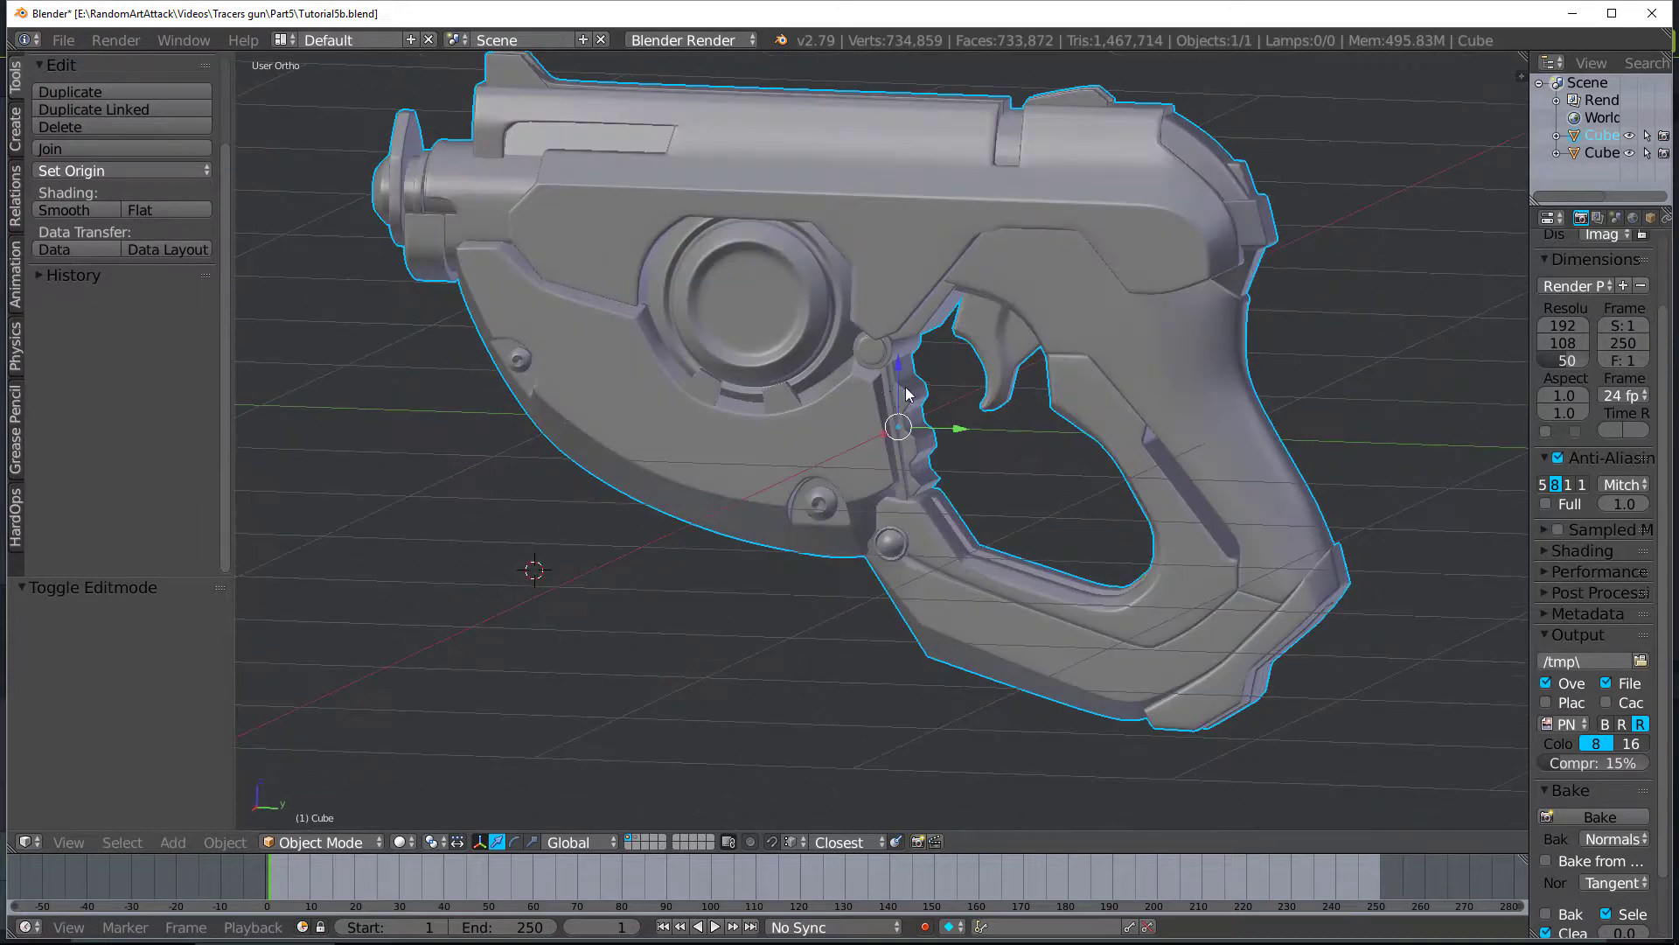
Look over the high-poly gun and switch to the layer holding its low-poly version
middle_click_drag(979, 398, 763, 689)
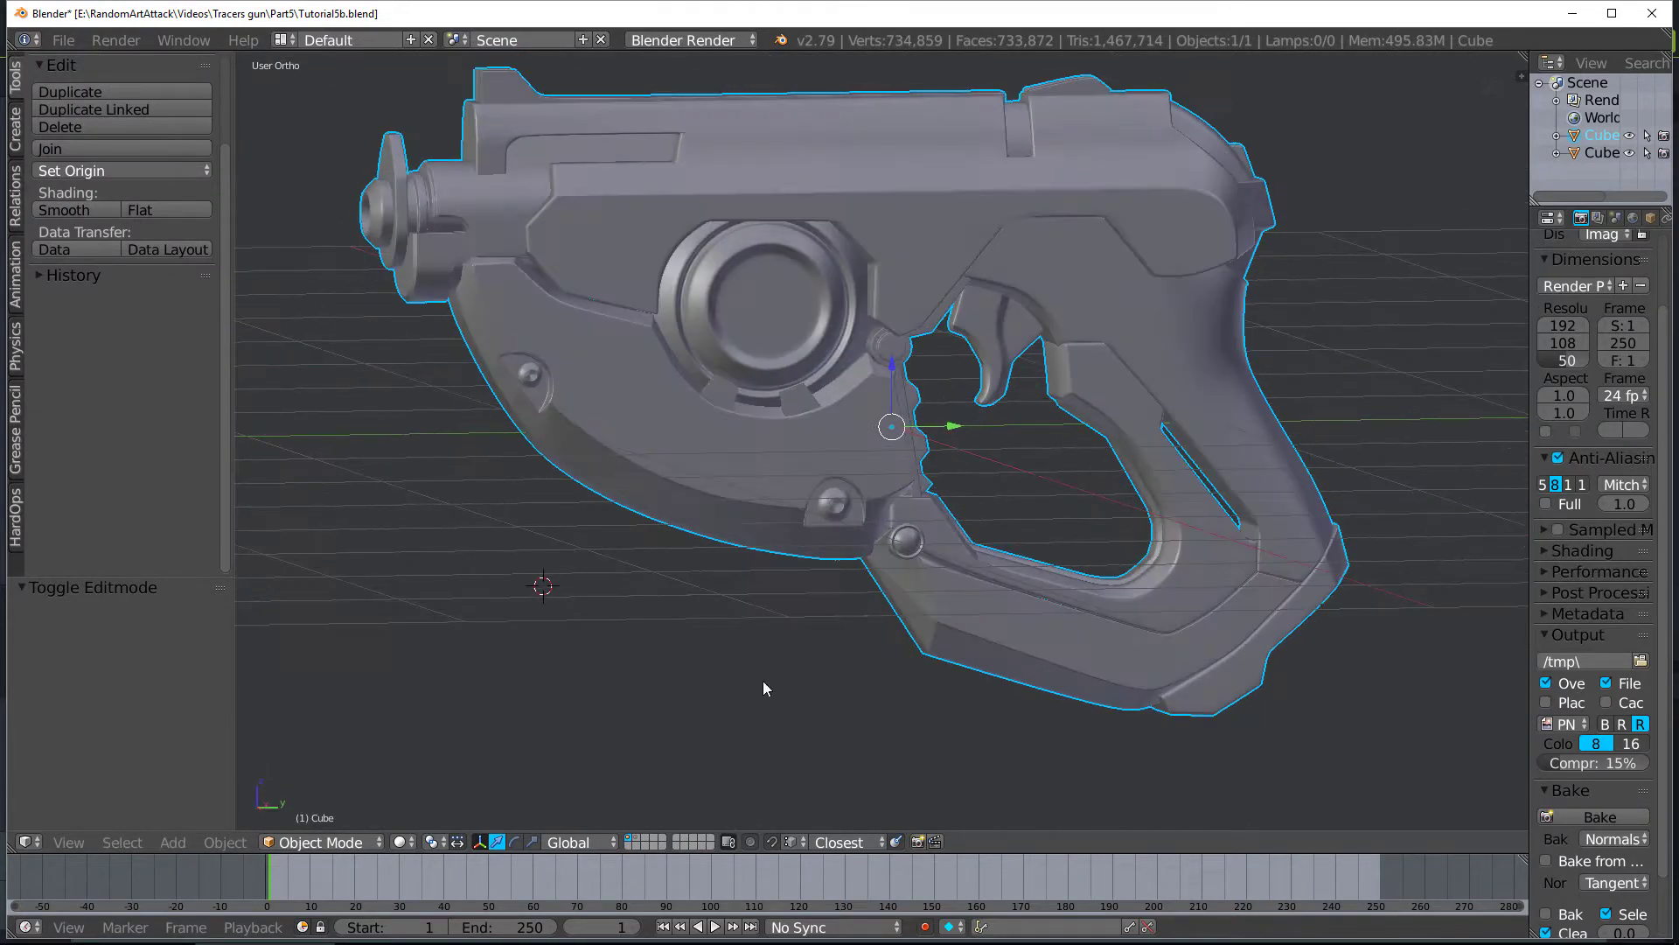
left_click(644, 843)
middle_click_drag(787, 612, 943, 521)
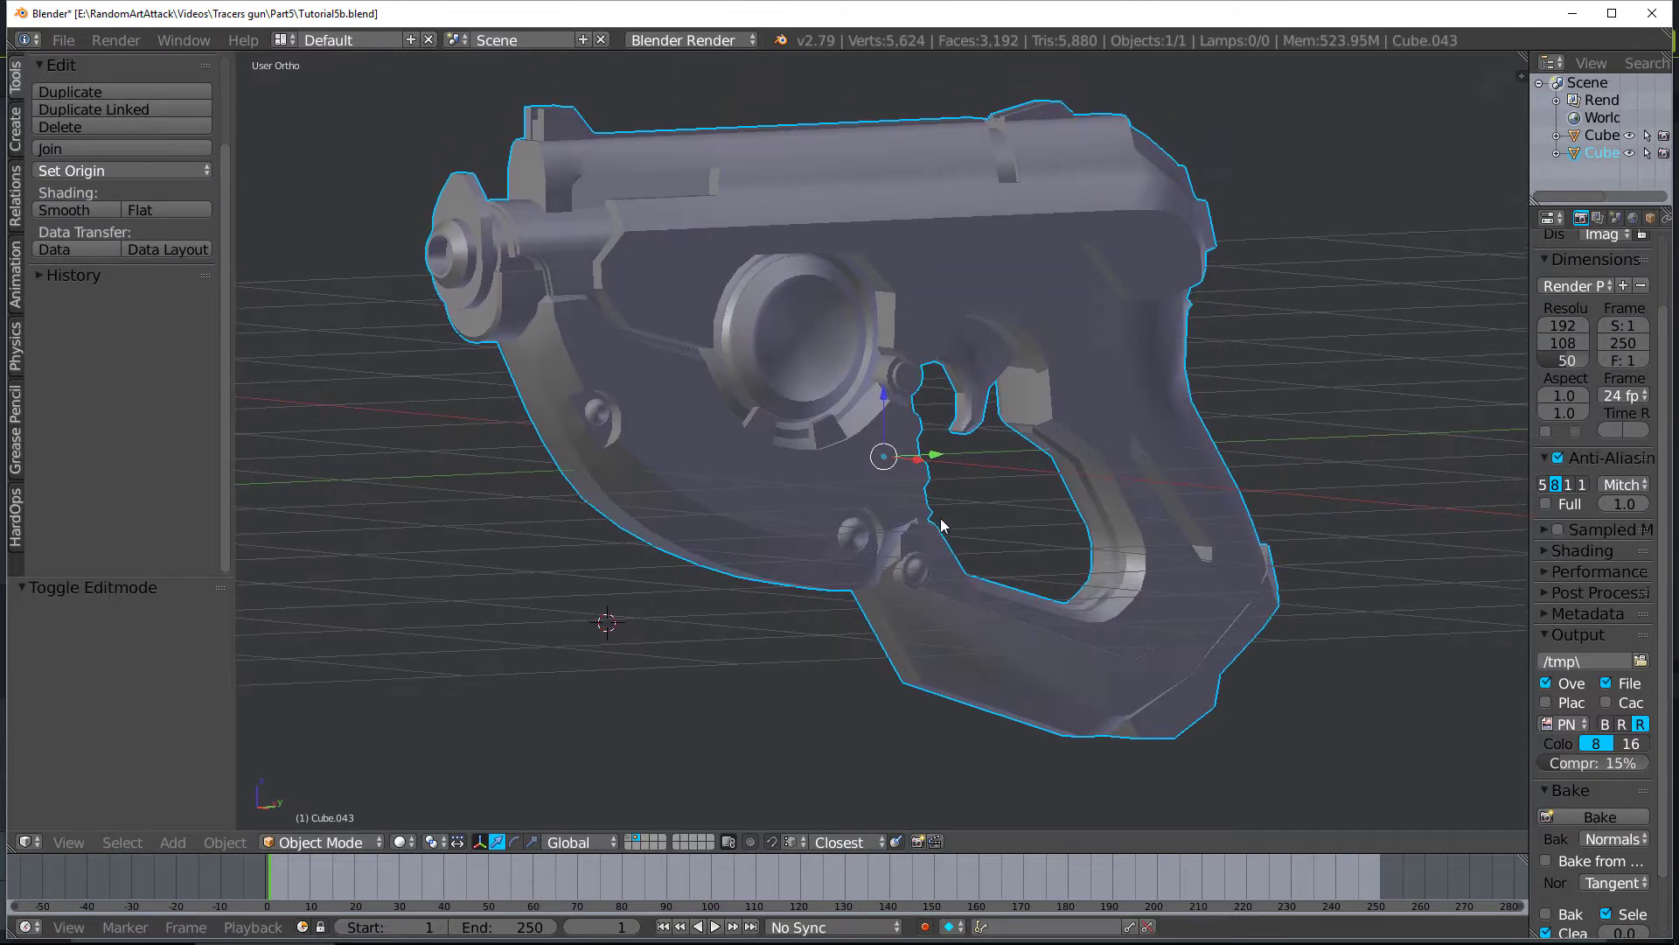
Enter Edit Mode on the low-poly gun and show its UV layout in a UV/Image Editor split beside the 3D view
key("Tab")
key("a")
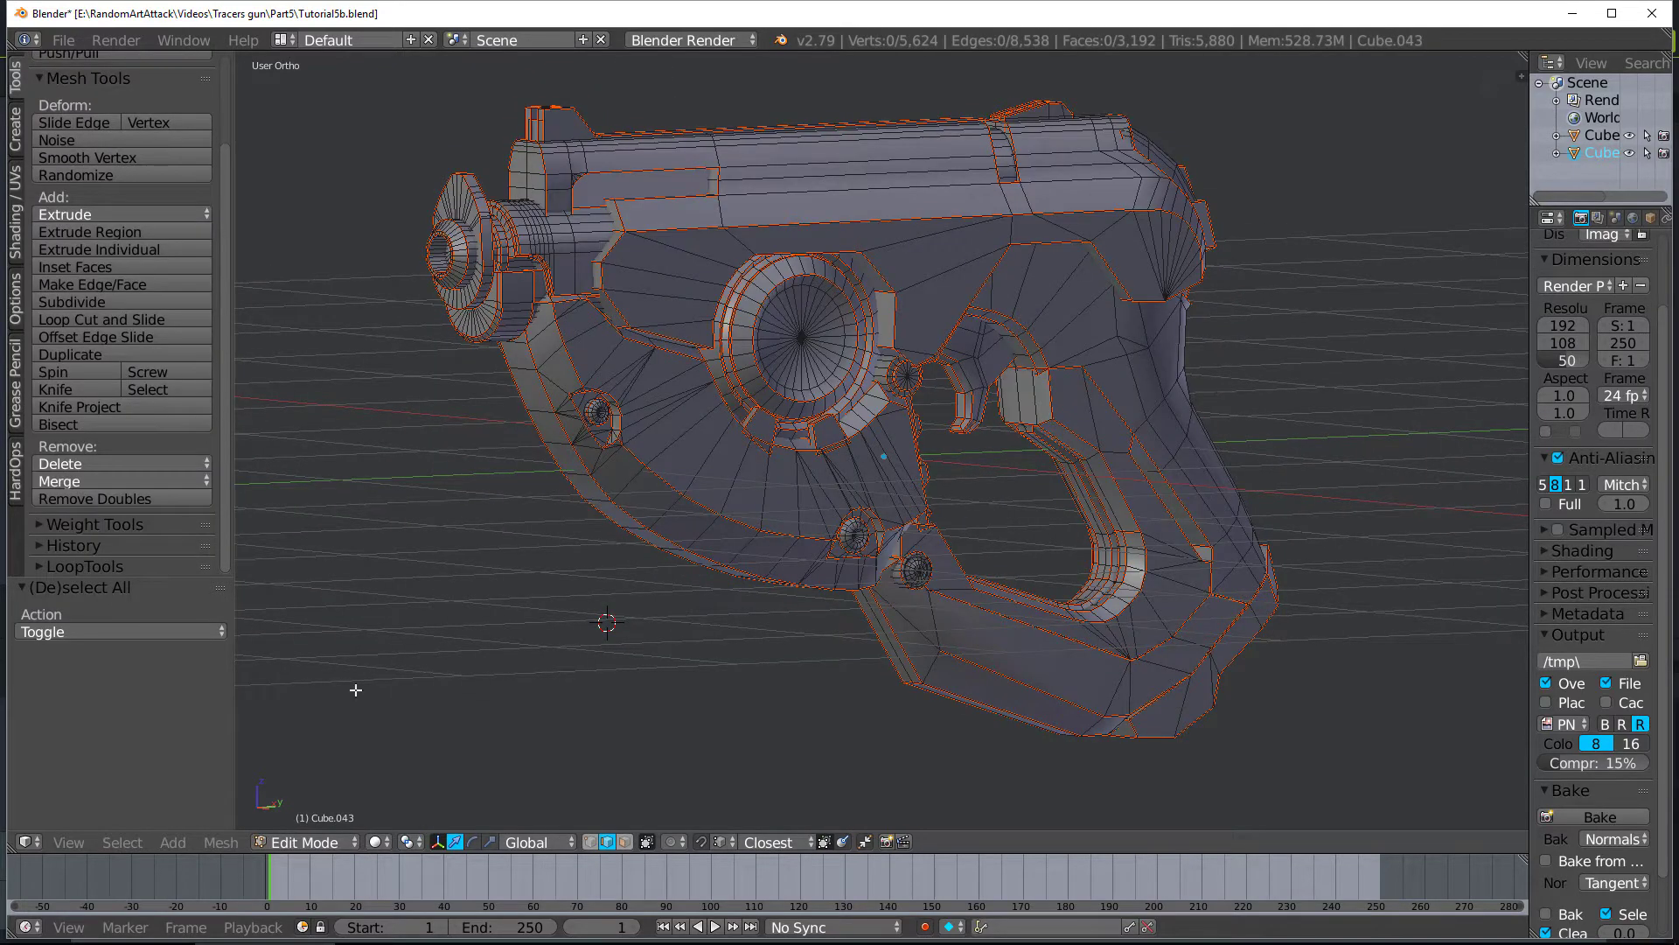
left_click_drag(19, 850, 429, 847)
left_click(26, 842)
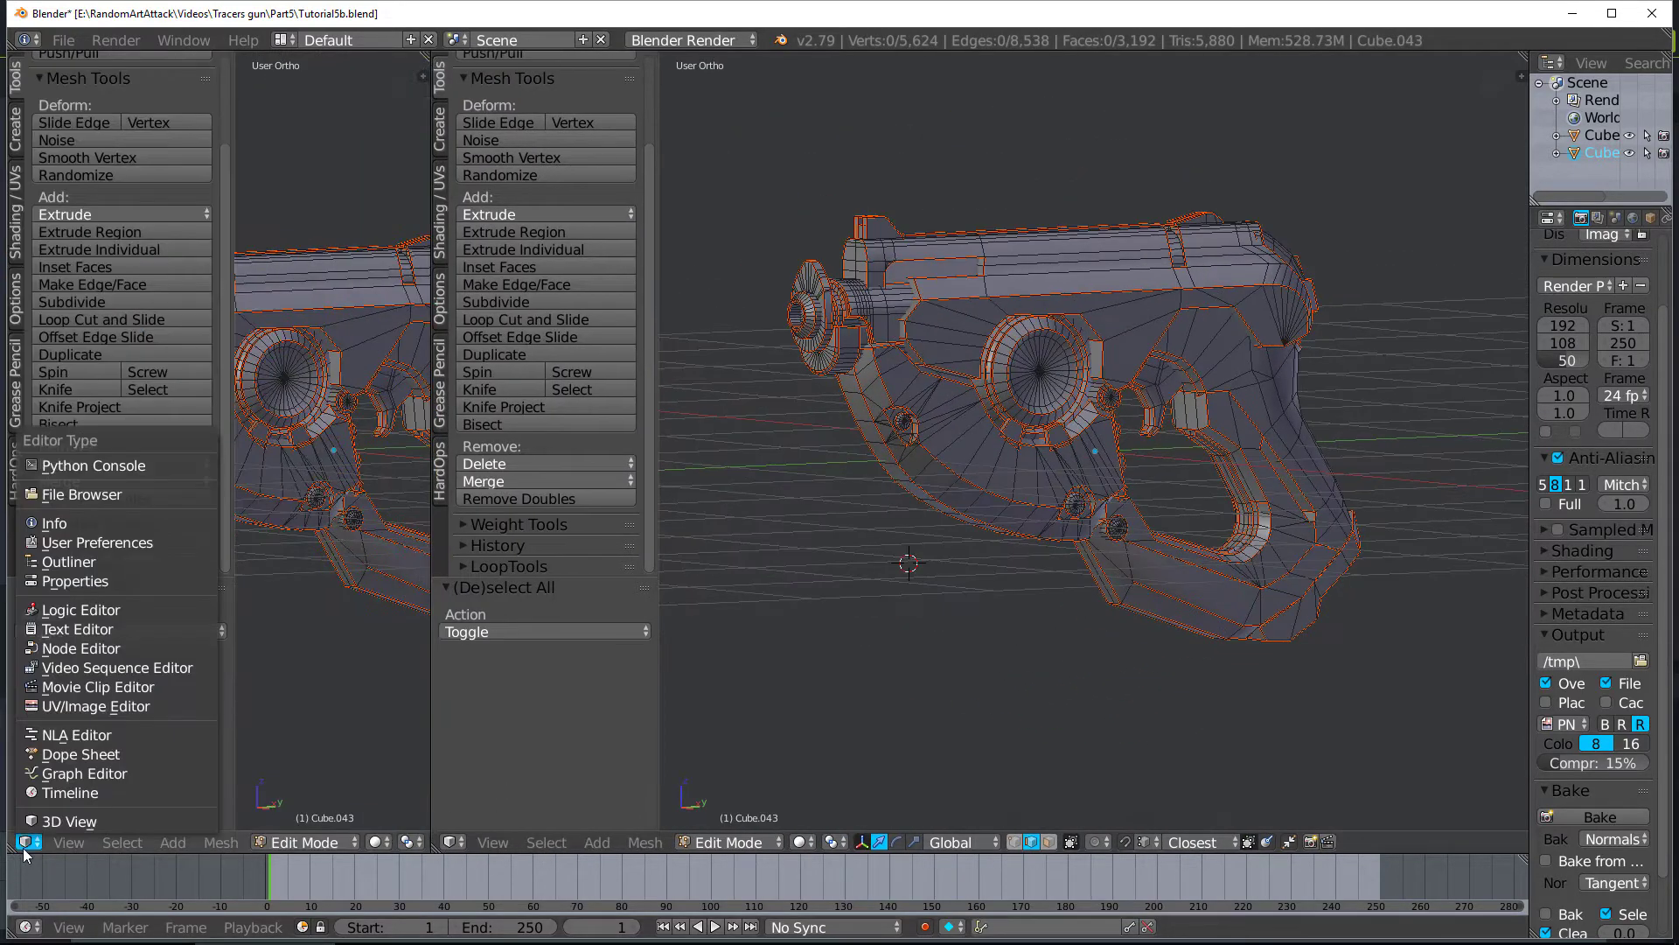
left_click(98, 705)
scroll(197, 706, "down", 2)
scroll(197, 707, "up", 3)
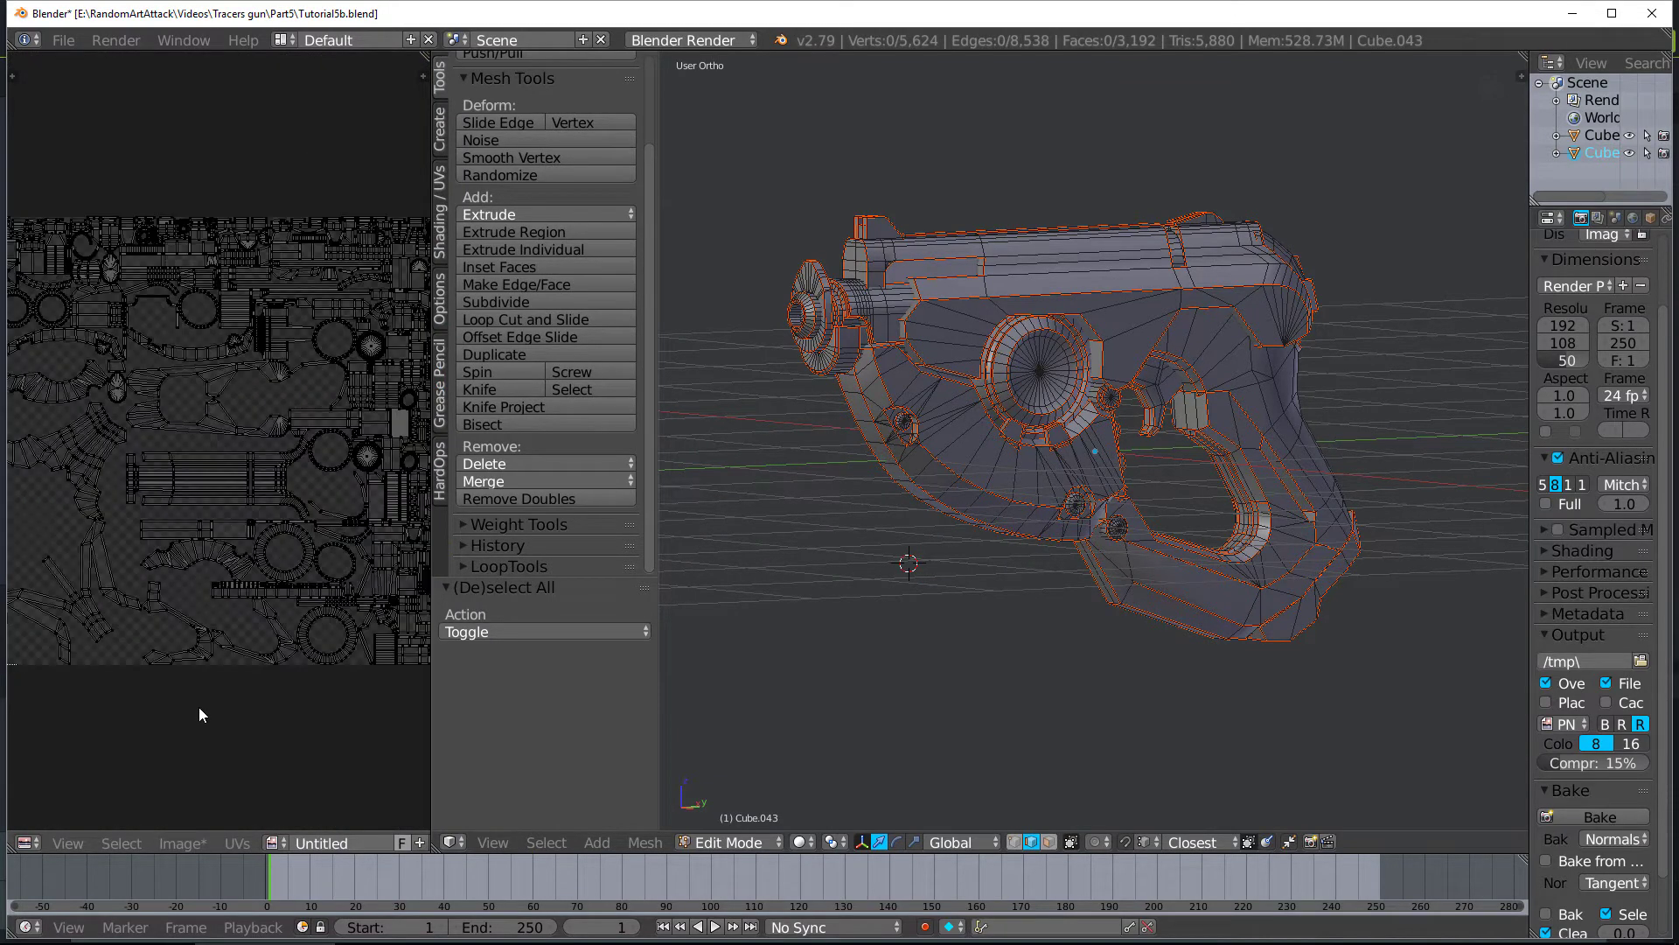
scroll(180, 551, "down", 1)
left_click_drag(431, 717, 596, 717)
scroll(379, 627, "up", 1)
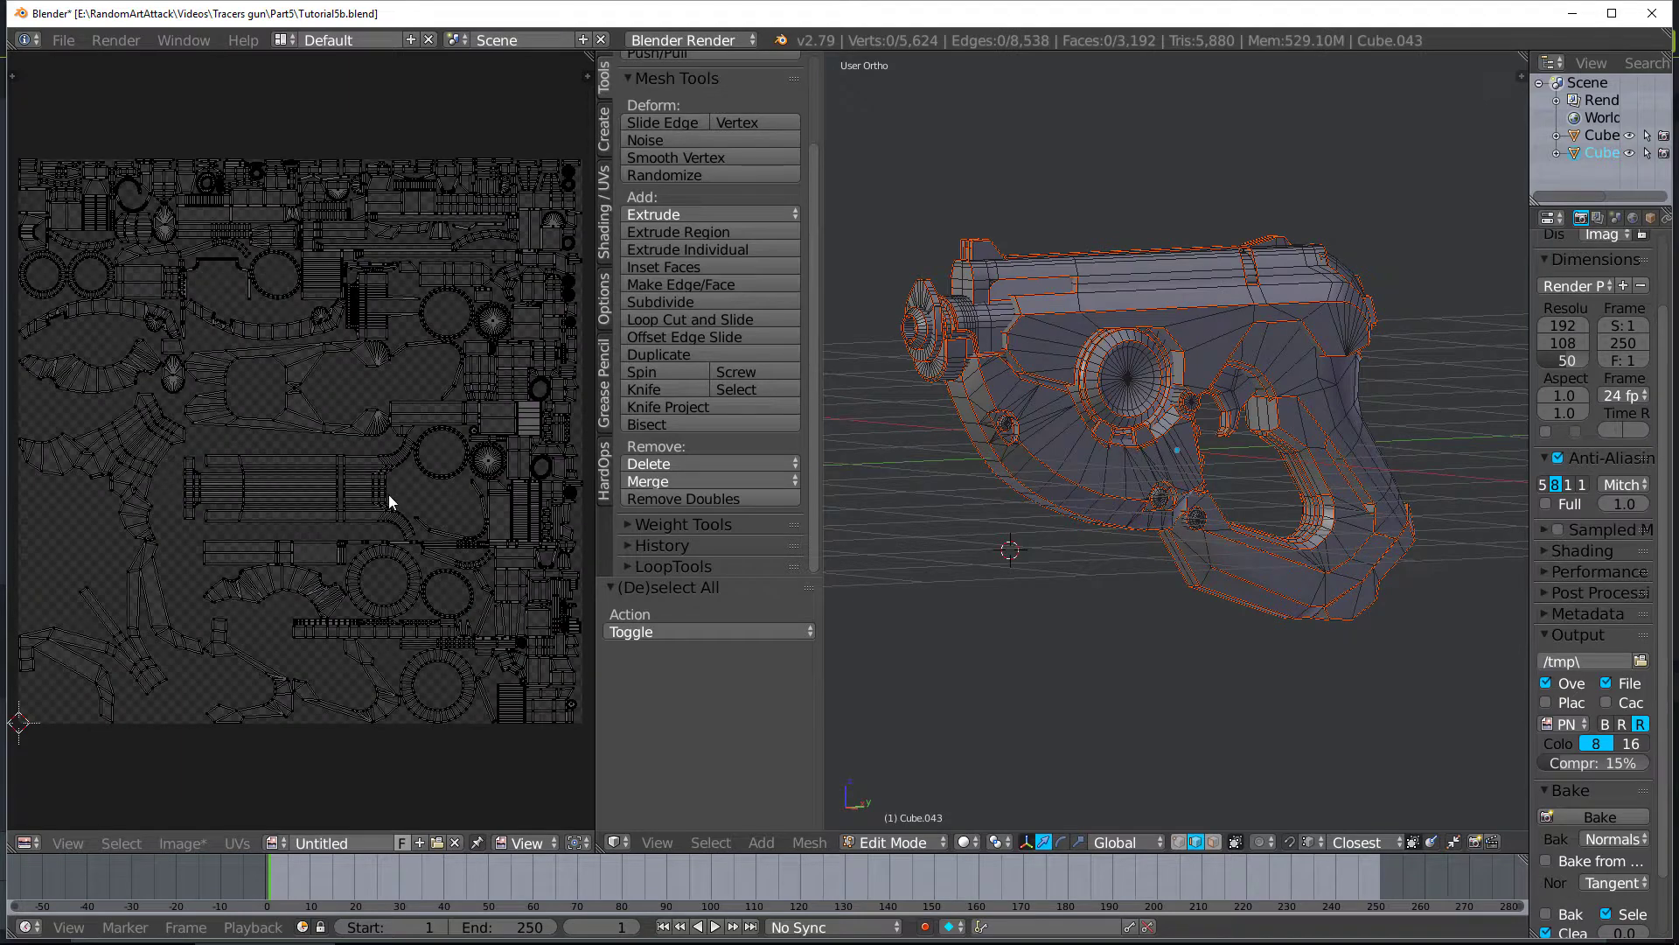
Return to Object Mode and merge the UV/Image Editor area back into the 3D view
key("Tab")
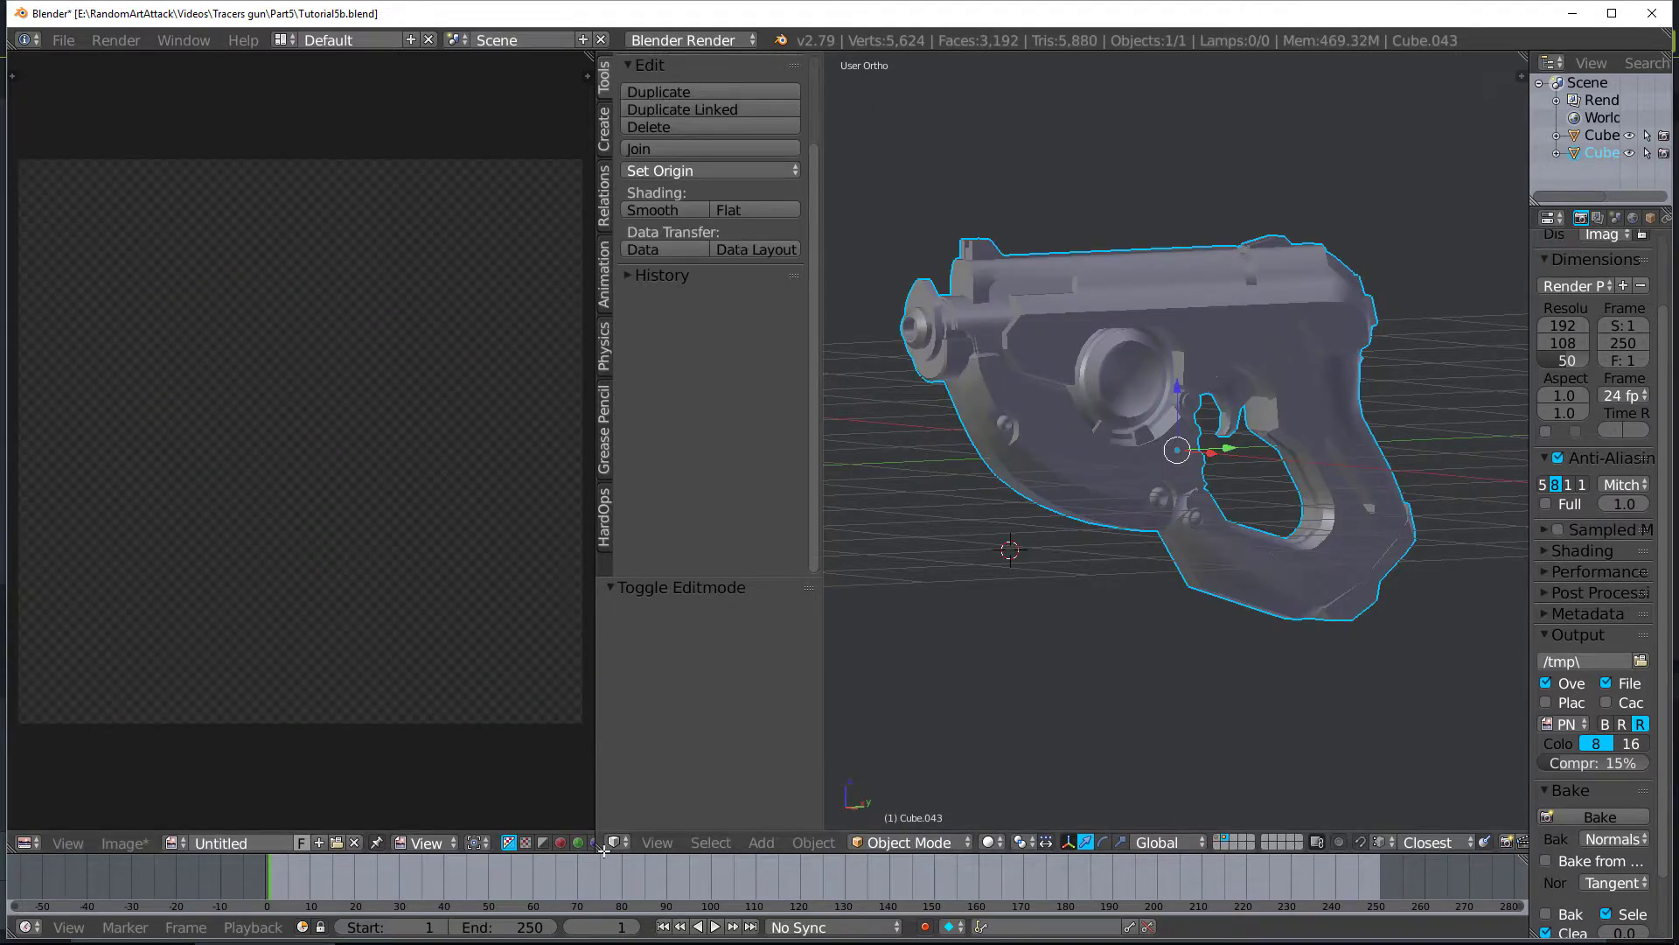
left_click_drag(603, 849, 350, 542)
key("a")
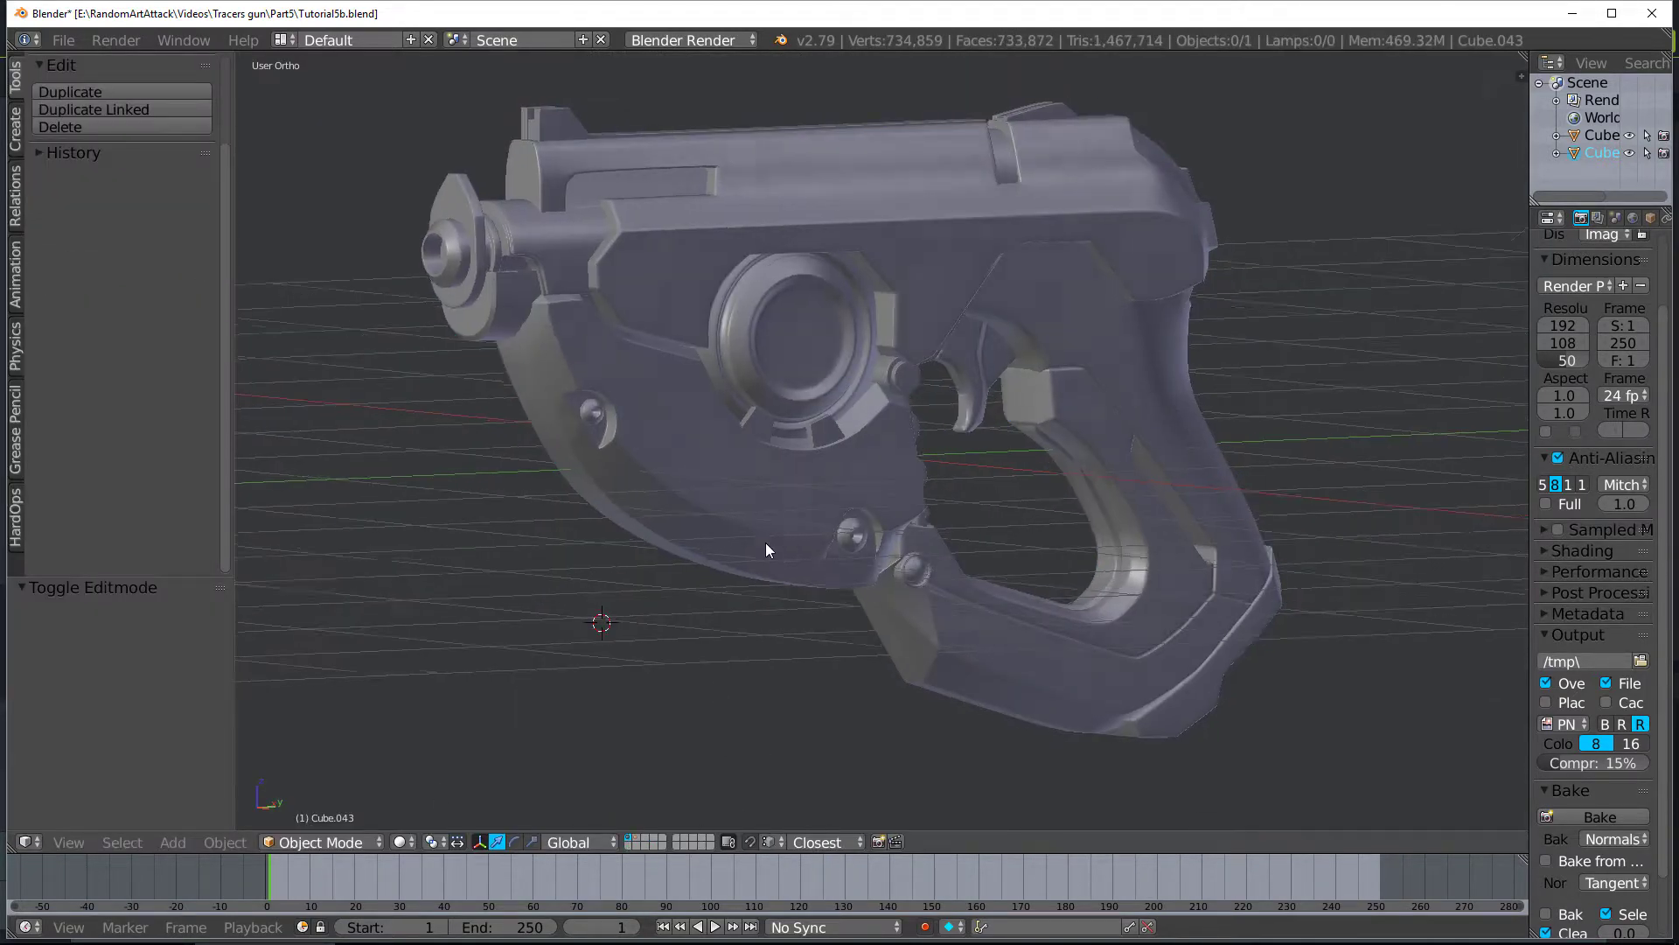
Compare the high-poly gun with the low-poly version from several angles
middle_click_drag(766, 549, 709, 778)
key("a")
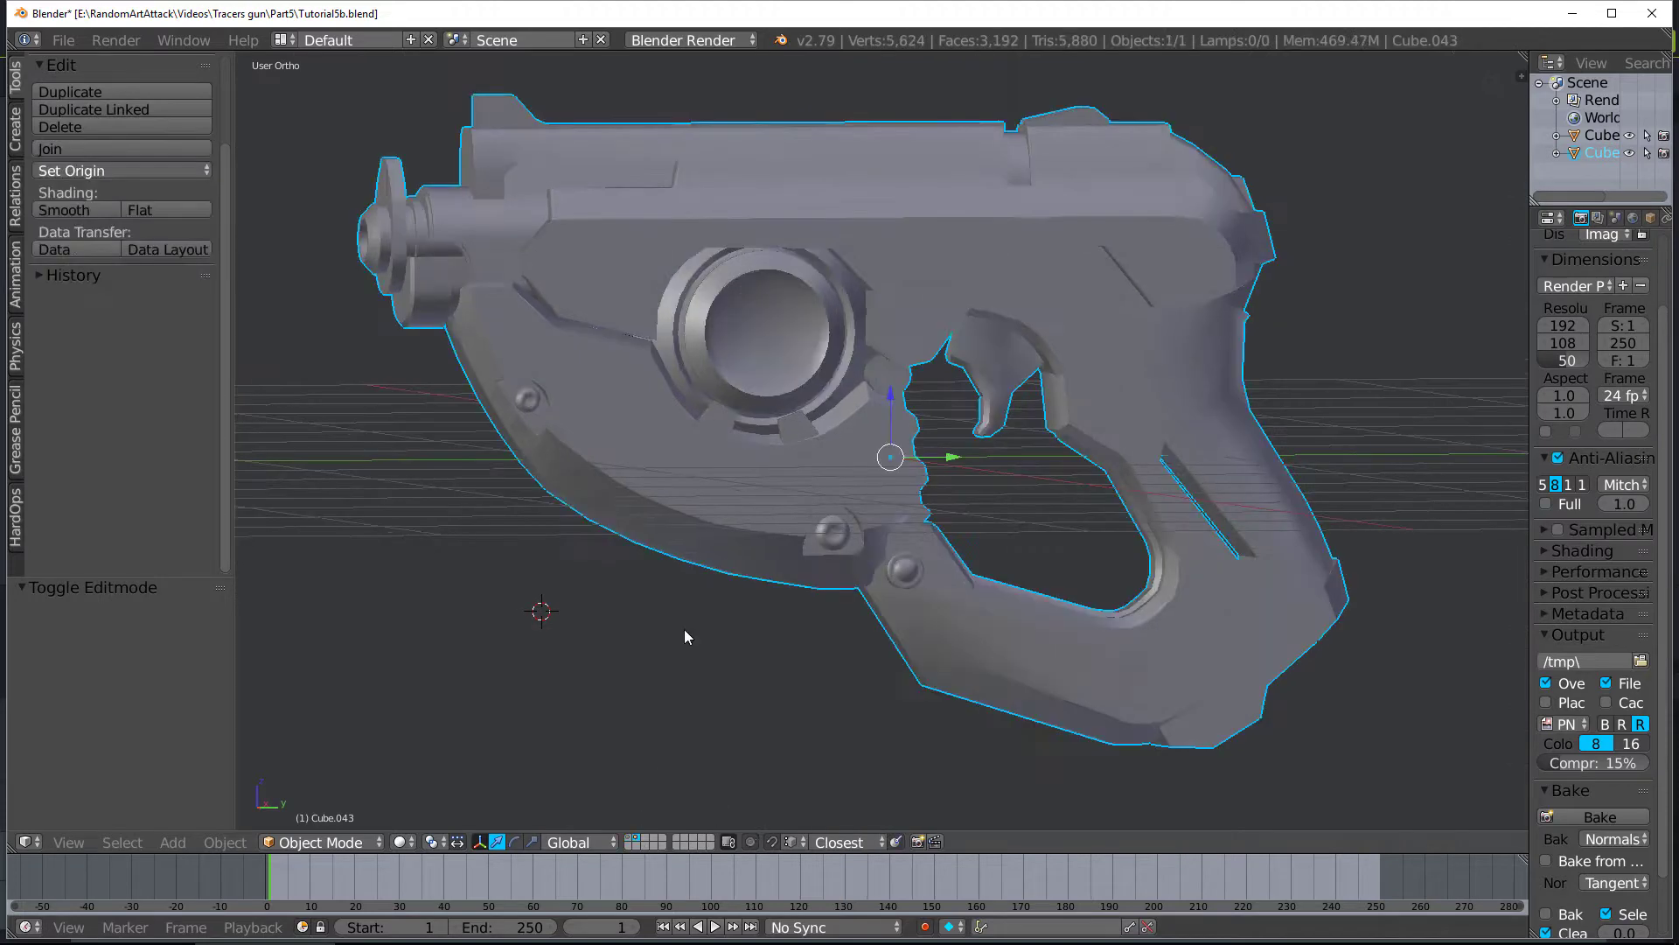
middle_click_drag(684, 628, 708, 570)
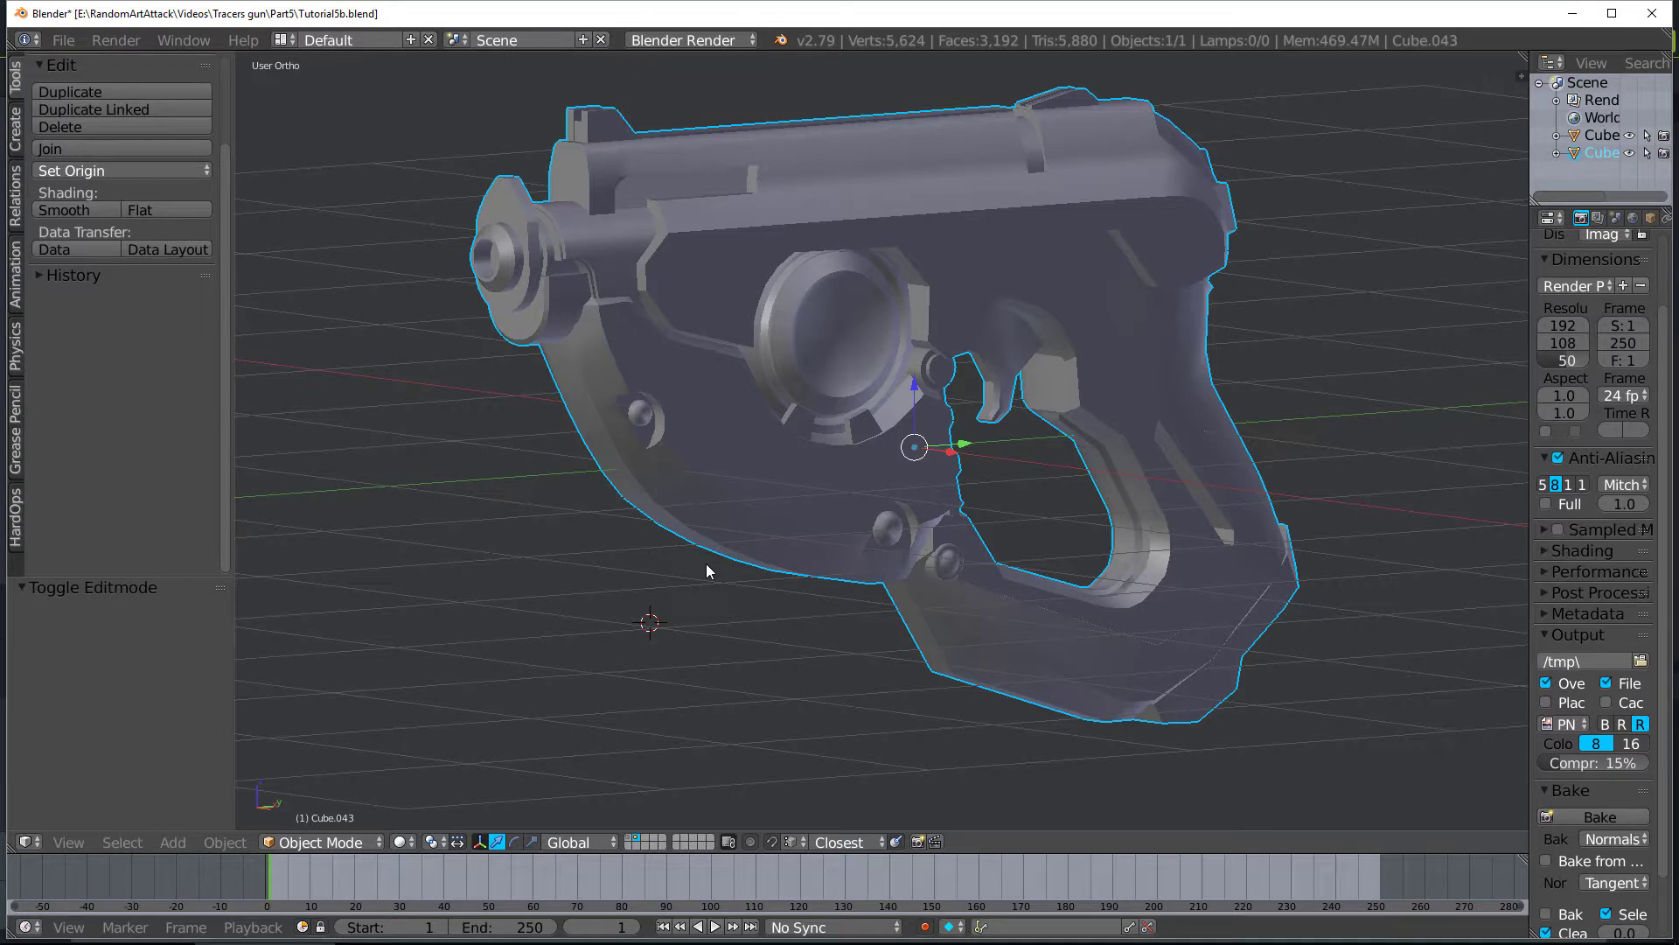
mouse_move(706, 565)
middle_mouse_down()
mouse_move(512, 565)
mouse_move(705, 546)
mouse_move(727, 574)
middle_mouse_up()
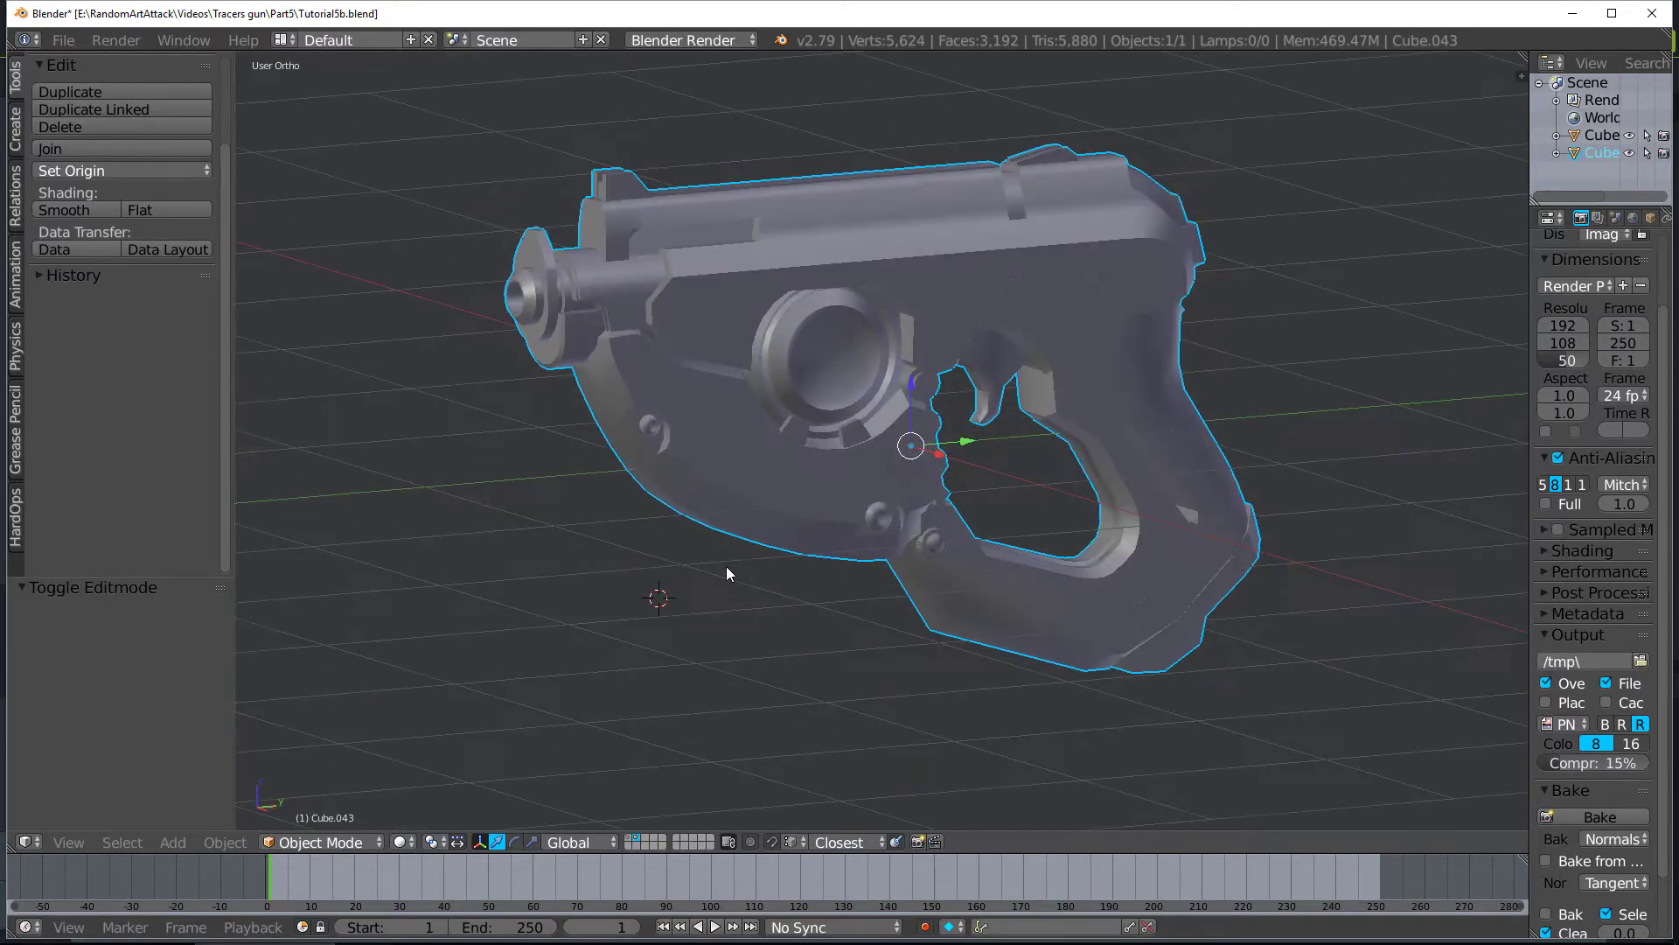
middle_click_drag(694, 480, 1074, 566)
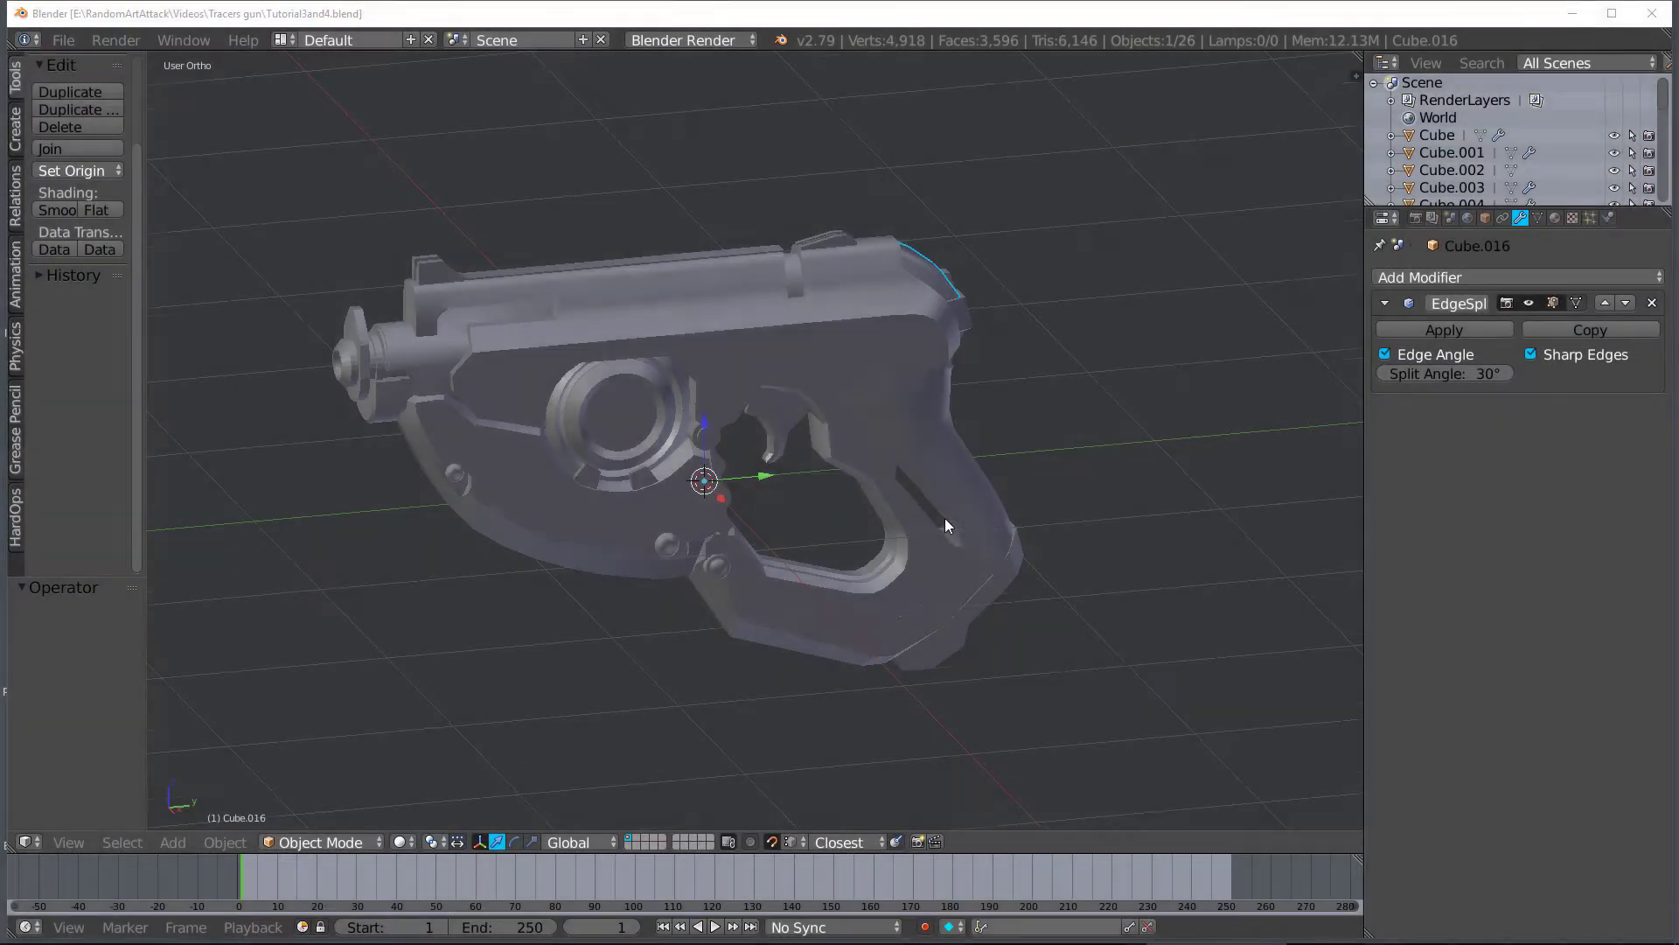
Enter Edit Mode on the gun's upper body shell and select its sharp edges at 30° sharpness
middle_click_drag(945, 518, 736, 390)
right_click(639, 287)
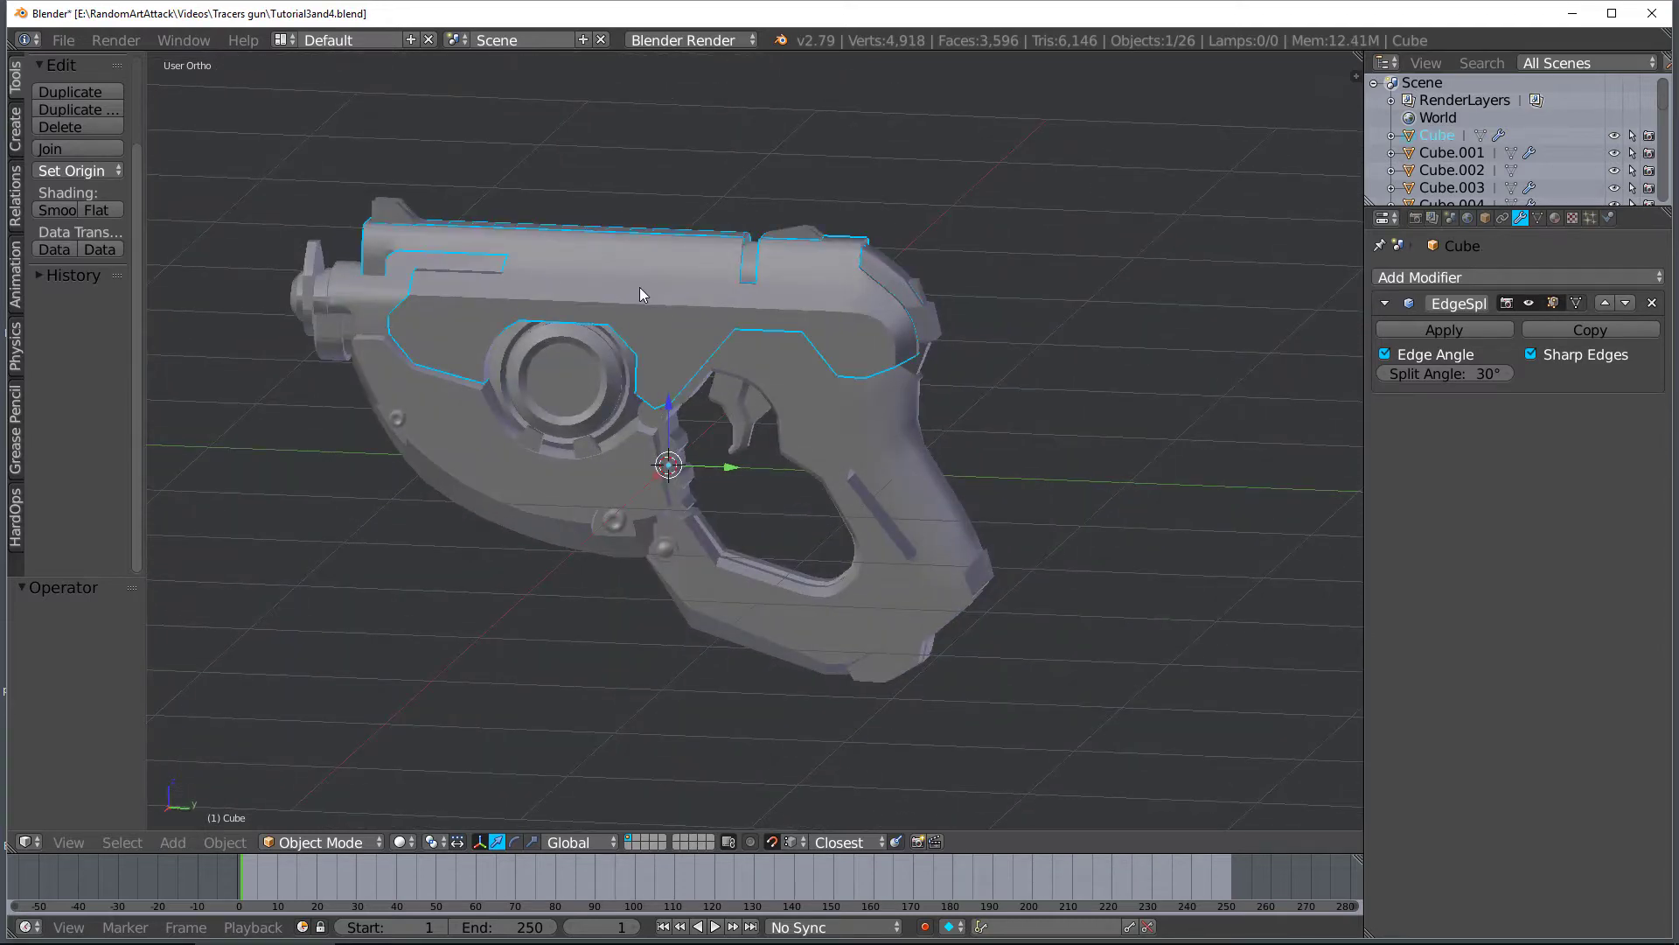
middle_click_drag(640, 293, 678, 297)
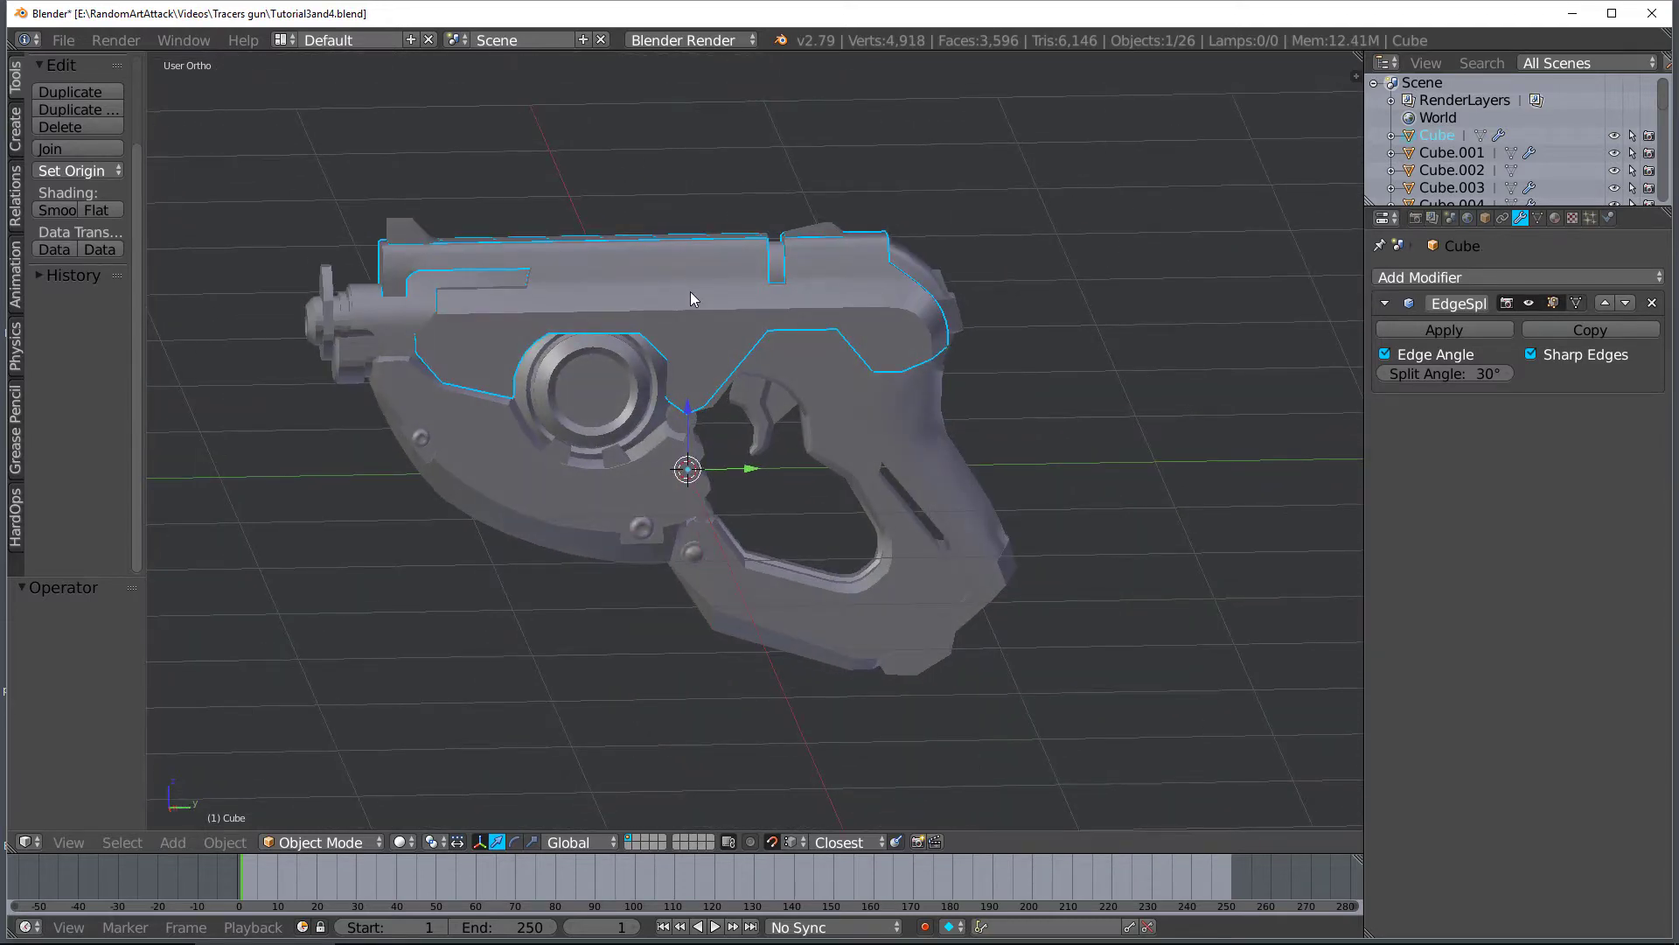
middle_click_drag(696, 301, 658, 353)
key("Tab")
key("a")
key("a")
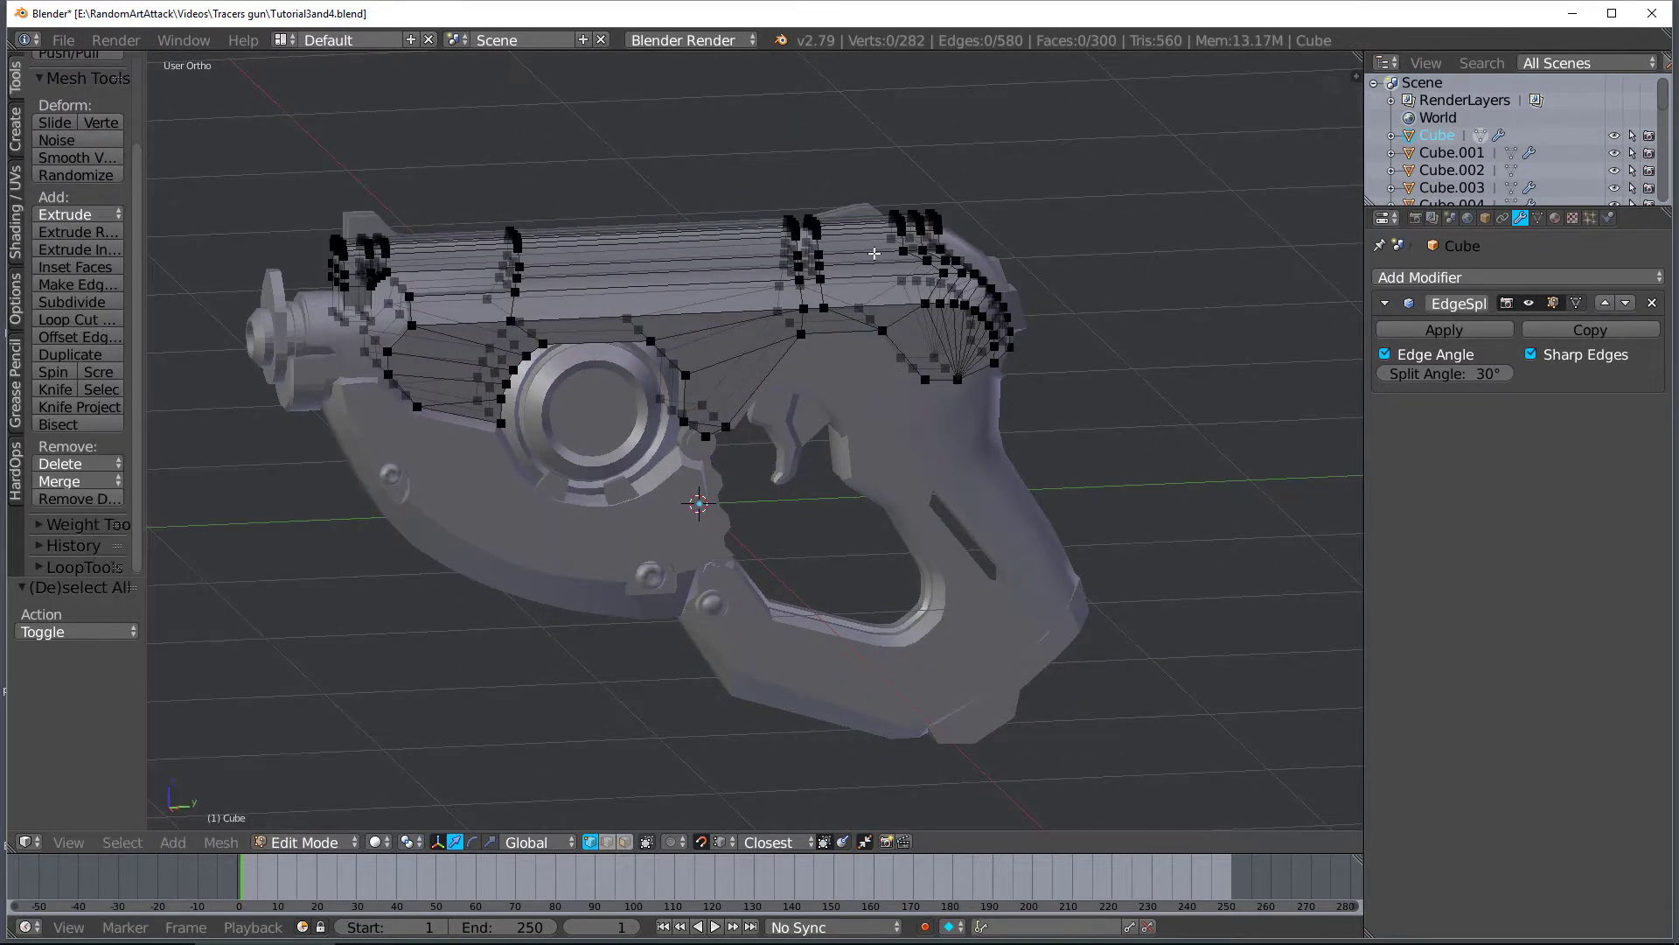
left_click(121, 841)
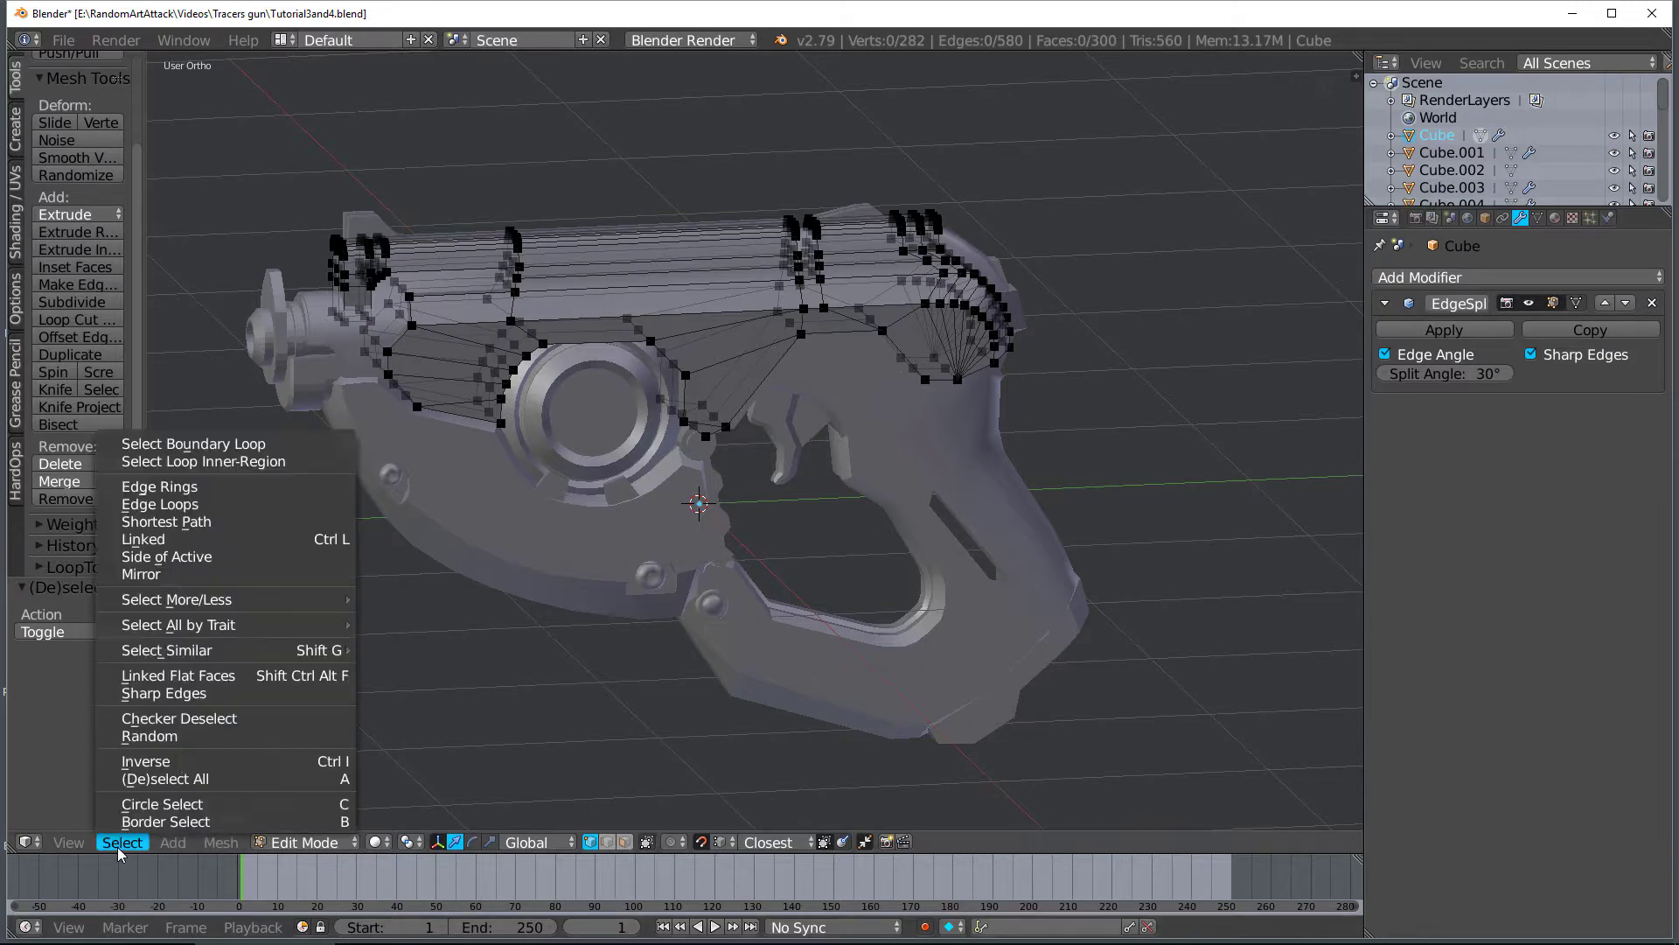
left_click(214, 687)
Switch to edge selection and add the missed edge on the shell's lower front outline to the selection
middle_click_drag(871, 297, 843, 410)
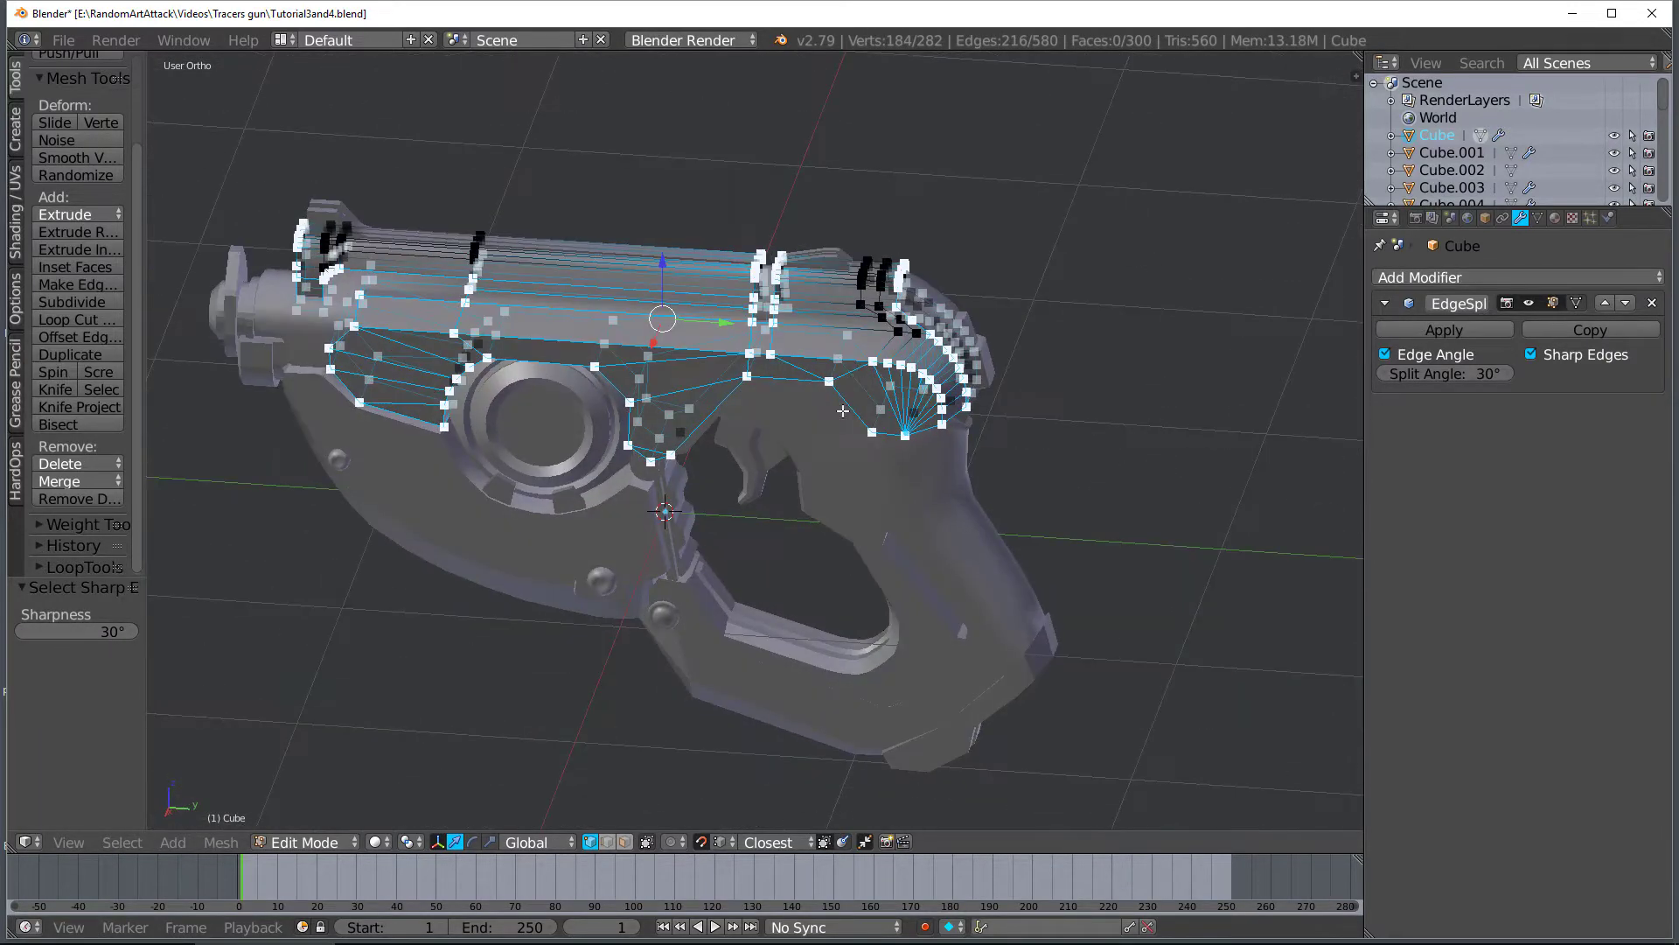
left_click(608, 842)
middle_click_drag(630, 787, 834, 542)
scroll(509, 466, "up", 5)
right_click(494, 461, "shift")
Raise the bevel weight of the selected sharp edges and deselect the geometry
key("ctrl+e")
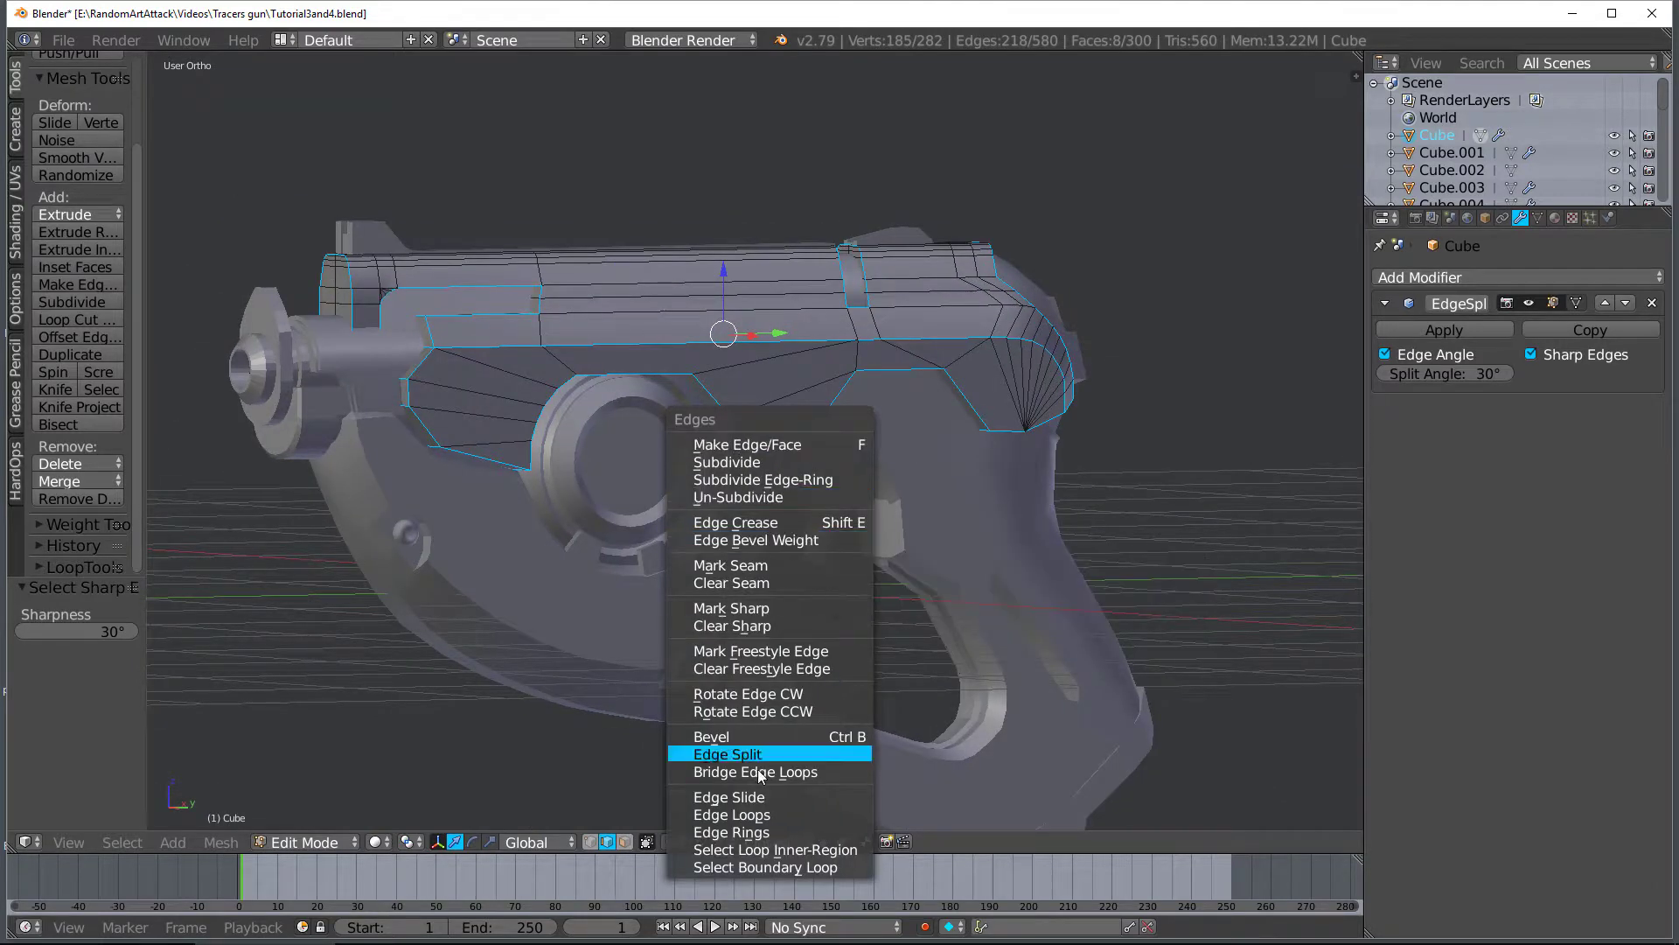
left_click(760, 548)
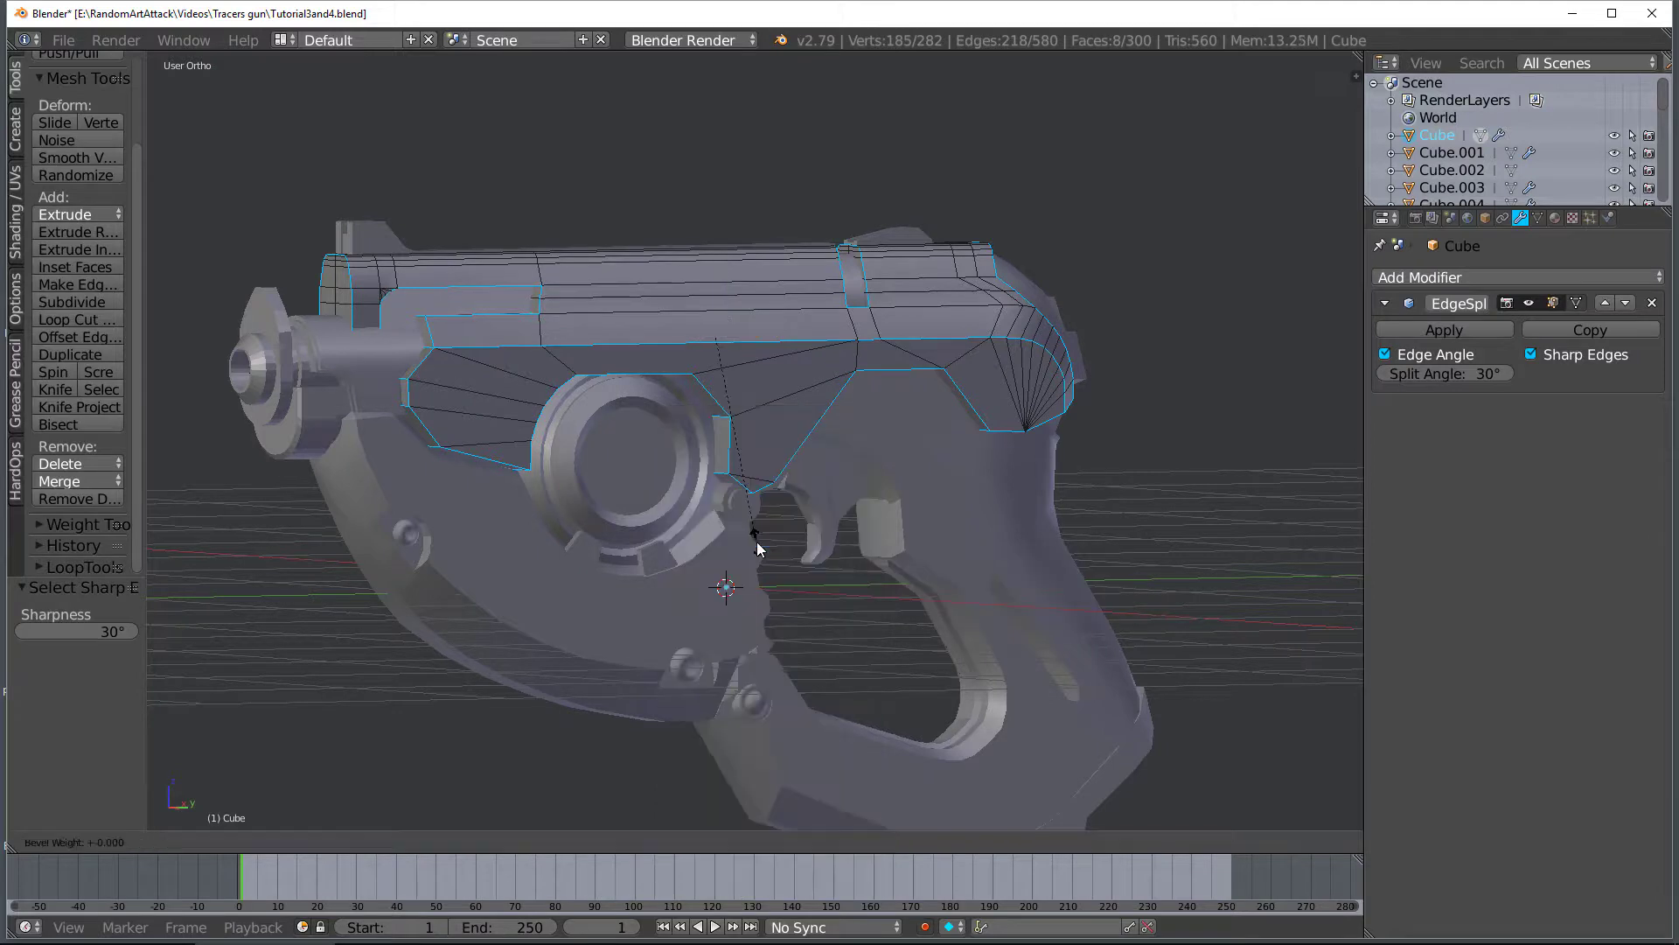
left_click(912, 680)
key("a")
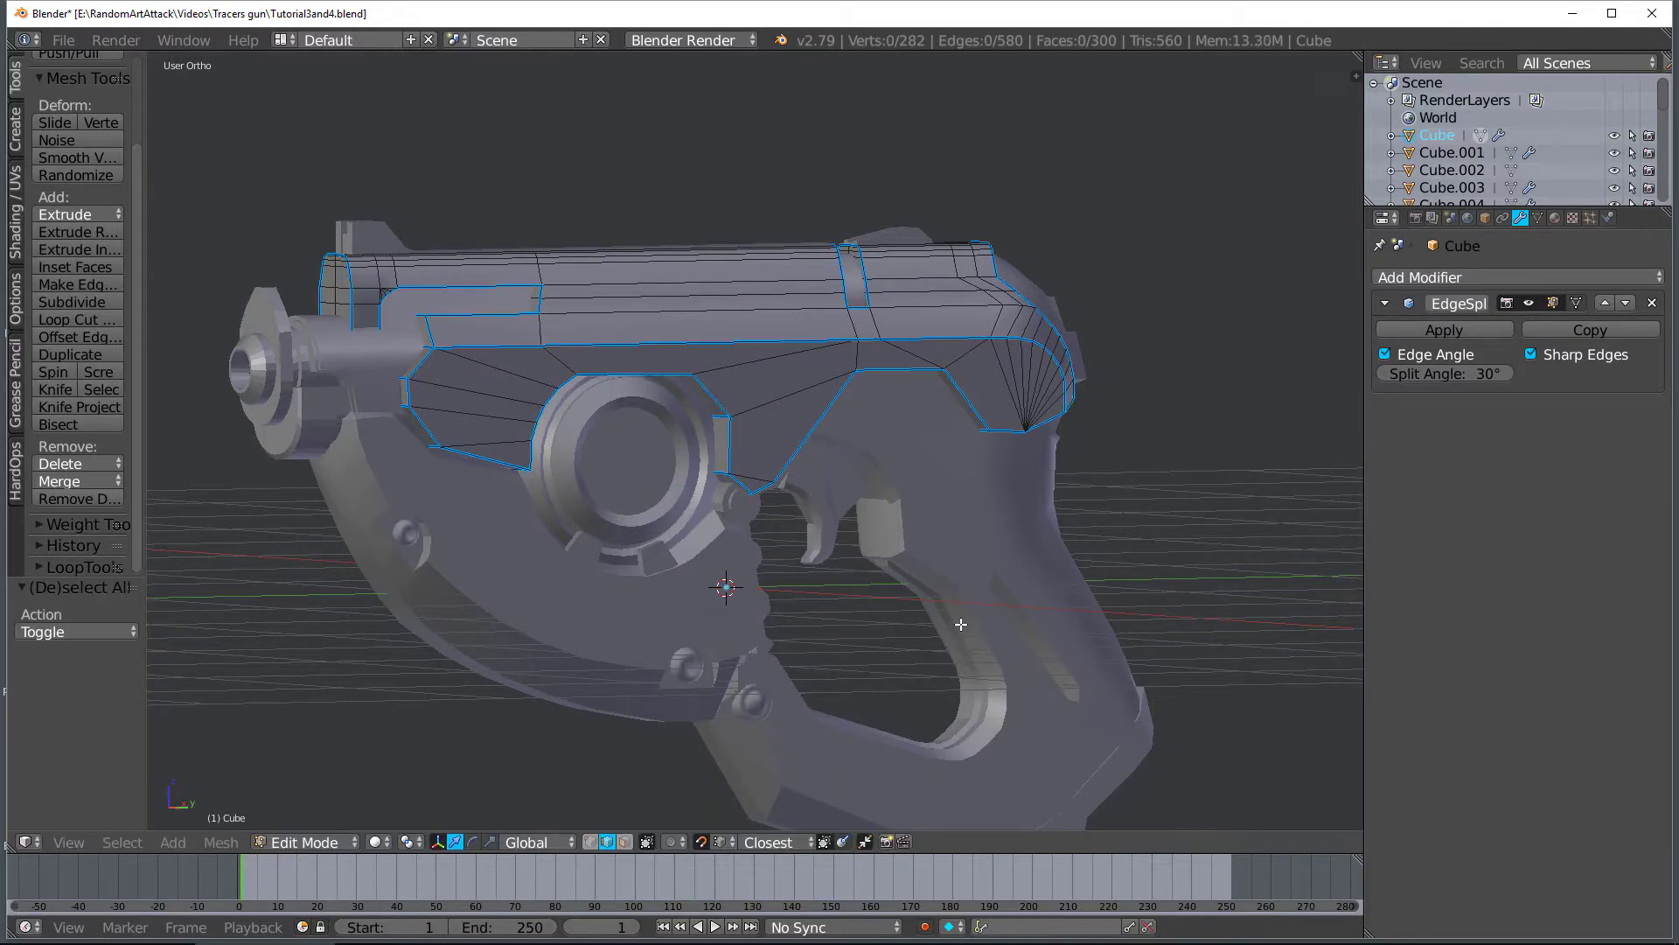
Remove the EdgeSplit modifier from the upper body shell and return to Object Mode
middle_click_drag(961, 625, 665, 385)
left_click(1652, 304)
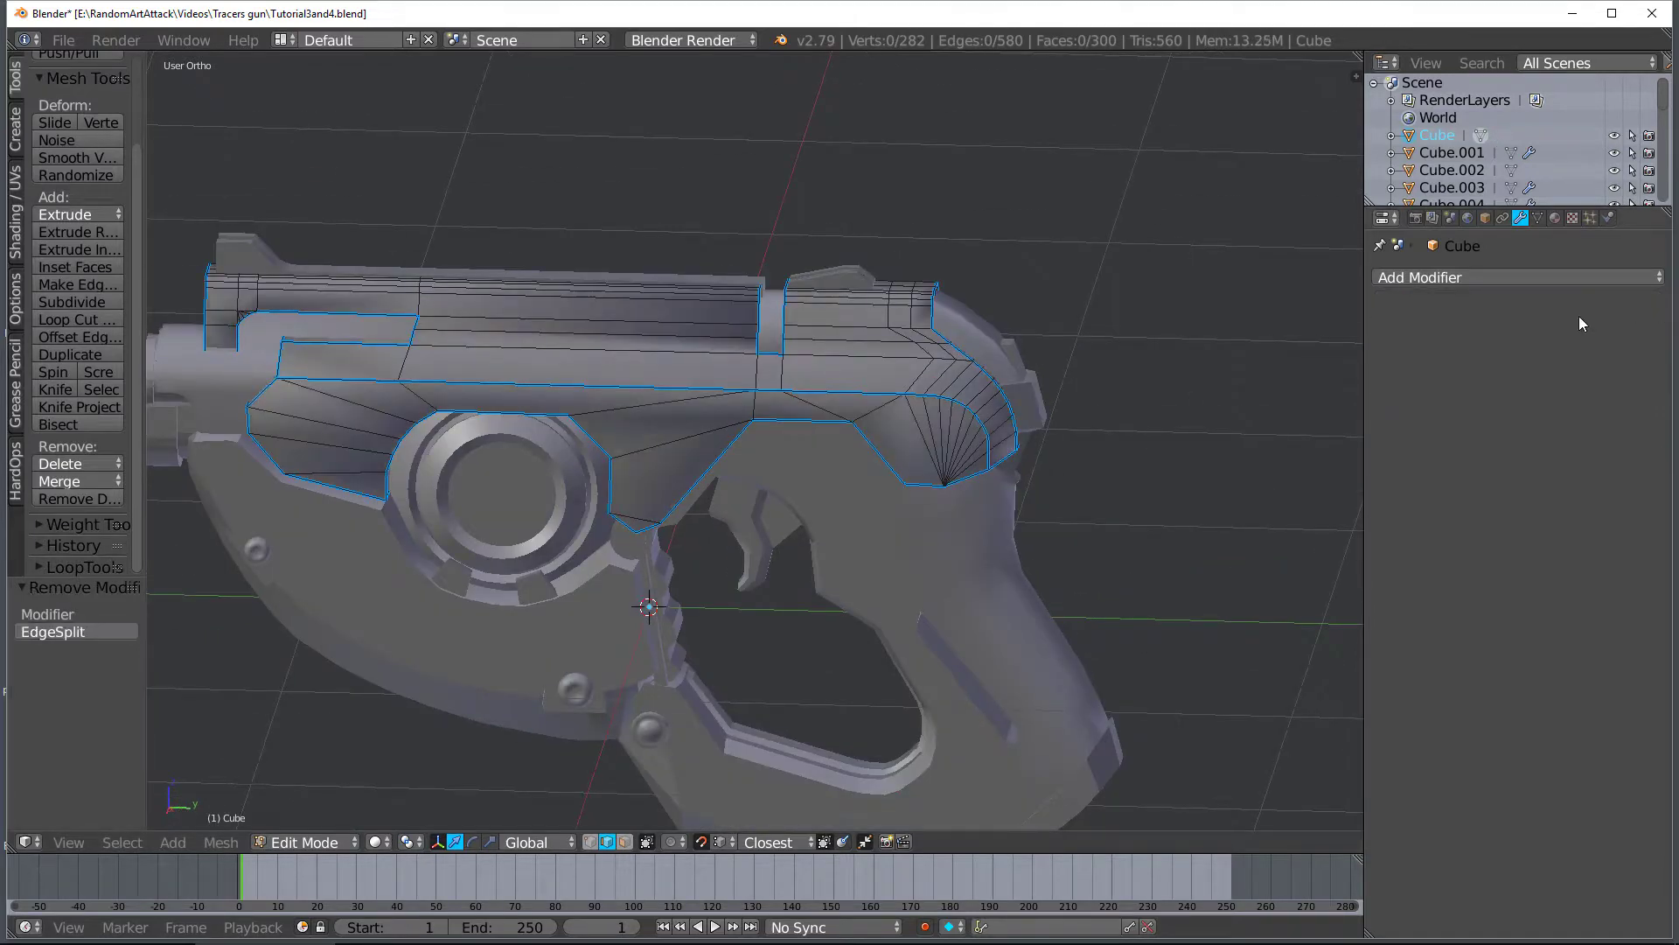
key("Tab")
middle_click_drag(774, 418, 713, 438)
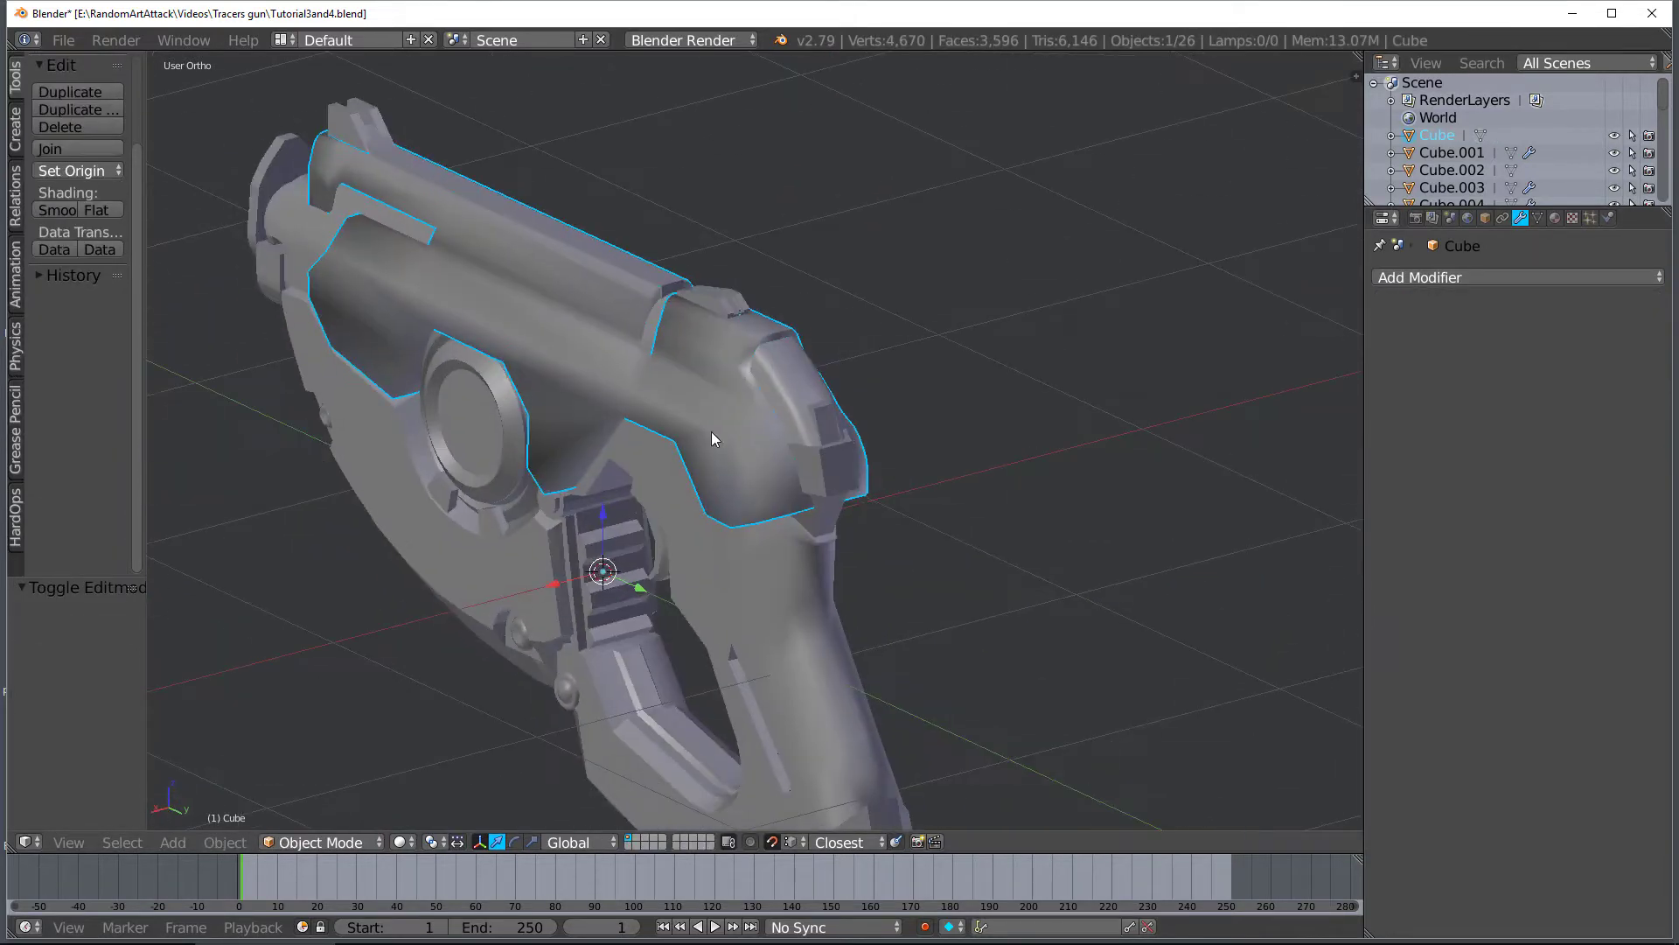
Add a Bevel modifier to the upper body shell
left_click(1443, 282)
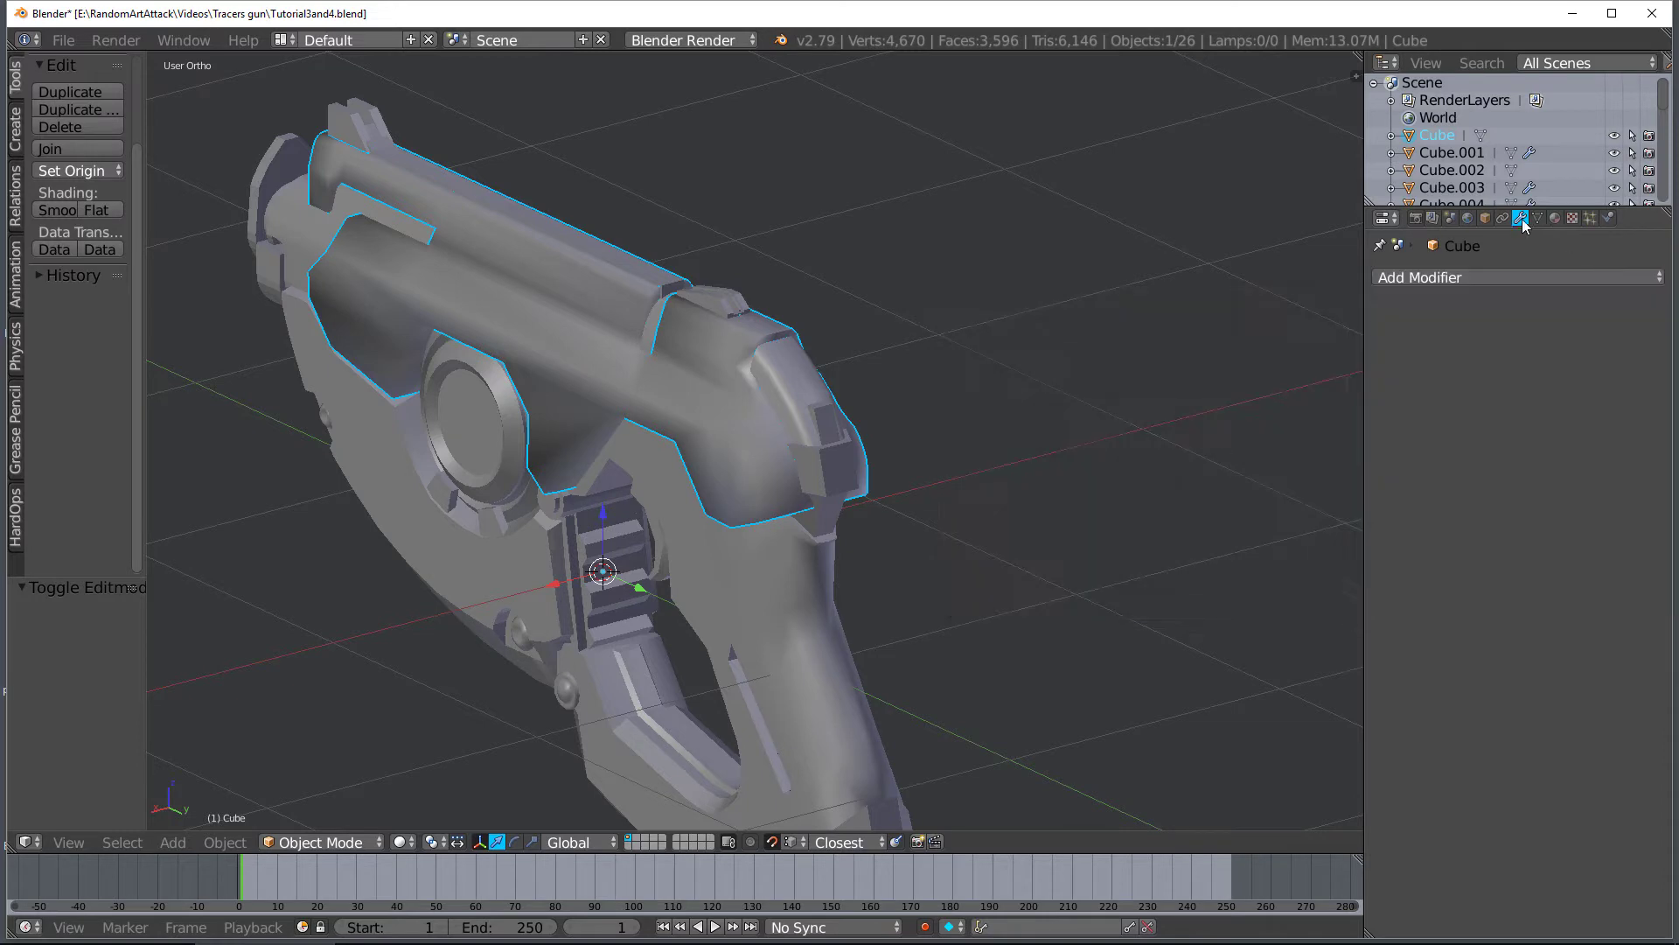
left_click(1443, 277)
left_click(1263, 338)
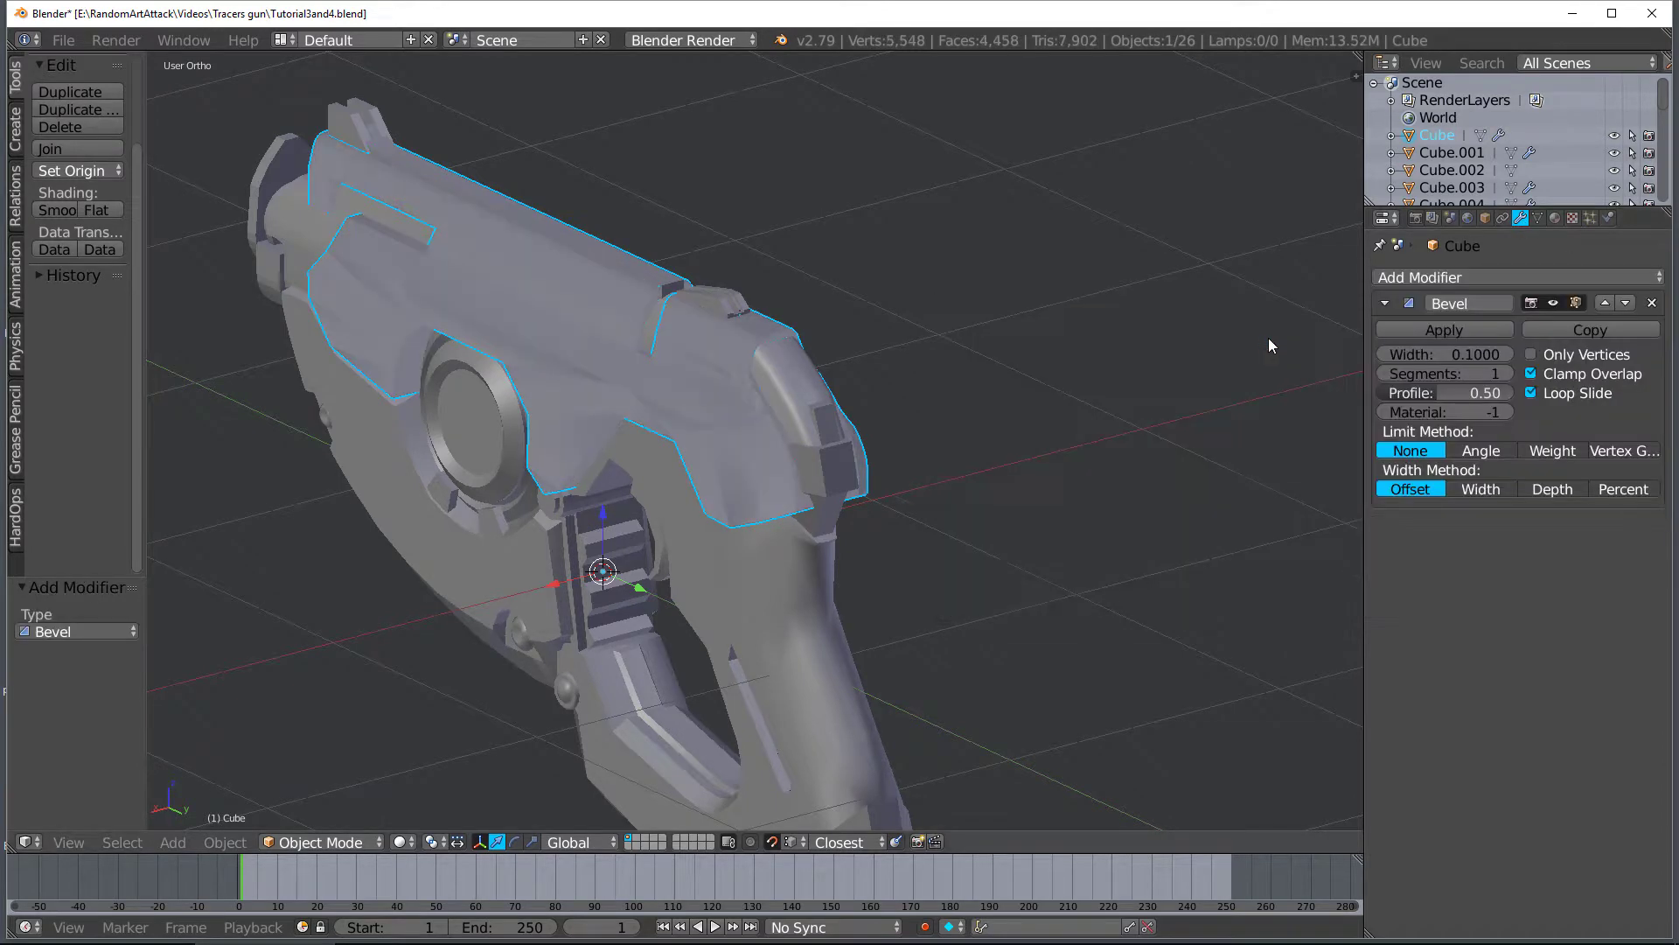
Turn off Clamp Overlap on the Bevel modifier and set its width to 0.0150 with 4 segments
left_click(1553, 378)
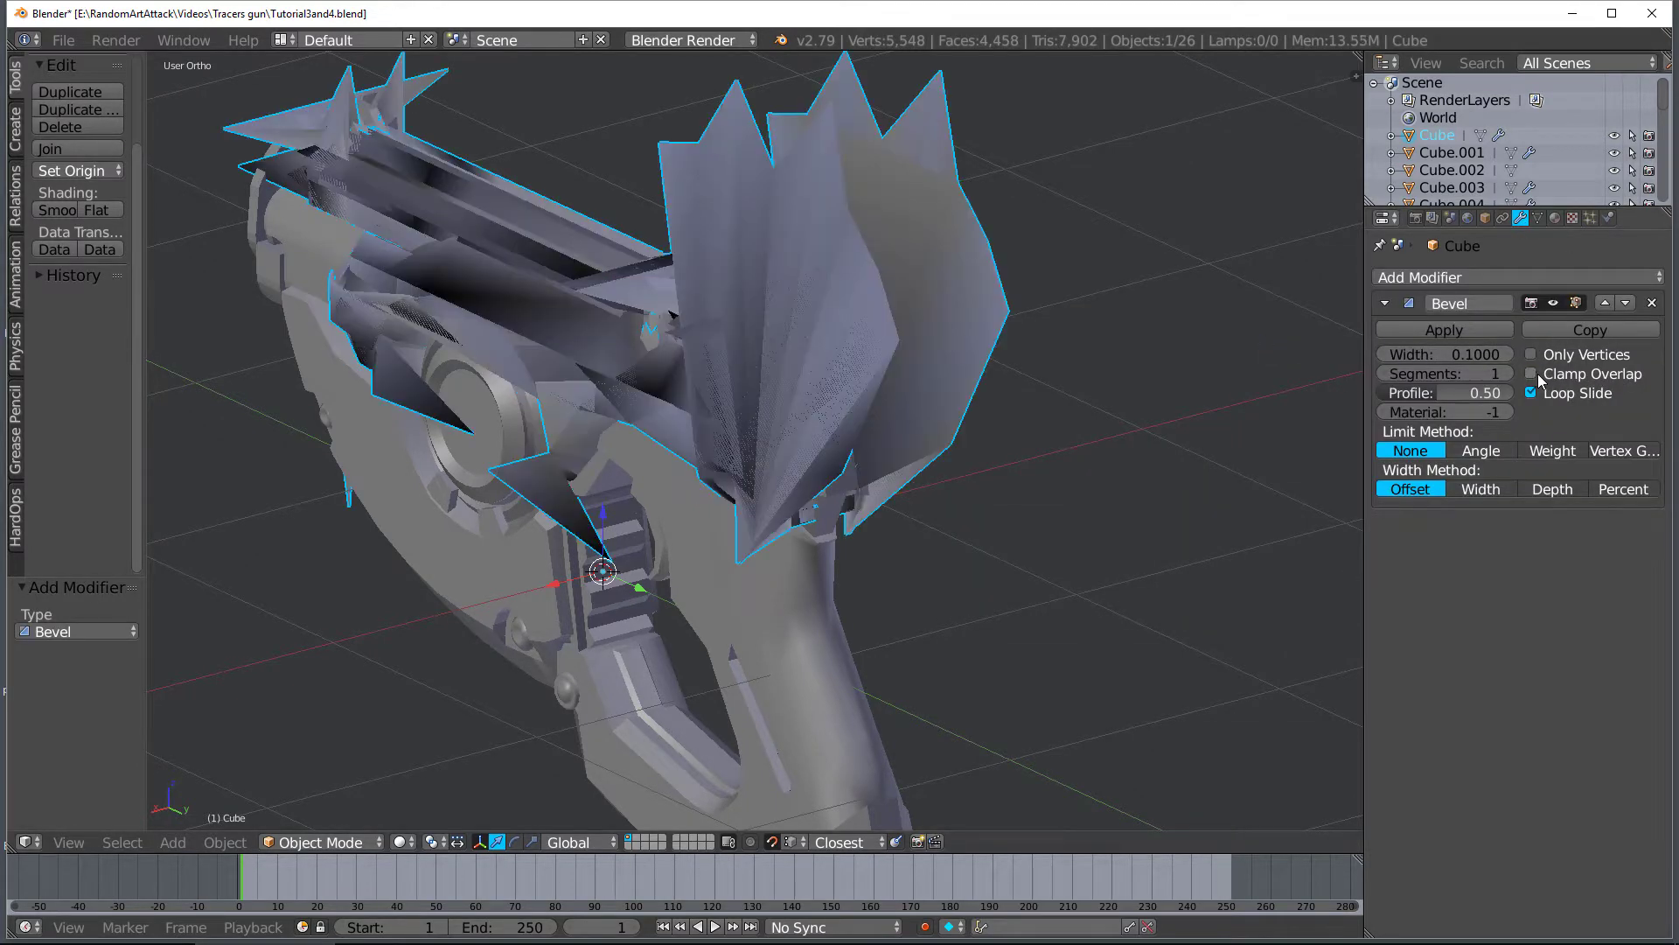
mouse_move(1478, 360)
left_mouse_down()
mouse_move(1435, 360)
mouse_move(1470, 354)
mouse_move(1455, 354)
left_mouse_up()
left_click(1506, 374)
left_click(1506, 375)
left_click(1506, 374)
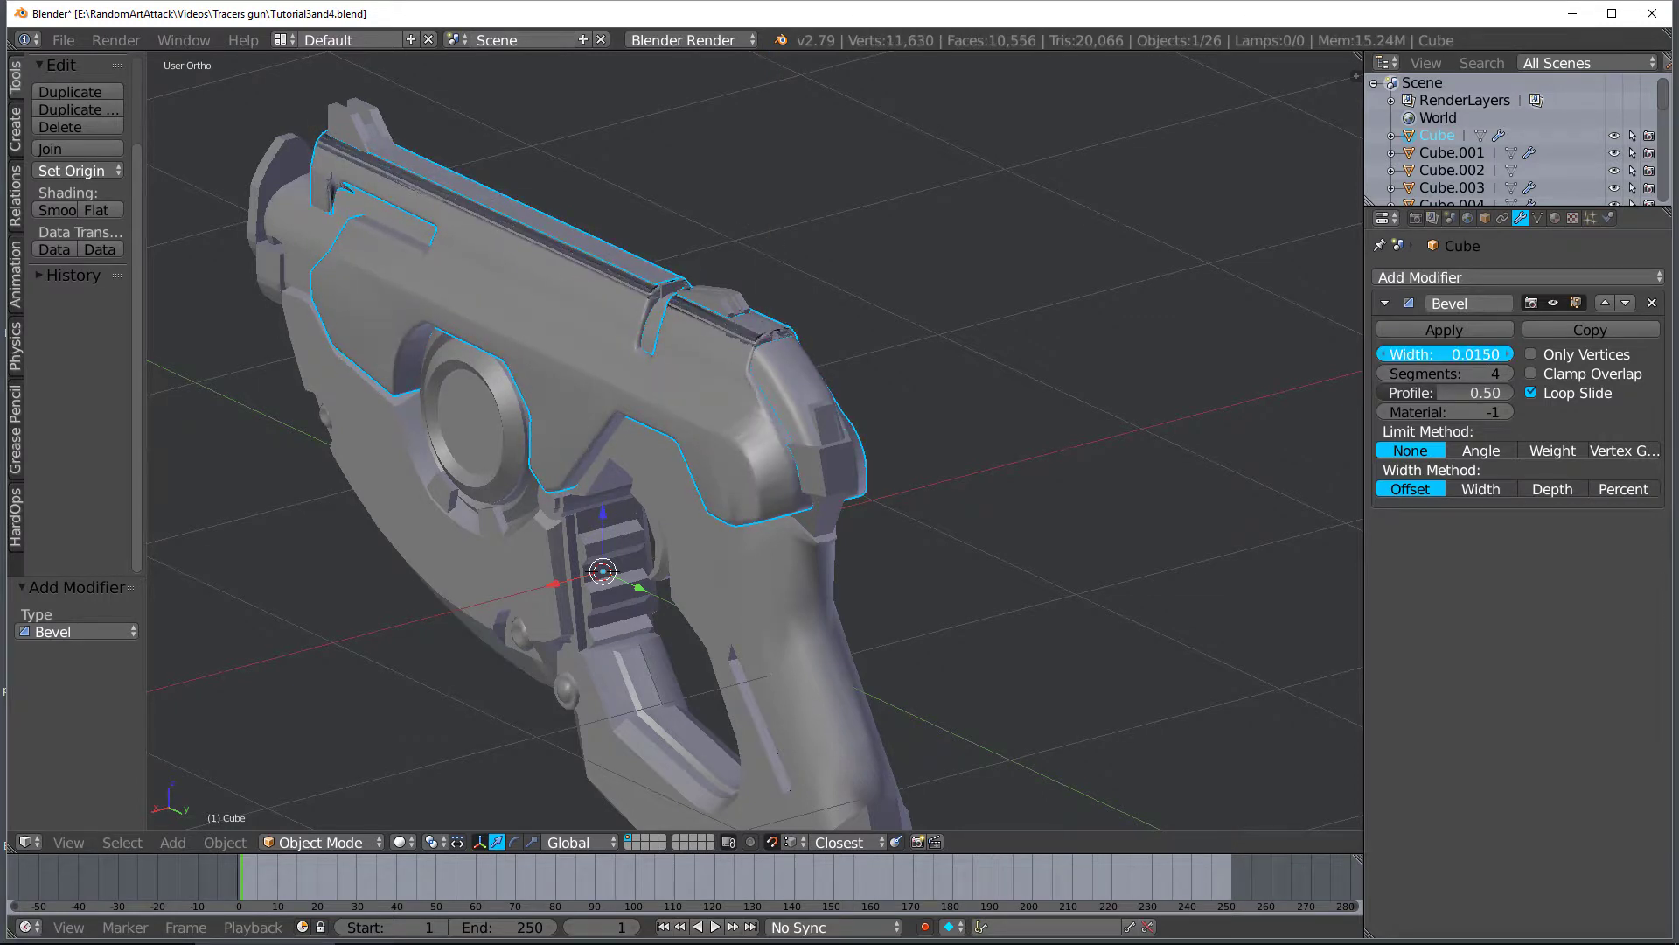
left_click(1444, 355)
left_click(1016, 427)
Limit the Bevel modifier to weighted edges by setting its limit method to Weight
scroll(990, 443, "down", 2)
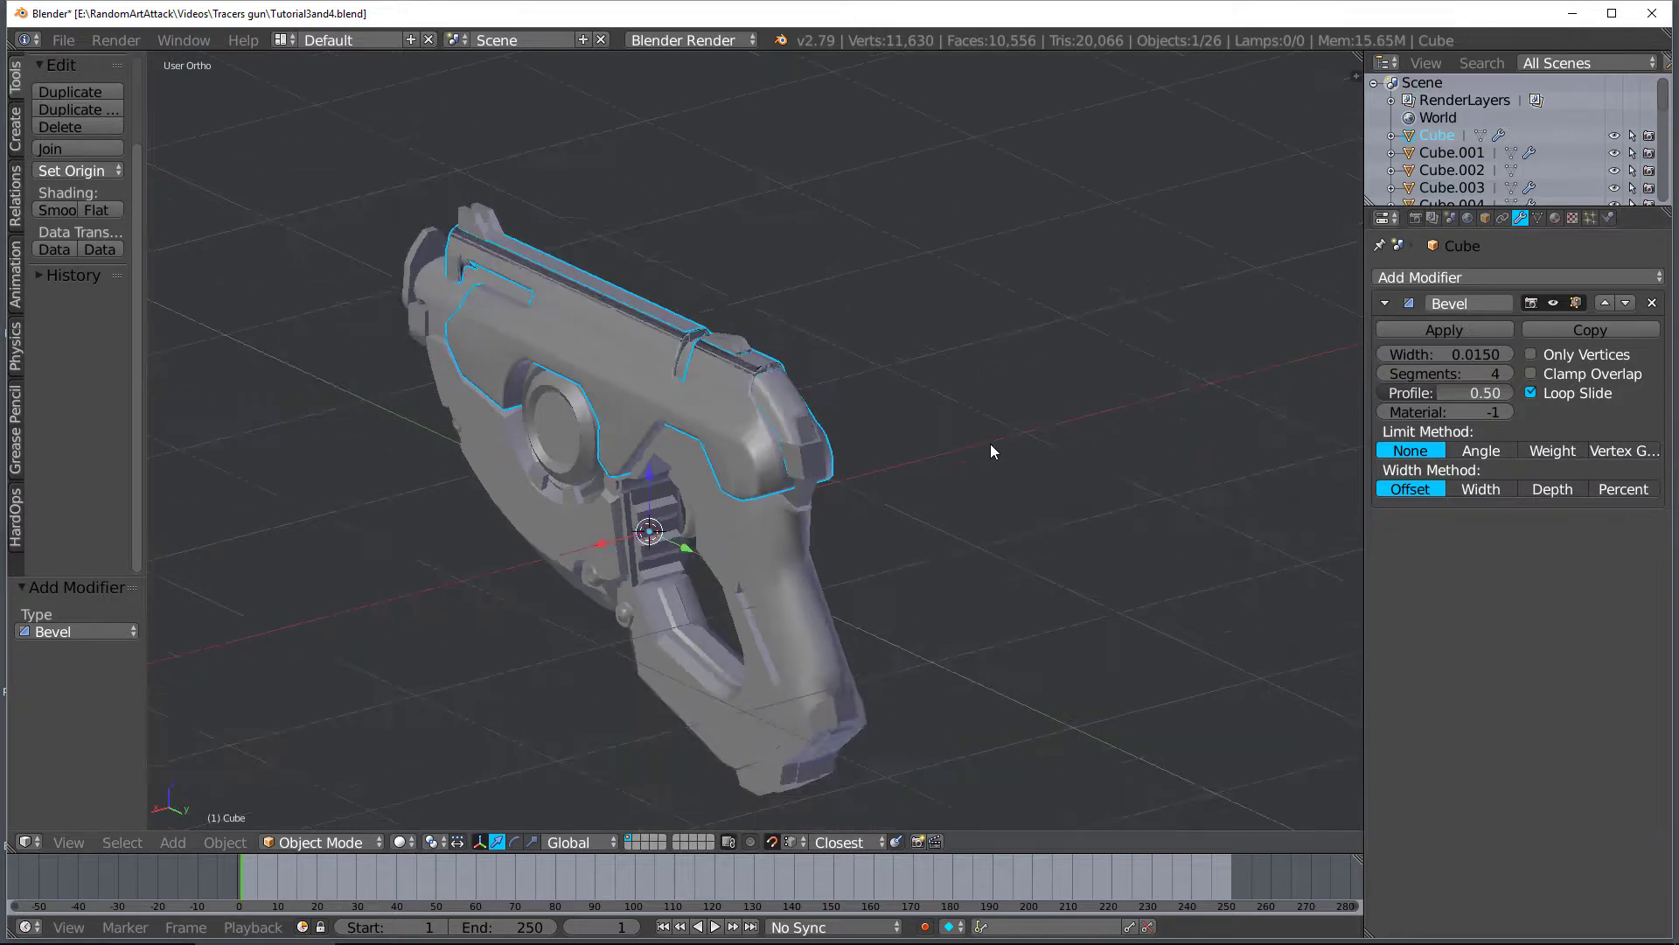
middle_click_drag(990, 443, 1074, 428)
left_click(1541, 451)
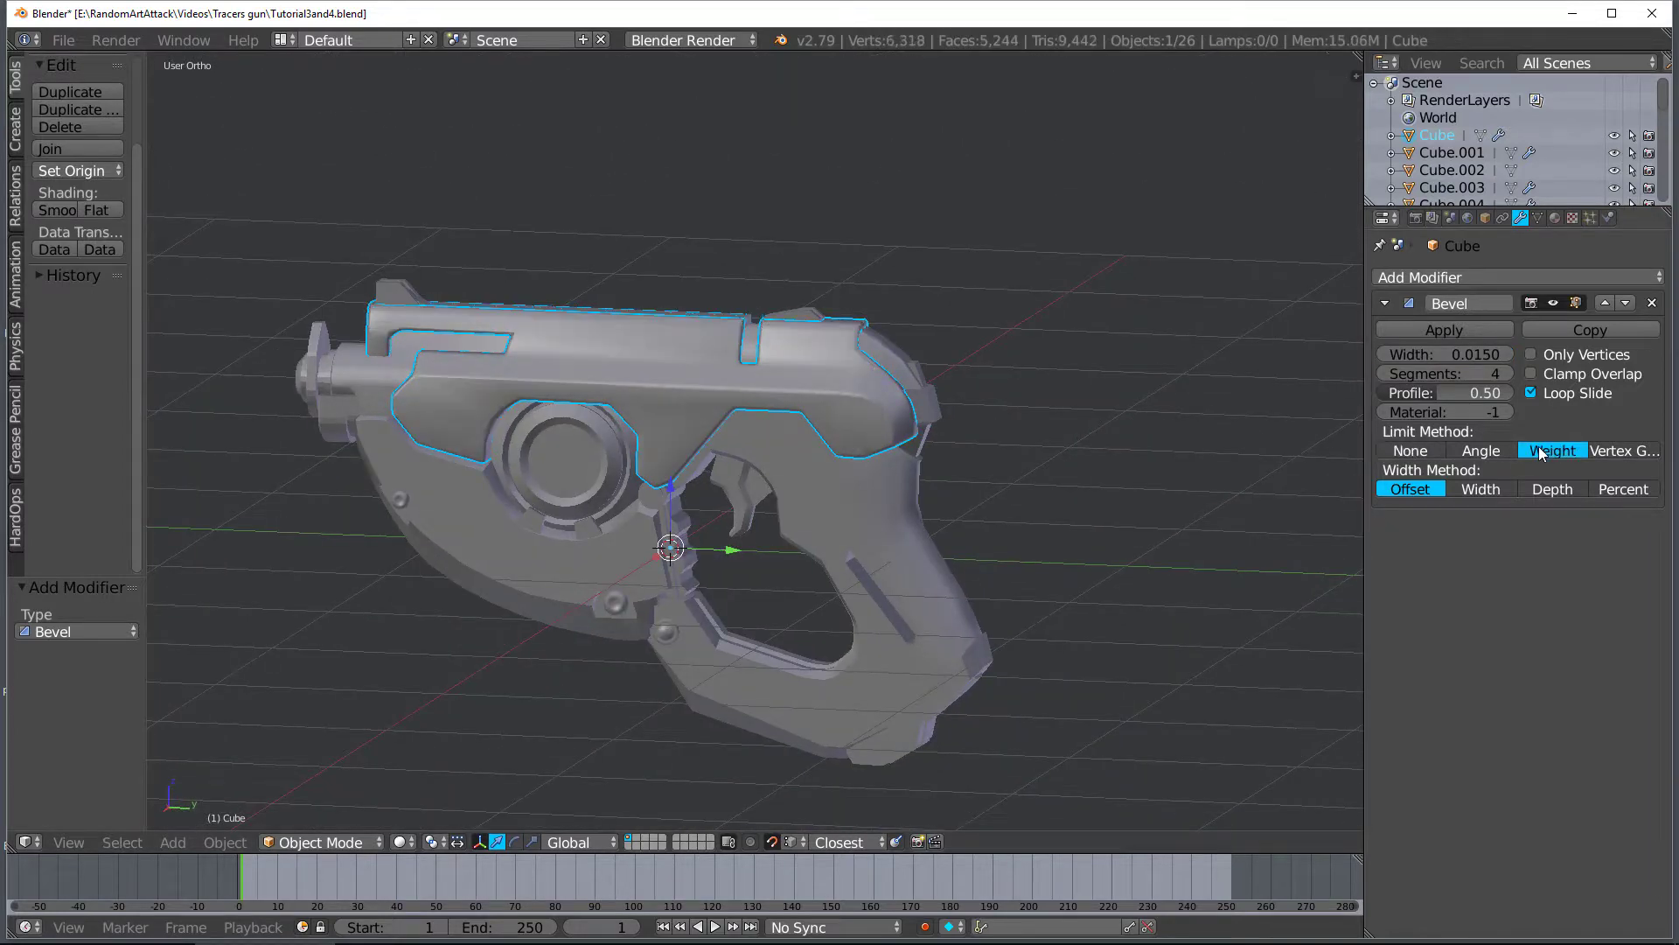
Refine the upper shell's bevel to a width of 0.0090 with 5 segments
scroll(873, 404, "up", 4)
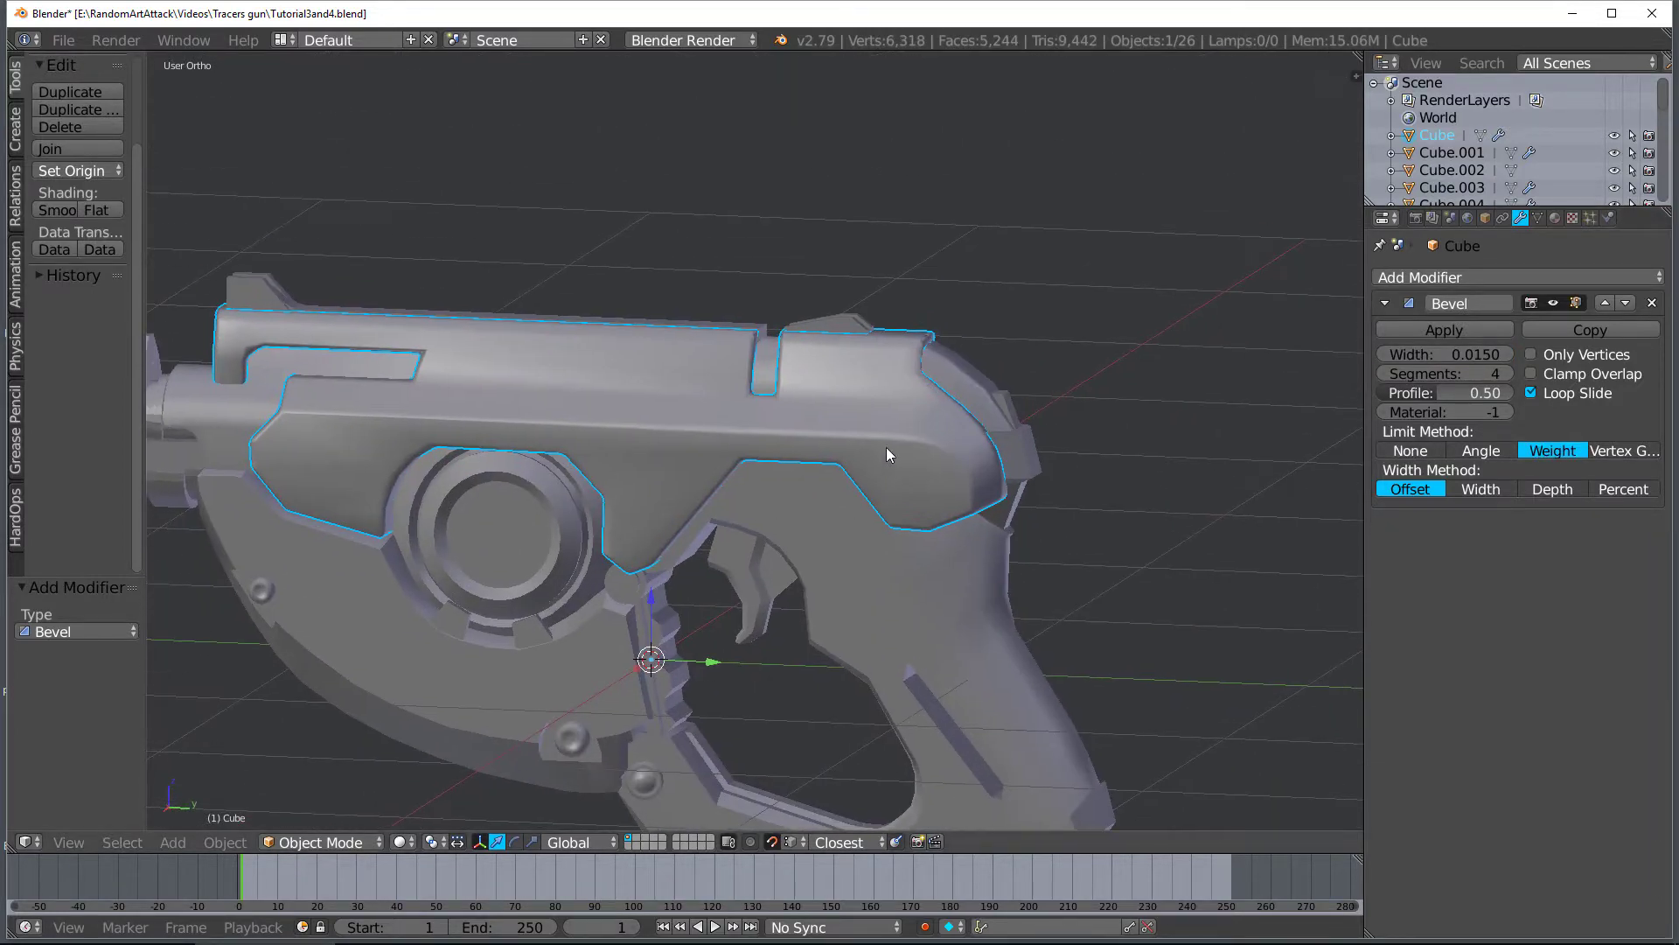
scroll(887, 446, "up", 4)
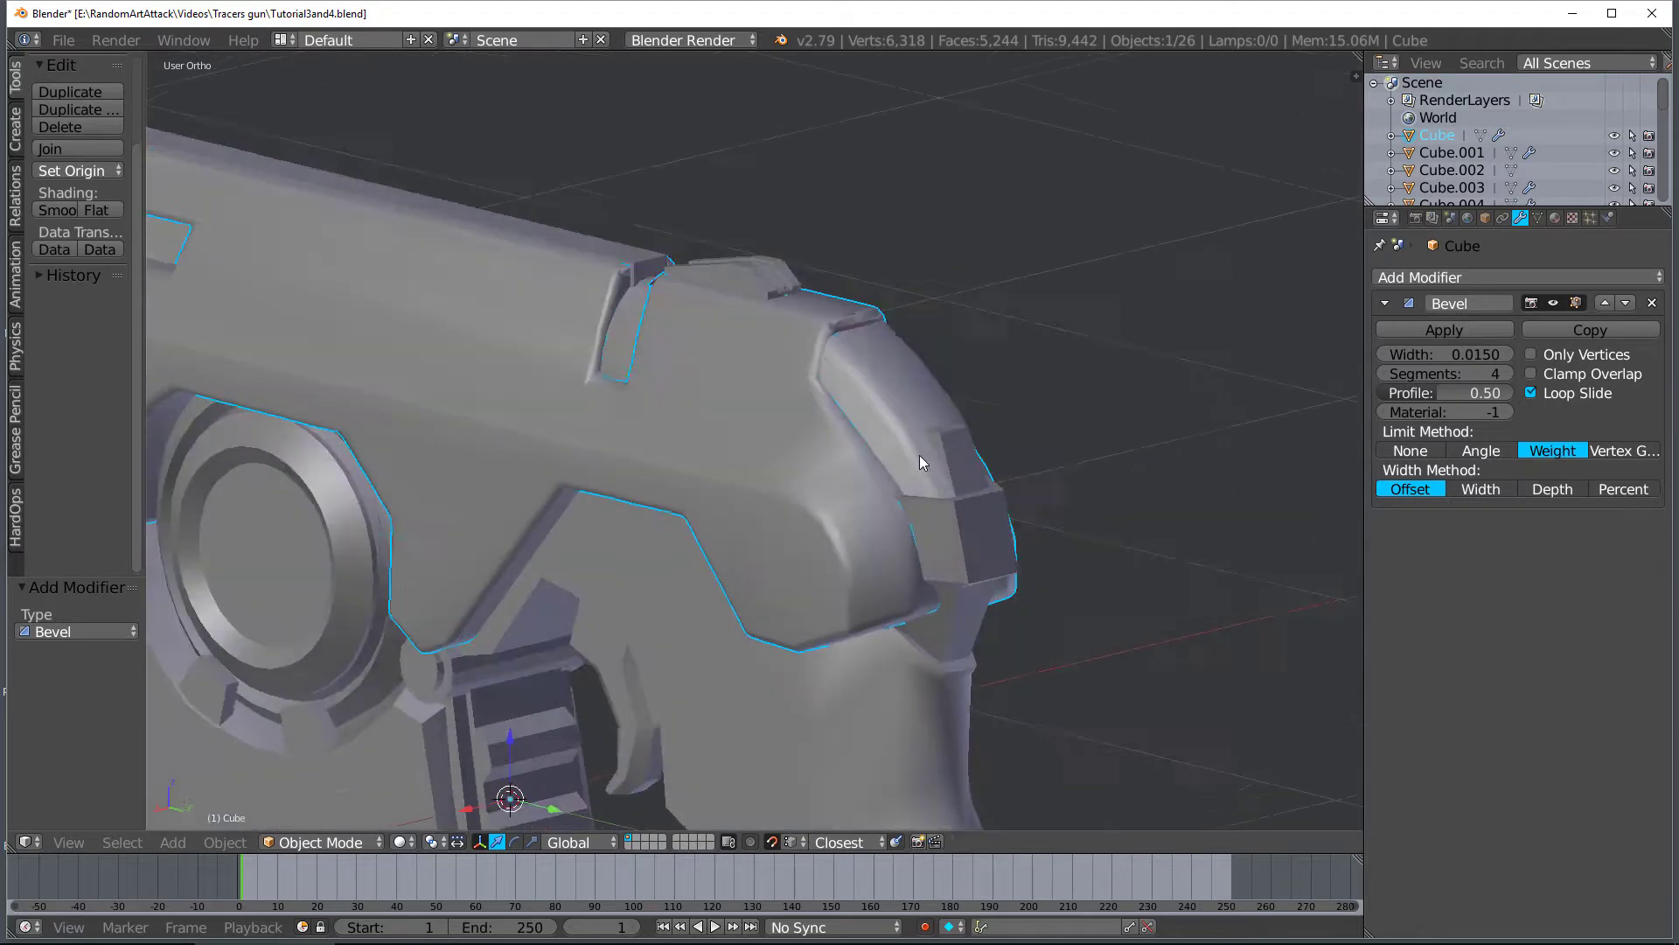
left_click_drag(1469, 354, 1435, 354)
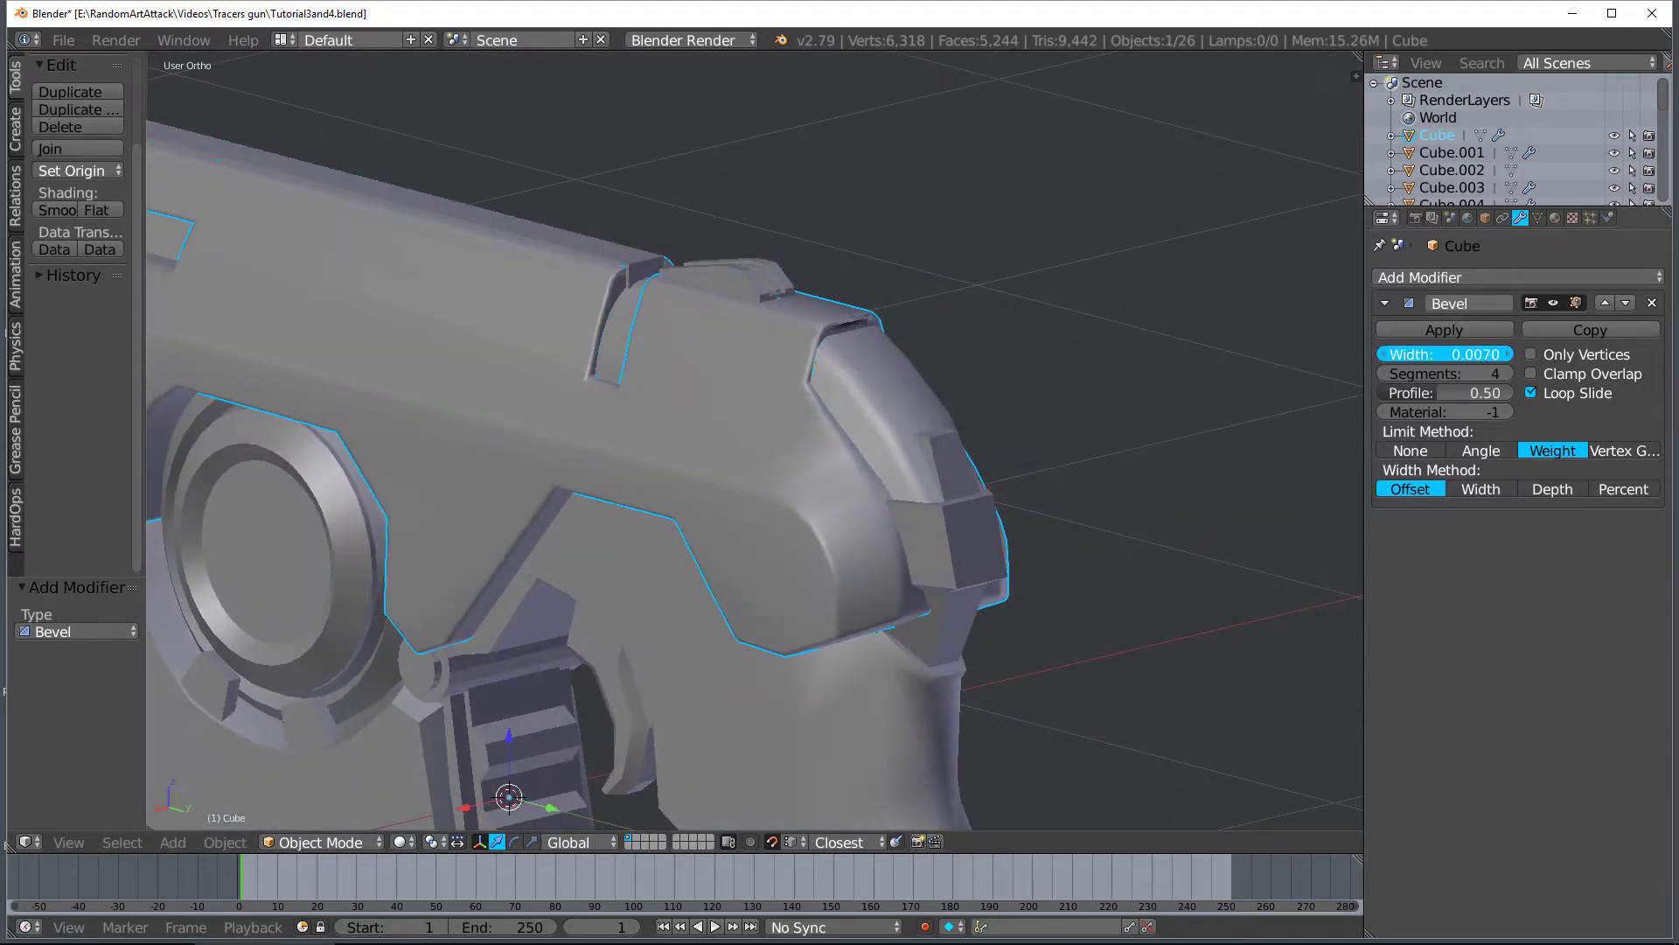
left_click(1510, 373)
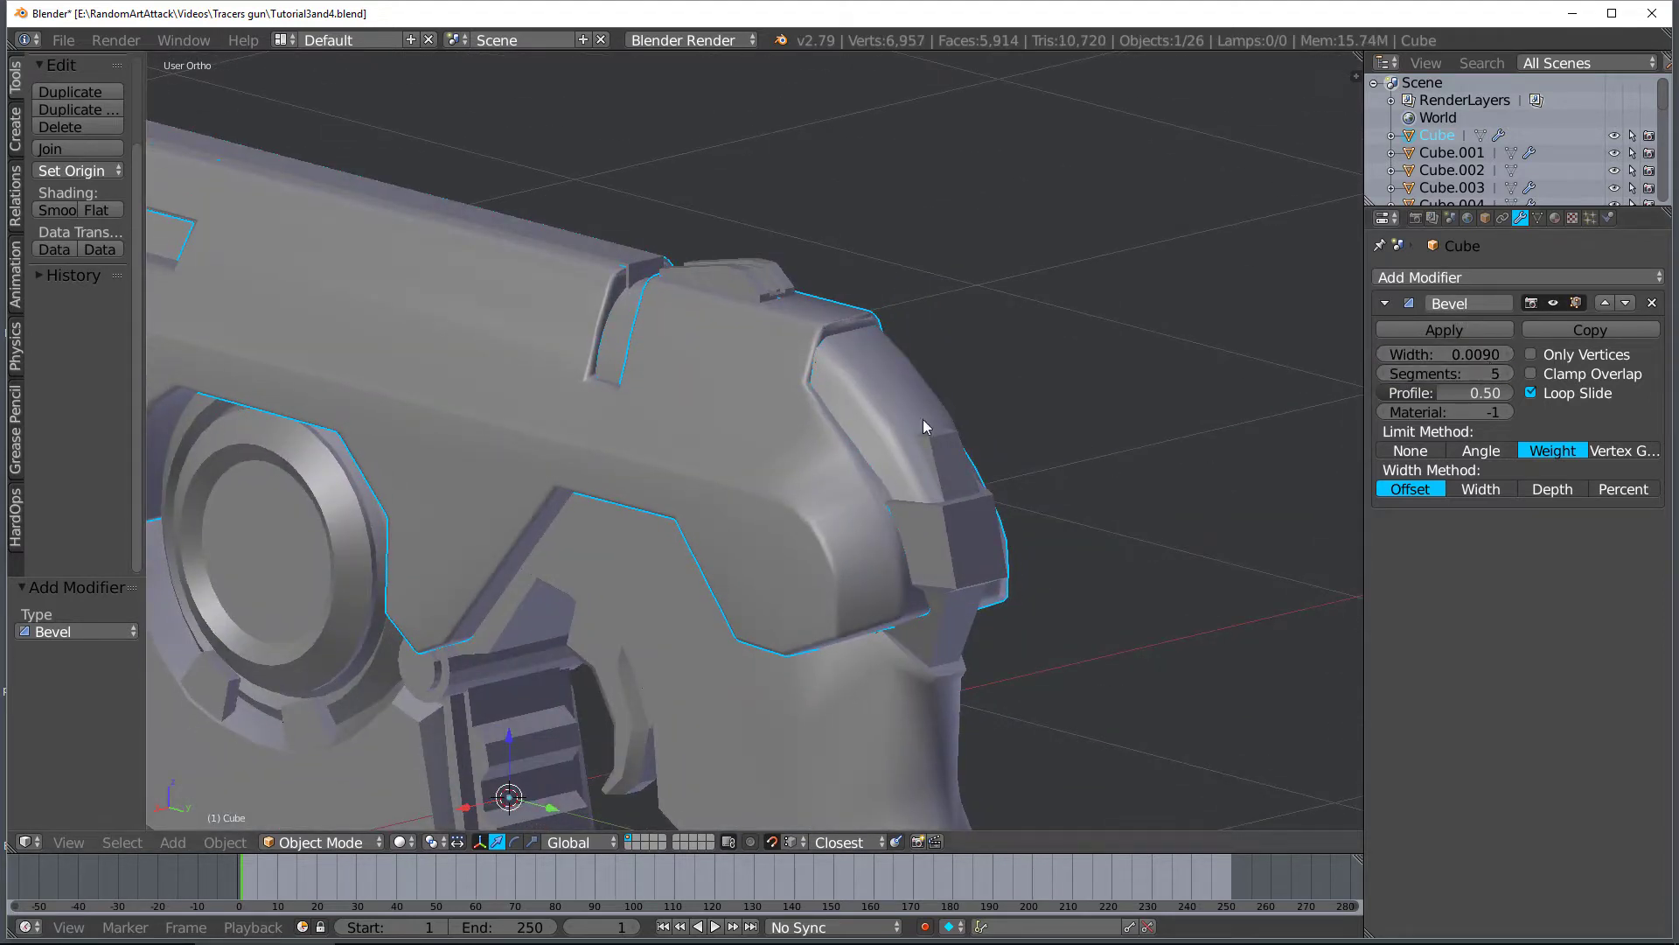
Deselect the upper body shell and inspect its bevelled edges from several sides
middle_click_drag(861, 409, 953, 370)
scroll(953, 370, "down", 6)
key("a")
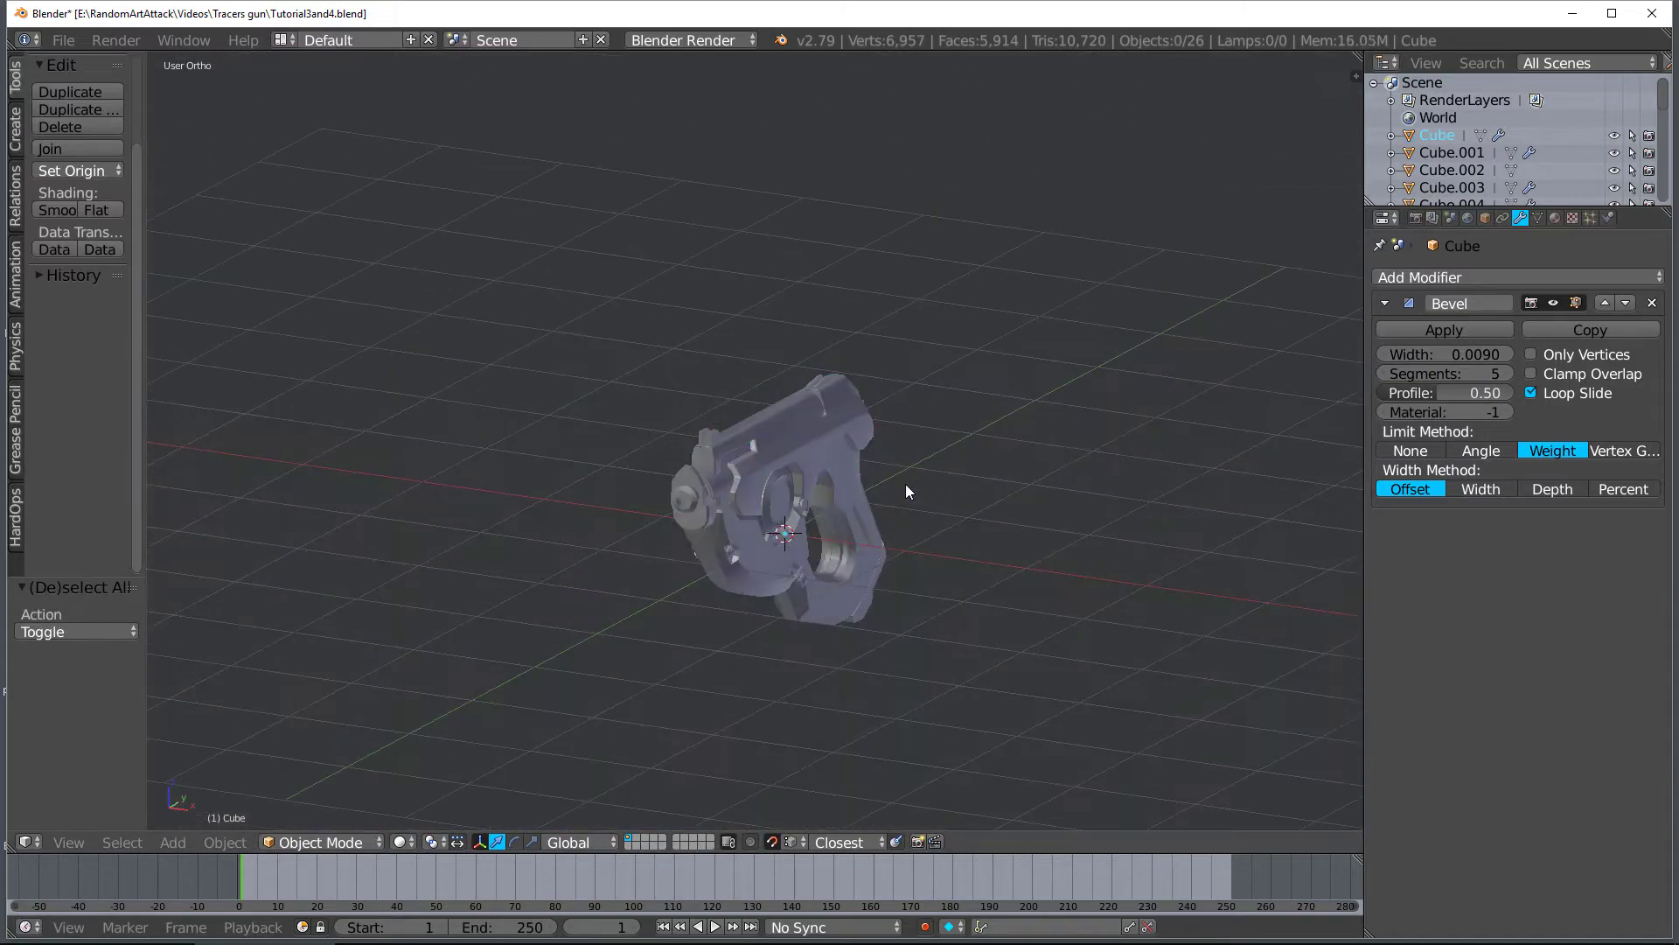
scroll(645, 480, "up", 2)
scroll(646, 479, "up", 3)
middle_click_drag(693, 457, 400, 435)
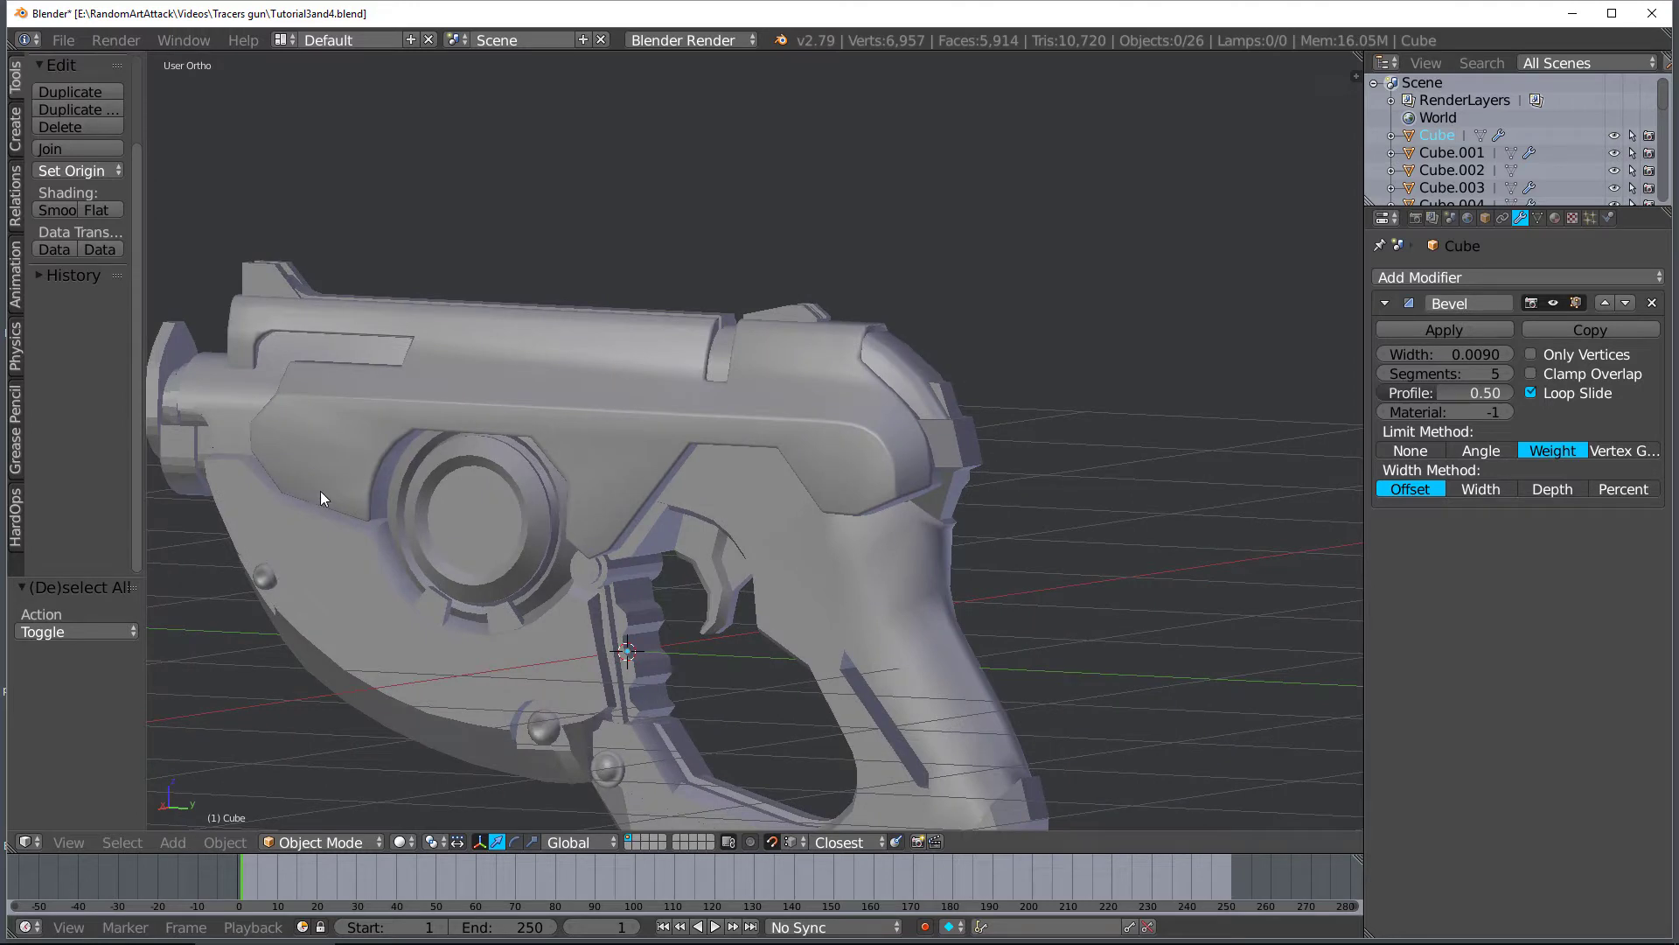
middle_click_drag(723, 390, 869, 401)
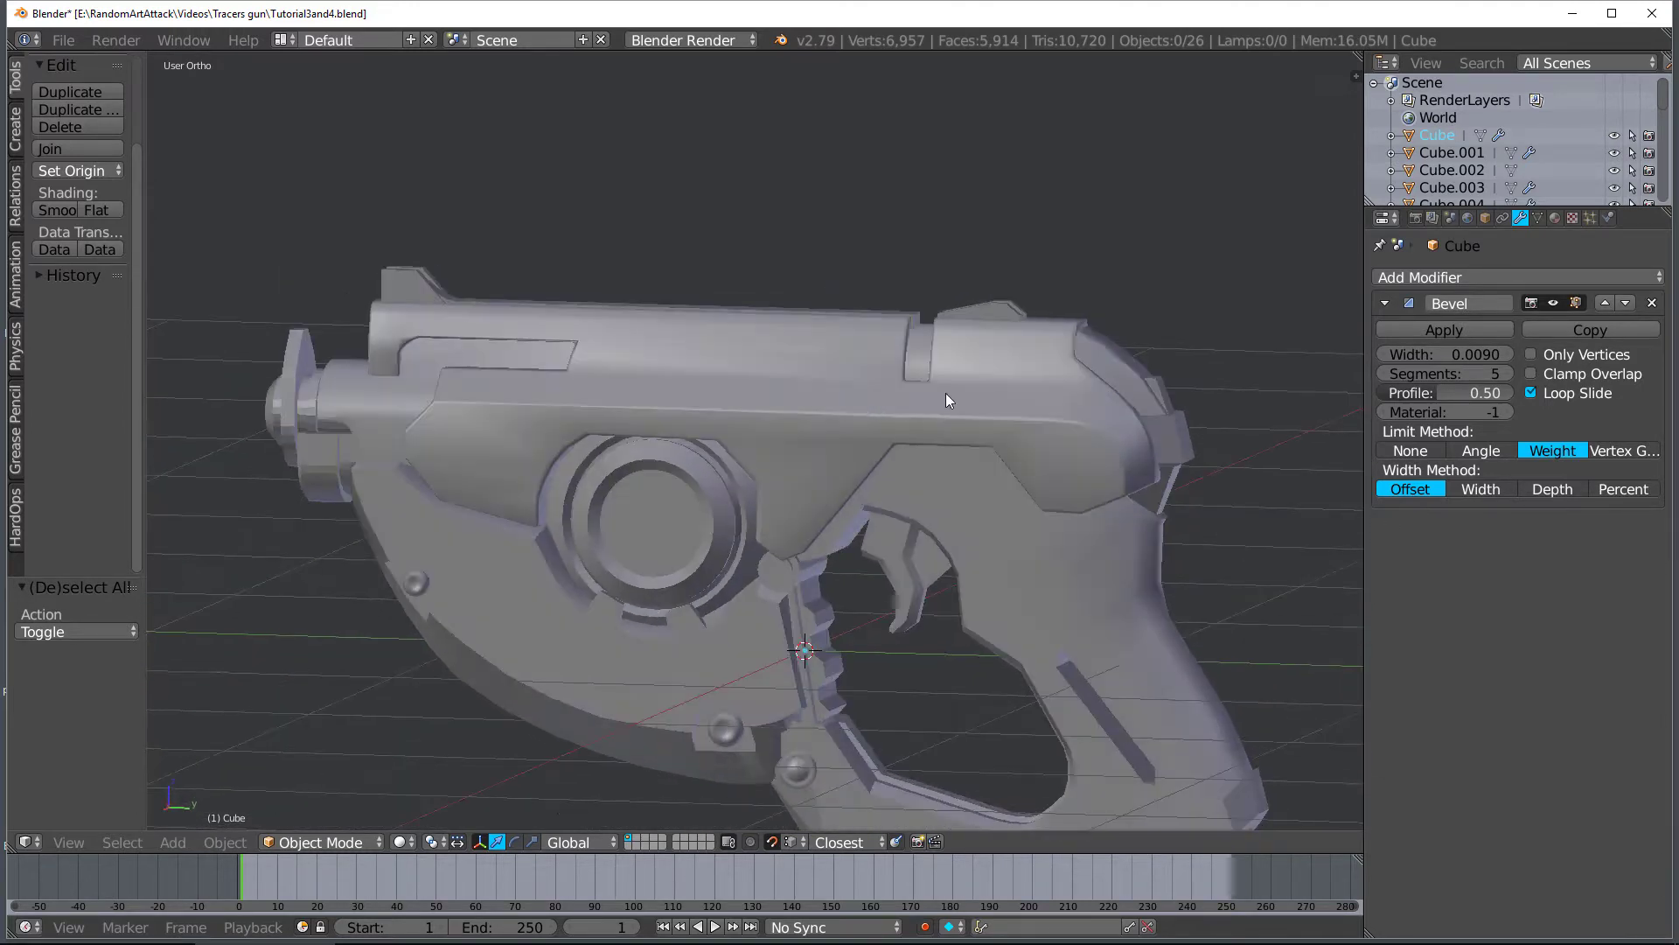
Add a Subdivision Surface modifier to the upper body shell below its Bevel, with 2 viewport subdivisions
left_click(1478, 276)
left_click(1261, 566)
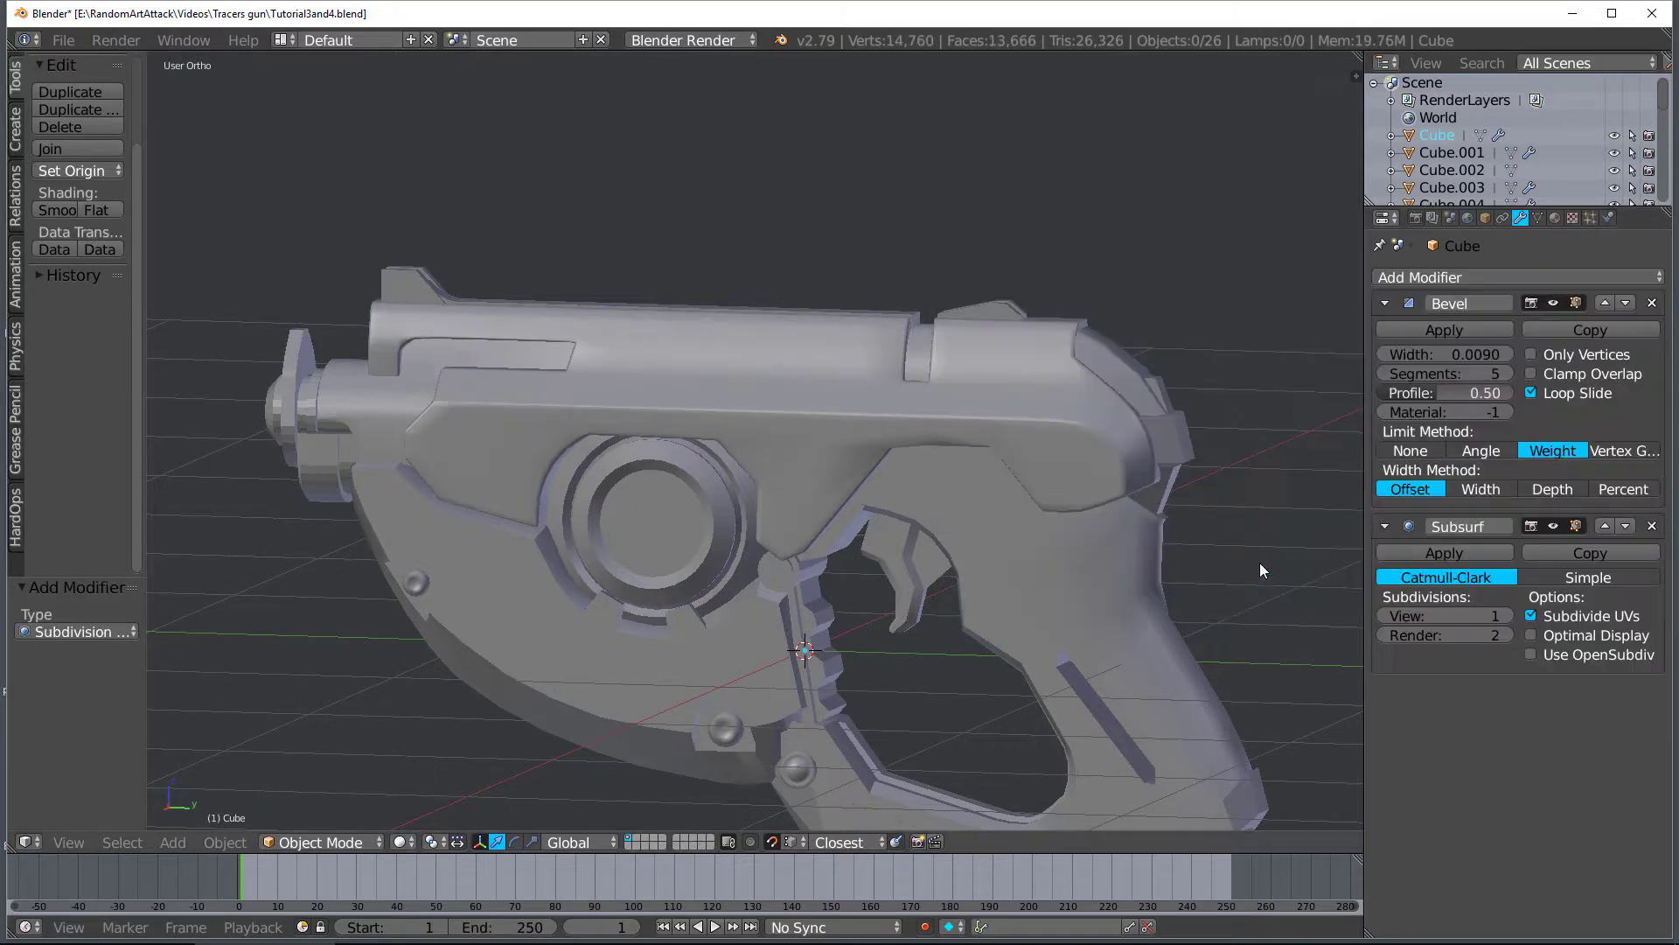
left_click(1508, 616)
middle_click_drag(971, 501, 997, 495)
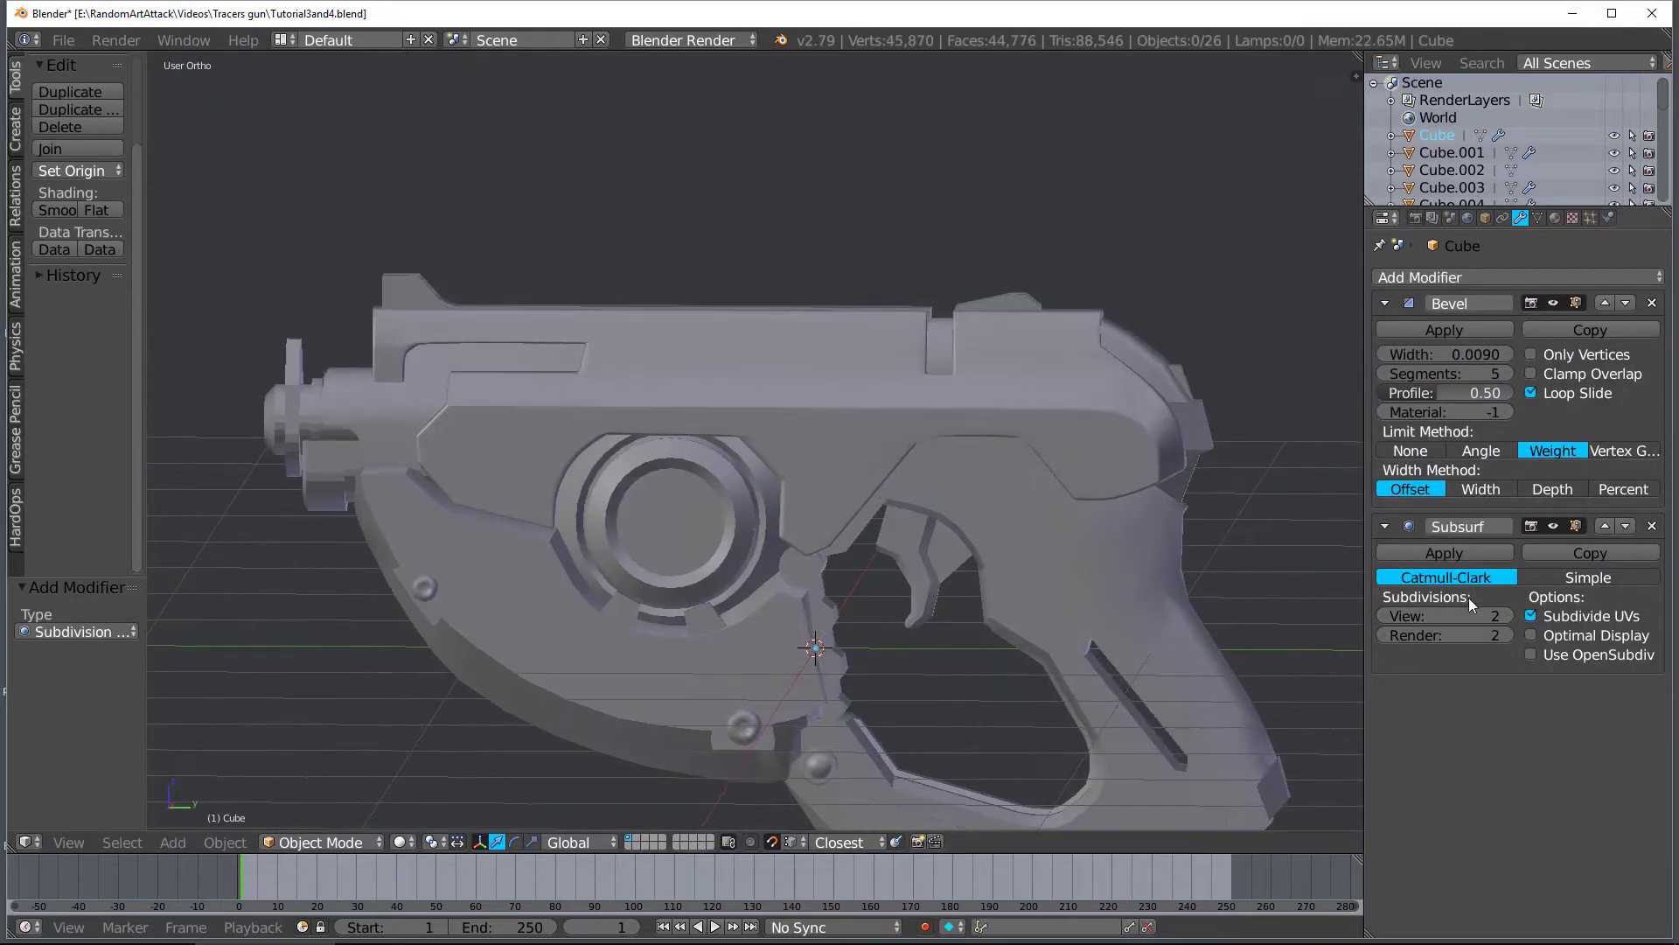
left_click(1507, 615)
left_click(1382, 614)
Check the smoothed upper body shell from the side, and hide it so that only the other gun parts show
scroll(1089, 503, "down", 3)
middle_click_drag(1089, 504, 1000, 517)
scroll(1000, 516, "up", 3)
scroll(999, 516, "down", 1)
right_click(941, 444)
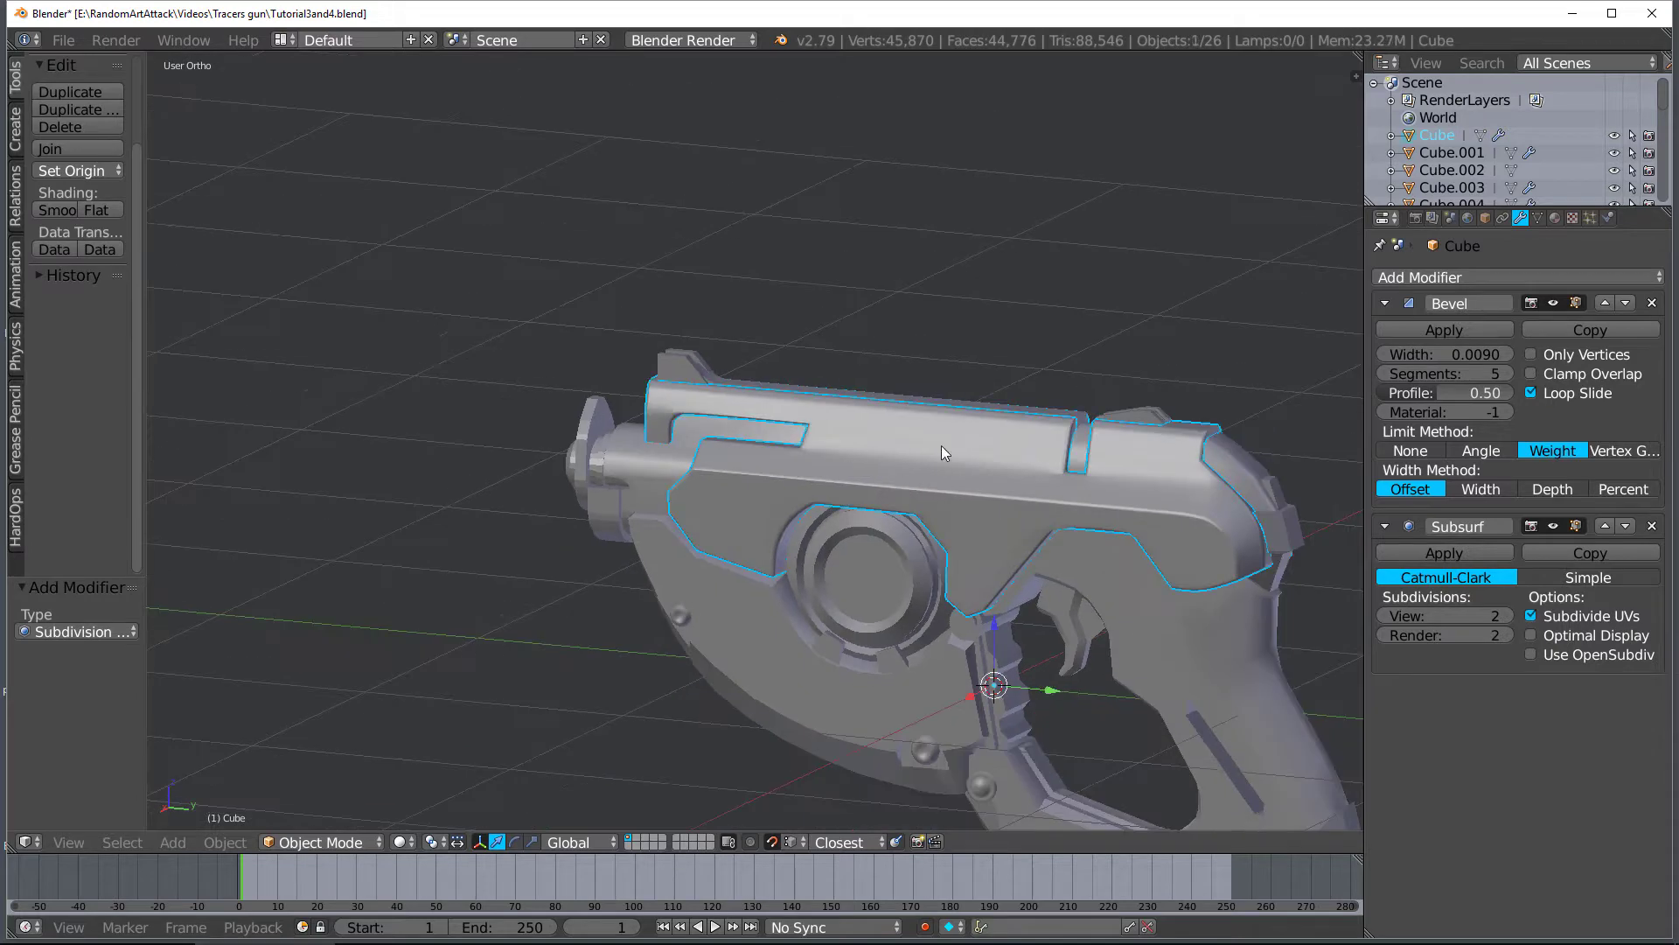
key("a")
mouse_move(880, 501)
middle_mouse_down()
mouse_move(1030, 496)
mouse_move(907, 505)
middle_mouse_up()
right_click(920, 481)
key("h")
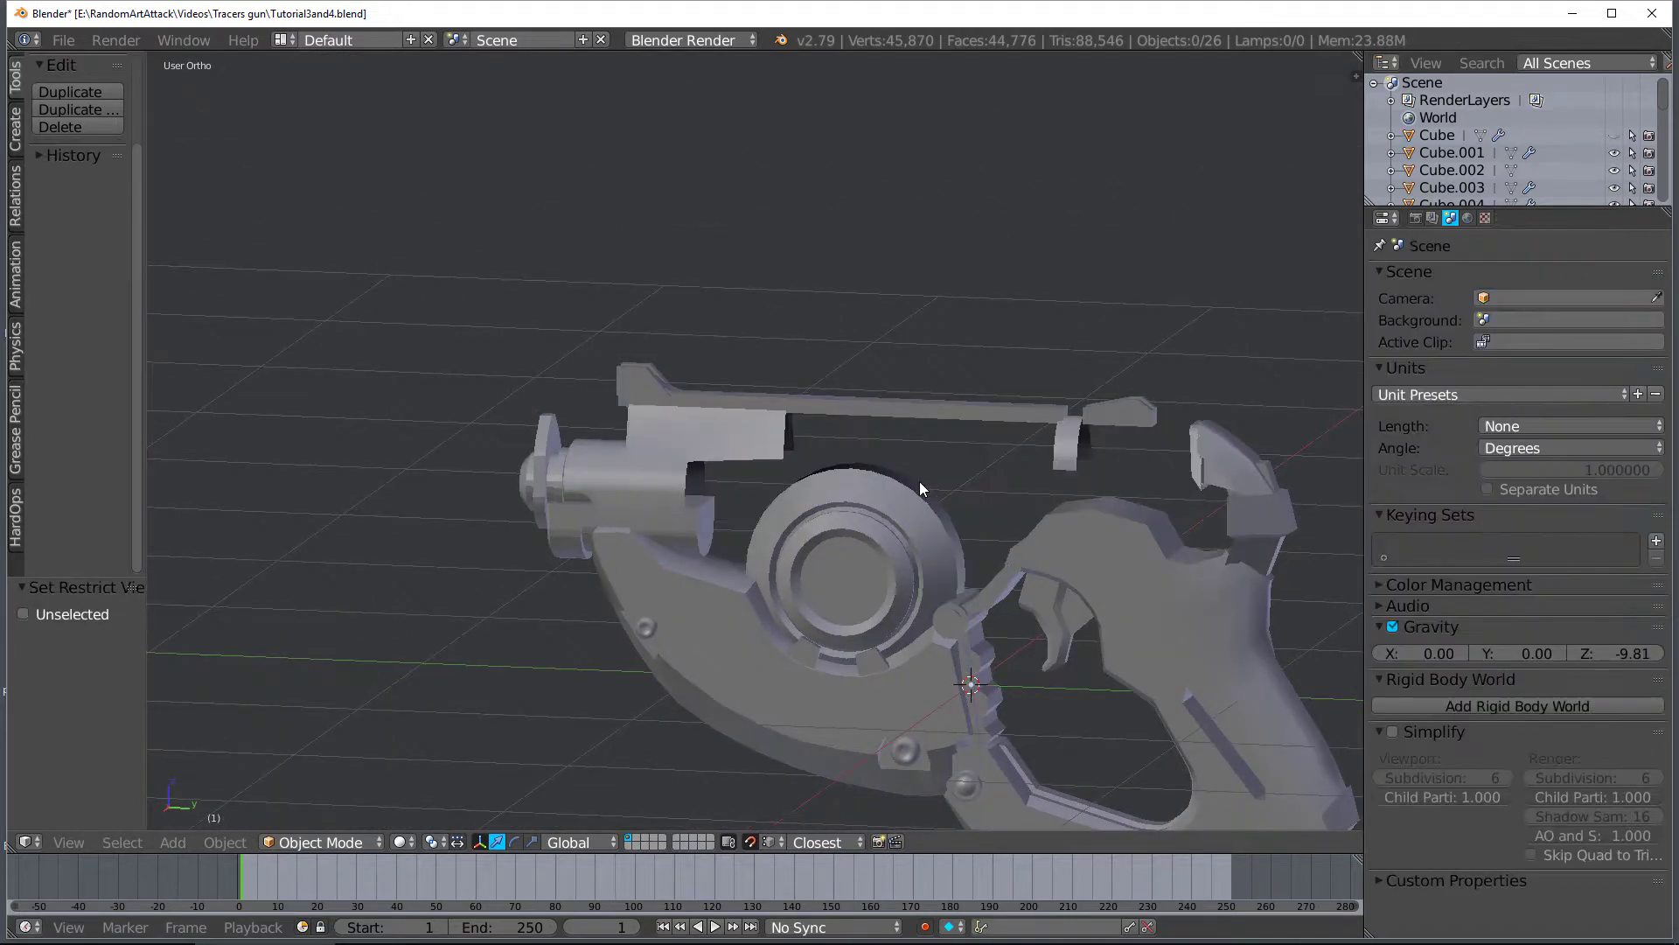
Go through the remaining gun parts and make the lower grip panel the active selection
scroll(1018, 523, "down", 3)
middle_click_drag(1020, 525, 1025, 506)
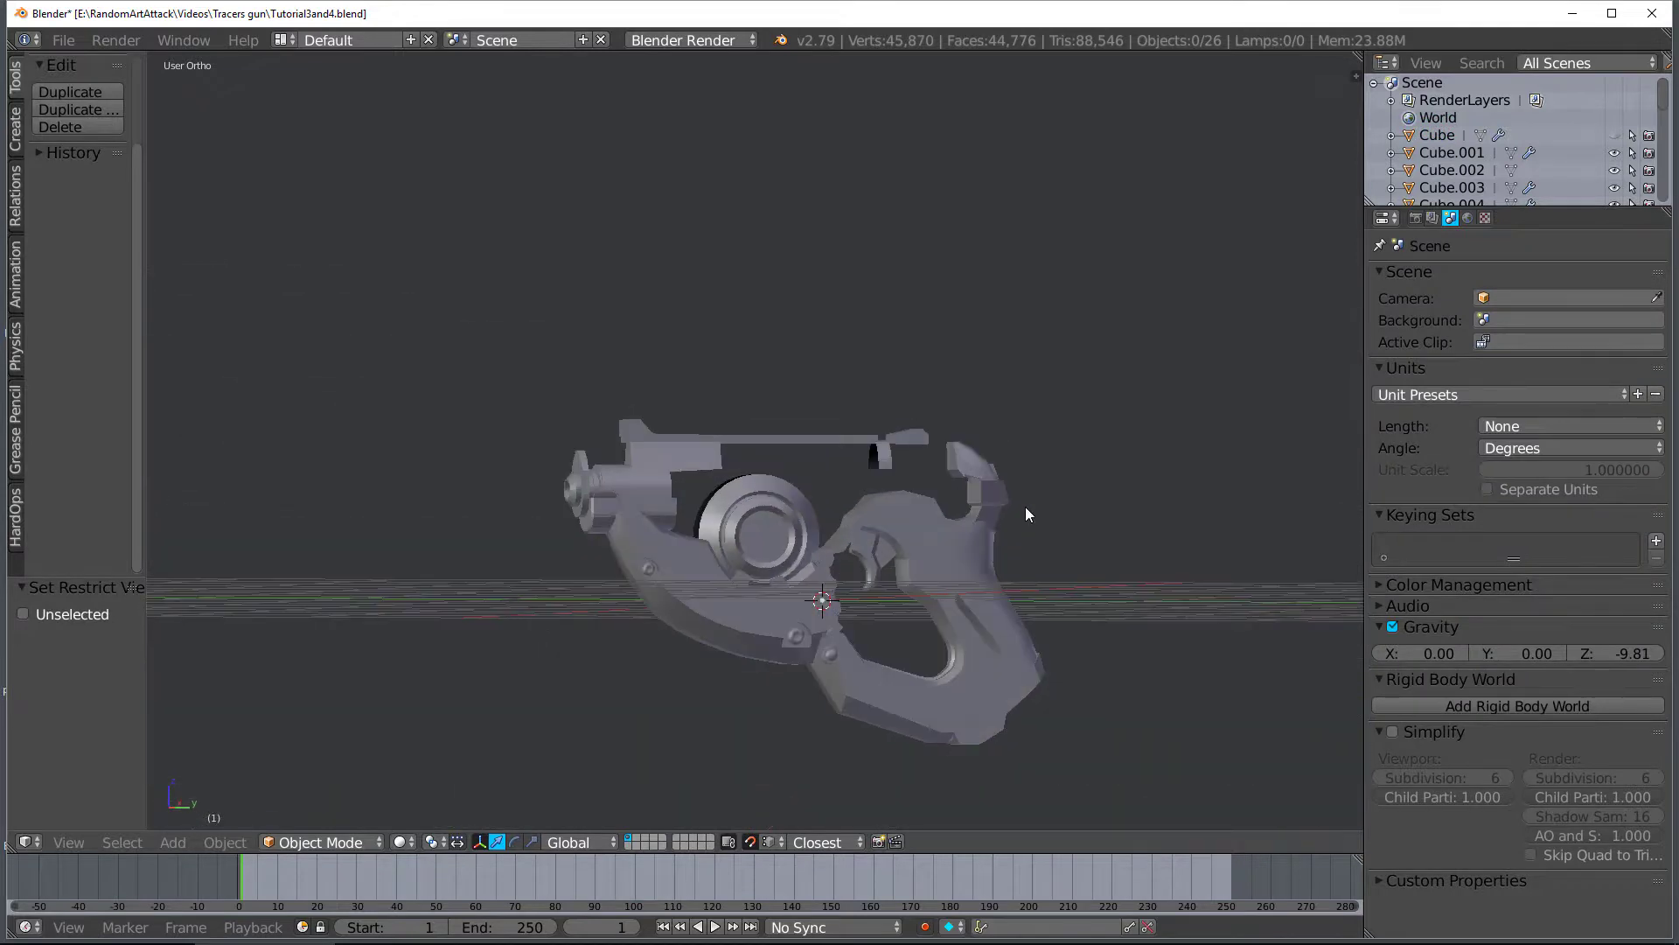
right_click(962, 538)
right_click(822, 558)
right_click(779, 599)
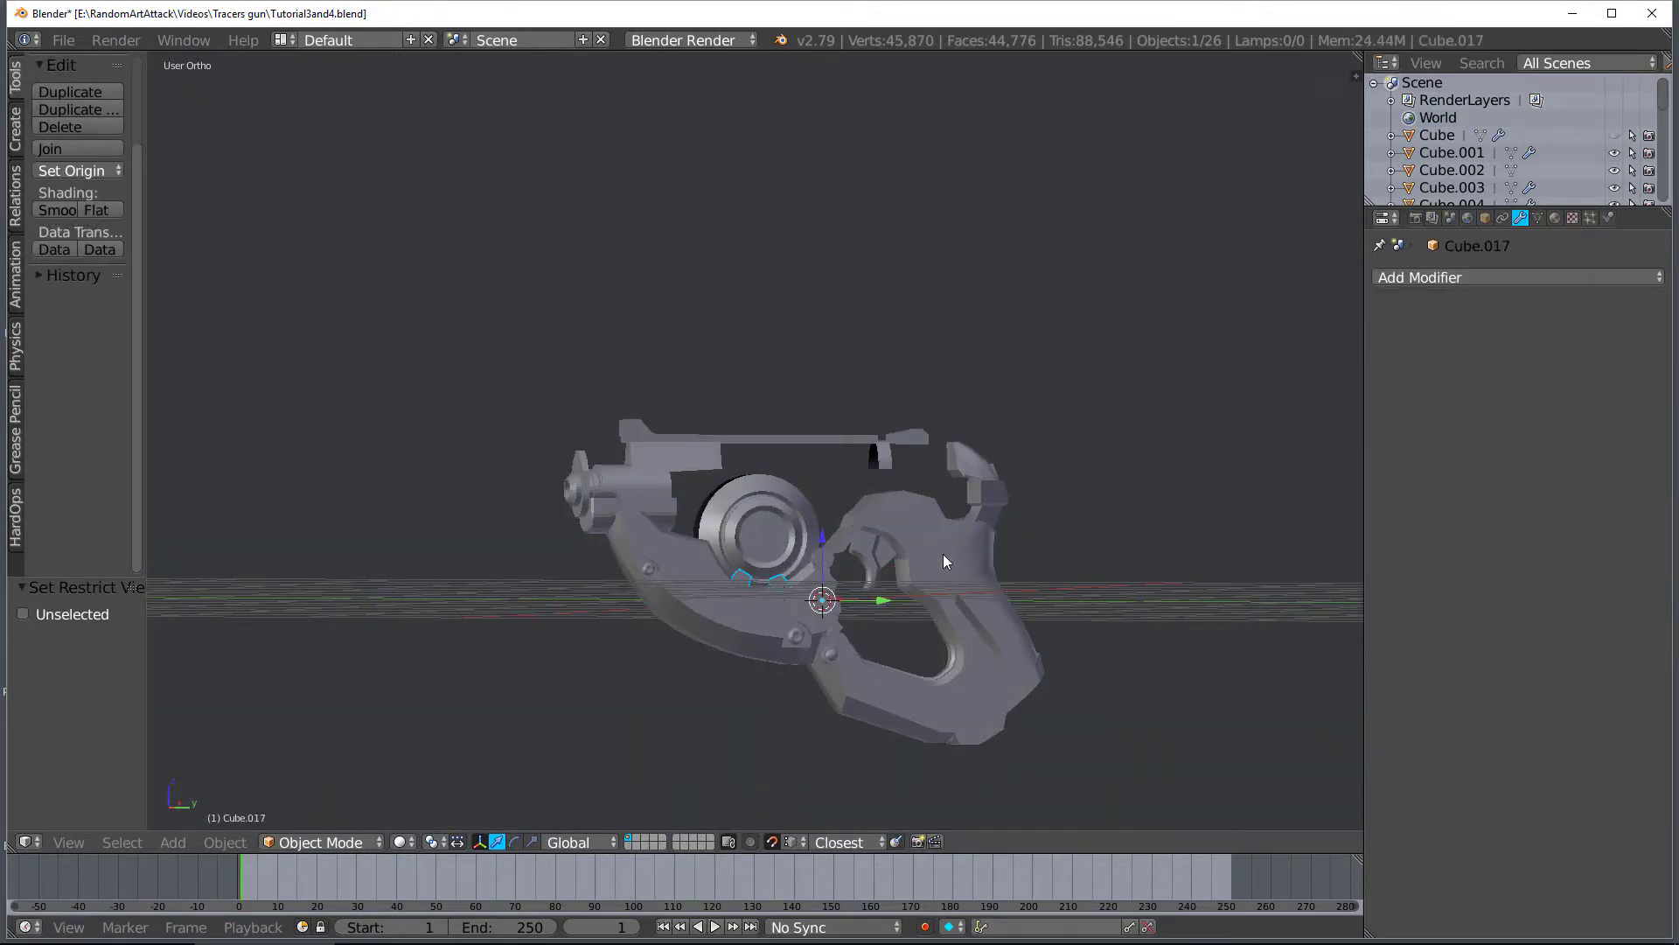
right_click(989, 570)
right_click(929, 690)
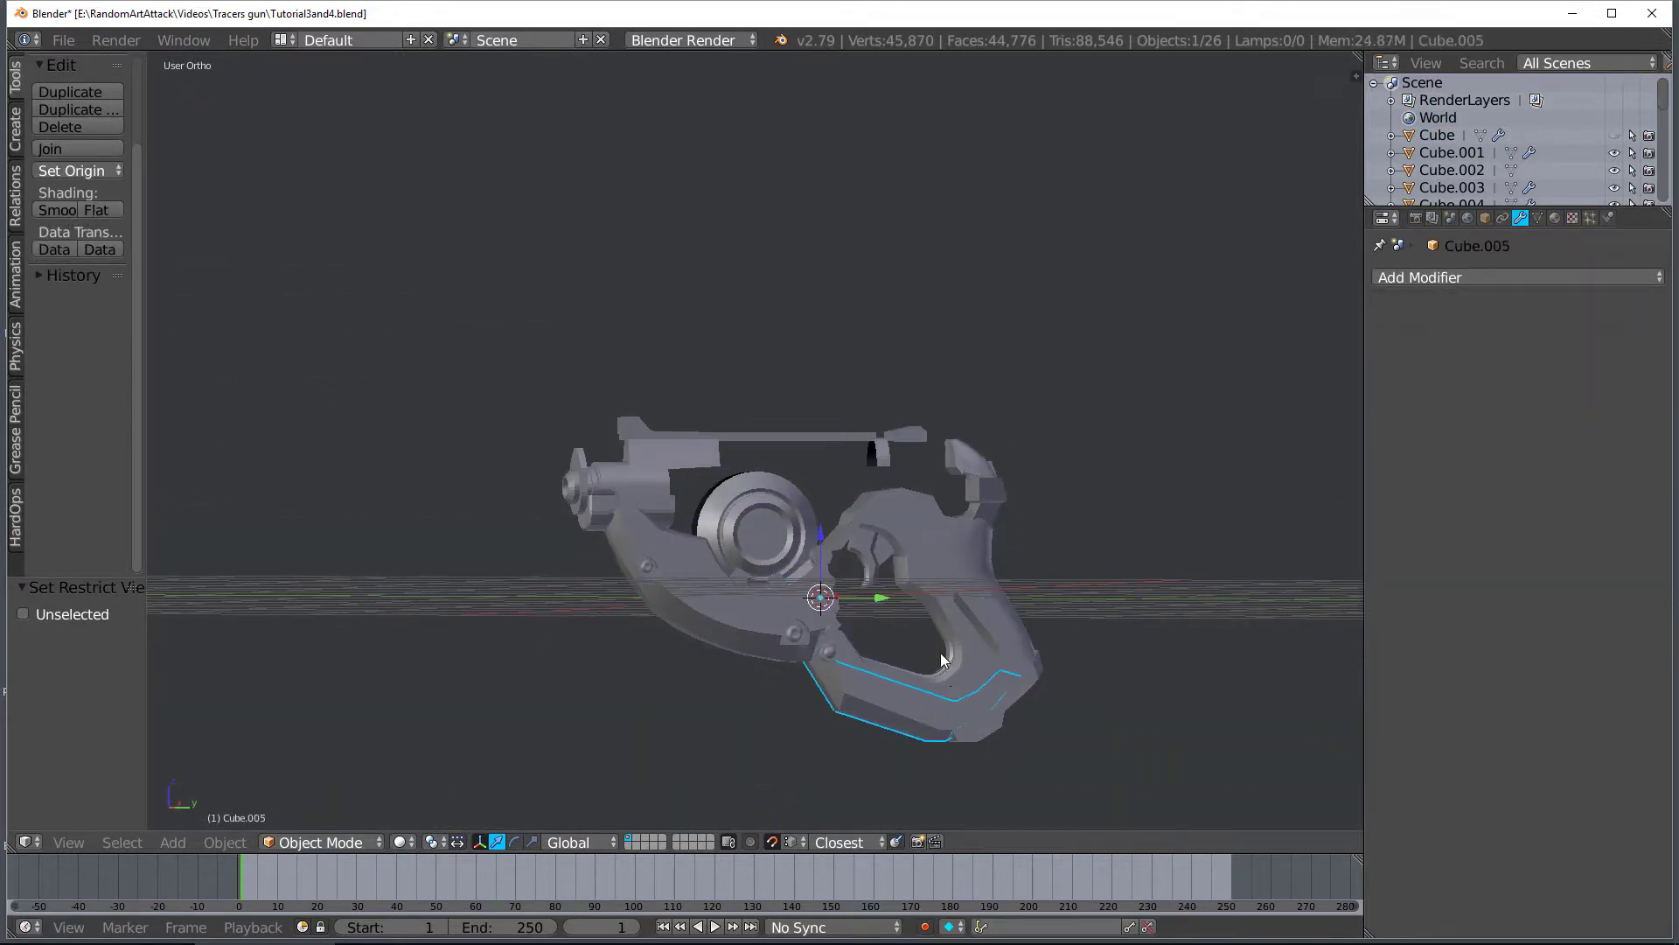
scroll(941, 653, "up", 1)
key("Tab")
key("a")
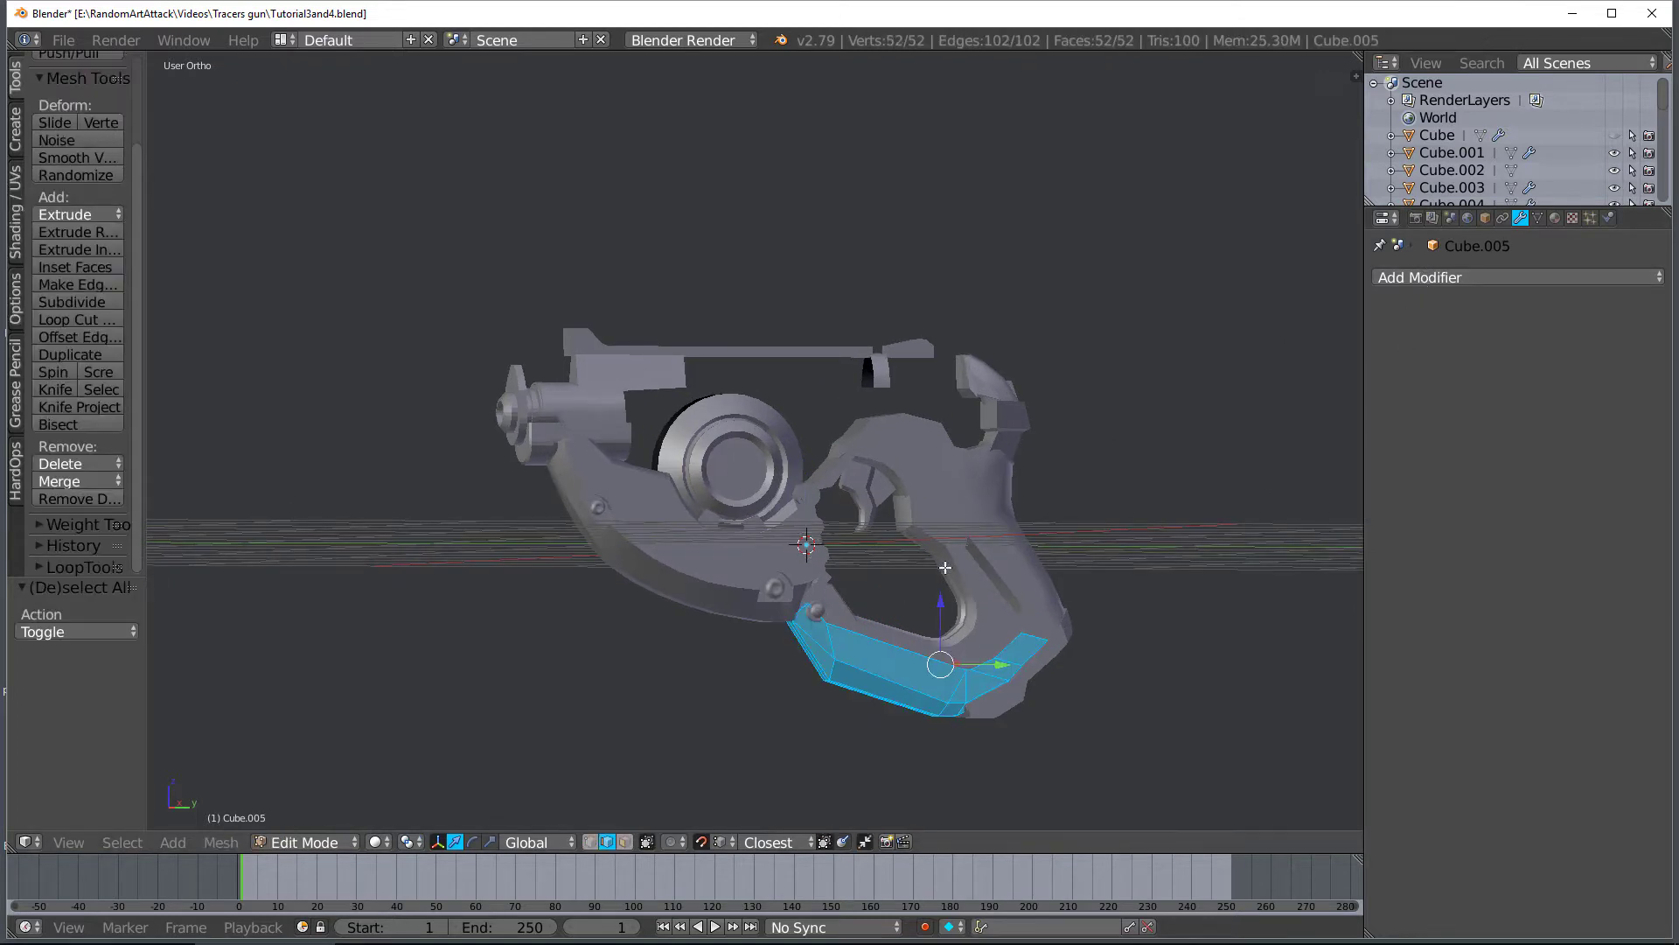
key("a")
left_click(121, 842)
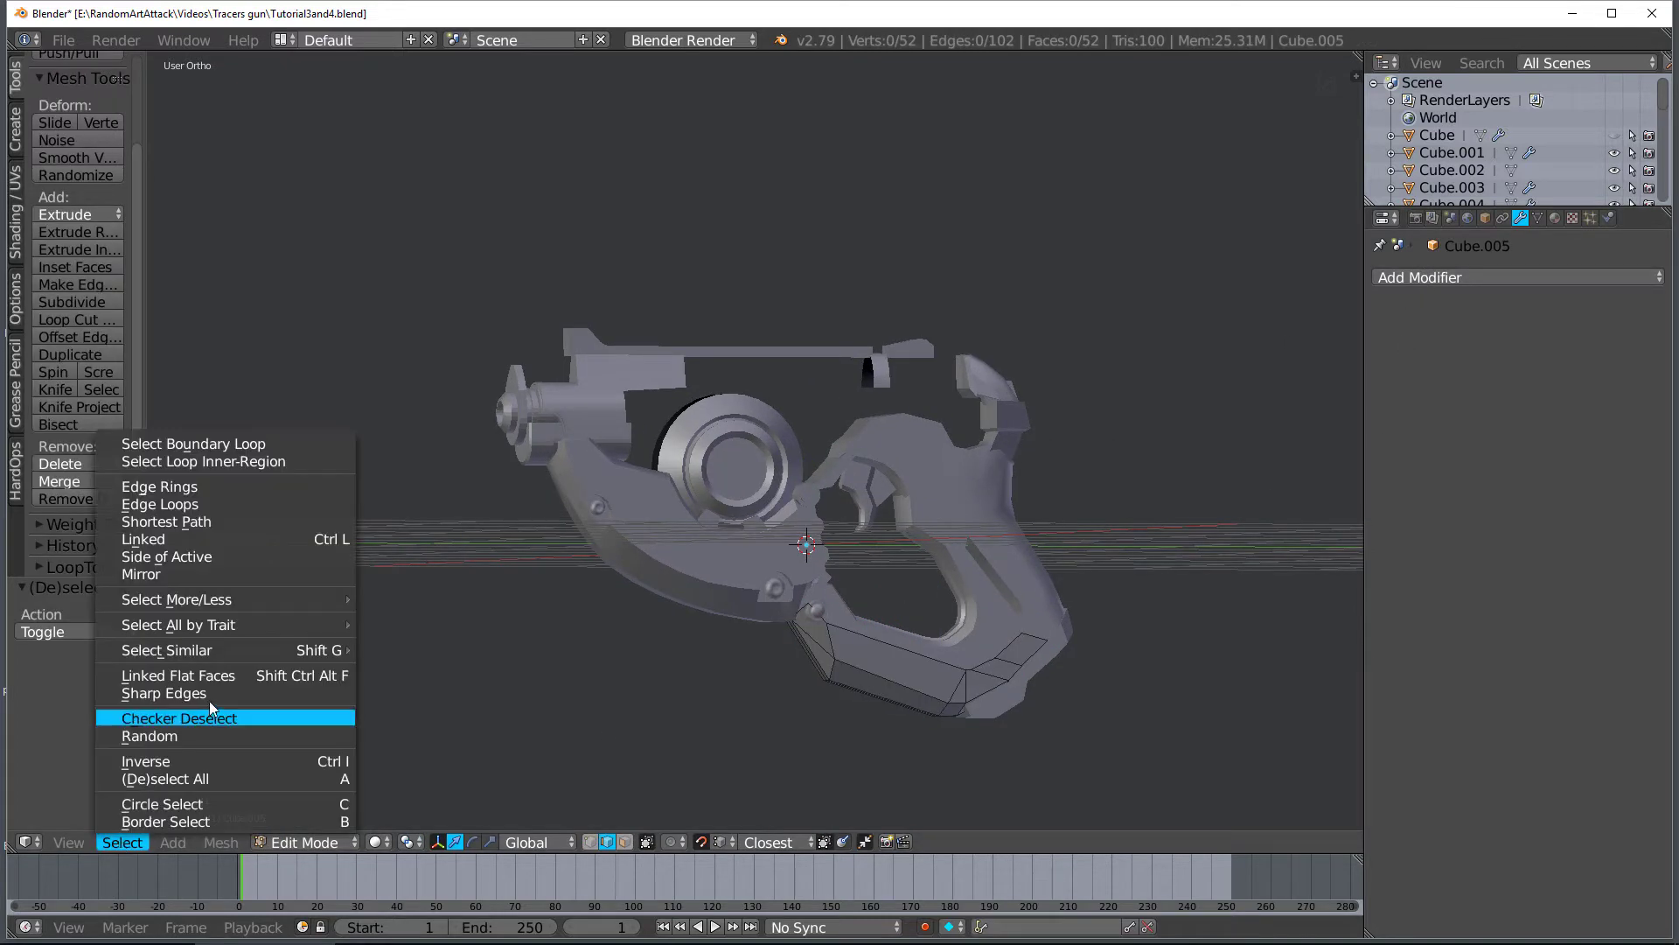
key("Tab")
key("Tab")
key("Tab")
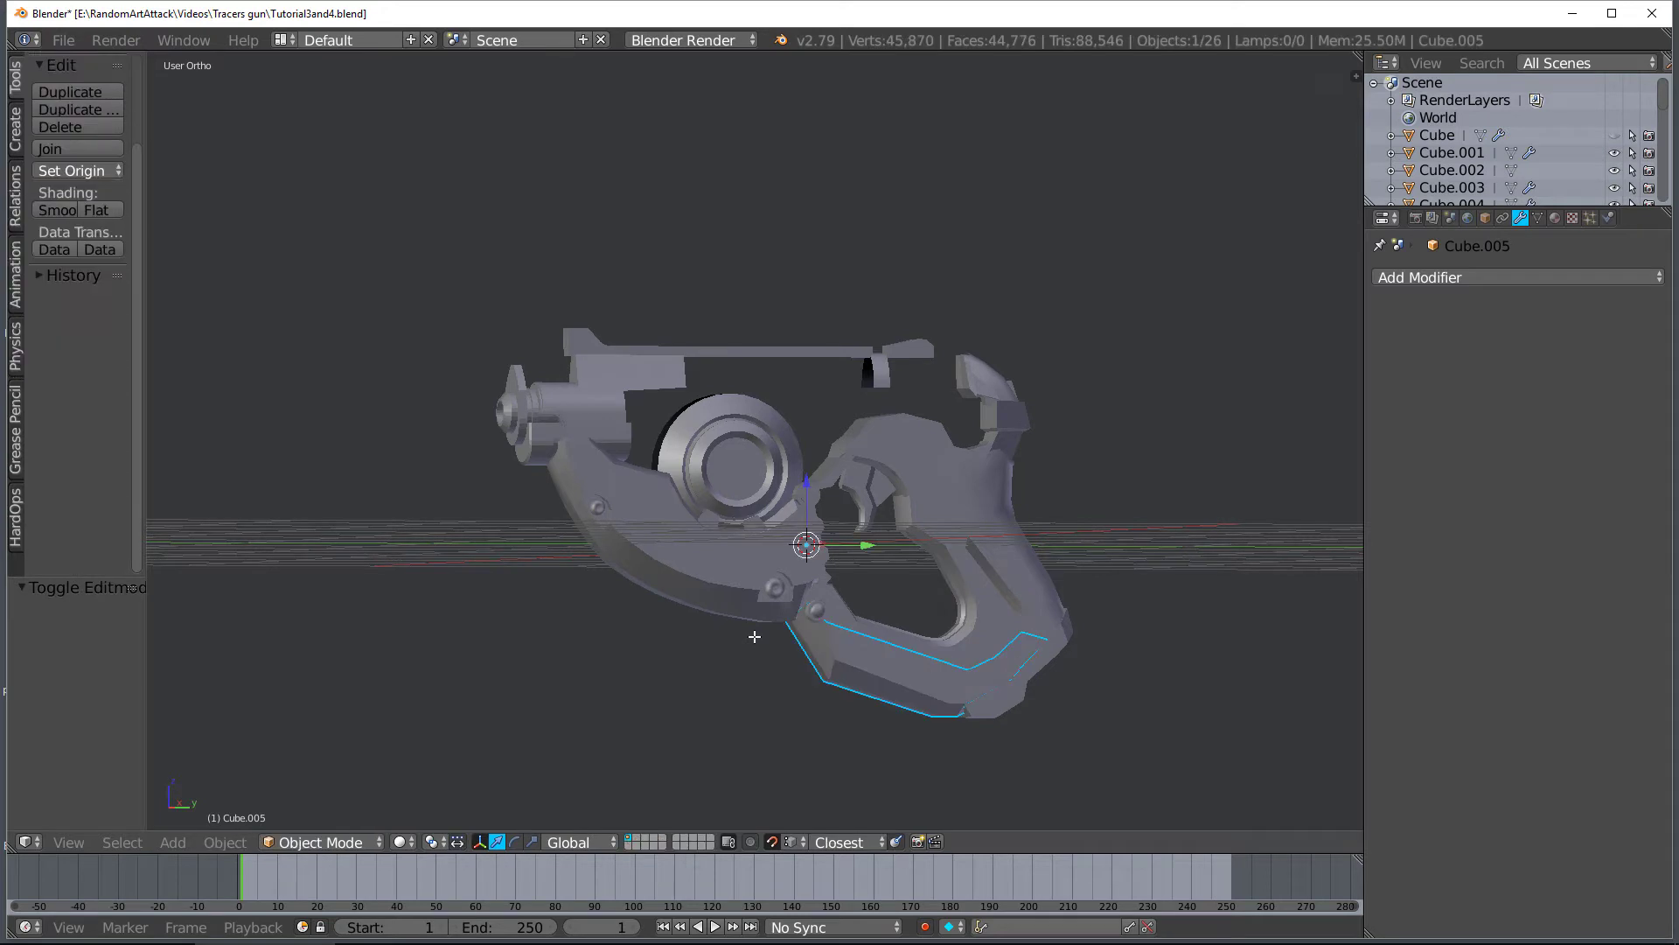
Join all visible gun parts into the lower grip panel's object and shade all of its faces smooth
key("a")
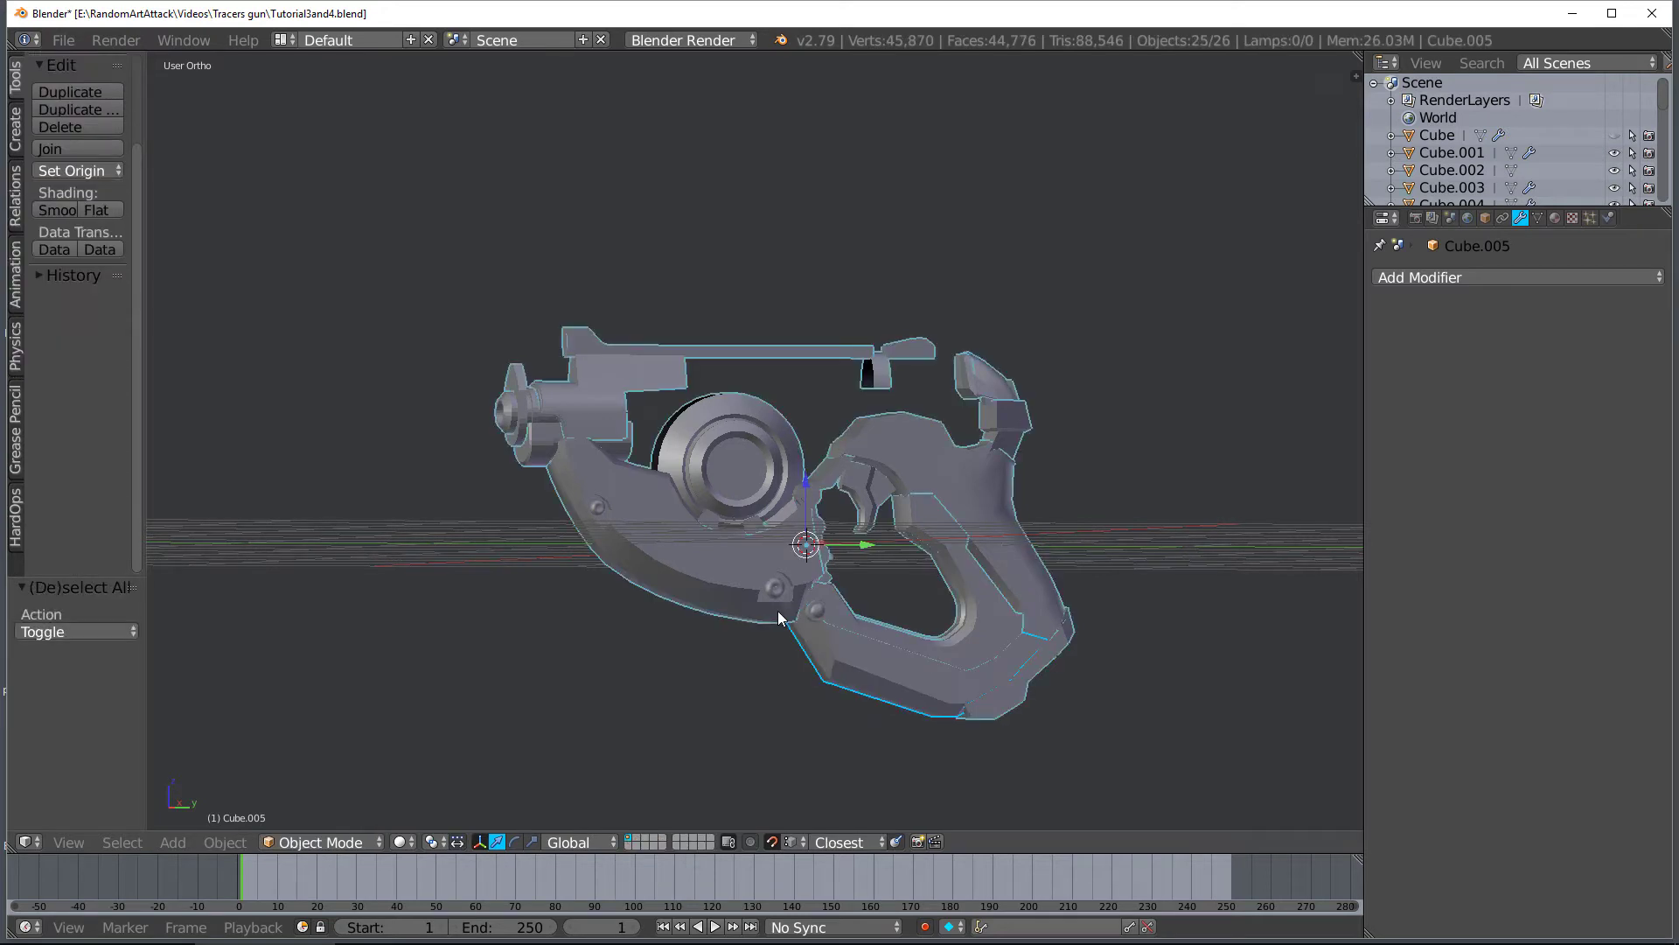
key("ctrl+j")
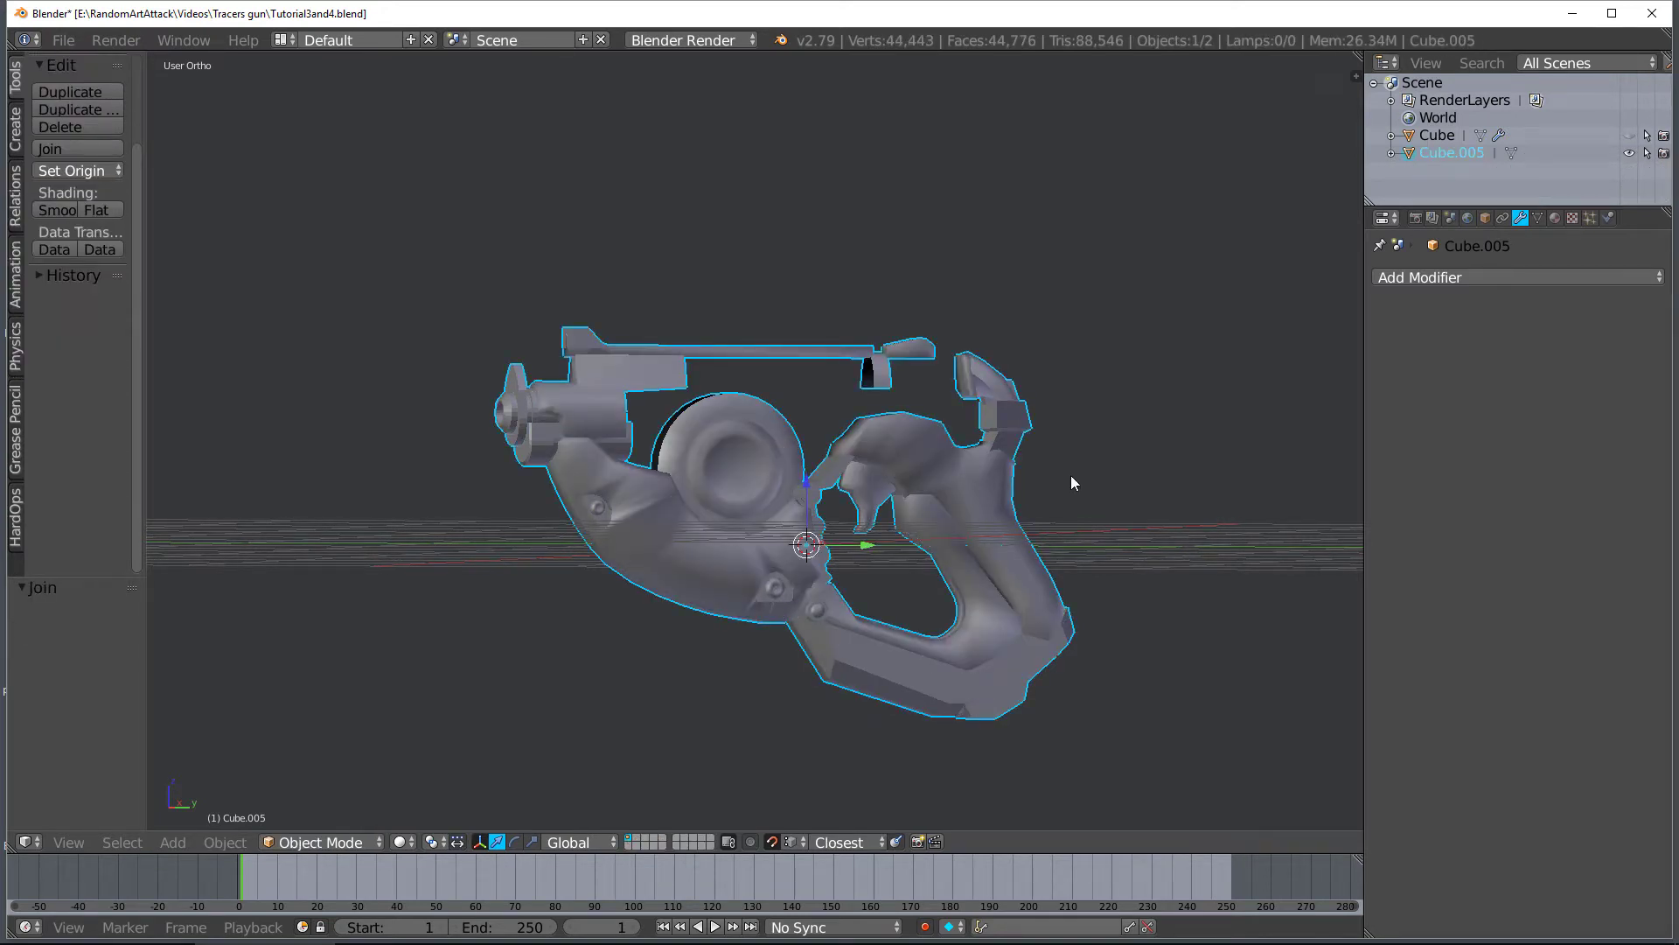
key("Tab")
key("a")
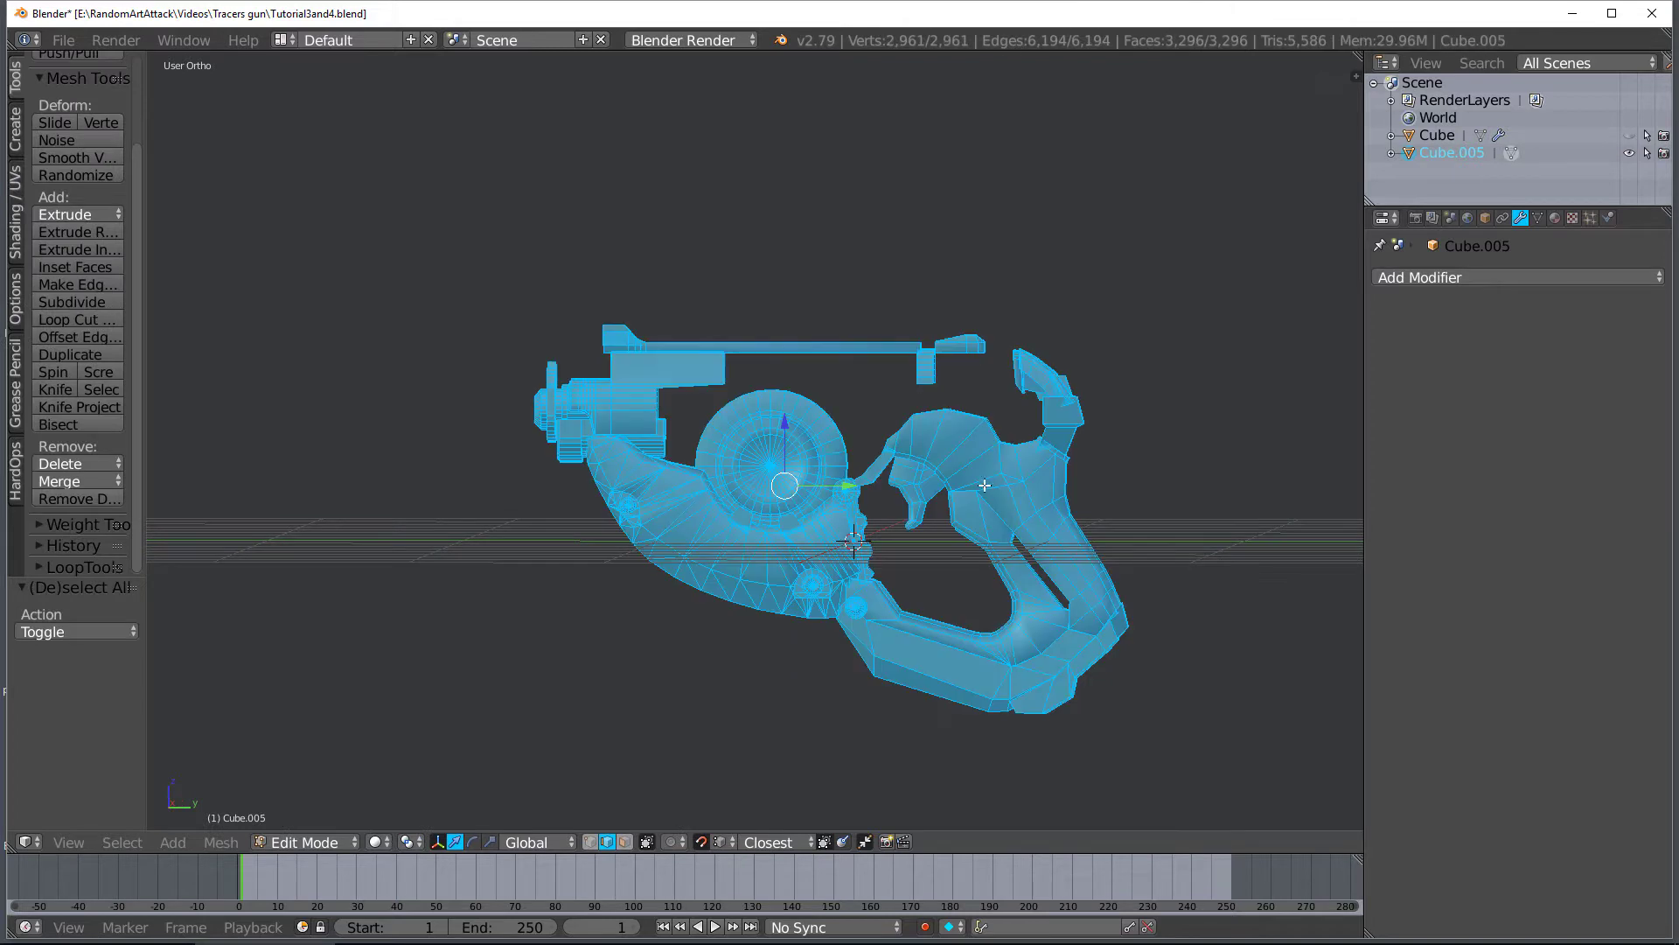
left_click(15, 217)
left_click(60, 106)
scroll(662, 610, "up", 2)
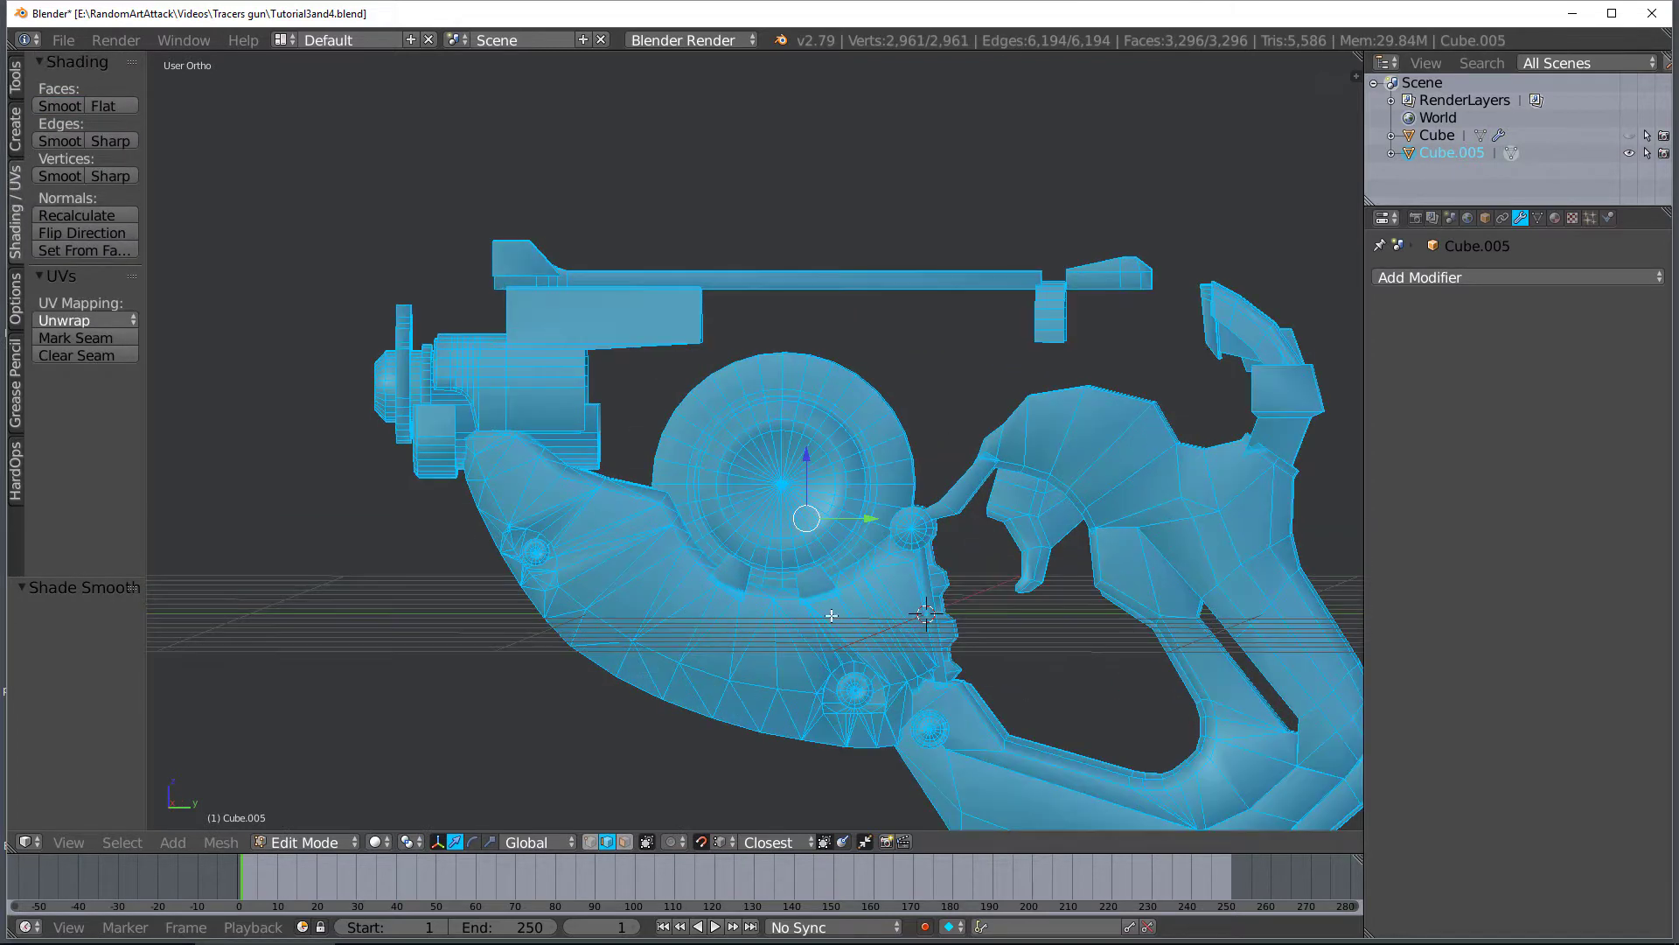
Select the joined mesh's sharp edges at 30° sharpness and set their edge bevel weight to 1
key("a")
left_click(123, 841)
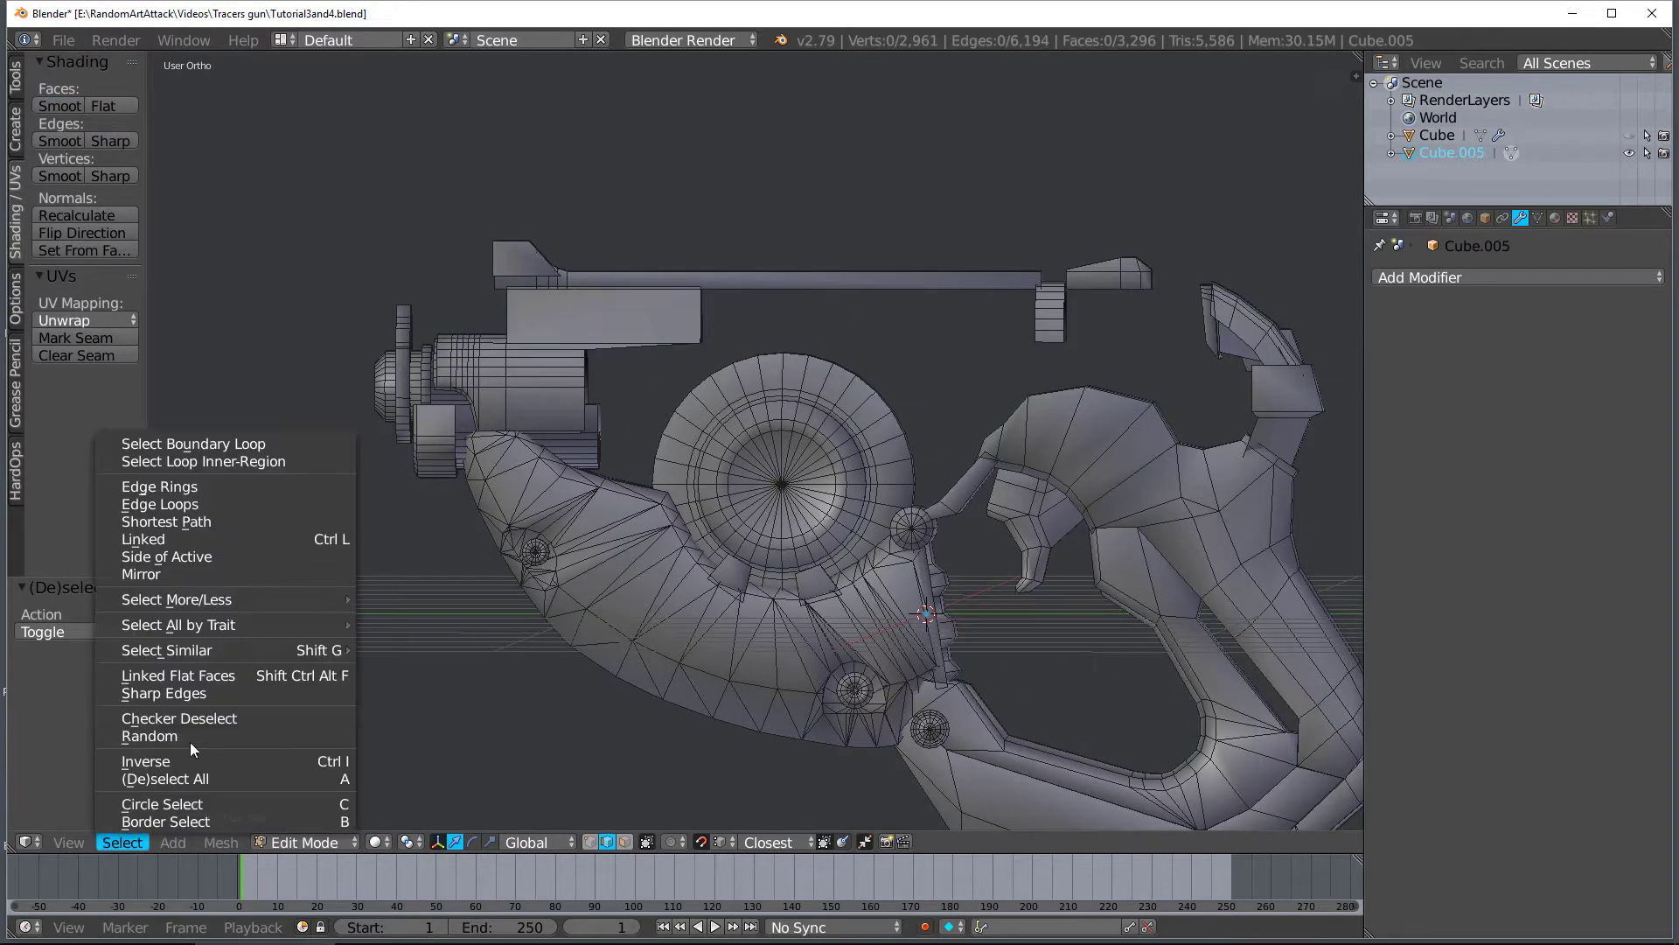
left_click(230, 692)
middle_click_drag(784, 676, 893, 596)
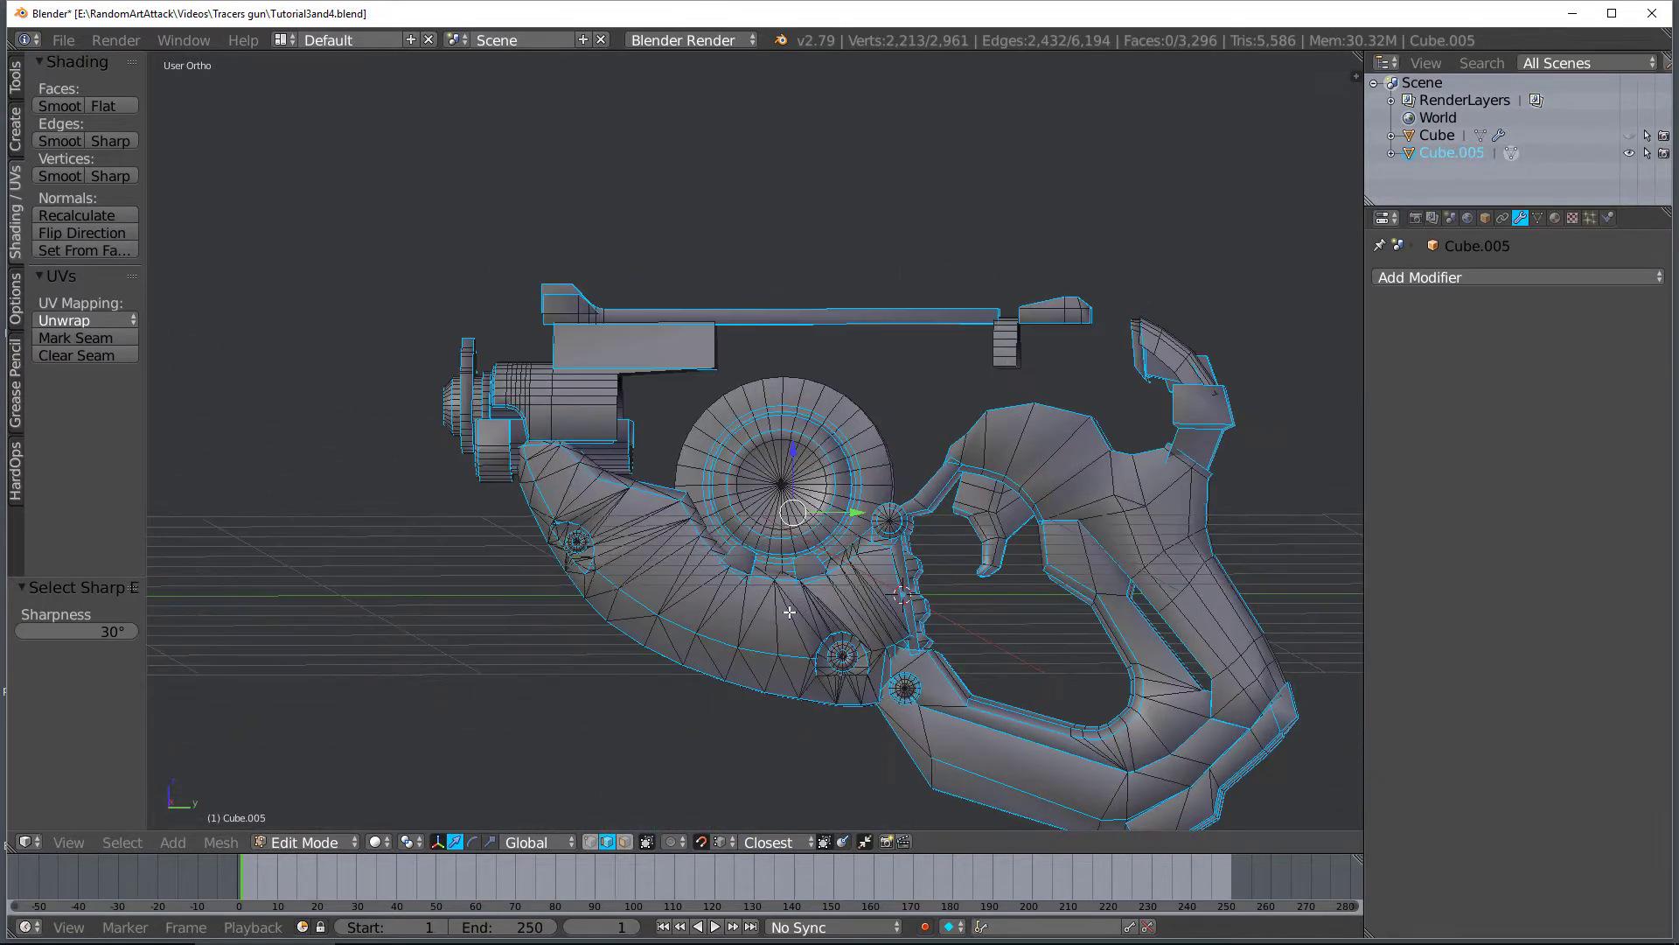
key("a")
key("ctrl+z")
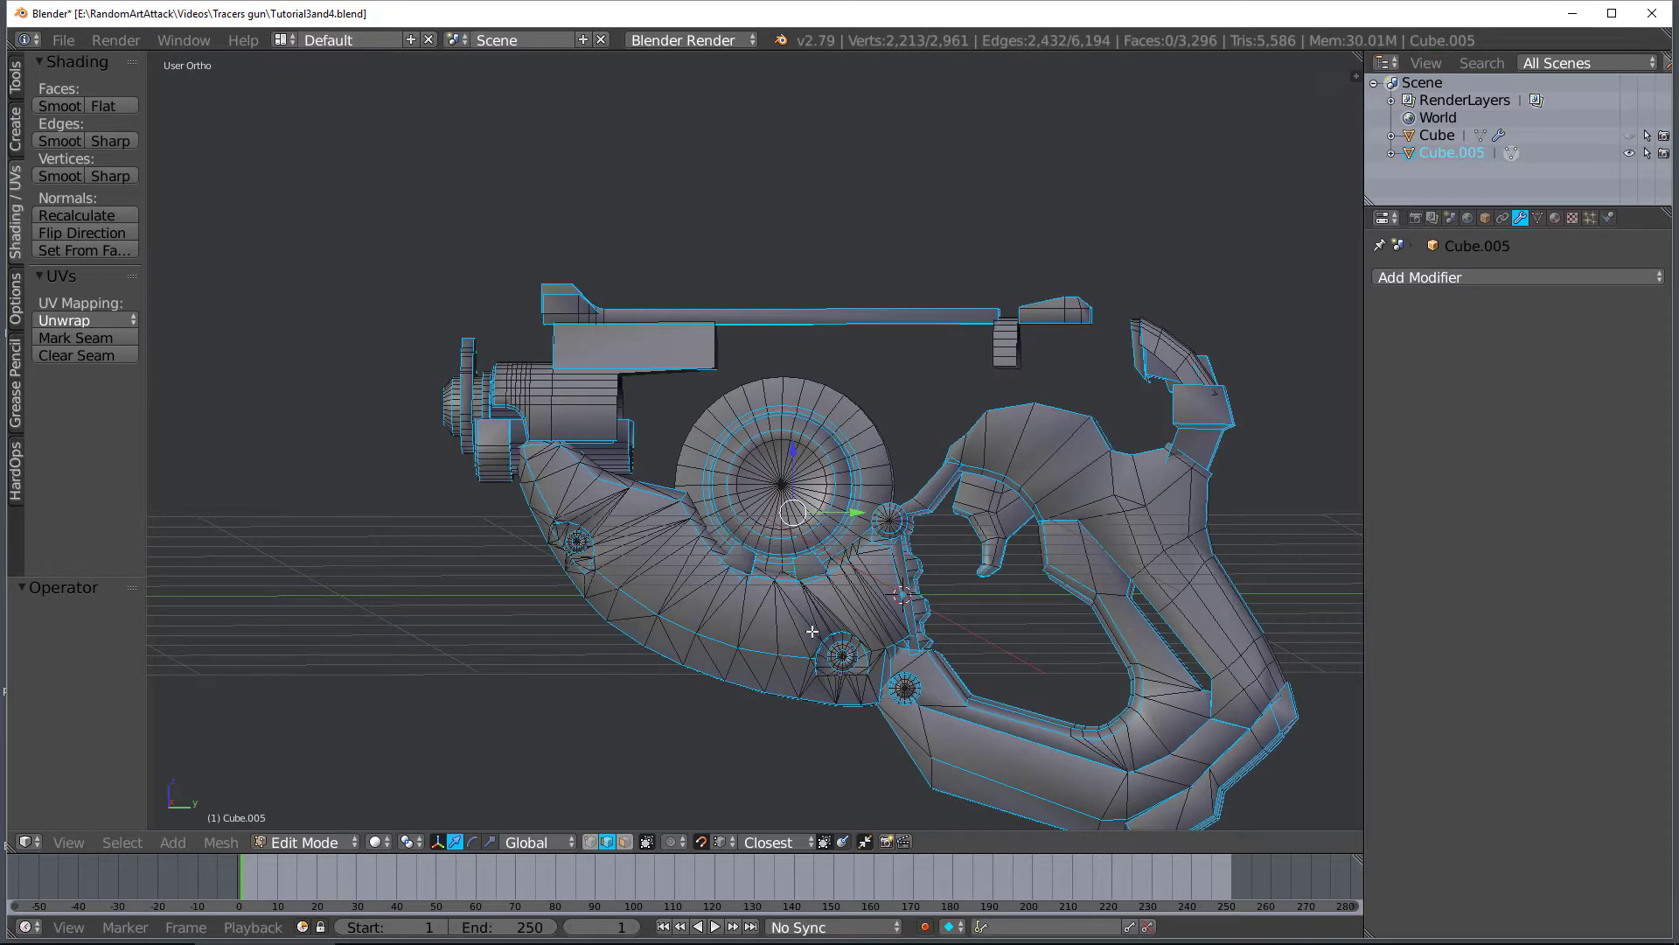
middle_click_drag(801, 633, 821, 622)
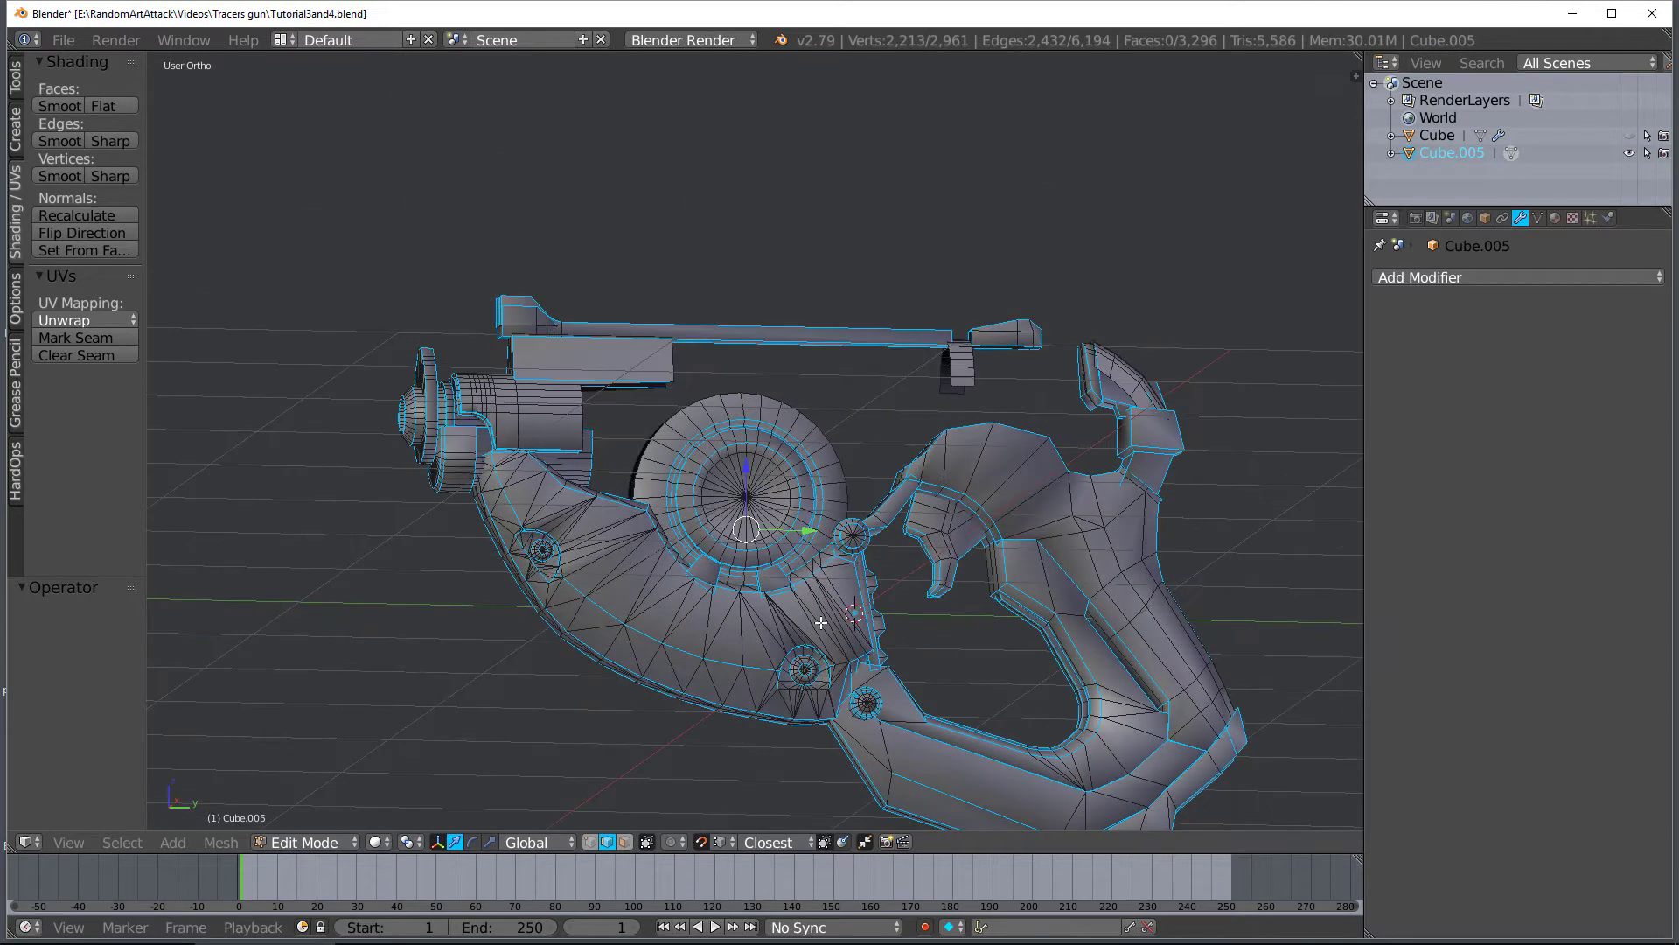
key("ctrl+e")
left_click(808, 592)
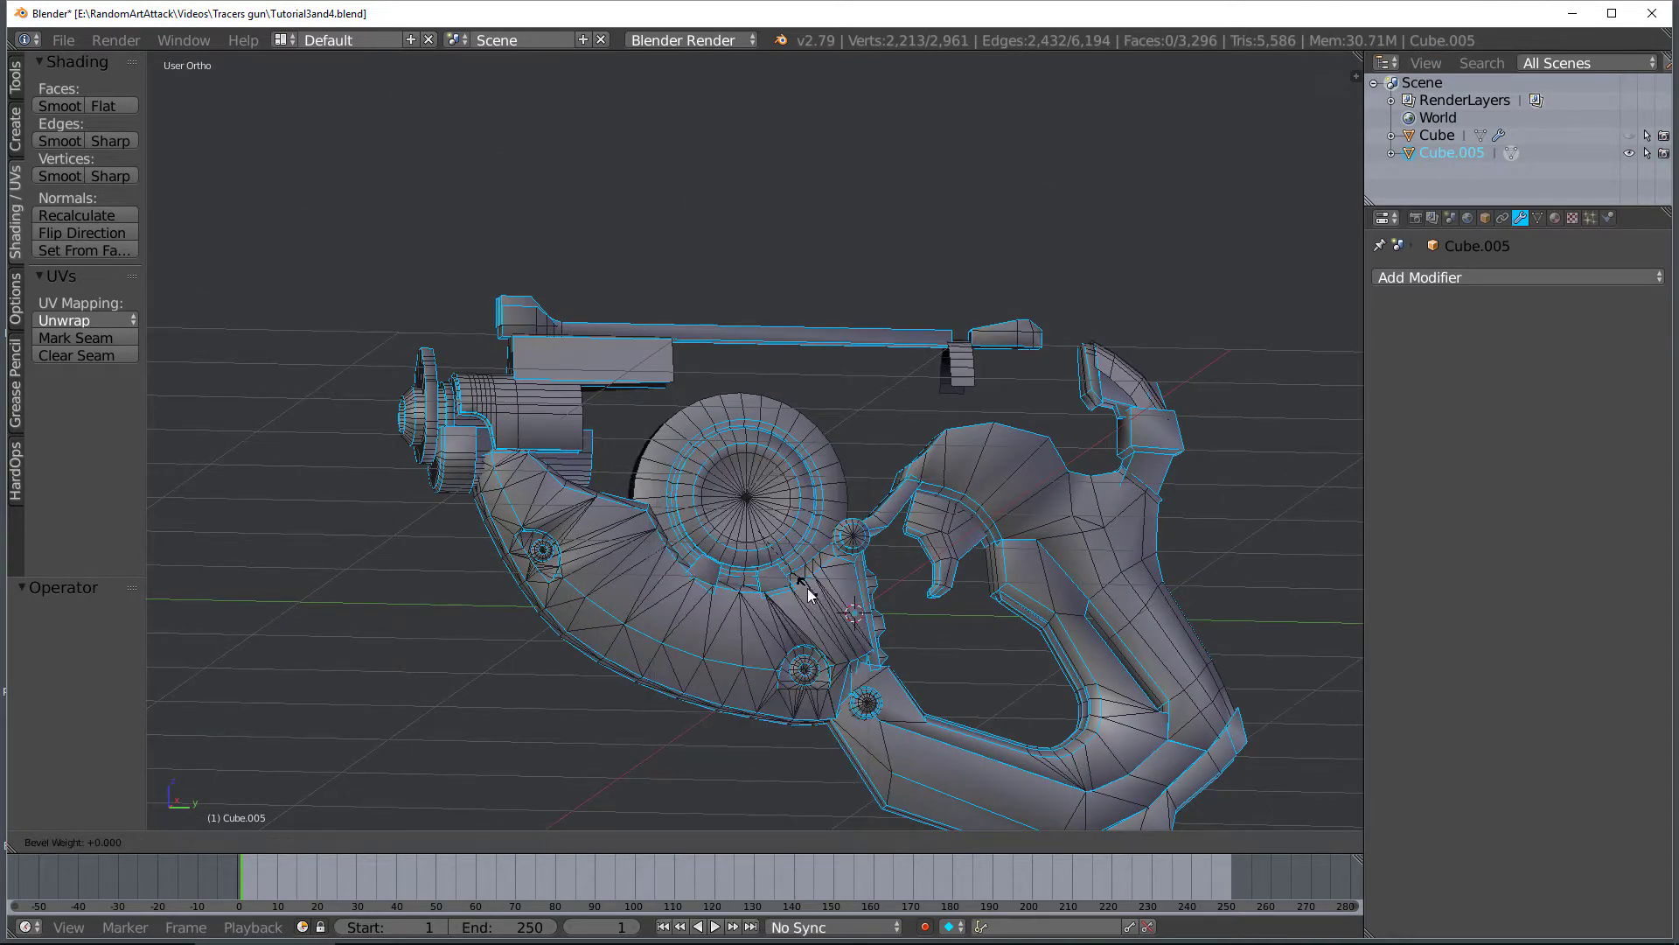
type("1")
key("Return")
key("a")
key("Tab")
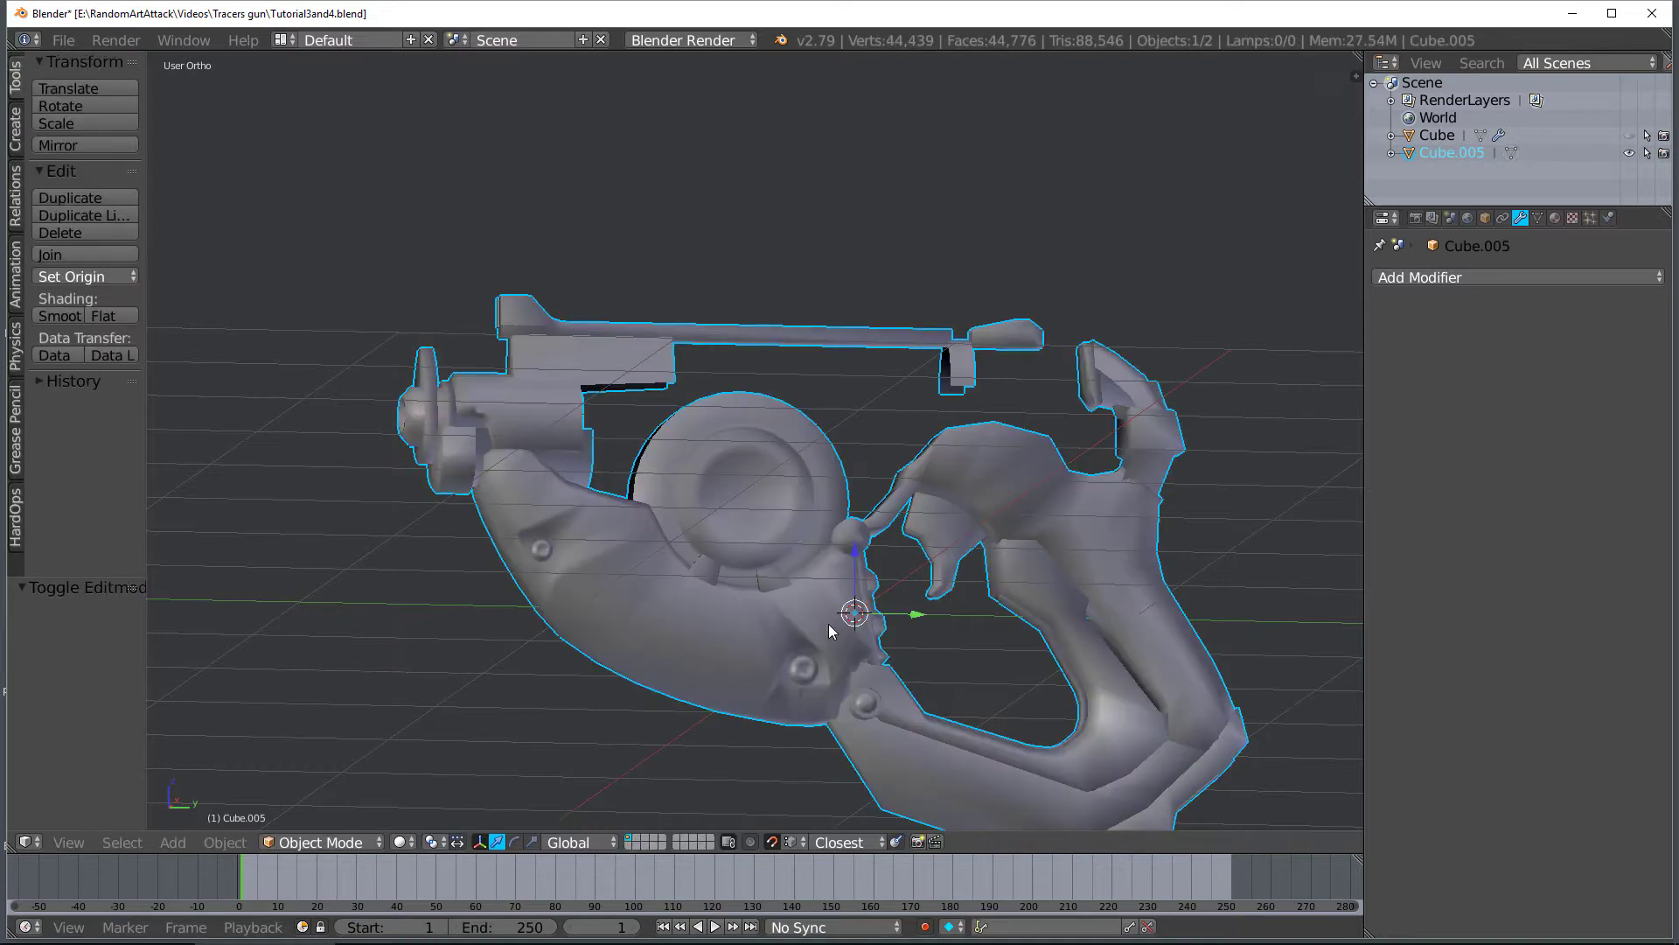
Select the unwanted weighted edges along the back of the grip and apply a bevel weight of -1 to them
key("Tab")
middle_click_drag(827, 629, 741, 639)
middle_click_drag(844, 619, 708, 487)
right_click(681, 411, "shift")
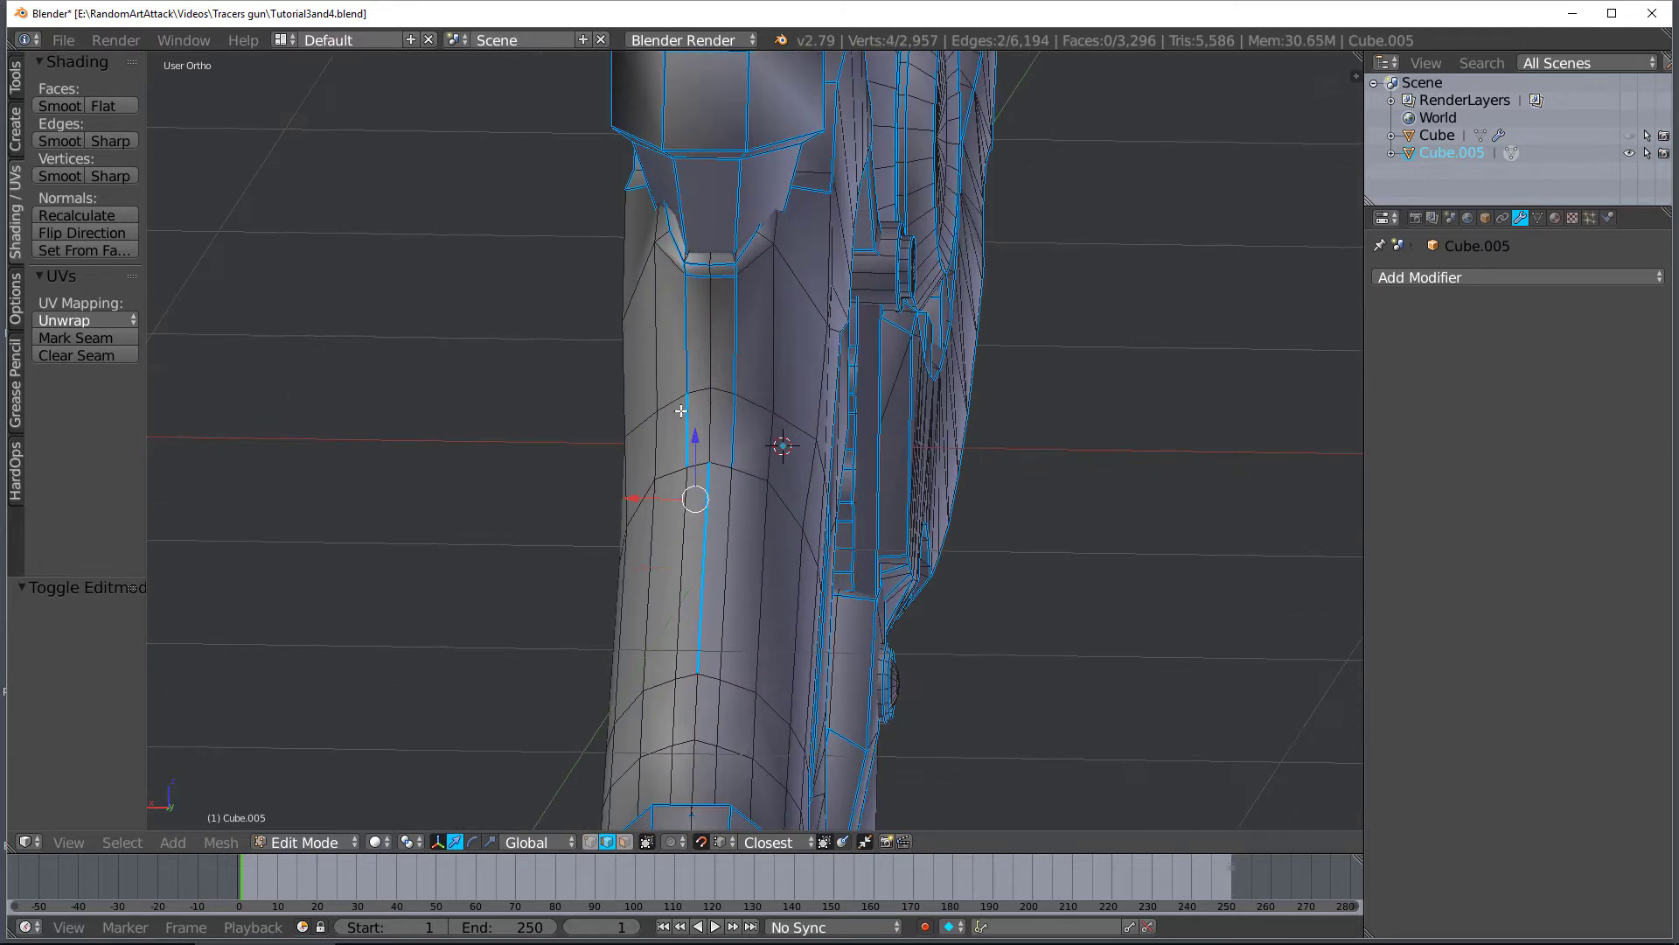
right_click(737, 340, "shift")
right_click(738, 272, "shift")
scroll(718, 362, "up", 3)
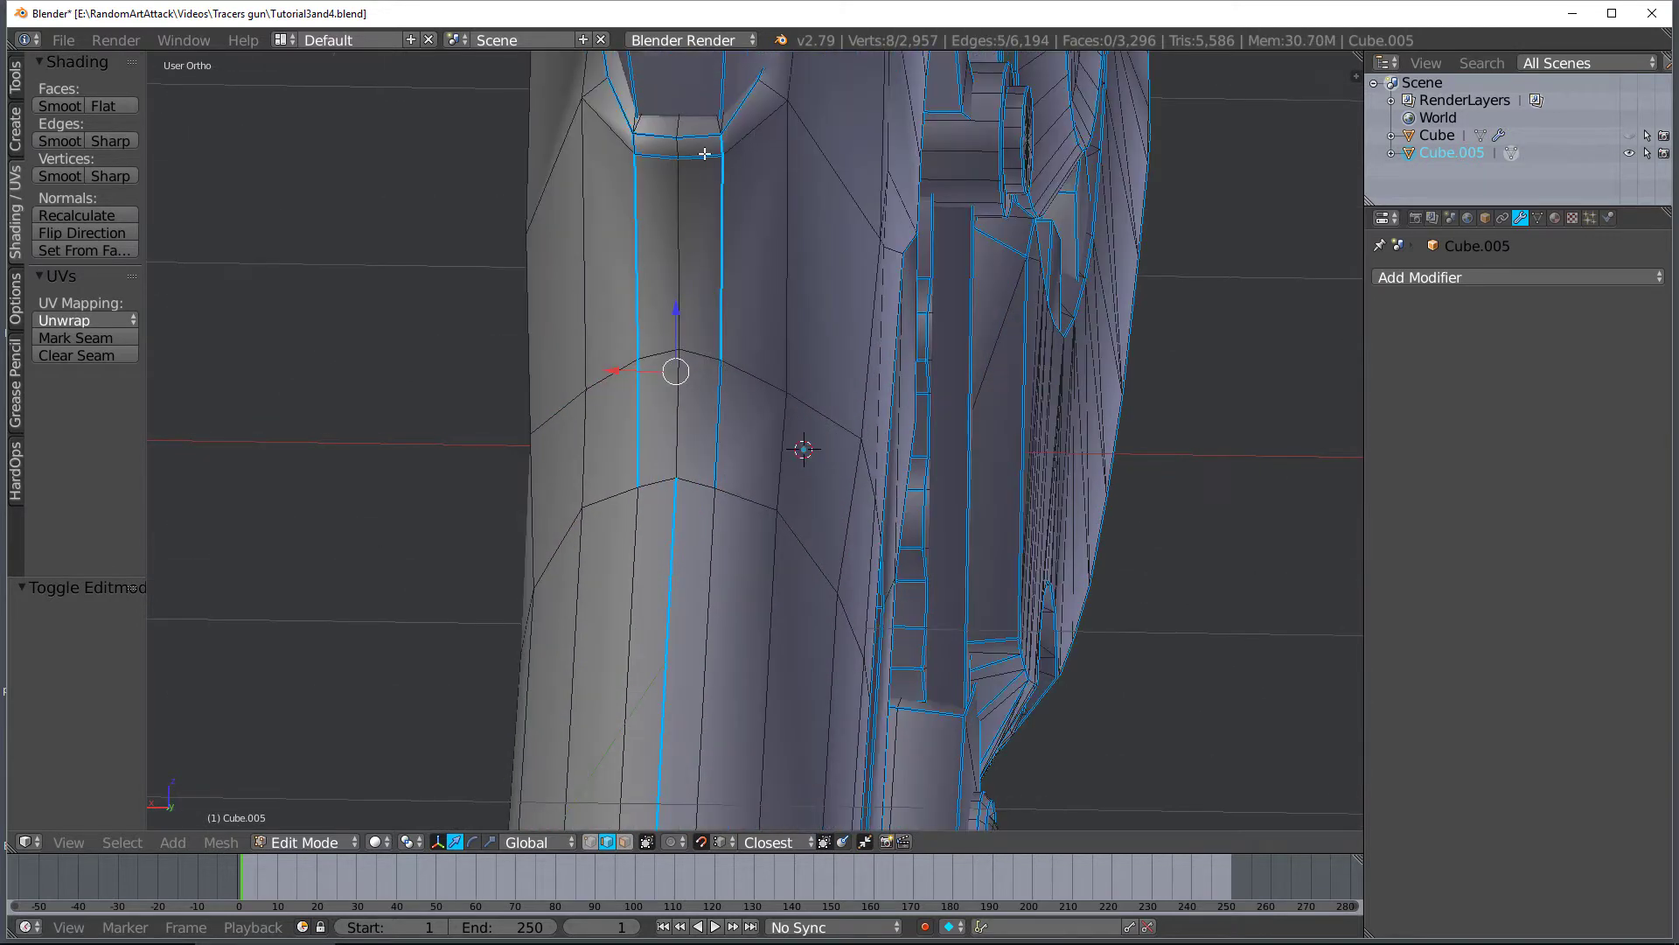
right_click(636, 145, "shift")
right_click(721, 432, "shift")
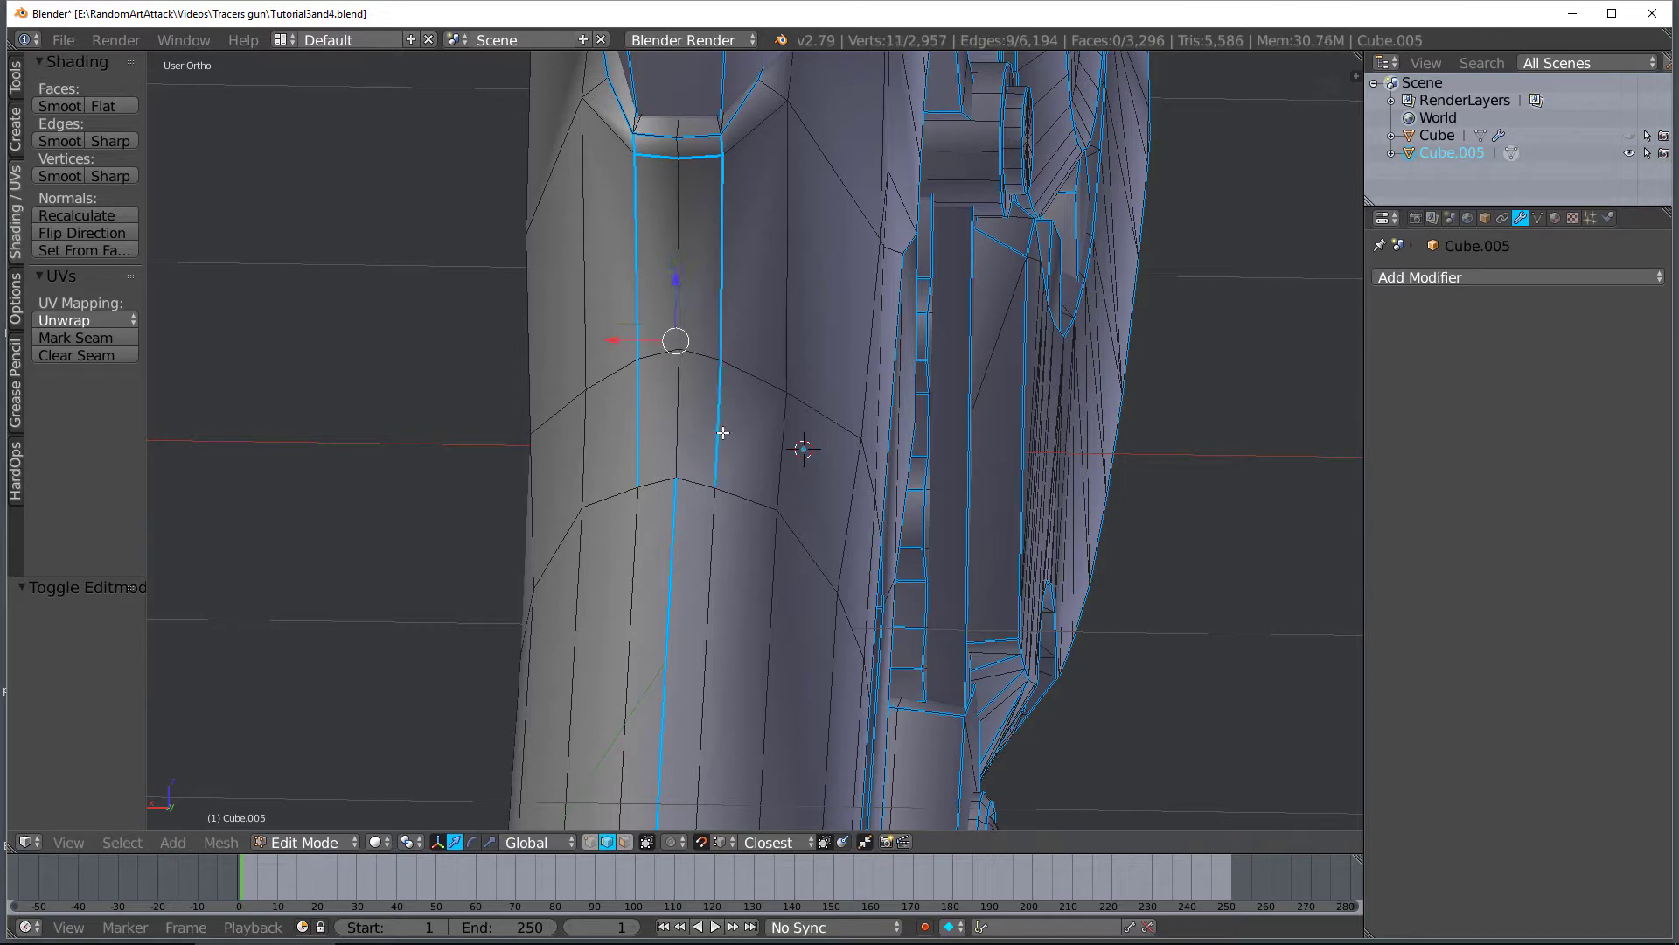
key("ctrl+e")
key("Escape")
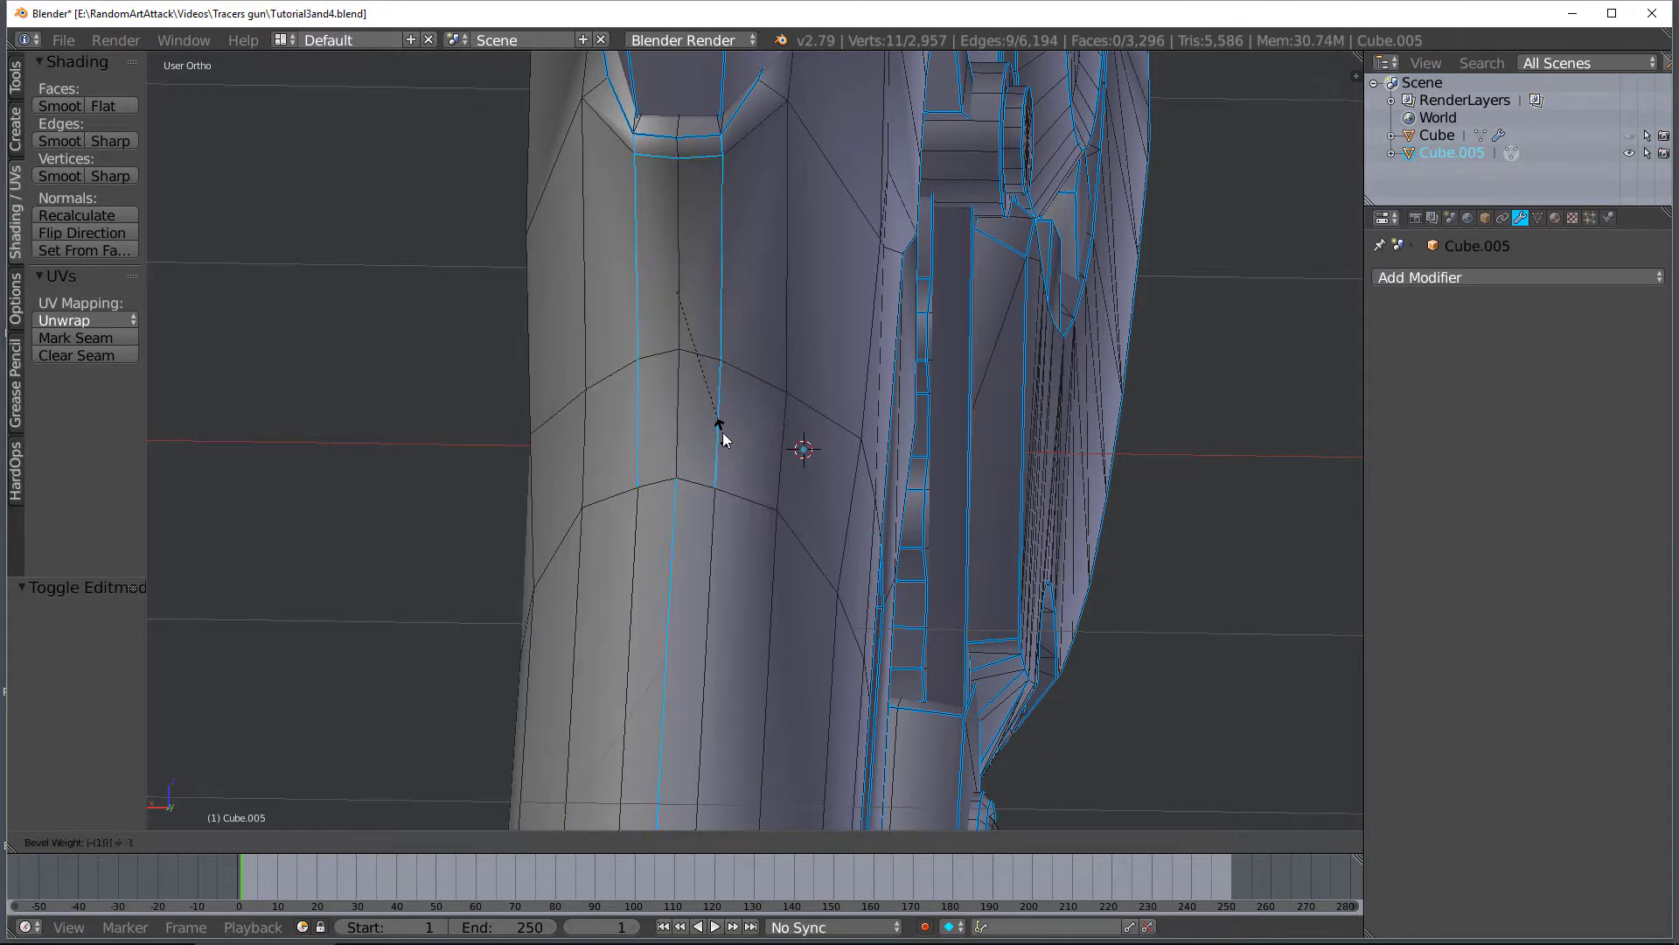
Change the bevel weight of two edges at the front of the gun, just below the muzzle
key("a")
scroll(735, 490, "down", 2)
middle_click_drag(717, 572, 543, 510)
scroll(543, 510, "down", 1)
middle_click_drag(1123, 628, 812, 638)
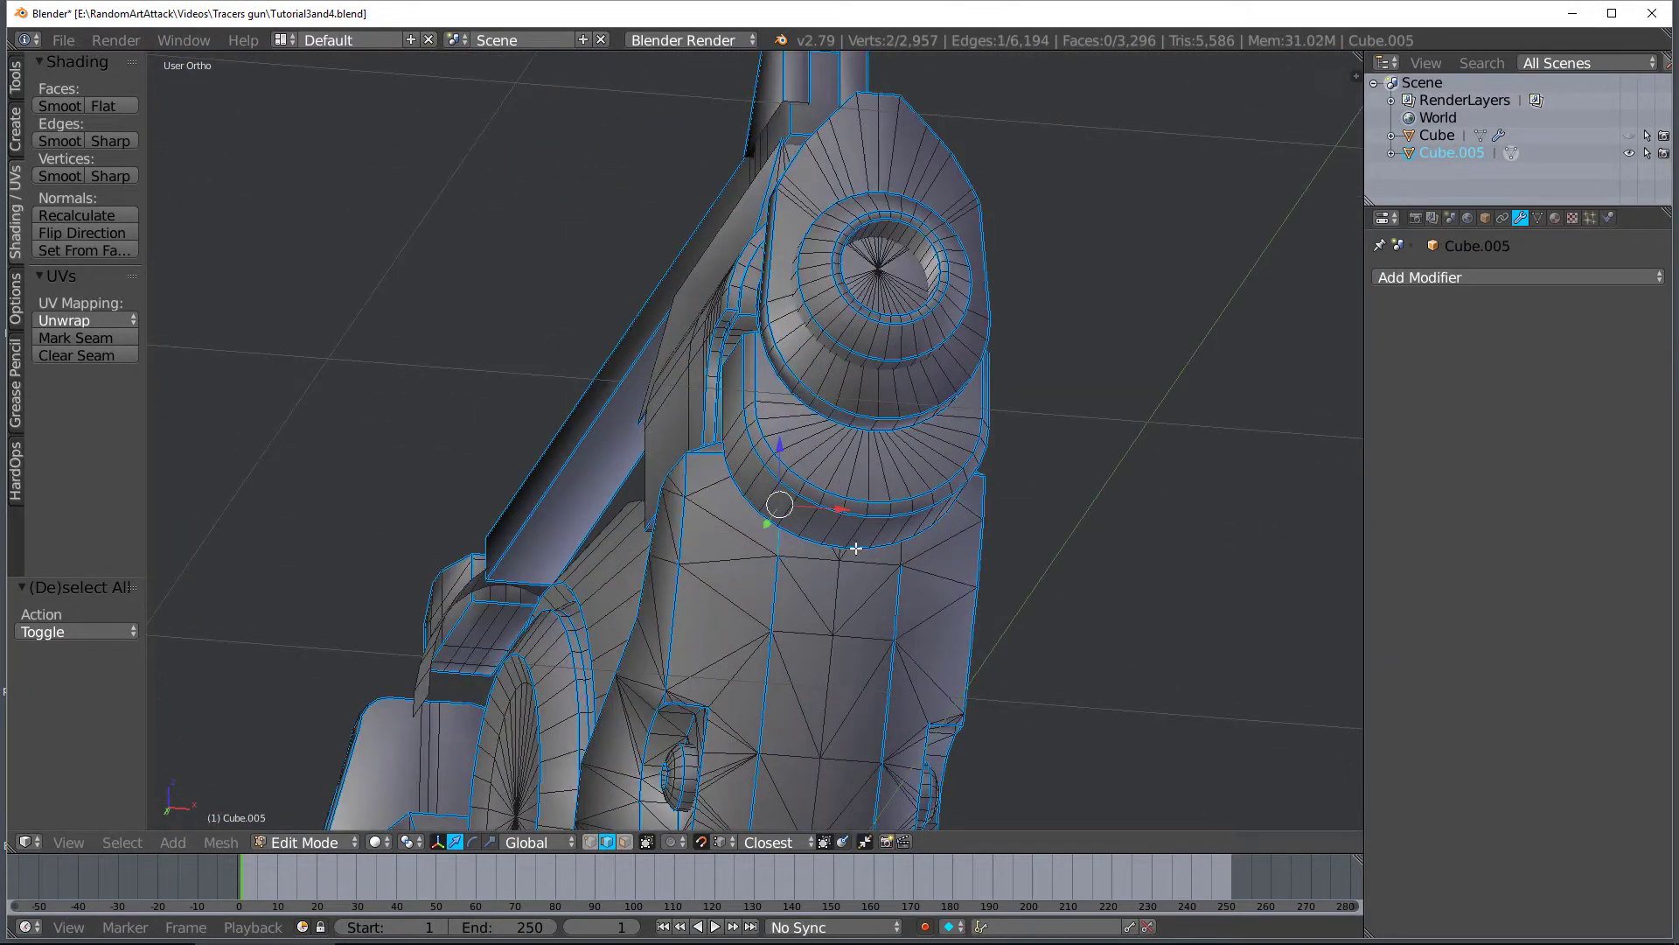
key("ctrl+e")
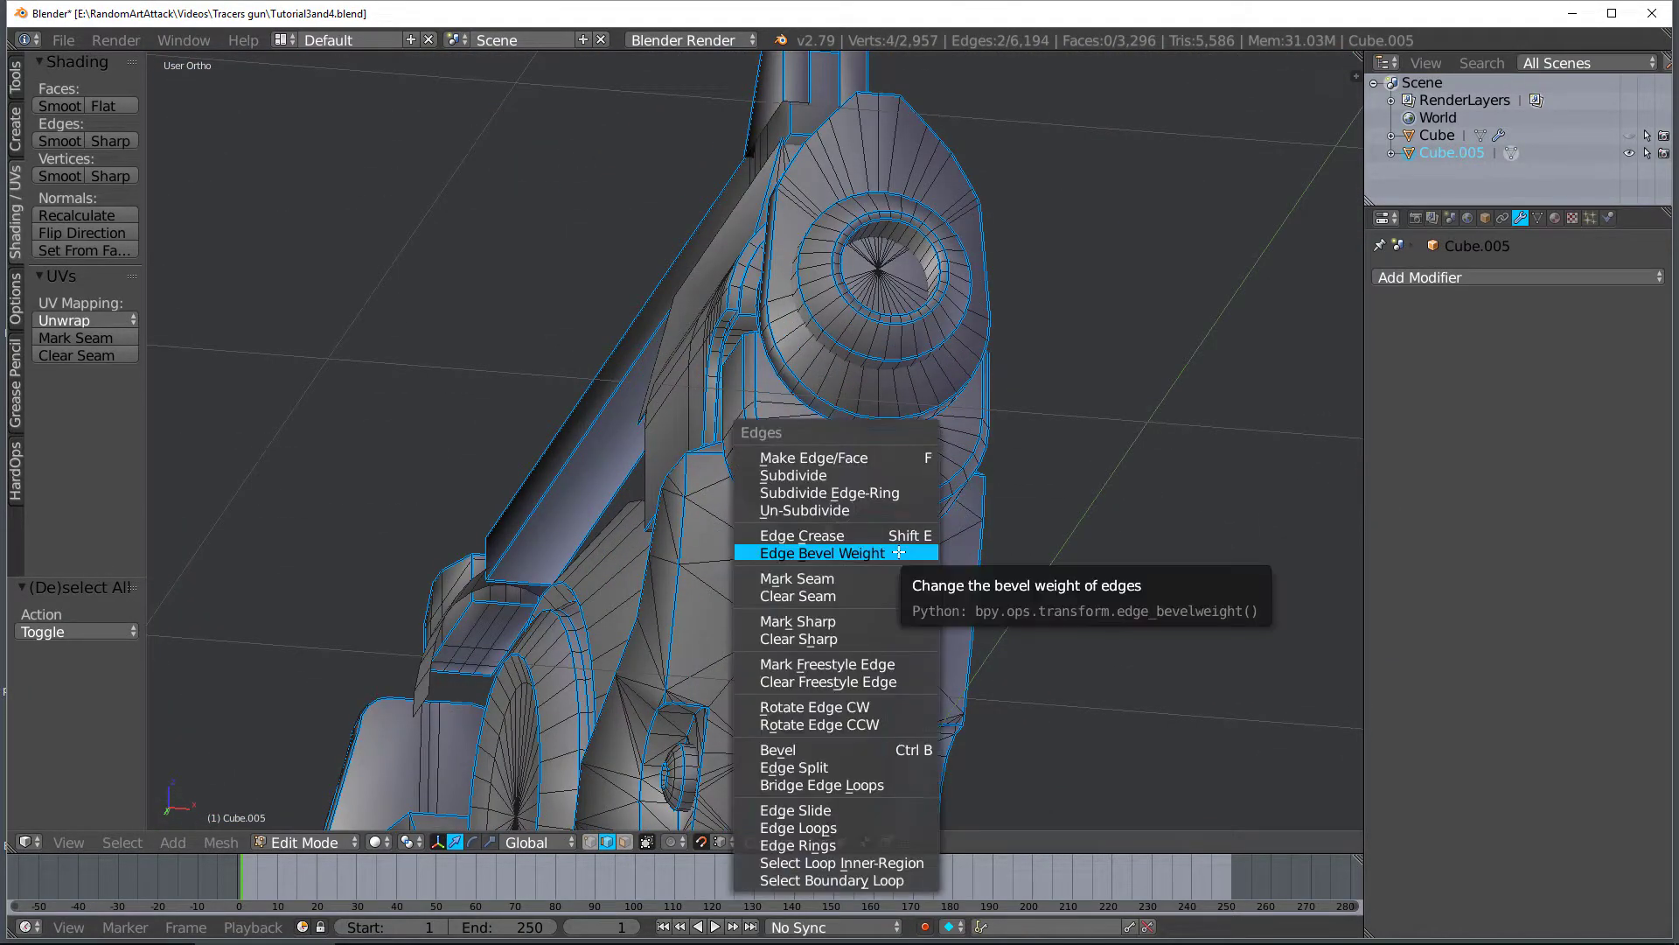
left_click(898, 552)
key("Return")
key("a")
Add a Bevel modifier to the joined mesh, limited by Weight, with Clamp Overlap off and a width of 0.0260
scroll(898, 552, "down", 3)
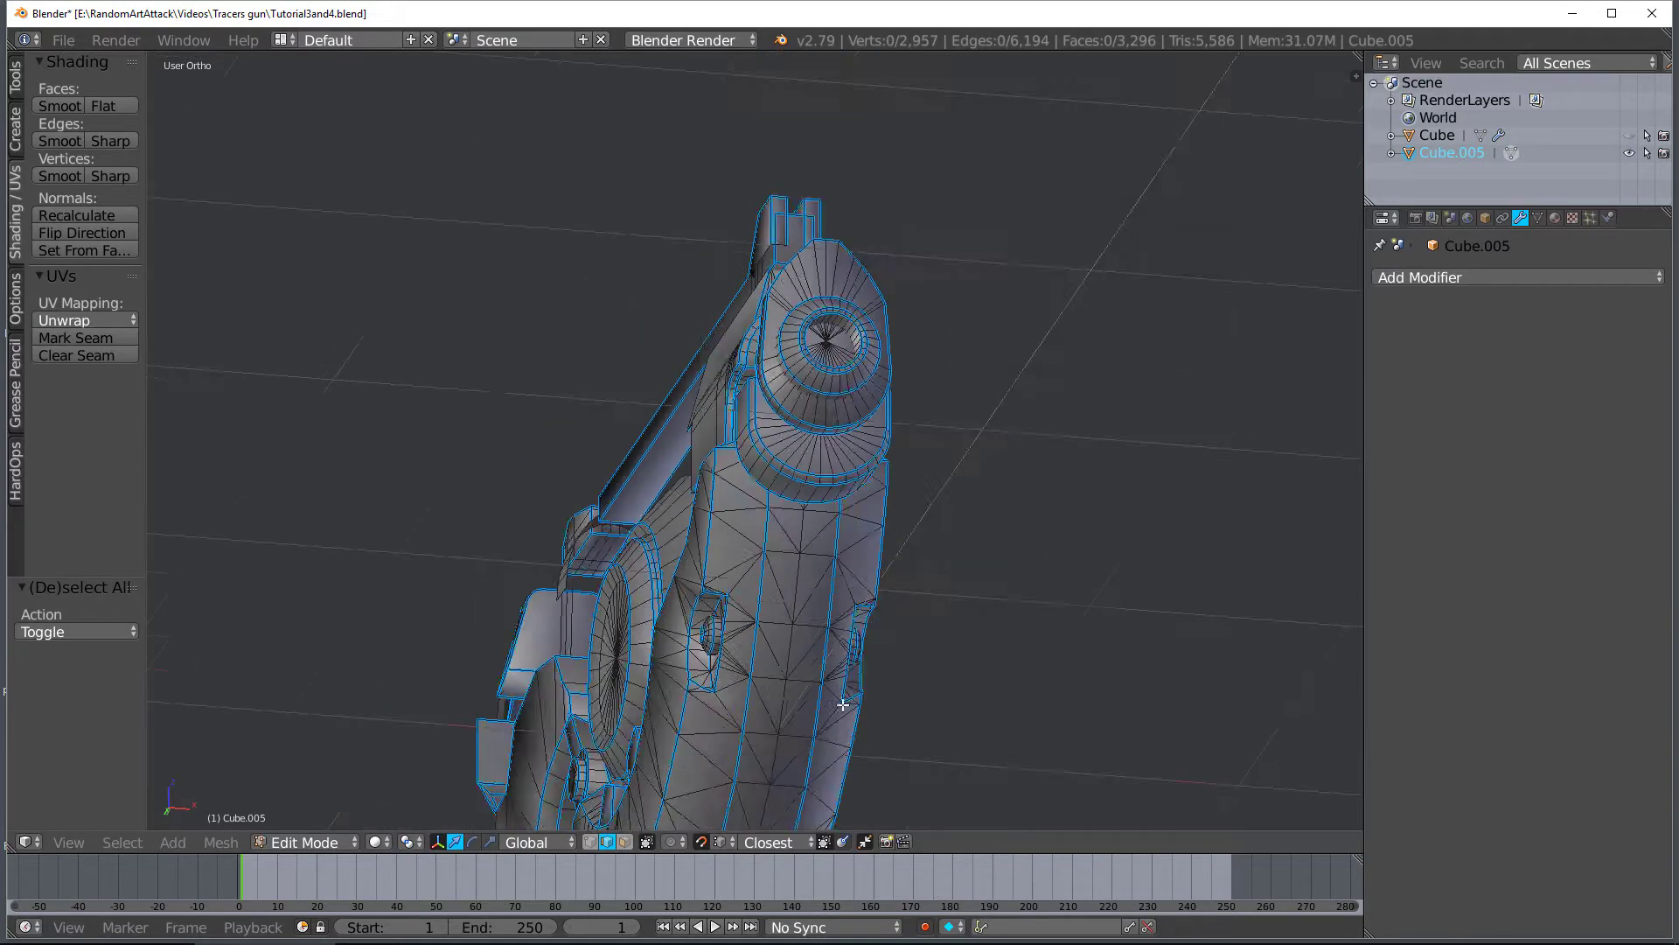
middle_click_drag(846, 701, 825, 700)
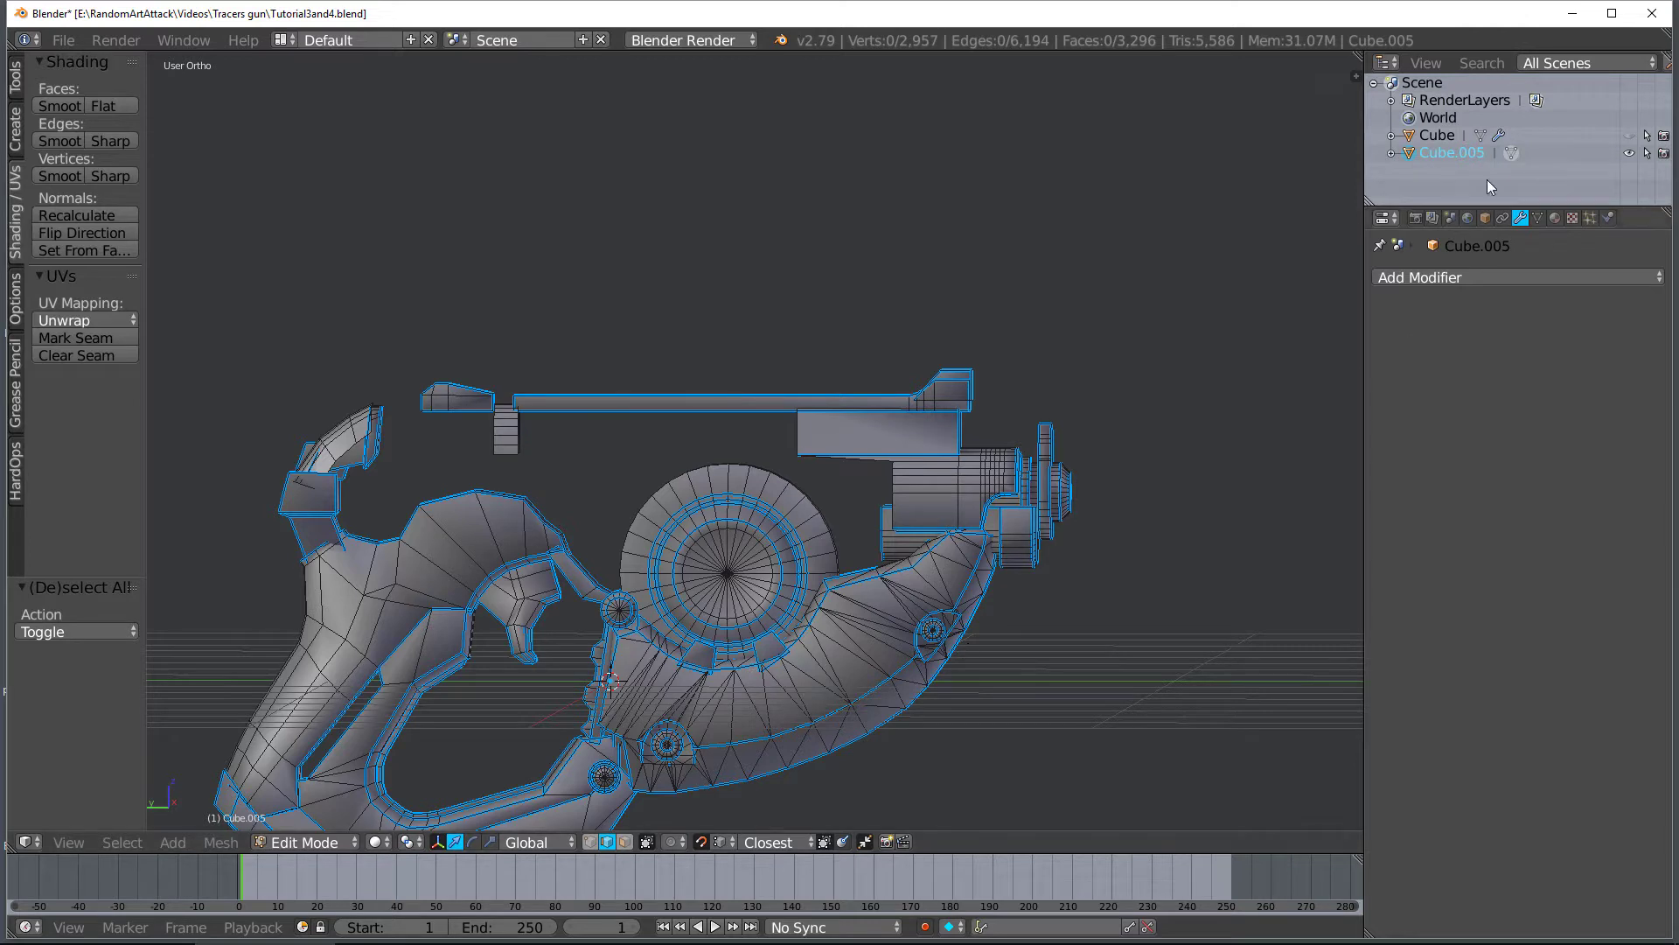
left_click(1536, 277)
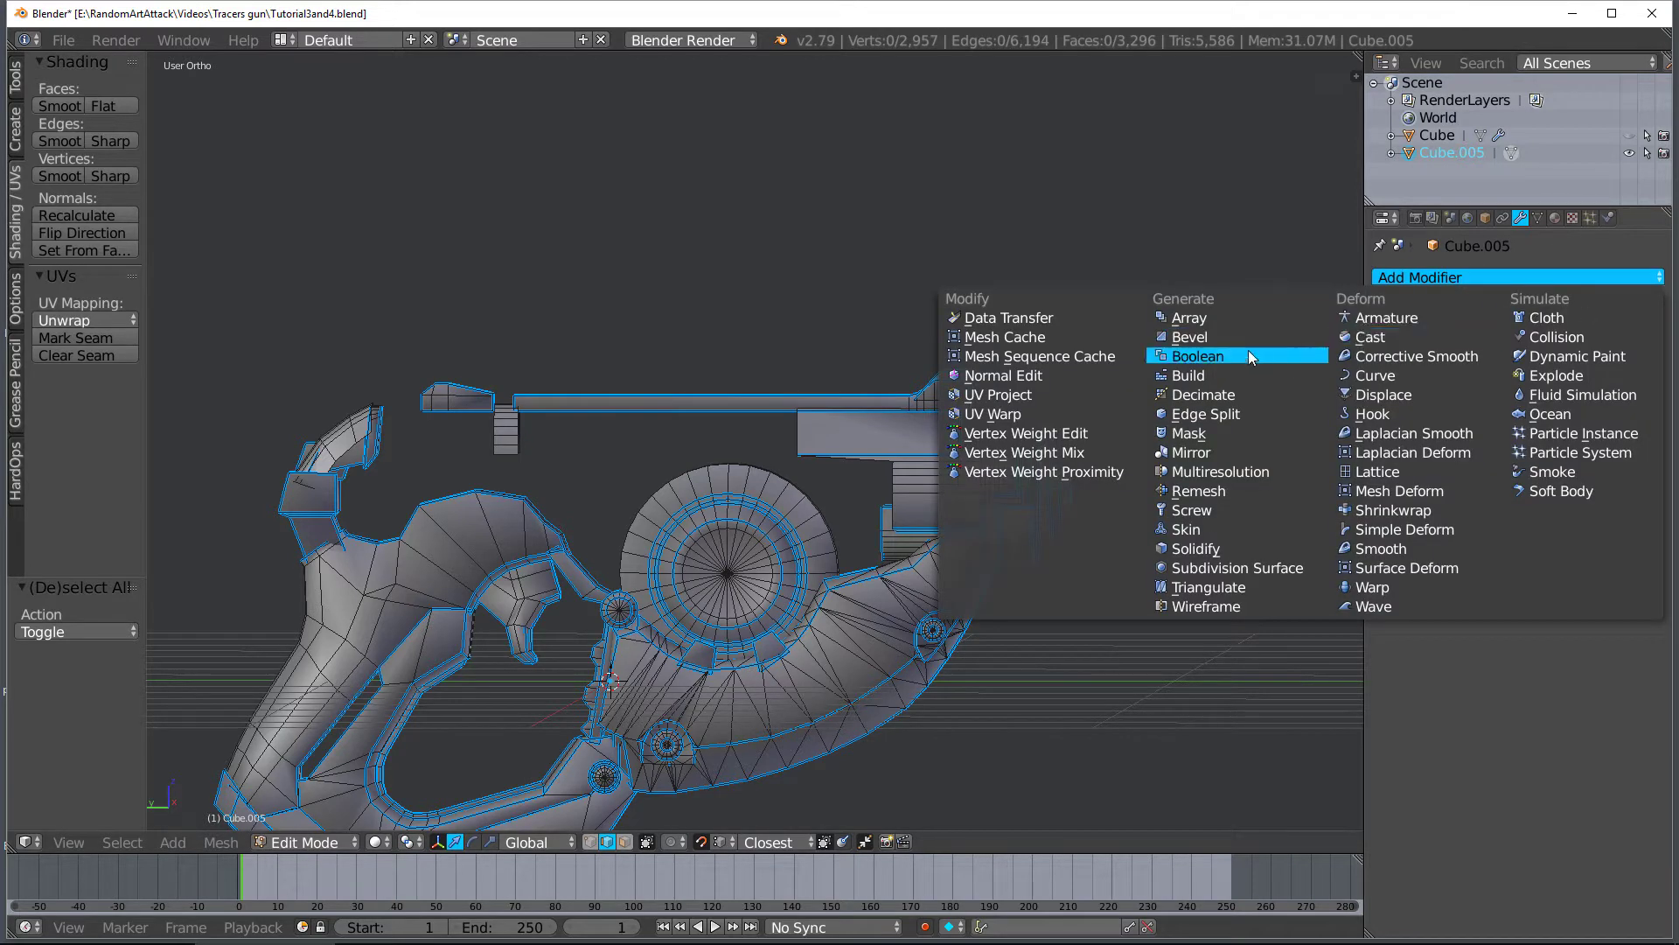
left_click(1246, 337)
left_click(1572, 449)
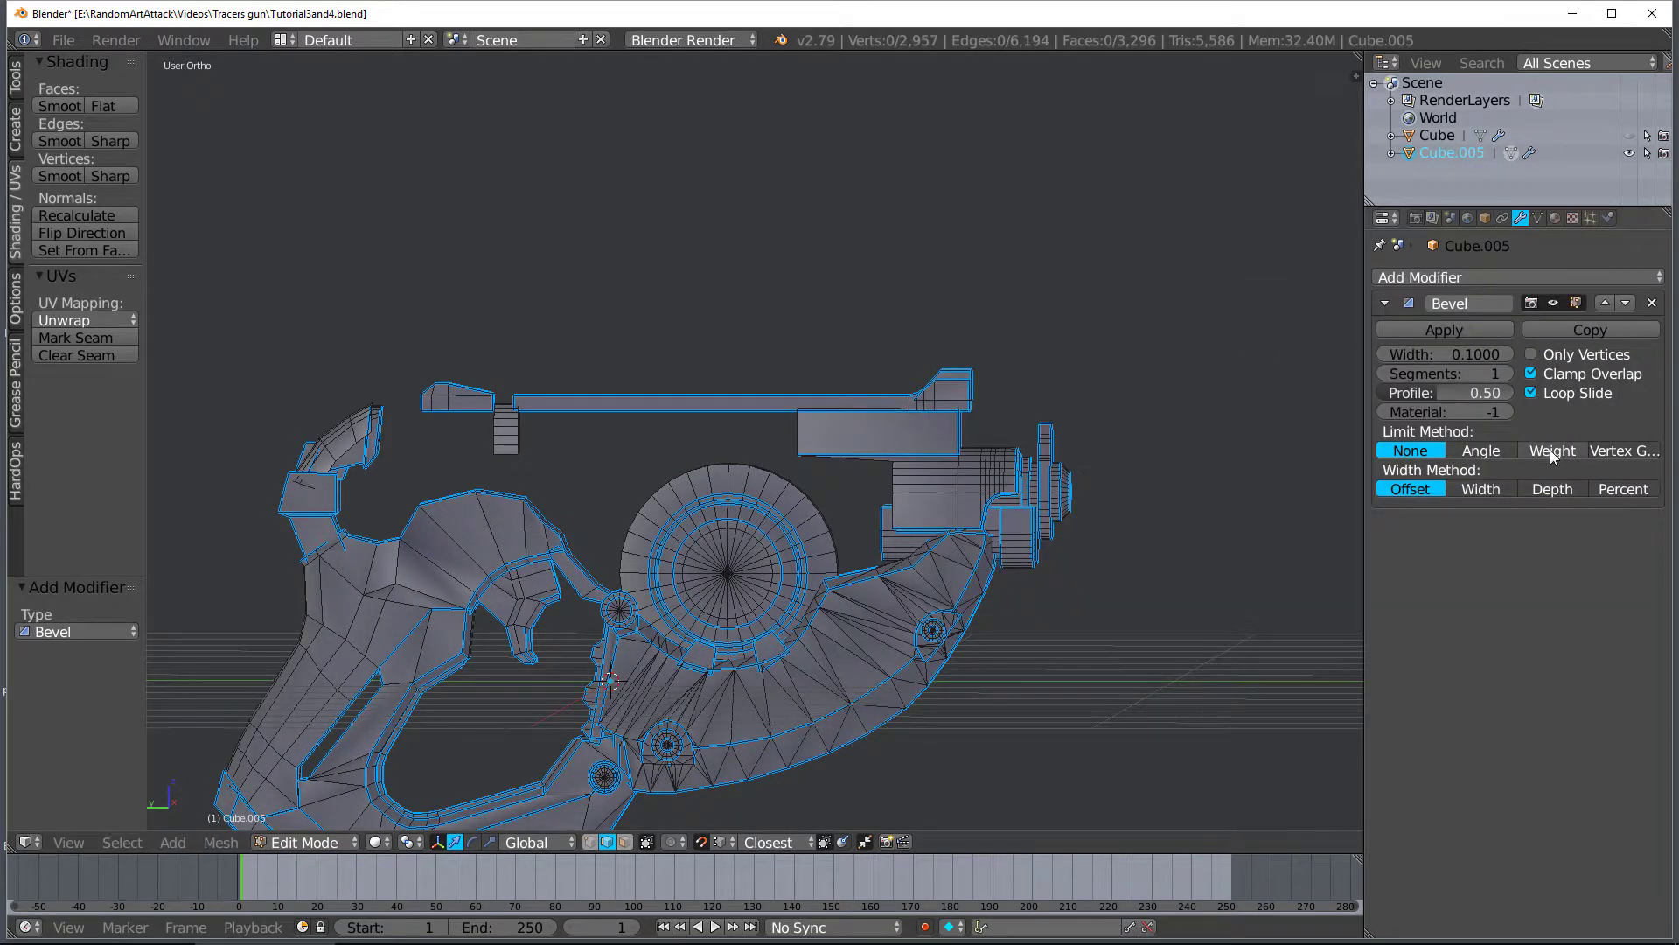
left_click(1531, 373)
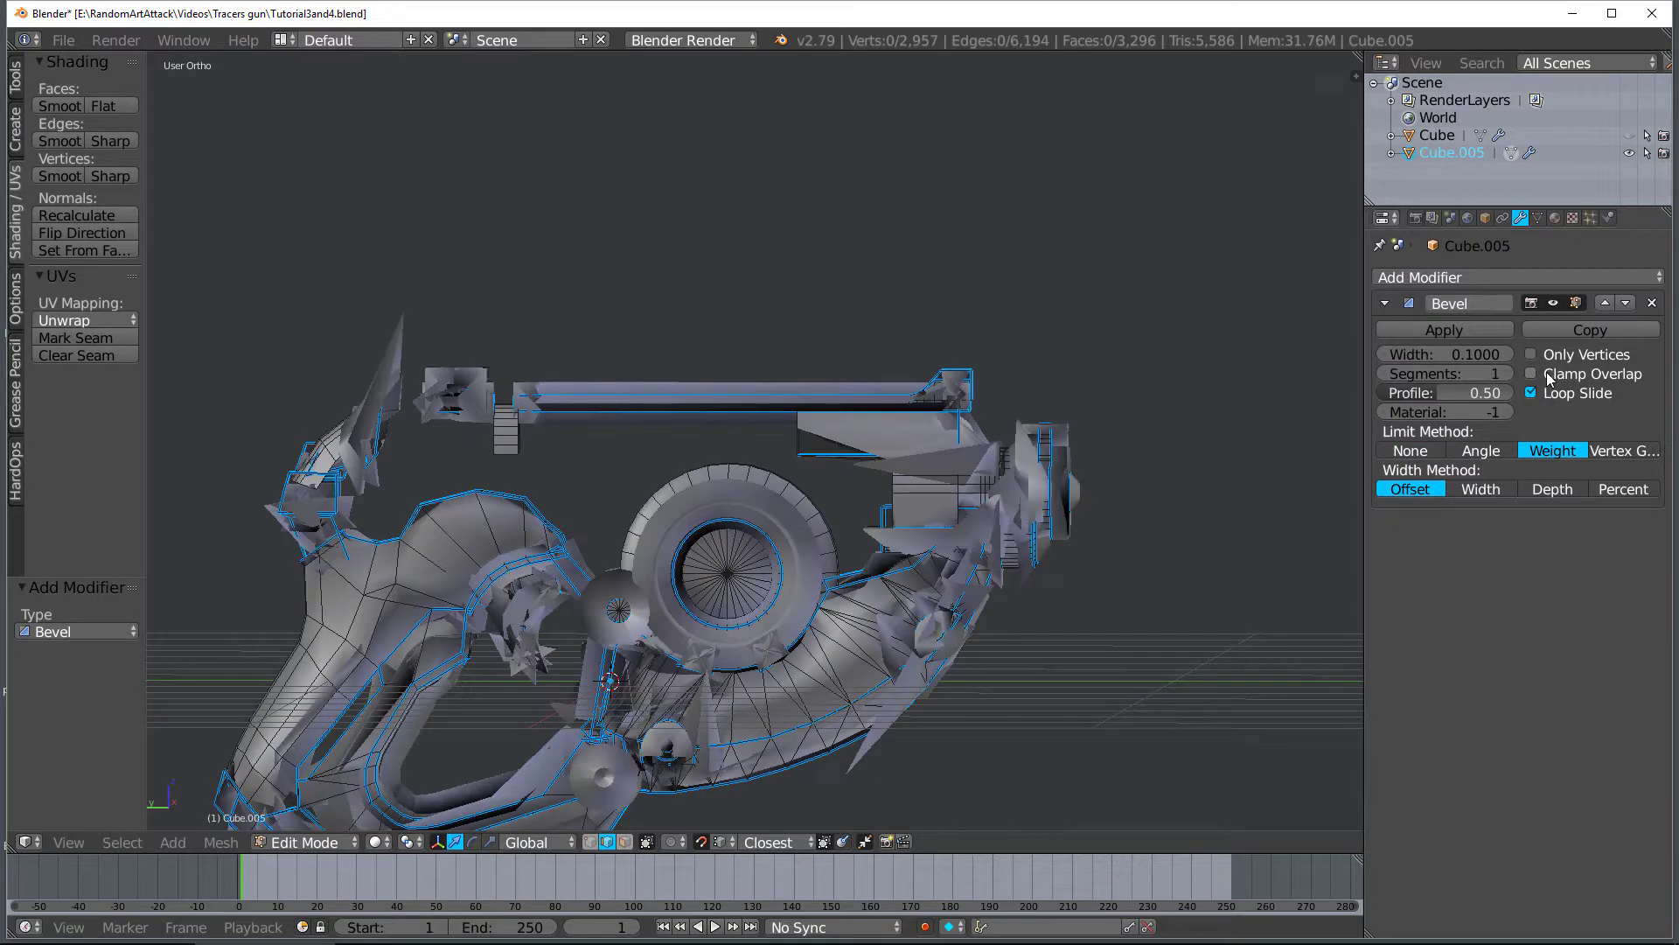
left_click_drag(1505, 354, 1466, 354)
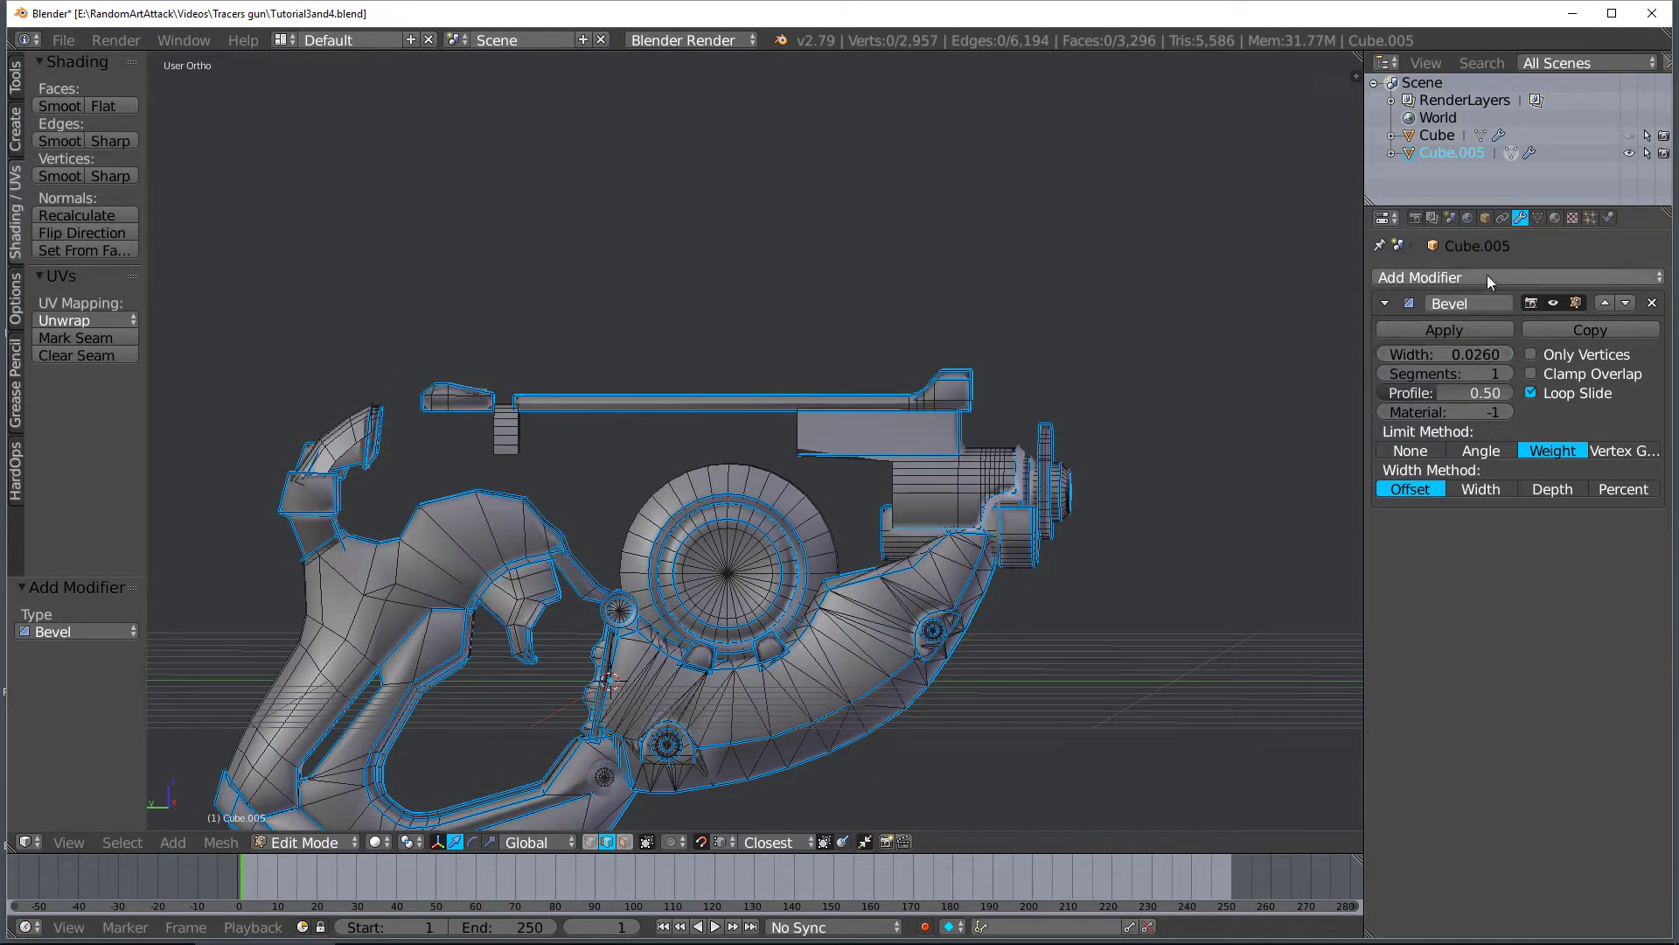
Add a Subdivision Surface modifier to the joined mesh with 3 viewport subdivisions and check the result from both sides
left_click(1487, 275)
left_click(1276, 568)
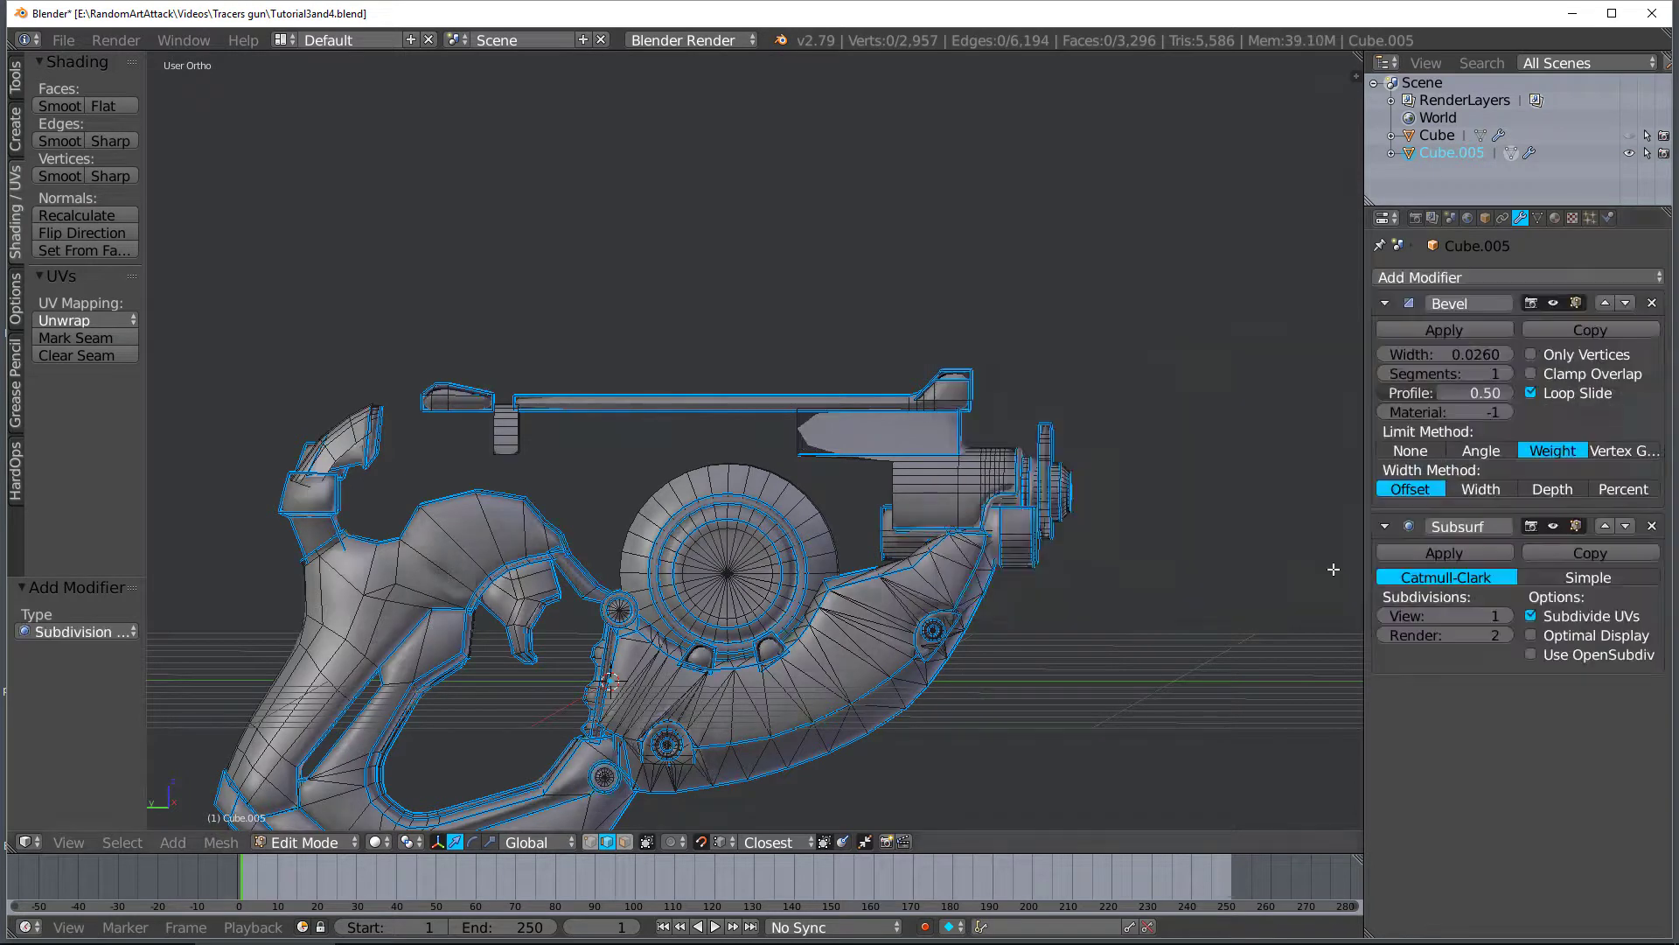
left_click(1504, 618)
left_click(1505, 618)
scroll(1167, 645, "down", 3)
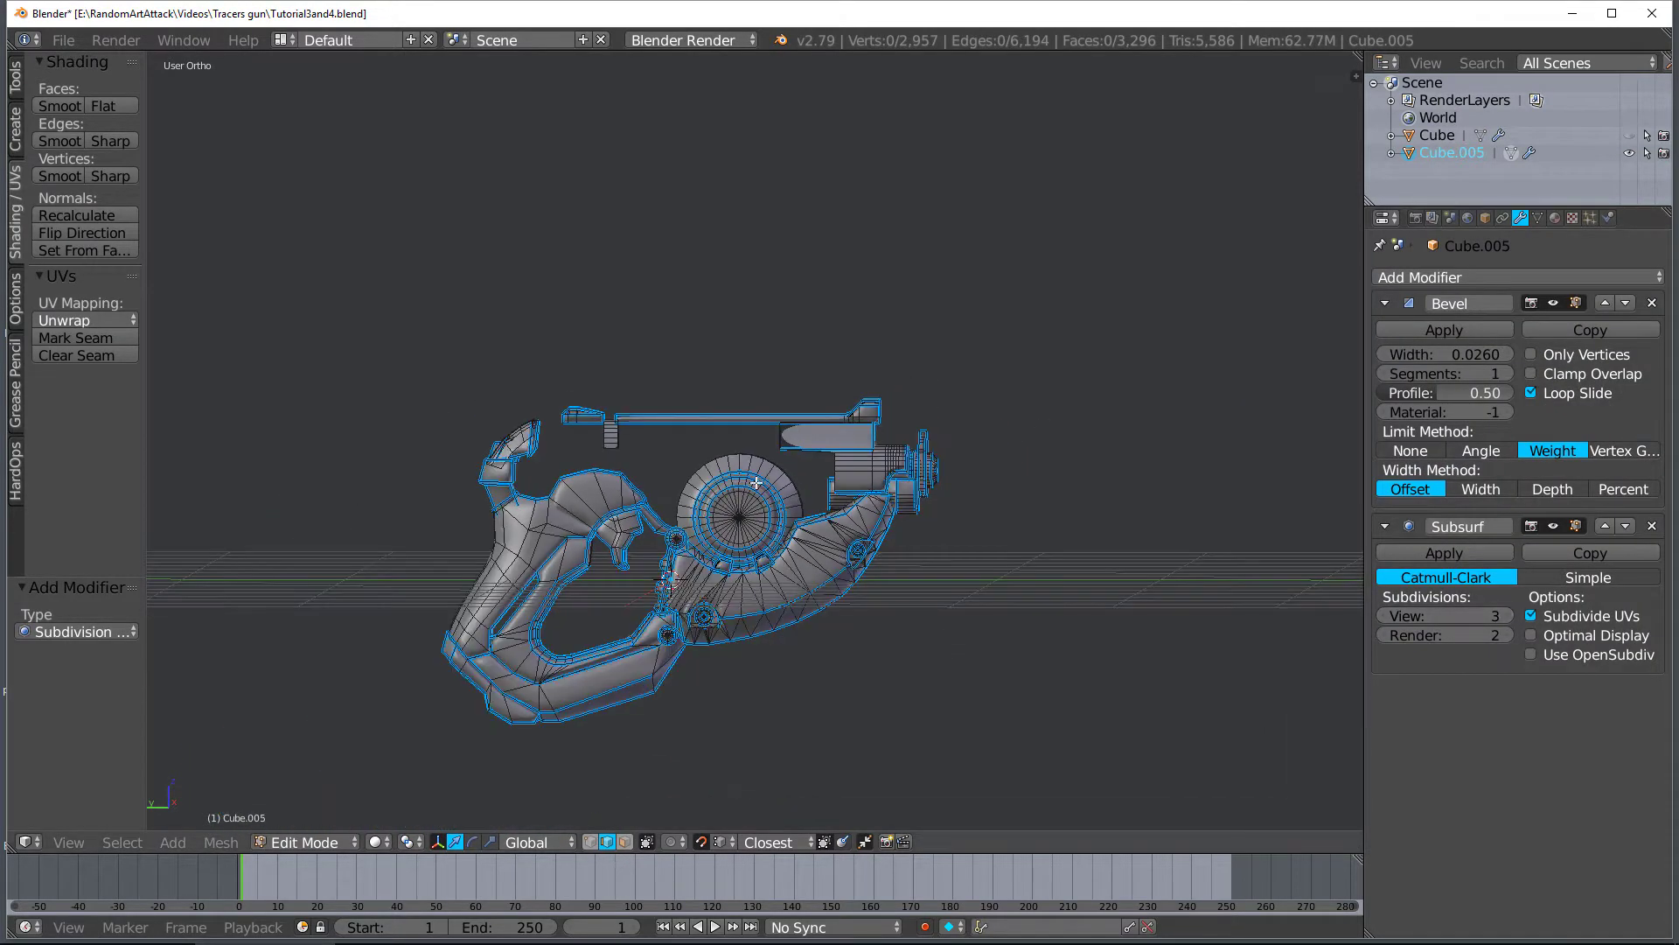
middle_click_drag(756, 482, 634, 652)
scroll(638, 655, "up", 2)
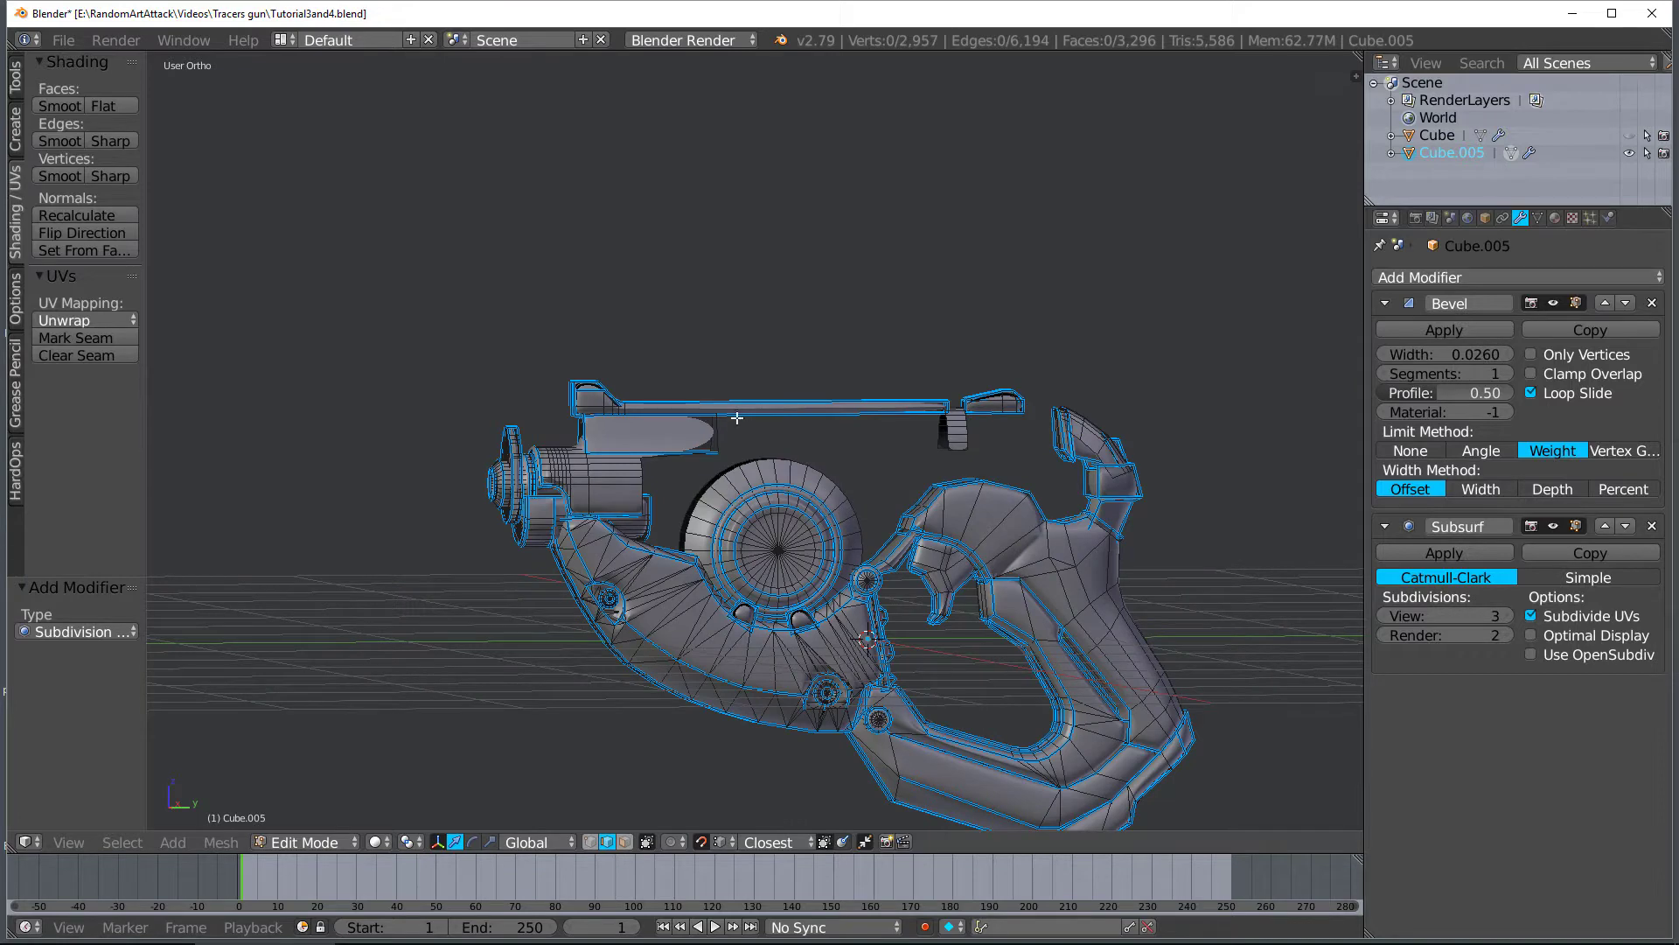
Separate the gun's curved front underside shell and the main grip from the joined mesh as two individual objects
key("a")
key("a")
key("l")
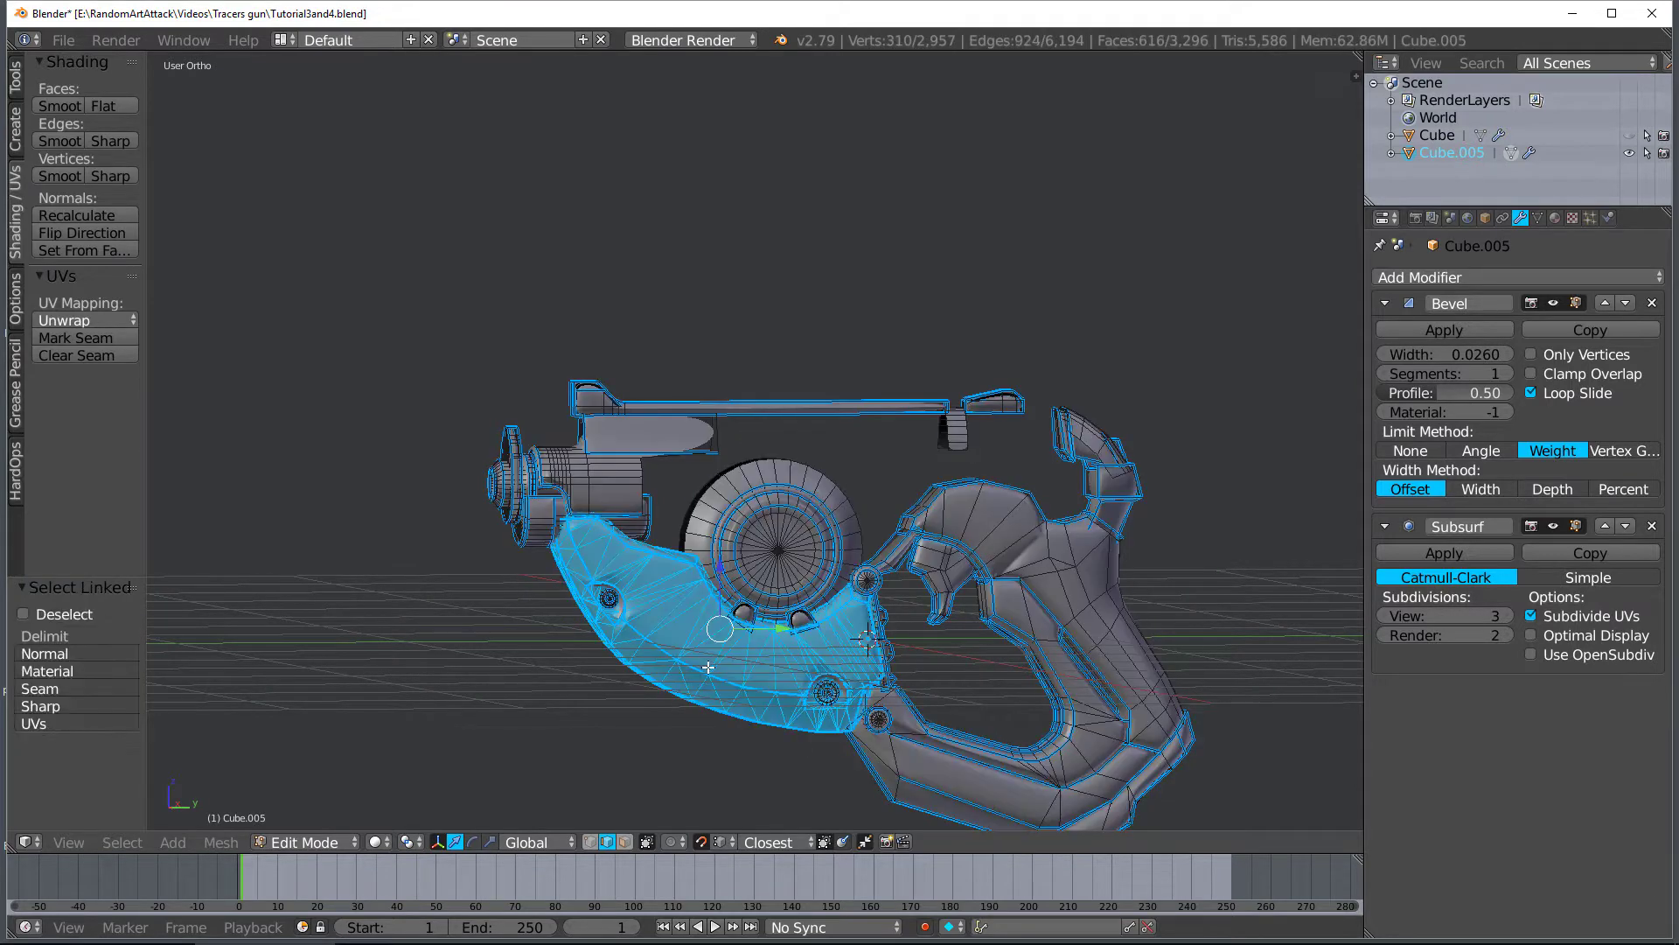
key("p")
left_click(717, 667)
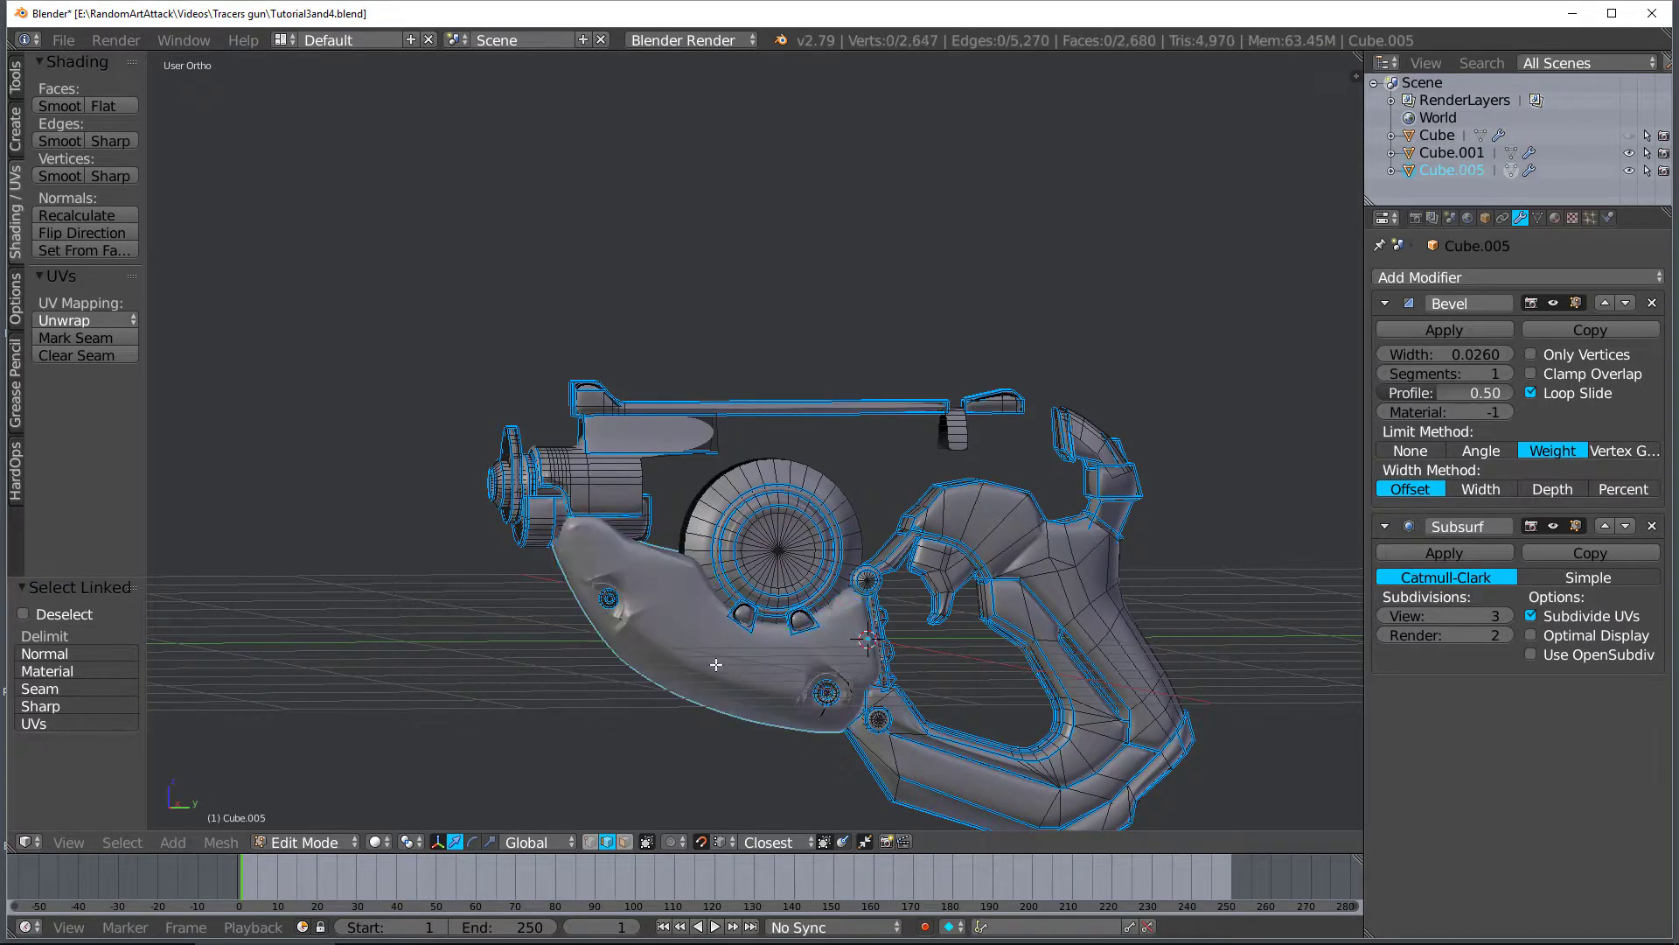
key("l")
key("p")
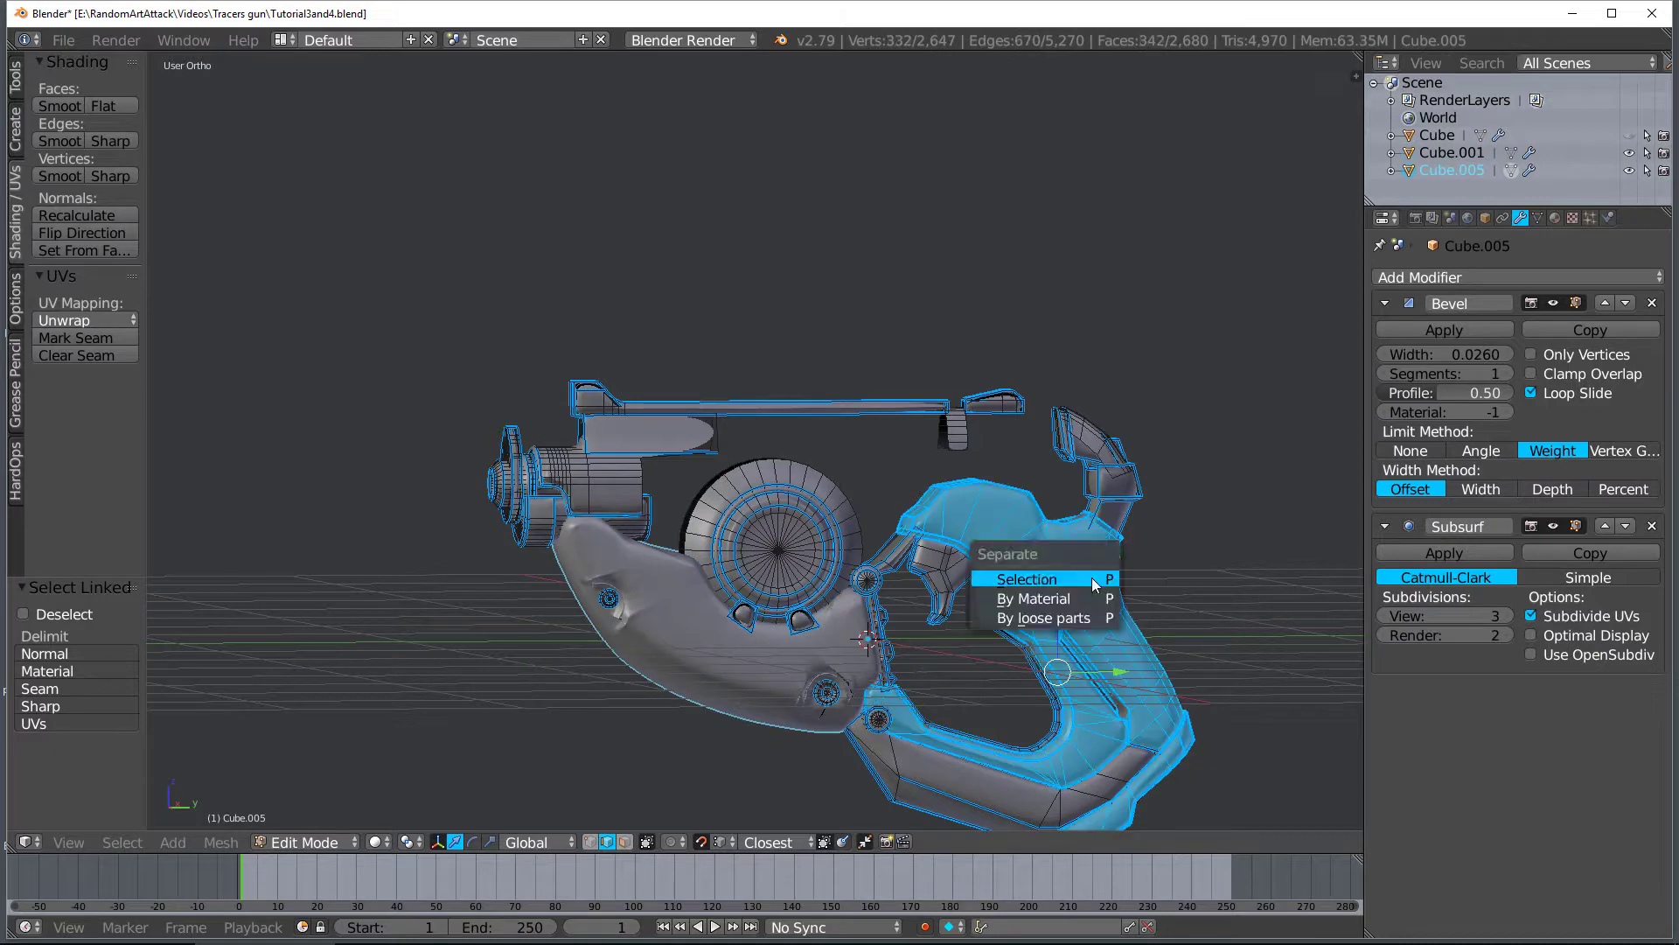
left_click(1092, 578)
Separate the angular piece along the bottom of the handle into its own object
key("l")
scroll(1045, 792, "down", 3)
scroll(1042, 778, "up", 2)
key("p")
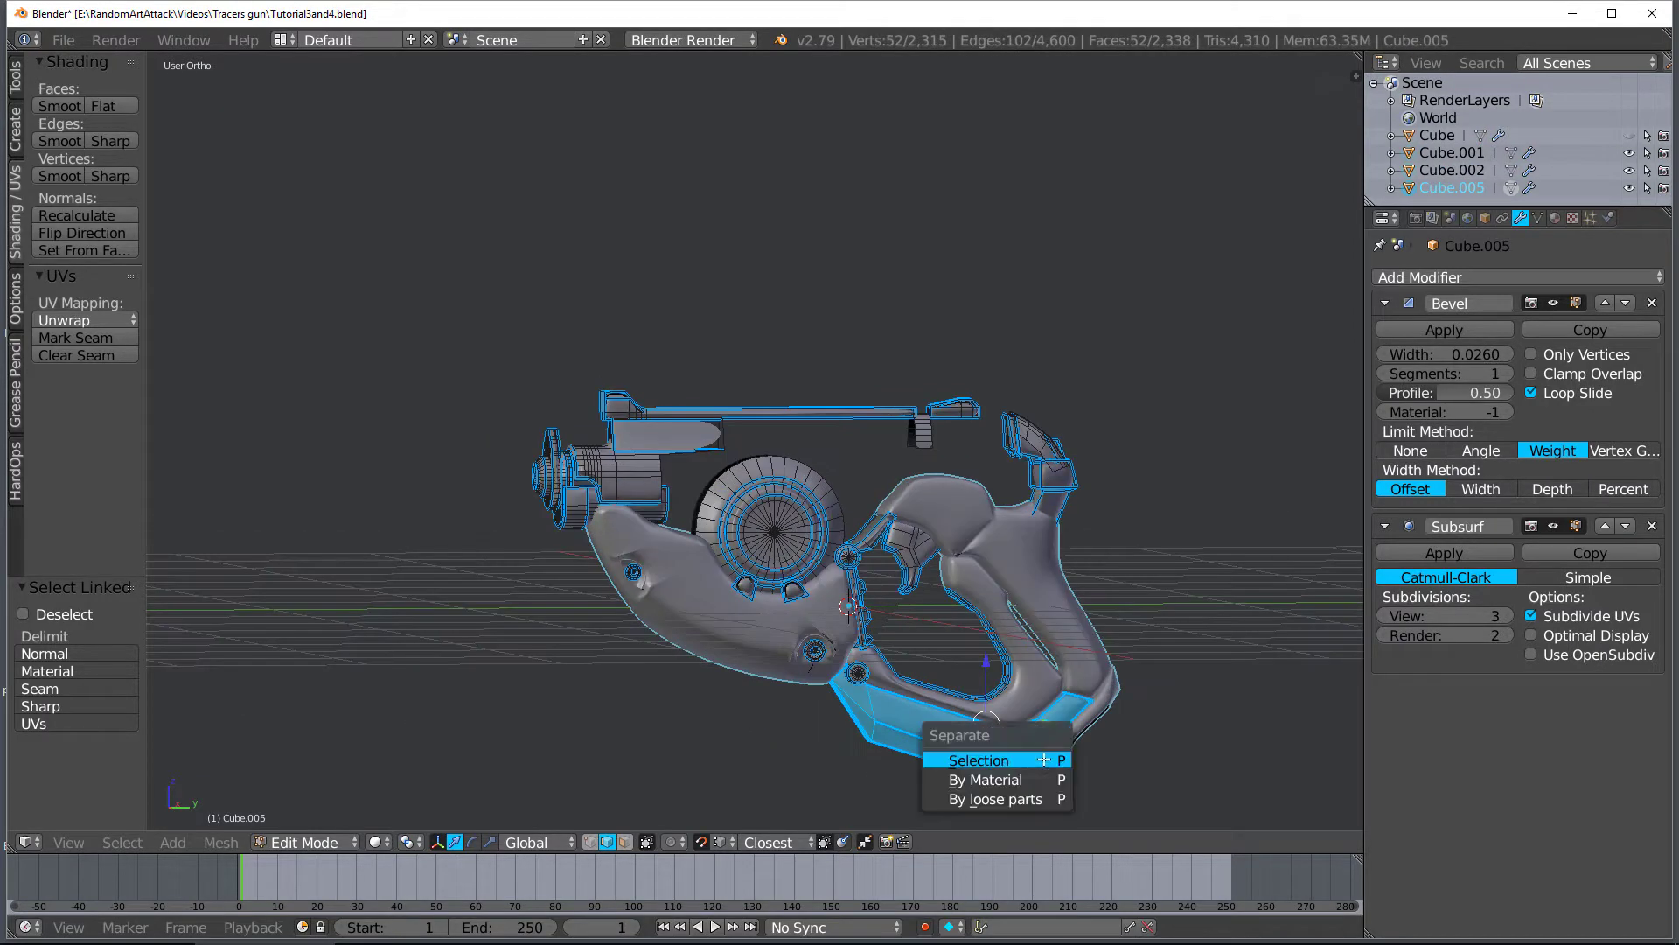
left_click(1042, 758)
Separate the long top rail together with the small rear sight piece into one object
key("l")
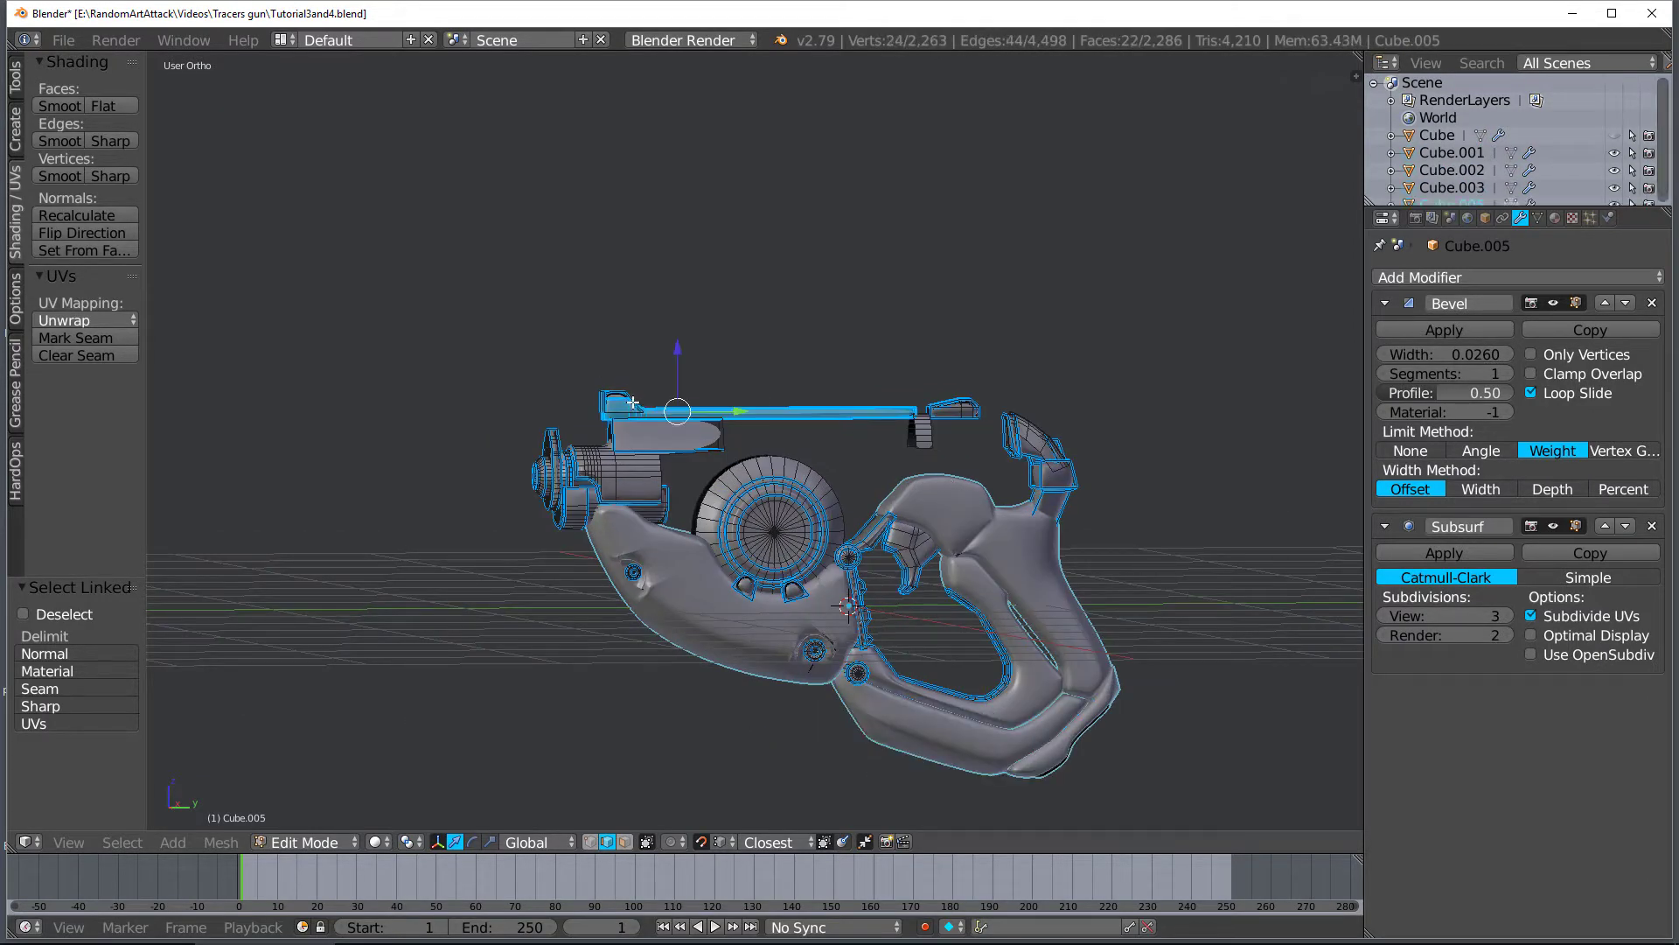
key("z")
key("l")
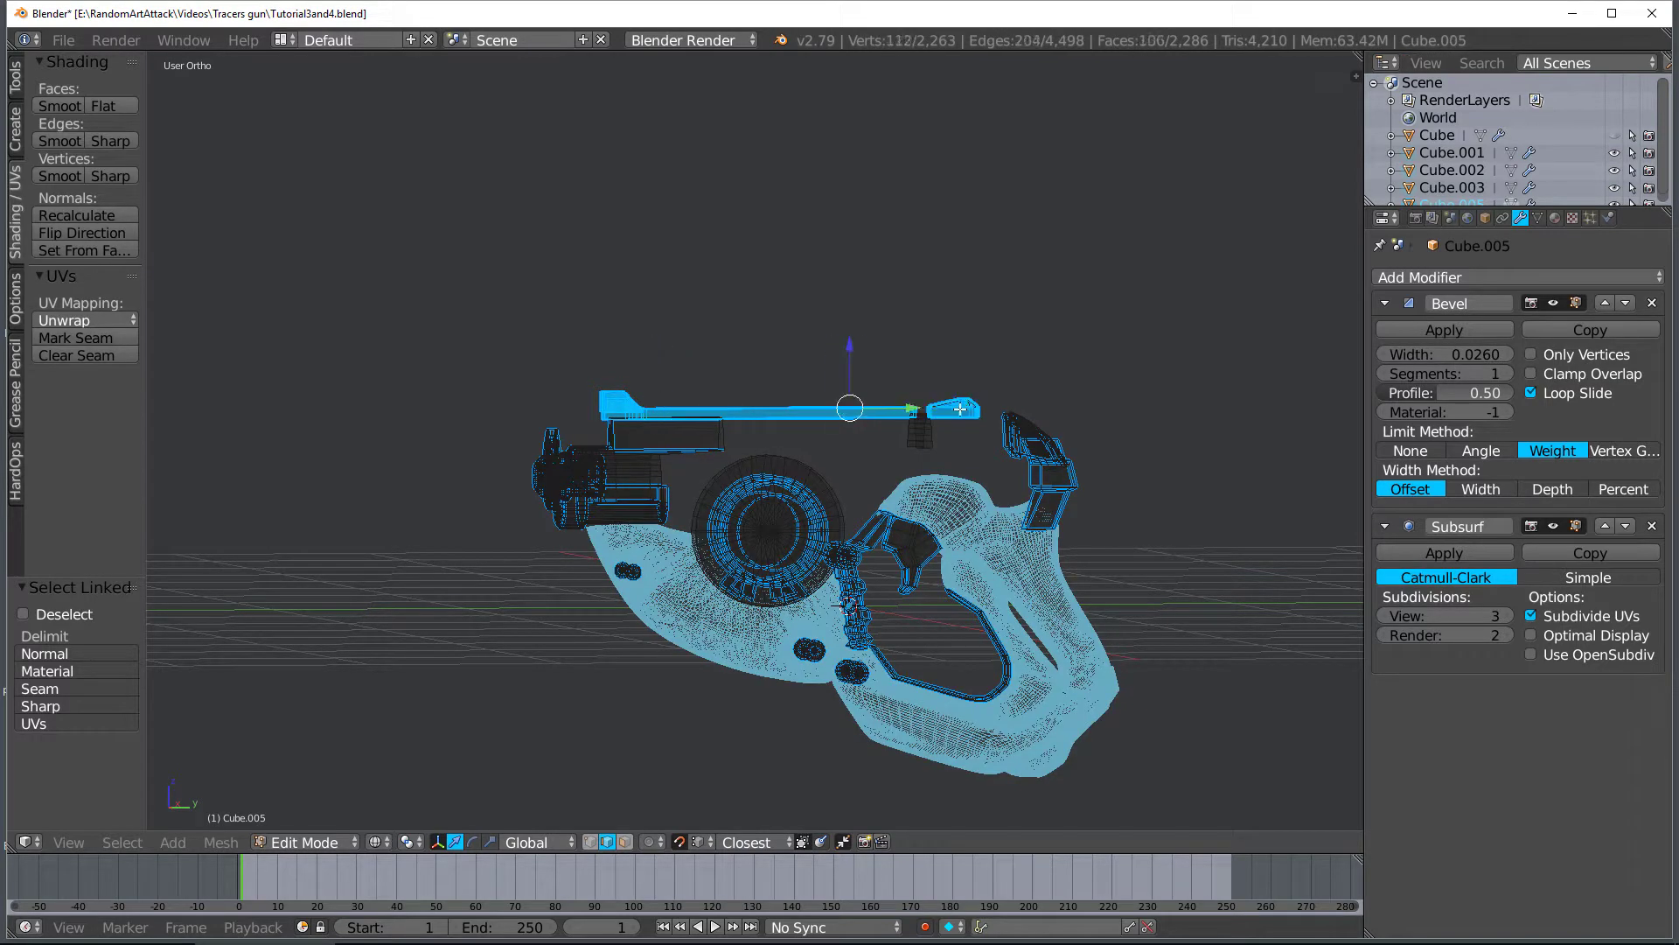
key("p")
left_click(863, 411)
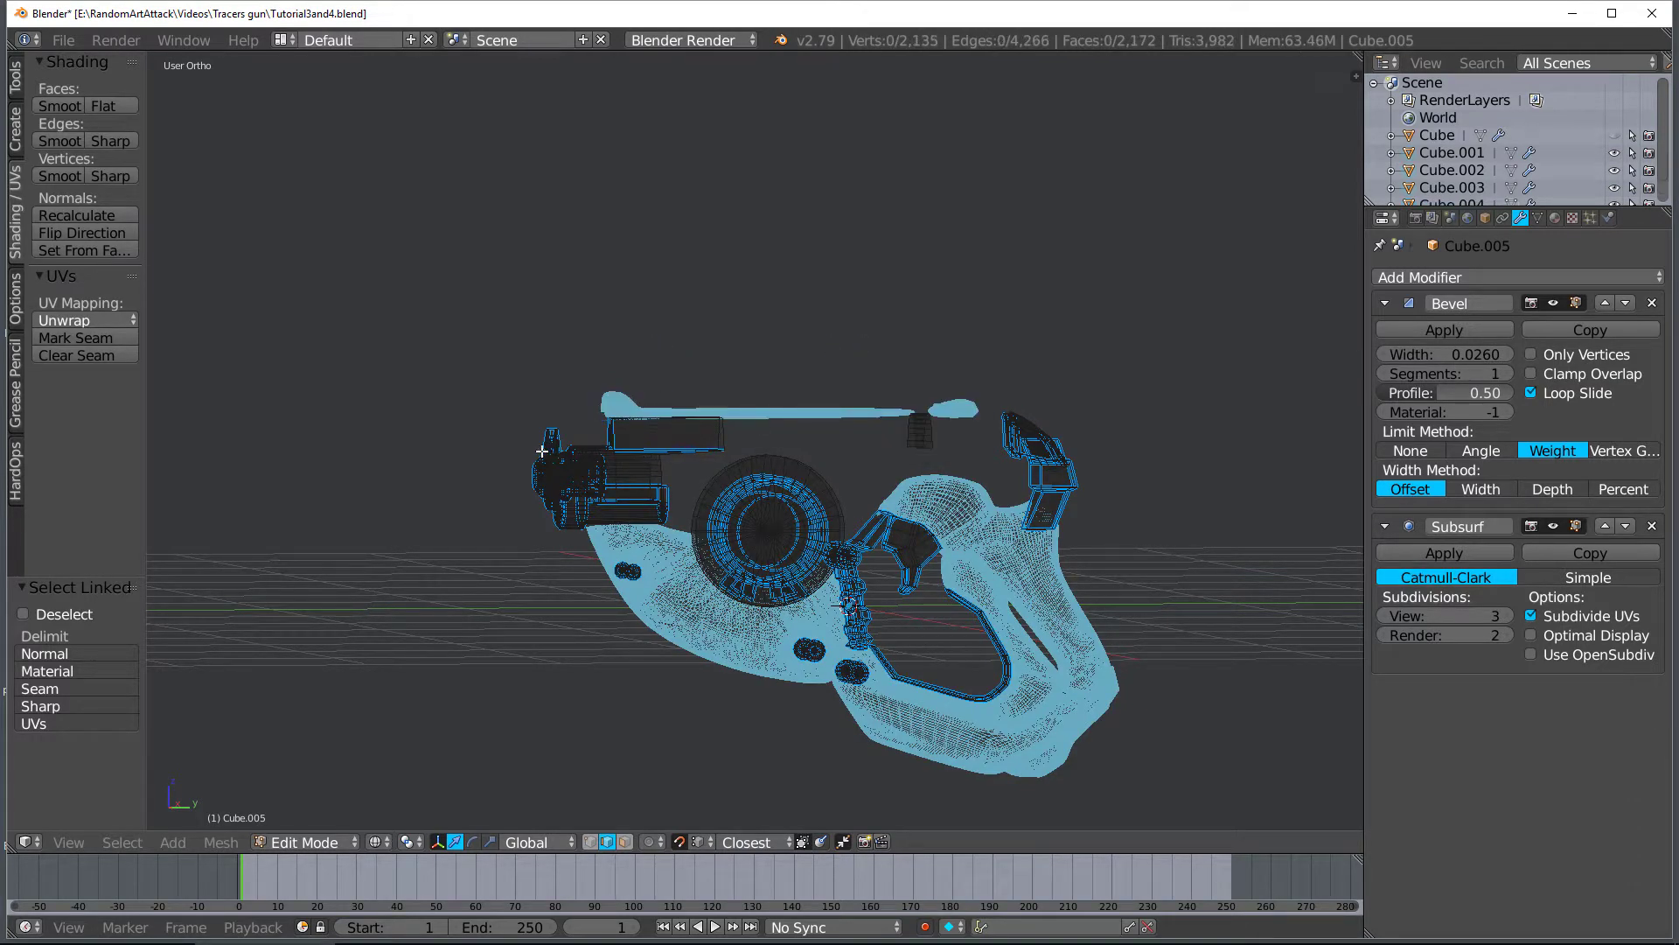
Separate the muzzle disc, the ribbed nozzle and the upper barrel parts into their own objects, one after another
key("l")
key("p")
left_click(537, 465)
key("l")
key("p")
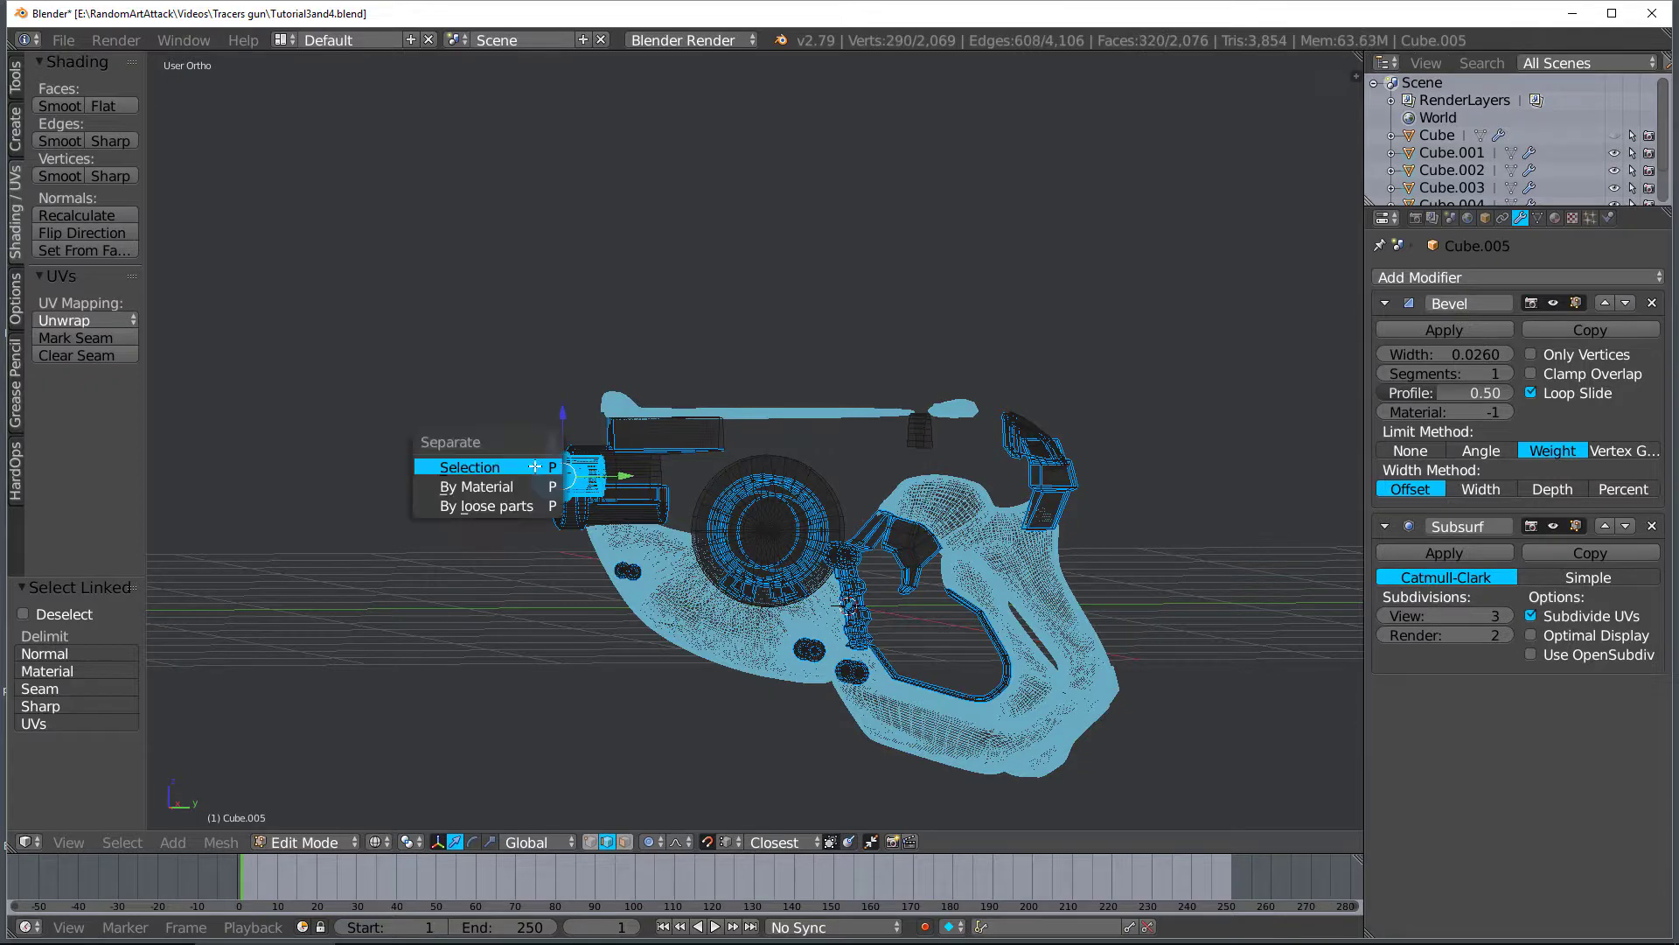
left_click(535, 466)
key("l")
key("p")
left_click(588, 464)
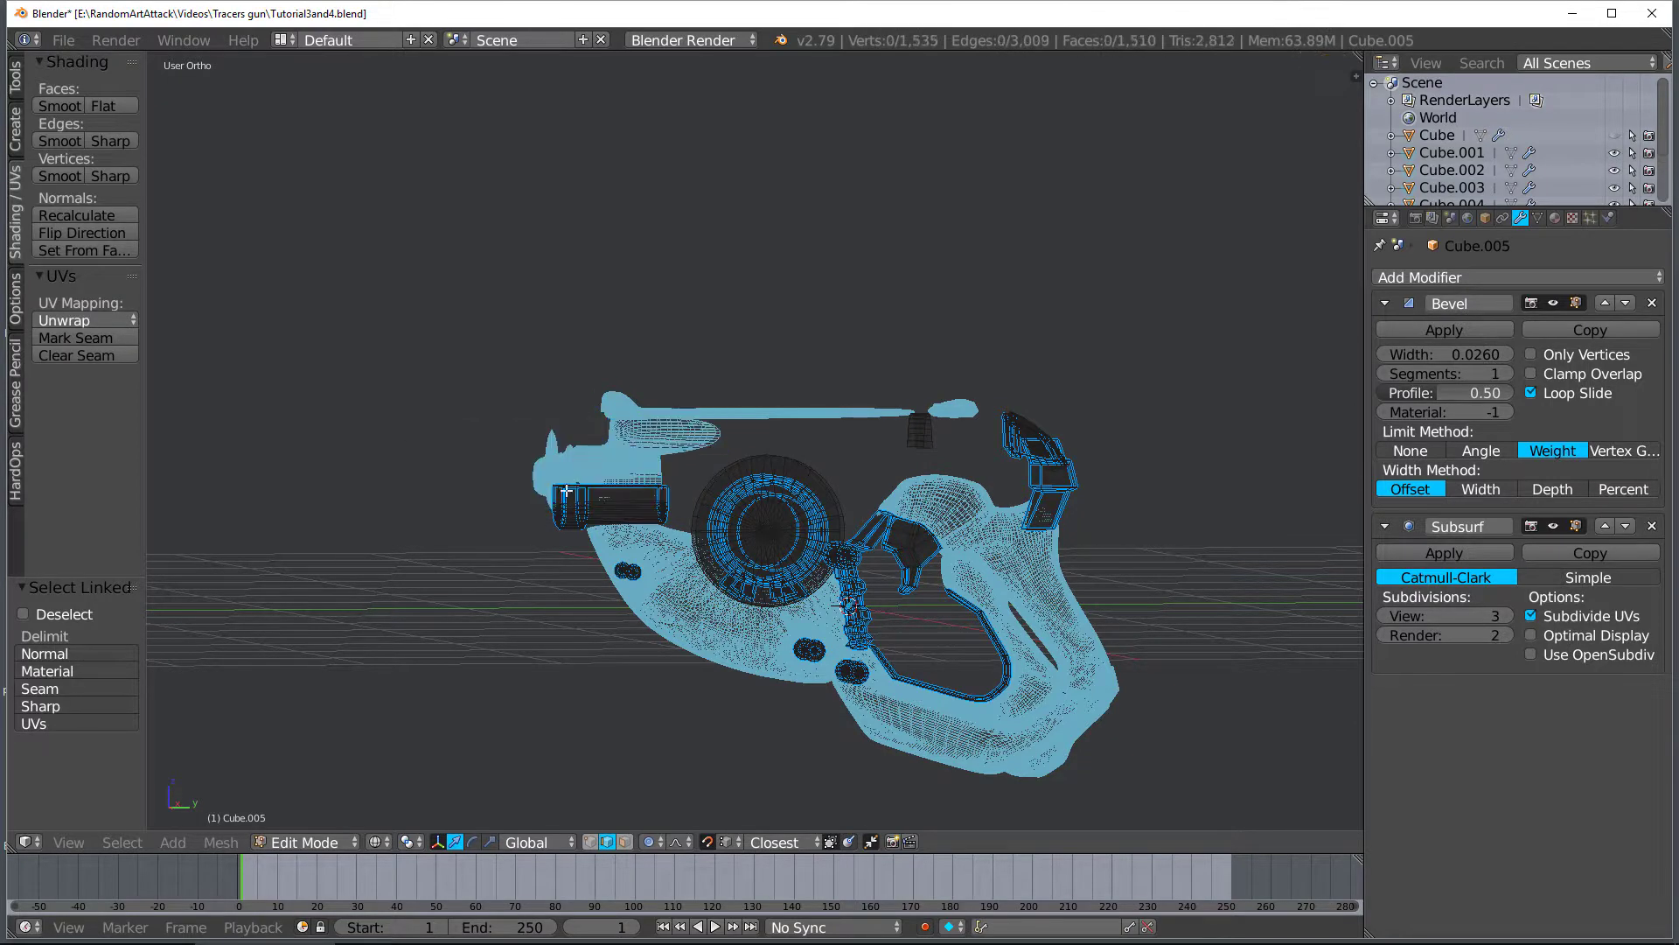
Separate the part under the barrel, leave Edit Mode and deselect everything with the whole gun shown
key("l")
key("p")
left_click(551, 521)
key("Tab")
key("a")
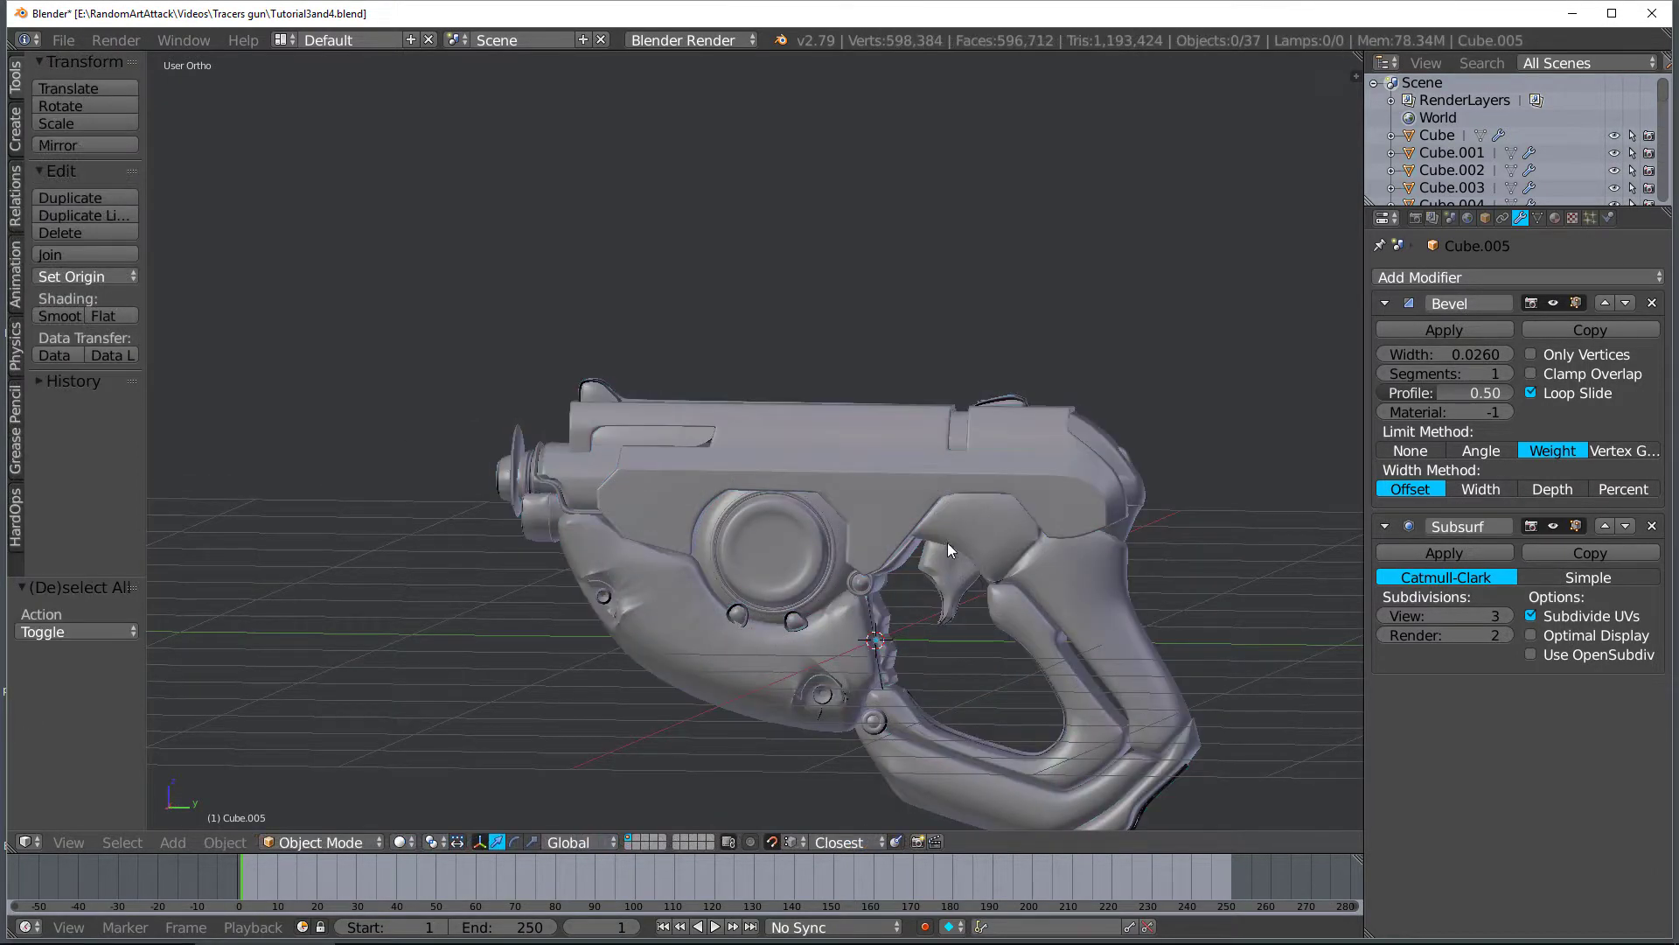
scroll(947, 542, "up", 2)
middle_click_drag(795, 435, 818, 439)
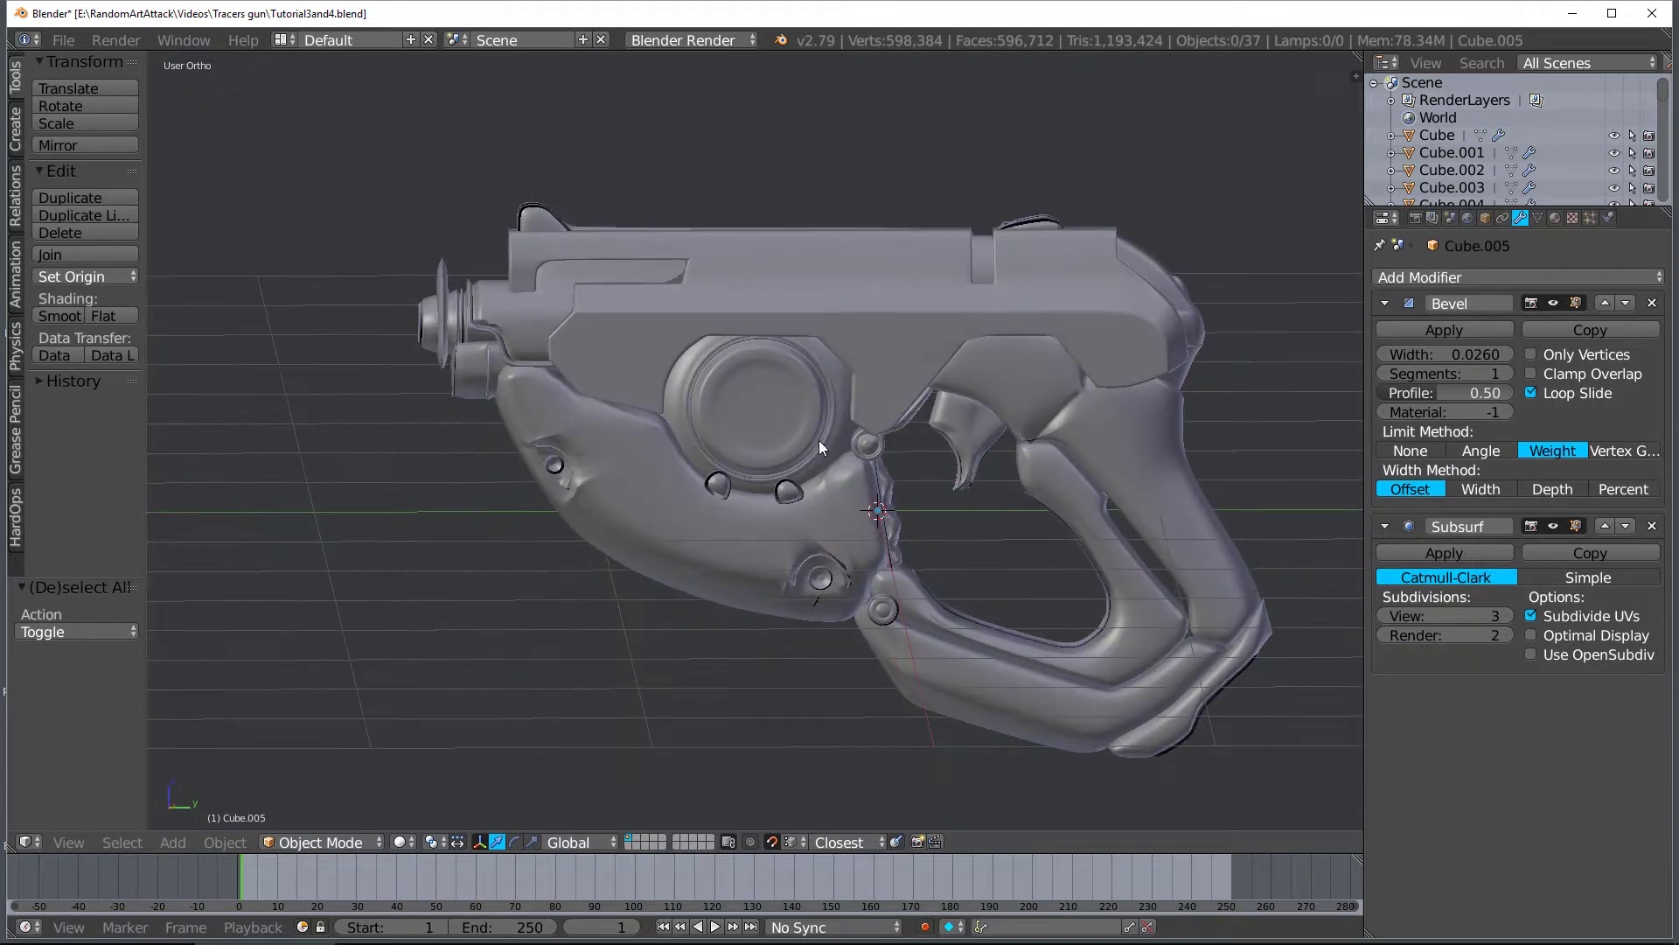
Reduce the Bevel width of the round disc on the gun's side to 0.0020
right_click(753, 400)
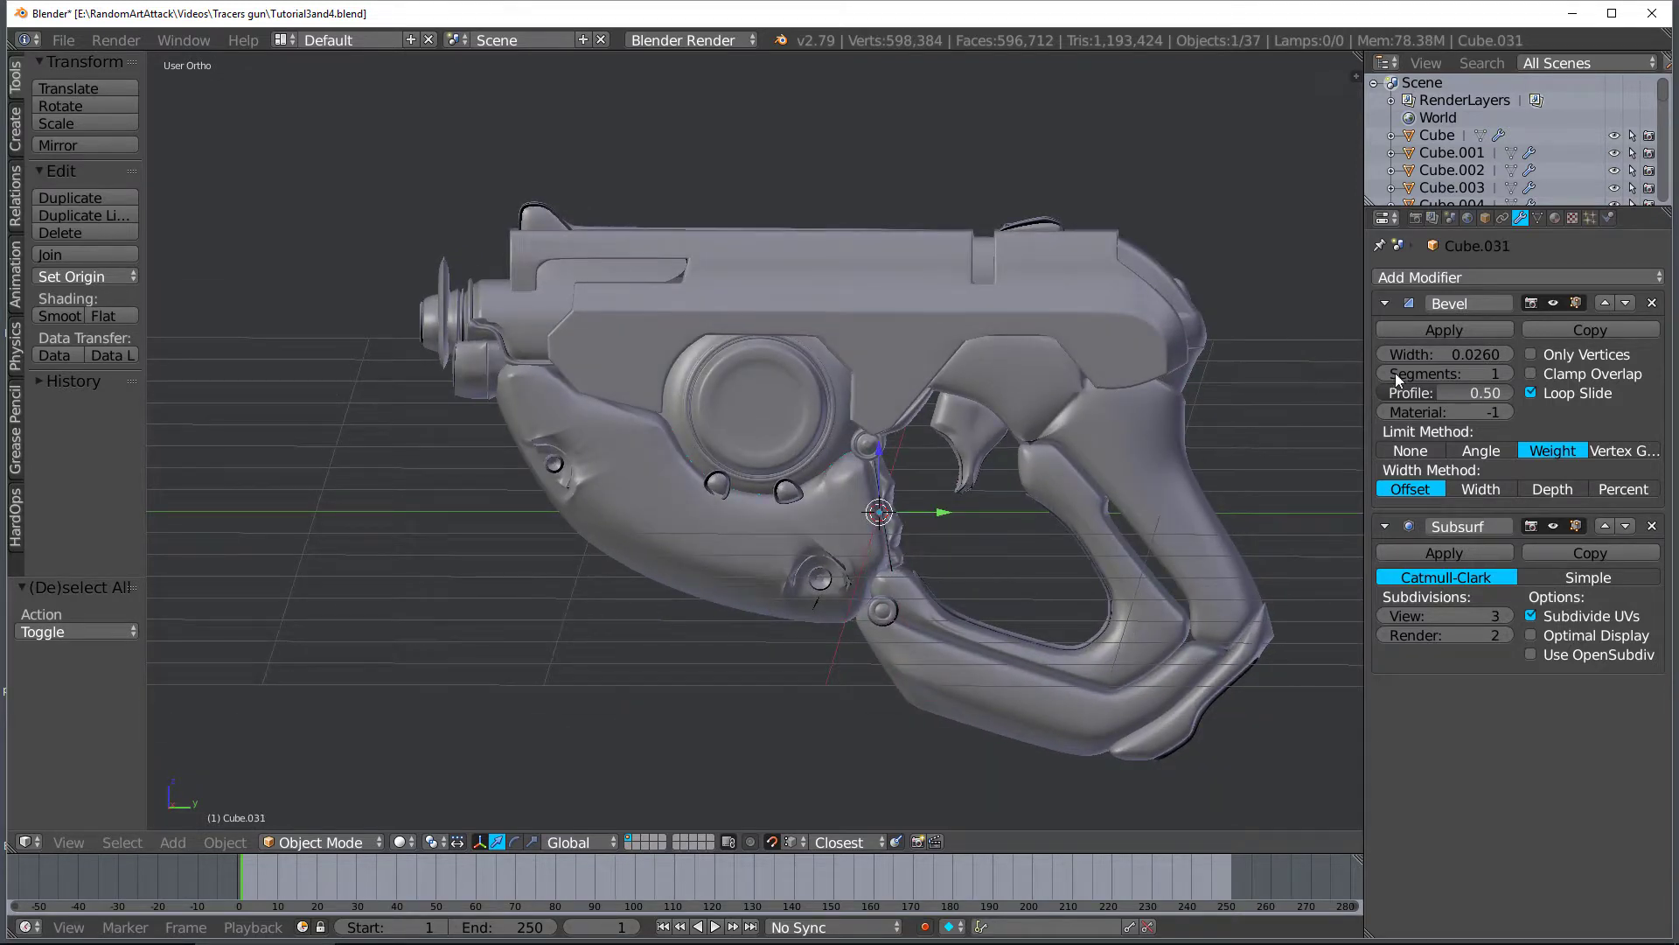
left_click_drag(1397, 354, 1320, 354)
scroll(805, 439, "up", 3)
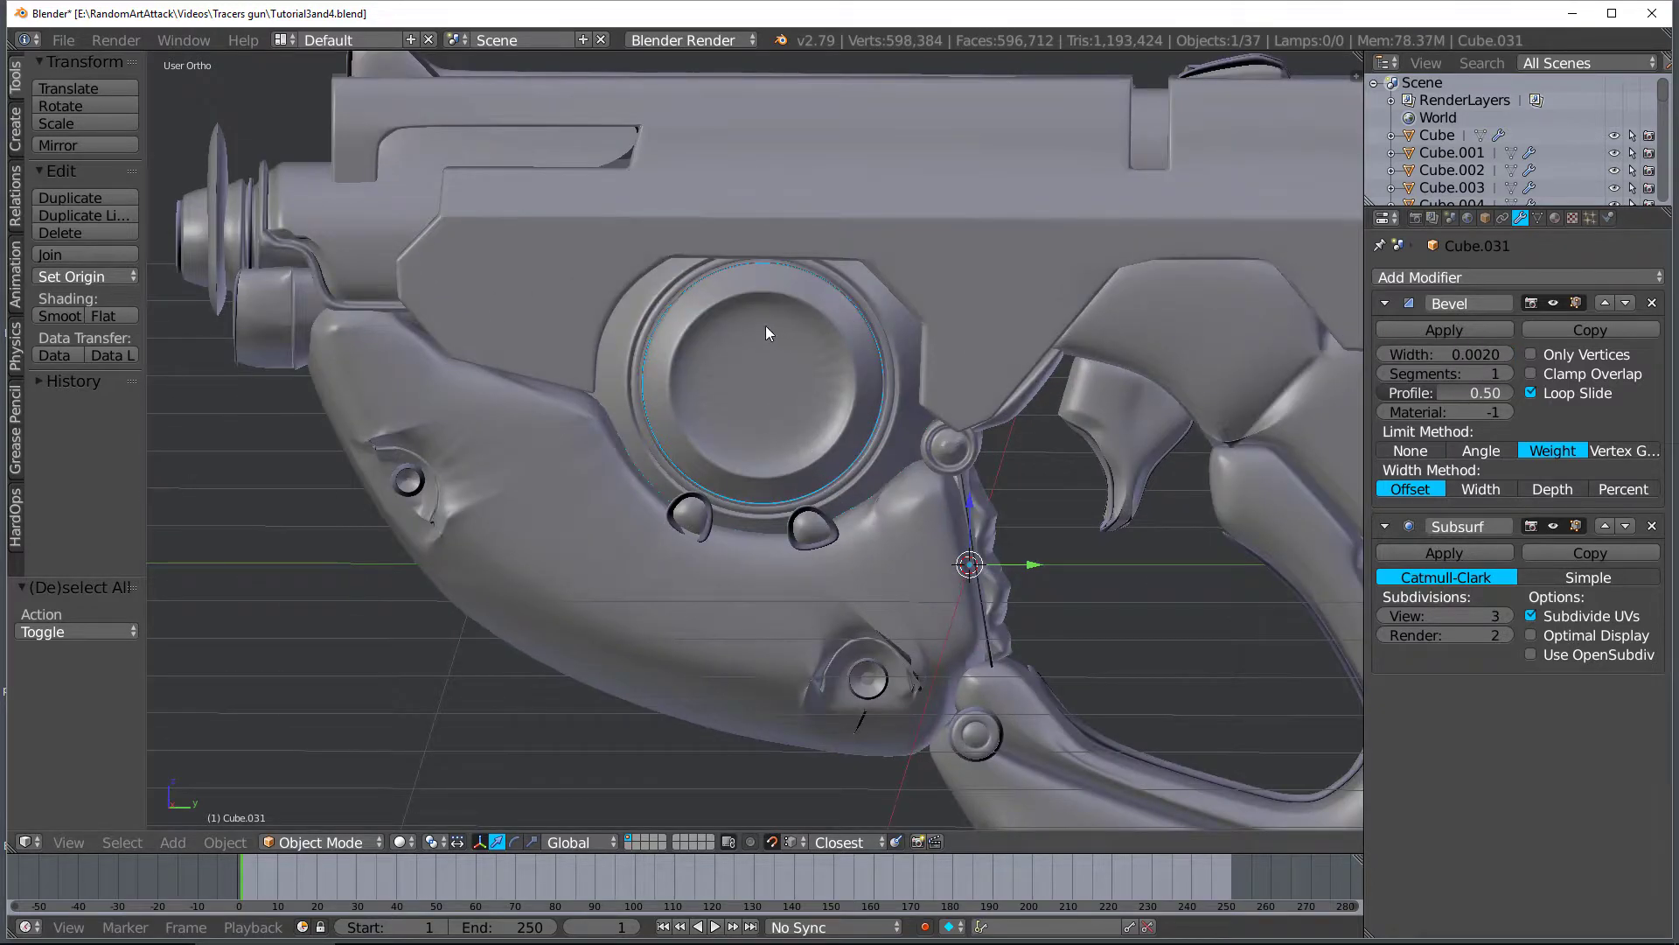
Select the round disc's innermost edge loops on both sides of the gun and give them a bevel weight of 1
key("Tab")
scroll(814, 264, "up", 2)
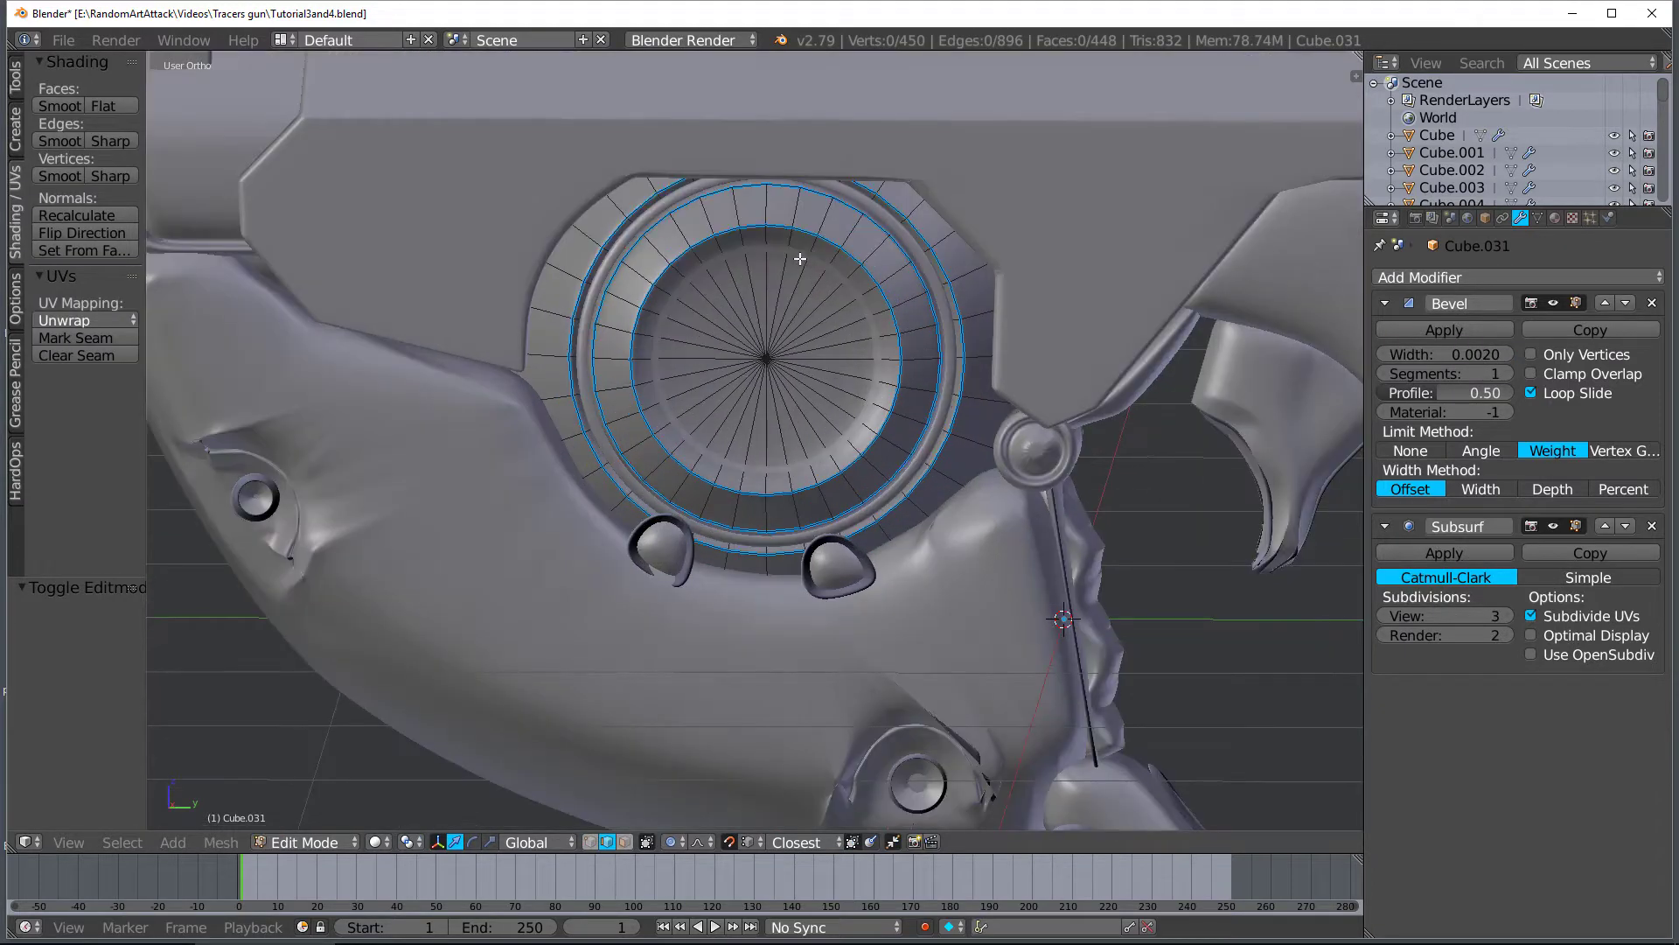
right_click(791, 251, "alt")
key("z")
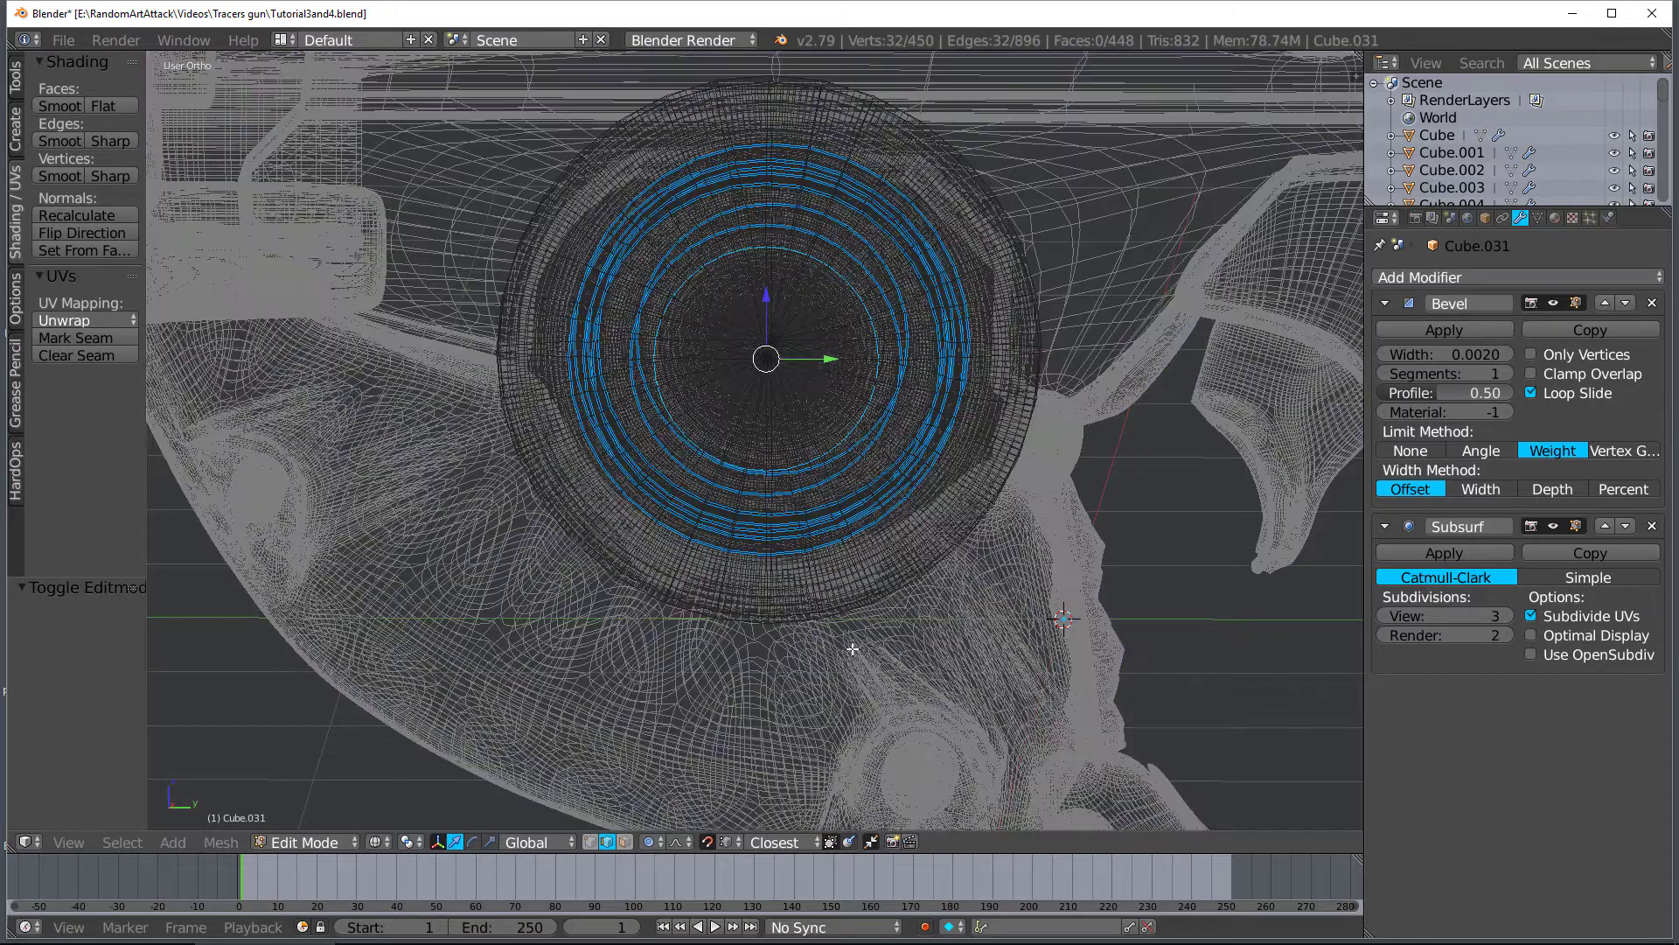
key("a")
right_click(808, 256, "alt")
right_click(808, 256, "alt")
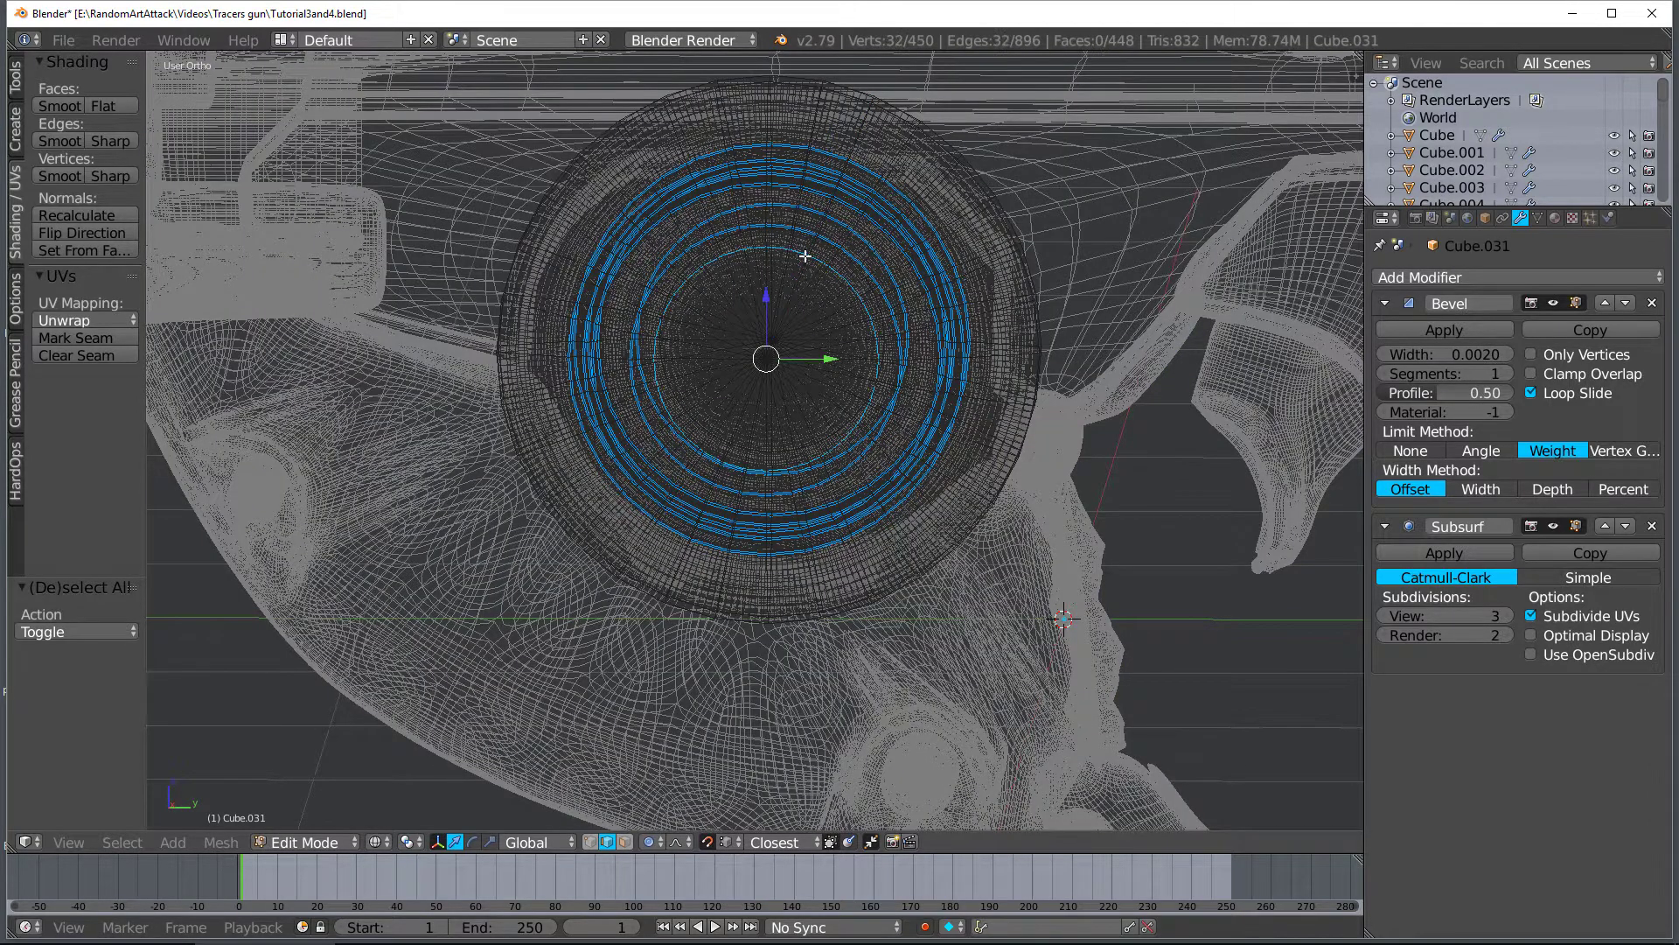
key("z")
middle_click_drag(810, 282, 920, 287)
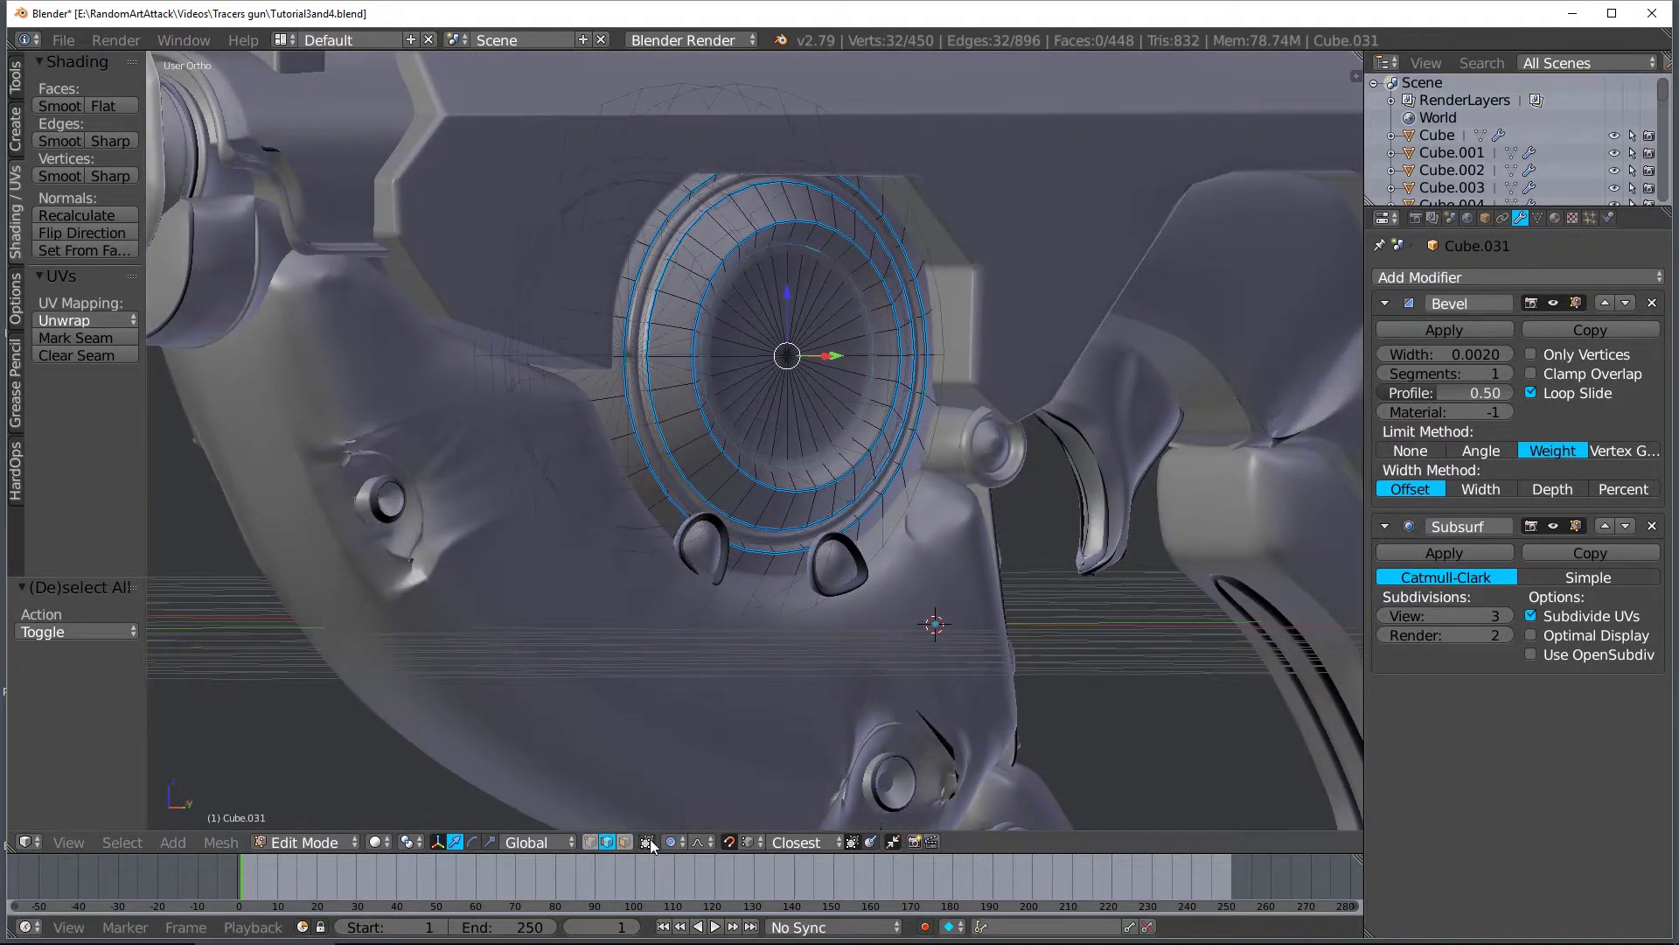
scroll(776, 622, "down", 2)
middle_click_drag(776, 622, 699, 617)
middle_click_drag(1137, 490, 747, 466)
scroll(747, 466, "up", 3)
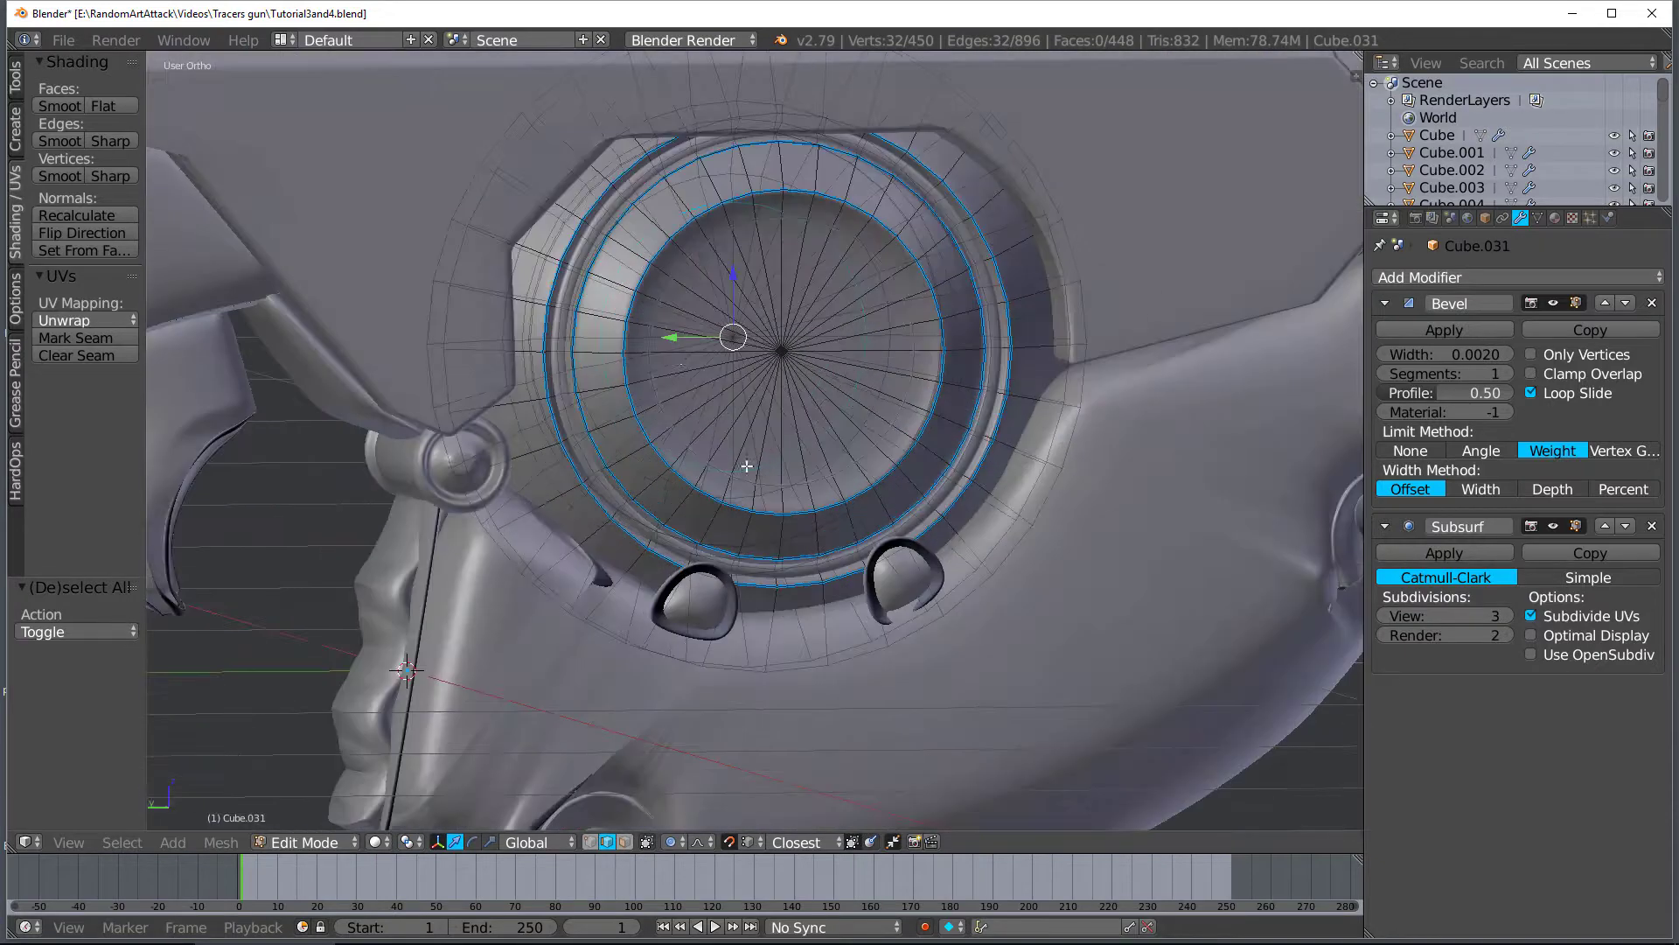
right_click(721, 233, "alt+shift")
key("ctrl+e")
left_click(721, 256)
type("1")
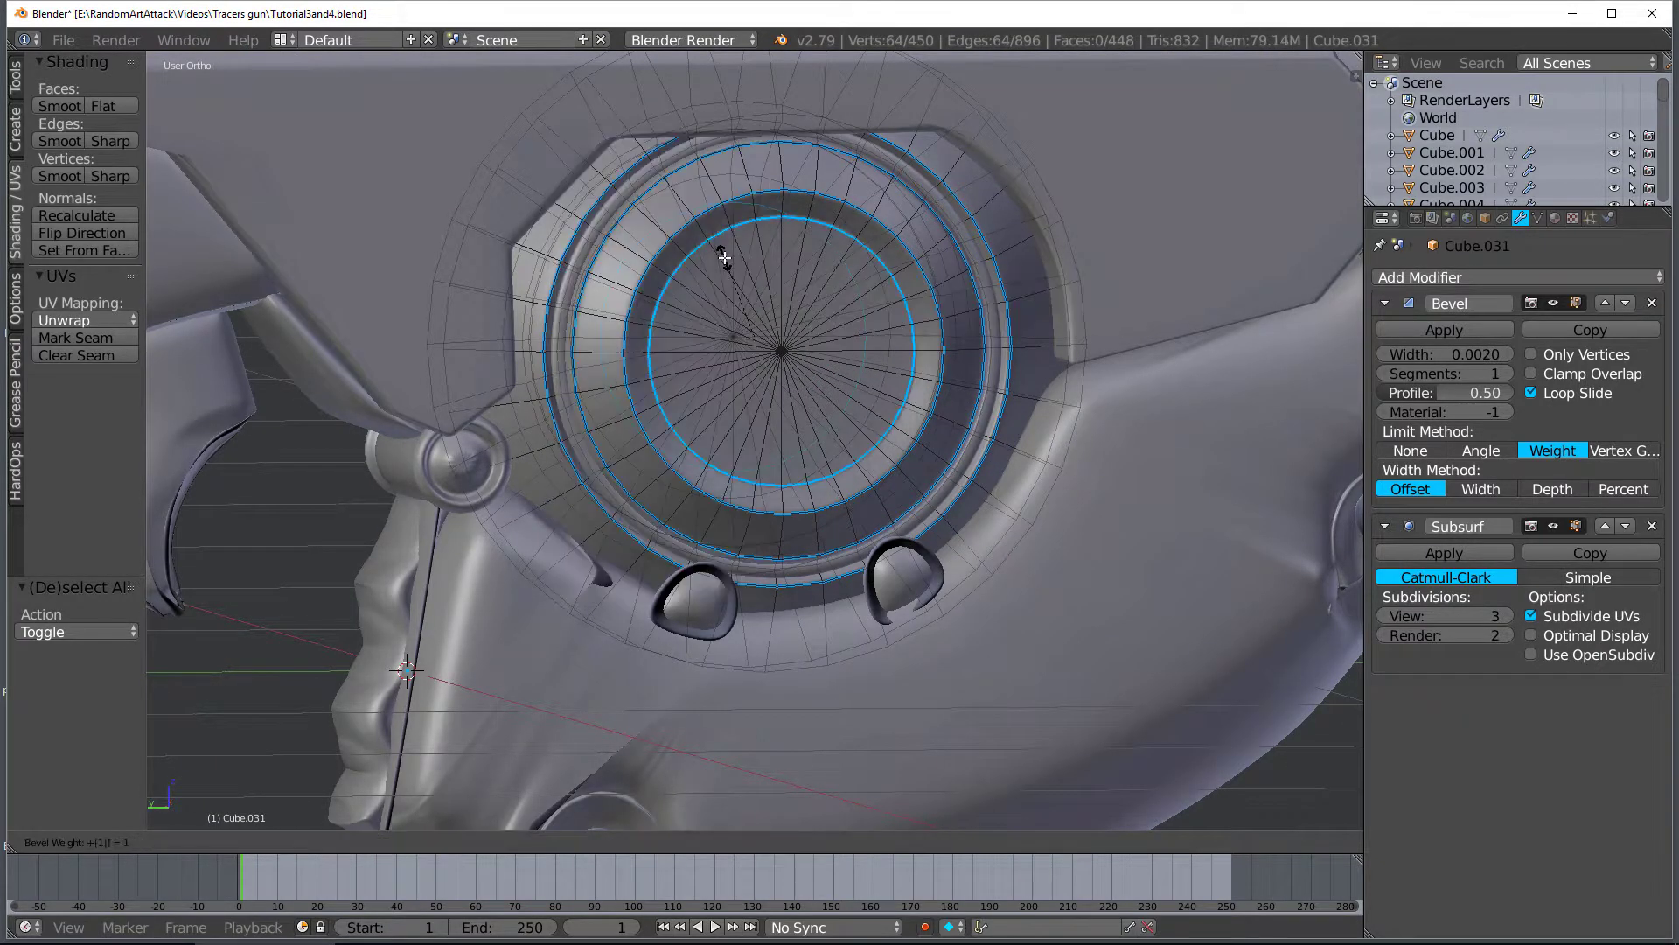
key("Return")
key("a")
key("Tab")
Set the viewport subdivisions of the round disc's Subdivision Surface modifier to 2 and check its shading
scroll(731, 262, "down", 3)
key("a")
middle_click_drag(761, 411, 752, 357)
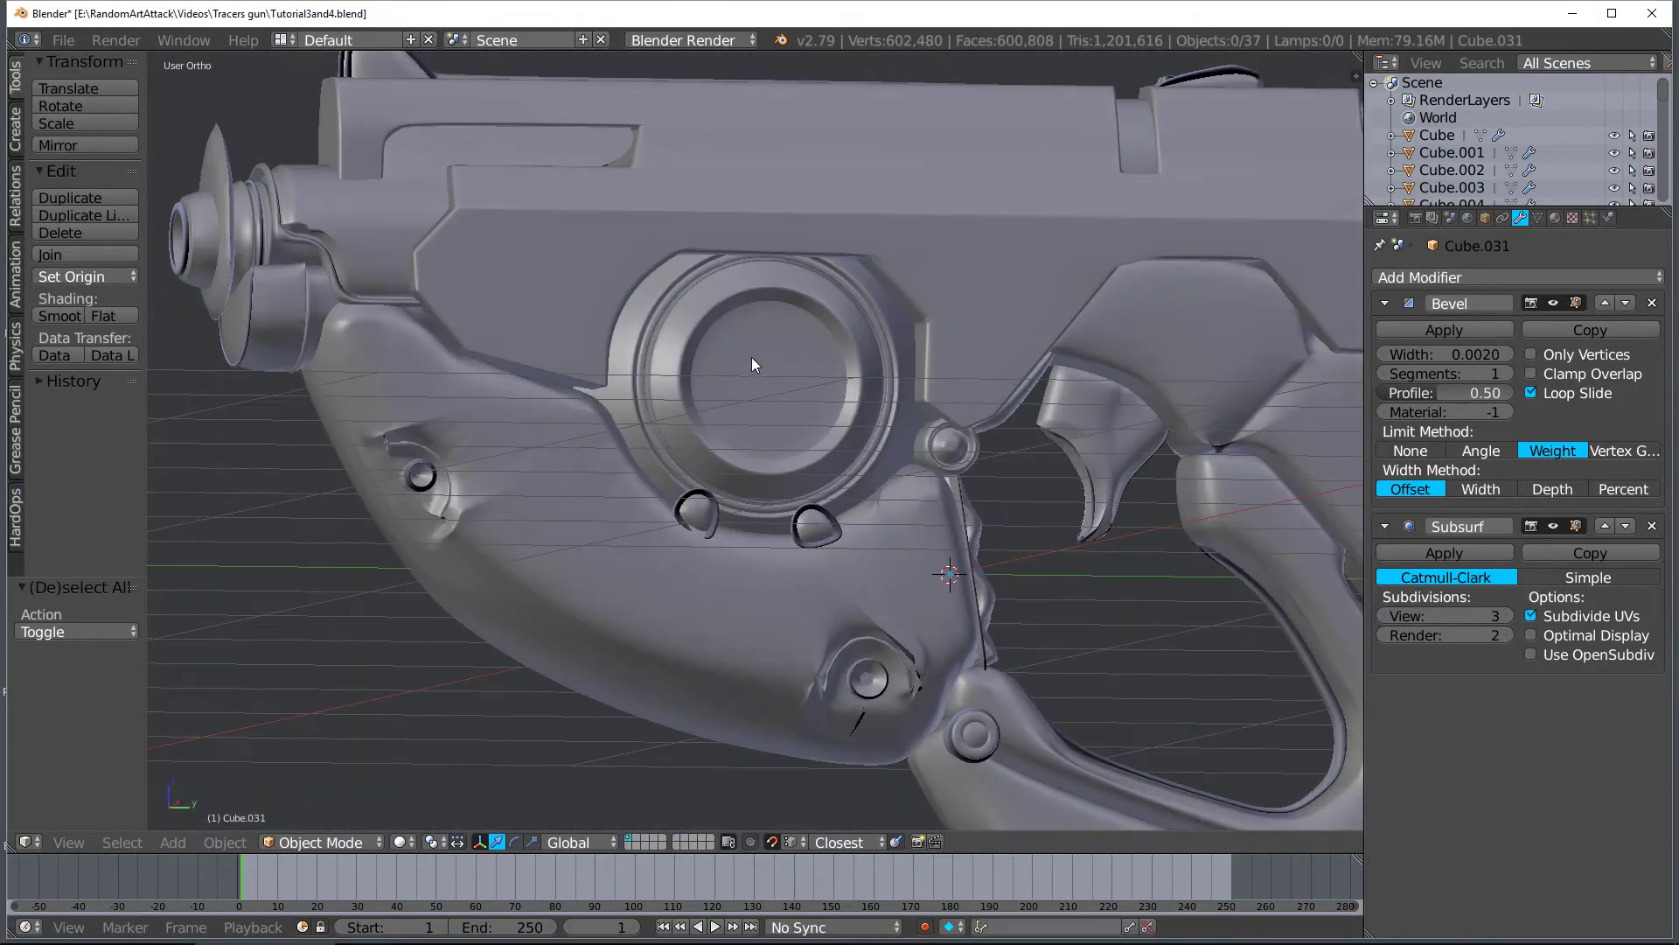
scroll(759, 373, "up", 3)
scroll(759, 372, "down", 1)
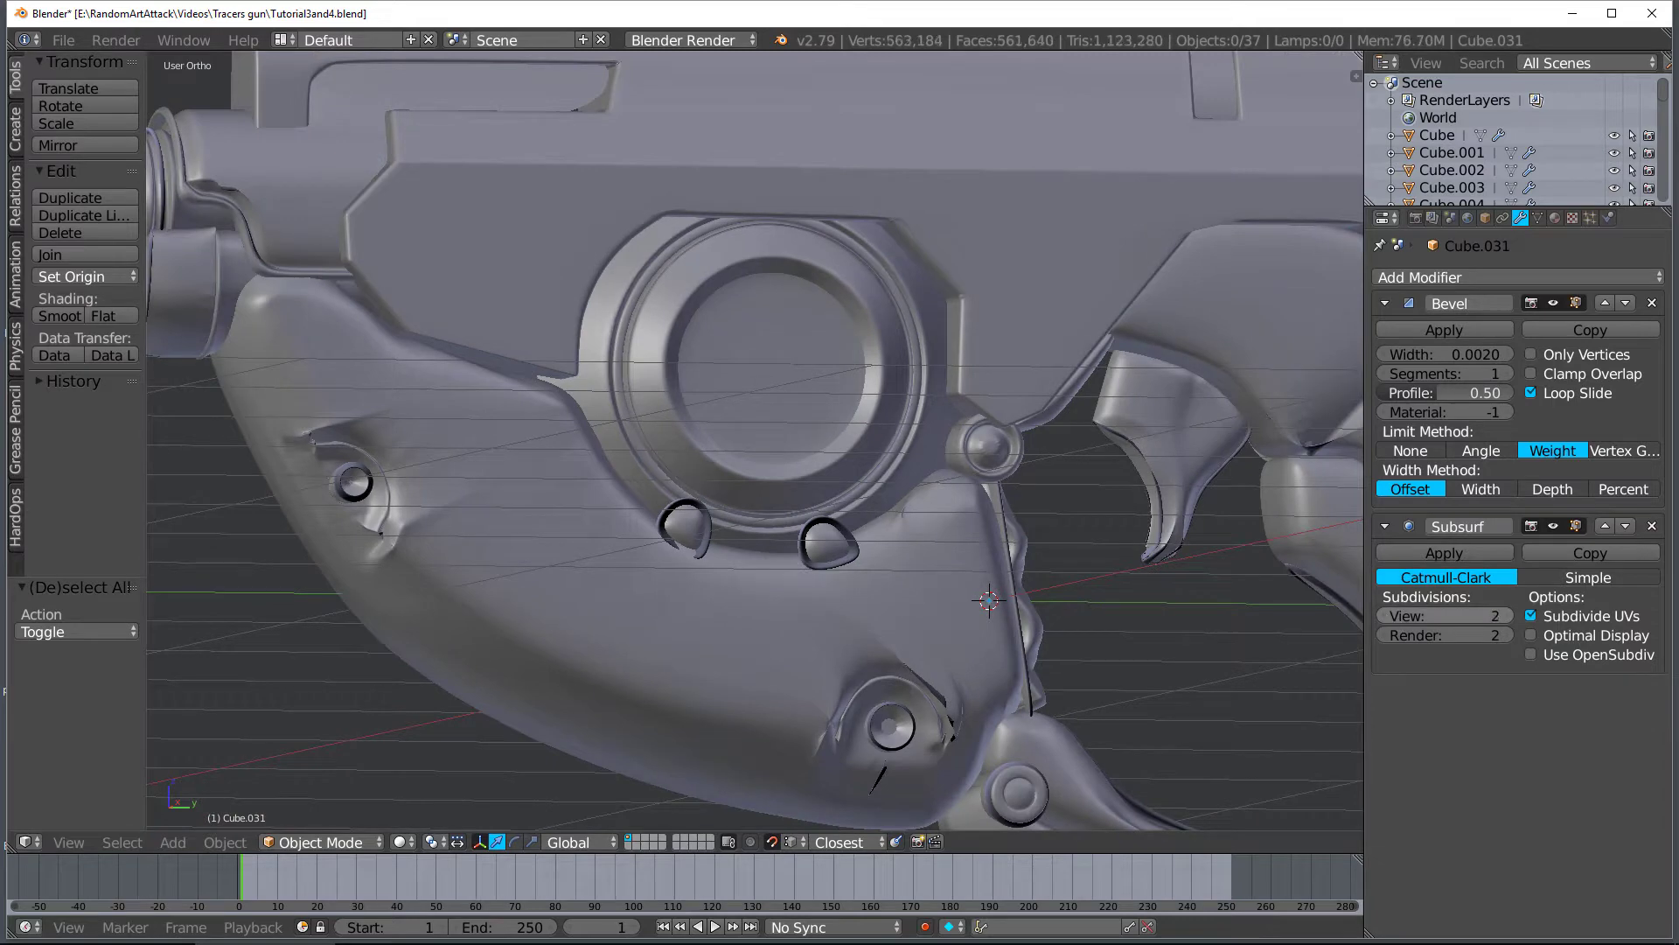
left_click_drag(1460, 615, 1426, 616)
left_click(1501, 616)
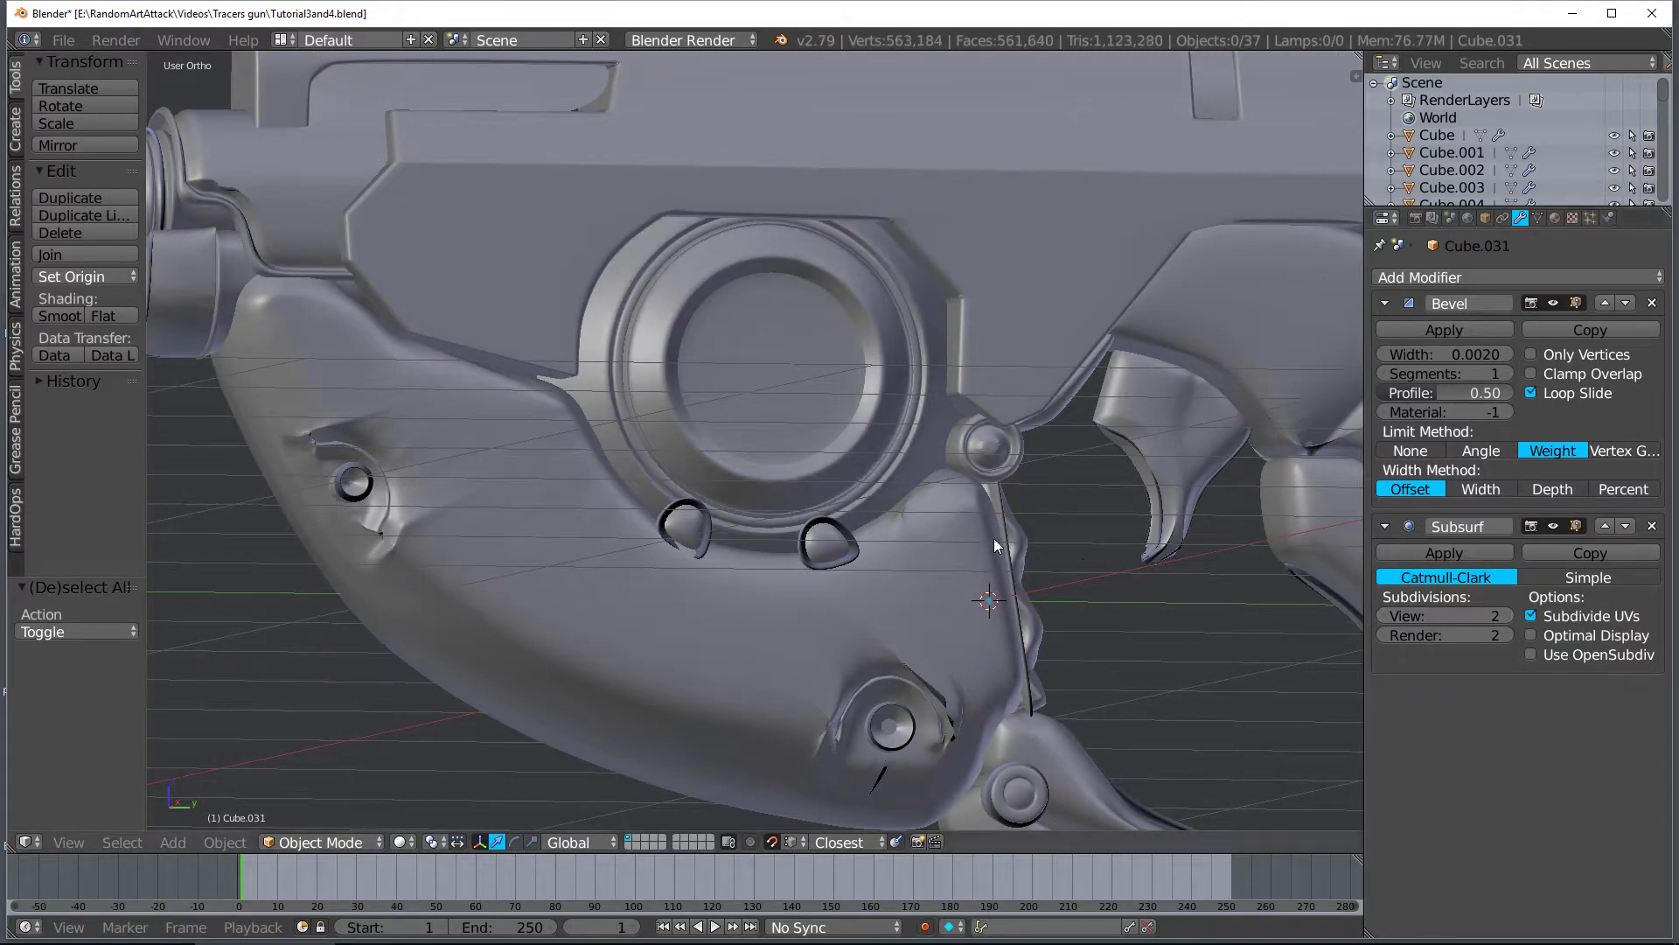
scroll(993, 538, "down", 3)
middle_click_drag(994, 537, 807, 451)
scroll(807, 450, "up", 2)
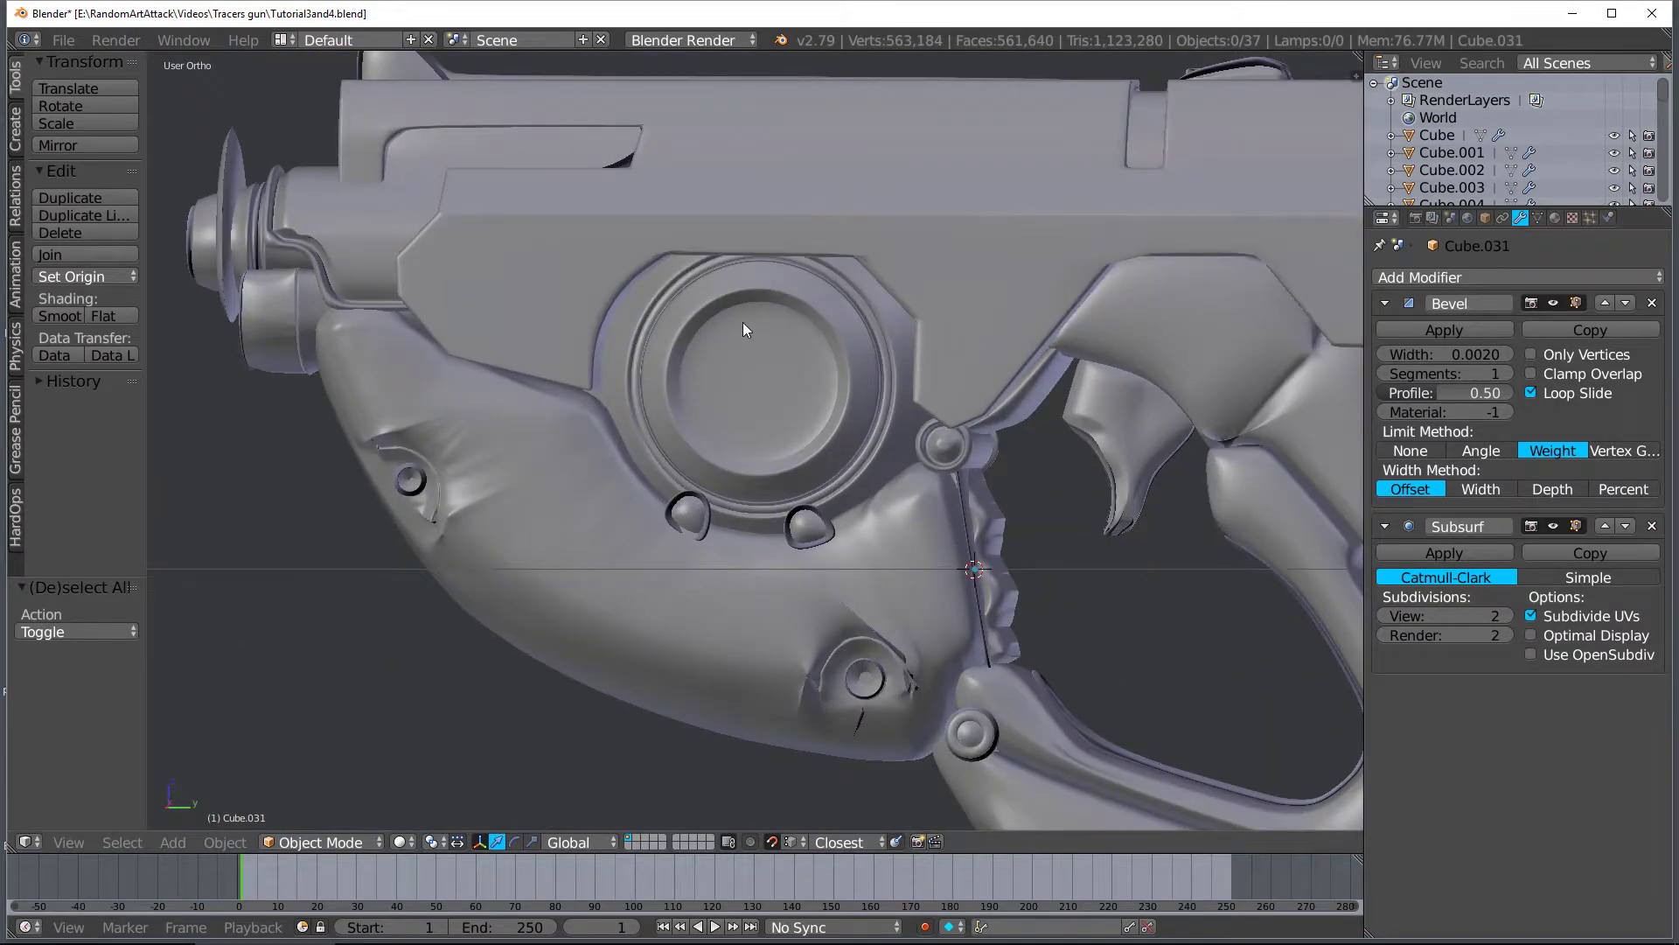
Select the centre faces of the round disc on both sides, shade them flat and check the result
scroll(742, 329, "up", 5)
key("Tab")
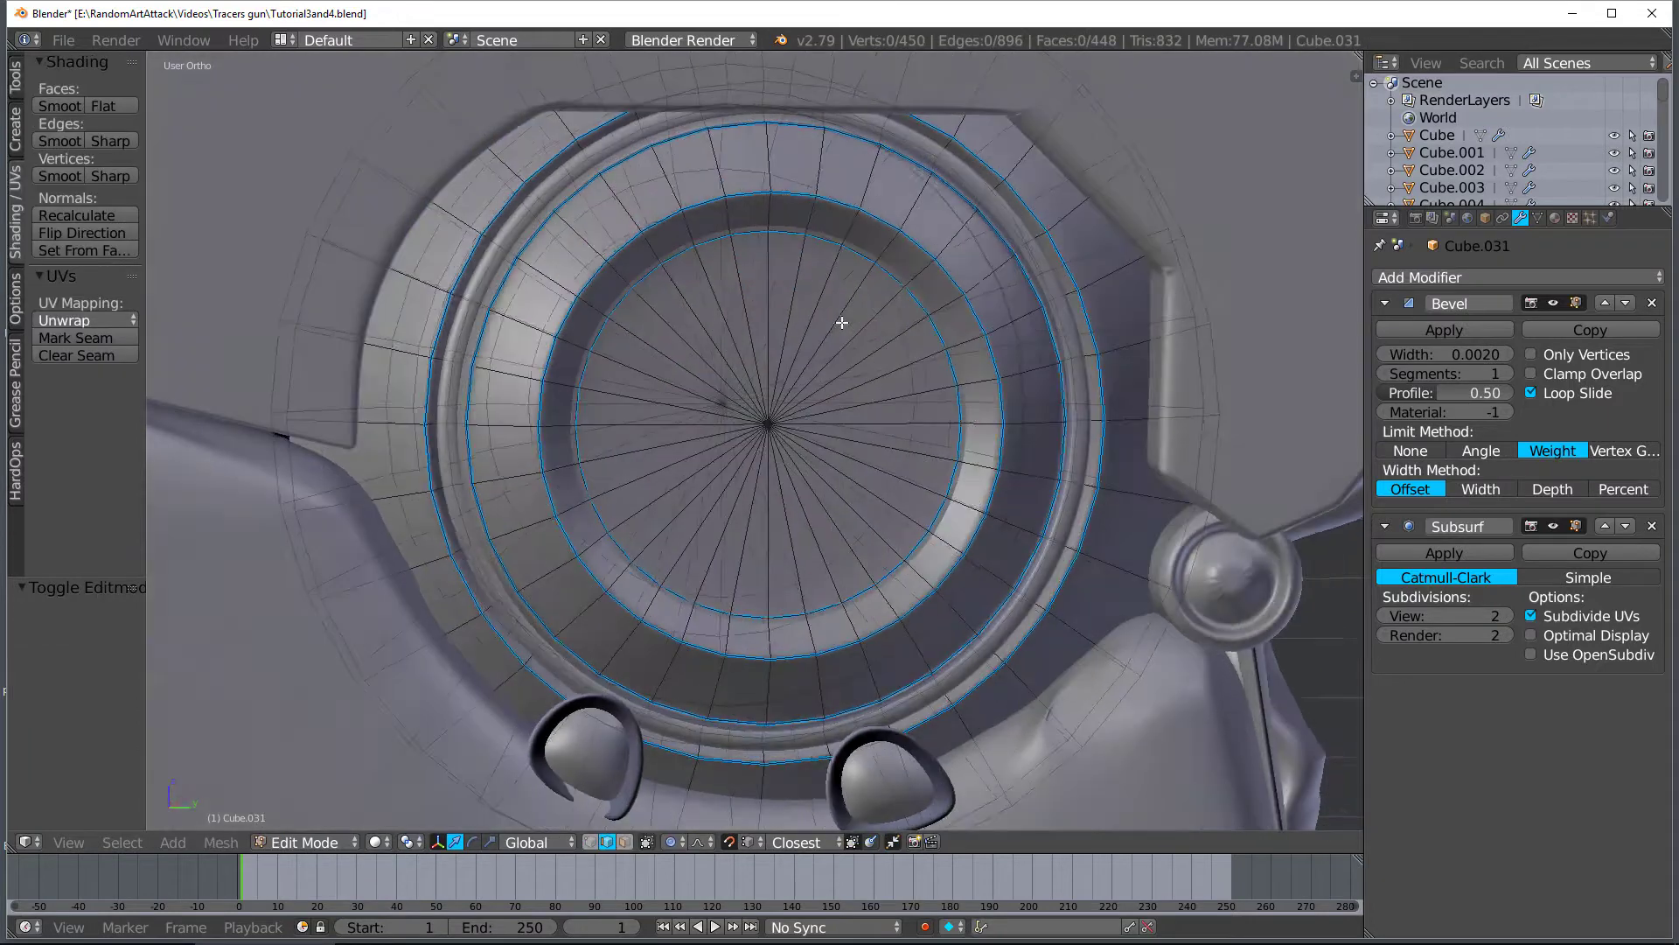
middle_click_drag(841, 322, 856, 325)
key("KP_3")
key("a")
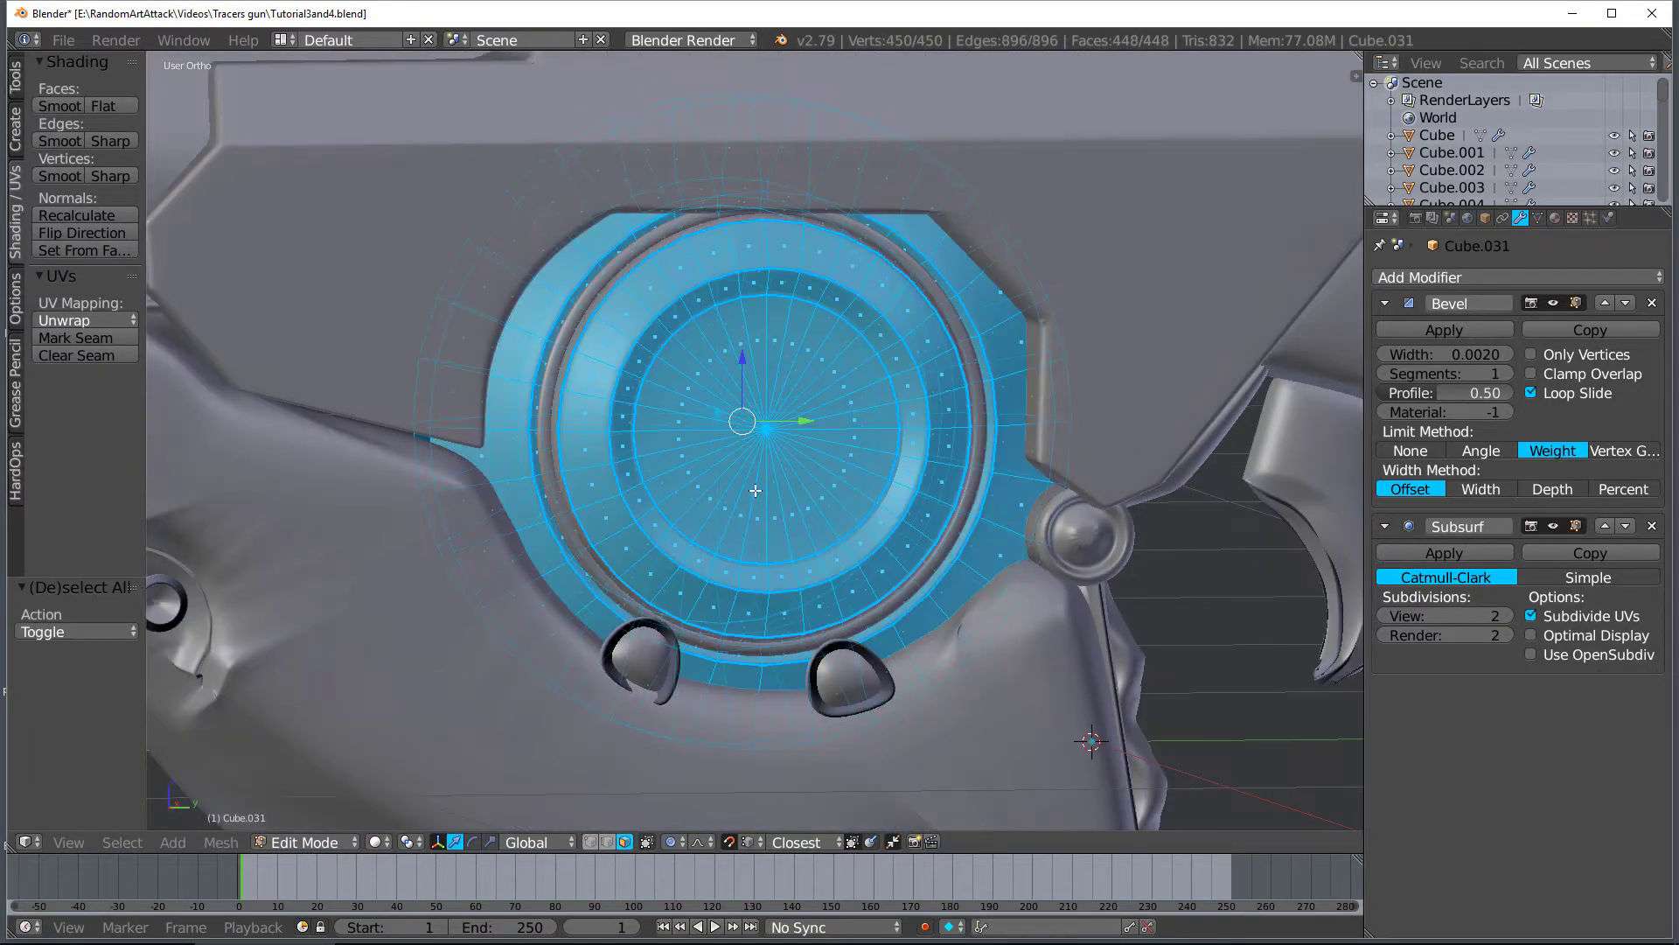
key("a")
key("c")
mouse_move(746, 473)
left_mouse_down()
mouse_move(699, 368)
mouse_move(757, 470)
left_mouse_up()
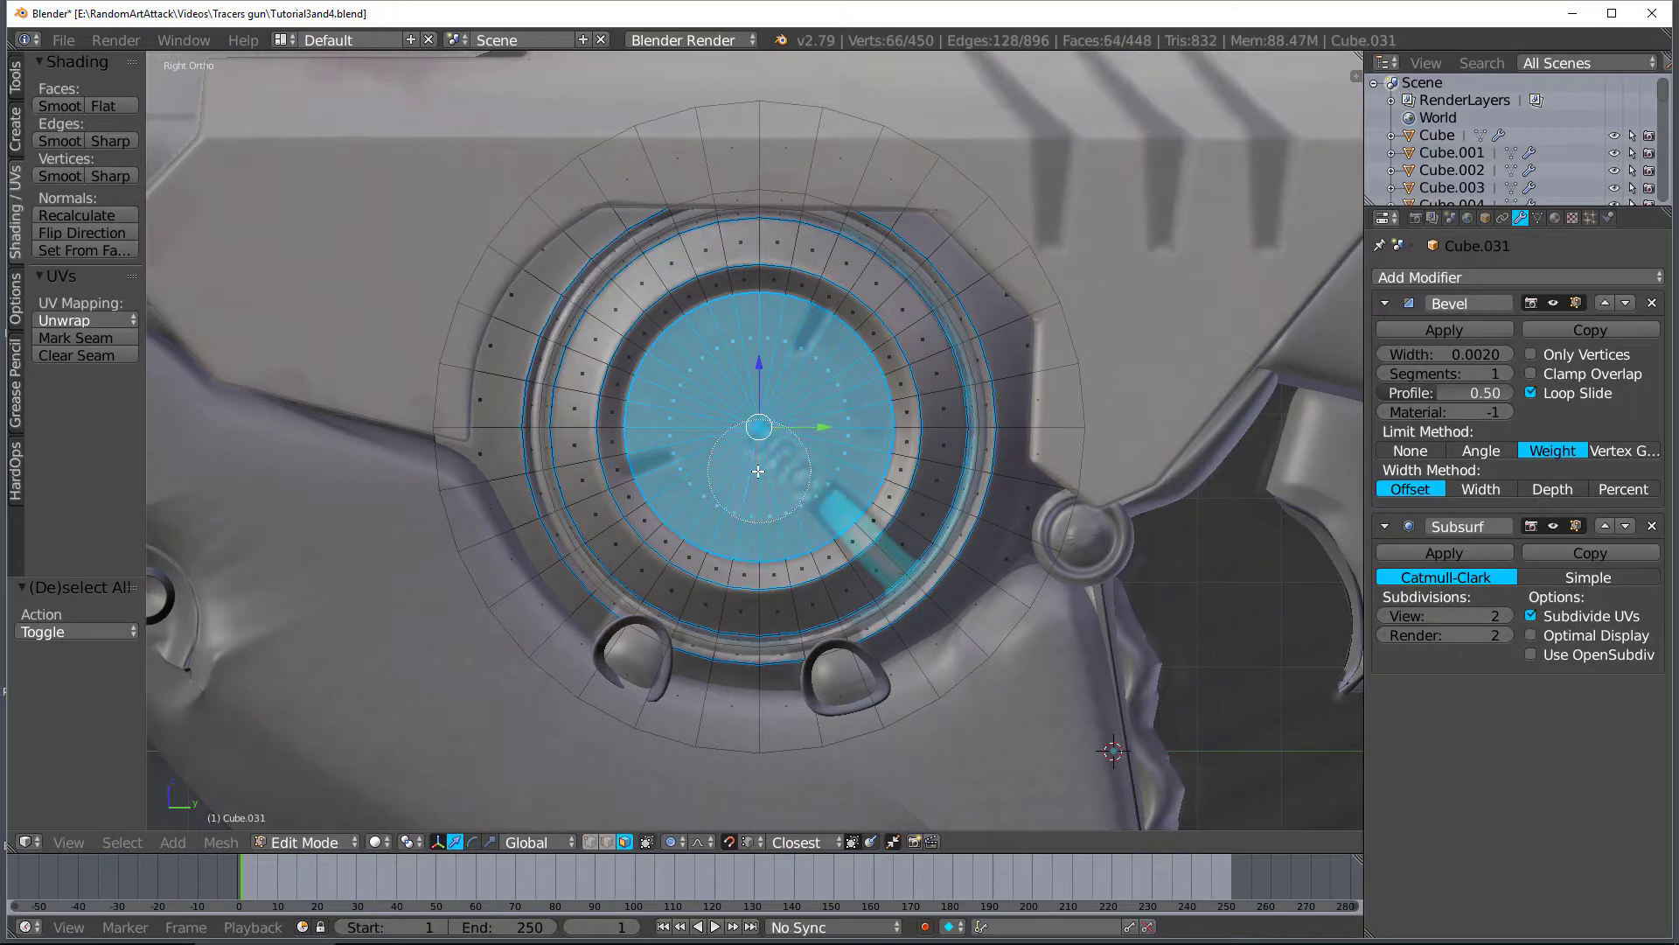
left_click(104, 106)
key("Tab")
scroll(656, 433, "down", 4)
key("z")
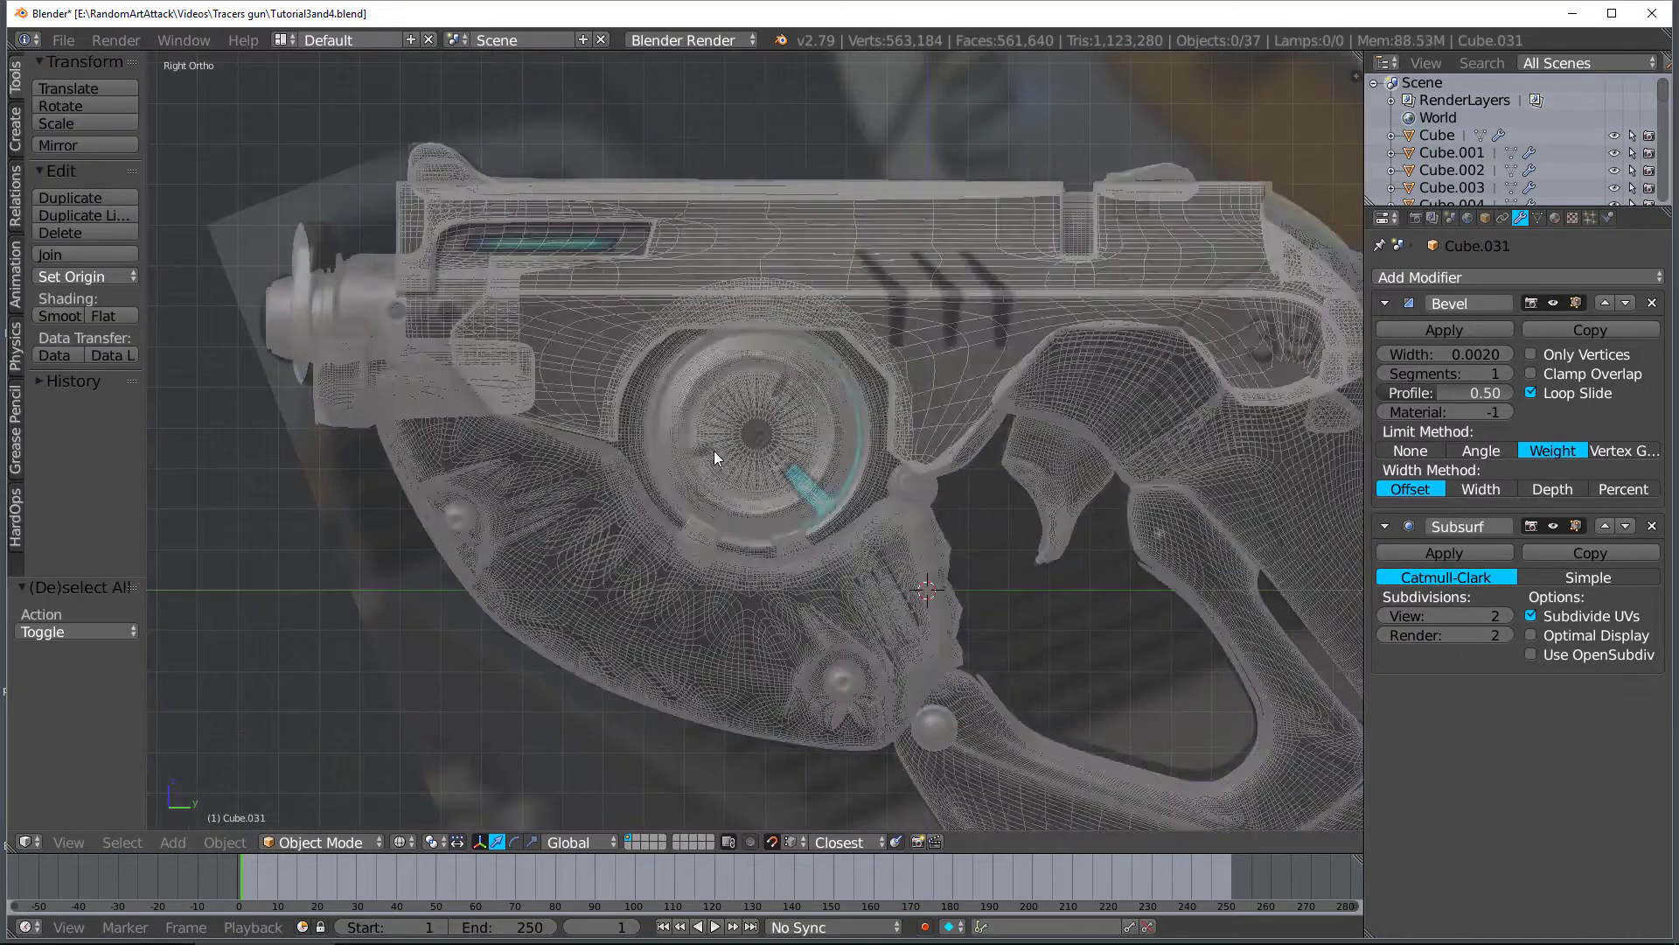
key("z")
middle_click_drag(714, 449, 657, 458)
Try to add a supporting edge loop around the disc's recessed centre with an edge slide of 0.8
key("Tab")
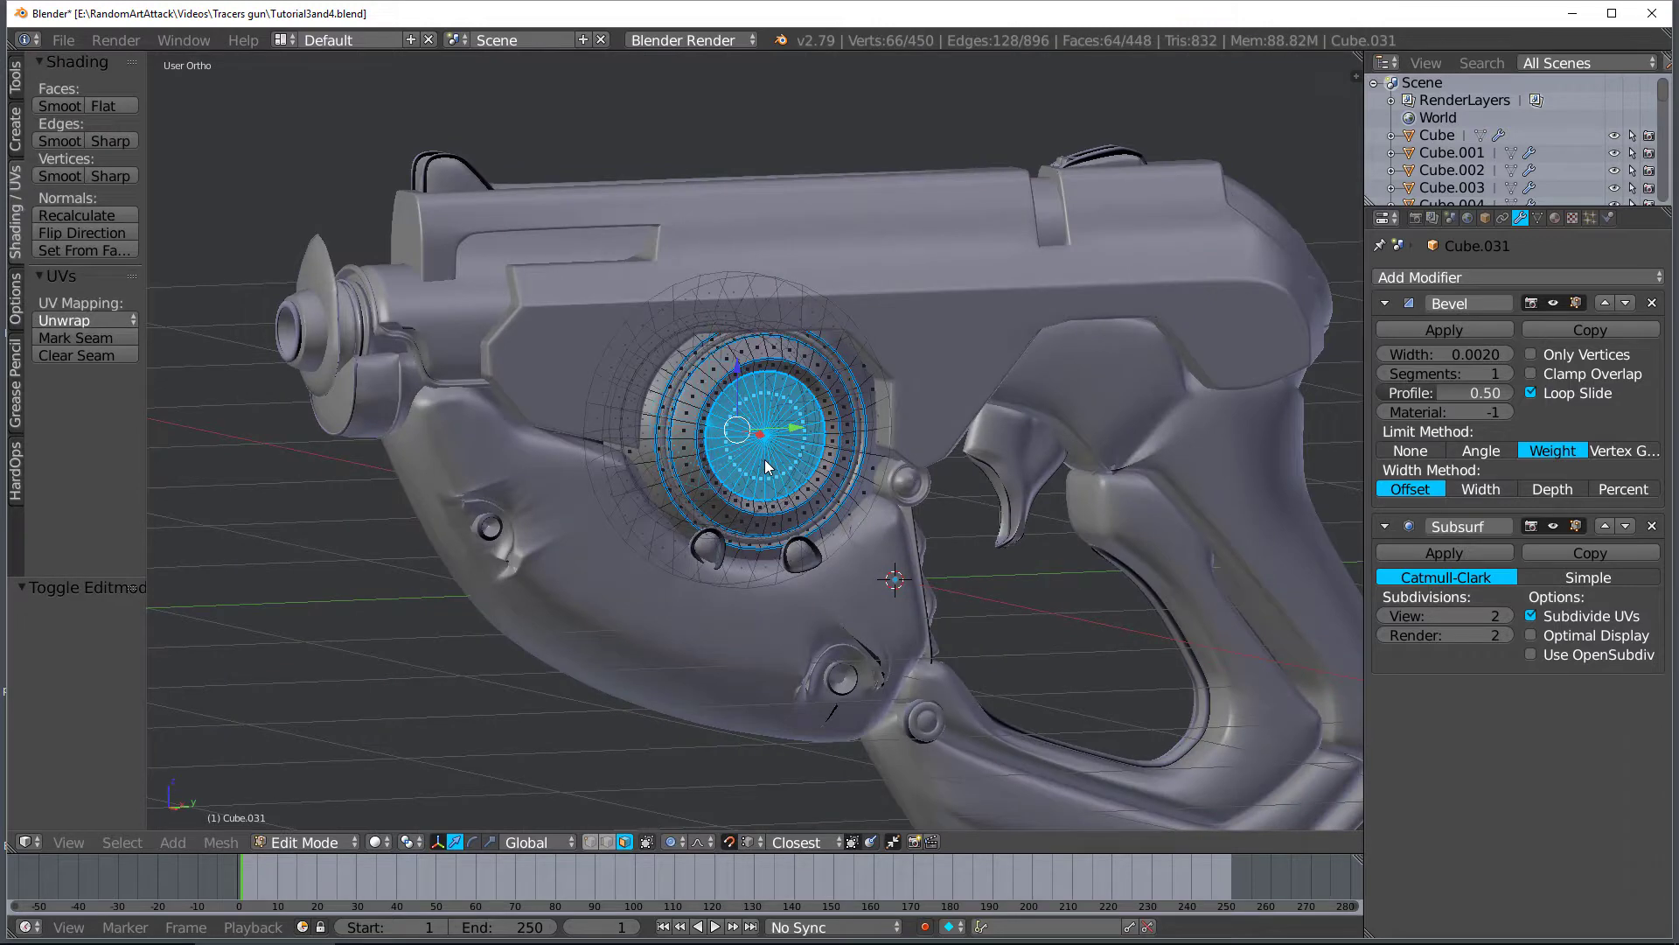
scroll(766, 466, "up", 5)
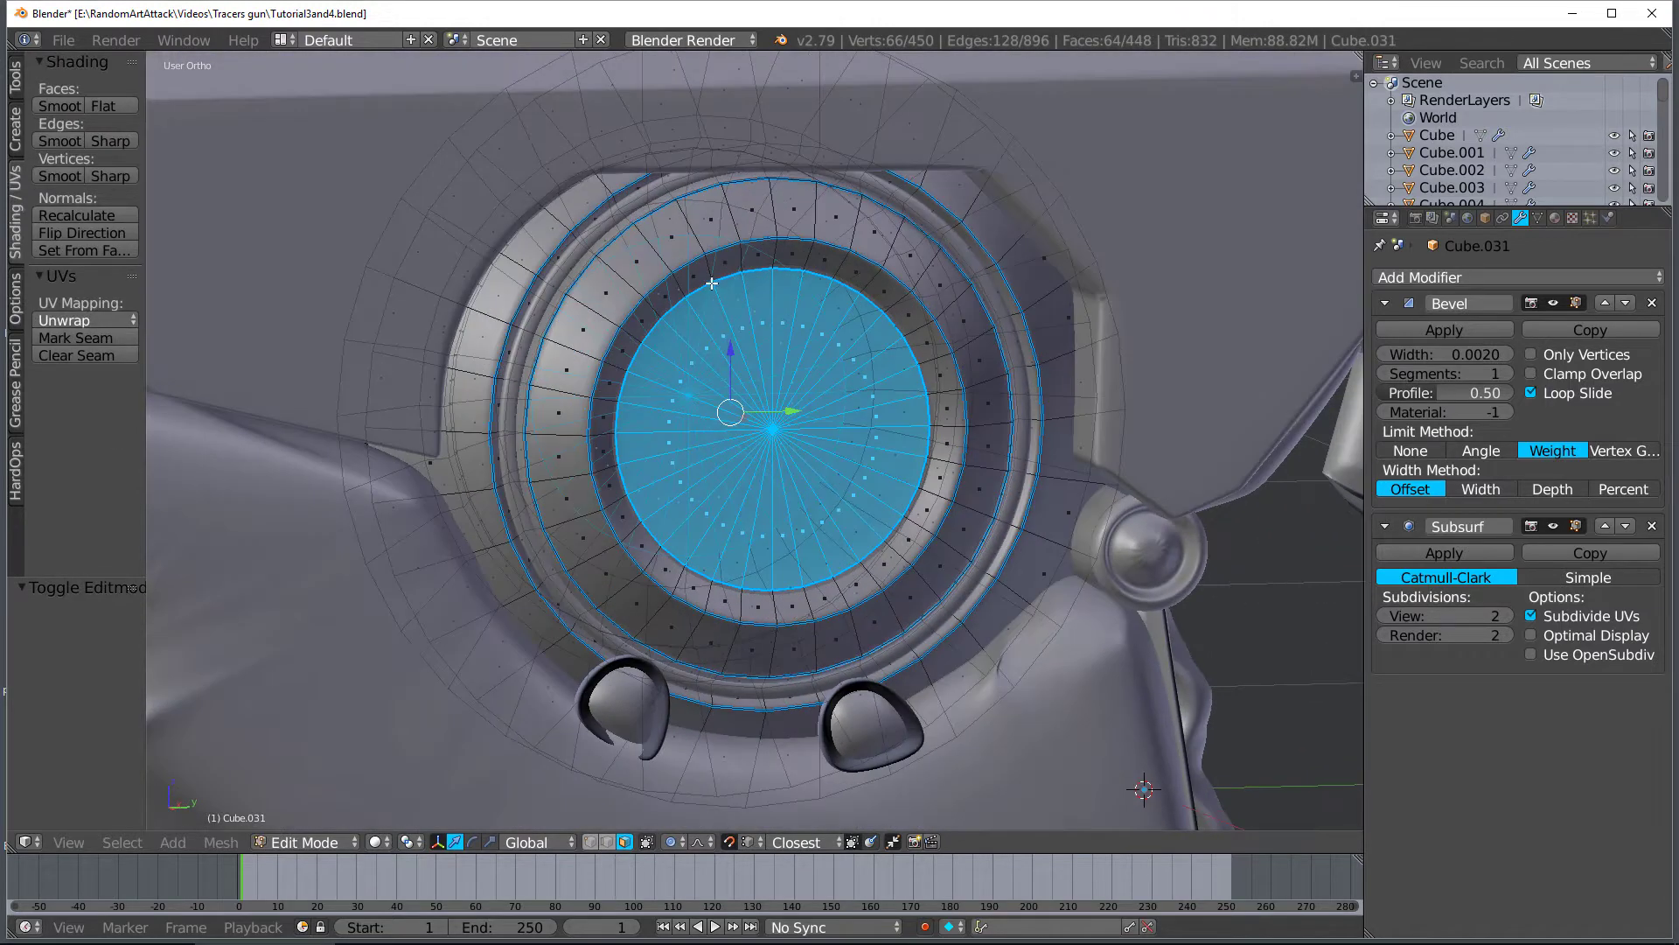
key("ctrl+r")
left_click(700, 270)
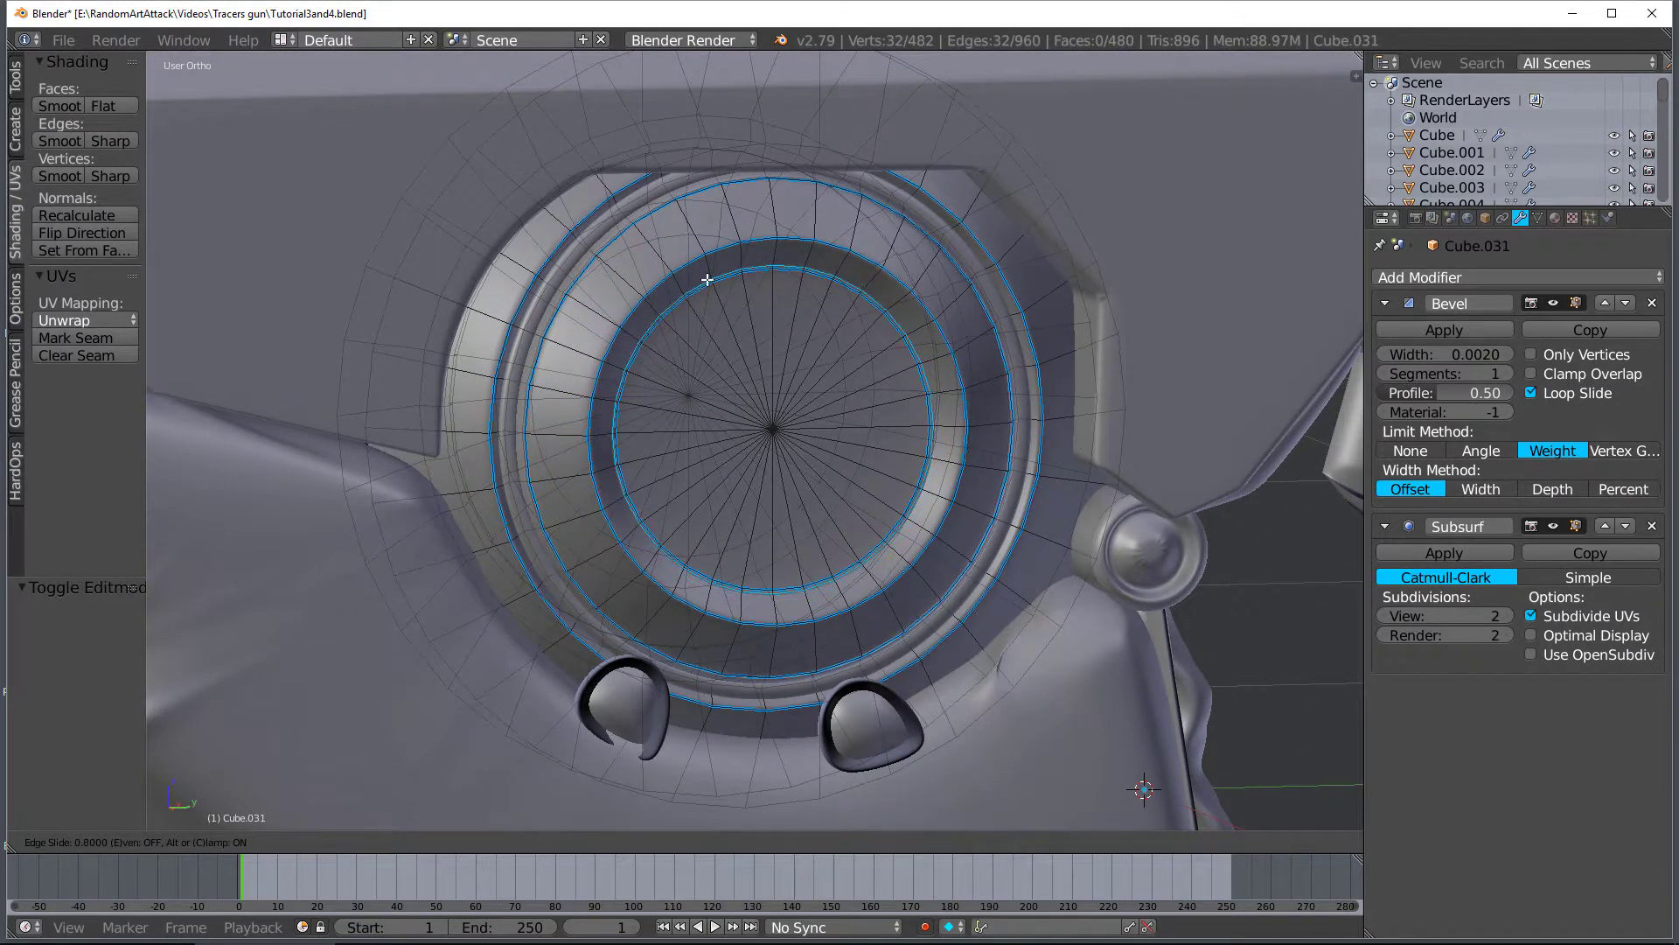
left_click(707, 279)
key("Tab")
middle_click_drag(697, 301, 683, 295)
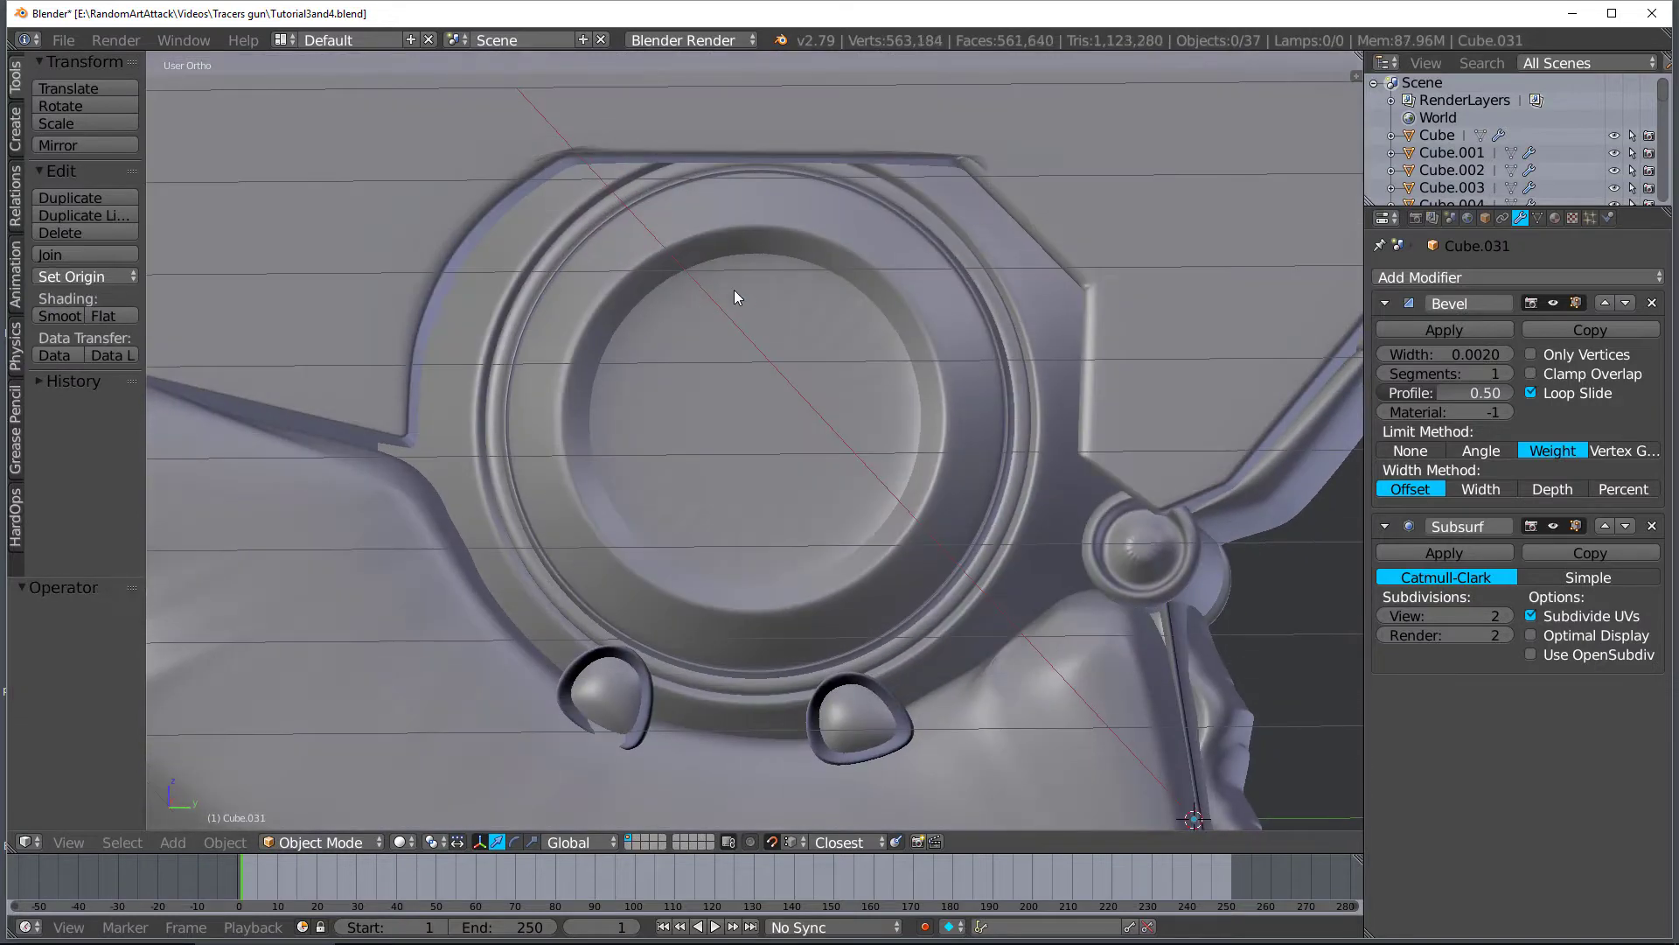
scroll(735, 298, "down", 8)
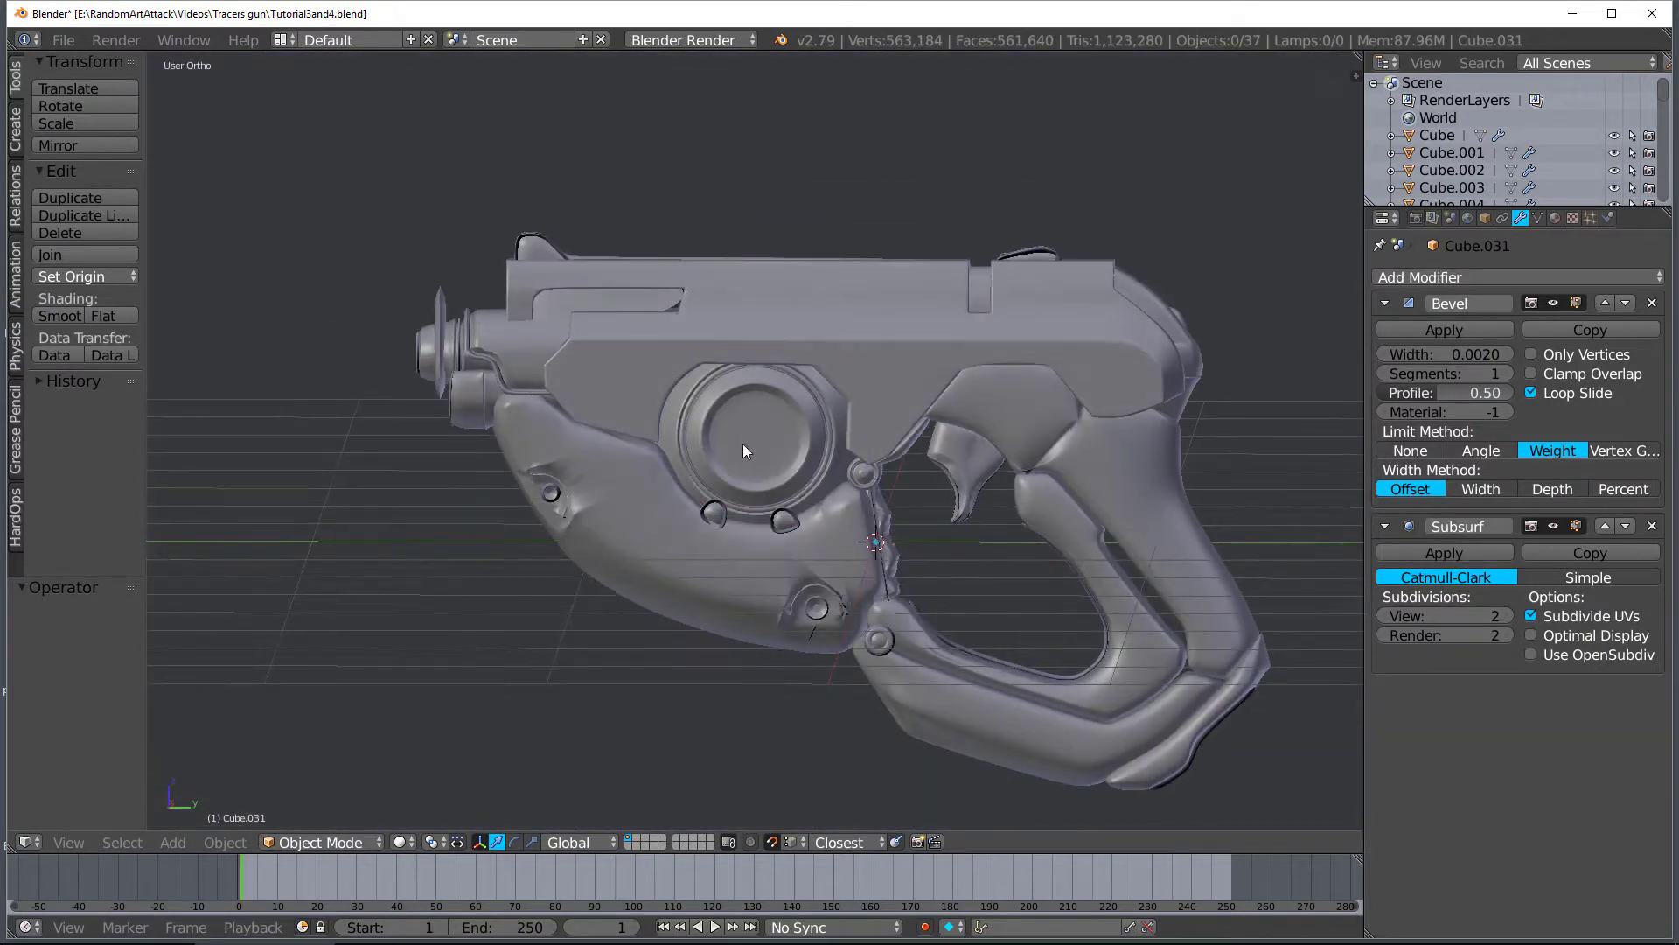
Recheck the round disc's centre up close and select all of the gun's objects in Object Mode
middle_click_drag(747, 444, 796, 442)
scroll(769, 439, "up", 8)
key("Tab")
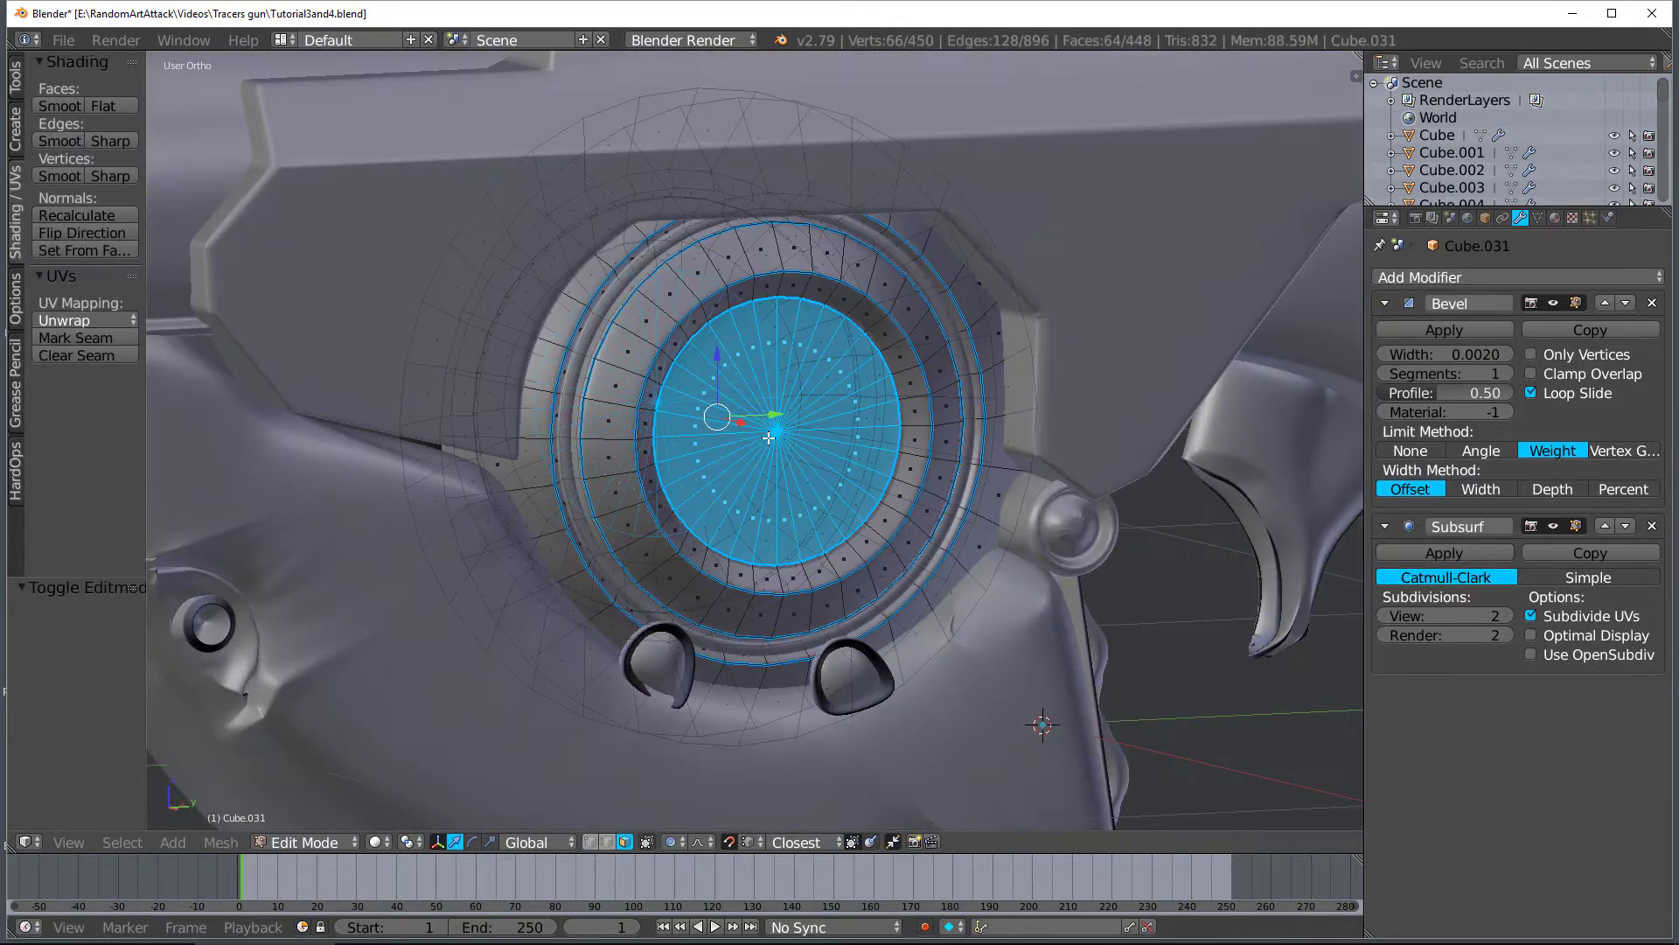
key("Tab")
middle_click_drag(764, 437, 731, 425)
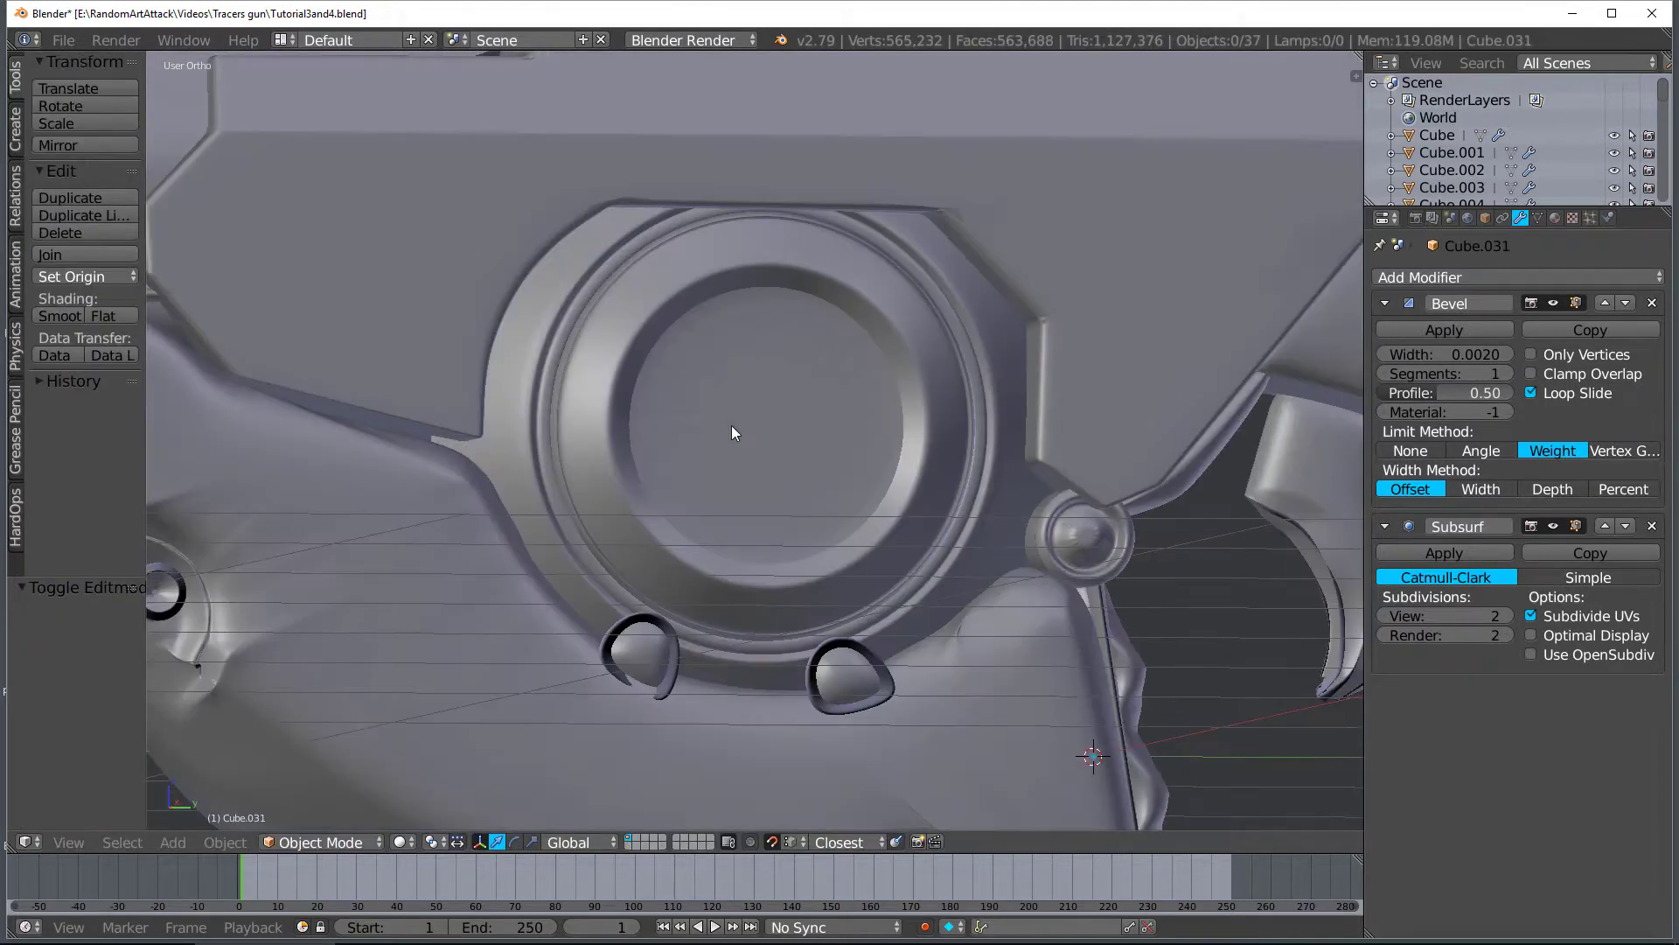
key("a")
key("a")
key("a")
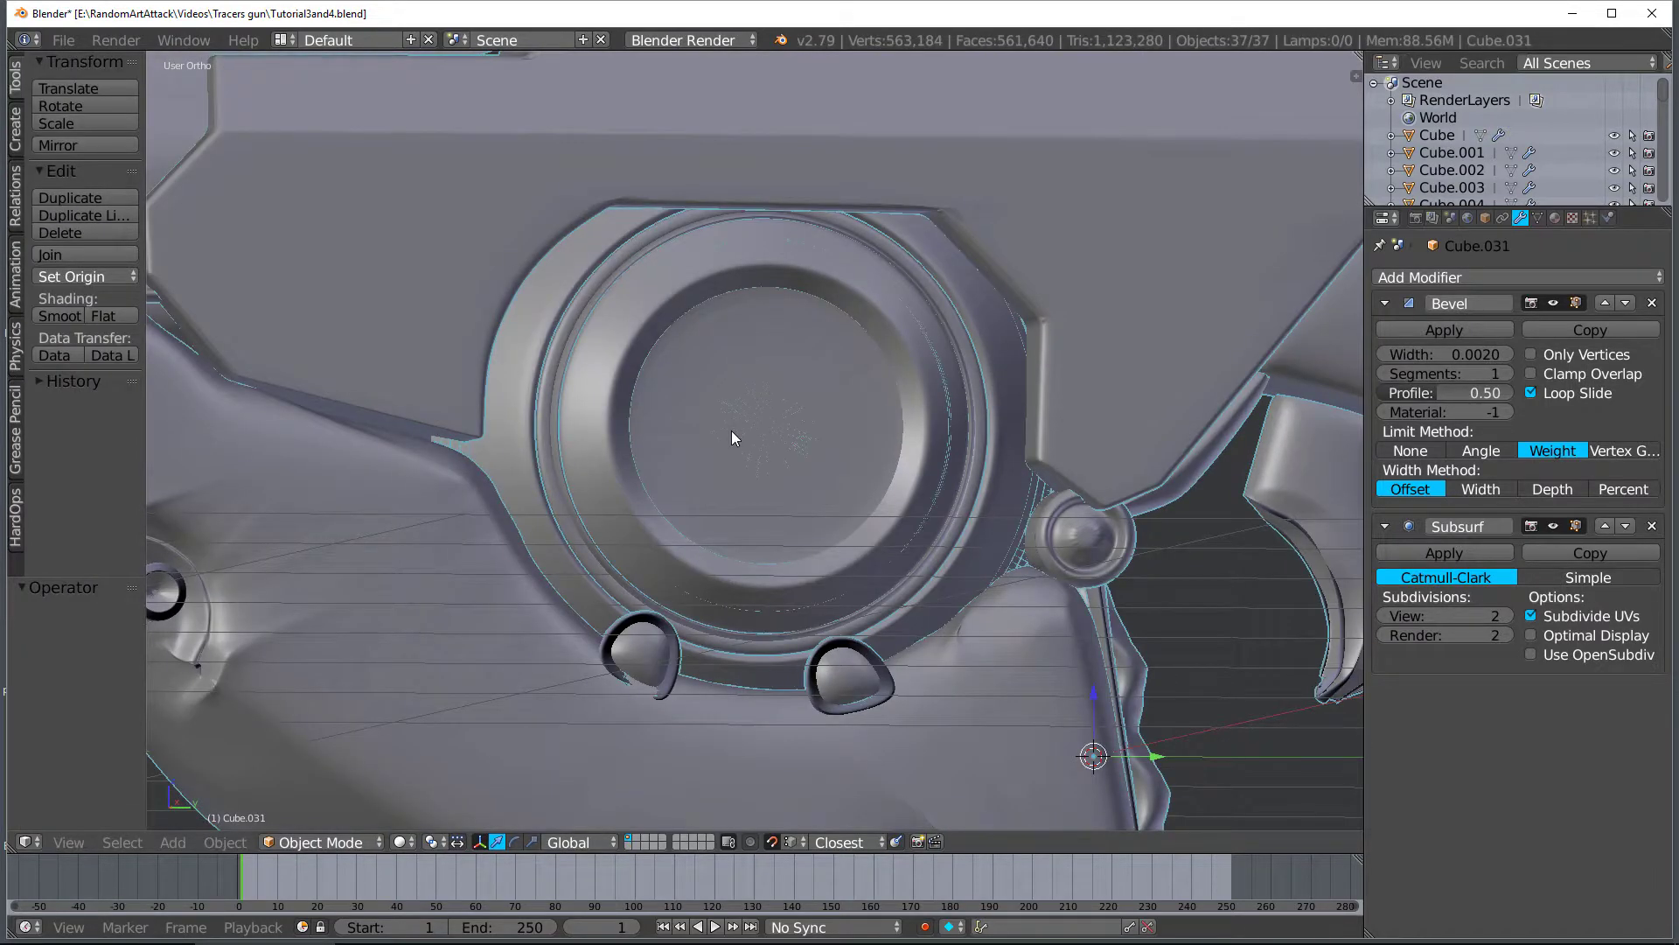
Set the round disc's Bevel width to 0.004 and check the result against the whole gun
scroll(731, 430, "down", 4)
scroll(753, 437, "down", 1)
middle_click_drag(753, 437, 803, 464)
scroll(645, 384, "up", 5)
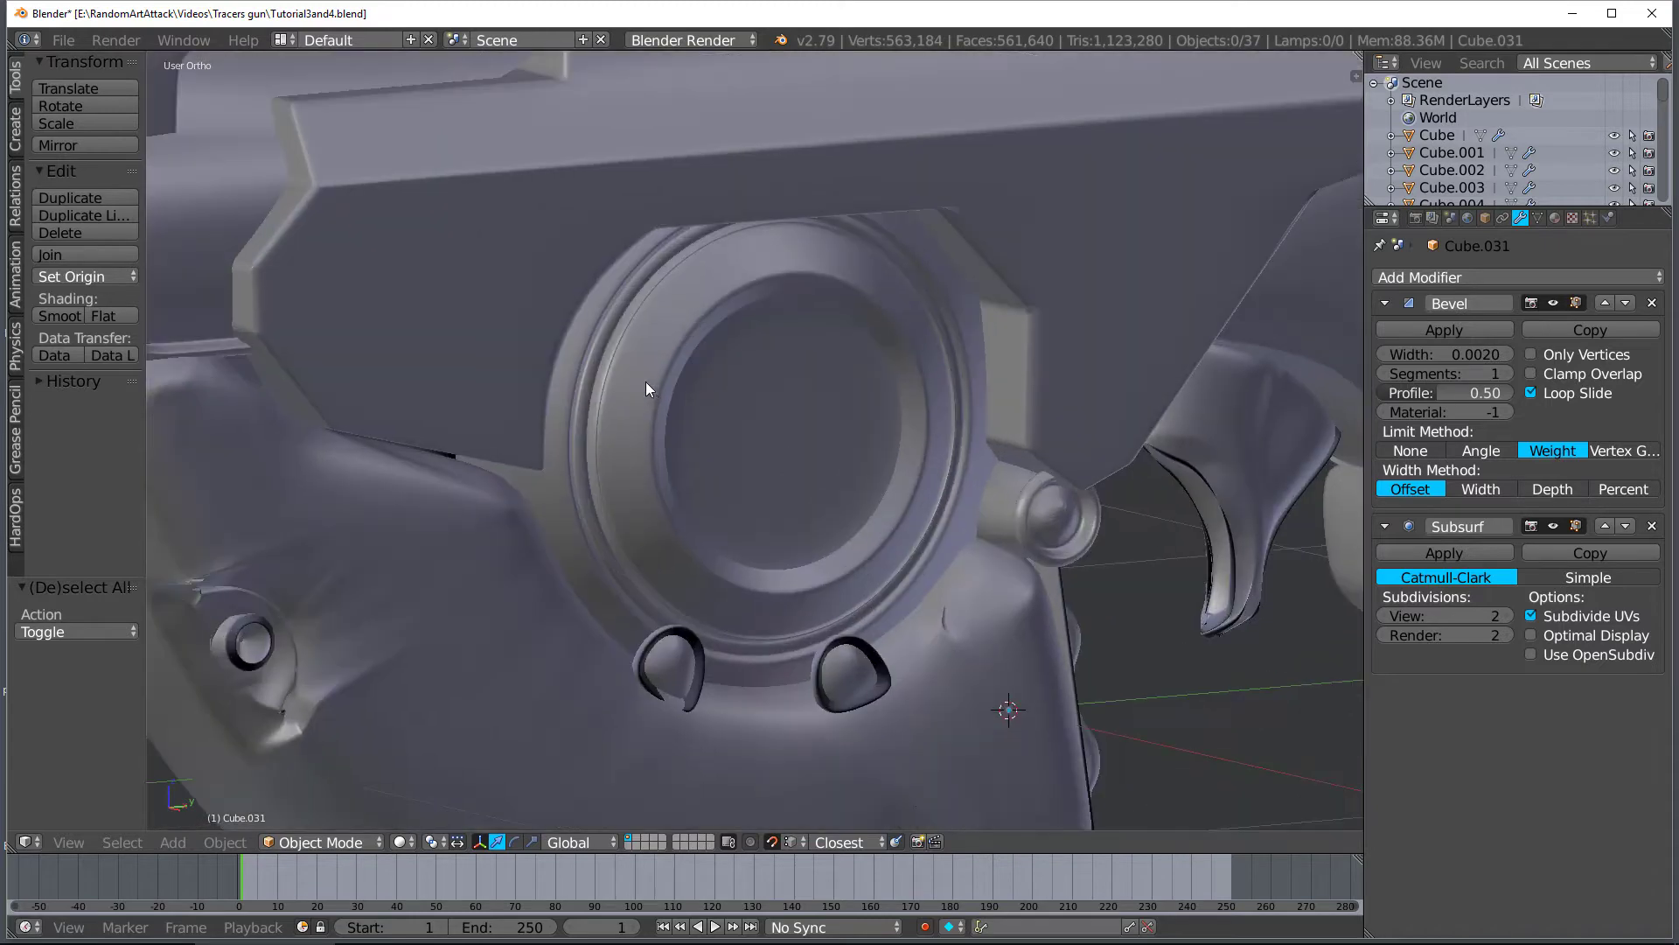
mouse_move(1462, 354)
left_mouse_down()
mouse_move(1491, 354)
mouse_move(1469, 354)
left_mouse_up()
key("Tab")
mouse_move(575, 334)
middle_mouse_down()
mouse_move(604, 331)
mouse_move(552, 324)
middle_mouse_up()
key("a")
scroll(718, 372, "down", 5)
key("Tab")
scroll(717, 372, "down", 2)
middle_click_drag(717, 372, 657, 522)
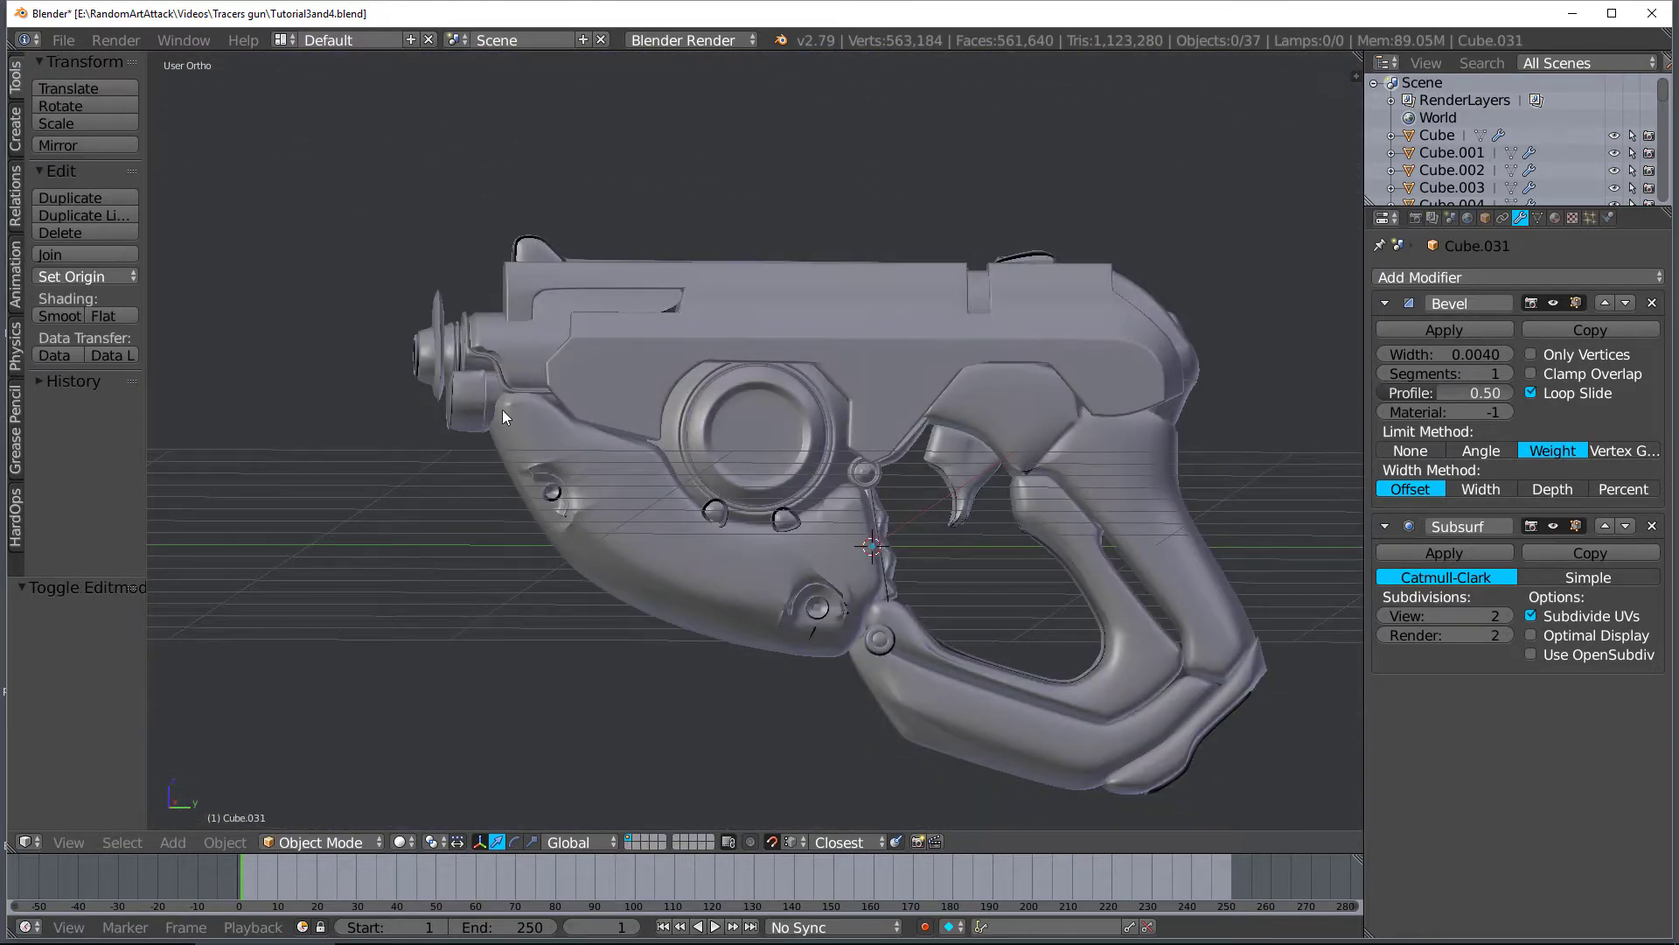
Select the round muzzle piece at the front of the barrel and adjust its Bevel width
right_click(429, 351)
key("Tab")
scroll(580, 427, "up", 5)
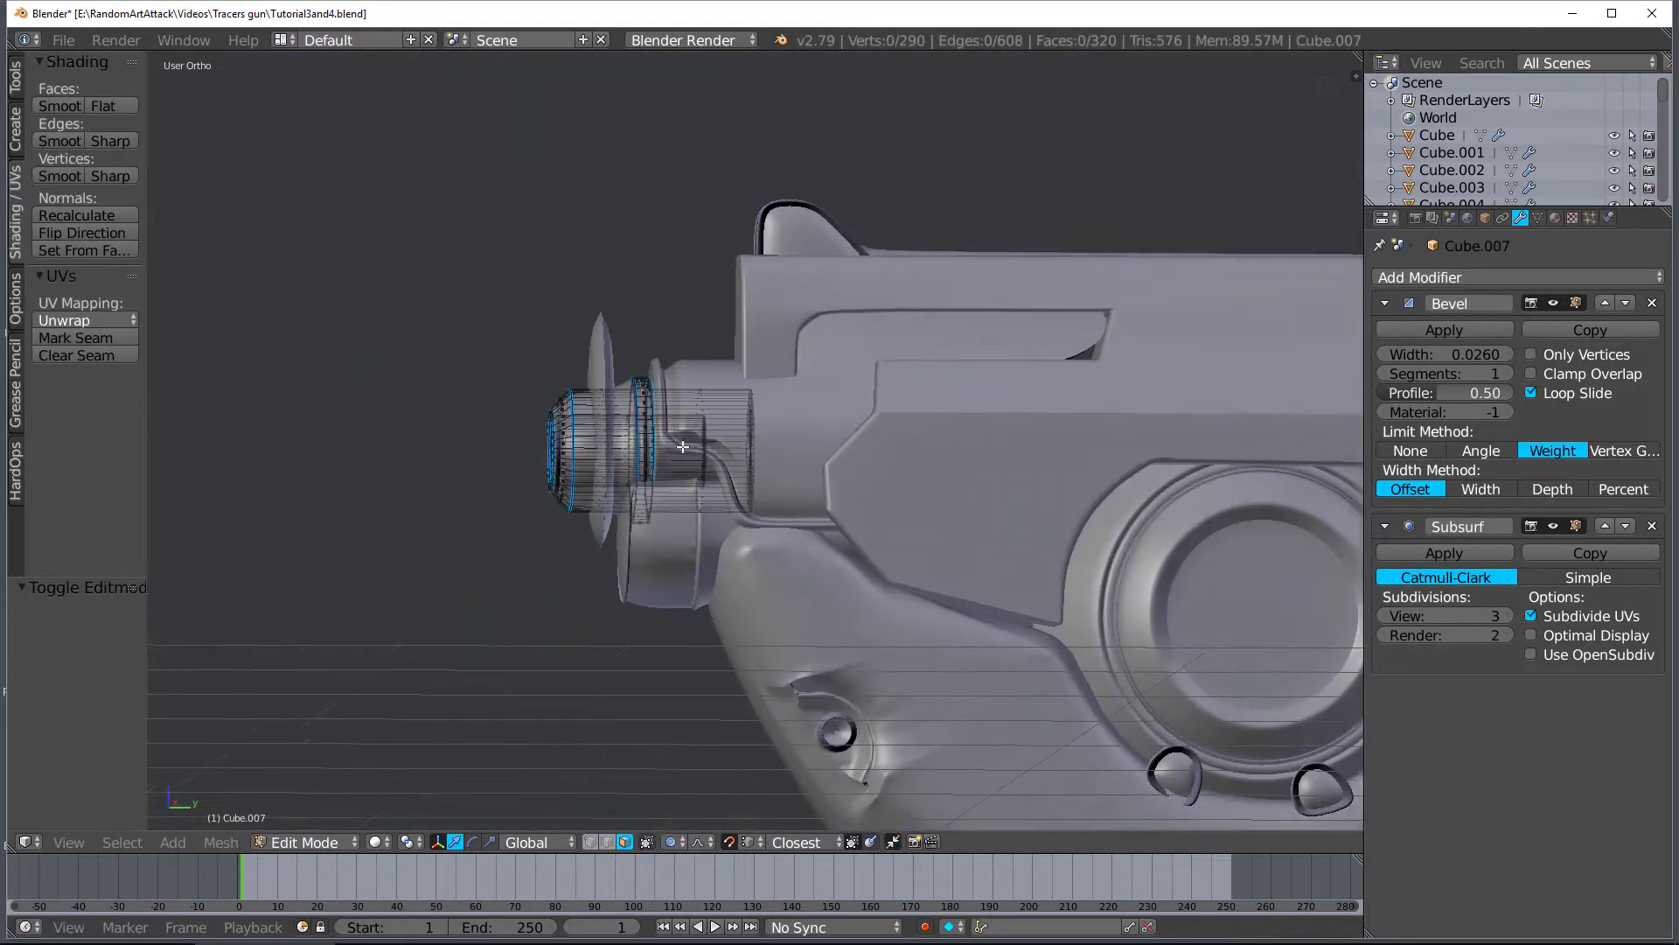
key("Tab")
left_click_drag(1469, 354, 1426, 354)
Set the Bevel width of the flat front plate around the muzzle to 0.002
middle_click_drag(838, 360, 905, 365)
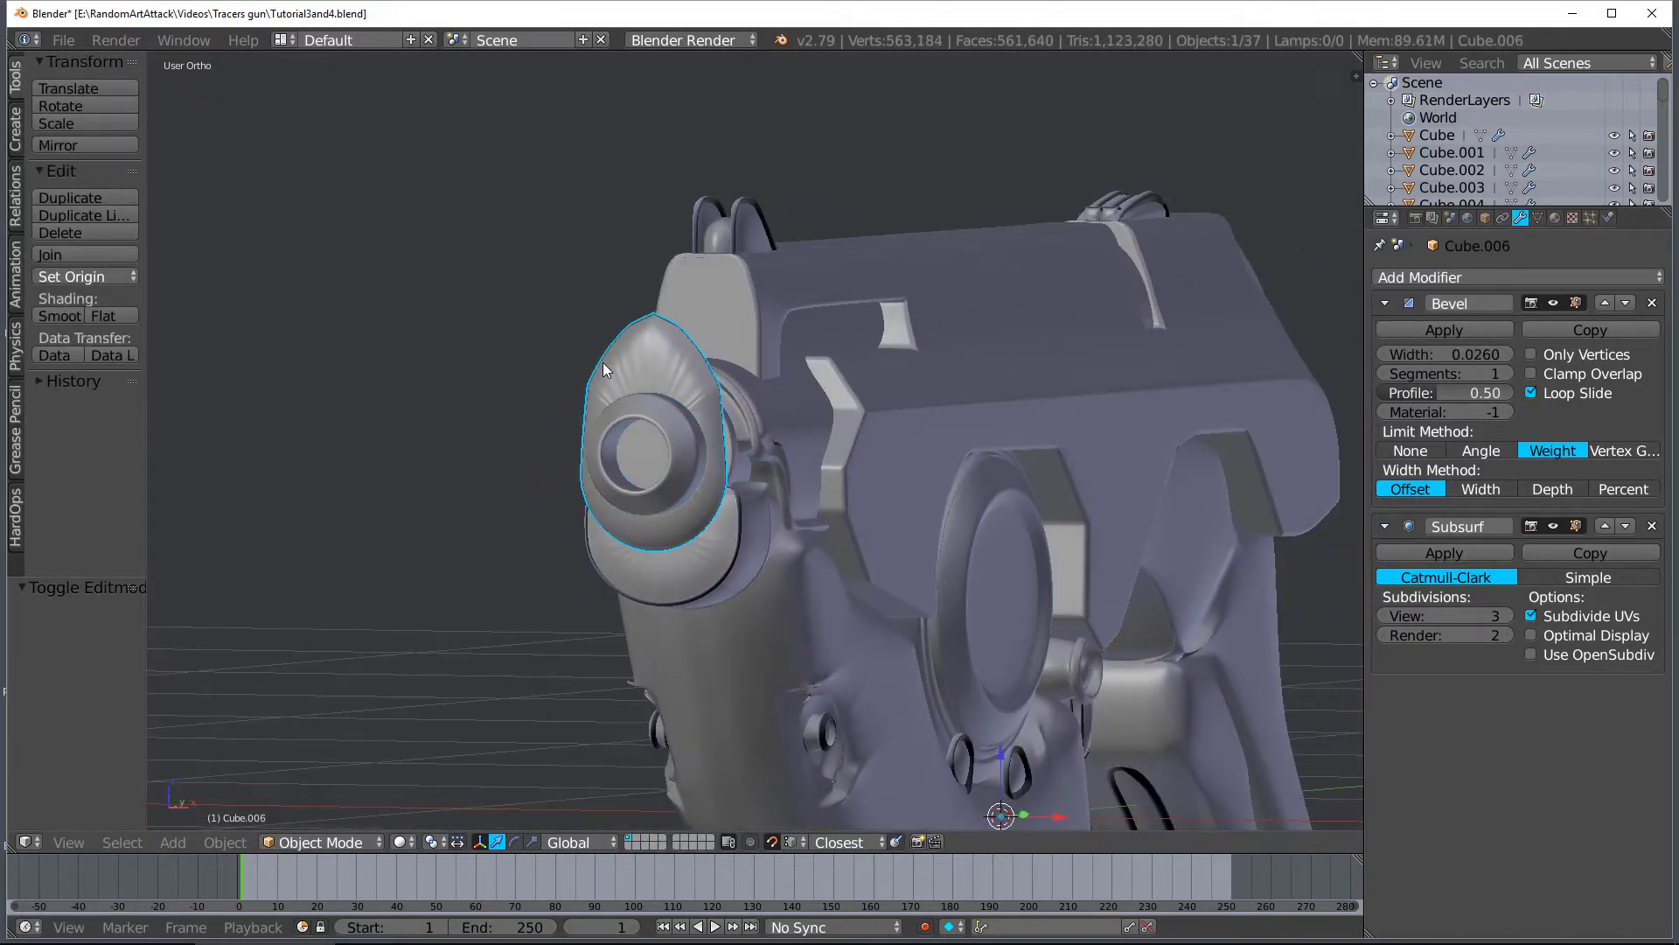
mouse_move(1469, 354)
left_mouse_down()
mouse_move(1426, 354)
mouse_move(1441, 355)
left_mouse_up()
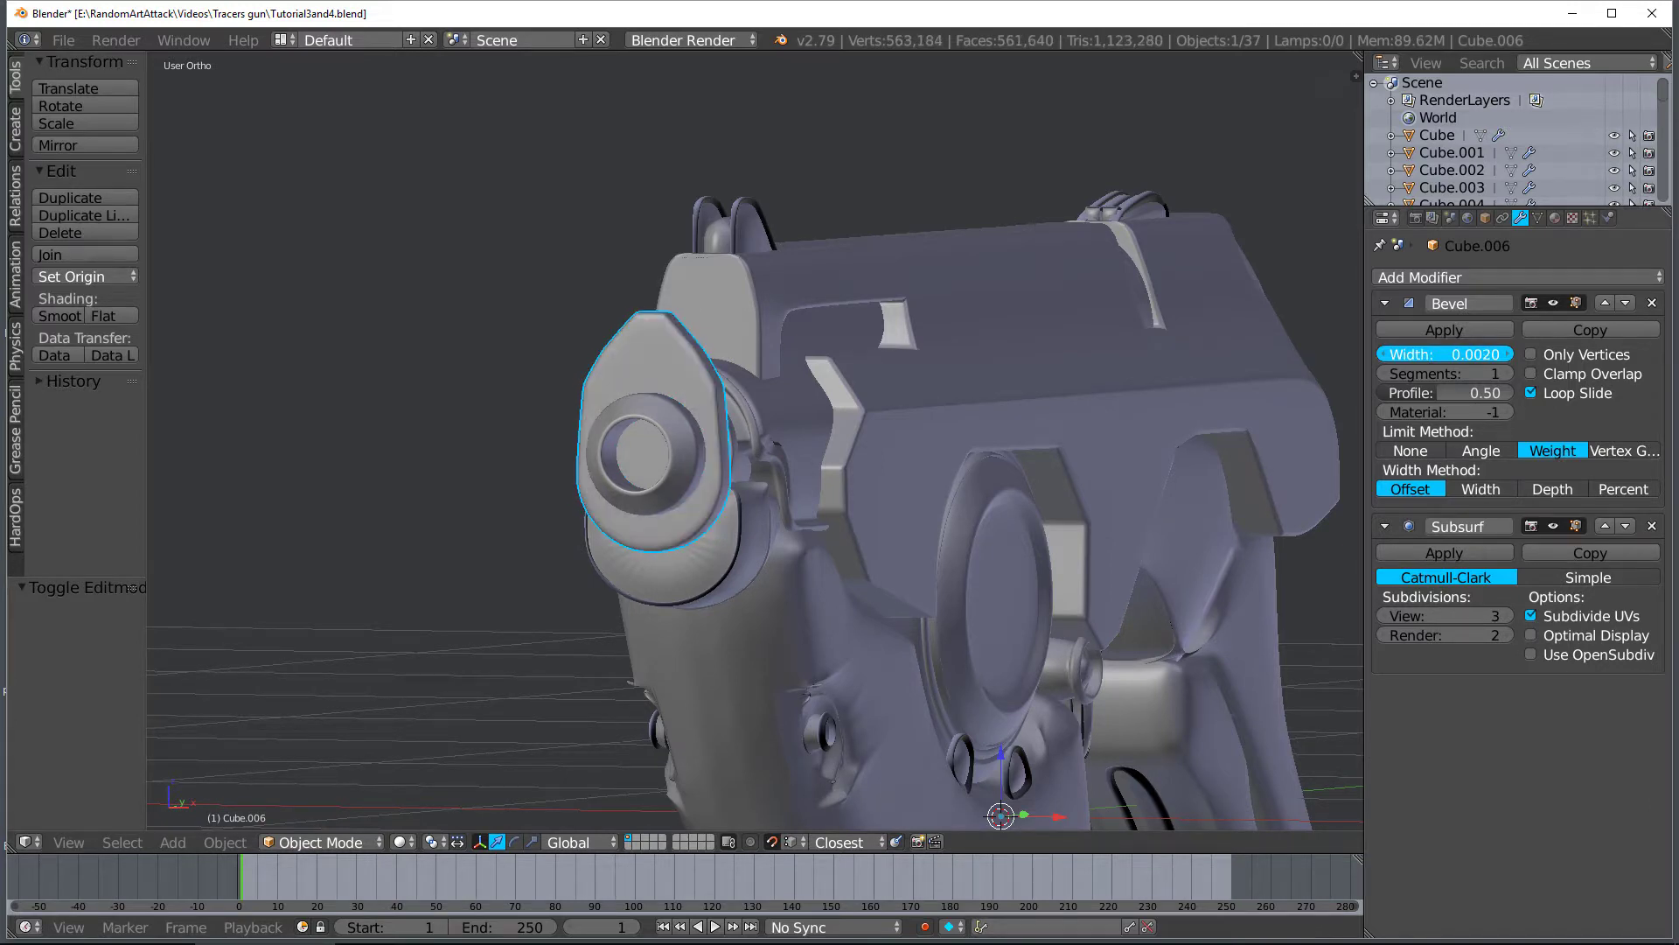
Set the Bevel width of the barrel housing behind the front plate to 0.002 and inspect its edges up close
middle_click_drag(928, 393, 763, 401)
right_click(707, 404)
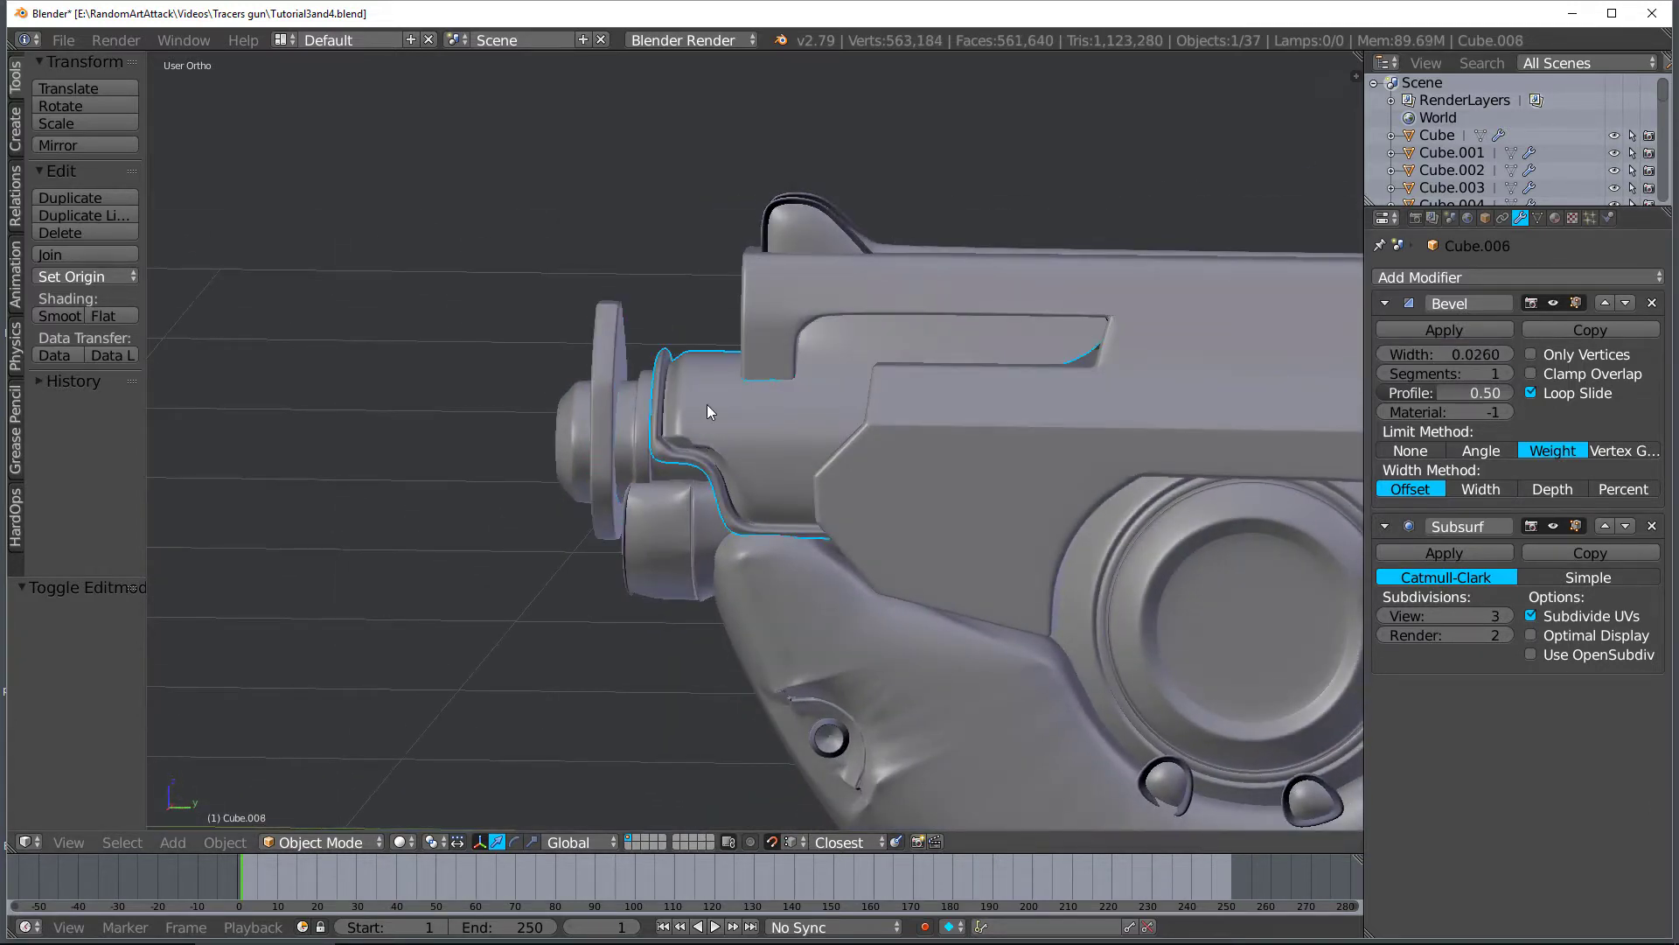
mouse_move(1470, 354)
left_mouse_down()
mouse_move(1491, 354)
mouse_move(1476, 354)
left_mouse_up()
middle_click_drag(1072, 366, 990, 376)
key("a")
scroll(733, 464, "up", 4)
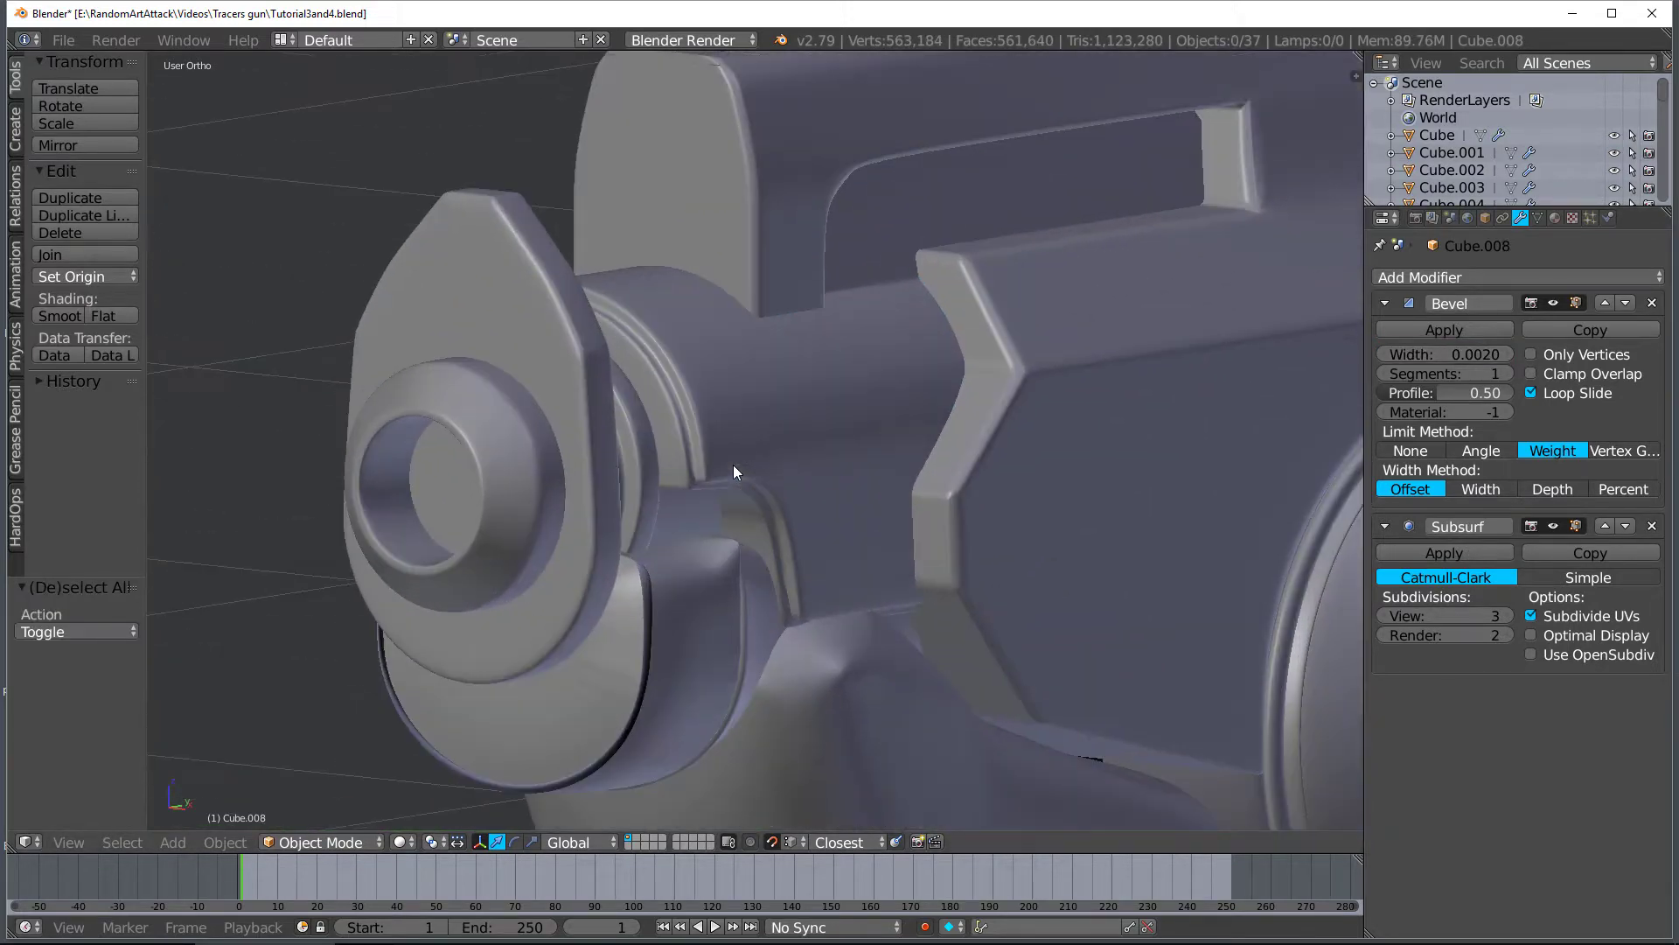
scroll(735, 466, "up", 4)
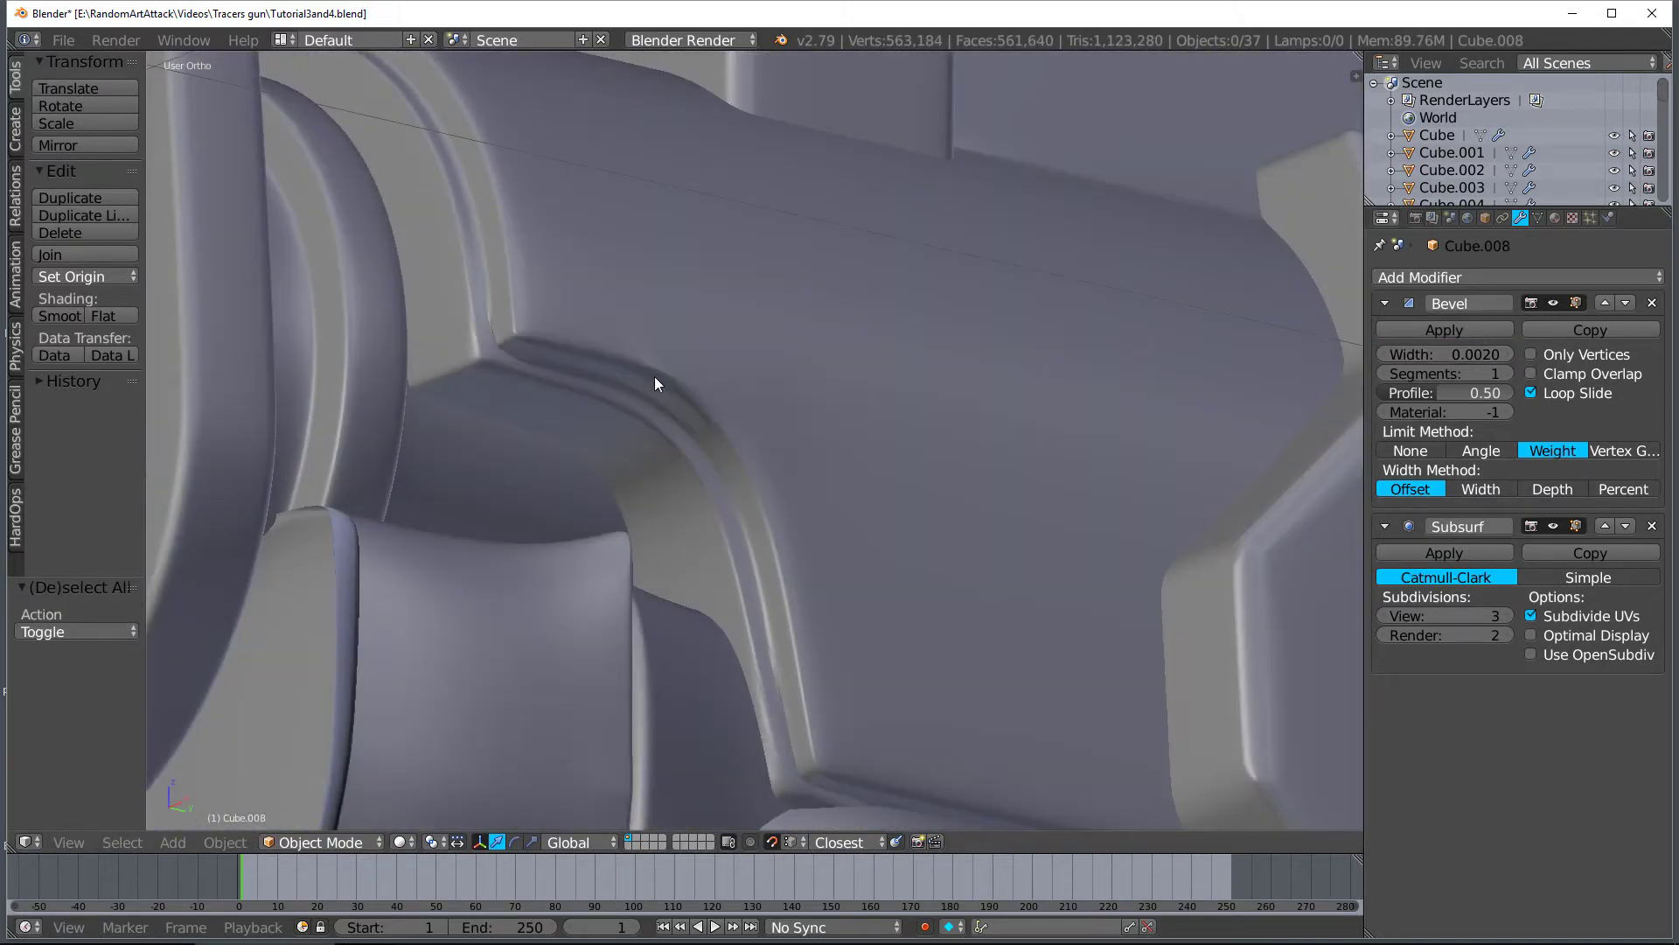
scroll(759, 500, "down", 10)
middle_click_drag(688, 528, 745, 477)
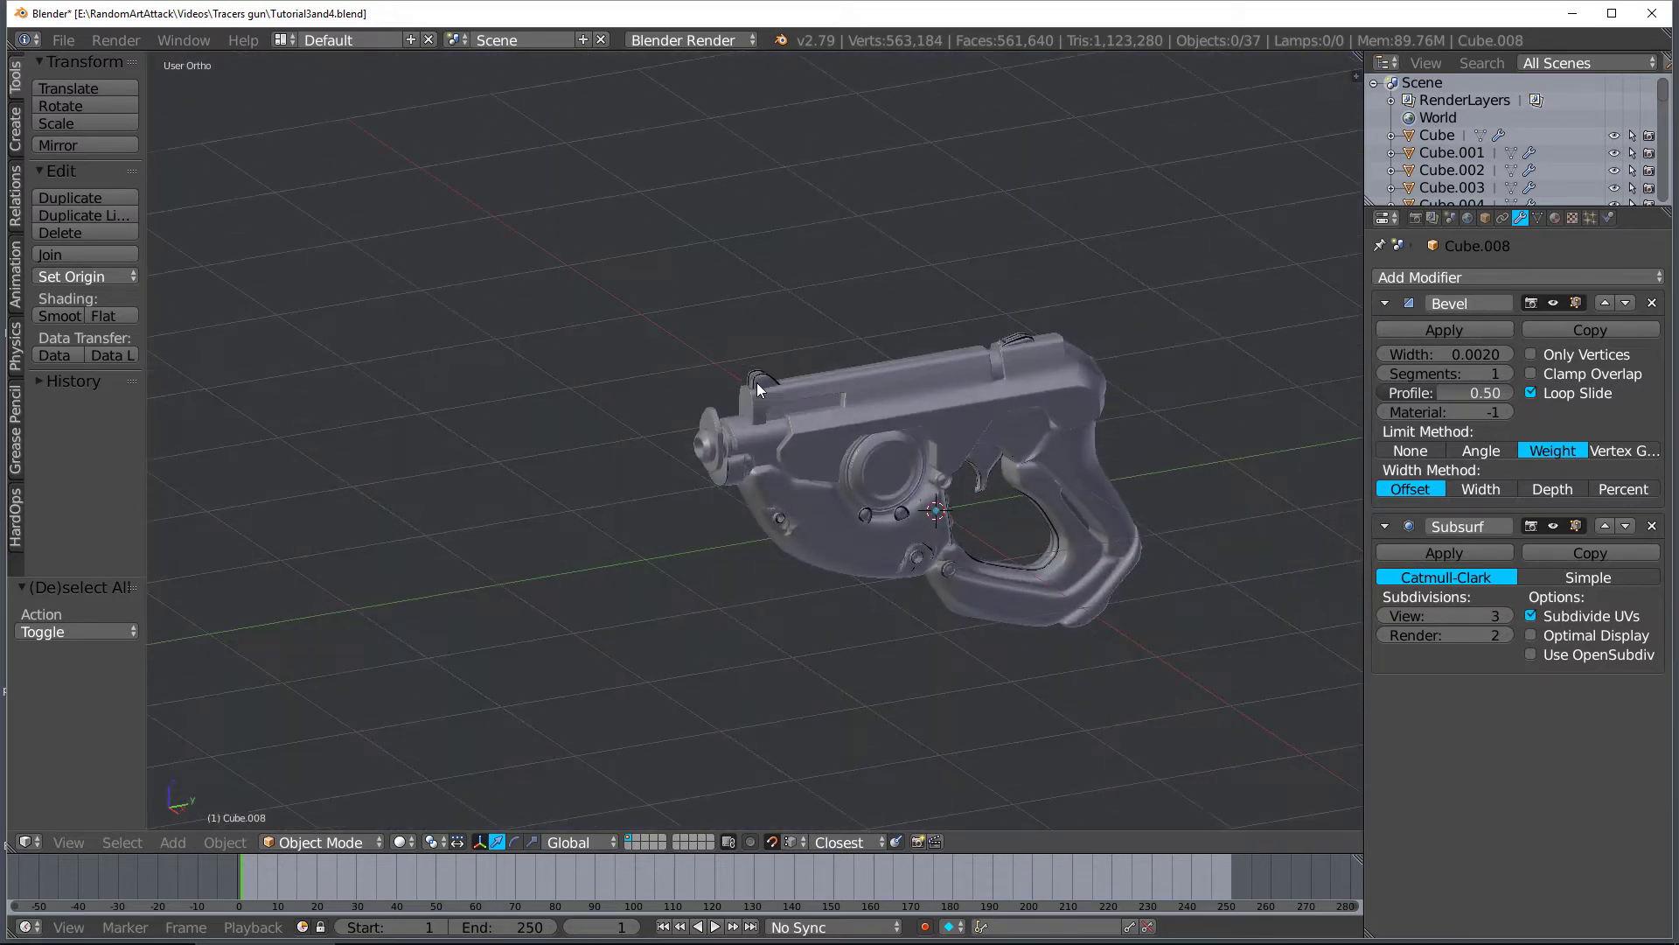
Set the trigger's Bevel width to 0.003 and open its mesh for editing
scroll(757, 381, "up", 3)
middle_click_drag(902, 431, 808, 355)
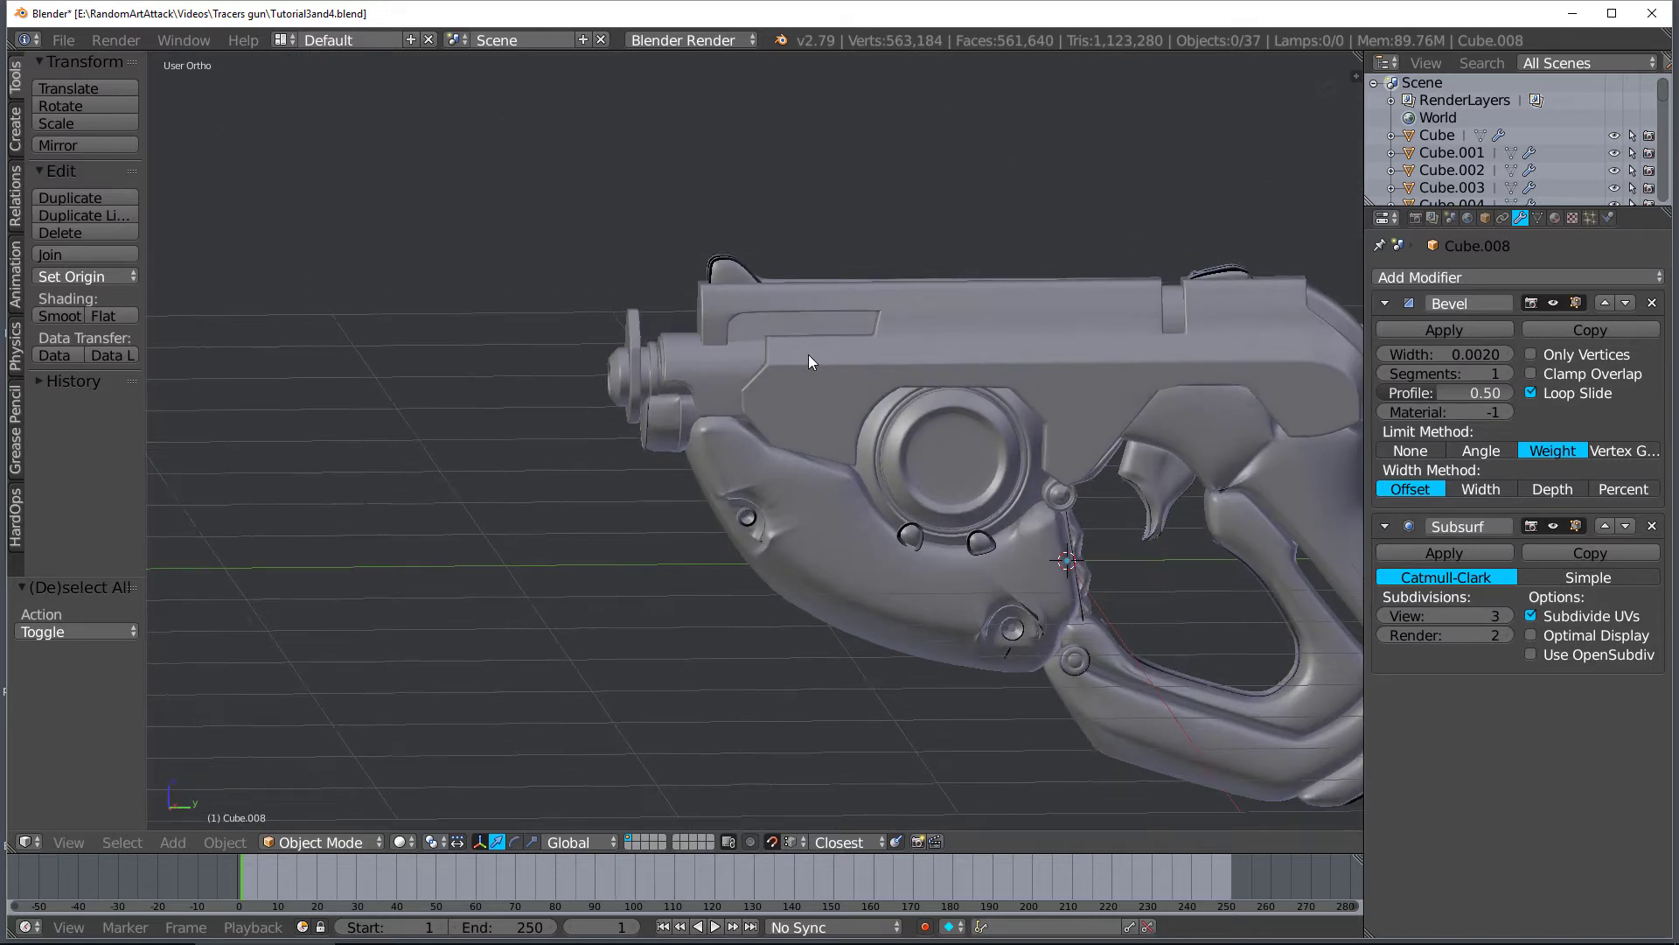
key("KP_3")
middle_click_drag(960, 467, 831, 407, "shift")
middle_click_drag(1016, 404, 836, 355, "shift")
right_click(836, 356)
scroll(840, 357, "up", 4)
key("Tab")
middle_click_drag(978, 309, 868, 446, "shift")
scroll(860, 437, "up", 2)
key("Tab")
left_click_drag(1465, 354, 1434, 354)
key("Tab")
key("a")
key("a")
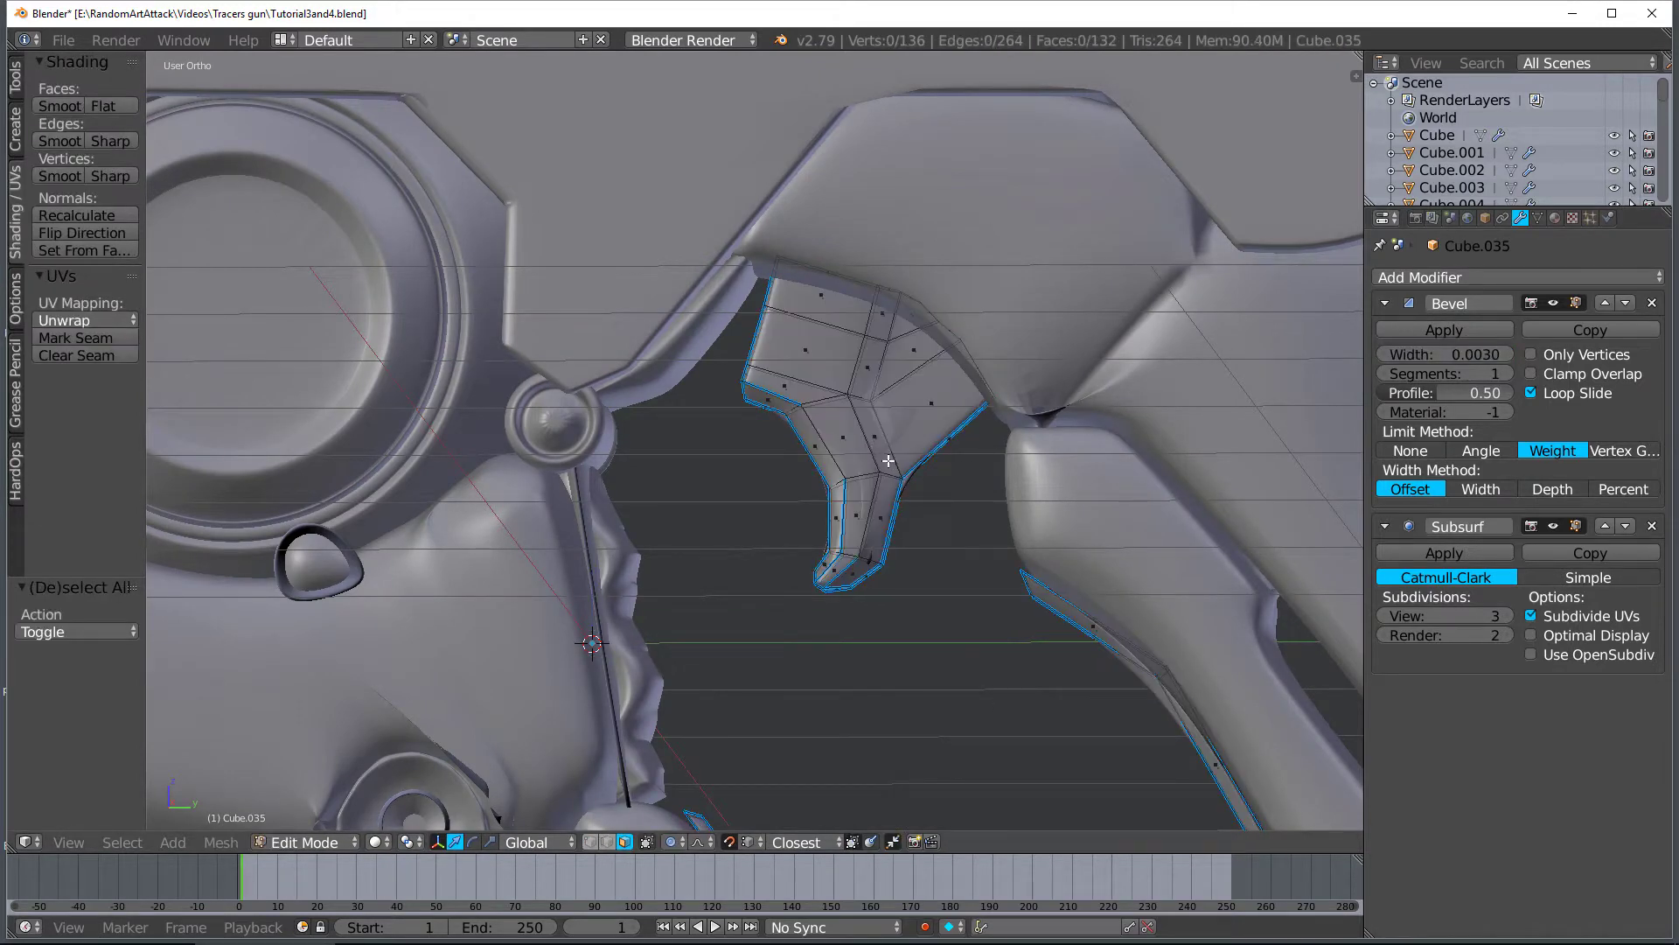
middle_click_drag(875, 451, 952, 457)
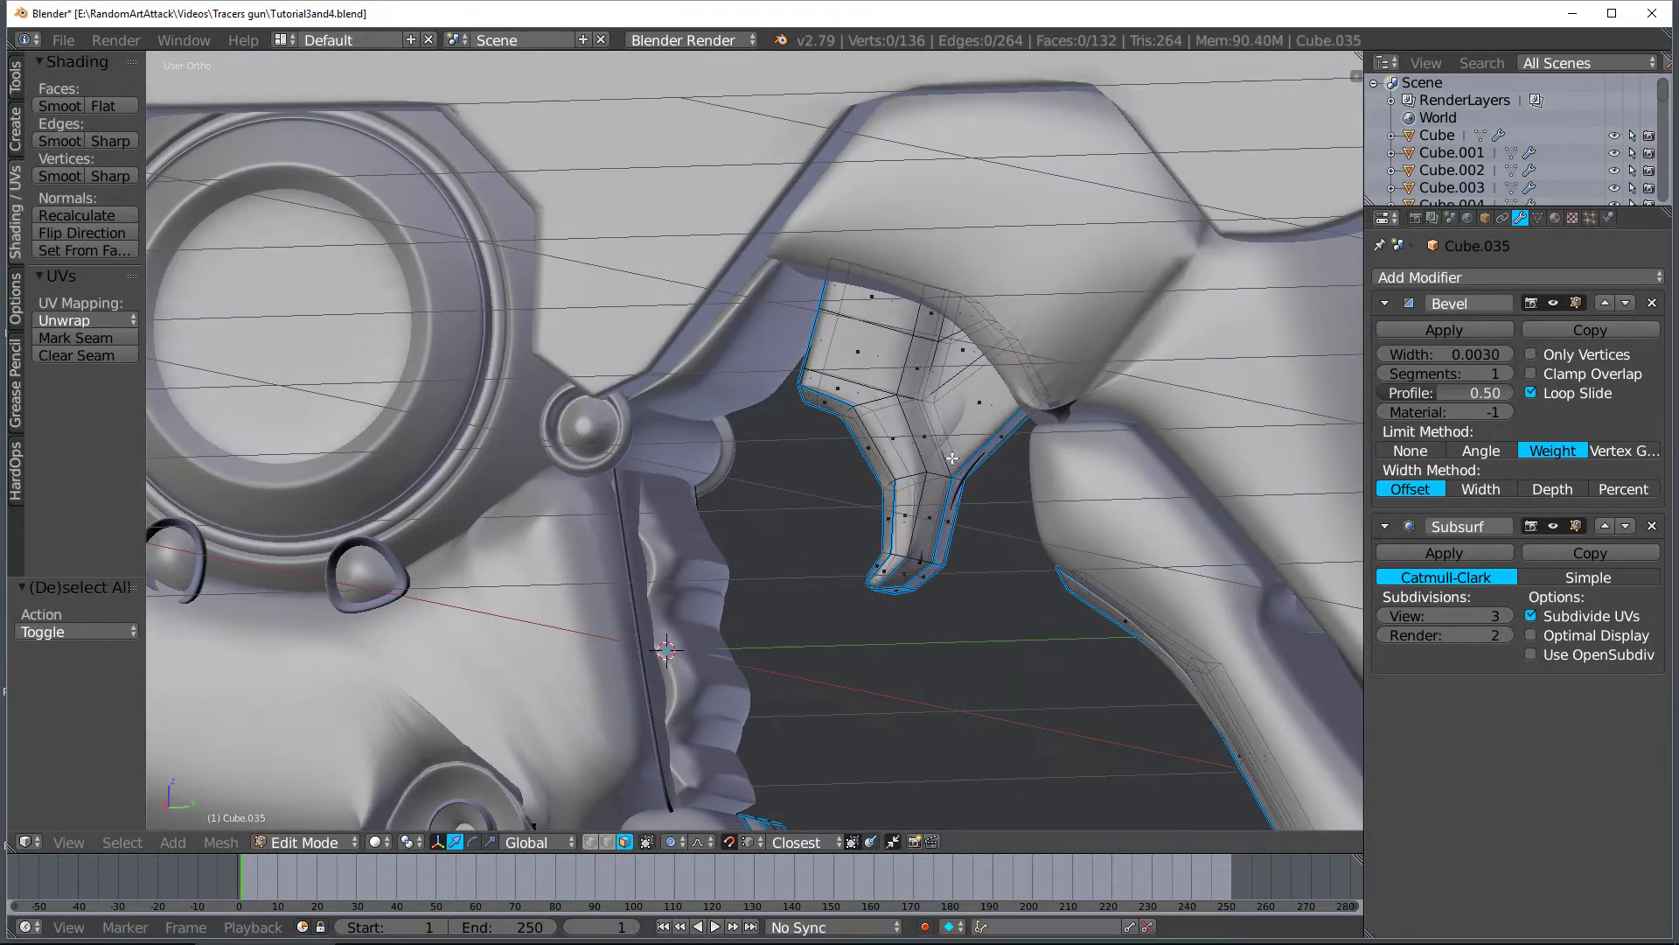
right_click(927, 371, "shift")
right_click(942, 321, "shift")
middle_click_drag(942, 321, 984, 342)
key("a")
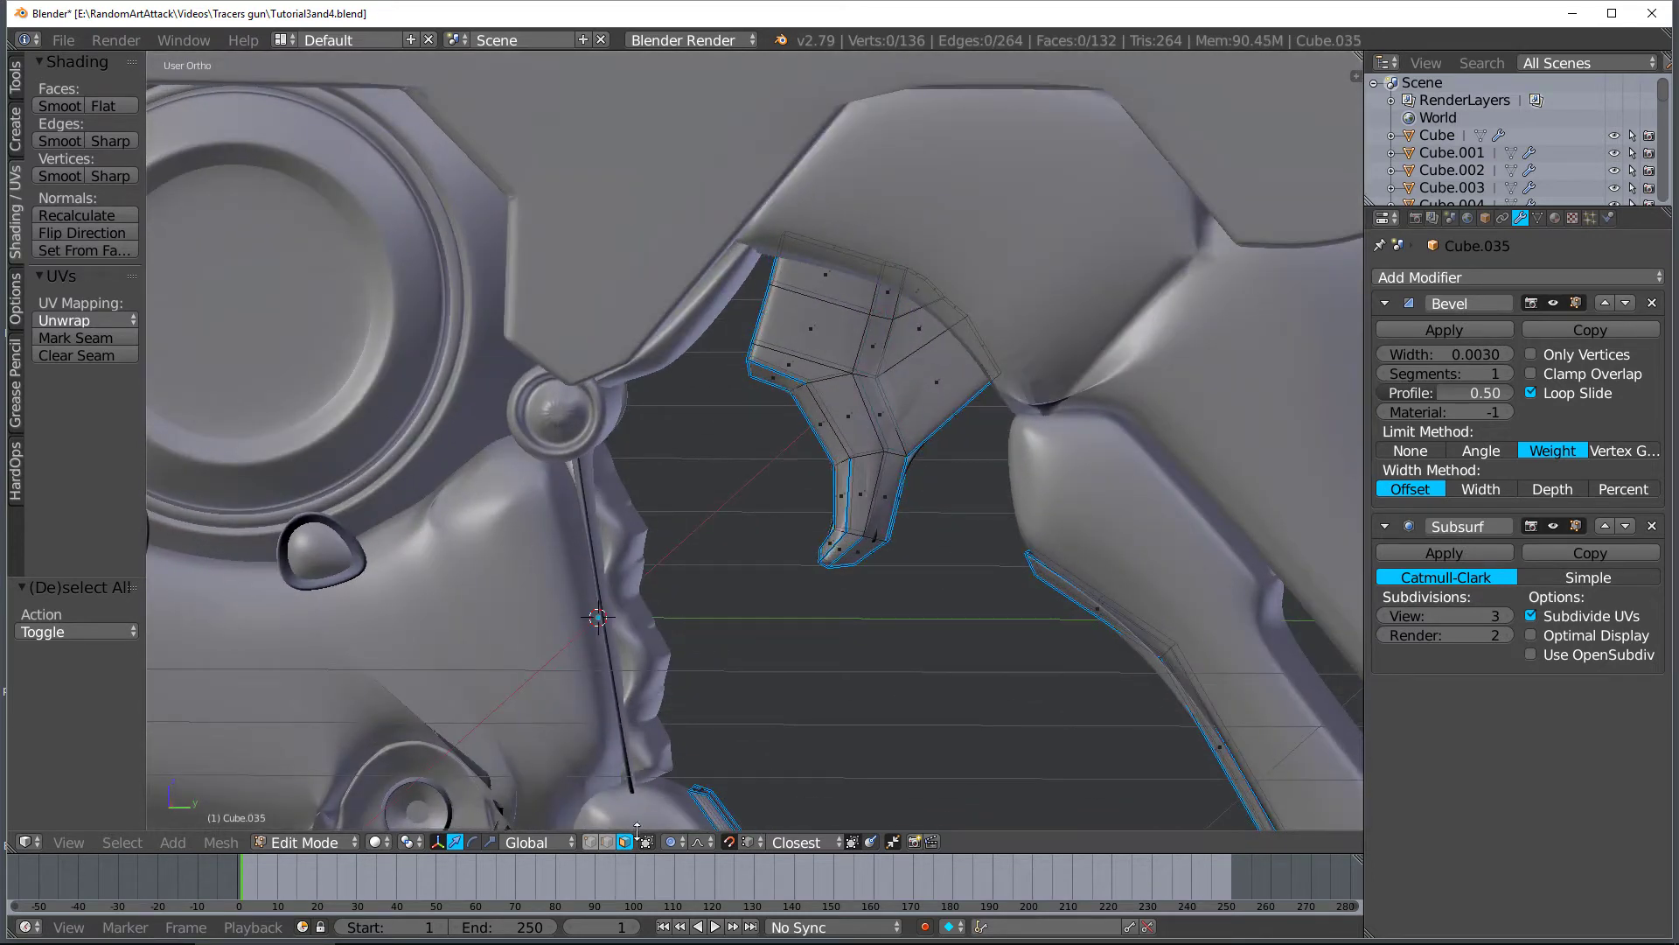
Select the edge path running down the trigger's side, assign it a bevel weight of 1 and check the shading
right_click(901, 295, "ctrl")
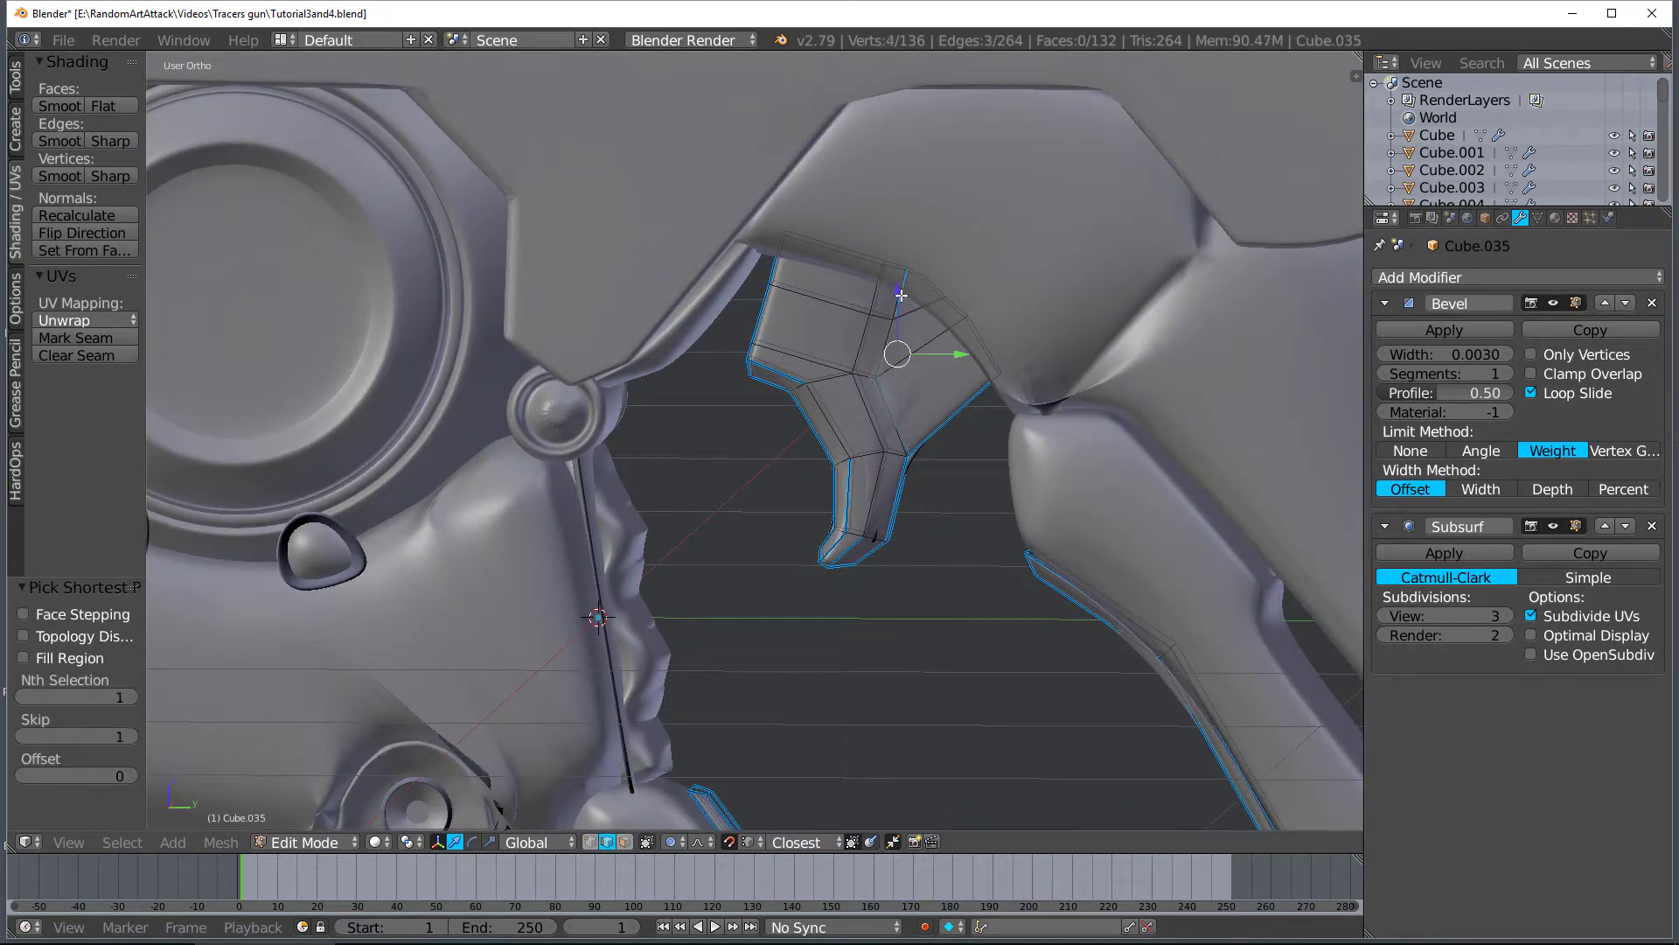
right_click(872, 505, "ctrl")
key("ctrl+e")
left_click(873, 508)
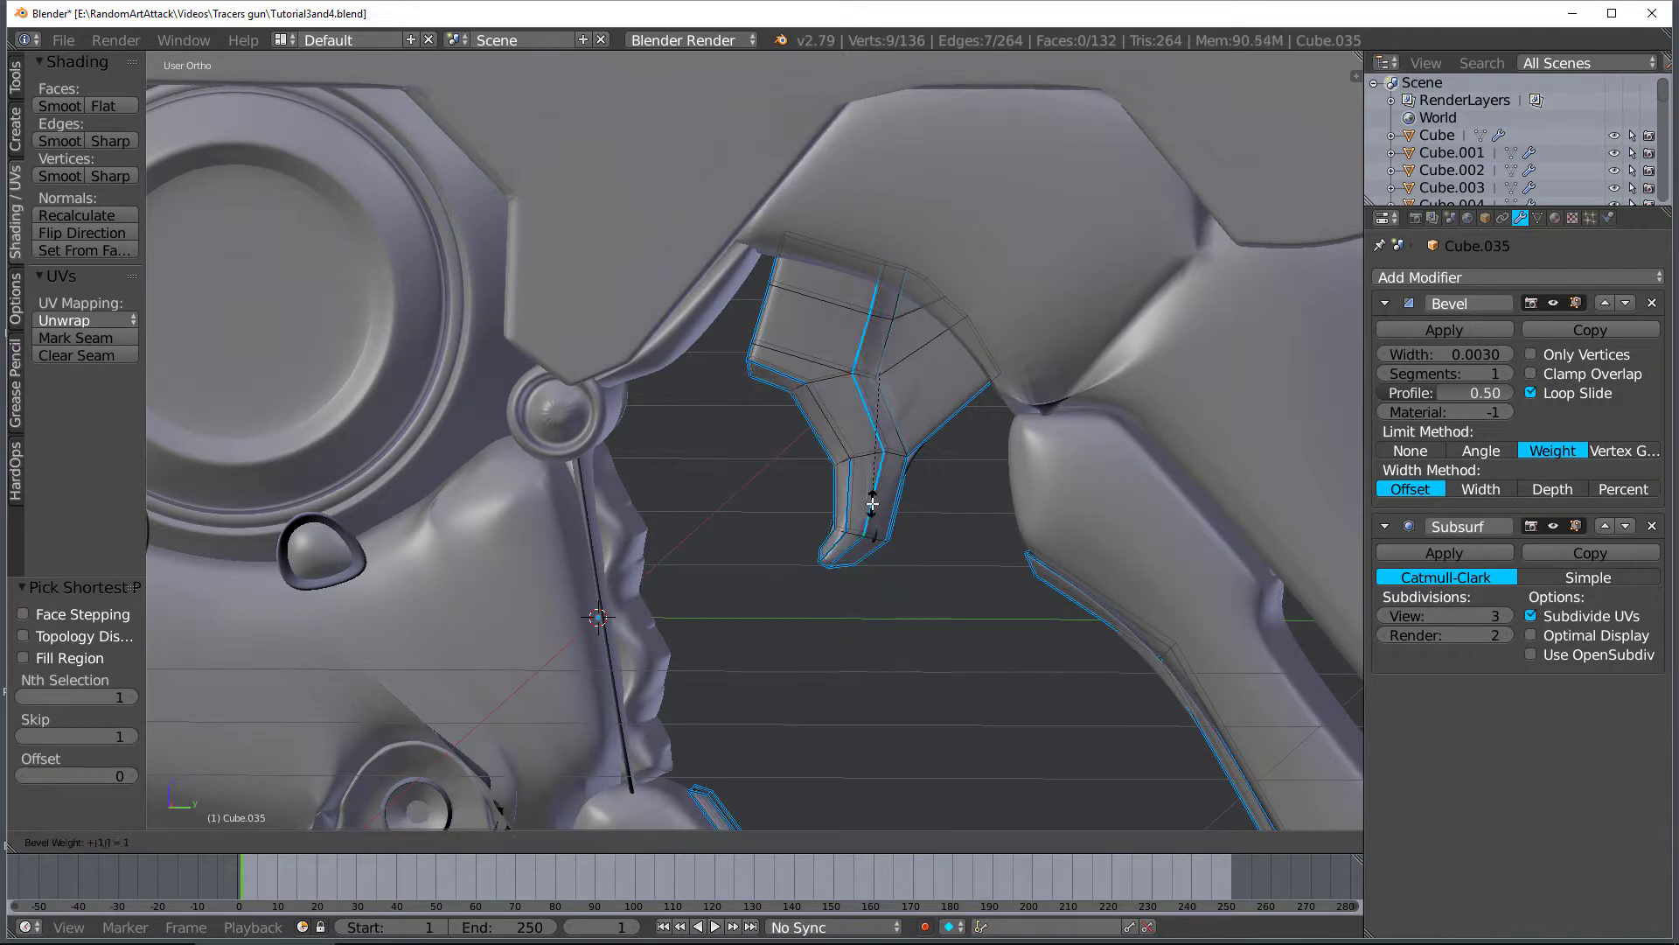
key("Return")
key("a")
key("Tab")
scroll(872, 505, "down", 1)
middle_click_drag(872, 505, 914, 464)
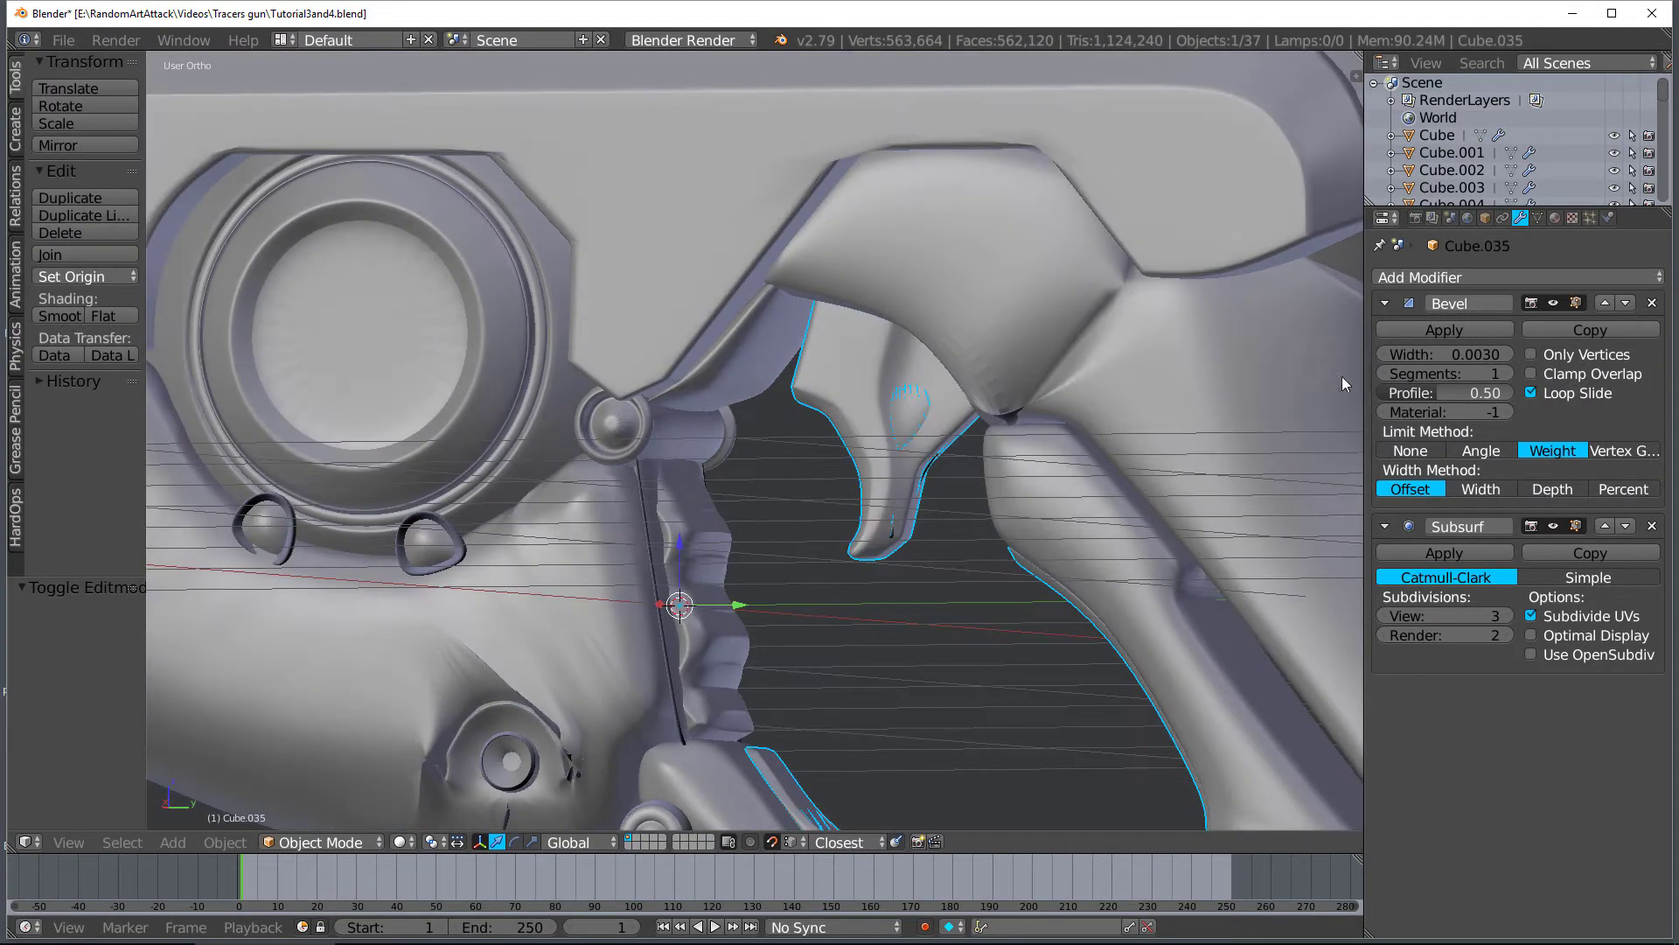
Try to assign a bevel weight to the second edge path behind the trigger's side ridge
key("Tab")
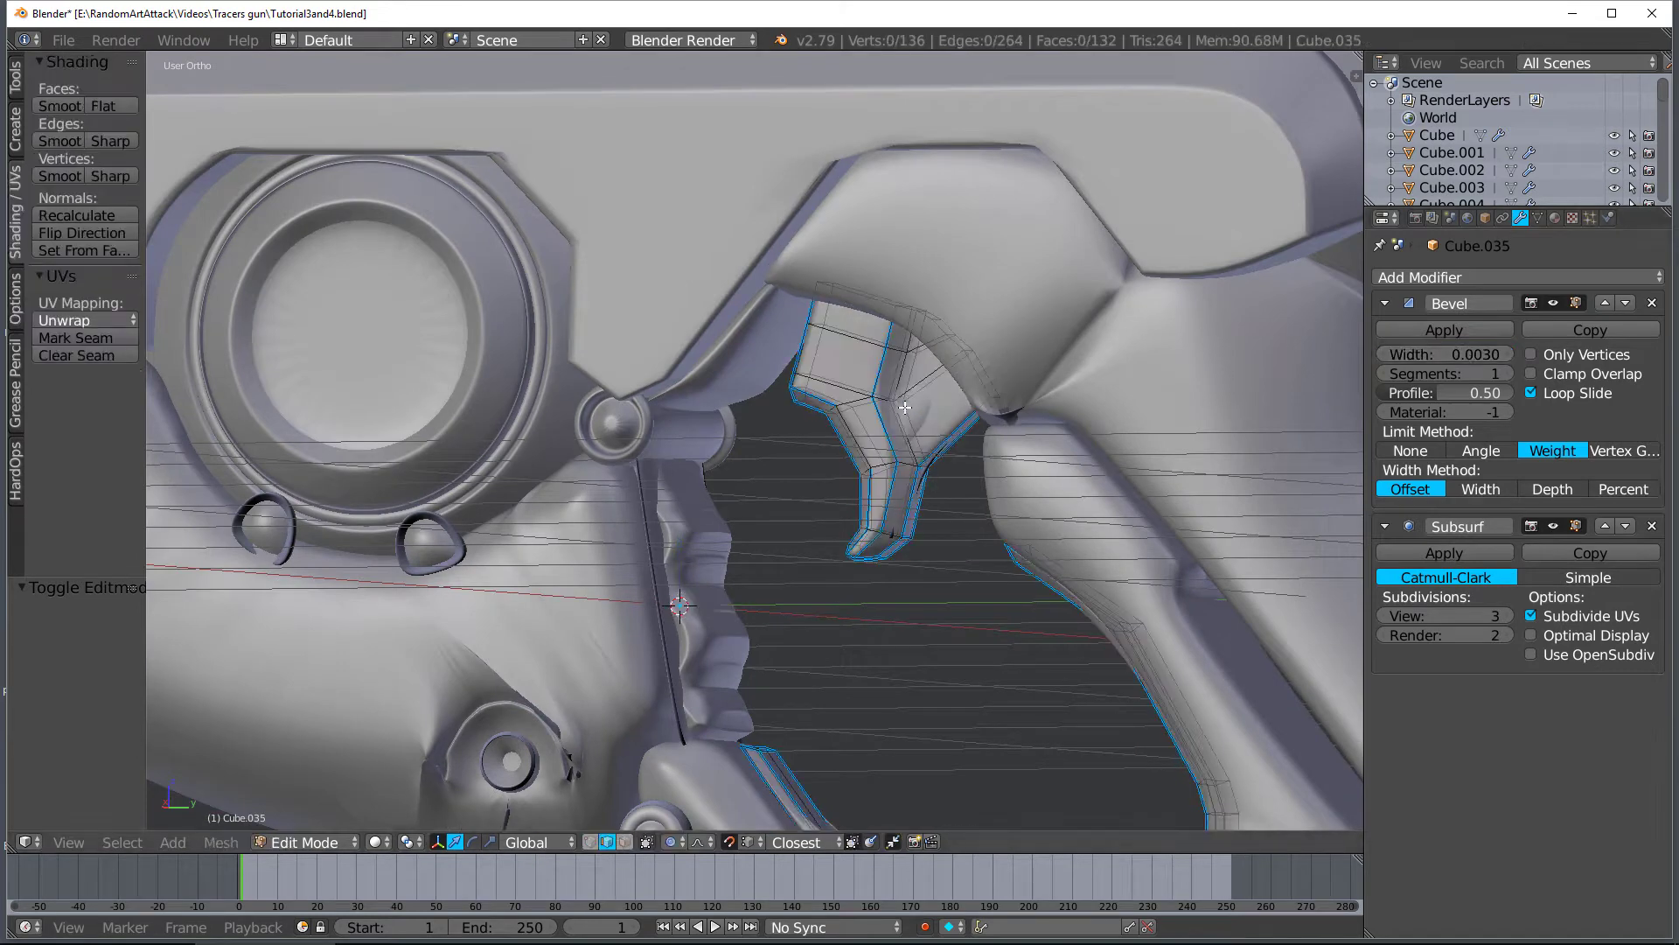
scroll(904, 407, "up", 2)
middle_click_drag(905, 407, 942, 360)
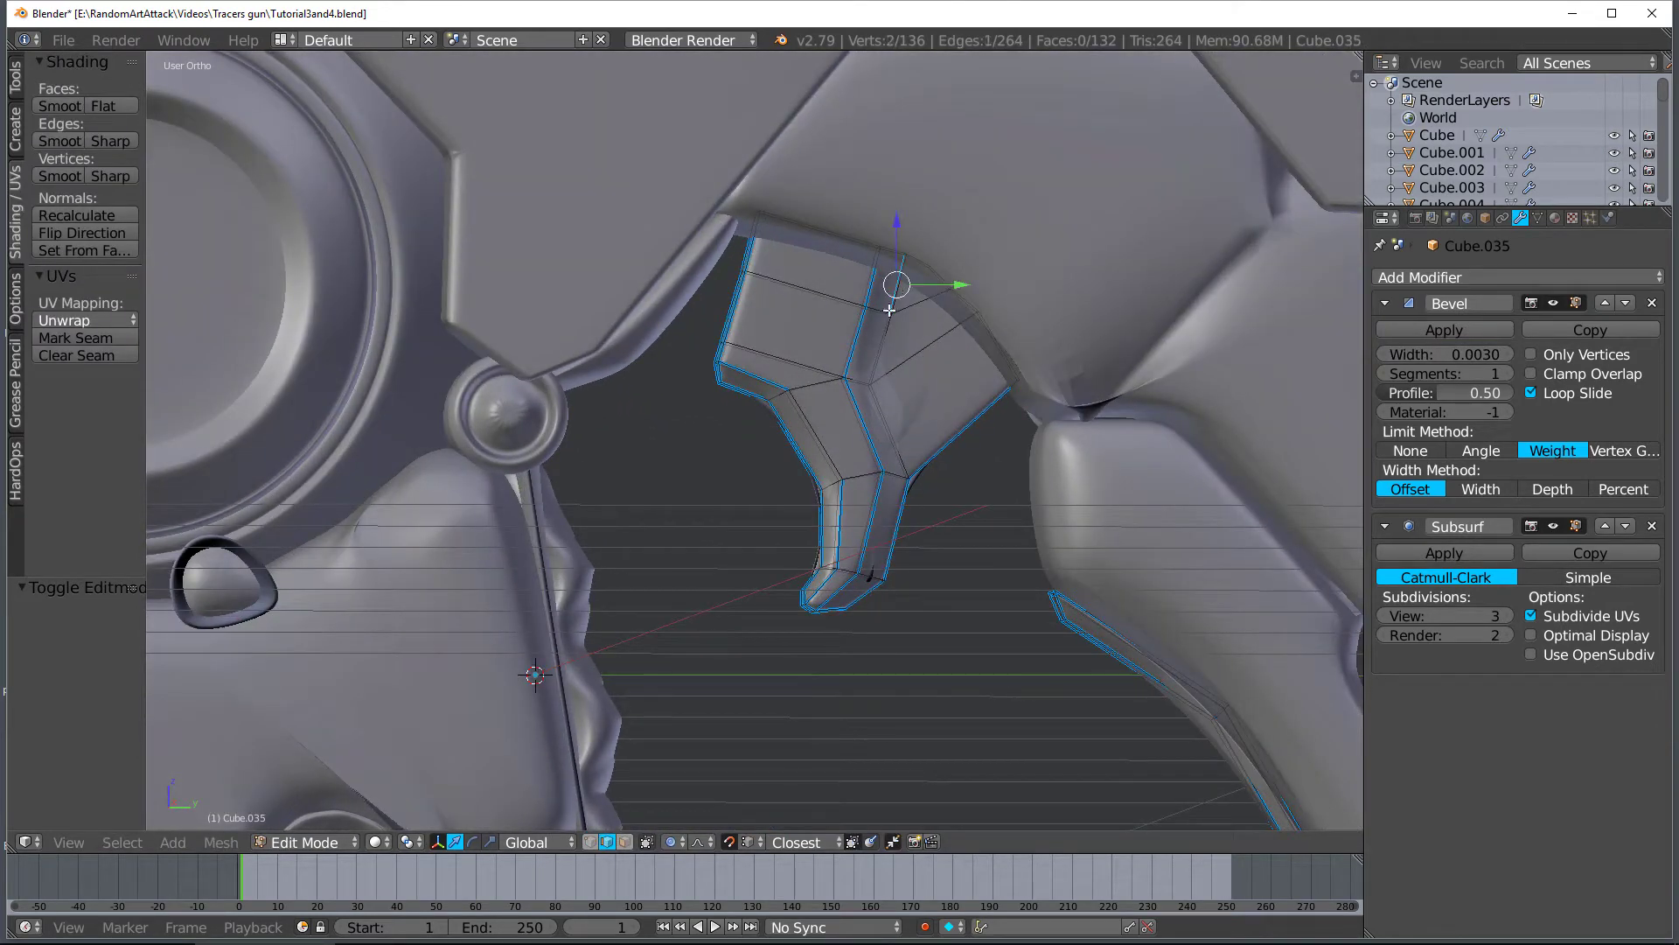
left_click(892, 440, "ctrl")
key("ctrl+shift+e")
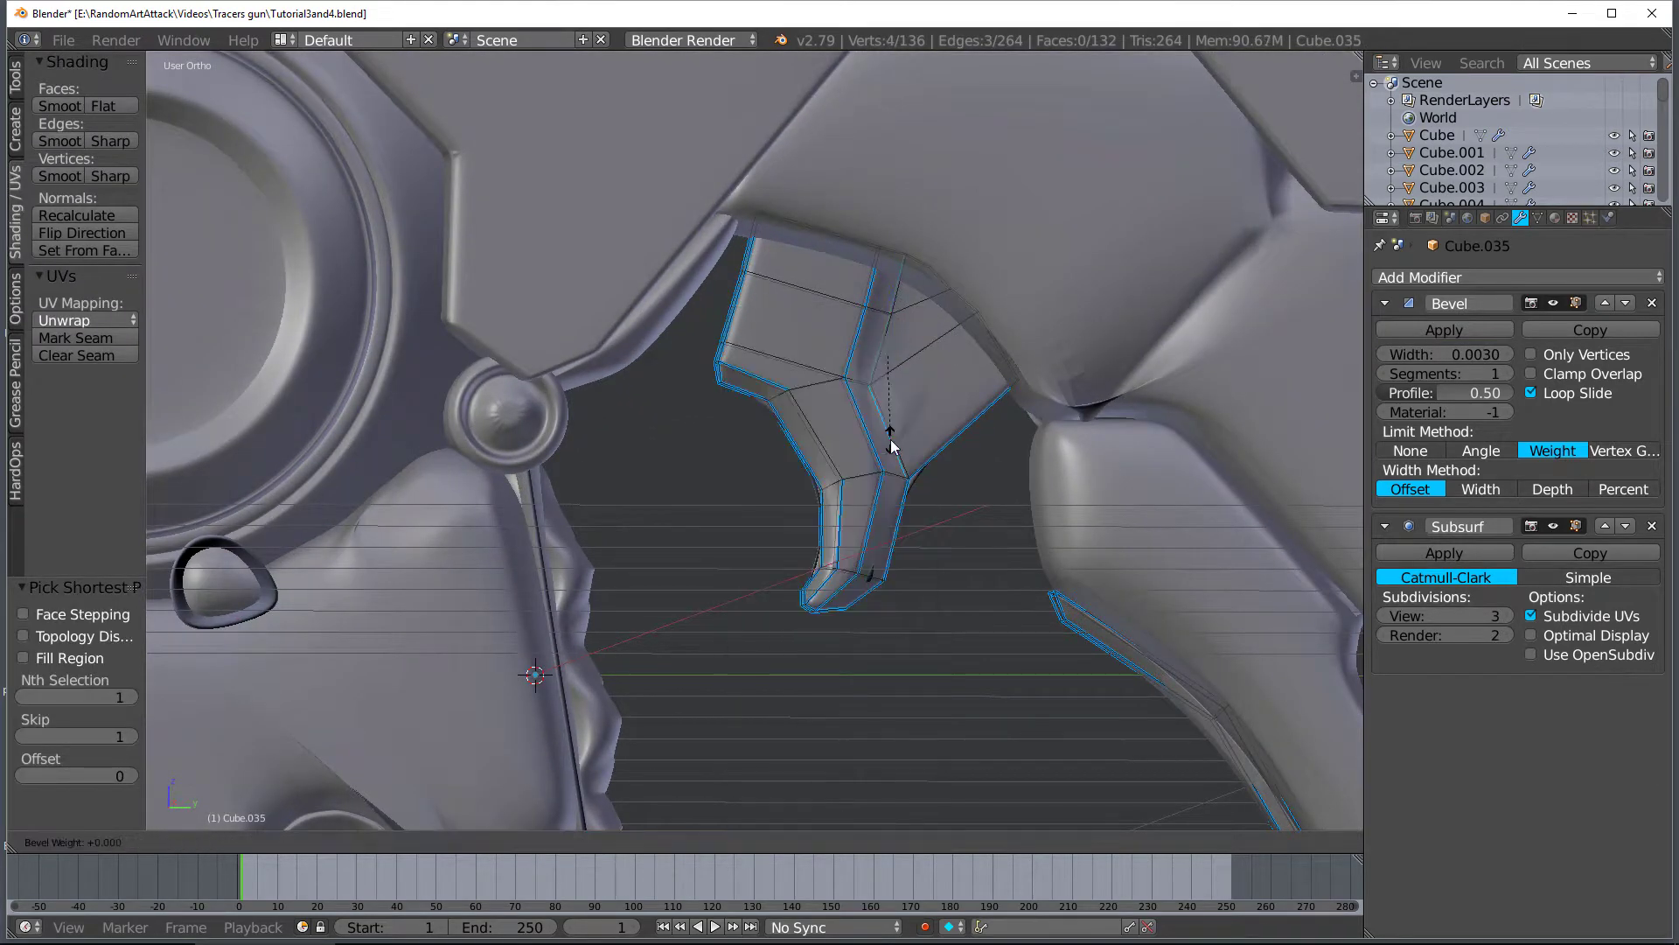
key("Return")
key("Tab")
scroll(889, 442, "down", 1)
middle_click_drag(888, 443, 1118, 344)
scroll(874, 428, "up", 3)
Assign a bevel weight of 1 to the second edge path behind the trigger's side ridge
key("Tab")
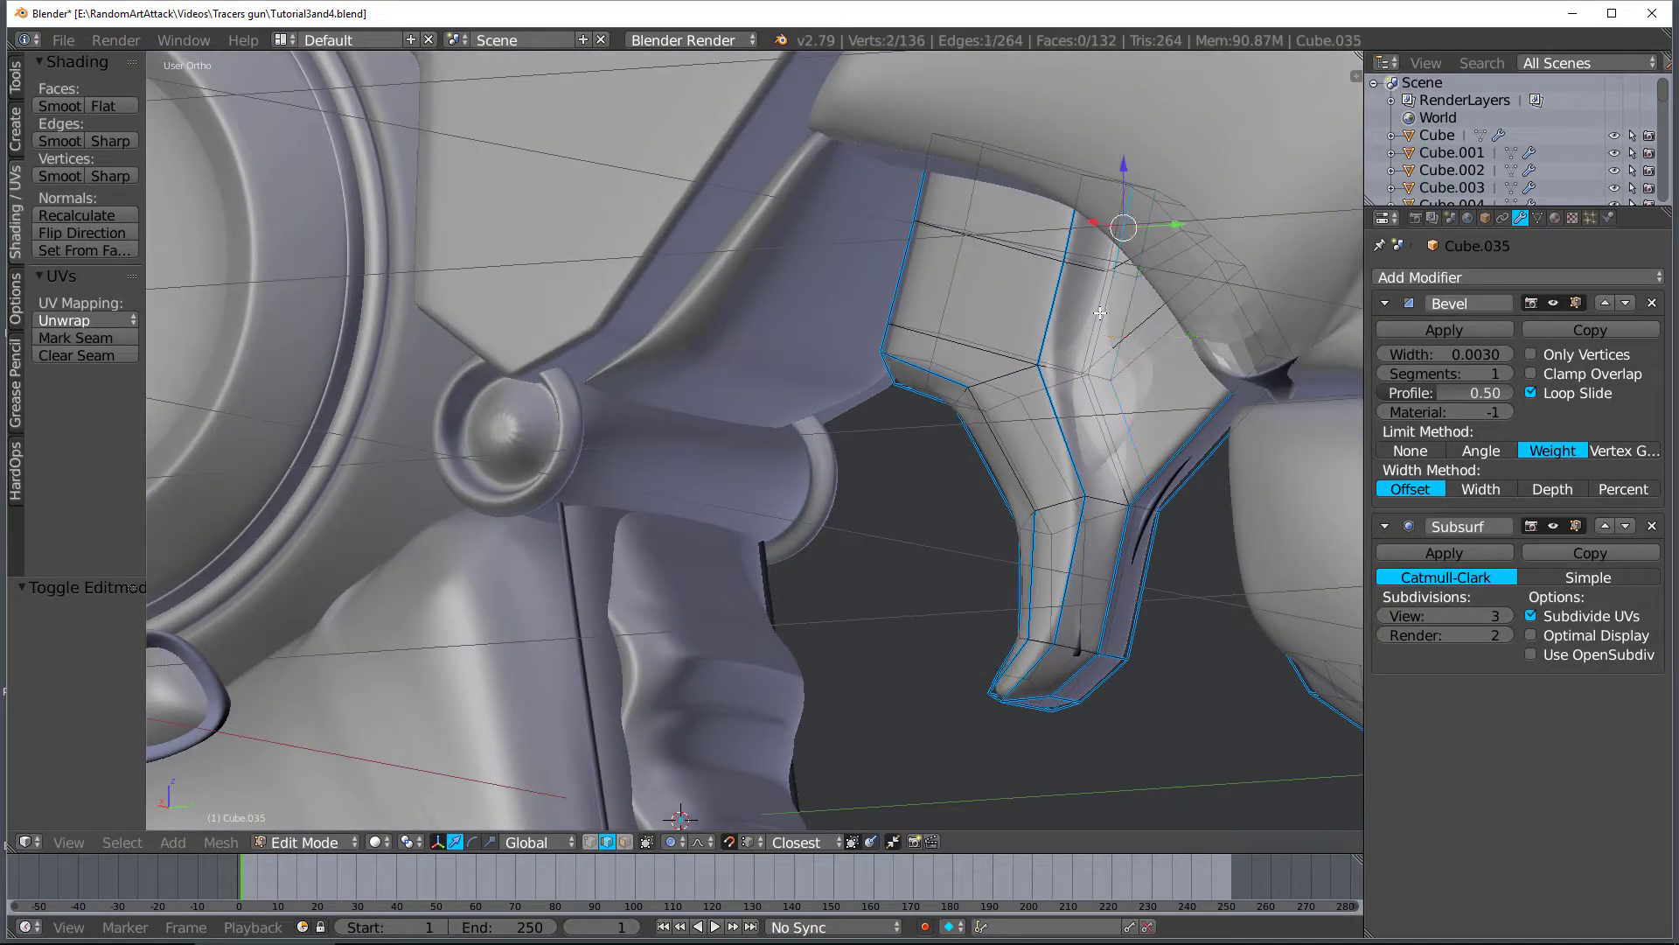
right_click(1123, 464, "ctrl")
middle_click_drag(1123, 464, 1195, 505)
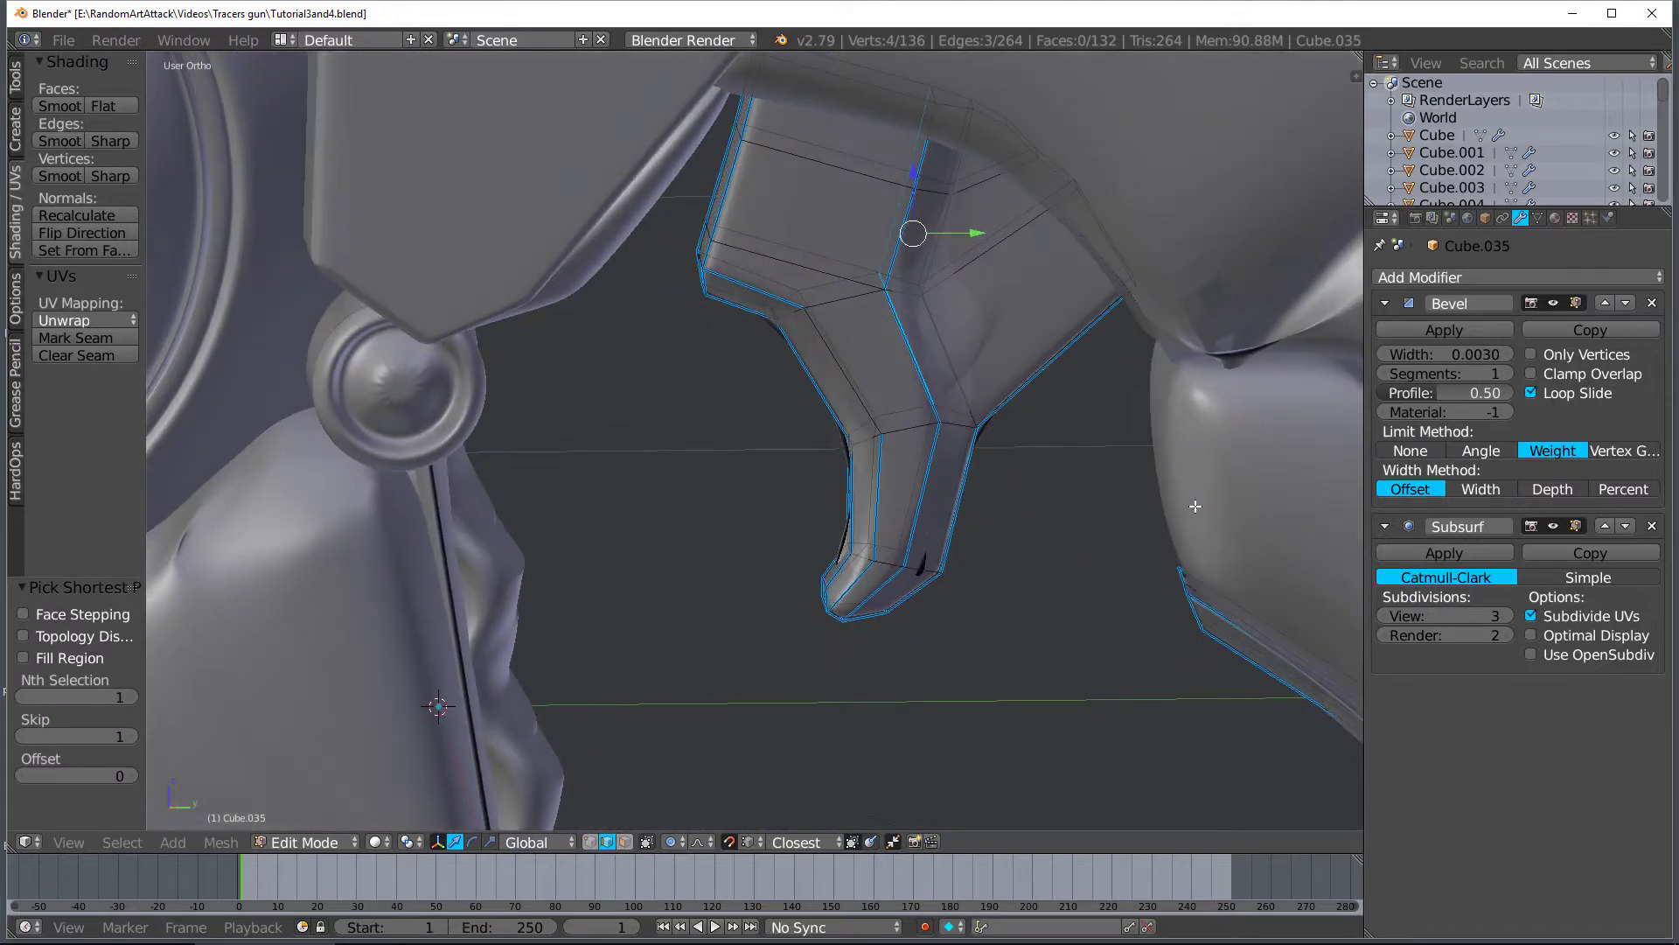
middle_click_drag(972, 405, 803, 765)
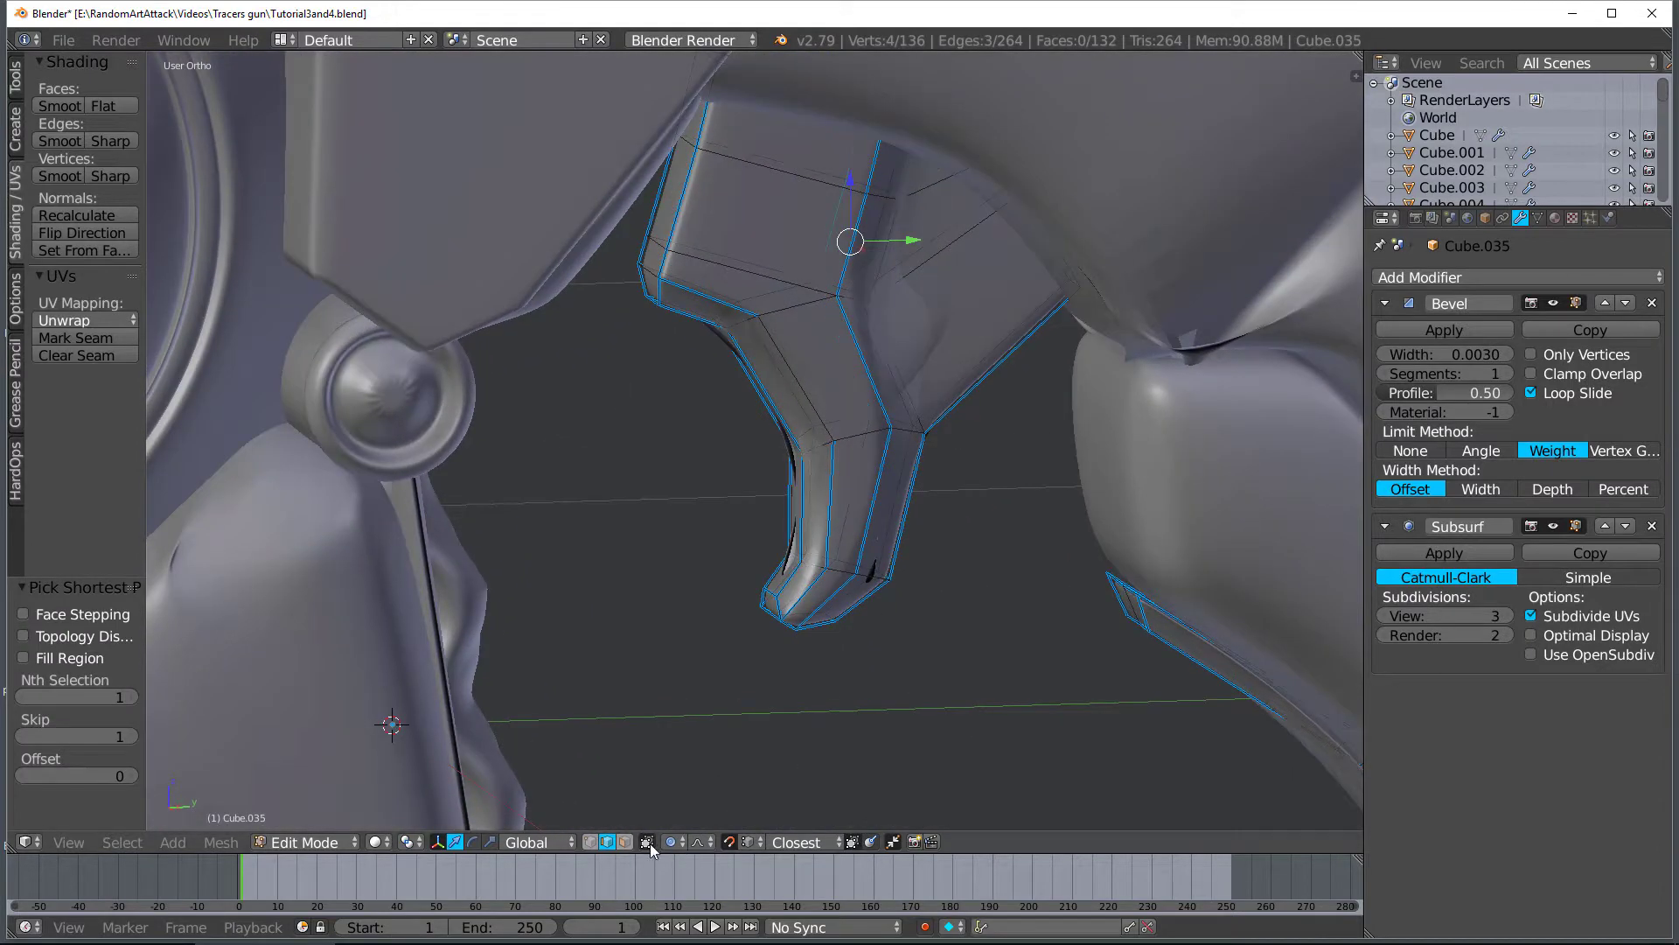
key("ctrl+e")
left_click(903, 179)
left_click(944, 344)
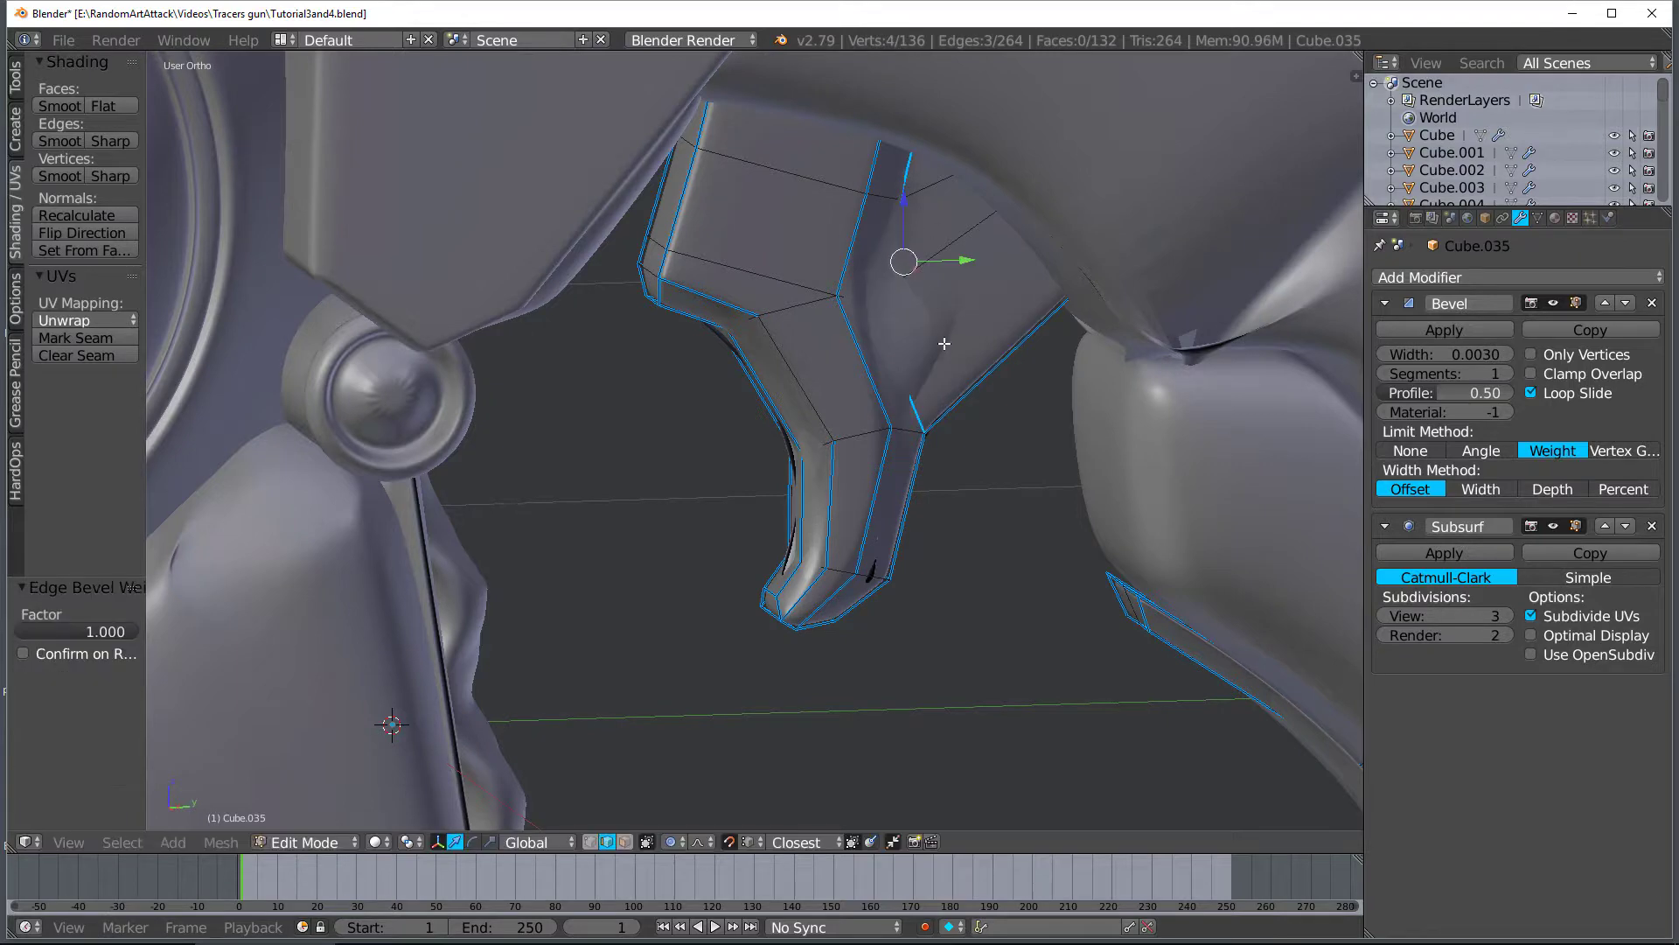
key("Tab")
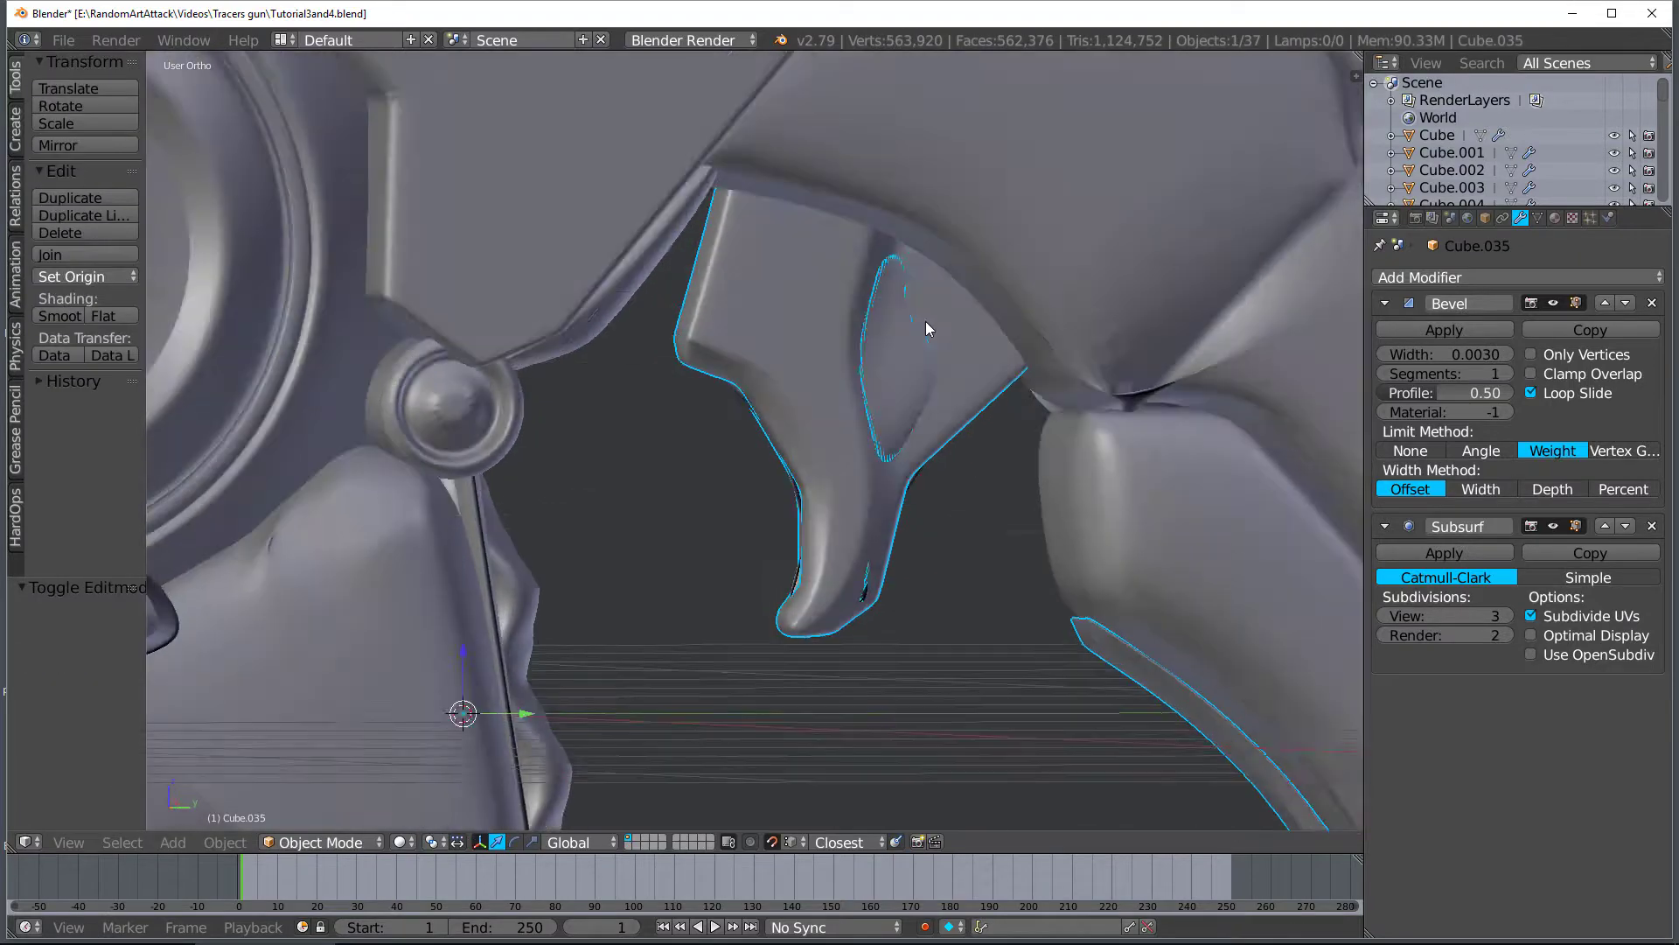
Move the duplicate trigger object Cube.025 out of the overlapping trigger and delete it
middle_click_drag(926, 322, 929, 425)
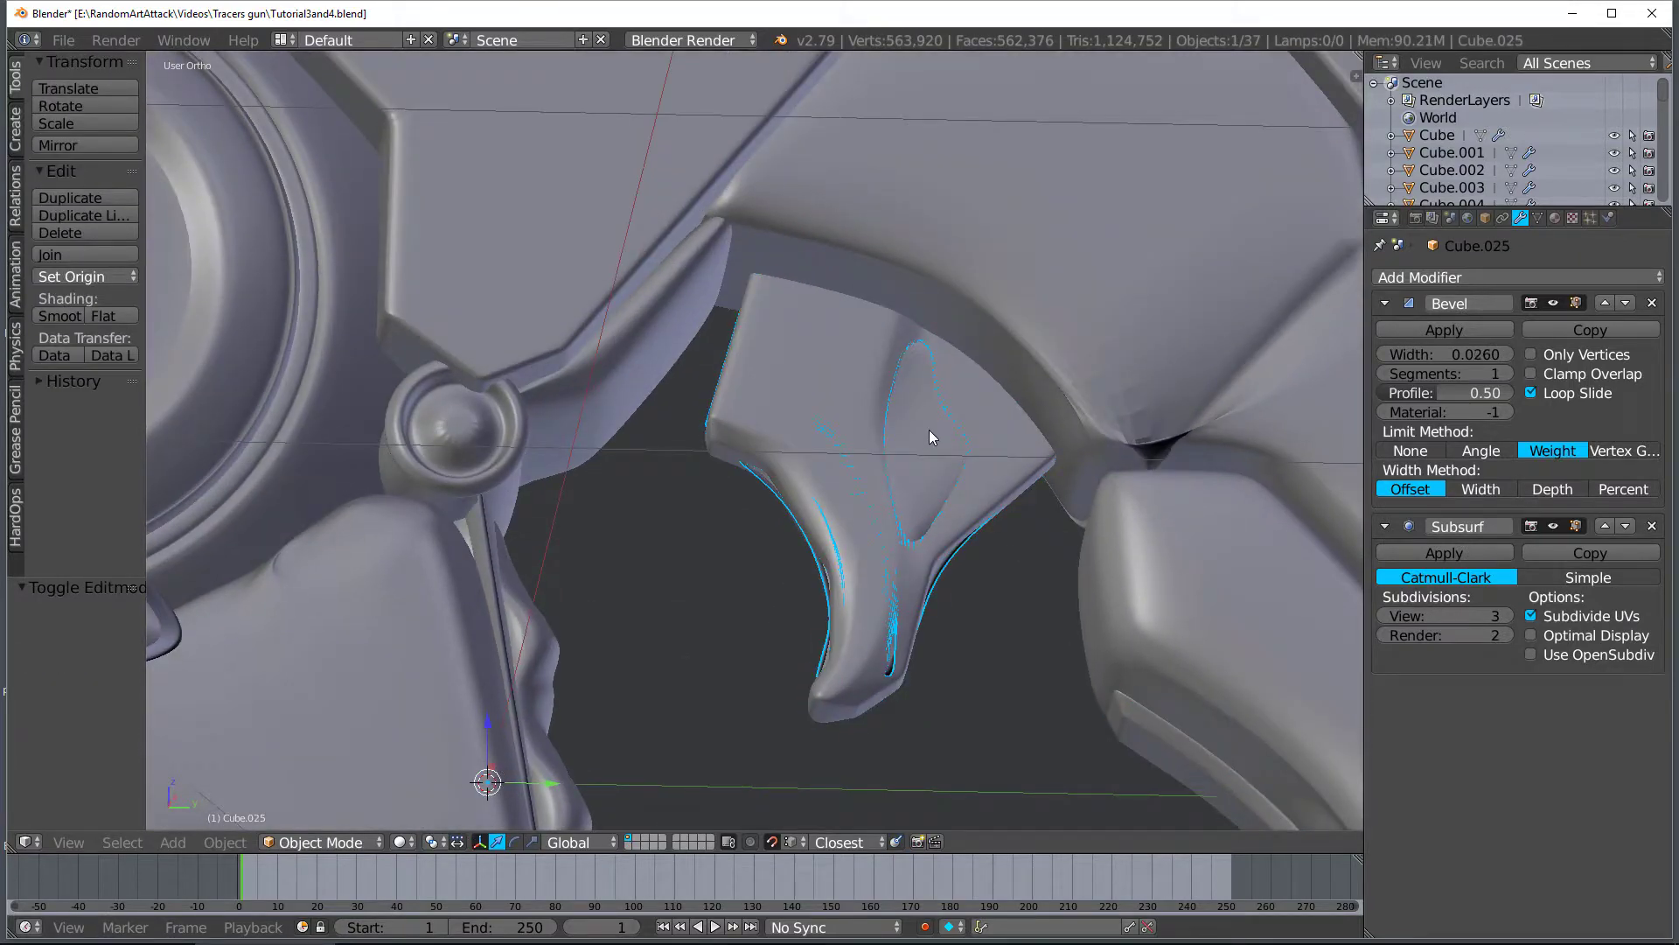
key("g")
left_click(731, 603)
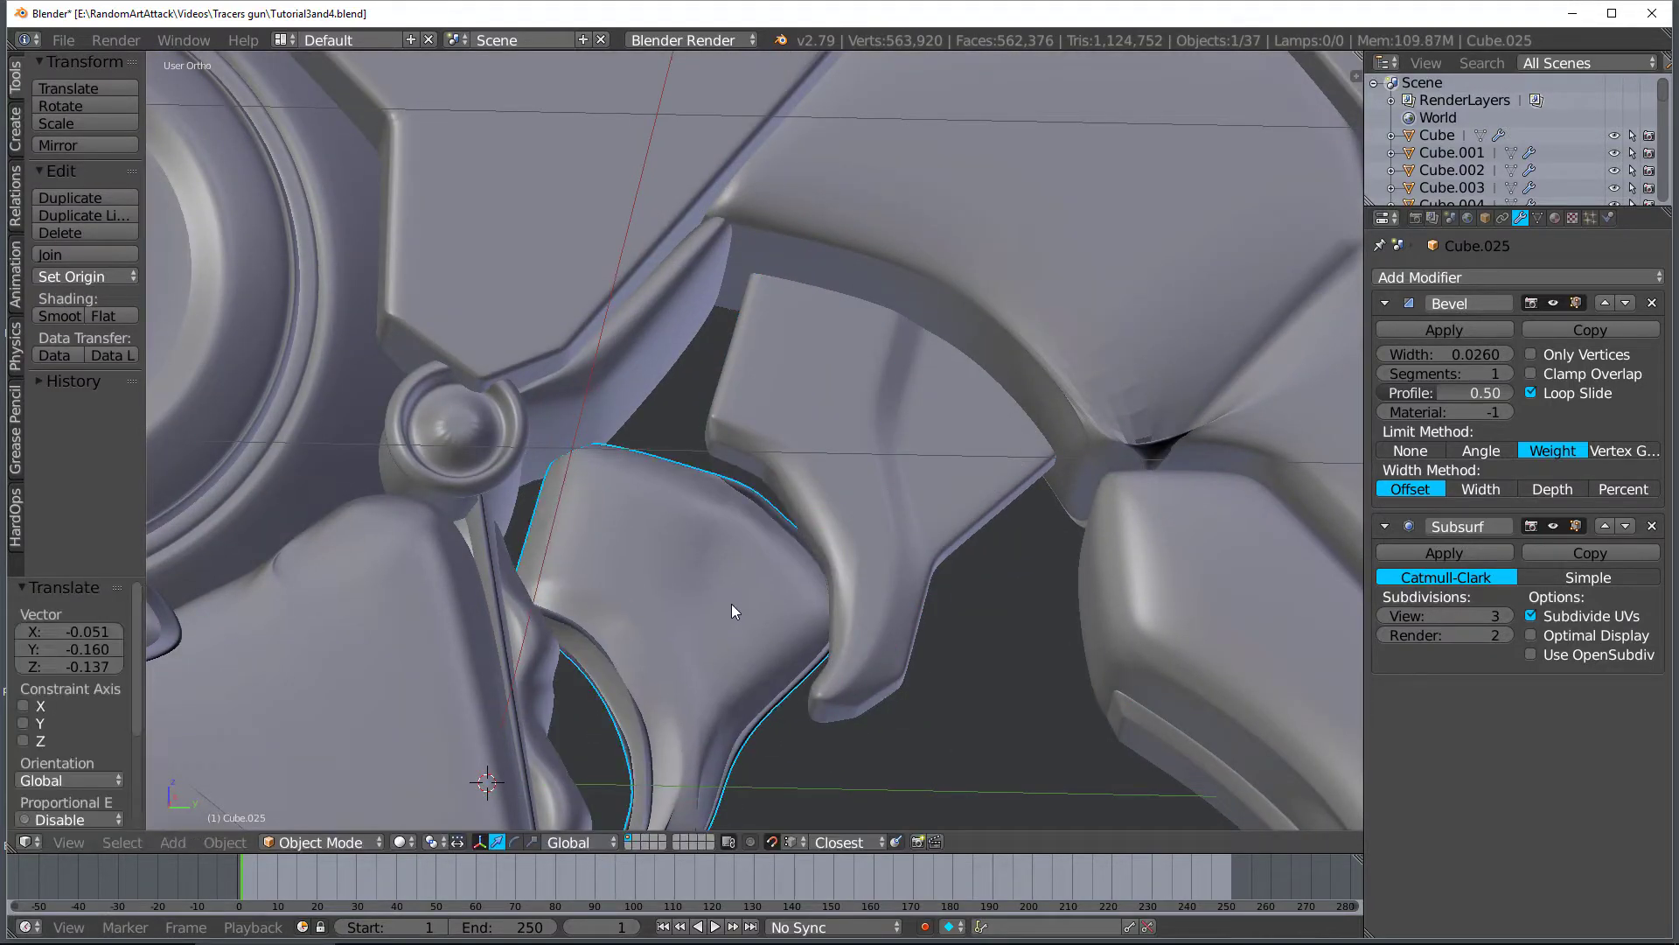
key("x")
left_click(825, 610)
scroll(873, 543, "down", 3)
middle_click_drag(873, 532, 843, 570)
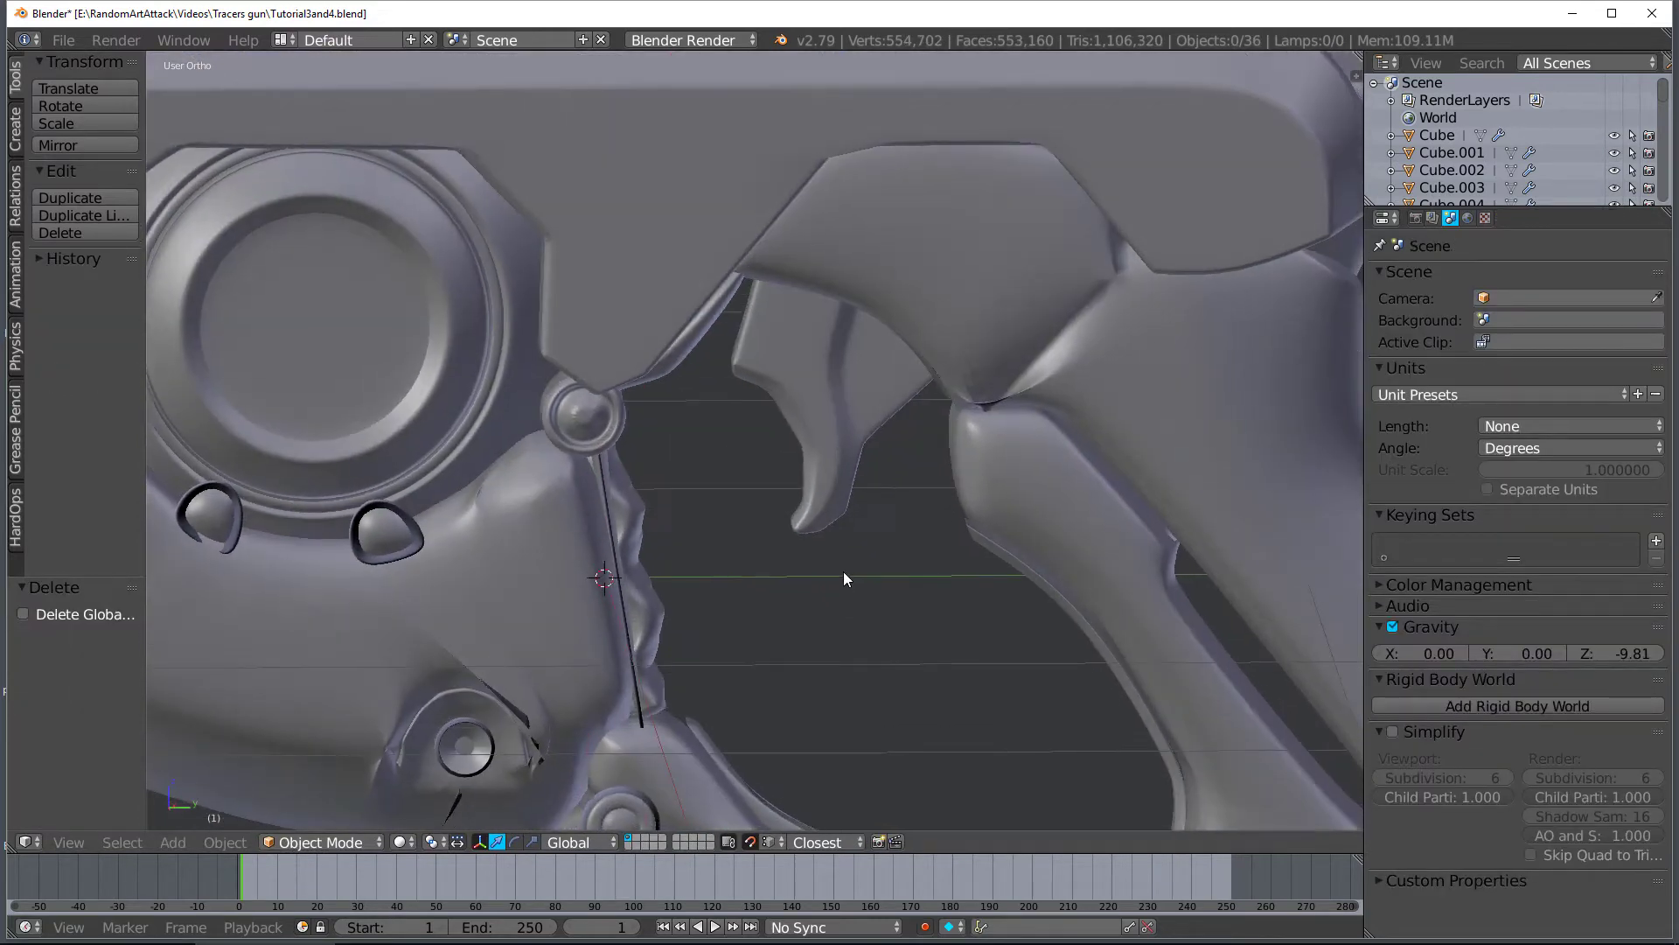
Select the unweighted edge along the trigger's front curve and assign it a bevel weight of 1
right_click(837, 439)
key("Tab")
scroll(852, 429, "up", 2)
right_click(824, 402)
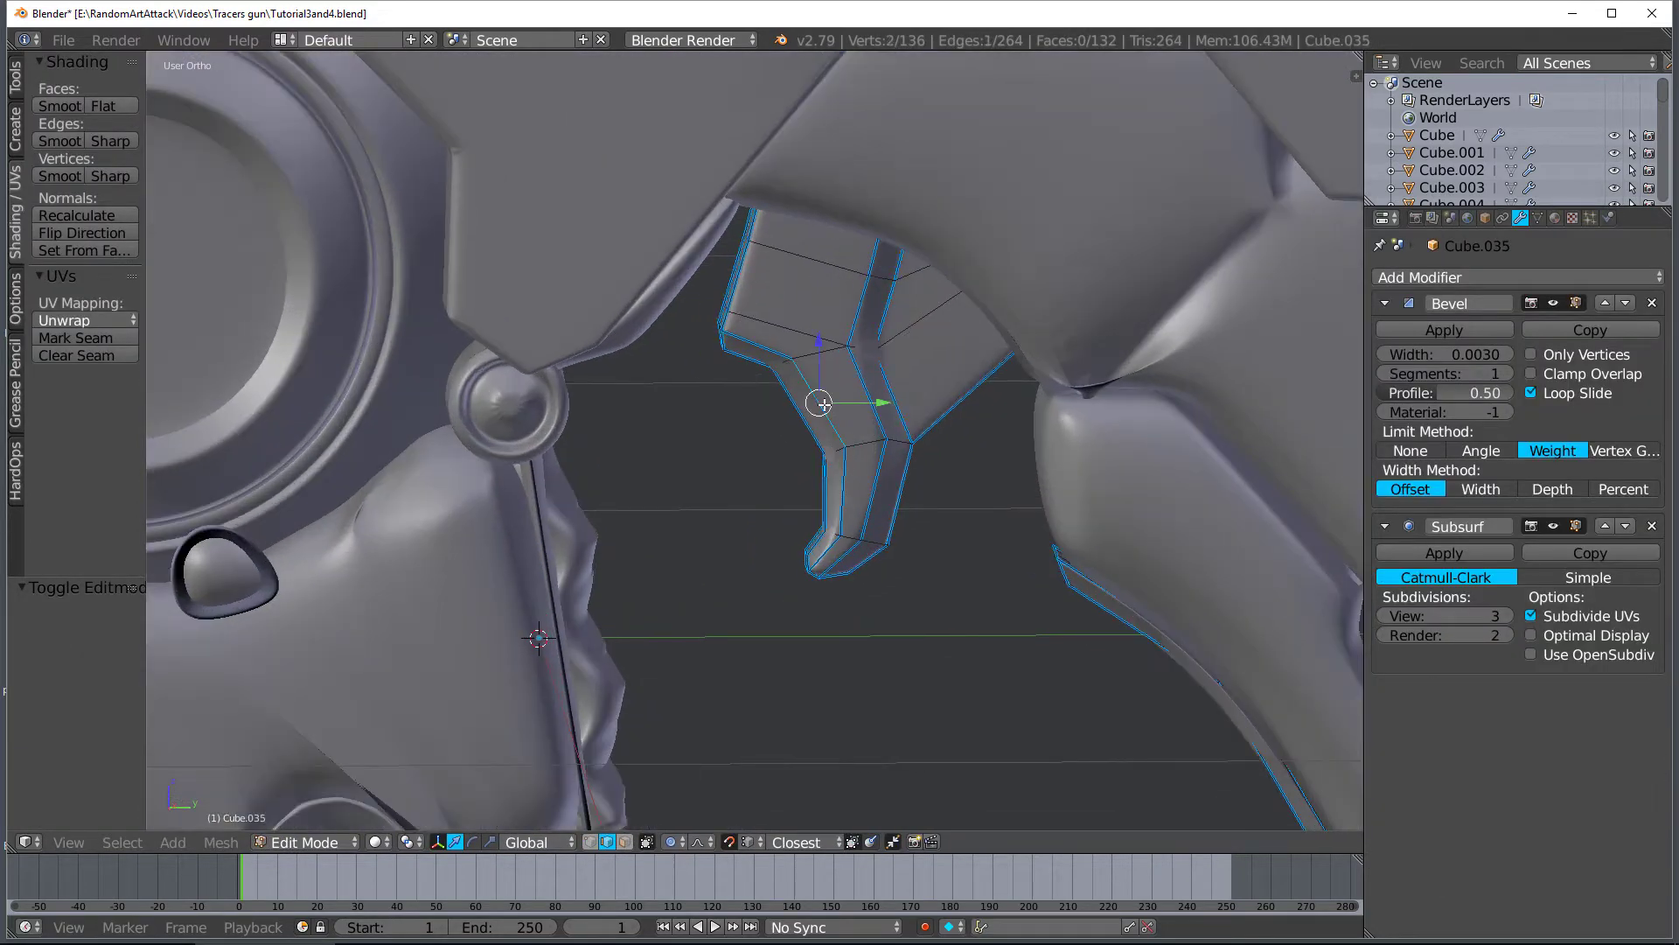
key("ctrl+e")
left_click(823, 404)
key("1")
key("Return")
key("Tab")
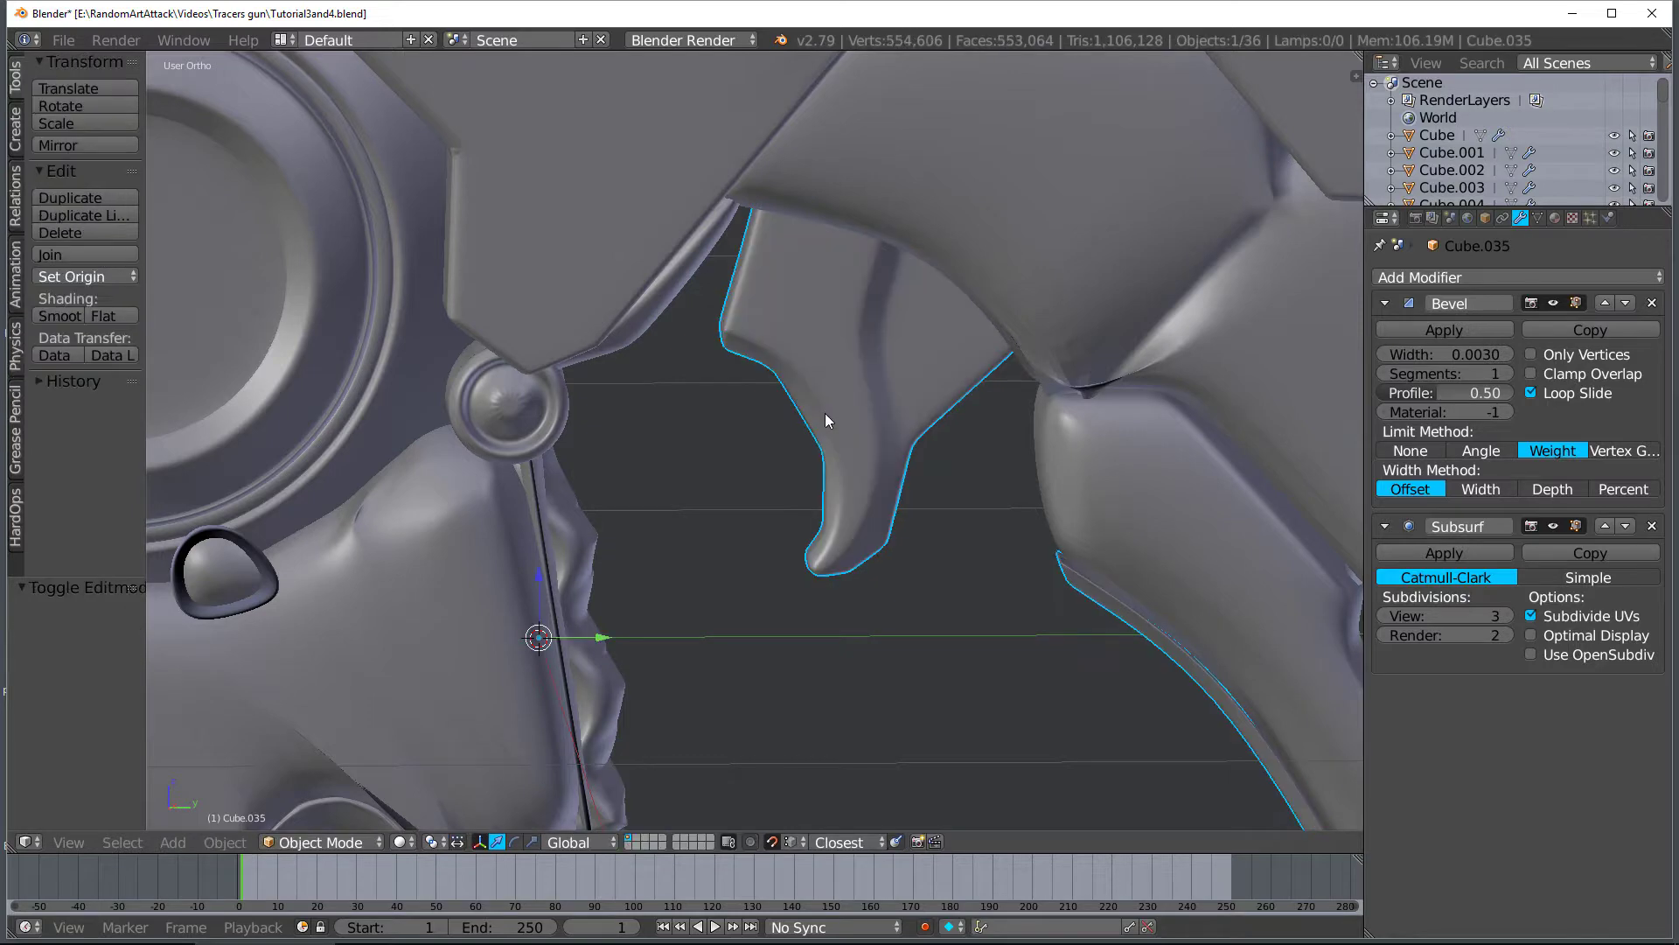
Try a different Bevel width on the trigger
middle_click_drag(825, 412, 855, 401)
mouse_move(1461, 355)
left_mouse_down()
mouse_move(1434, 354)
mouse_move(1472, 354)
left_mouse_up()
middle_click_drag(1006, 394, 959, 411)
Assign a bevel weight of 1 to the matching edge path on the trigger's opposite side and review the whole gun
key("Tab")
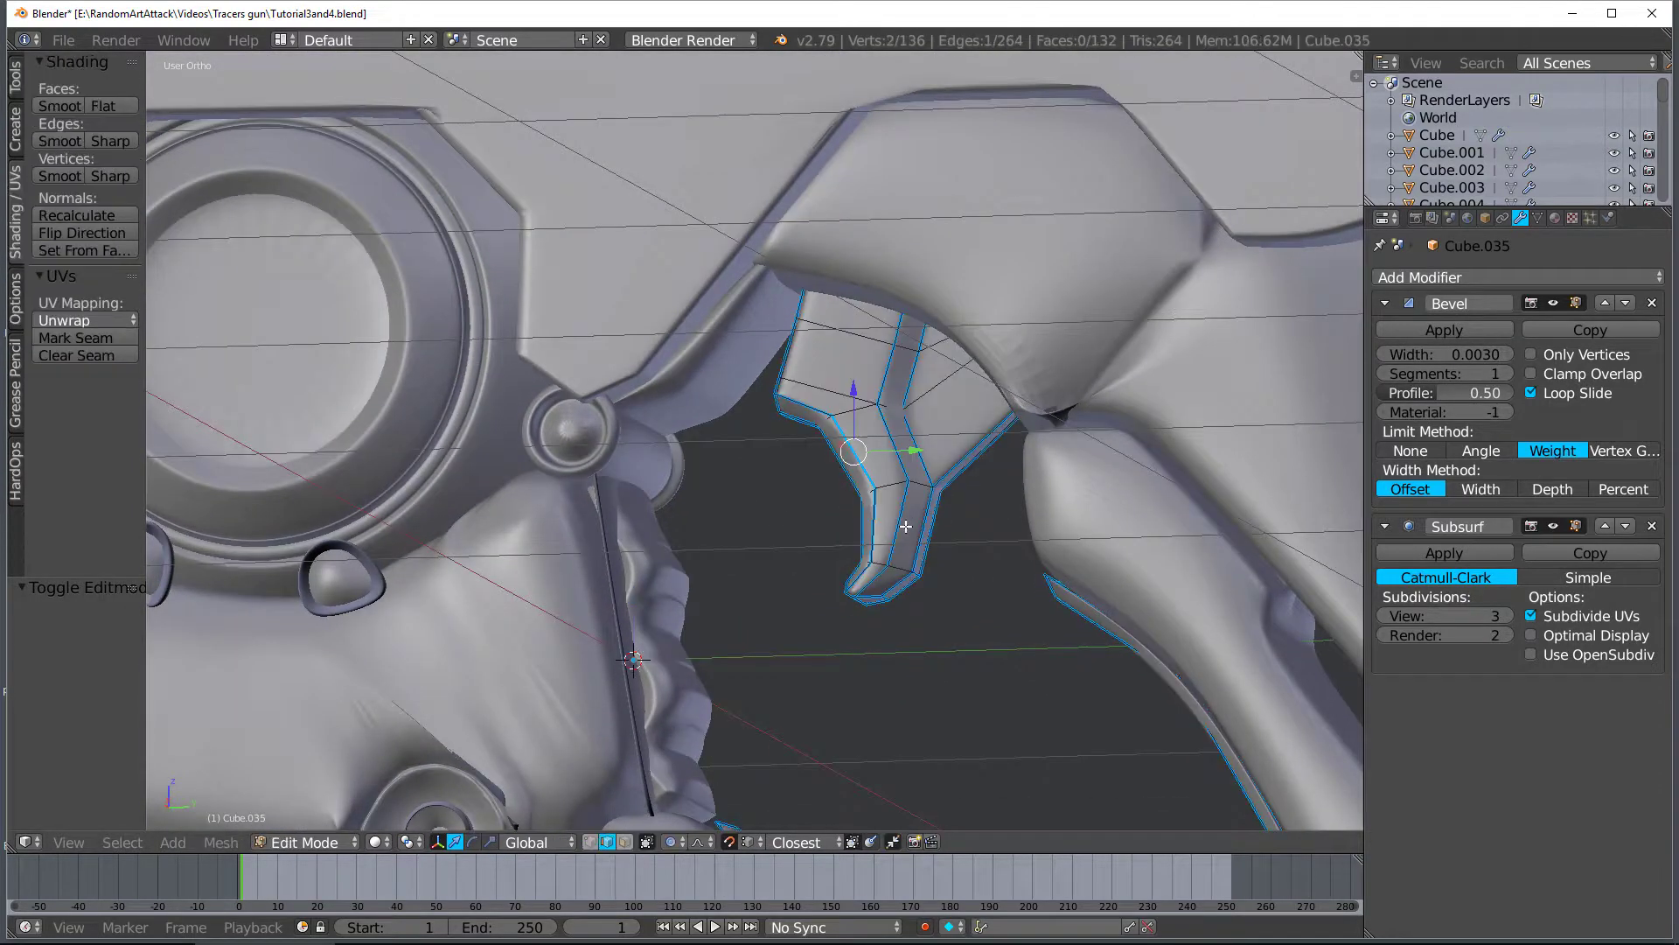
key("a")
middle_click_drag(905, 528, 693, 417)
scroll(701, 464, "up", 1)
right_click(662, 555, "ctrl")
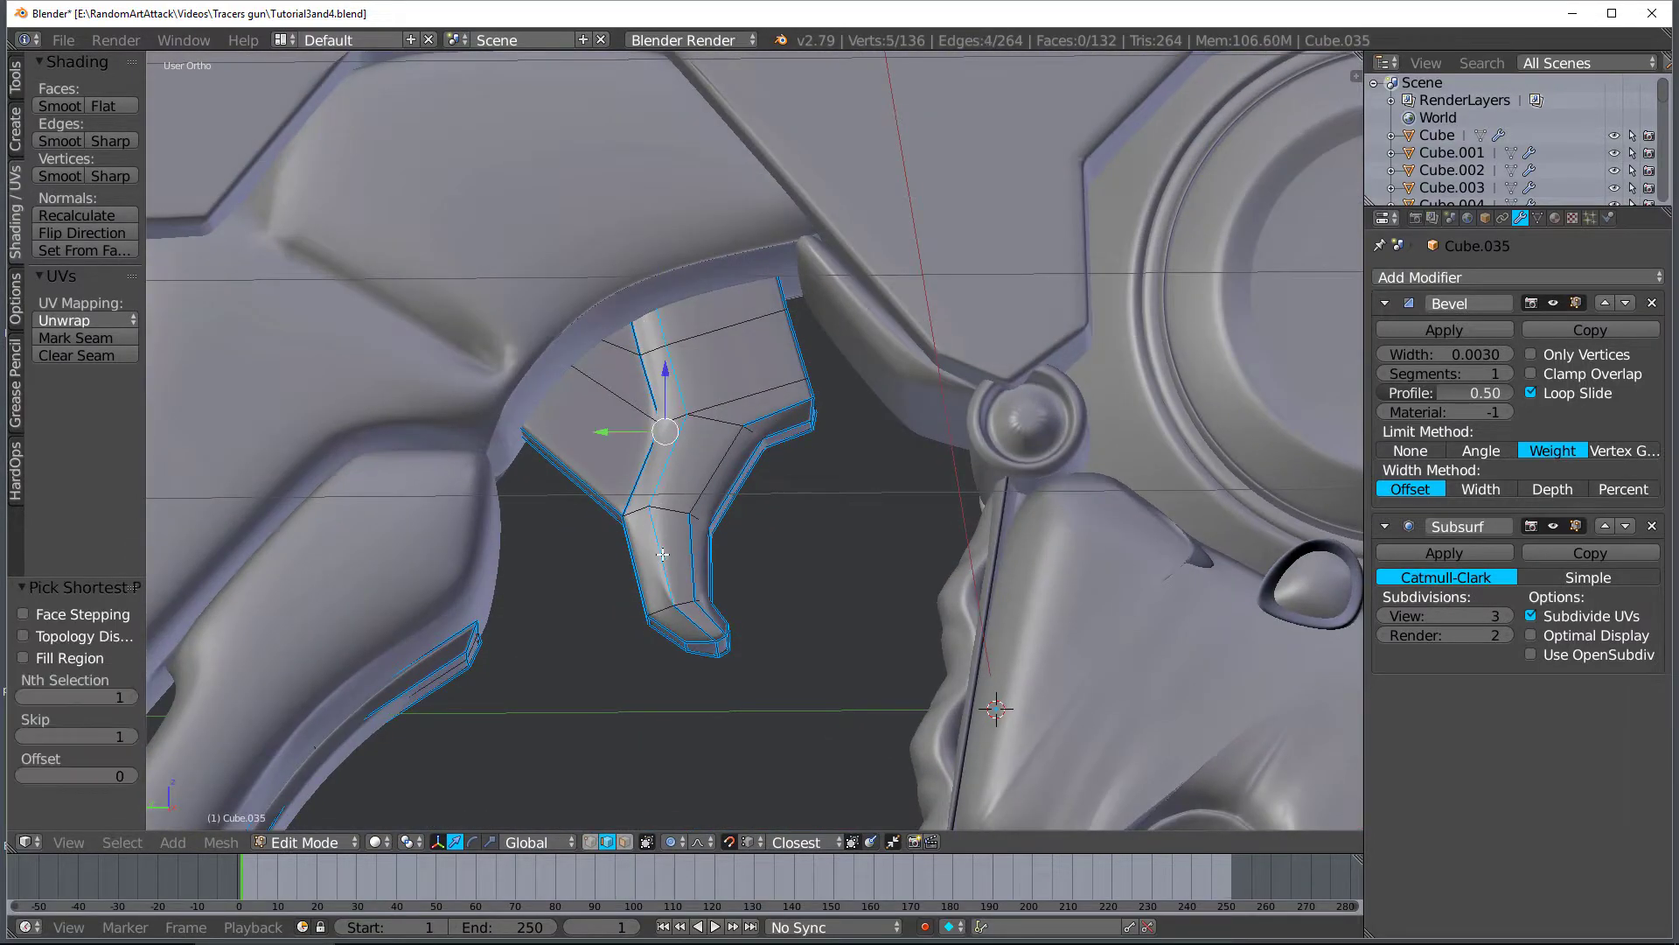
key("ctrl+e")
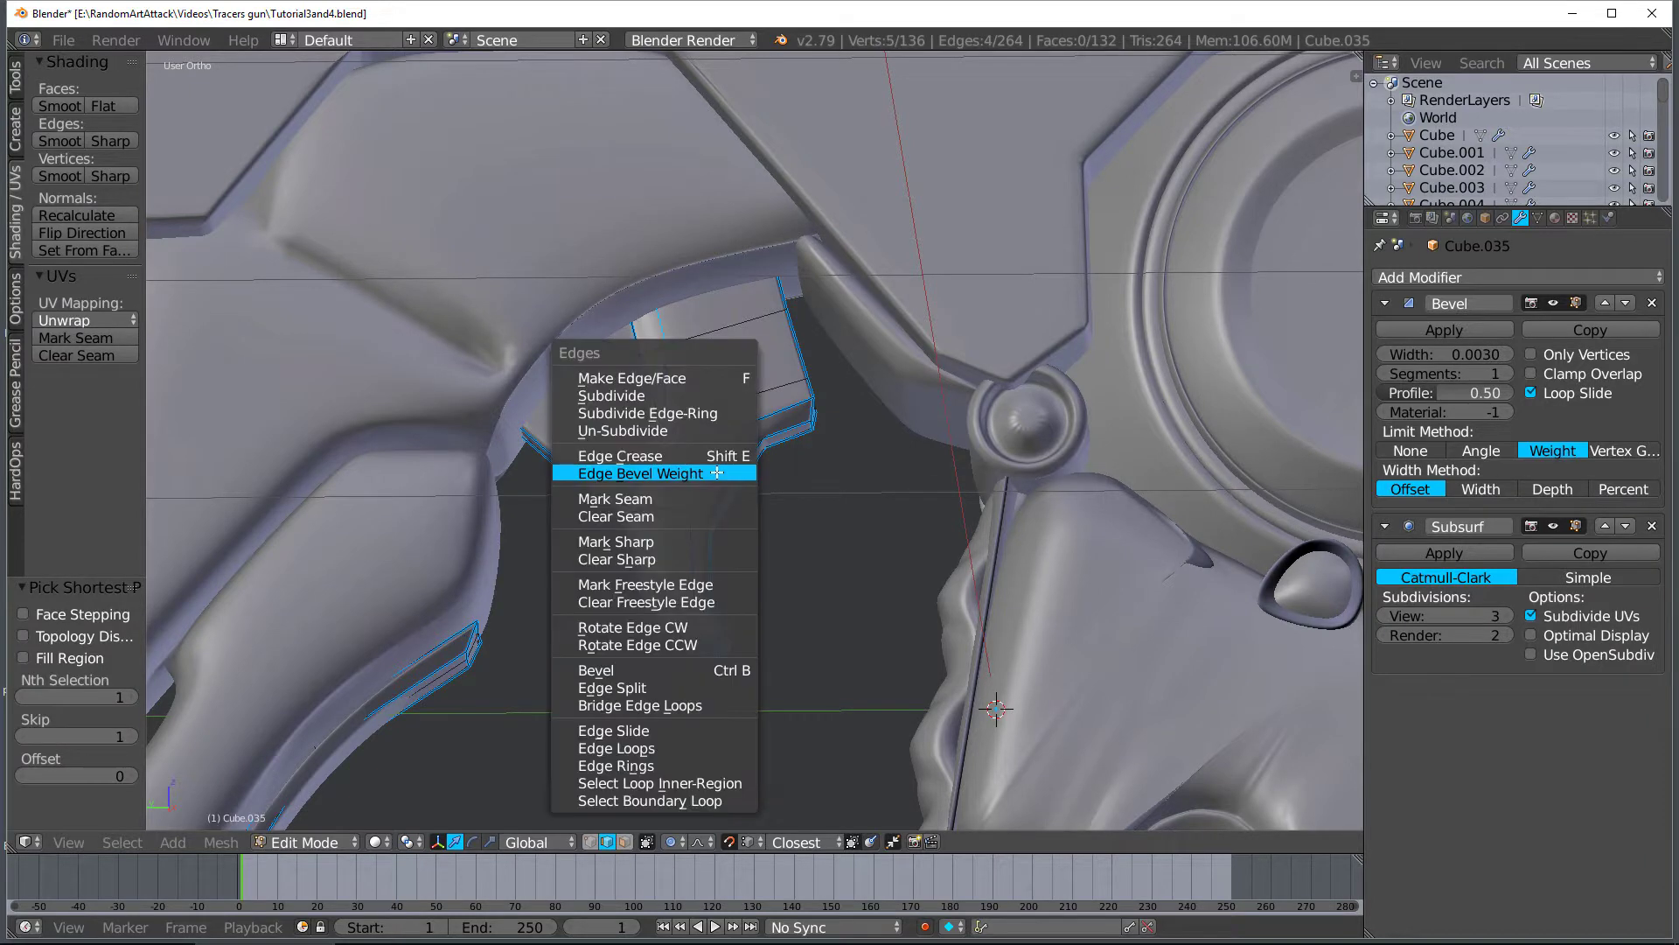
left_click(716, 472)
type("1")
key("Return")
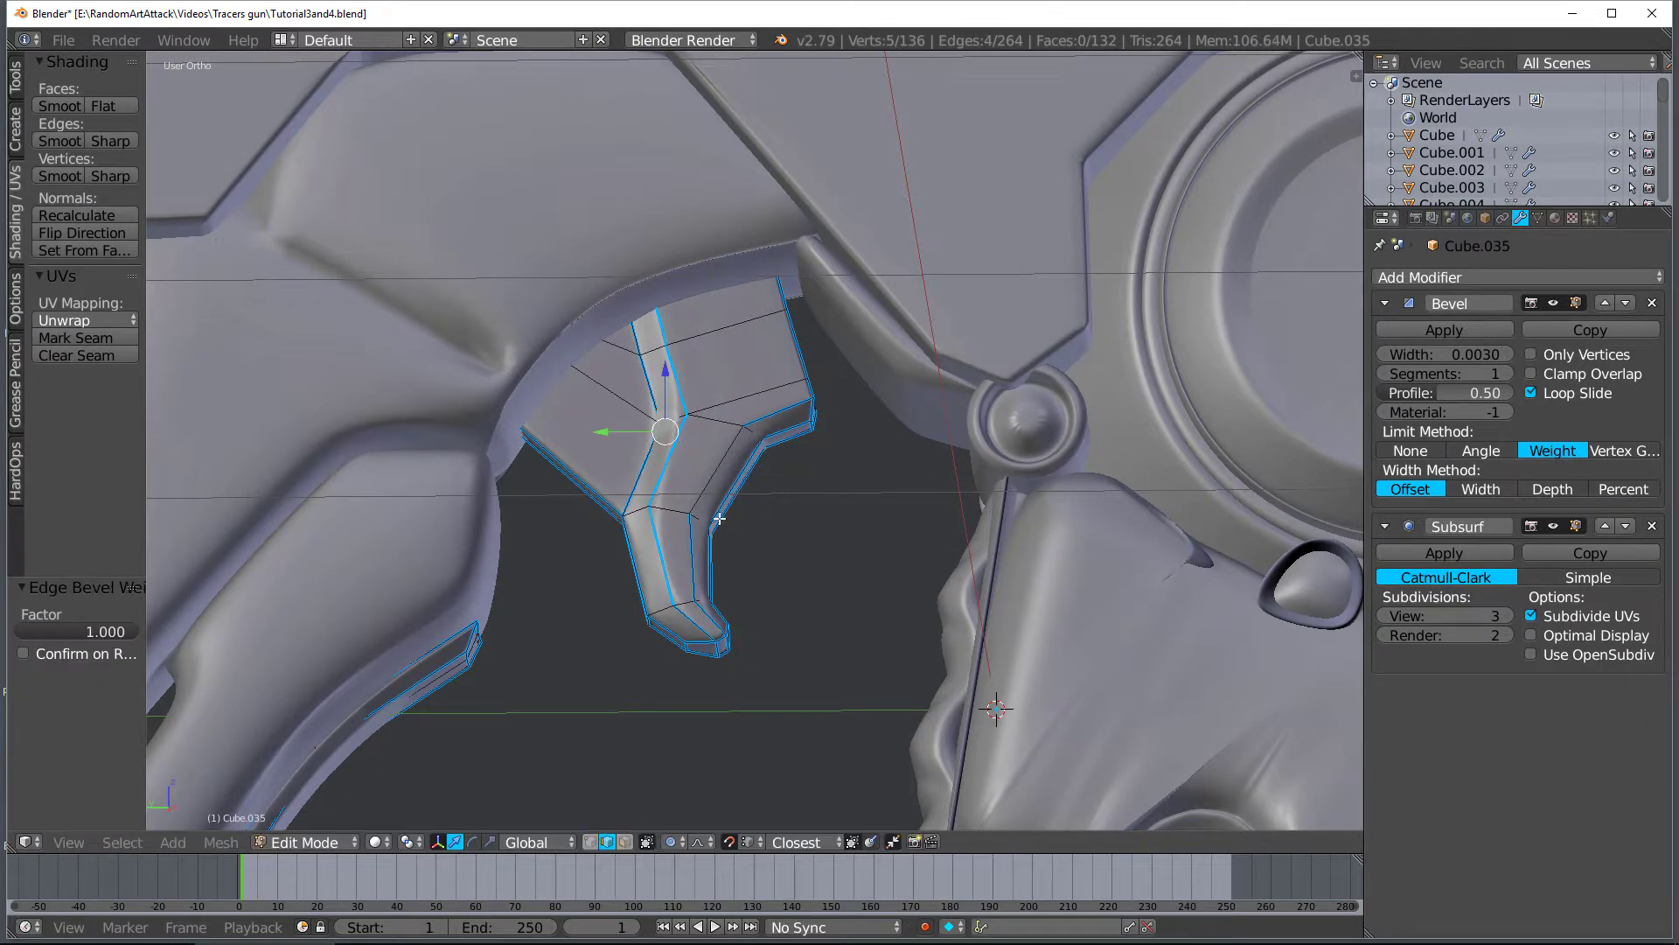
key("Tab")
scroll(739, 535, "down", 6)
middle_click_drag(729, 563, 909, 558)
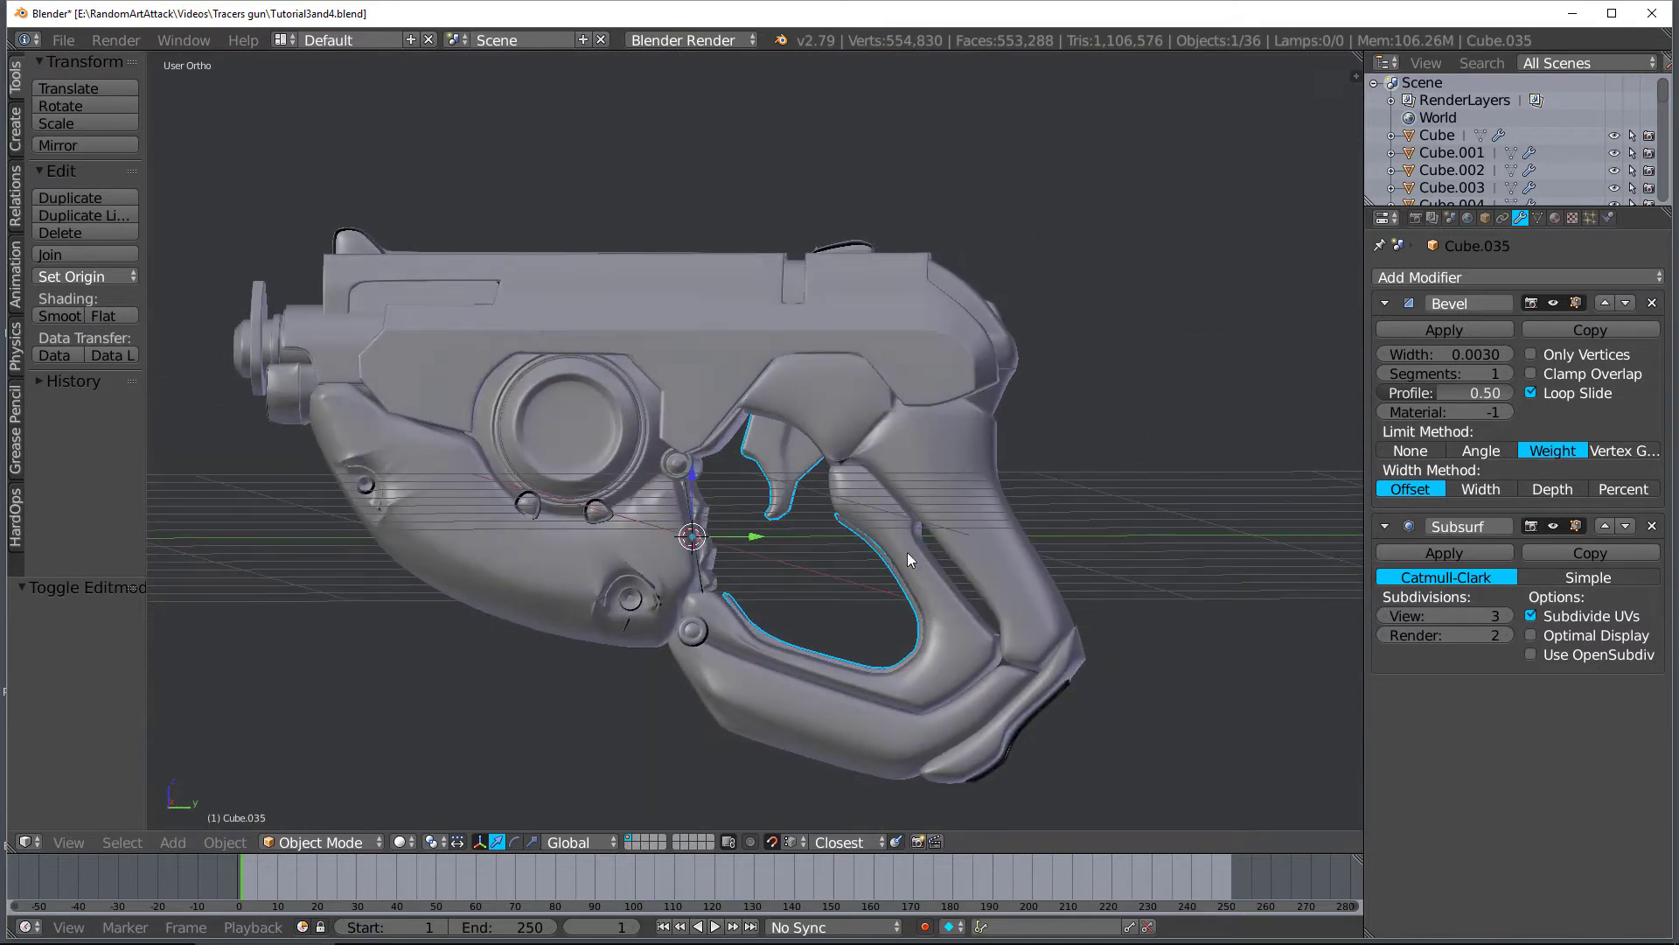
scroll(897, 521, "up", 3)
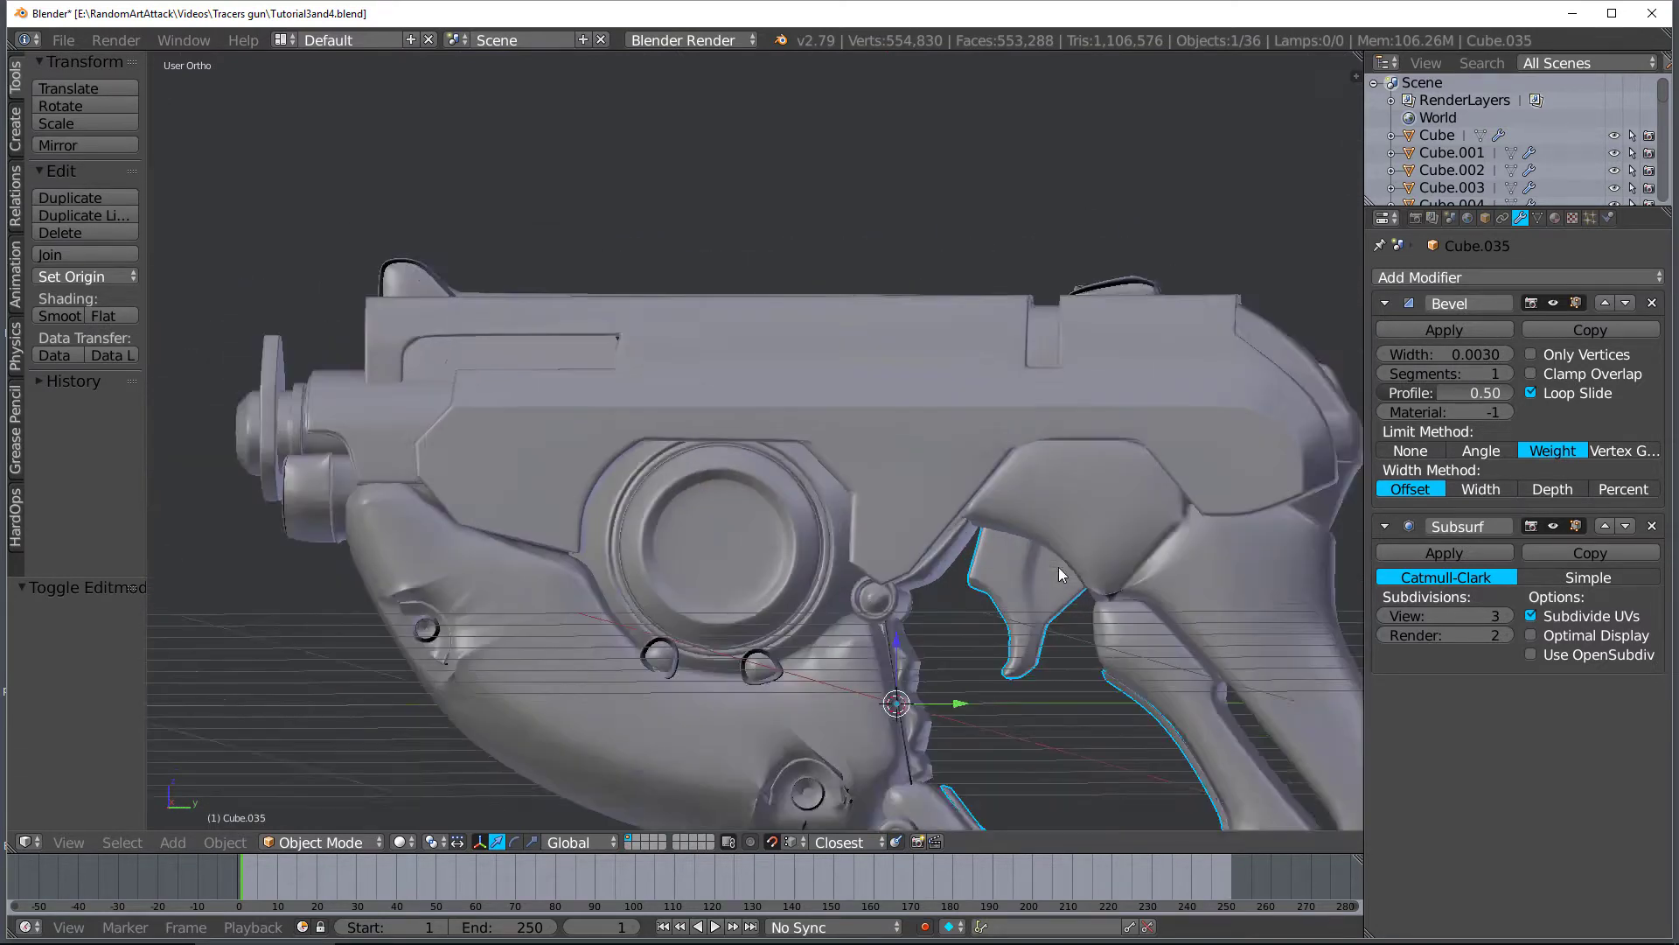
Delete the two internal faces crossing the upper grip frame (Cube.002) beside the trigger guard
right_click(981, 406)
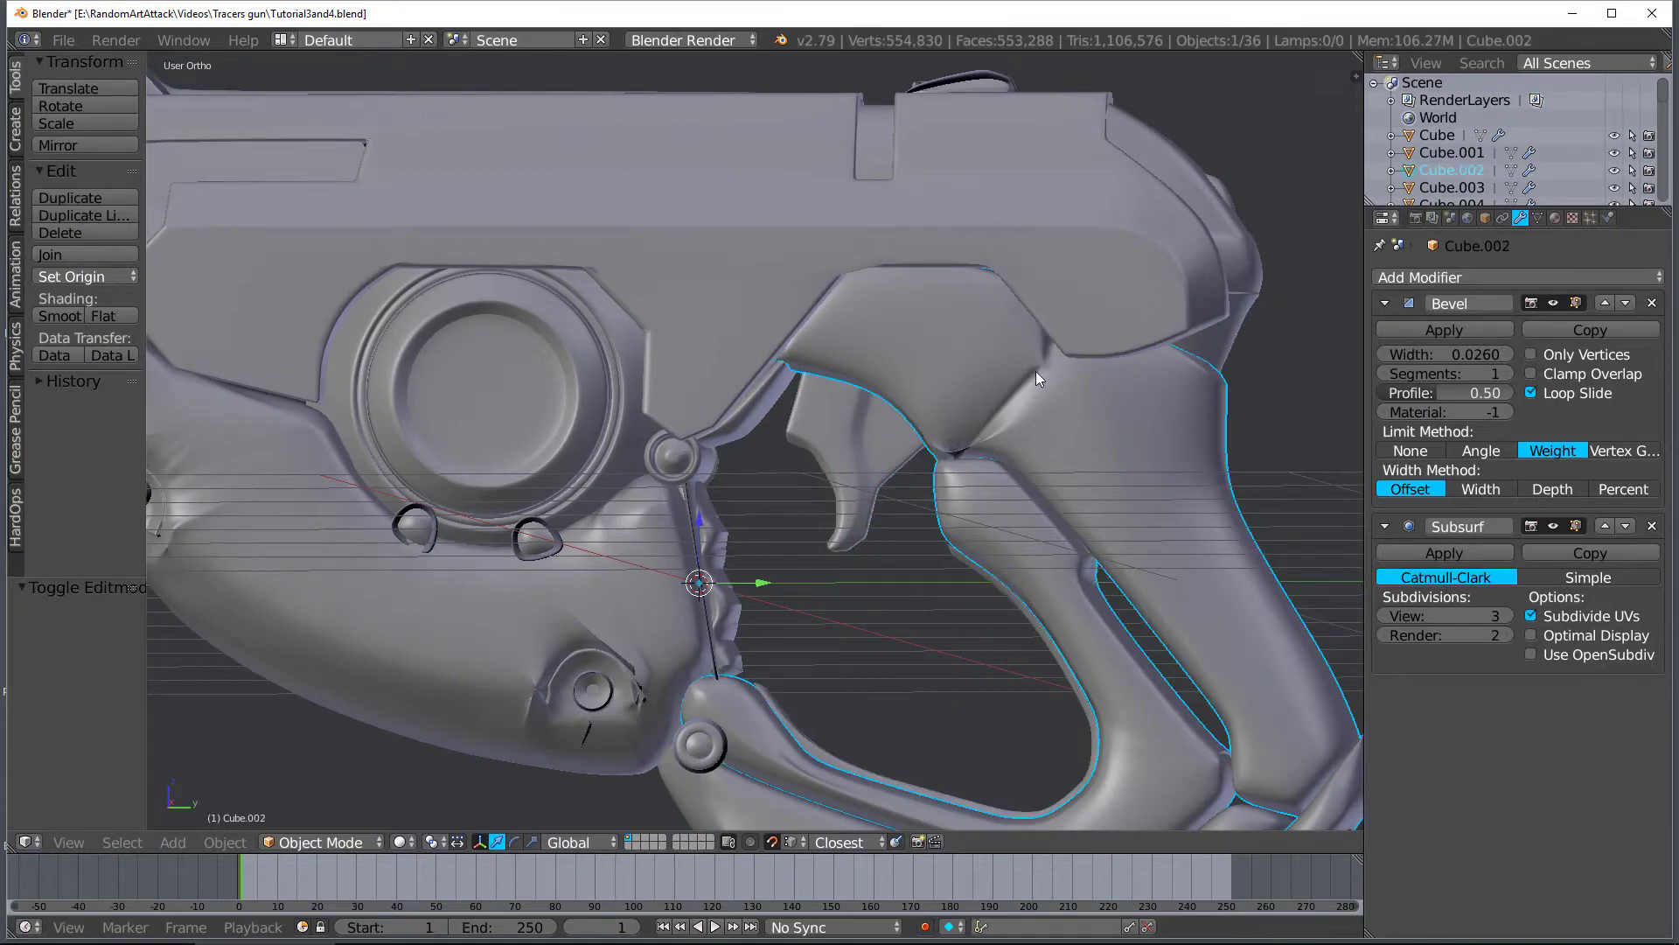
key("Tab")
key("Tab")
key("Tab")
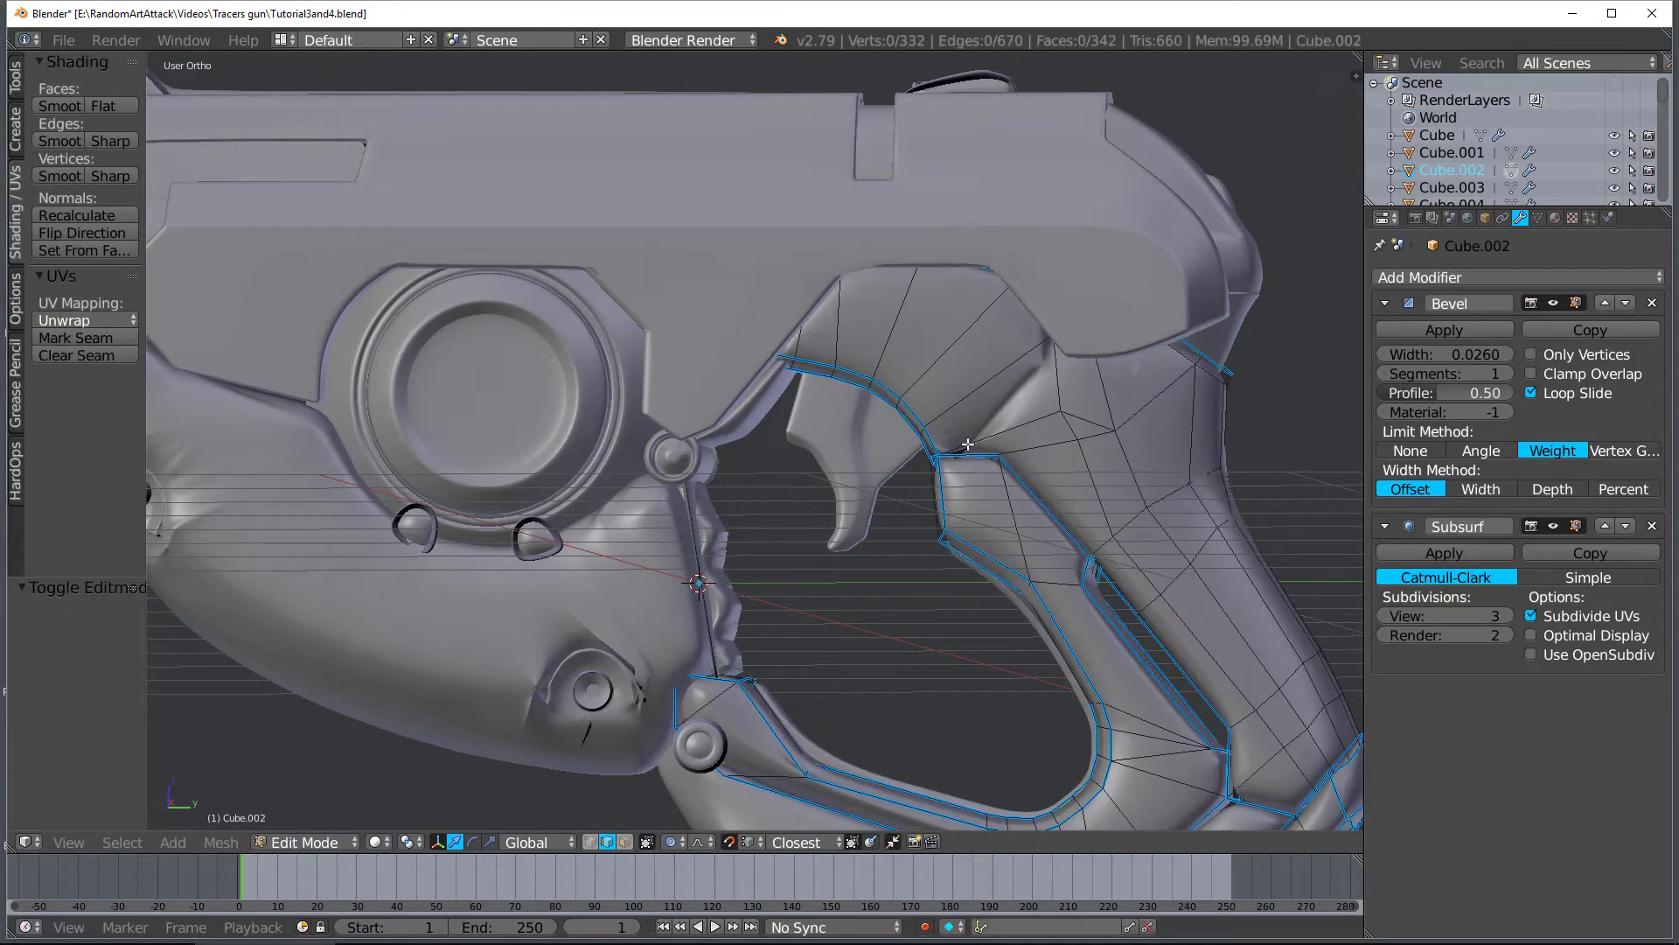
key("z")
mouse_move(982, 439)
middle_mouse_down()
mouse_move(1047, 469)
mouse_move(968, 394)
mouse_move(964, 432)
middle_mouse_up()
left_click(624, 841)
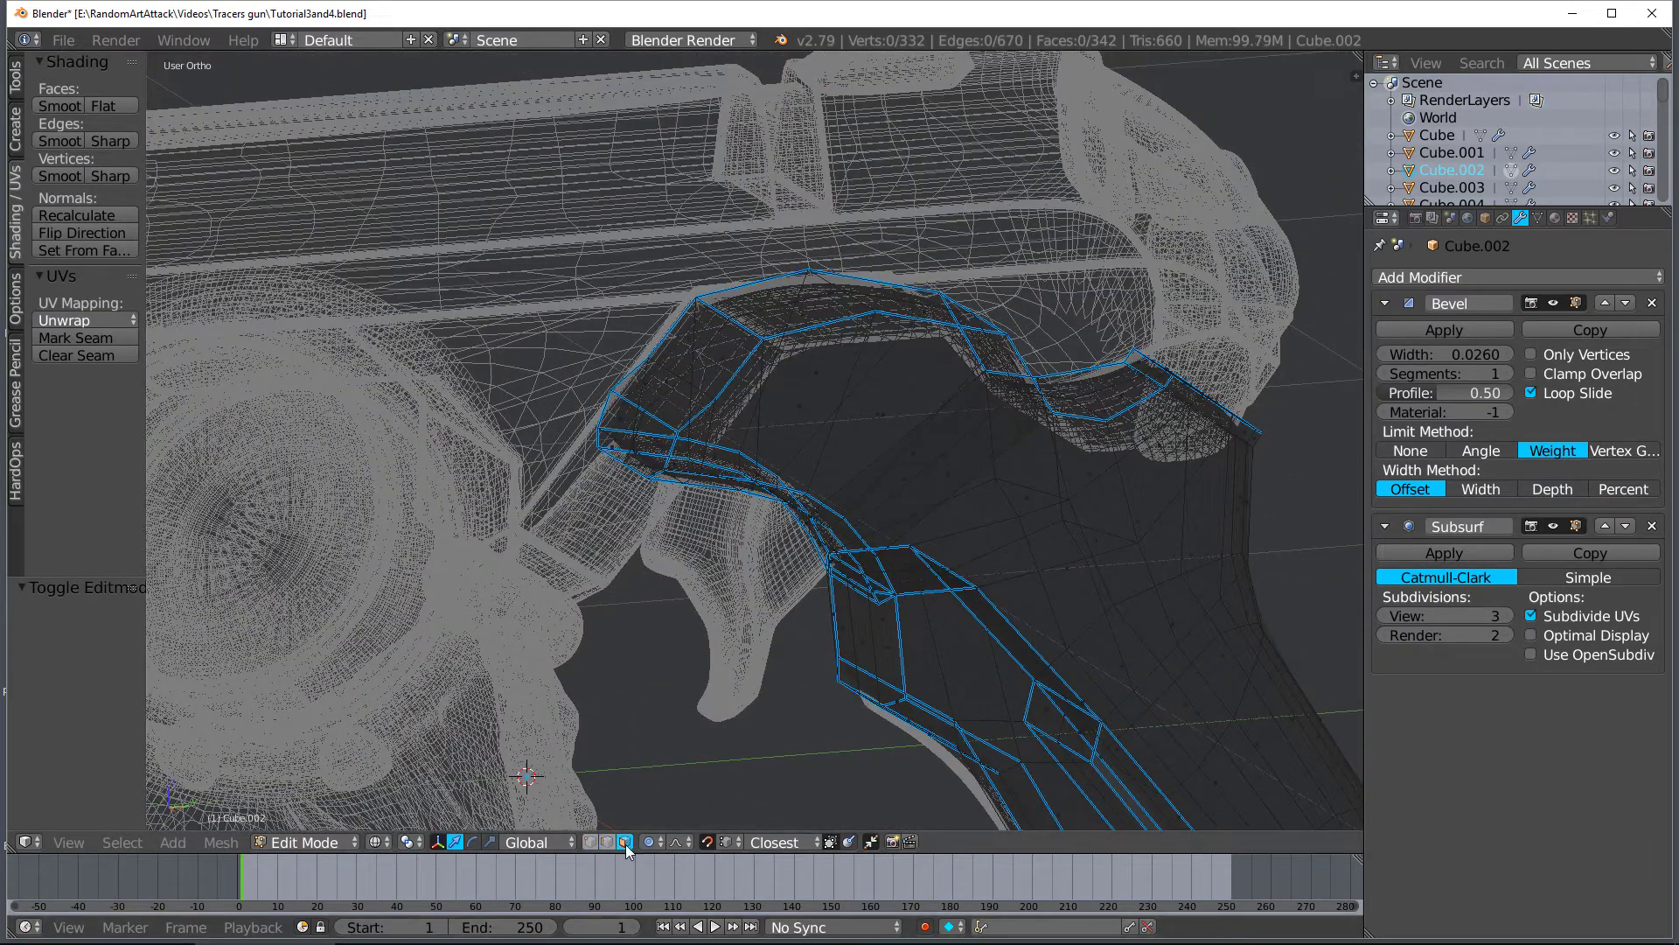
middle_click_drag(911, 499, 986, 493)
right_click(997, 479)
right_click(998, 458, "shift")
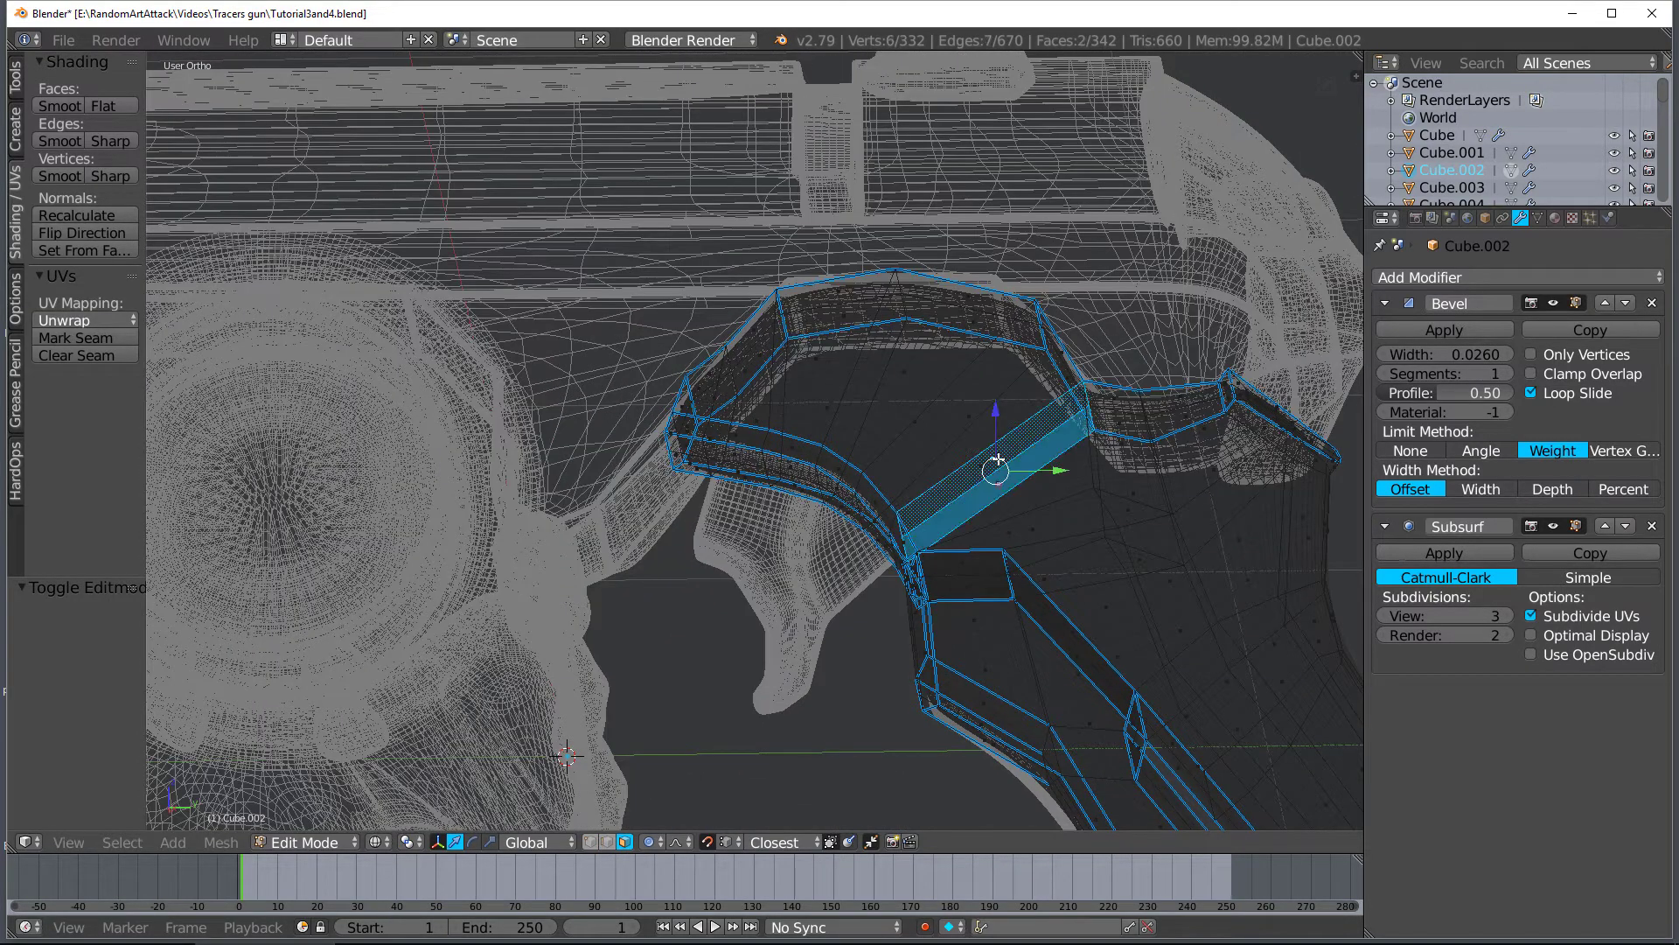
key("x")
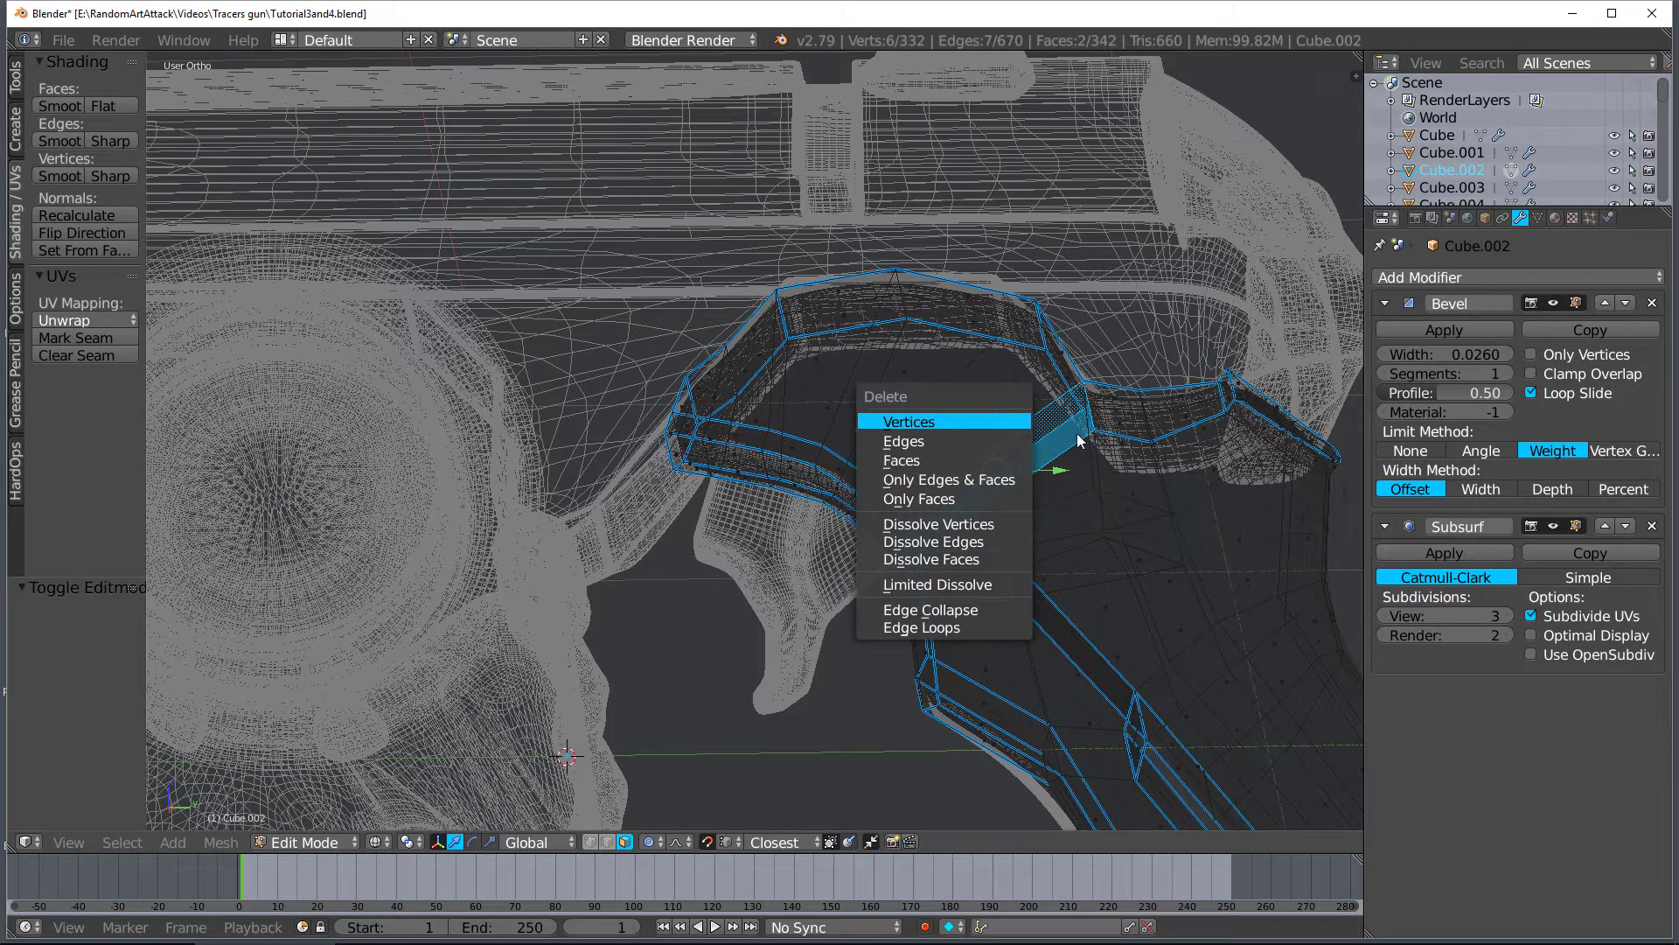
key("Escape")
key("x")
left_click(980, 448)
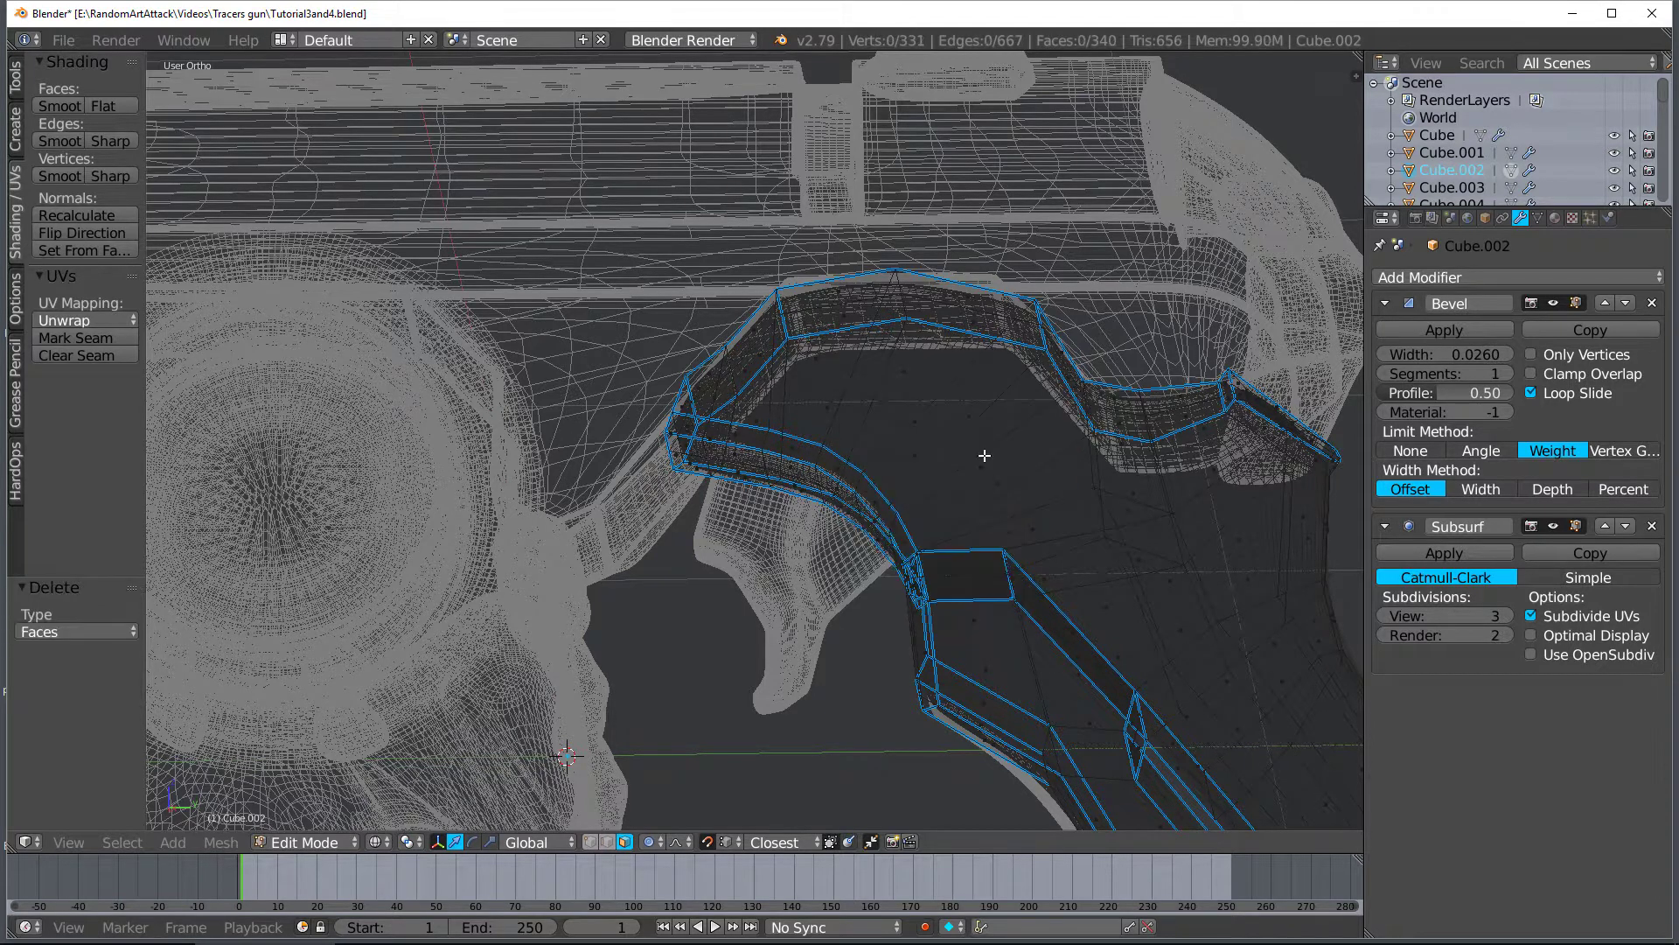
Set the grip frame's Bevel width to 0.0060 and compare the grip with the reference image
key("Tab")
middle_click_drag(1005, 495, 944, 398)
left_click_drag(1443, 355, 1378, 354)
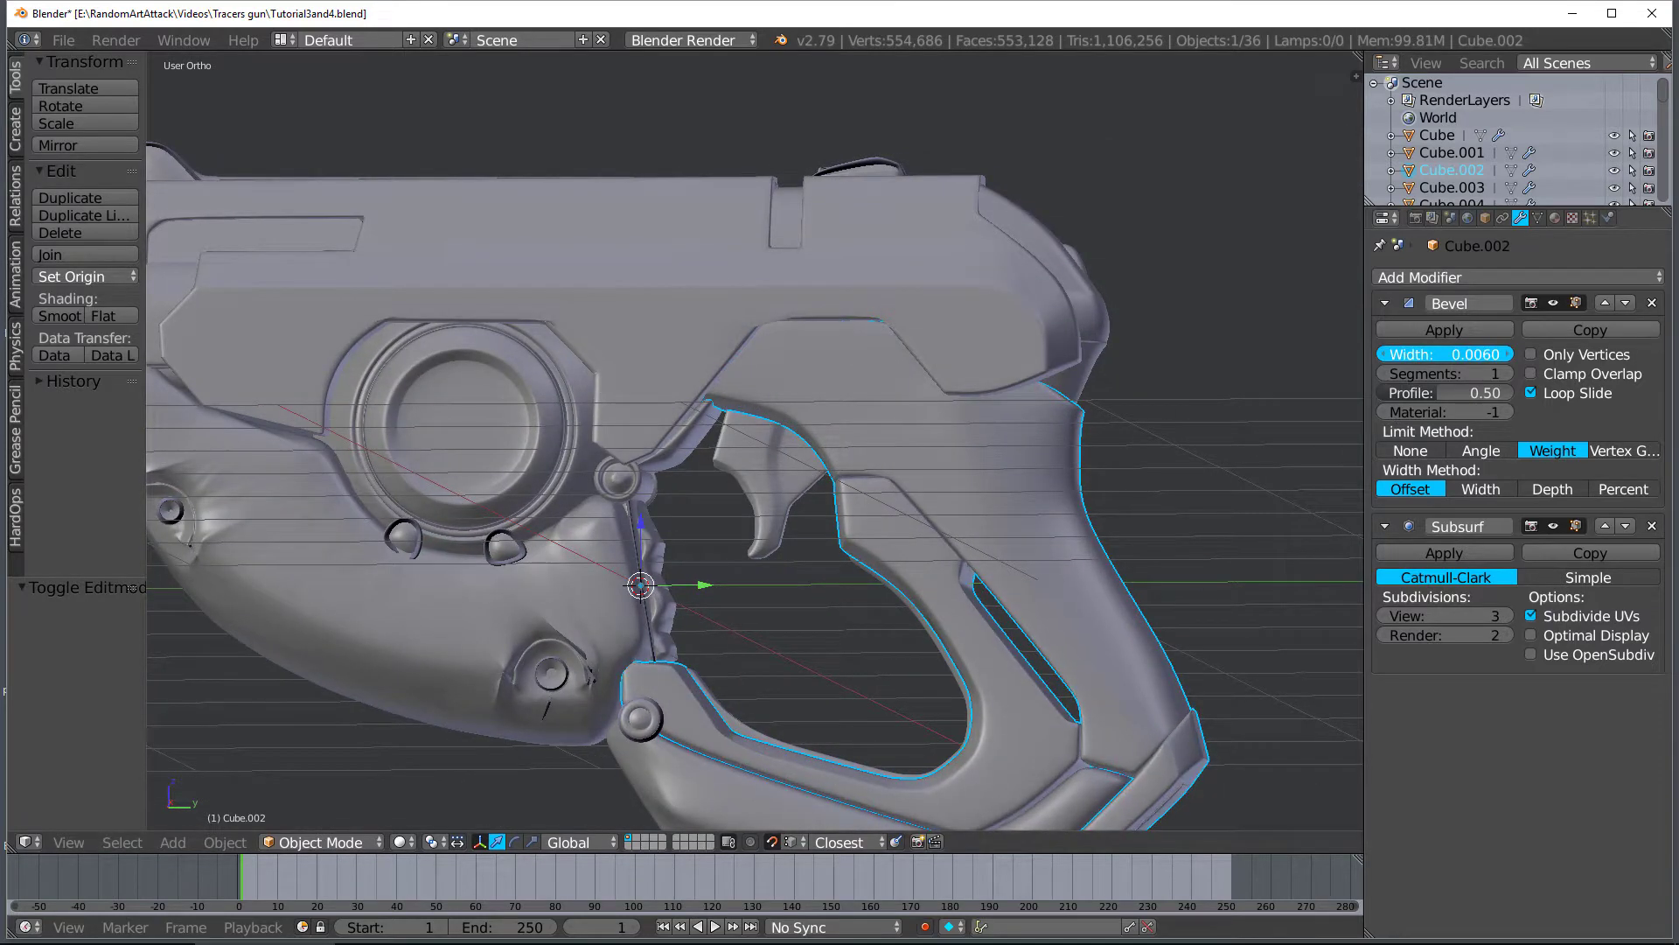
middle_click_drag(1046, 493, 723, 511)
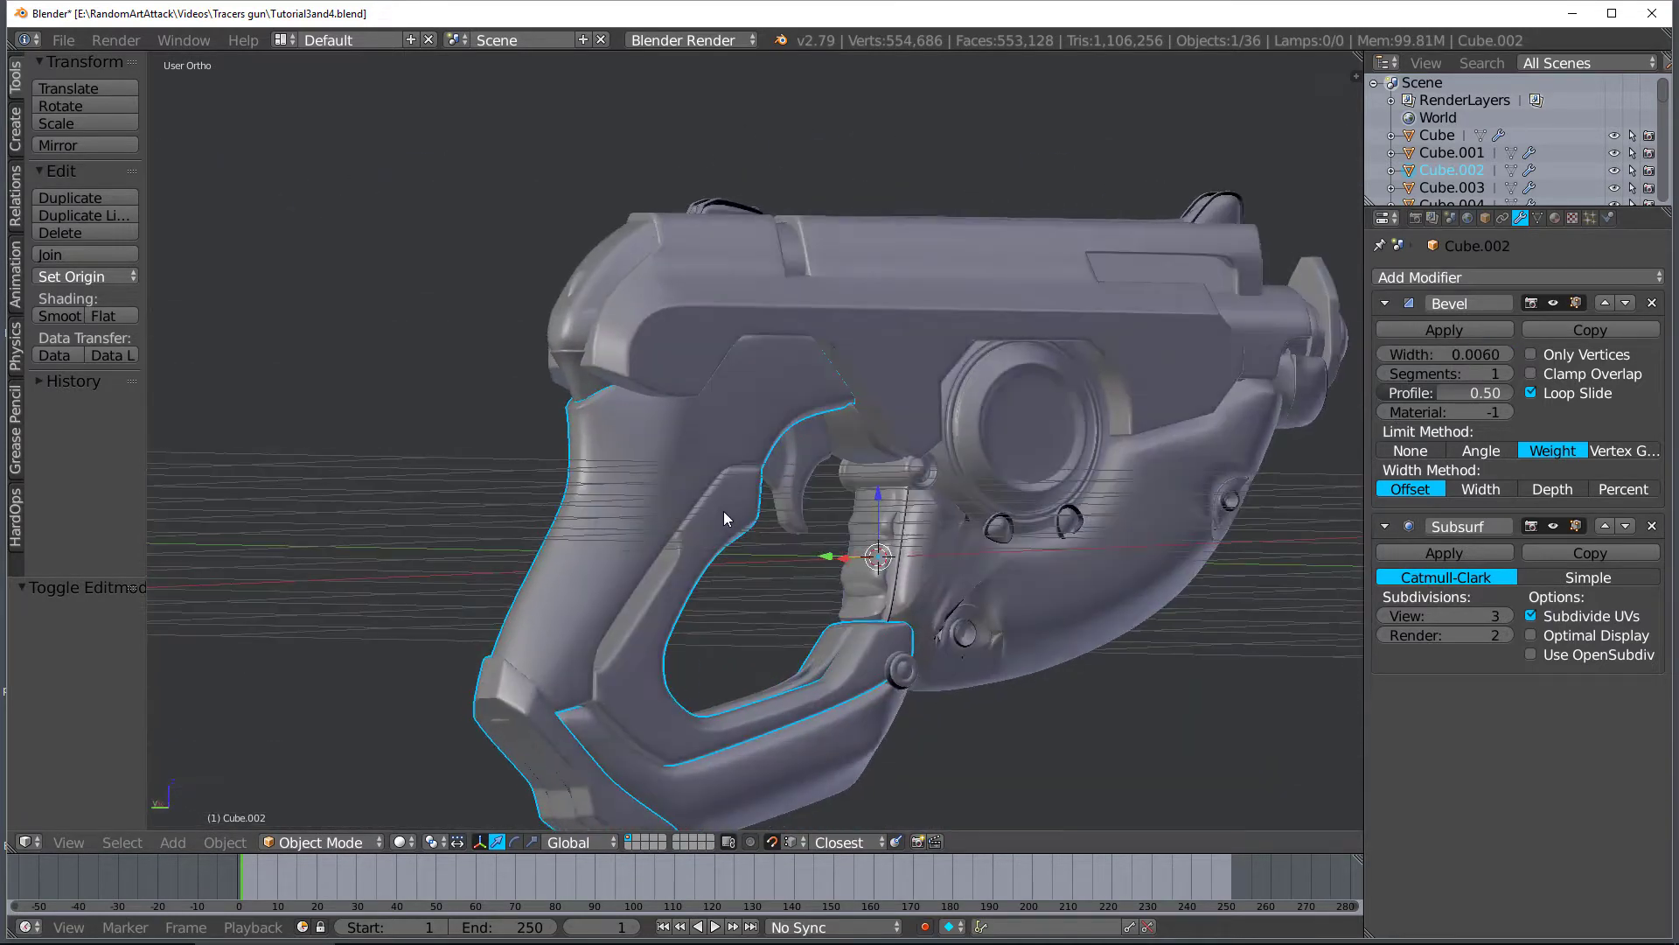
key("KP_3")
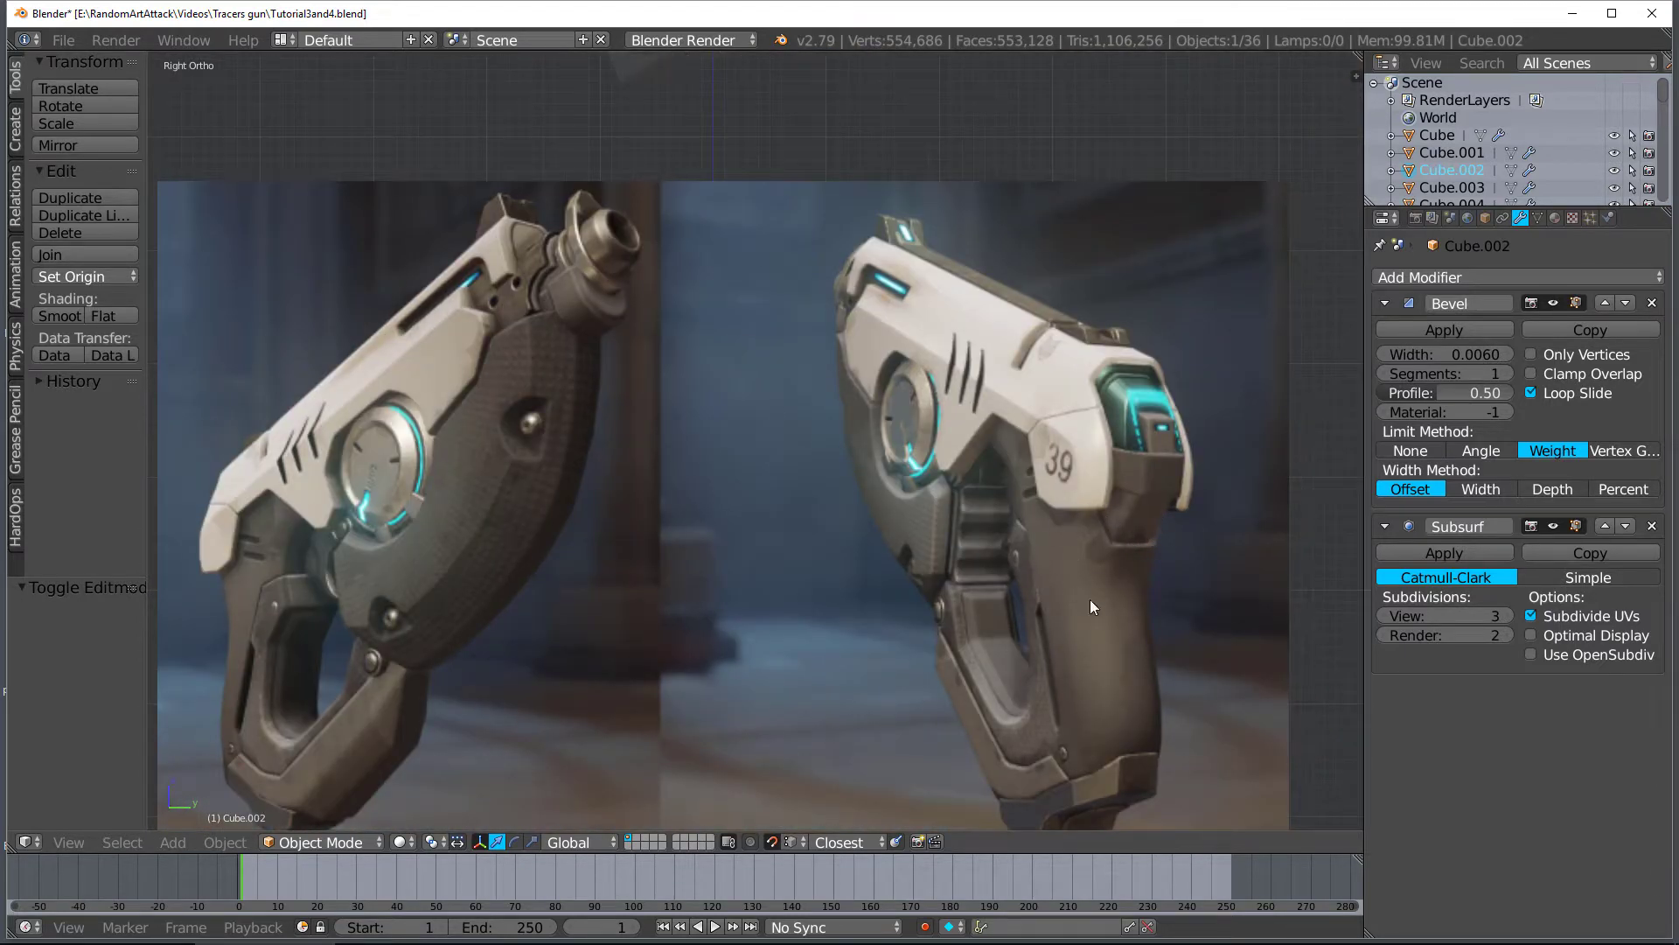
Try scaling one edge of the grip's upper rear notch along X, including with proportional editing
middle_click_drag(1089, 600, 822, 427)
key("Tab")
left_click(823, 431, "alt")
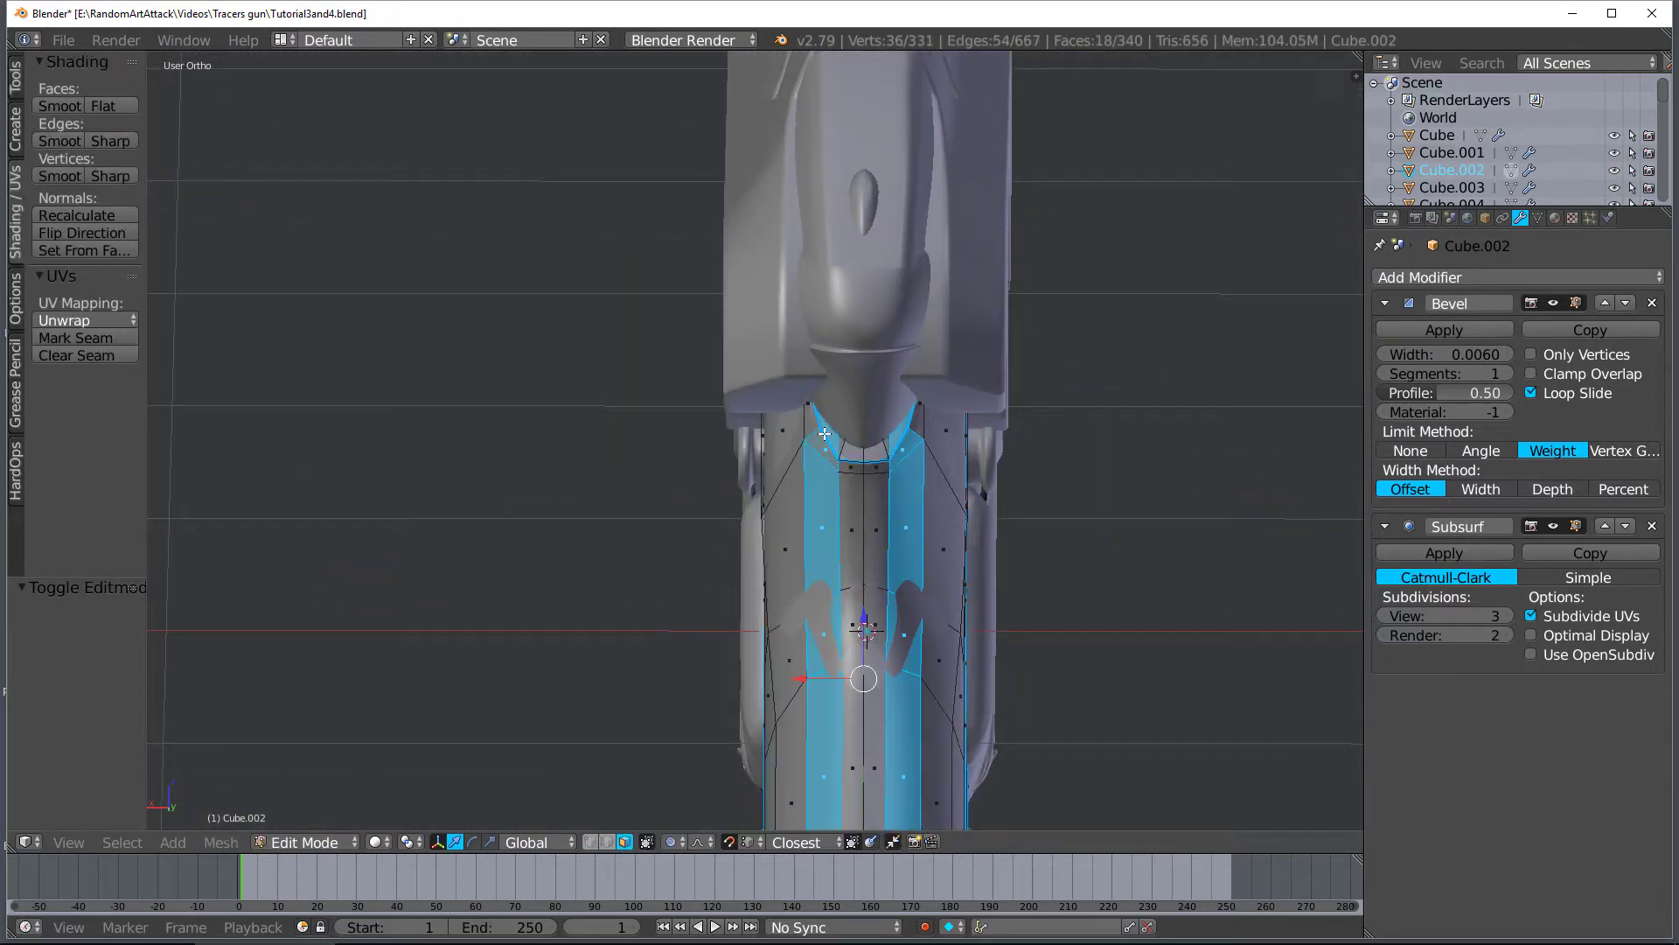
left_click(607, 842)
right_click(825, 447)
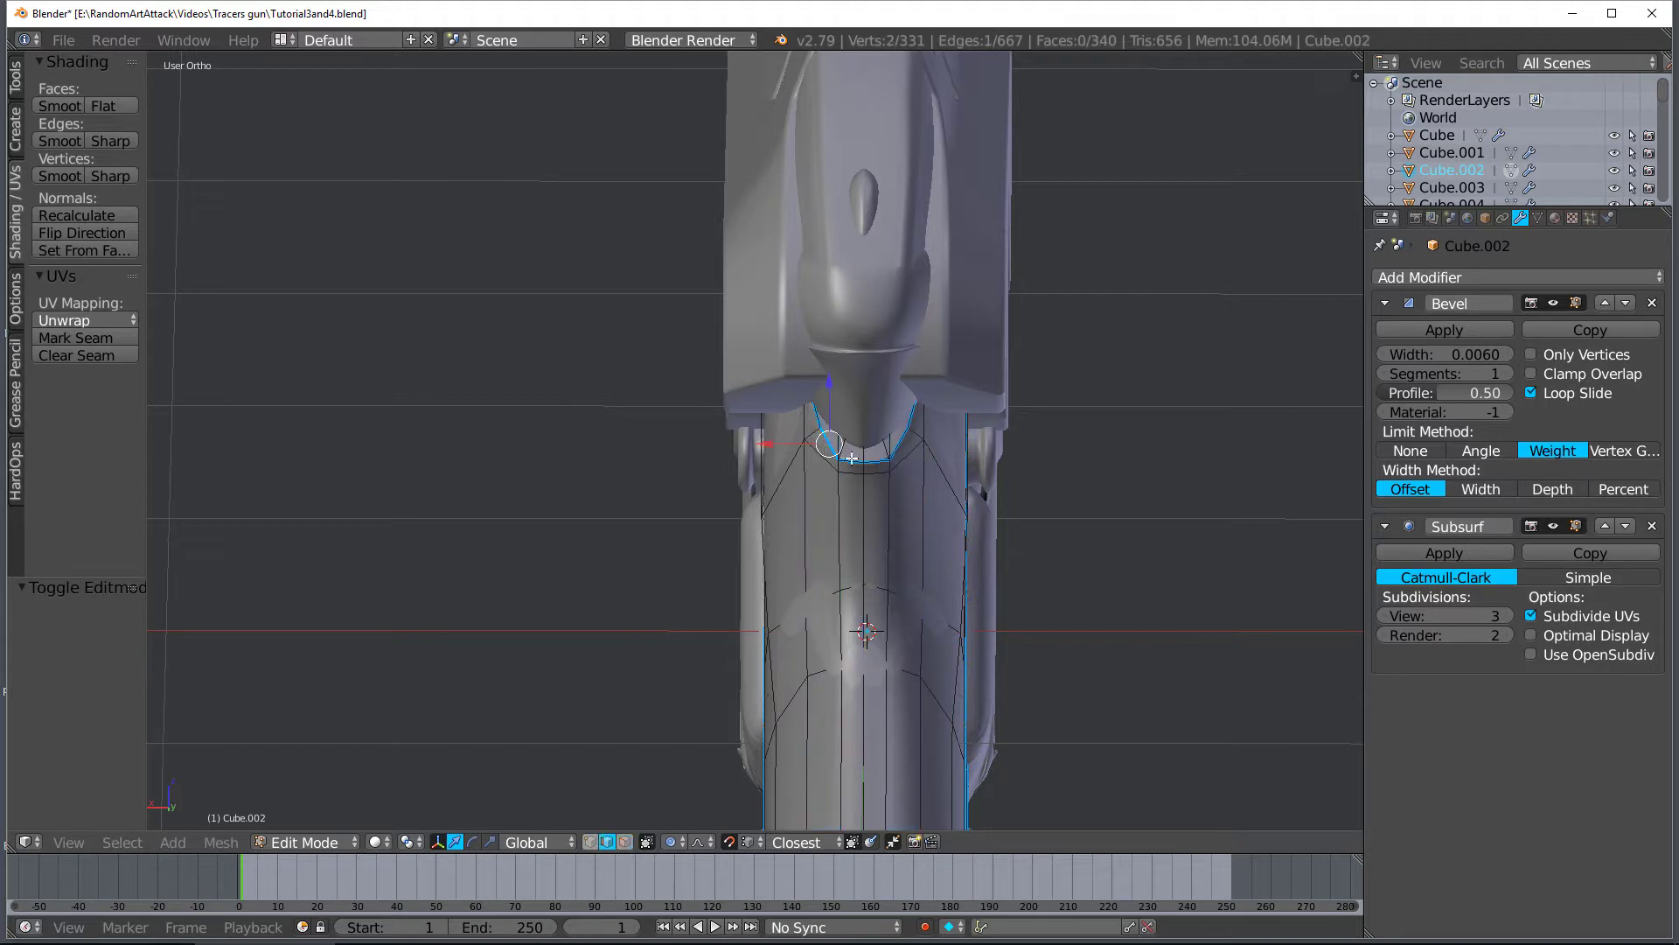
key("s")
key("x")
left_click(878, 678)
key("o")
key("s")
key("x")
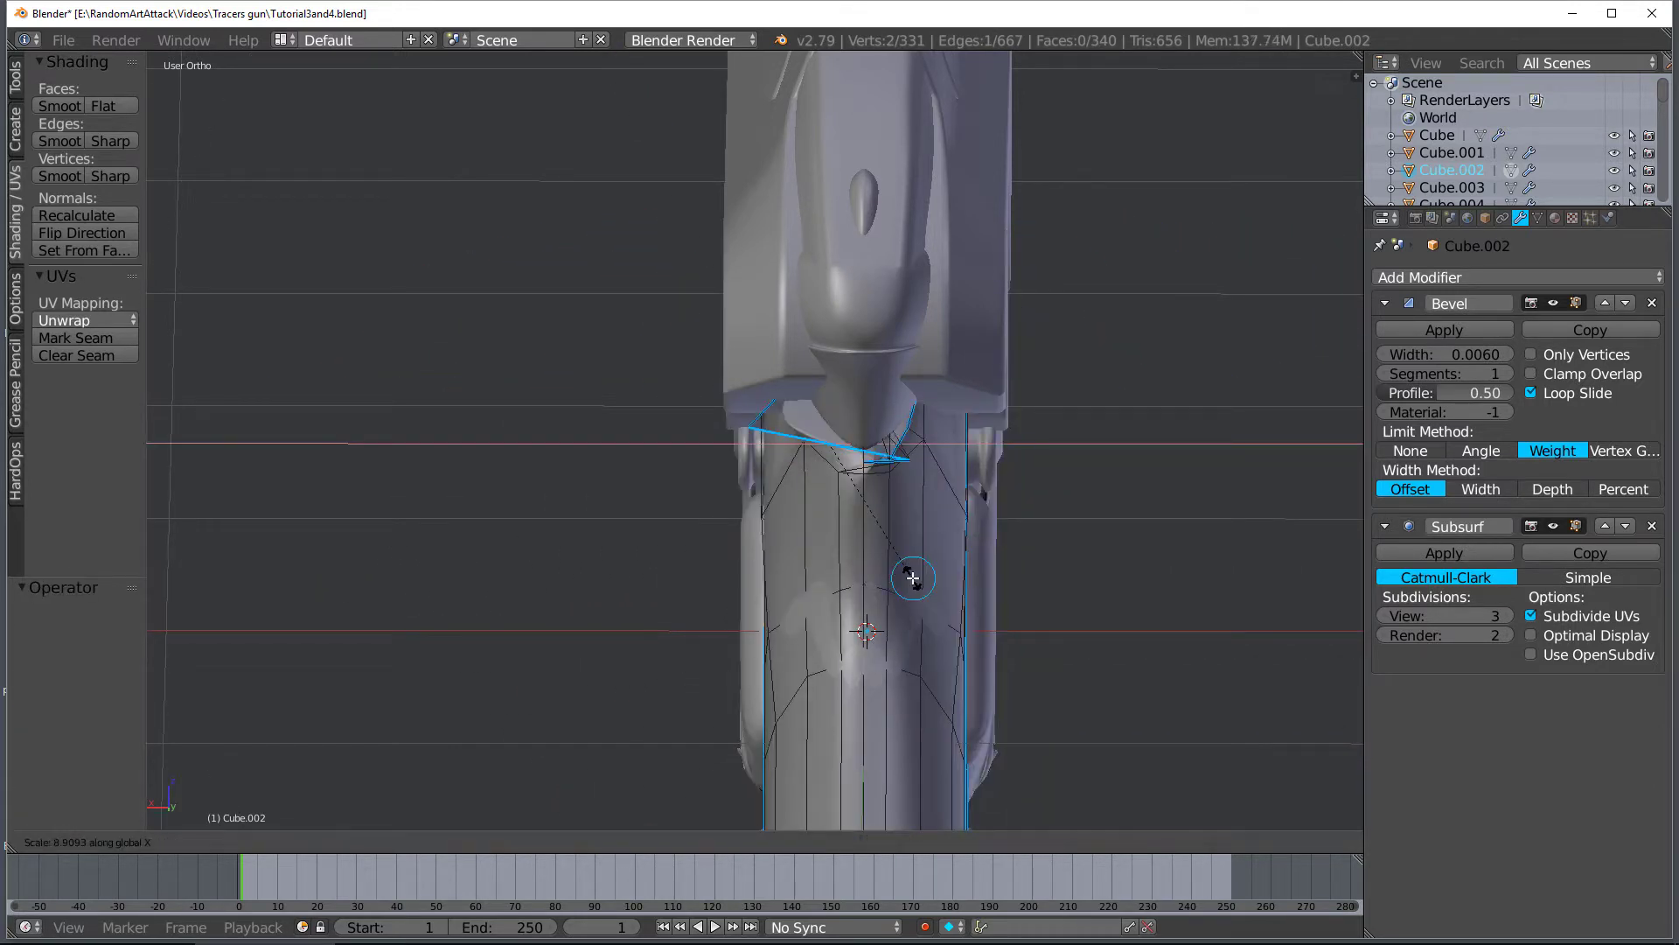
left_click(915, 578)
key("ctrl+z")
key("a")
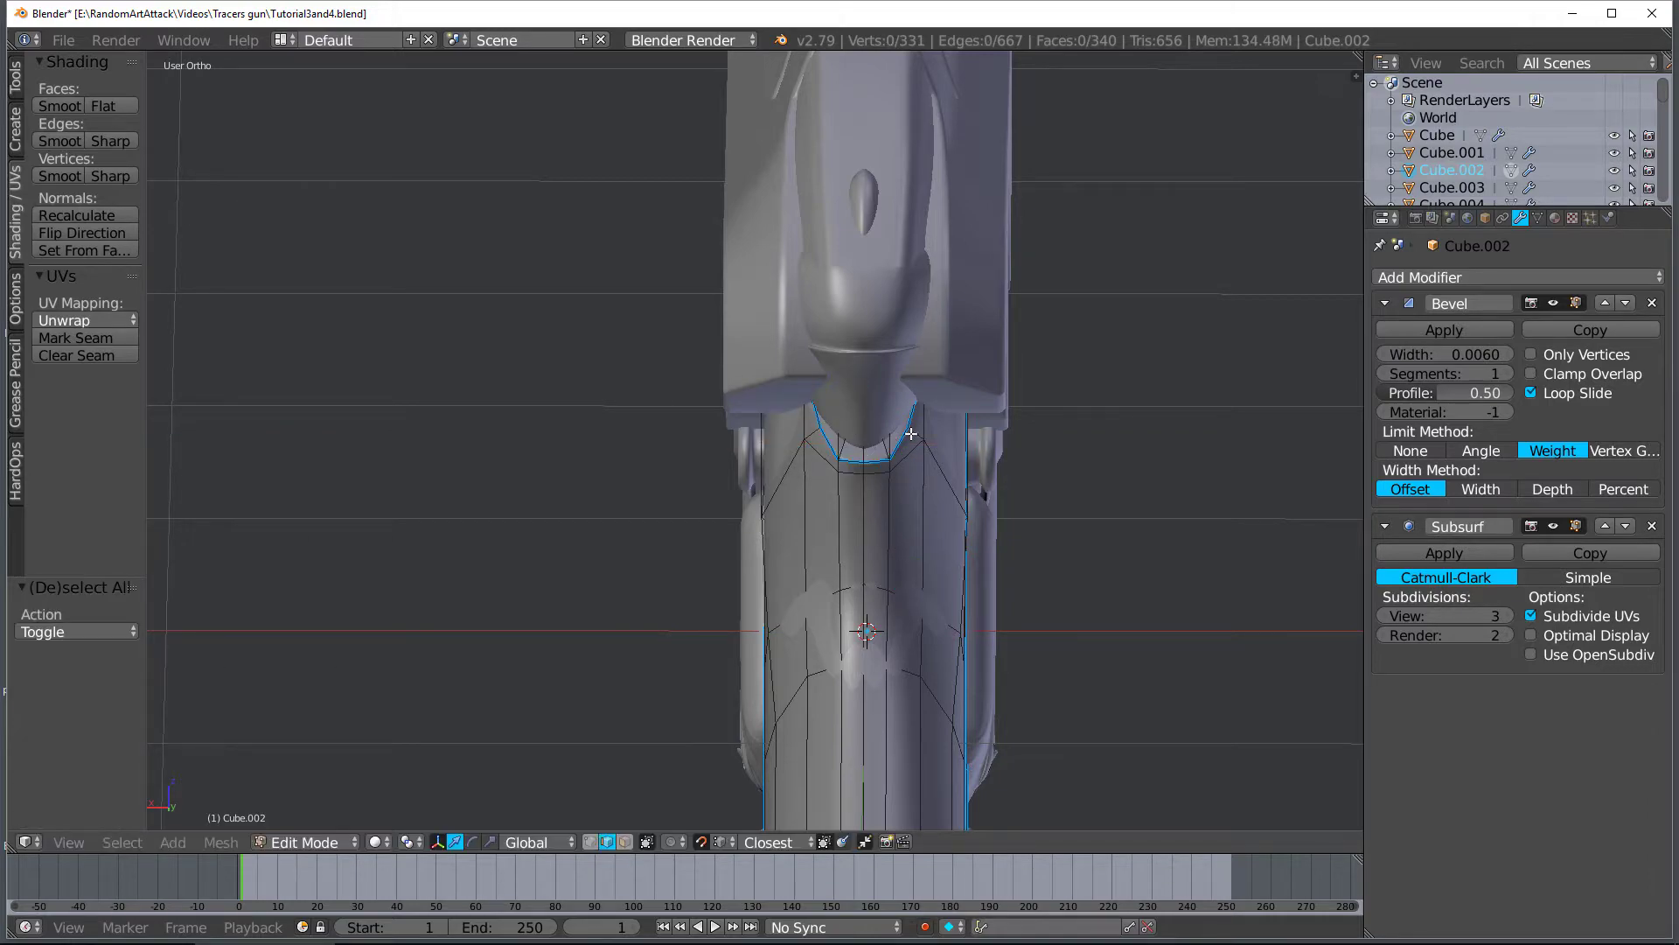
Select the edge path around the grip's upper rear notch and scale it about 1.13 times along global X
key("z")
middle_click_drag(899, 450, 942, 462)
right_click(941, 462, "alt")
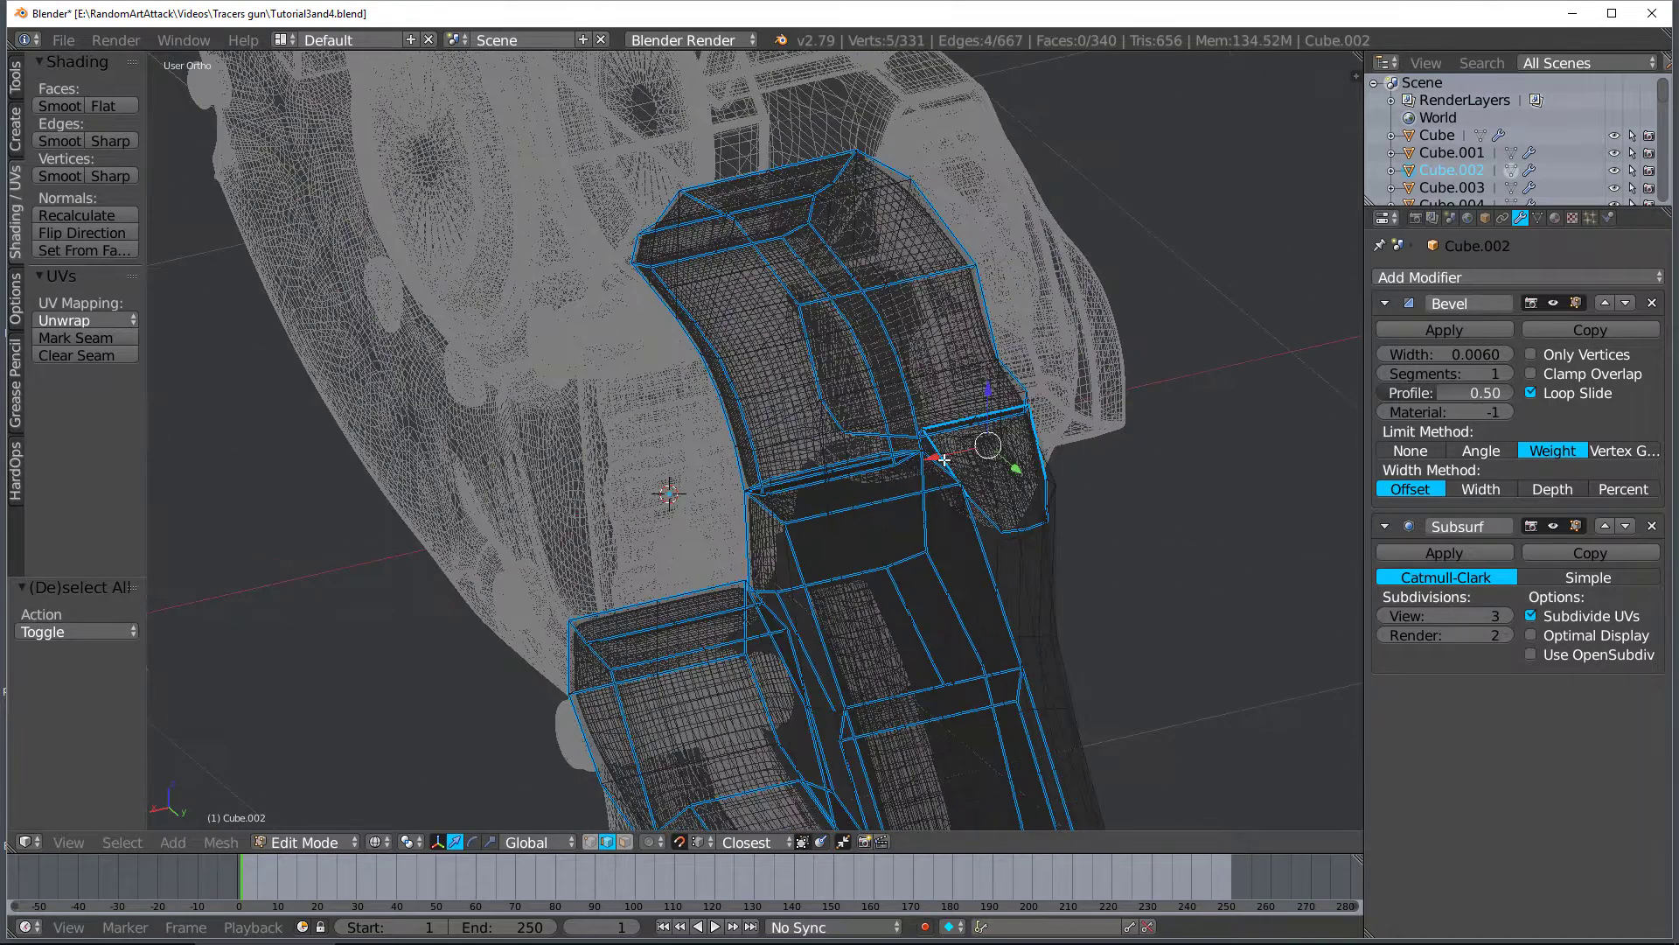
scroll(1033, 479, "up", 2)
right_click(1128, 567, "ctrl")
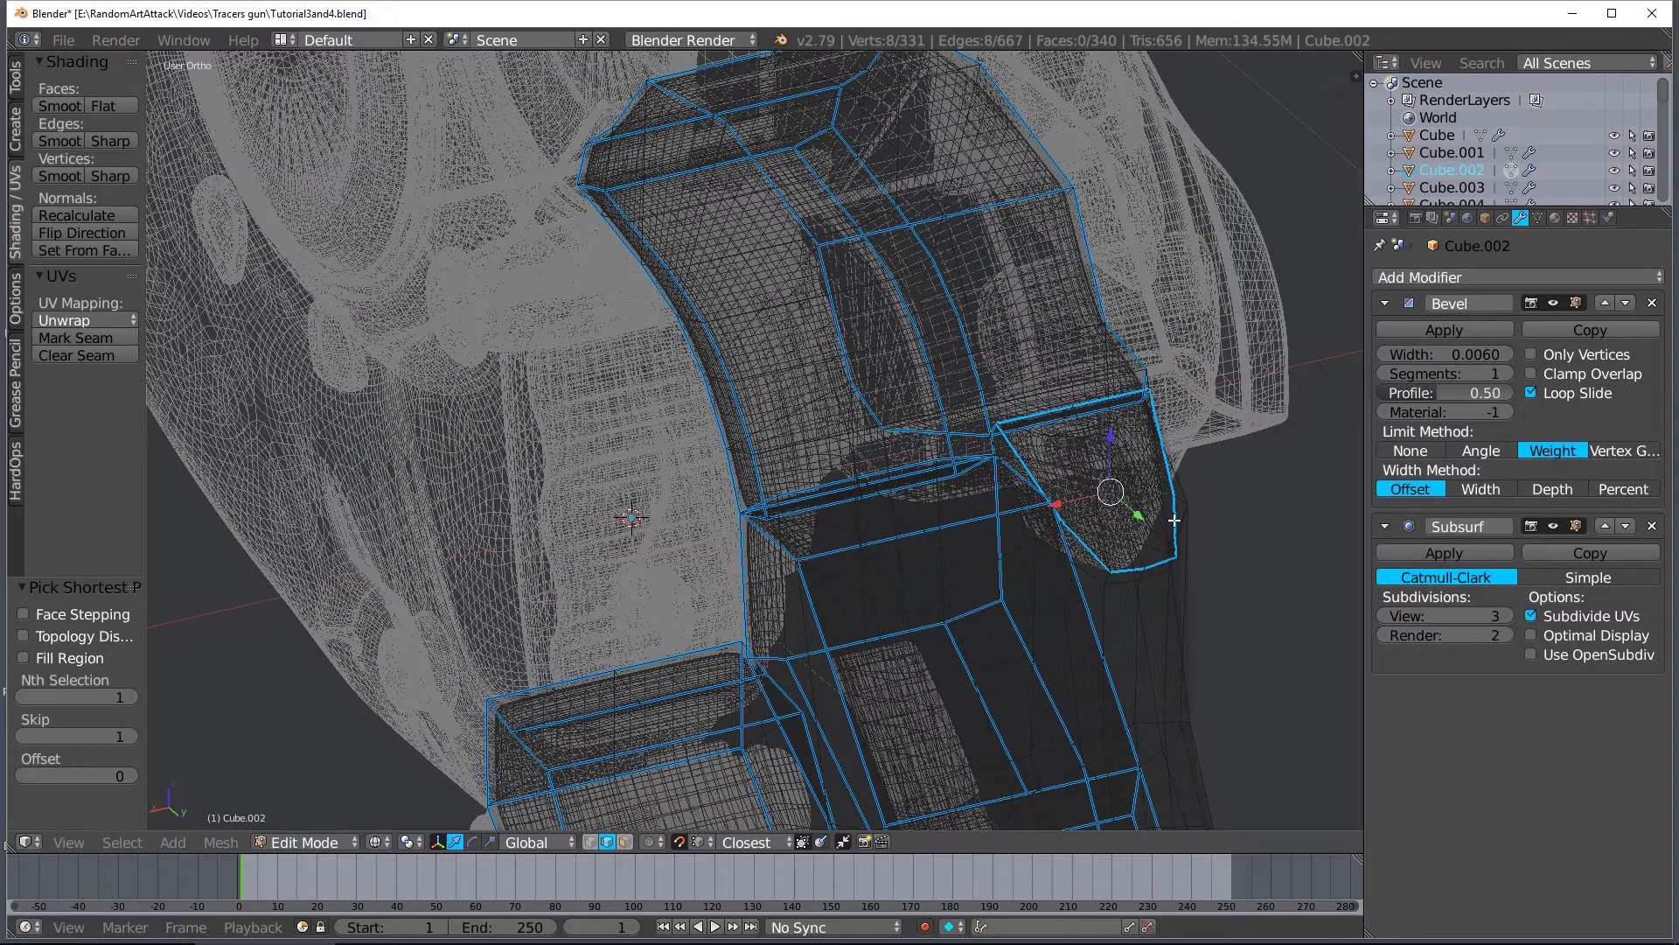
key("KP_3")
key("z")
scroll(1171, 528, "down", 3)
key("KP_1")
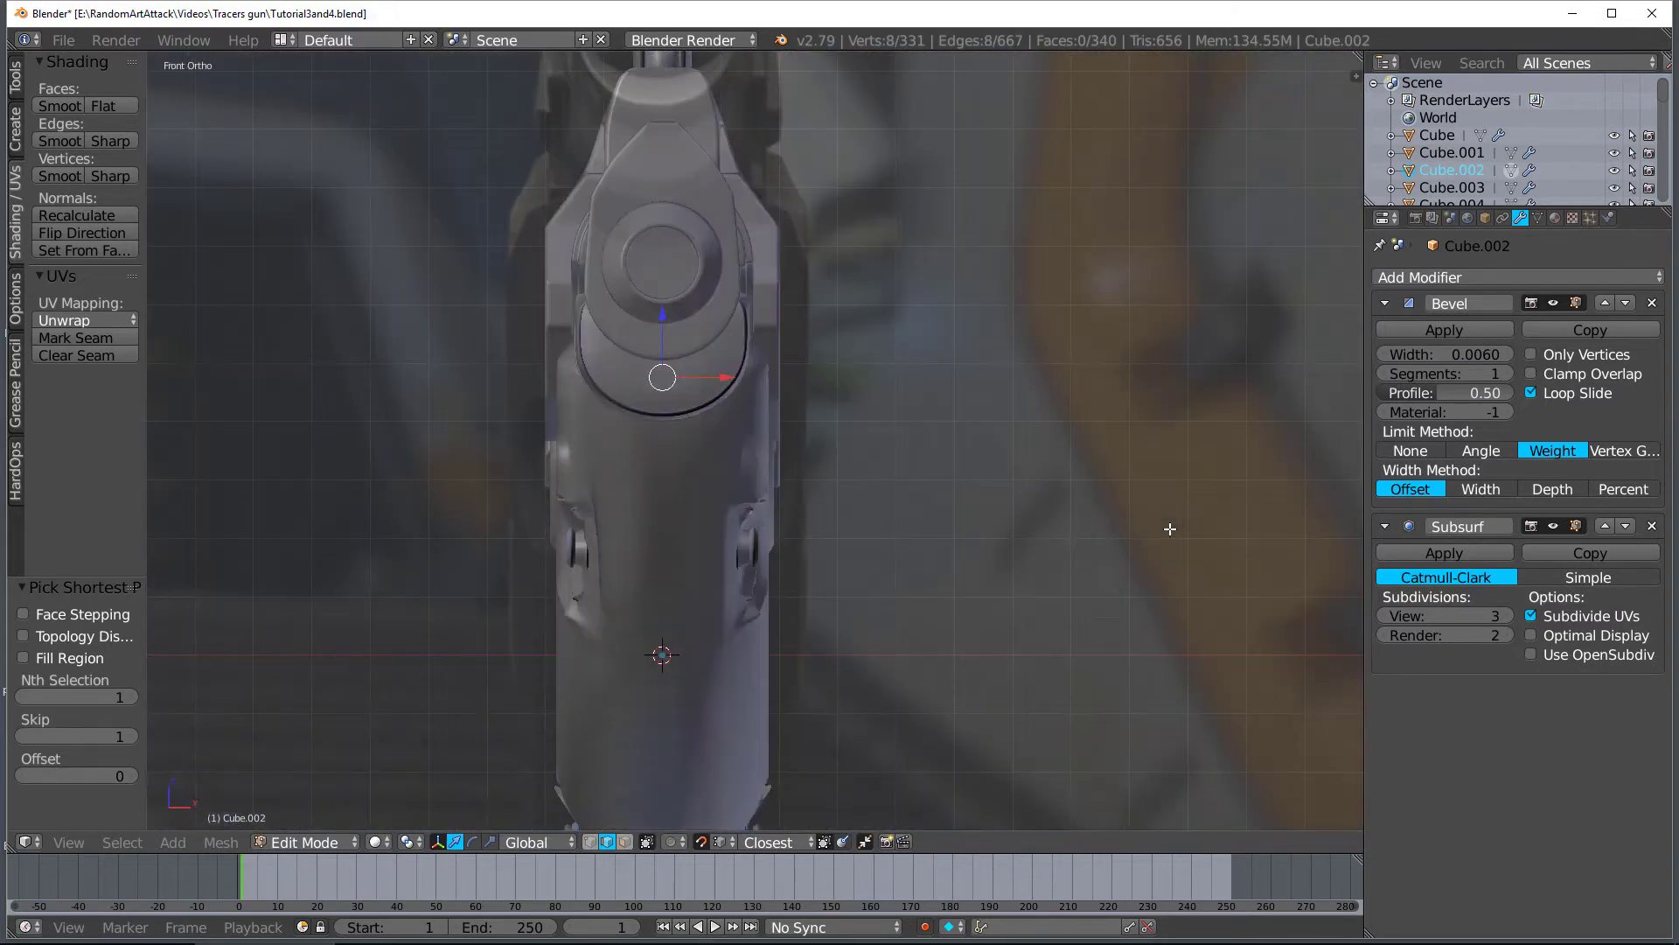
key("ctrl+KP_1")
key("s")
key("x")
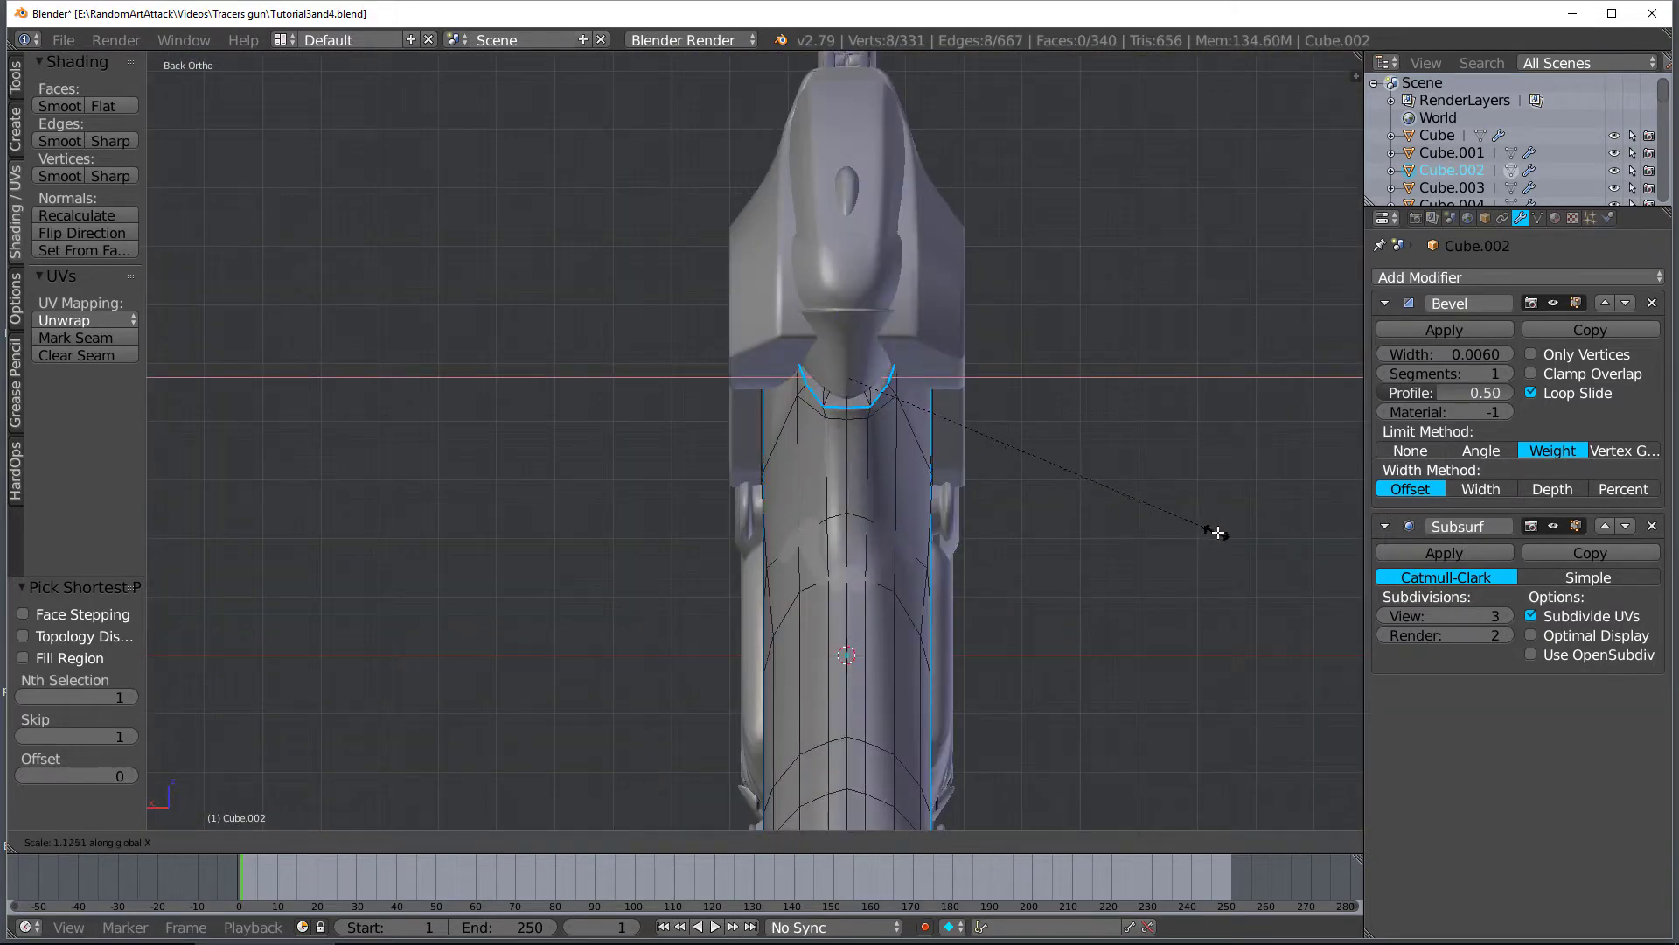
left_click(1219, 533)
key("Tab")
middle_click_drag(1054, 531, 1176, 533)
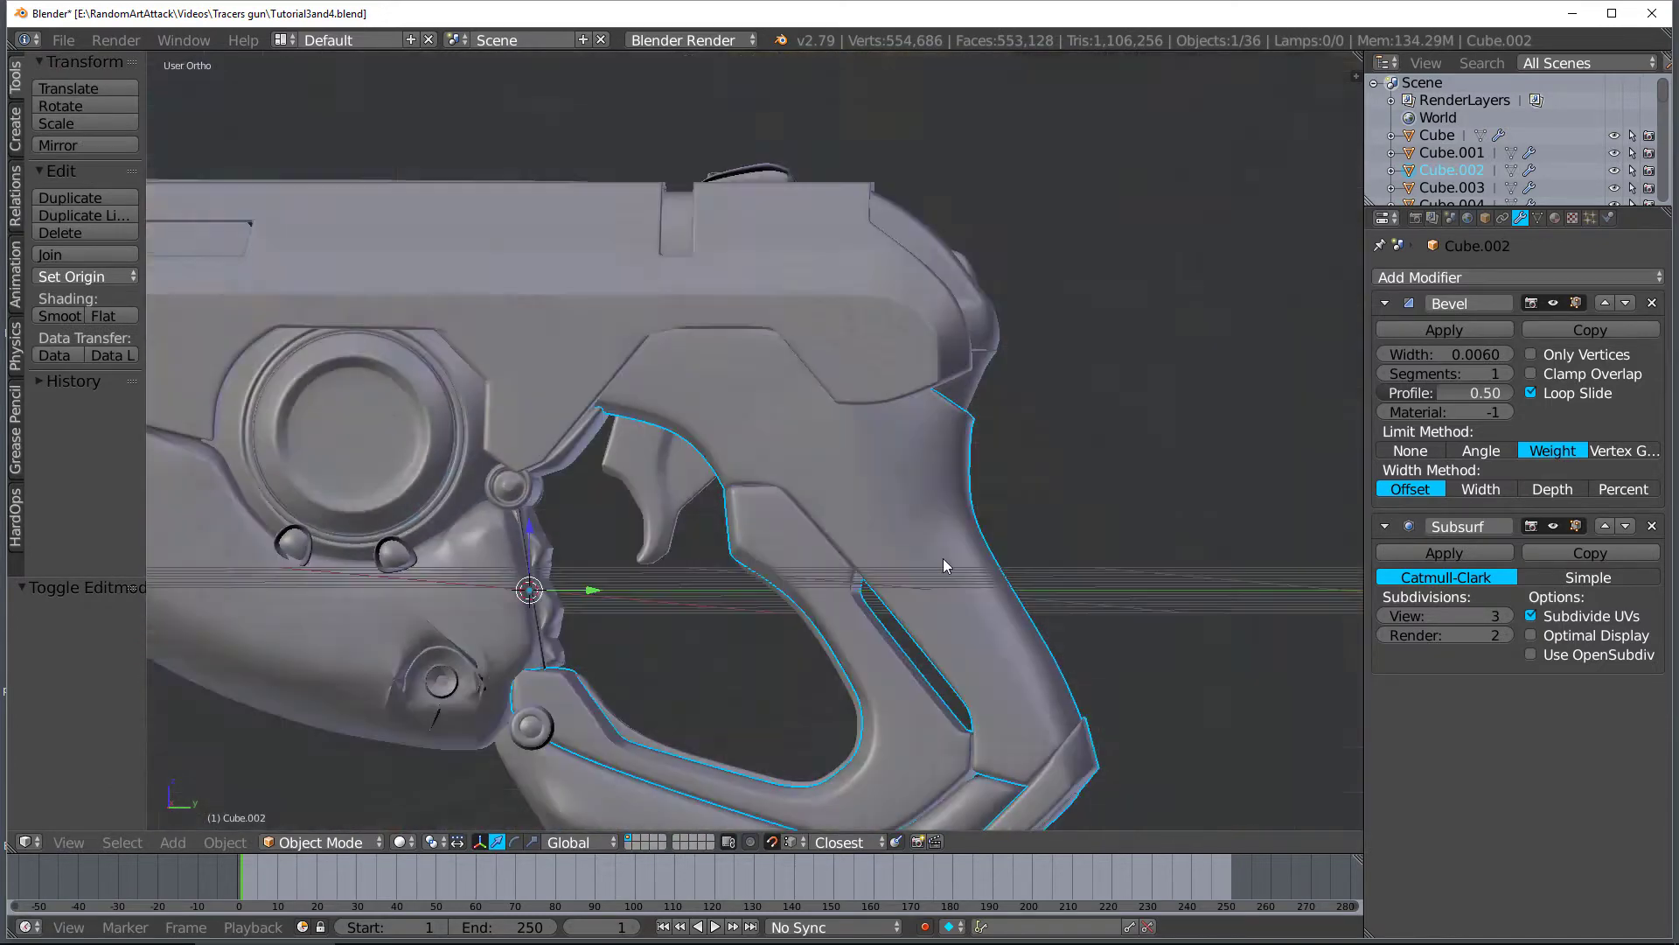
Set the Bevel width of the curved front lower body (Cube.001) to 0.0030 and inspect it from the side
middle_click_drag(942, 558, 1078, 367)
middle_click_drag(721, 429, 1006, 395, "shift")
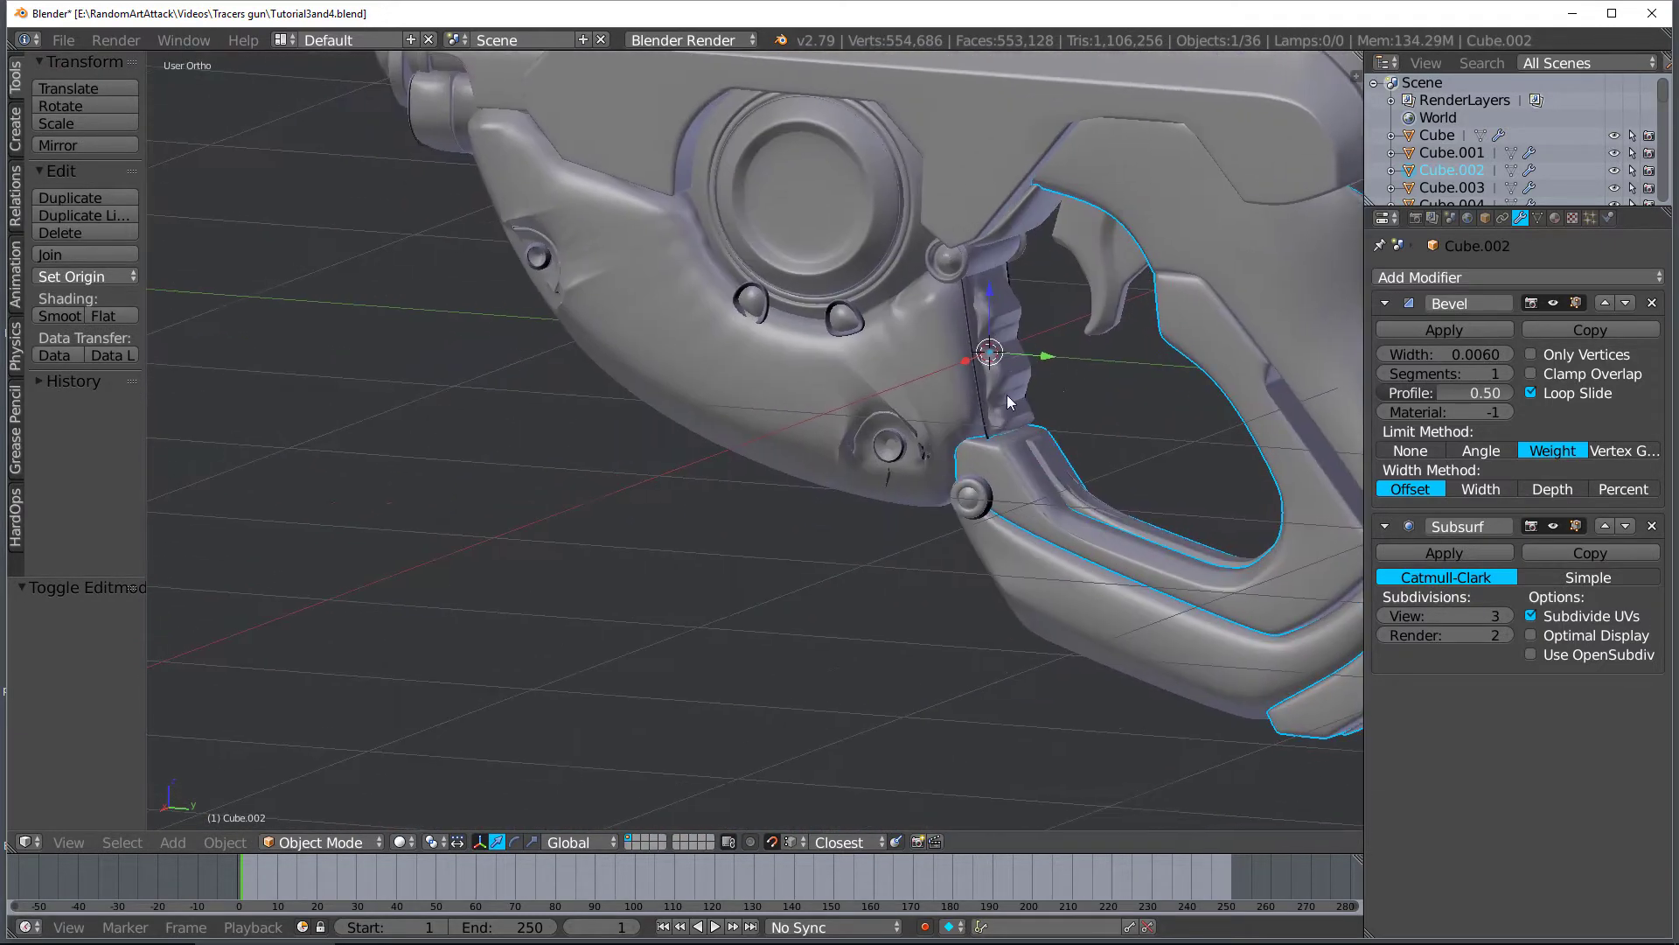
right_click(761, 394)
key("KP_Decimal")
key("Tab")
key("Tab")
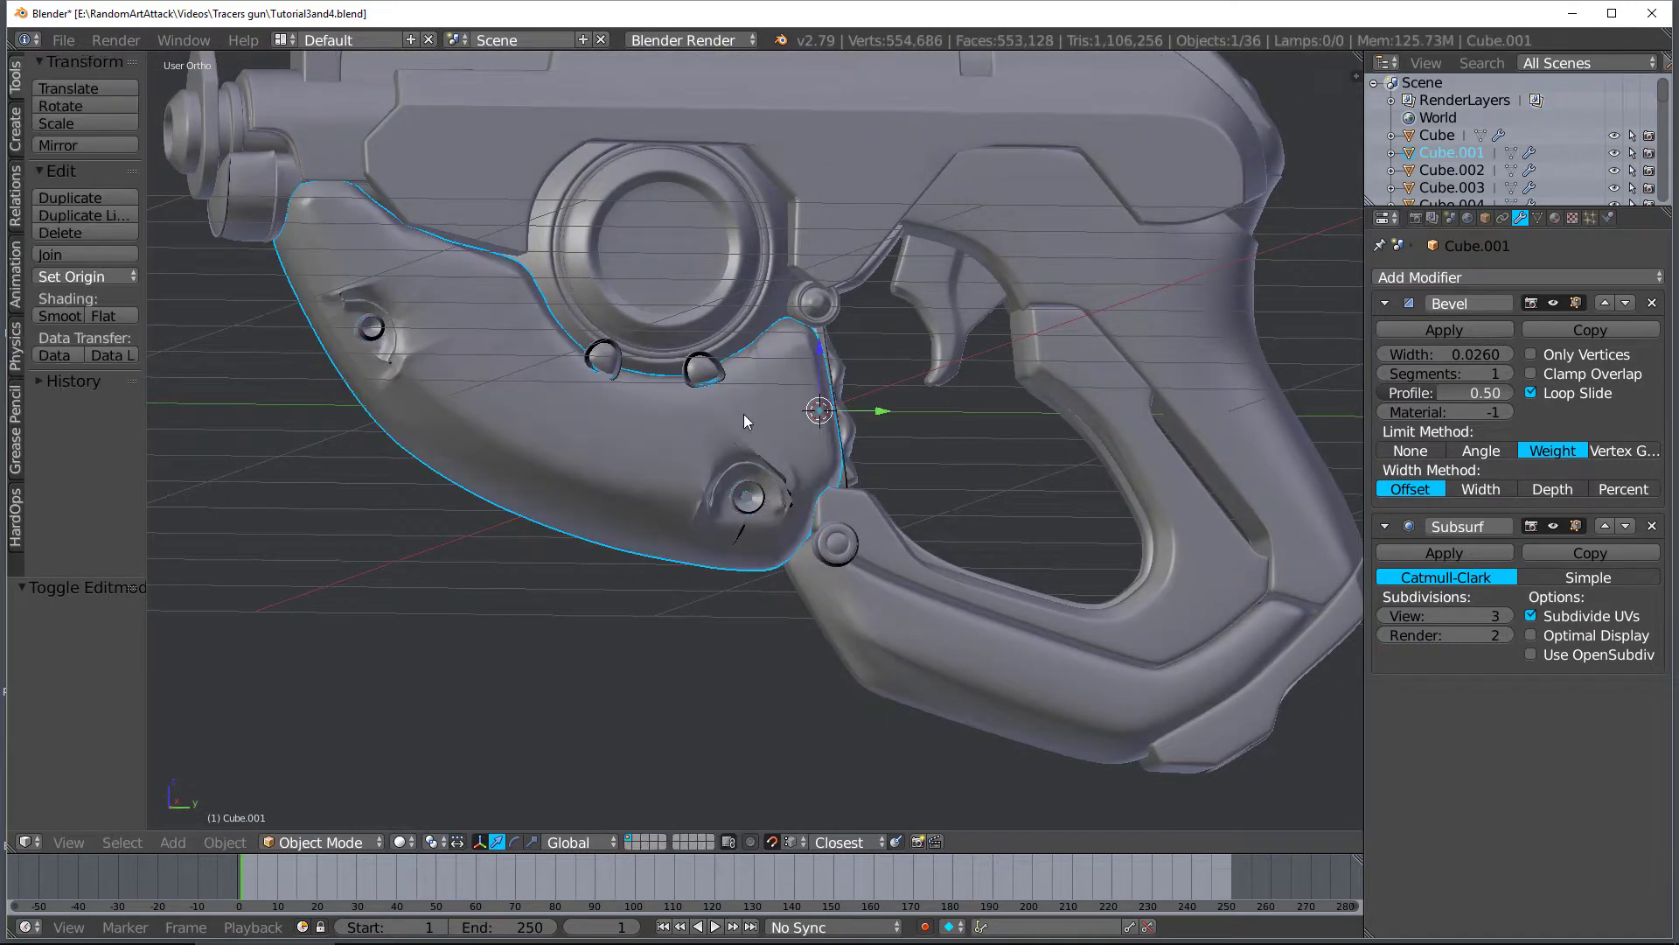
left_click_drag(1492, 357, 1409, 357)
middle_click_drag(881, 443, 454, 435)
key("KP_3")
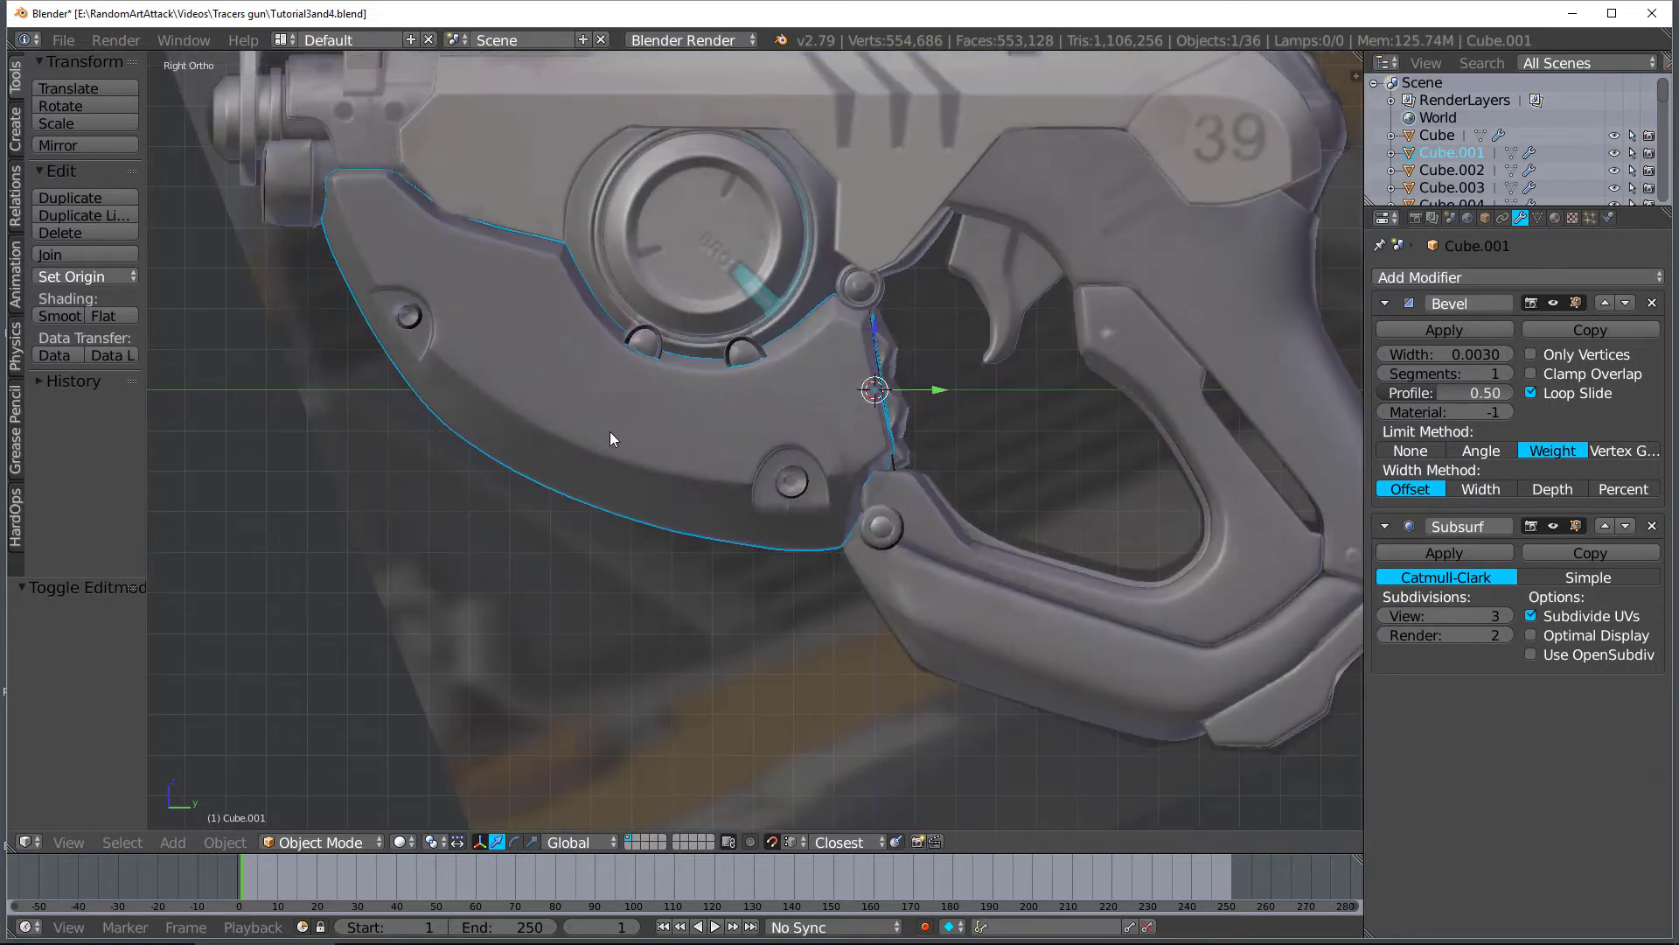
Convert all triangles of the curved front lower body to quads with Tris to Quads
key("Tab")
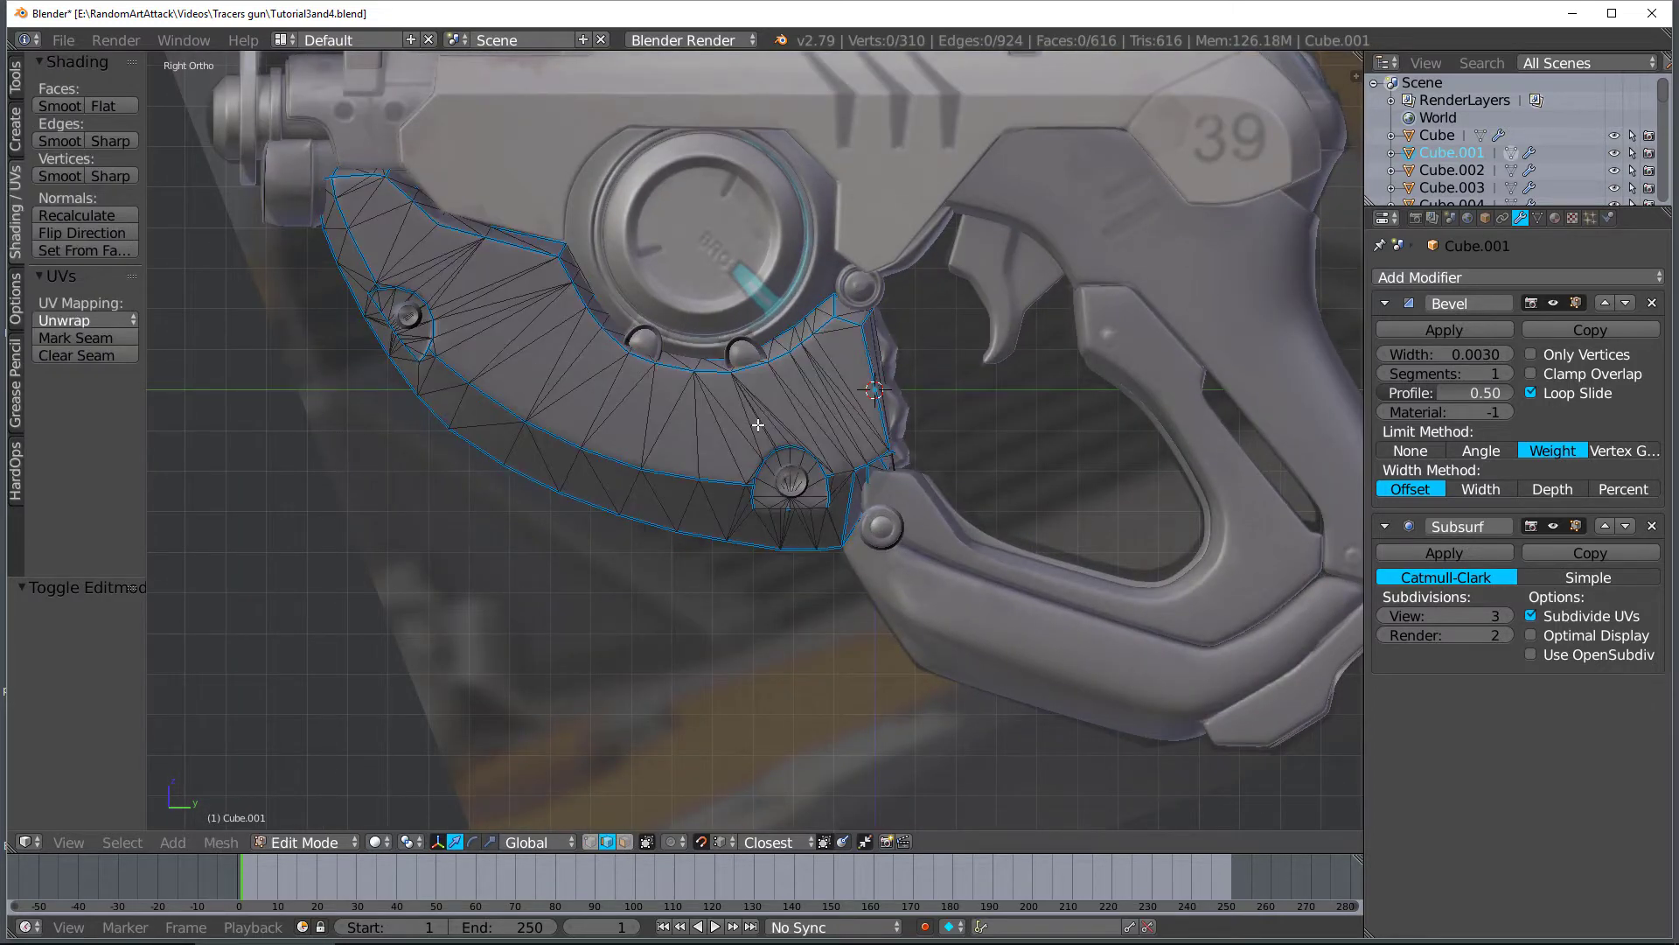
key("Tab")
middle_click_drag(696, 428, 765, 418)
key("KP_3")
key("Tab")
key("a")
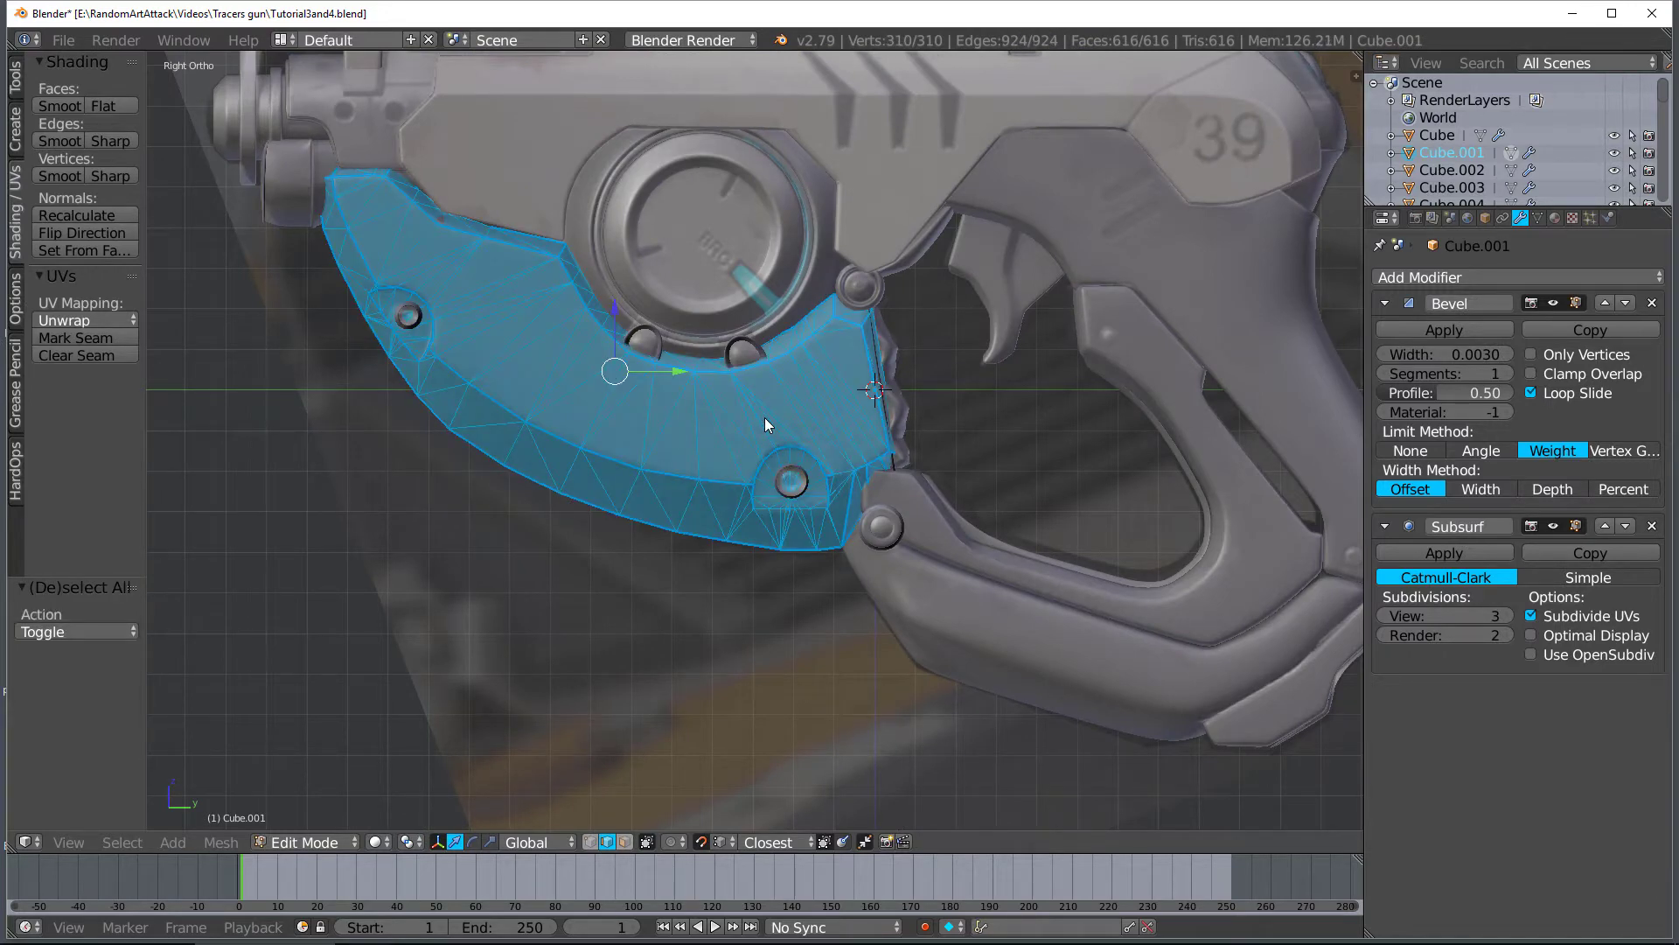
key("space")
type("Tris to Quad")
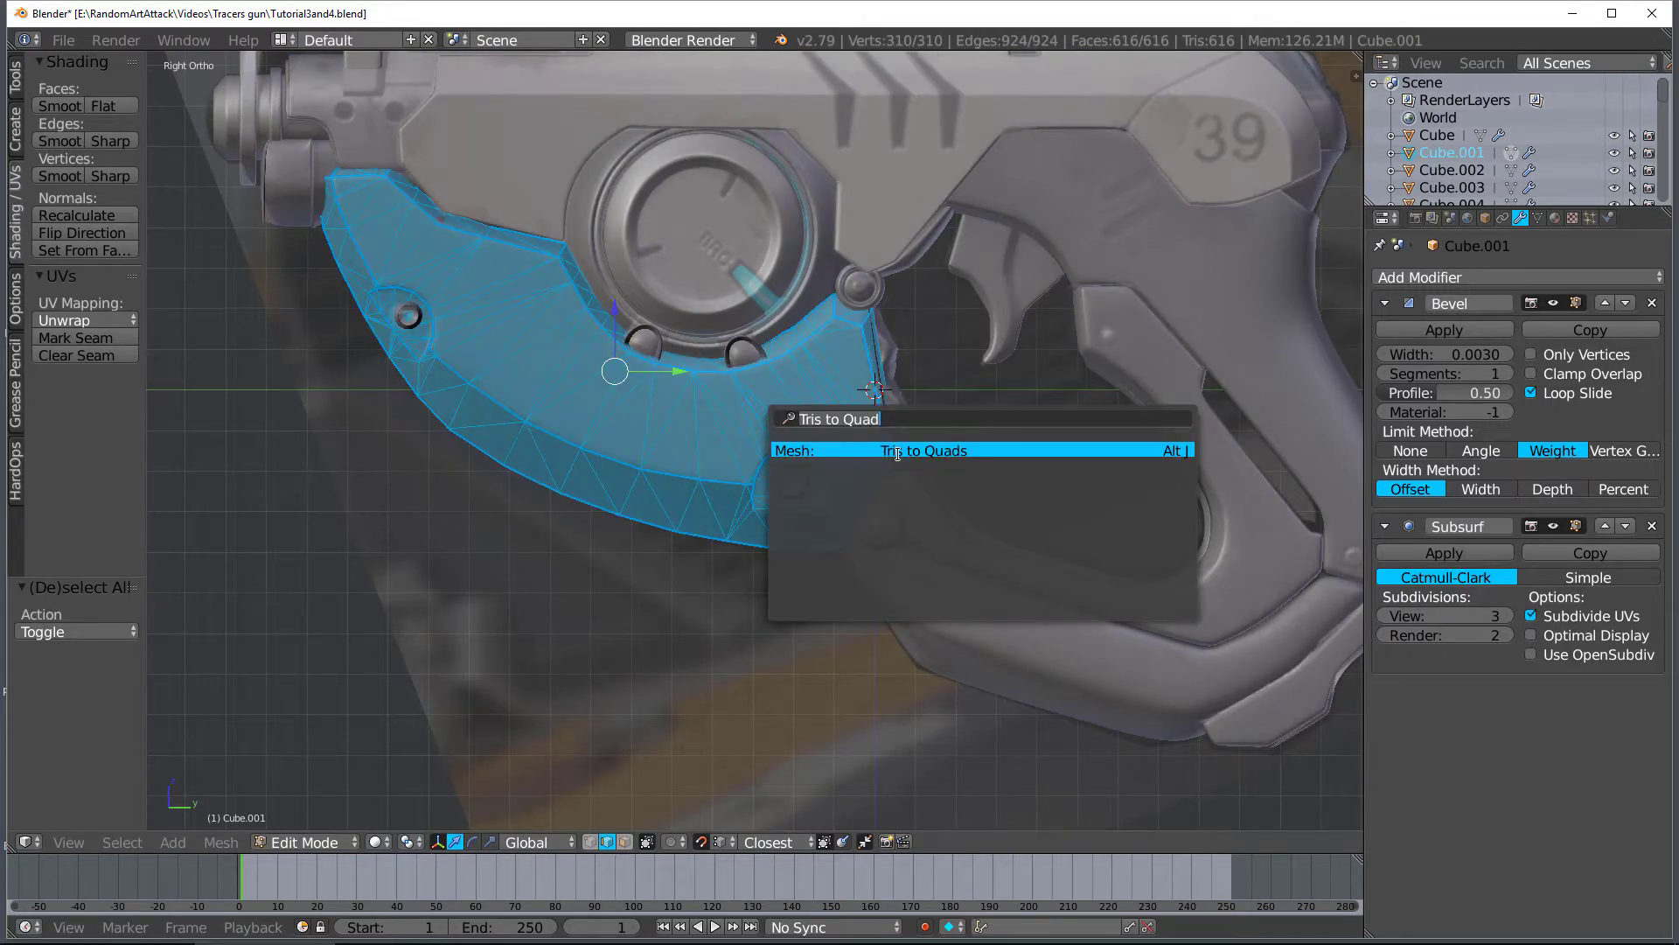
key("Return")
key("Tab")
middle_click_drag(810, 448, 829, 518)
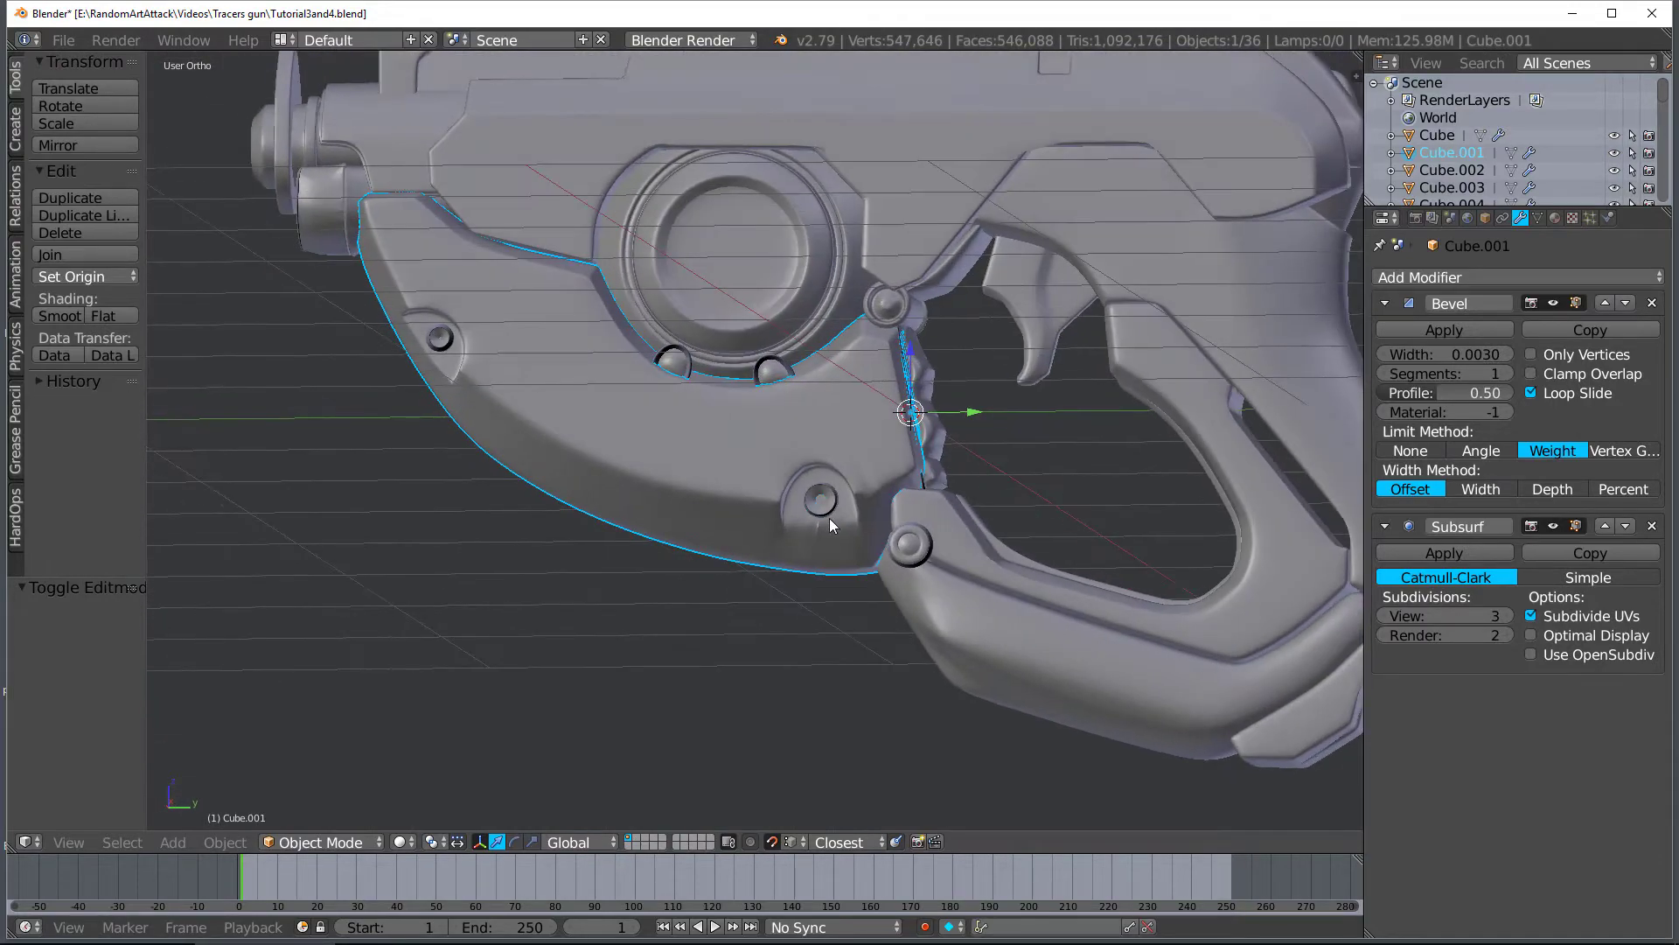
With auto merge, merge the nearly coincident vertices below the rear bolt recess by moving one about 0.0008 along Y
scroll(871, 495, "up", 4)
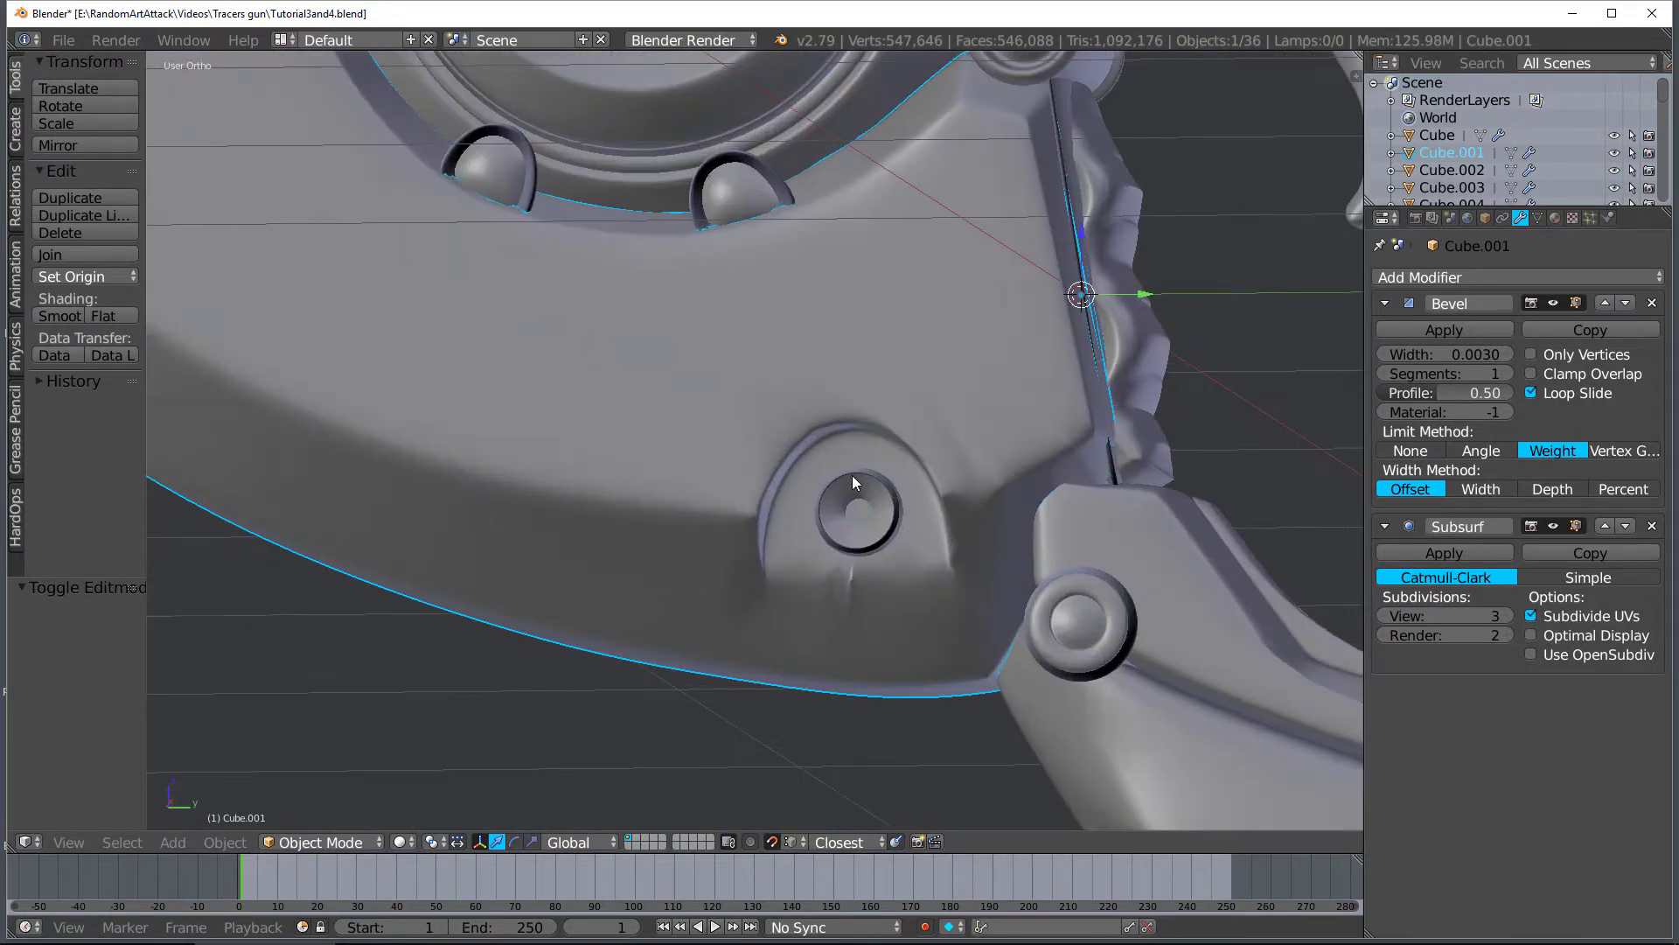
key("Tab")
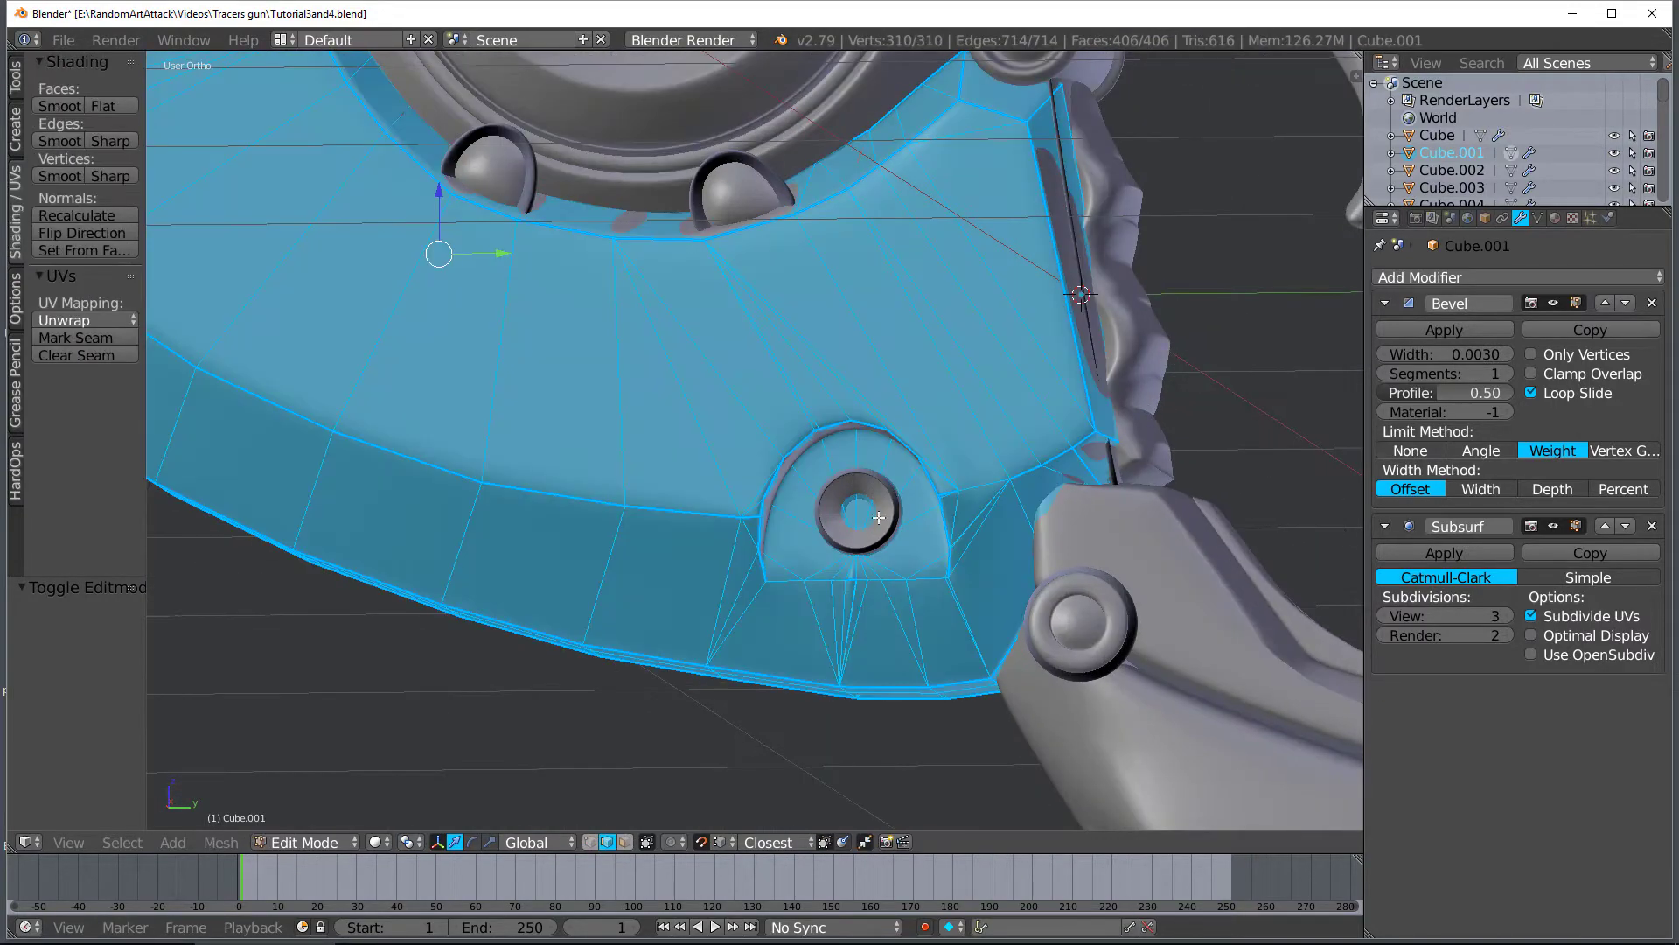
left_click(865, 842)
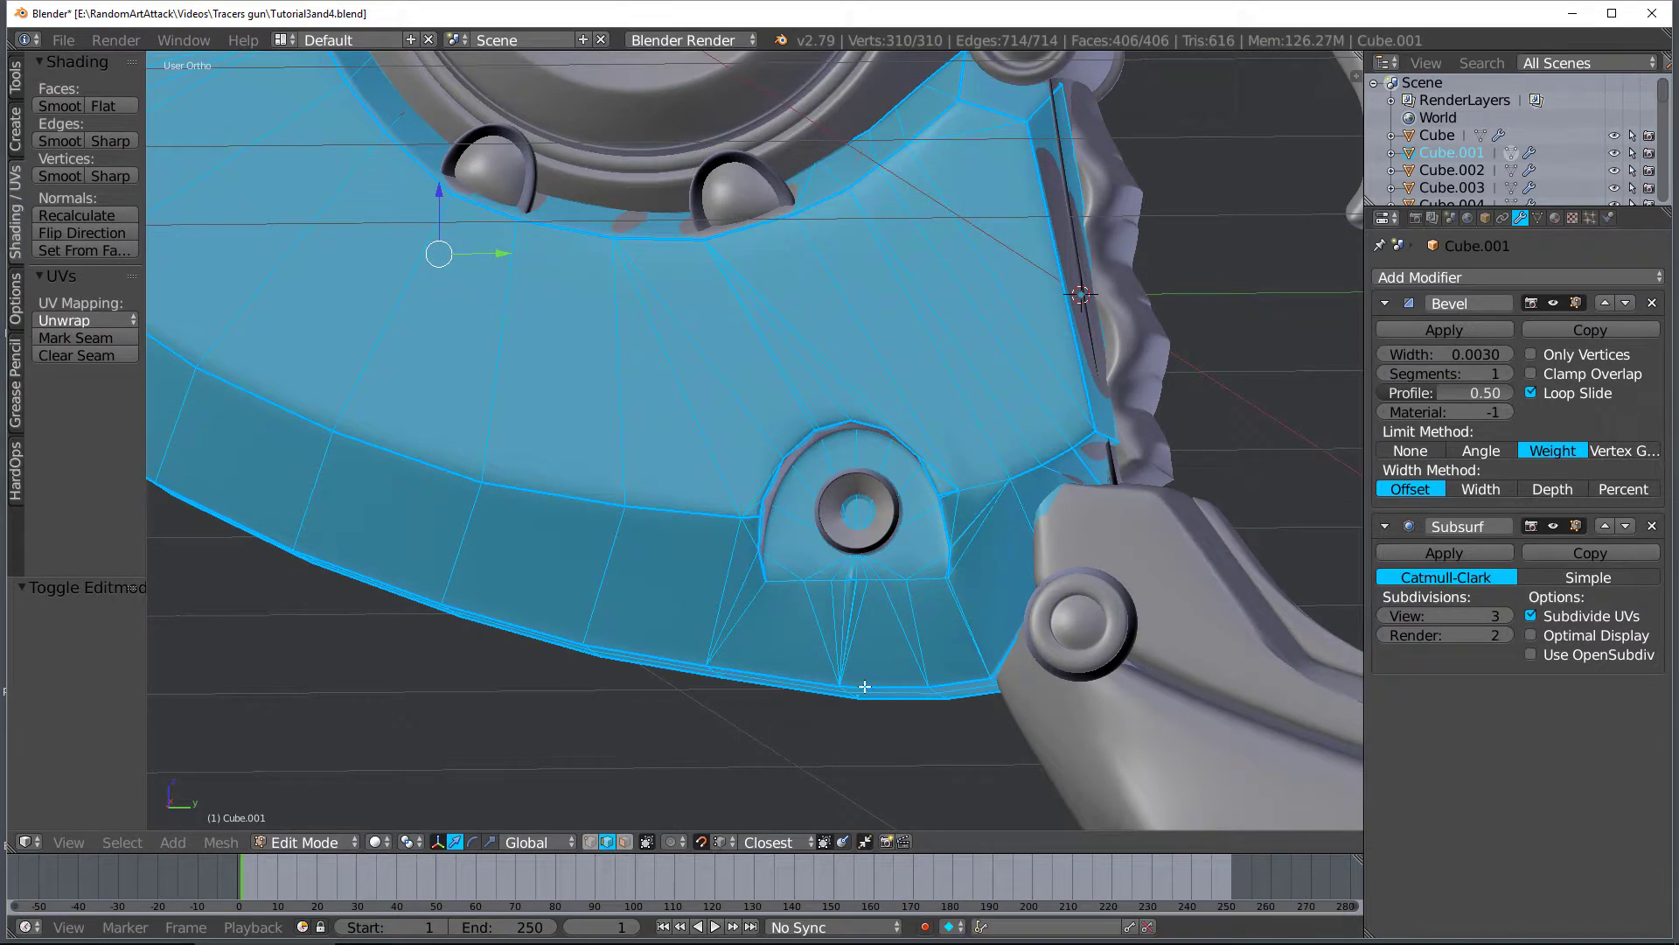
scroll(864, 687, "up", 1)
left_click(590, 841)
key("a")
scroll(770, 603, "up", 4)
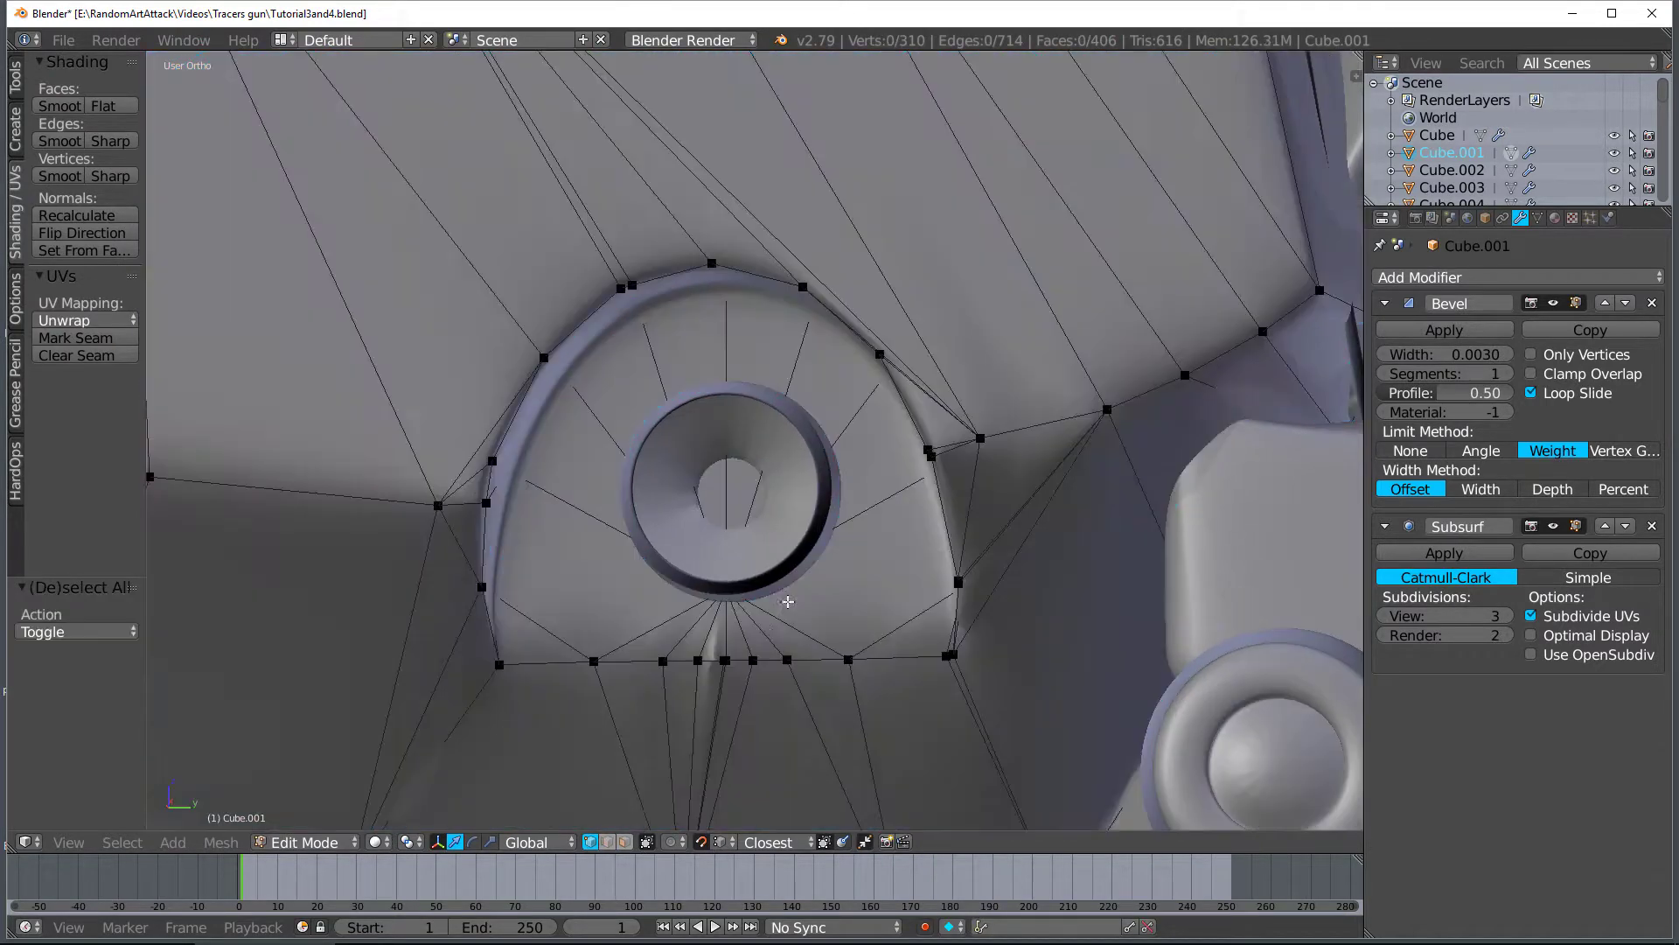
scroll(714, 524, "up", 3)
right_click(695, 507)
scroll(664, 534, "up", 4)
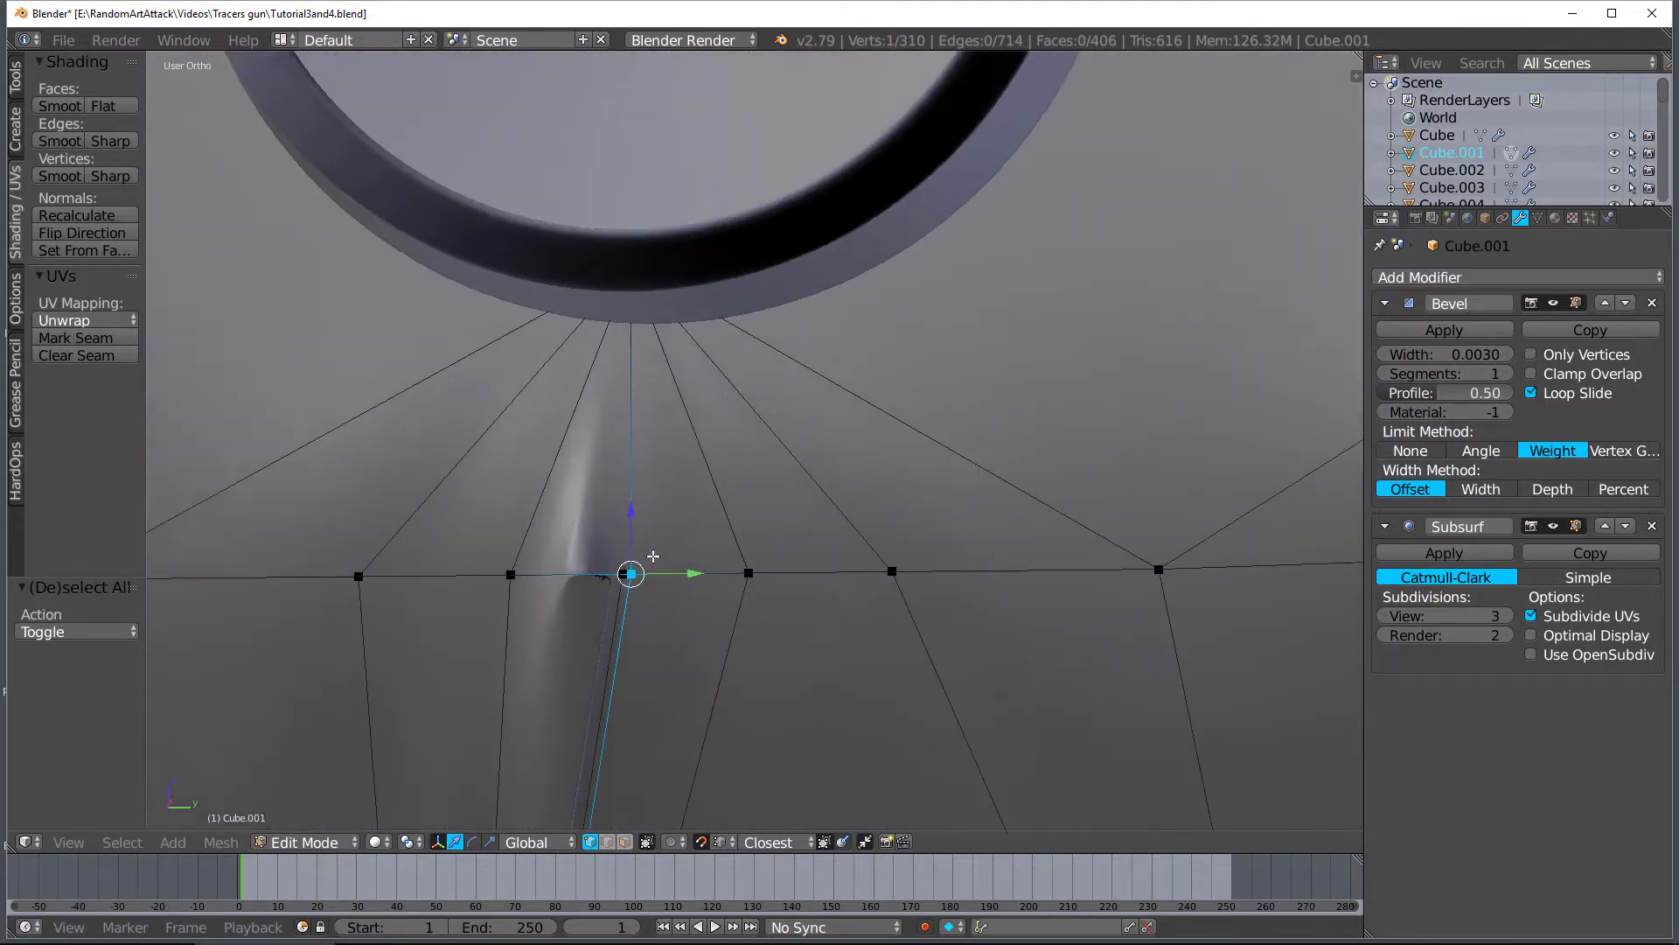
left_click_drag(621, 574, 627, 573)
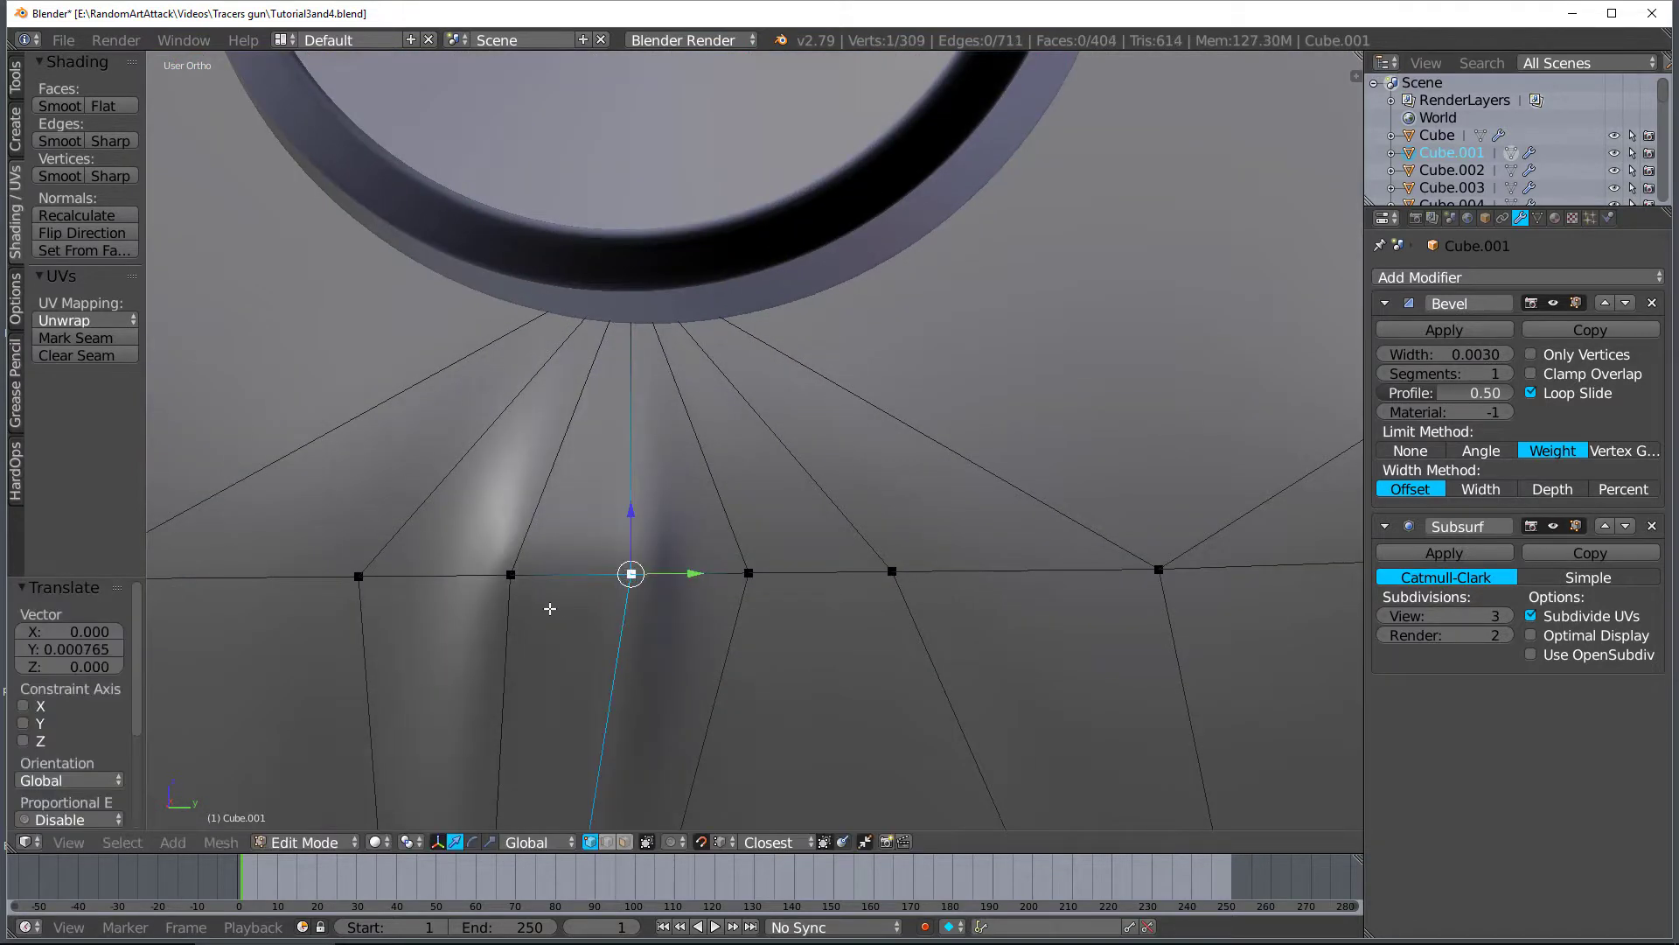
scroll(574, 592, "down", 3)
key("a")
key("Tab")
scroll(596, 598, "down", 8)
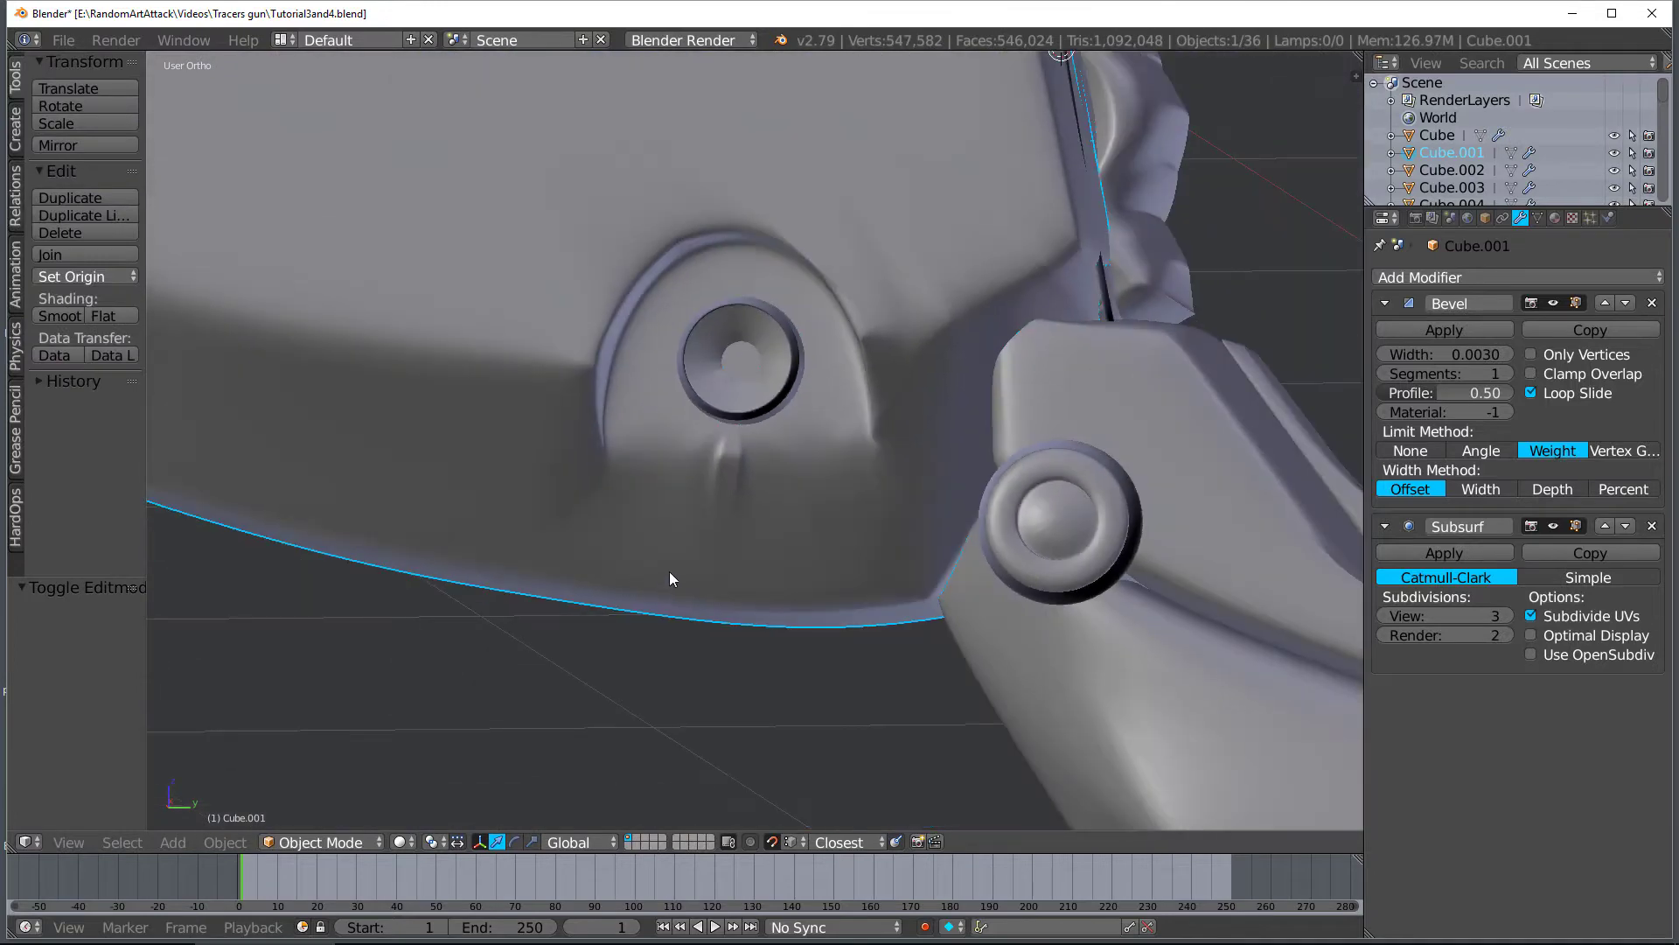
Merge another vertex below the bolt recess into its neighbour by moving it -0.014 along Y
key("Tab")
scroll(699, 542, "up", 5)
scroll(695, 507, "up", 1)
left_click_drag(654, 498, 597, 496)
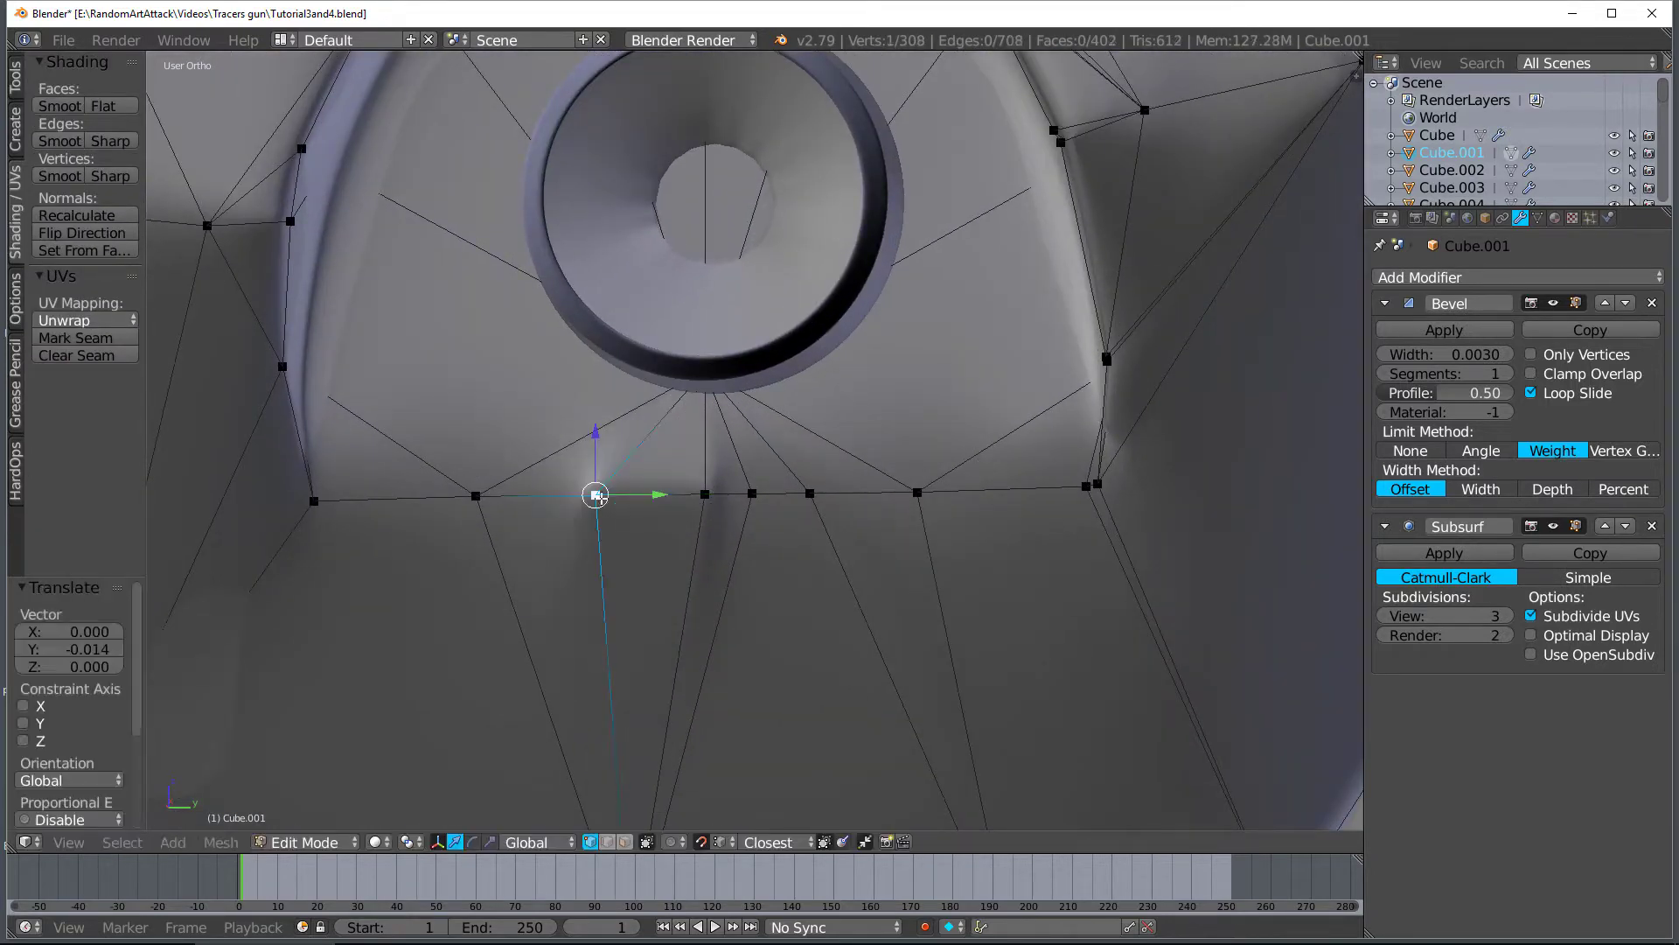
key("Tab")
key("Tab")
scroll(612, 503, "down", 3)
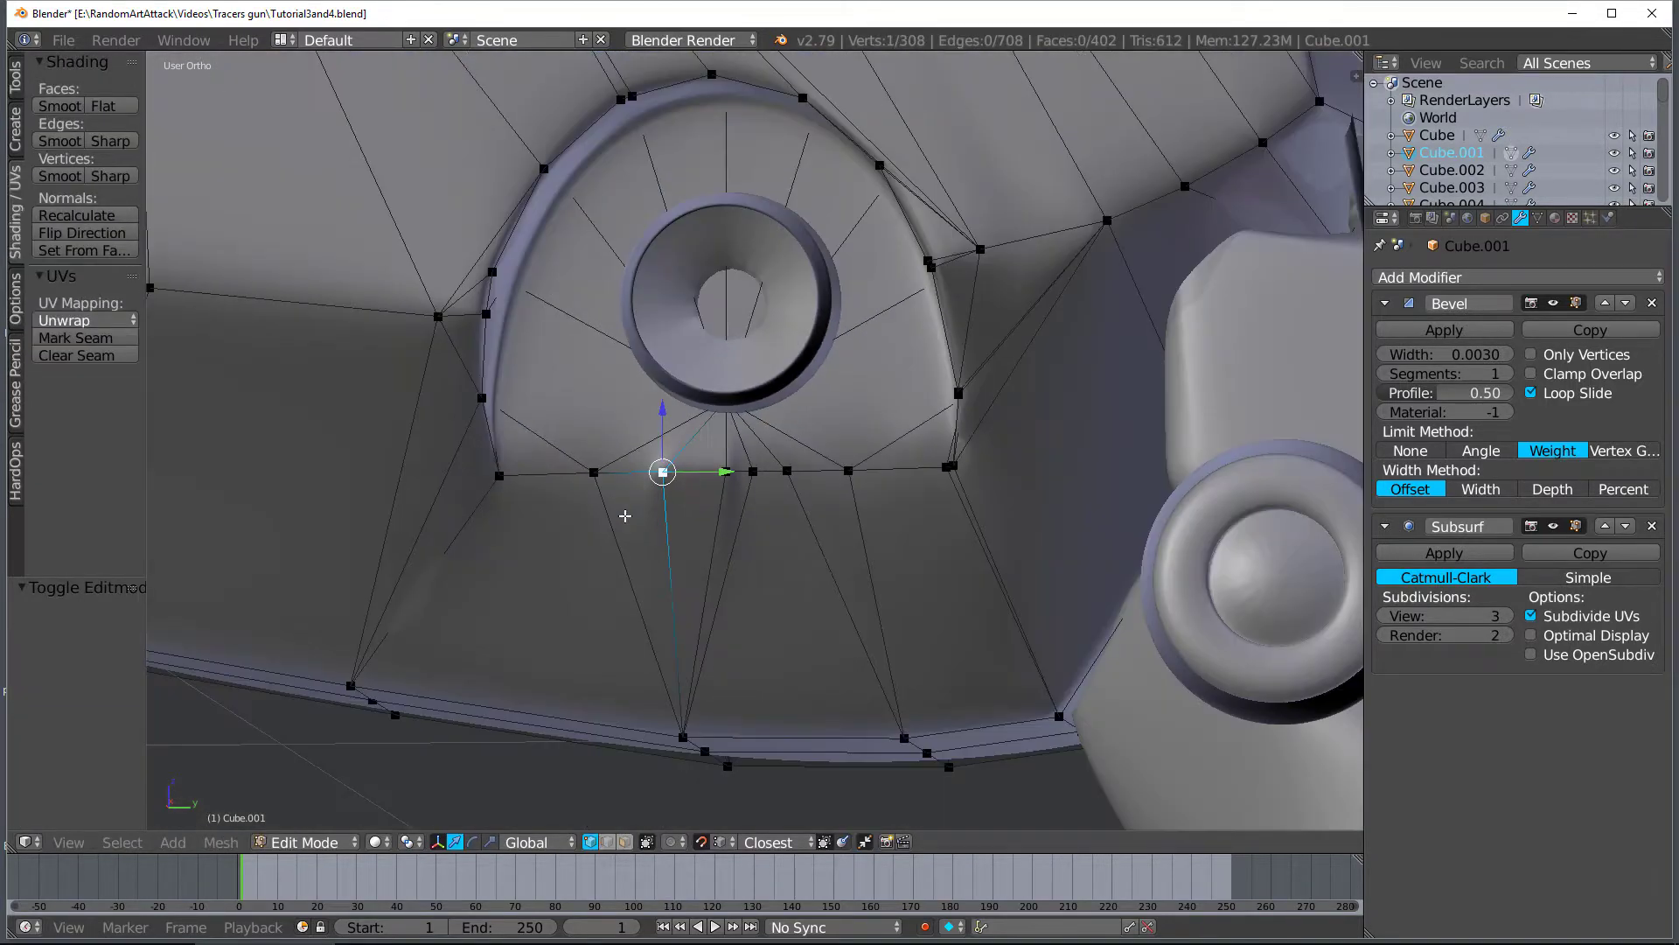
Merge one more vertex on the lower edge of the bolt recess into its neighbour and check the smoothed surface
middle_click_drag(804, 470, 792, 511, "shift")
key("g")
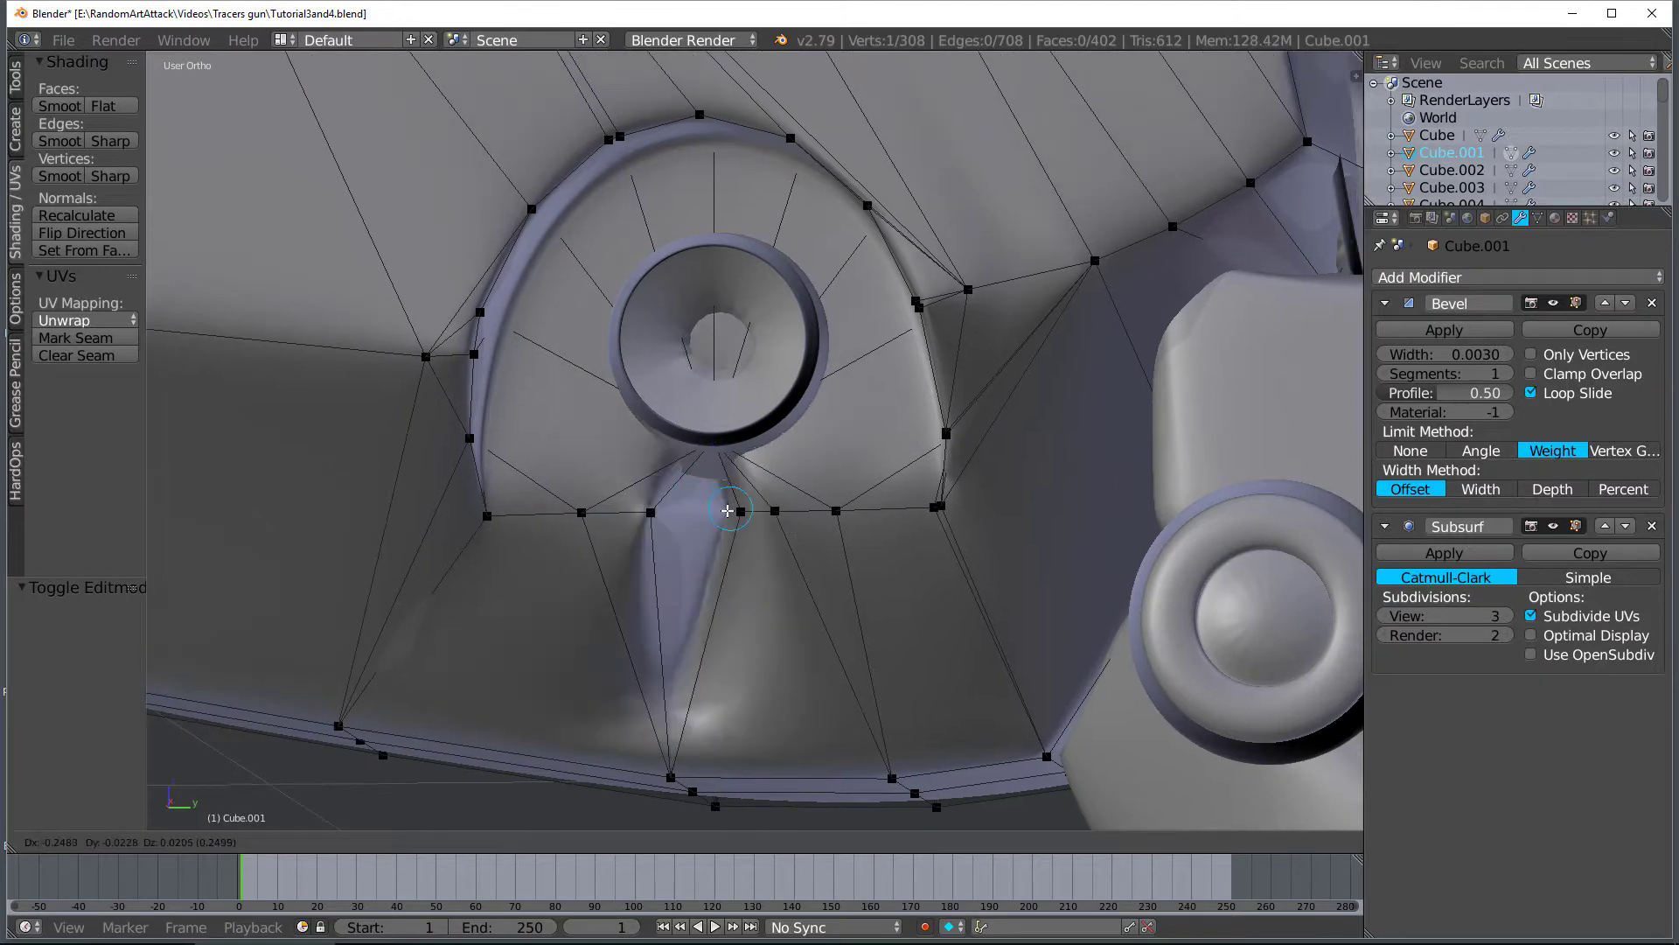
left_click(739, 511)
key("Tab")
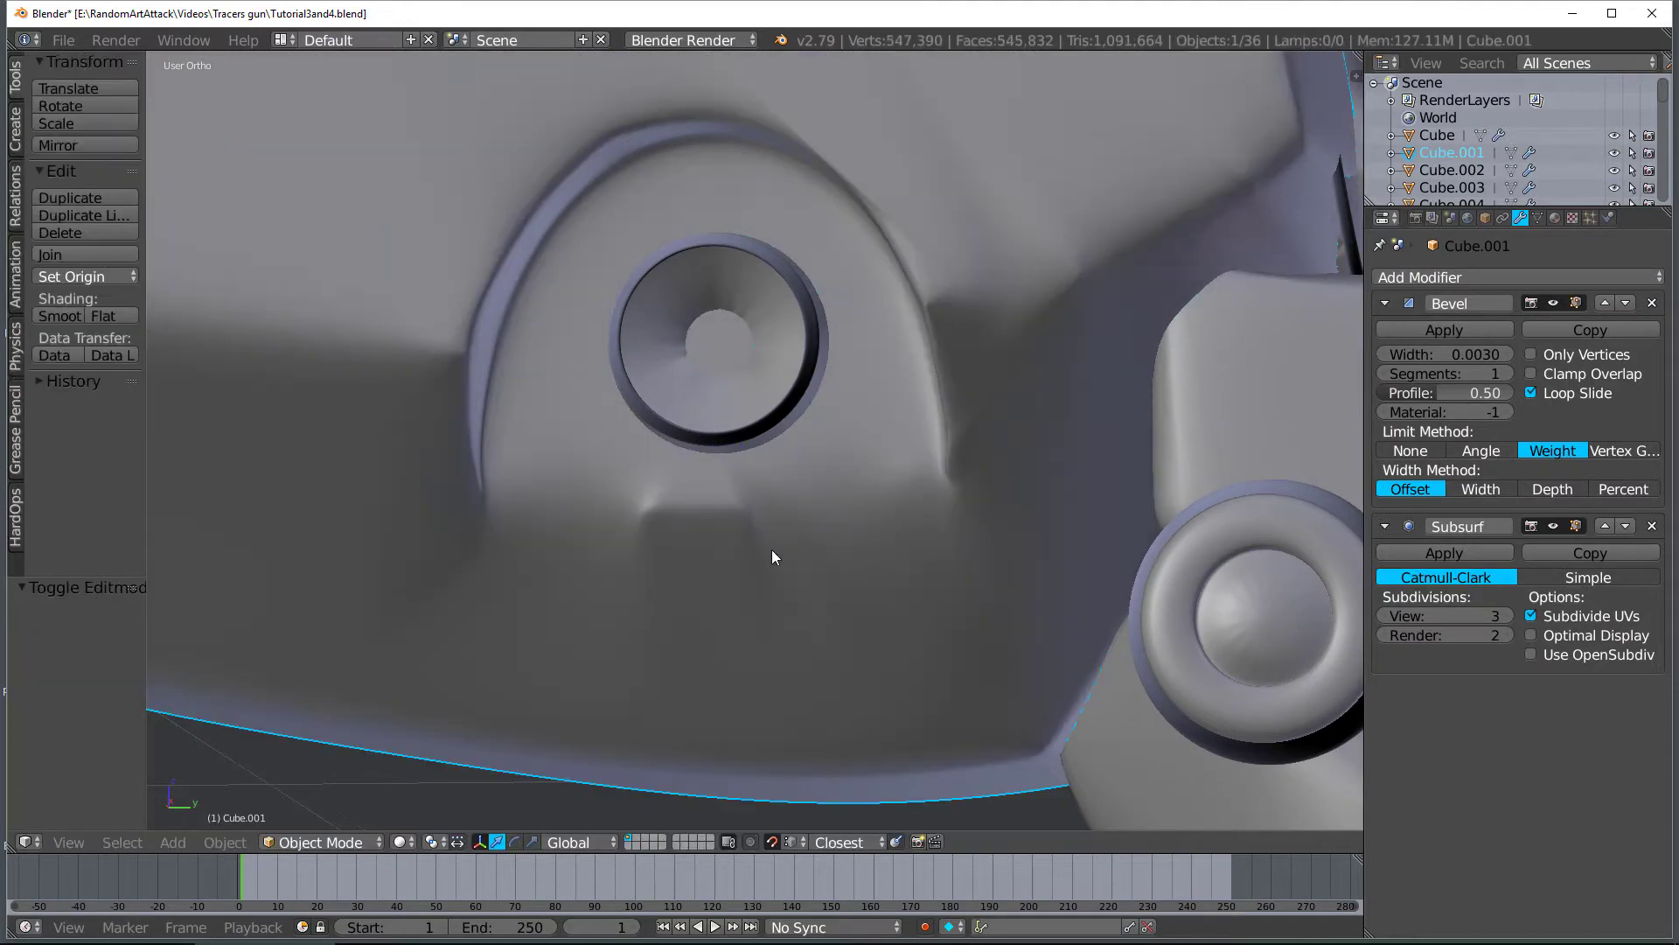
key("Tab")
Merge the two nearly coincident vertices on the rear side of the recess arc by moving one about -0.003 along Z
middle_click_drag(769, 547, 712, 493)
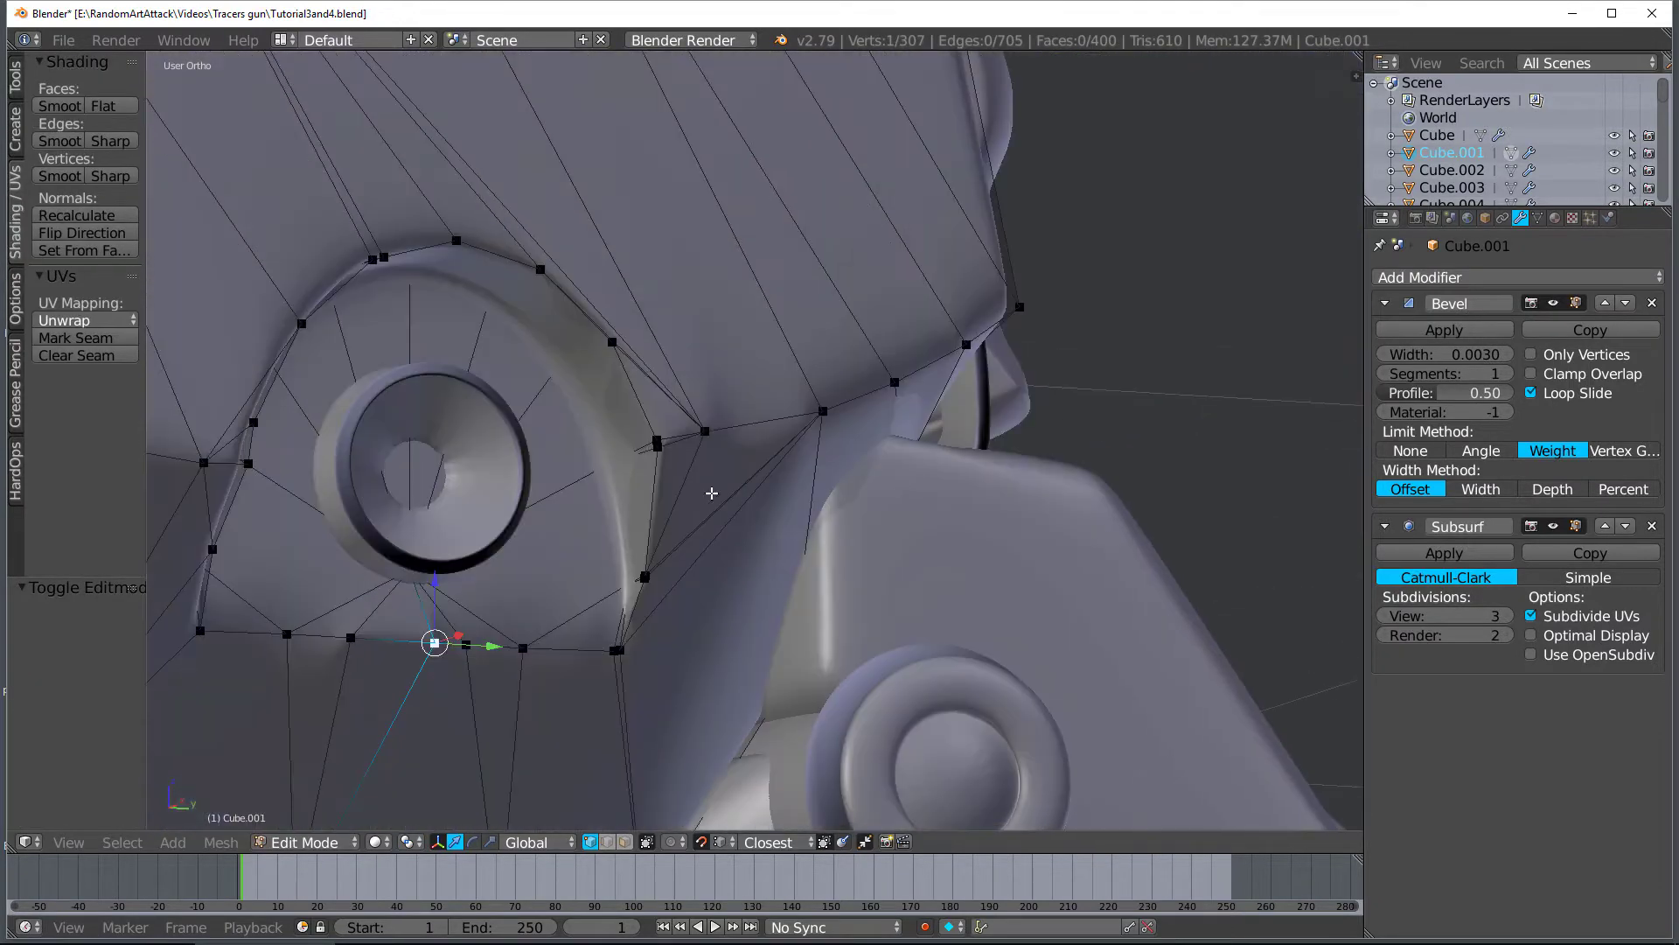
scroll(749, 438, "up", 8)
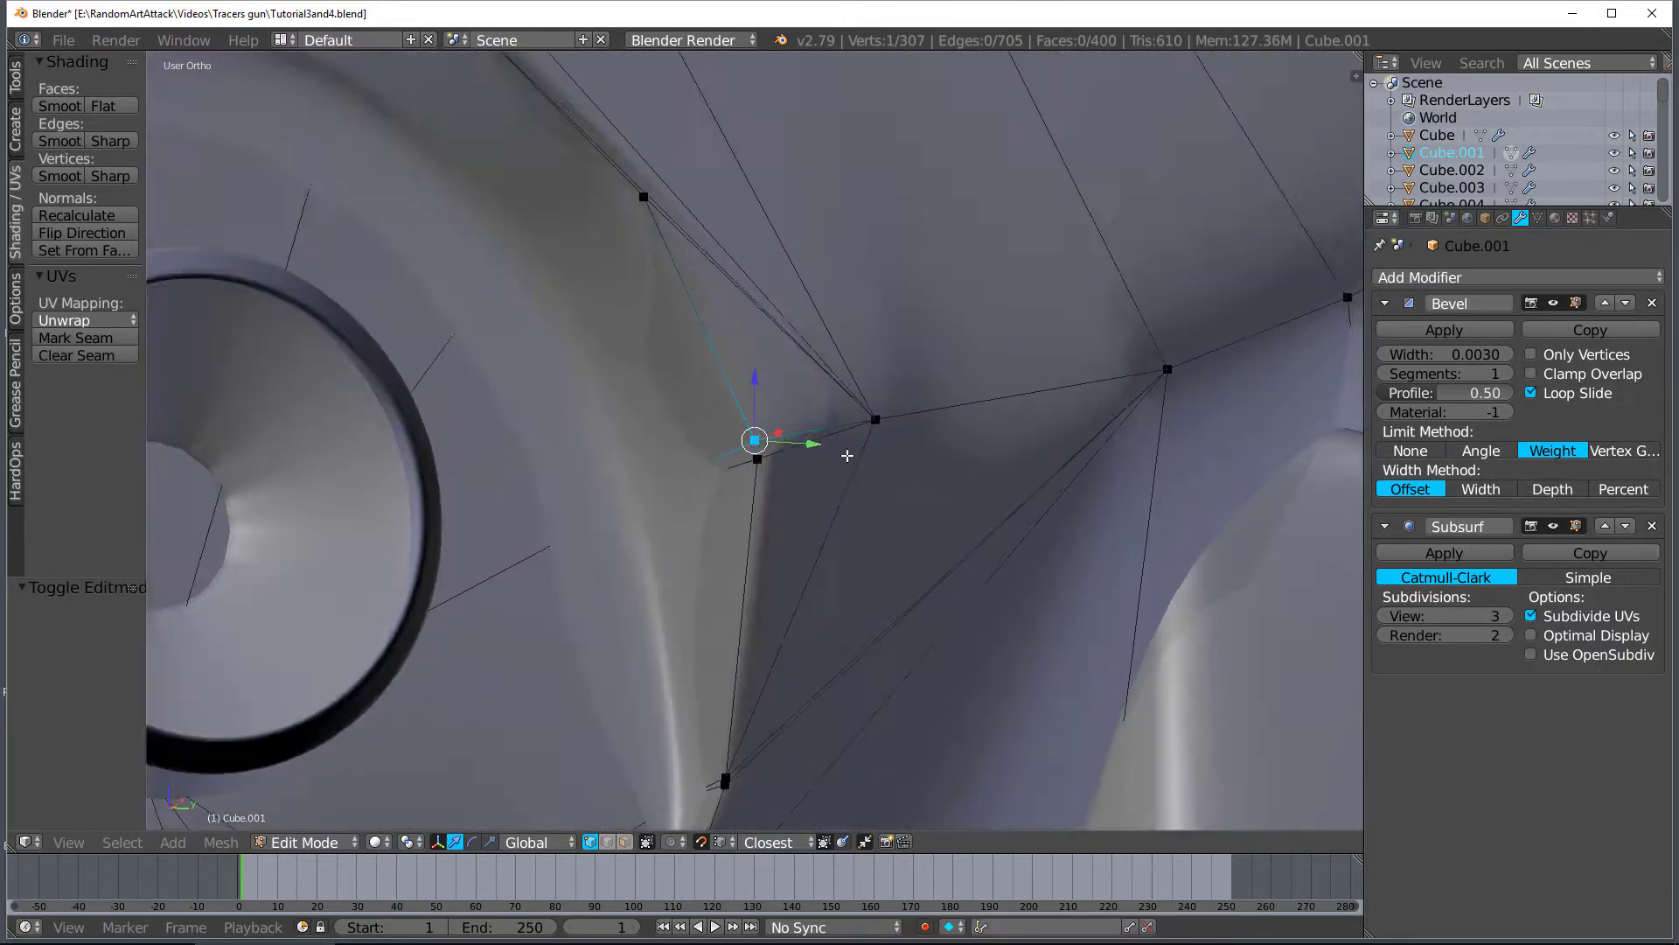
key("g")
left_click(764, 474)
scroll(761, 473, "down", 5)
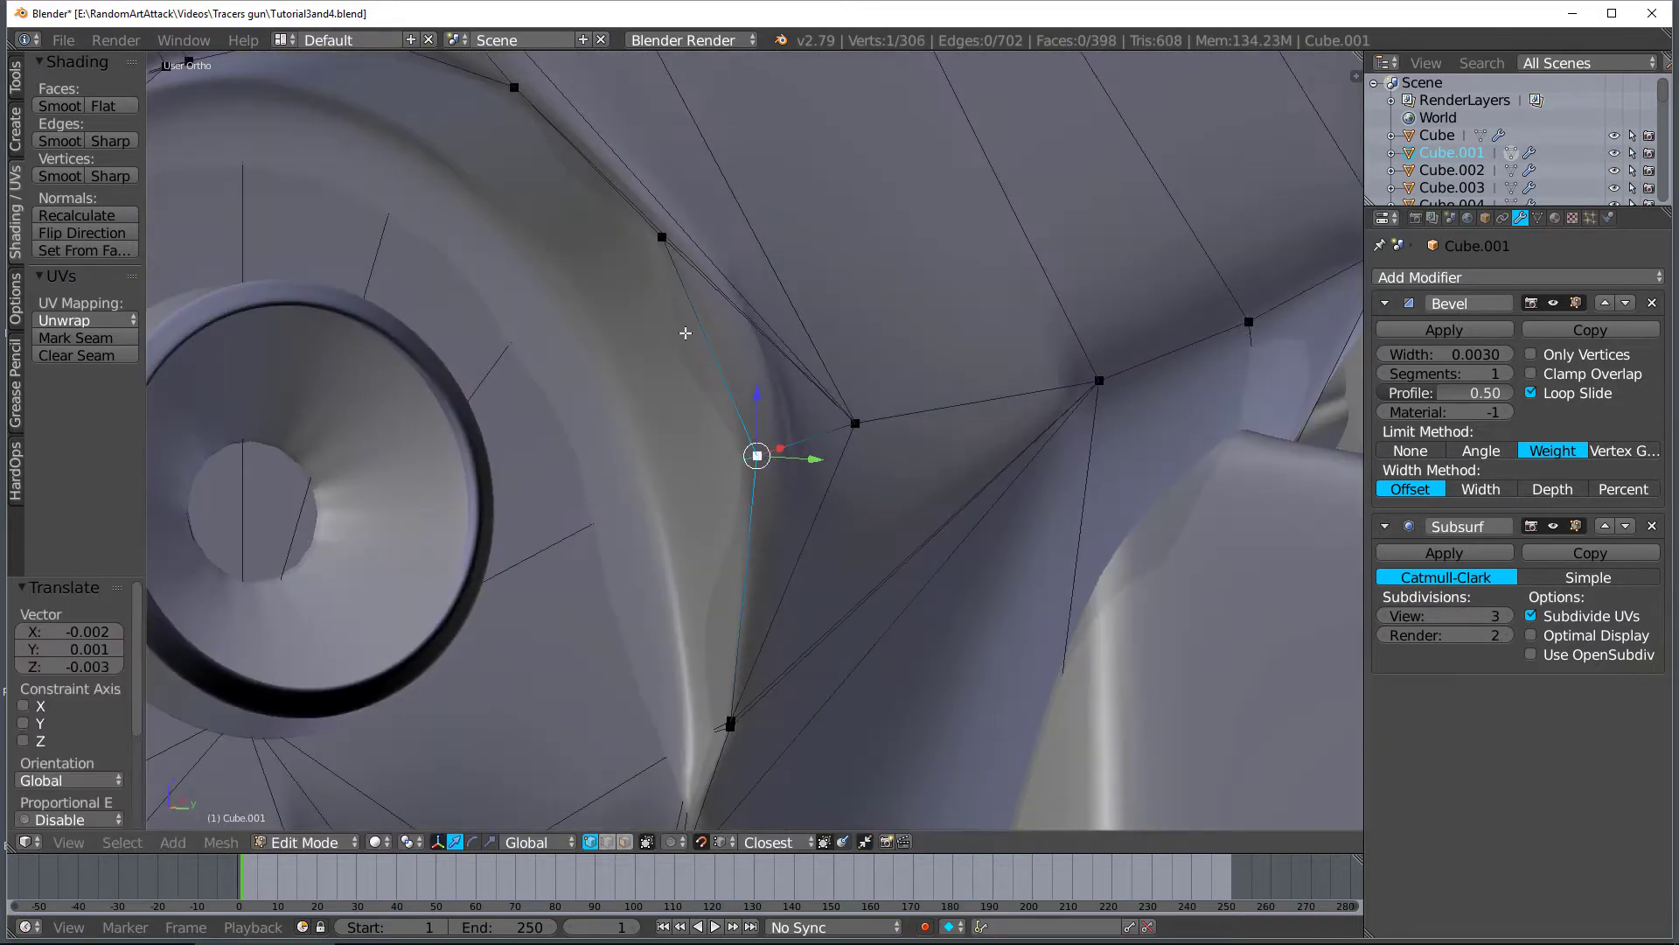
Delete the thin faces running up from the upper rear part of the recess arc
middle_click_drag(665, 235, 804, 407, "shift")
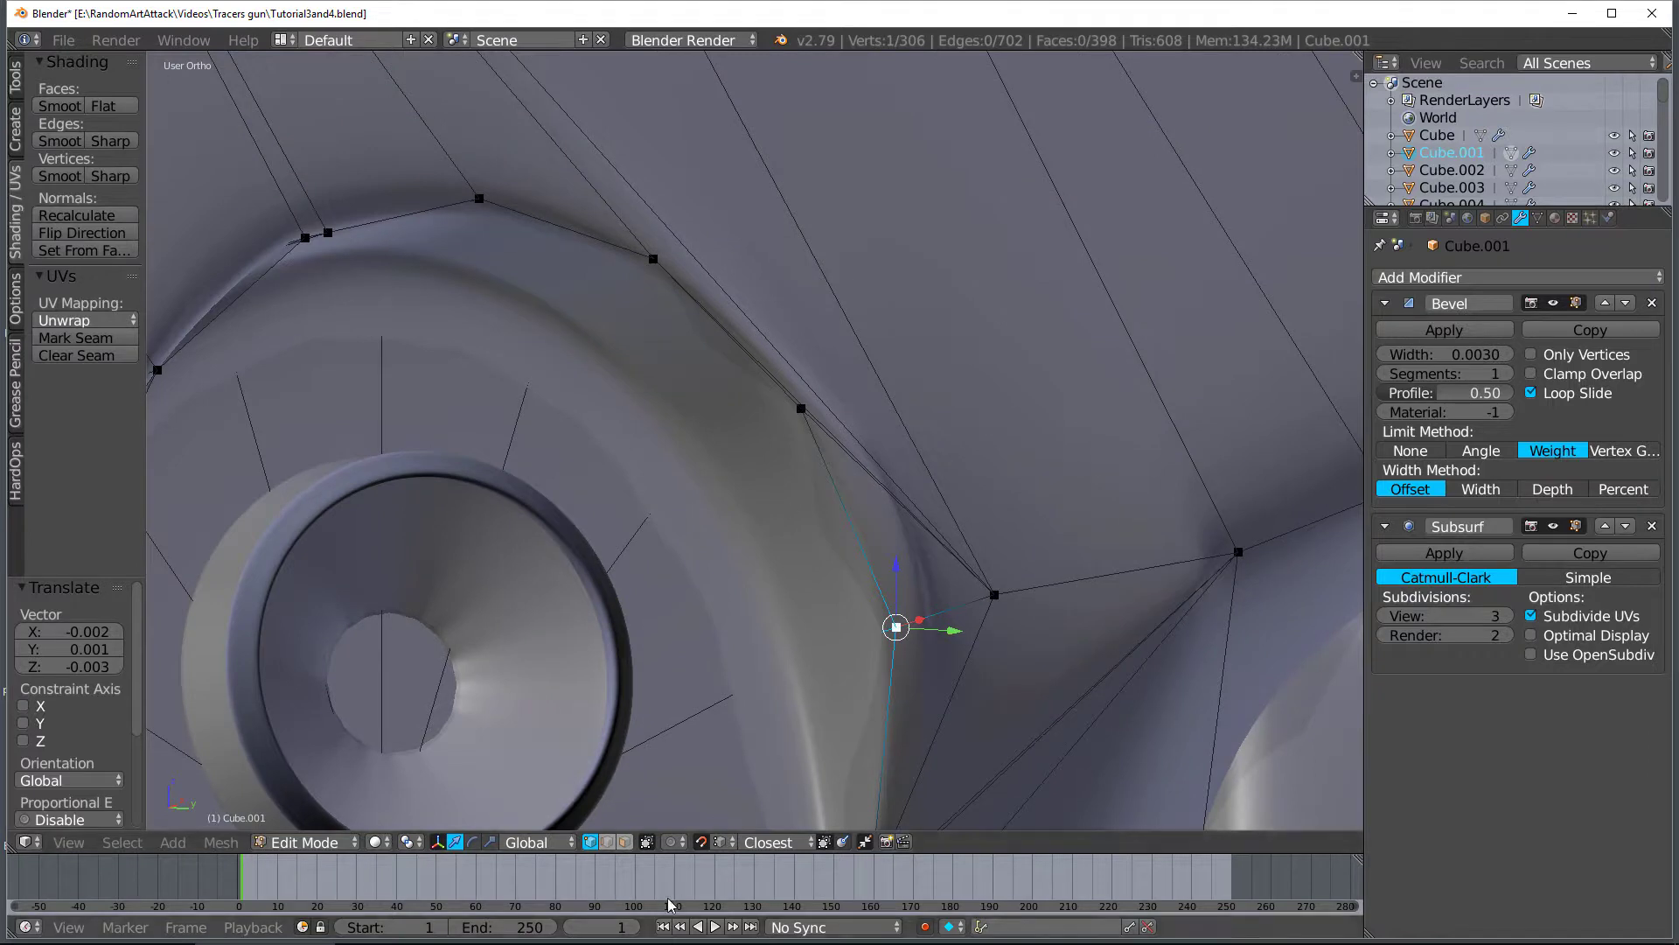
left_click(624, 842)
right_click(818, 421)
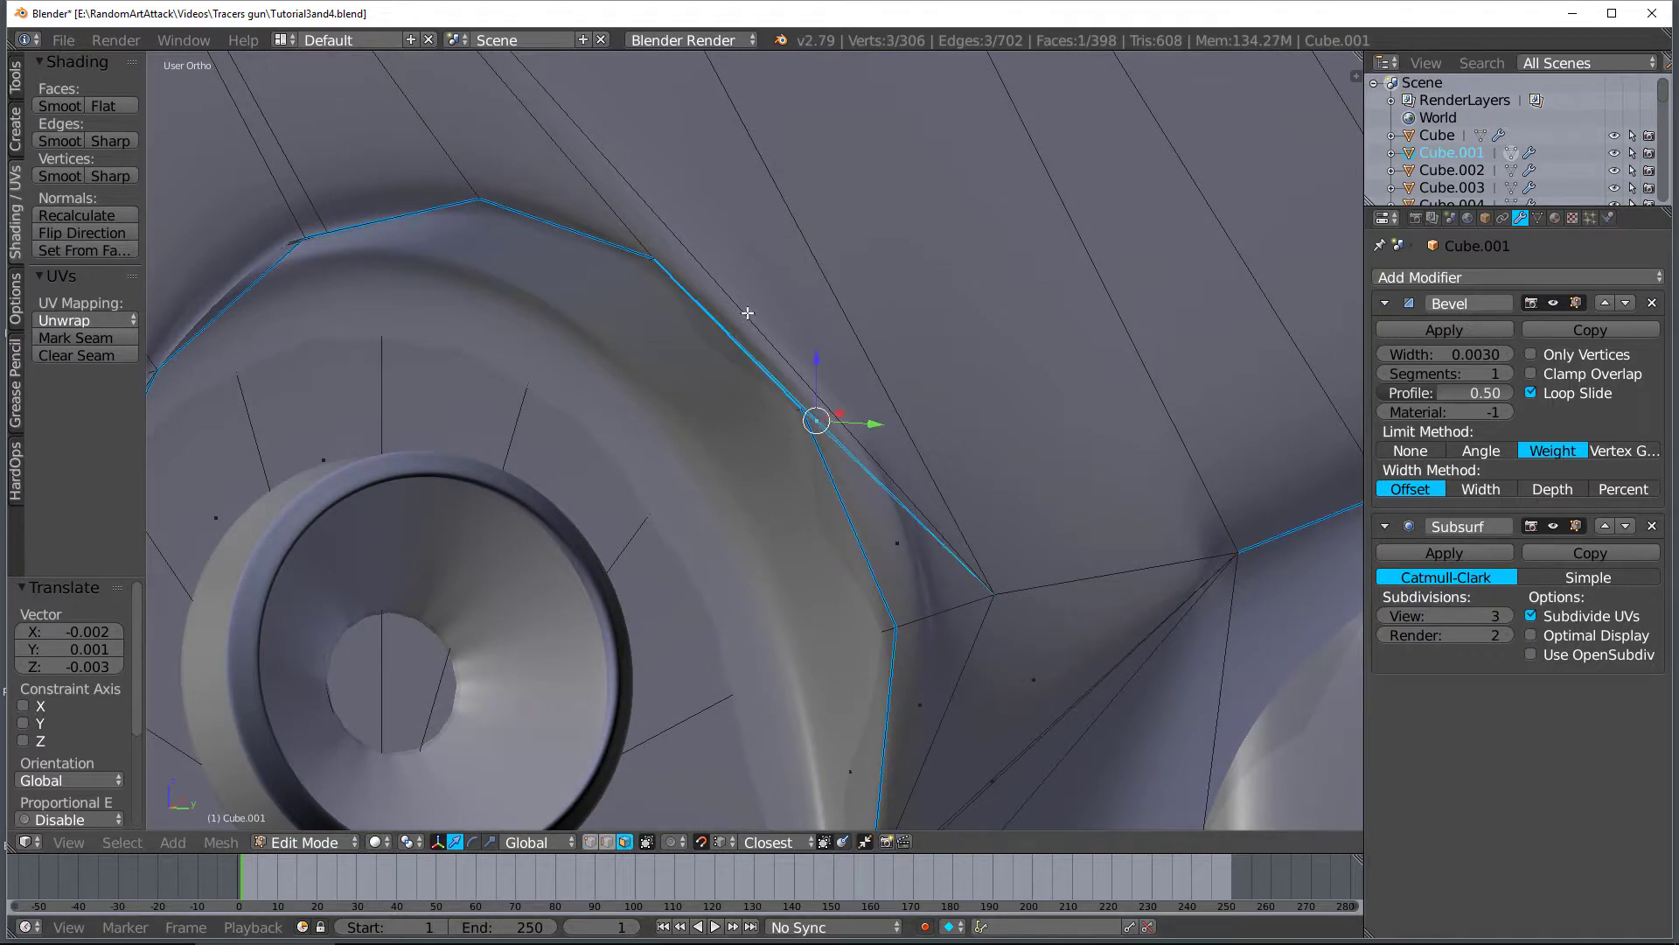
right_click(748, 313, "shift")
right_click(738, 312, "shift")
key("x")
left_click(735, 315)
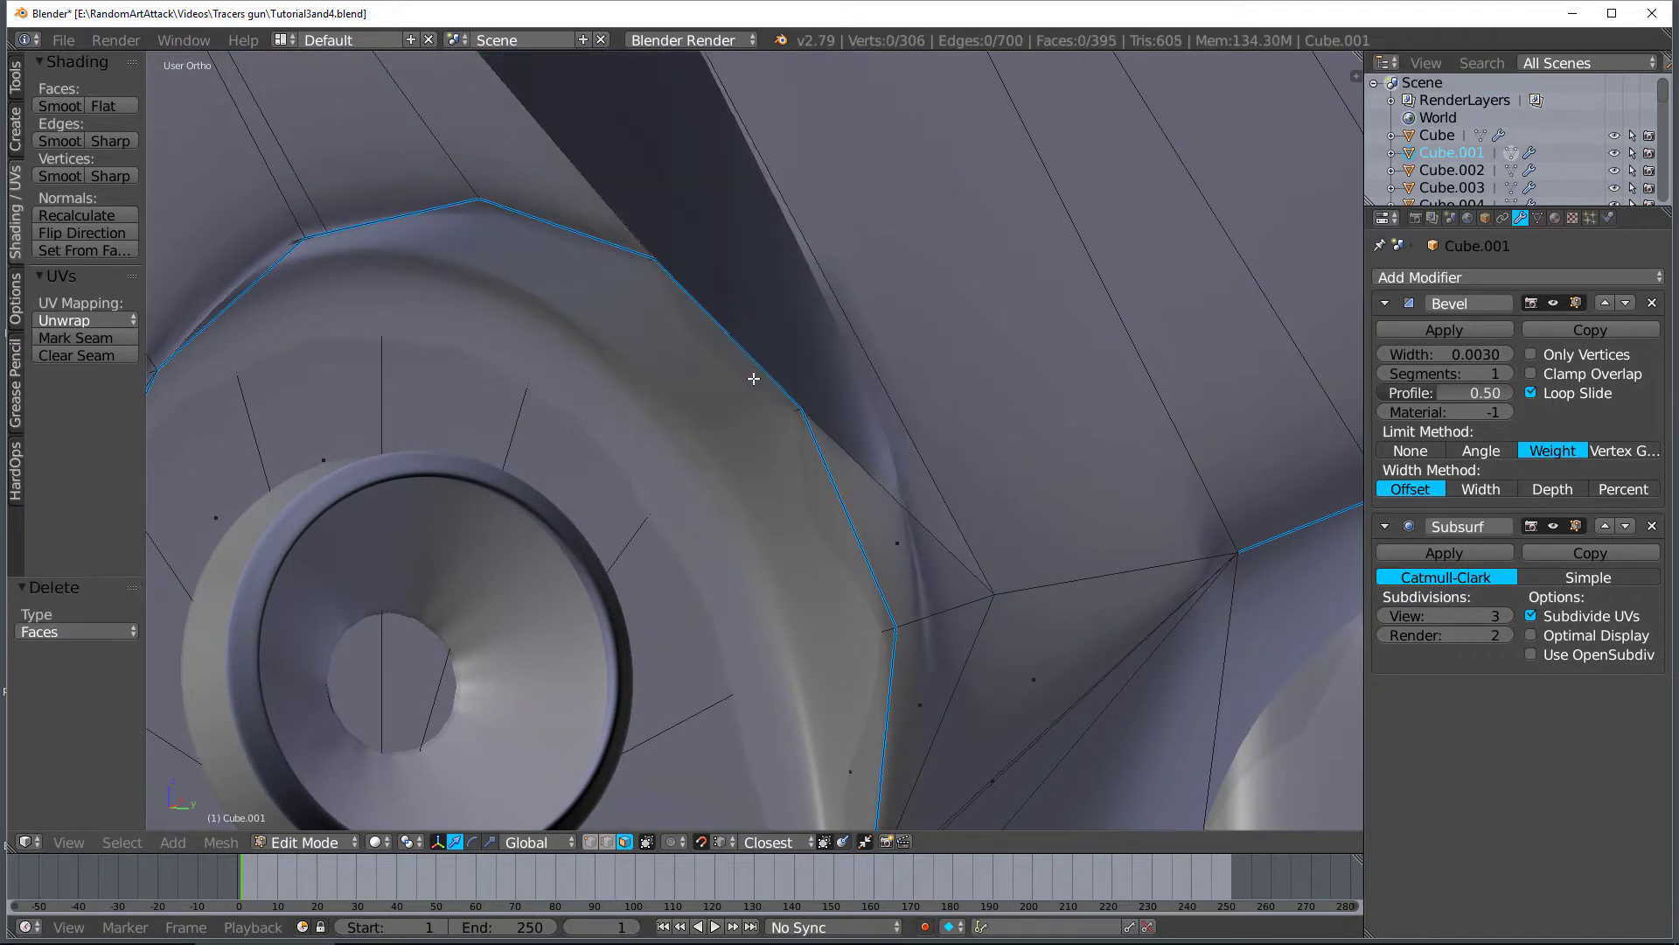
Merge the close vertex pair on the upper front of the recess arc by moving one -0.005 along Y
left_click(590, 842)
scroll(695, 737, "down", 2)
middle_click_drag(690, 727, 886, 611)
scroll(641, 312, "up", 1)
right_click(569, 231)
key("g")
left_click(550, 239)
scroll(568, 262, "down", 1)
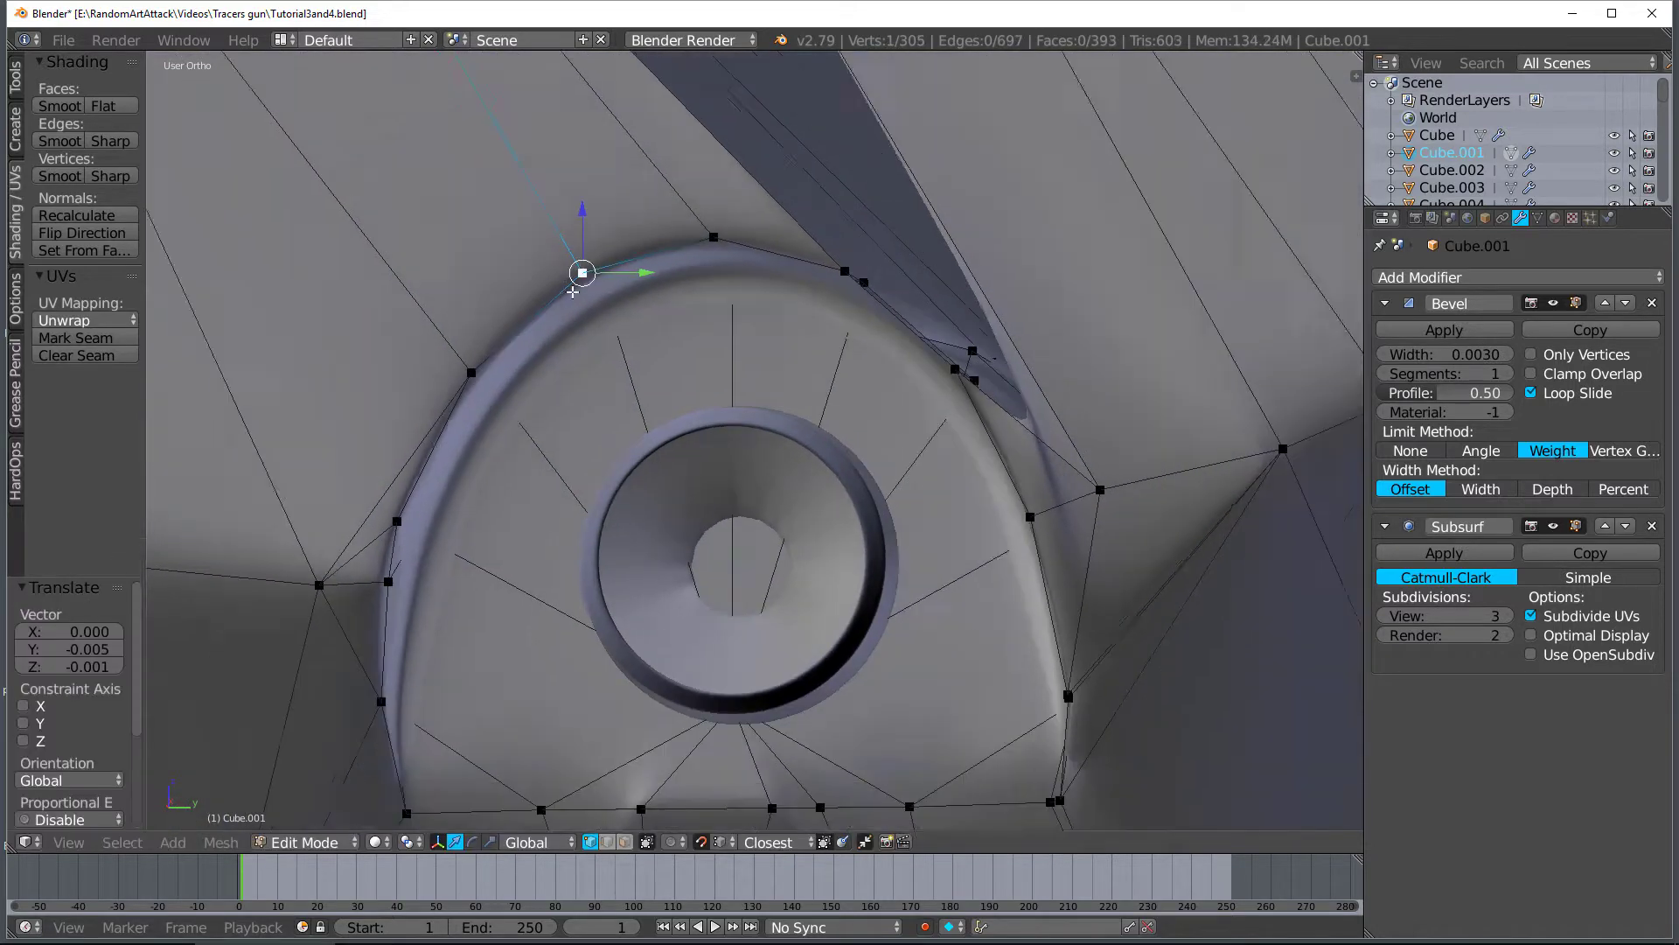
Merge the close vertices on the front side of the recess arc by moving one -0.017 along Z, and inspect the body
middle_click_drag(544, 551, 557, 324, "shift")
right_click(408, 302)
key("g")
left_click(401, 345)
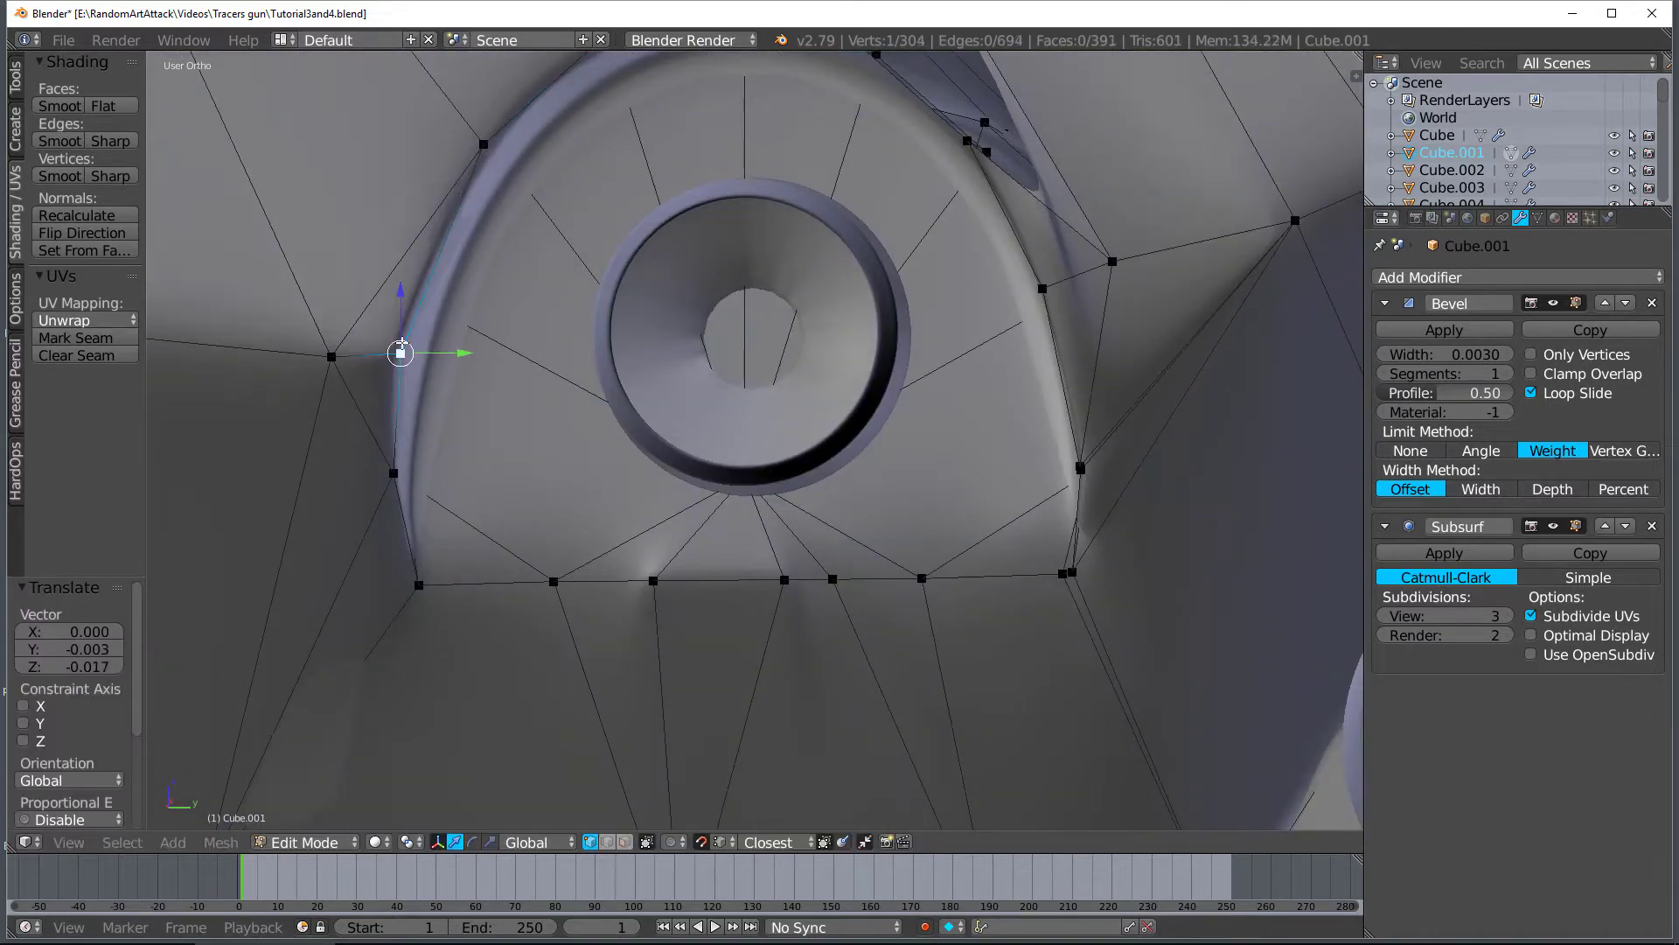
key("Tab")
scroll(559, 389, "down", 8)
scroll(576, 397, "down", 2)
middle_click_drag(575, 397, 729, 598)
scroll(694, 432, "down", 1)
key("ctrl+z")
key("ctrl+shift+z")
Fill the front part of the gap above the recess with a triangular face reaching the upper rim
key("Tab")
scroll(703, 433, "up", 3)
key("a")
scroll(832, 364, "up", 2)
key("a")
key("a")
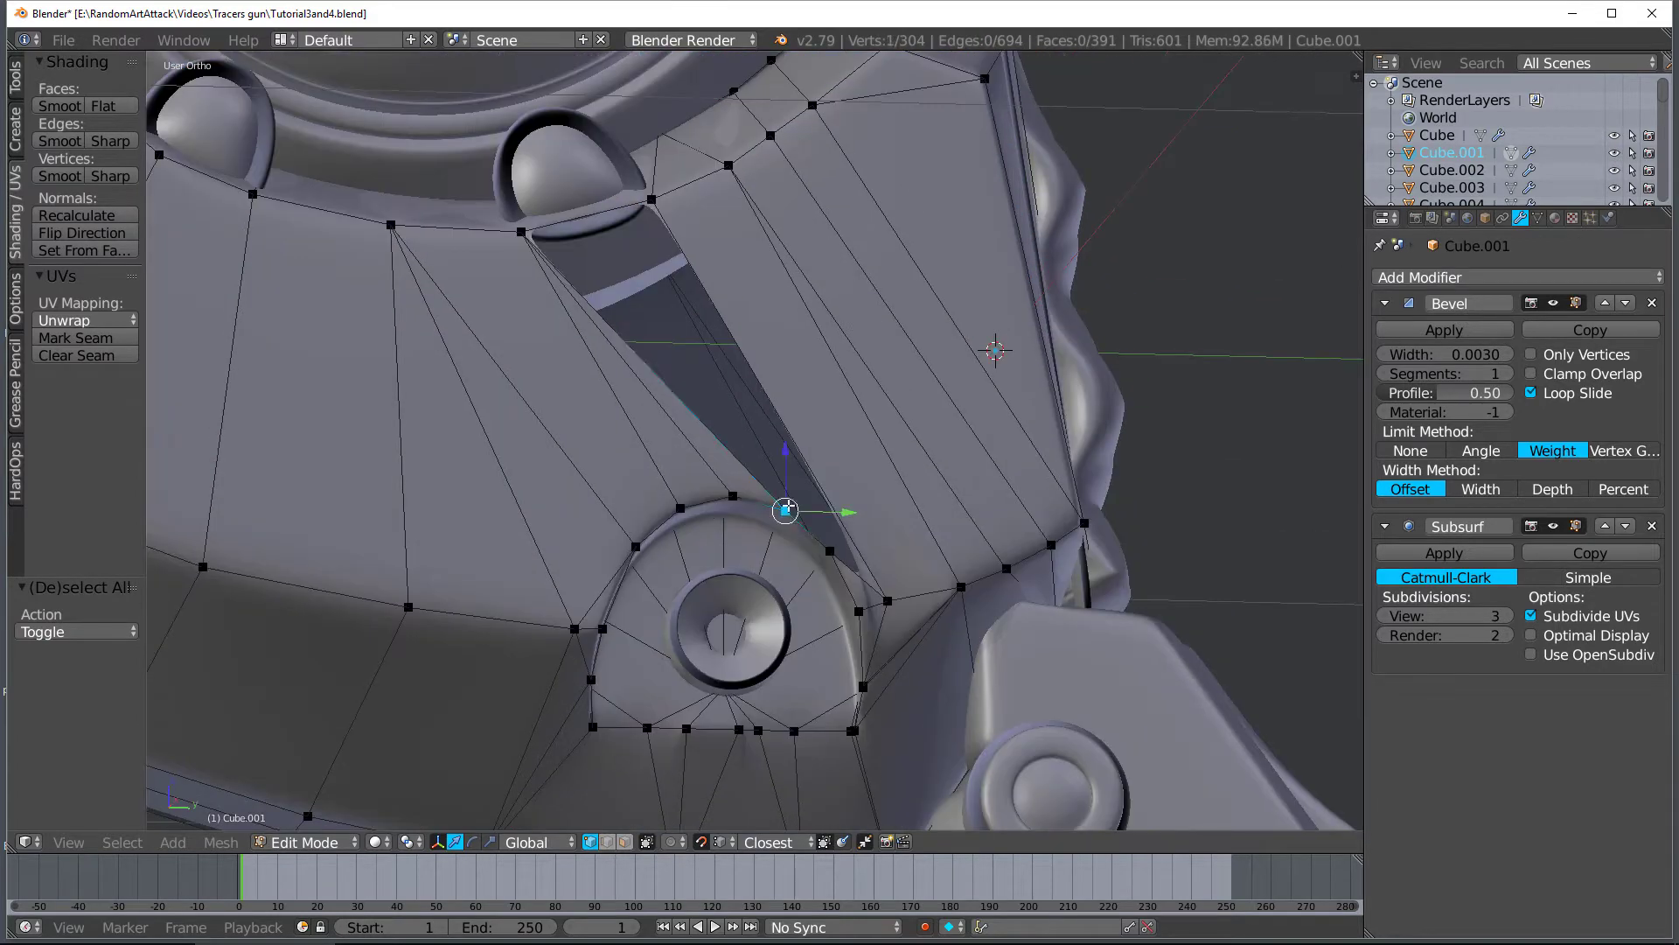
right_click(521, 230, "shift")
key("f")
key("a")
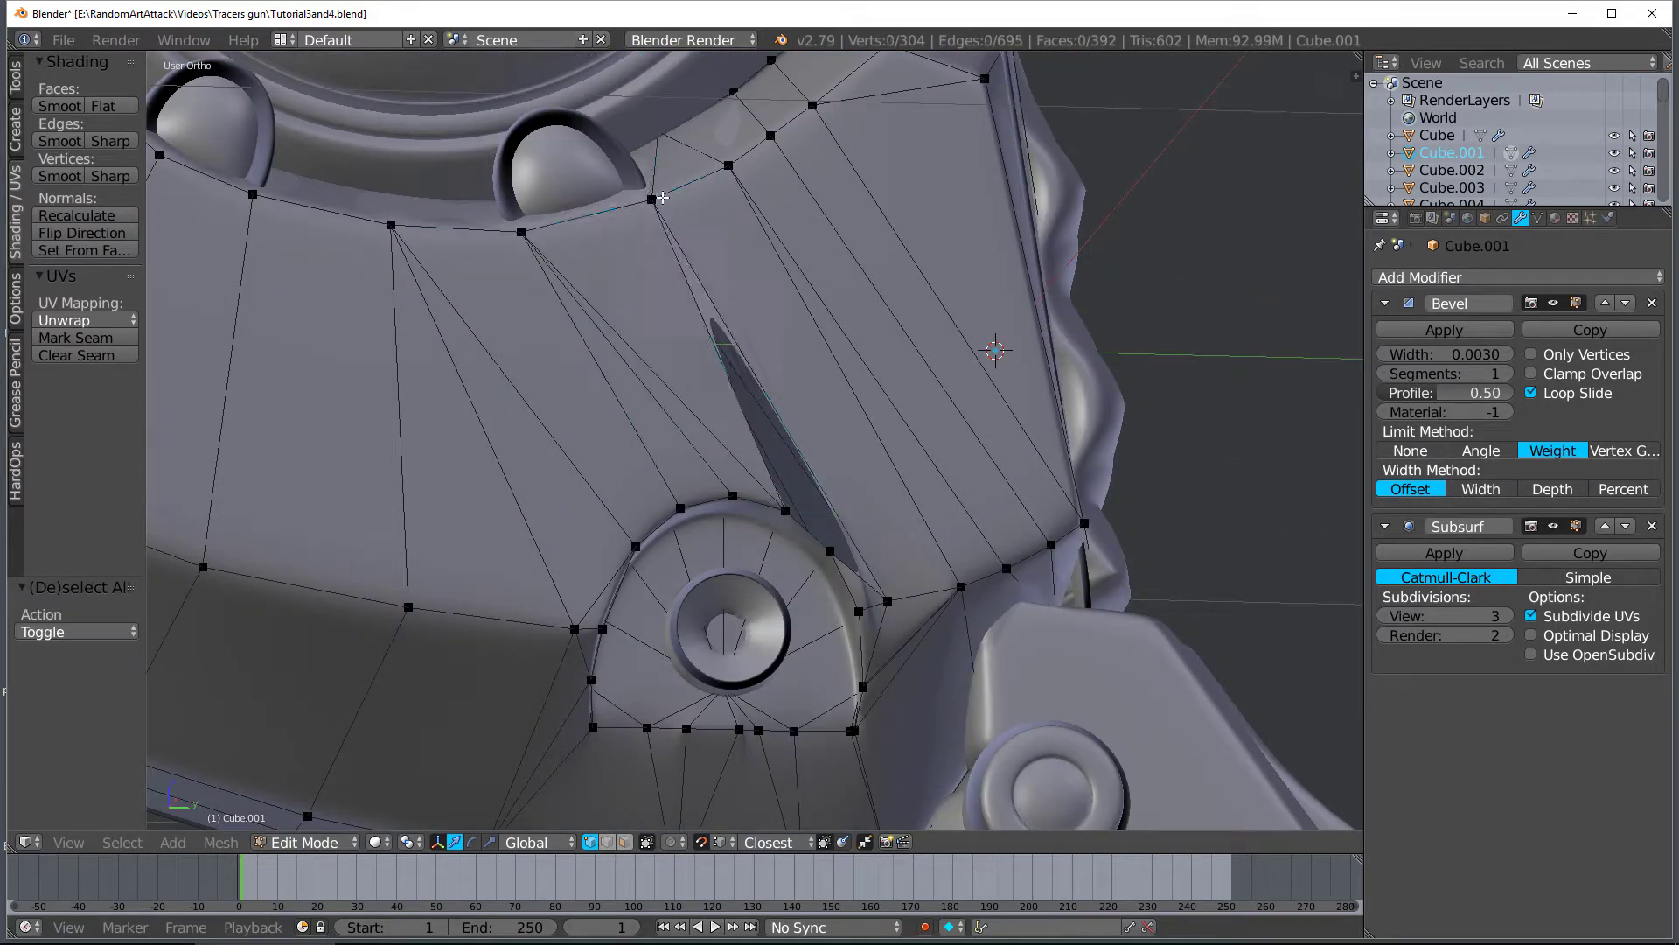
Close the remaining narrow gap between the recess arc and the upper rim with faces and check the smoothed result
right_click(781, 496, "shift")
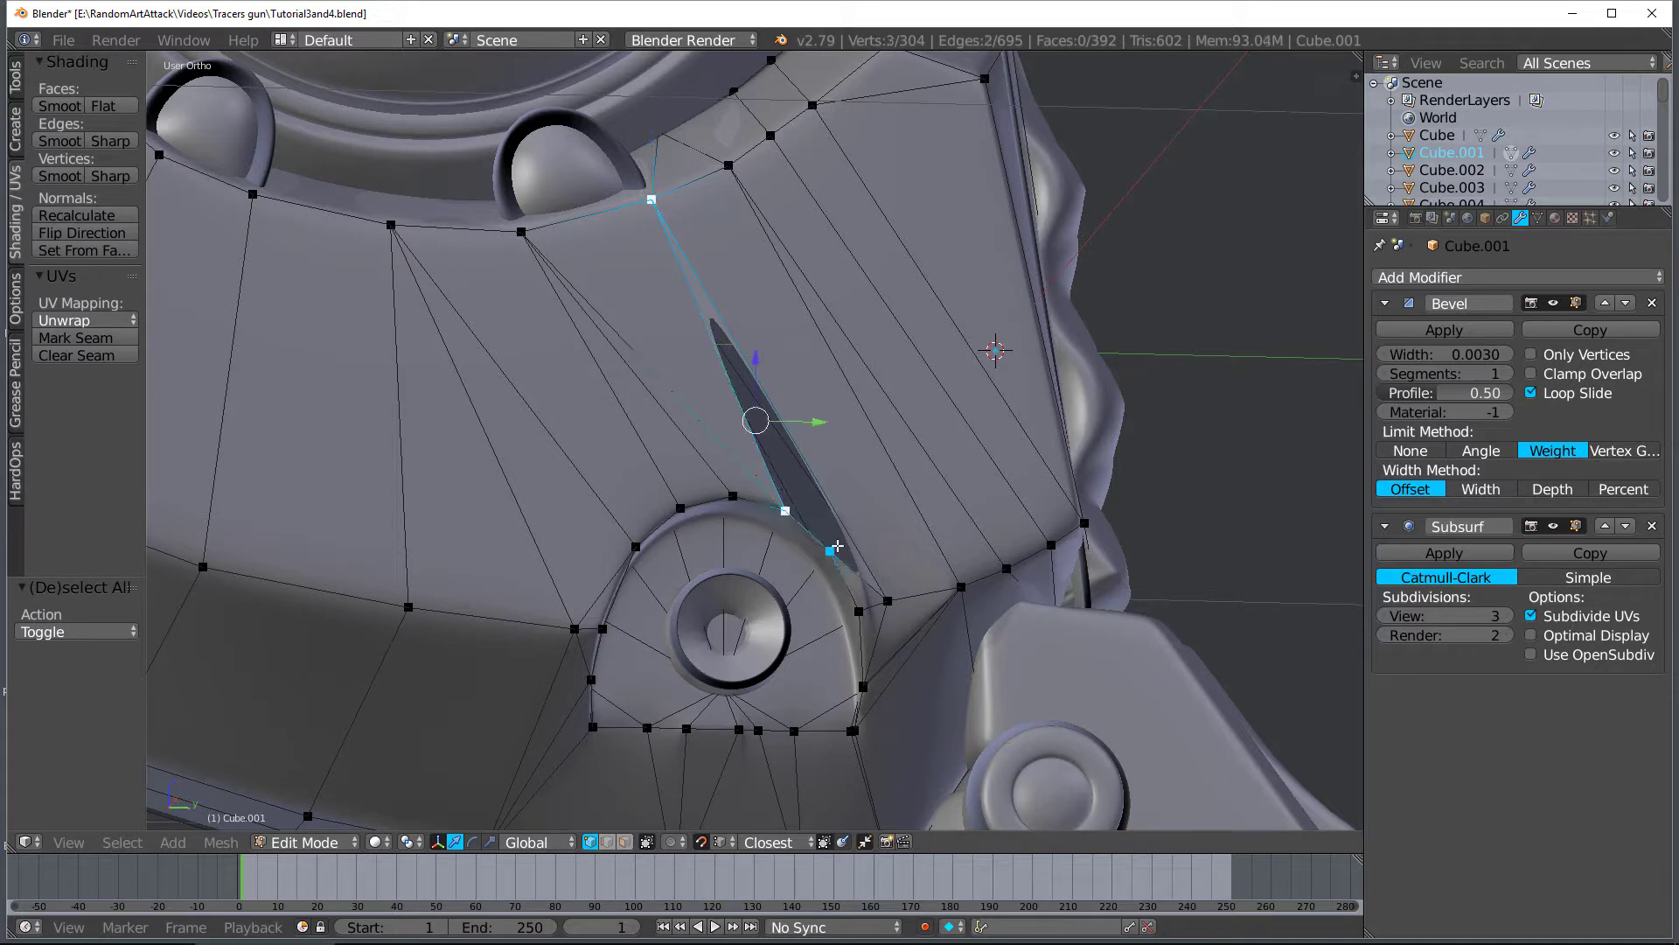
key("f")
key("a")
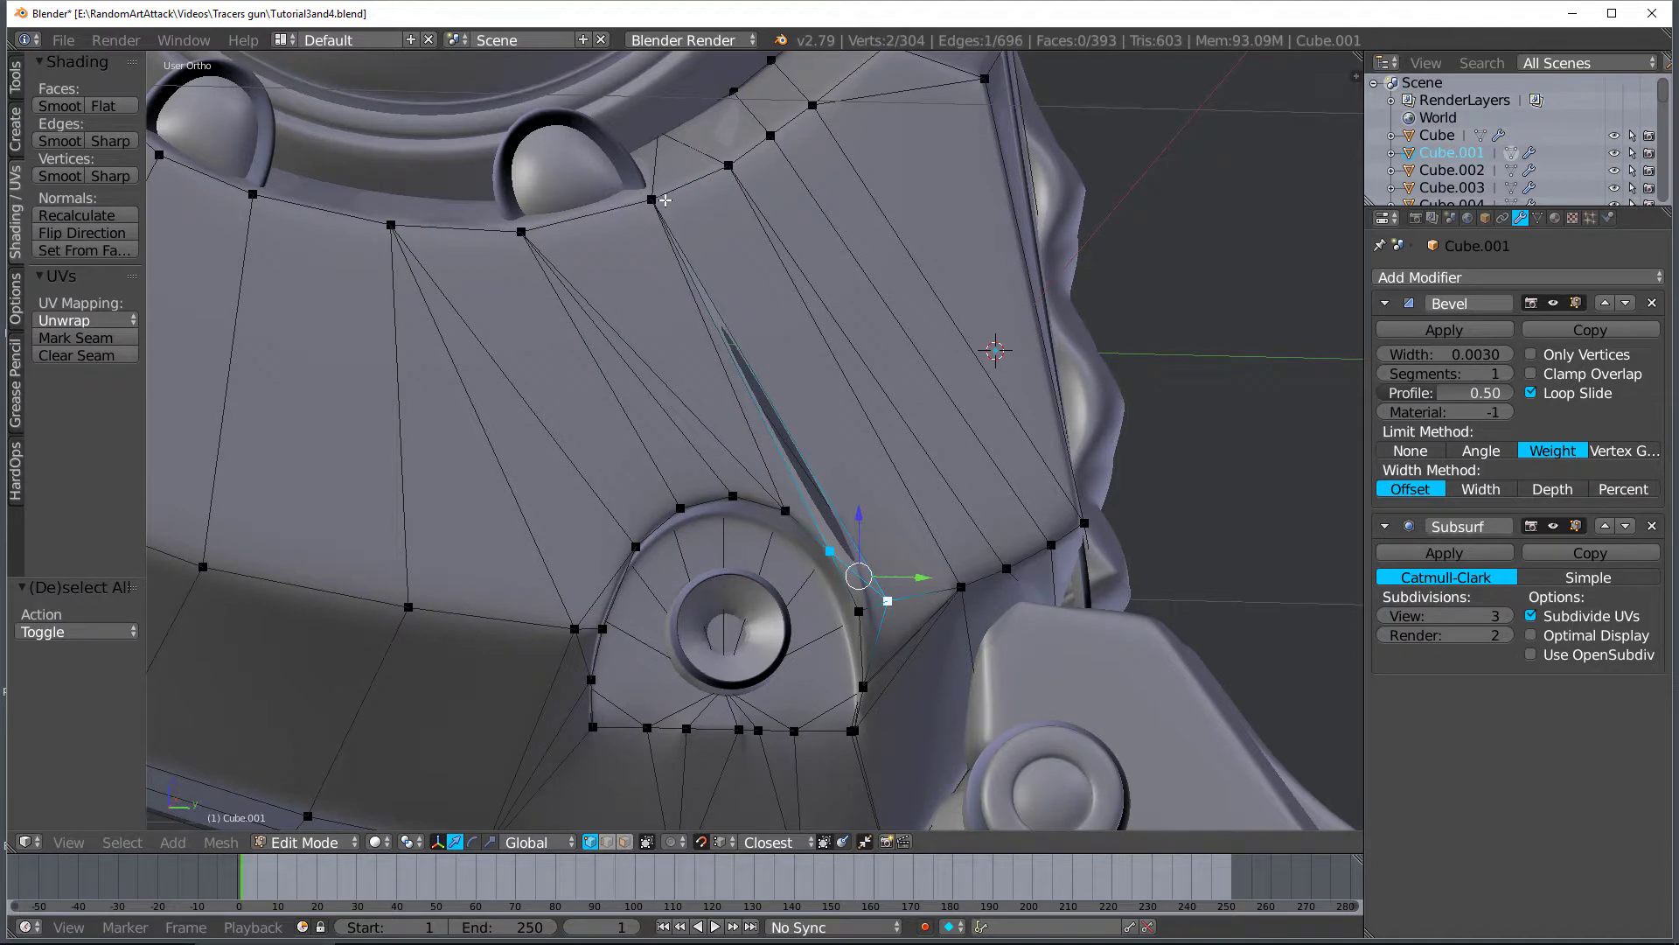
key("Tab")
scroll(721, 320, "down", 2)
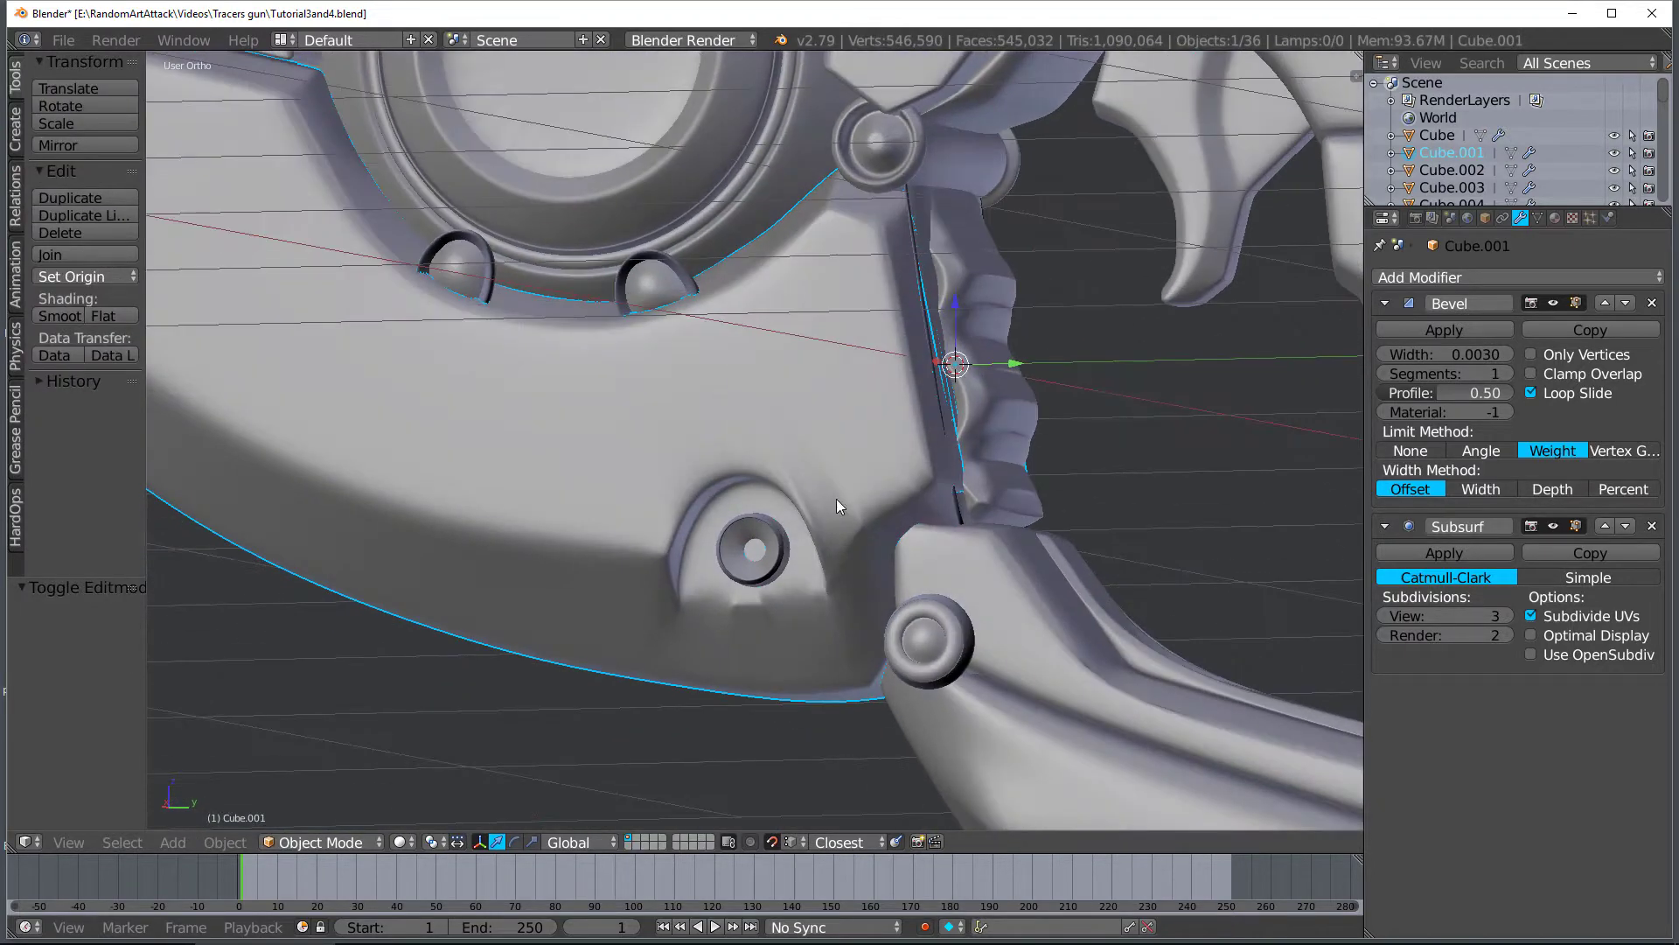
Try to merge the upper rear arc vertex into the arc vertex below it
key("Tab")
scroll(836, 505, "up", 5)
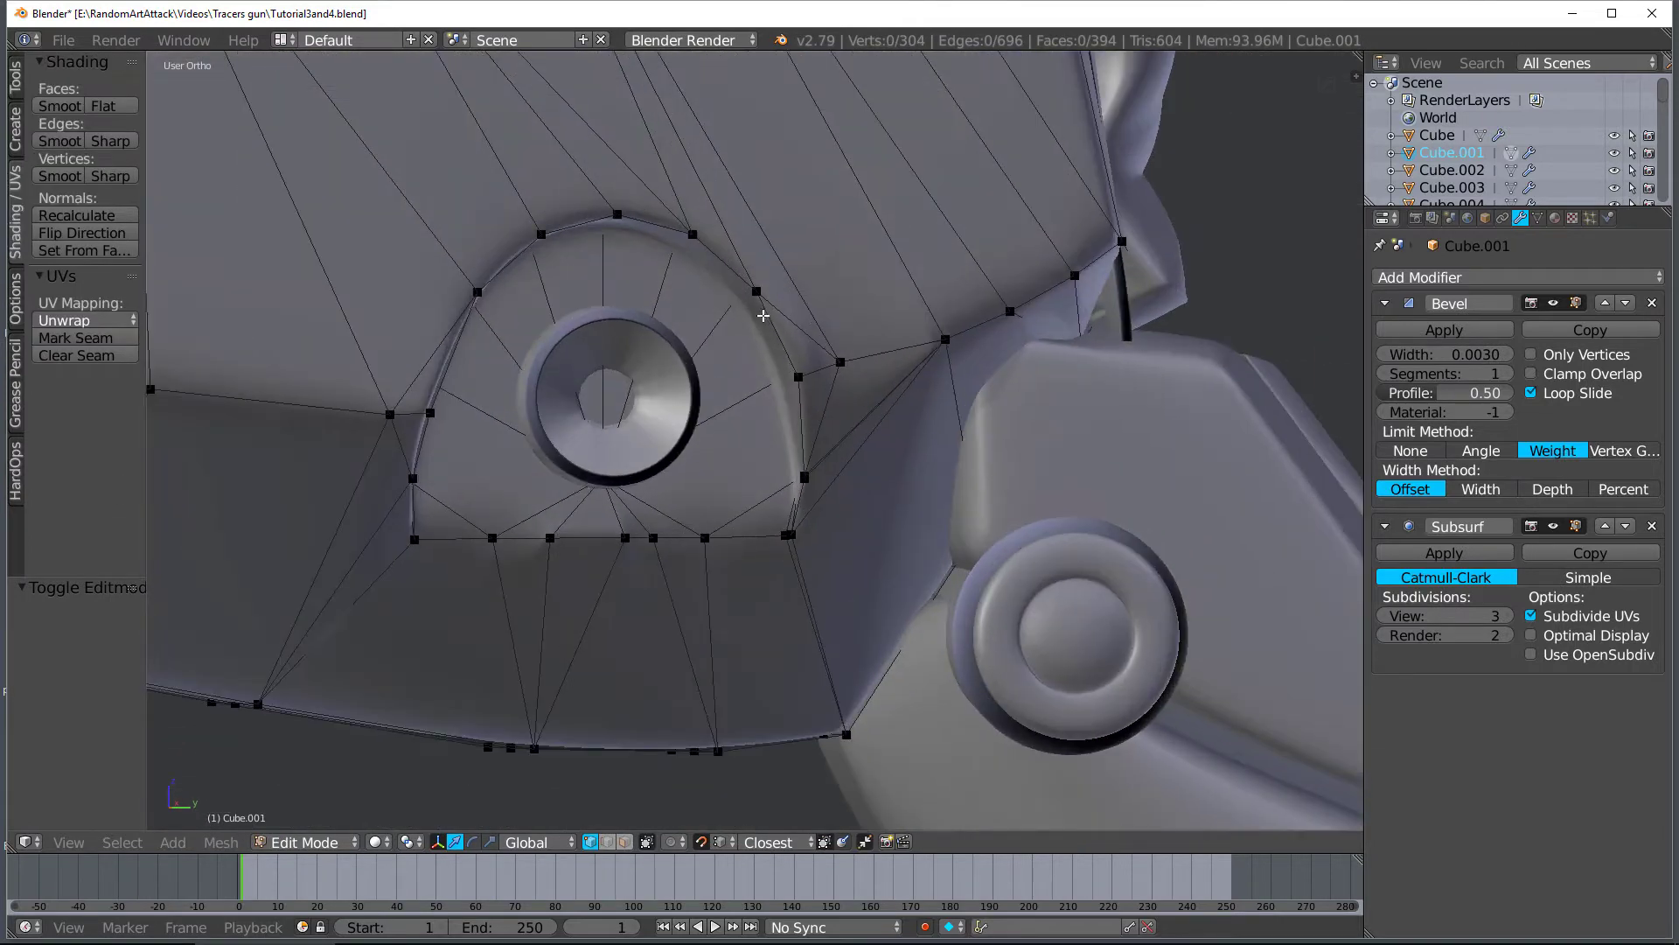
key("g")
left_click(803, 371)
key("g")
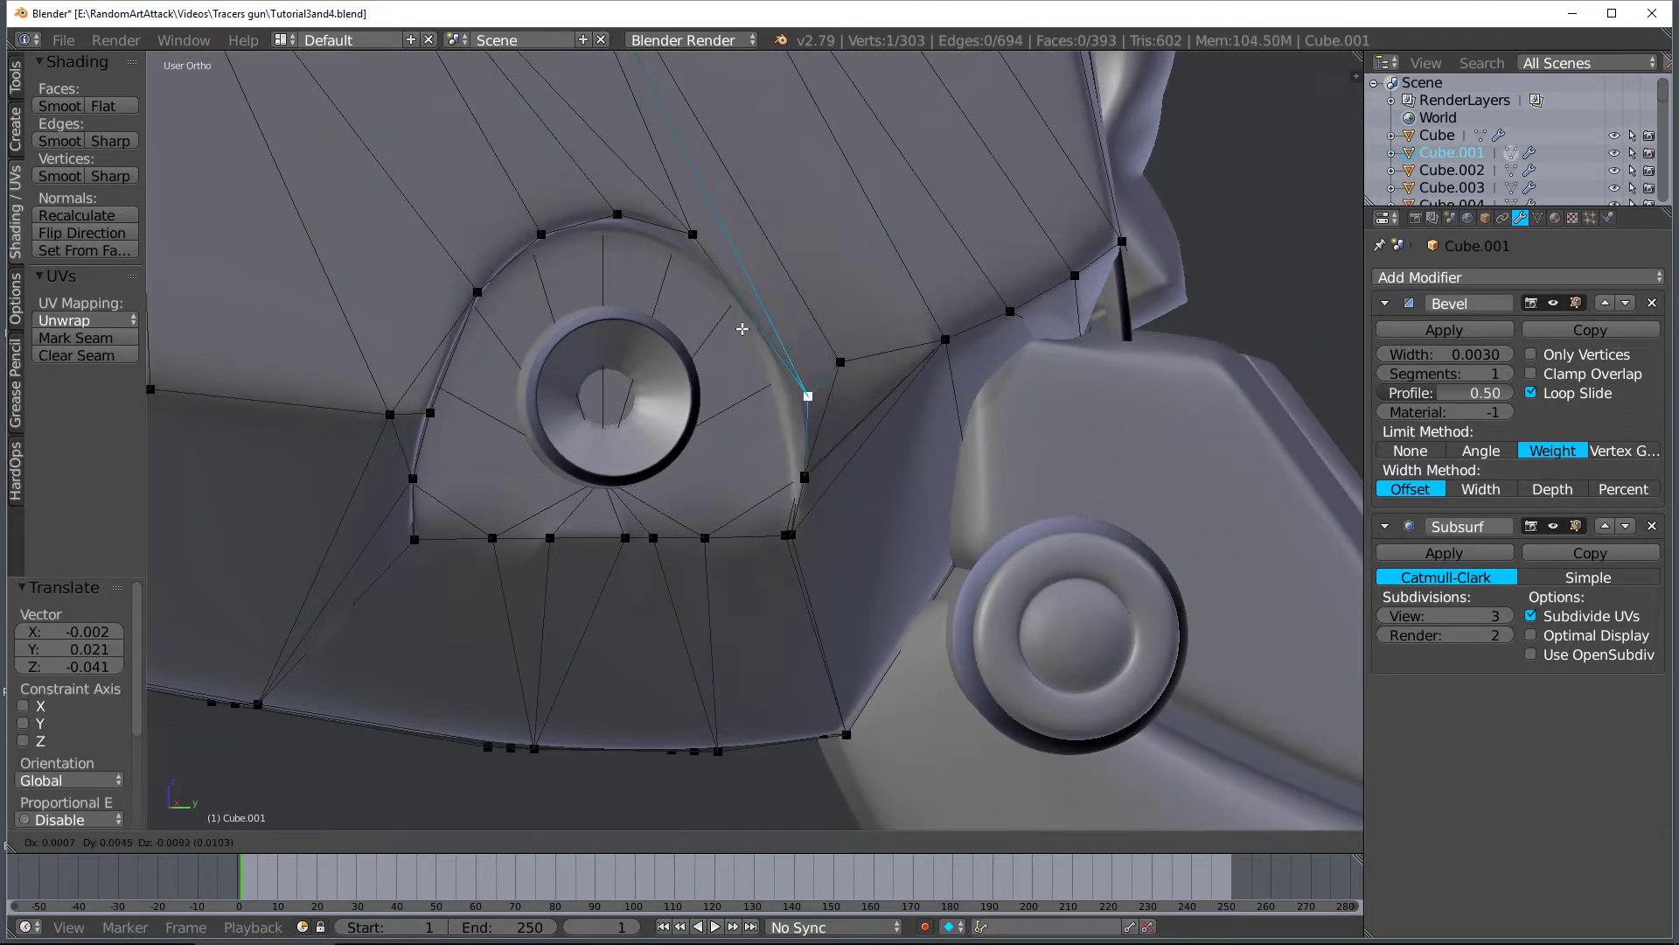
left_click(794, 372)
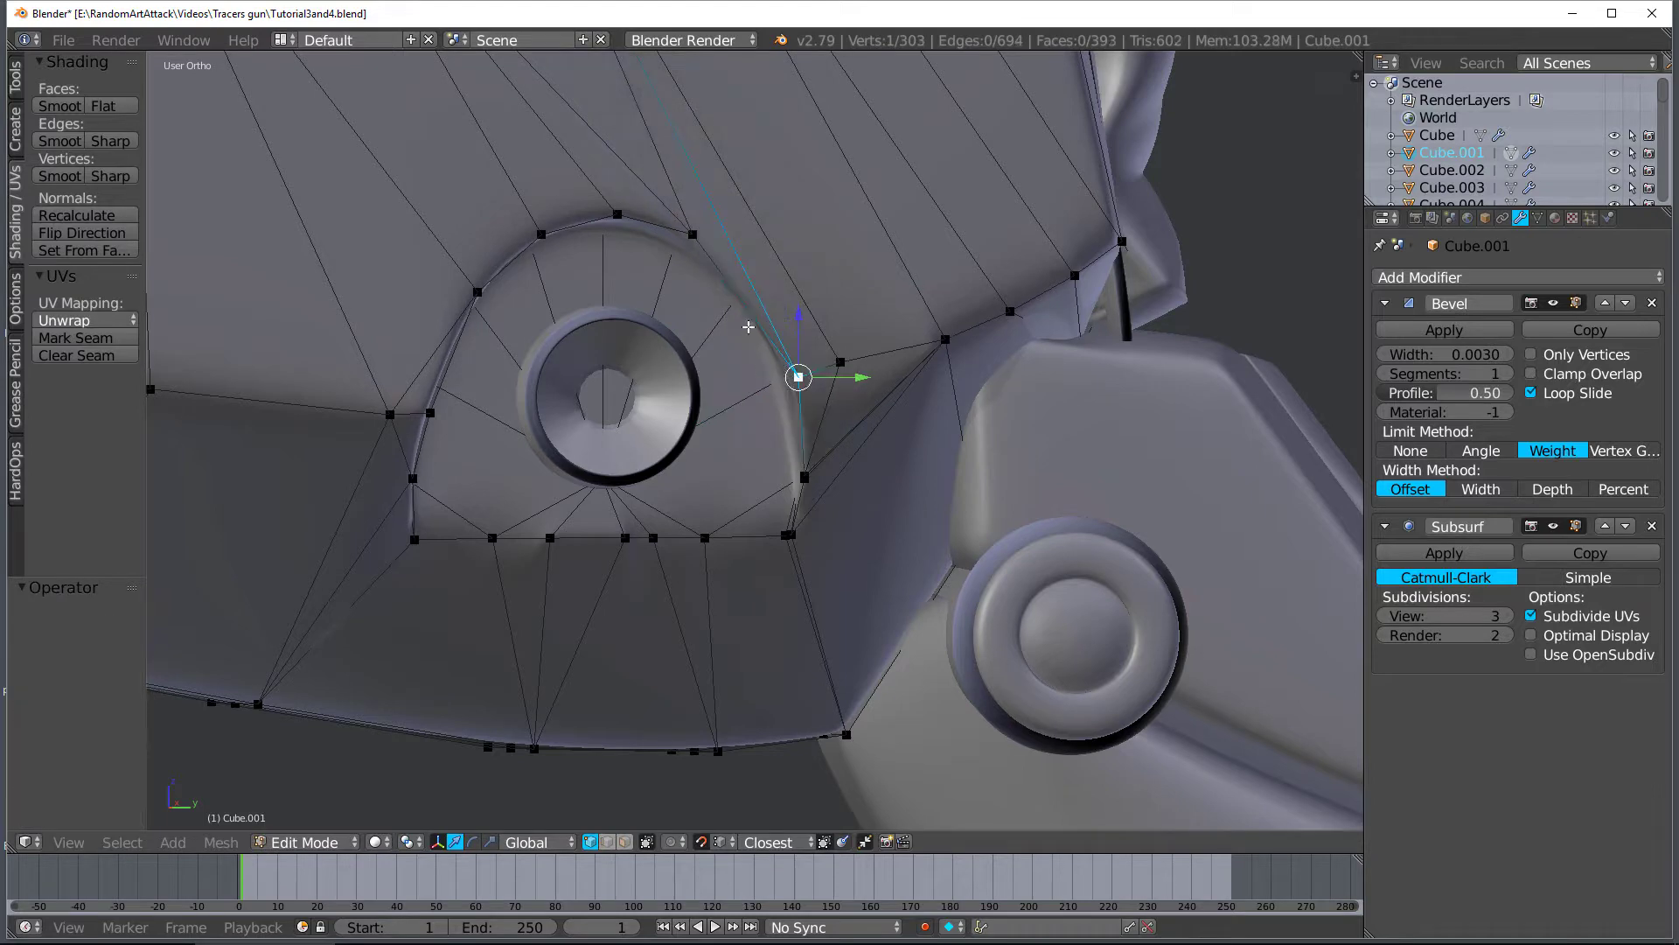
Select the leftover vertex on the rear arc in wireframe, move it down toward its neighbour and check the smoothed recess
key("a")
middle_click_drag(733, 307, 746, 306)
key("z")
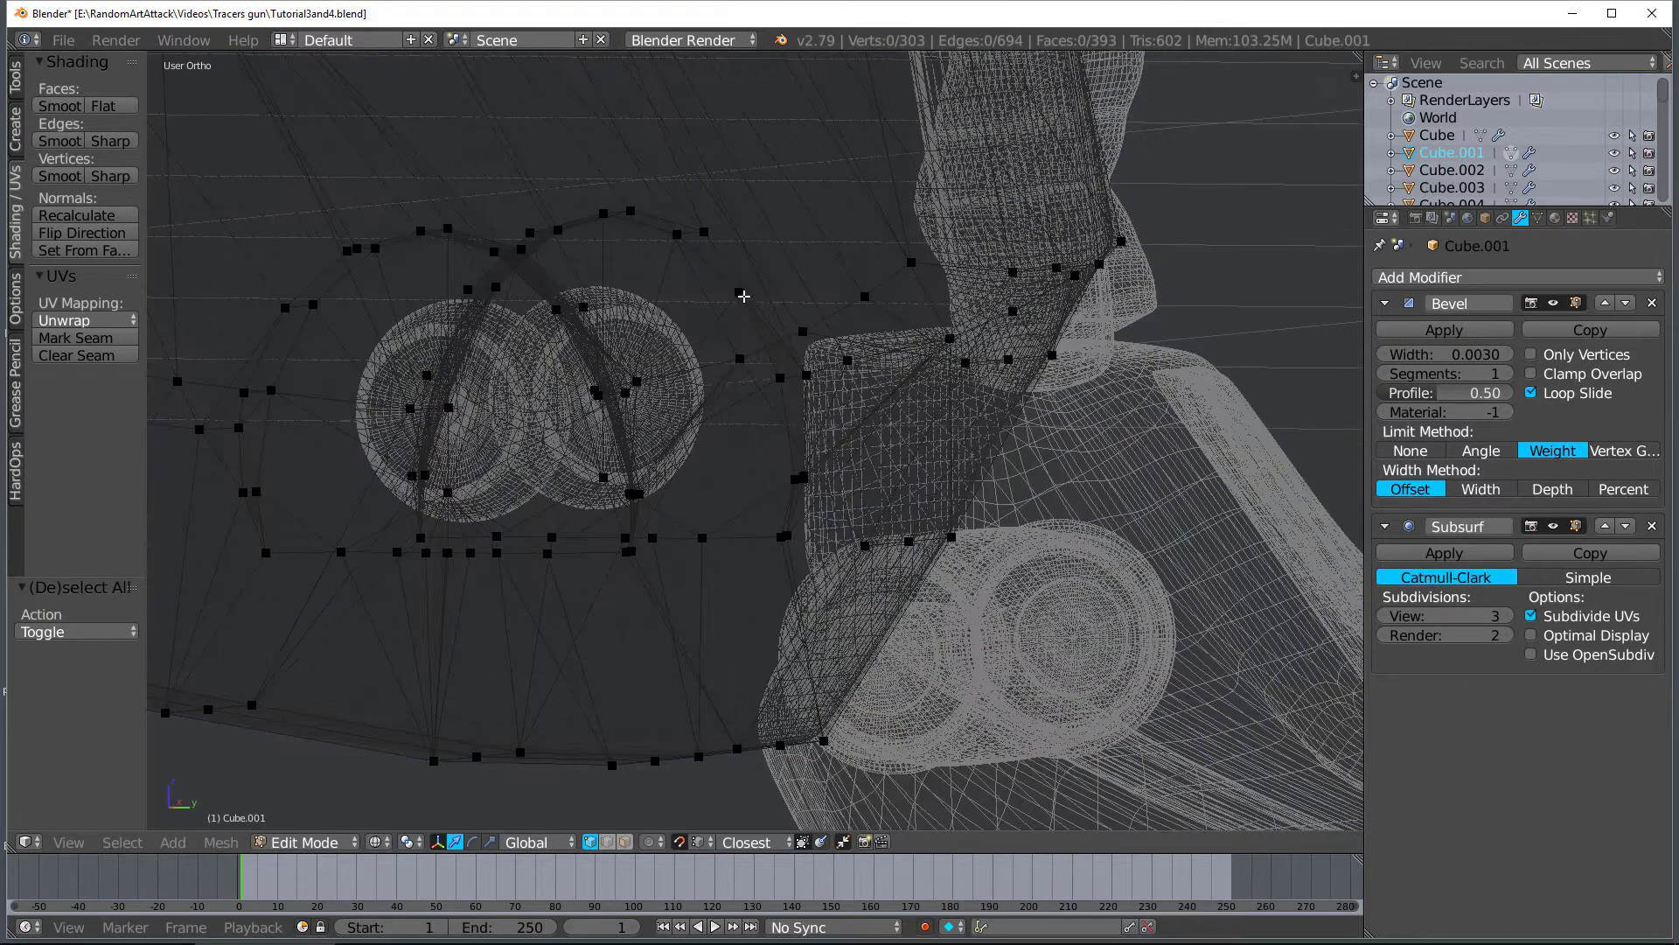
right_click(742, 296)
key("z")
key("g")
left_click(748, 361)
key("Tab")
scroll(727, 363, "down", 2)
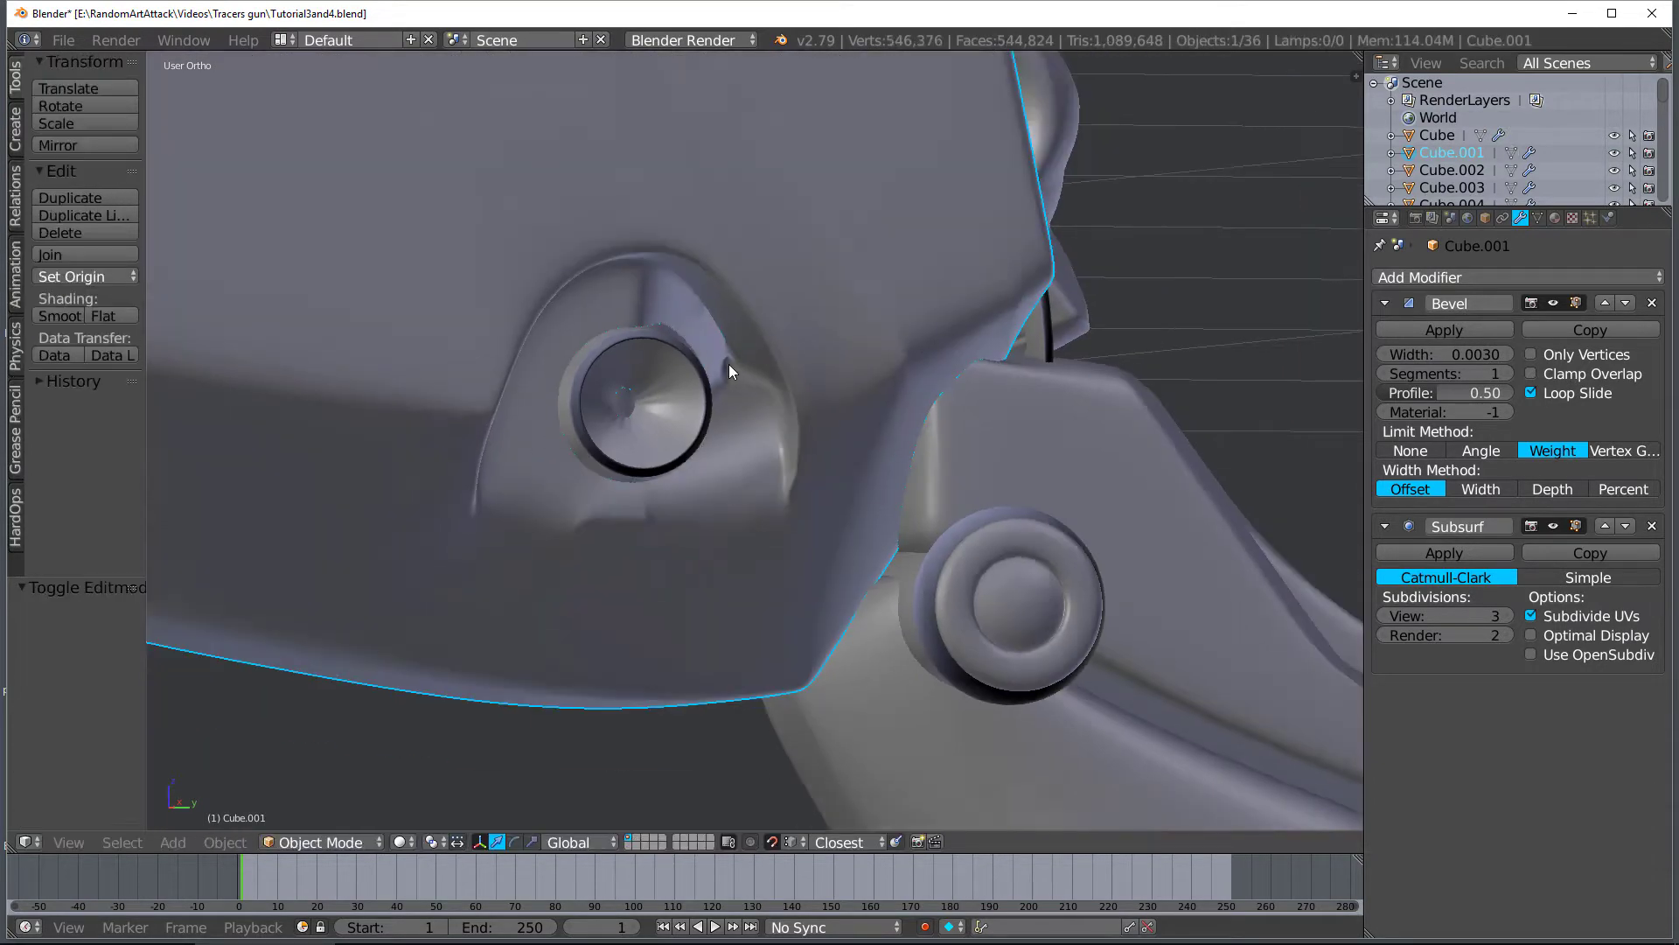
Undo the recent vertex merges, face deletions and fills around the recess arc
middle_click_drag(727, 364, 836, 353)
key("ctrl+z")
key("ctrl+z")
key("ctrl+z")
key("ctrl+z")
key("Tab")
scroll(836, 353, "up", 3)
Merge the two nearly coincident vertices on the rear side of the recess arc
right_click(844, 335)
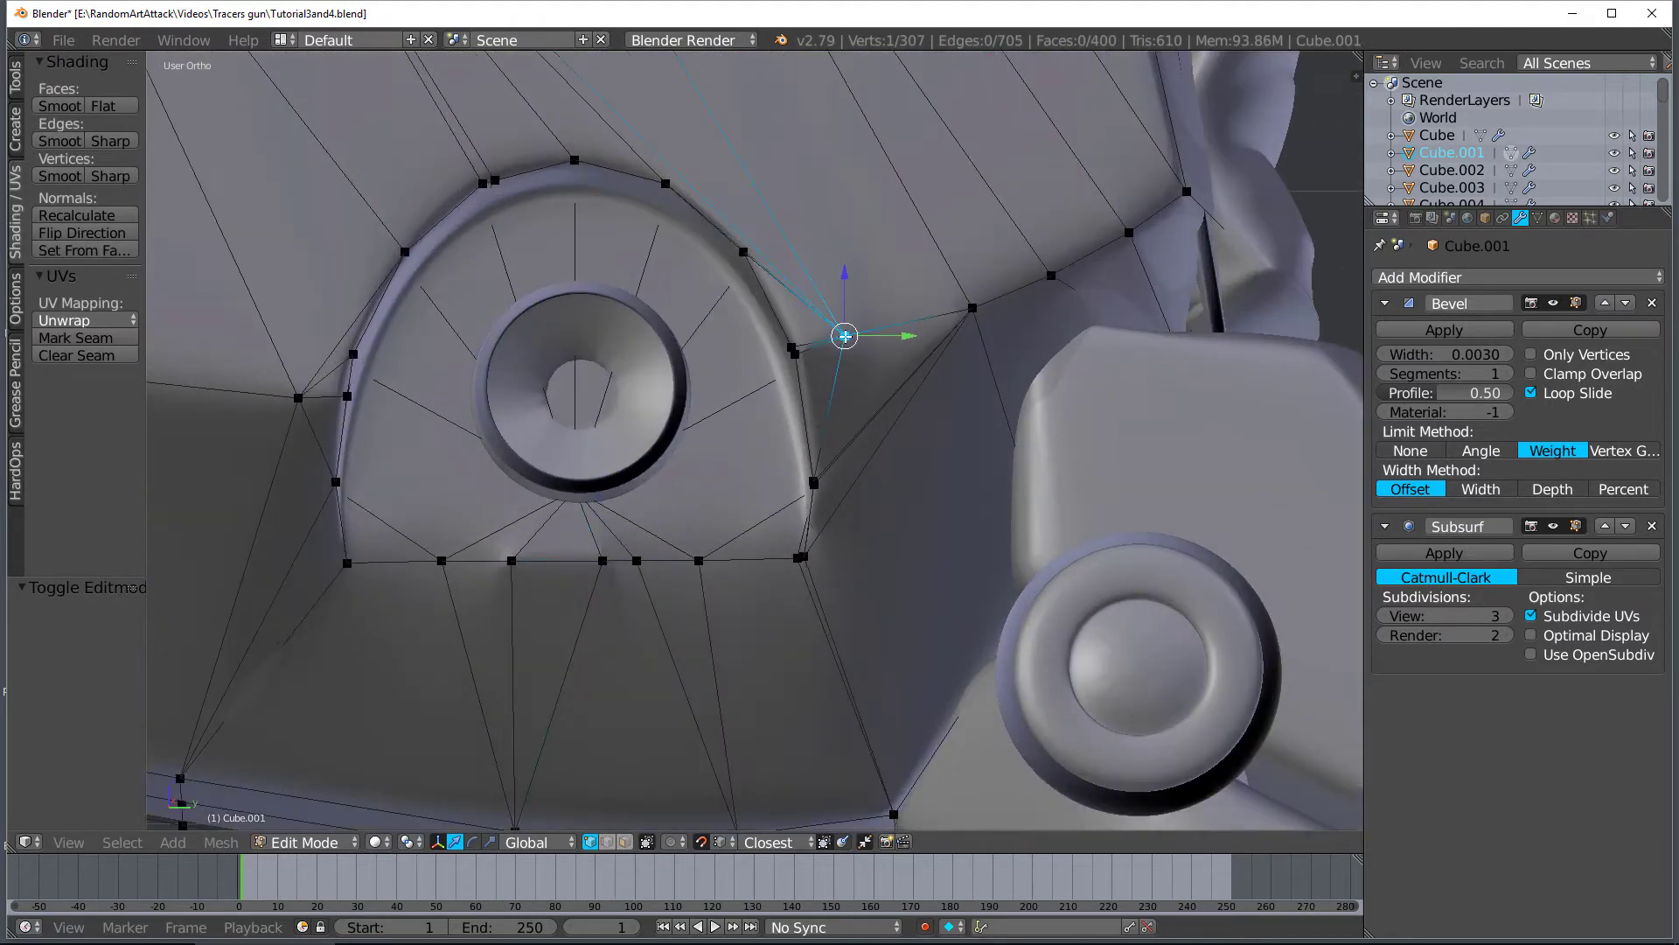
right_click(791, 346)
key("g")
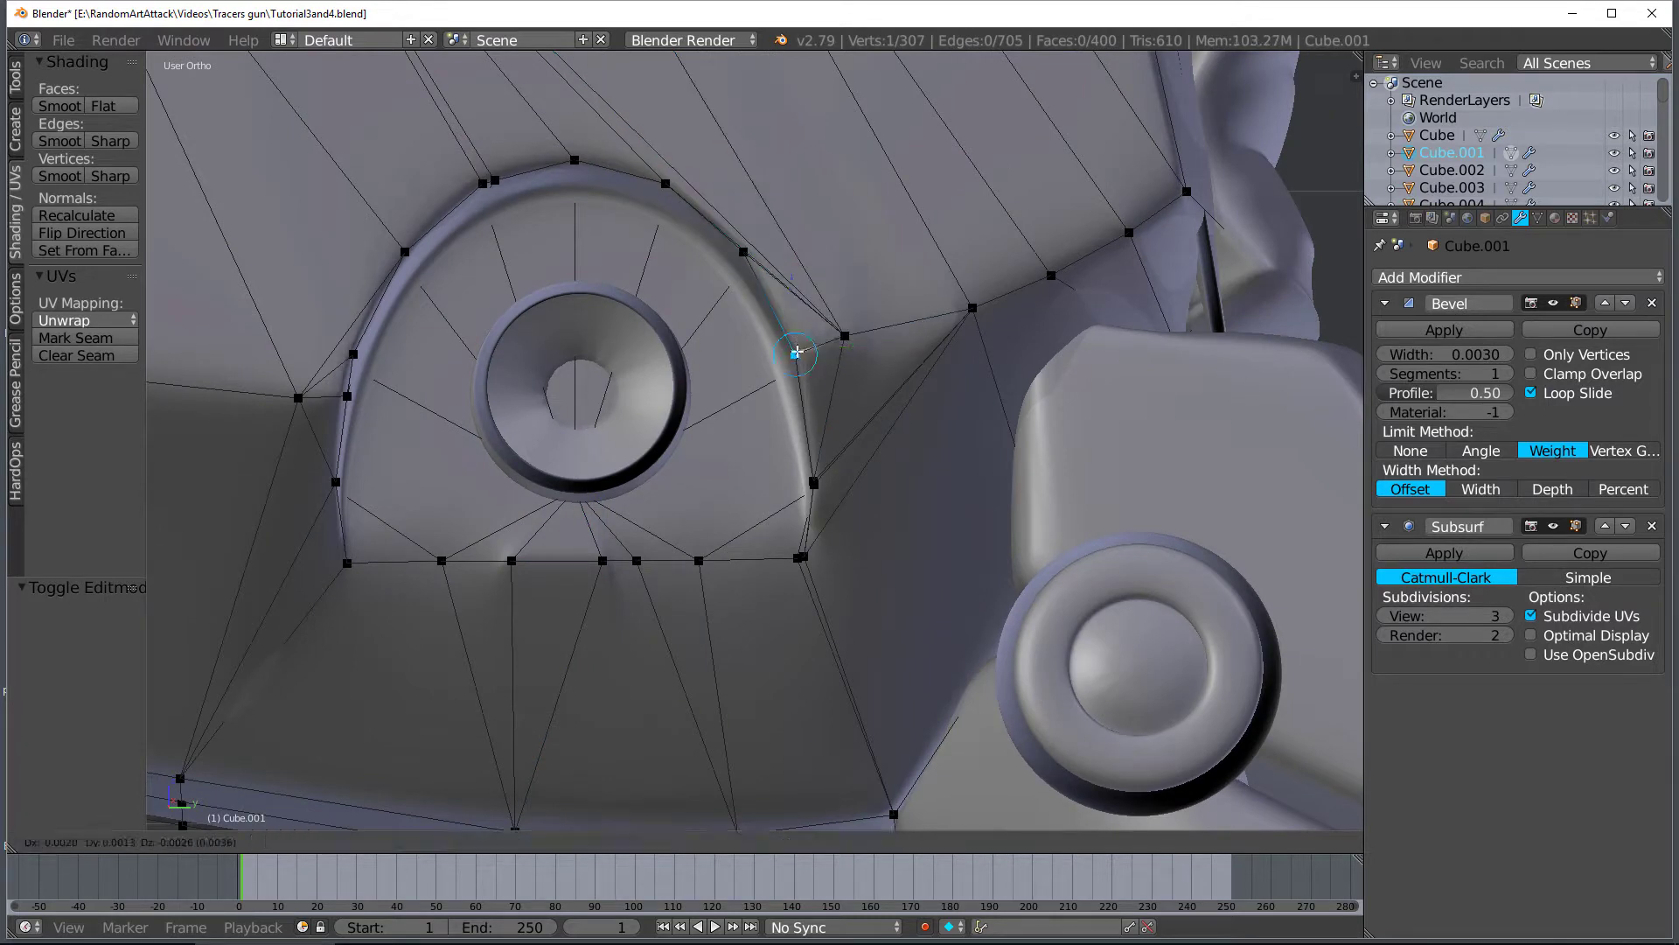
left_click(795, 352)
Merge the outer vertex beside the recess into the rear arc vertex by moving it -0.020 along Y and -0.007 along Z
right_click(845, 336)
key("g")
left_click(793, 343)
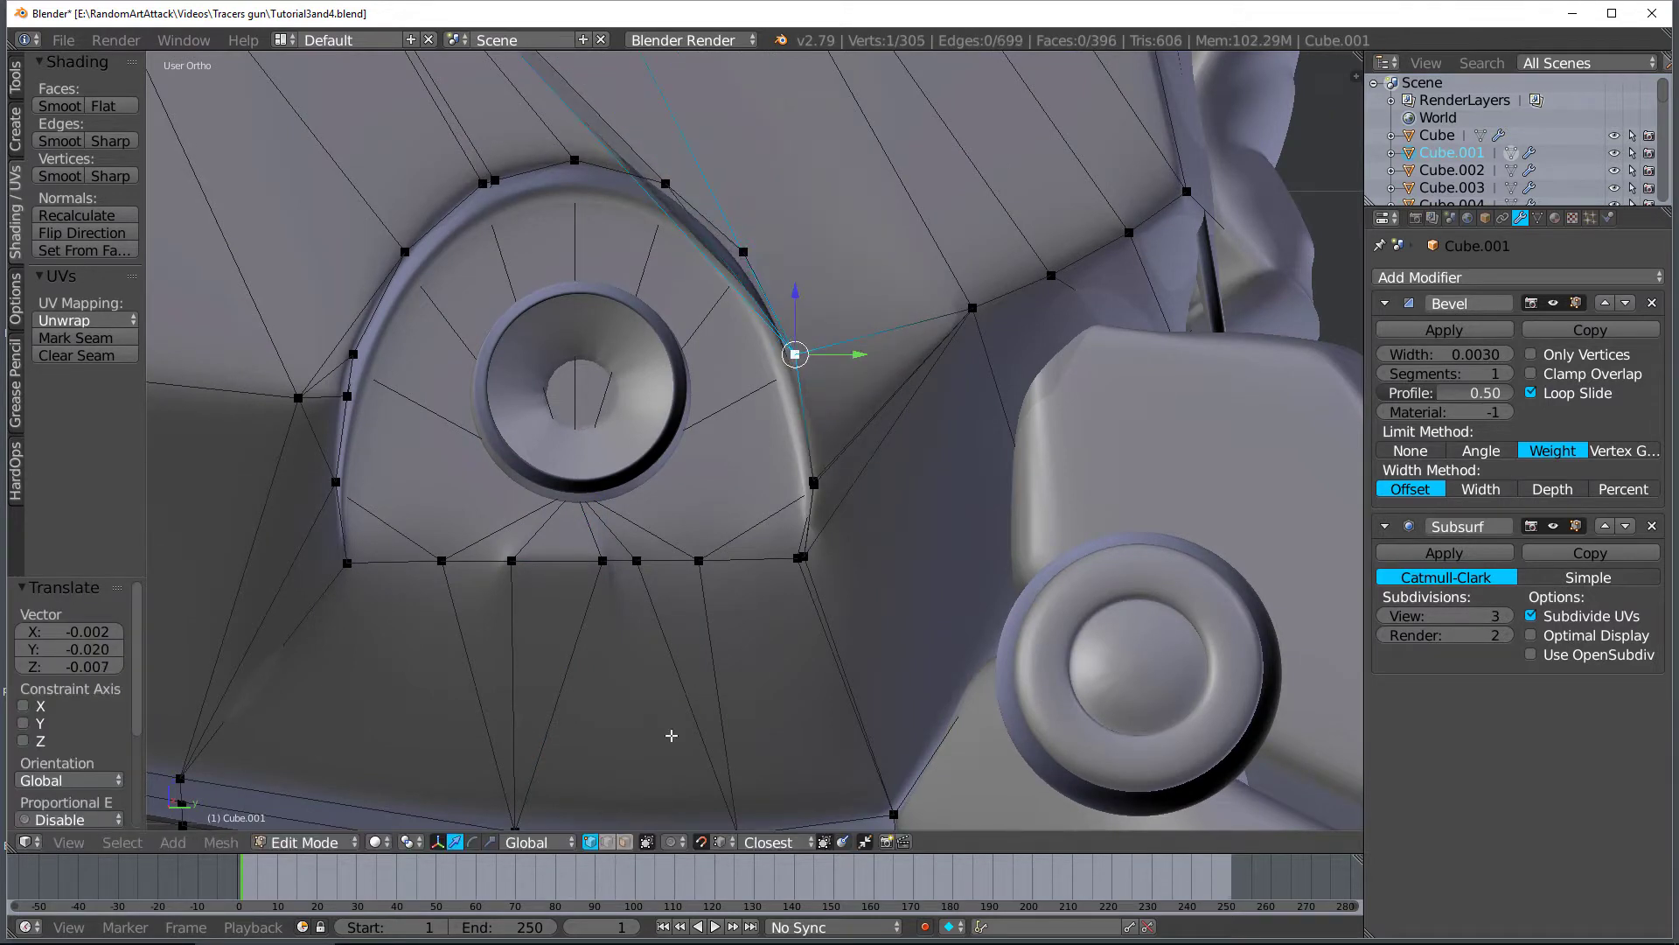
Delete the edge crossing the upper rear part of the recess arc and inspect the opening from an angle
left_click(607, 842)
key("x")
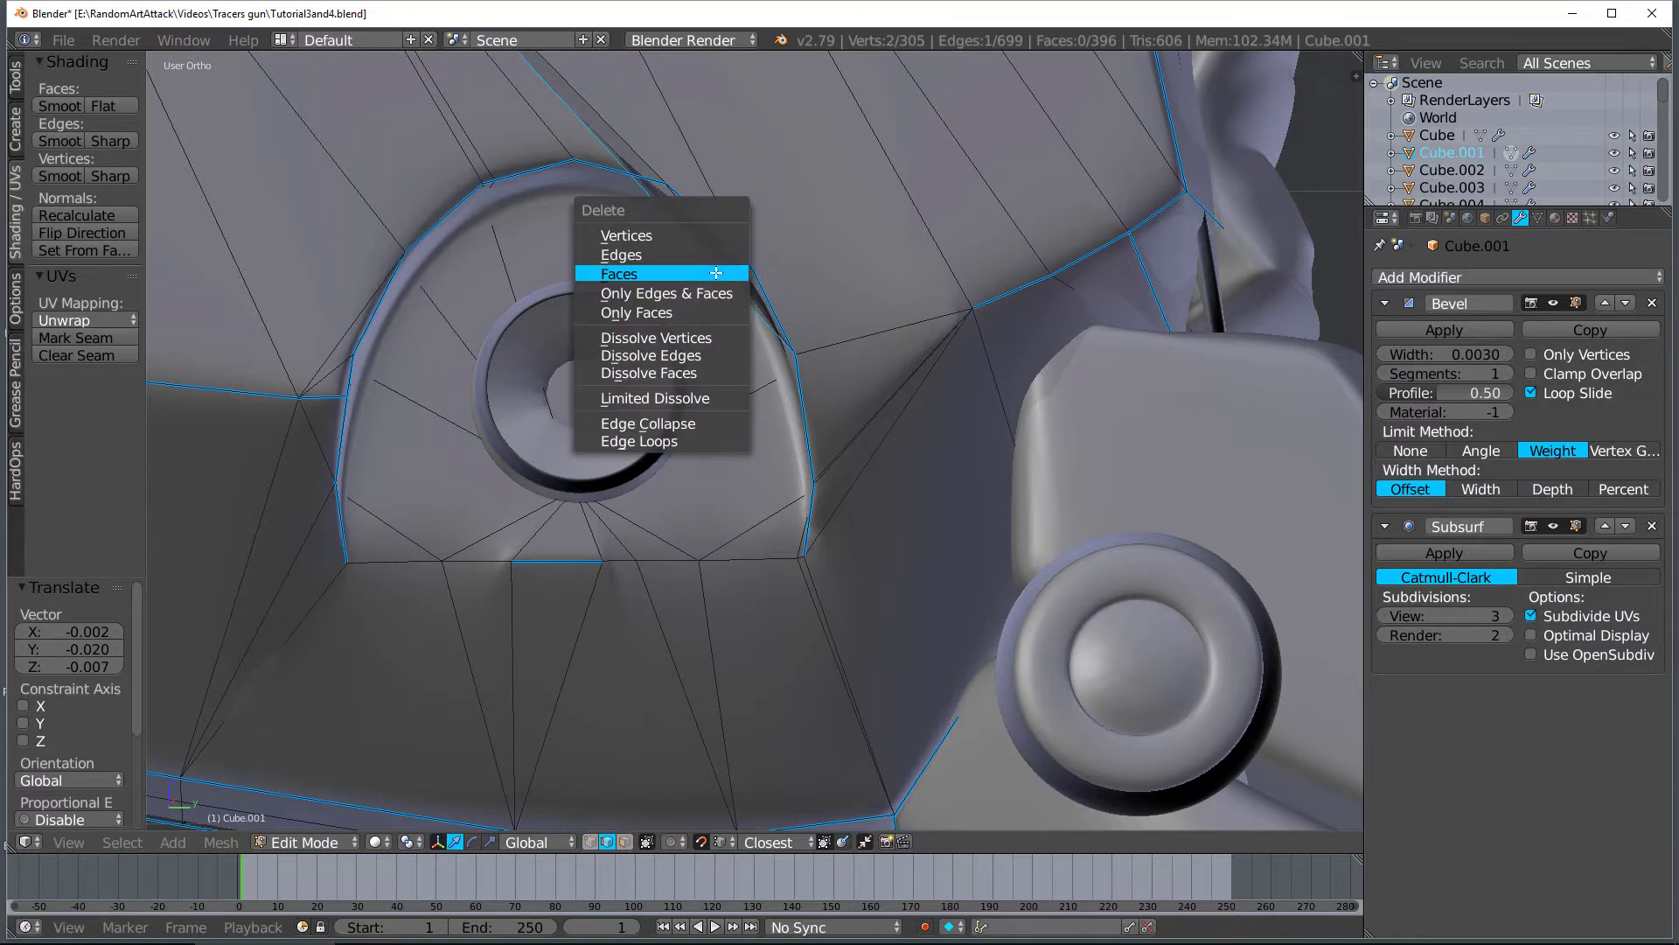
left_click(699, 253)
scroll(701, 256, "down", 3)
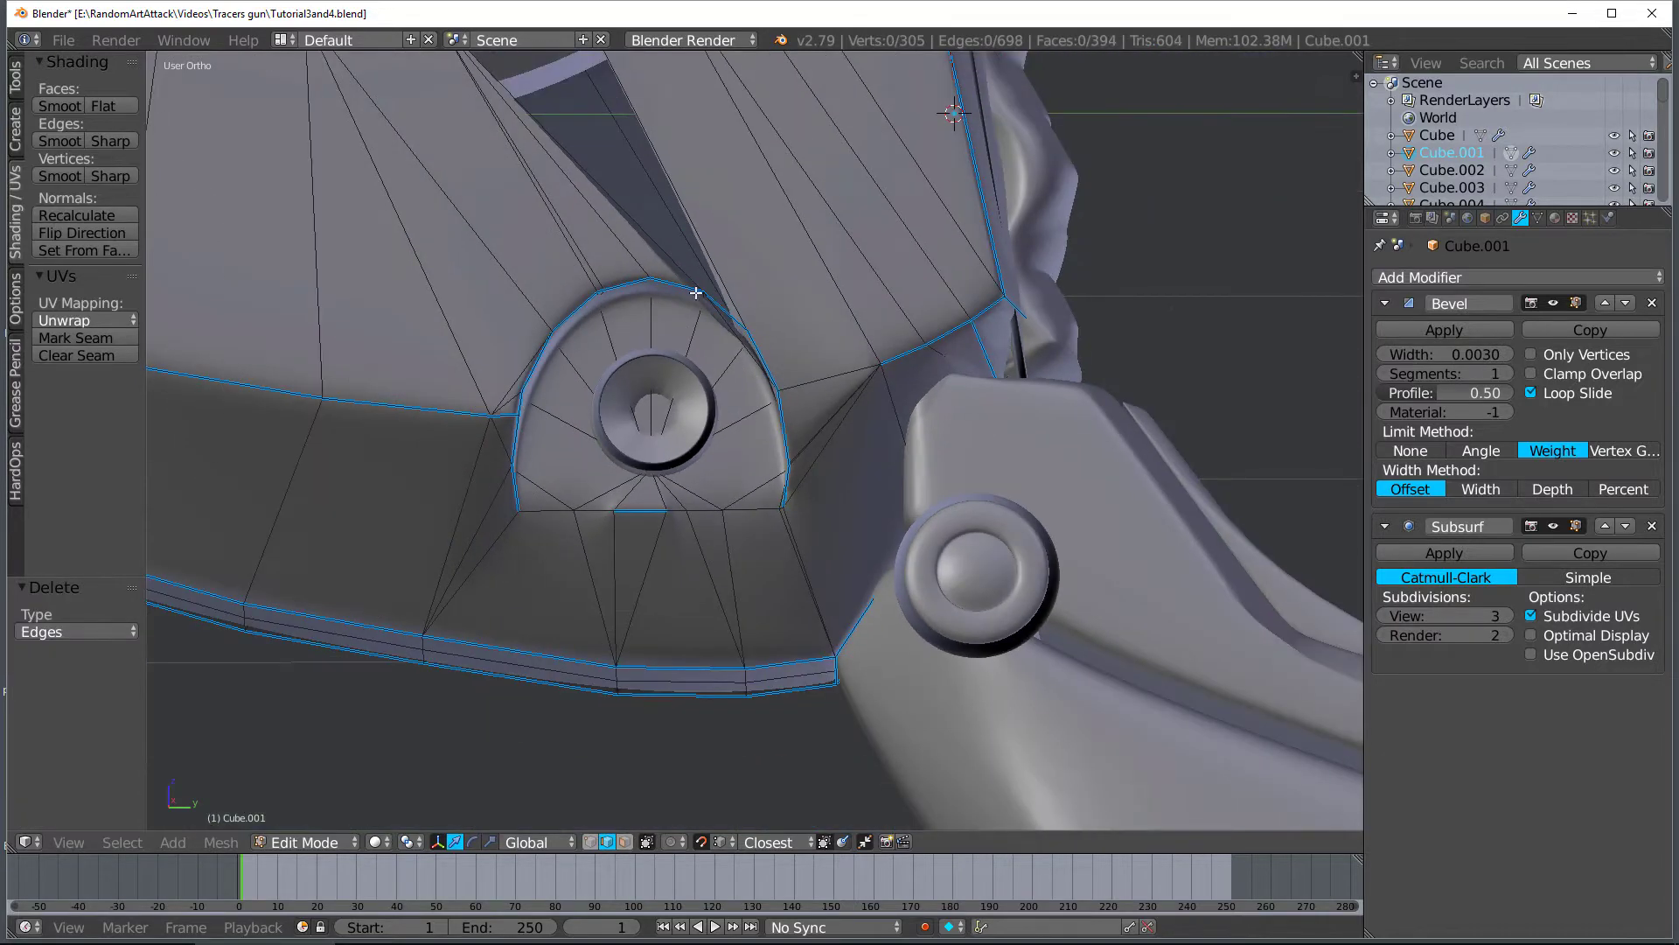
right_click(694, 292)
middle_click_drag(700, 294, 801, 299)
scroll(574, 675, "down", 2)
scroll(653, 468, "down", 1)
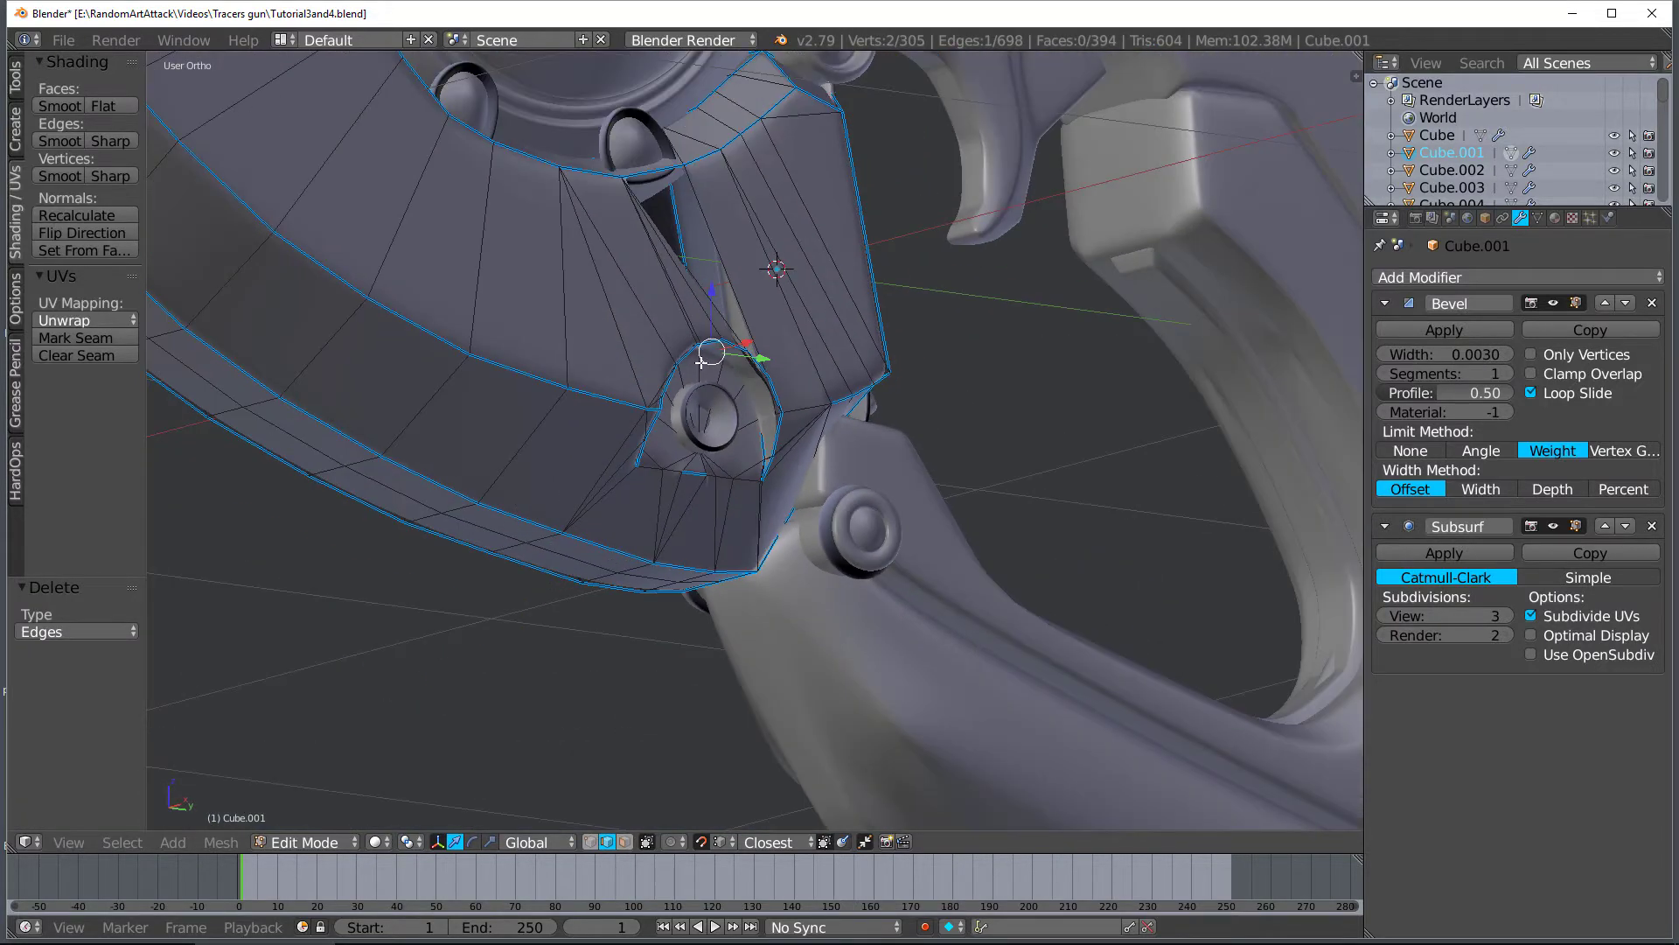
Undo the edge deletion and the merge of the outer vertex
key("ctrl+z")
key("ctrl+z")
key("ctrl+z")
key("ctrl+z")
Move the outer vertex beside the recess away from the arc by 0.012 along Y and check the smoothed surface
middle_click_drag(714, 371, 732, 438)
scroll(728, 418, "up", 5)
key("g")
left_click(844, 372)
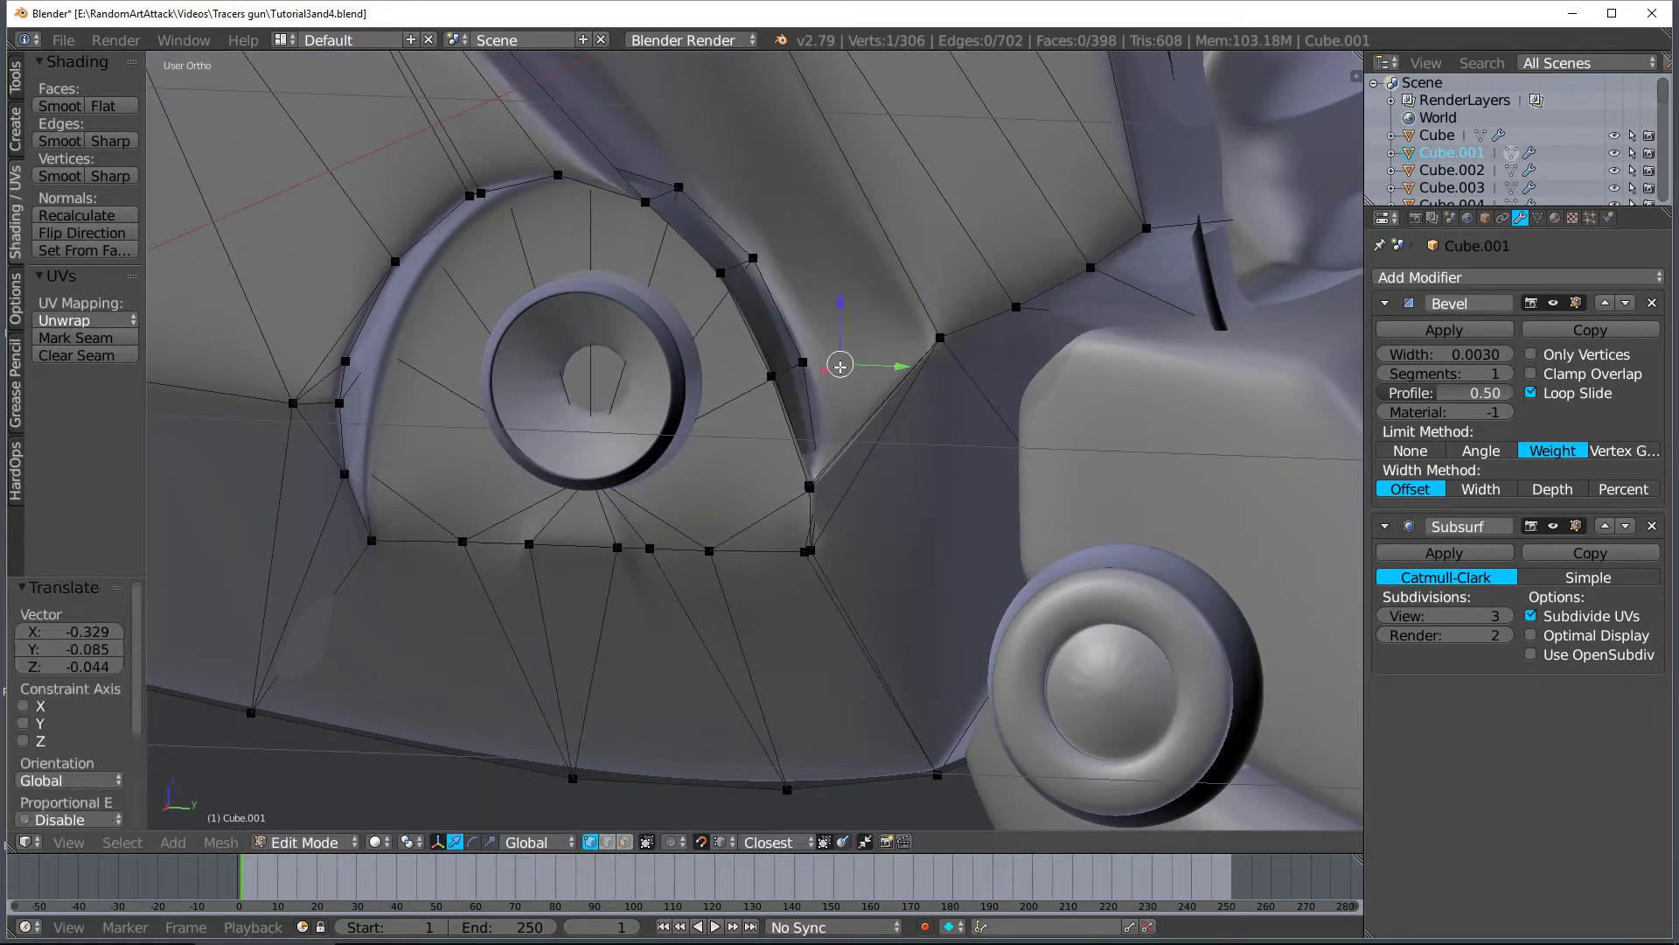
key("ctrl+z")
key("g")
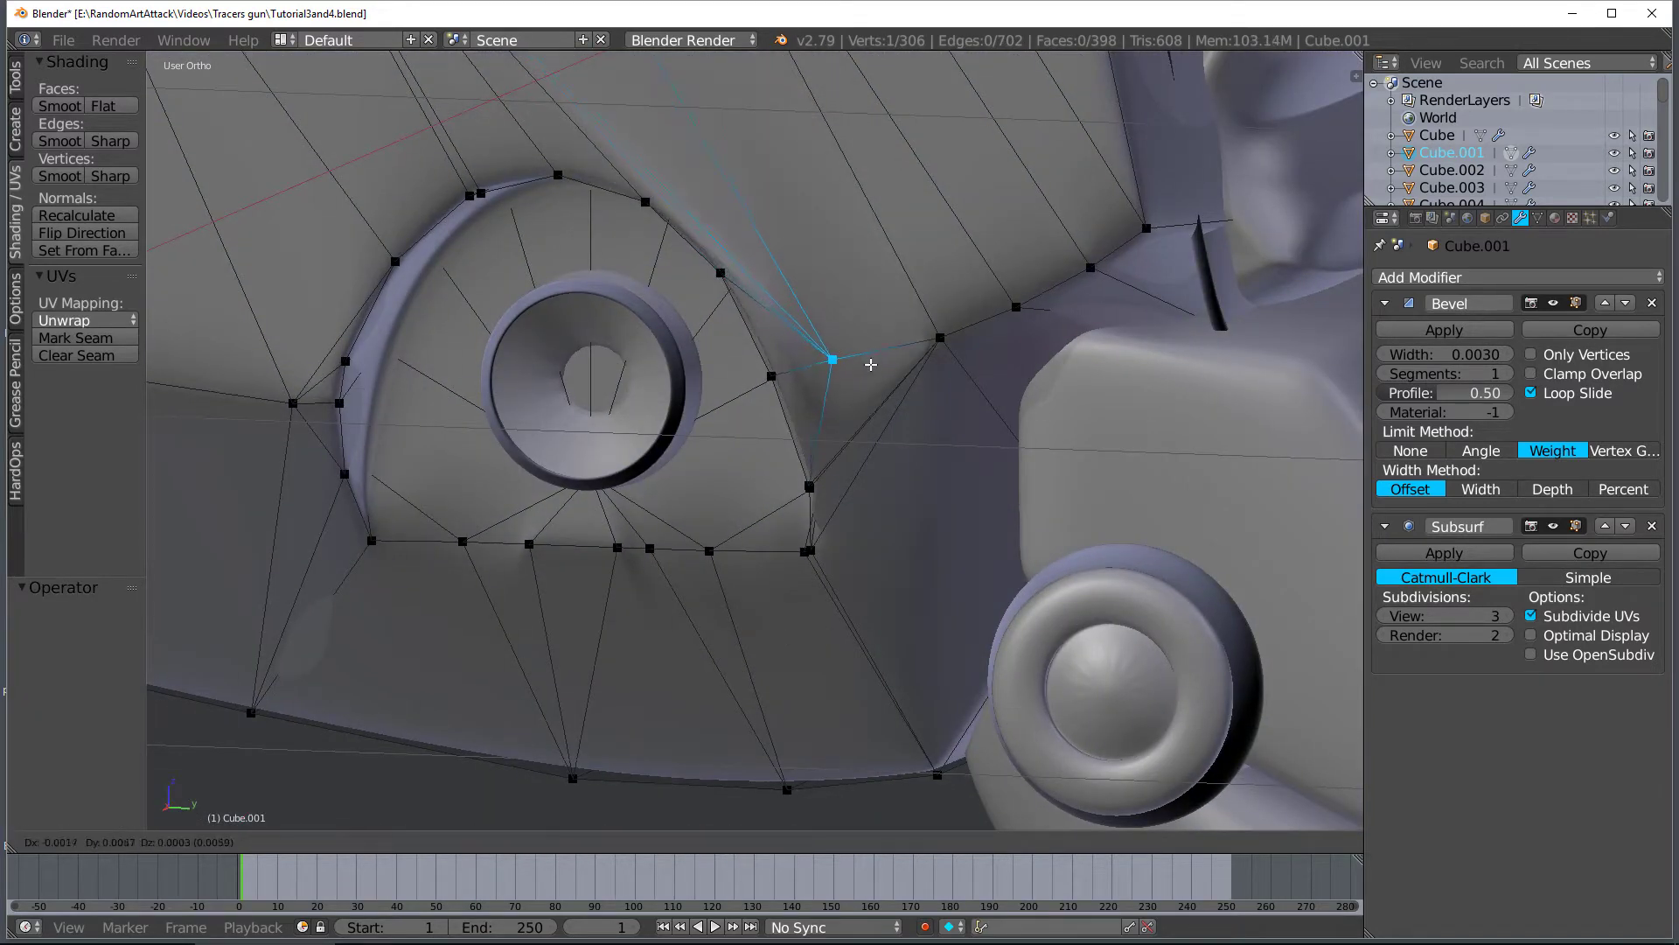
left_click(883, 364)
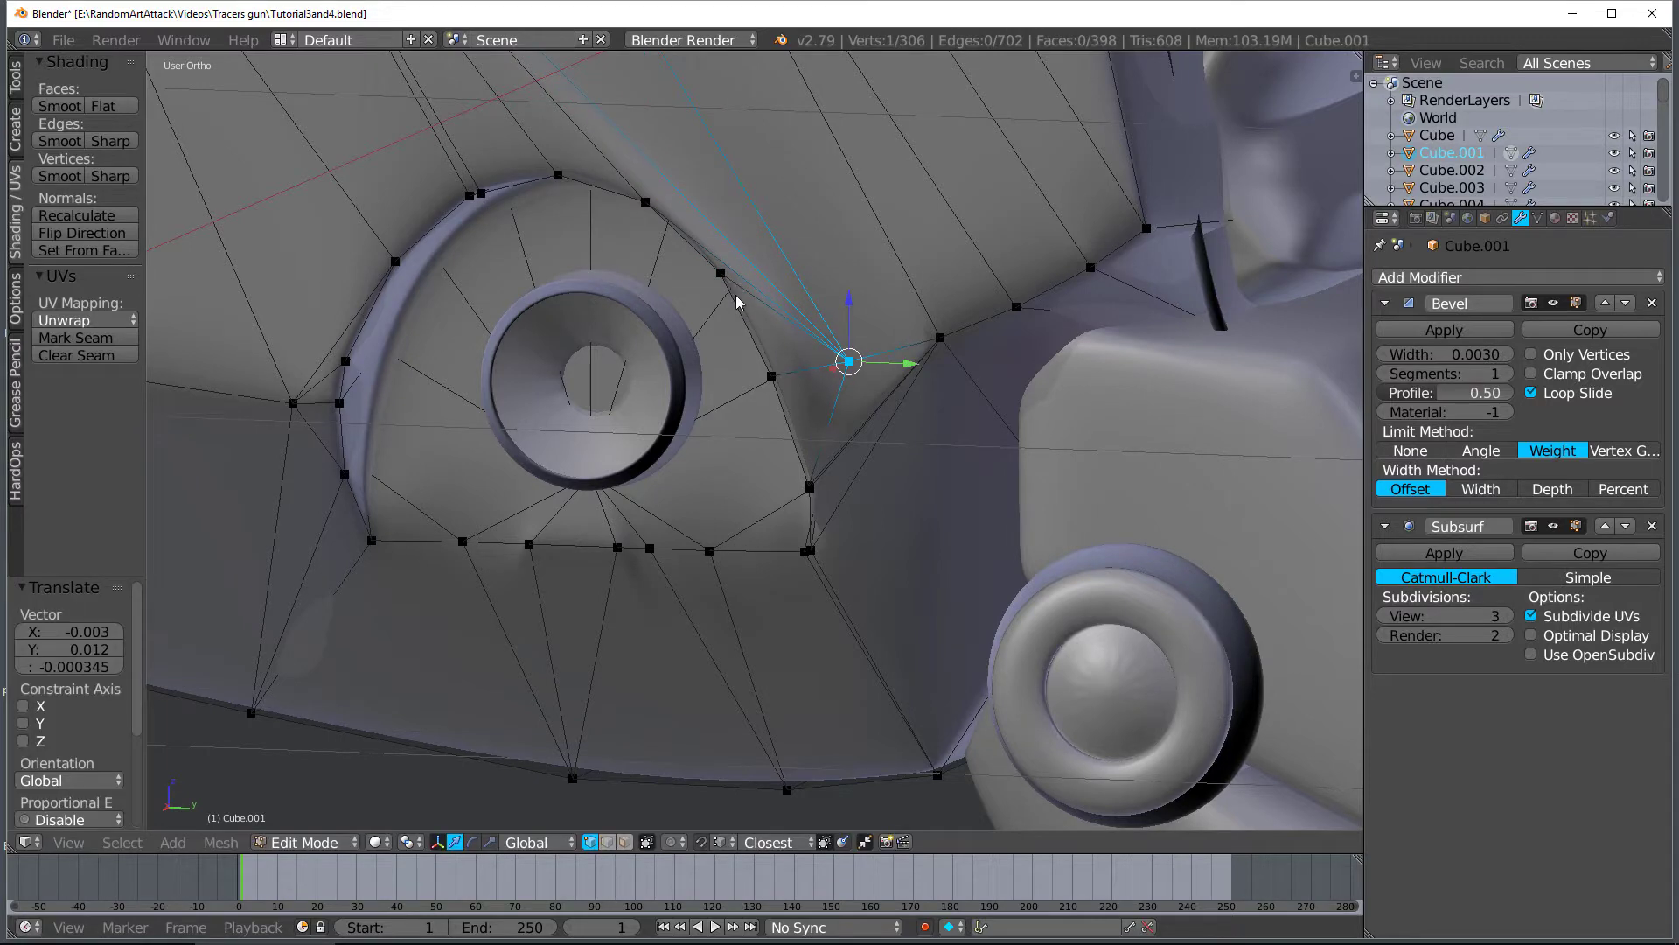
key("Tab")
scroll(737, 299, "down", 4)
mouse_move(781, 280)
middle_mouse_down()
mouse_move(852, 198)
mouse_move(685, 192)
mouse_move(700, 230)
mouse_move(795, 259)
middle_mouse_up()
Delete the outer vertex beside the recess arc and merge the nearly coincident vertices on the arc's lower rear side
key("Tab")
scroll(831, 388, "up", 2)
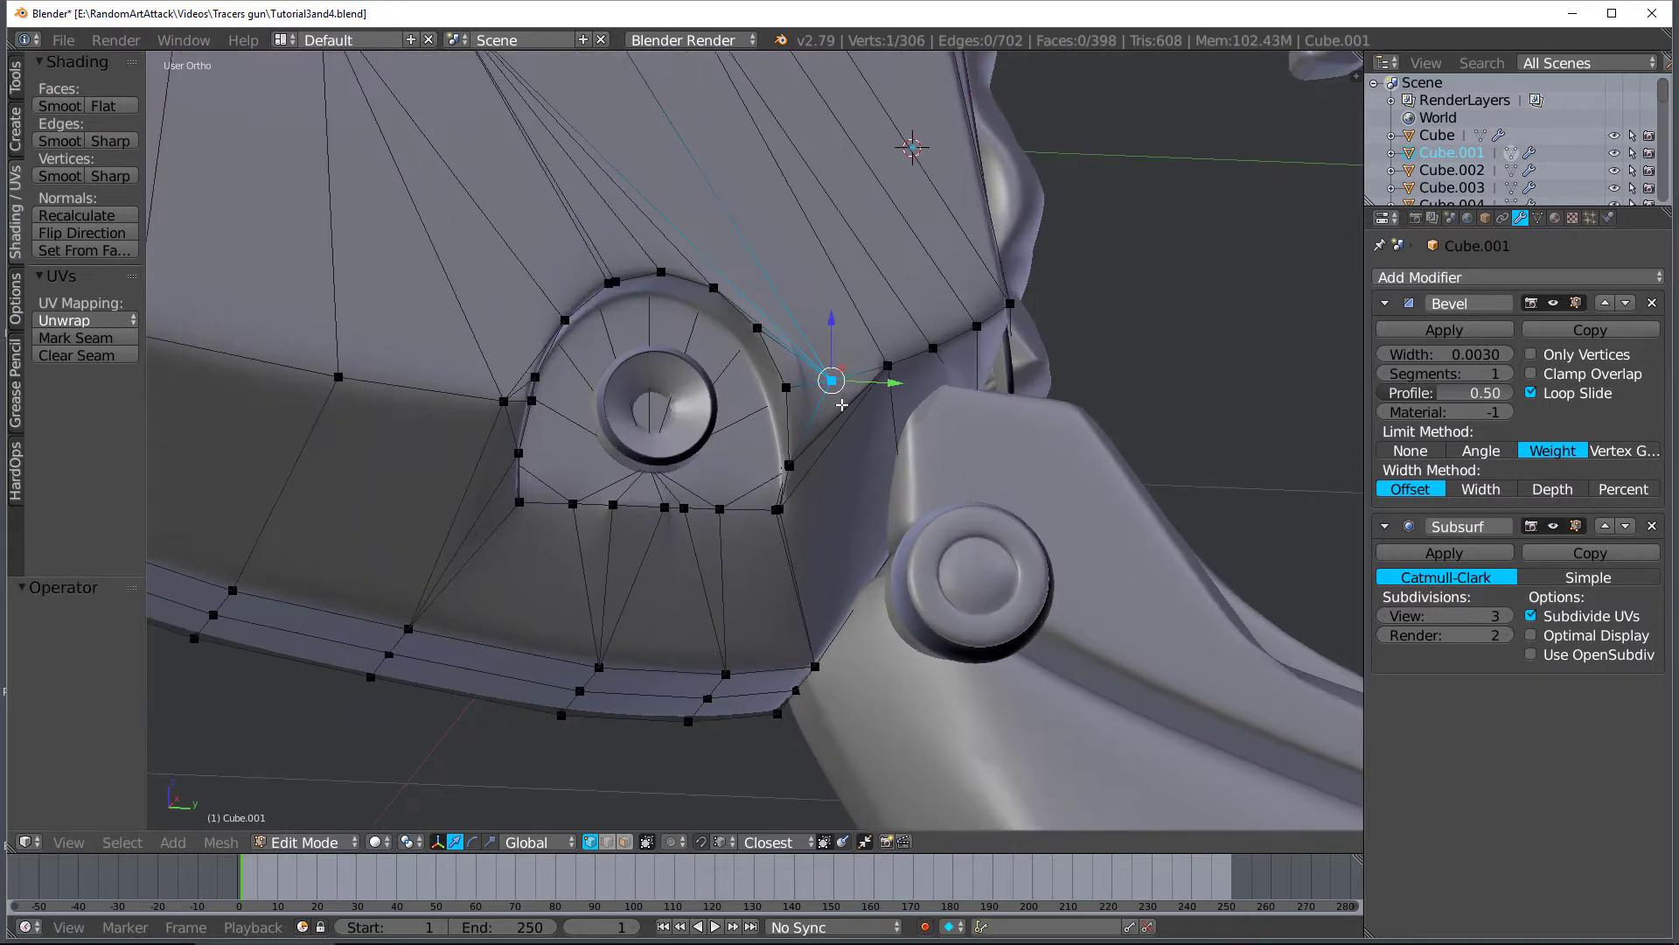
scroll(838, 398, "up", 2)
middle_click_drag(864, 414, 833, 407)
key("x")
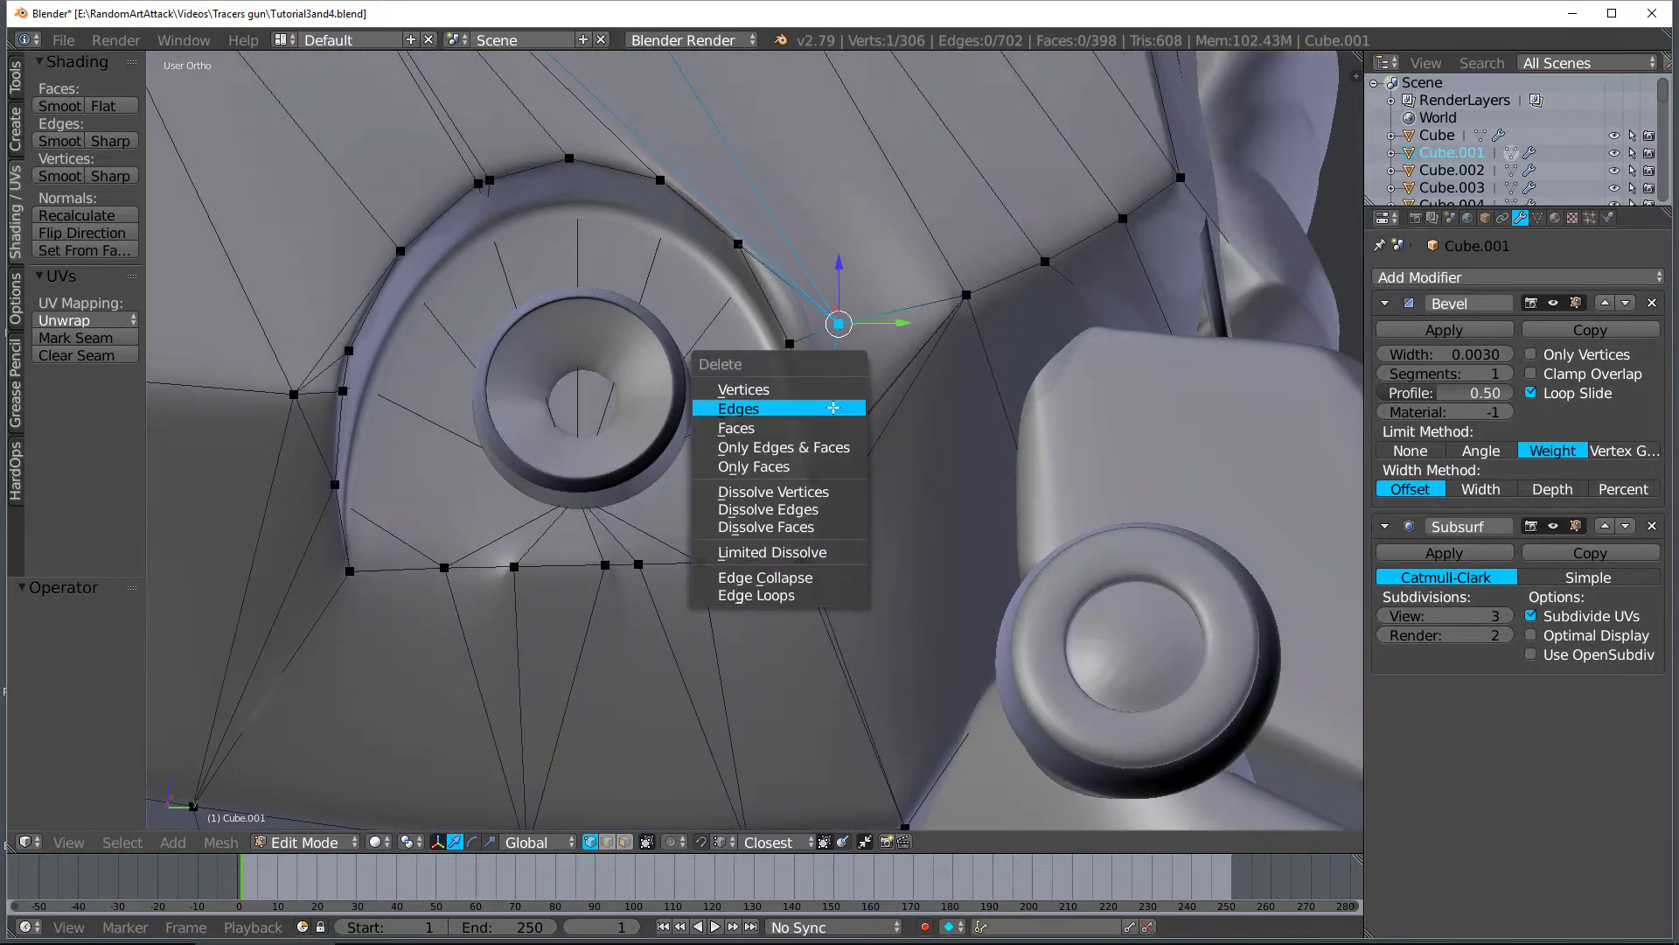
key("v")
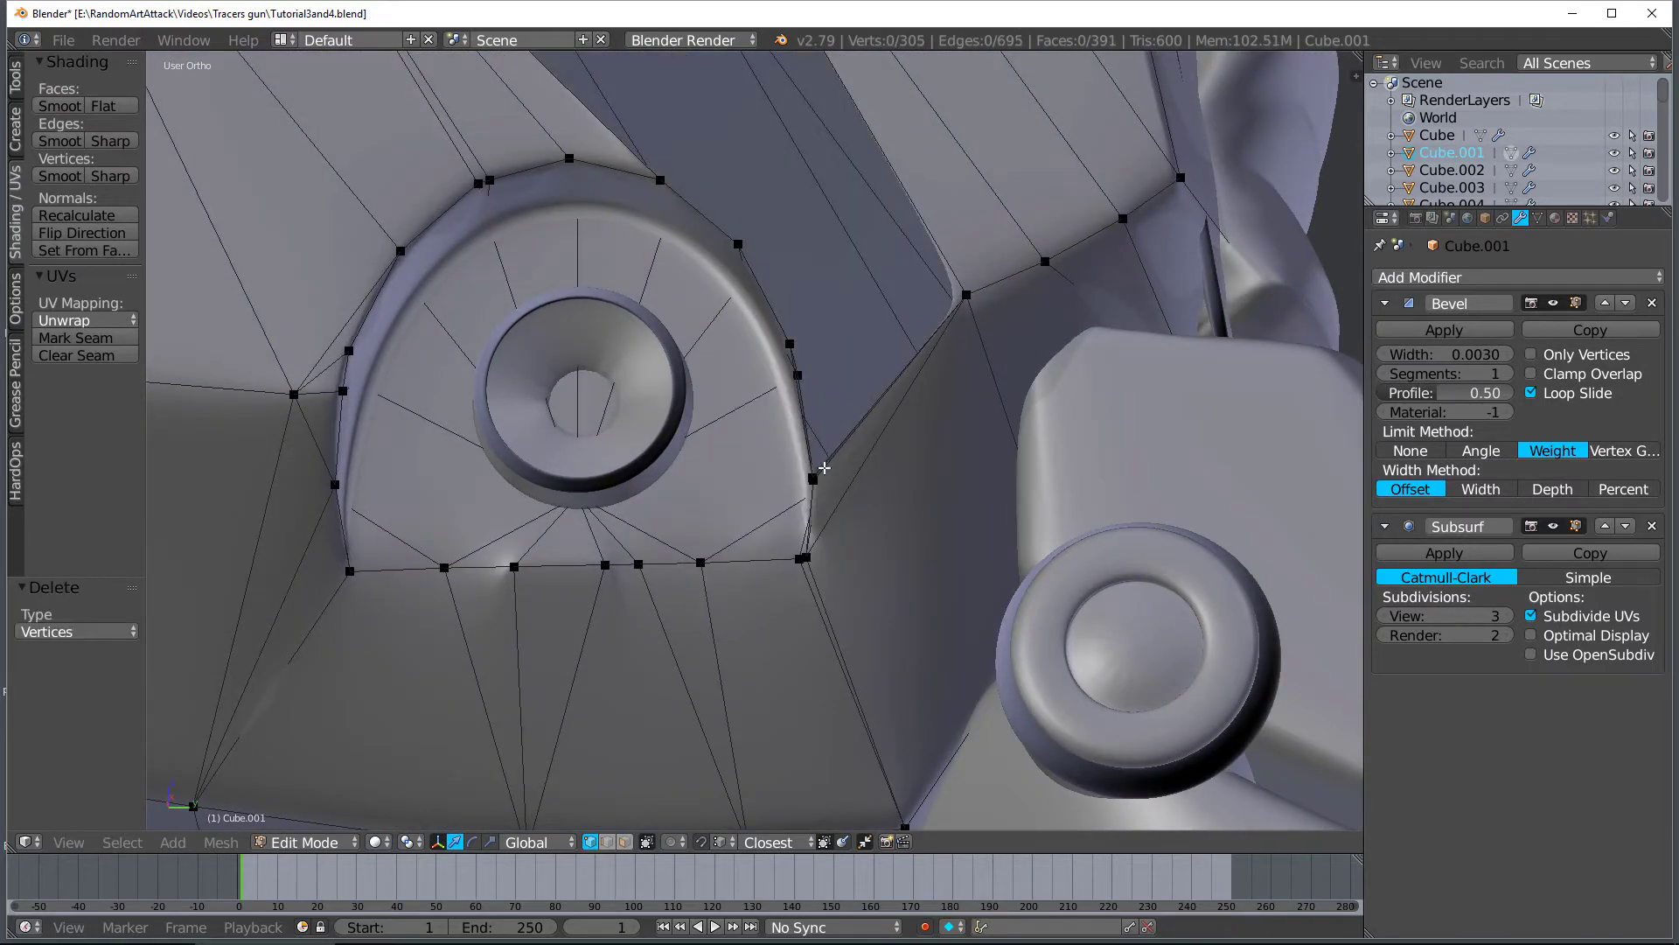
left_click_drag(813, 479, 814, 480)
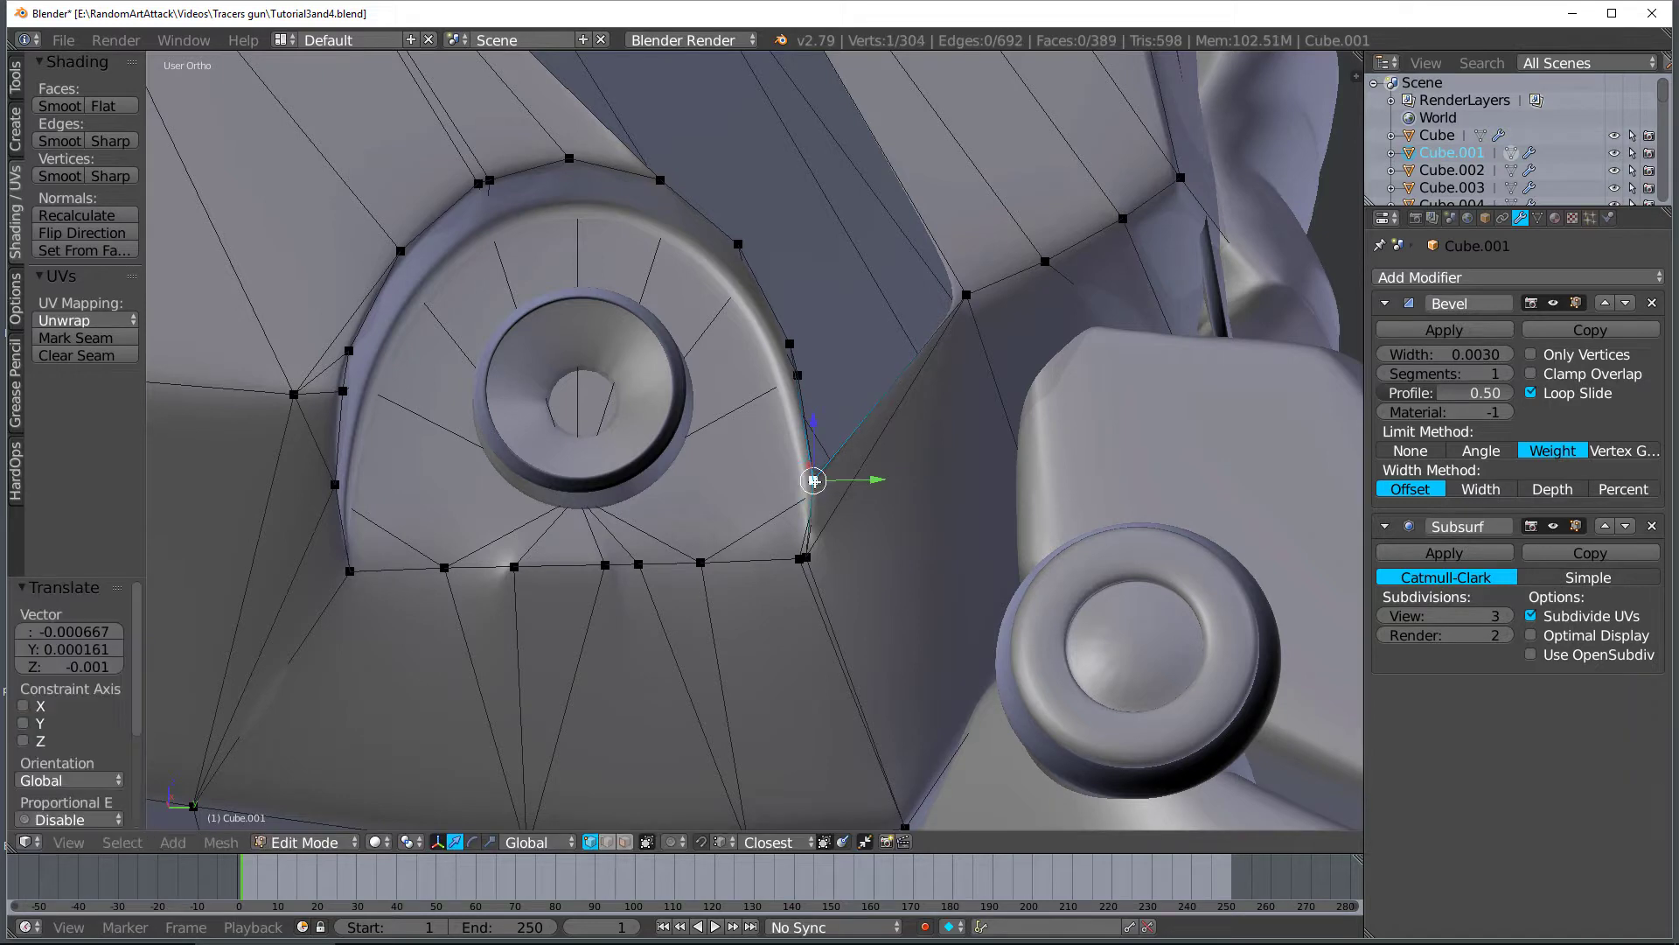
Try to fill a face between the rear arc vertices and the nearby body corner, and inspect it from an angle
right_click(798, 375)
right_click(963, 297, "shift")
key("f")
key("a")
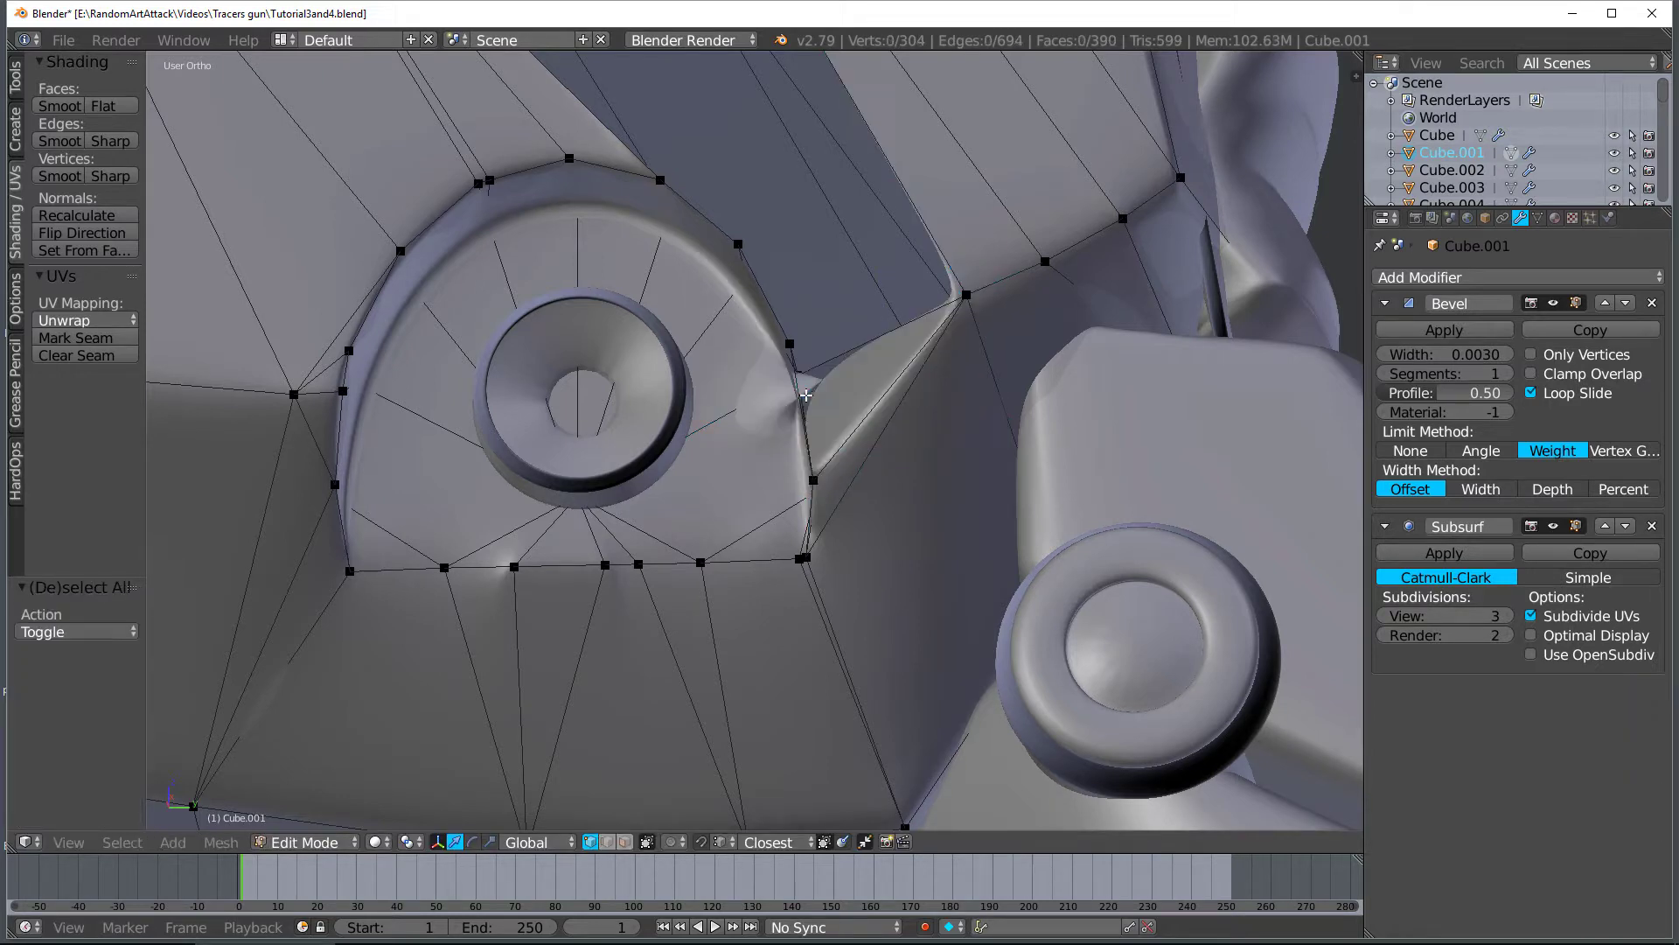
middle_click_drag(801, 386, 880, 393)
Undo the face filled between the rear arc and the body corner
key("ctrl+z")
key("ctrl+z")
key("ctrl+z")
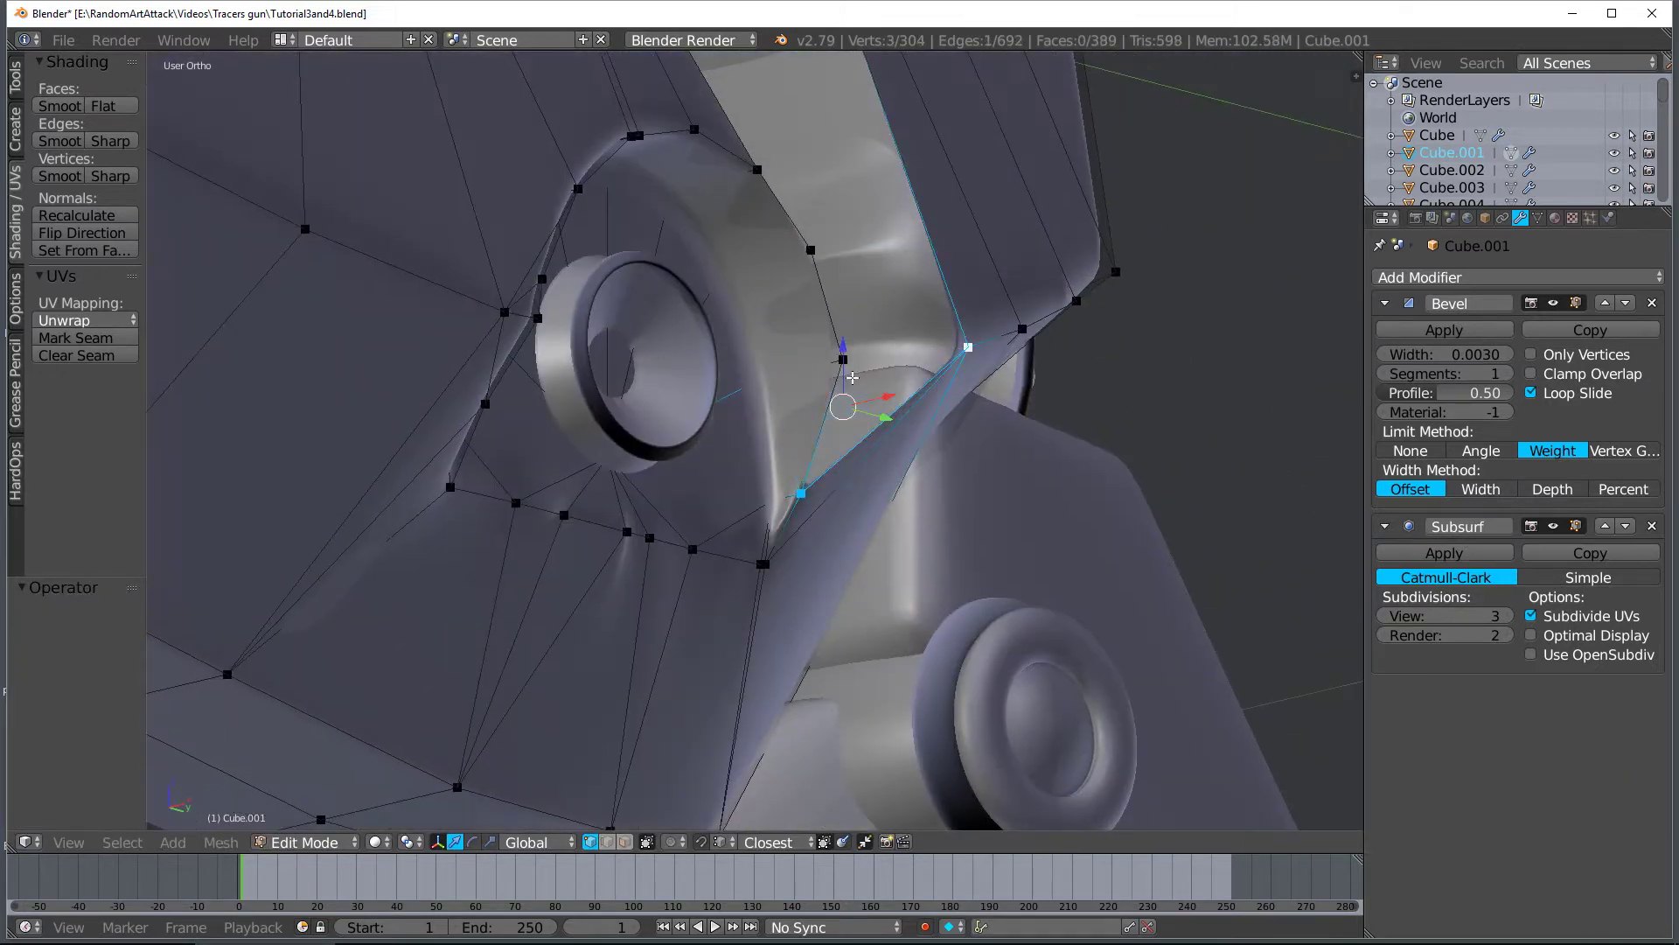
Fill a triangular face between the rear recess arc vertices and the nearby body corner, and check the smoothed result
right_click(844, 359)
right_click(952, 365, "shift")
key("f")
key("a")
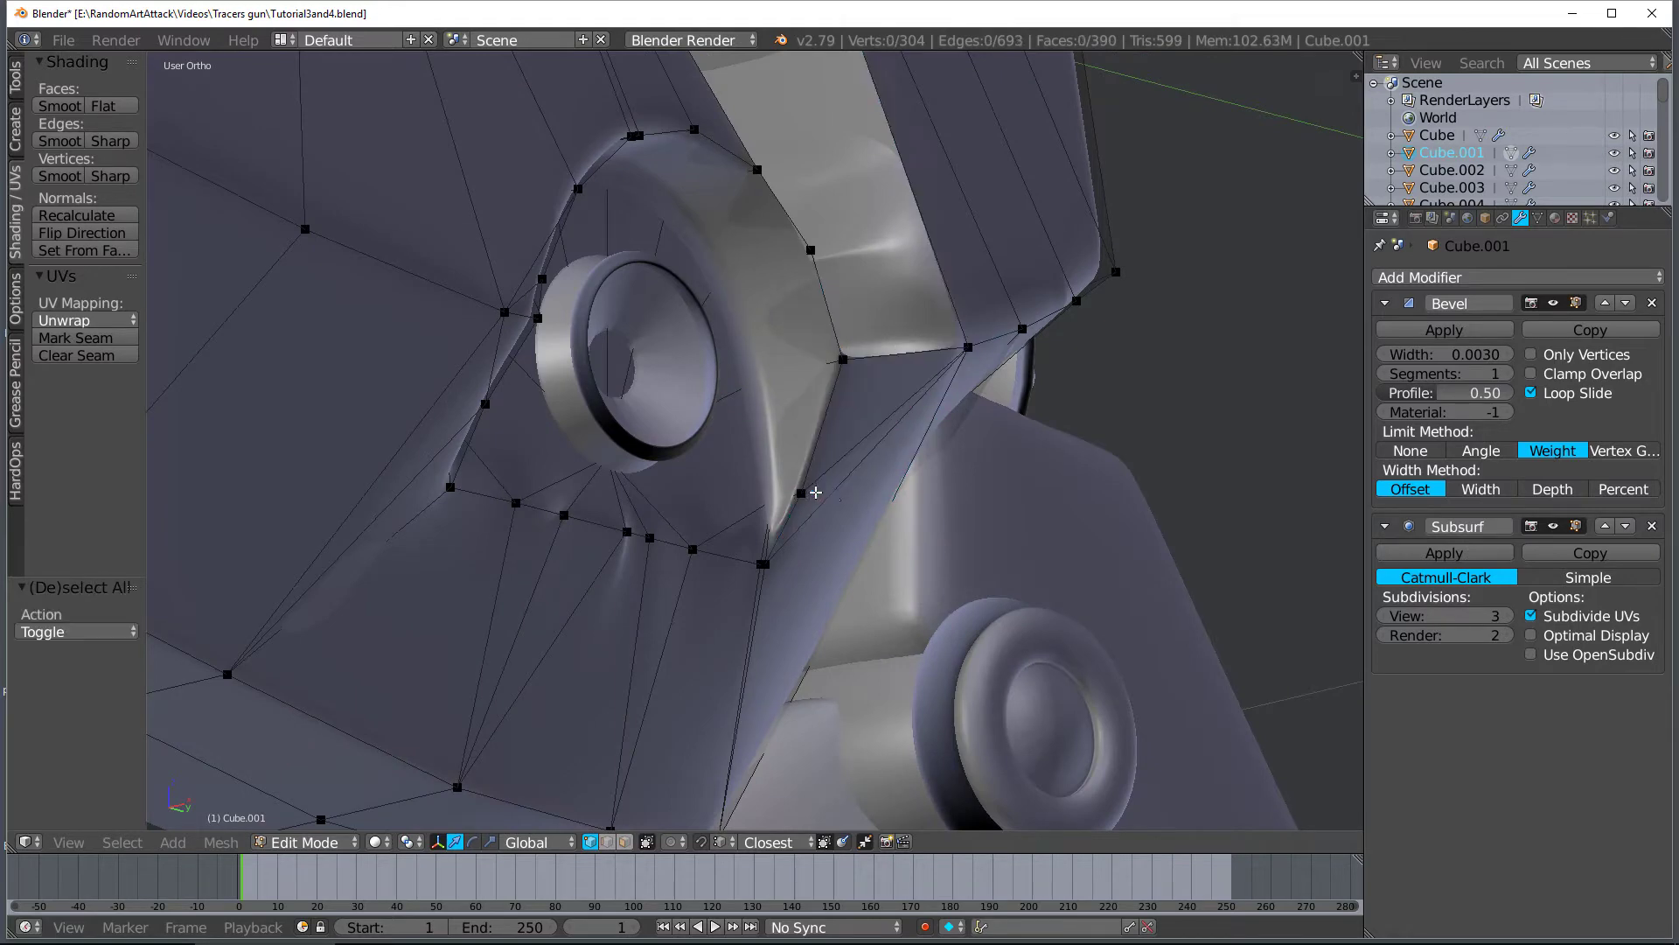
key("Tab")
middle_click_drag(804, 495, 893, 560)
key("Tab")
Try to add a loop cut through the long side faces behind the opening above the recess
right_click(927, 488)
middle_click_drag(921, 320, 952, 513, "shift")
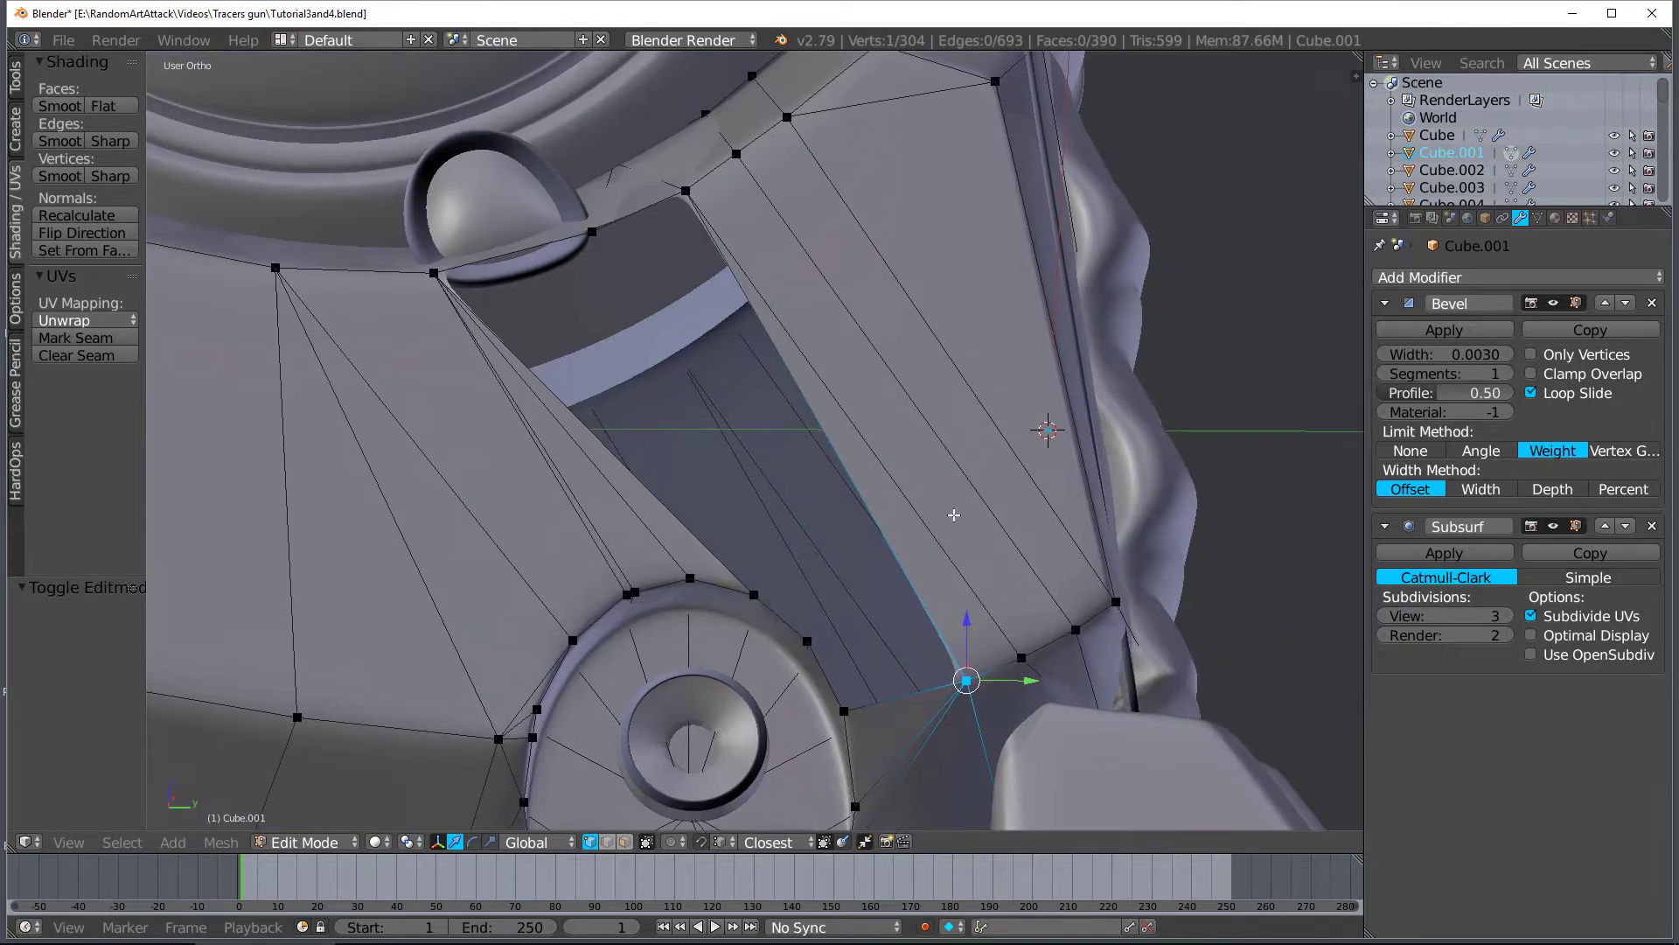
key("ctrl+r")
left_click(1009, 478)
left_click(1035, 558)
key("ctrl+z")
Close the opening between the rear recess arc and the body's upper edge with new faces, working from the rear corner forward
right_click(815, 638)
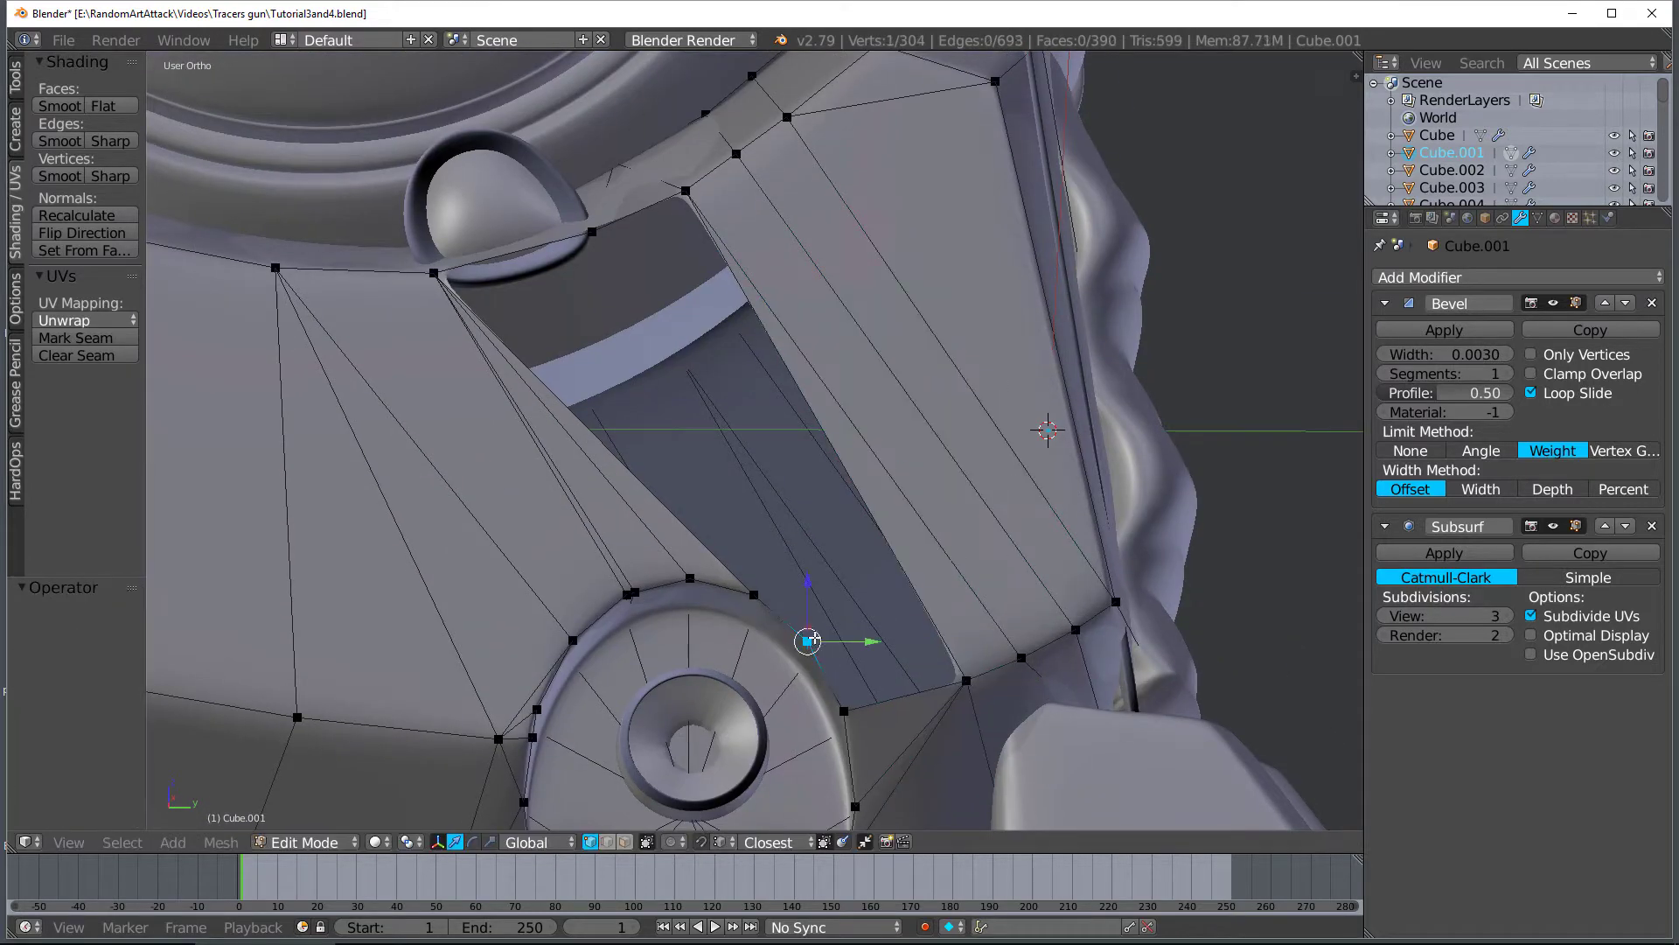
key("f")
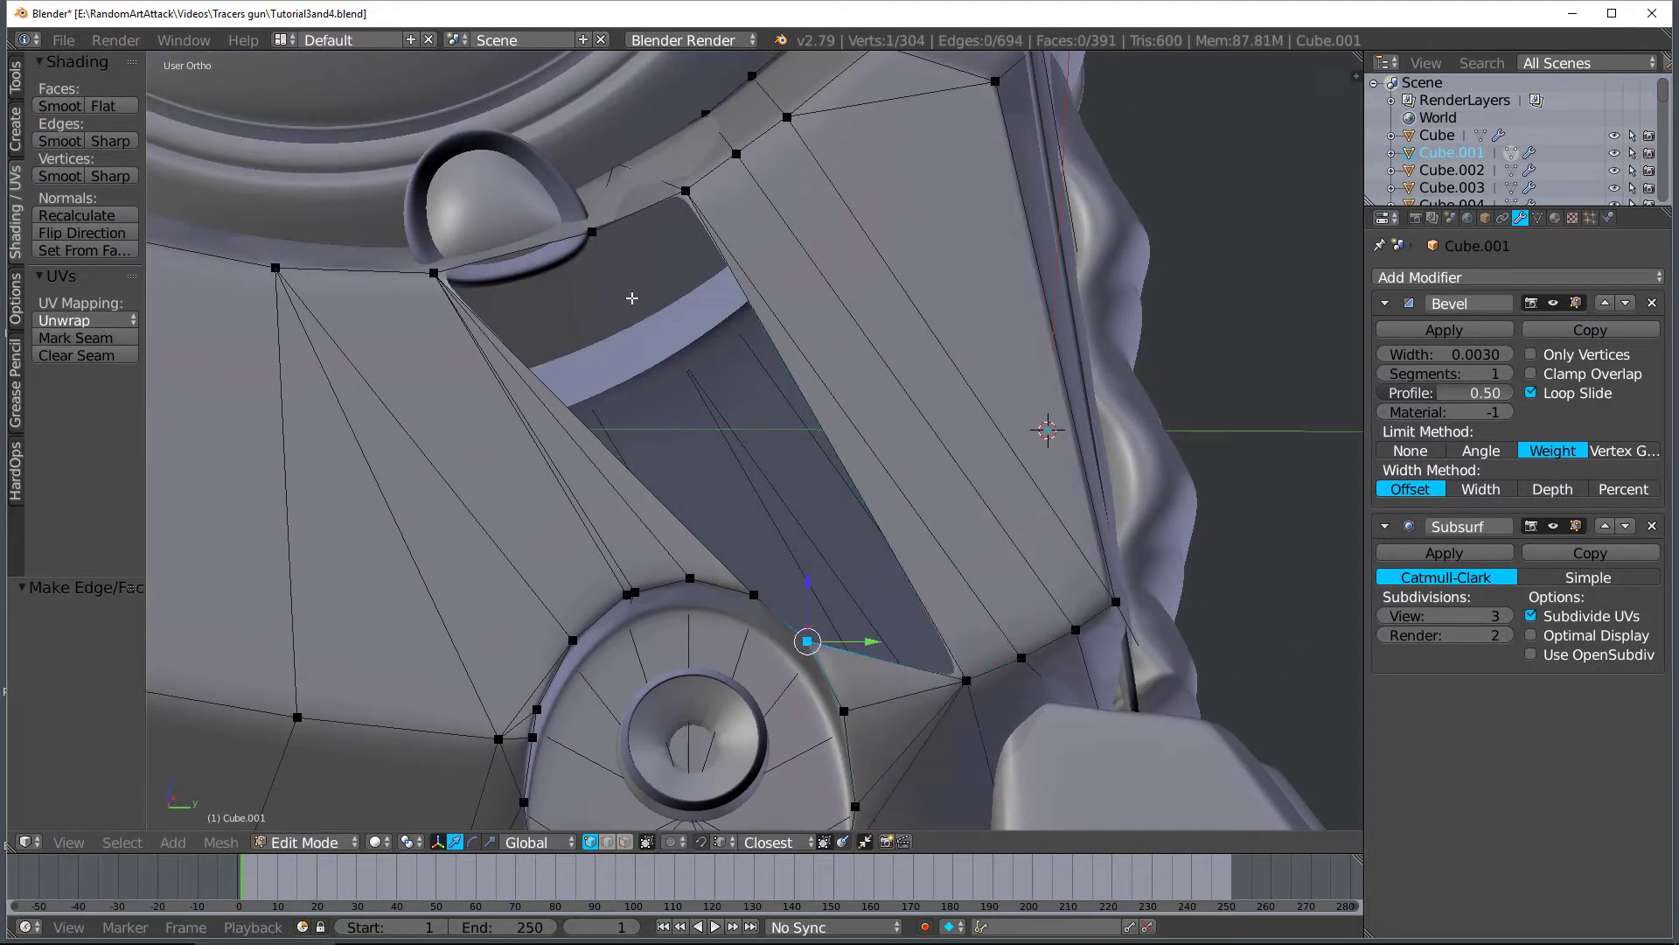
key("a")
right_click(597, 232)
right_click(686, 191, "shift")
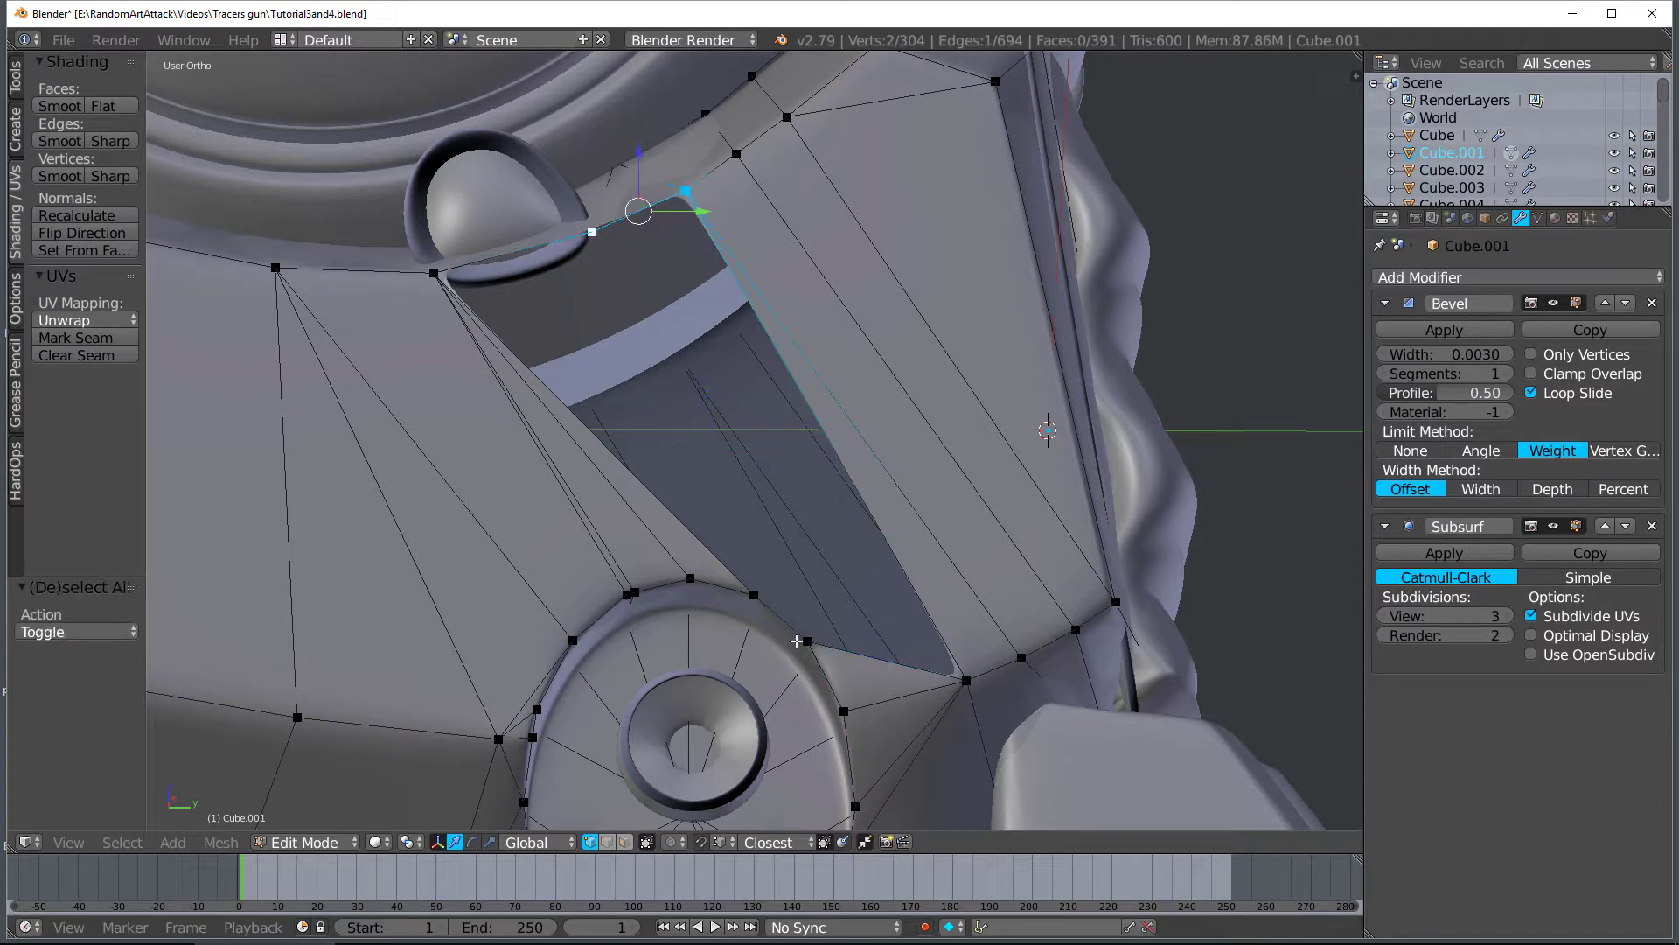
right_click(969, 676, "shift")
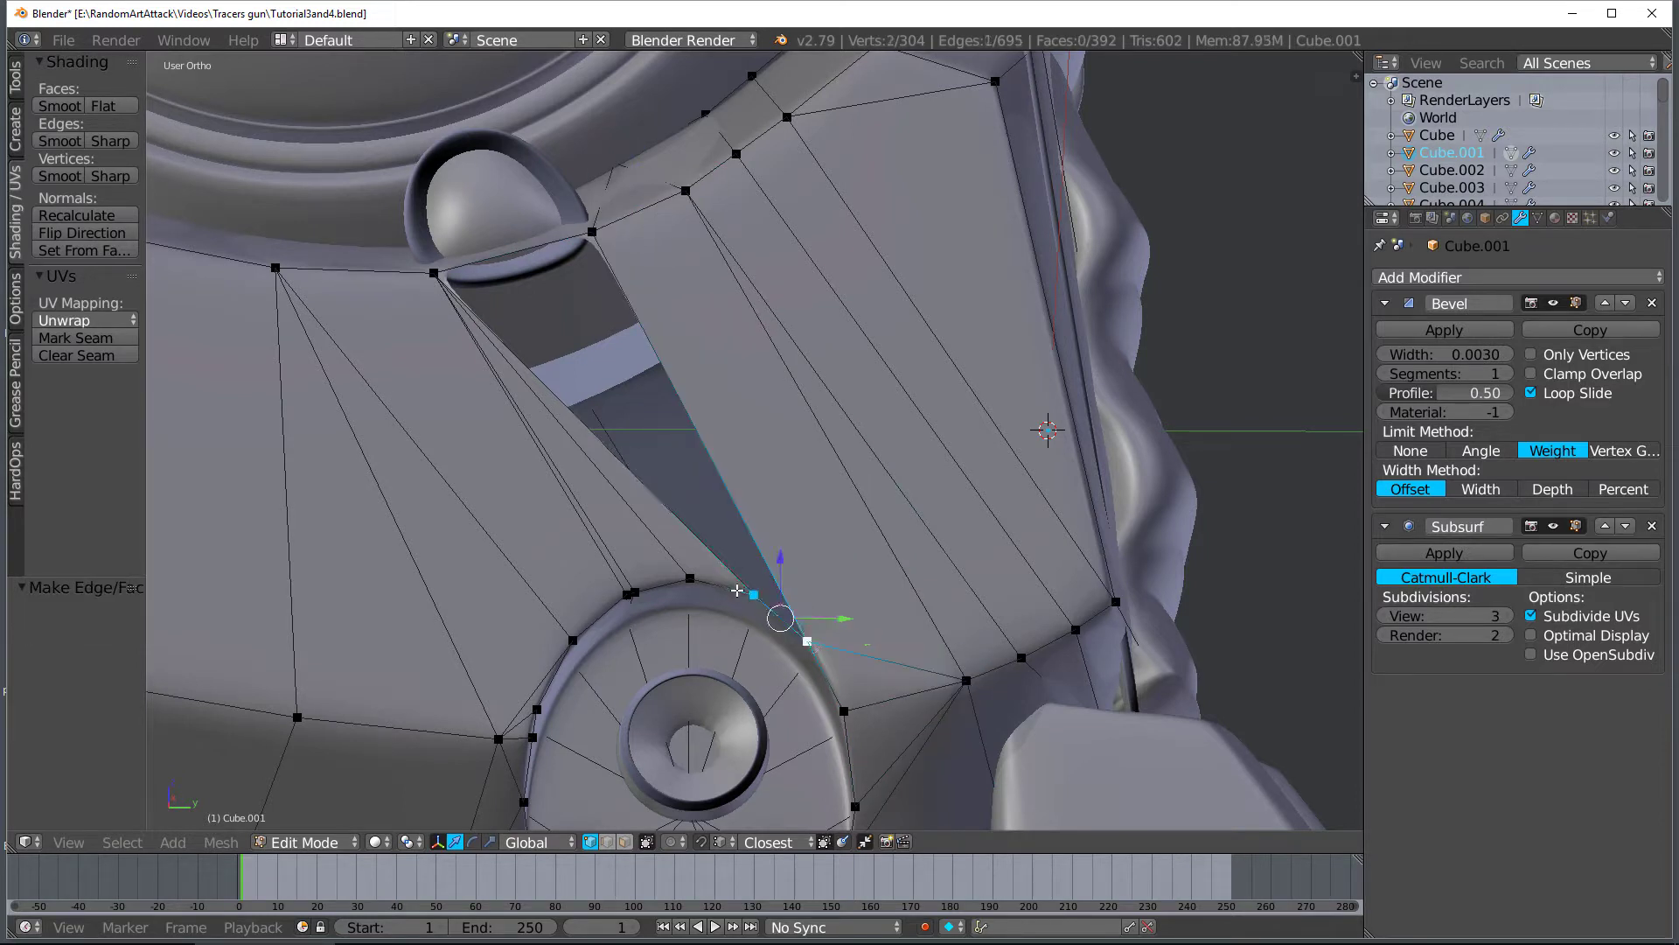
key("f")
right_click(592, 235)
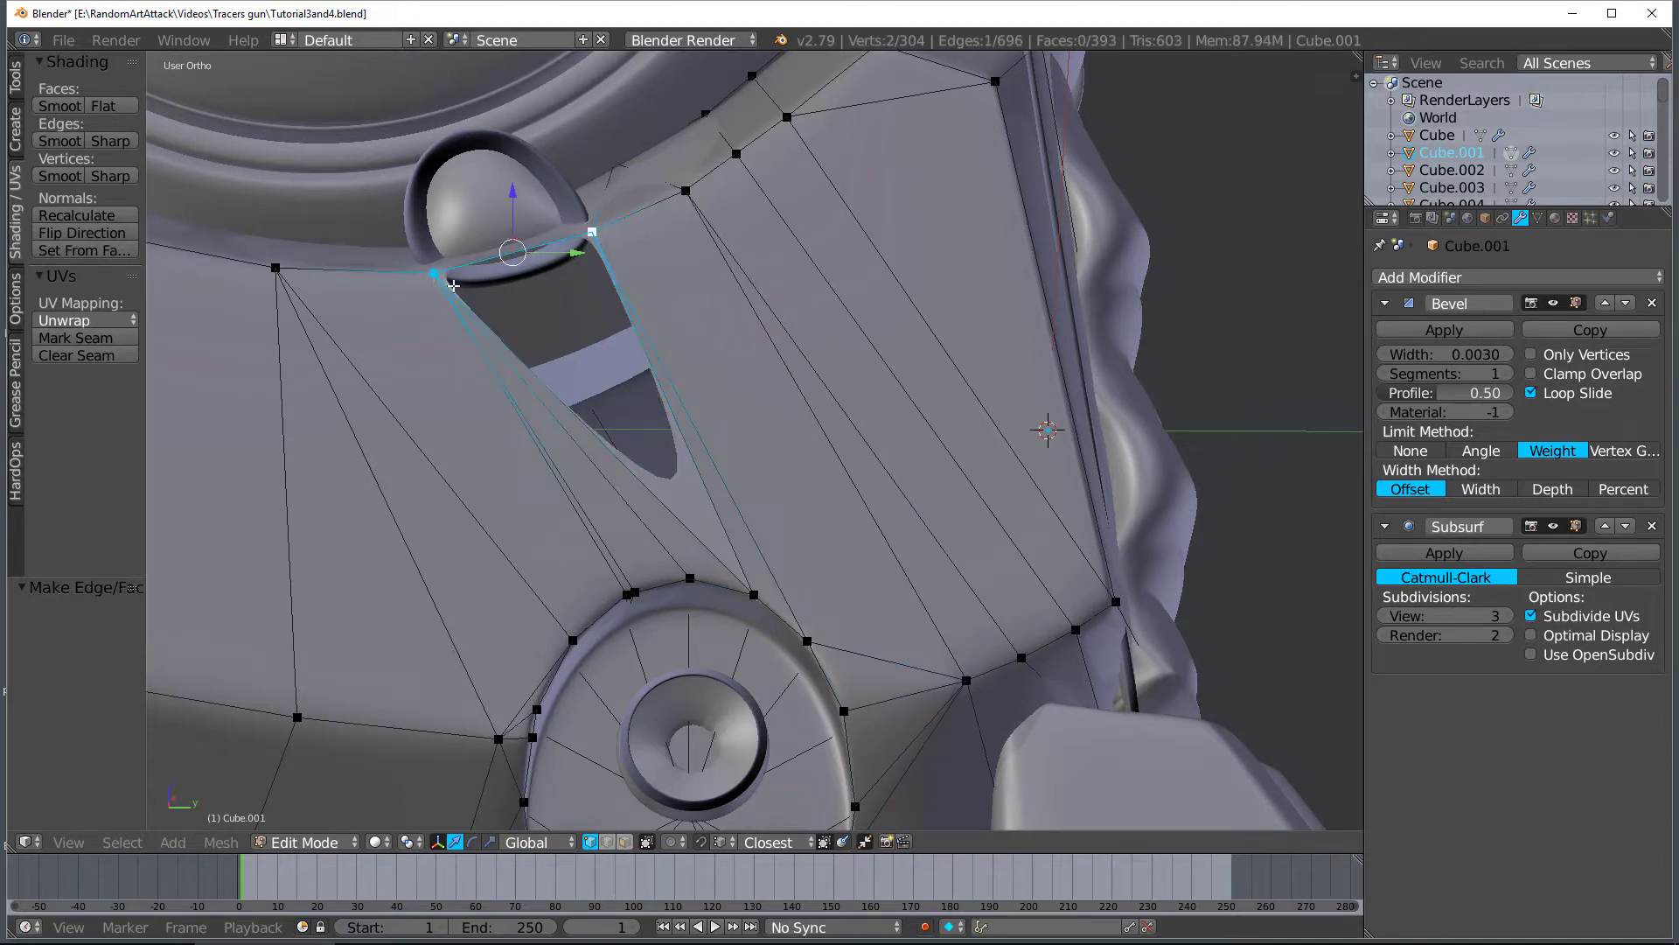
right_click(751, 589, "shift")
key("f")
Examine the smoothed lower body around both bolt recesses from several angles in Object Mode
key("Tab")
scroll(791, 610, "down", 7)
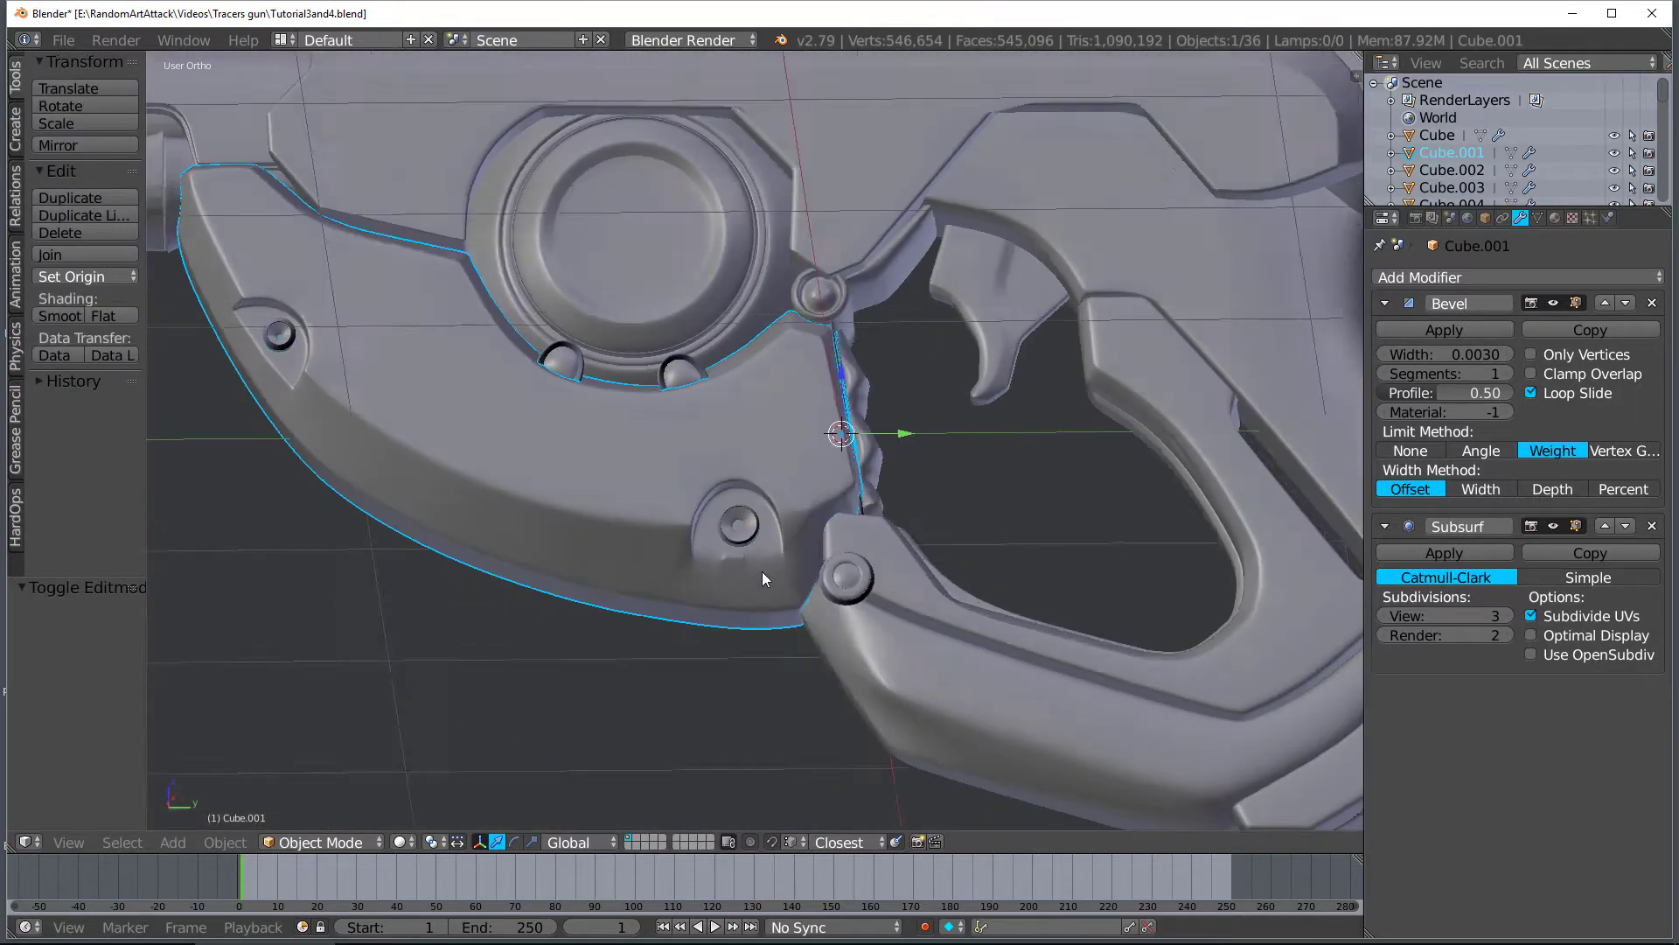
middle_click_drag(831, 573, 760, 578)
scroll(814, 579, "down", 6)
middle_click_drag(873, 584, 773, 476)
scroll(649, 487, "up", 5)
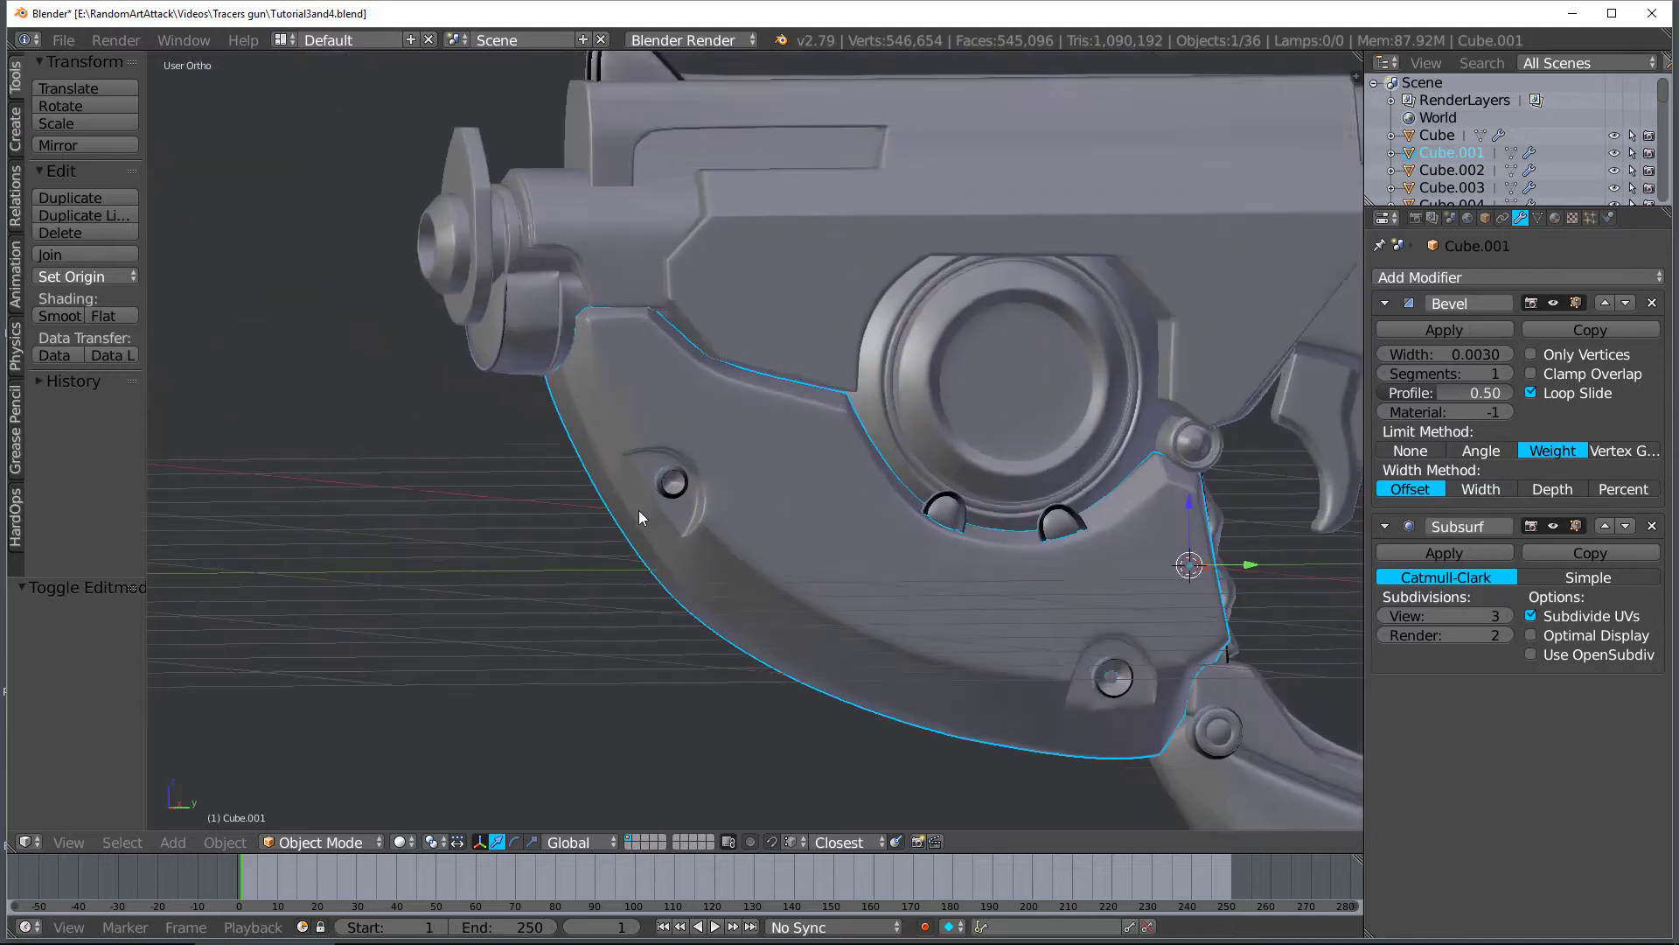
scroll(638, 511, "up", 1)
middle_click_drag(639, 510, 766, 490)
Try to move the front recess's upper rear arc vertex onto the next vertex along the arc
key("Tab")
scroll(631, 455, "up", 2)
scroll(765, 491, "up", 4)
right_click(734, 582)
key("g")
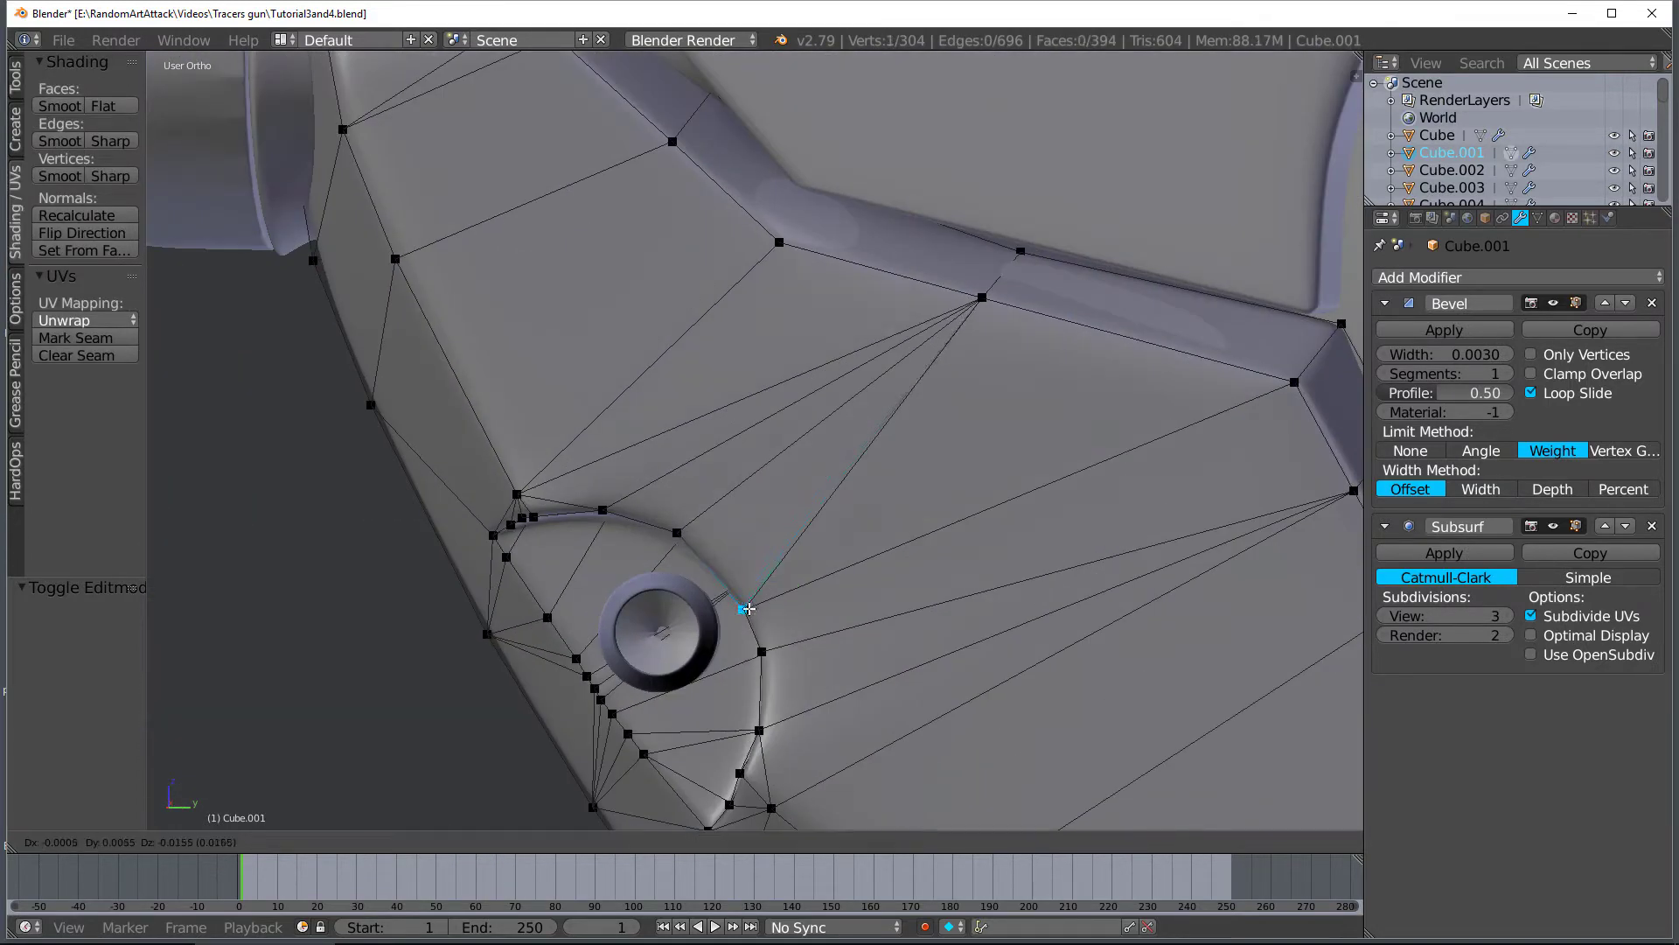
left_click(743, 577)
key("ctrl+z")
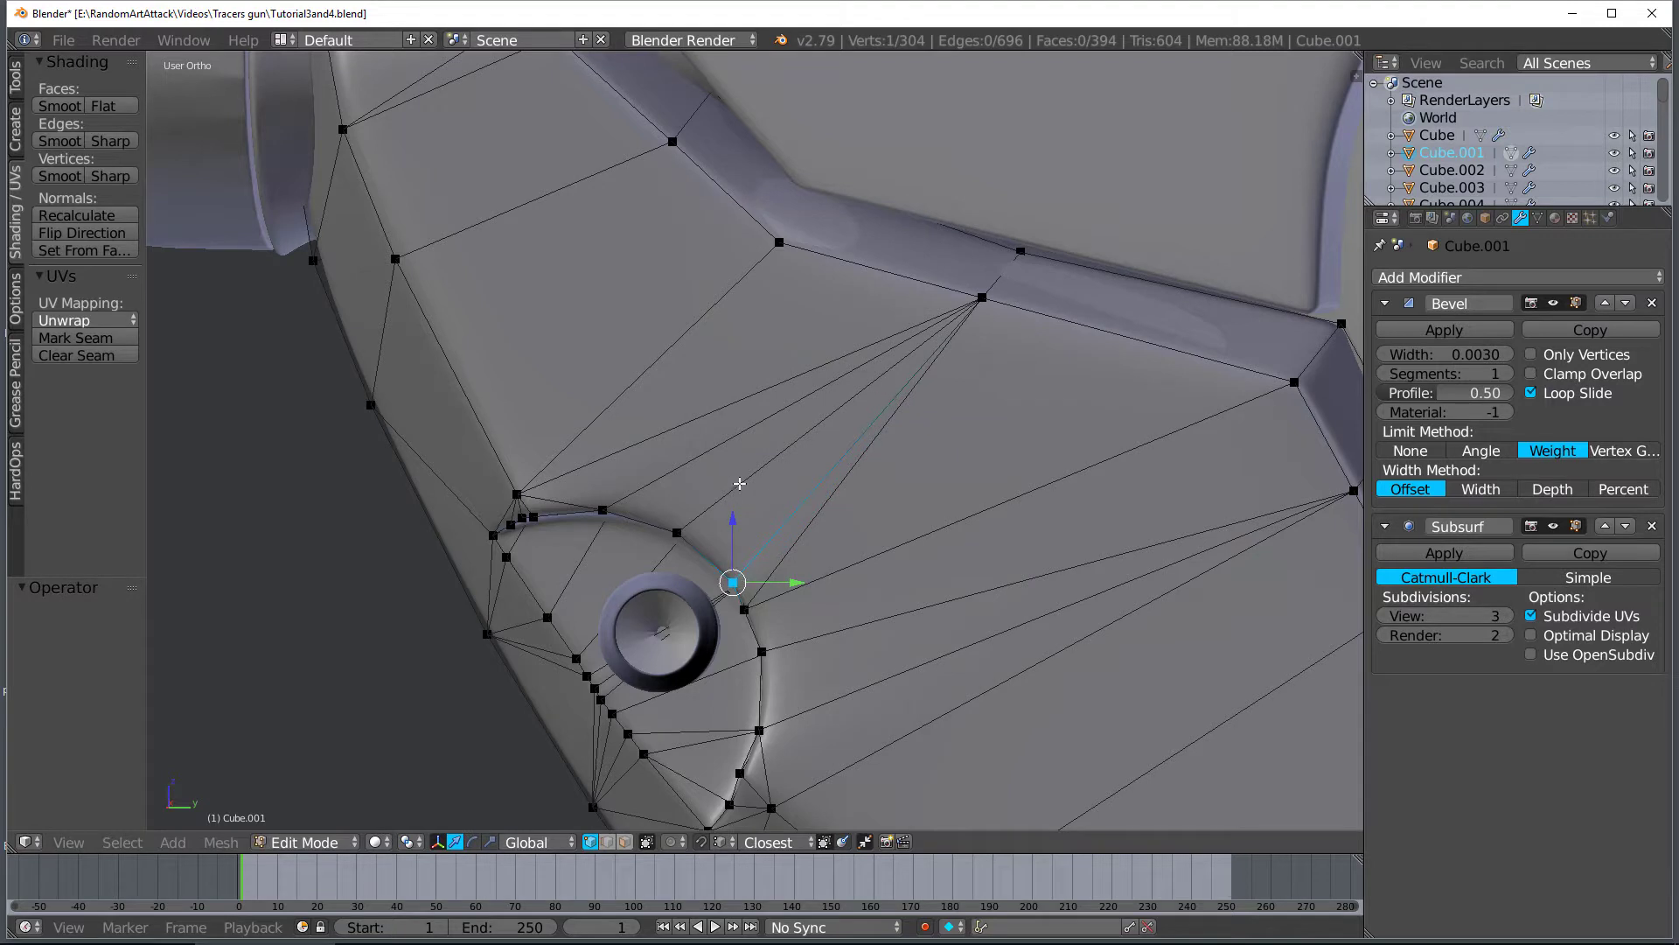
Delete the five faces between the front recess arc and the body's upper edge
left_click(626, 842)
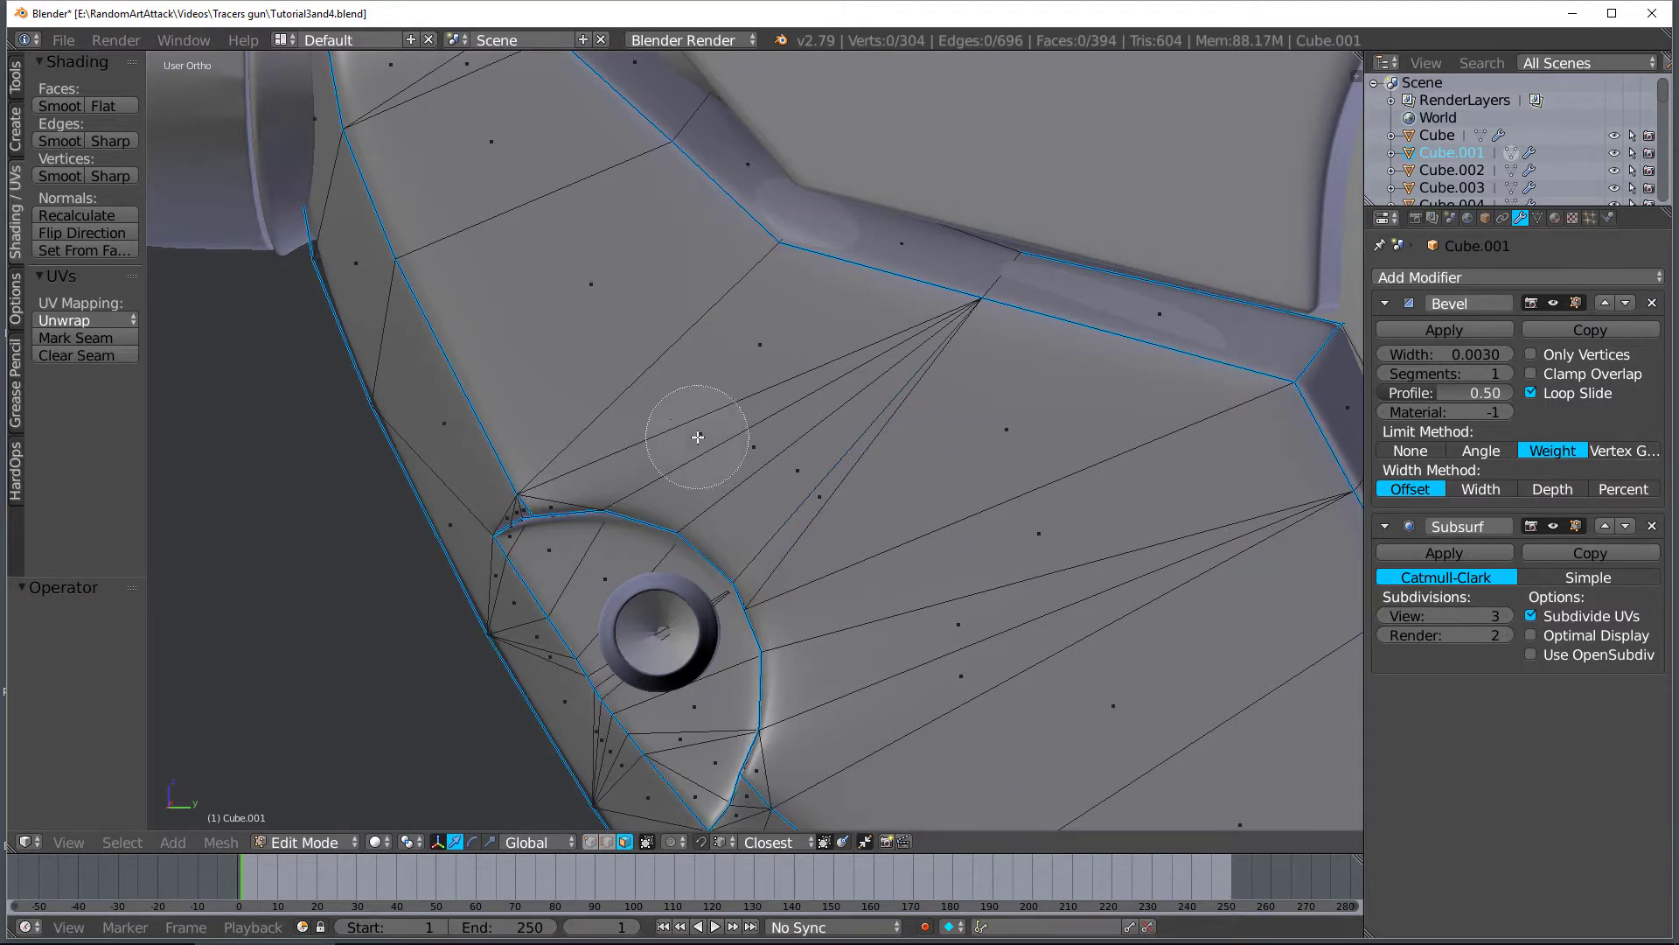
scroll(708, 445, "up", 4)
left_click_drag(708, 444, 764, 460)
left_click(786, 480)
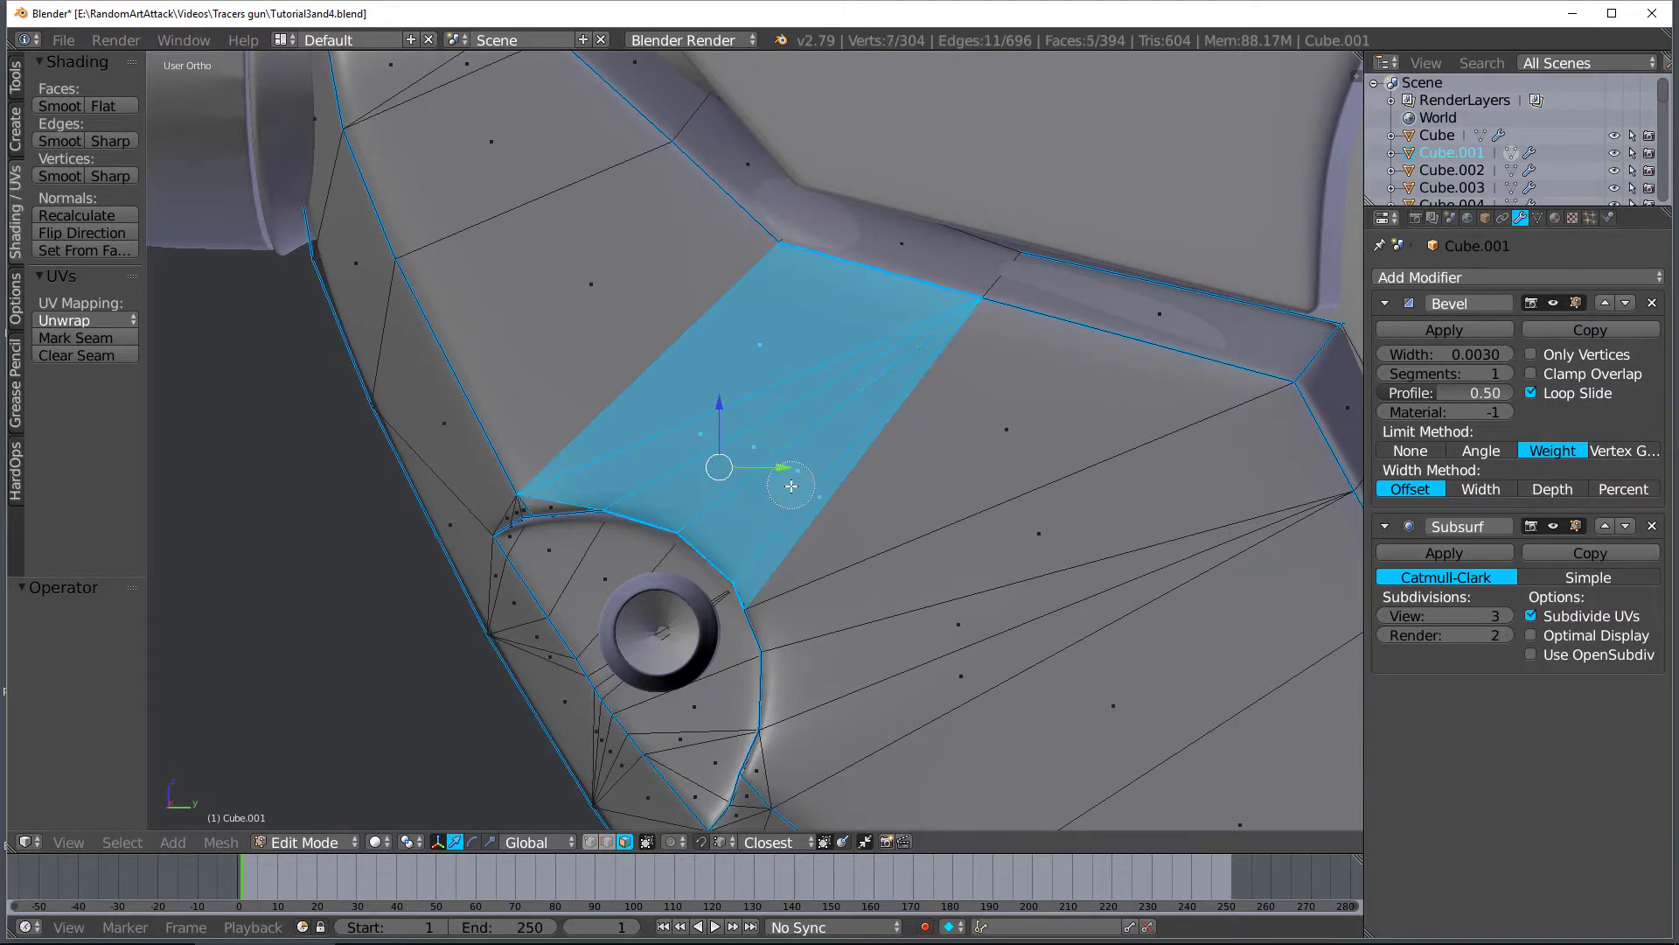
right_click(787, 481)
key("x")
left_click(778, 528)
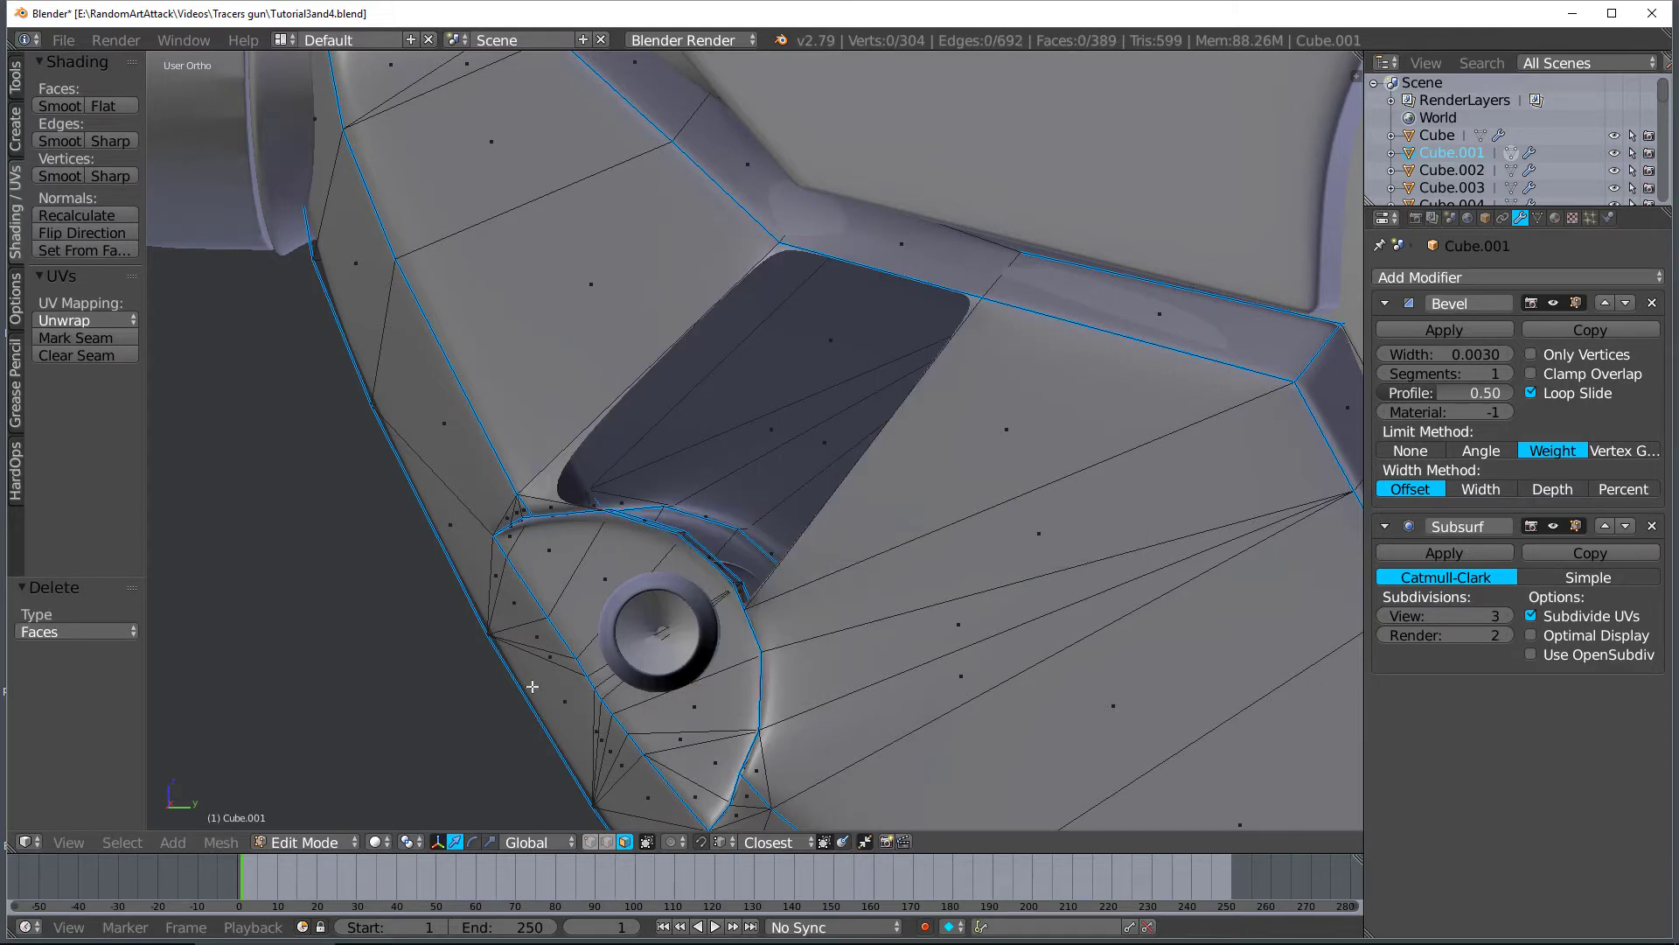
Fill a four-sided face from the front end of the front recess arc to the body's upper edge
left_click(590, 843)
middle_click_drag(664, 664, 679, 715)
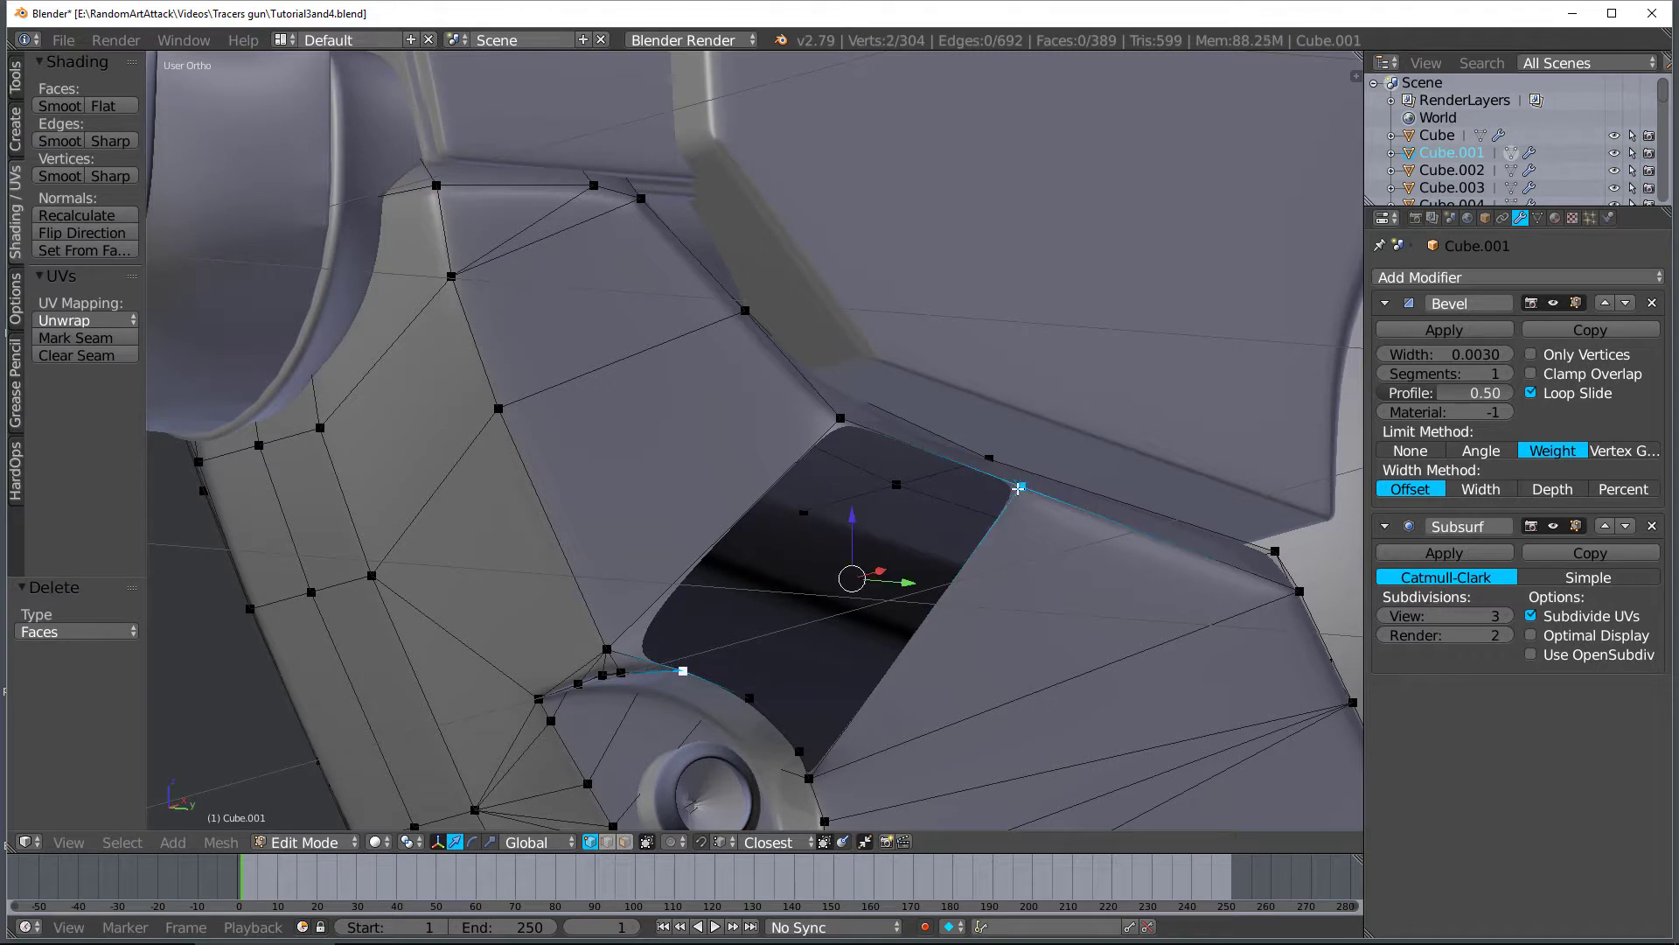
right_click(623, 643, "shift")
key("f")
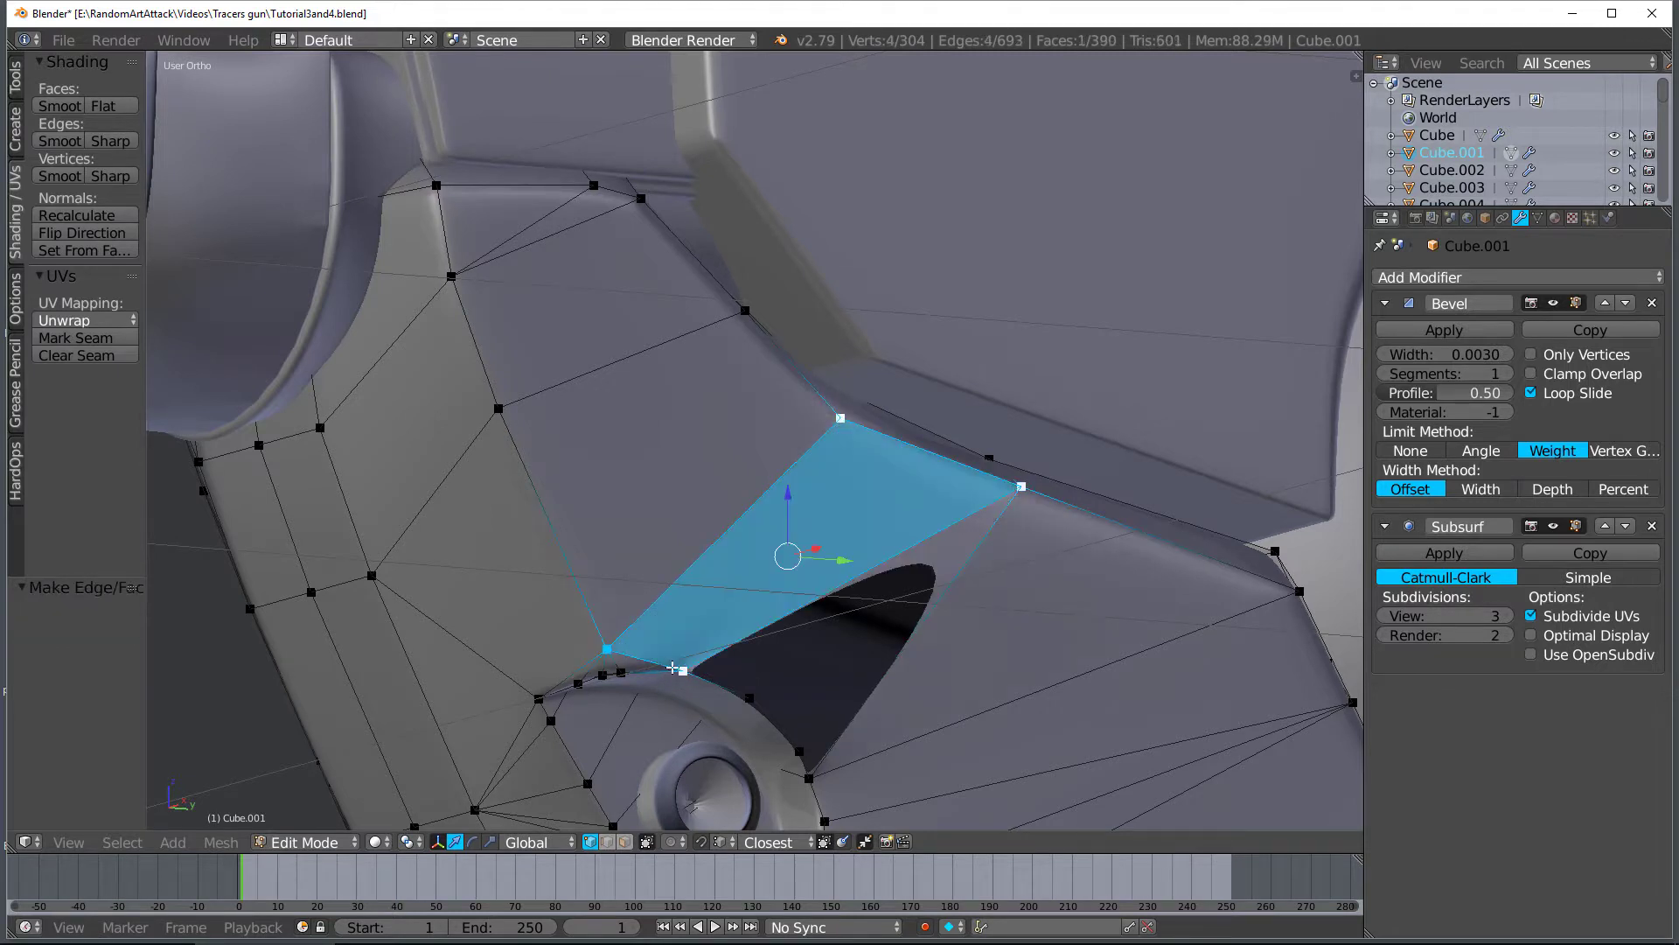
Fill the remaining gap with triangular faces running from the front recess's arc vertices to the upper edge vertex
right_click(768, 703)
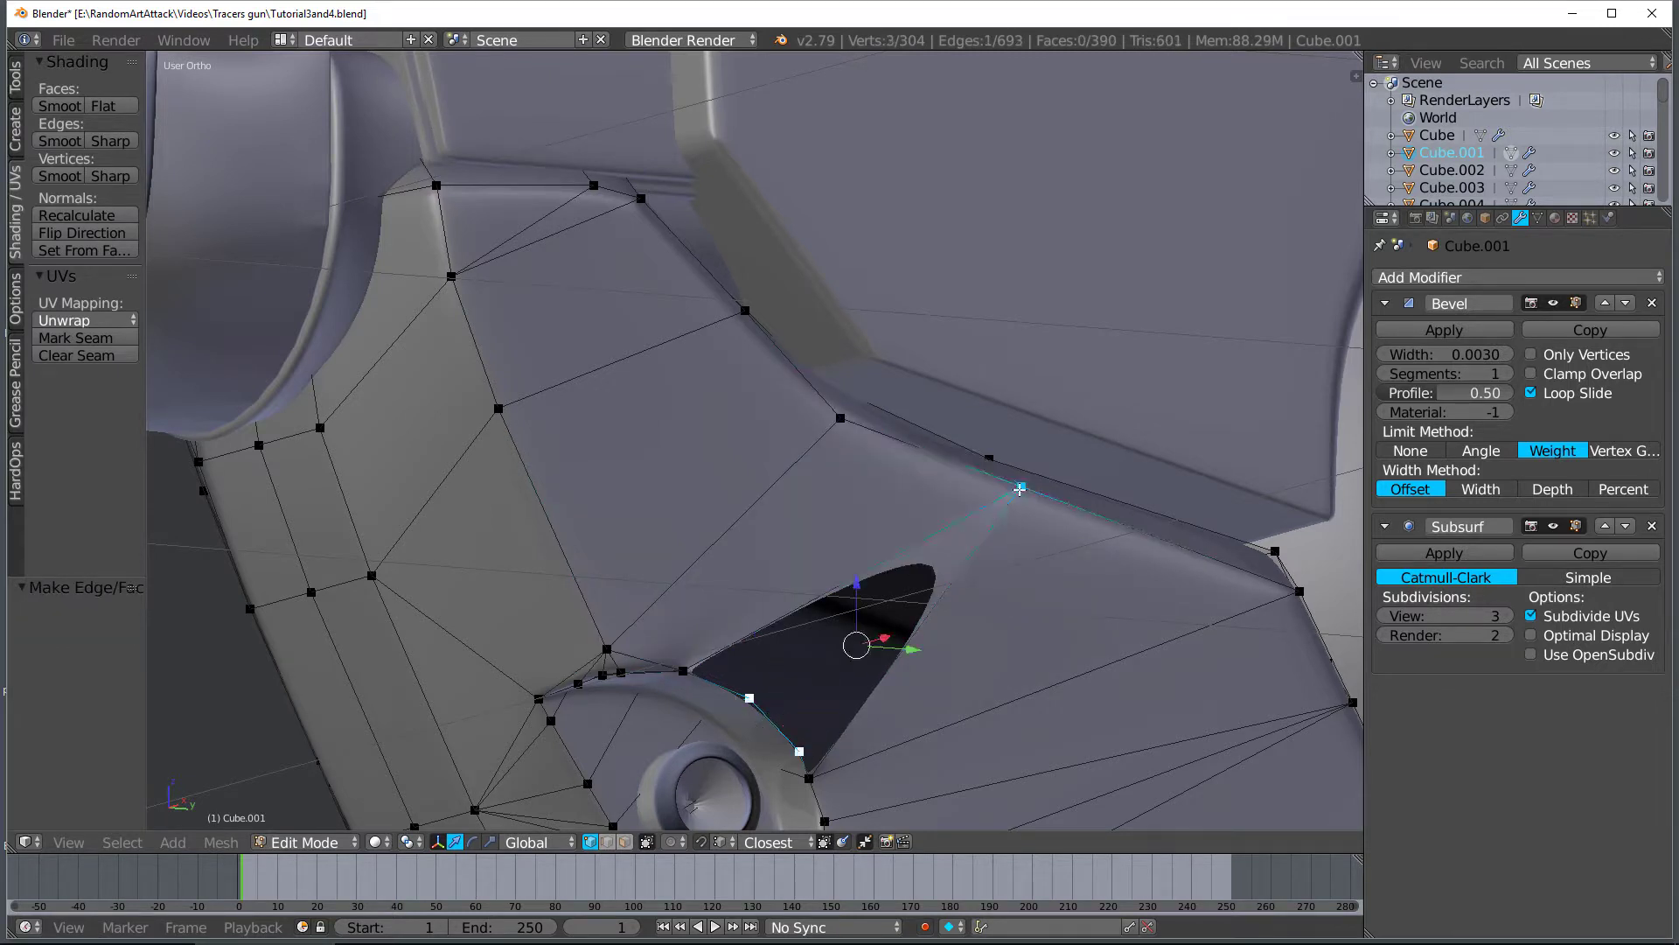
key("f")
right_click(753, 685)
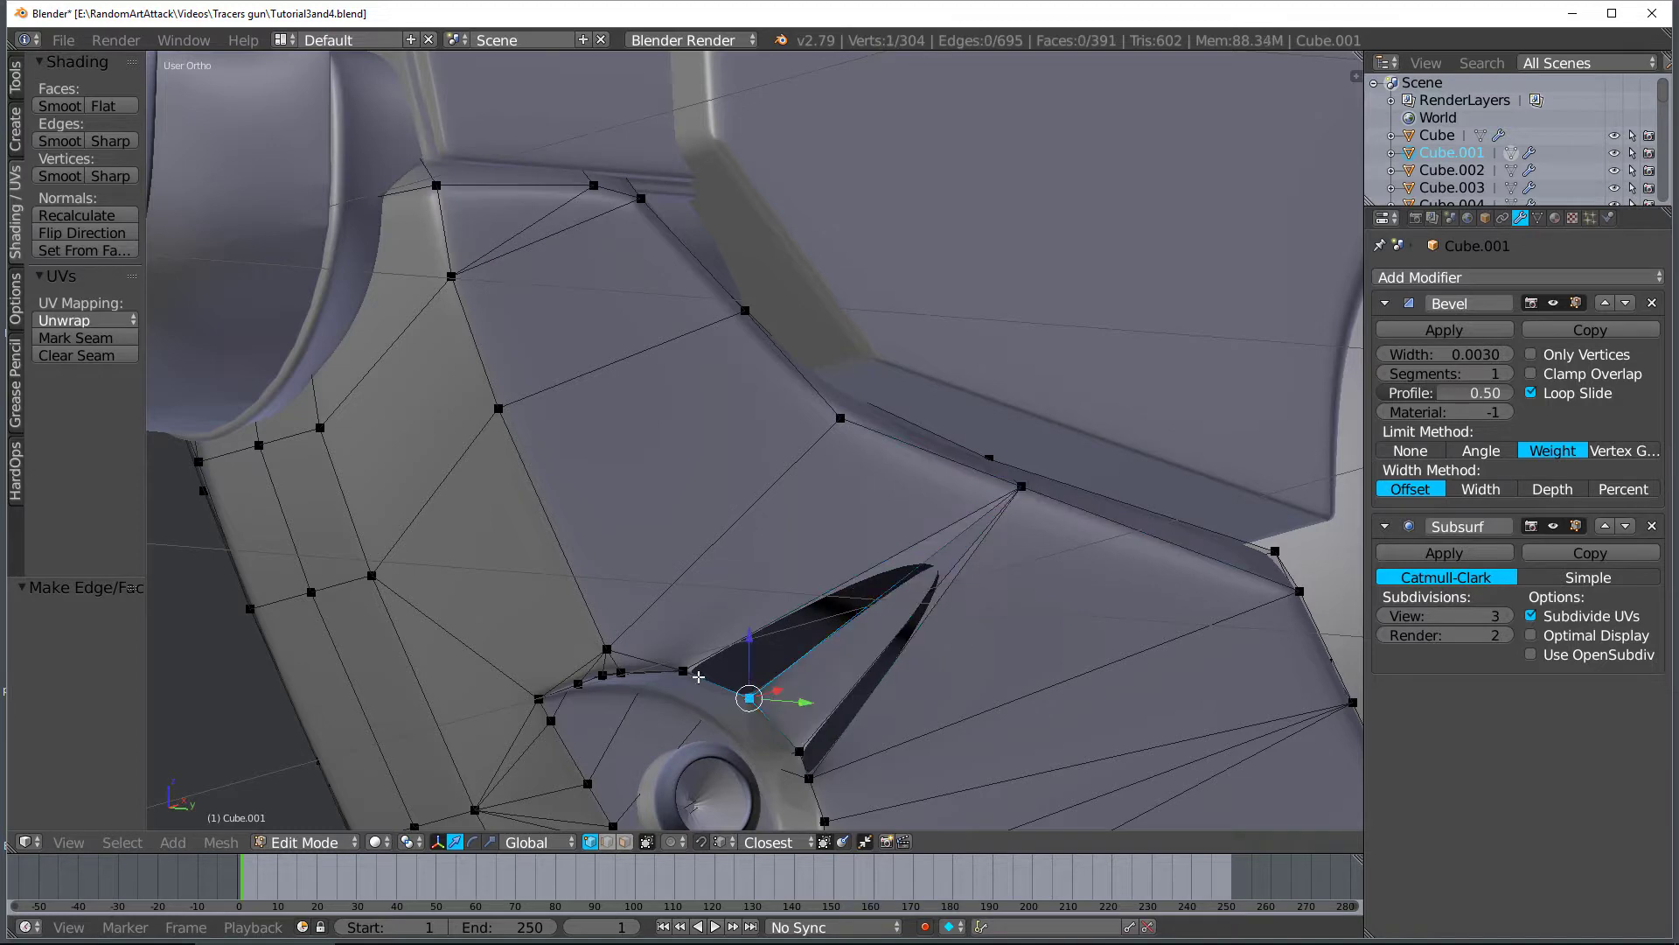
right_click(1021, 487, "shift")
key("f")
right_click(807, 767)
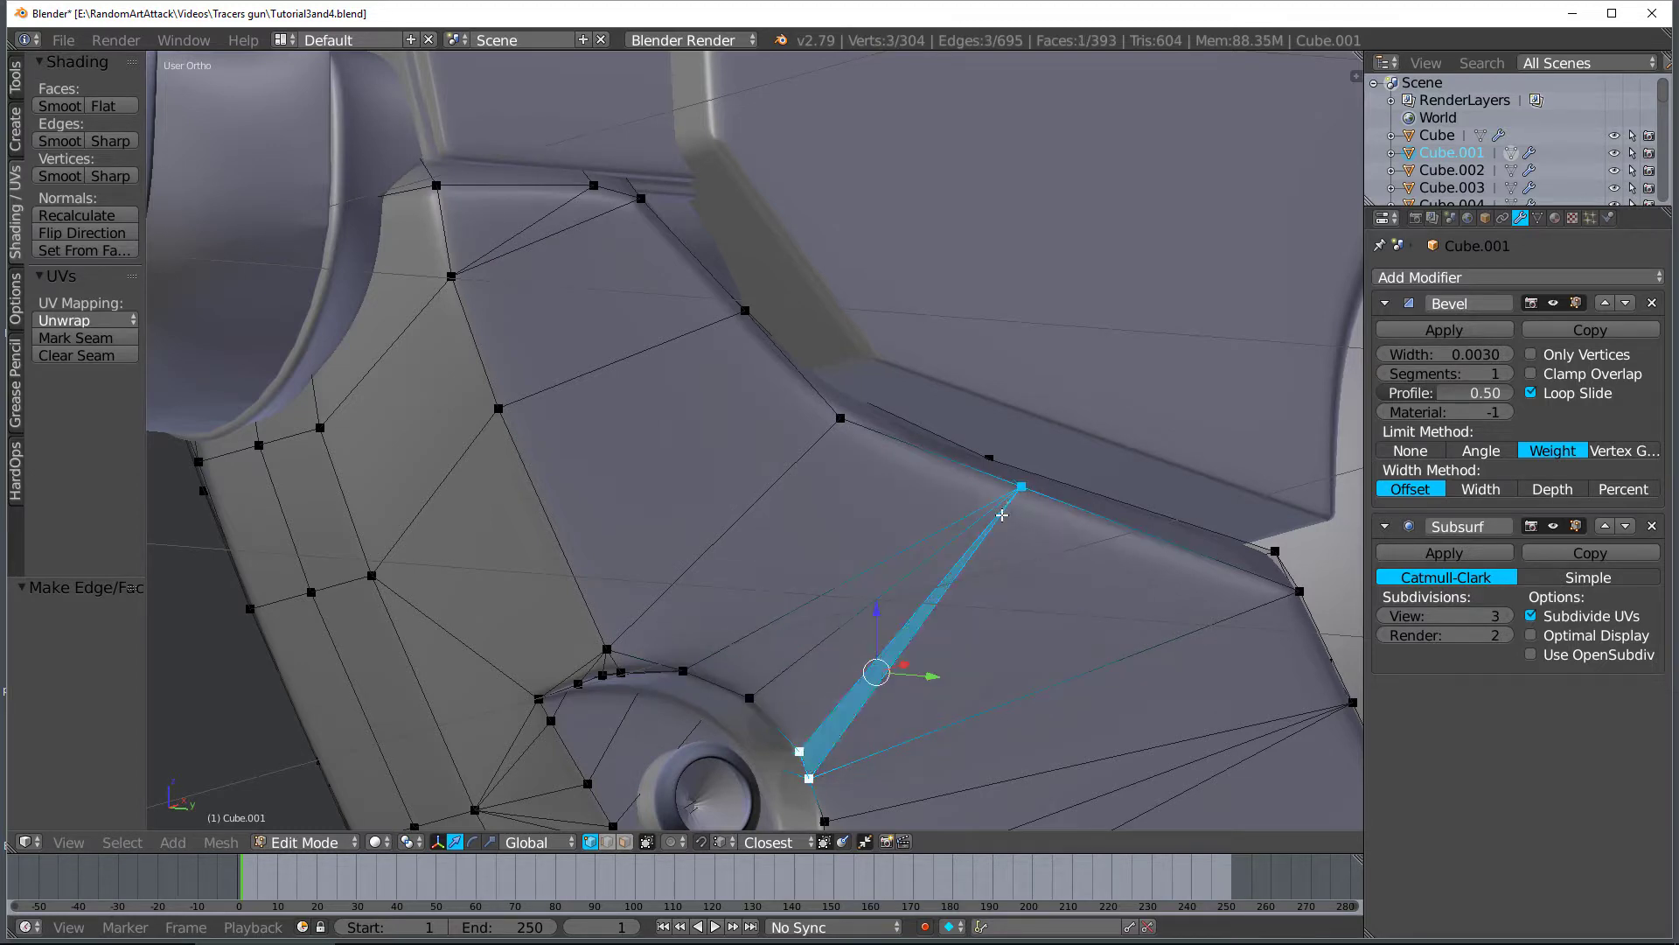
key("a")
Examine the smoothed shading around the front and rear recesses in Object Mode
key("Tab")
scroll(985, 528, "down", 3)
middle_click_drag(985, 528, 810, 565)
scroll(787, 582, "down", 4)
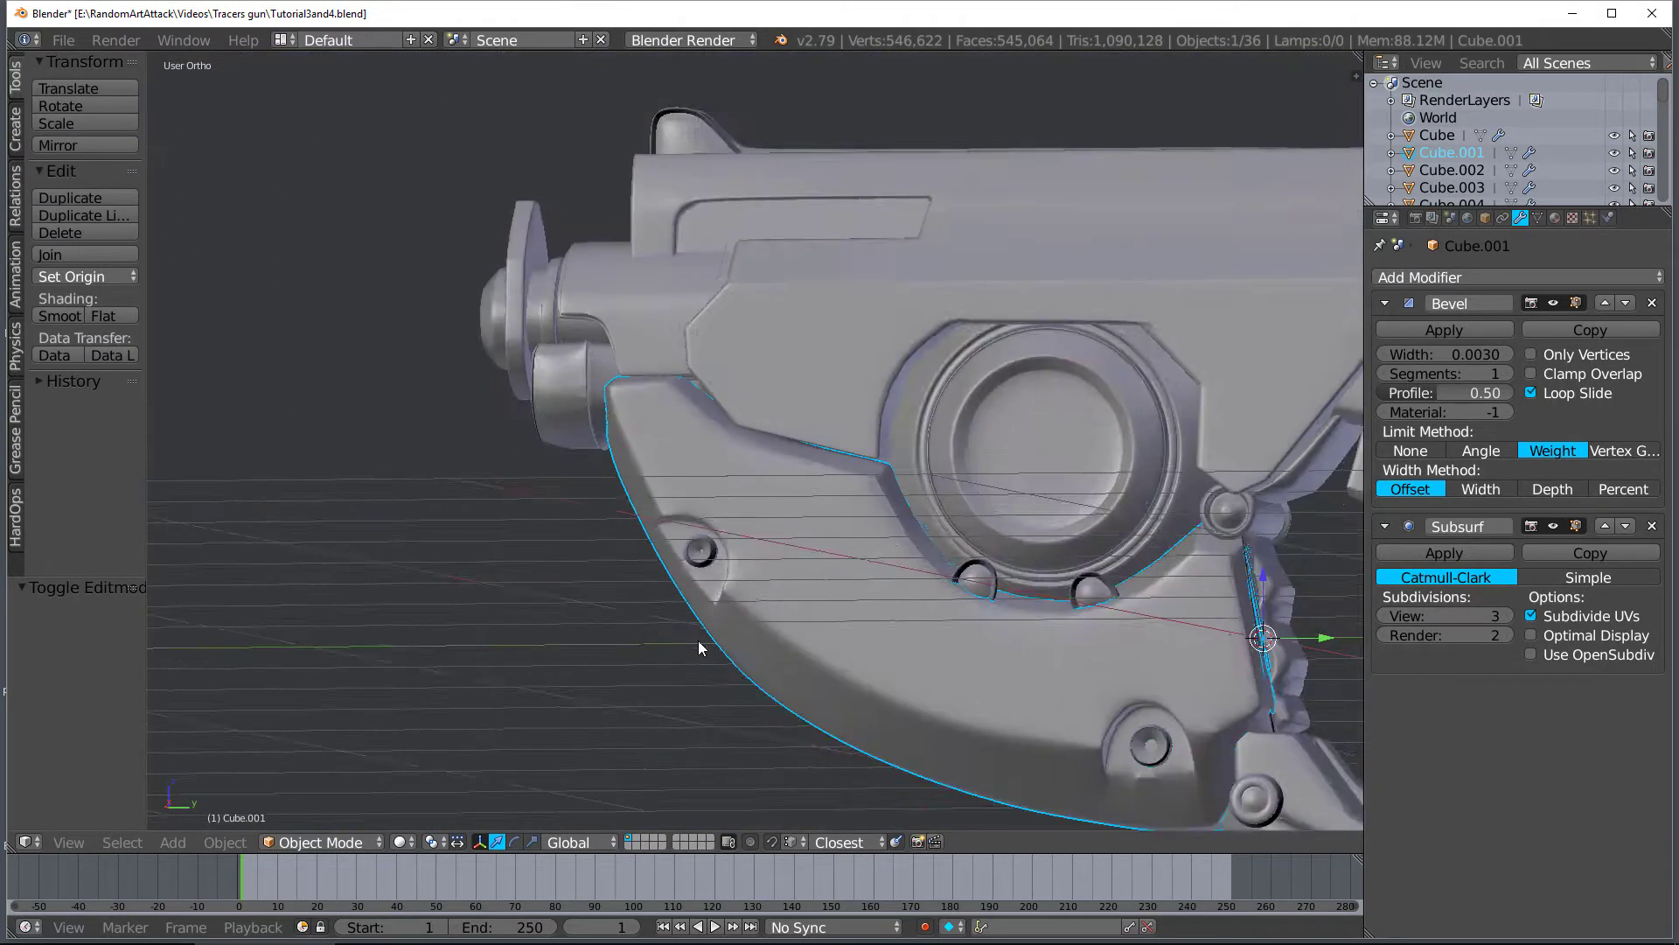
scroll(717, 627, "down", 3)
scroll(763, 522, "up", 5)
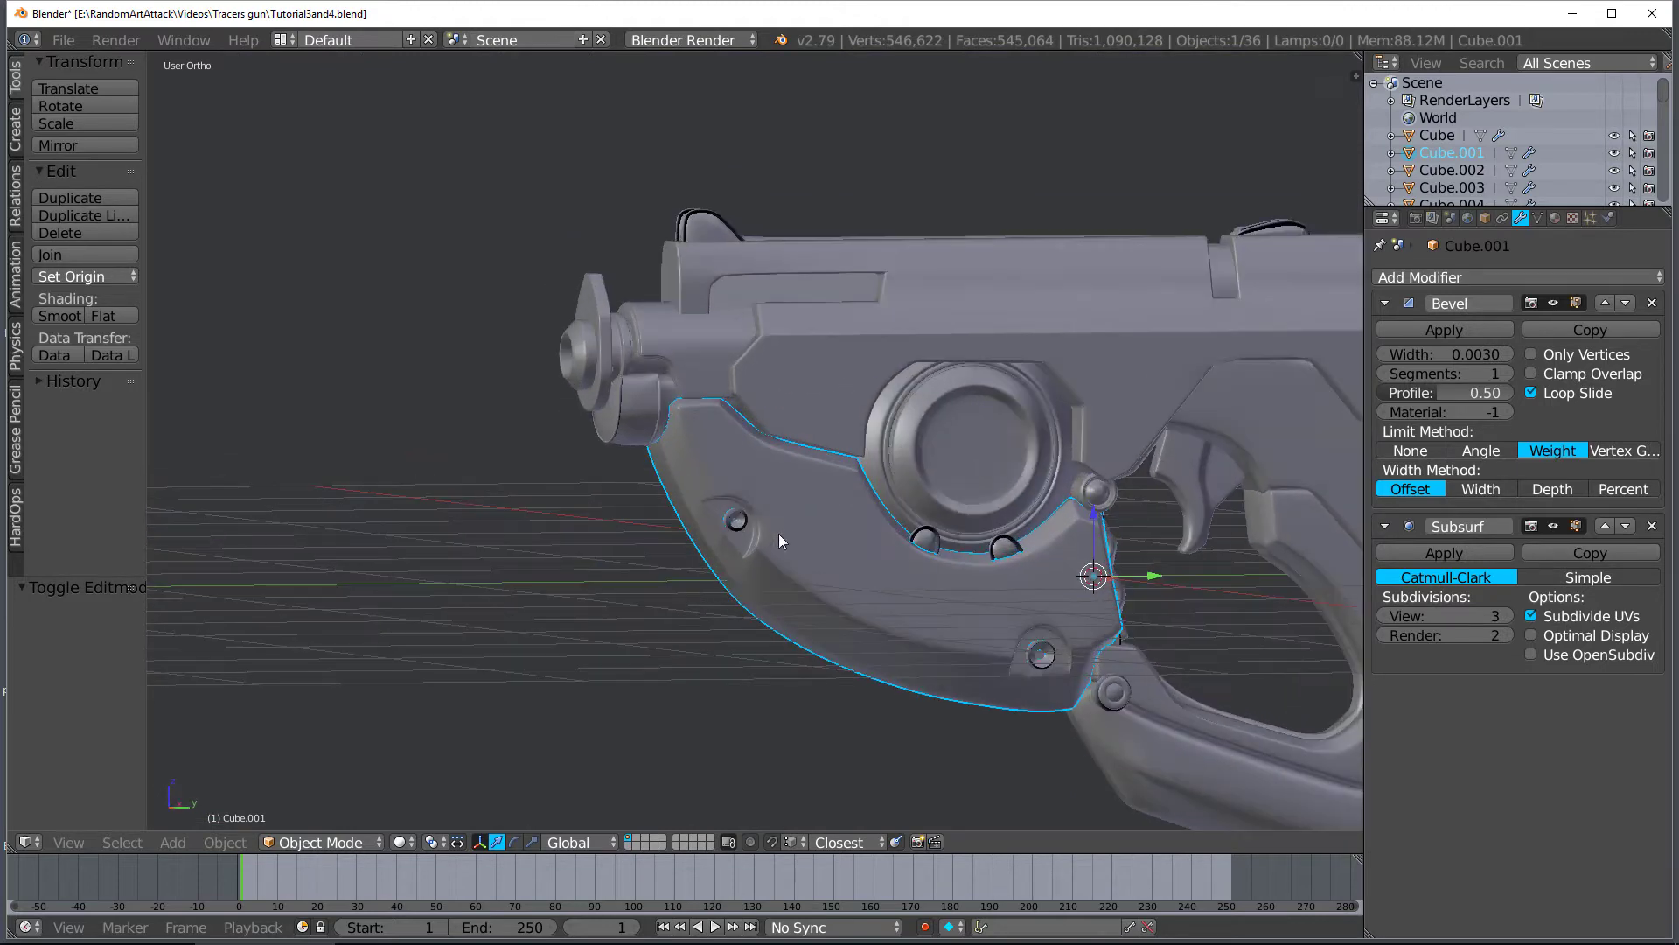
scroll(911, 619, "up", 4)
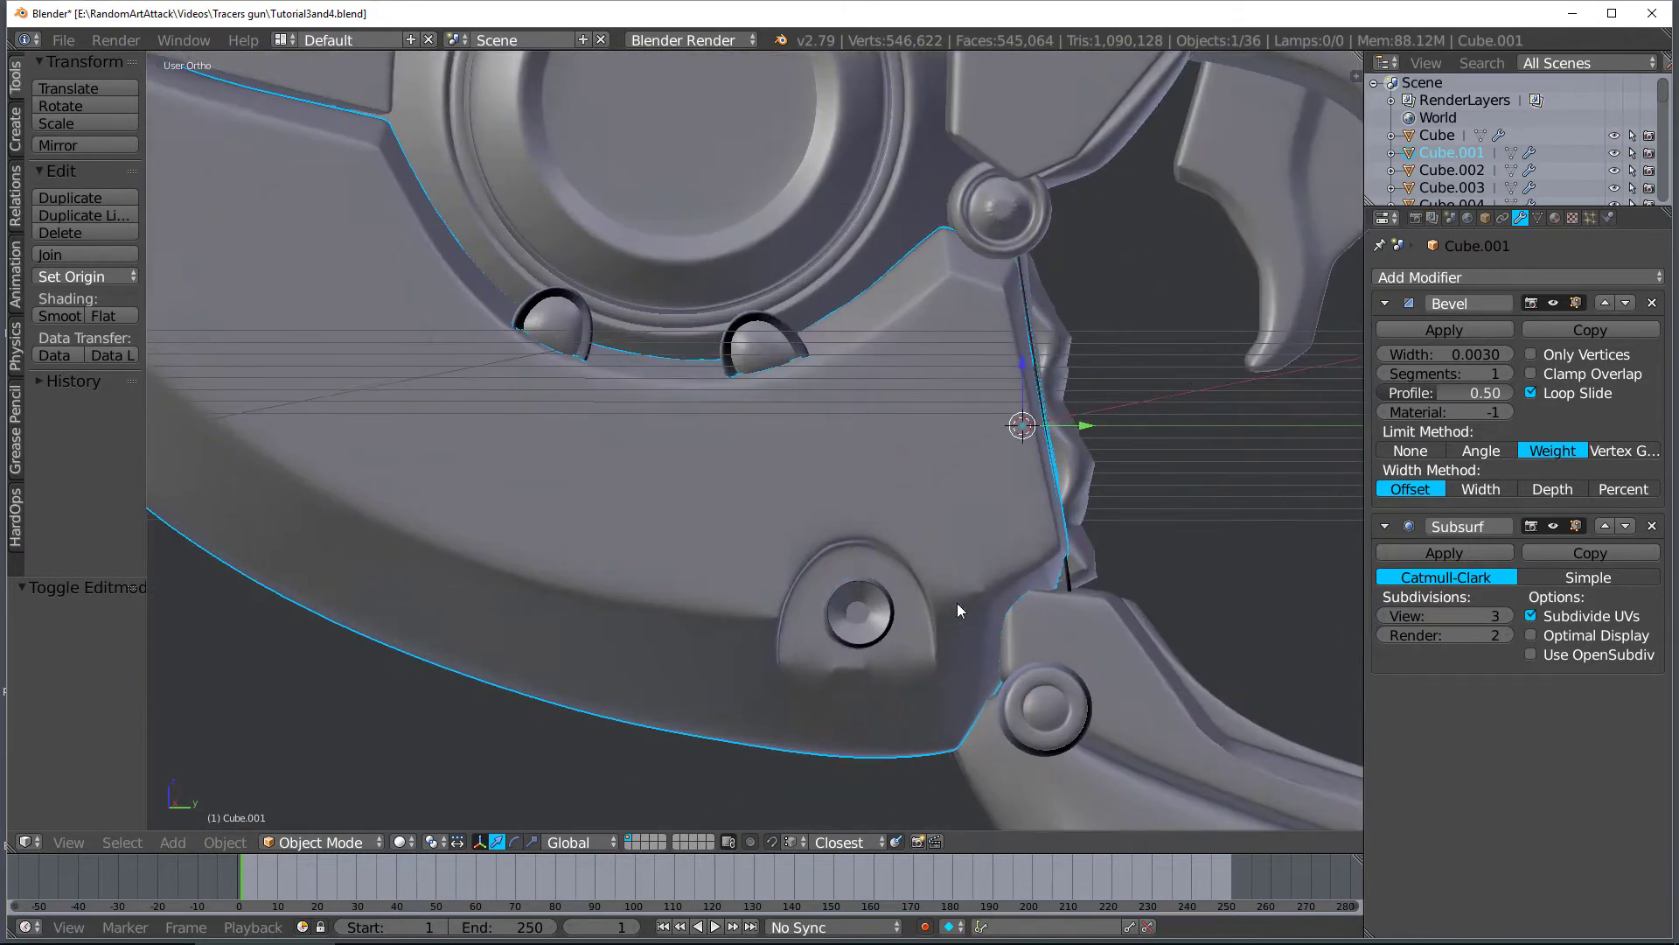
Try the Angle limit method on the Bevel modifier and return it to Weight
key("Tab")
key("a")
key("a")
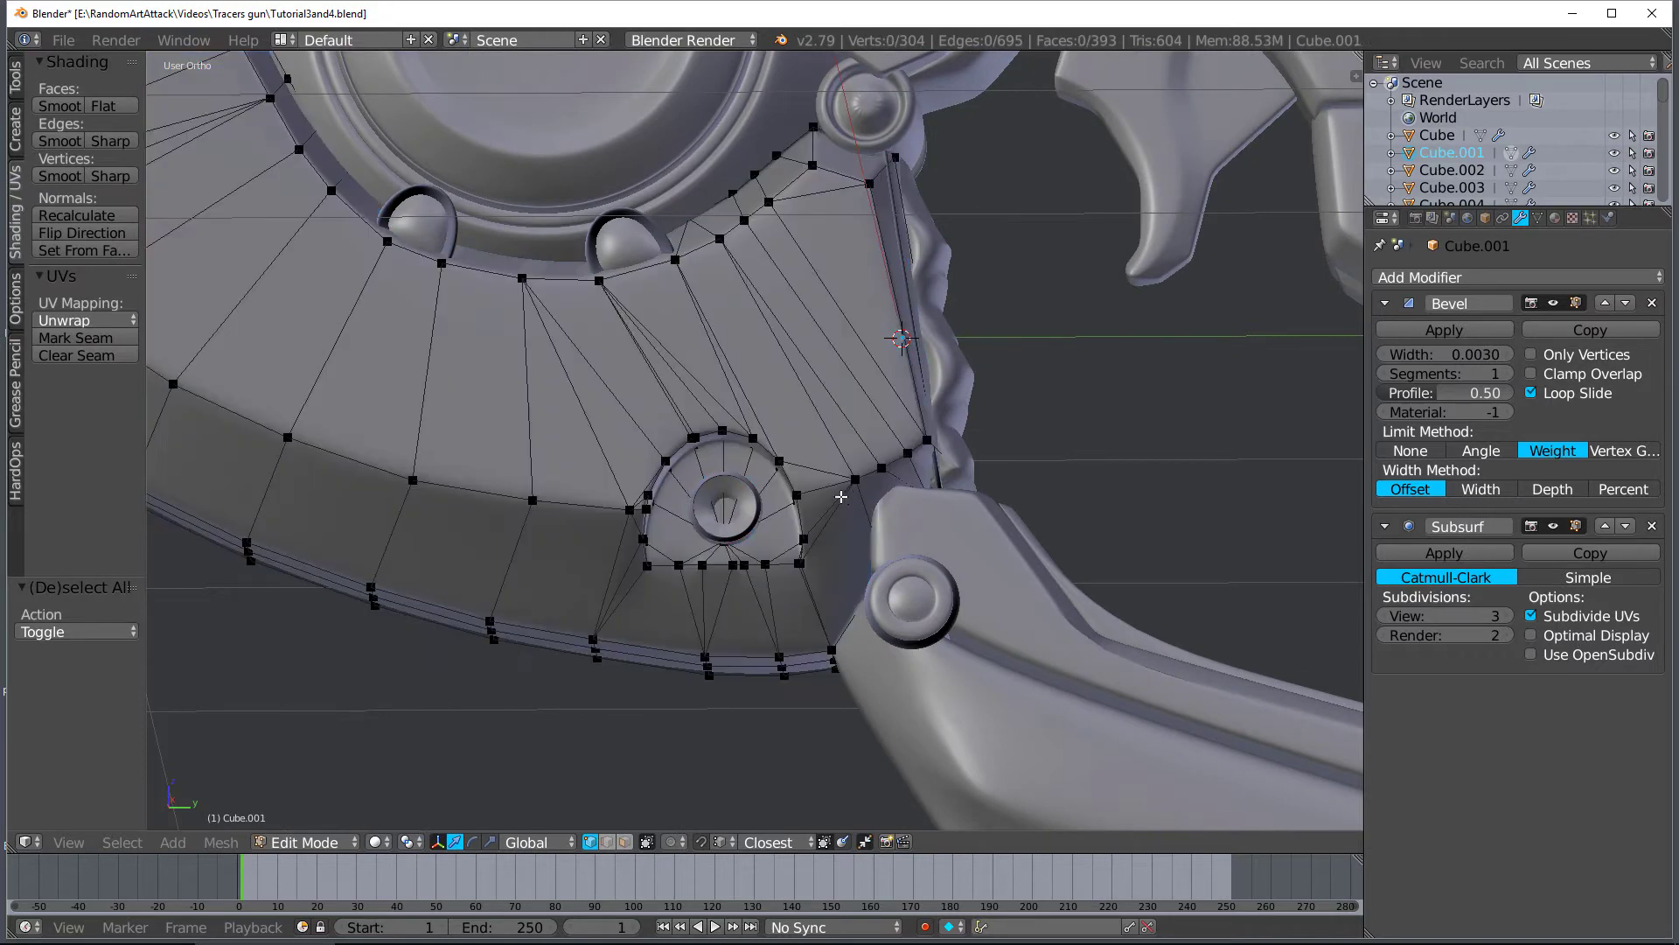
middle_click_drag(848, 497, 798, 459)
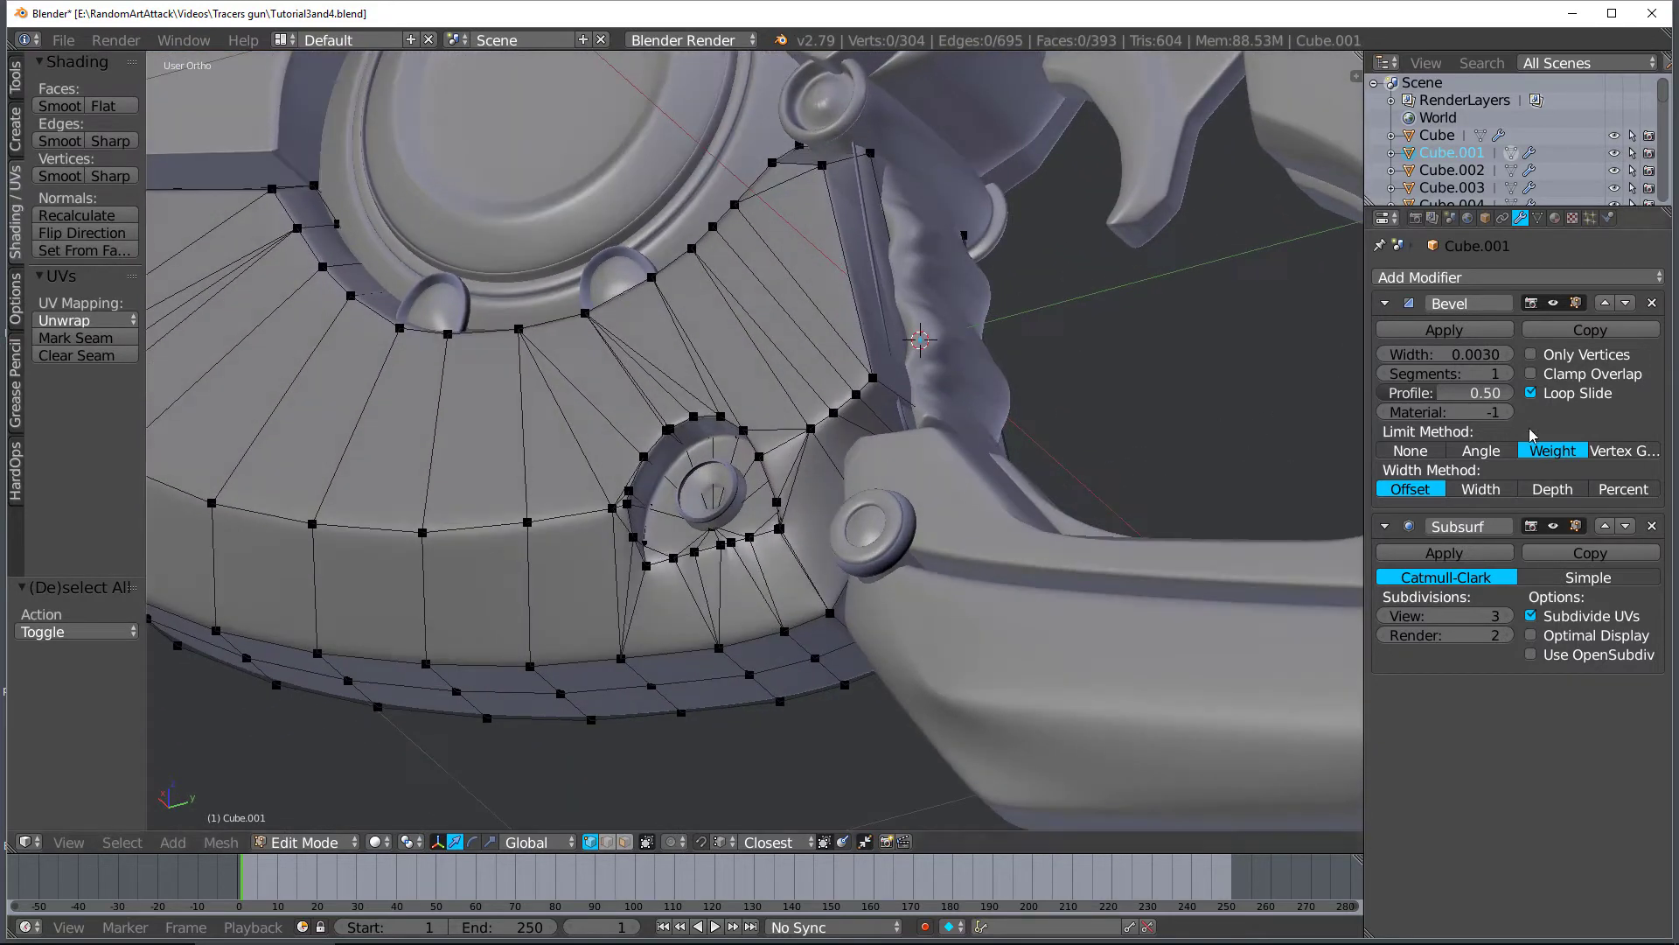
left_click(1482, 450)
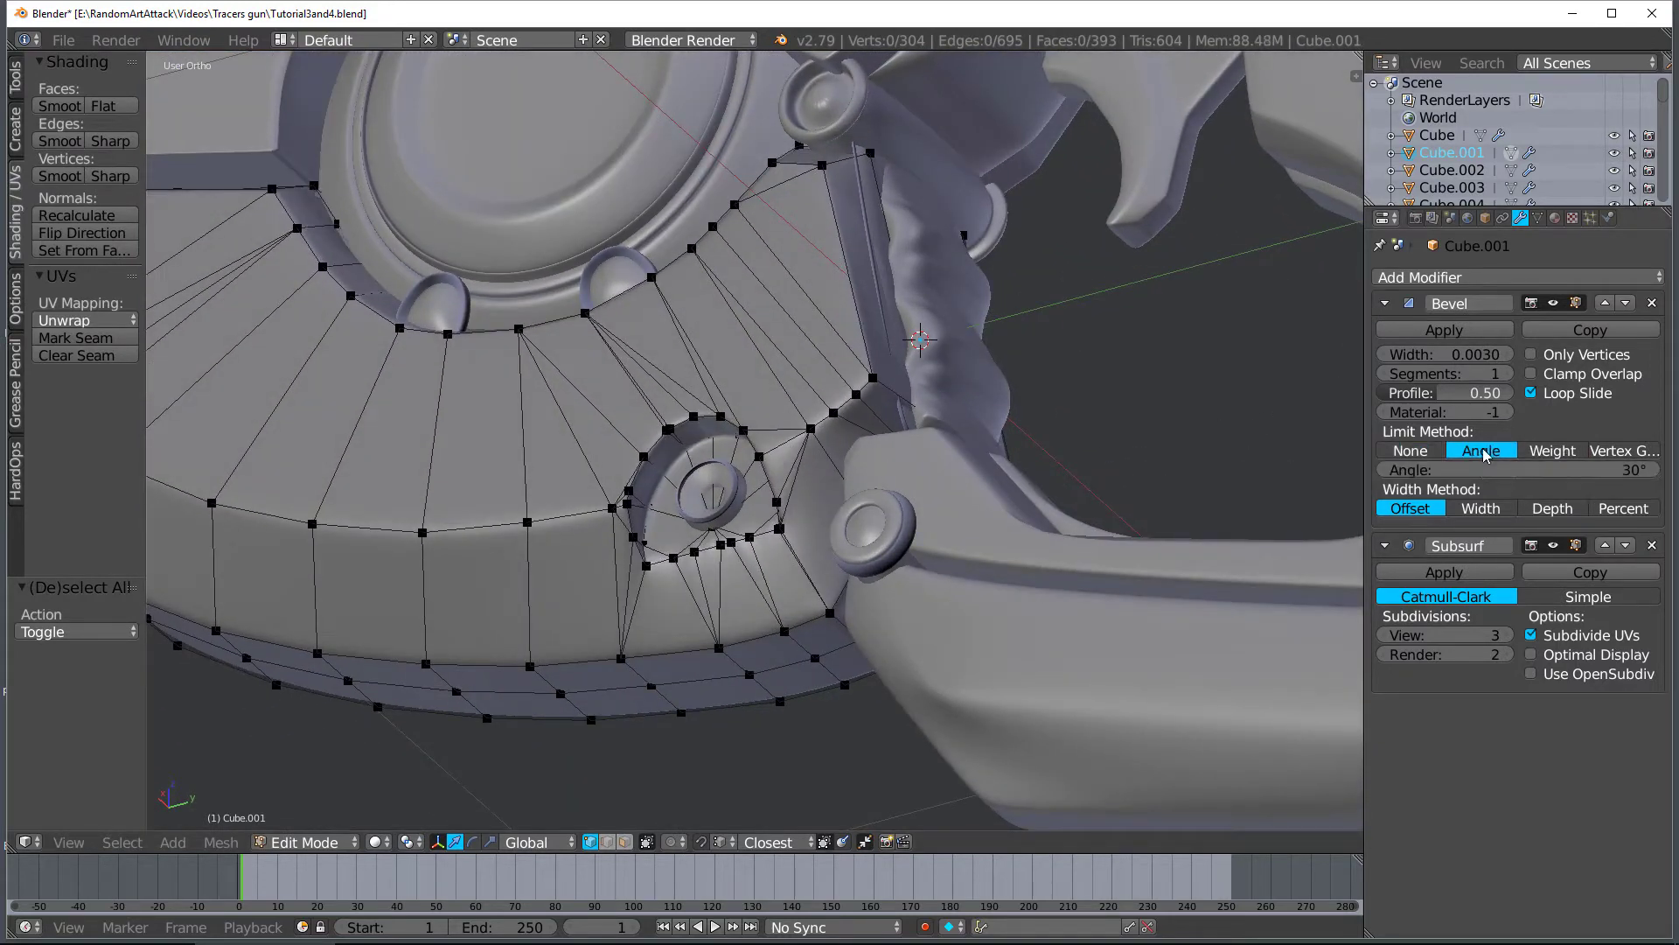
left_click(1529, 451)
Move a vertex on the rear recess's lower edge by -0.036 along Y to merge it with its neighbour, and check the smoothing
scroll(740, 544, "up", 3)
middle_click_drag(740, 544, 708, 658)
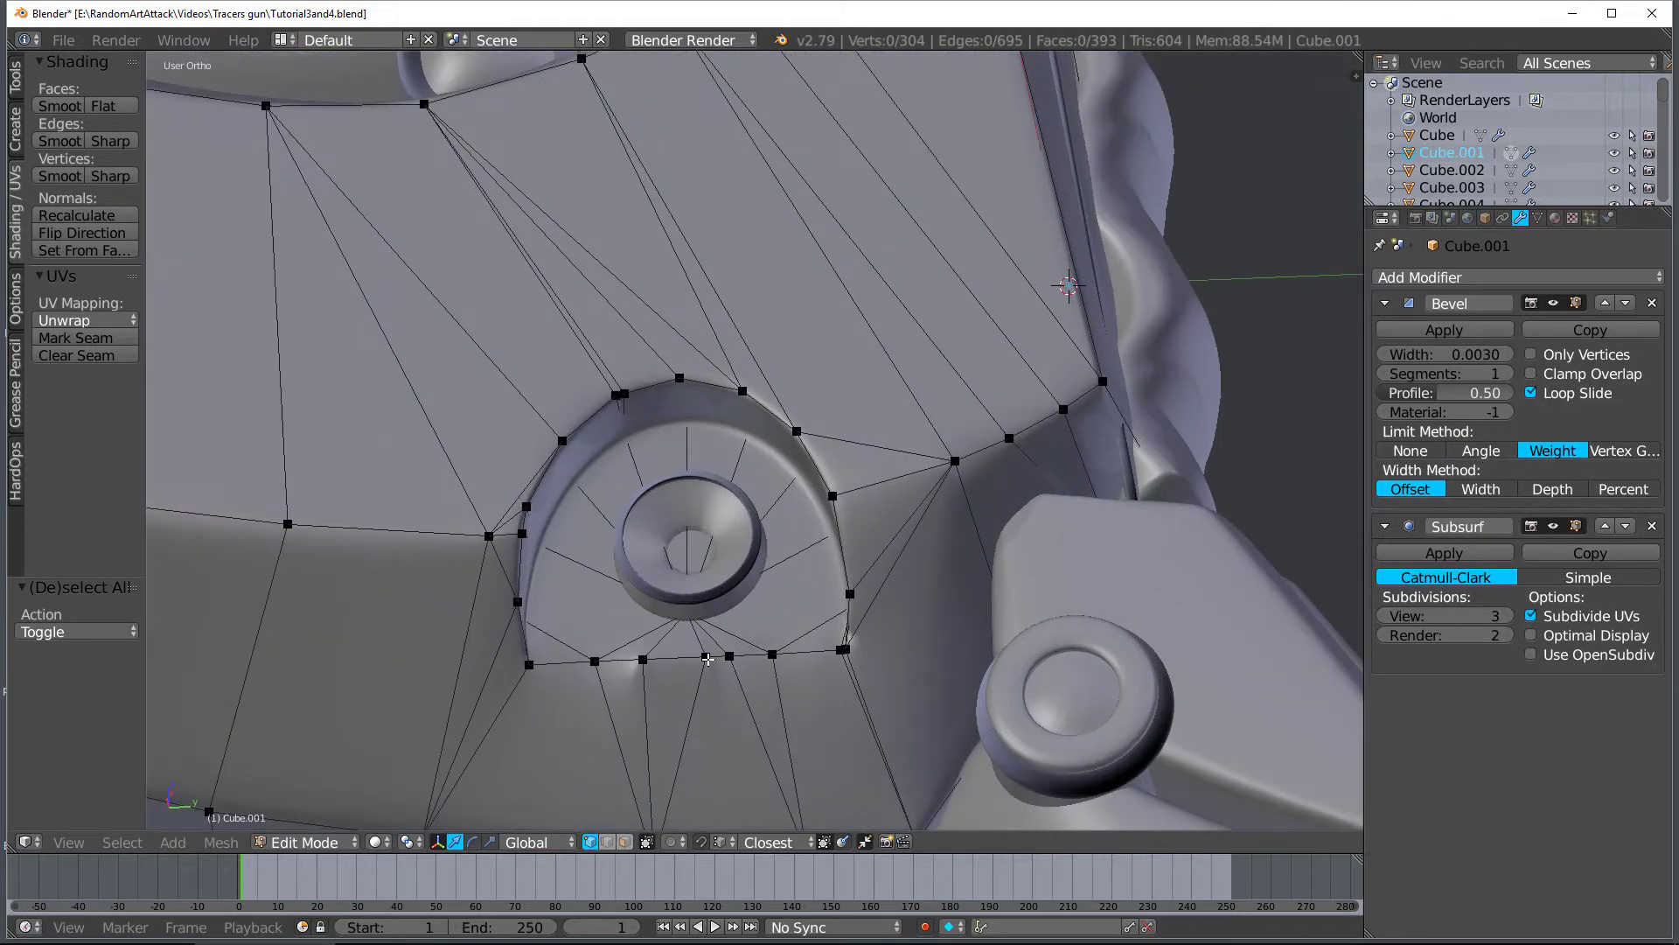
key("g")
left_click(642, 660)
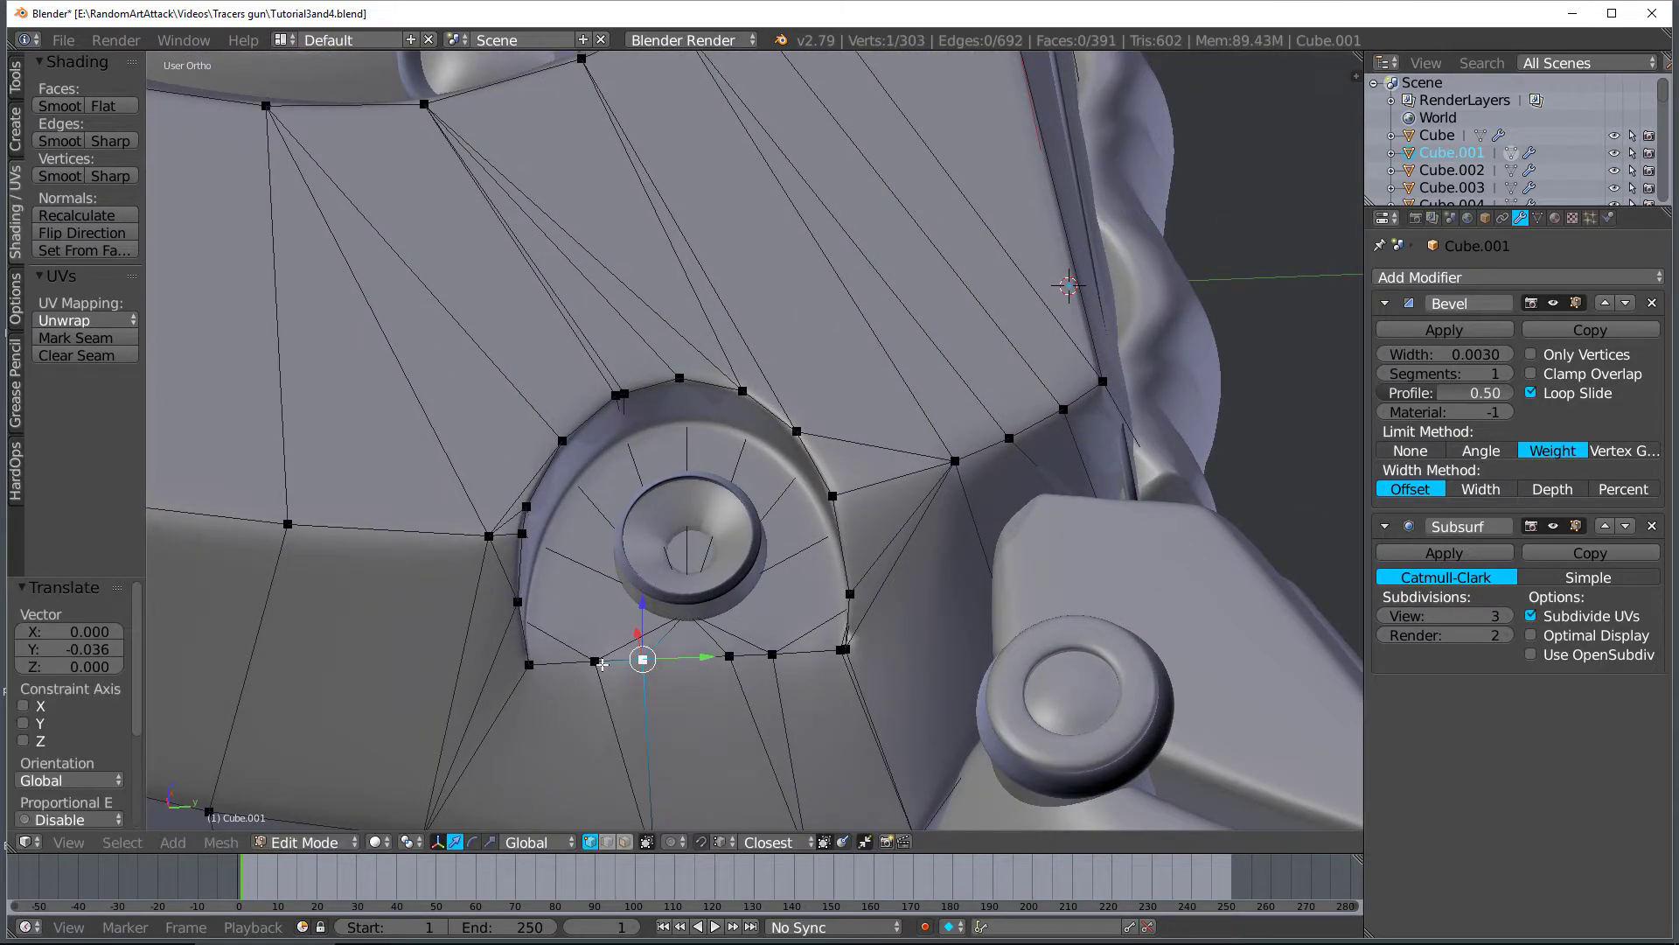
key("Tab")
scroll(735, 665, "down", 2)
scroll(745, 630, "up", 3)
scroll(746, 630, "up", 2)
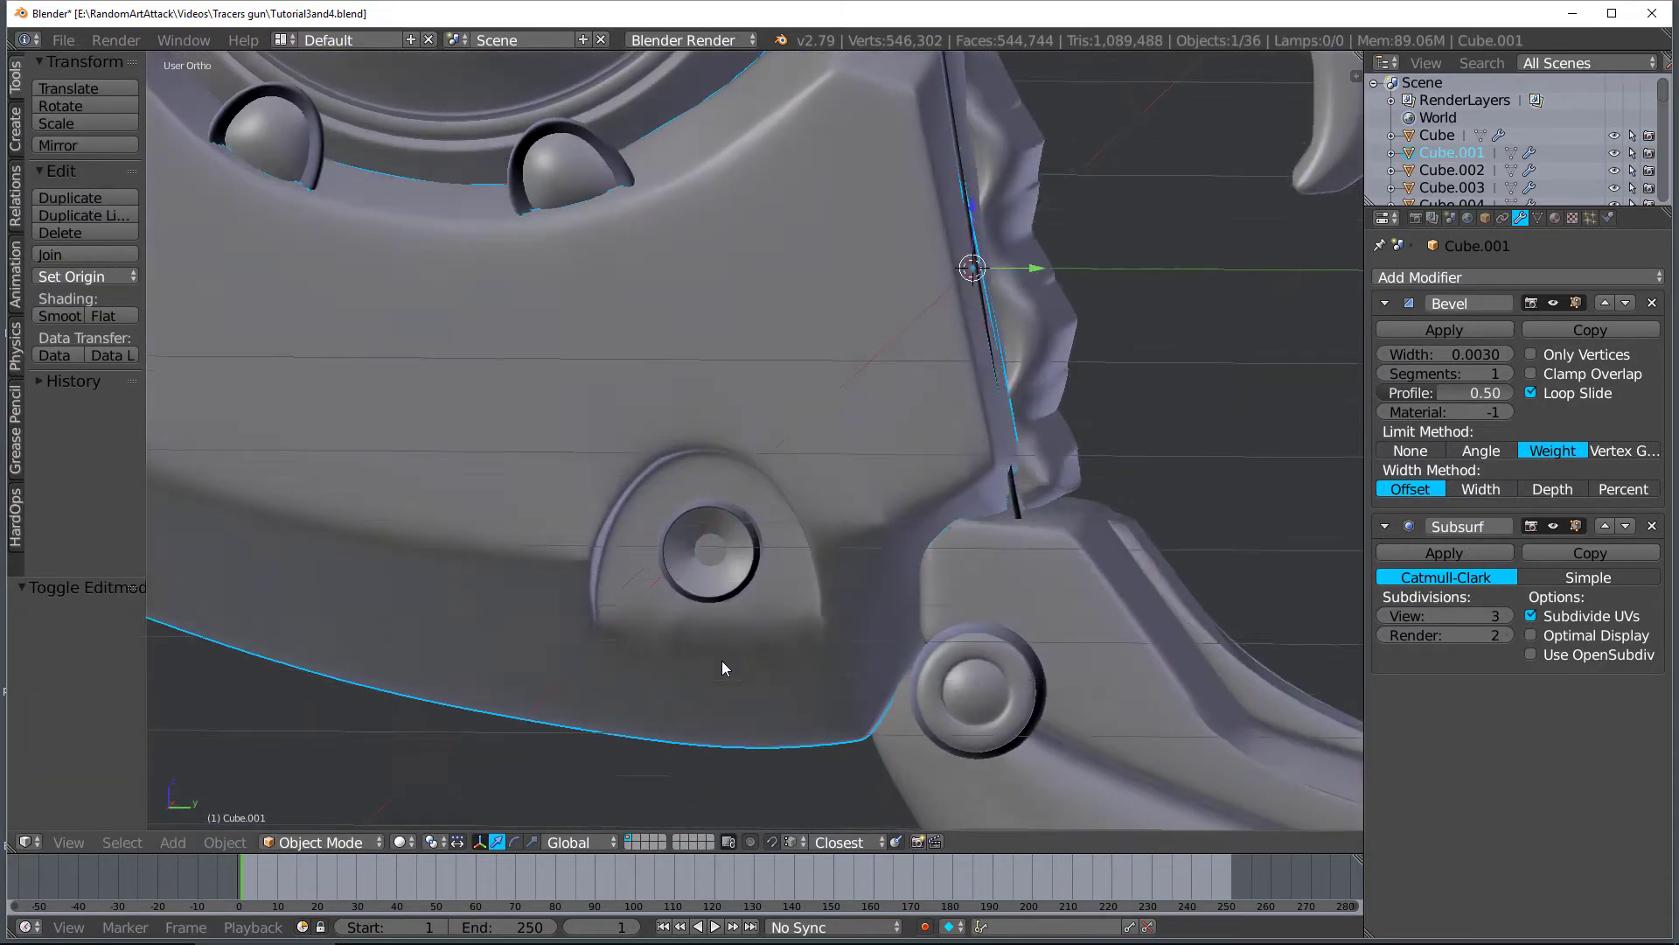
Adjust the bevel weight of the edges along the bottom of the rear recess and check the result
key("Tab")
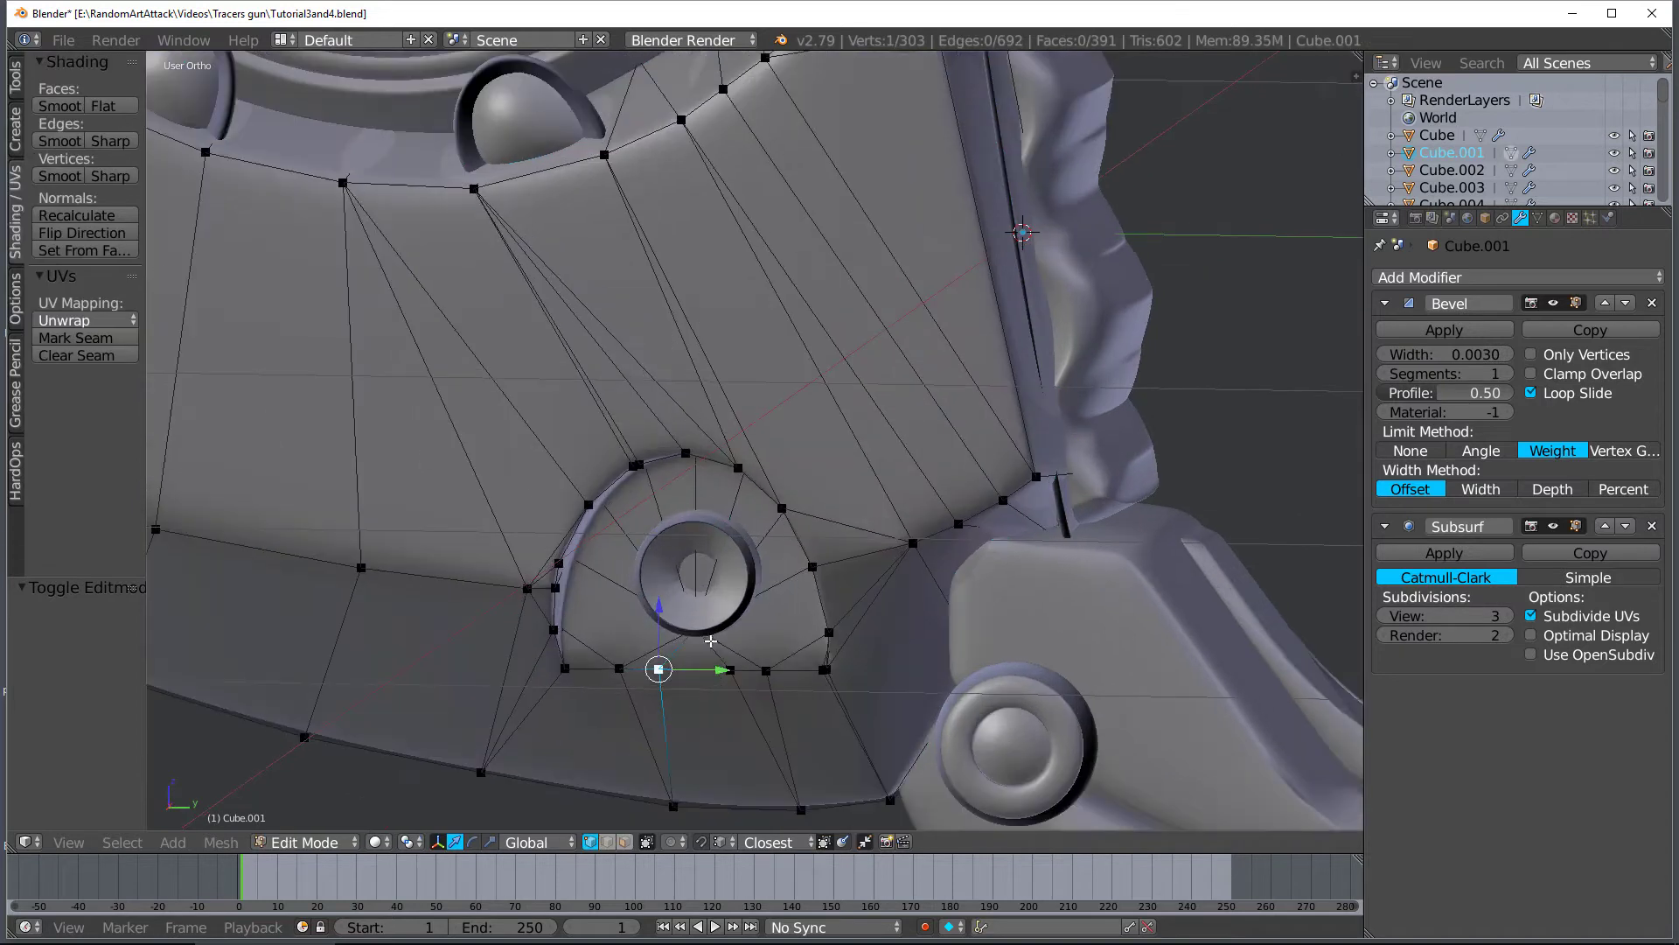
left_click(607, 843)
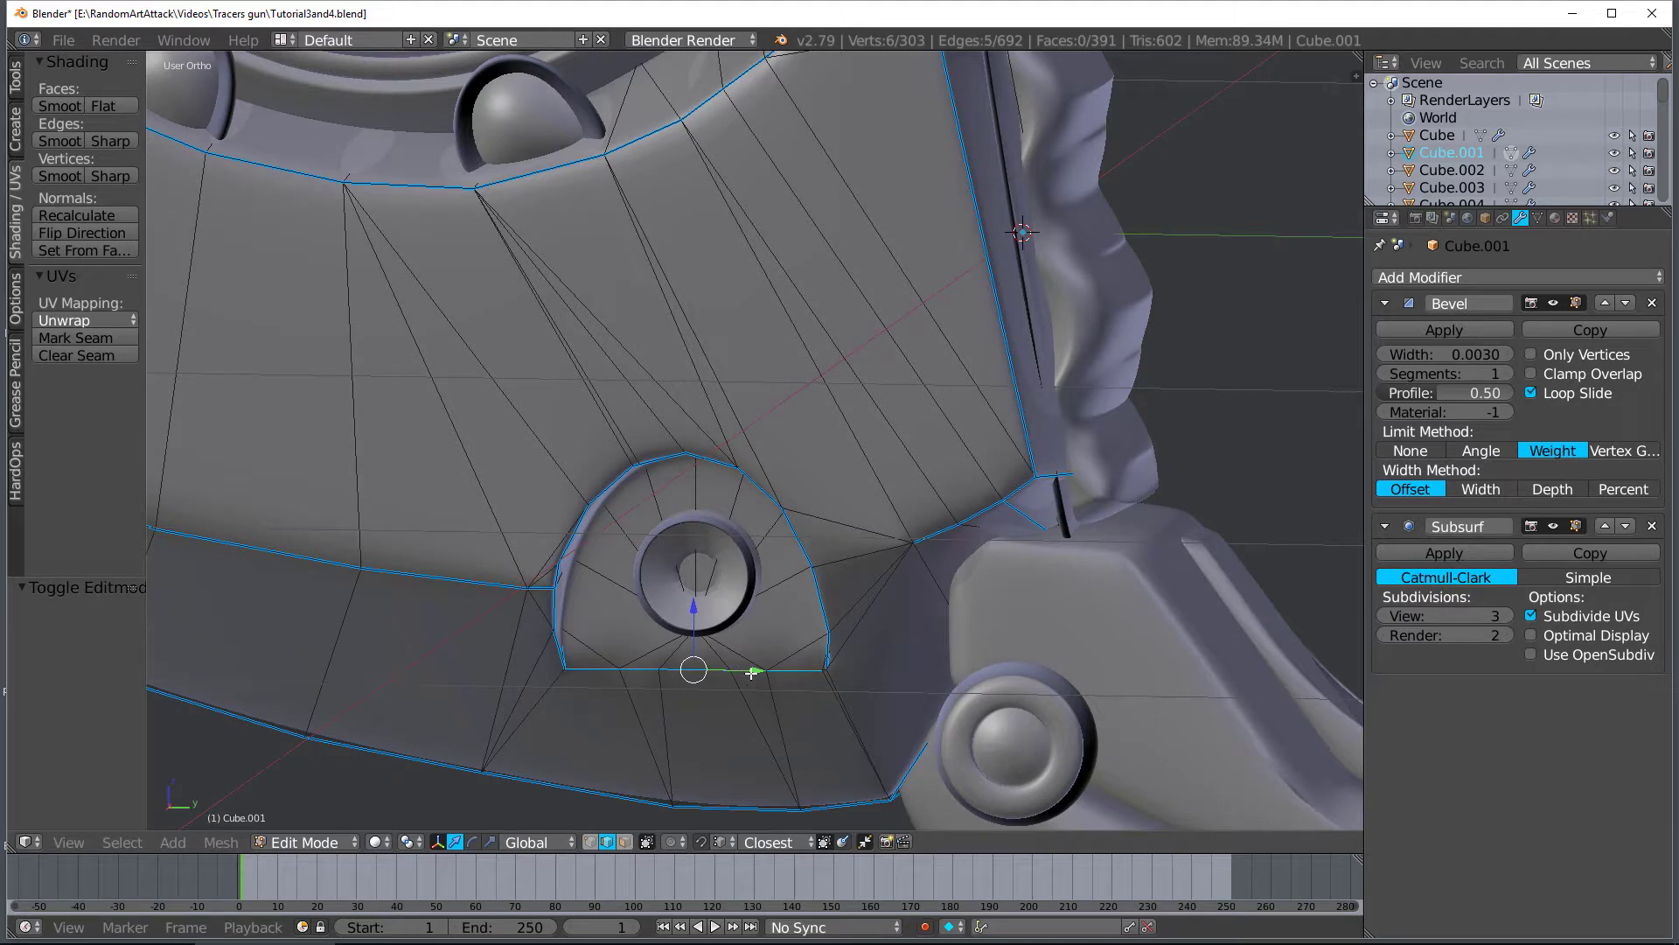
key("ctrl+e")
left_click(700, 591)
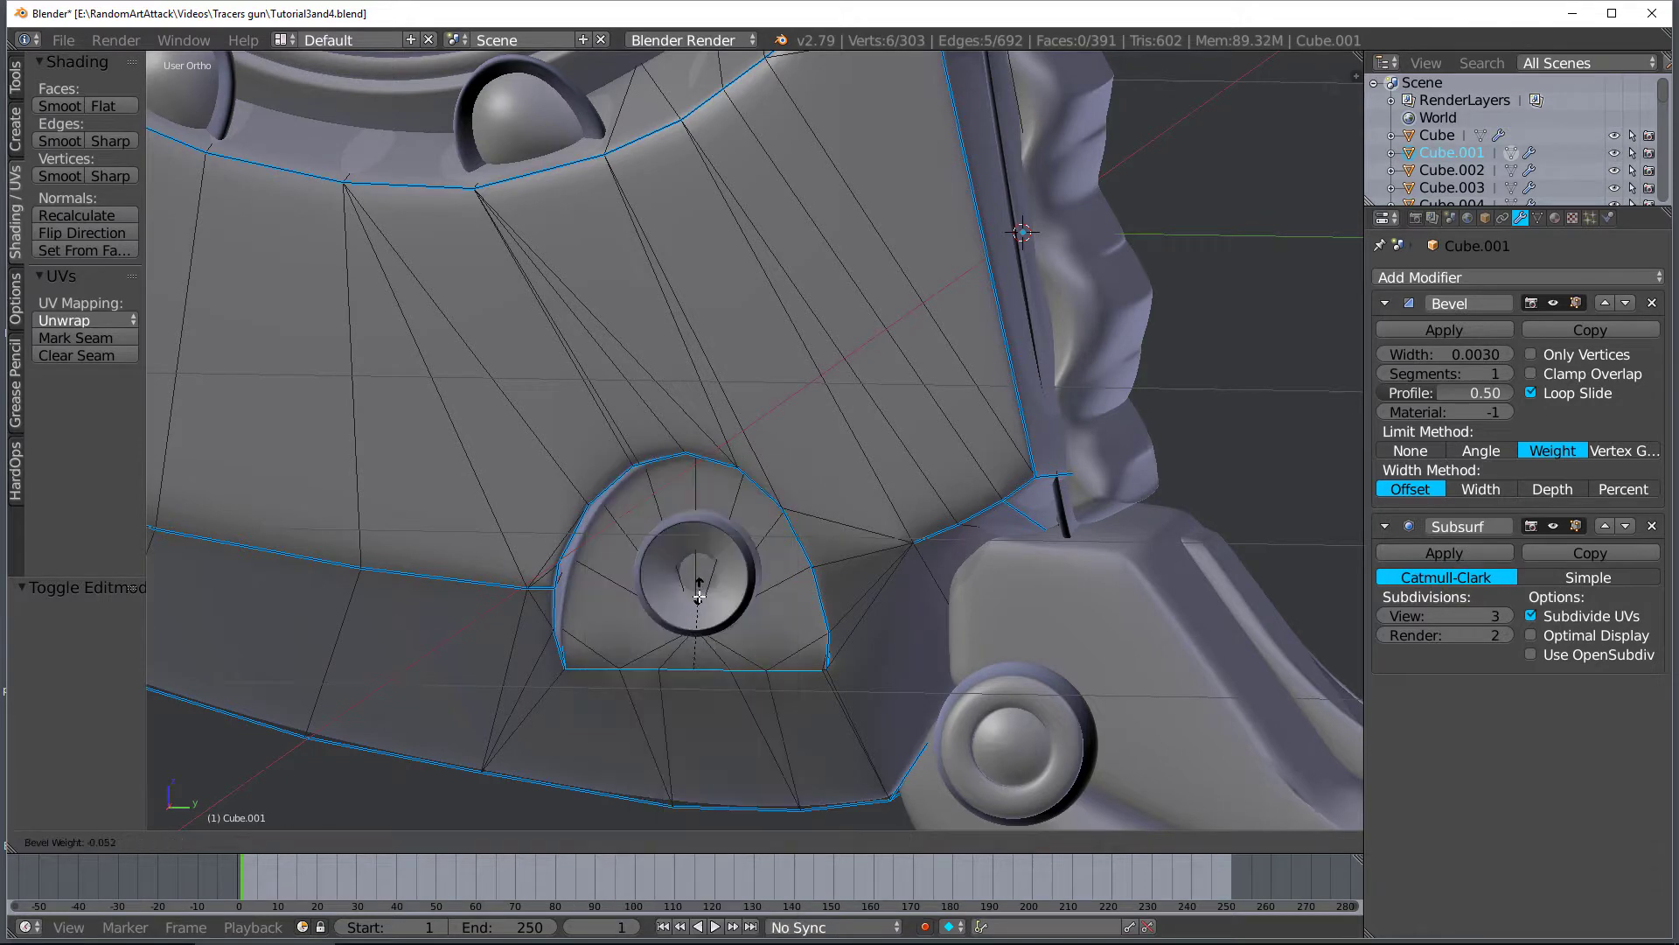
left_click(702, 610)
key("Tab")
key("Tab")
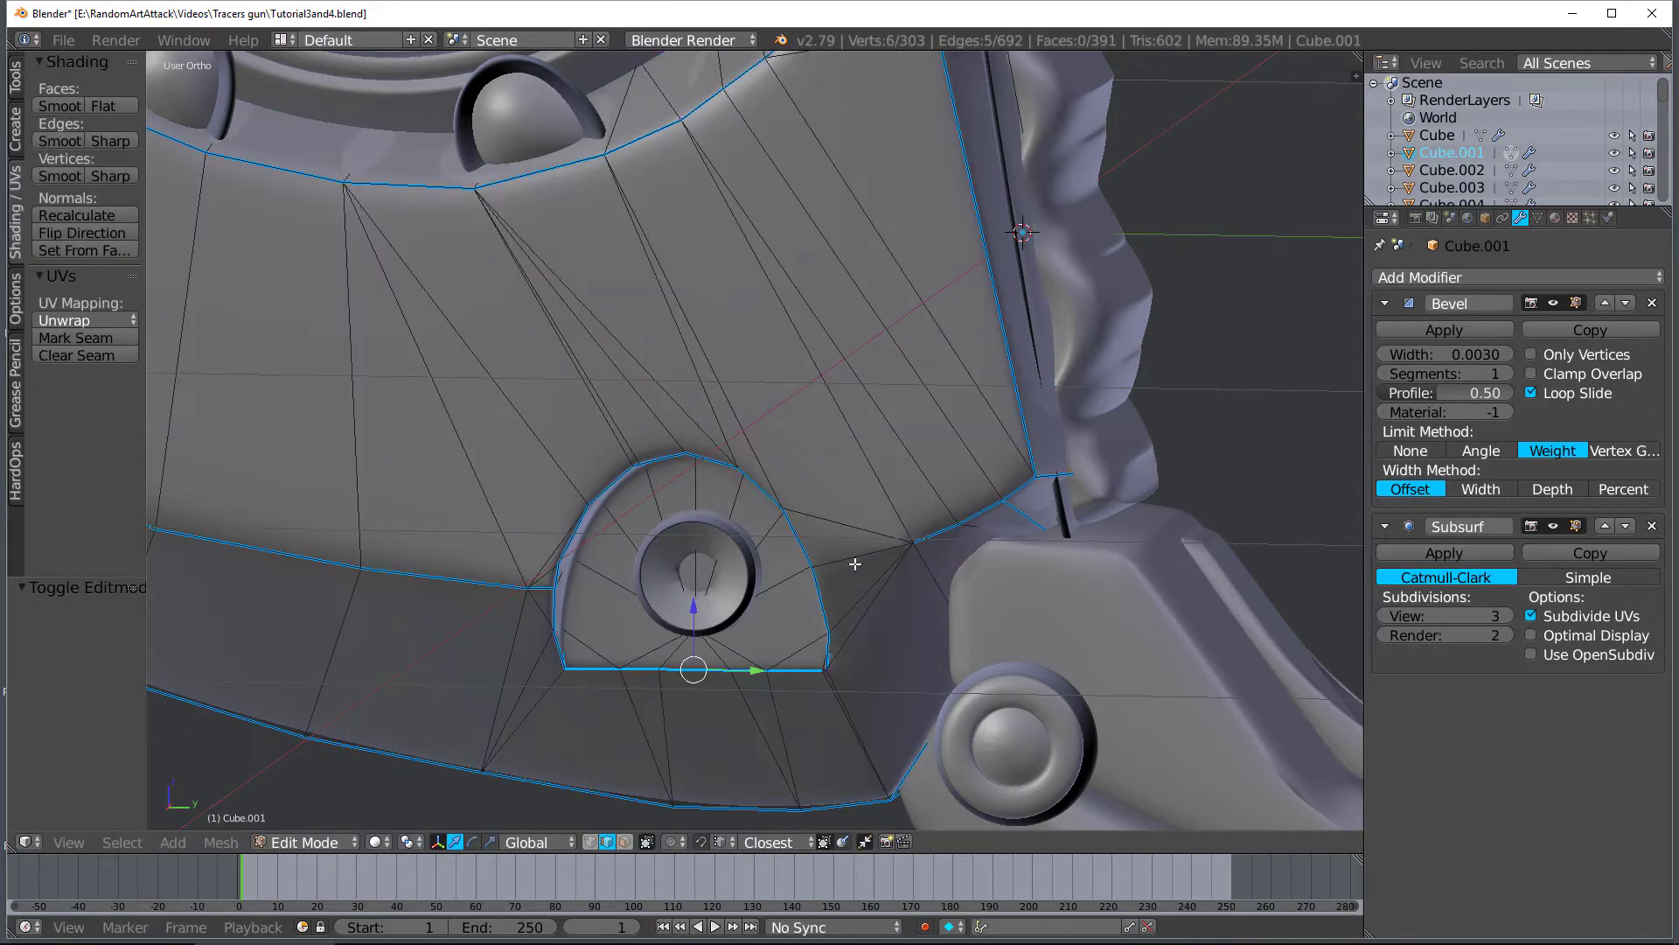
Set the bevel weight to 1 on the edge joining the rear recess arc to the body corner, and inspect the part
key("ctrl+e")
left_click(858, 558)
left_click(852, 572)
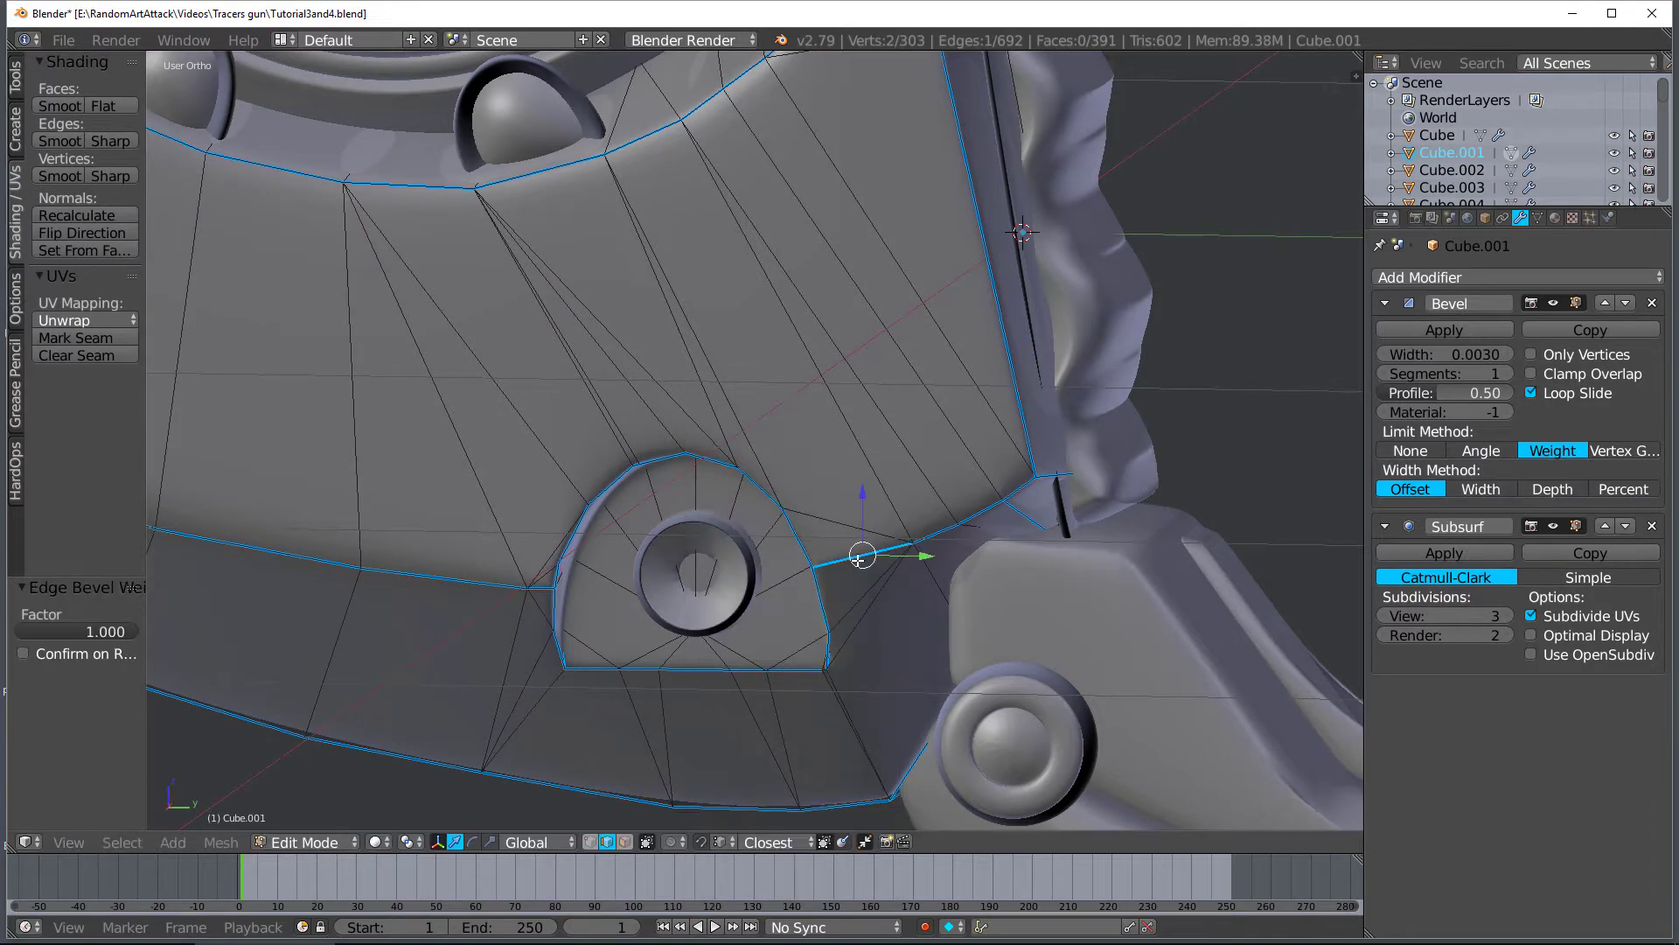
key("Tab")
scroll(852, 574, "down", 4)
scroll(841, 576, "down", 6)
middle_click_drag(836, 591, 827, 548)
Symmetrize the entire lower body mesh from -X to +X
key("KP_1")
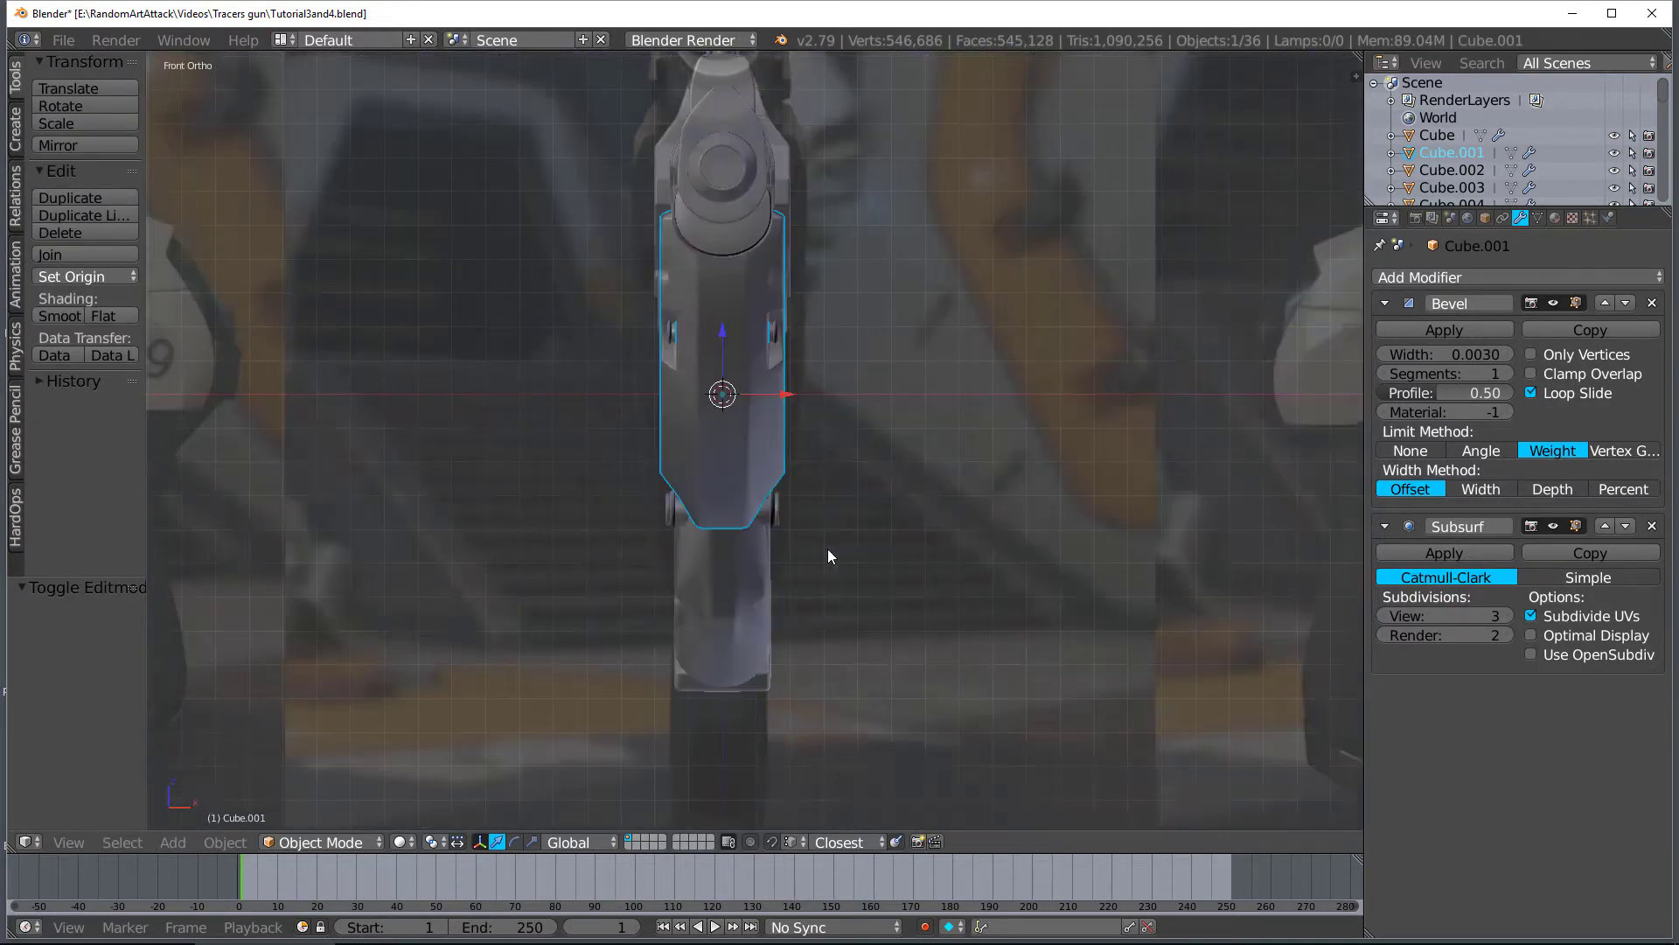
key("Tab")
key("a")
key("w")
left_click(730, 491)
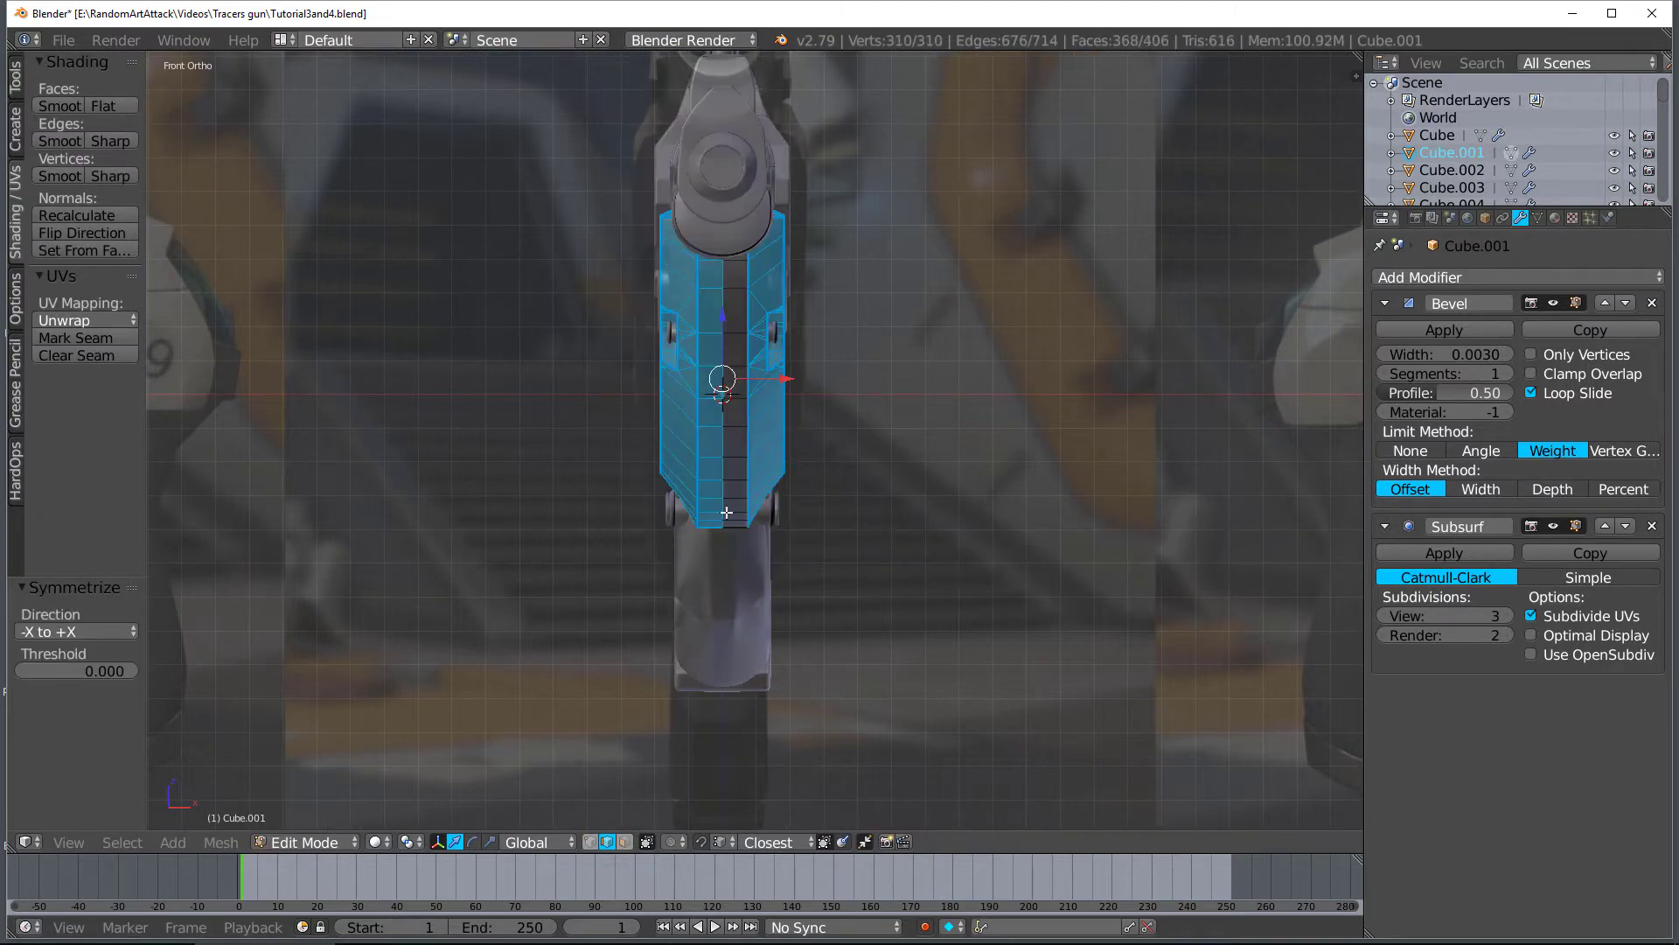
Set the lower body's symmetrize direction to -X to +X and leave mesh editing
left_click(50, 632)
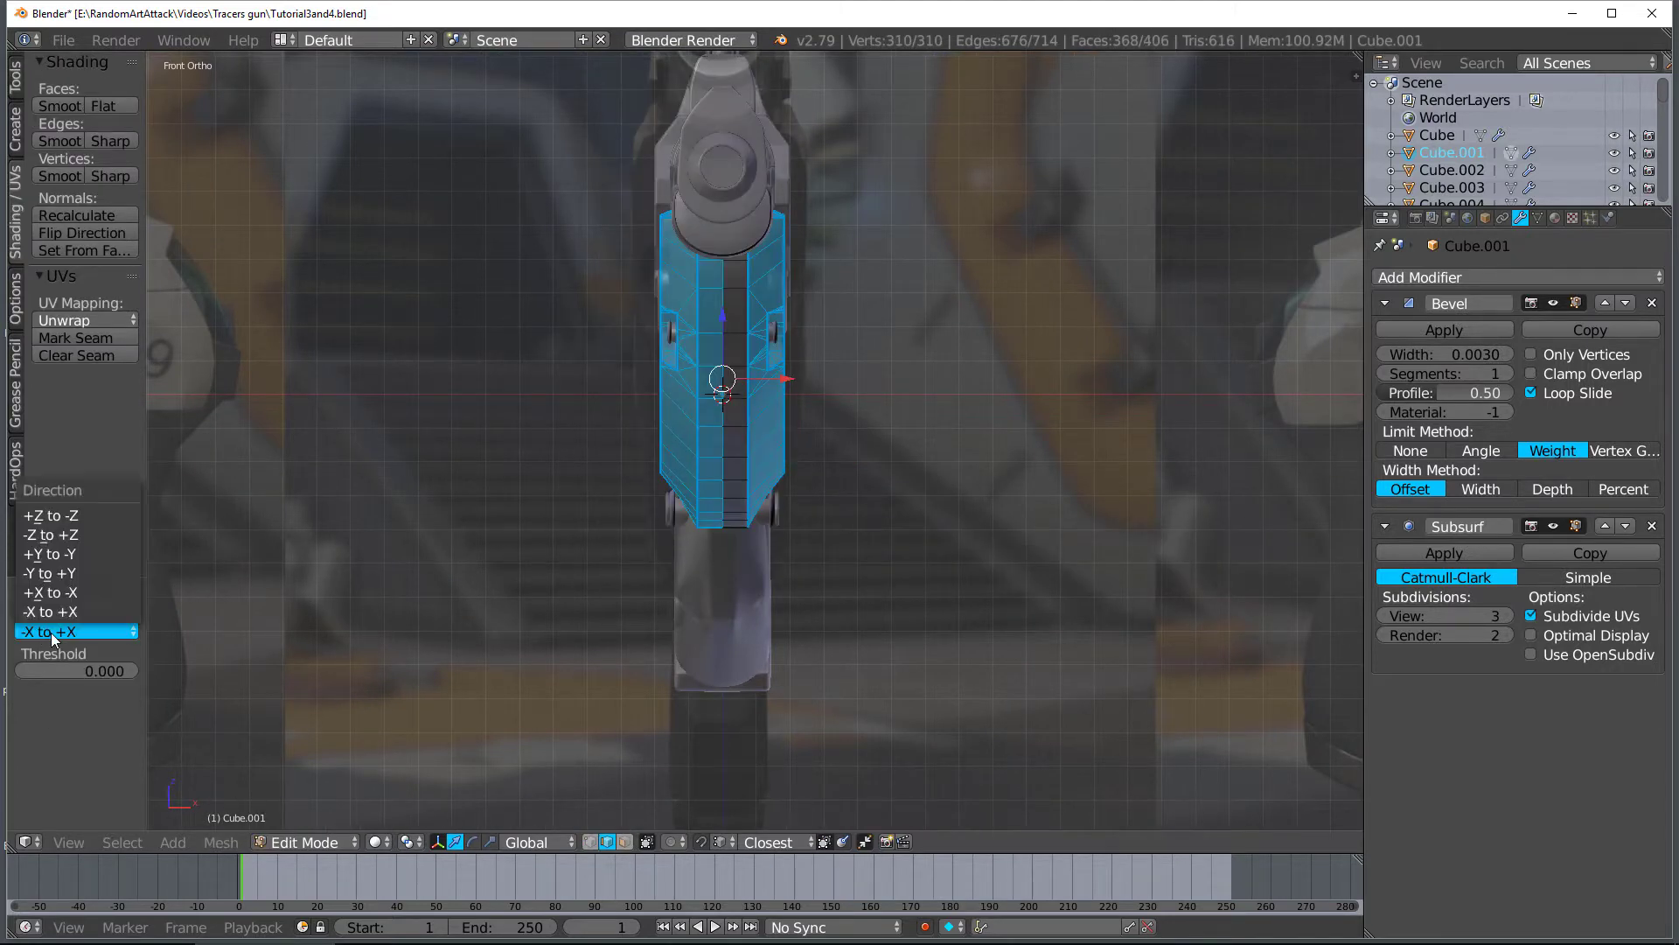
left_click(53, 610)
key("Tab")
Inspect the whole gun from several angles, including the disc, lower body and trigger area
middle_click_drag(687, 583, 491, 597)
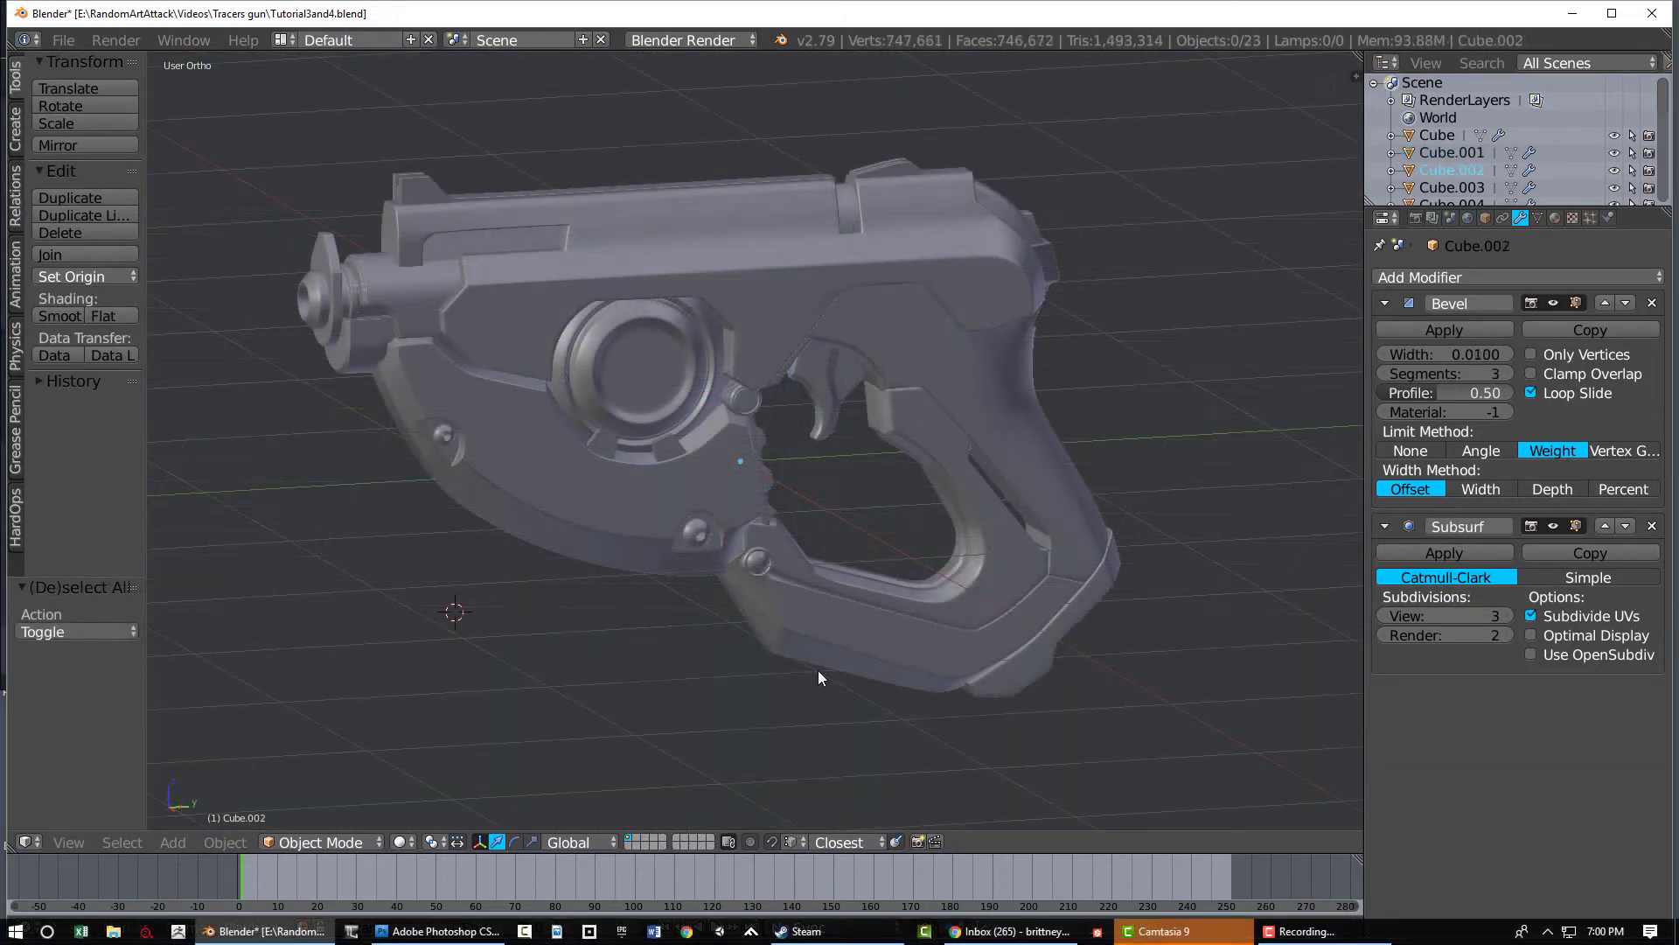
scroll(825, 659, "down", 1)
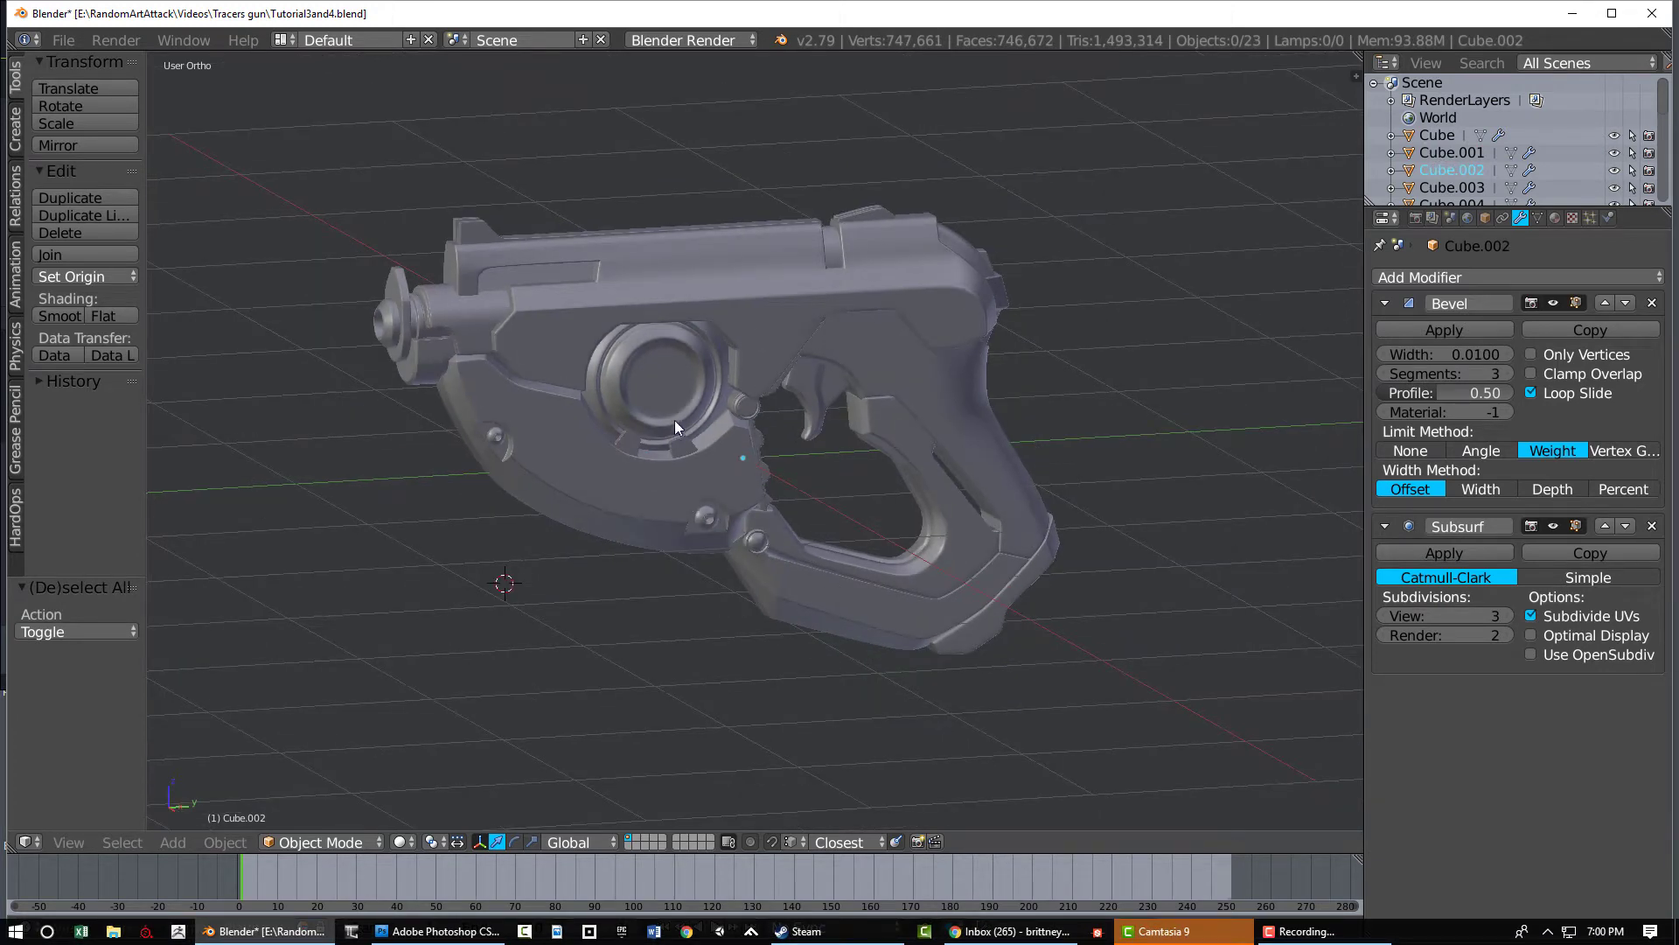
scroll(680, 383, "up", 5)
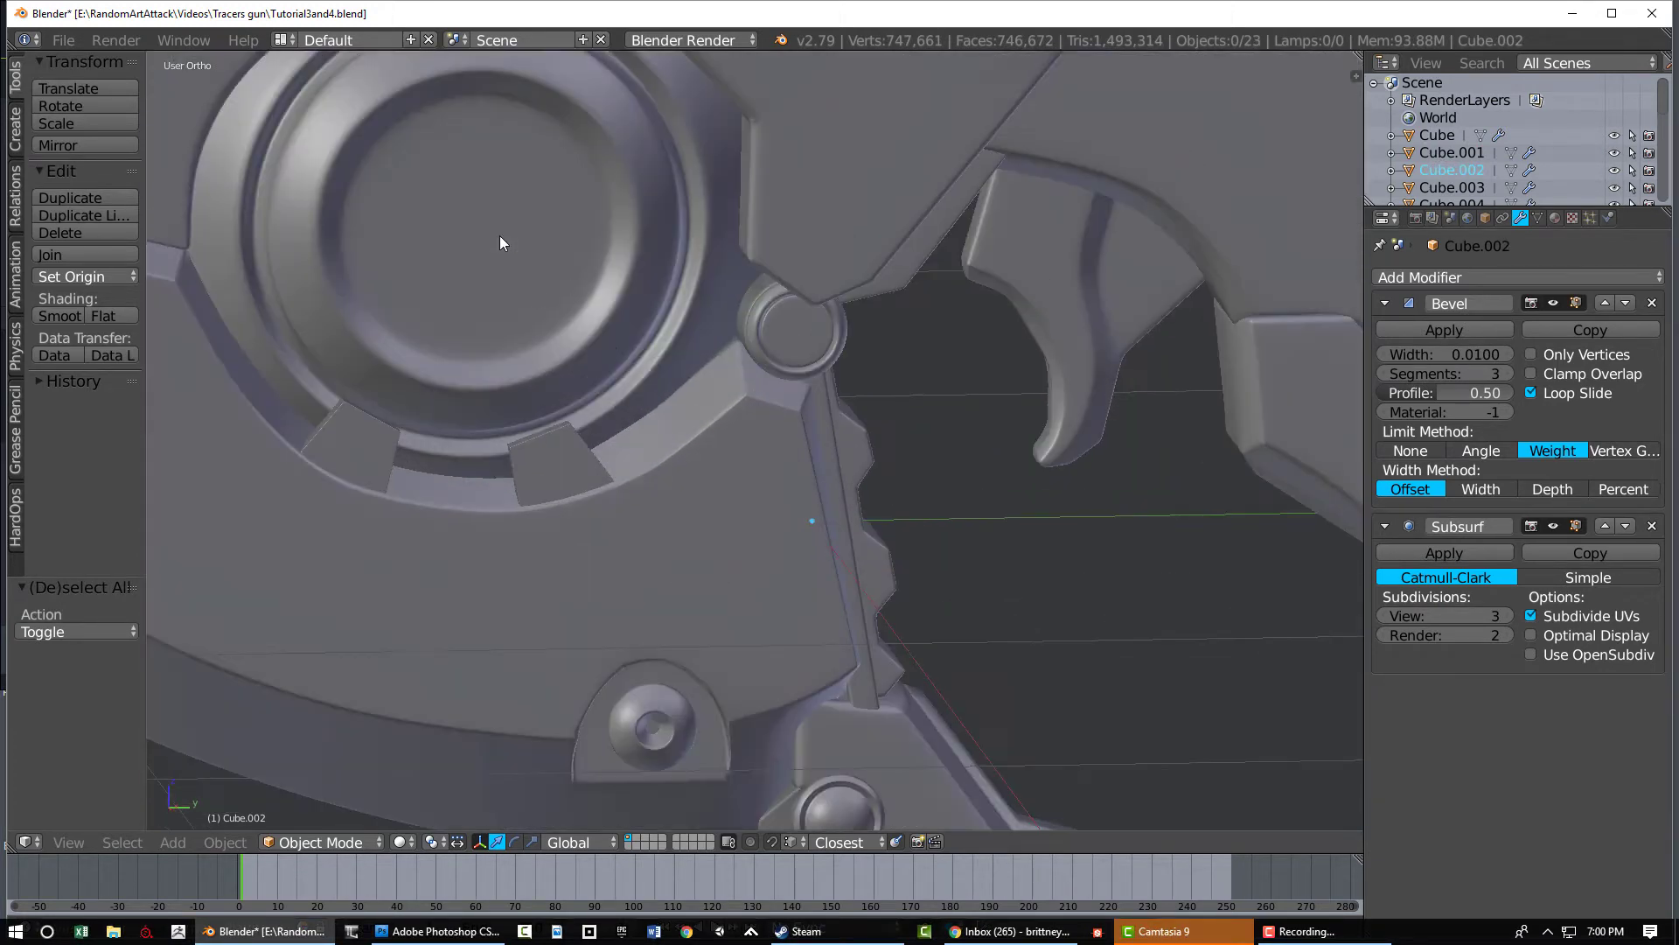
scroll(535, 171, "up", 1)
scroll(437, 274, "down", 7)
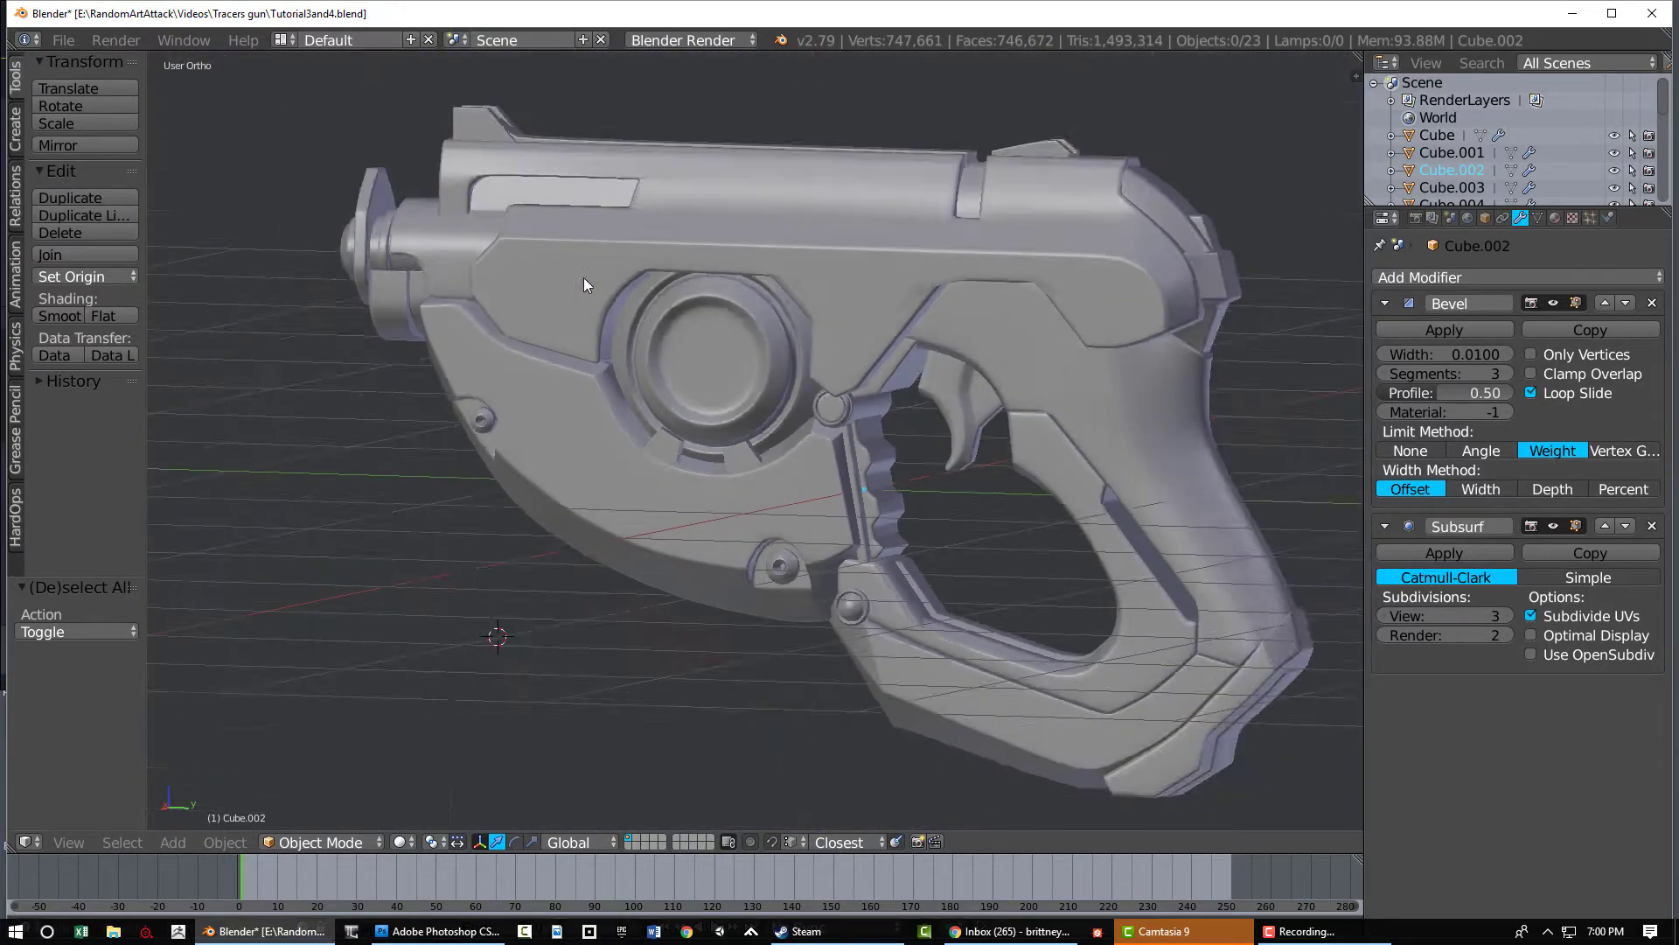
middle_click_drag(584, 277, 544, 344)
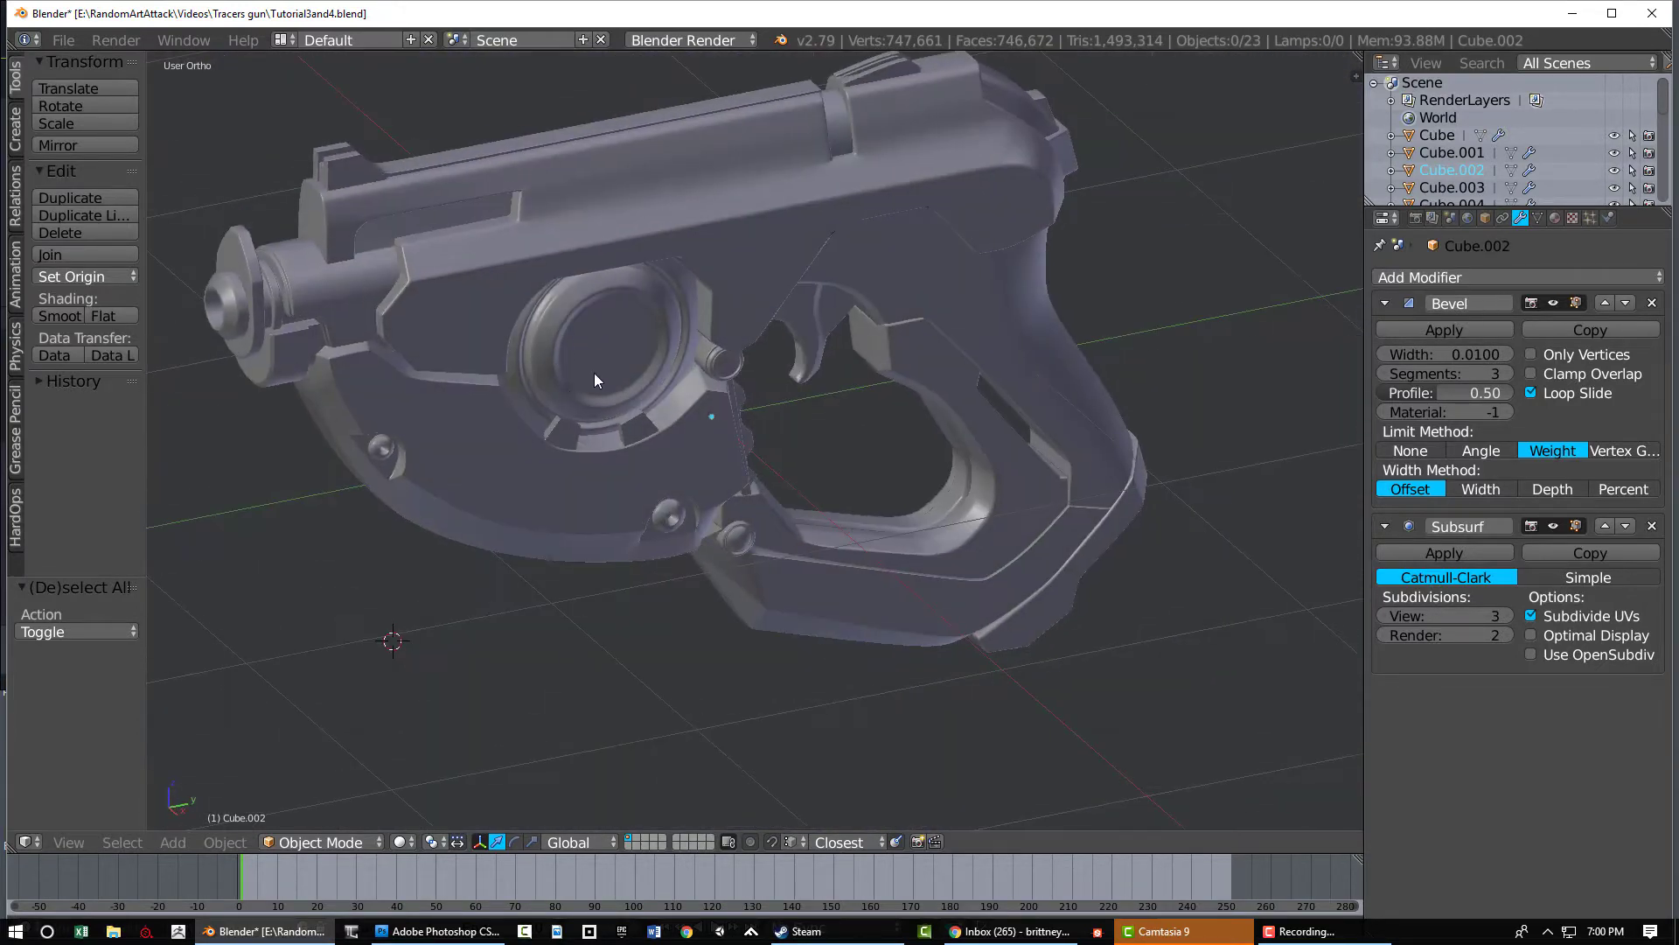
scroll(894, 437, "up", 5)
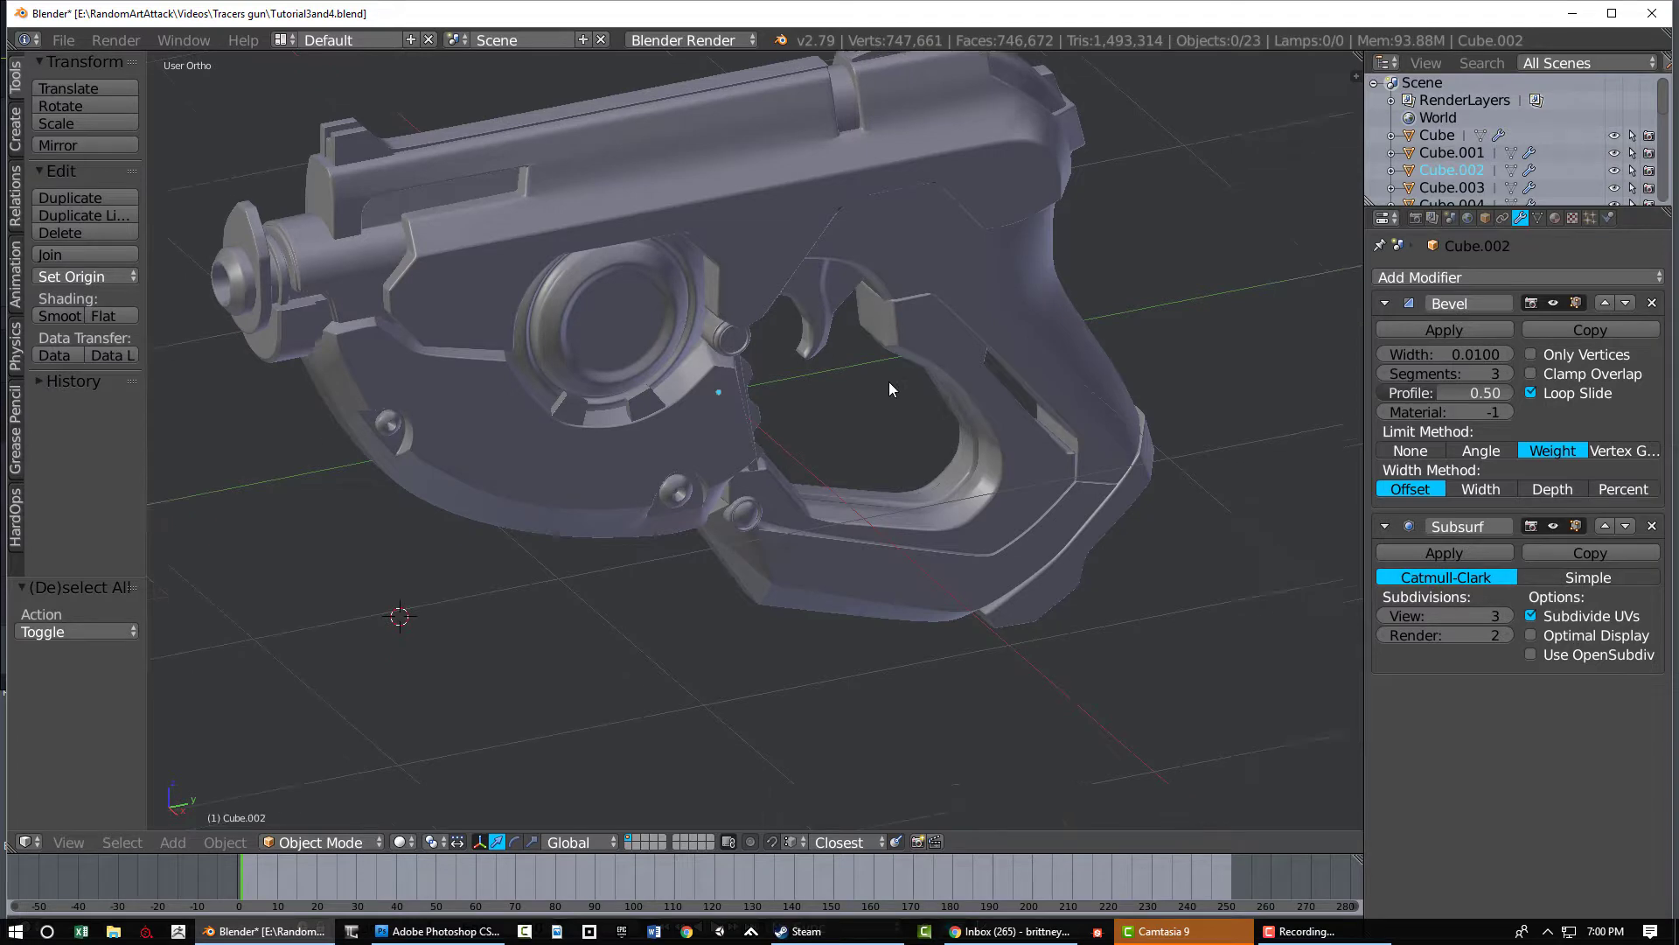
Compare the thin trim inside the grip opening with its Subsurf display on and off
right_click(923, 519)
middle_click_drag(923, 519, 899, 481)
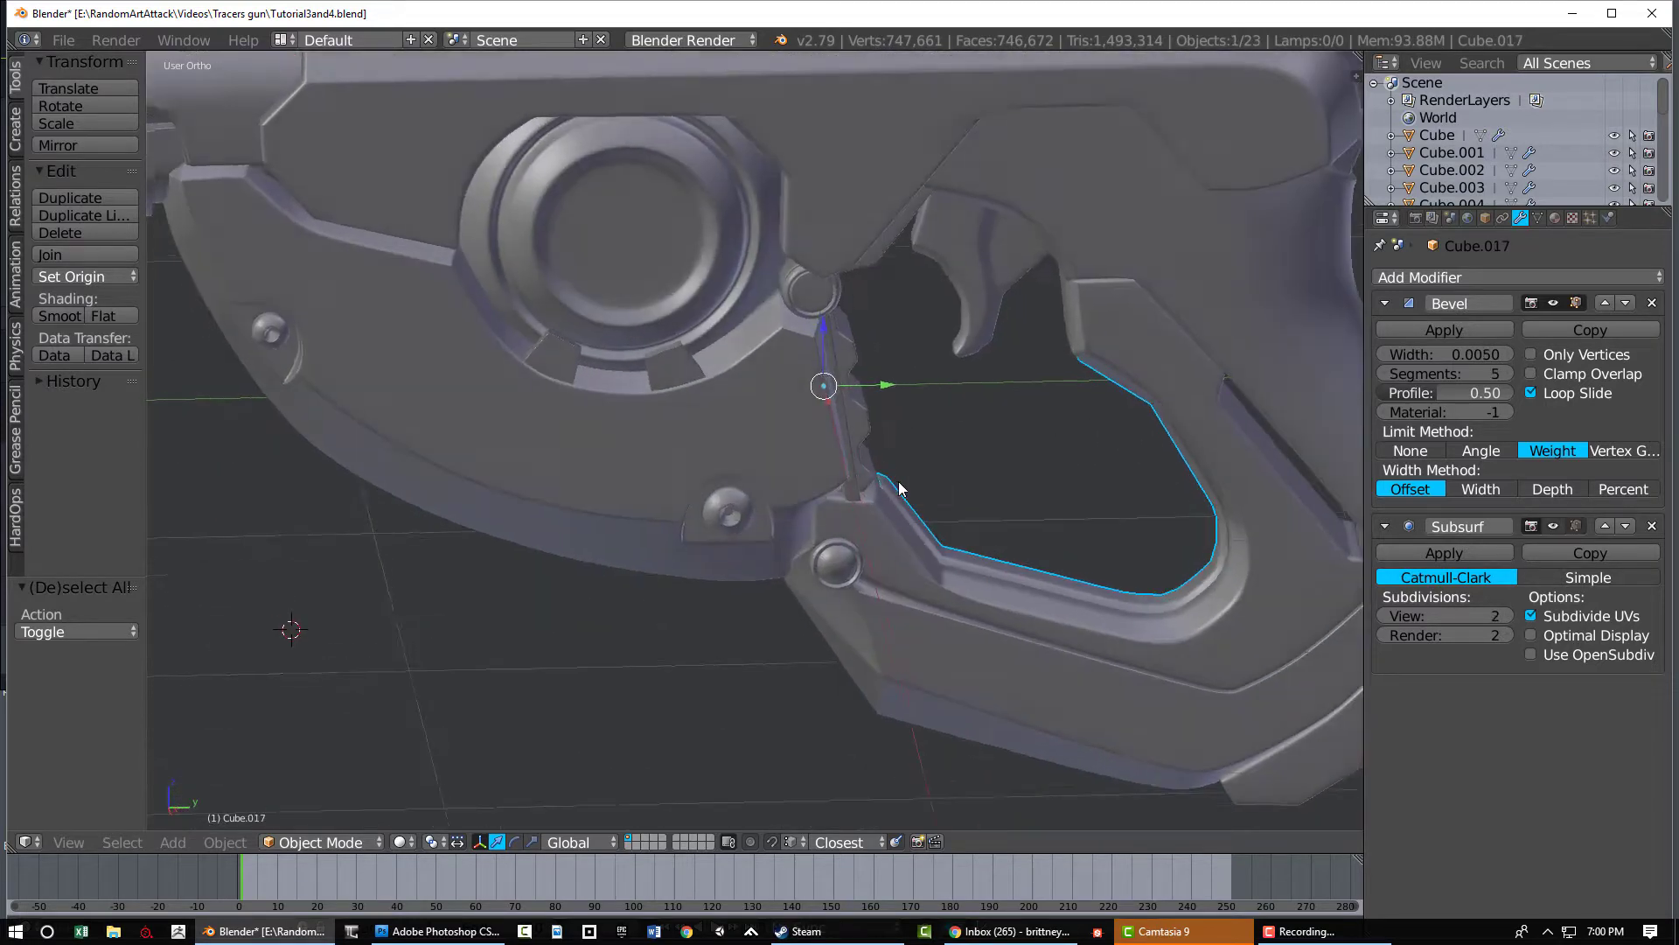
left_click(1554, 526)
scroll(994, 505, "up", 7)
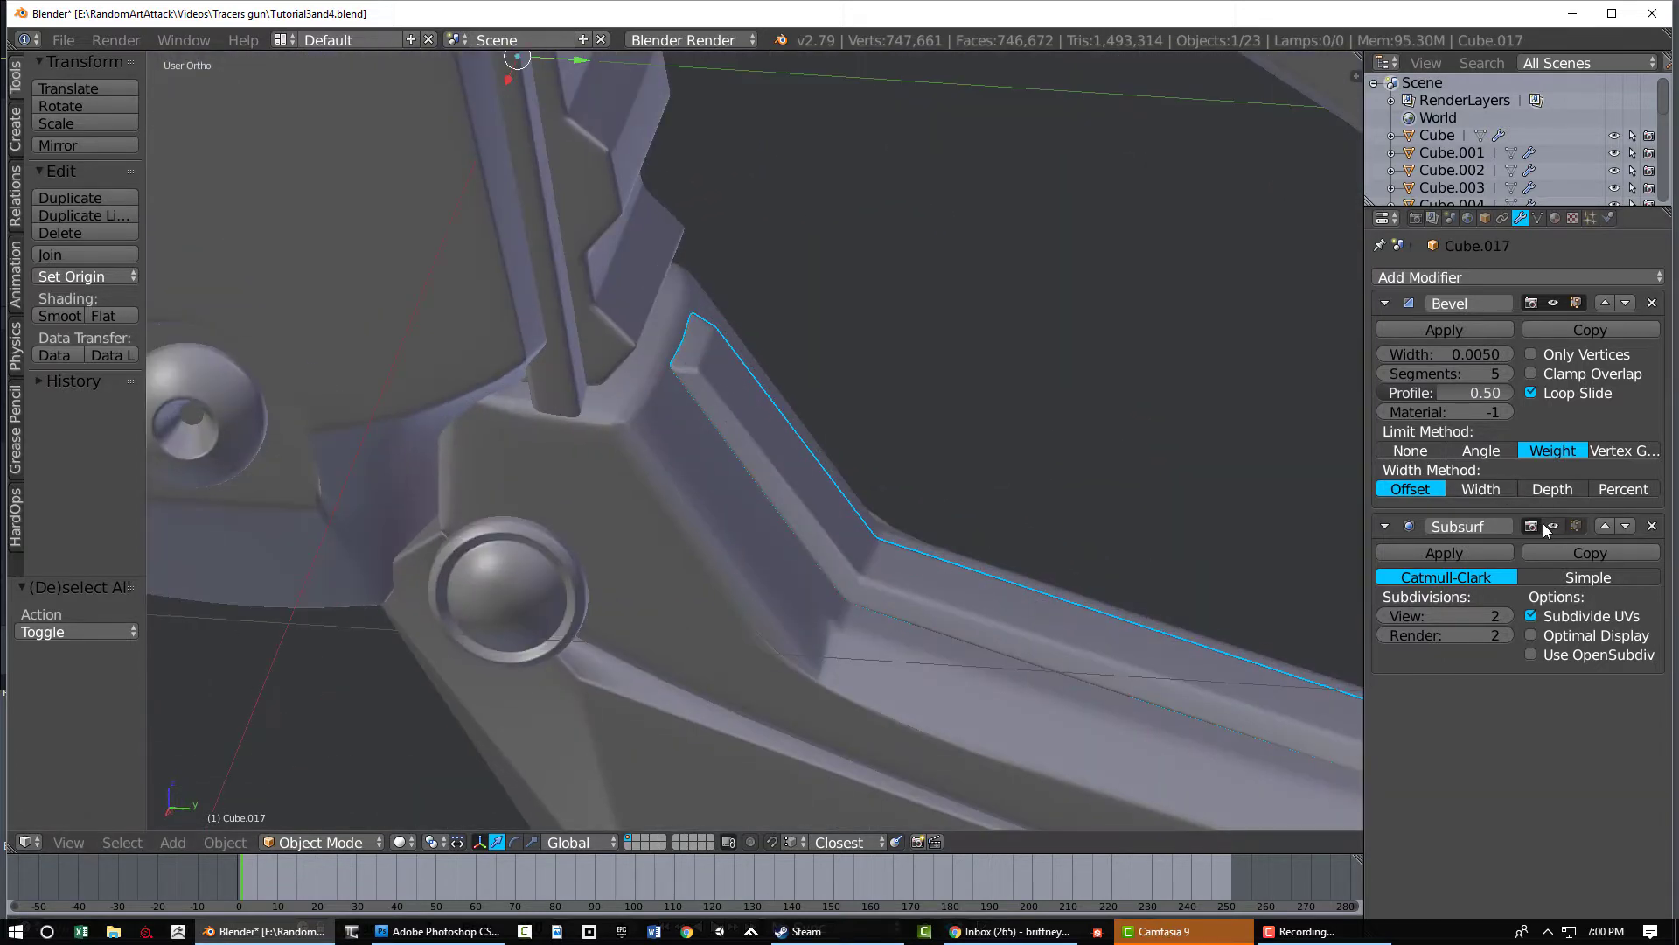
left_click(1549, 525)
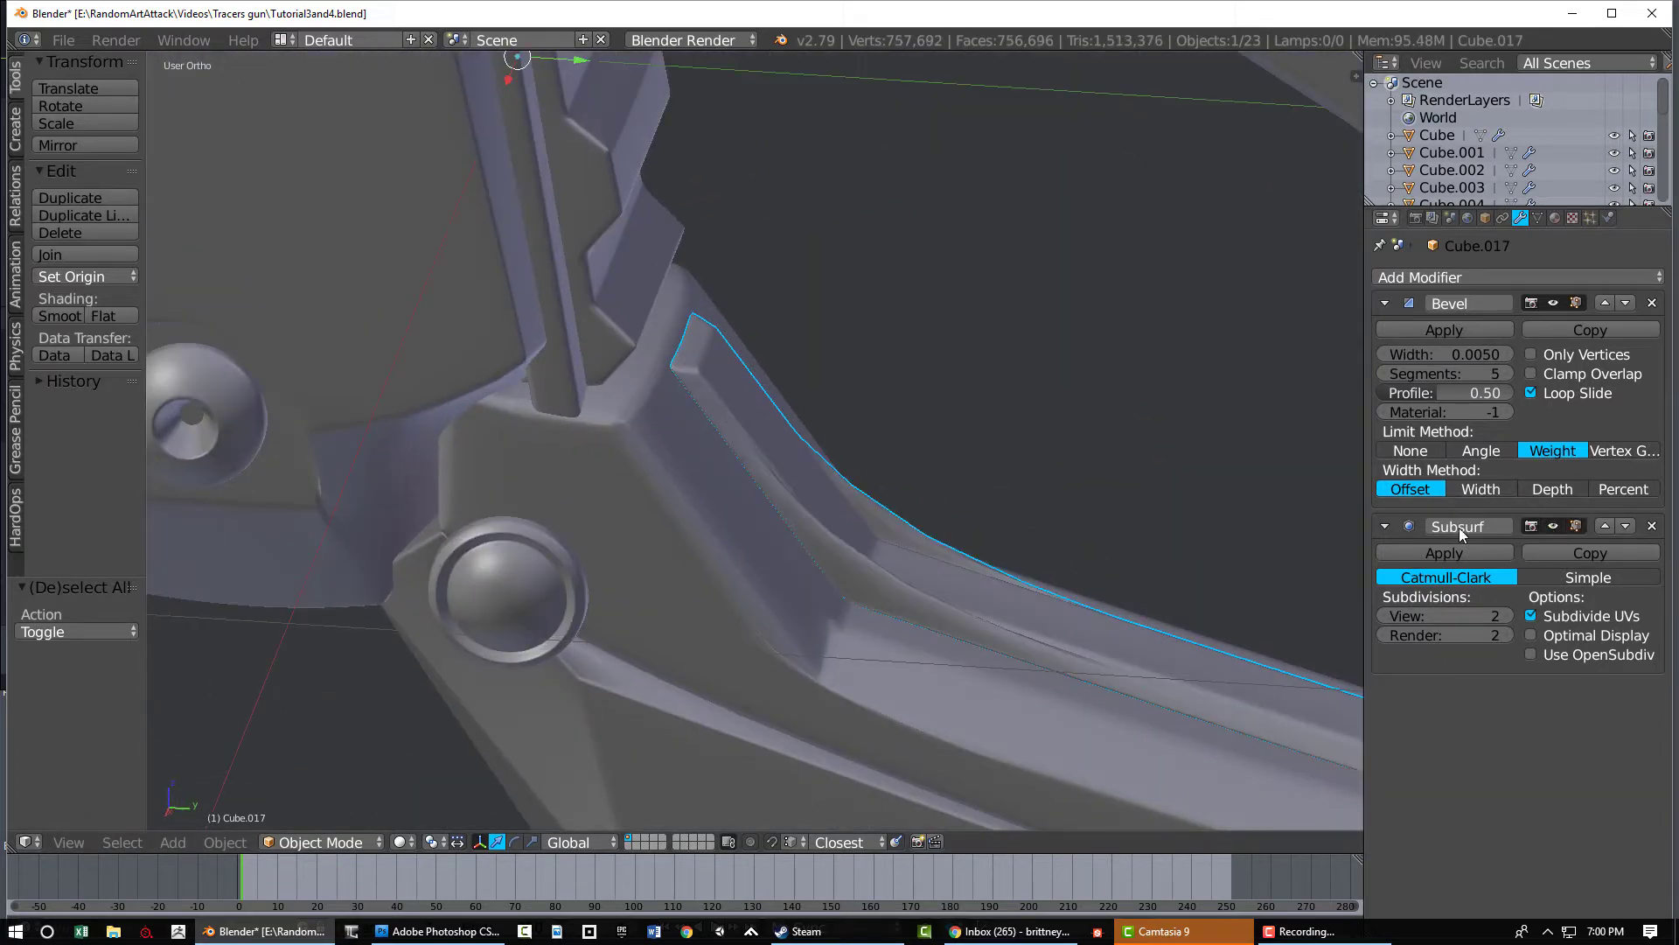
left_click(1554, 526)
scroll(1001, 534, "down", 5)
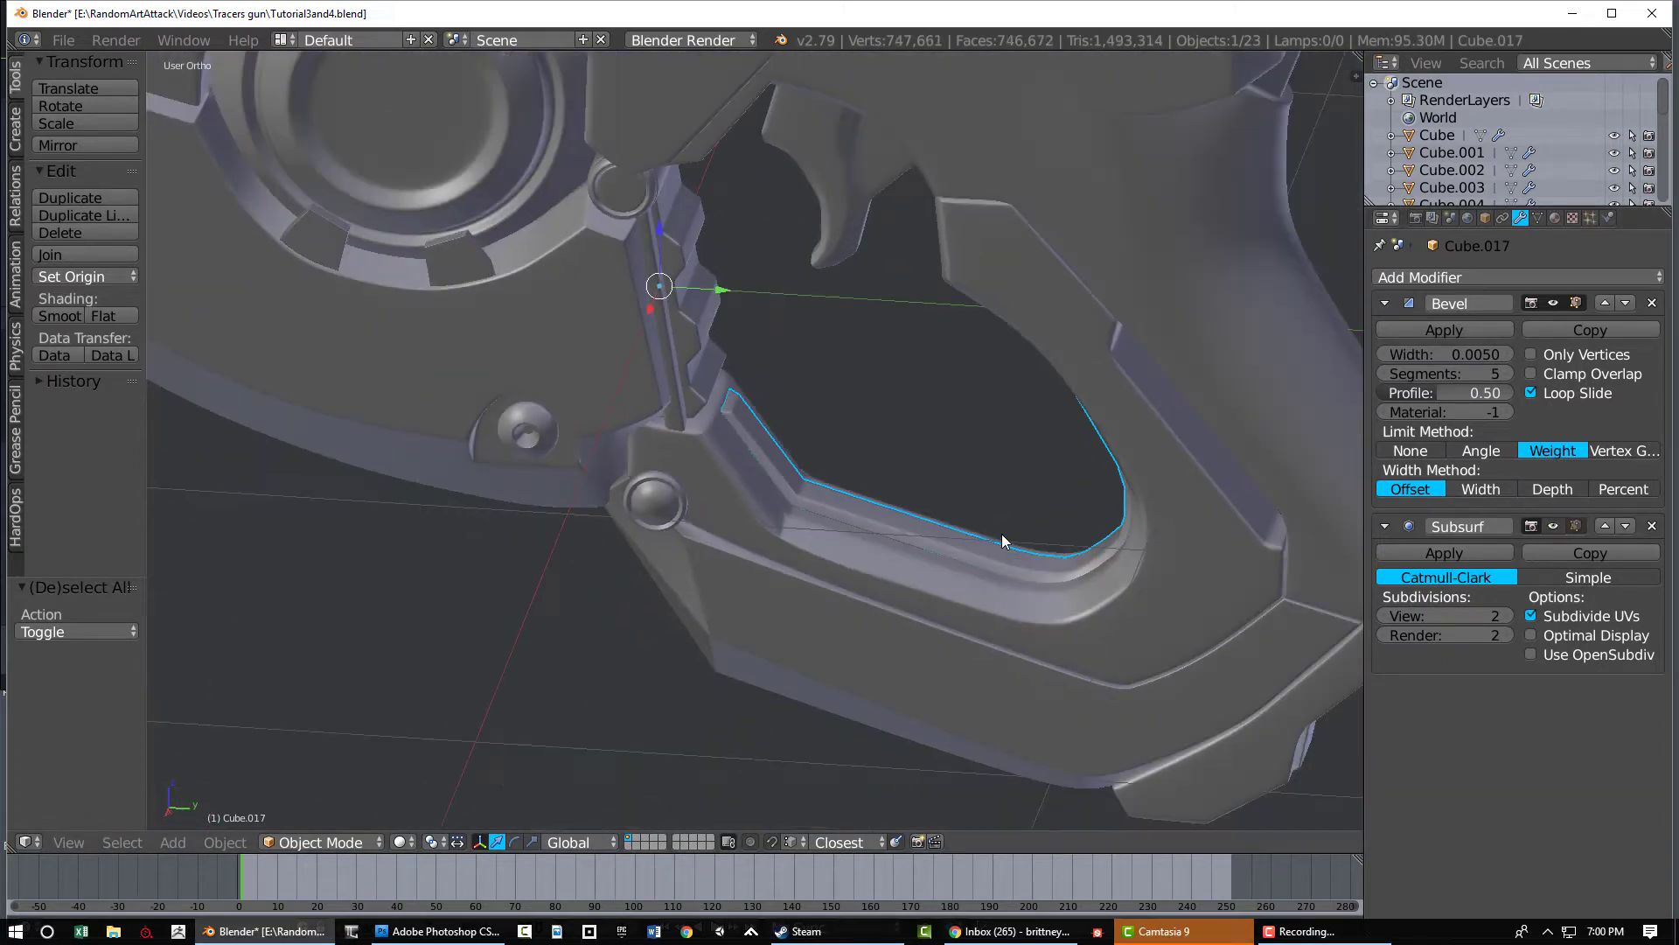
scroll(1001, 561, "up", 2)
scroll(957, 439, "down", 6)
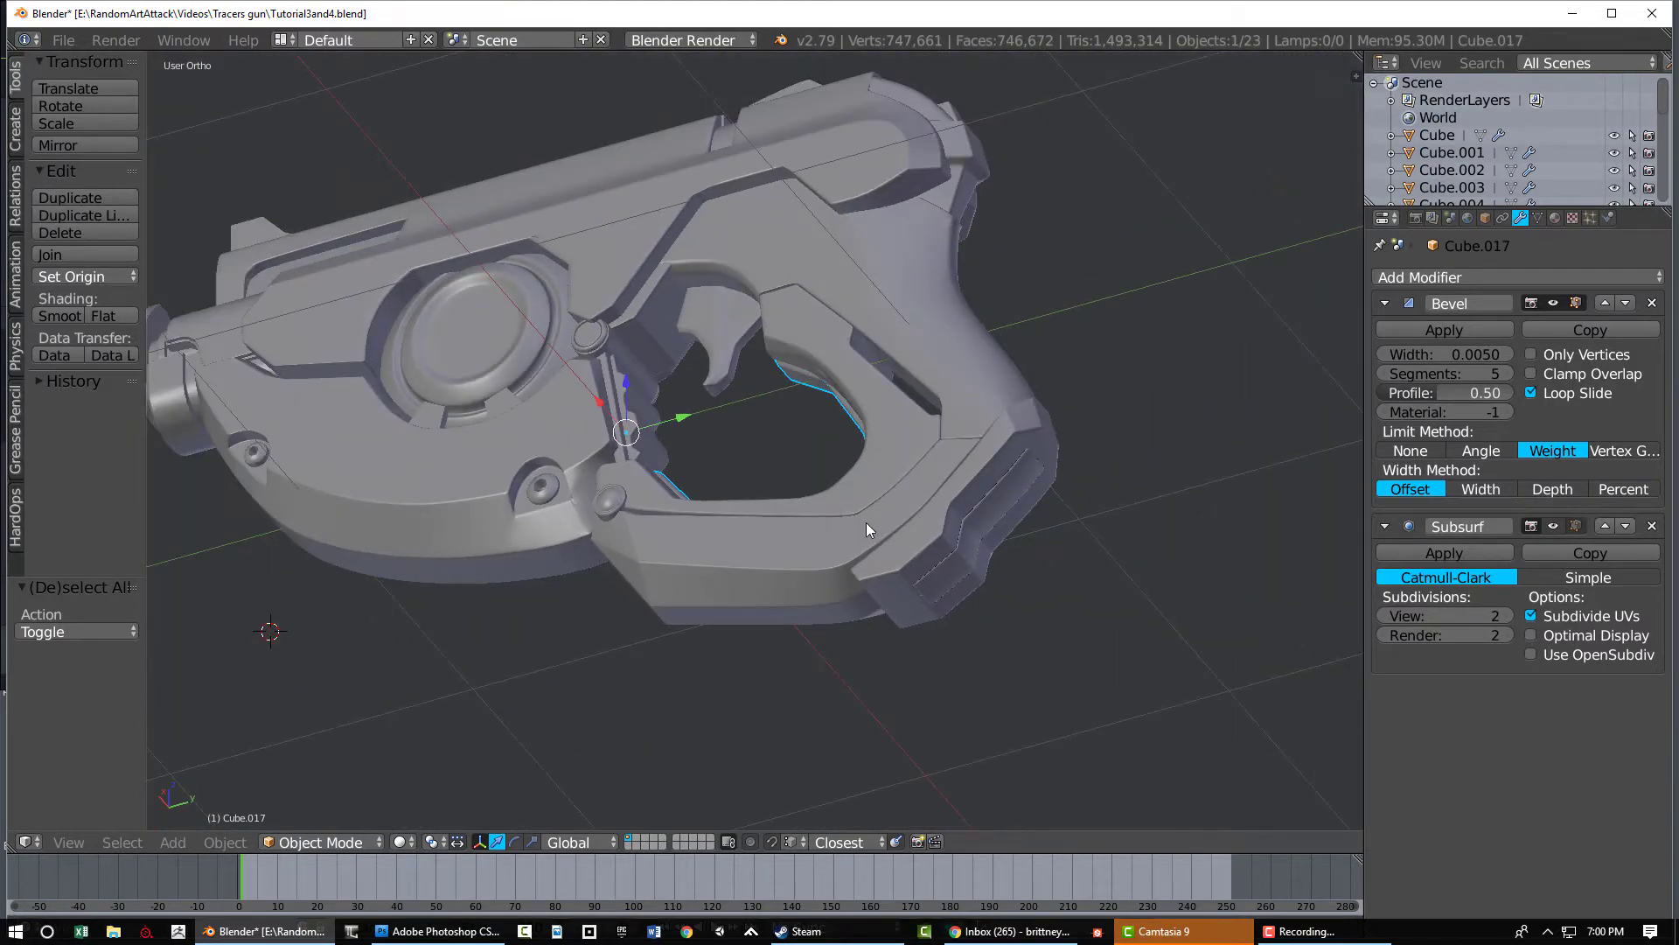
Examine the lower body's topology in Edit Mode and return to Object Mode
middle_click_drag(865, 522, 656, 416)
right_click(656, 416)
key("Tab")
scroll(661, 422, "up", 3)
key("a")
scroll(661, 422, "down", 8)
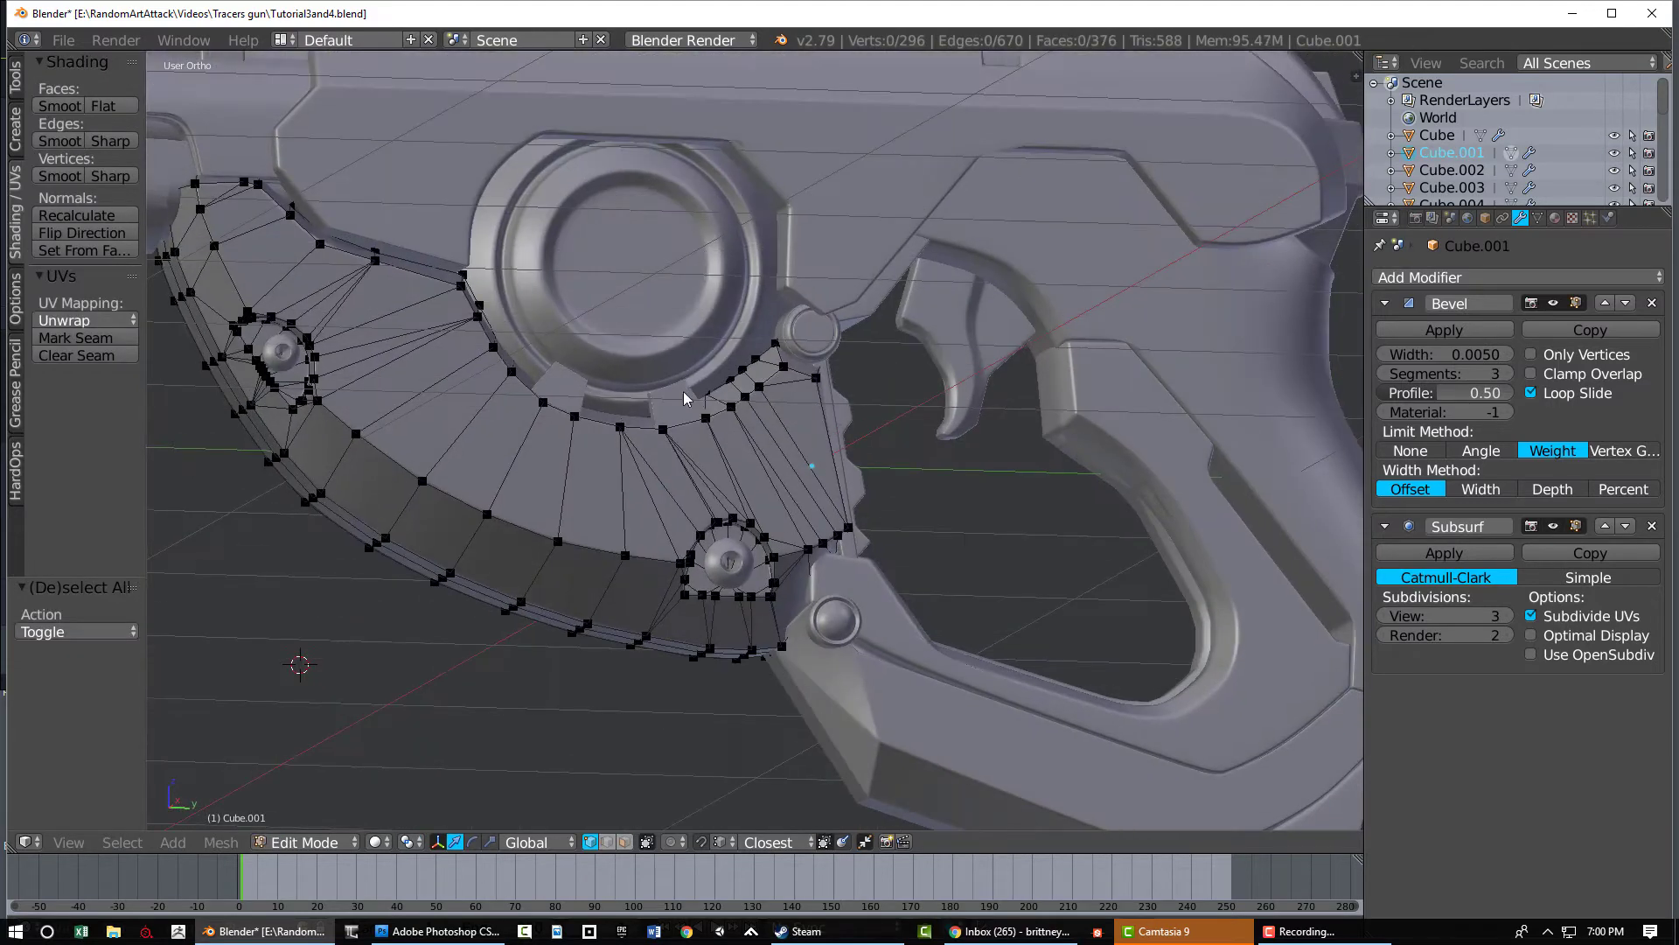
key("Tab")
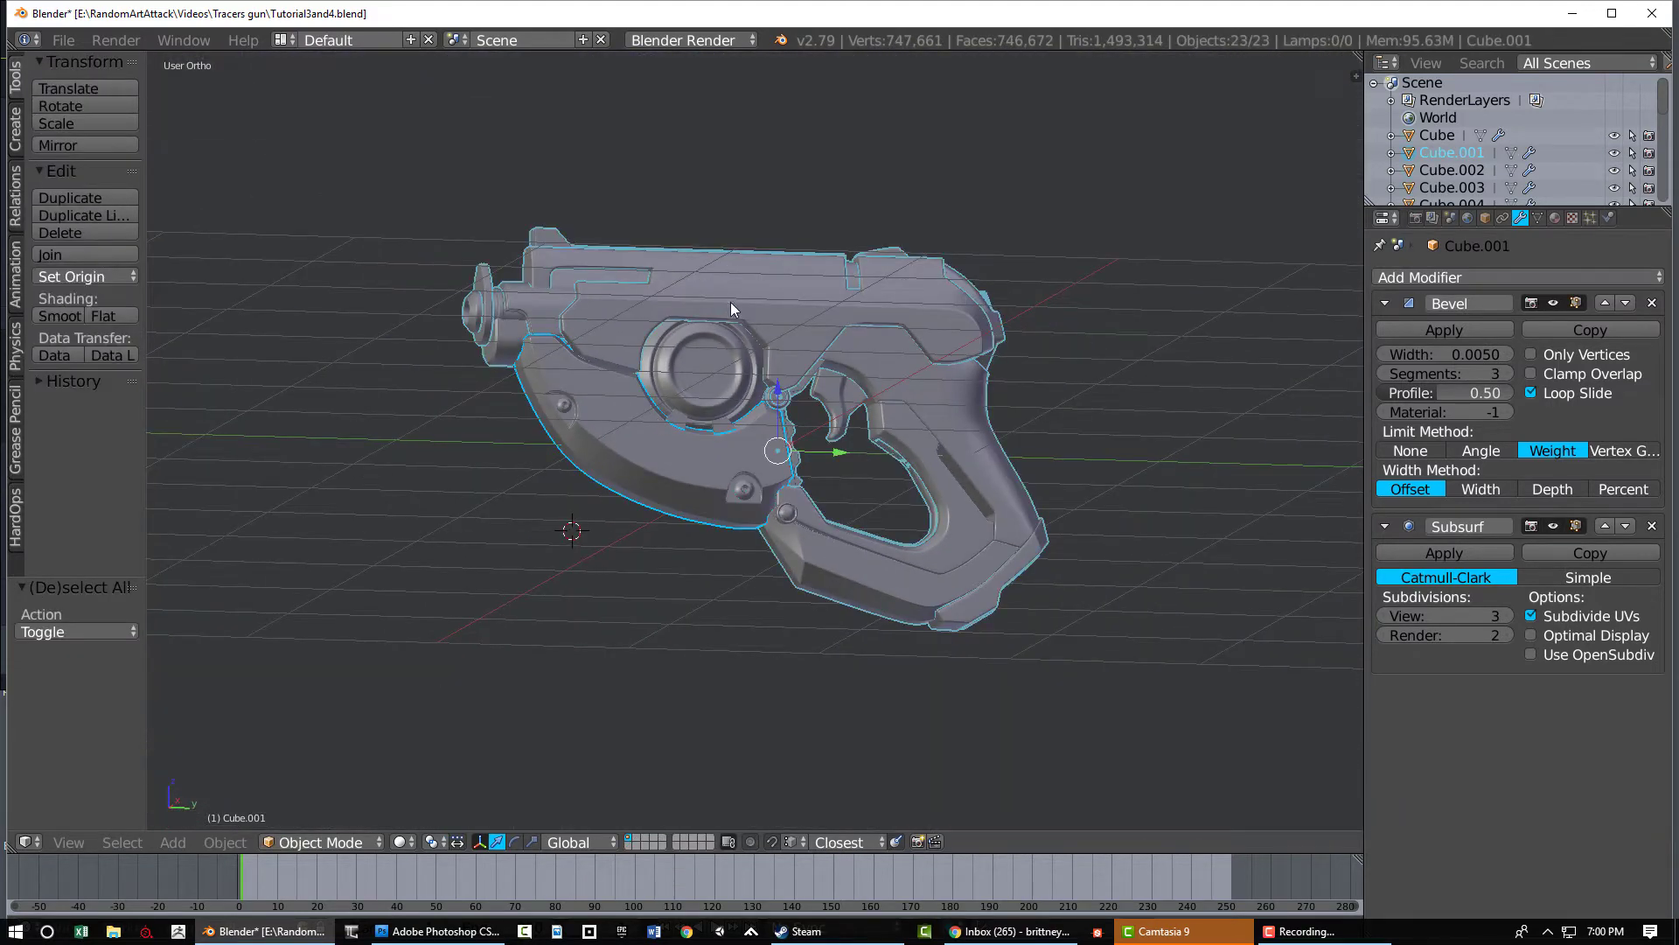
Duplicate all the gun parts in place and move the copies to the second layer
middle_click_drag(731, 302, 702, 322)
key("KP_3")
scroll(773, 411, "up", 1)
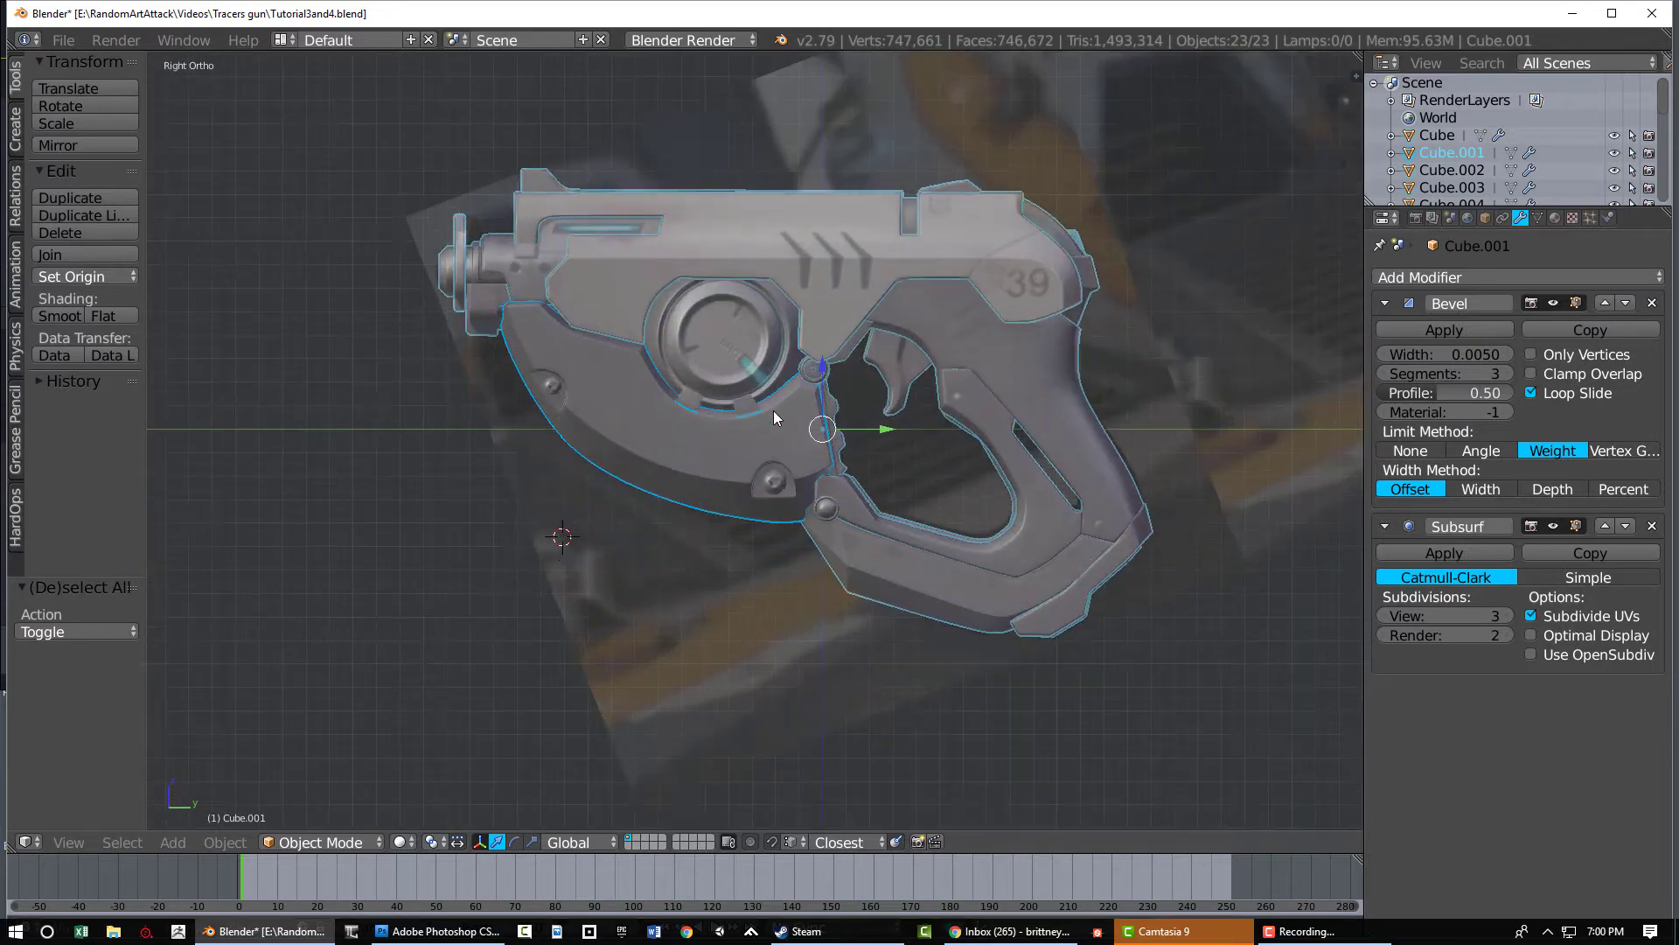
scroll(779, 430, "down", 1)
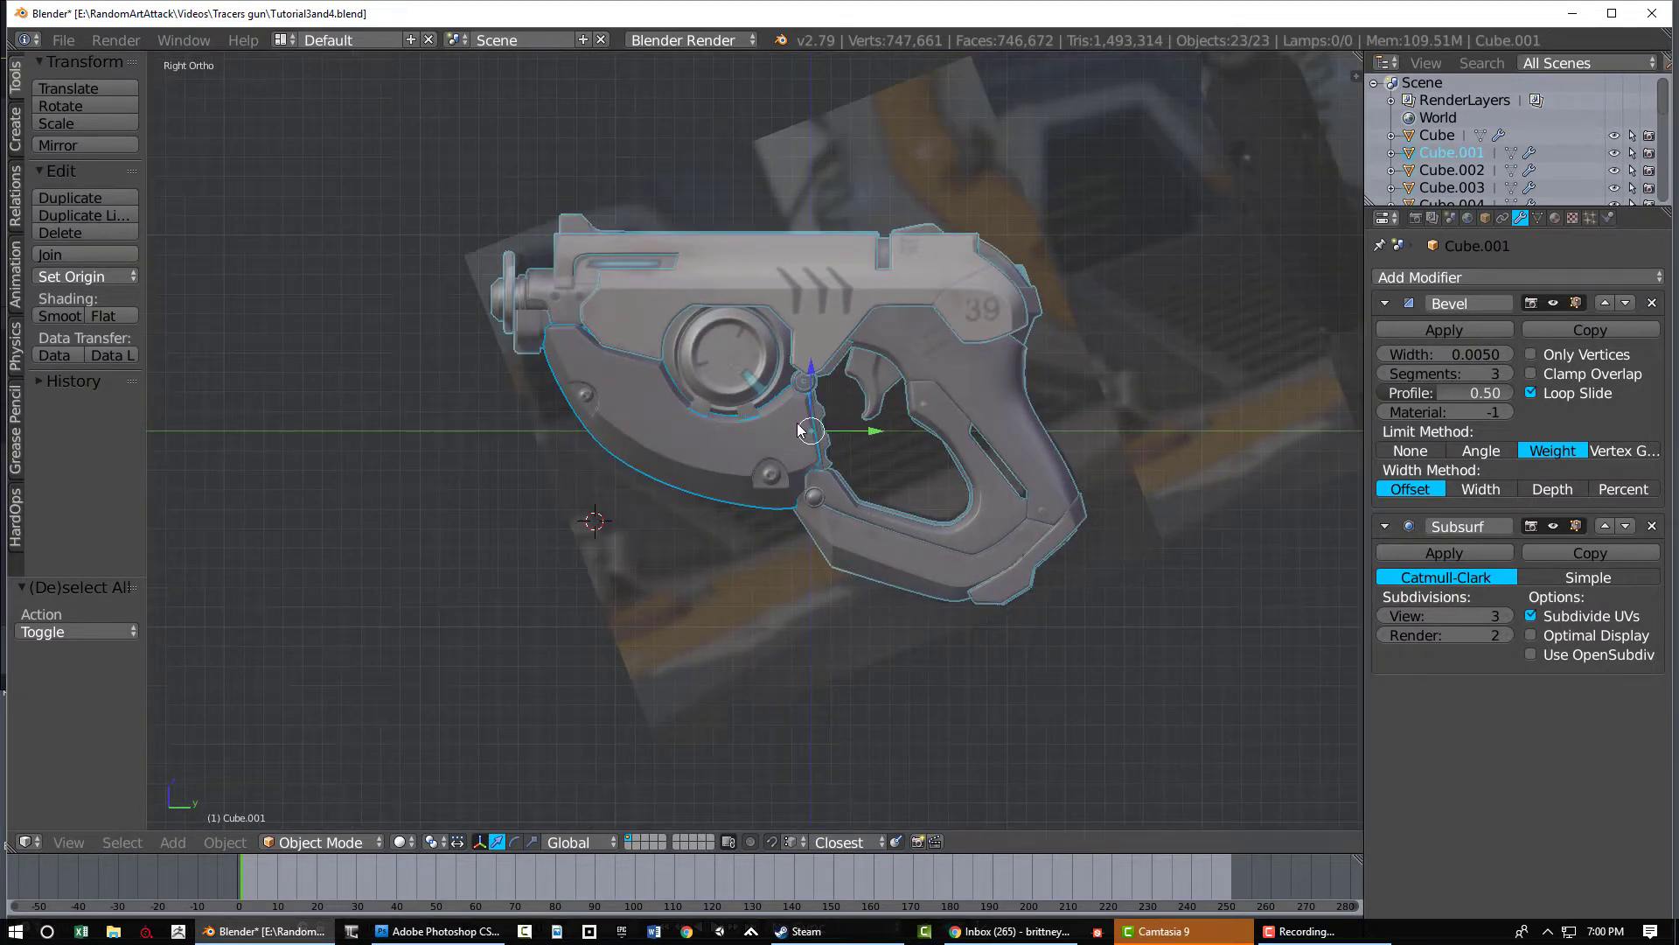
key("shift+d")
right_click(711, 385)
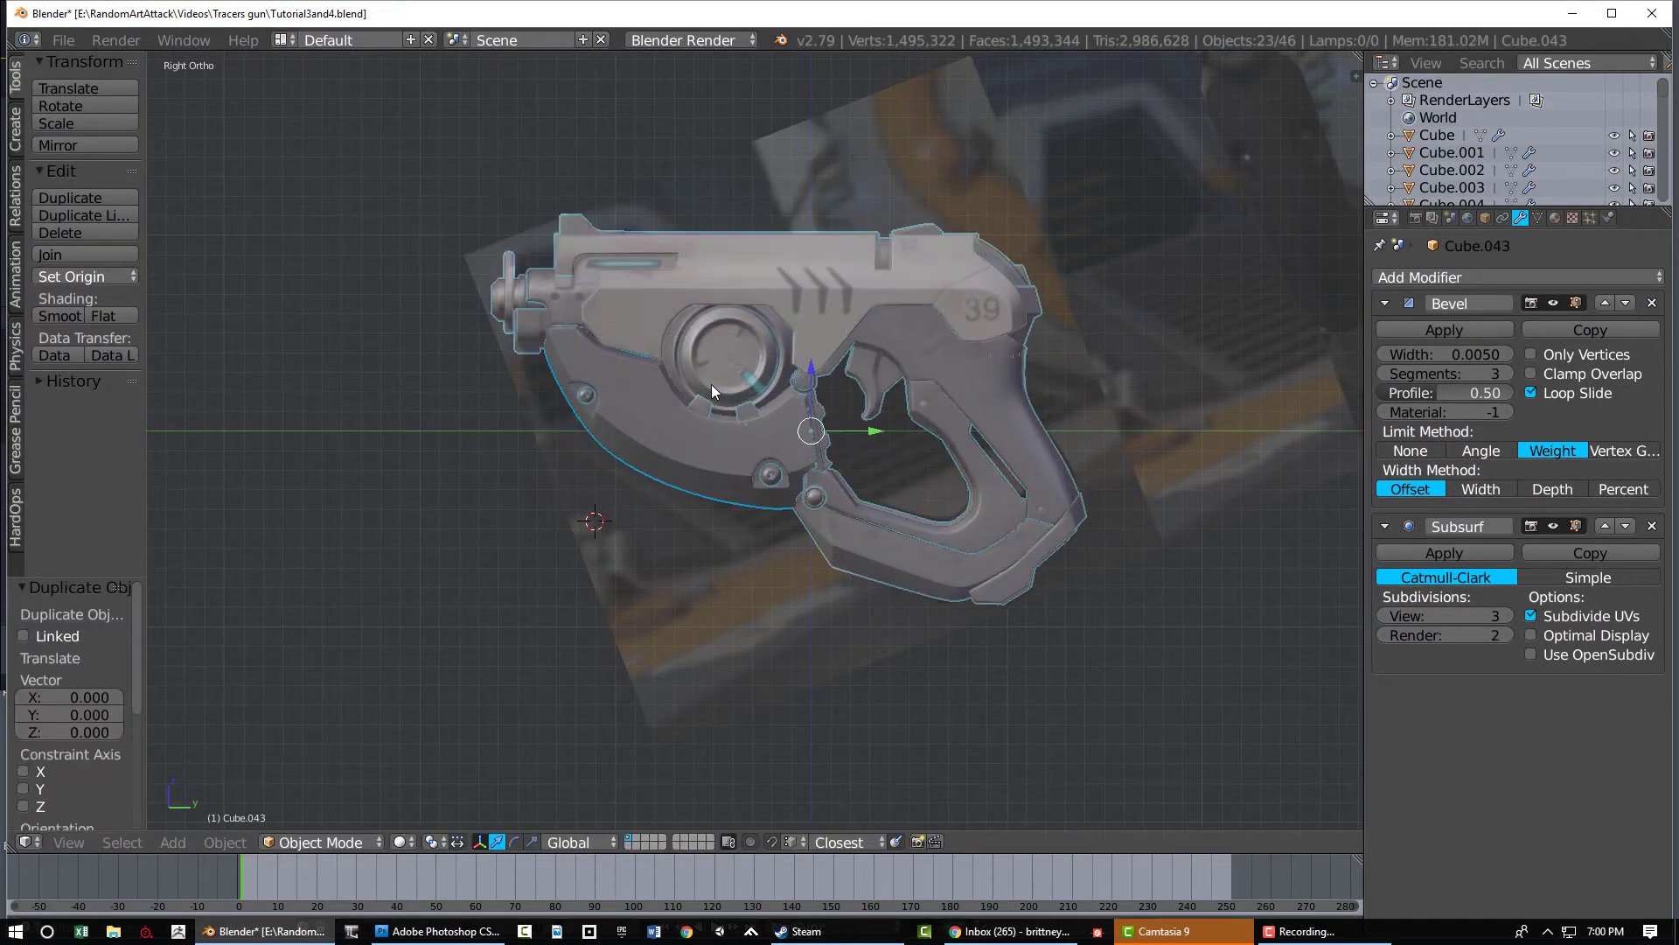
key("m")
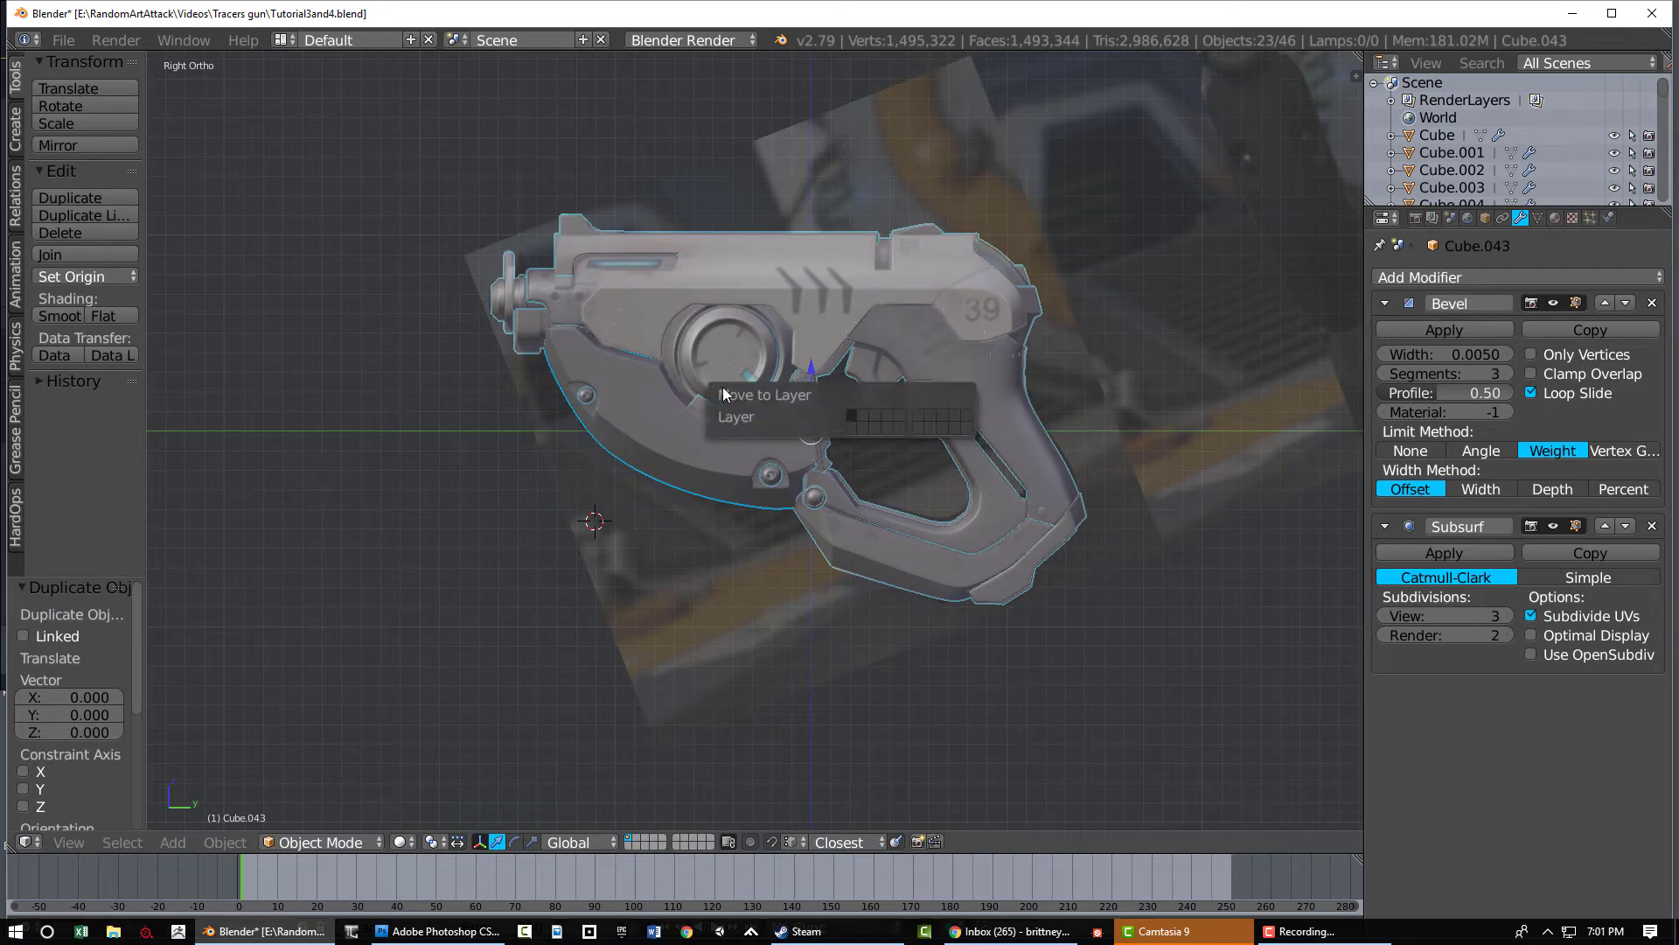
left_click(862, 412)
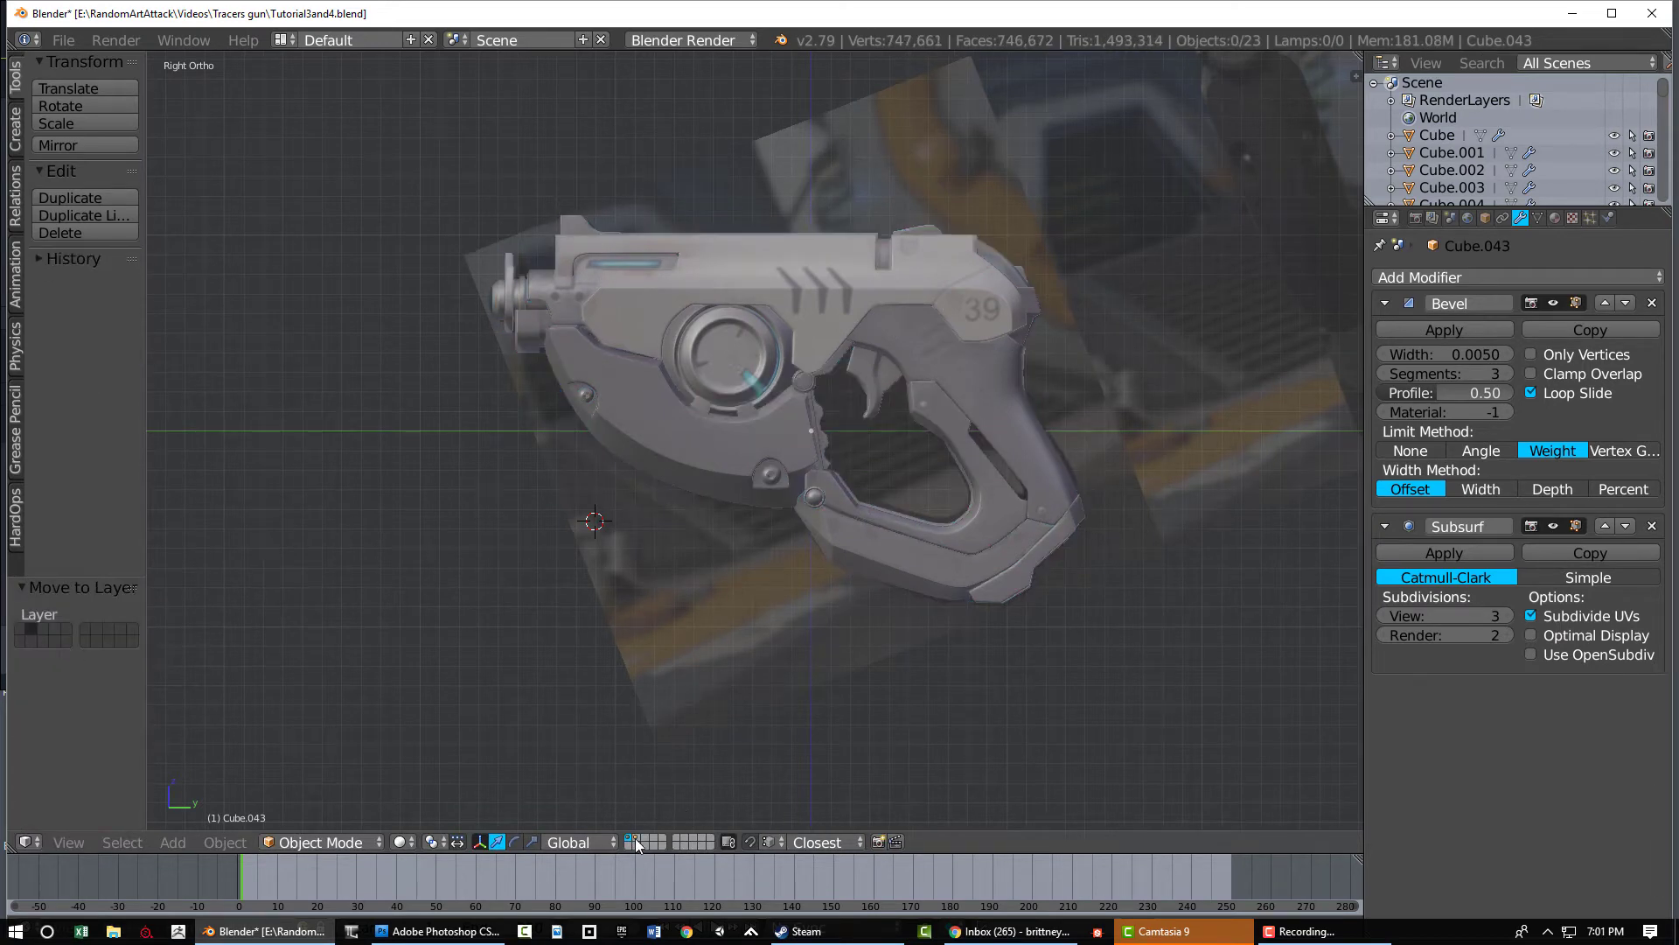
On the second layer, remove the Bevel and Subsurf modifiers from the upper body copy and hide it
key("a")
middle_click_drag(770, 437, 719, 315)
right_click(719, 315)
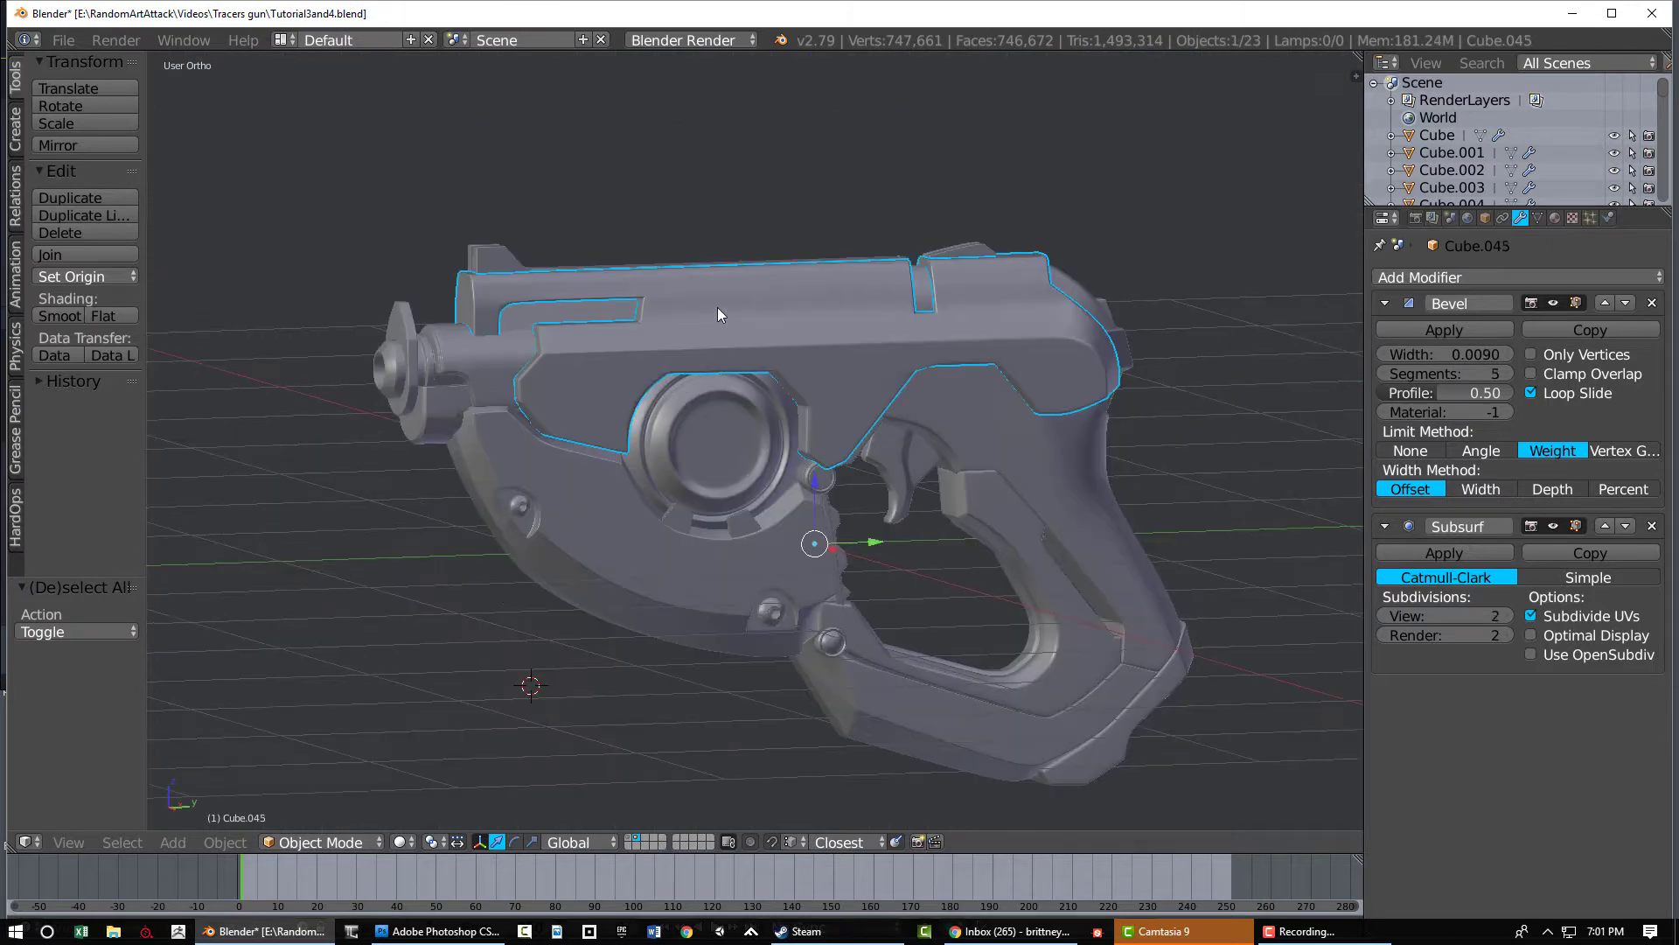
left_click(1652, 302)
left_click(1652, 303)
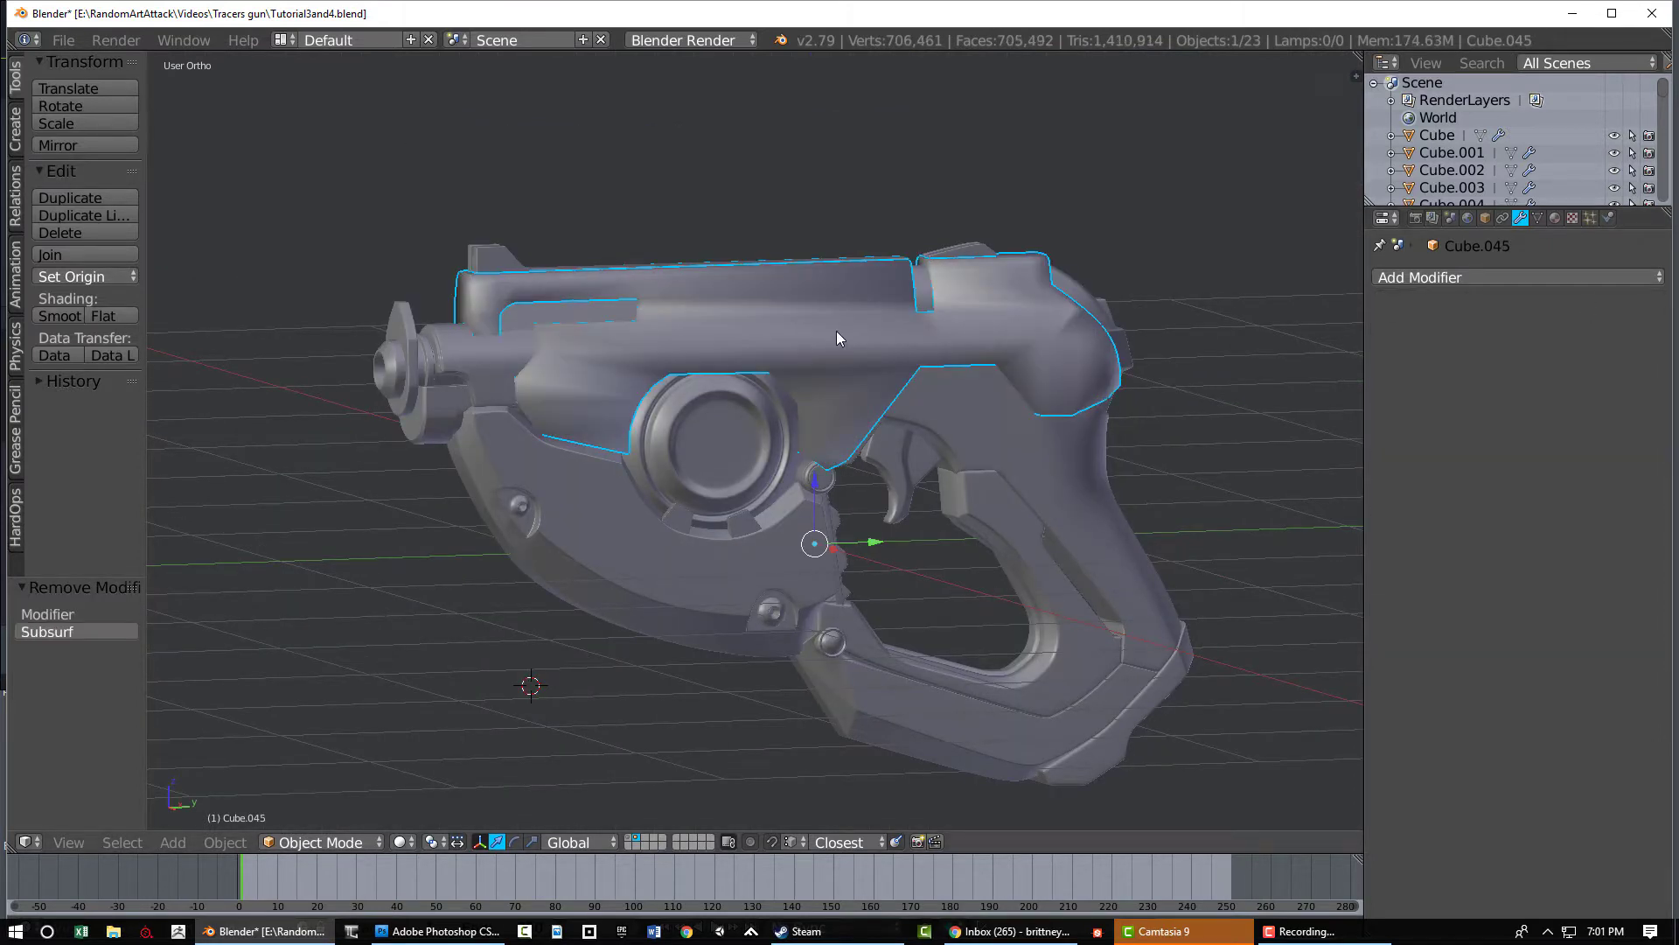
key("h")
Remove the Bevel and Subsurf modifiers from the copied barrel housing and muzzle cylinder, hiding each part
right_click(549, 319)
left_click(1652, 303)
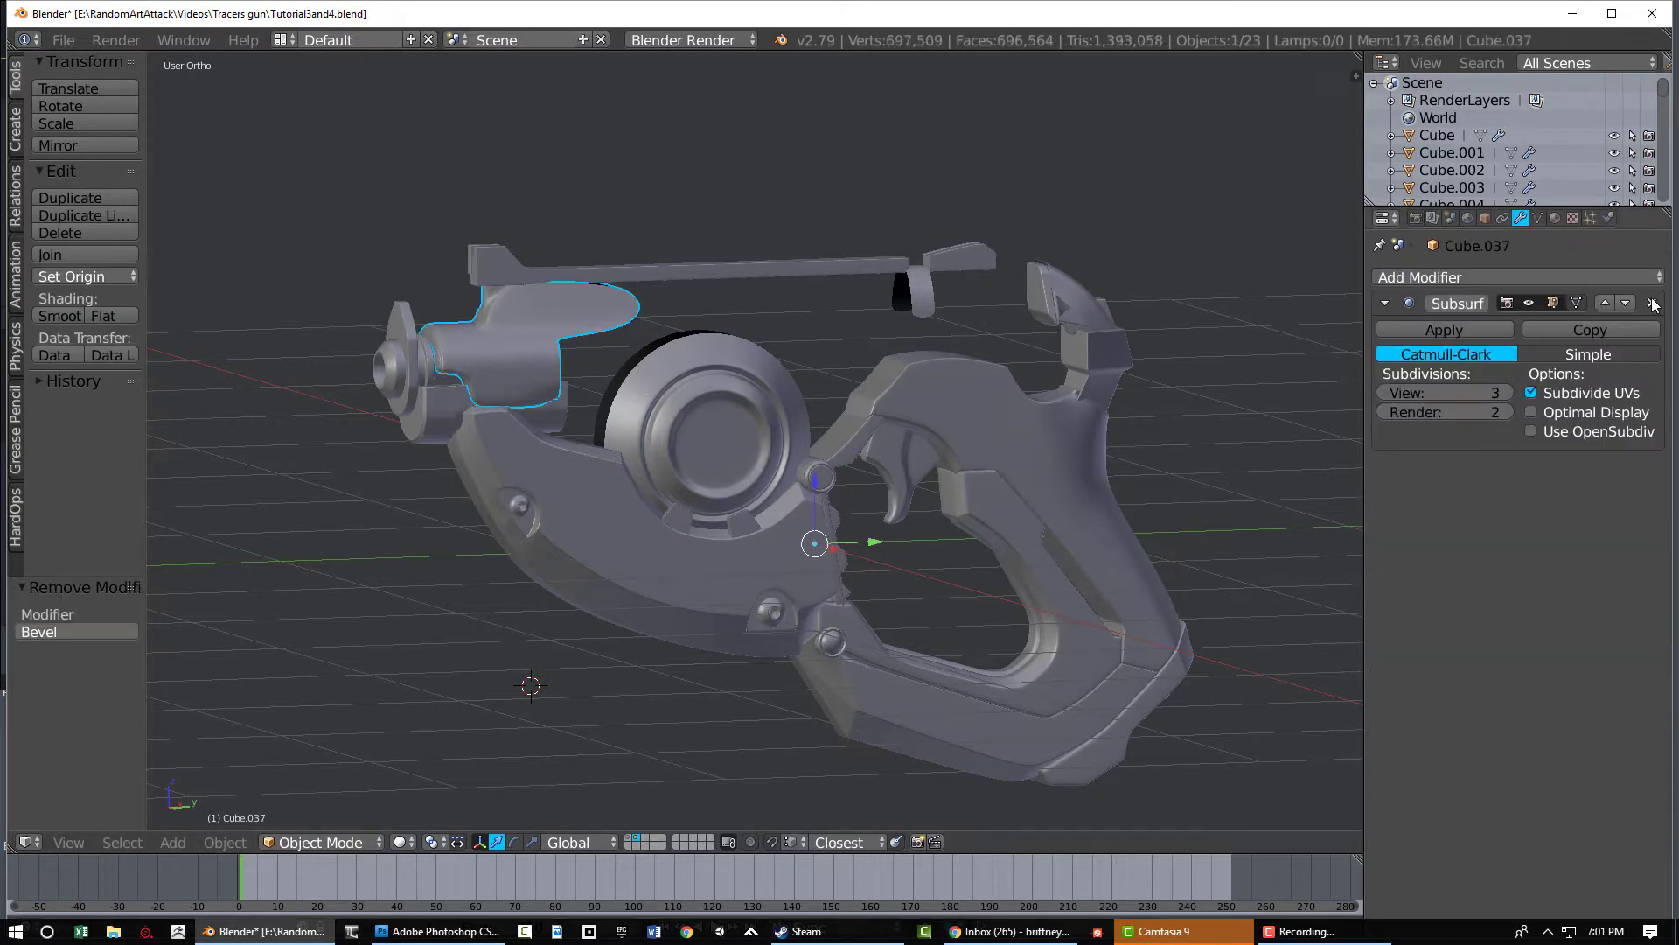
left_click(1652, 302)
key("h")
right_click(465, 372)
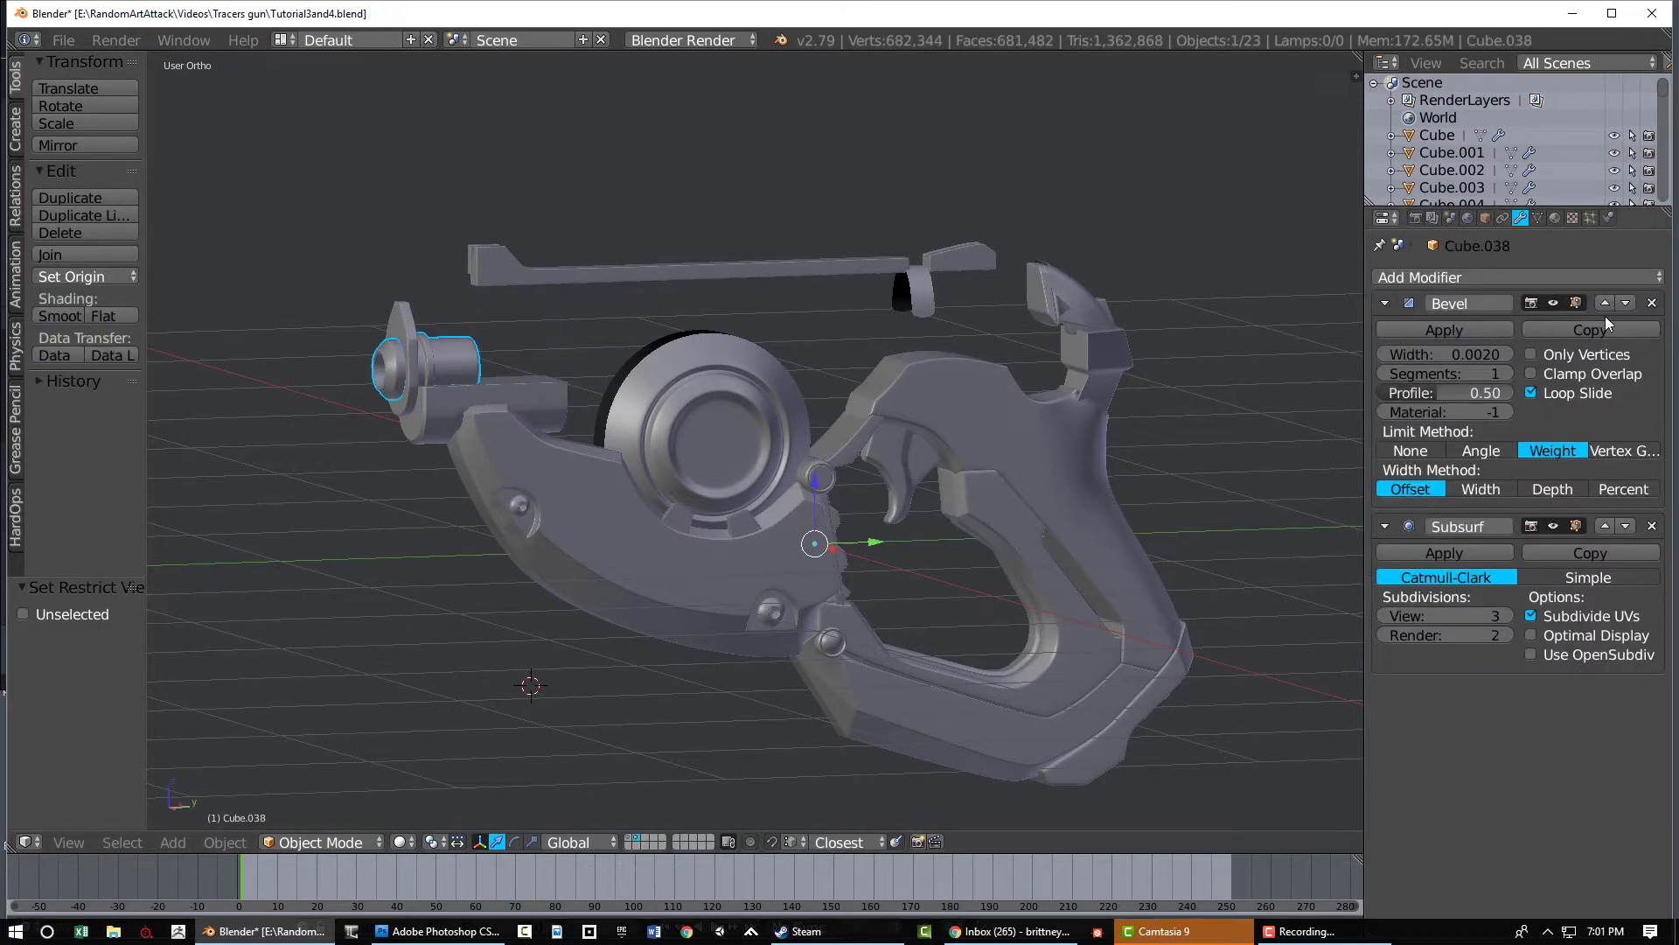
left_click(1653, 302)
left_click(1652, 303)
key("h")
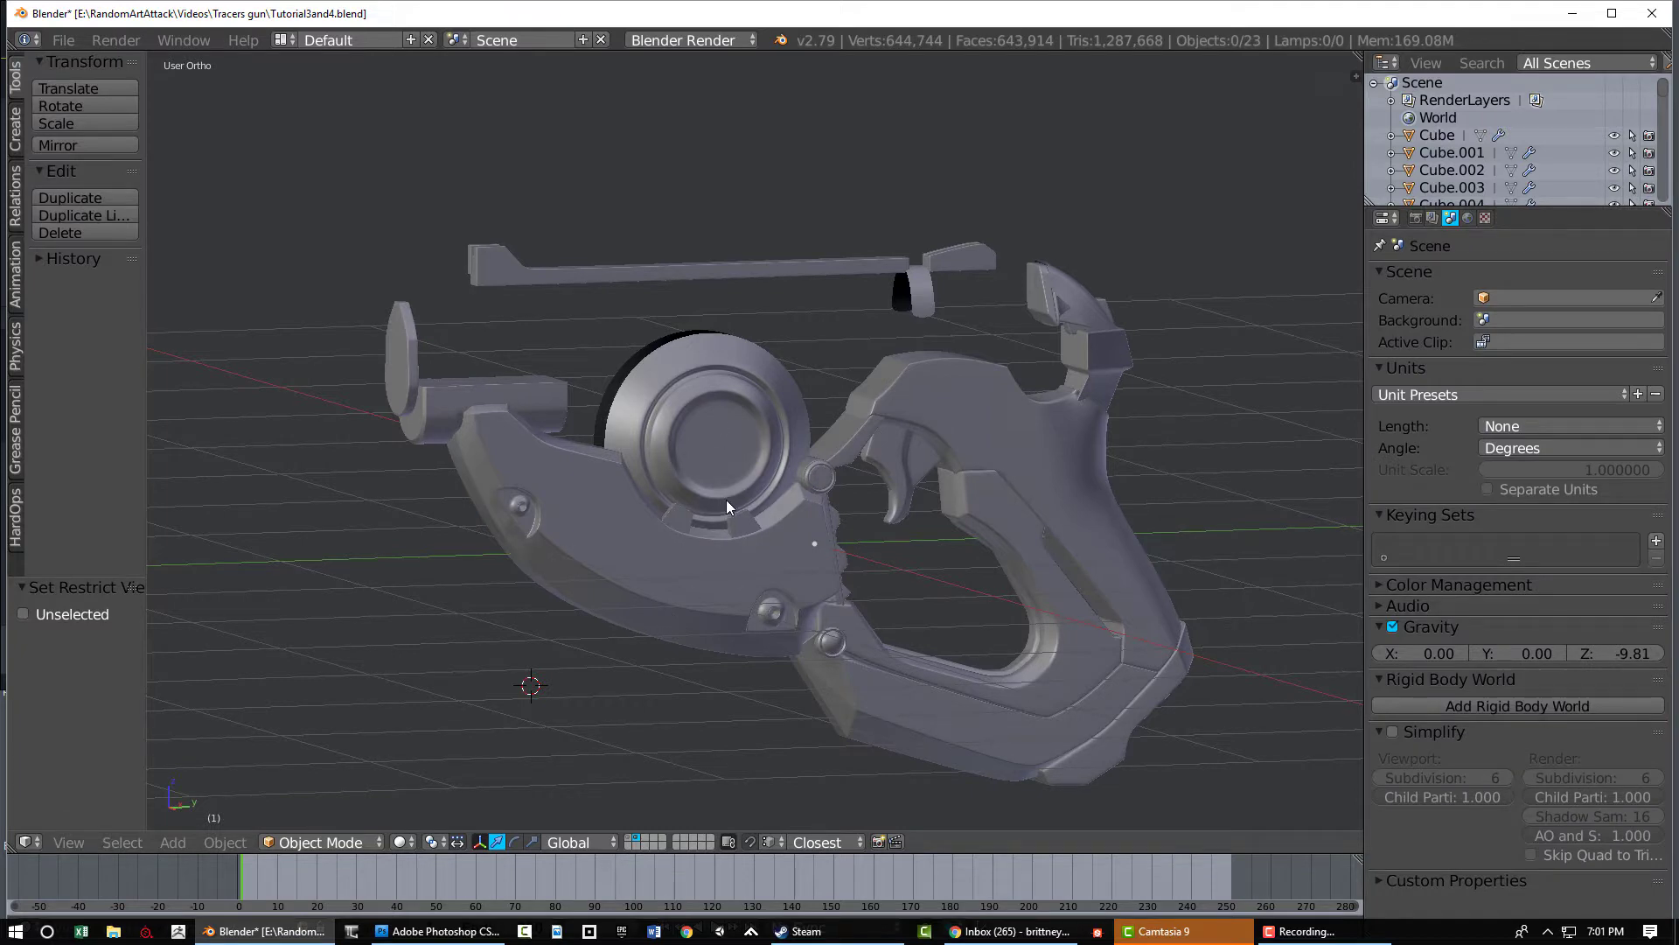
Unhide all the copied parts and select the original upper body on the first layer
middle_click_drag(727, 453, 759, 335)
key("alt+h")
right_click(784, 339)
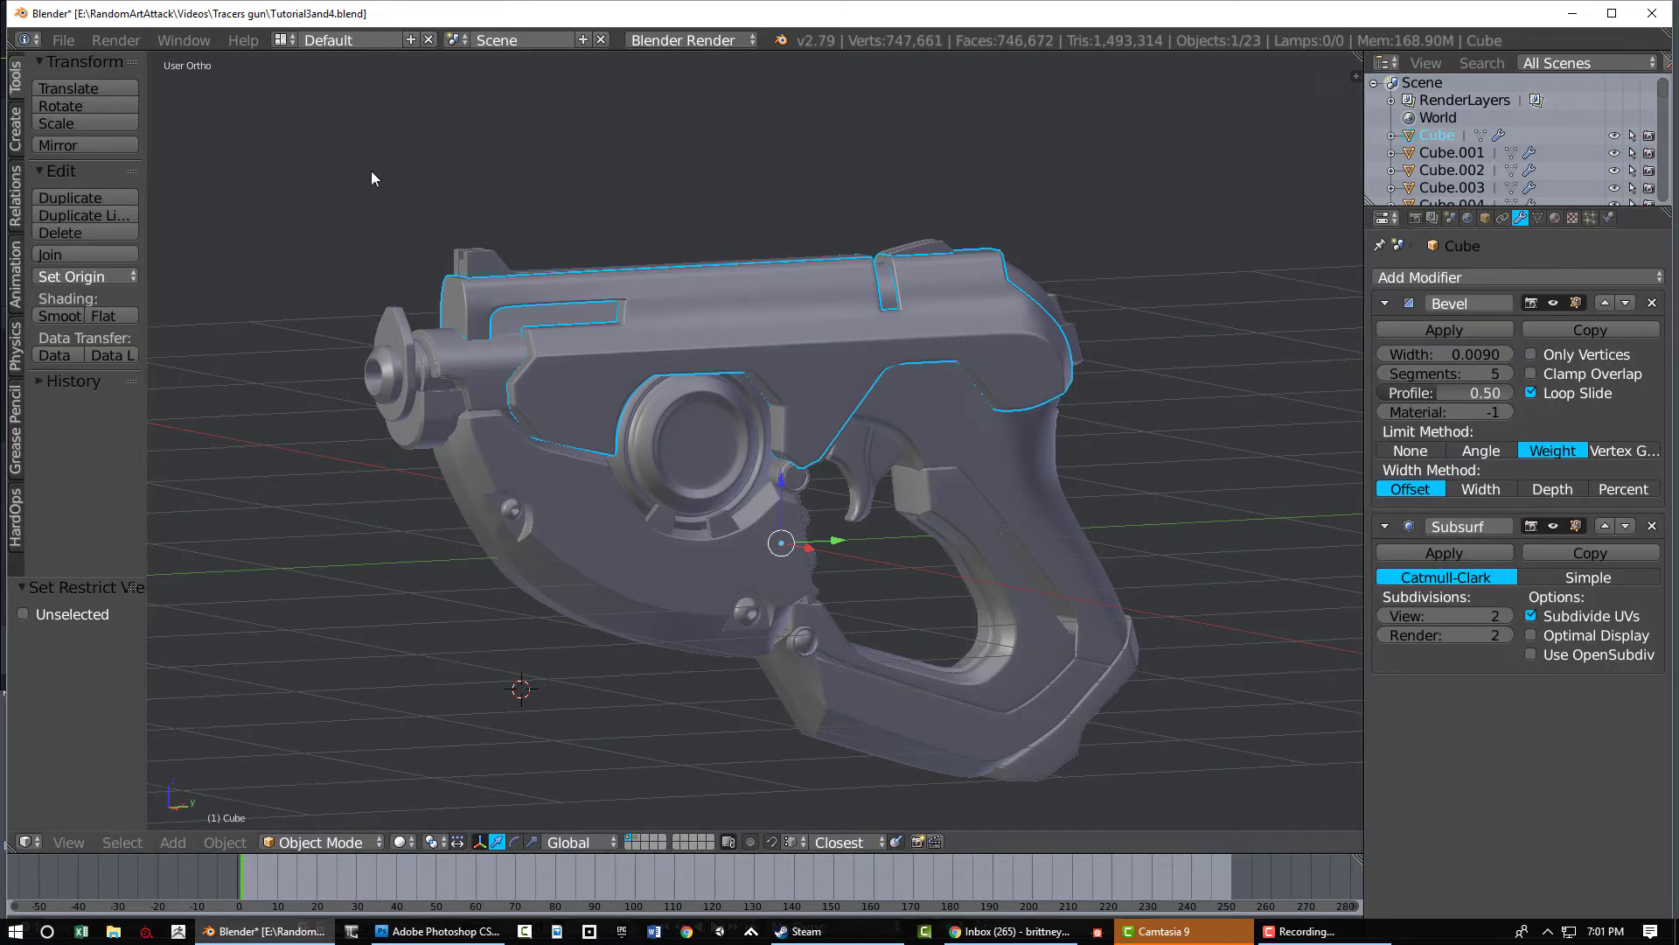
Save the scene as Tutorial5.blend in the Part5 folder
left_click(70, 41)
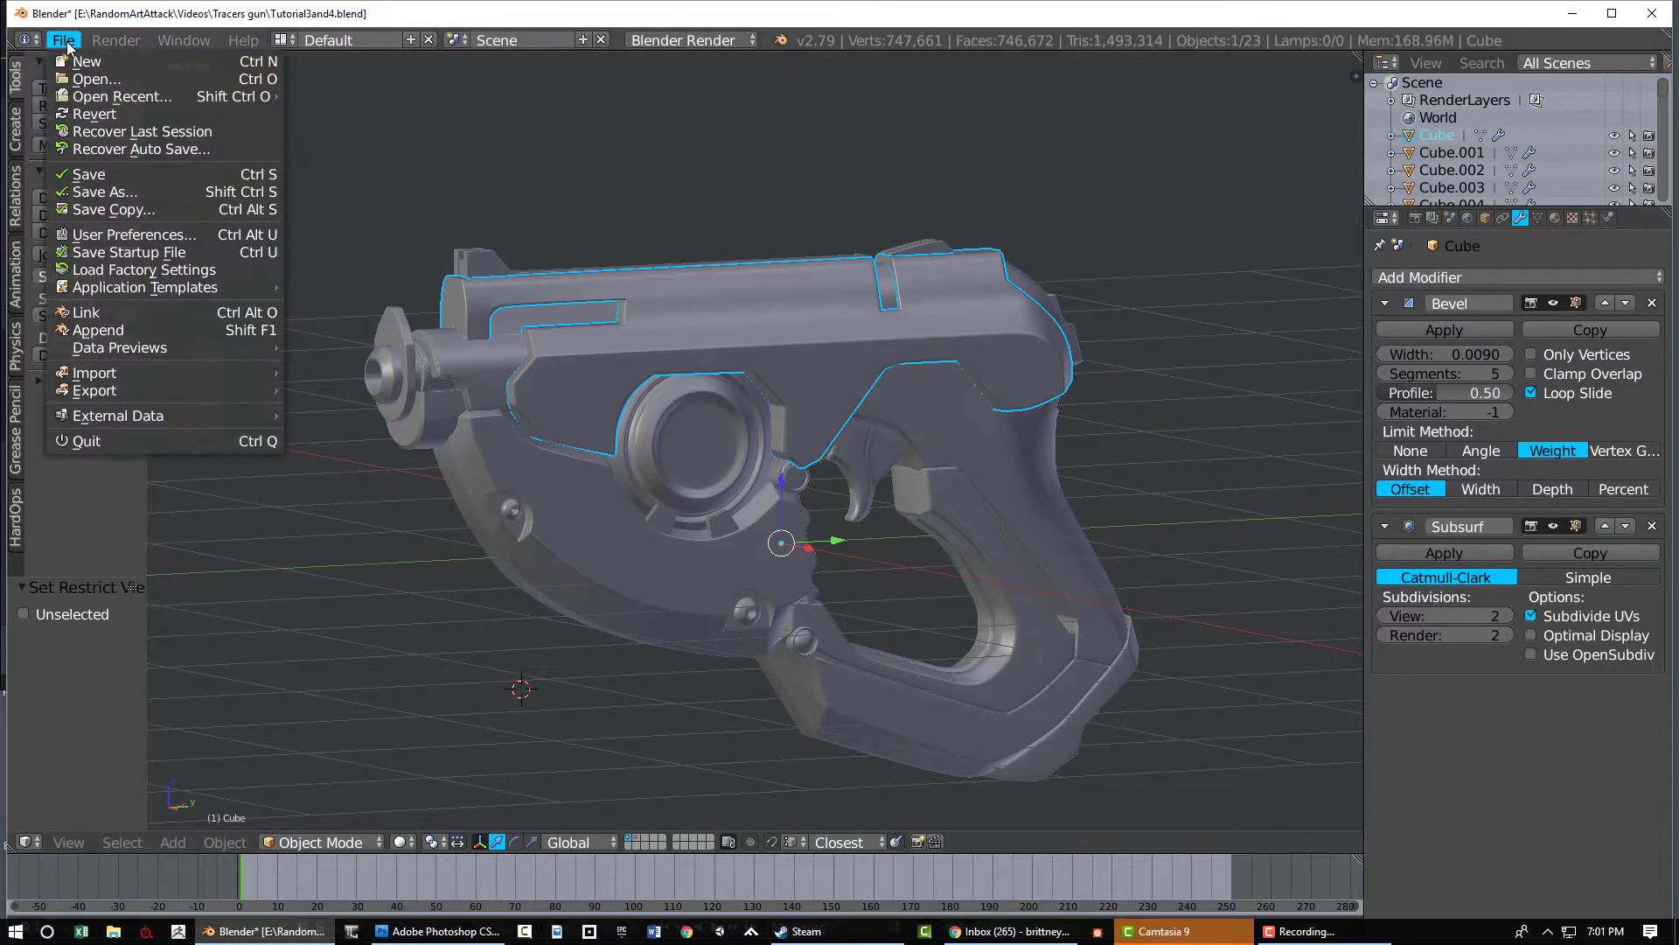
left_click(100, 186)
left_click(302, 300)
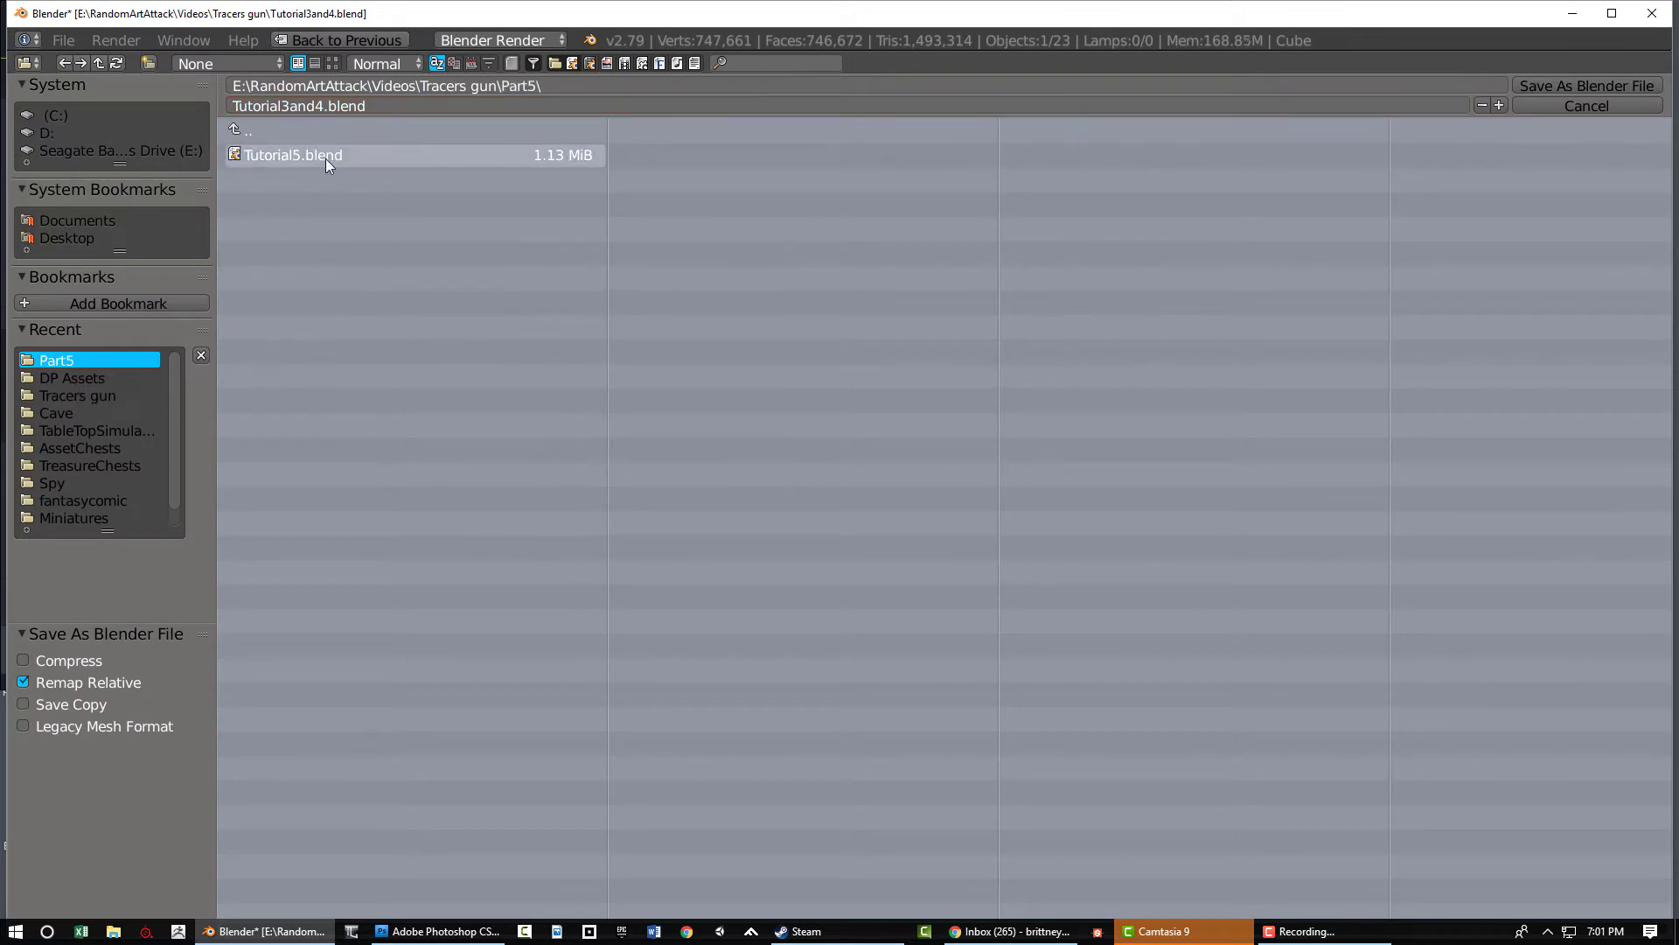
left_click(326, 157)
left_click(1551, 86)
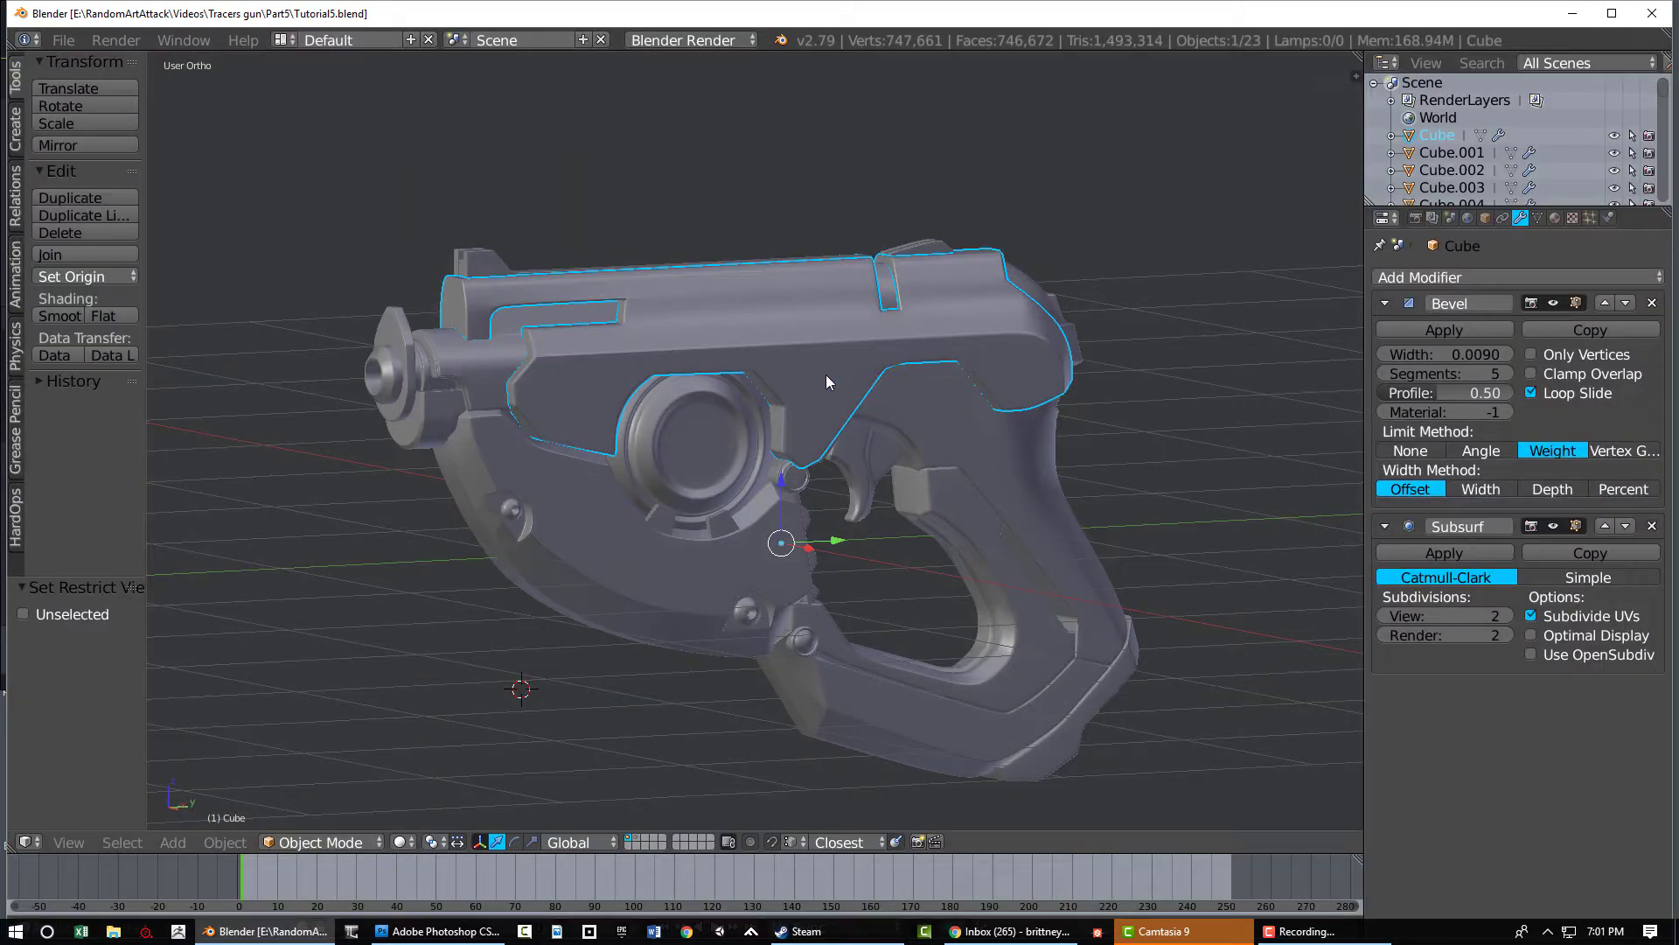
Apply the Bevel and Subsurf modifiers on the upper body and the main grip, hiding each part
left_click(1445, 335)
left_click(1446, 334)
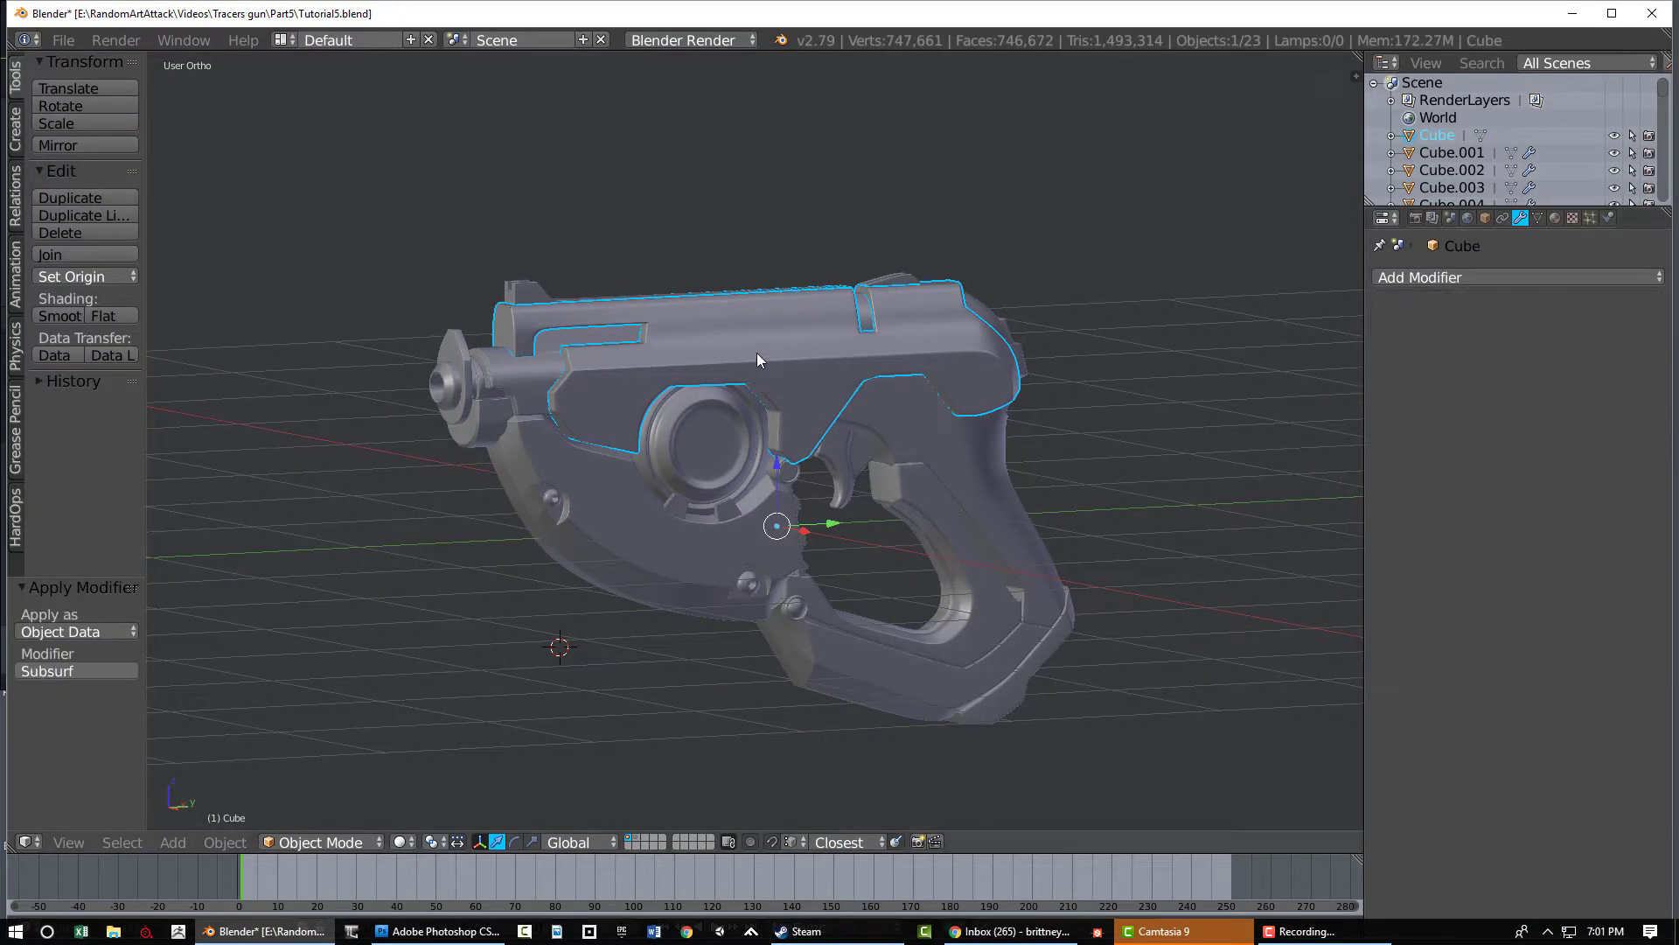
key("h")
right_click(865, 412)
left_click(1444, 330)
left_click(1445, 330)
key("h")
Apply the modifiers on the trigger and the frame piece above it, hiding each part
right_click(842, 468)
left_click(1445, 330)
left_click(1445, 330)
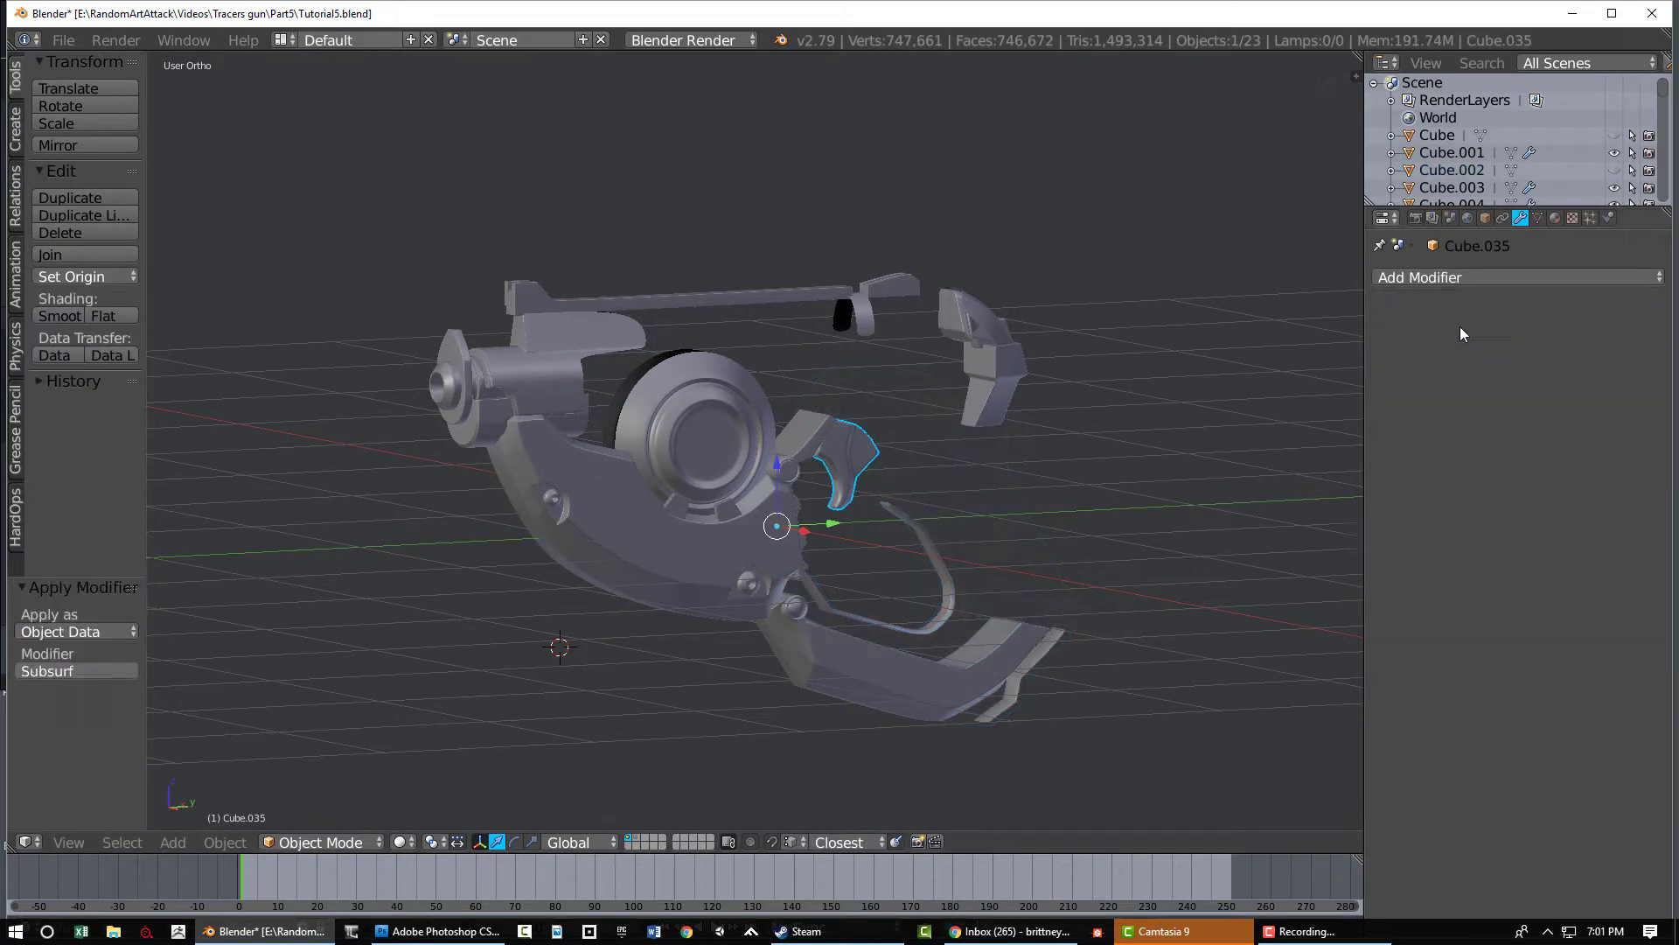
key("h")
right_click(800, 446)
left_click(1443, 332)
key("h")
Apply the modifiers on the two back pieces behind the upper body, hiding each part
right_click(977, 317)
double_click(1438, 331)
key("h")
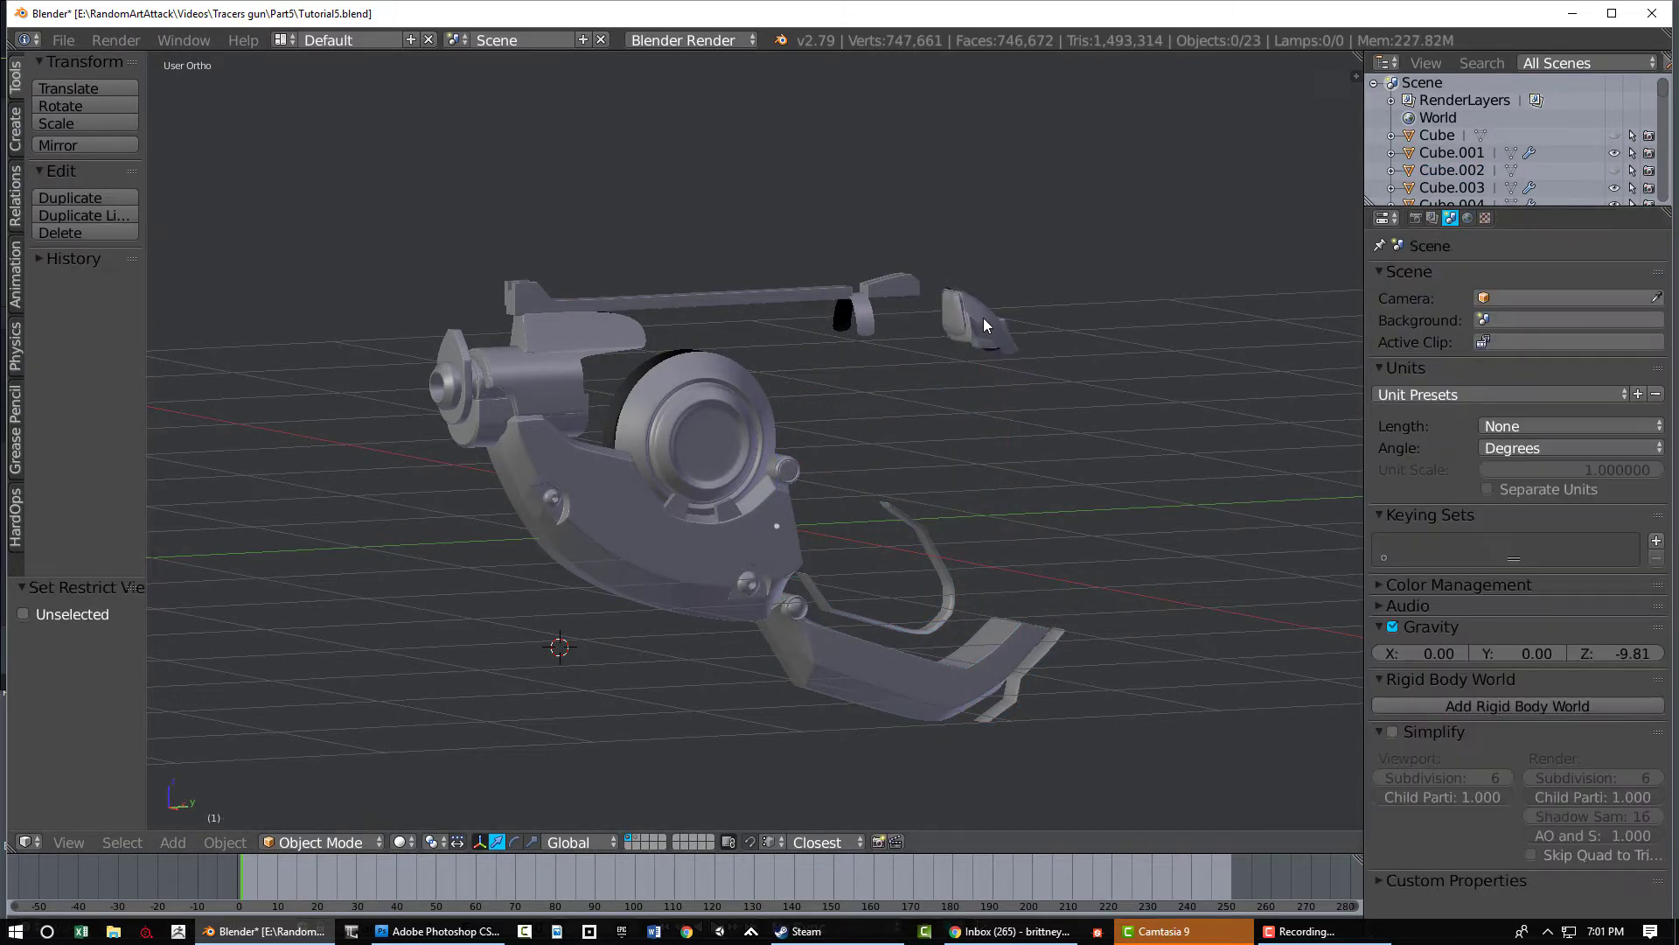
right_click(981, 319)
double_click(1438, 331)
key("h")
Apply the modifiers on the large round disc and hide it
middle_click_drag(1027, 350, 936, 357)
right_click(841, 403)
key("h")
key("ctrl+z")
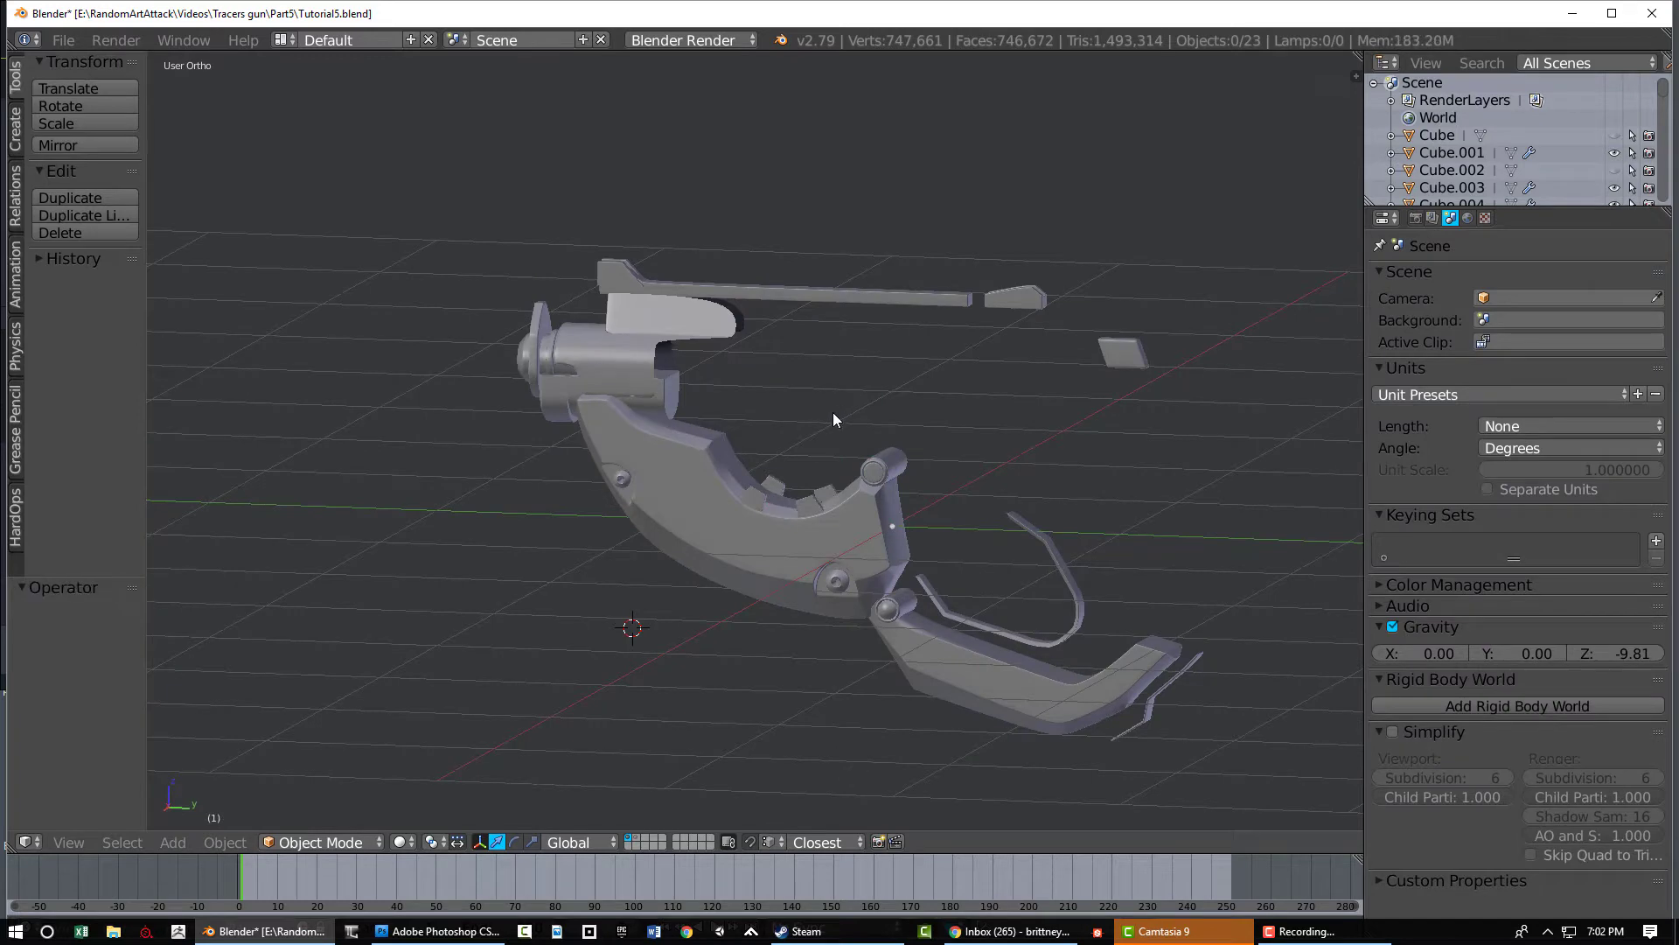
left_click(1445, 329)
key("h")
Apply the modifiers on the top sight rail, and hide it together with the small rear plate
right_click(1014, 298)
left_click(1451, 329)
key("h")
right_click(1123, 350)
key("h")
Apply the Bevel and Subsurf modifiers on the round pin parts of the lower body and hide them
right_click(886, 466)
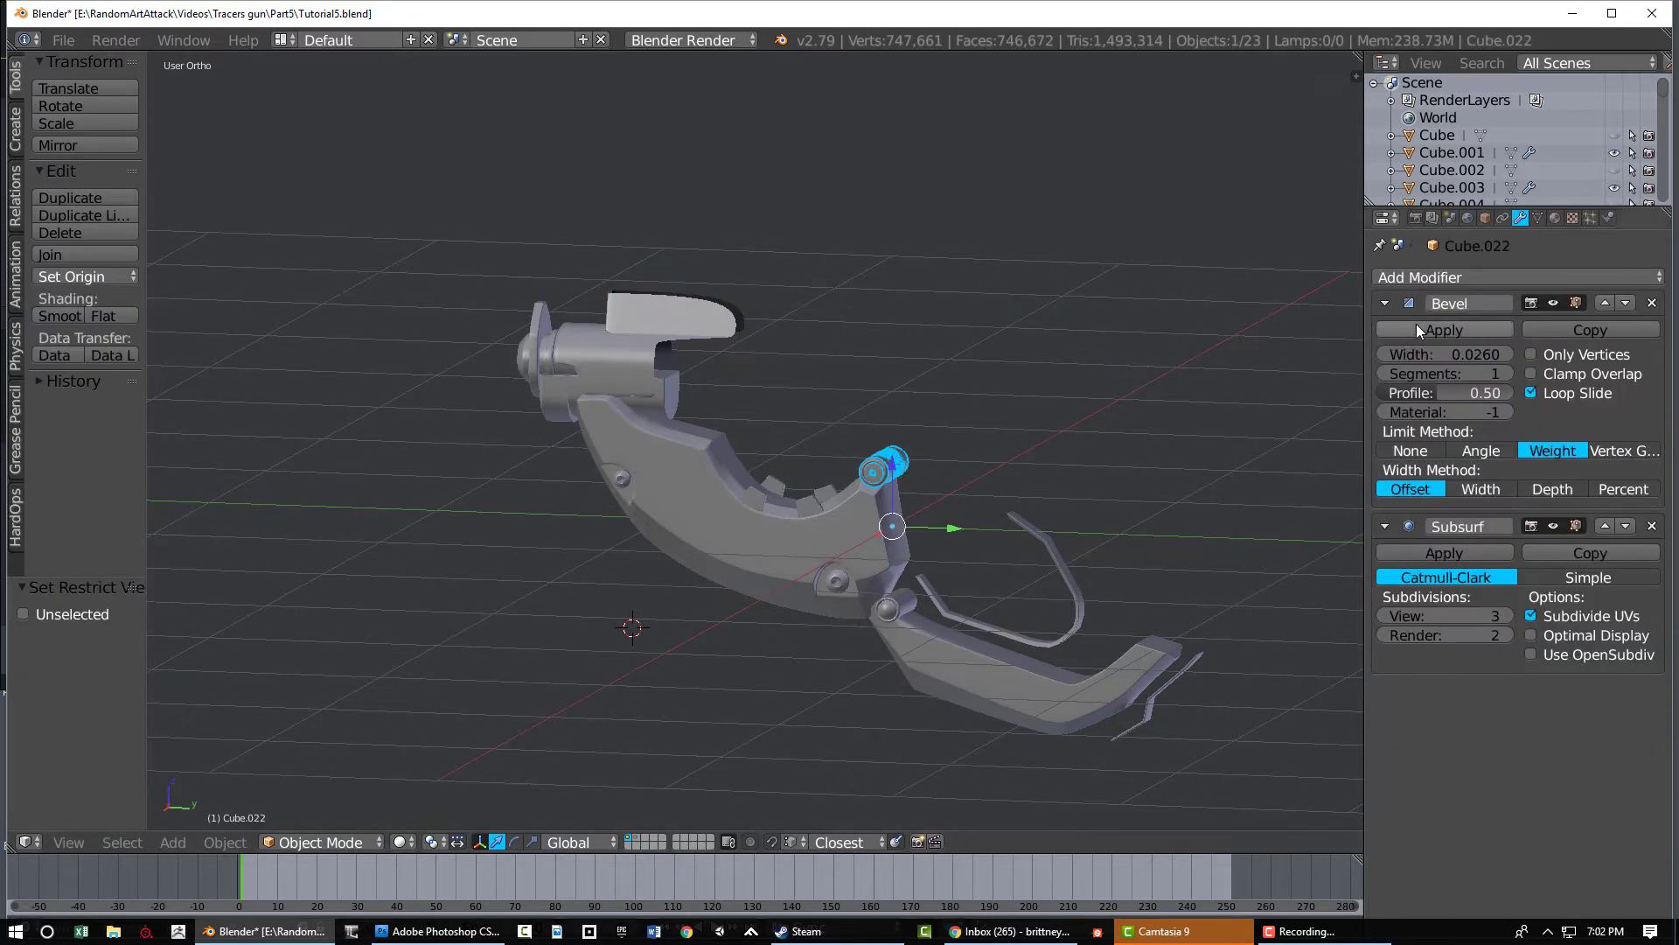
key("h")
right_click(886, 465)
left_click(1395, 327)
left_click(1395, 328)
key("h")
Apply the Bevel and Subsurf modifiers on the lower body and hide it
right_click(890, 500)
key("h")
key("ctrl+z")
double_click(1425, 330)
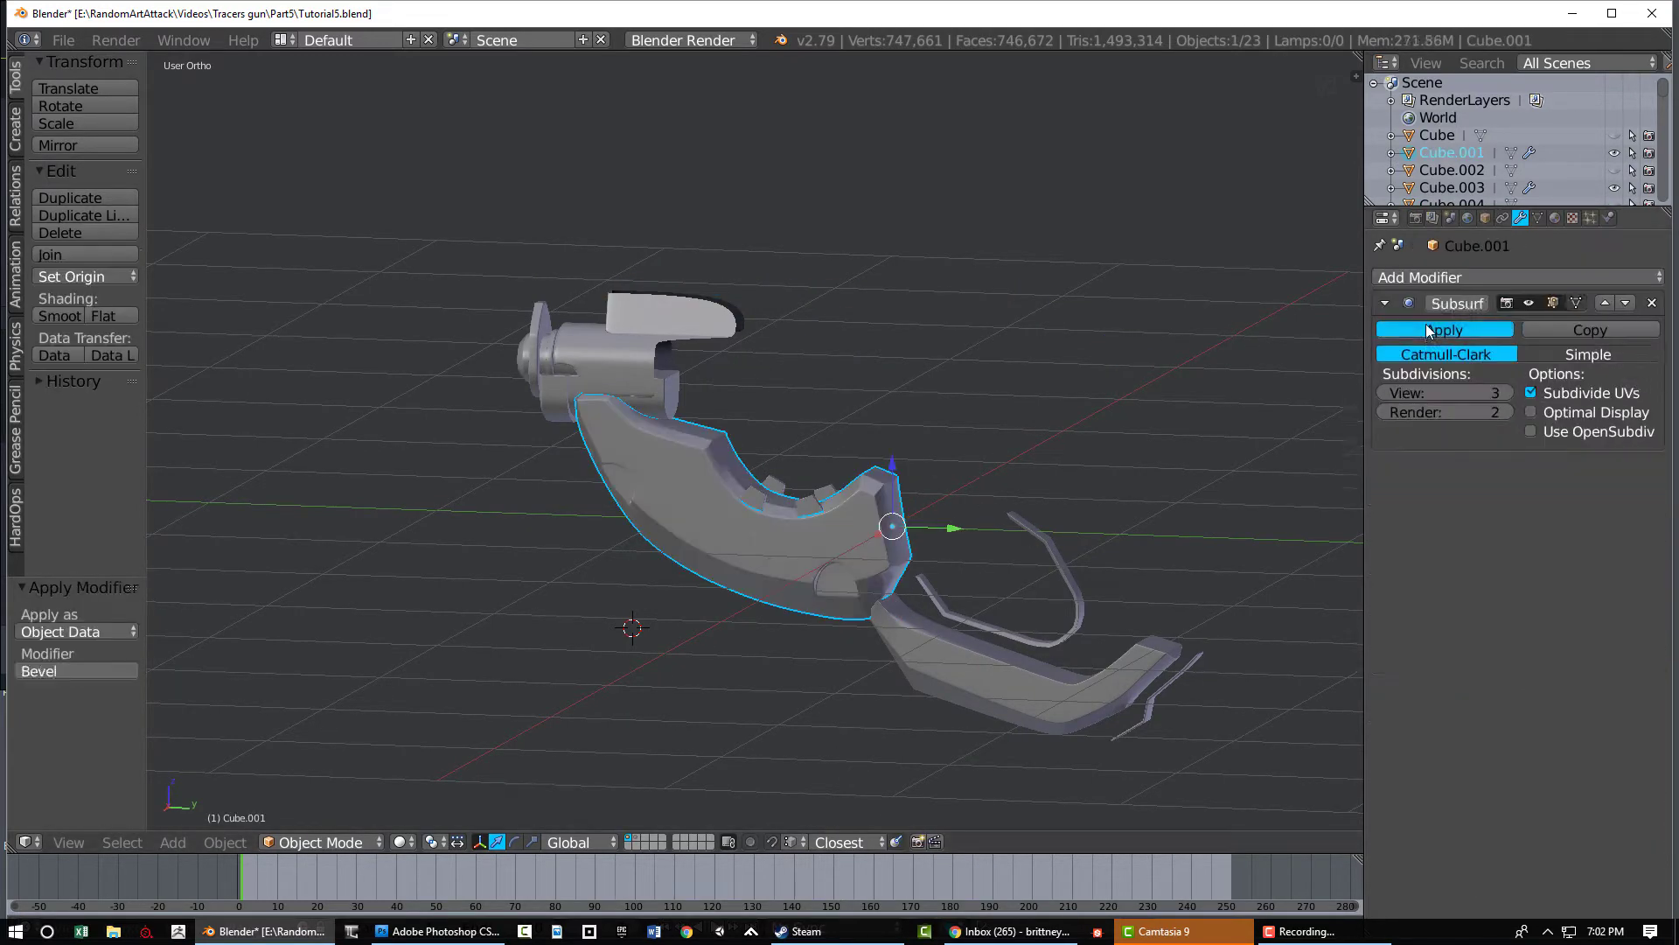
key("h")
Apply the modifiers on the small blocks along the disc arc and the grip opening's thin trim, hiding each
right_click(825, 511)
left_click(1426, 330)
key("h")
right_click(1023, 525)
left_click(1426, 330)
key("h")
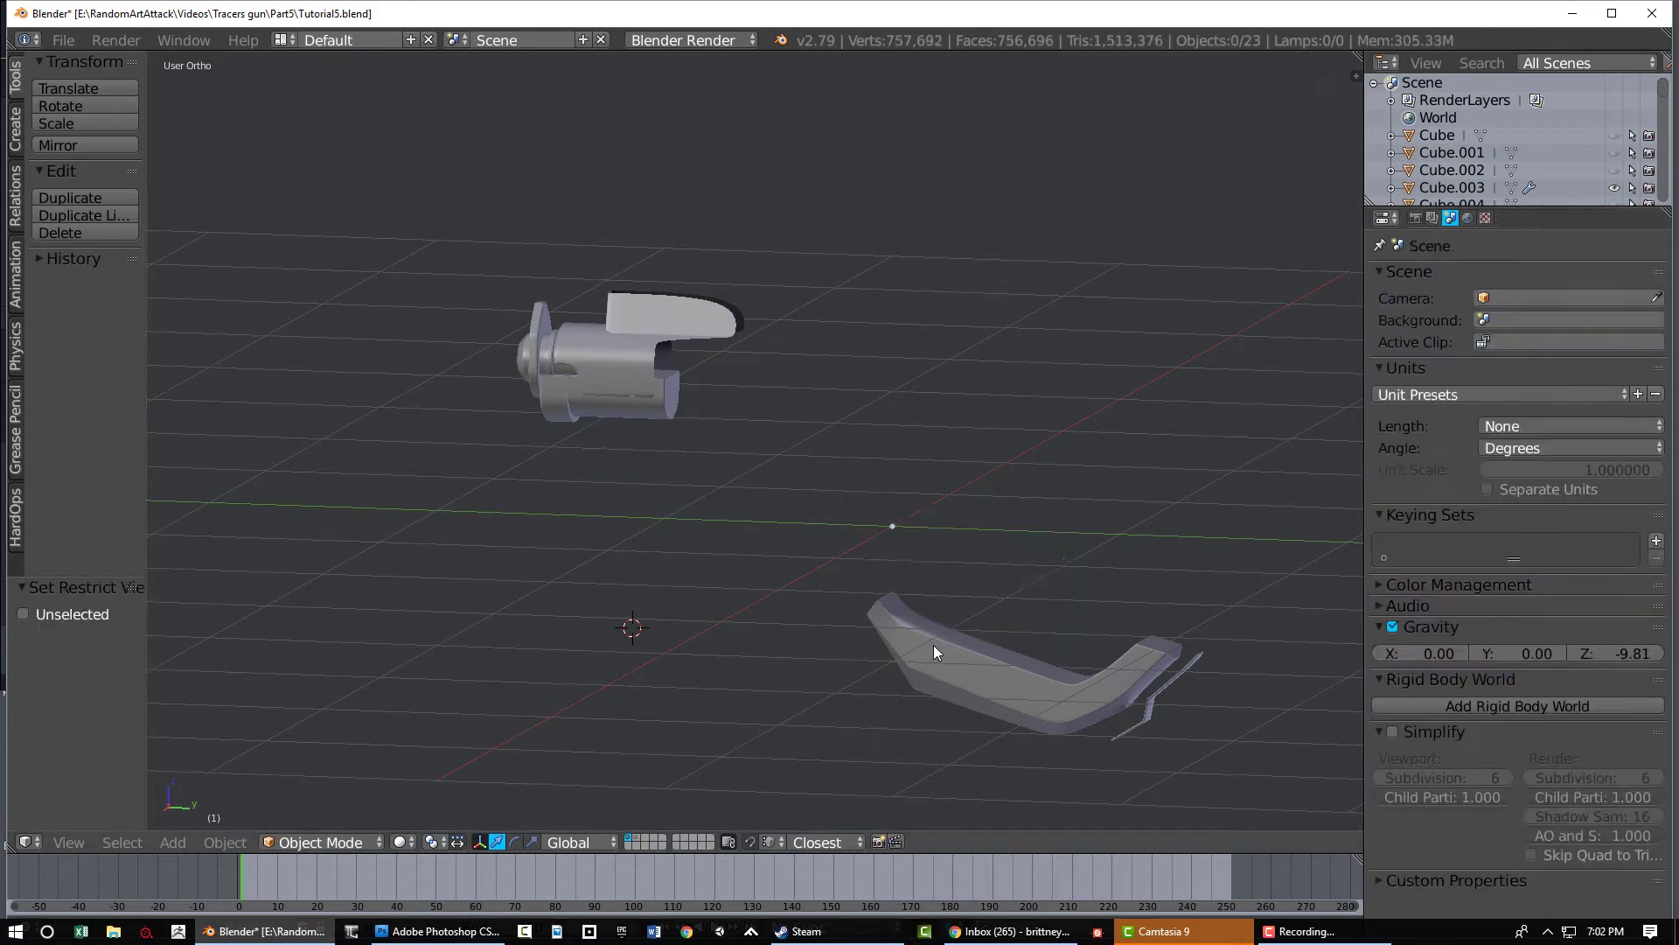
Undo the last modifier application and hiding, remove the part's modifier instead, and hide it
key("ctrl+z")
key("ctrl+z")
left_click(1650, 302)
key("h")
Apply the modifiers on the lower grip section and the thin rear trim, removing the trim's leftover modifier, and hide both
right_click(1084, 678)
double_click(1410, 331)
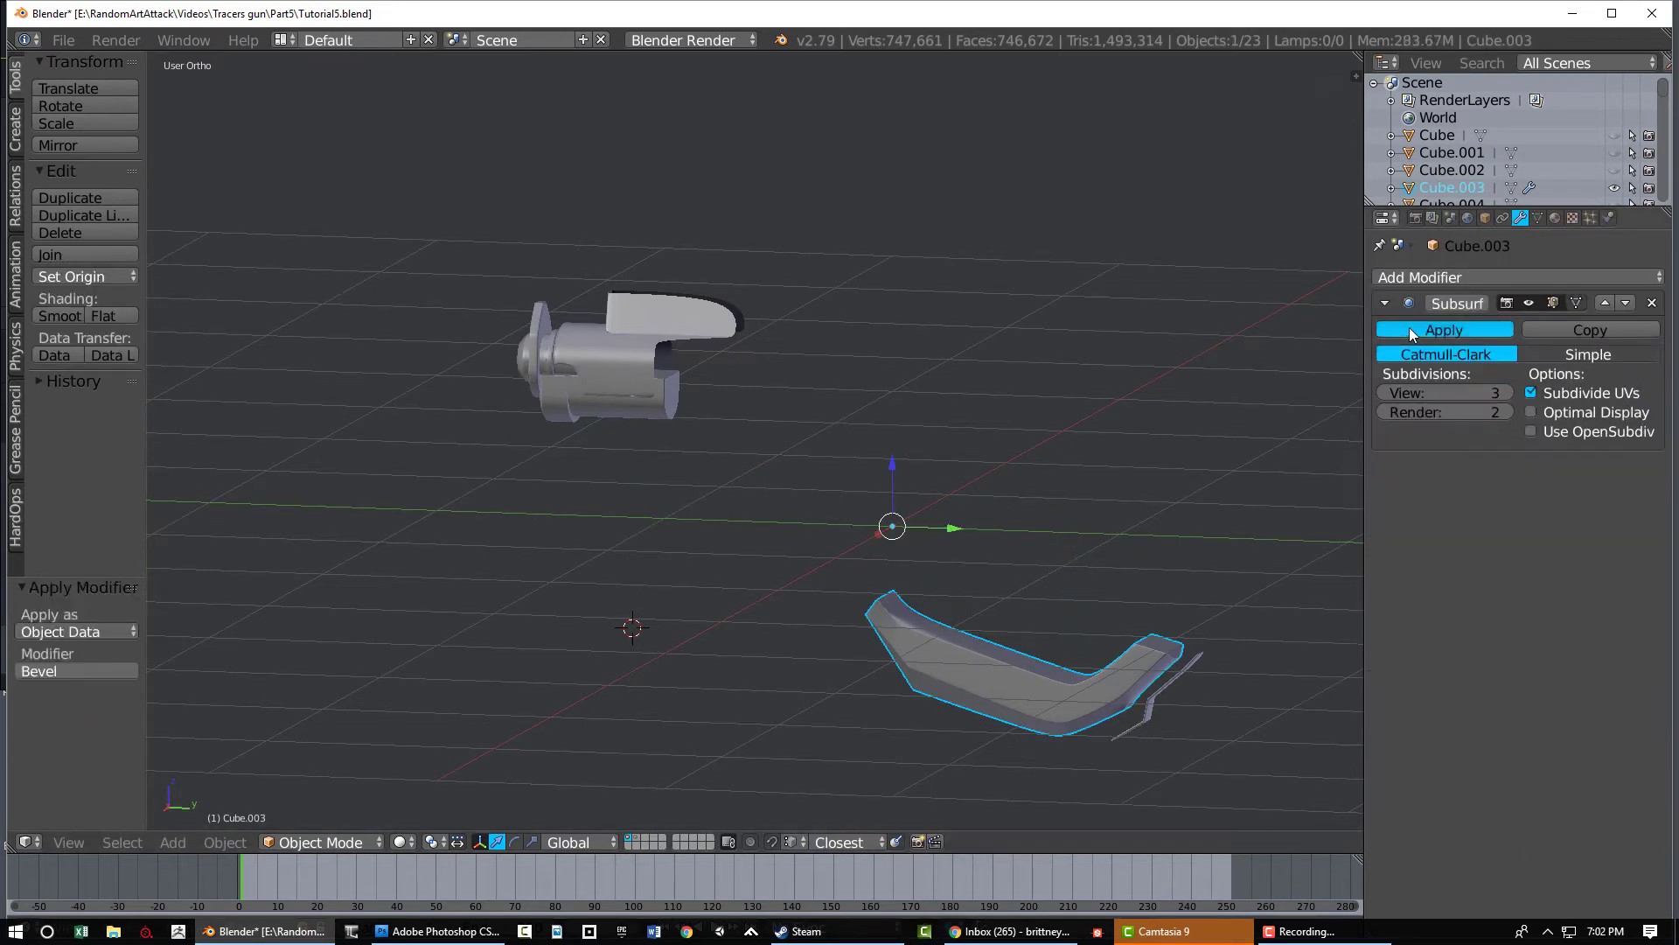
key("h")
right_click(1153, 700)
left_click(1443, 330)
left_click(1649, 303)
key("h")
Apply the modifiers on the rounded plate above the barrel and on the lower barrel cylinder, hiding each
right_click(667, 317)
double_click(1428, 329)
key("h")
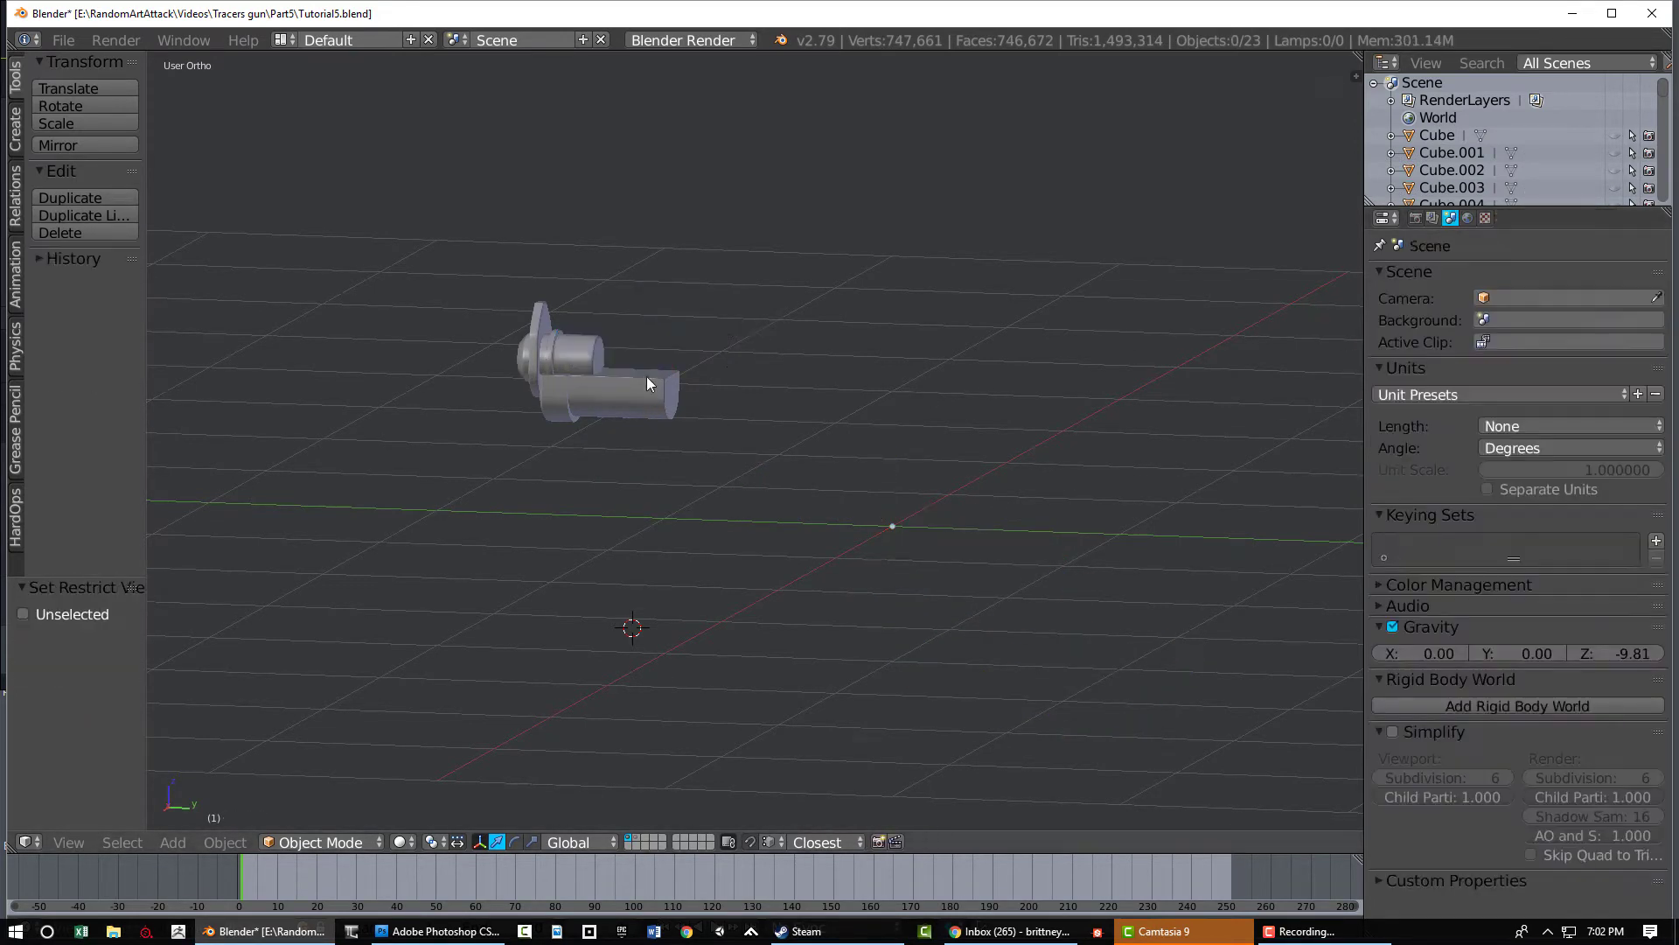
right_click(647, 378)
double_click(1427, 329)
key("h")
Hide the upper barrel cylinder, and apply the modifiers on the upright muzzle plate before hiding it
right_click(577, 358)
key("h")
right_click(540, 326)
double_click(1421, 330)
key("h")
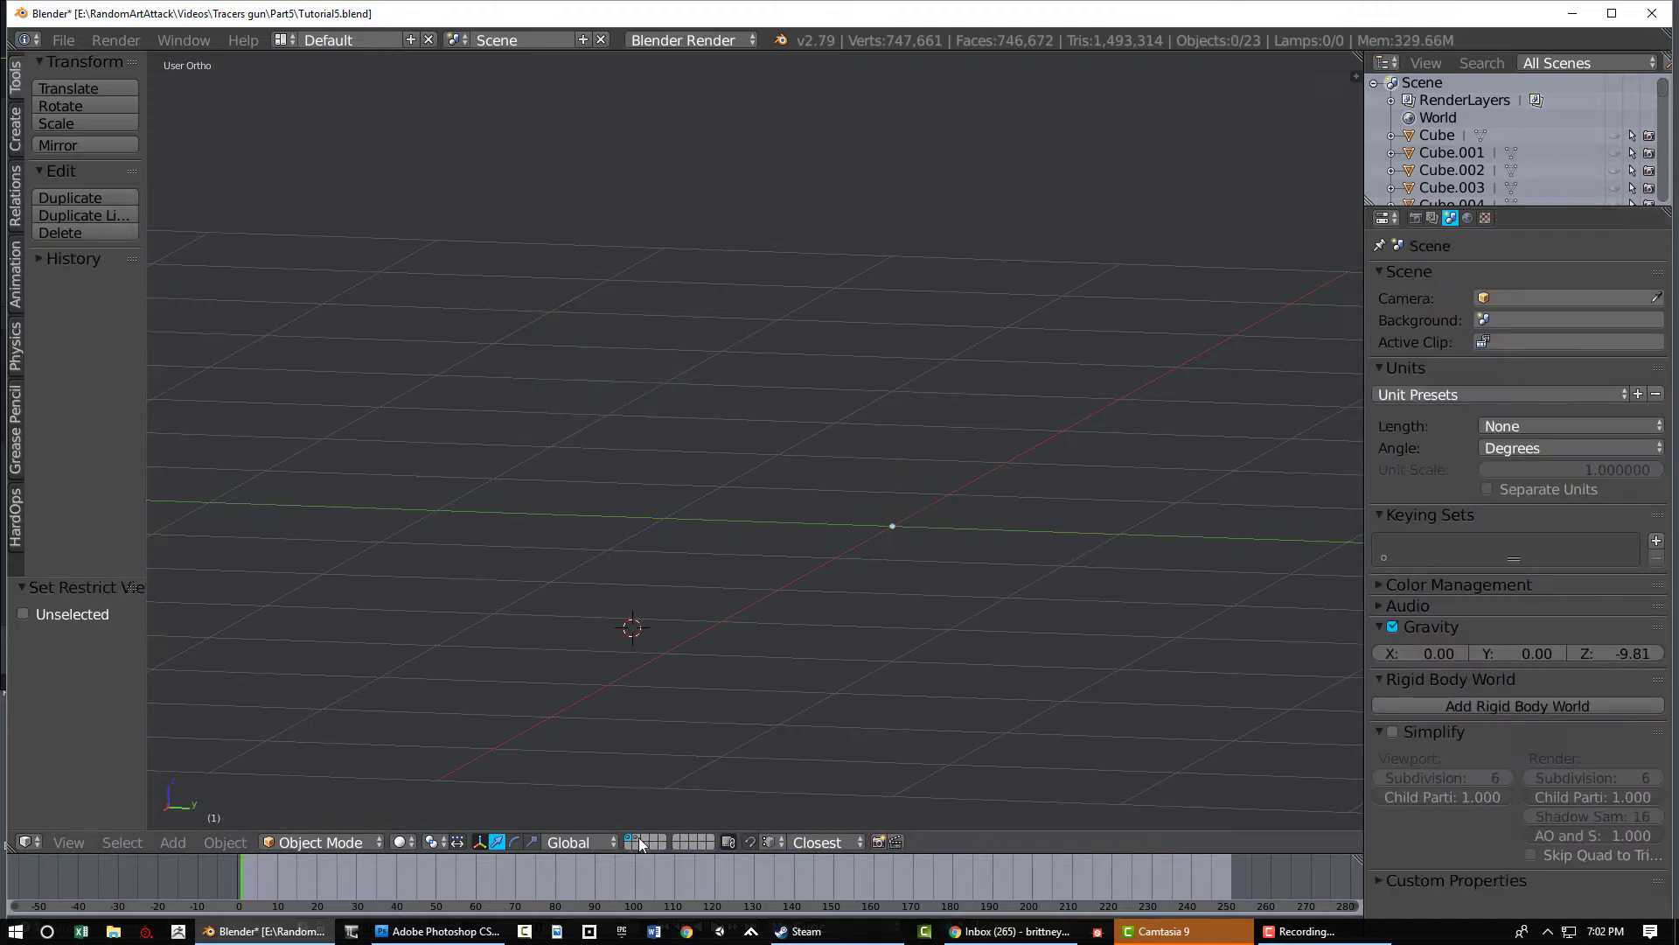
Switch to the second layer, remove both modifiers from the lower body, and hide it
left_click(637, 837)
right_click(700, 542)
left_click(1649, 303)
left_click(1649, 303)
key("h")
Remove the Bevel and Subsurf modifiers from the main grip frame and the block above its rear, hiding each
right_click(1223, 398)
left_click(1650, 303)
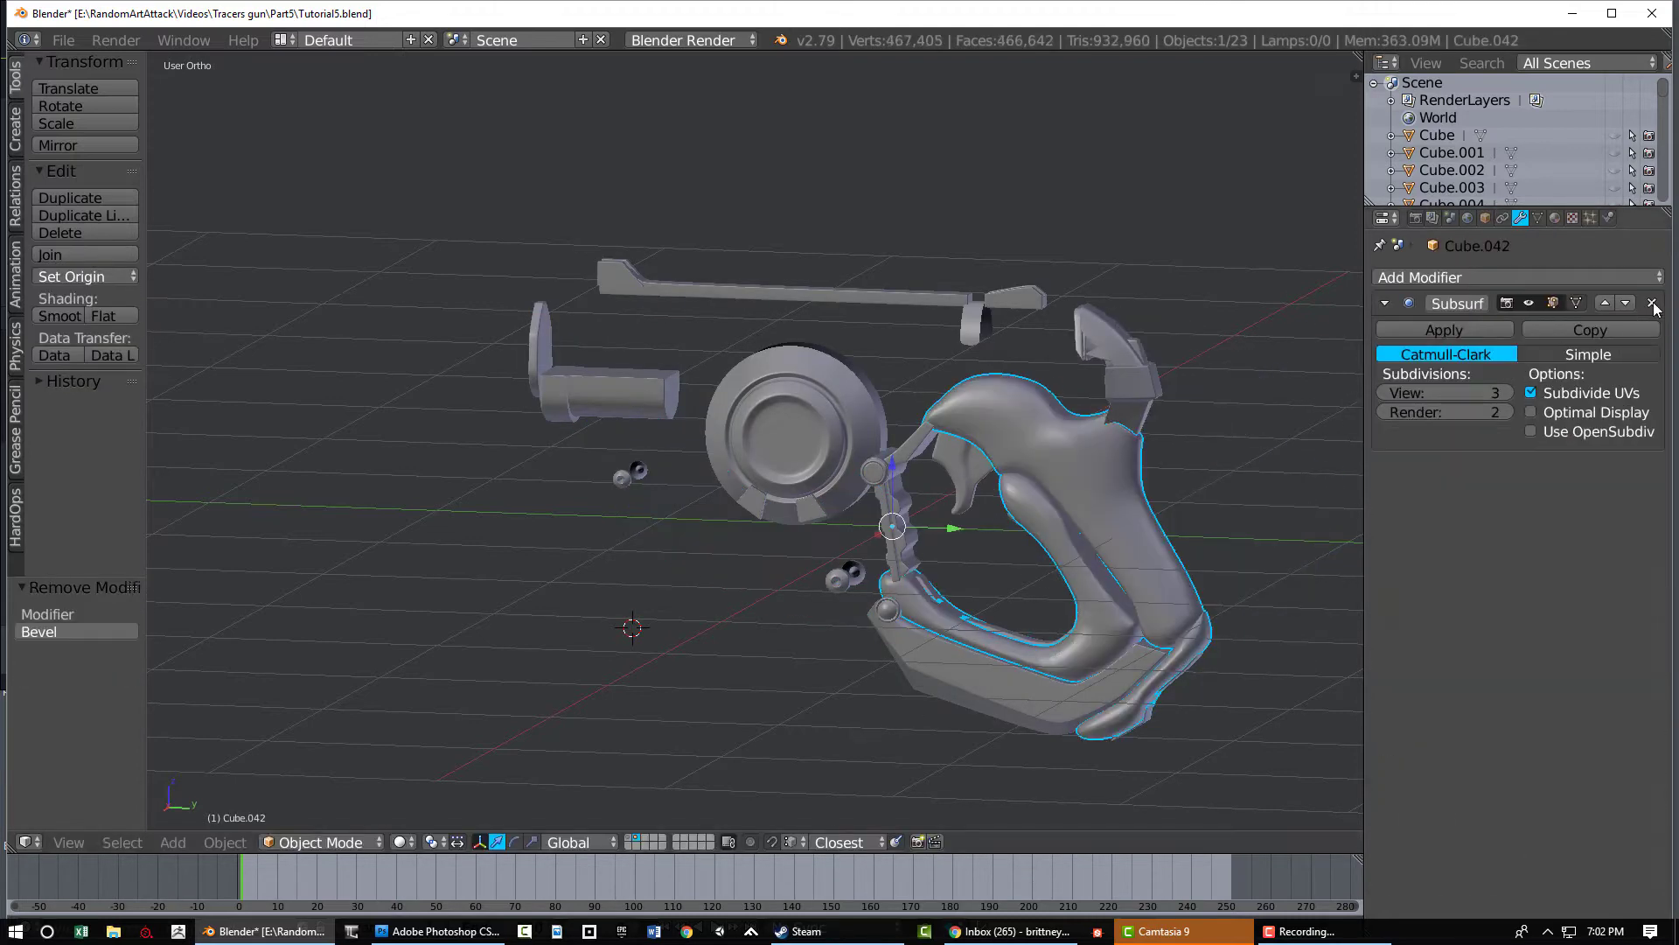
left_click(1649, 302)
key("h")
right_click(1136, 435)
left_click(1649, 303)
left_click(1649, 303)
key("h")
Remove the modifiers from the narrow band behind the sight rail and from the rear cover pieces, hiding each
right_click(974, 326)
double_click(1650, 303)
key("h")
right_click(1104, 330)
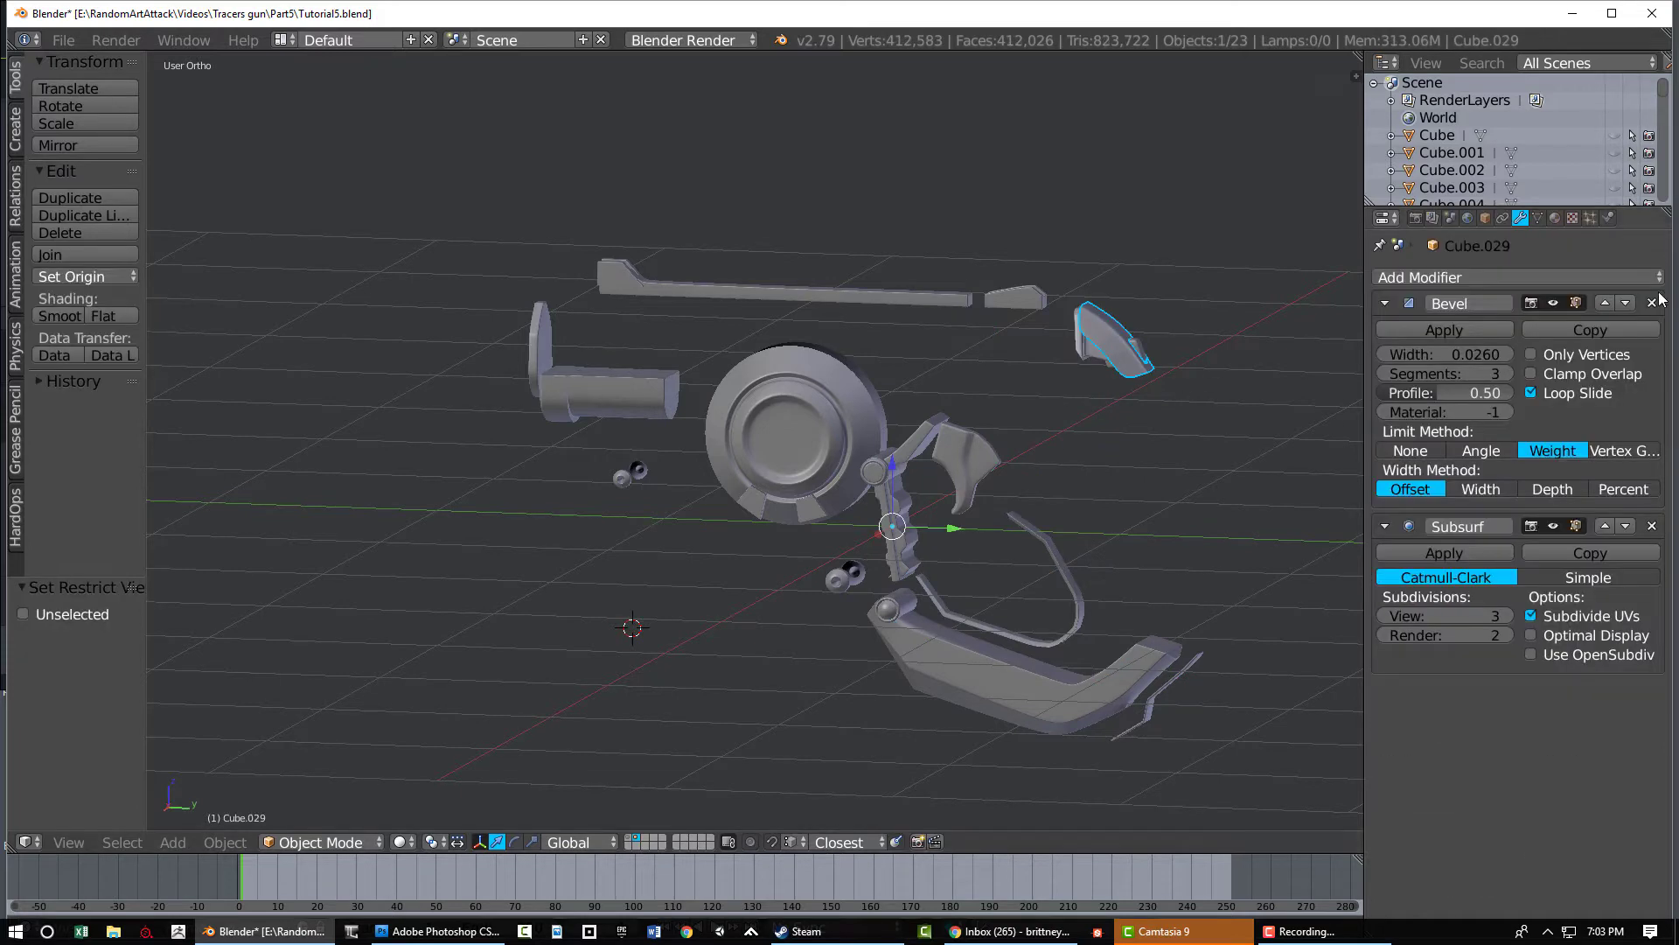
double_click(1649, 303)
key("h")
right_click(1128, 354)
key("h")
right_click(1135, 353)
double_click(1649, 302)
key("h")
Remove the Bevel and Subsurf modifiers from the top sight rail and hide it, along with the side disc and the trigger
right_click(1016, 297)
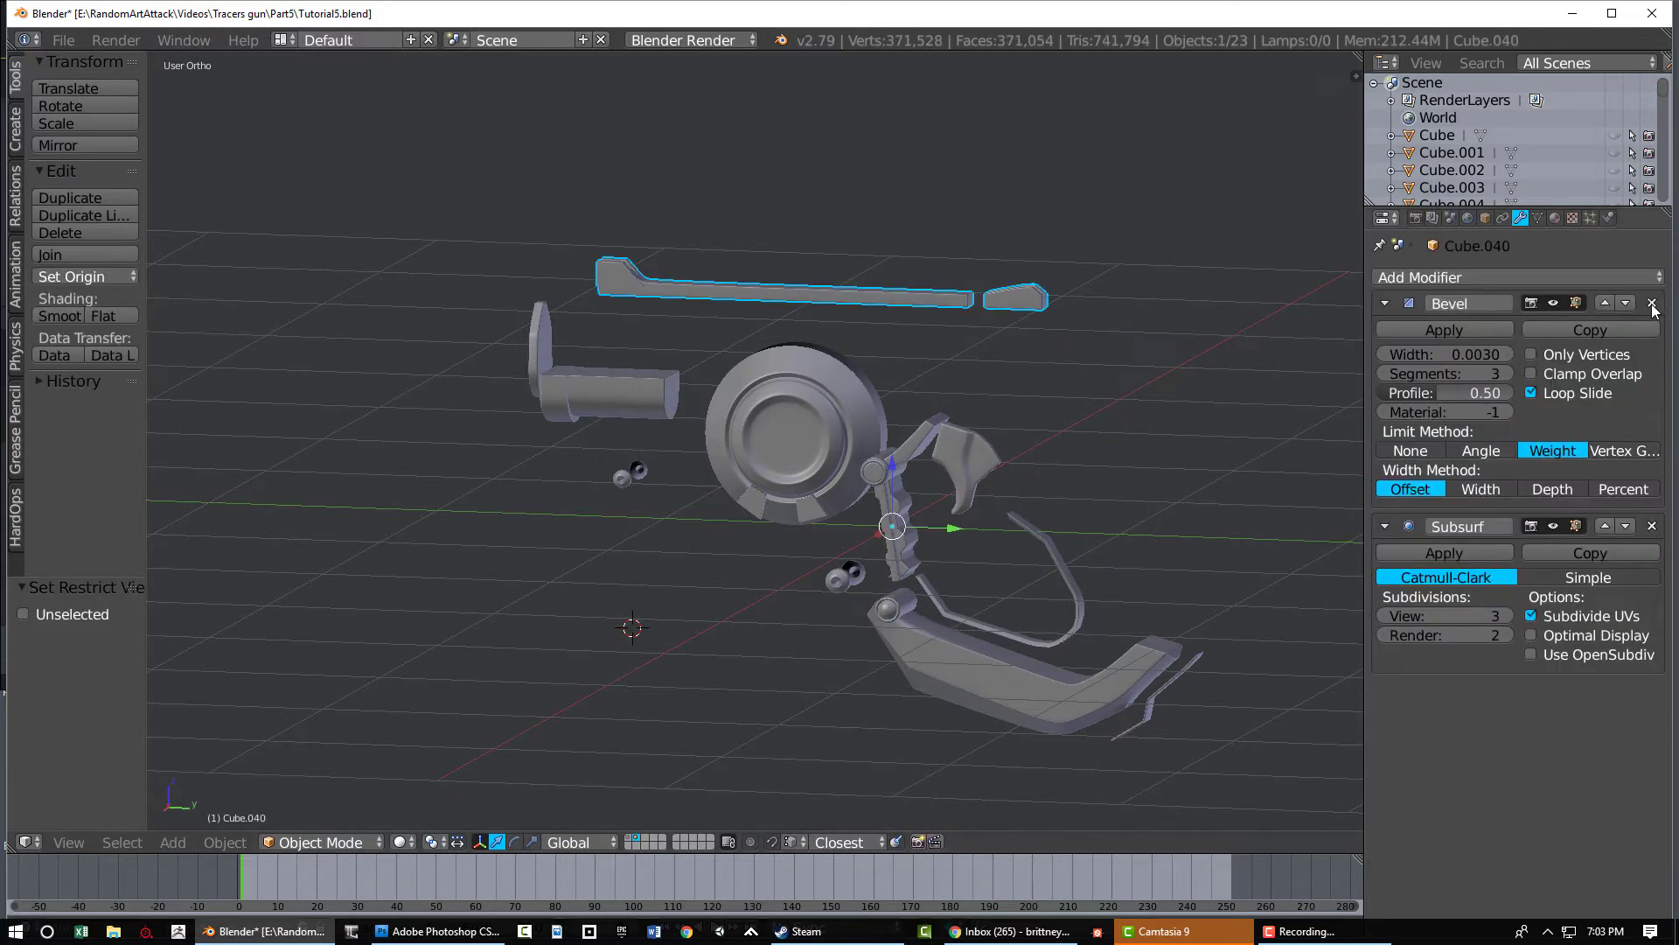
double_click(1649, 303)
key("h")
right_click(853, 407)
key("h")
right_click(983, 458)
key("h")
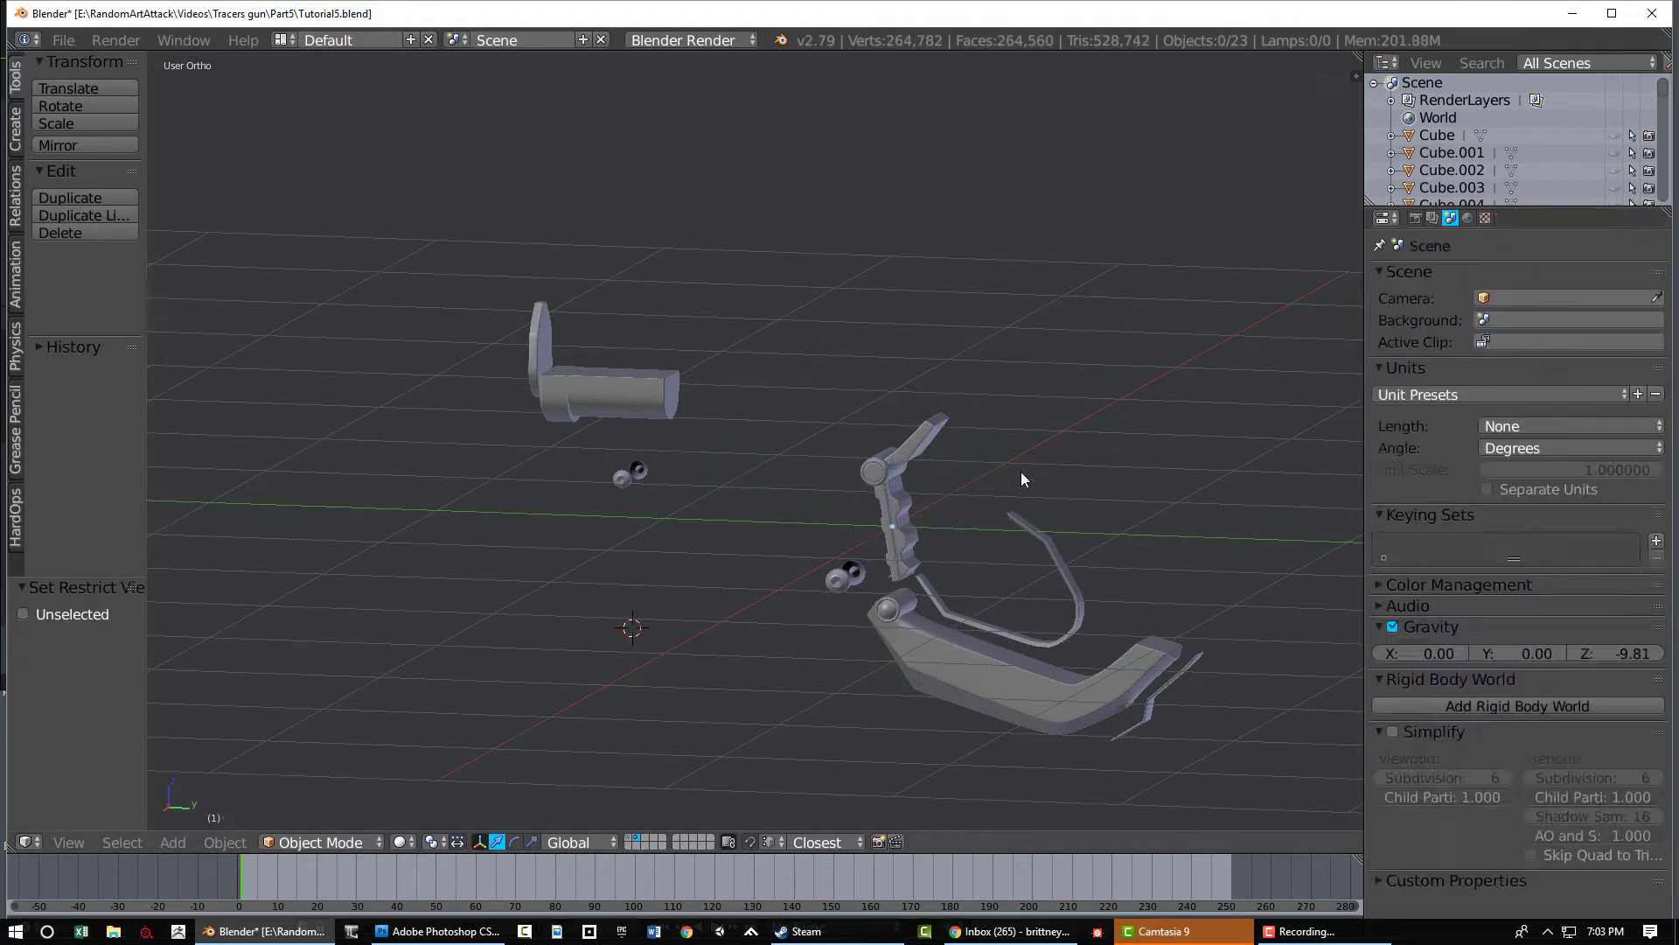
Remove the modifiers from the ribbed front grip and its adjoining upper part, and hide them together with the grip opening's trim
right_click(899, 516)
double_click(1649, 303)
key("h")
right_click(883, 467)
double_click(1650, 303)
key("h")
right_click(1057, 563)
key("h")
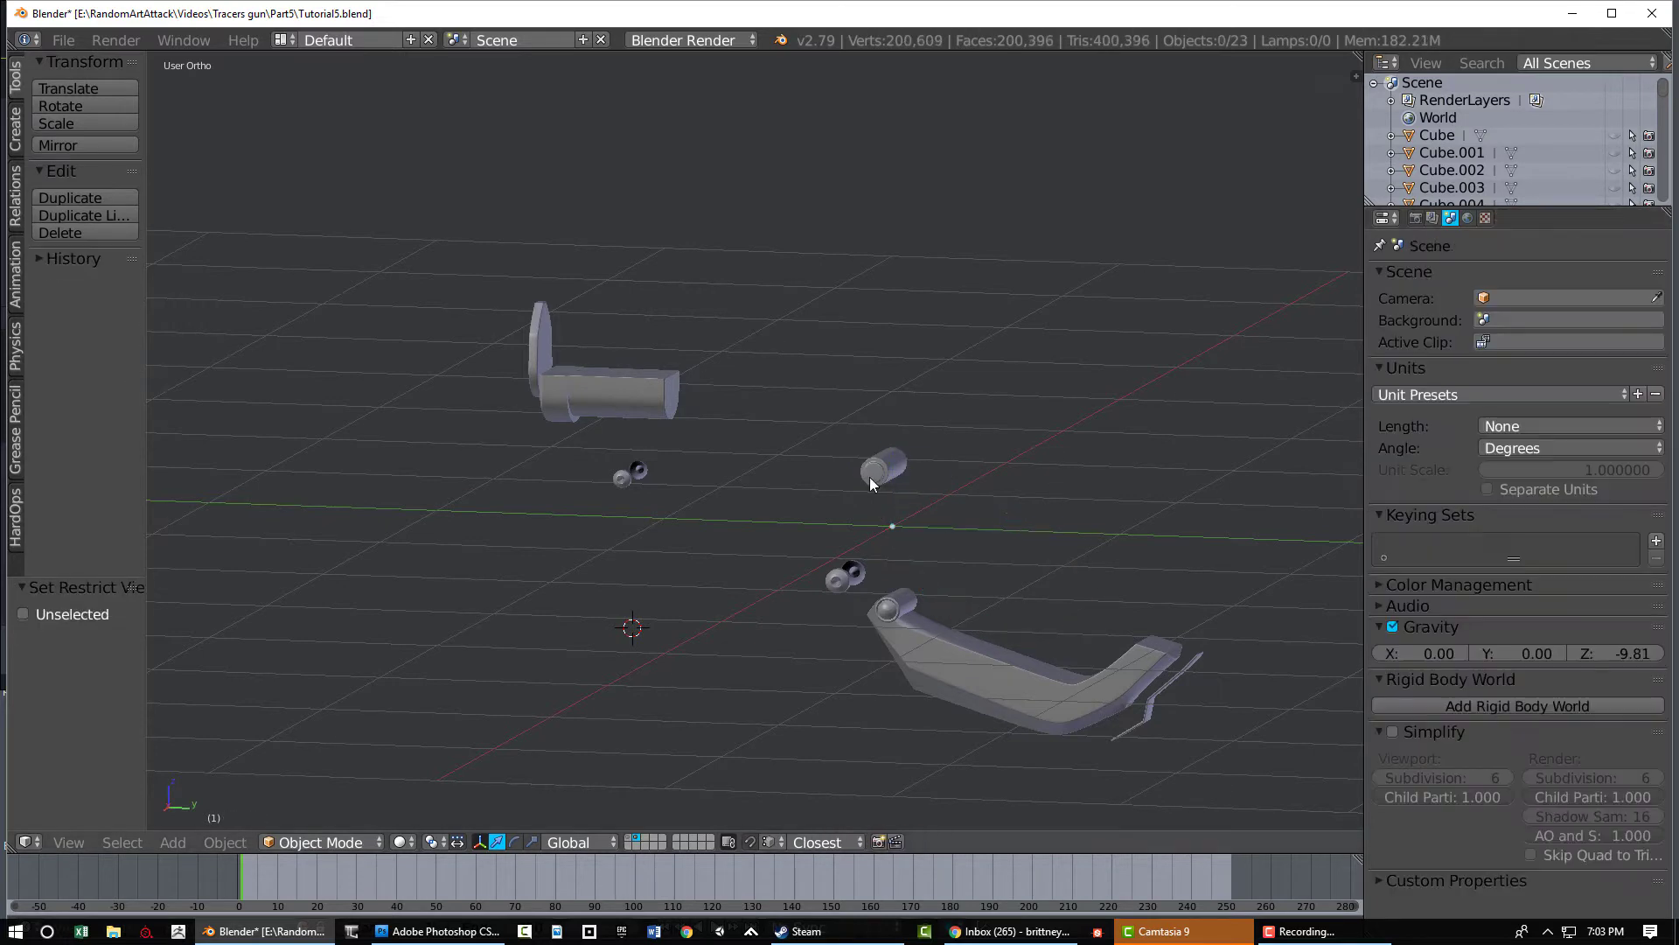
Remove the modifiers from the round pin and the lower grip section, and hide them together with the thin rear trim
right_click(871, 485)
double_click(1650, 302)
key("h")
right_click(1130, 649)
double_click(1650, 303)
key("h")
right_click(1168, 687)
key("h")
Remove the modifiers from the lower barrel cylinder and hide it together with the upright muzzle plate
right_click(630, 393)
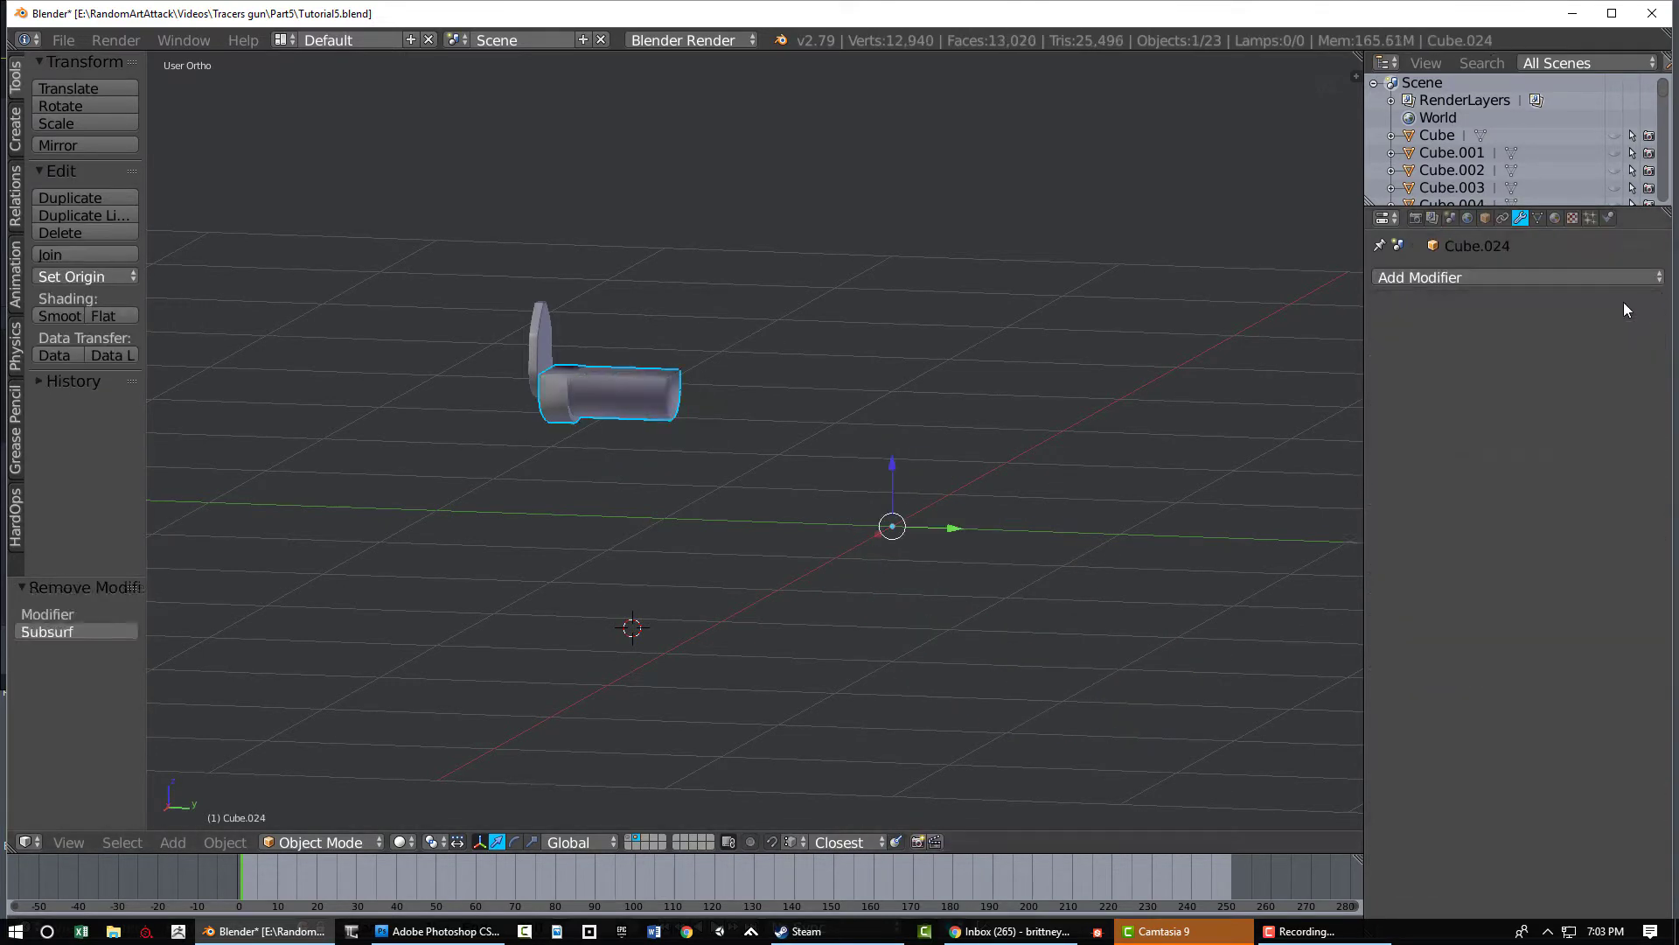
key("h")
right_click(540, 350)
key("h")
Reveal all low-poly parts and delete the extra round pin above the ribbed front grip
key("alt+h")
right_click(874, 480)
key("x")
left_click(874, 490)
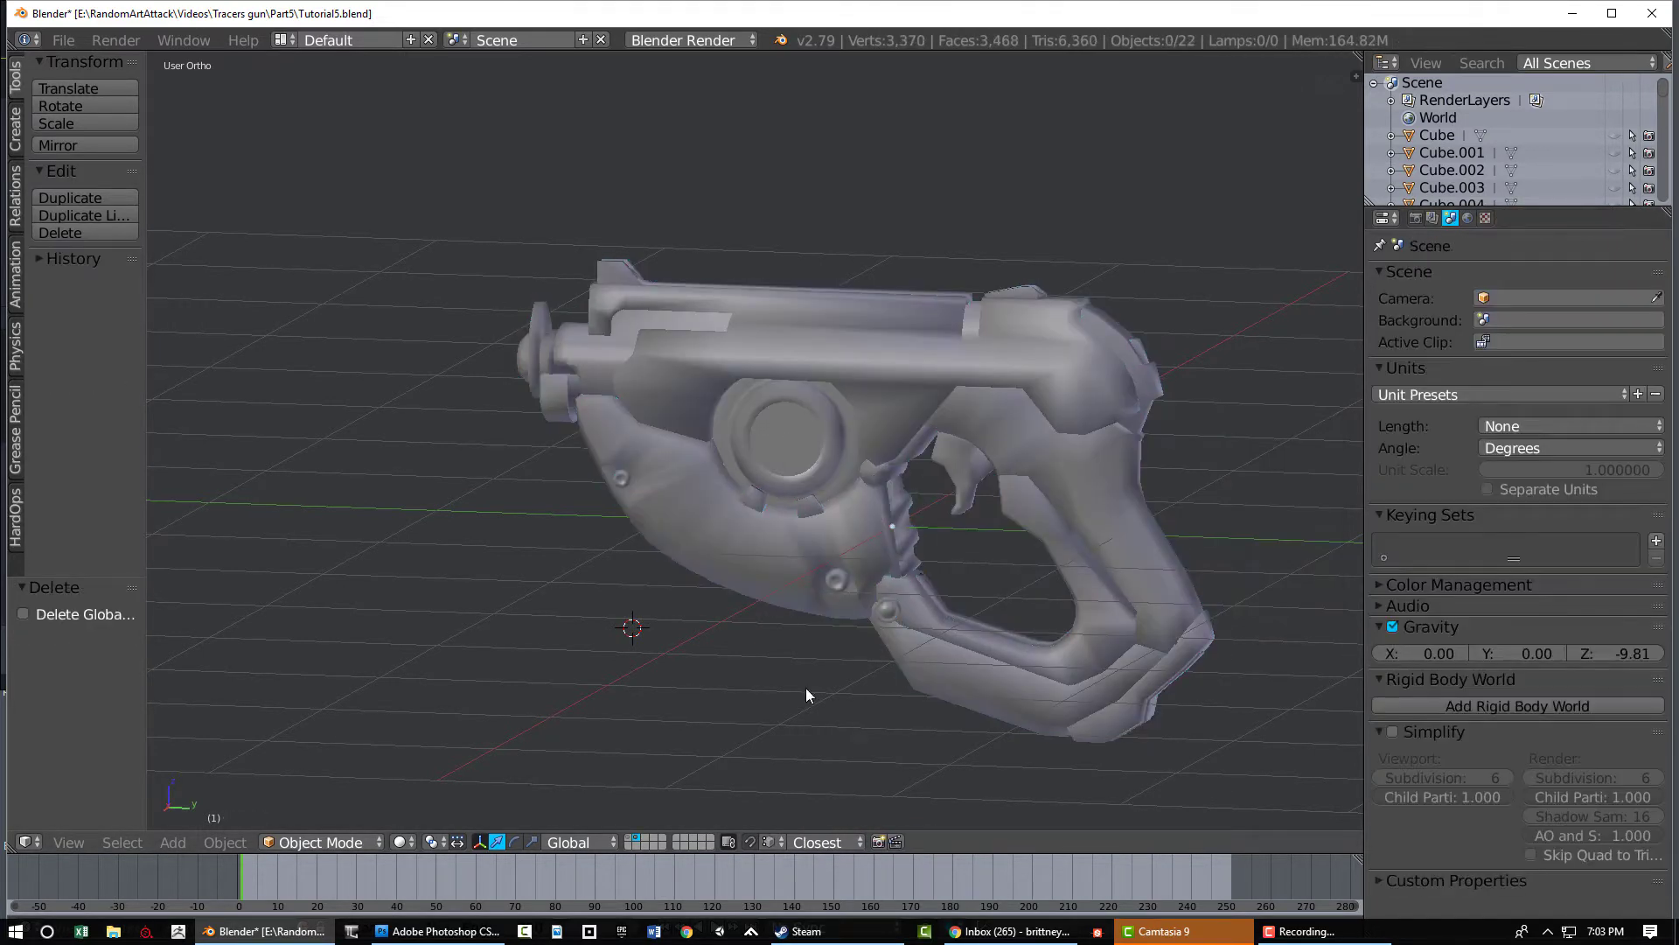
Reveal all high-poly parts on the first layer and delete the extra round pin above the ribbed front grip
key("1")
scroll(886, 573, "down", 3)
key("alt+h")
scroll(839, 506, "up", 4)
right_click(898, 490)
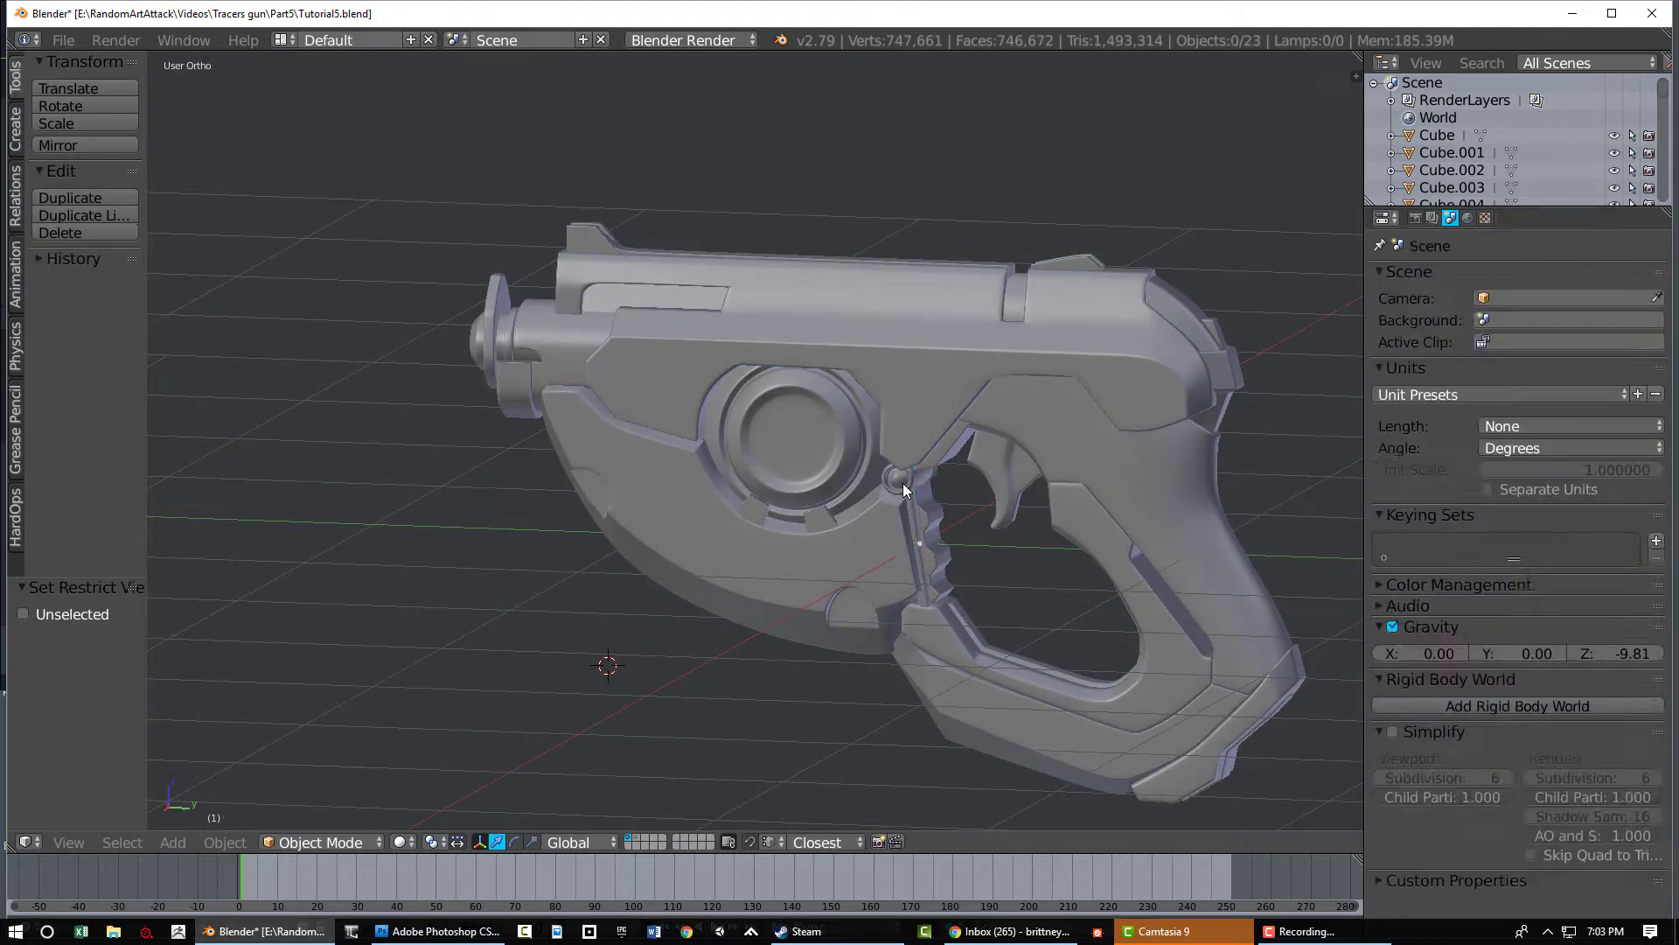
key("x")
left_click(896, 496)
key("a")
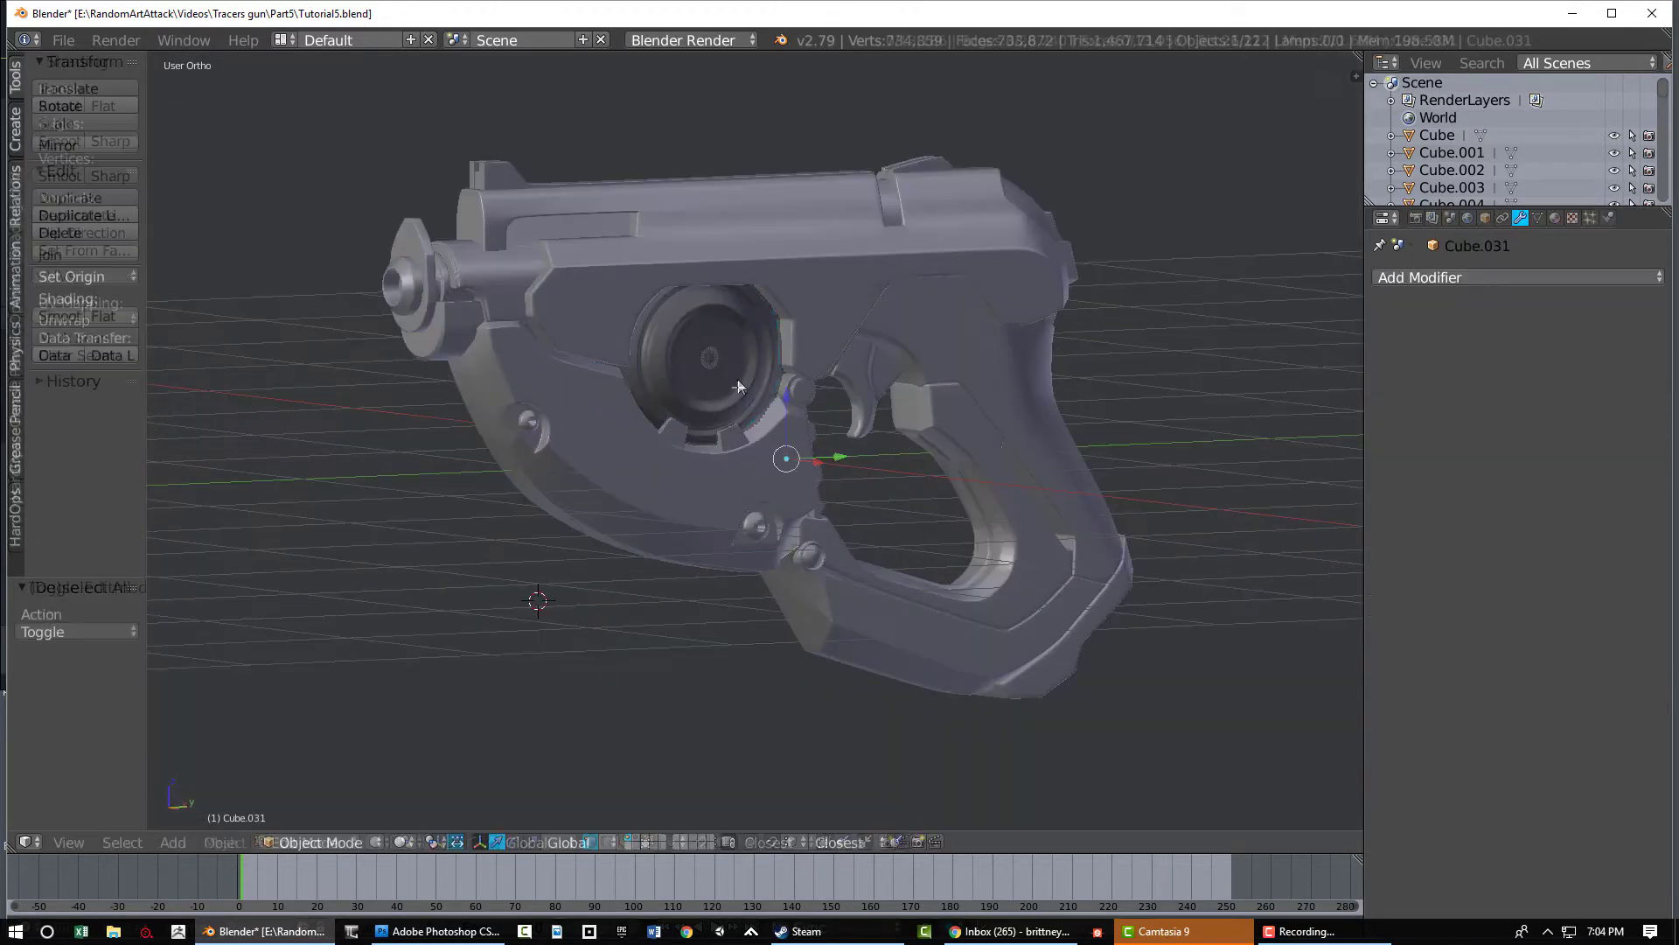
Inspect the high-poly side disc's mesh in Edit Mode and look over the finished gun in Object Mode
key("Tab")
scroll(761, 524, "up", 10)
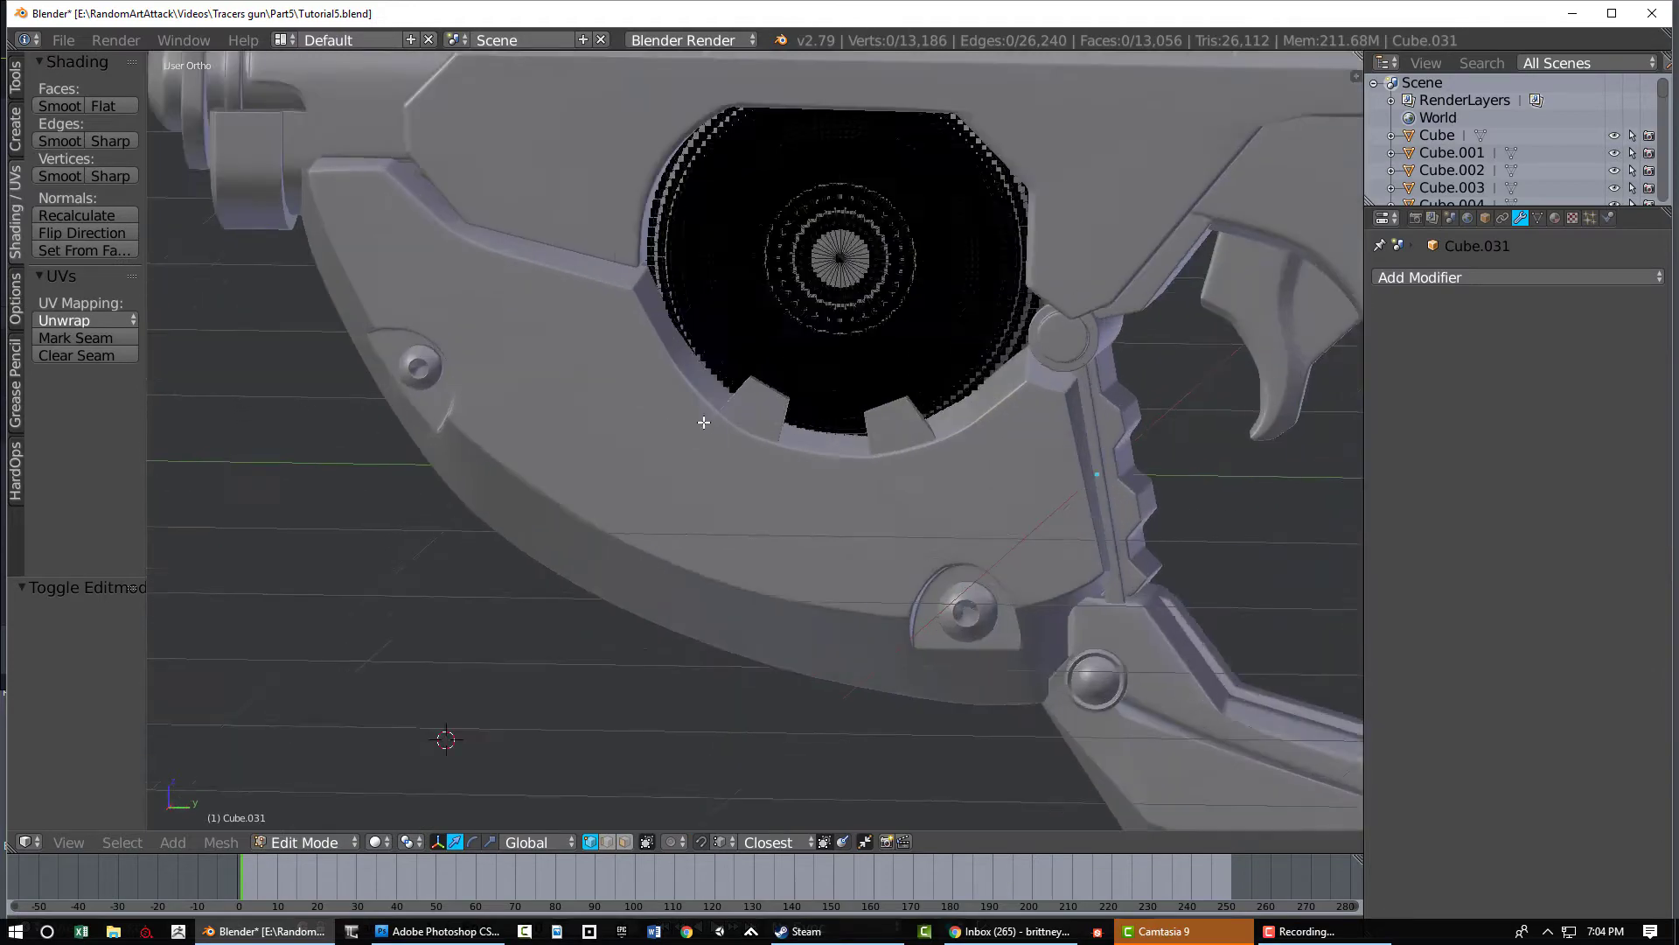
key("Tab")
scroll(762, 573, "down", 8)
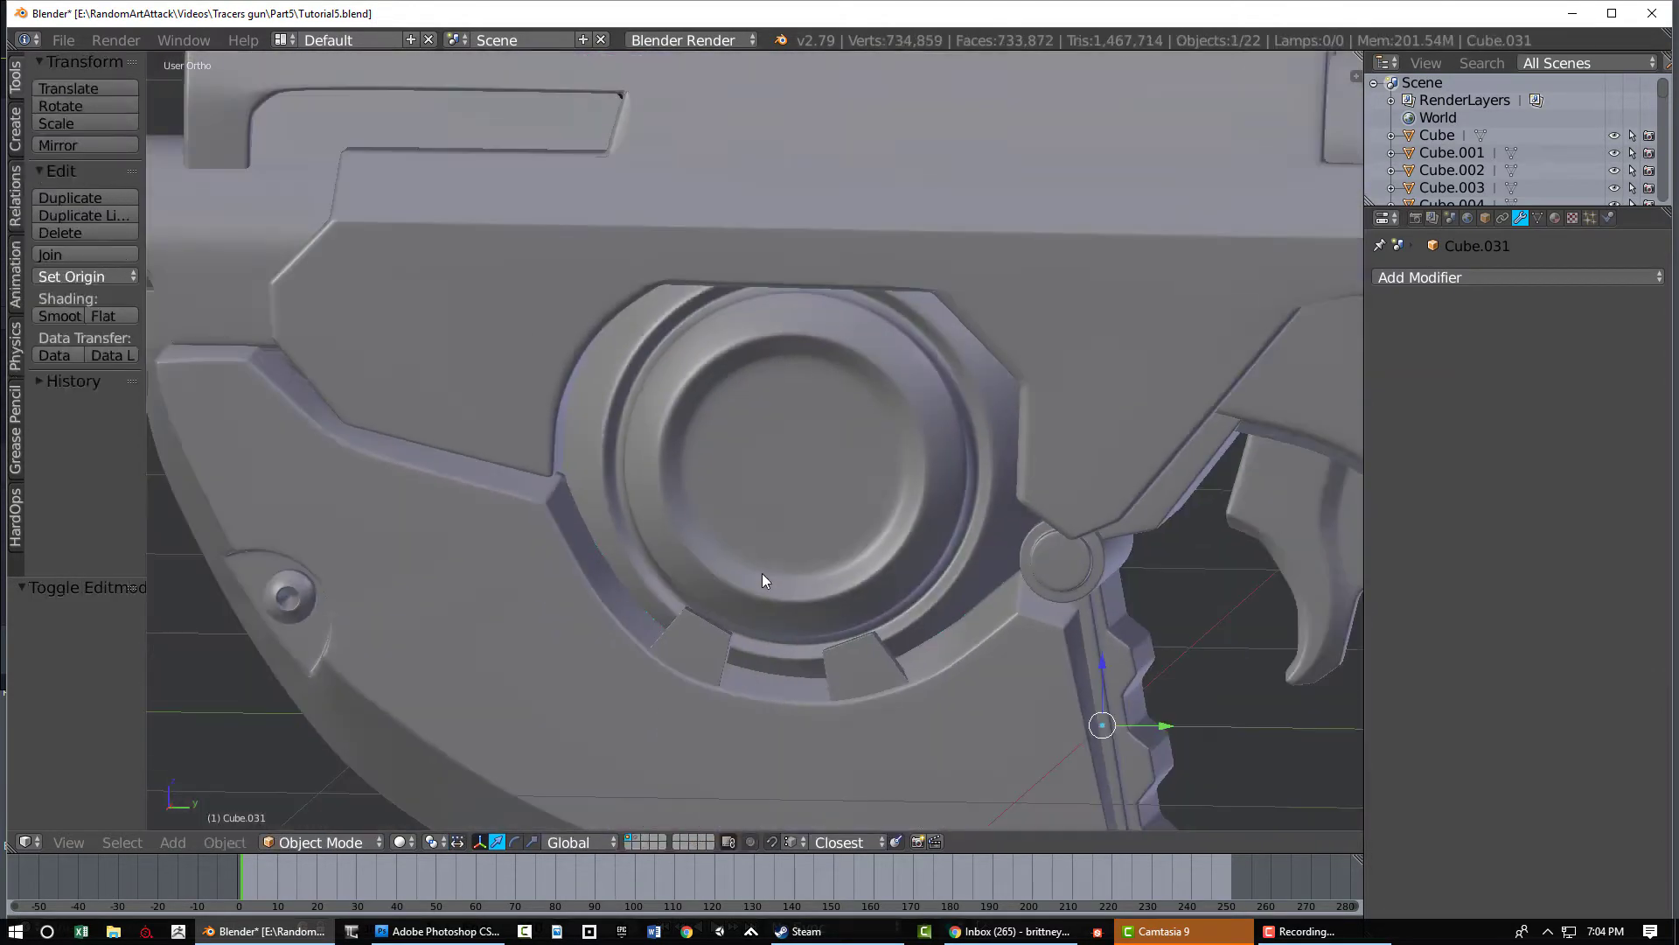
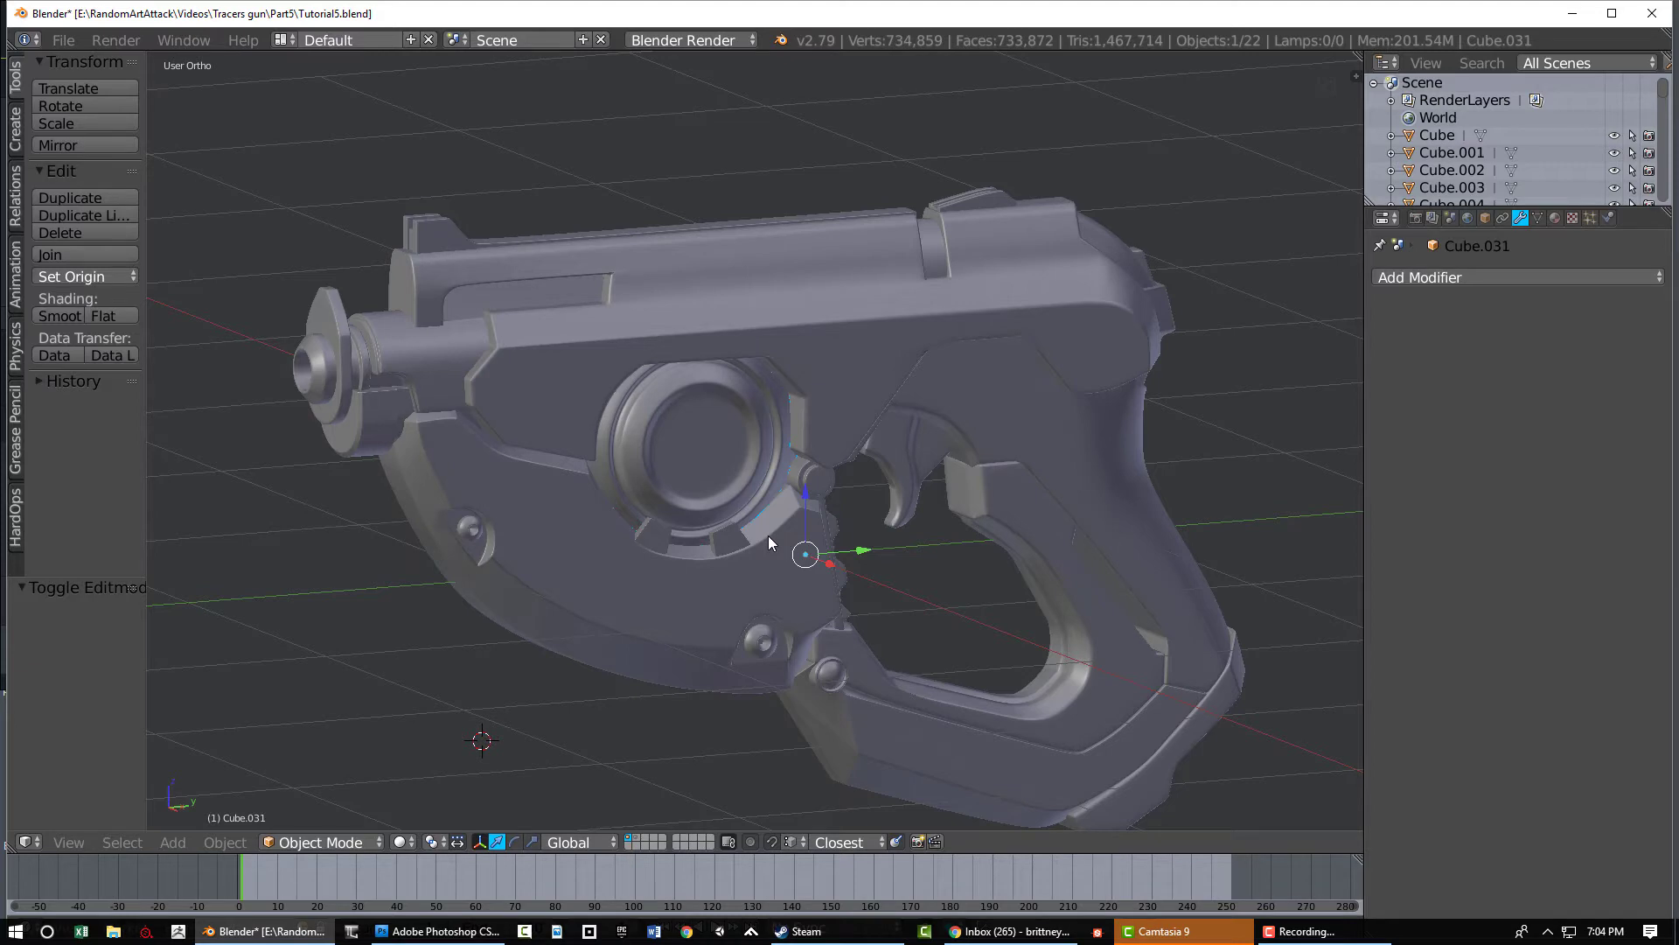
middle_click_drag(784, 457, 727, 453)
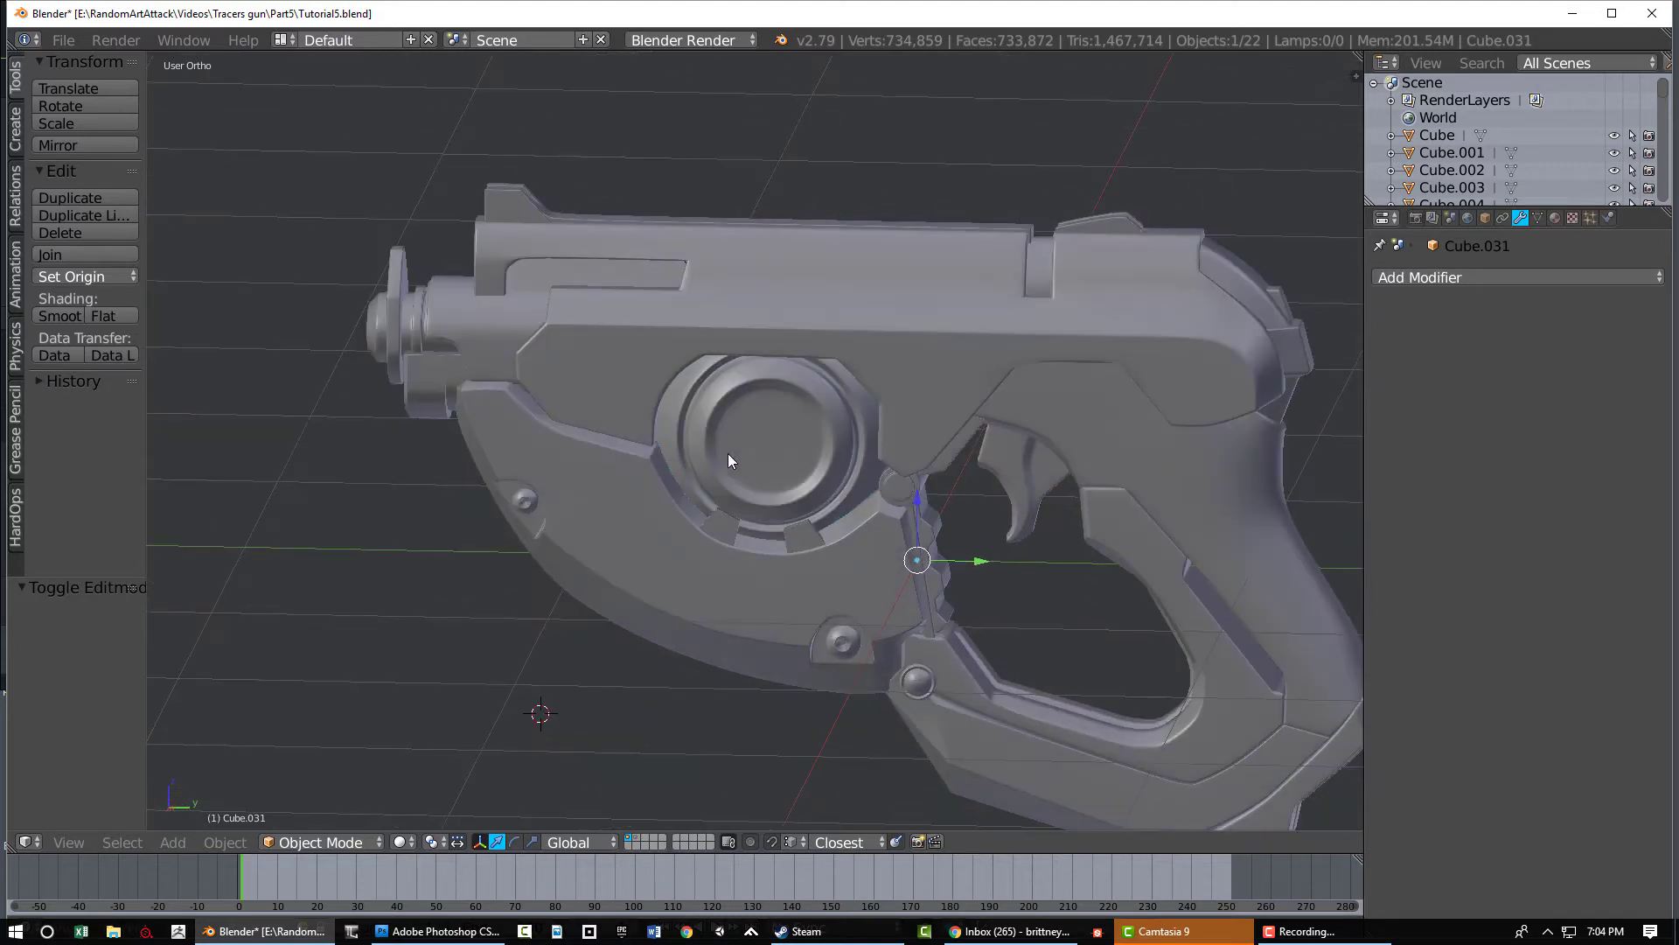
Switch to the low-poly layer and join all its parts into one object with the lower body active
left_click(635, 838)
scroll(731, 678, "down", 3)
middle_click_drag(932, 632, 894, 608)
right_click(743, 532)
key("Tab")
key("Tab")
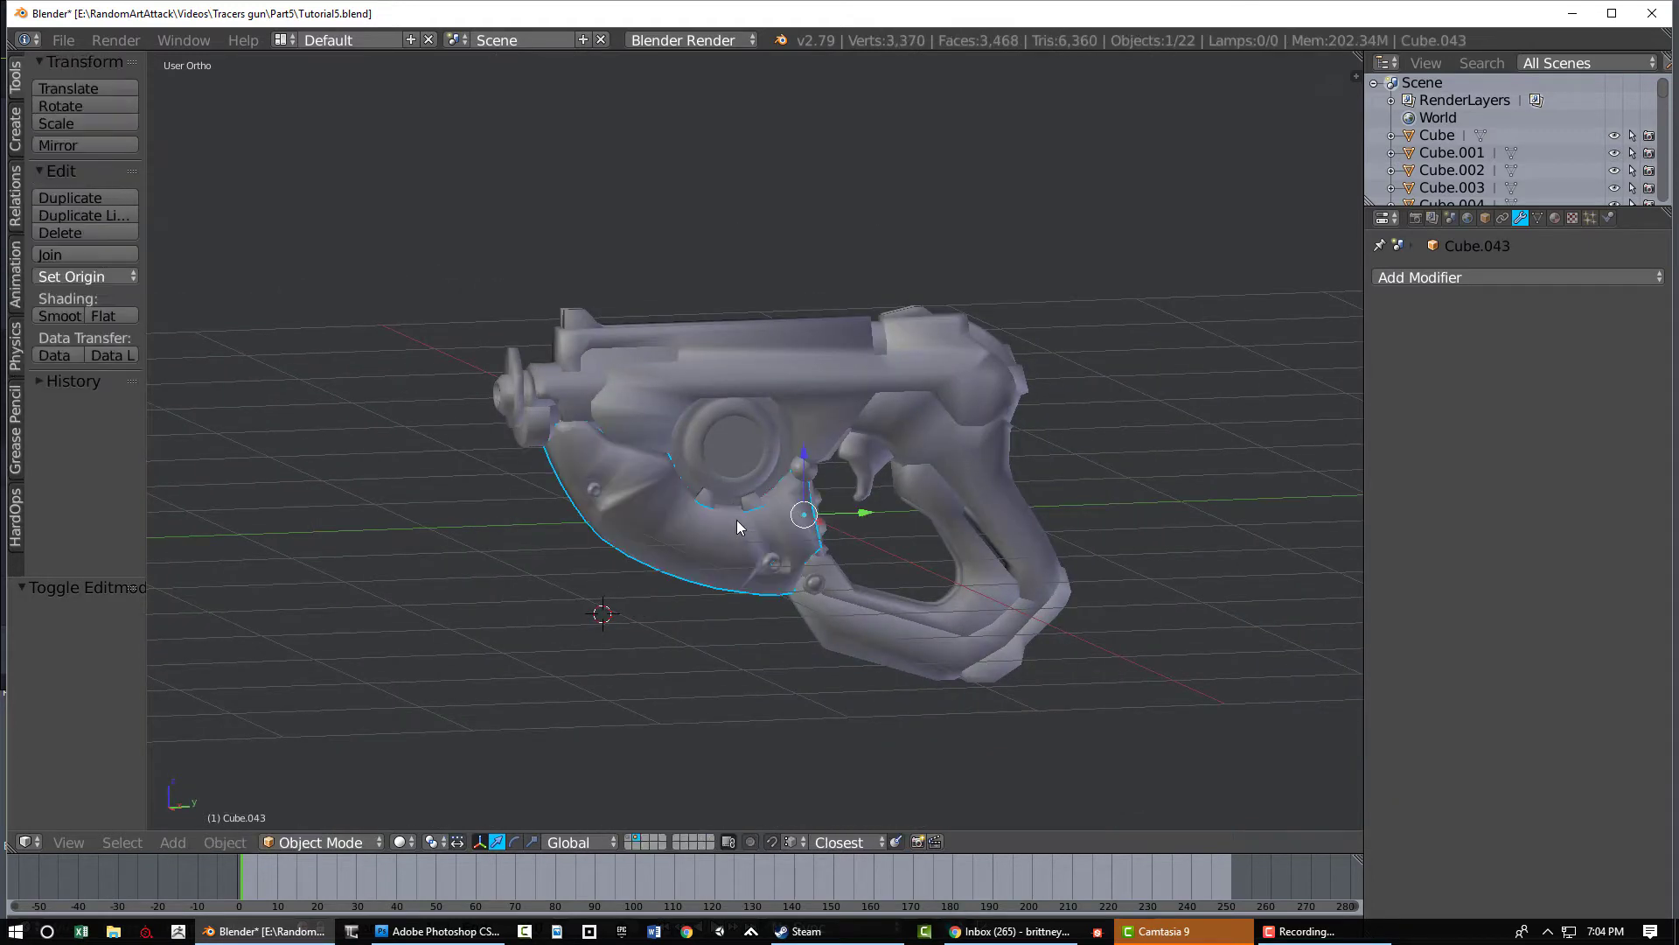
key("a")
key("a")
key("ctrl+j")
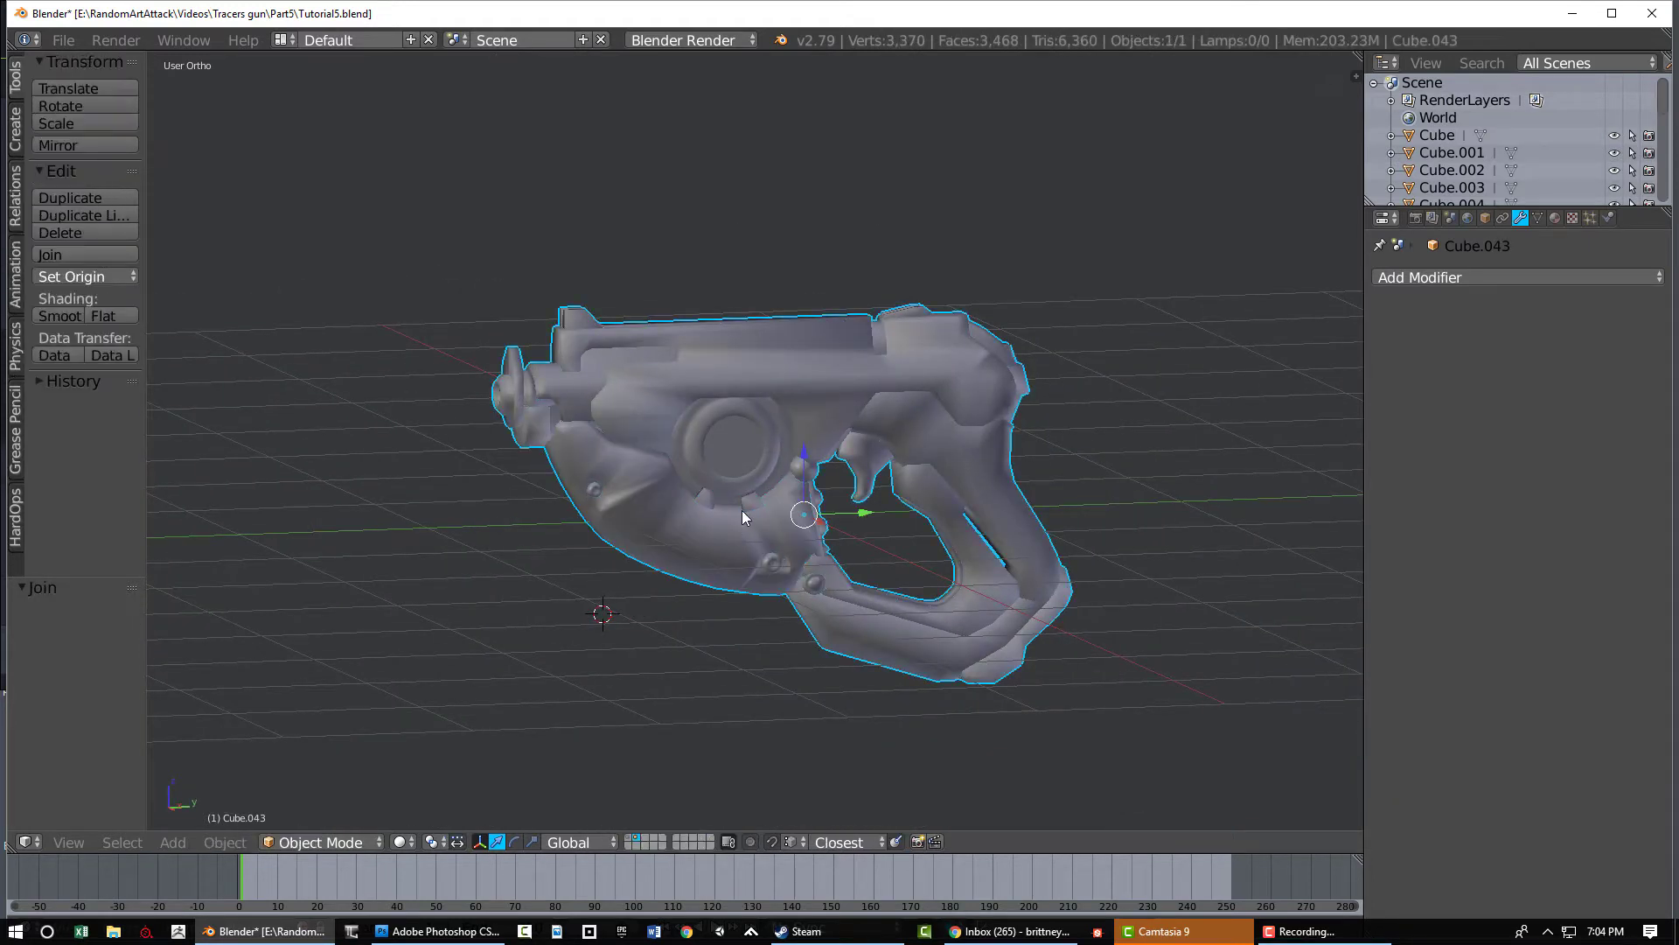
Examine the joined low-poly mesh in Edit Mode and return to Object Mode
key("Tab")
key("a")
middle_click_drag(623, 495, 593, 477)
key("KP_3")
scroll(596, 448, "up", 2)
key("a")
key("a")
key("Tab")
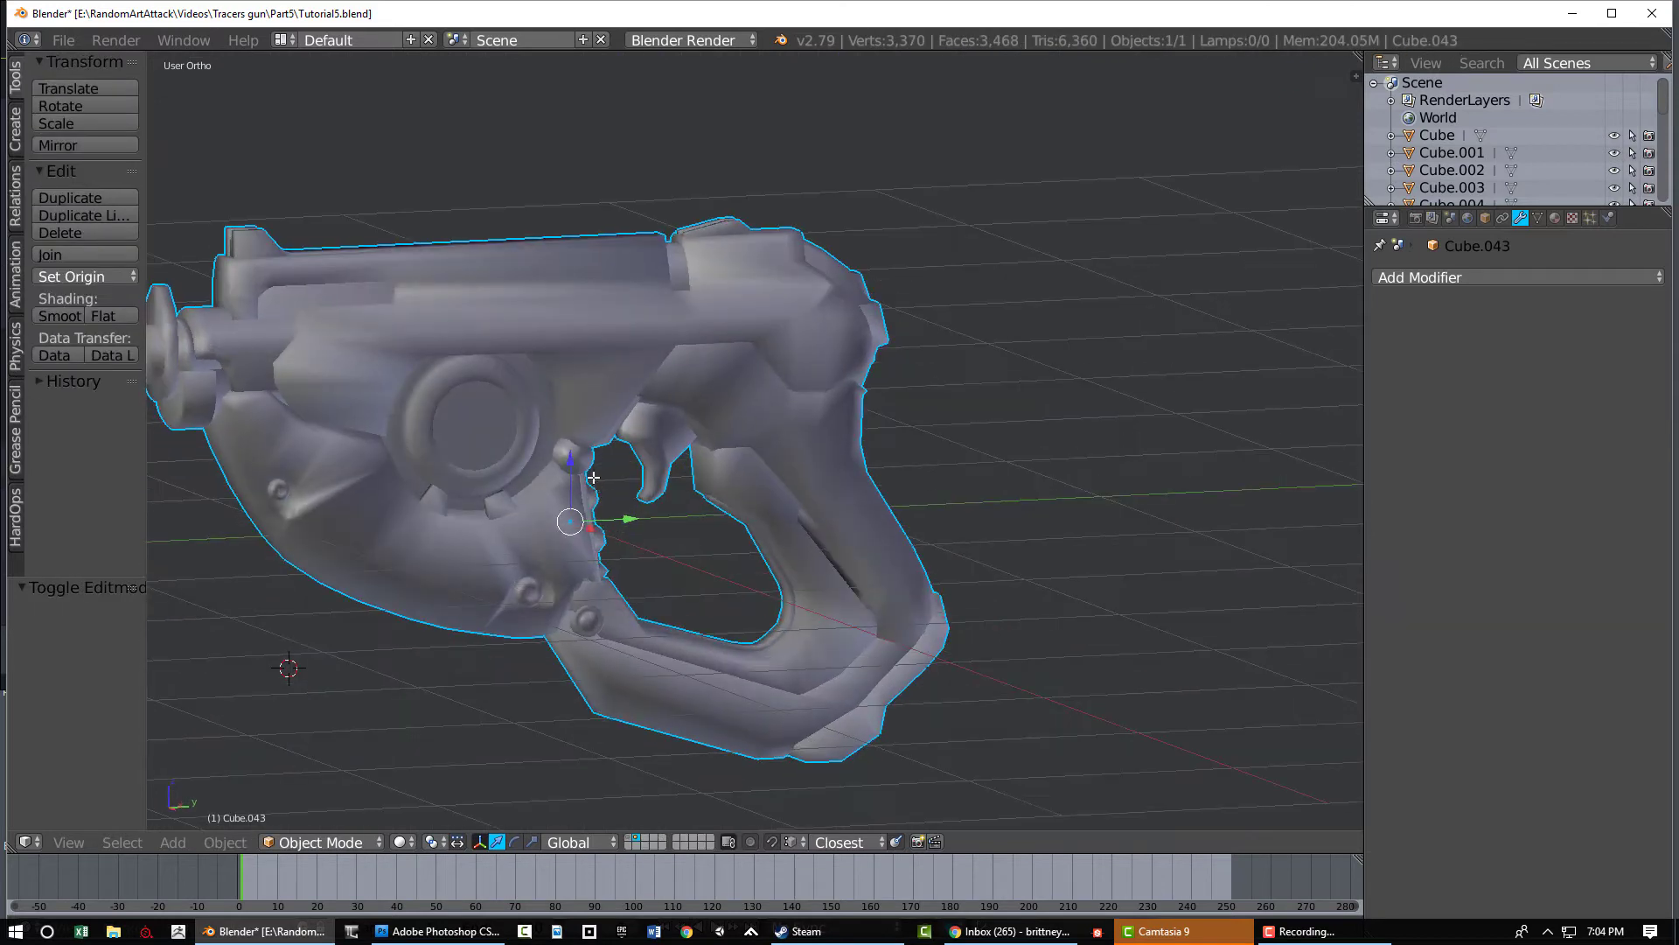
Show the joined low-poly mesh as wireframe in Edit Mode and select all of the trigger's linked geometry
key("Tab")
key("a")
scroll(726, 409, "up", 1)
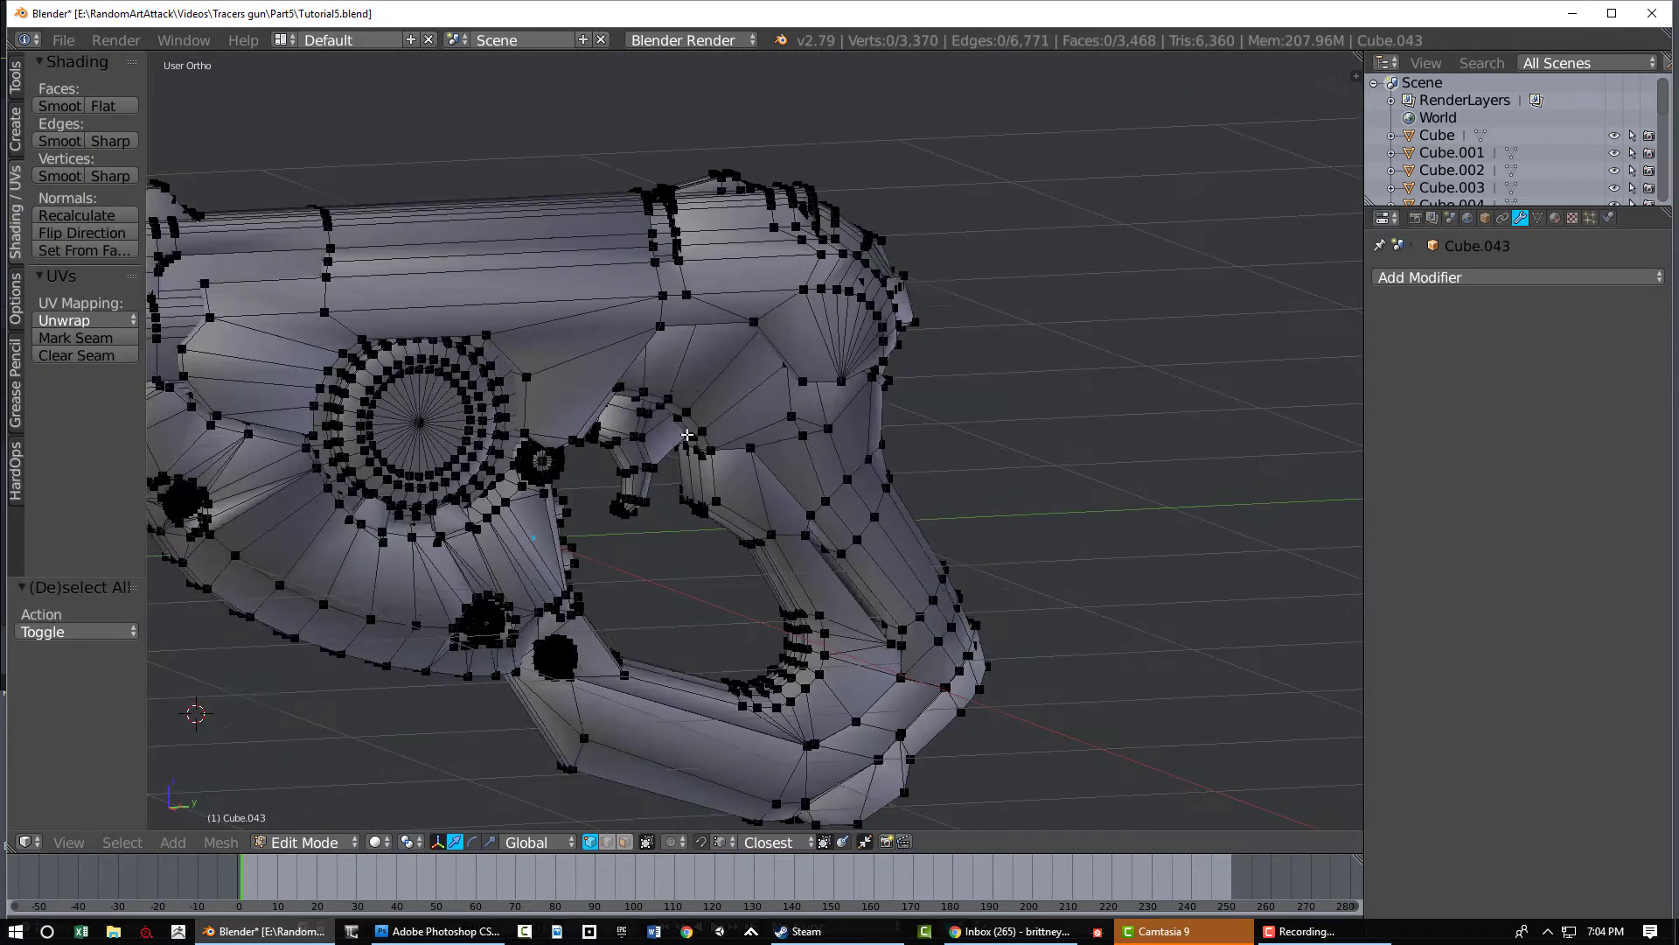
key("z")
middle_click_drag(686, 434, 618, 487)
scroll(618, 487, "up", 3)
middle_click_drag(754, 324, 735, 412, "shift")
scroll(714, 517, "up", 3)
key("KP_3")
middle_click_drag(596, 633, 643, 371, "shift")
middle_click_drag(609, 470, 658, 497)
key("l")
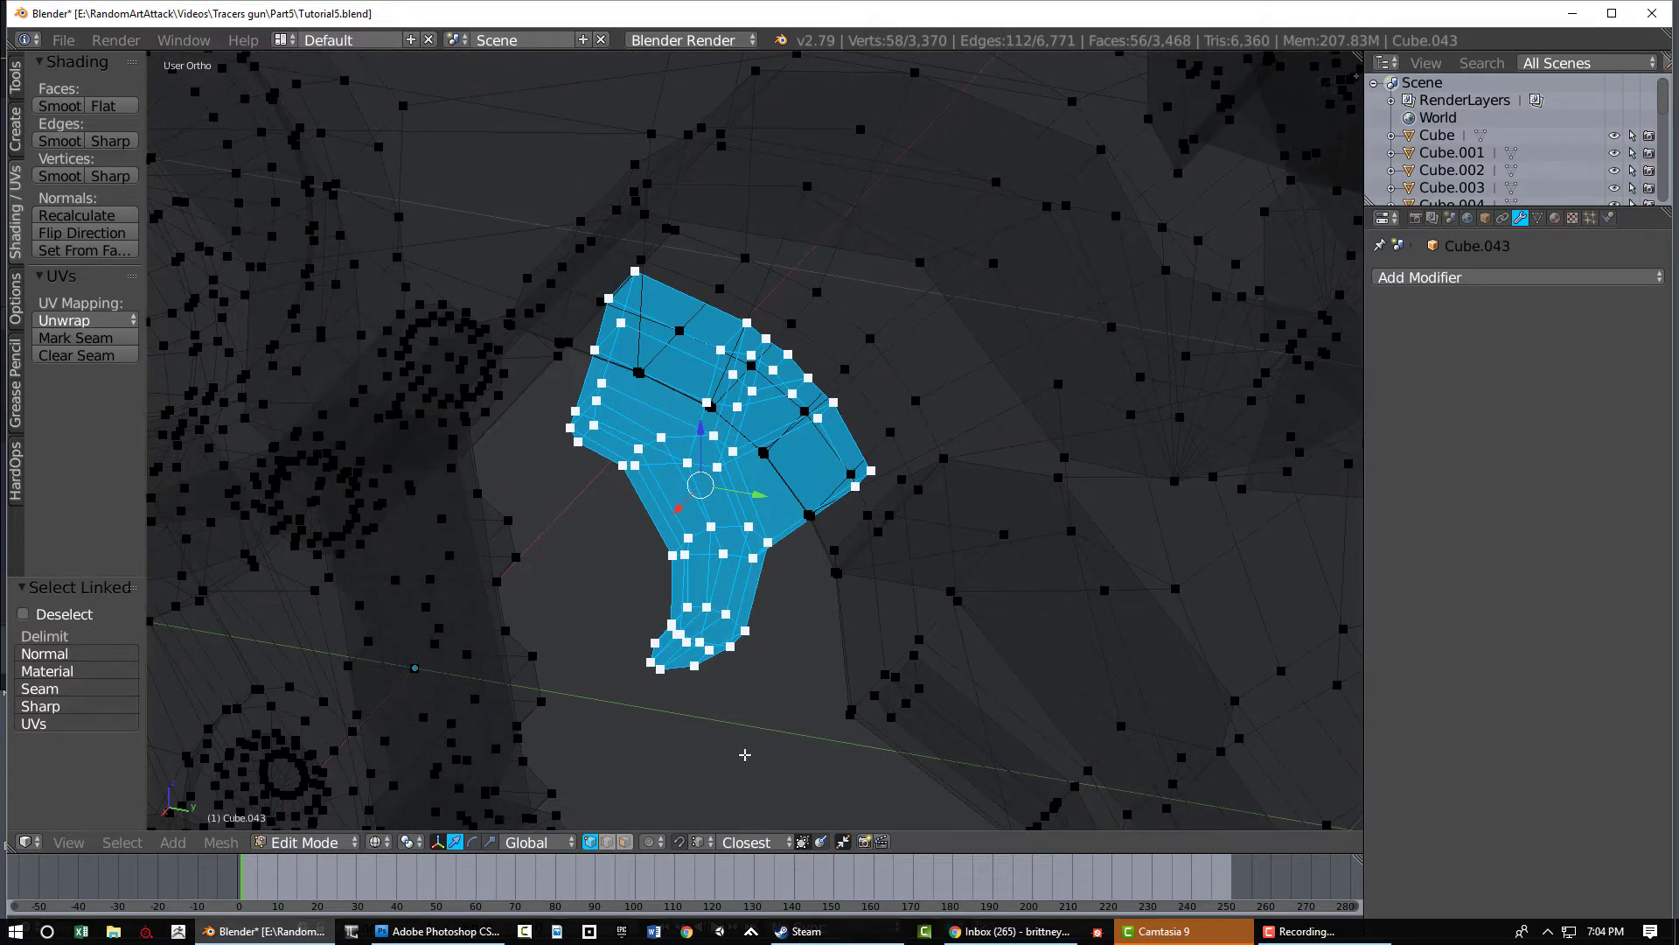
Delete the six hidden faces along the trigger's upper edge where it meets the gun body
left_click(624, 841)
right_click(682, 309)
middle_click_drag(703, 282, 707, 313)
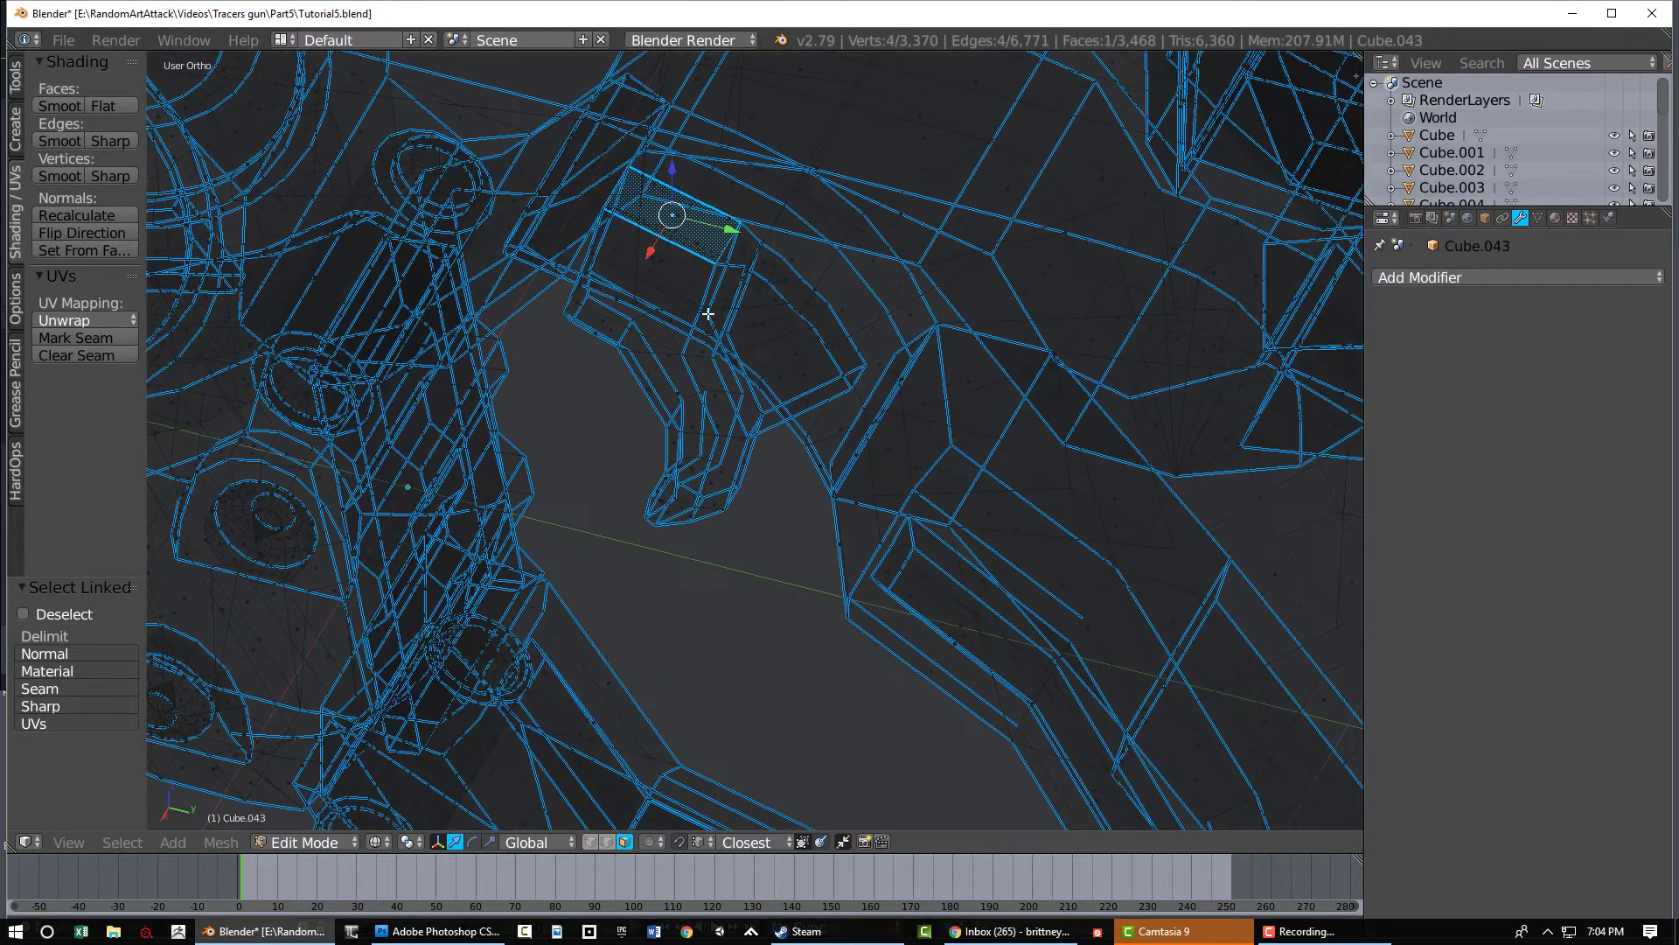
right_click(844, 349, "ctrl+shift")
middle_click_drag(843, 349, 610, 338)
key("x")
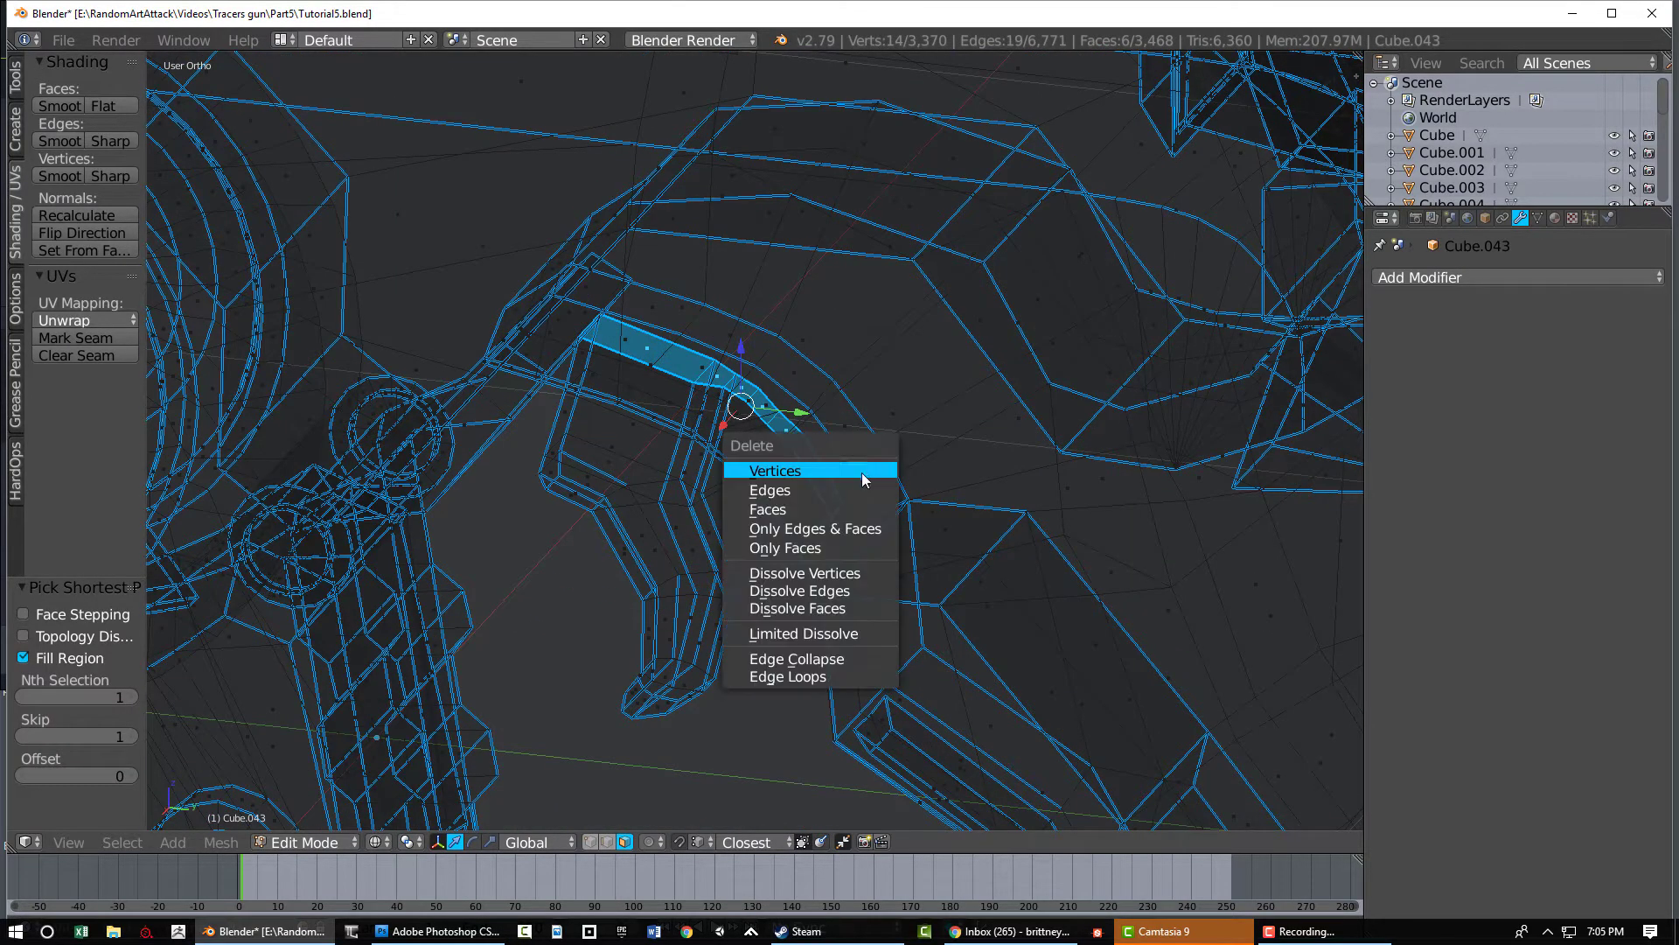
left_click(844, 514)
key("a")
key("a")
key("Tab")
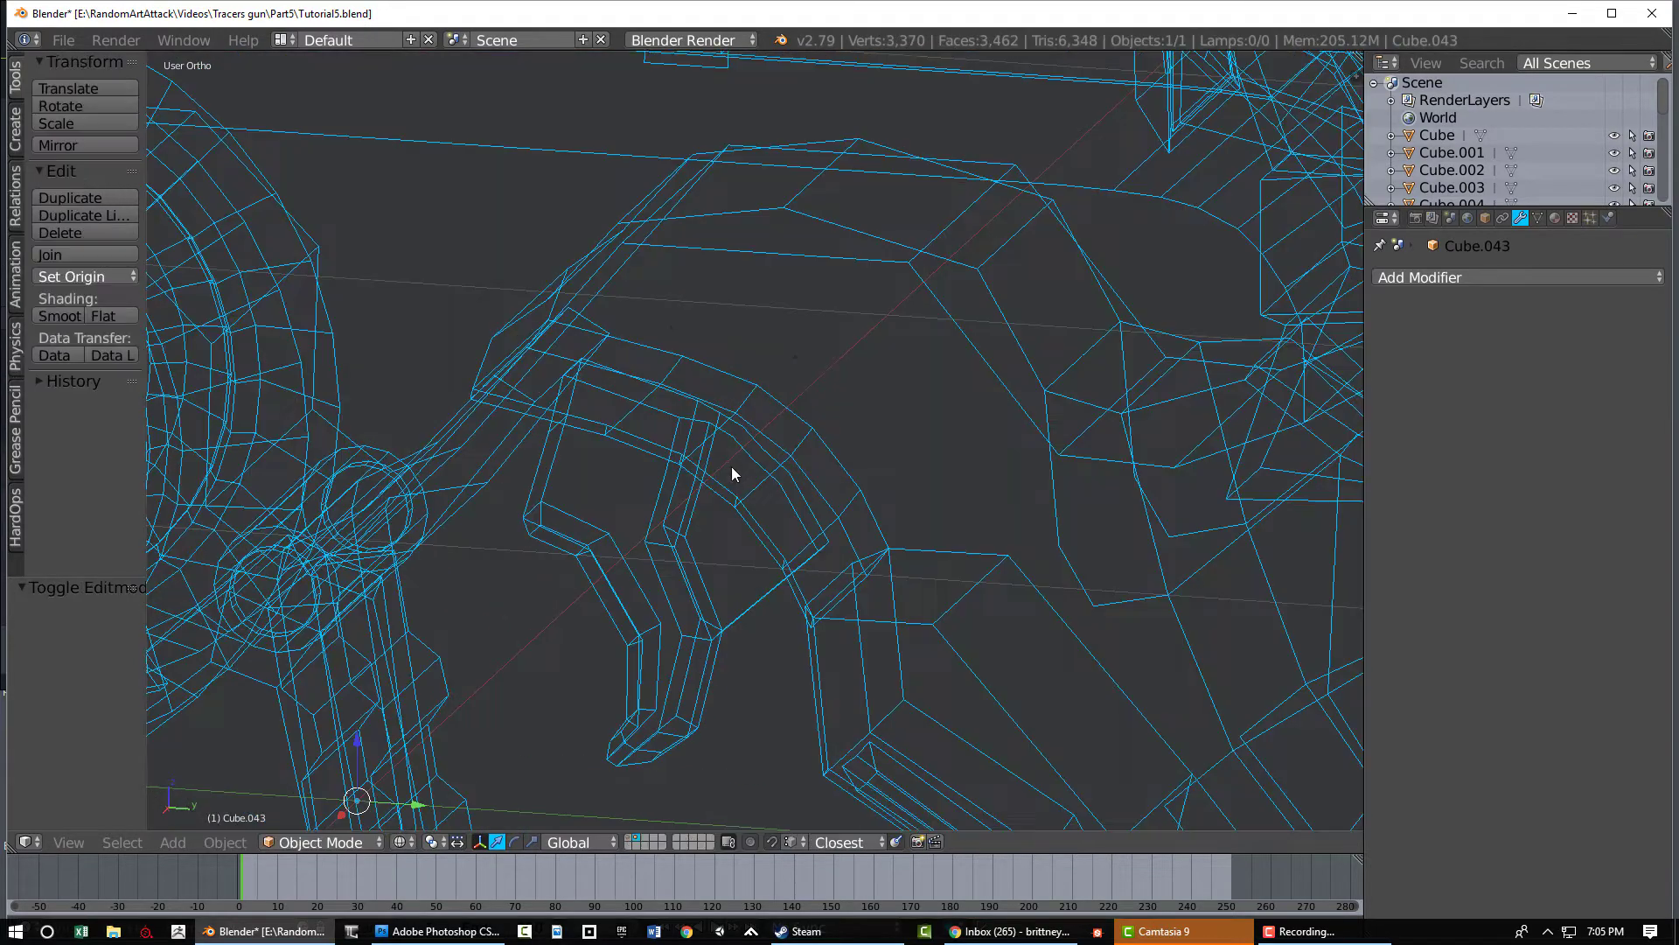
Set the bevel weight of the trigger's front edge to 1 and clear the selection
key("Tab")
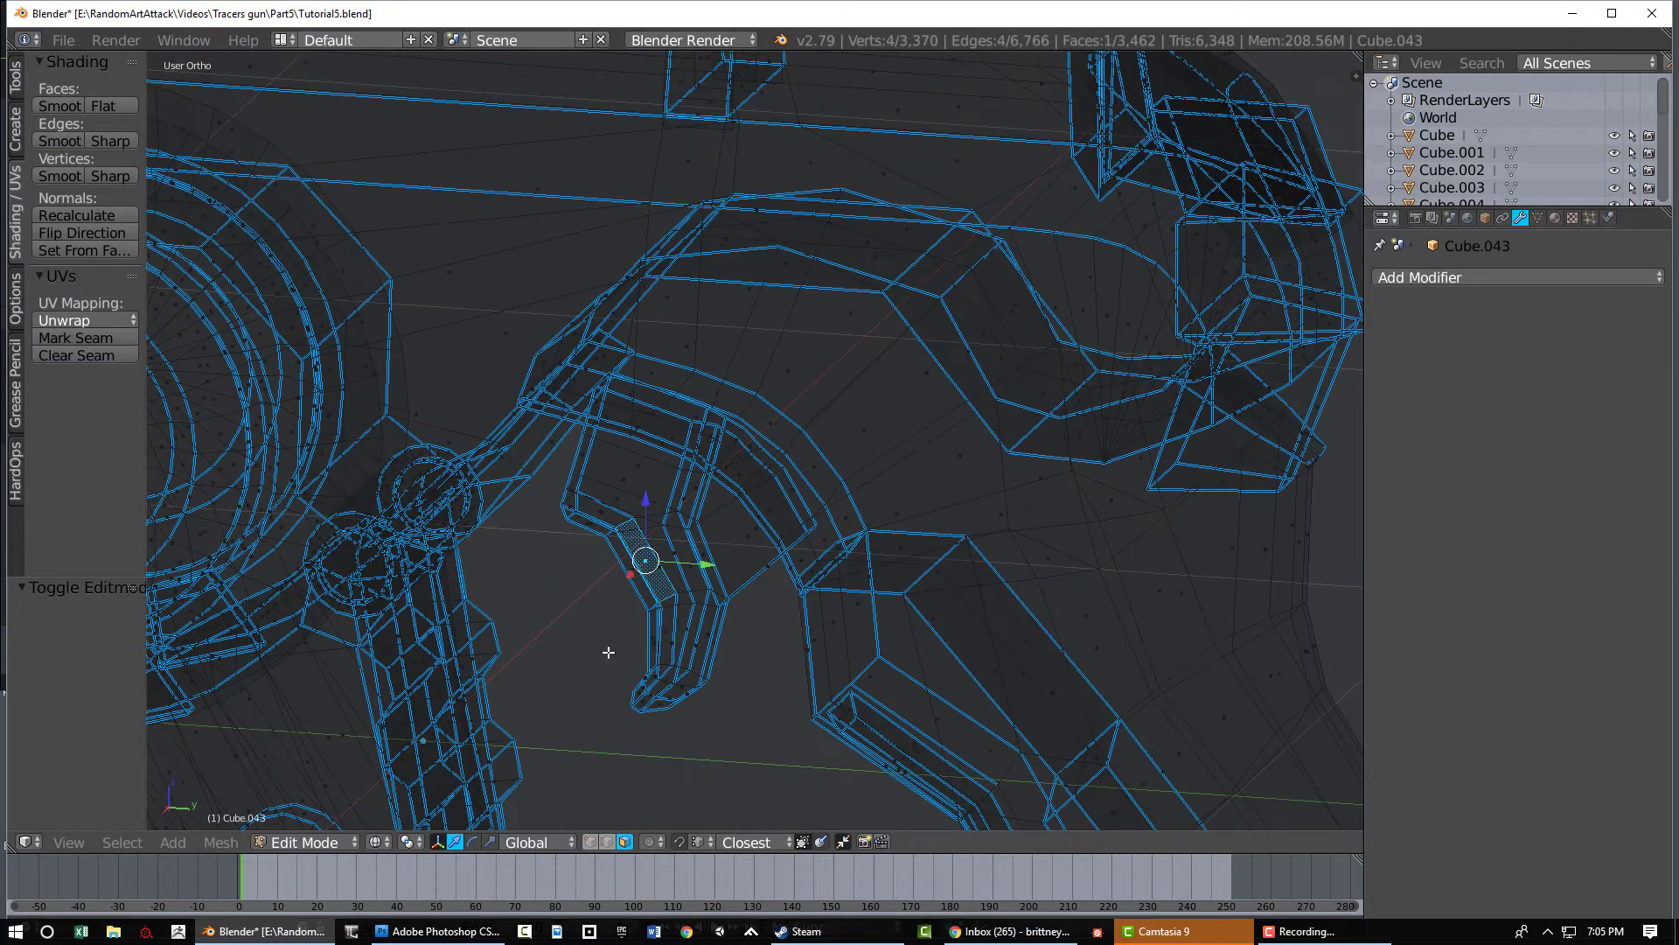
key("ctrl+e")
left_click(640, 538)
type("1")
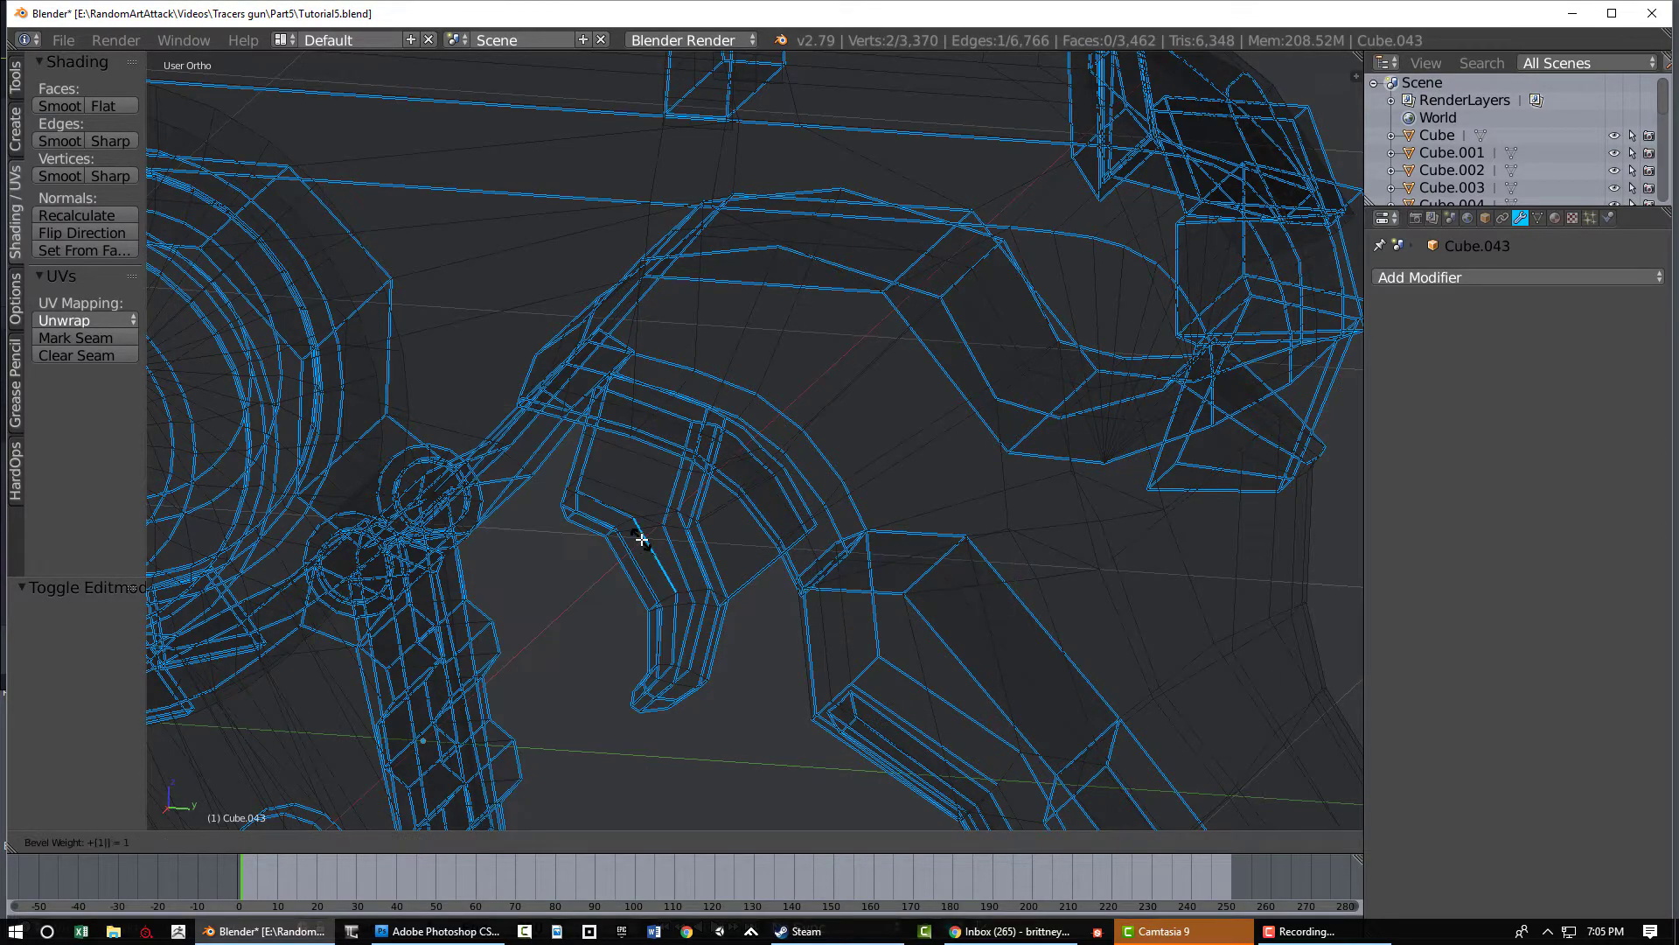
scroll(641, 551, "down", 3)
middle_click_drag(705, 533, 693, 525)
scroll(847, 502, "up", 3)
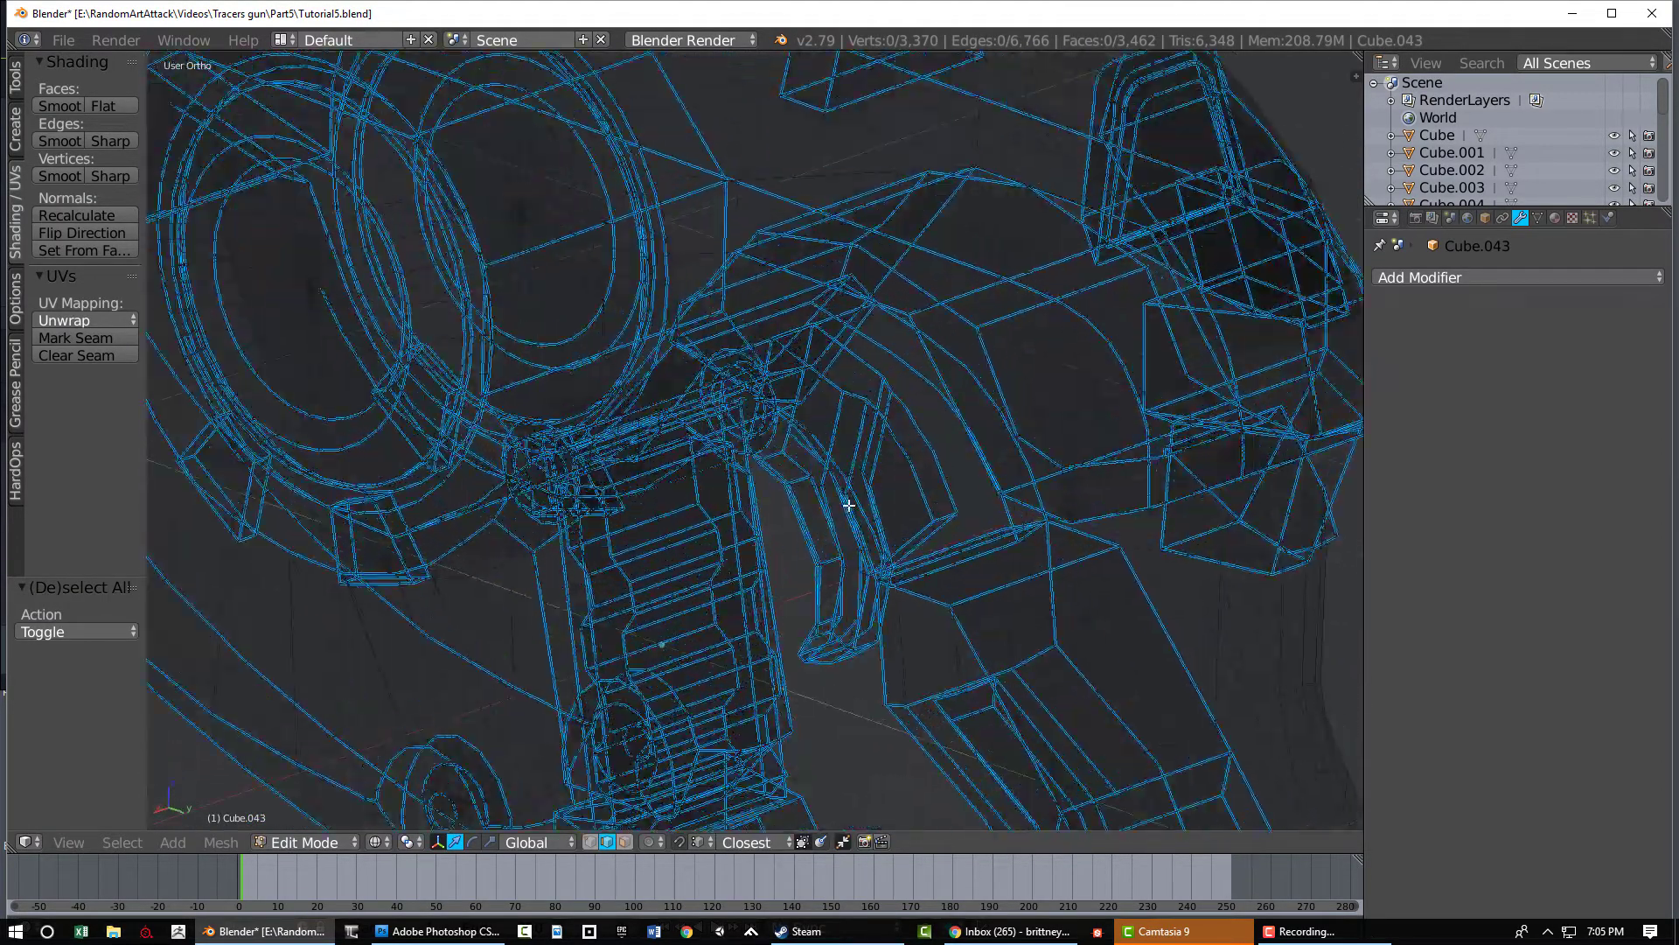
mouse_move(847, 502)
middle_mouse_down()
mouse_move(913, 509)
mouse_move(868, 441)
mouse_move(885, 455)
mouse_move(872, 356)
mouse_move(848, 345)
middle_mouse_up()
key("a")
key("a")
Examine the trigger and handle in solid shading from the side and from an angle
key("KP_3")
key("Tab")
scroll(894, 523, "down", 2)
key("KP_3")
key("z")
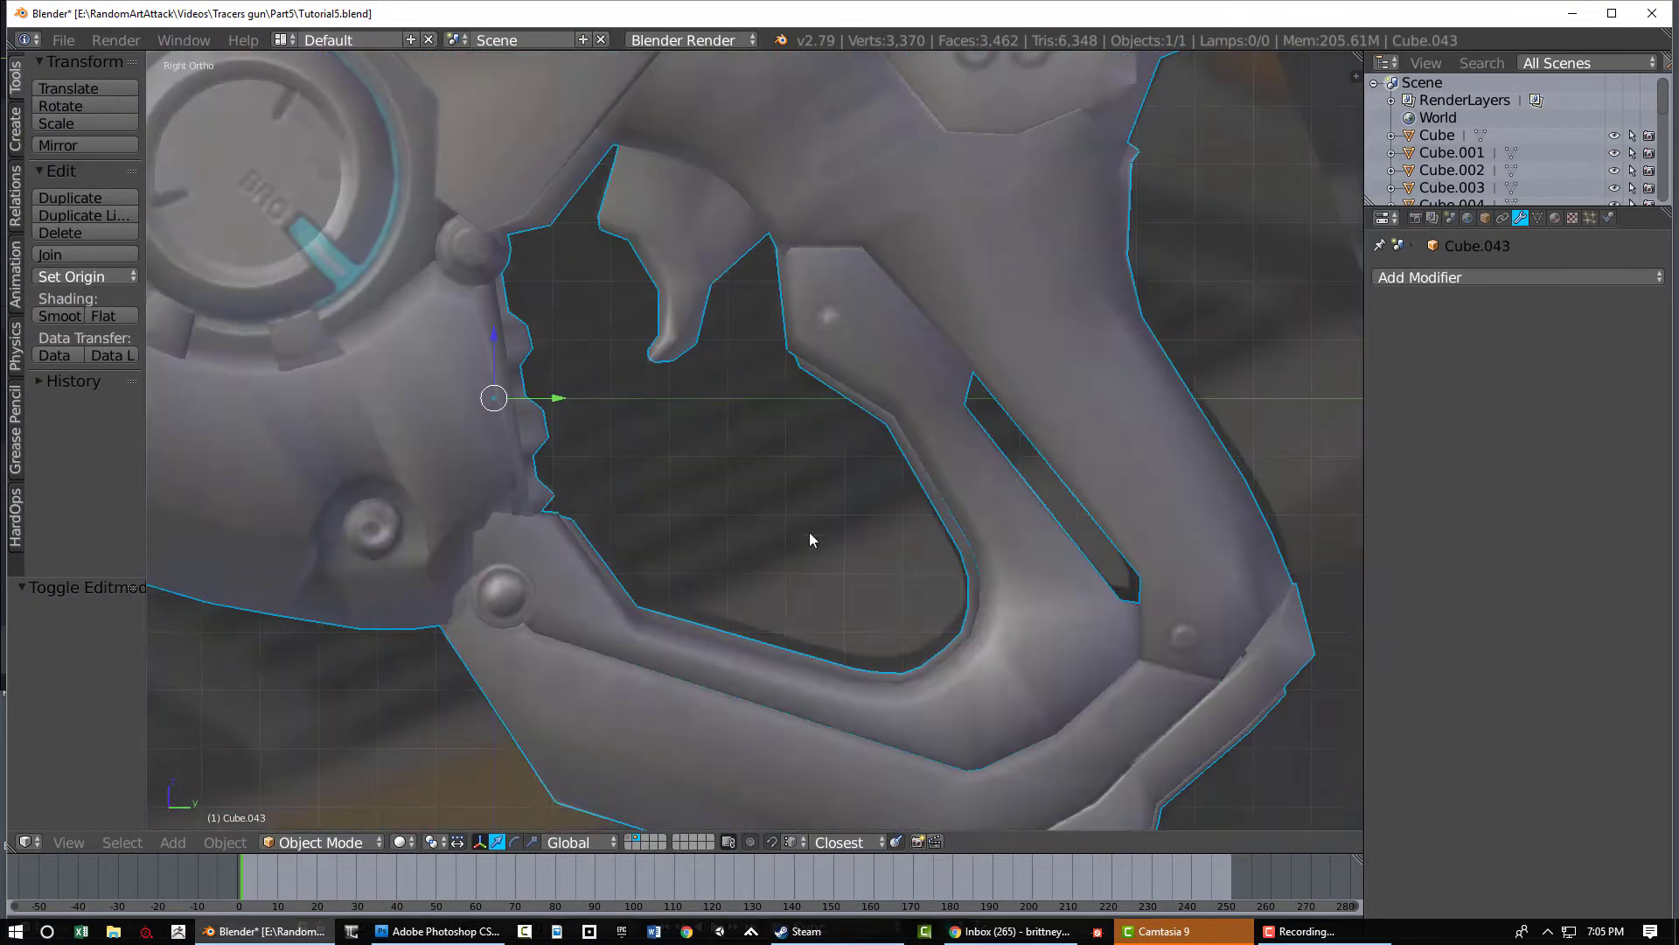
middle_click_drag(809, 539, 699, 357)
middle_click_drag(978, 490, 887, 359)
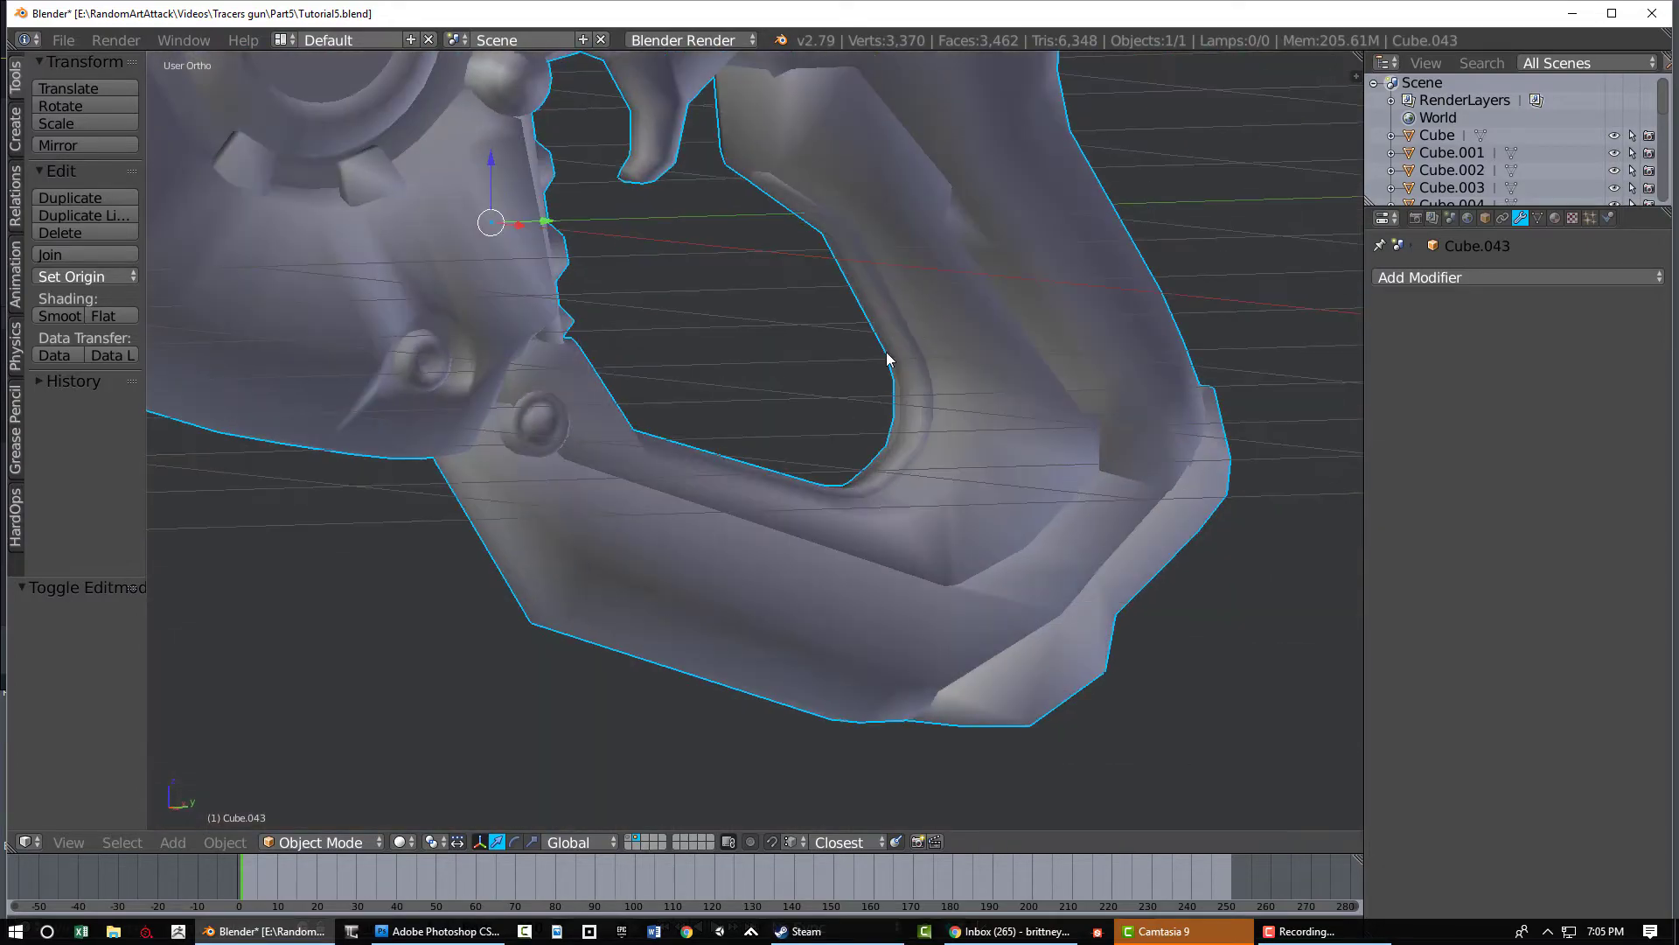
Examine the handle's inner faces near the upper end of the grip opening in wireframe
key("Tab")
key("z")
scroll(827, 185, "up", 5)
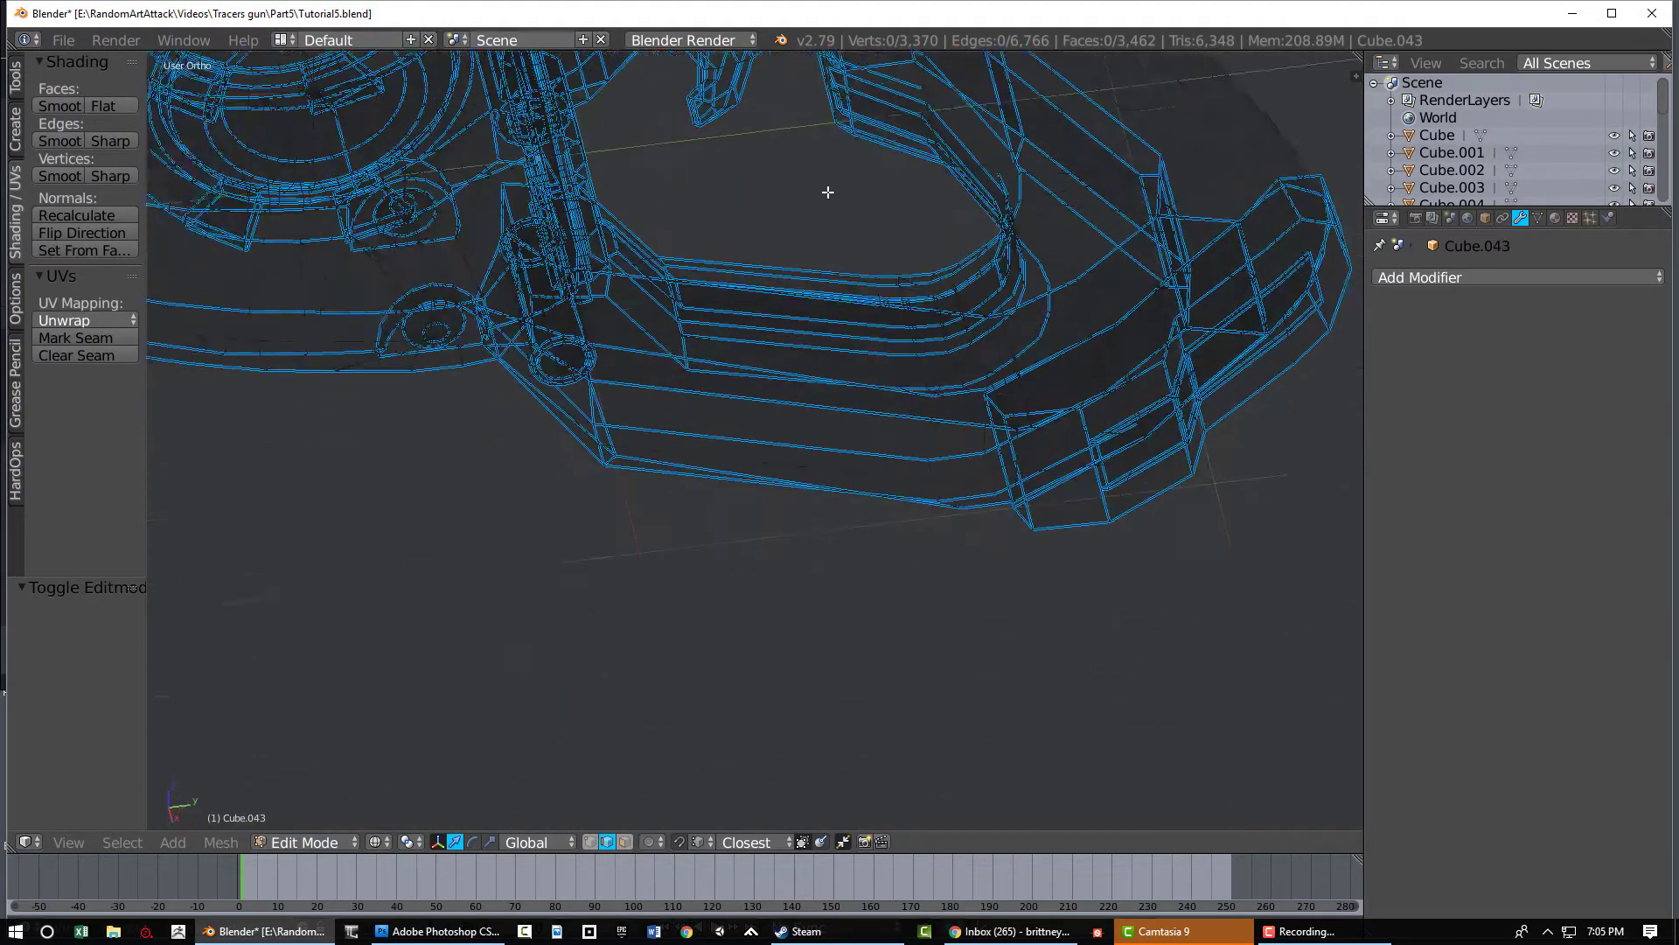
middle_click_drag(825, 320, 1074, 226)
key("h")
right_click(991, 251)
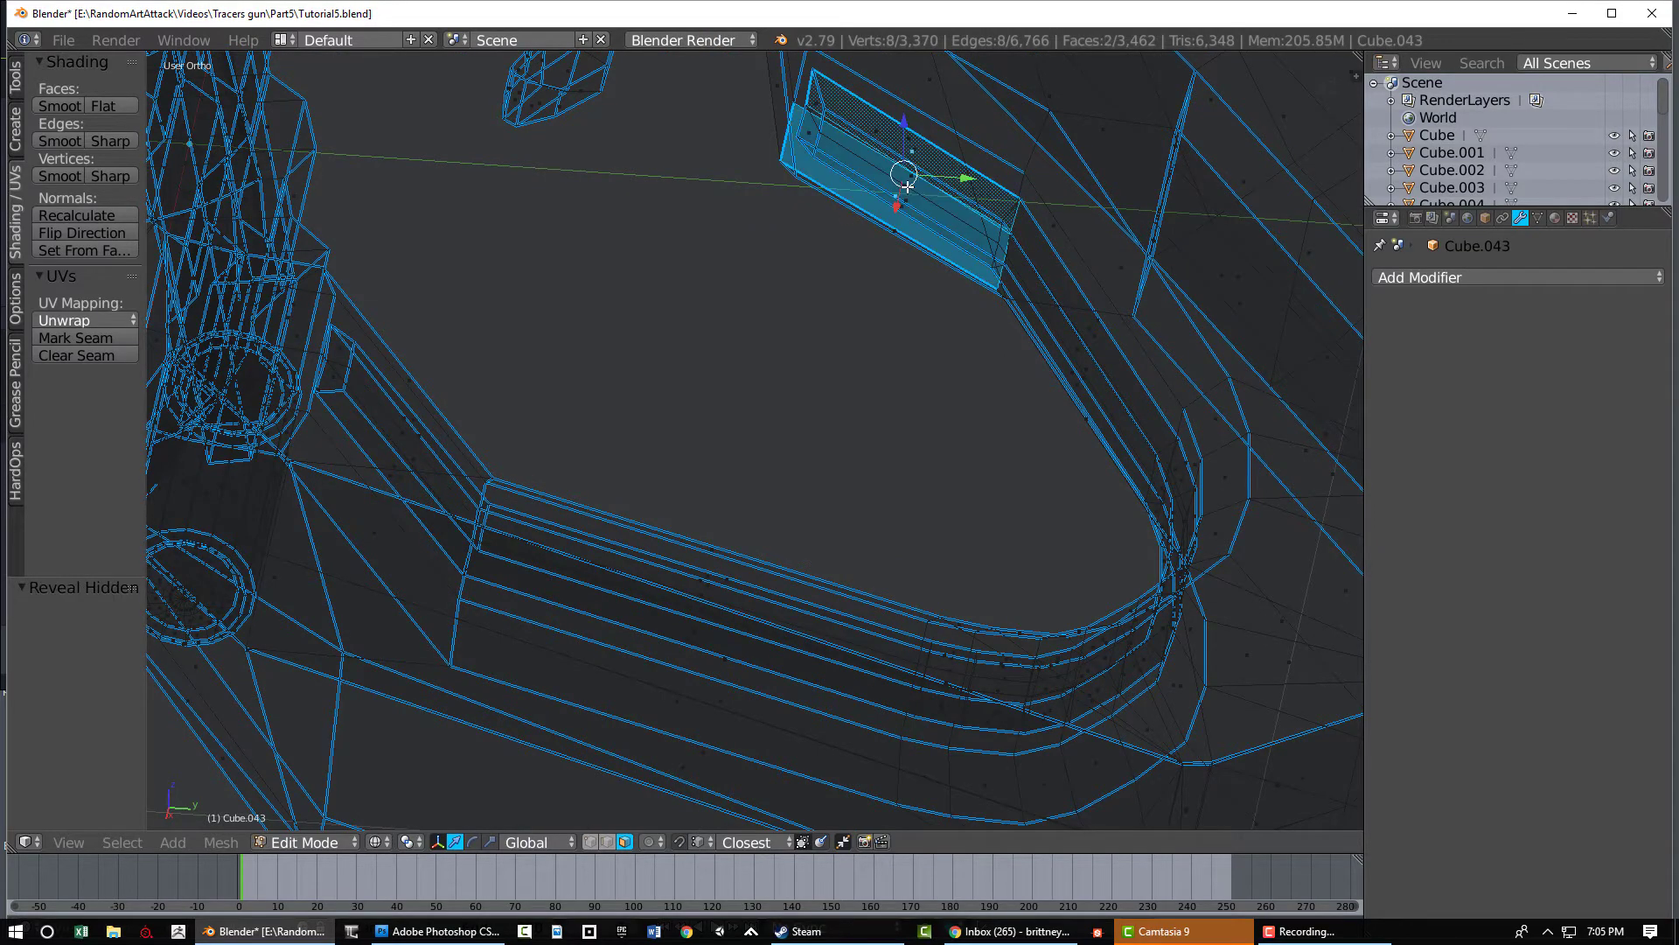
scroll(931, 212, "down", 3)
key("a")
middle_click_drag(948, 232, 917, 472)
scroll(900, 359, "up", 4)
right_click(830, 435, "shift")
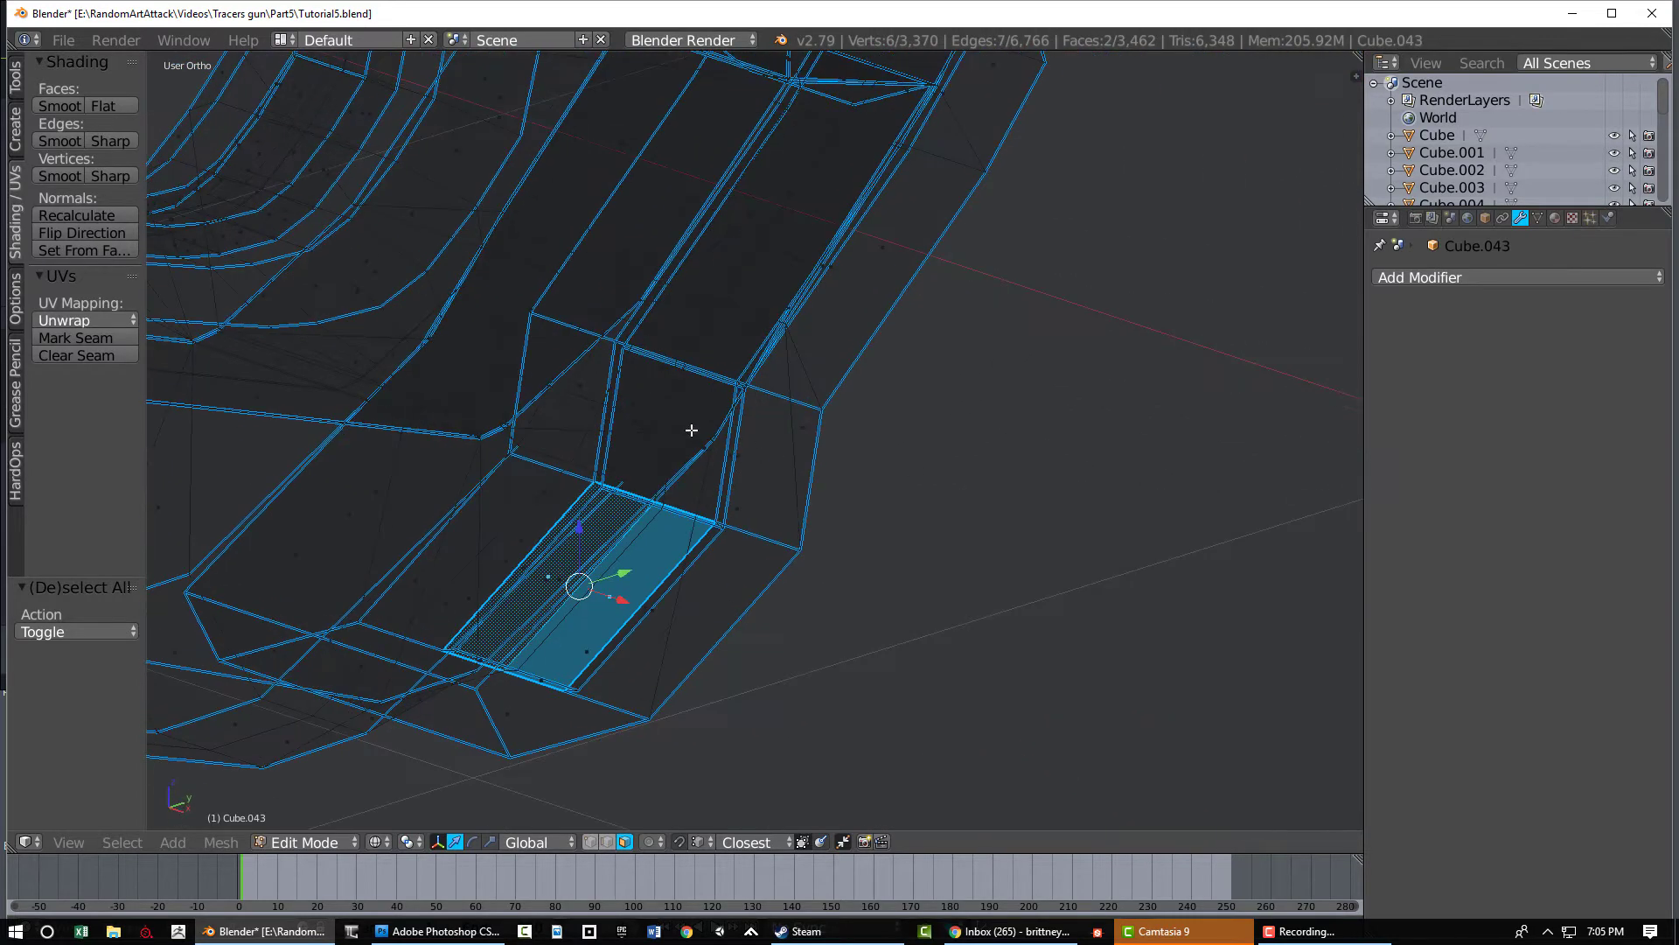
right_click(692, 430, "shift")
right_click(637, 416, "shift")
middle_click_drag(638, 416, 815, 517, "shift")
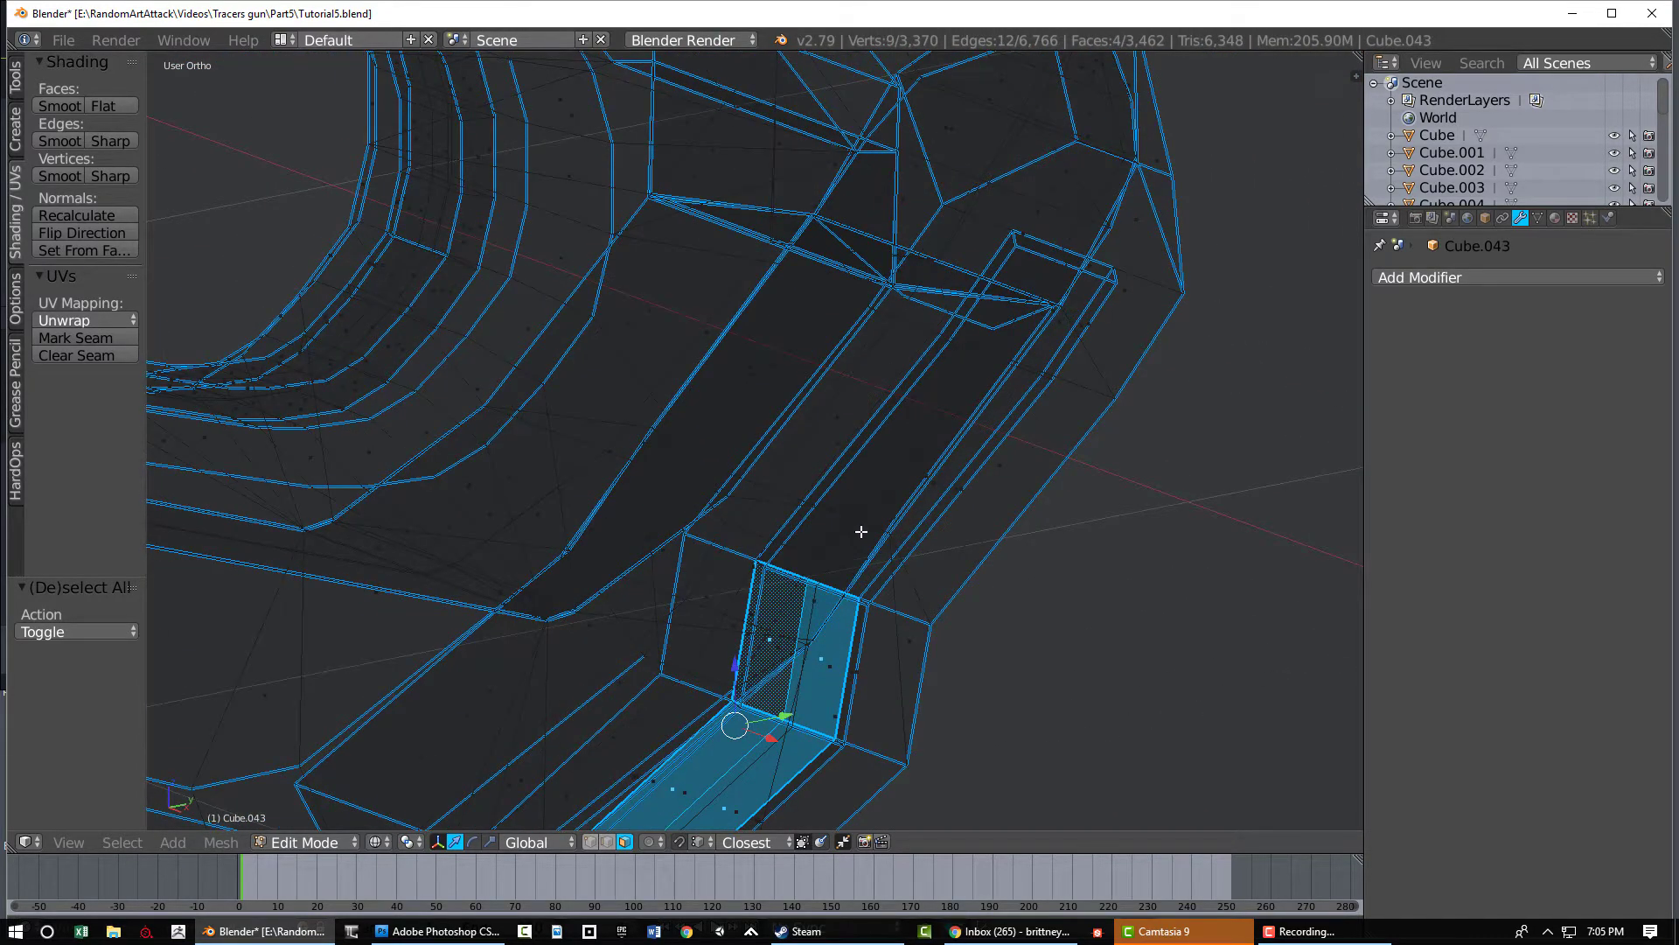
right_click(883, 464, "shift")
middle_click_drag(883, 464, 915, 473)
right_click(706, 404, "shift")
middle_click_drag(706, 404, 763, 427)
key("a")
Isolate the narrow inset strip on the back of the handle by hiding all other geometry
mouse_move(519, 558)
middle_mouse_down()
mouse_move(640, 577)
mouse_move(773, 639)
mouse_move(715, 359)
mouse_move(944, 472)
mouse_move(963, 611)
mouse_move(780, 513)
mouse_move(918, 597)
mouse_move(955, 595)
middle_mouse_up()
key("Tab")
key("z")
key("Tab")
key("l")
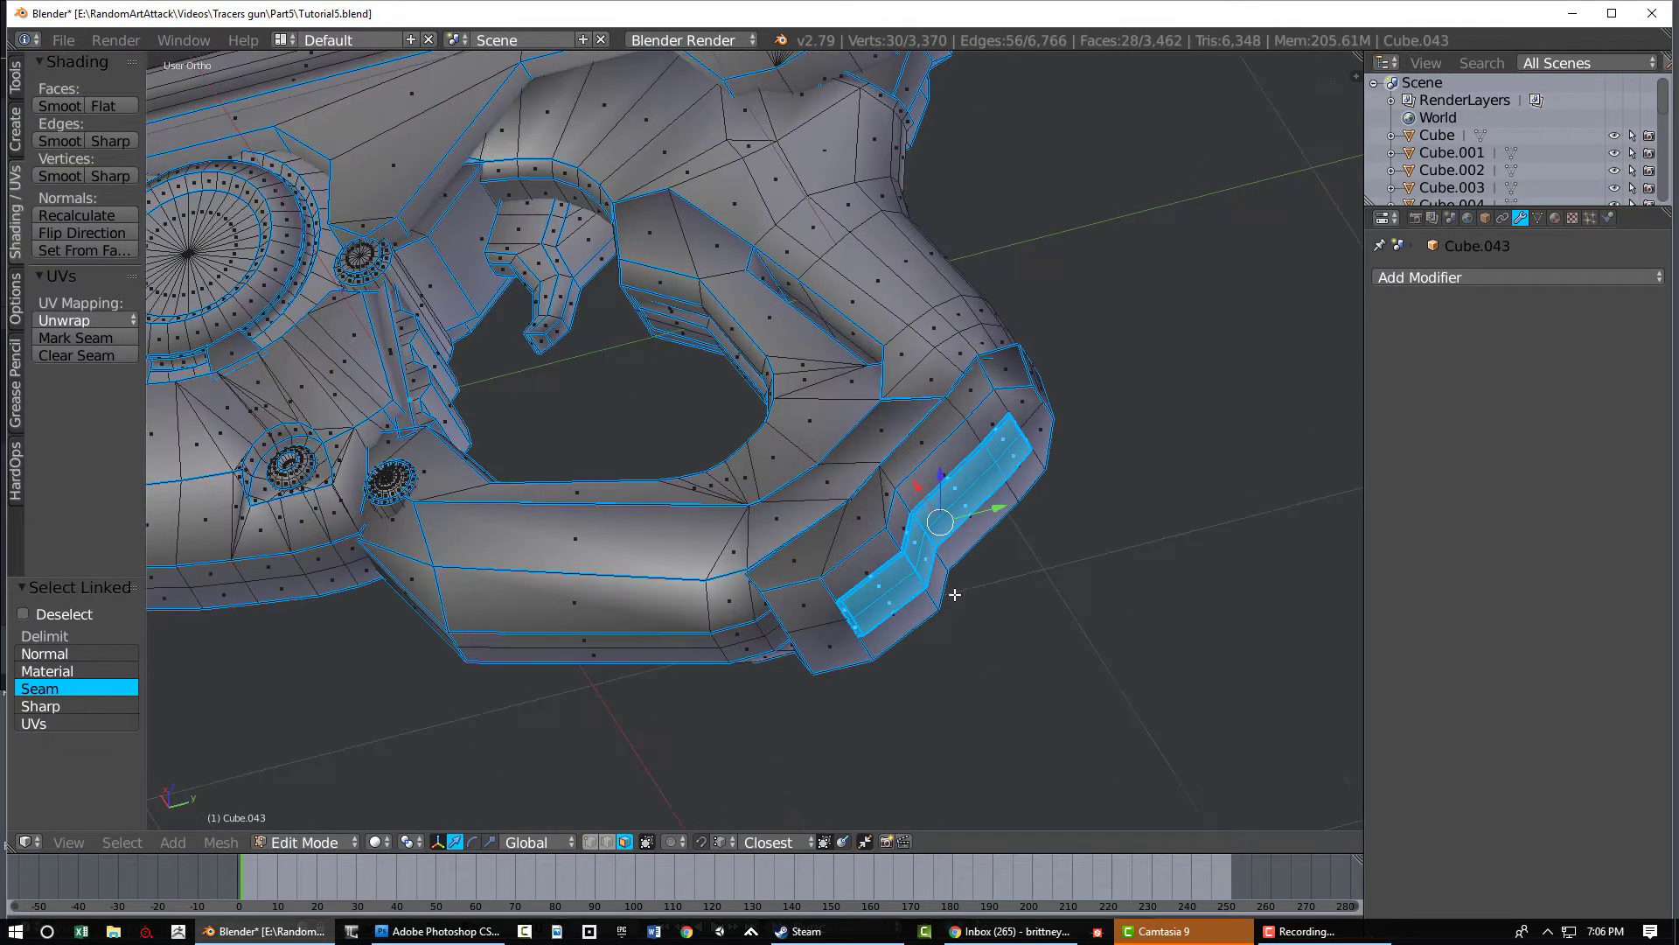
key("ctrl+i")
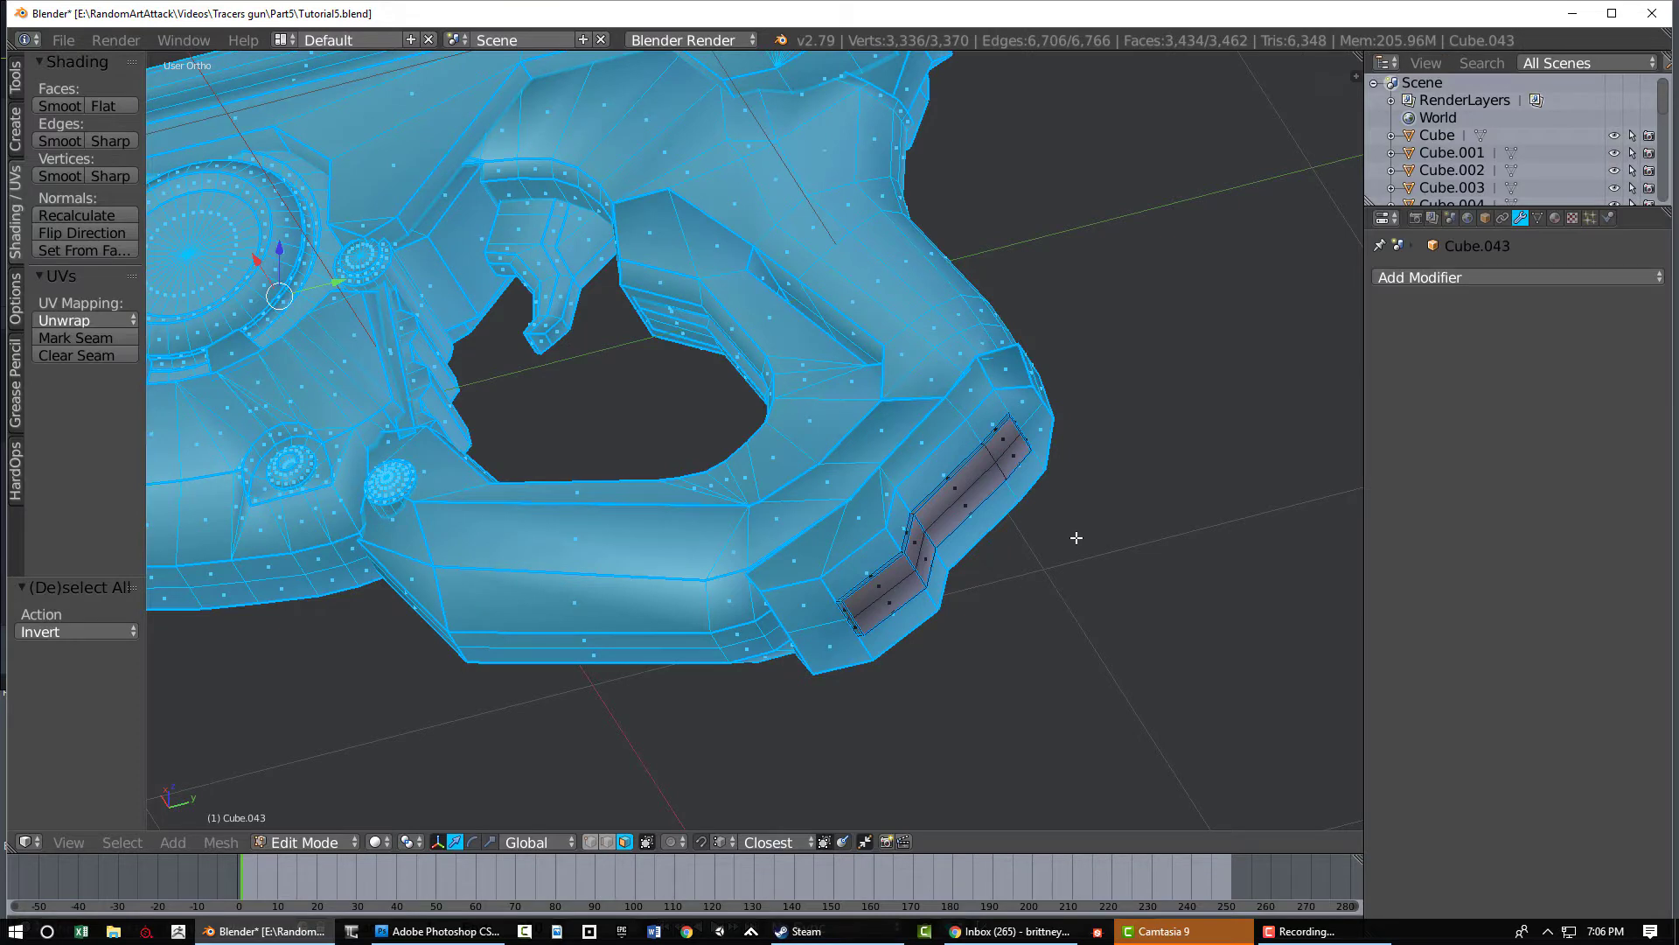
key("h")
Delete the eight faces on one side of the isolated strip and reveal the rest of the gun
middle_click_drag(1004, 573, 668, 453)
scroll(670, 453, "up", 2)
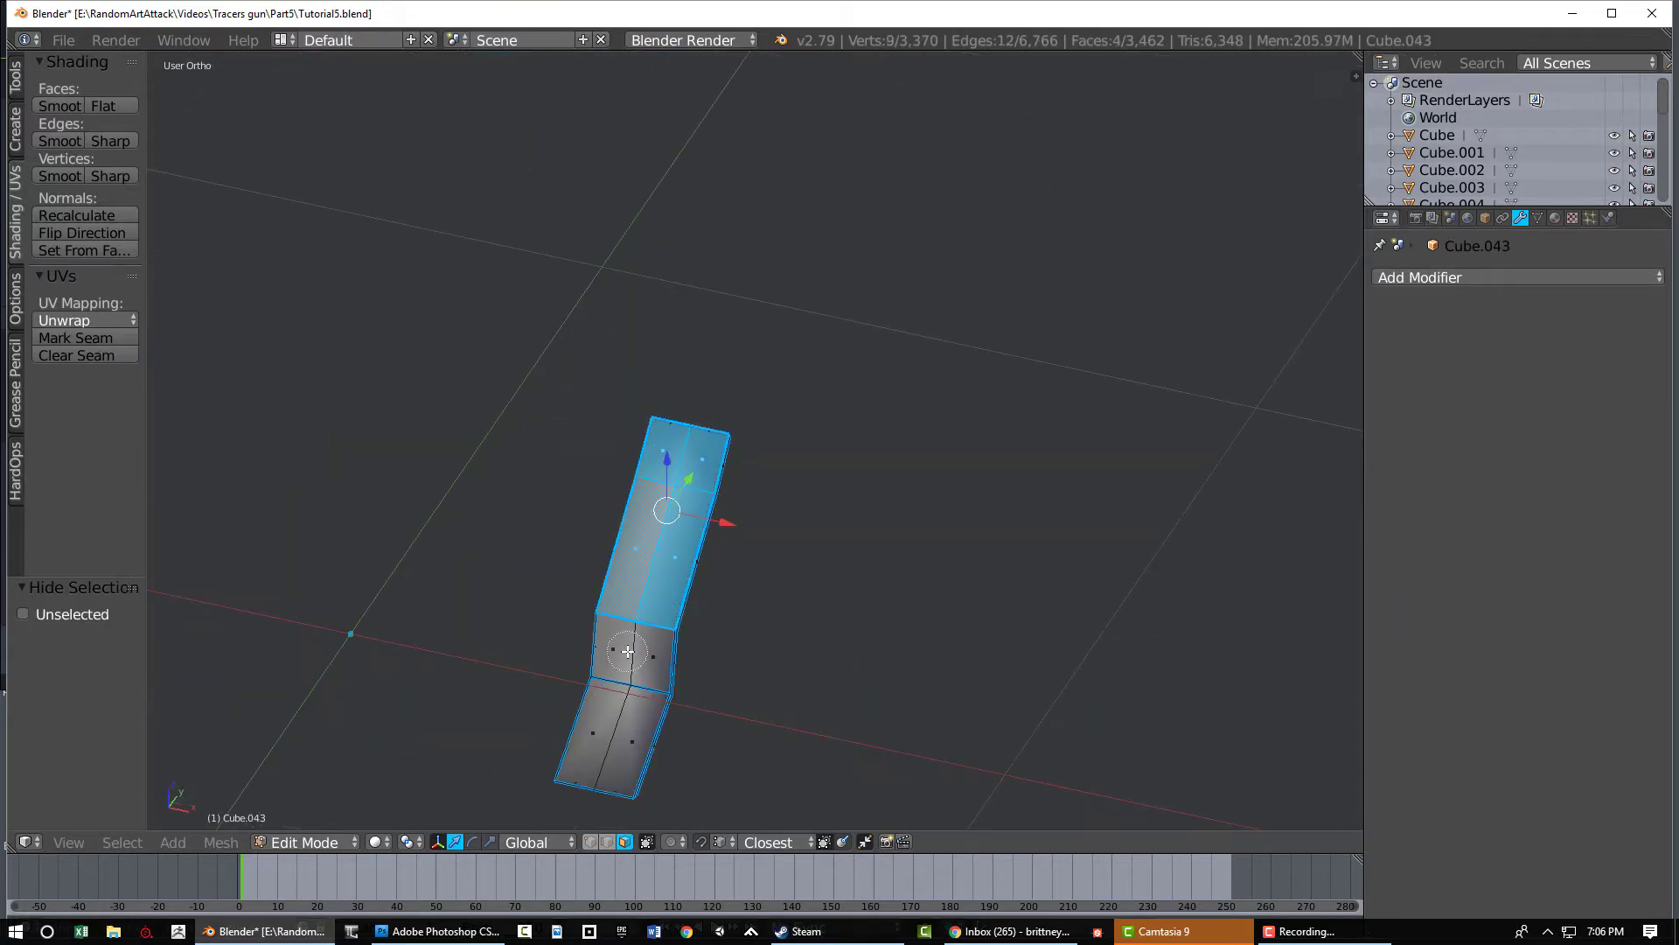
middle_click_drag(697, 630, 779, 610)
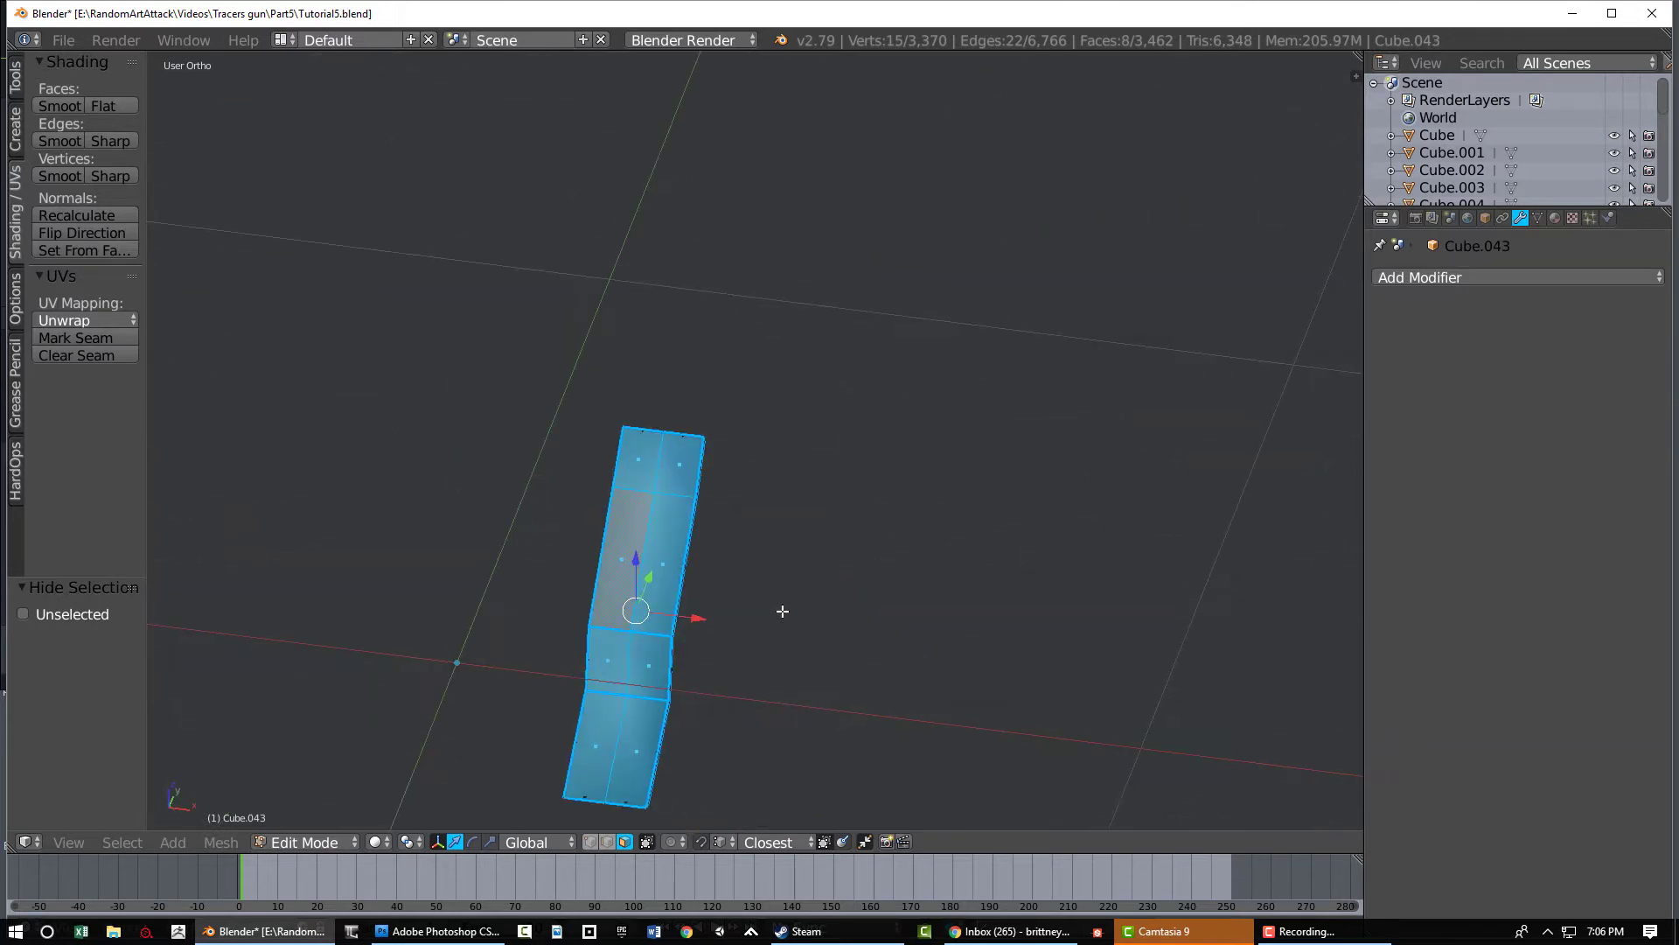
key("x")
left_click(780, 612)
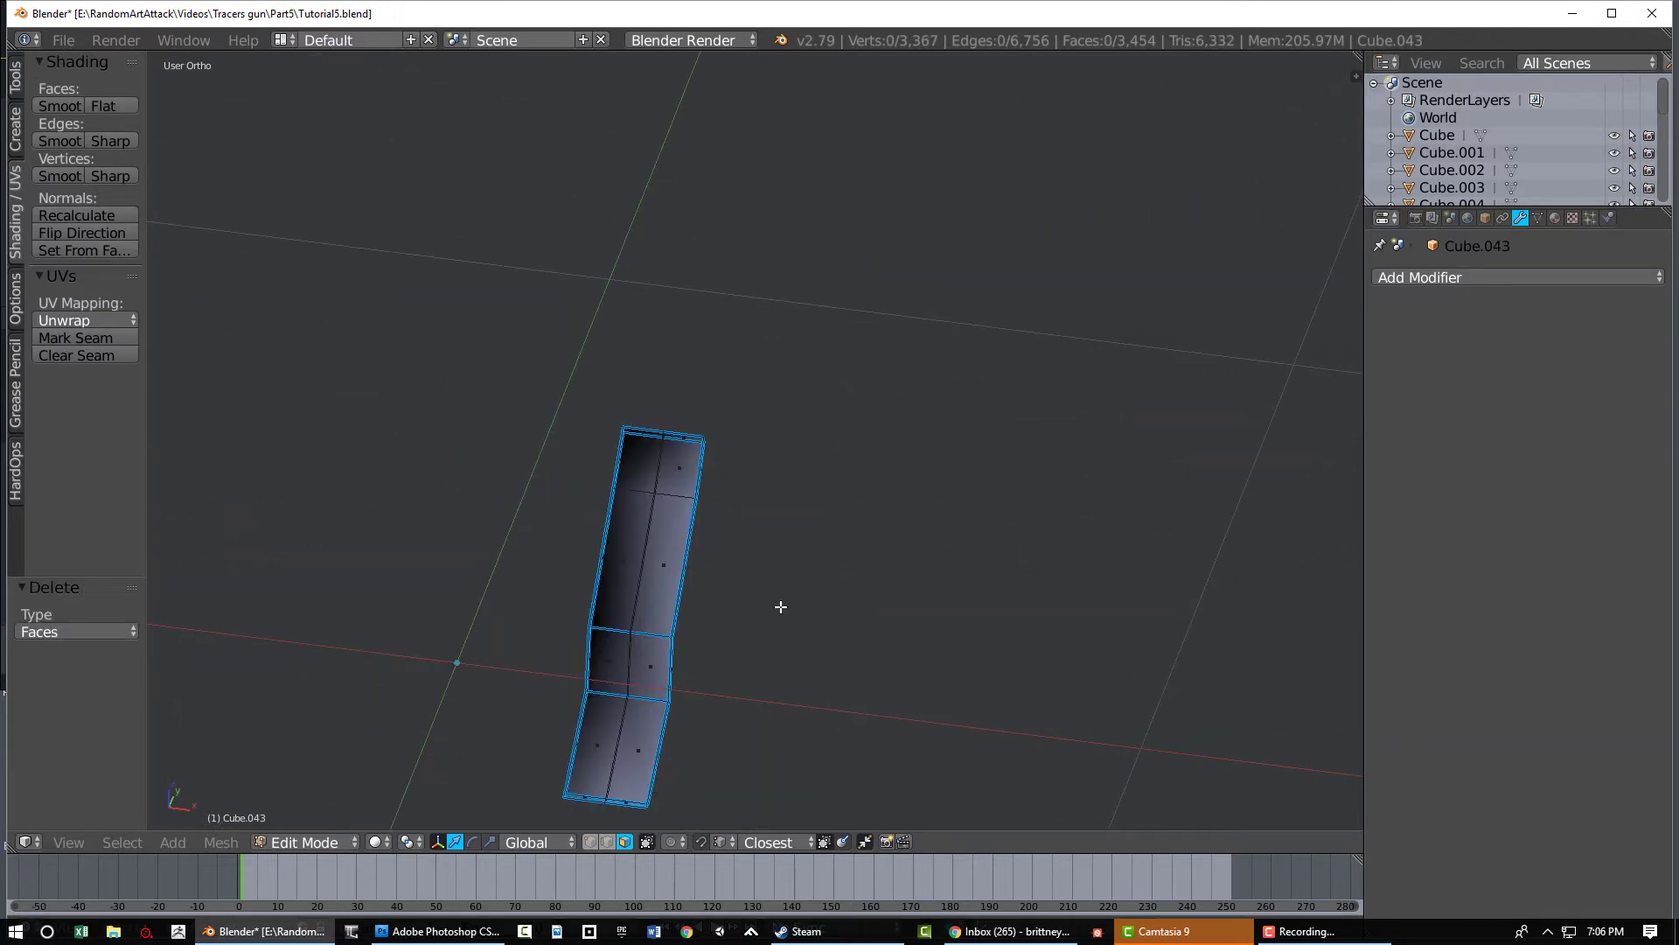
key("alt+h")
key("a")
middle_click_drag(780, 607, 942, 509)
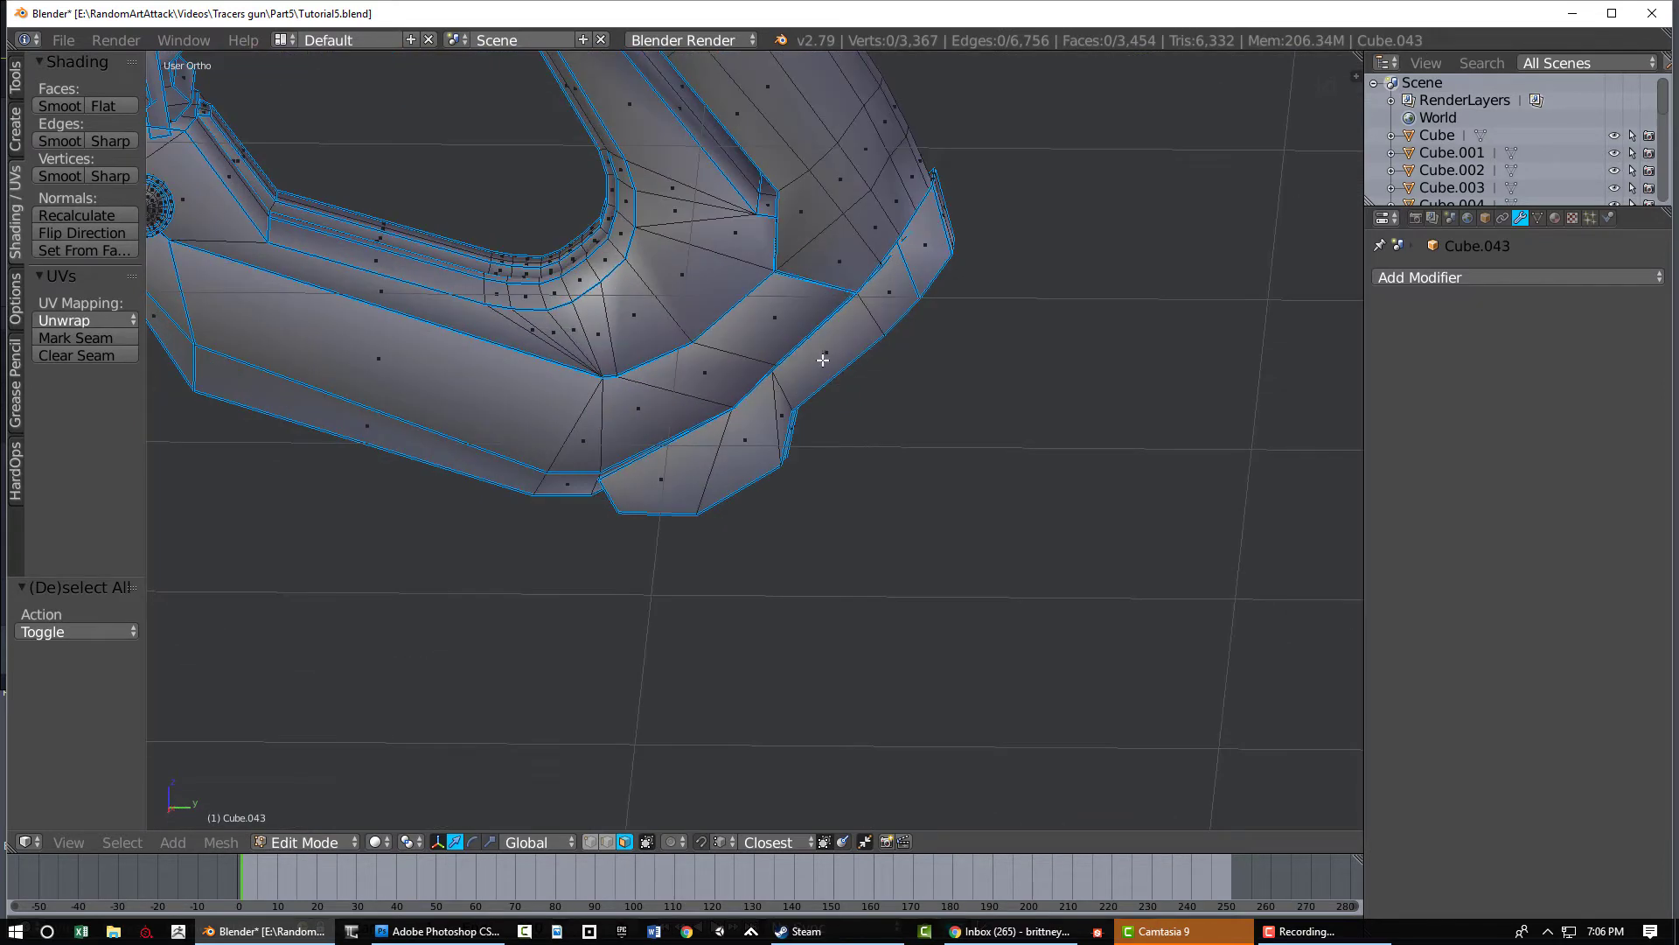
Isolate the end cap on the back of the handle, delete its ten inner faces and reveal the hidden geometry
key("l")
middle_click_drag(835, 354, 621, 403)
key("ctrl+i")
key("h")
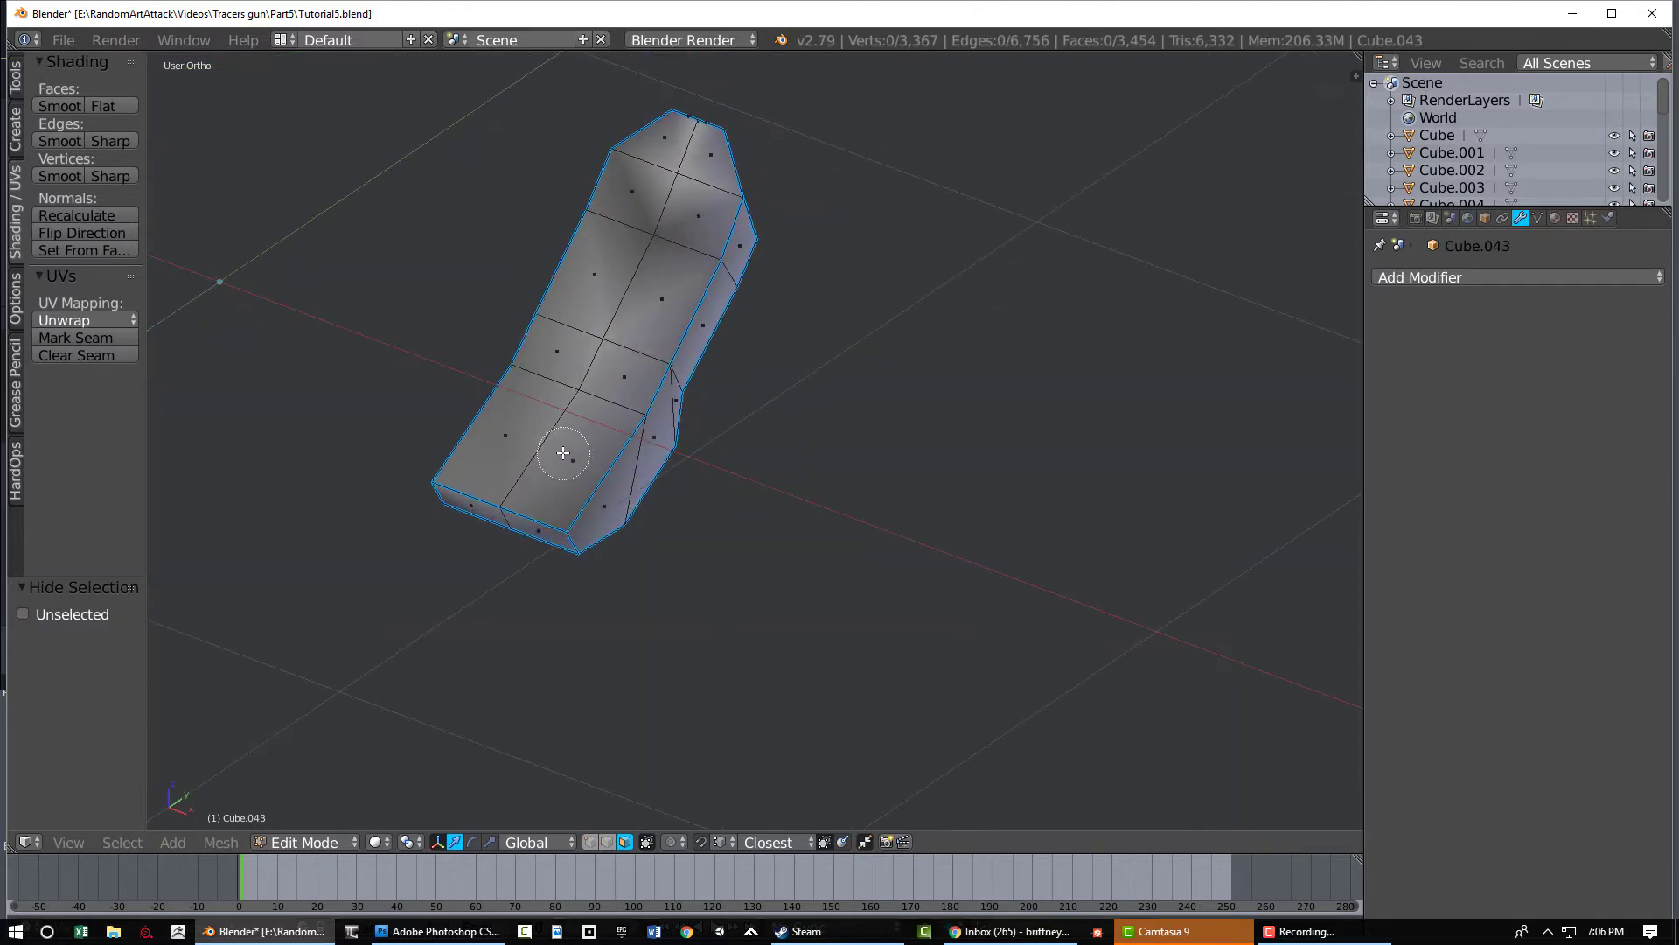
left_click_drag(563, 453, 662, 207)
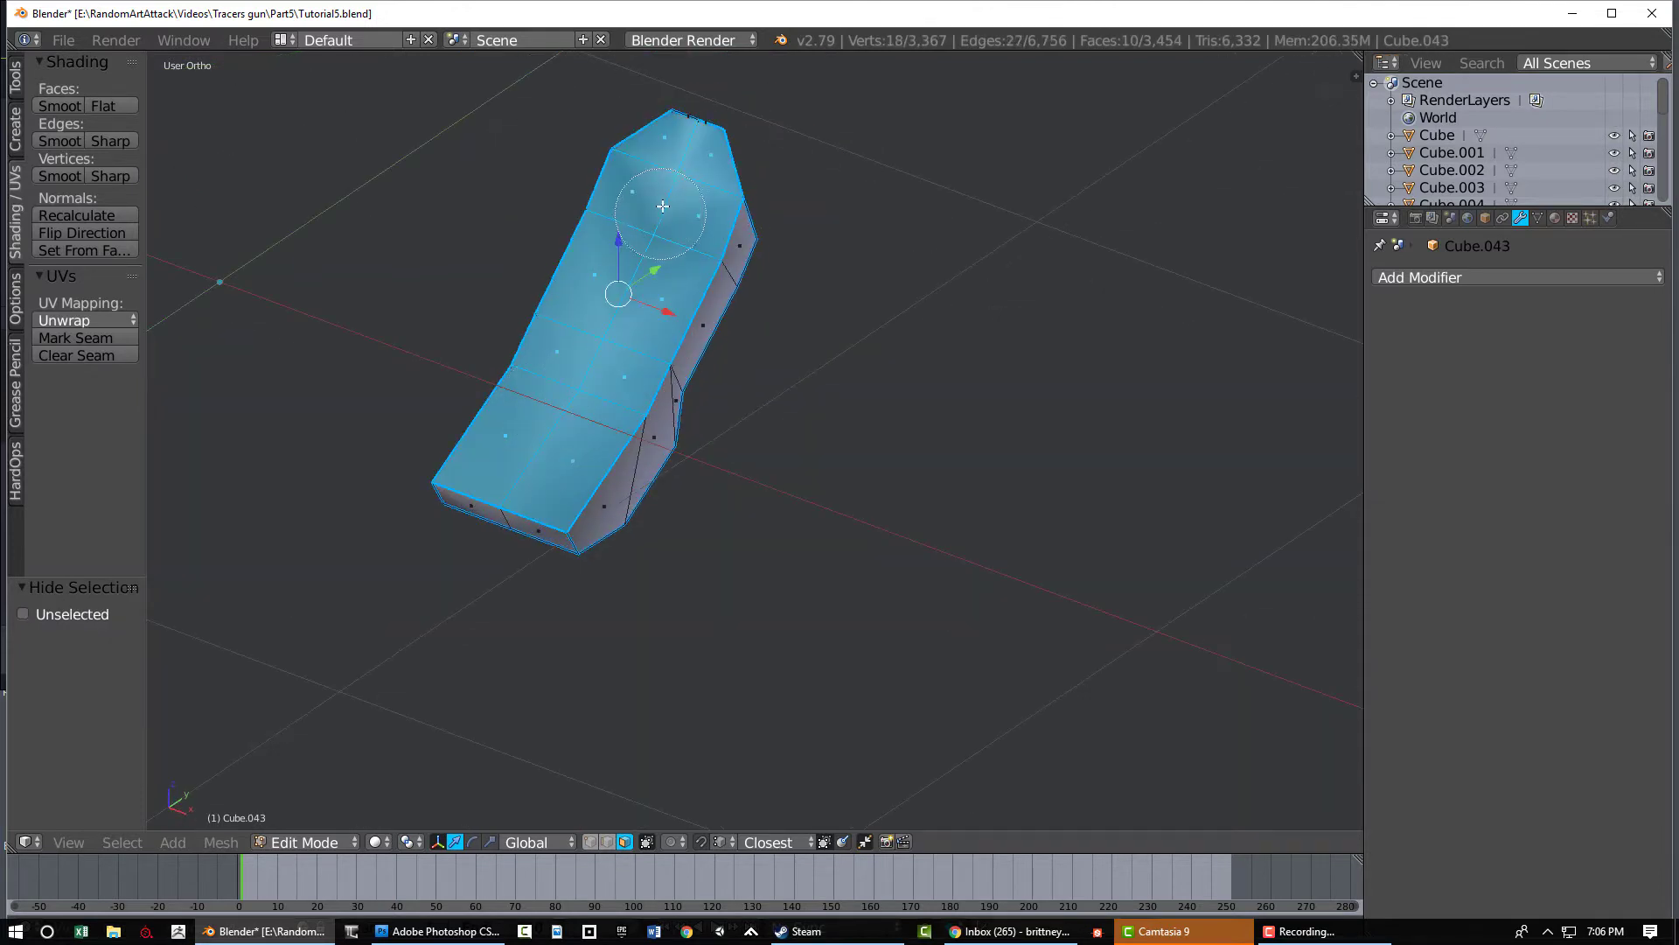
key("x")
left_click(716, 255)
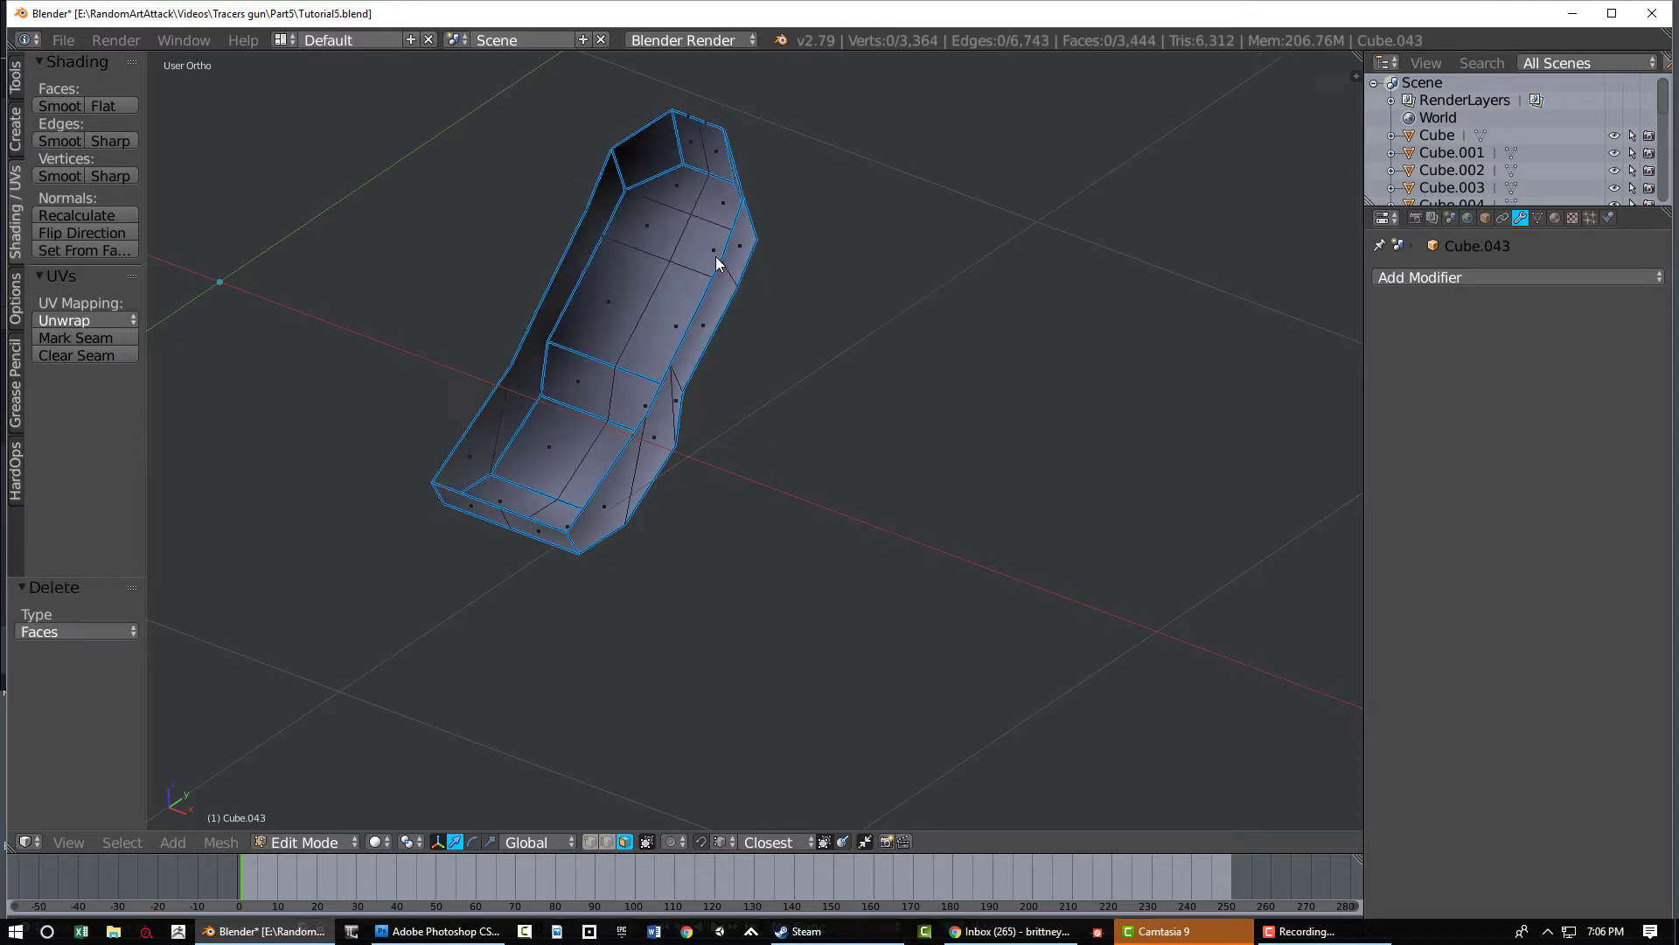
key("alt+h")
key("a")
Undo the face deletion on the handle's end cap and reveal the full model
middle_click_drag(735, 292, 661, 361)
scroll(787, 224, "up", 3)
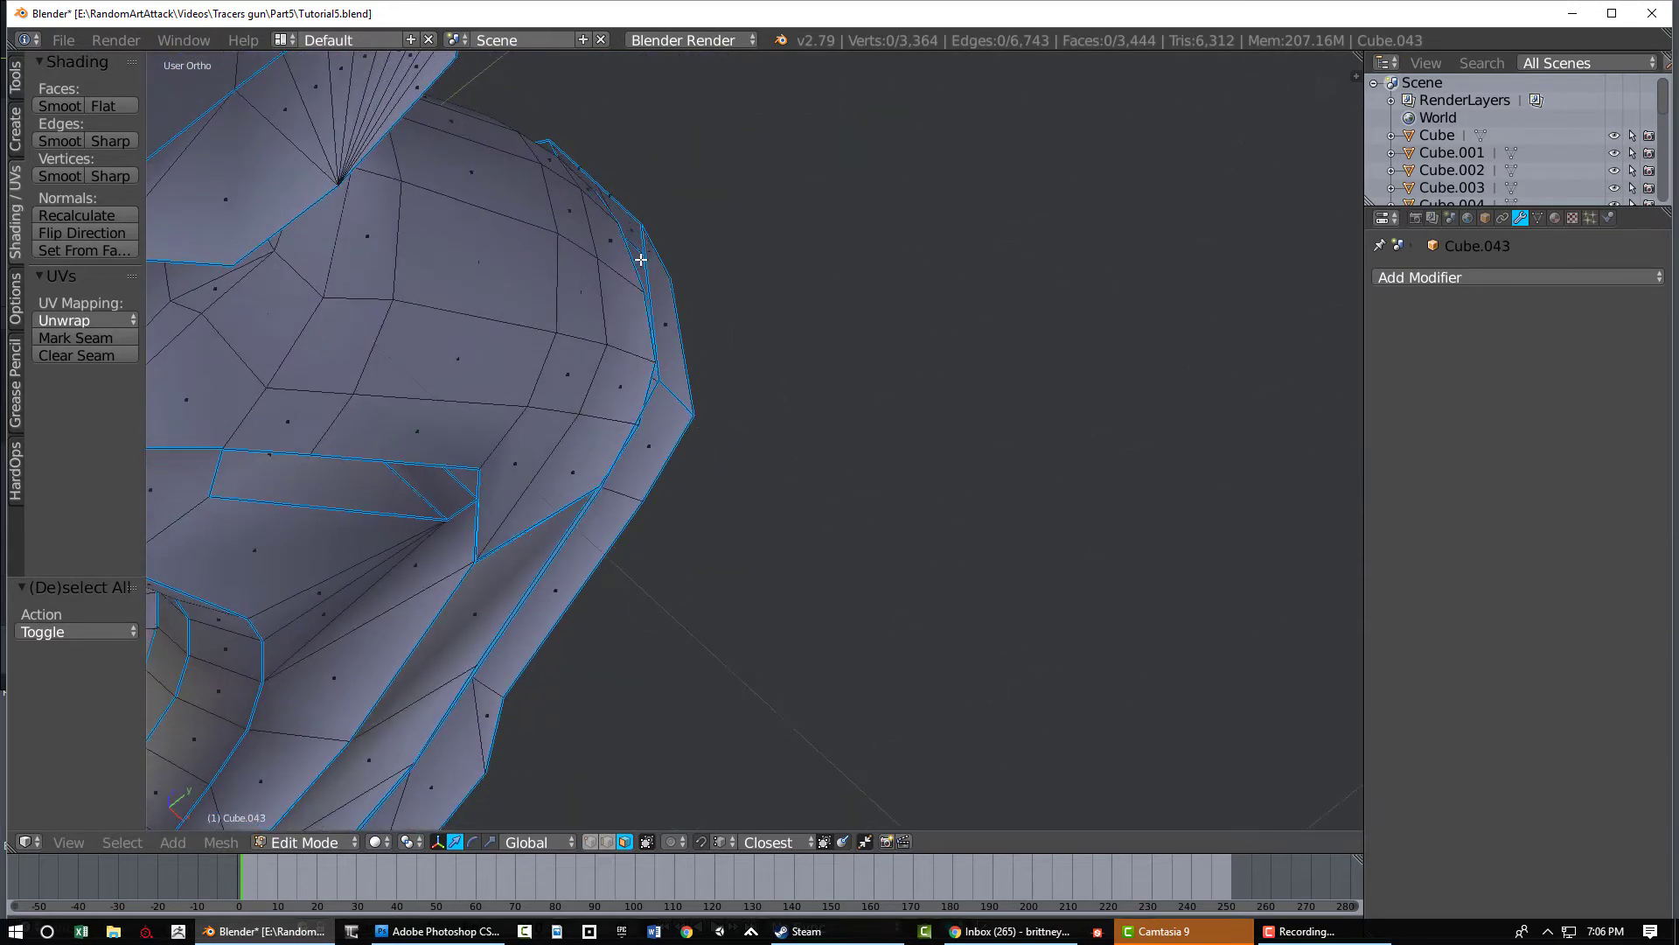
middle_click_drag(641, 259, 641, 300)
scroll(641, 300, "down", 9)
middle_click_drag(880, 333, 1053, 300)
scroll(735, 486, "up", 7)
key("ctrl+z")
key("ctrl+z")
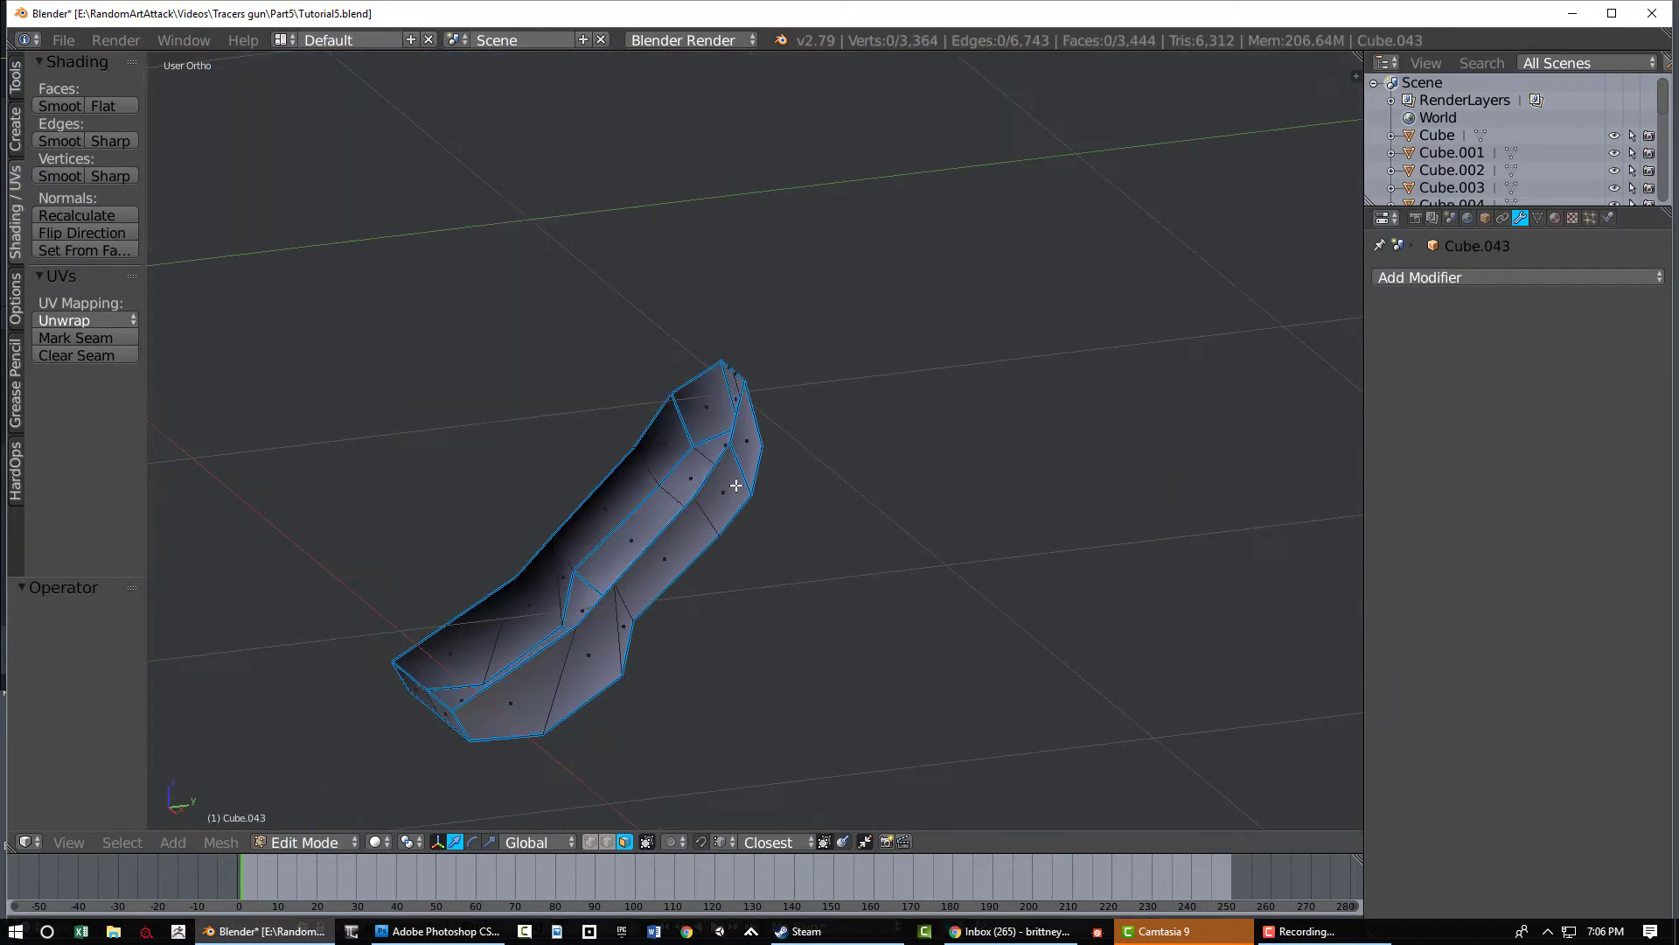
key("ctrl+z")
key("a")
key("alt+h")
scroll(731, 485, "down", 4)
key("a")
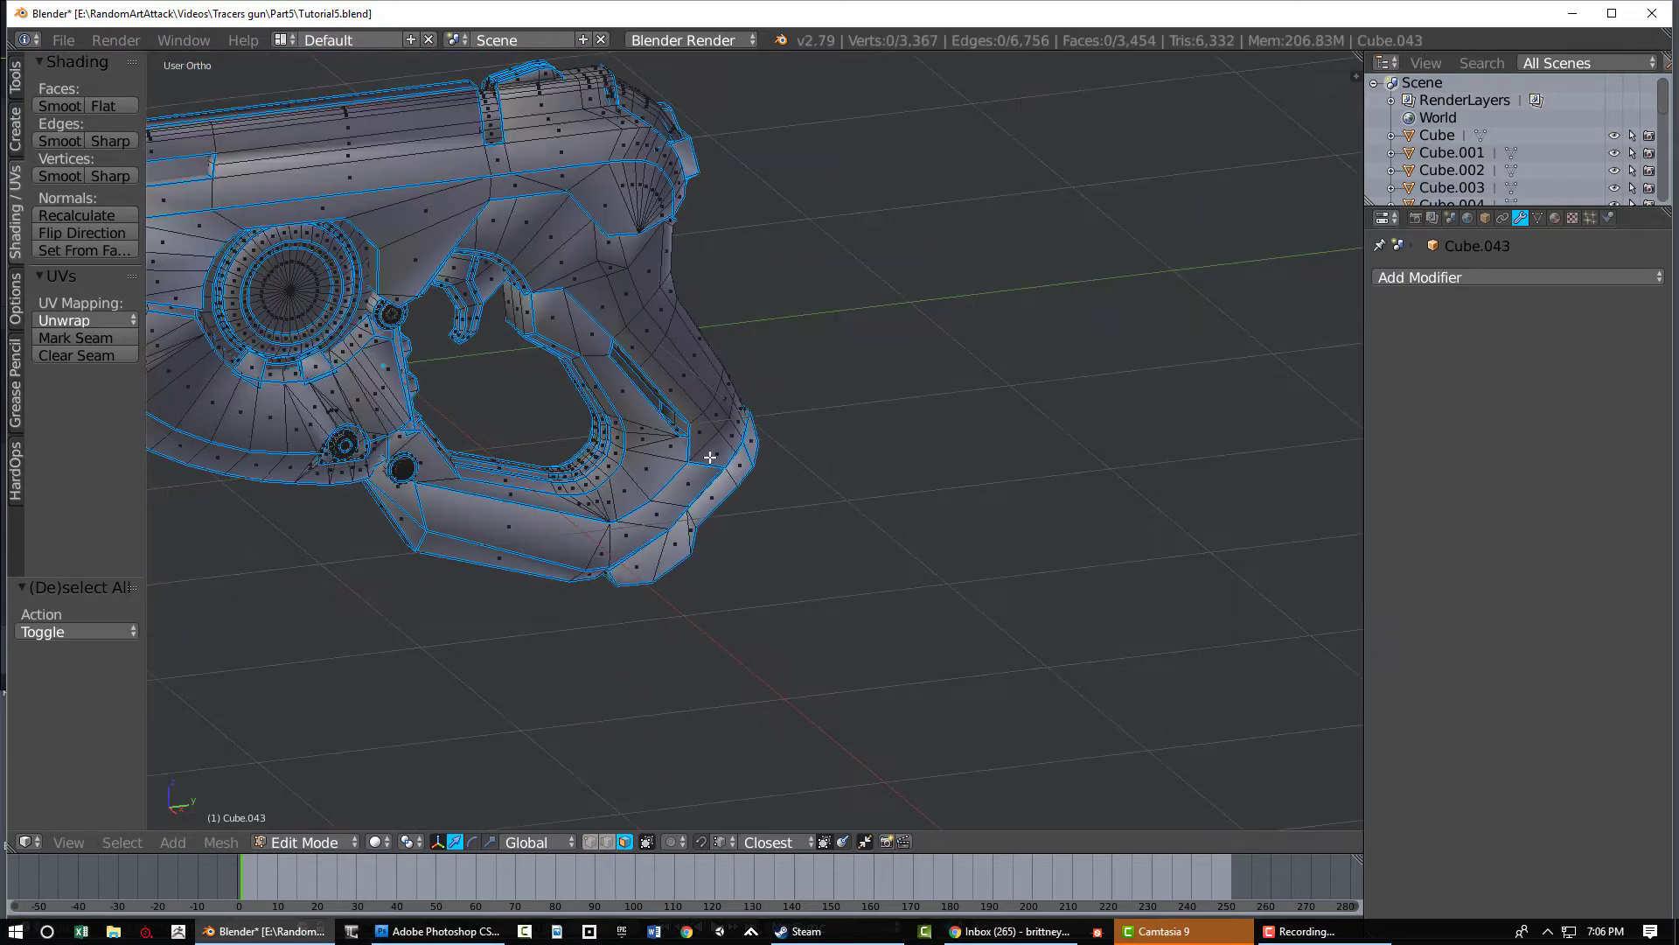
Isolate the linked piece on the lower part of the handle to reach its concealed faces
middle_click_drag(642, 480, 714, 484, "shift")
scroll(763, 441, "up", 4)
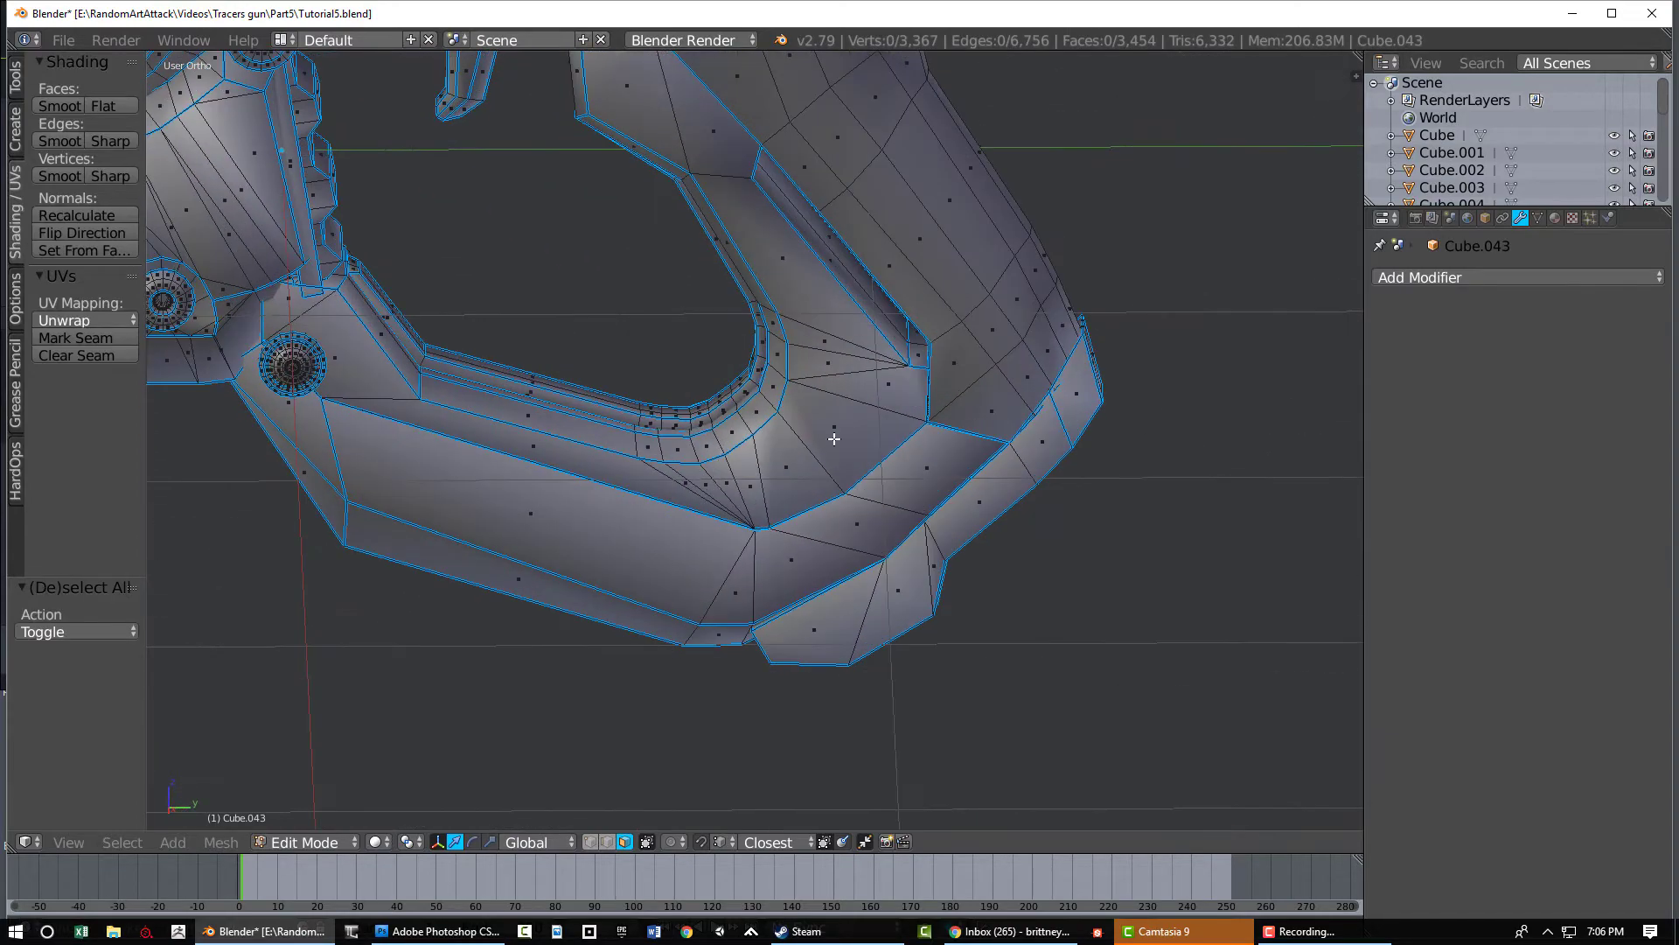
middle_click_drag(833, 438, 871, 404)
middle_click_drag(664, 525, 927, 432)
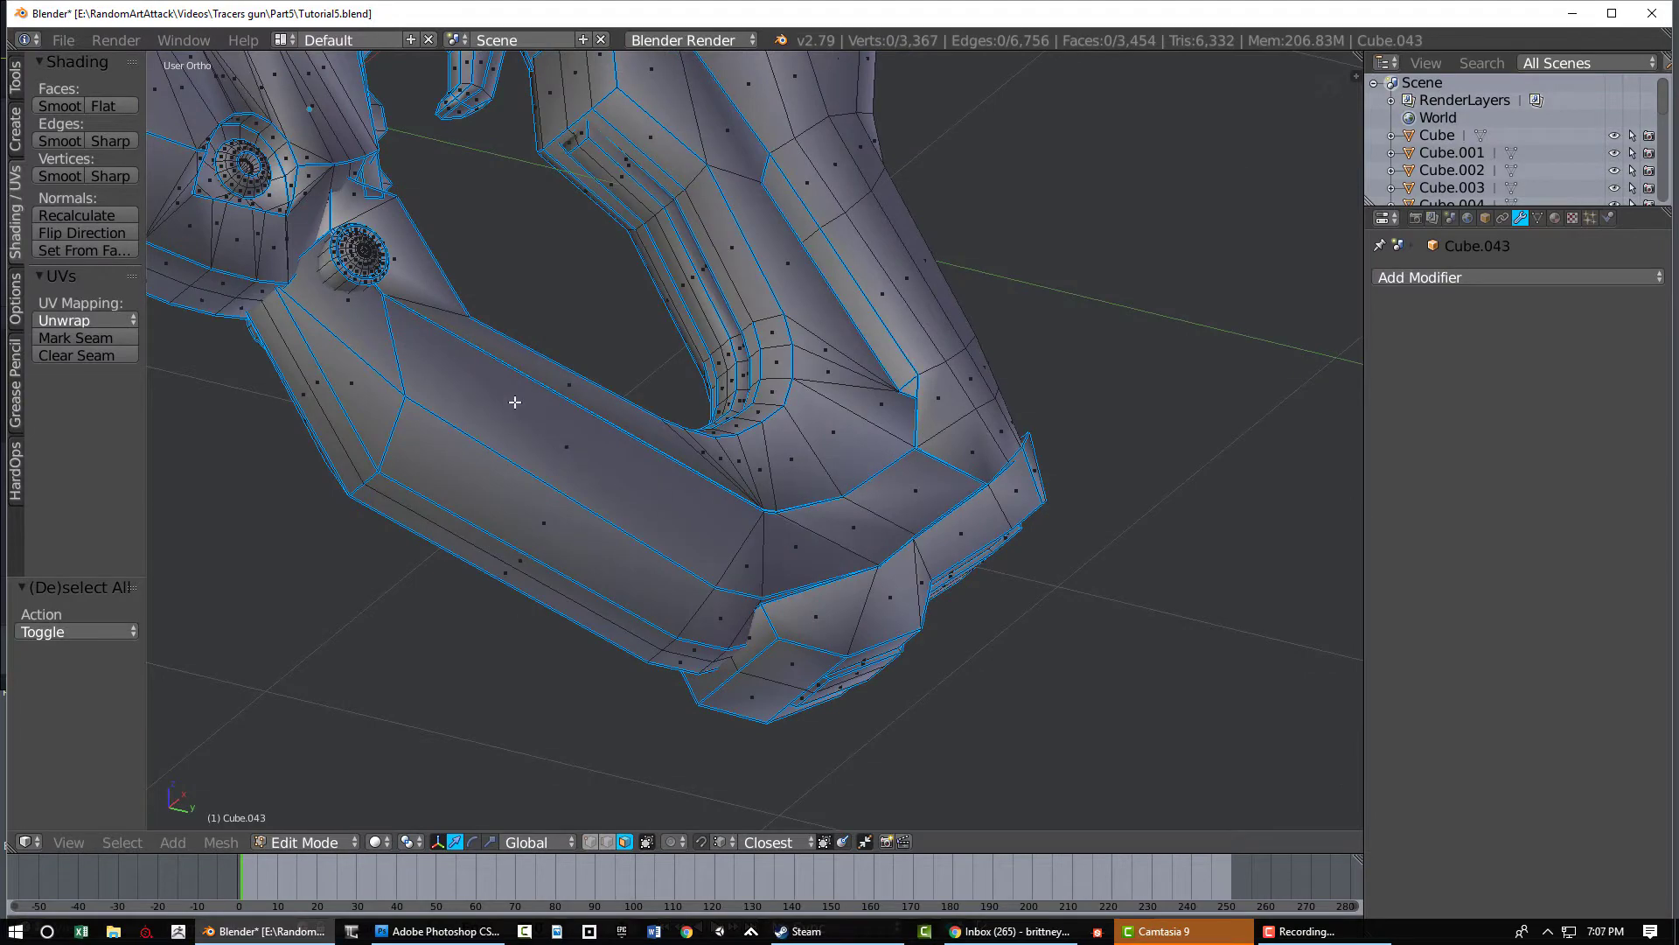
mouse_move(515, 401)
middle_mouse_down()
mouse_move(548, 510)
mouse_move(768, 451)
mouse_move(716, 495)
mouse_move(795, 513)
mouse_move(769, 498)
mouse_move(877, 397)
mouse_move(752, 486)
mouse_move(691, 450)
mouse_move(800, 496)
mouse_move(765, 463)
mouse_move(760, 409)
mouse_move(744, 424)
mouse_move(701, 405)
mouse_move(740, 414)
middle_mouse_up()
key("l")
key("h")
key("alt+h")
key("h")
Delete the concealed faces of the isolated lower handle piece and reveal the rest of the gun
key("c")
left_click(596, 406)
middle_click_drag(663, 366, 915, 475)
key("x")
left_click(895, 434)
key("alt+h")
key("a")
key("a")
key("a")
Check the lower handle's shading in object mode and undo the handle's face deletions
key("Tab")
scroll(1134, 481, "down", 2)
scroll(920, 589, "up", 2)
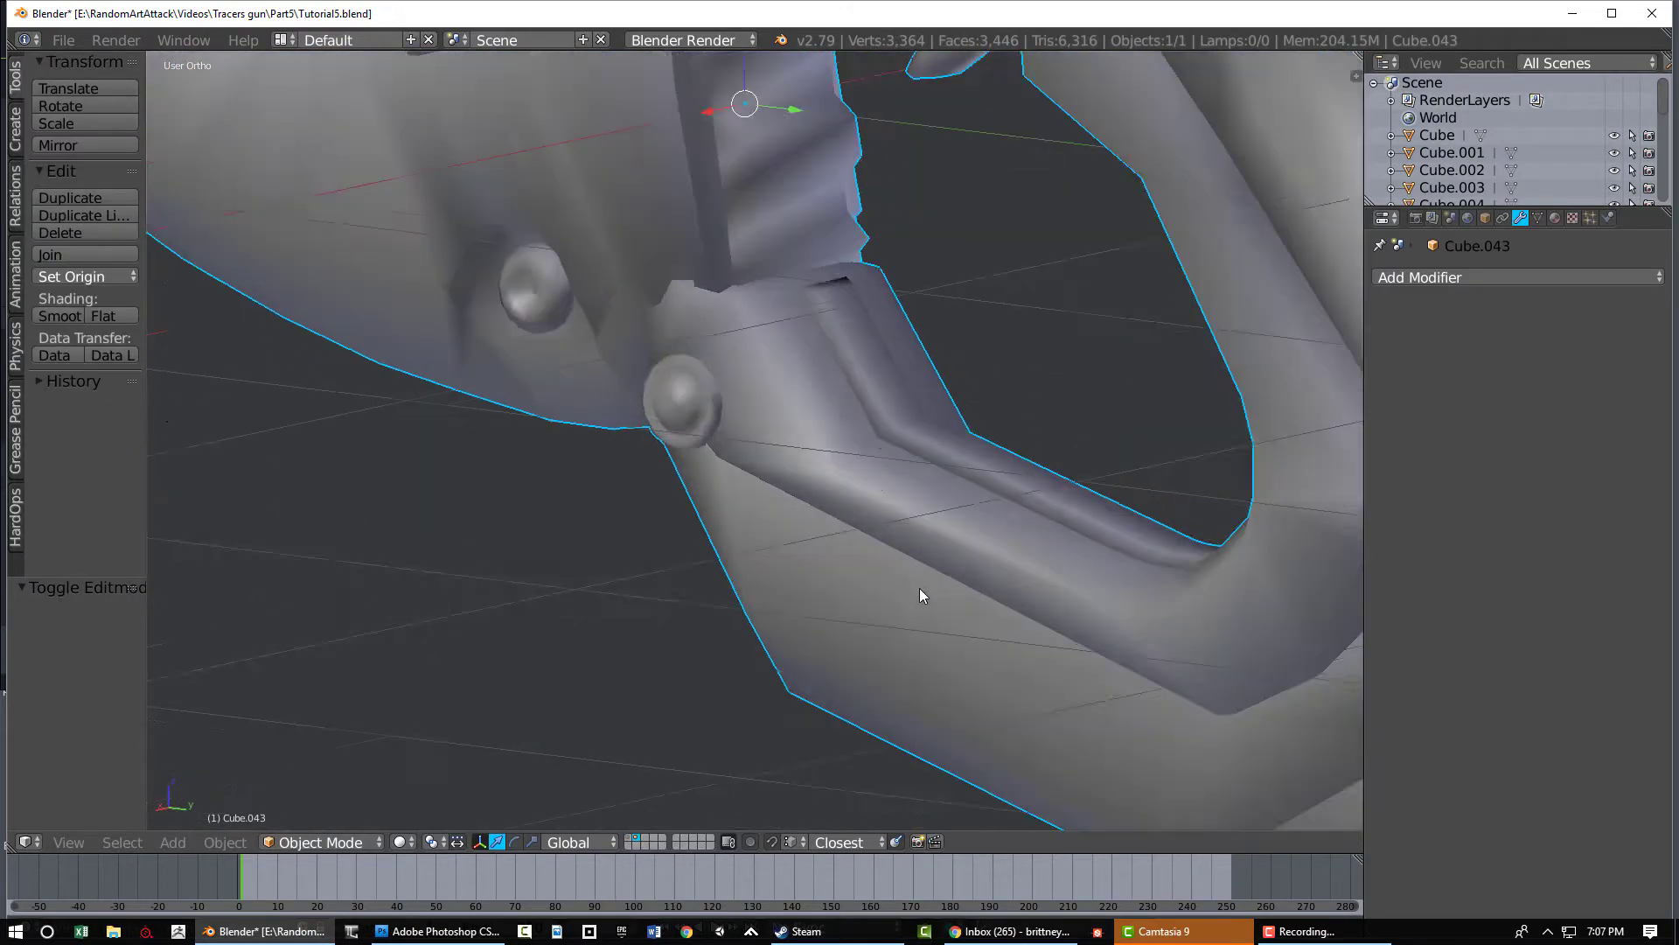
scroll(920, 595, "up", 7)
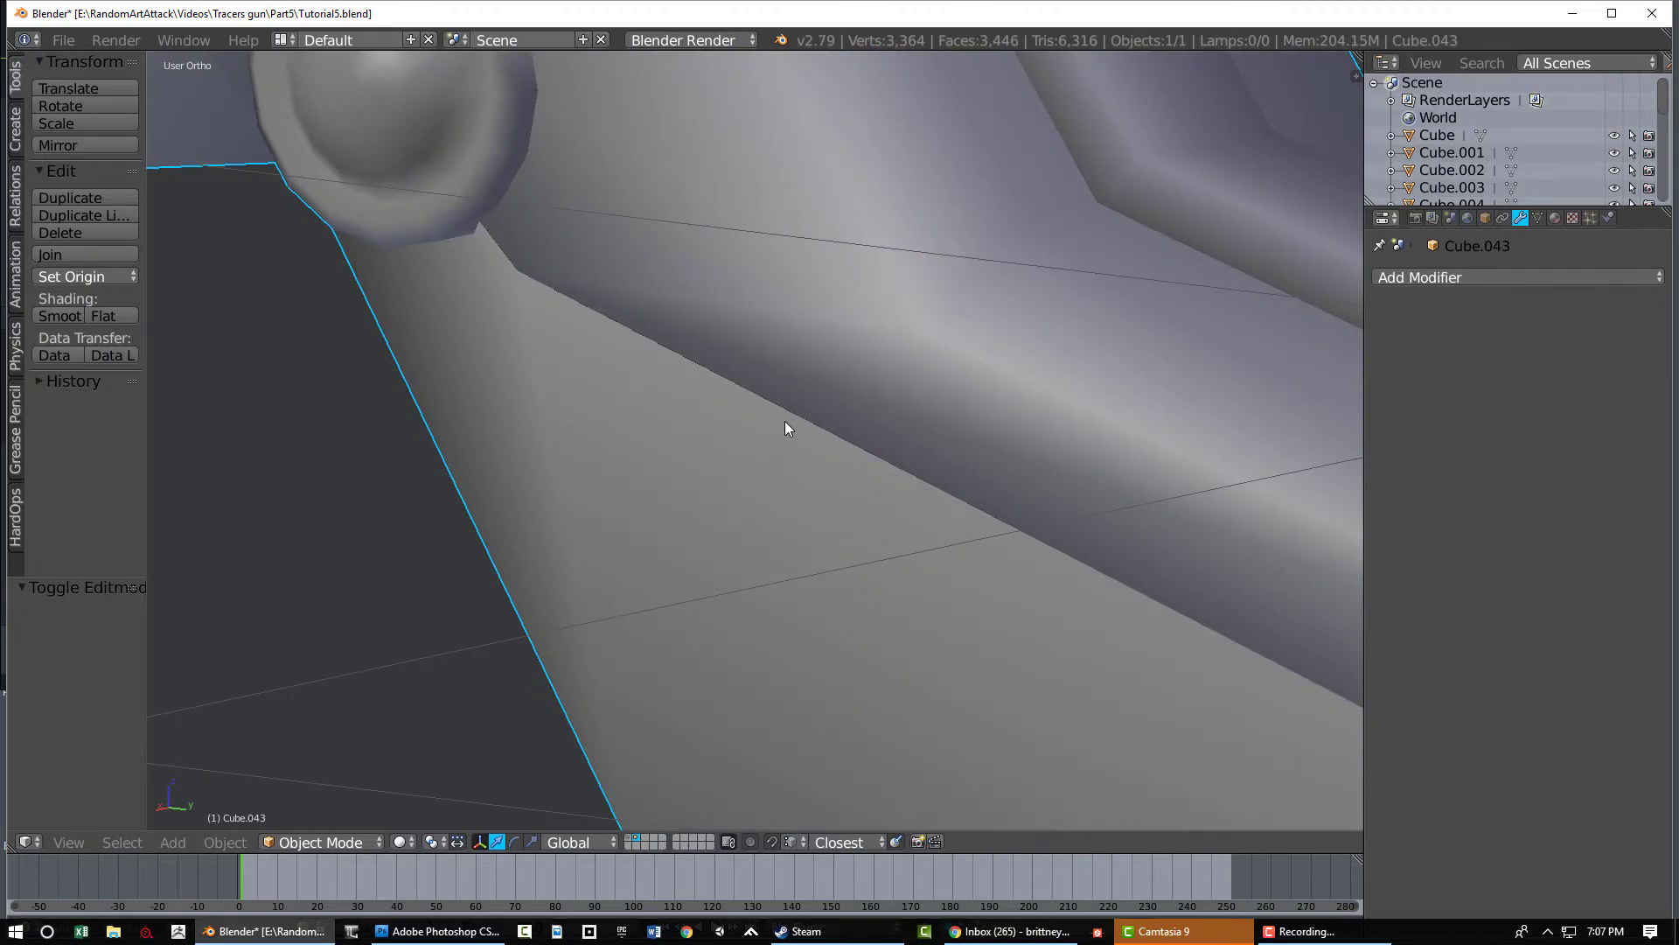
key("Tab")
scroll(786, 424, "down", 3)
key("a")
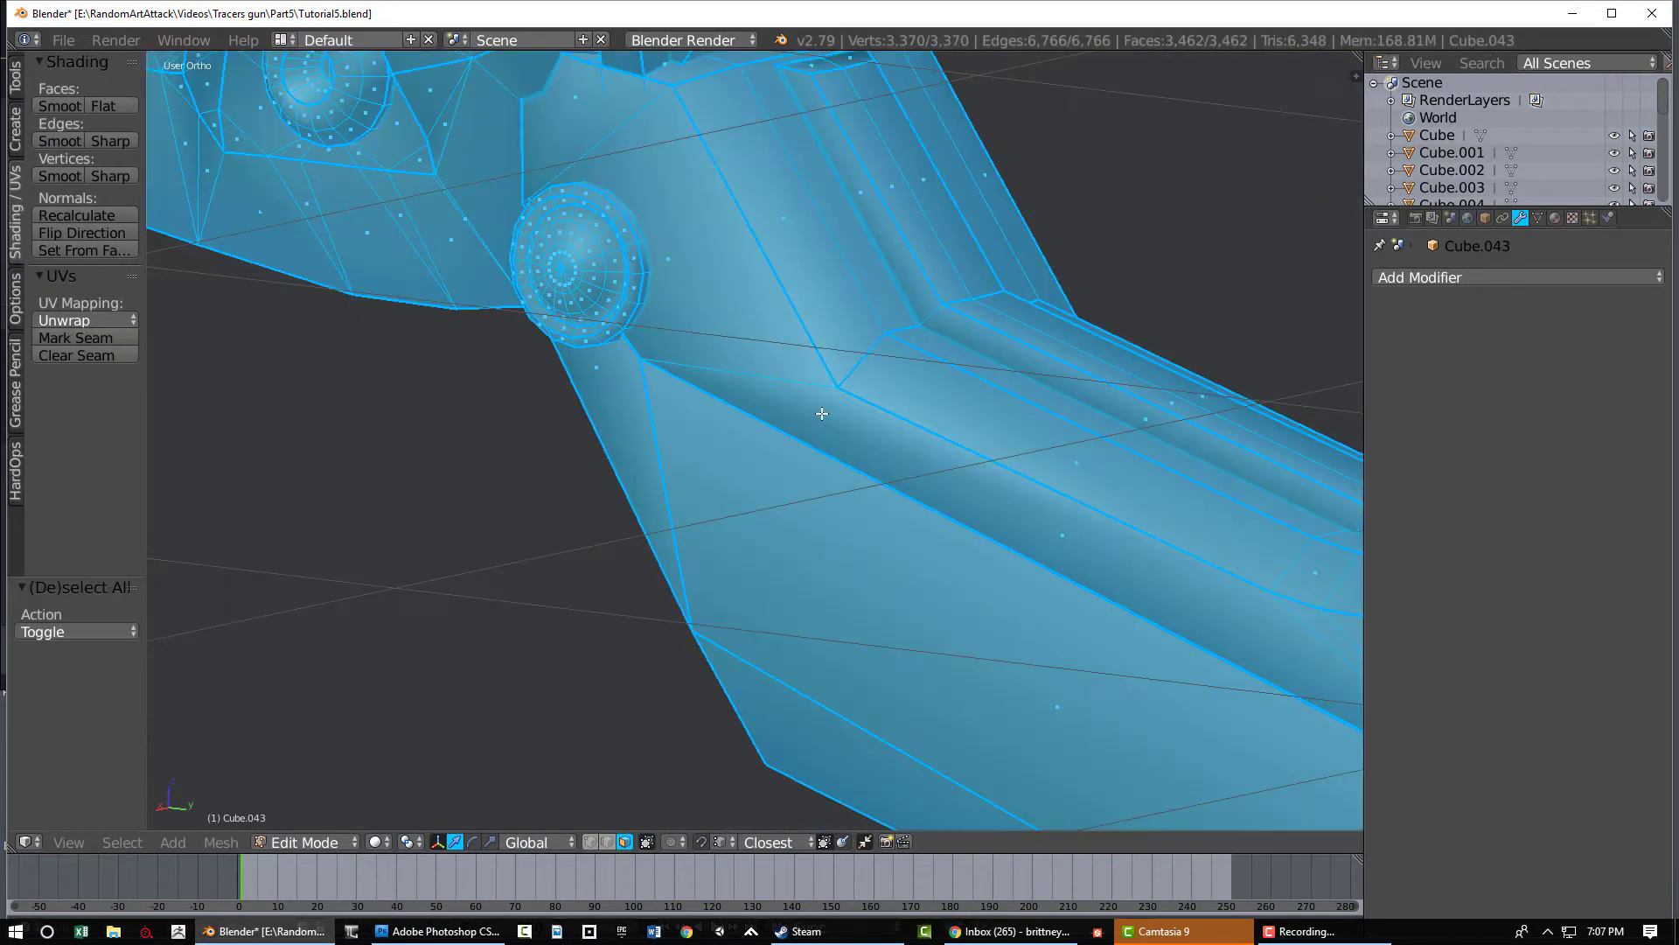
key("a")
Temporarily hide the handle's inner frame piece to examine the geometry behind it
key("l")
key("h")
scroll(800, 364, "down", 5)
middle_click_drag(843, 412, 995, 437)
scroll(881, 429, "down", 1)
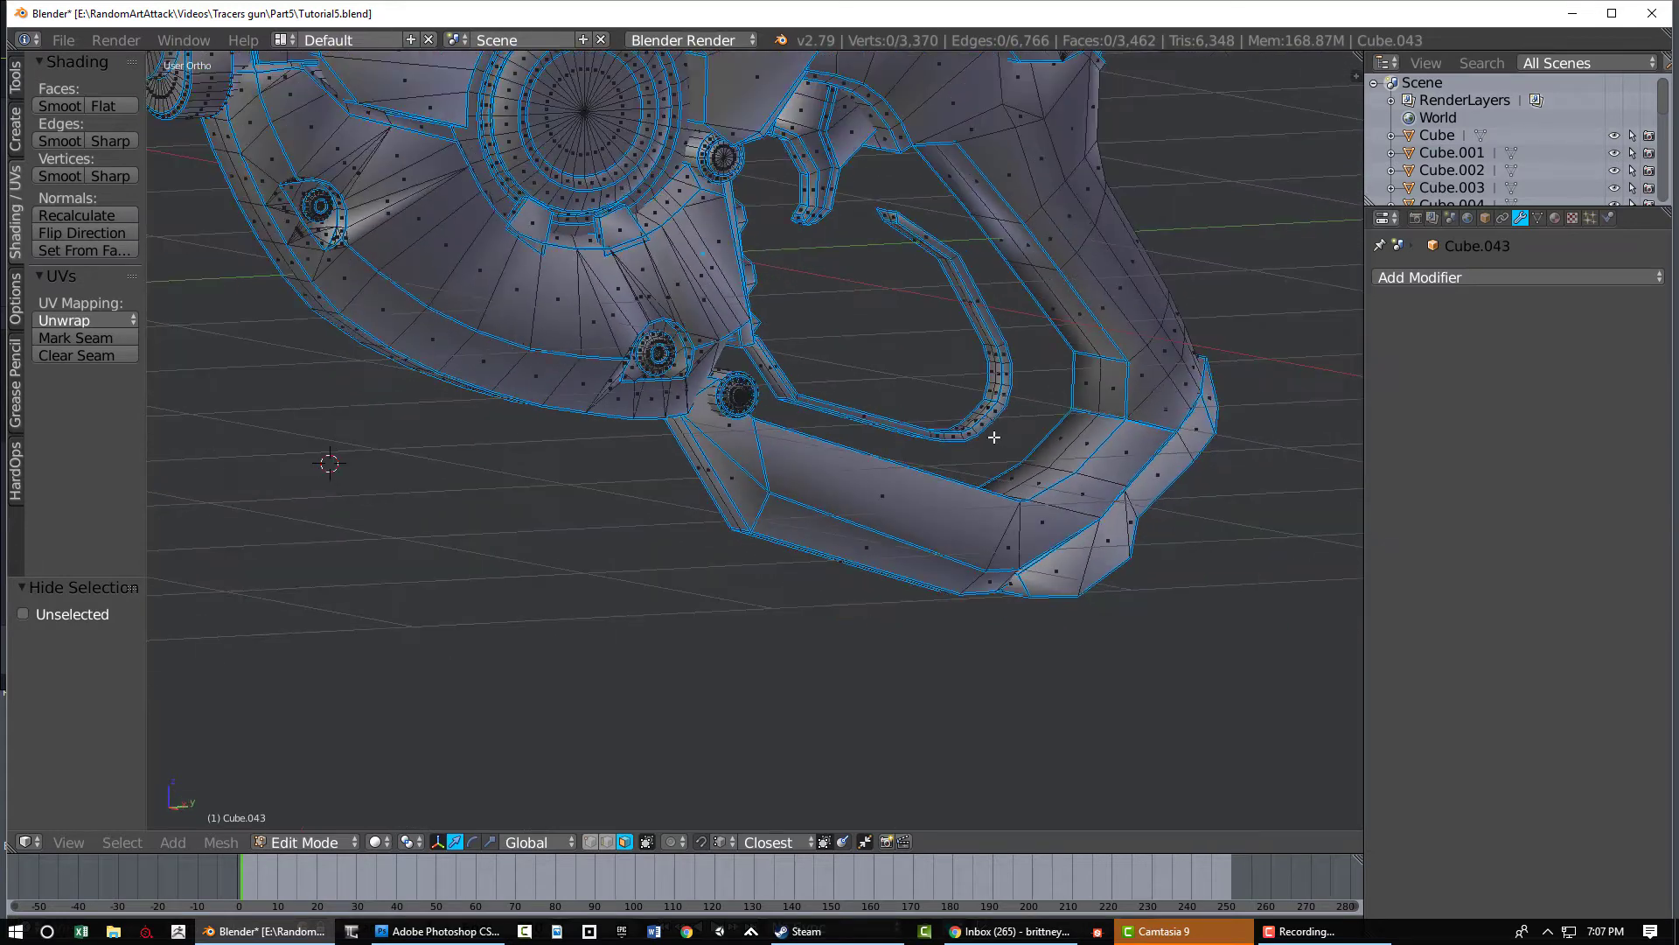
key("KP_3")
key("alt+h")
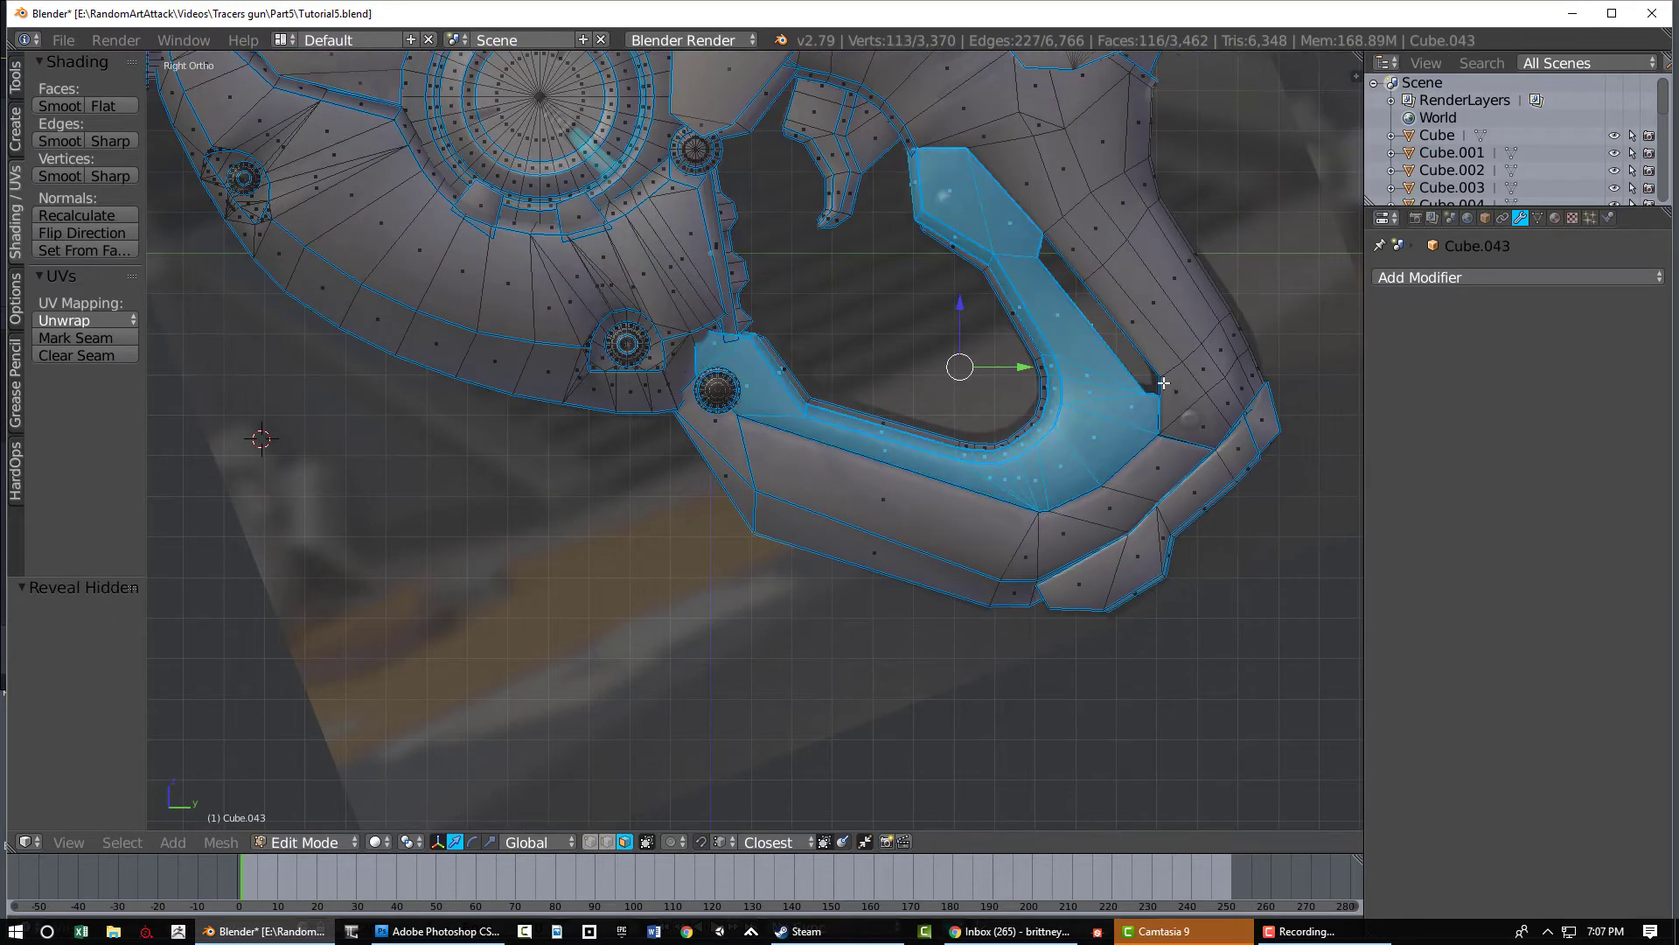
key("a")
Examine the trigger, handle and gun body for remaining hidden faces in both wireframe and solid shading
key("Tab")
middle_click_drag(984, 424, 1051, 427)
key("Tab")
scroll(967, 318, "up", 8)
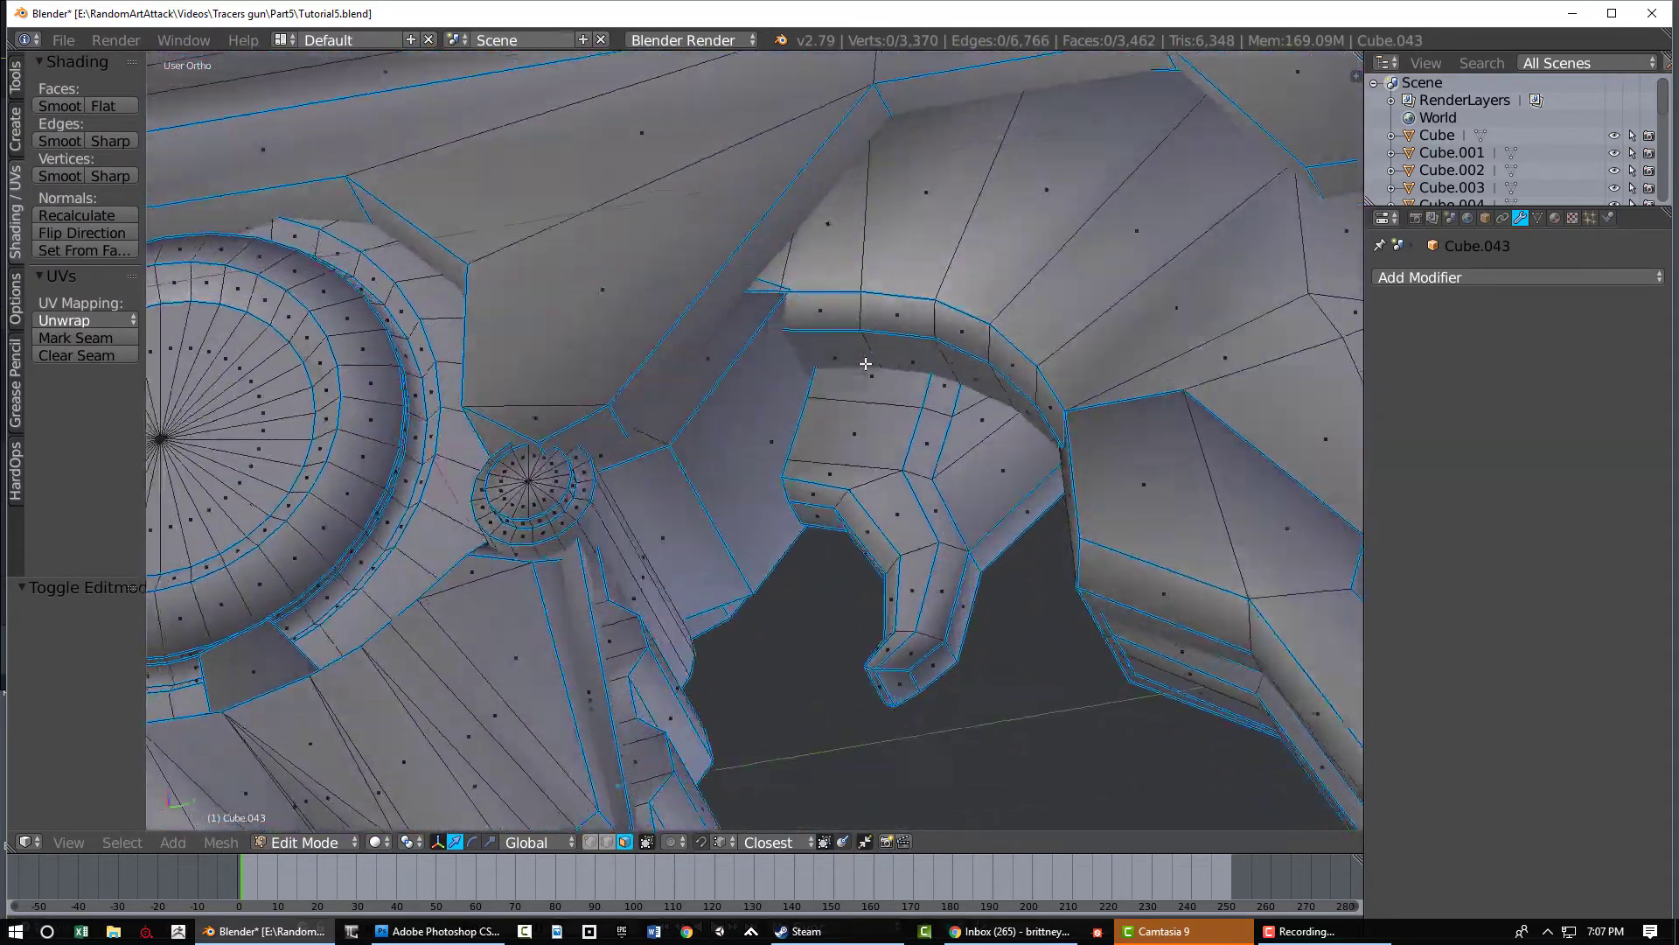
key("z")
mouse_move(1038, 390)
middle_mouse_down()
mouse_move(1105, 506)
mouse_move(1213, 486)
mouse_move(892, 450)
middle_mouse_up()
key("z")
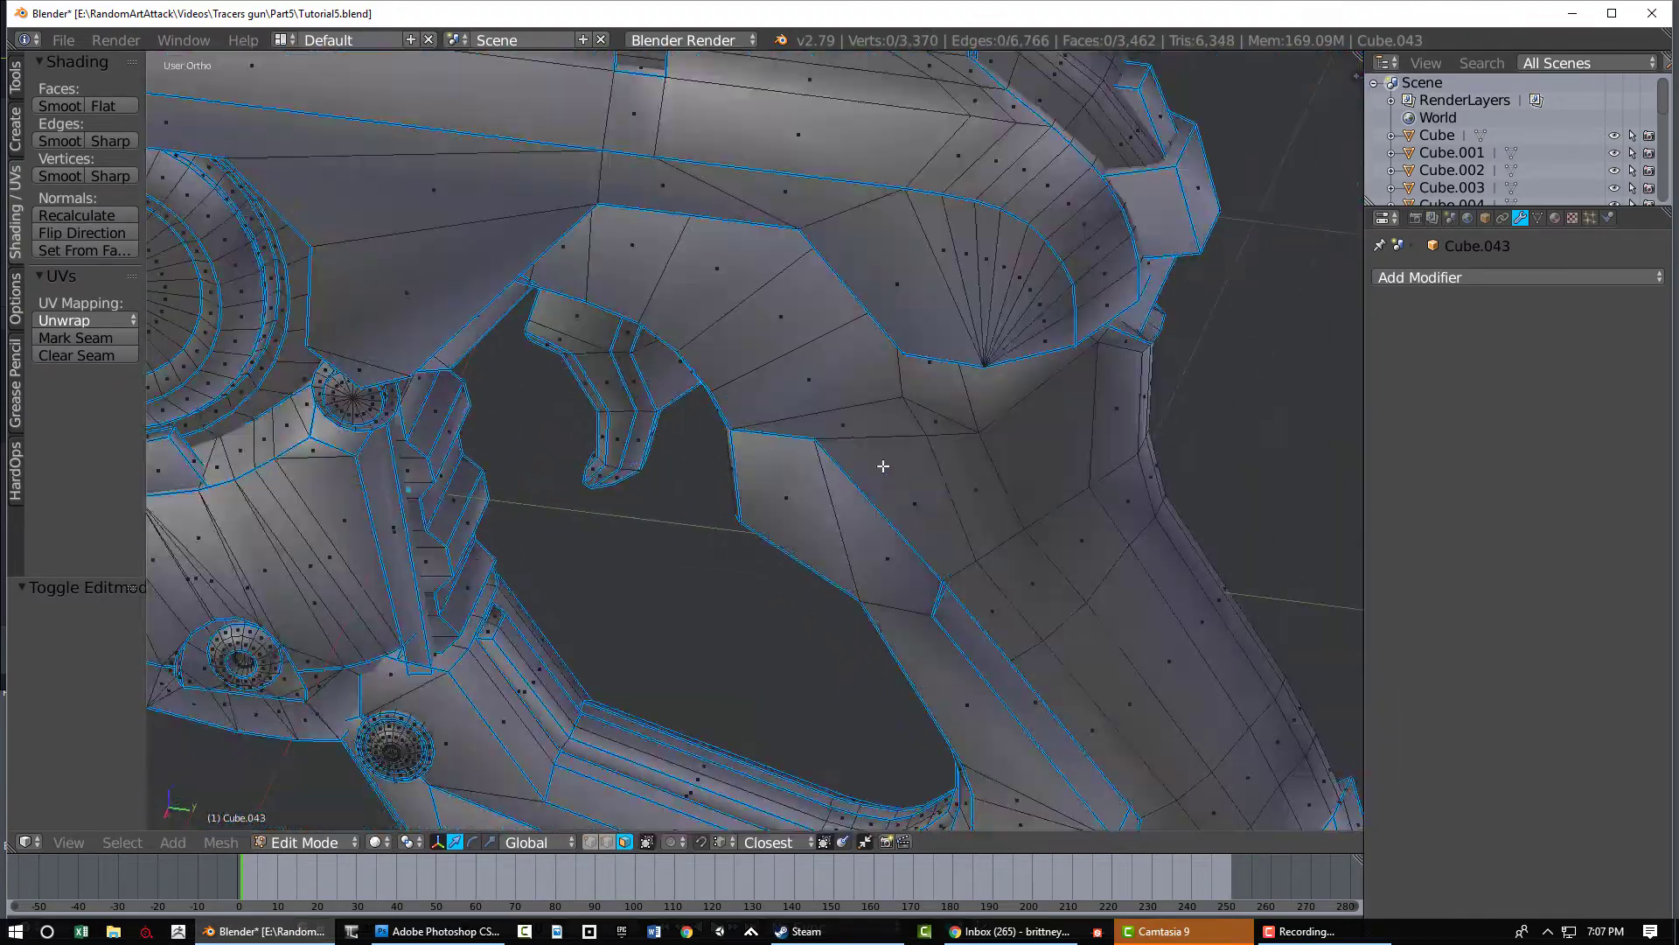
key("z")
middle_click_drag(990, 548, 1076, 498)
key("z")
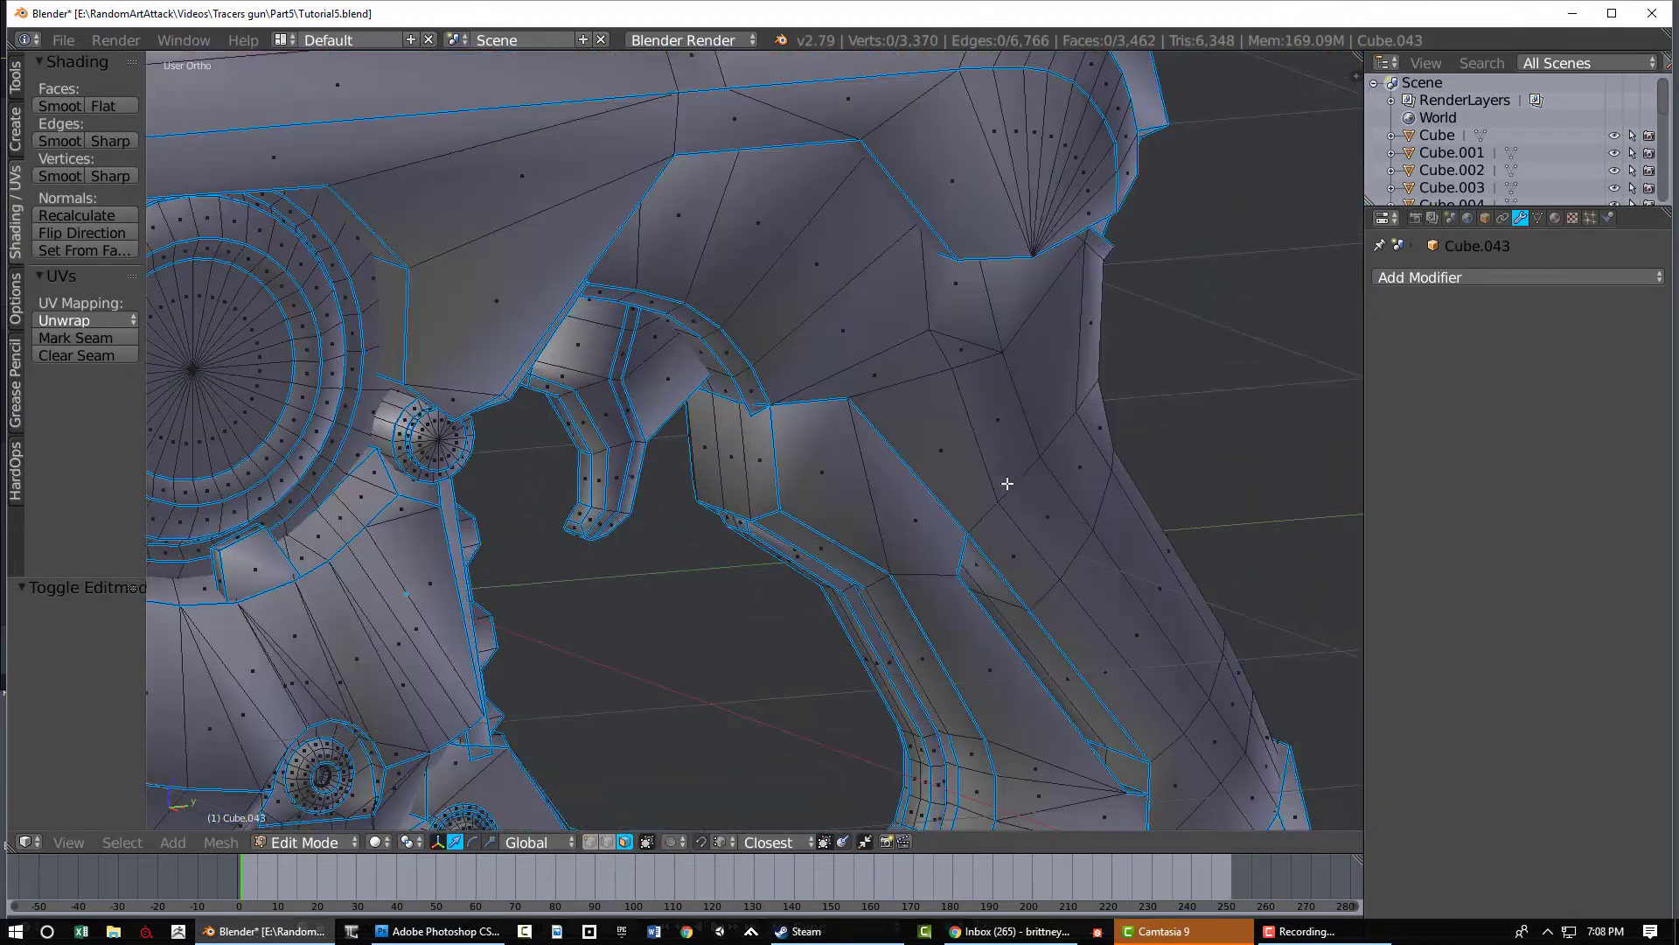
key("z")
mouse_move(1001, 412)
middle_mouse_down()
mouse_move(858, 423)
mouse_move(934, 458)
mouse_move(906, 456)
mouse_move(847, 248)
mouse_move(870, 248)
mouse_move(881, 195)
mouse_move(929, 353)
mouse_move(863, 373)
mouse_move(596, 382)
middle_mouse_up()
key("z")
key("z")
key("z")
scroll(716, 383, "down", 2)
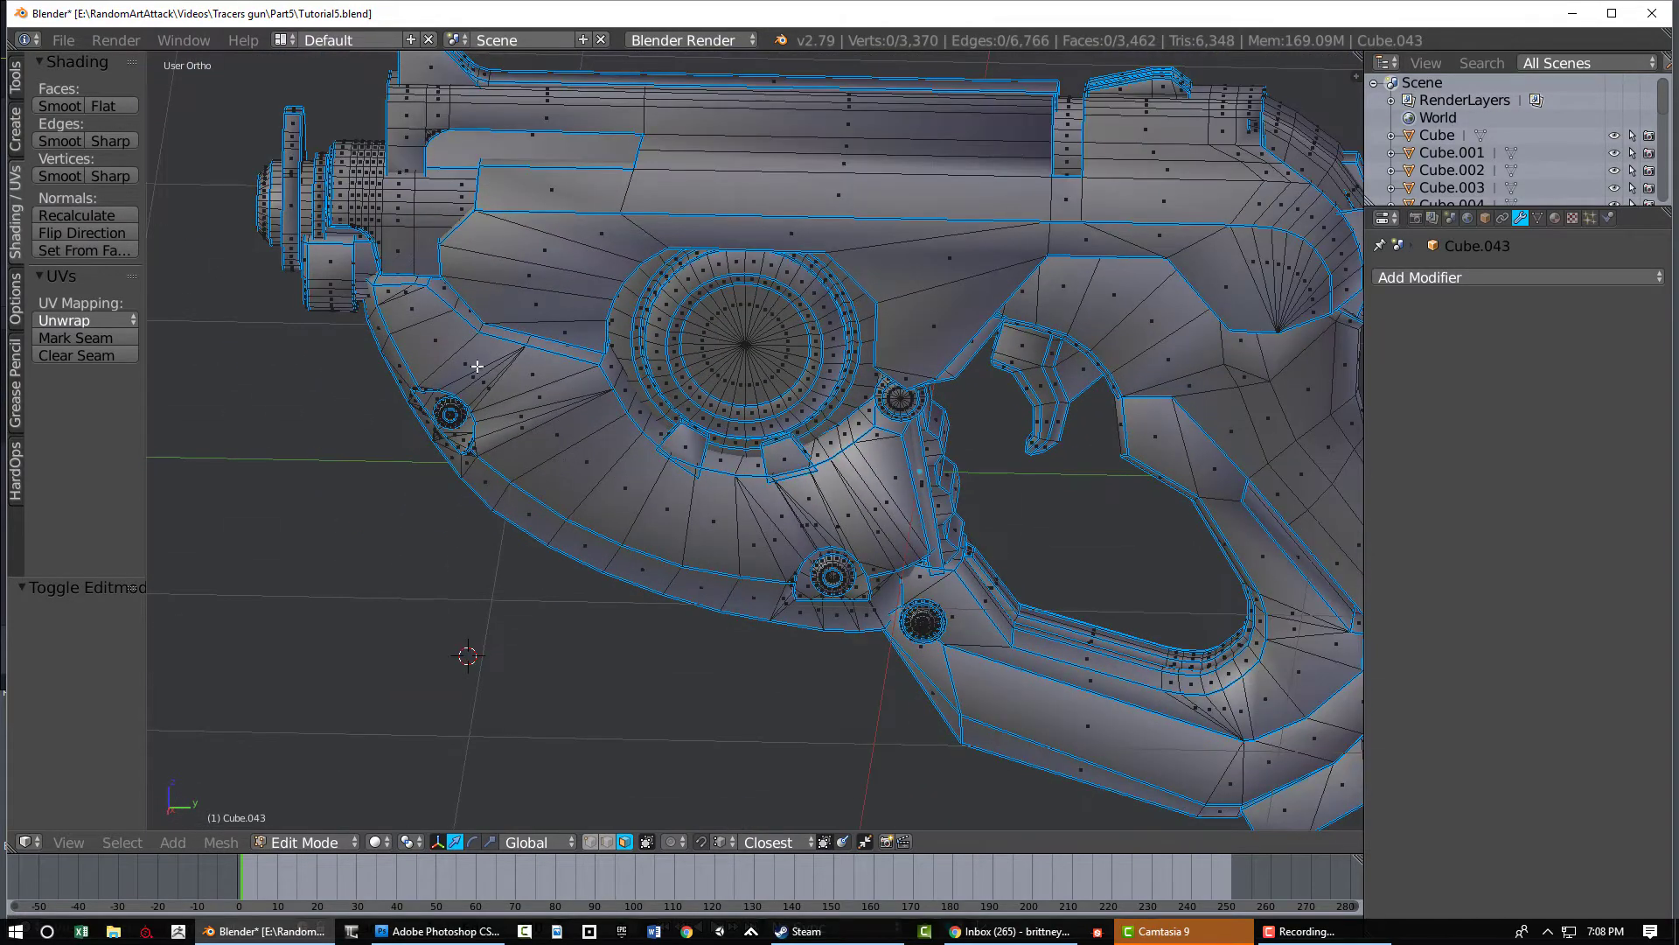
Delete the centre vertex of the hidden cylinder end cap inside the front of the barrel
middle_click_drag(269, 281, 435, 412, "shift")
scroll(435, 412, "up", 2)
middle_click_drag(466, 319, 667, 405, "shift")
scroll(667, 405, "up", 2)
mouse_move(481, 375)
middle_mouse_down()
mouse_move(562, 364)
mouse_move(619, 297)
middle_mouse_up()
key("z")
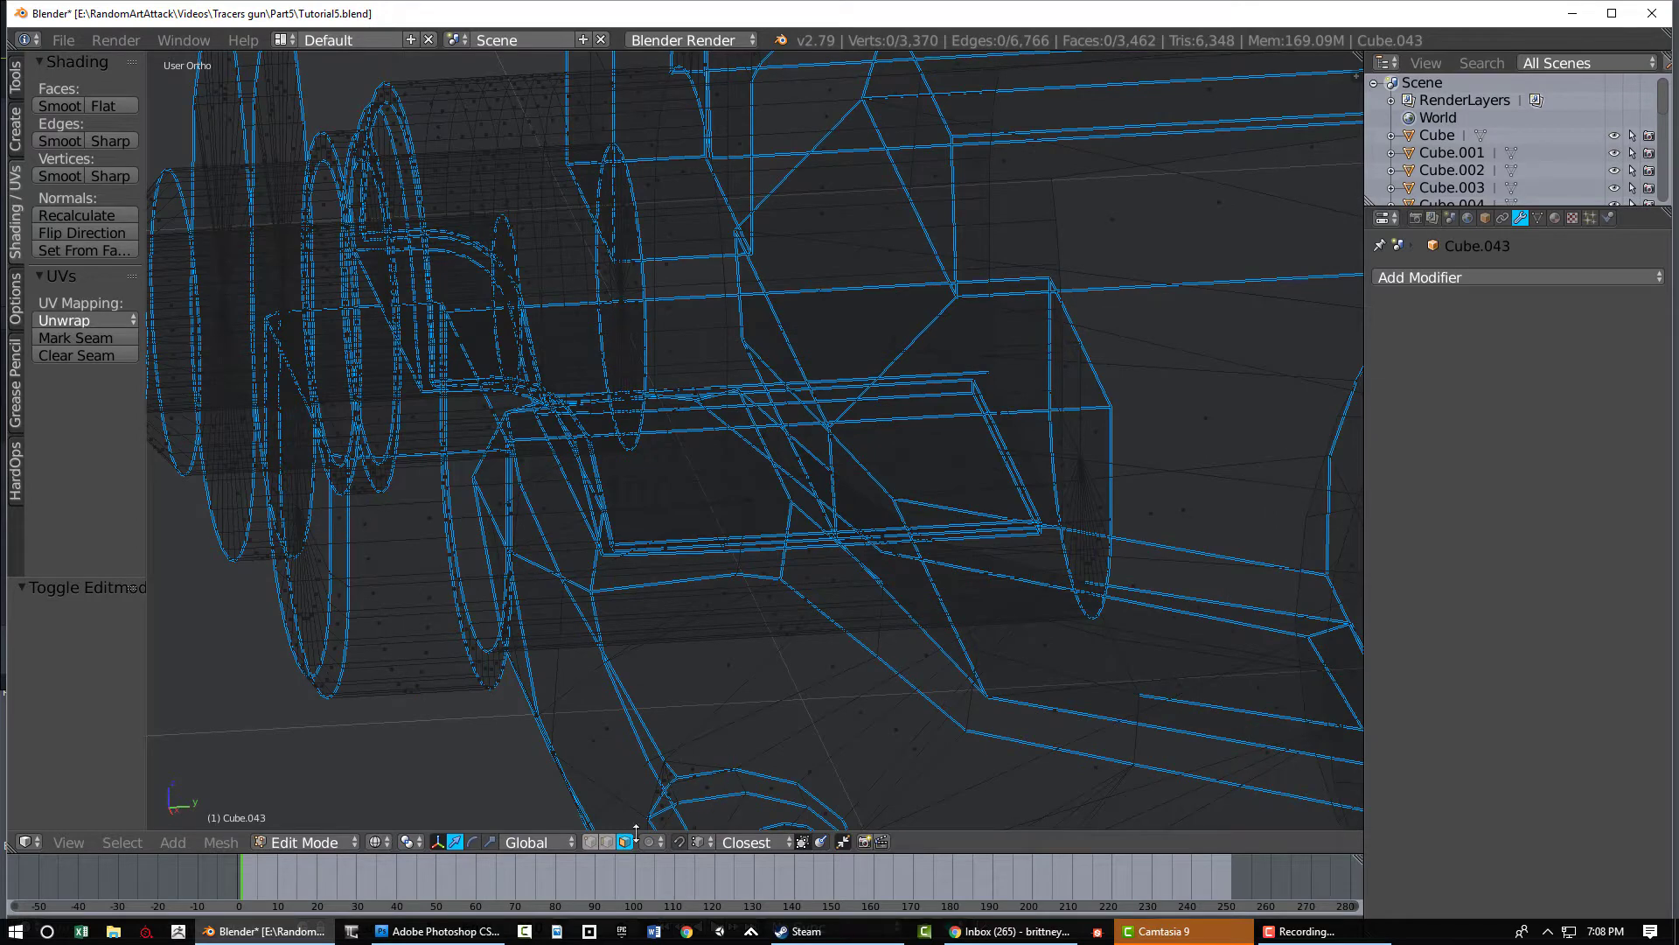
key("z")
key("1")
mouse_move(674, 322)
middle_mouse_down()
mouse_move(625, 327)
mouse_move(945, 183)
mouse_move(697, 240)
mouse_move(720, 285)
mouse_move(690, 313)
mouse_move(777, 297)
middle_mouse_up()
left_click(620, 295)
key("z")
key("z")
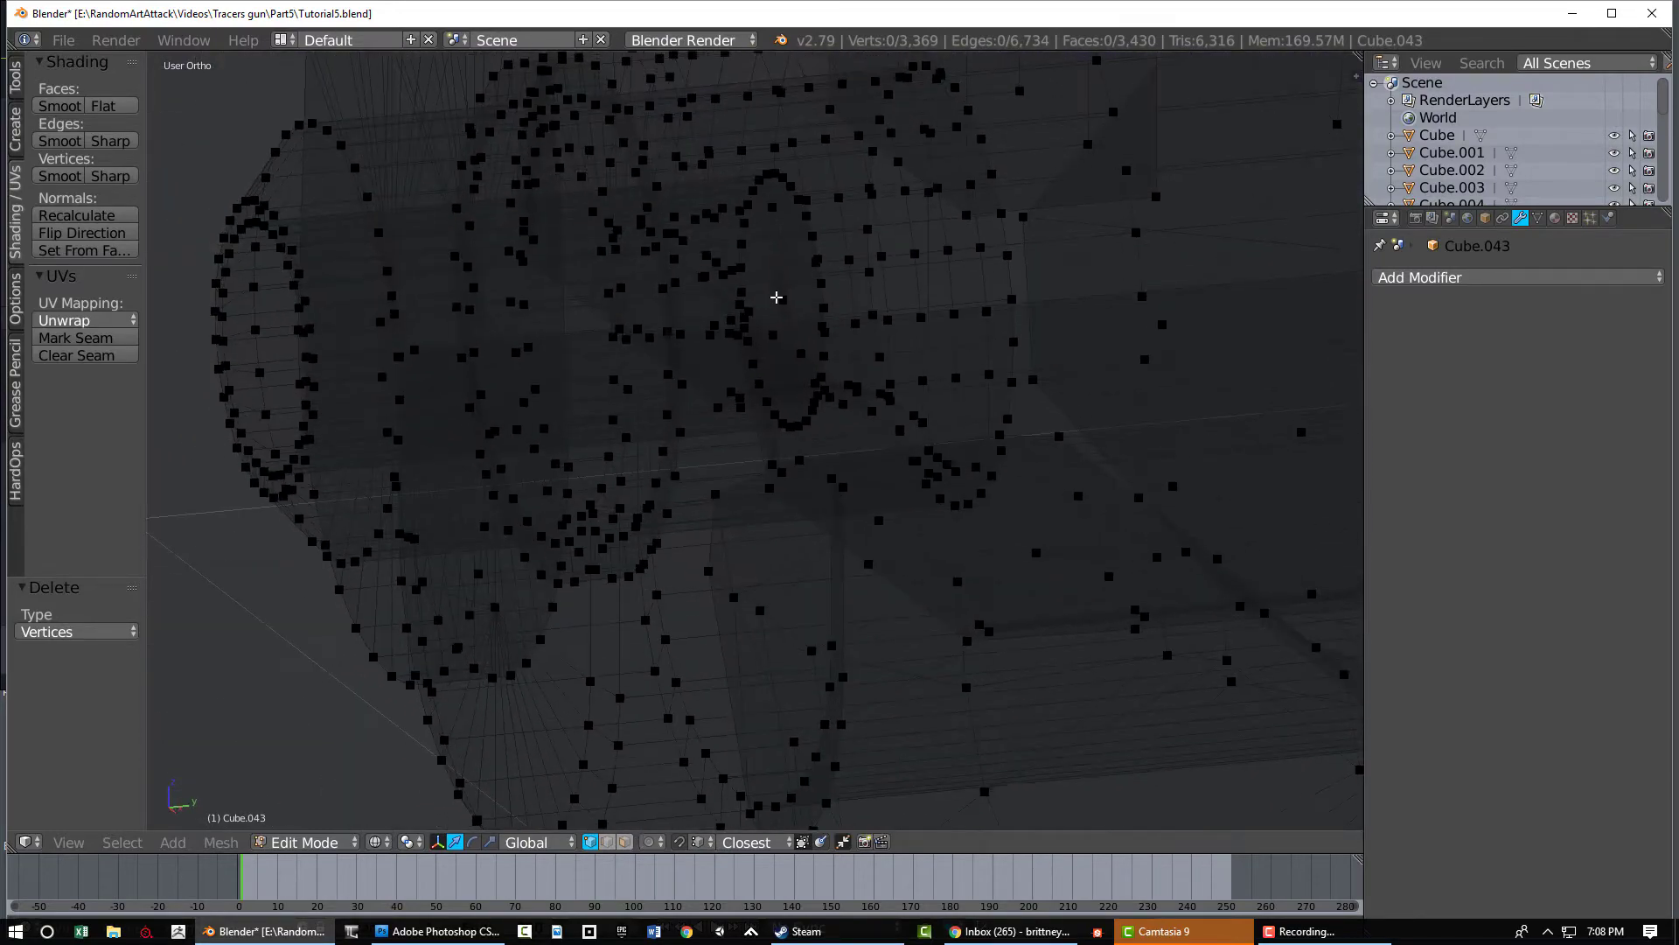
Delete the centre vertex of the next concealed cylinder cap in the barrel assembly
key("x")
left_click(777, 302)
key("z")
key("z")
mouse_move(736, 325)
middle_mouse_down()
mouse_move(738, 349)
mouse_move(771, 354)
middle_mouse_up()
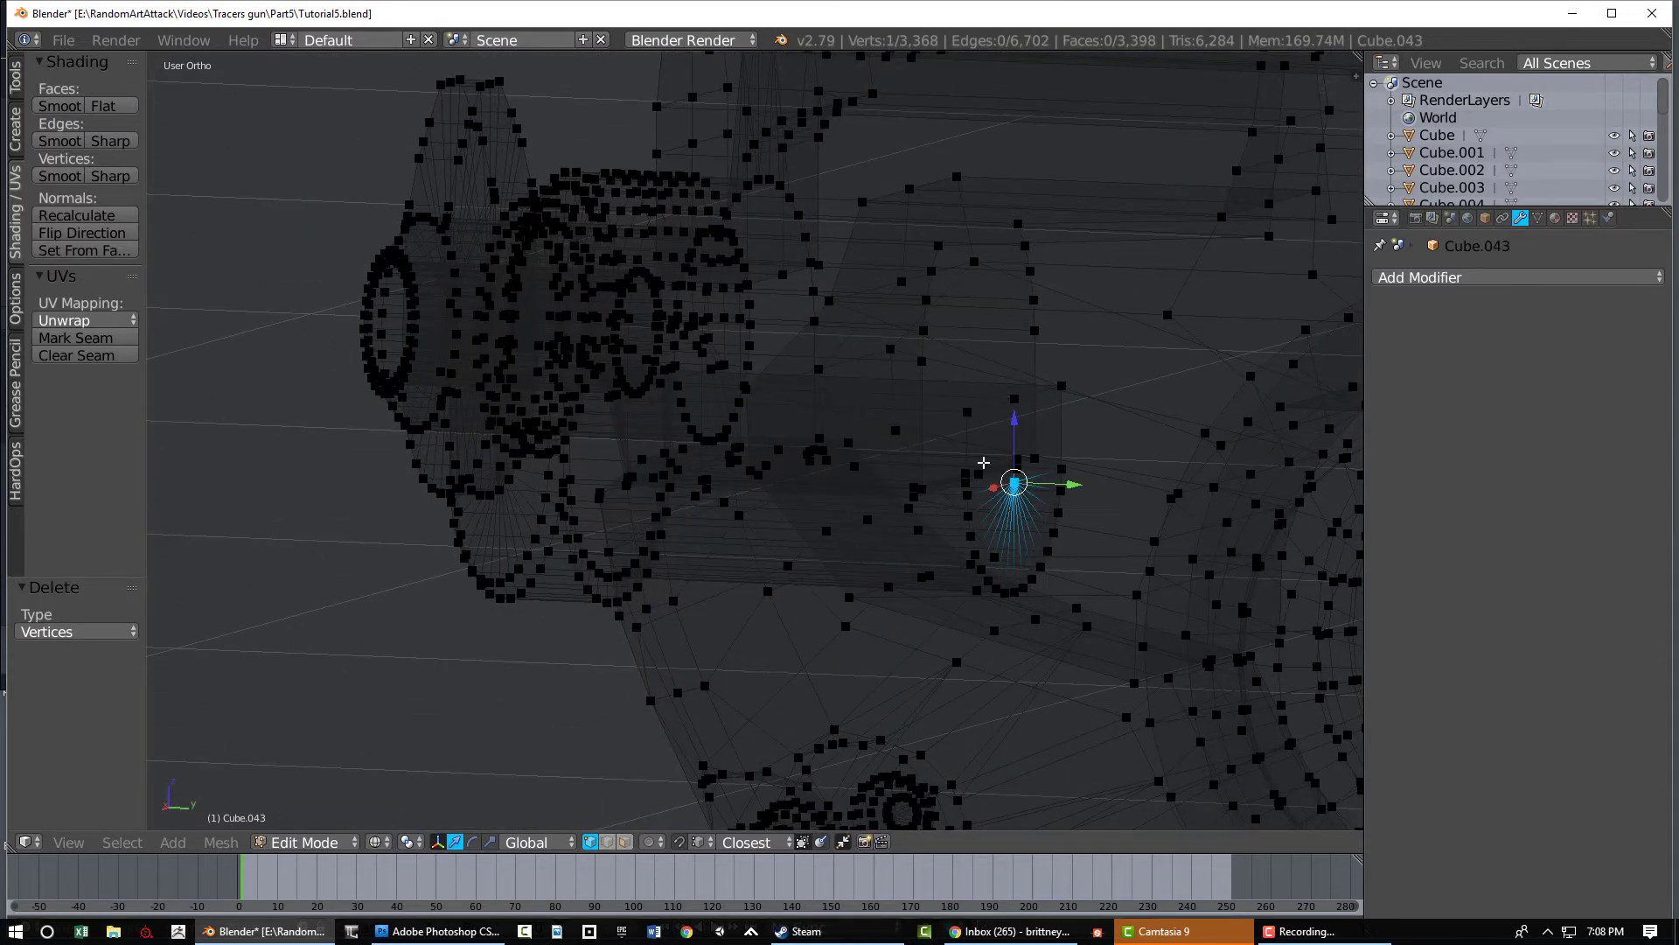
Isolate the round-bottomed piece beneath the barrel by hiding all other geometry
left_click(624, 842)
key("a")
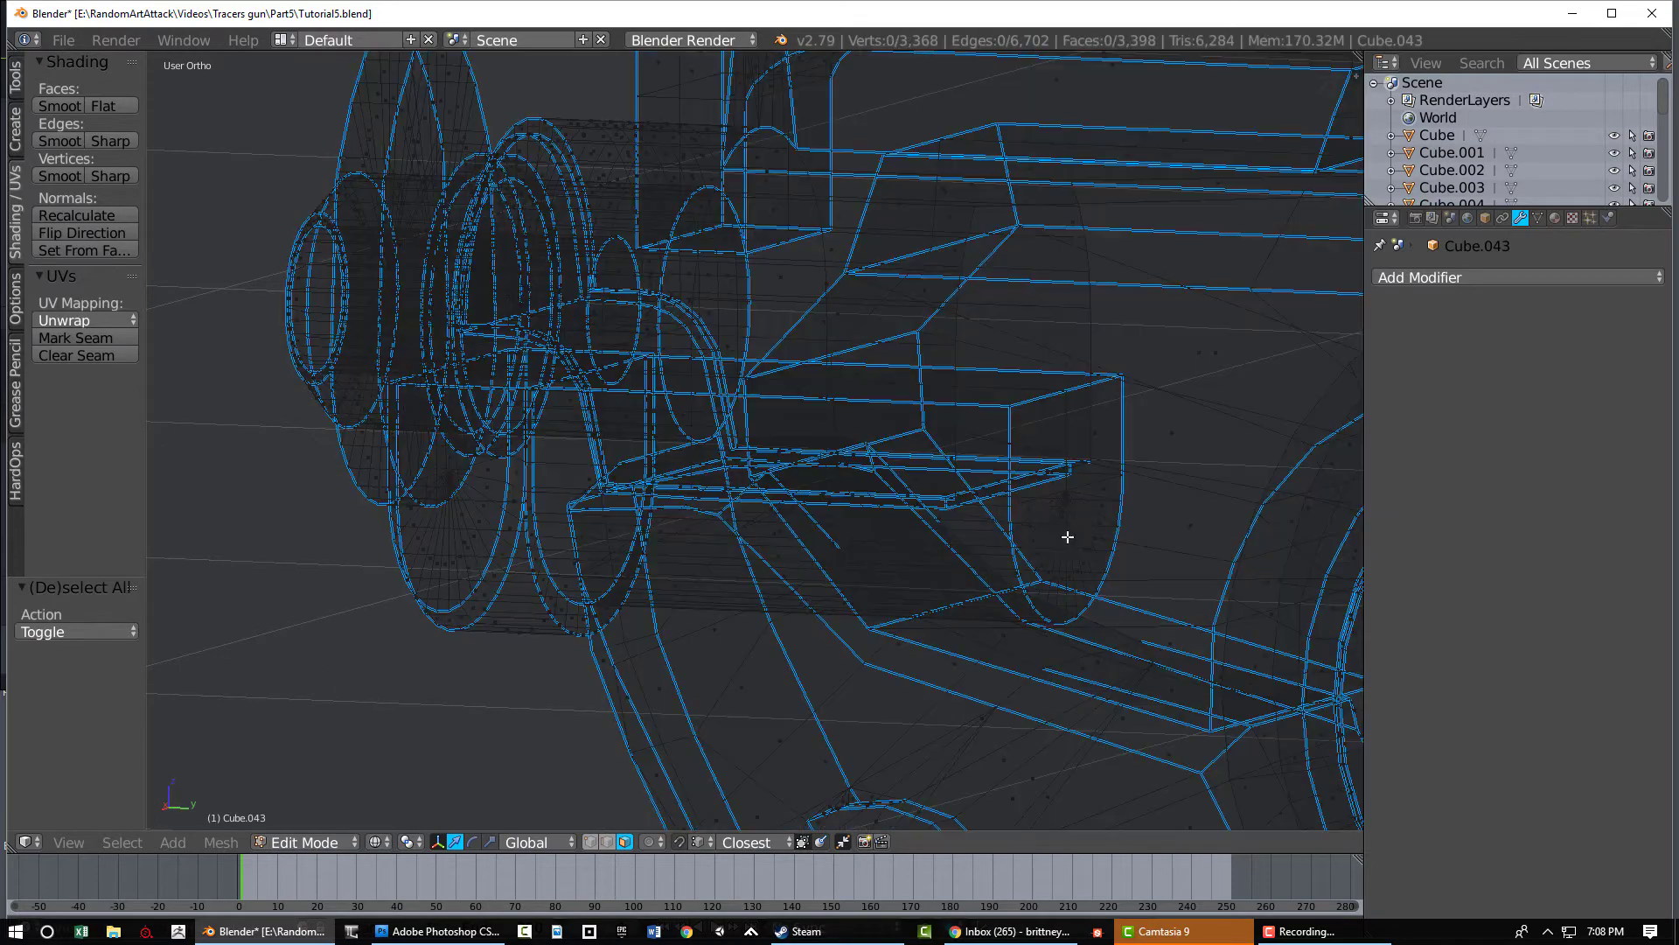
middle_click_drag(1053, 541, 1010, 547)
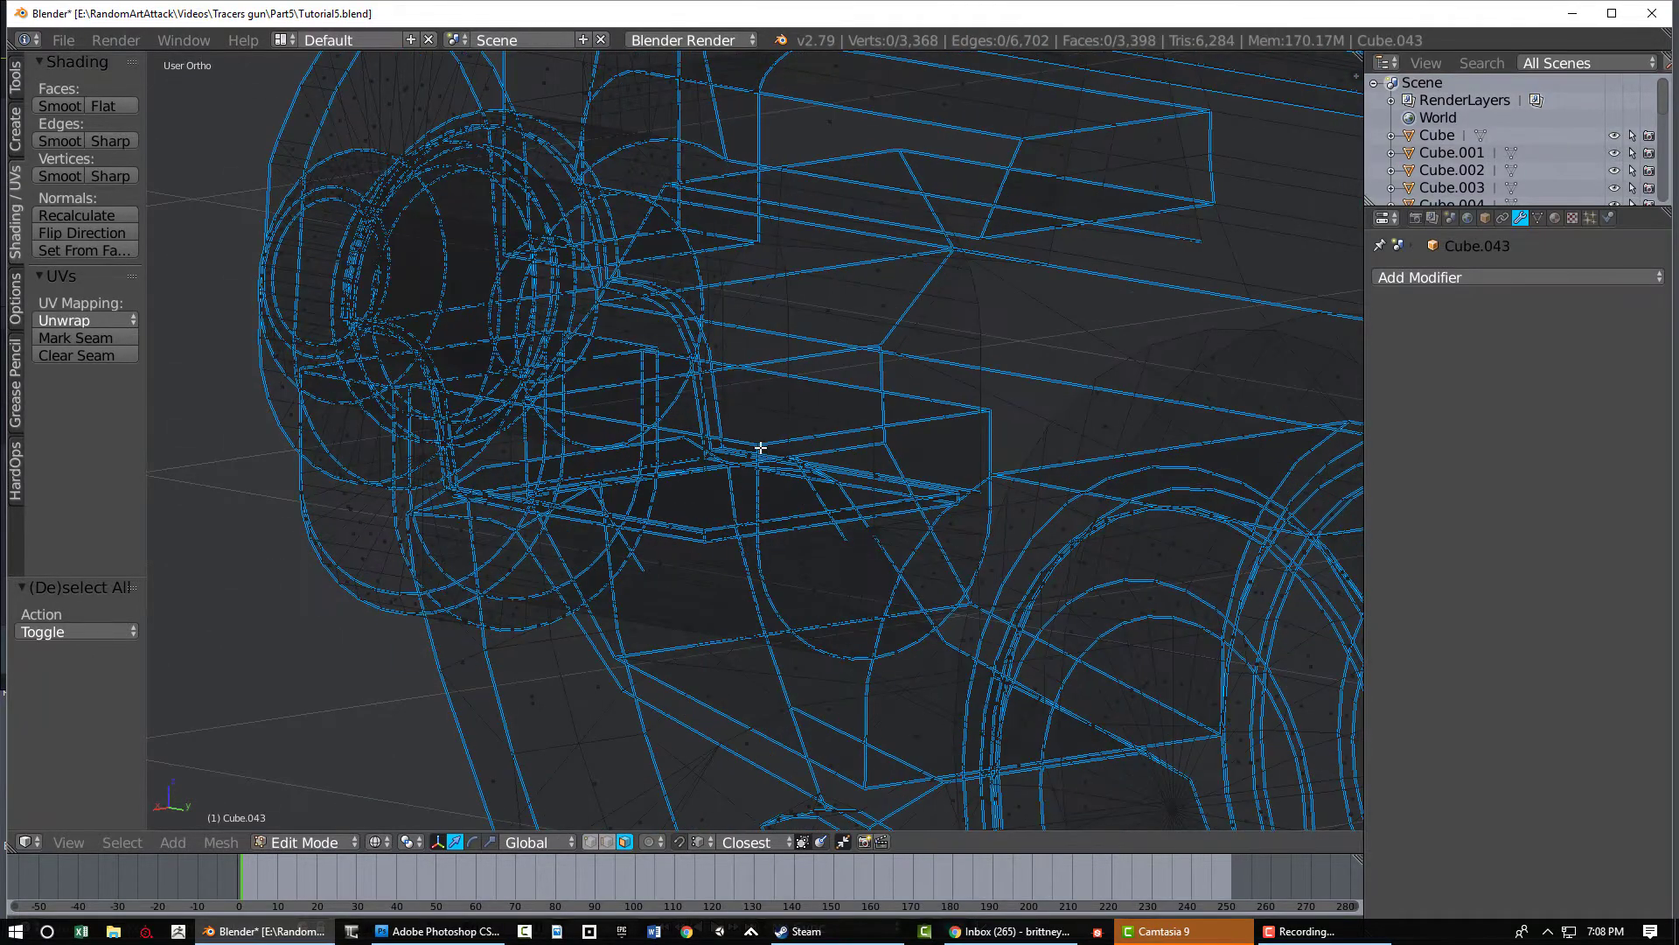
key("l")
key("a")
key("l")
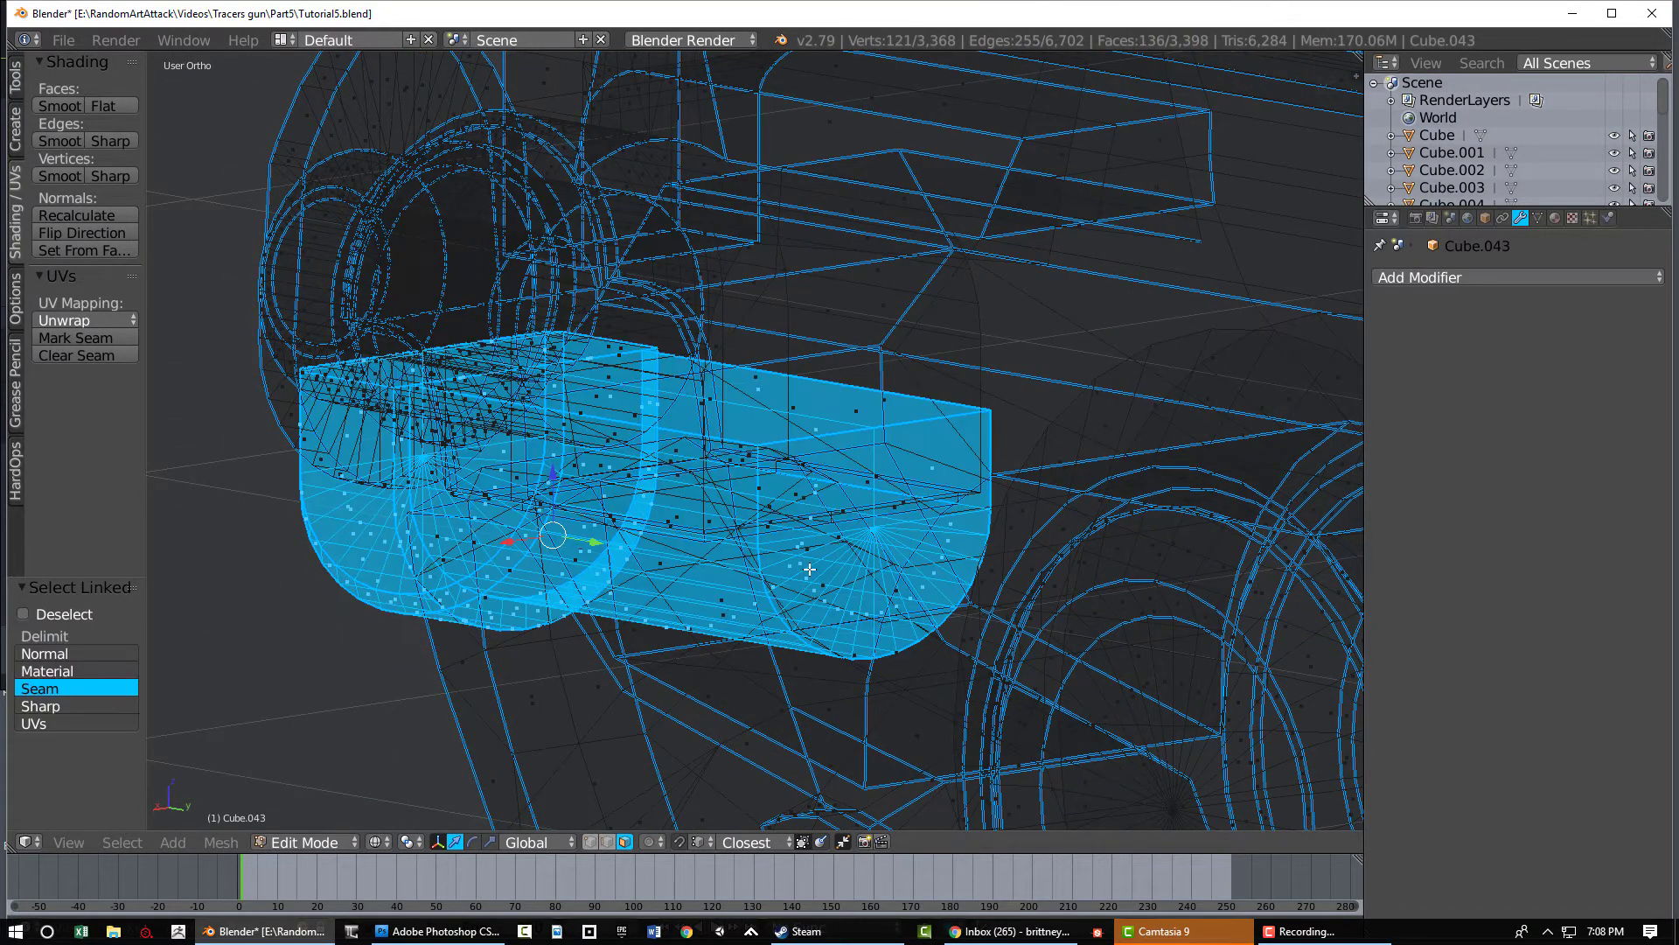
key("ctrl+i")
key("h")
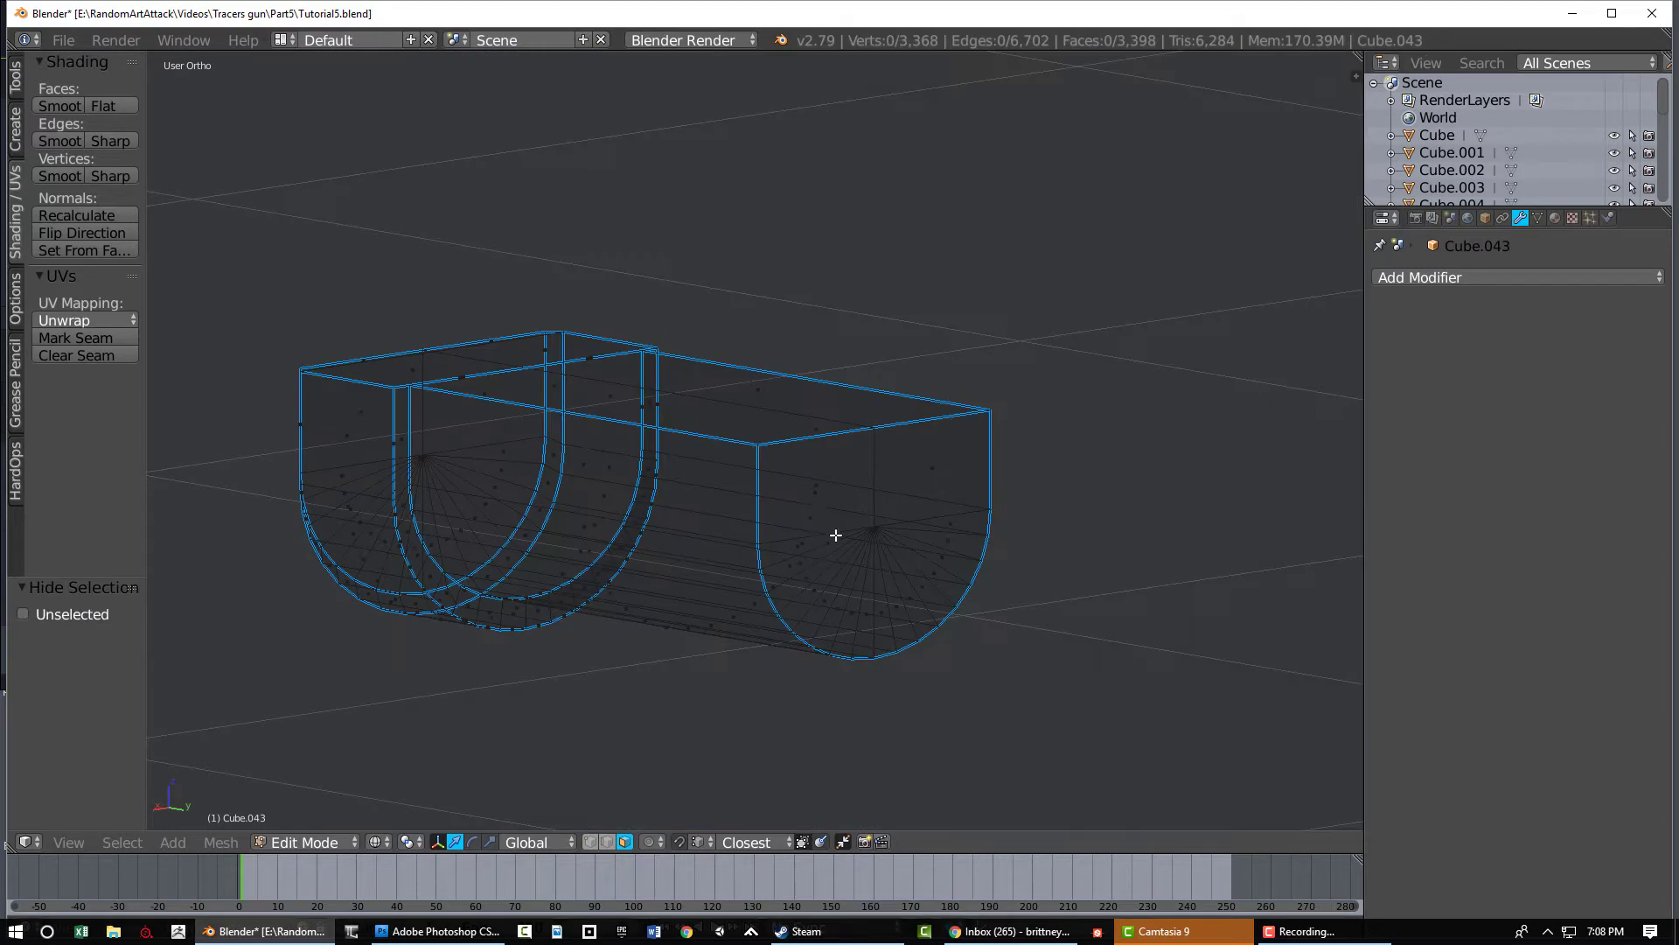
Delete the concealed rear end-cap faces of the isolated piece and reveal the rest of the gun
middle_click_drag(836, 535, 971, 518)
key("KP_3")
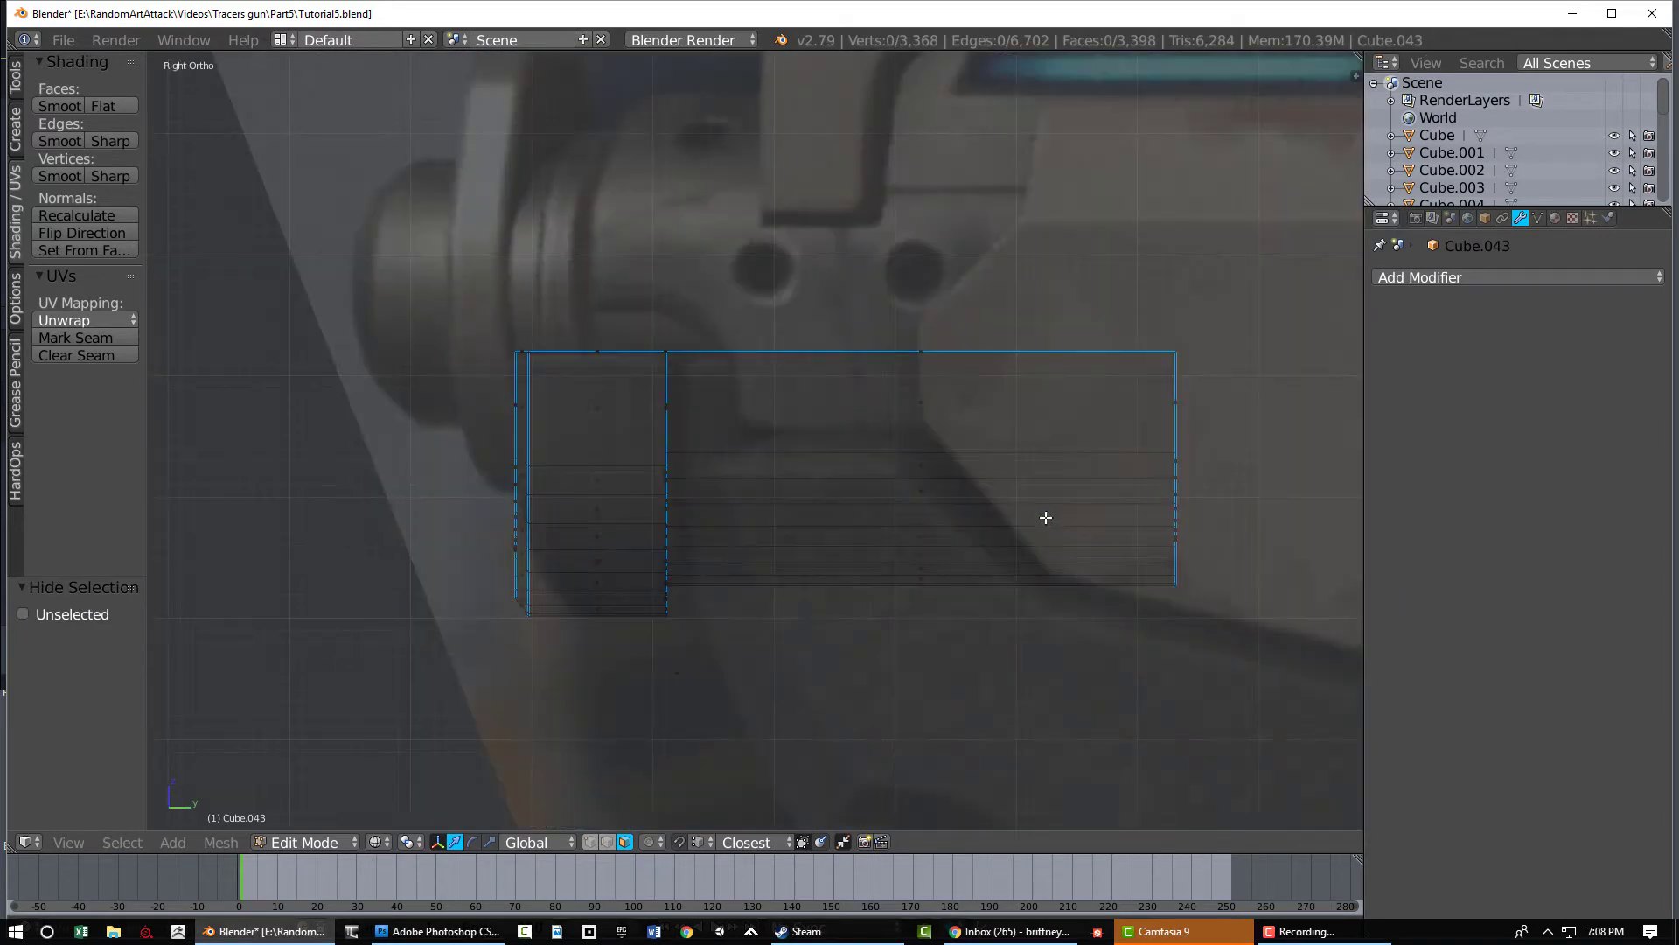
left_click(590, 842)
key("b")
left_click_drag(1093, 304, 1216, 649)
key("x")
left_click(1172, 686)
middle_click_drag(1164, 682, 874, 525)
key("z")
key("alt+h")
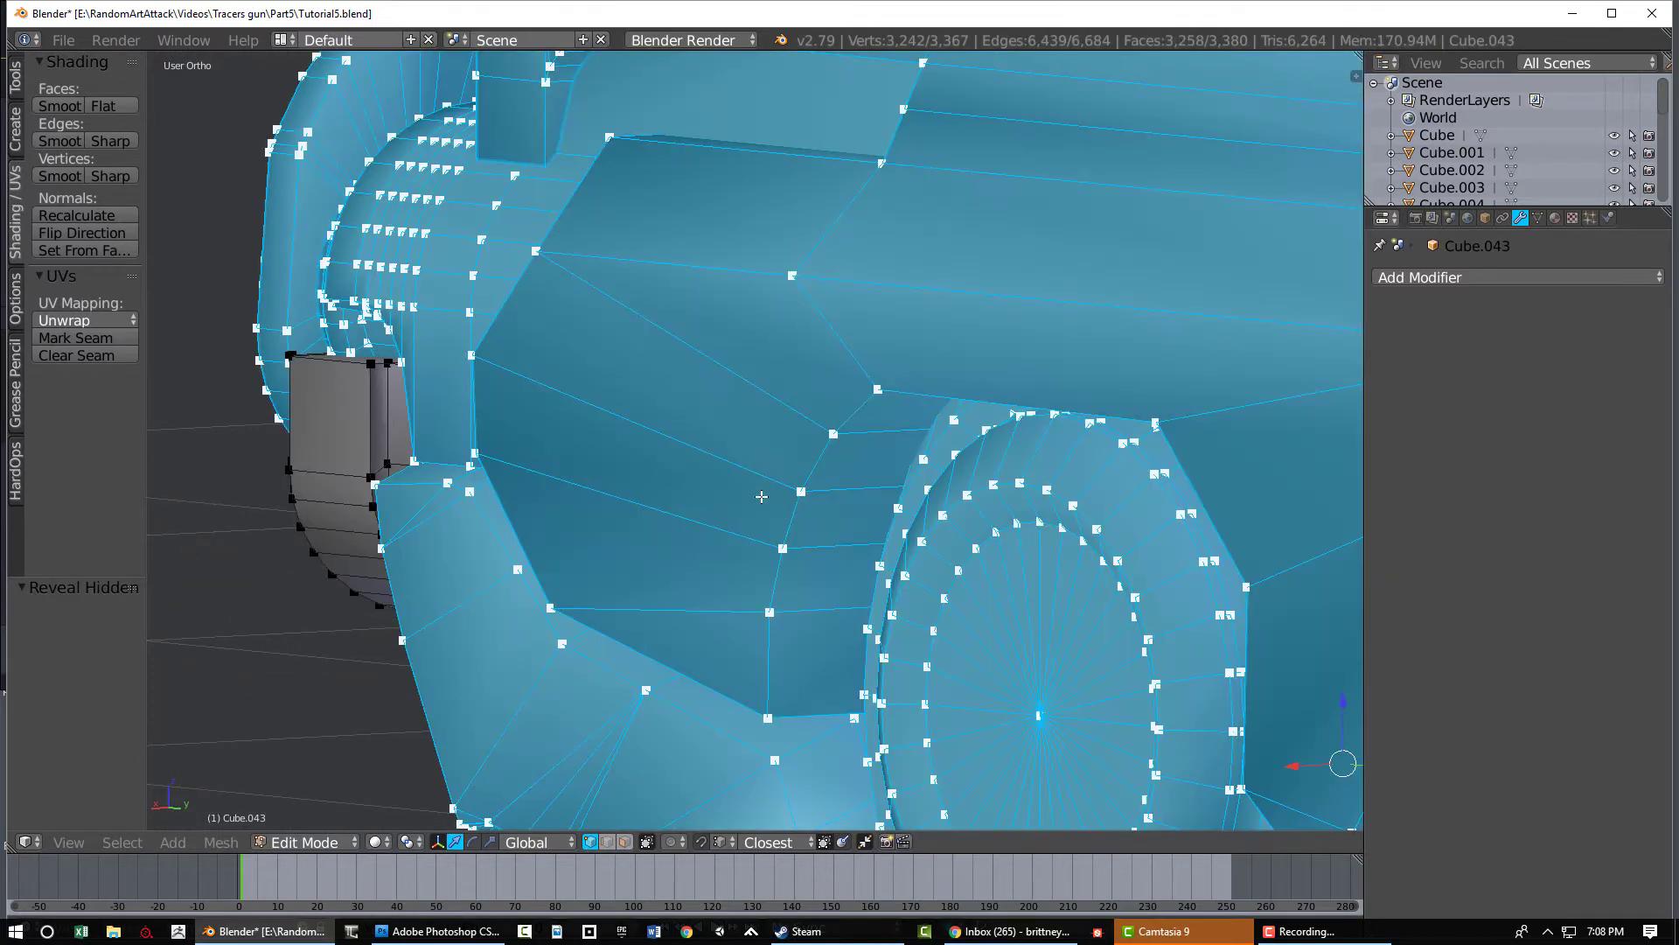
Hide the gun's main body shell to expose the undersides of the parts along the top
middle_click_drag(761, 497, 1131, 542)
key("a")
key("a")
key("a")
key("l")
key("l")
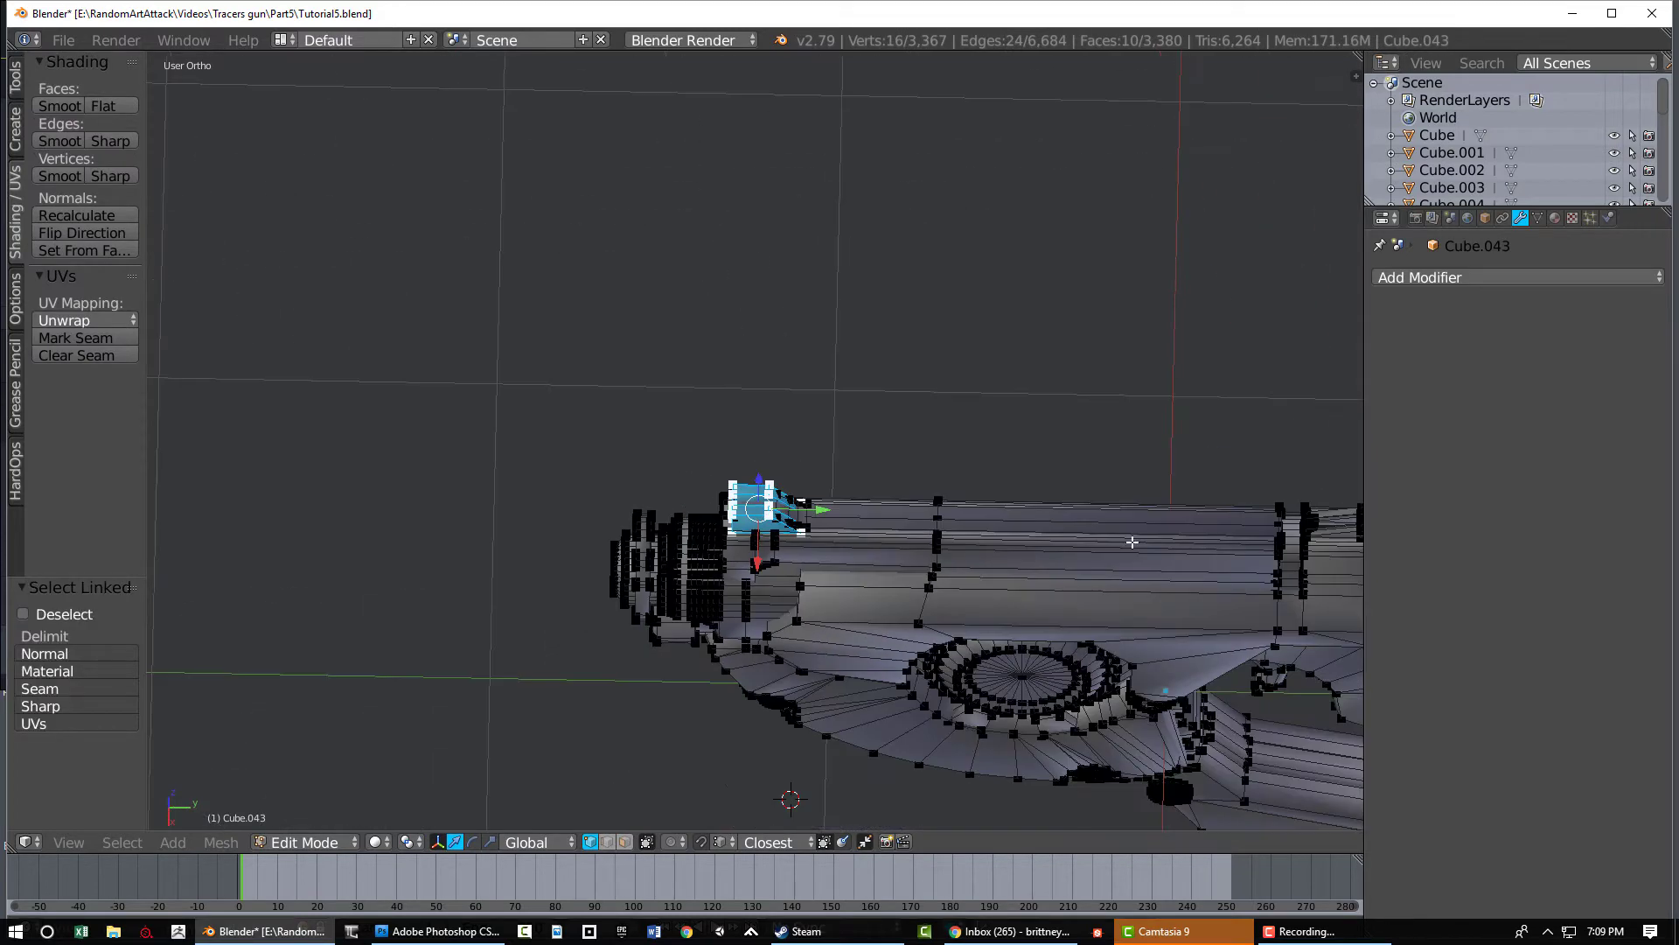
key("l")
key("a")
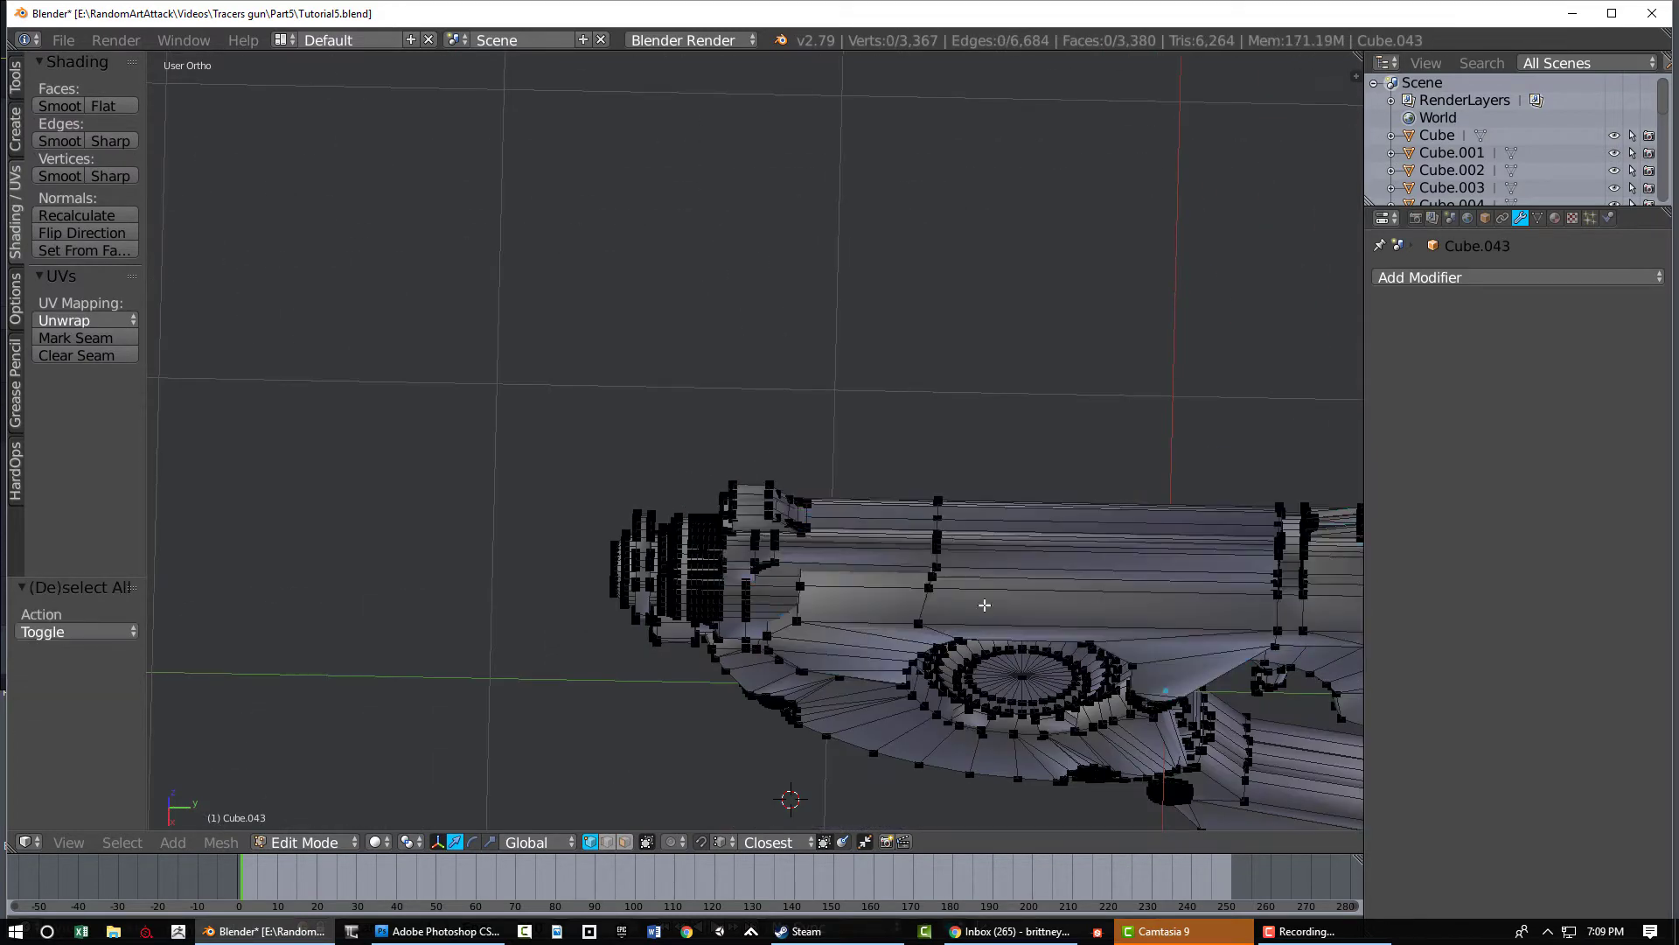
key("h")
Isolate the front sight, the long top rail and the rear top block by hiding everything else
middle_click_drag(915, 609, 844, 468)
key("l")
key("l")
key("l")
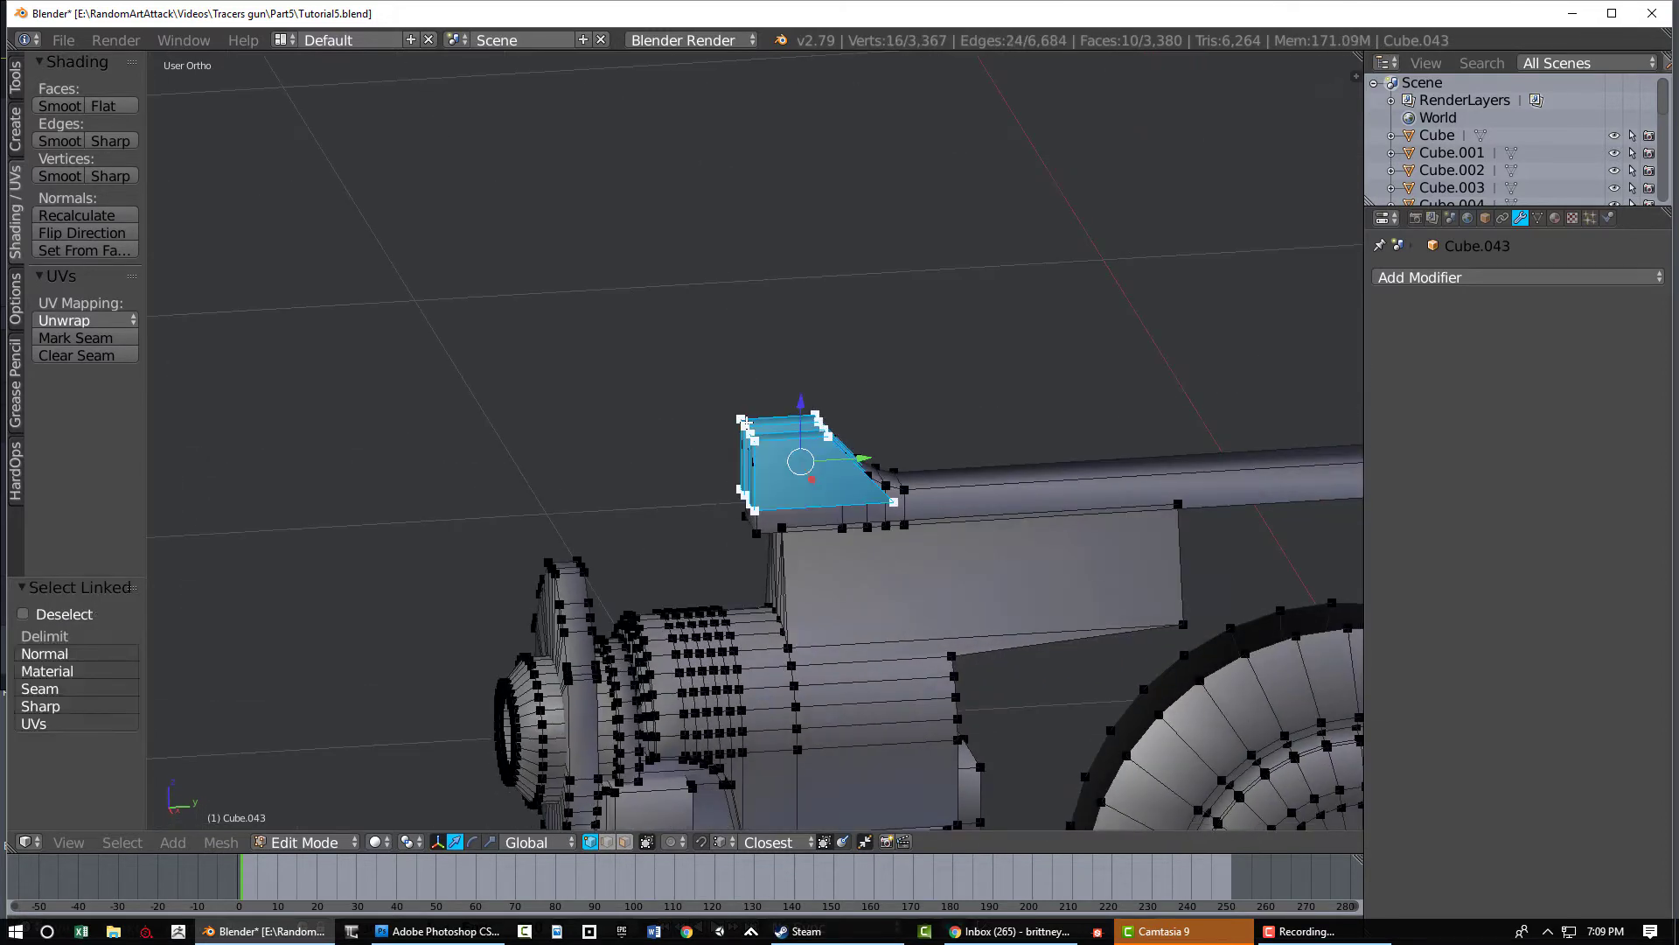
scroll(1145, 450, "down", 3)
middle_click_drag(1145, 450, 516, 501, "shift")
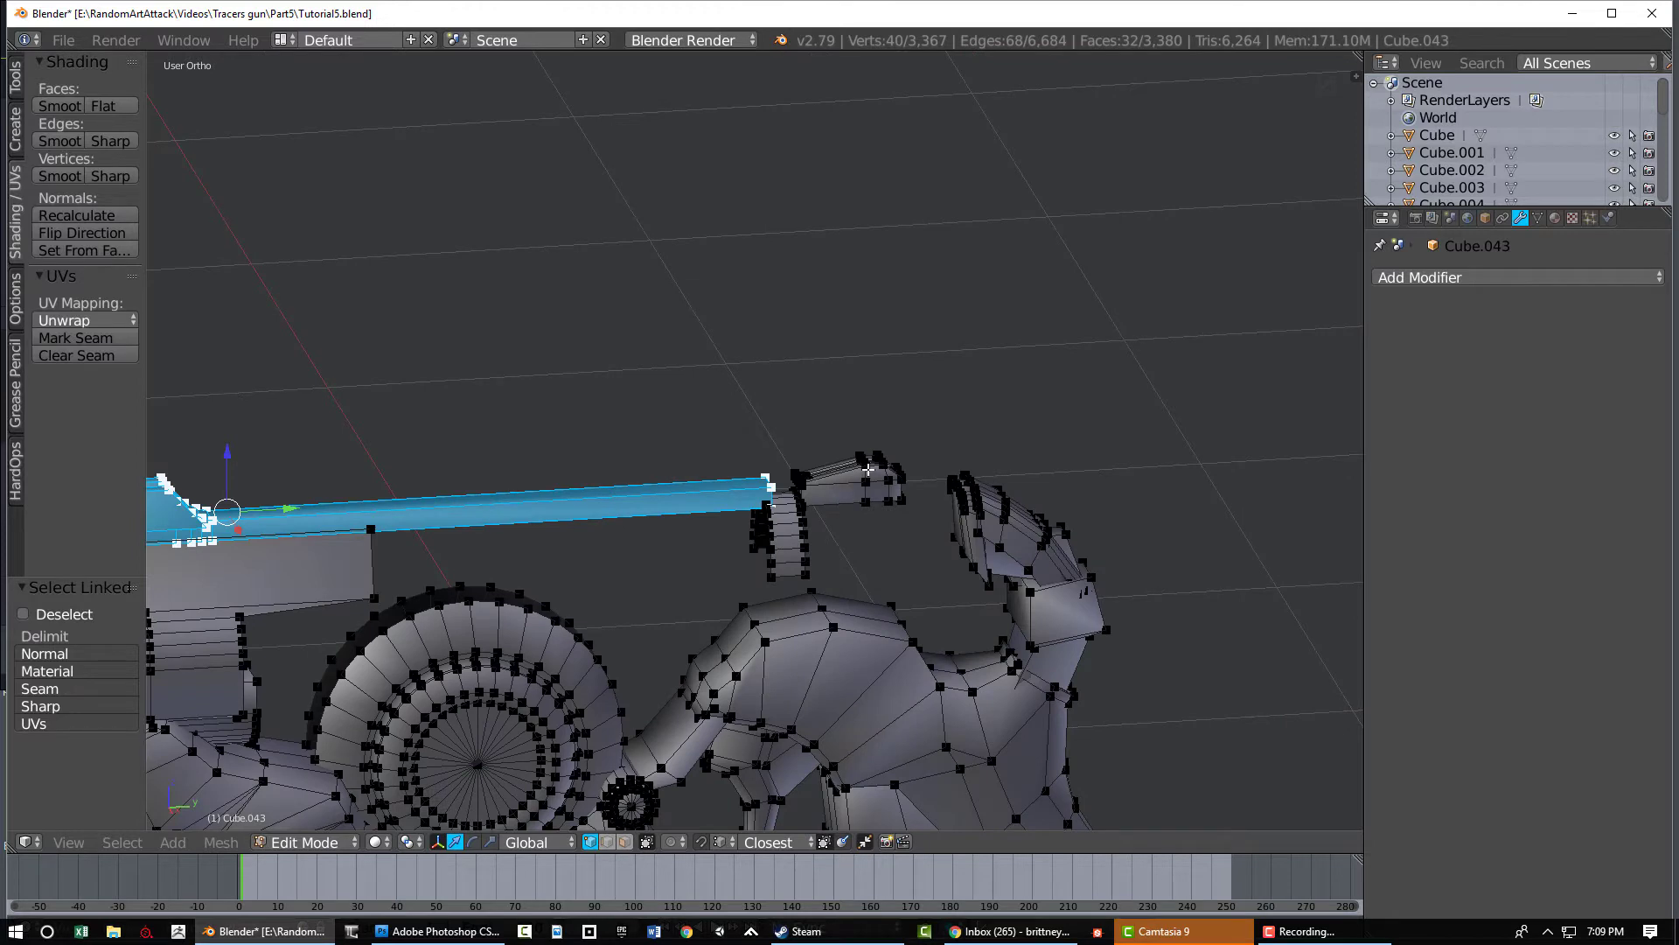
key("l")
key("l")
key("l")
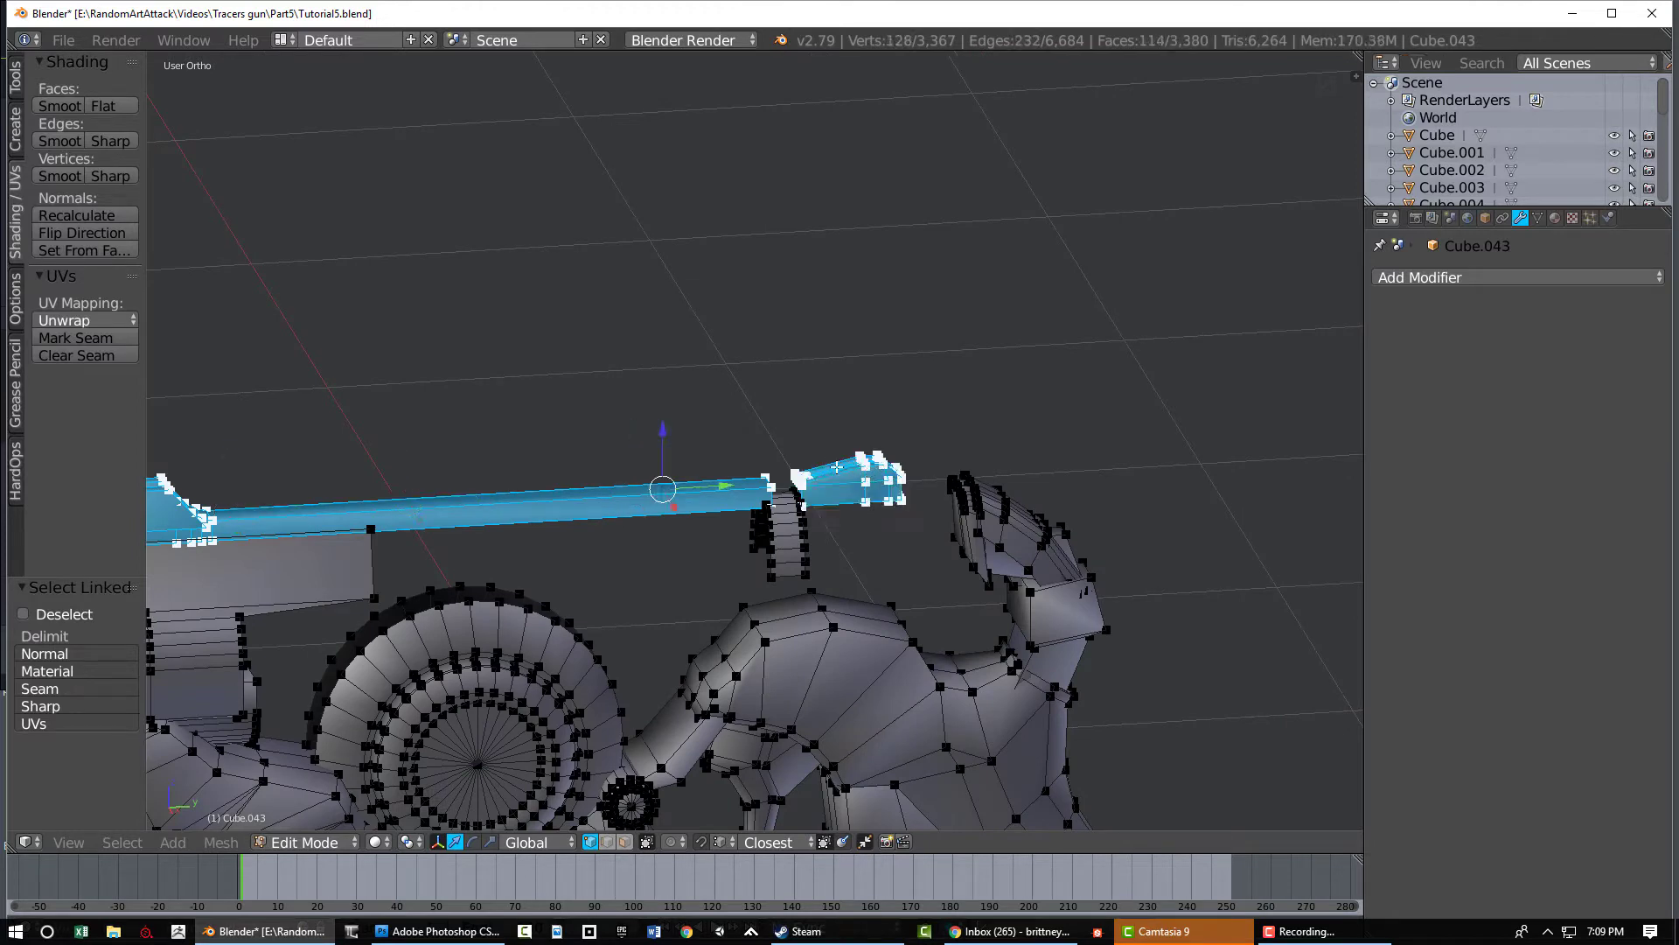
key("z")
key("z")
key("ctrl+i")
key("h")
Delete the concealed underside faces of the rear top block, the long rail and the front sight section
middle_click_drag(872, 479, 845, 253)
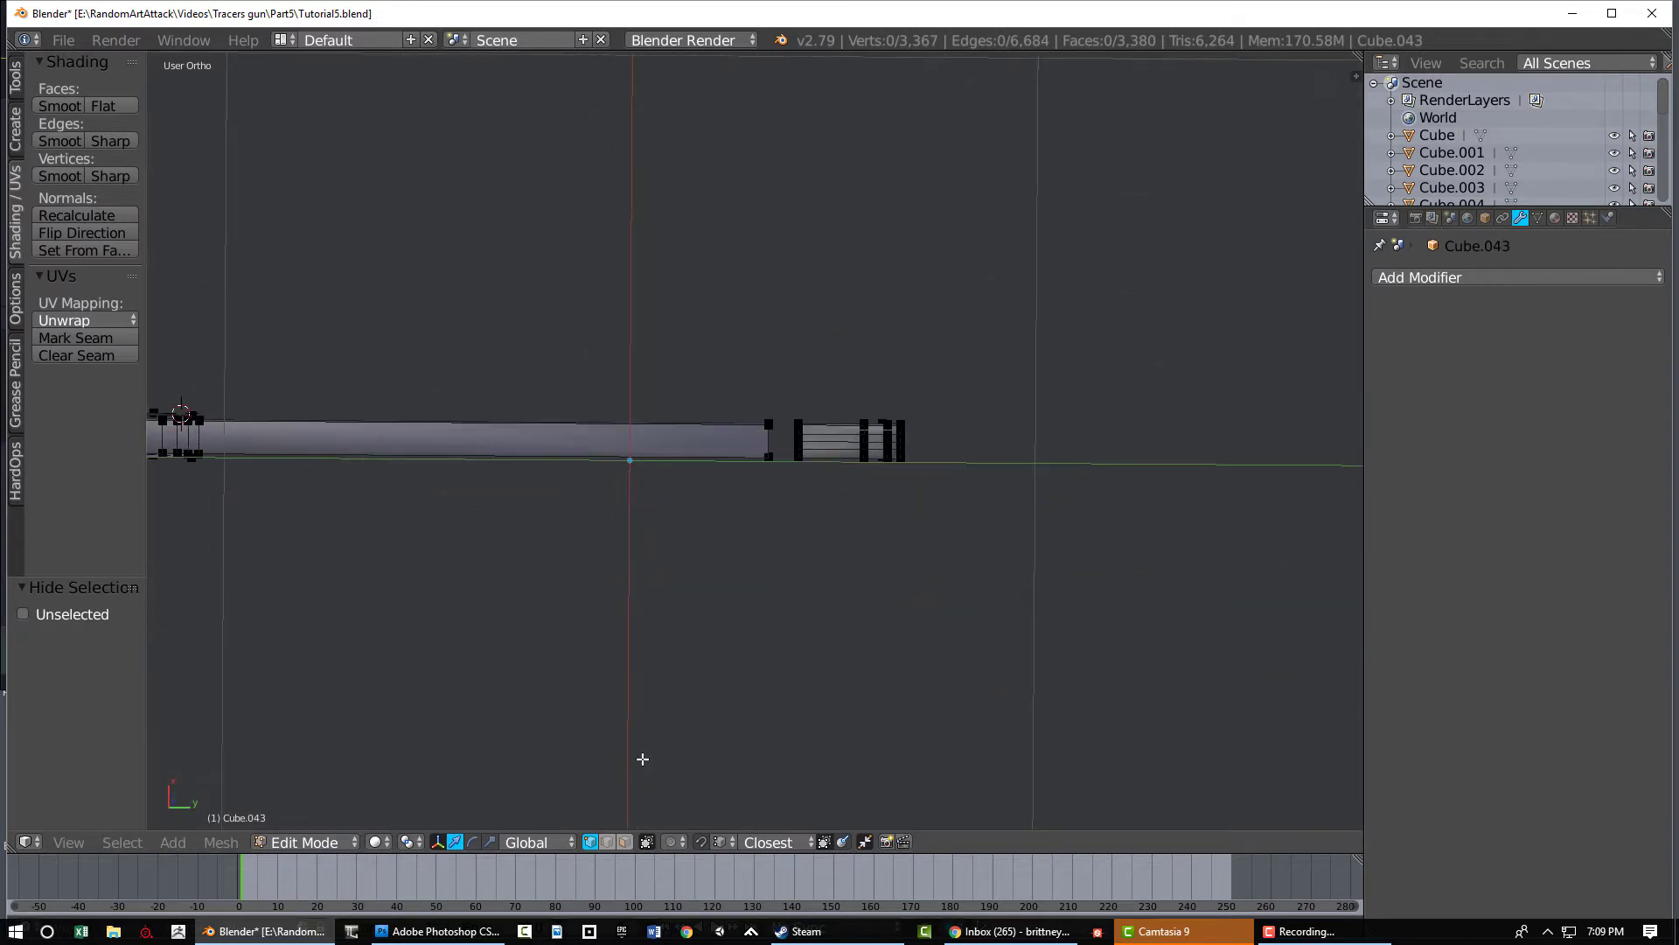
left_click(626, 842)
scroll(900, 570, "up", 3)
key("c")
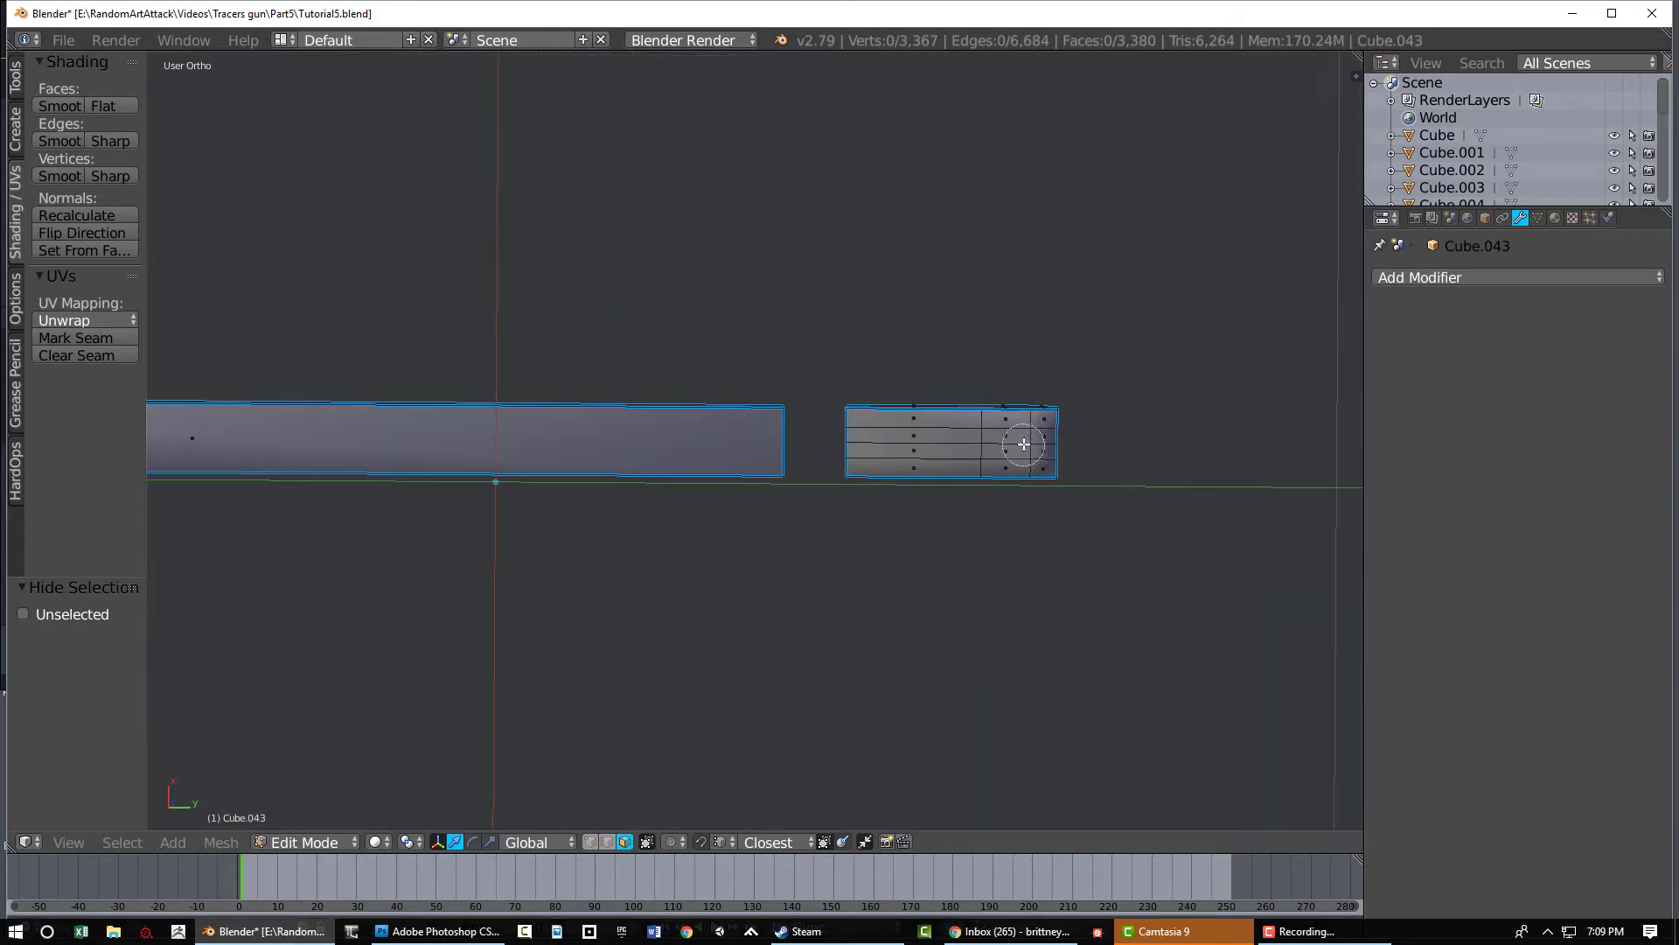
left_click_drag(1015, 442, 934, 447)
right_click(933, 446)
middle_click_drag(630, 445, 1005, 469, "shift")
scroll(641, 461, "down", 3)
key("c")
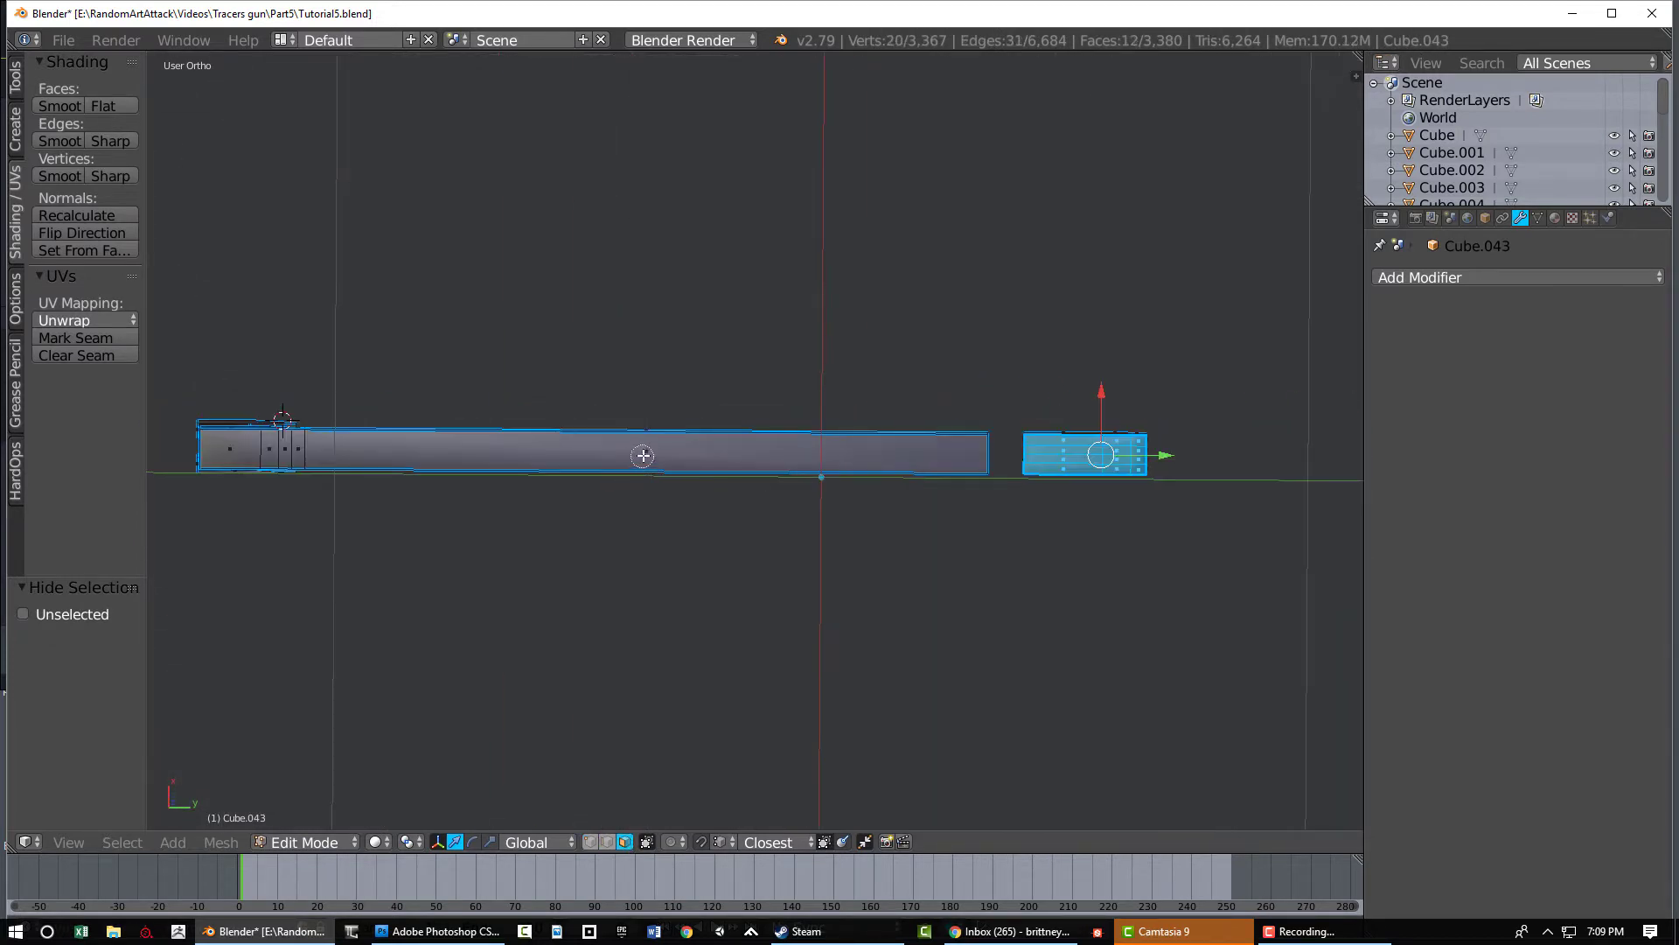
left_click(643, 455)
left_click_drag(235, 449, 296, 448)
right_click(297, 448)
mouse_move(467, 454)
middle_mouse_down("shift")
mouse_move(791, 499)
mouse_move(1078, 497)
middle_mouse_up("shift")
scroll(618, 516, "down", 2)
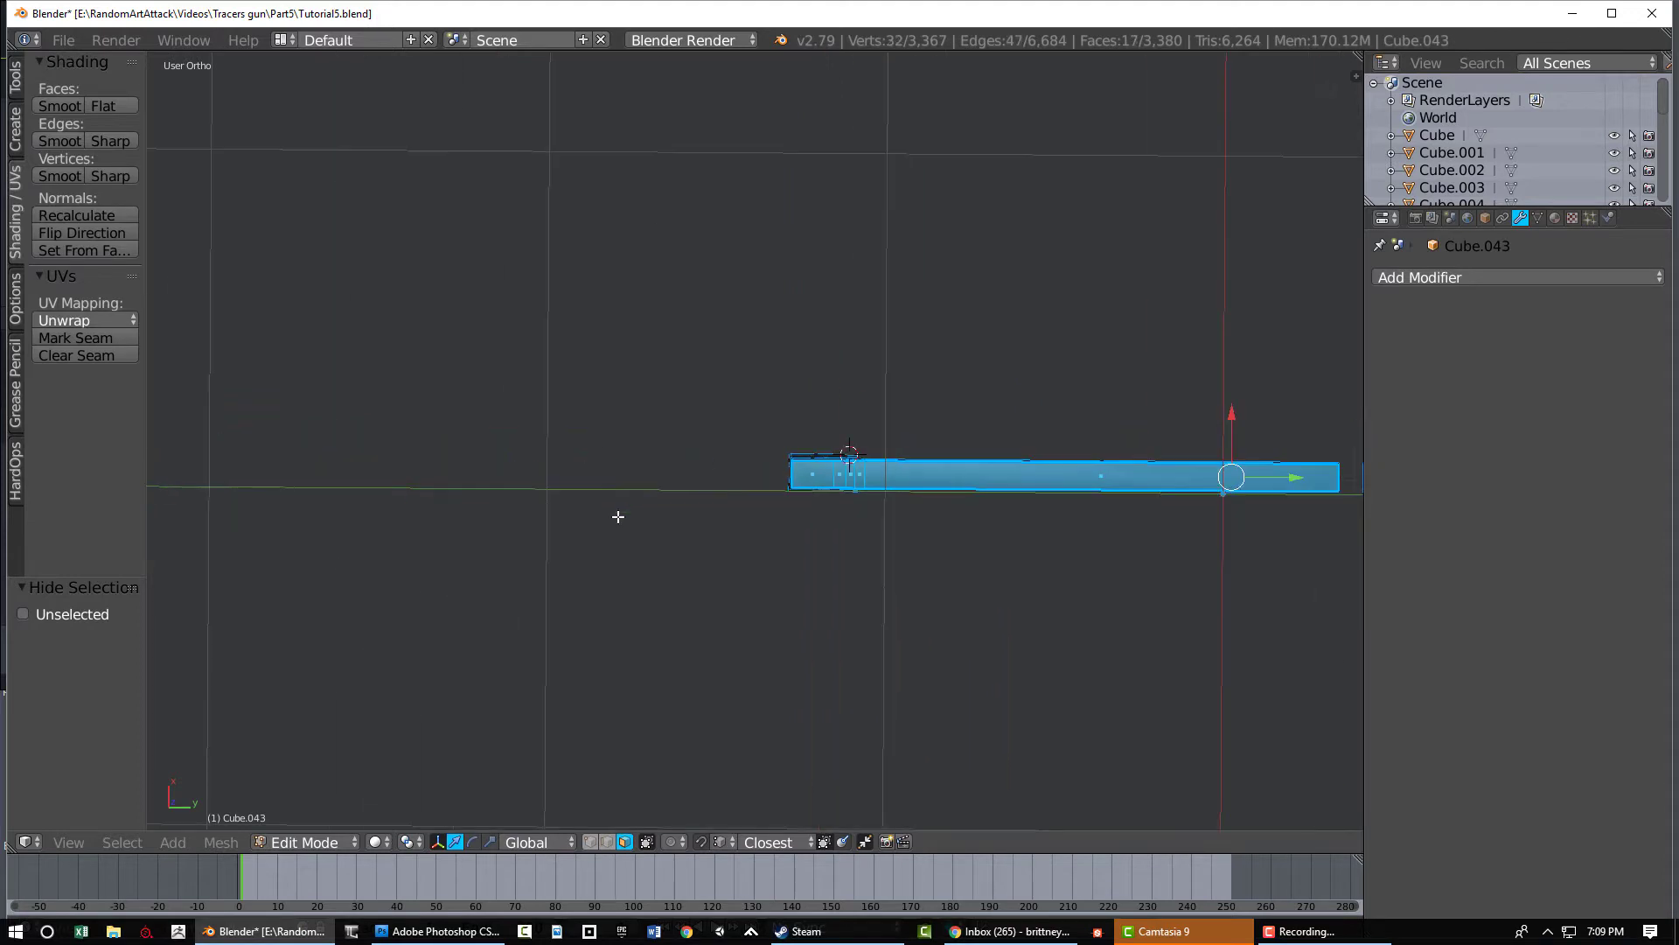
key("x")
left_click(628, 516)
Reveal all hidden geometry, clear the selection and switch to object mode
key("a")
mouse_move(628, 516)
middle_mouse_down()
mouse_move(649, 629)
mouse_move(688, 640)
middle_mouse_up()
key("alt+h")
key("z")
key("a")
scroll(689, 638, "down", 5)
key("Tab")
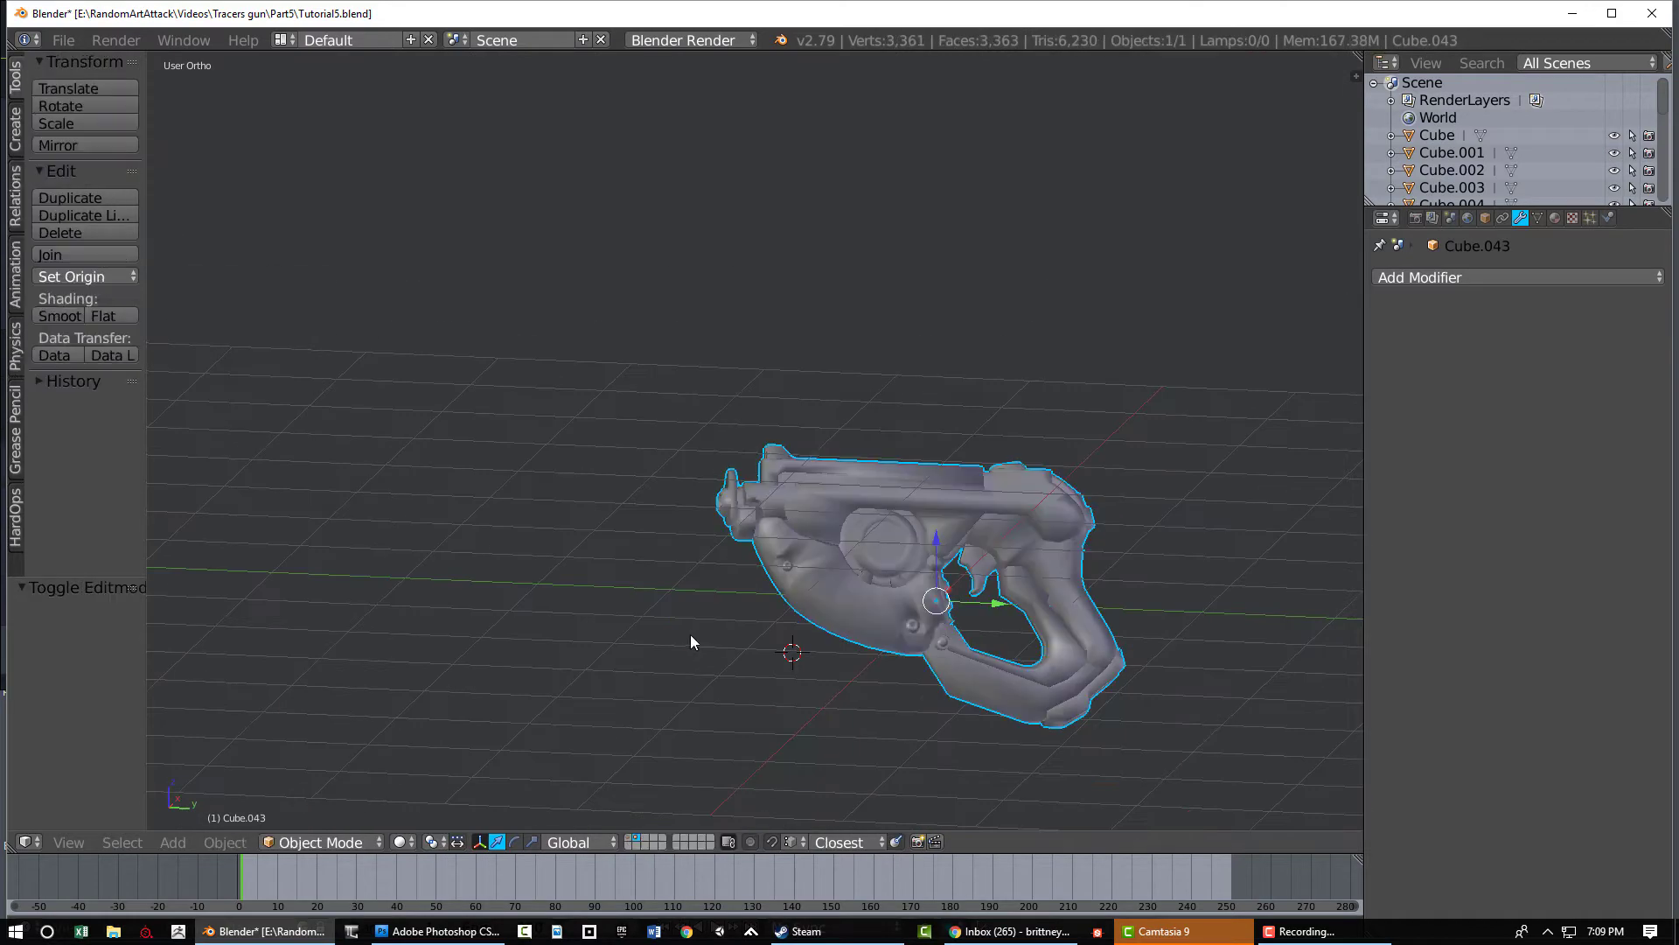
Examine the cleaned low-poly pistol from several sides and compare it with the high-poly version on the first layer
mouse_move(837, 563)
middle_mouse_down()
mouse_move(830, 612)
mouse_move(553, 586)
mouse_move(797, 591)
mouse_move(660, 594)
mouse_move(789, 581)
mouse_move(757, 517)
middle_mouse_up()
scroll(770, 458, "up", 4)
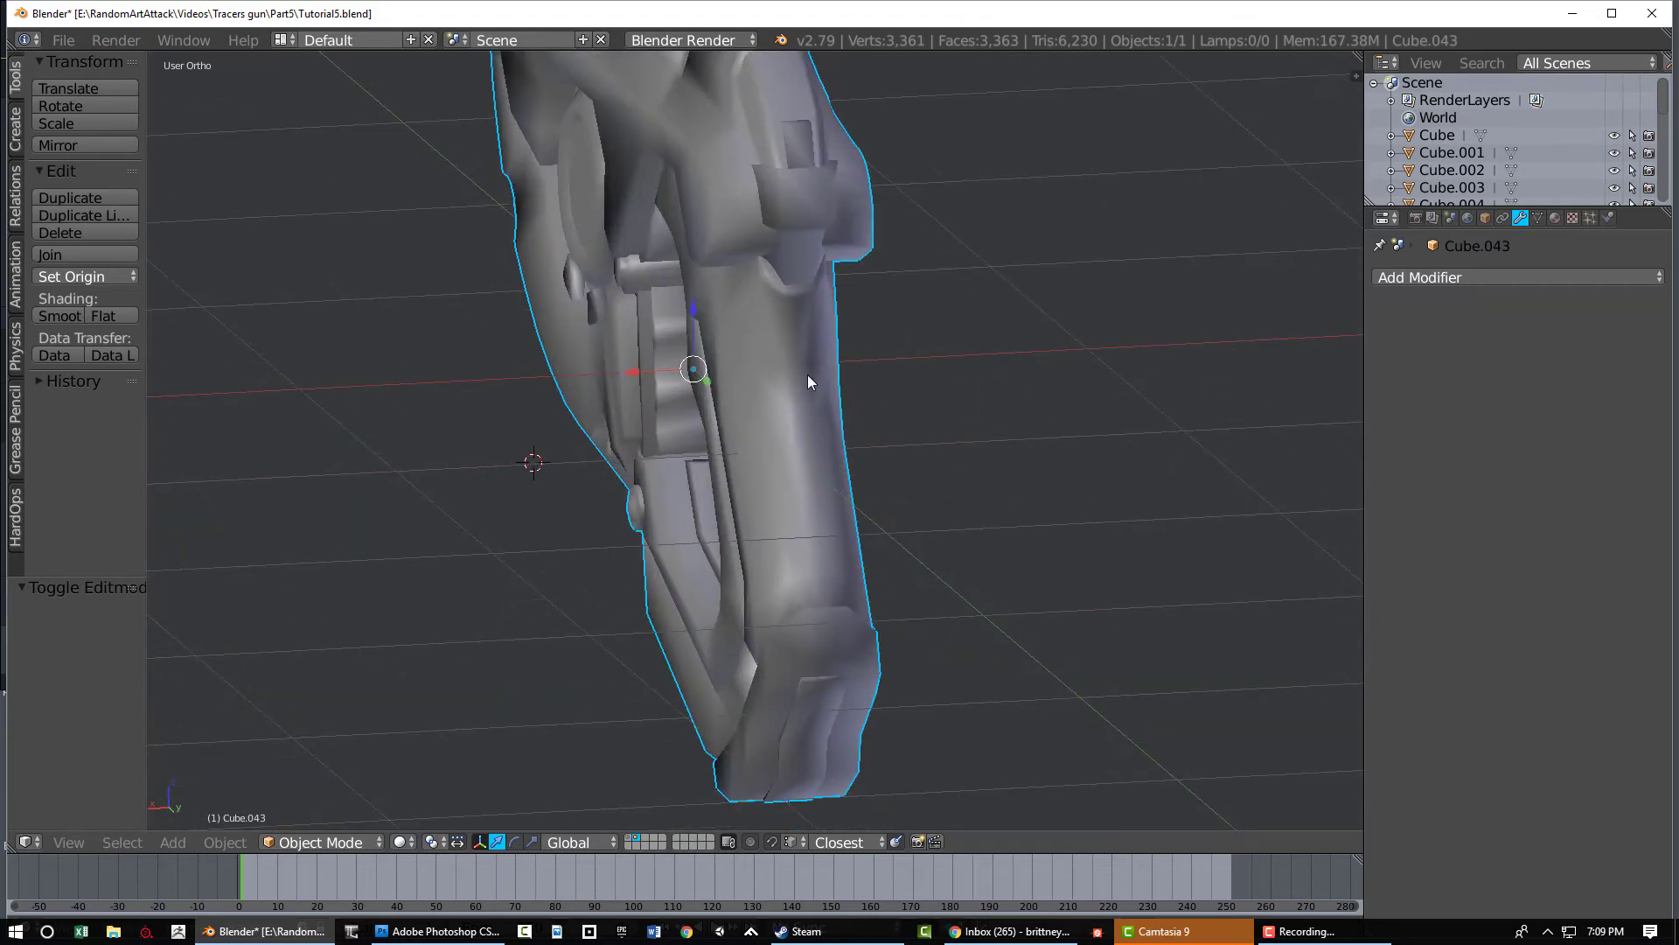
middle_click_drag(807, 375, 402, 333)
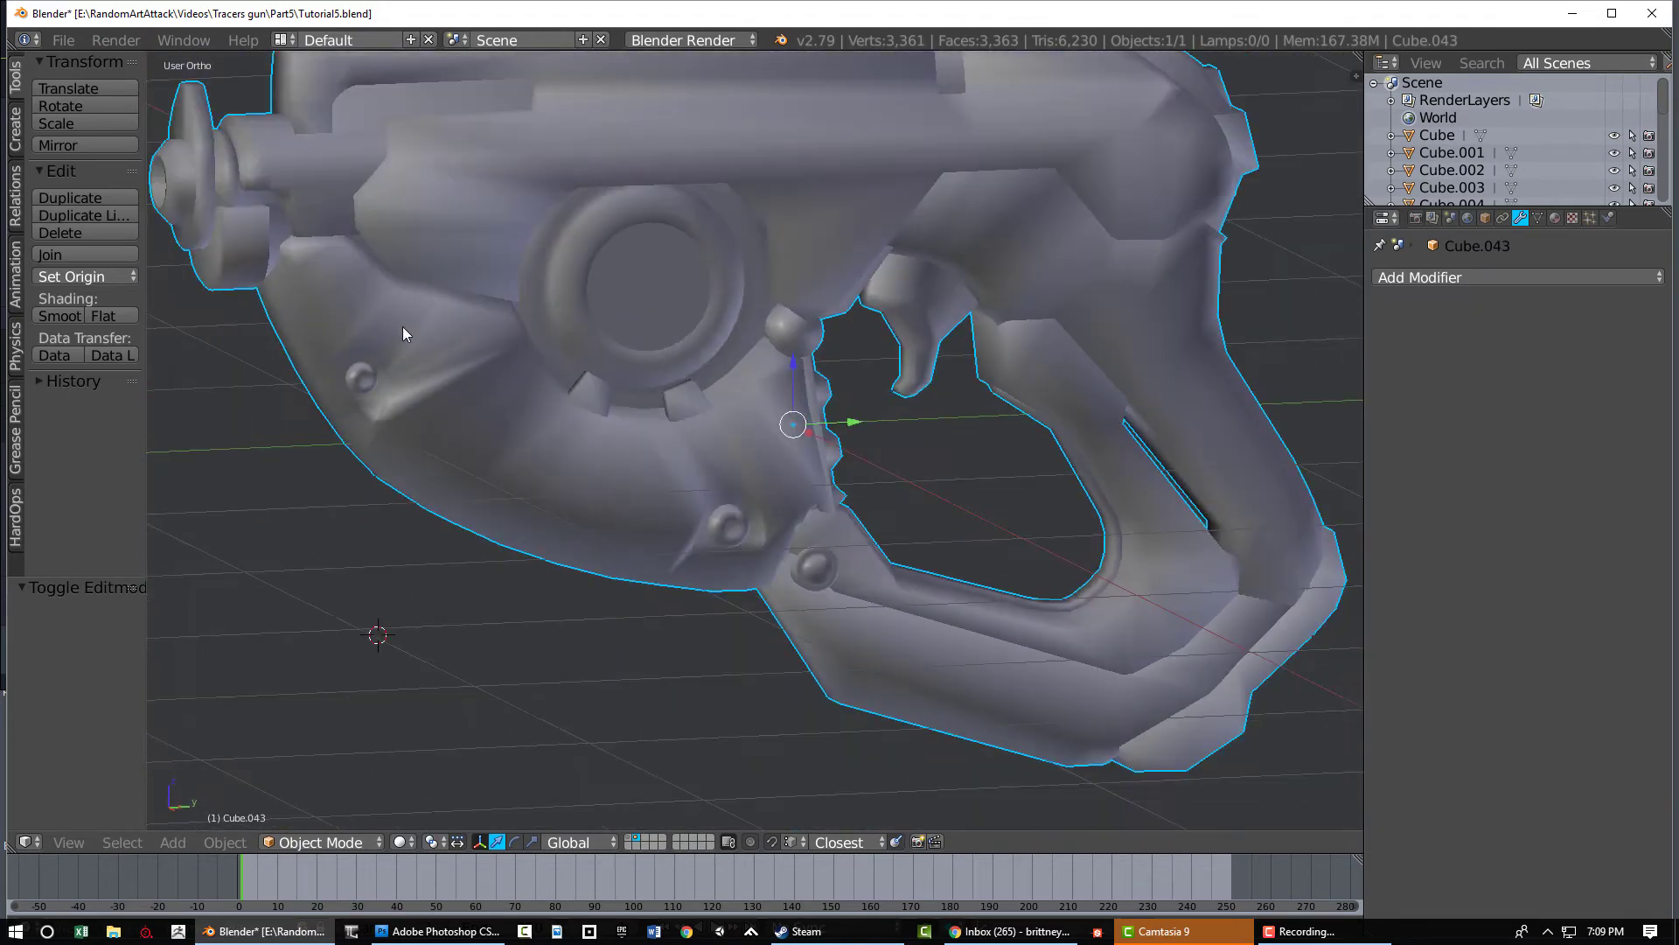
middle_click_drag(549, 442, 575, 455)
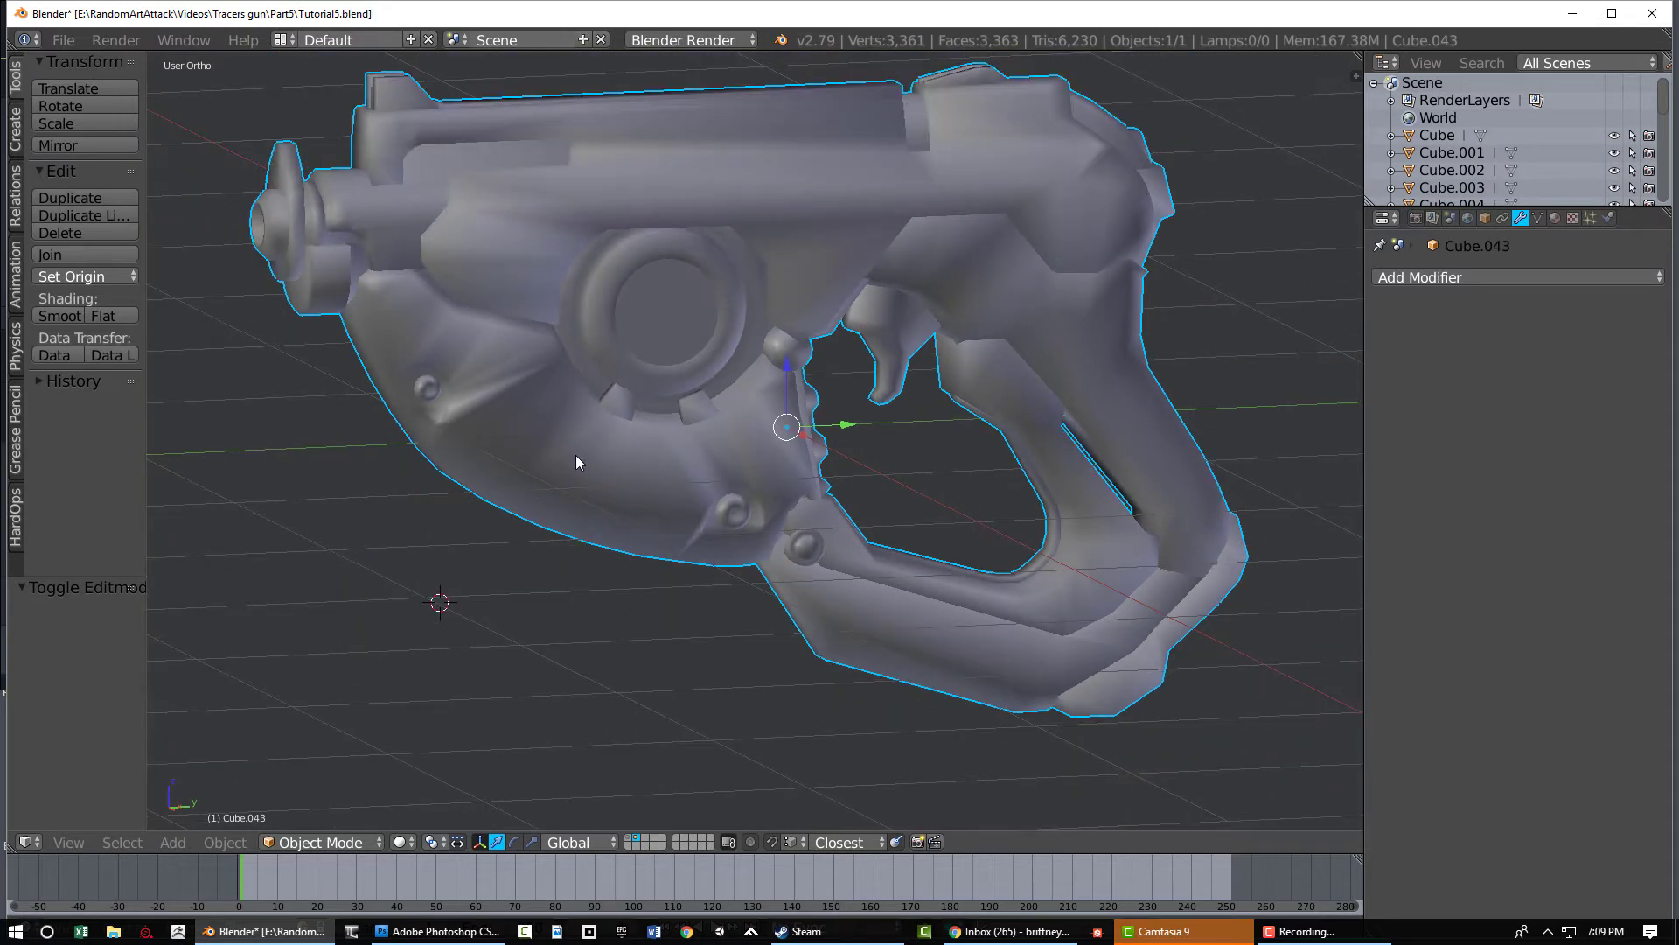
scroll(576, 455, "down", 1)
left_click(628, 837)
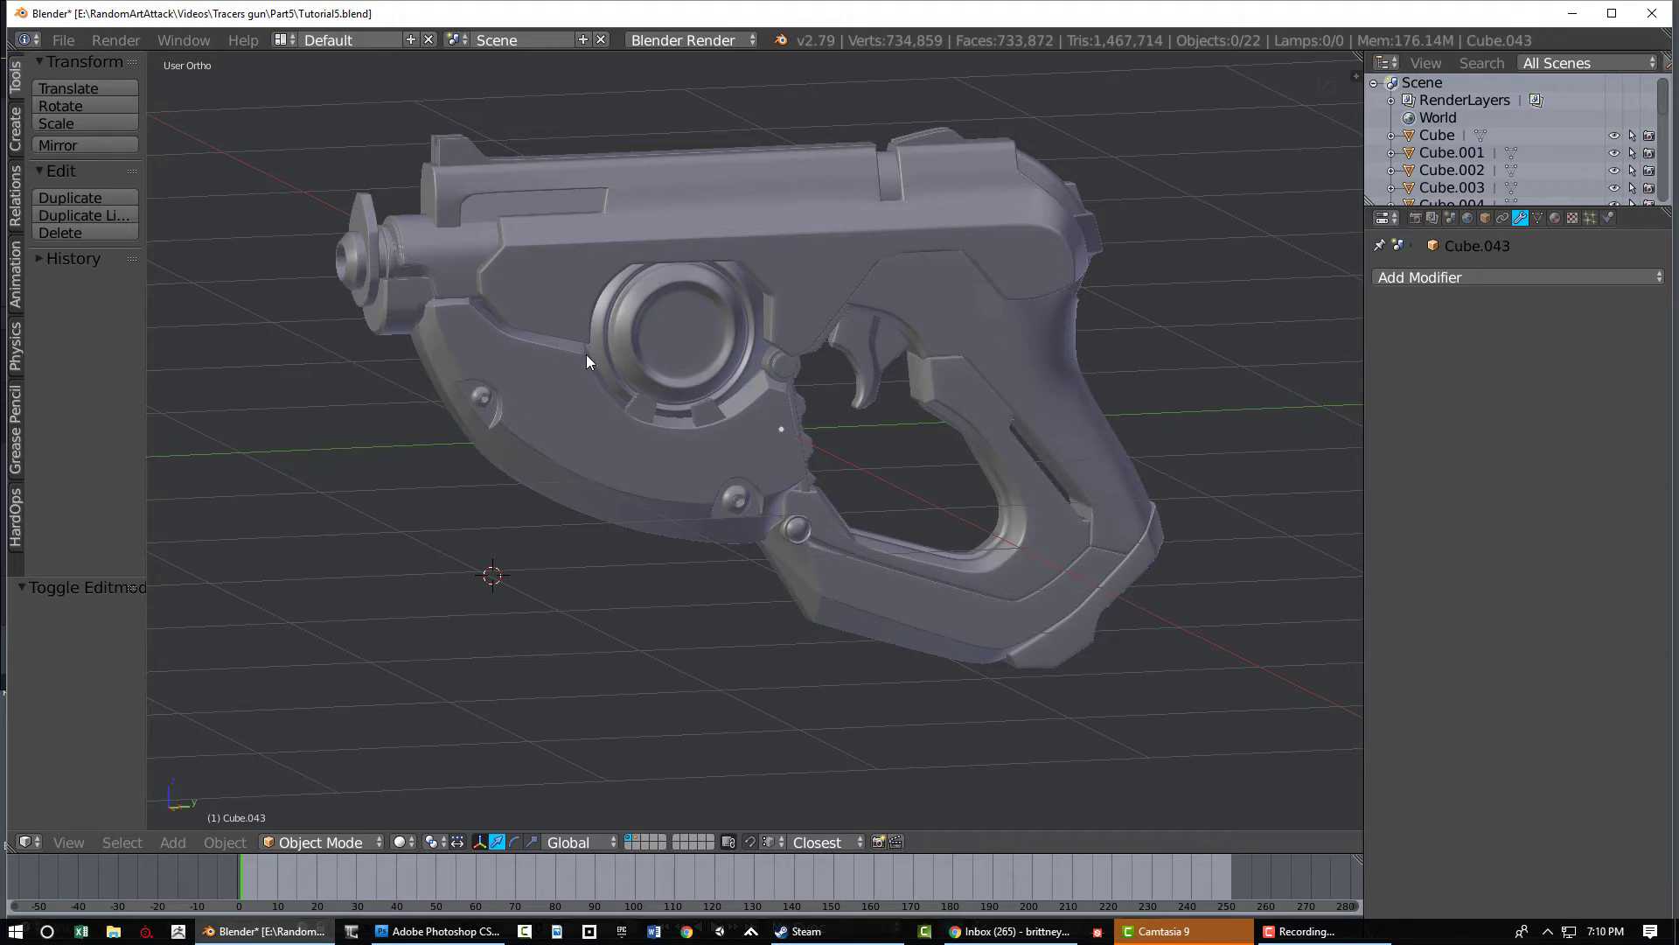
left_click(638, 841)
middle_click_drag(644, 596, 610, 542)
Set the bevel weight of all the pistol mesh's edges to -1 in edit mode and clear the selection
key("Tab")
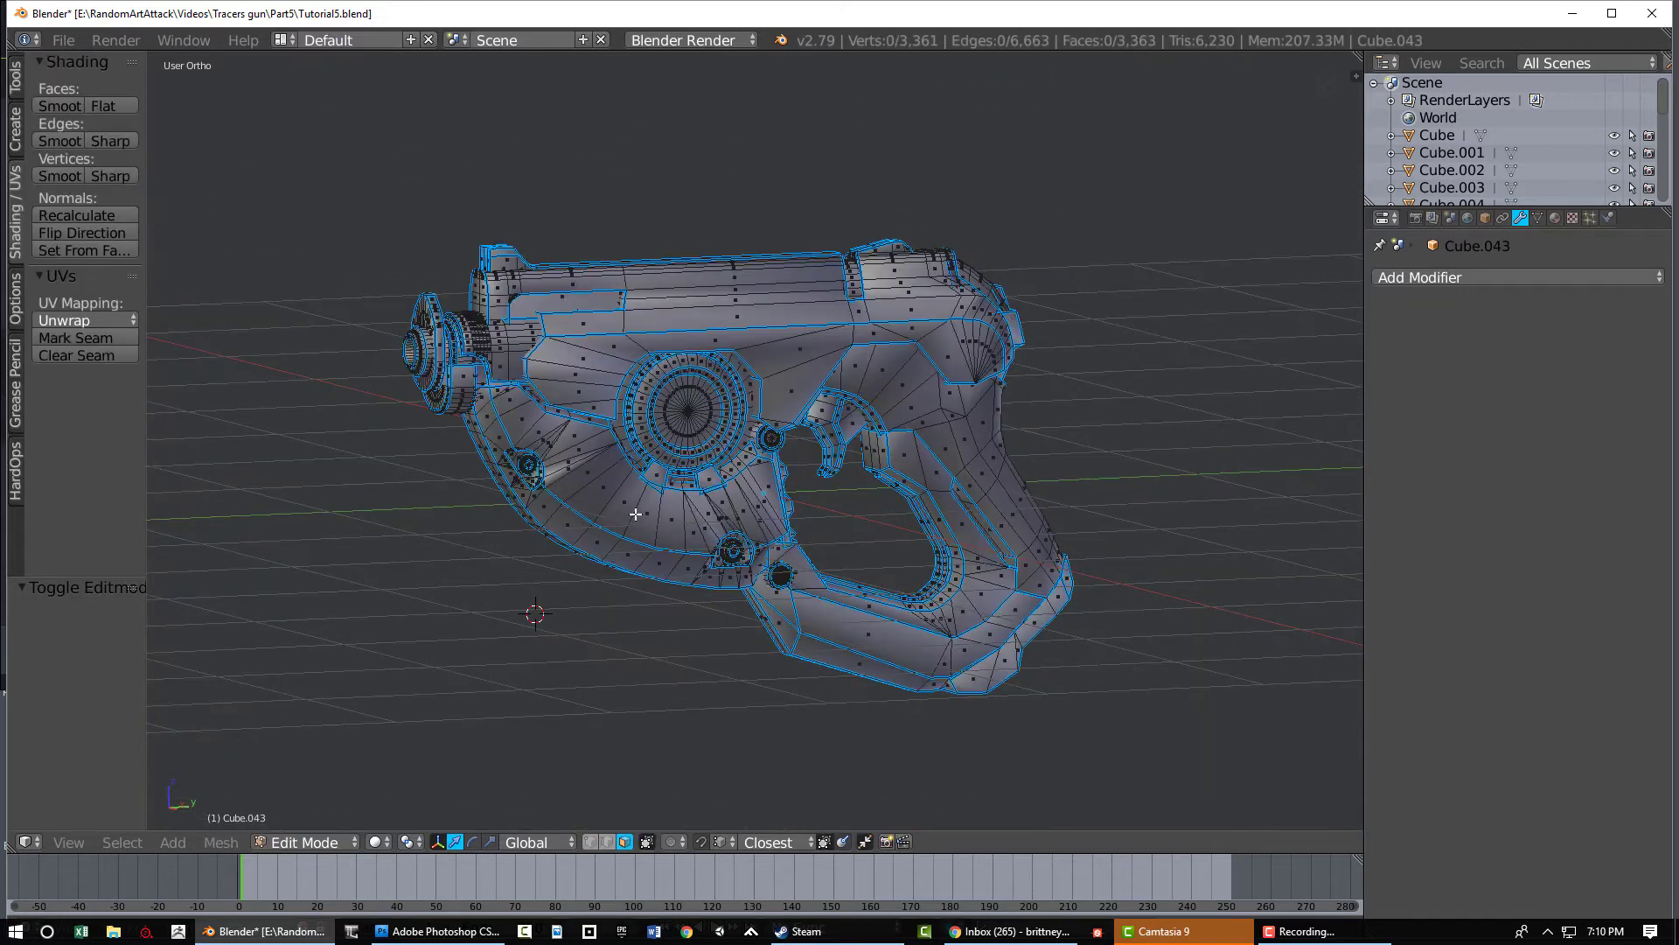
key("a")
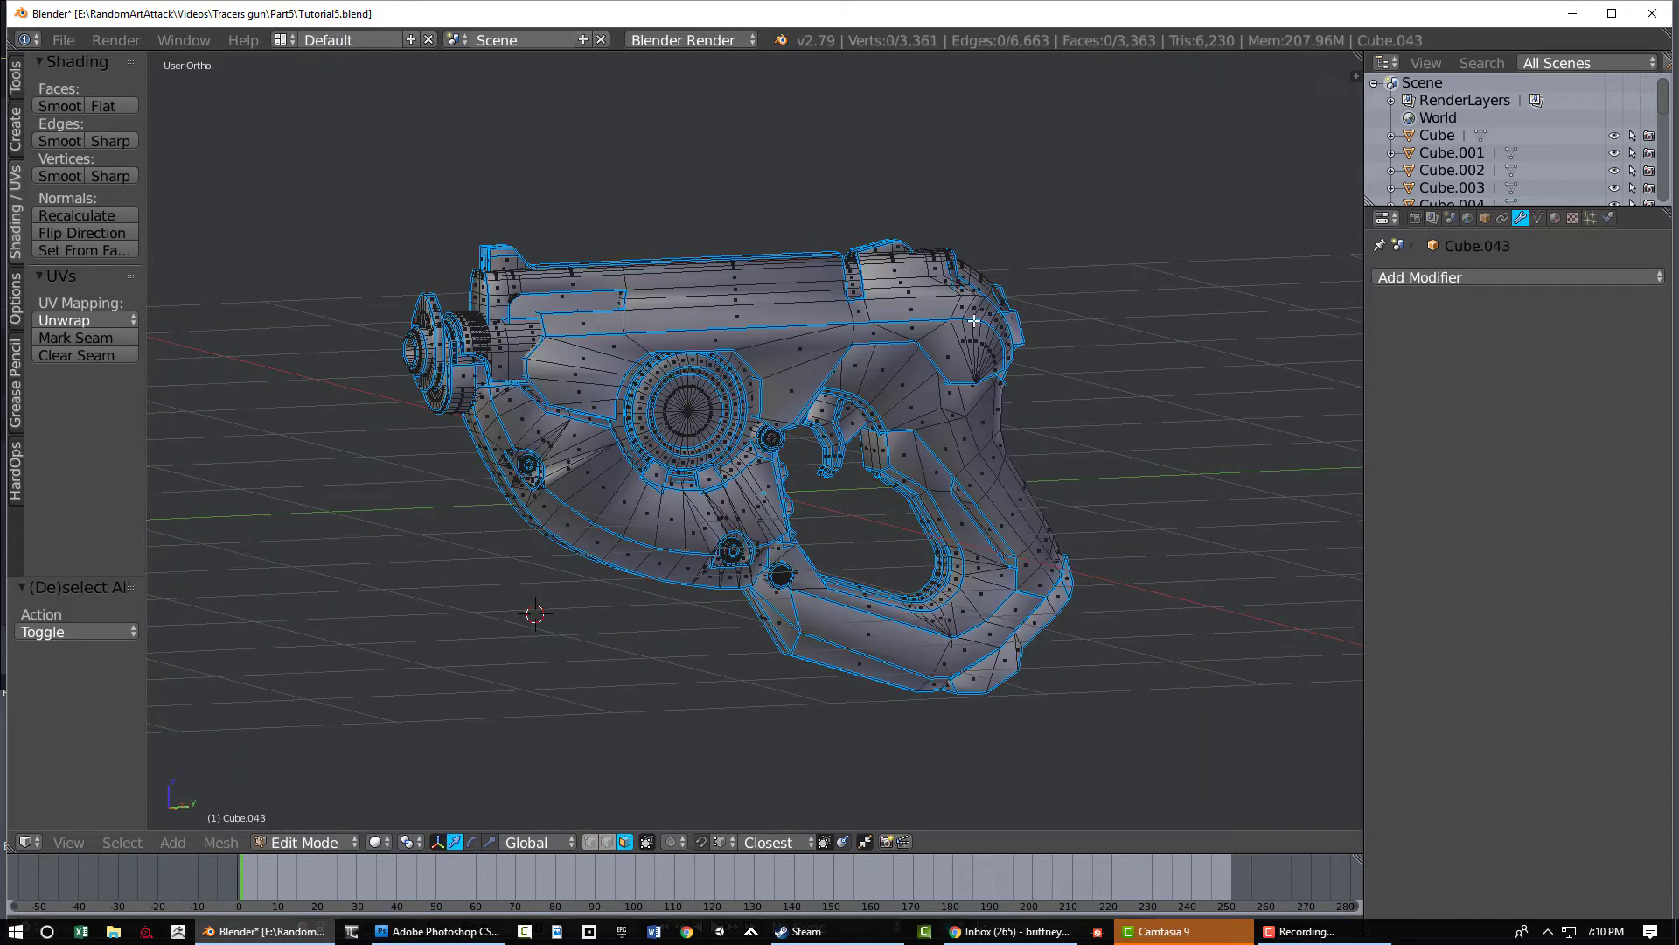
middle_click_drag(955, 326, 912, 342)
key("a")
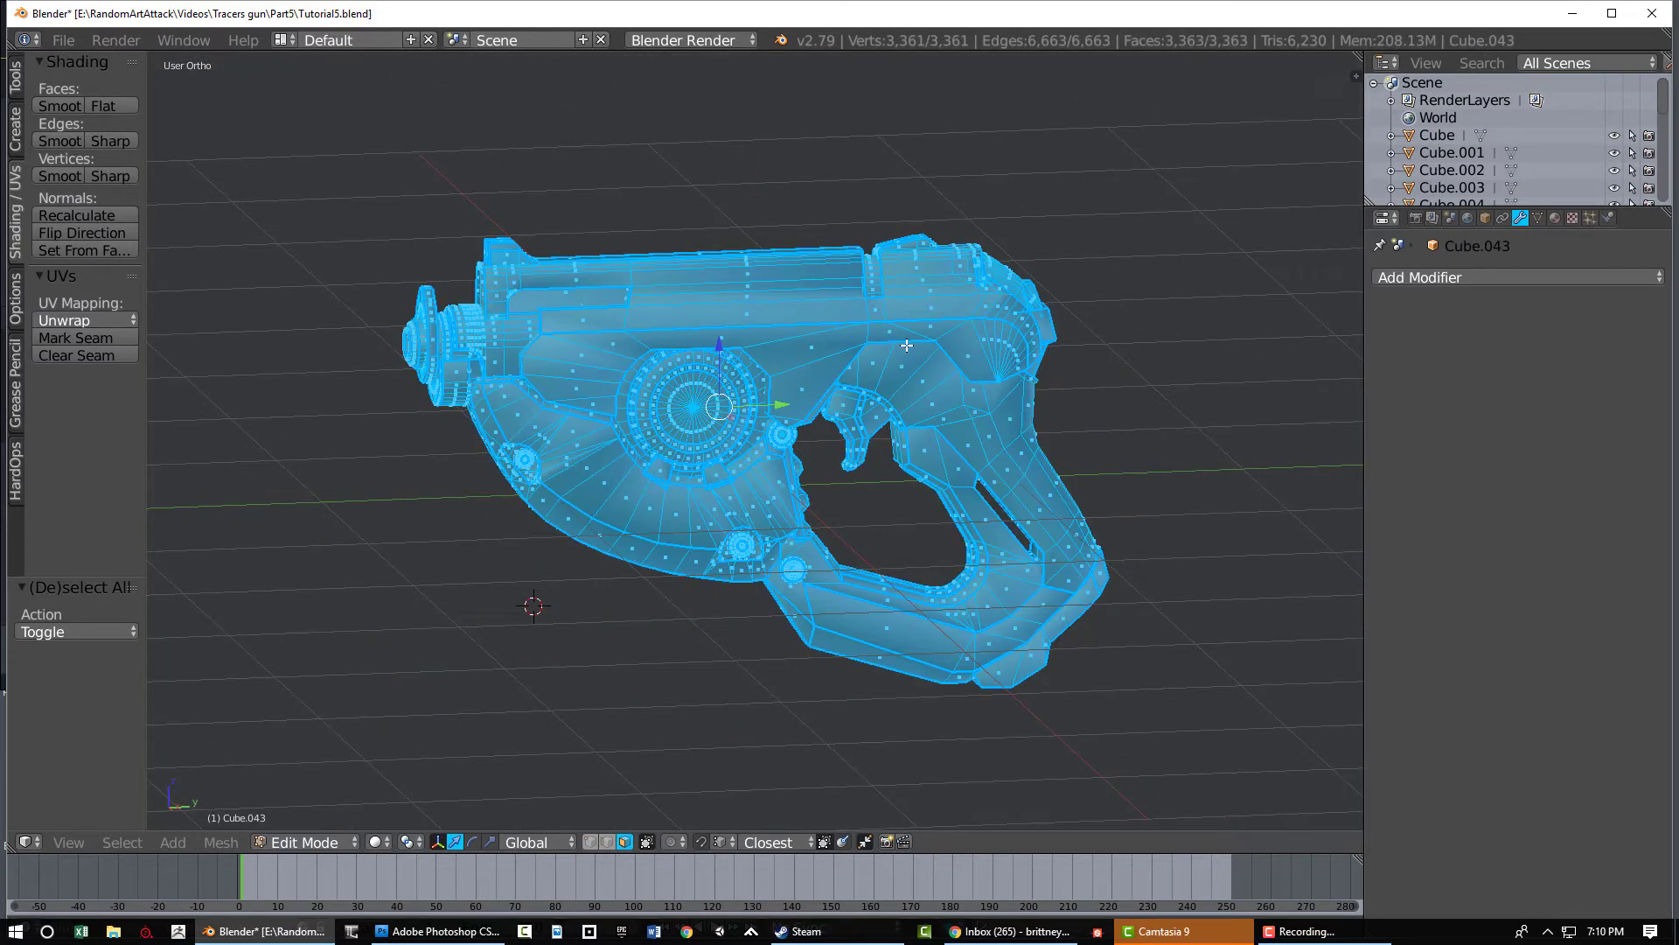
key("ctrl+e")
left_click(907, 346)
type("-1")
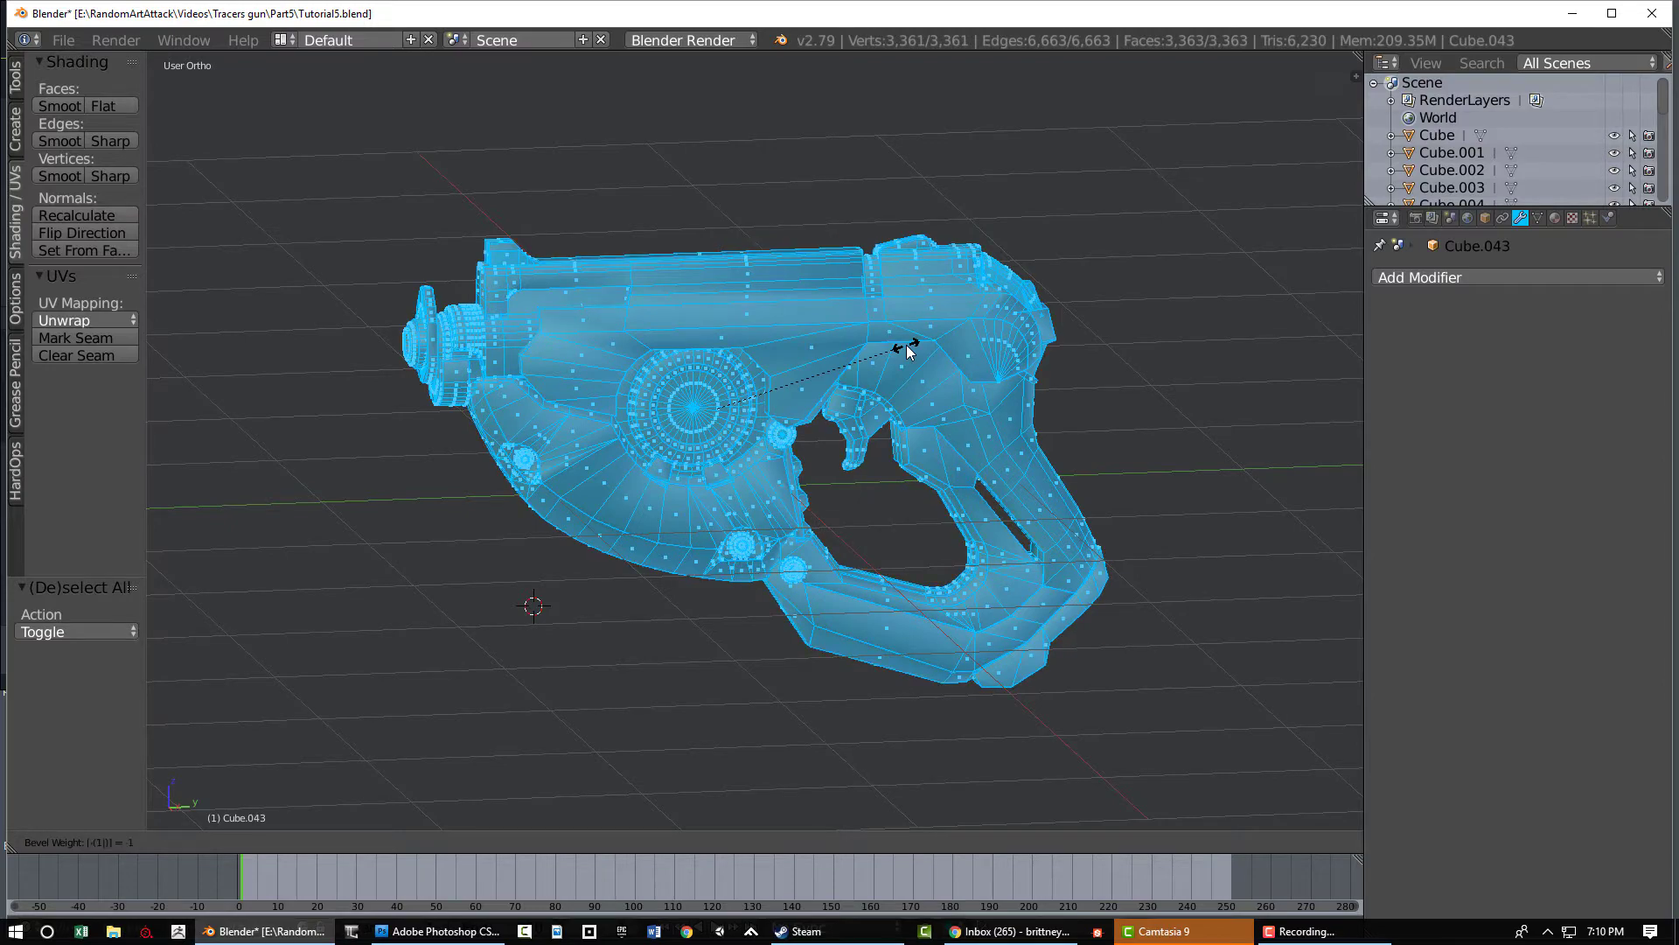
key("Return")
key("a")
Select the mesh's sharp edges at 30° sharpness and switch to edge selection mode
middle_click_drag(906, 346, 454, 333)
left_click(128, 843)
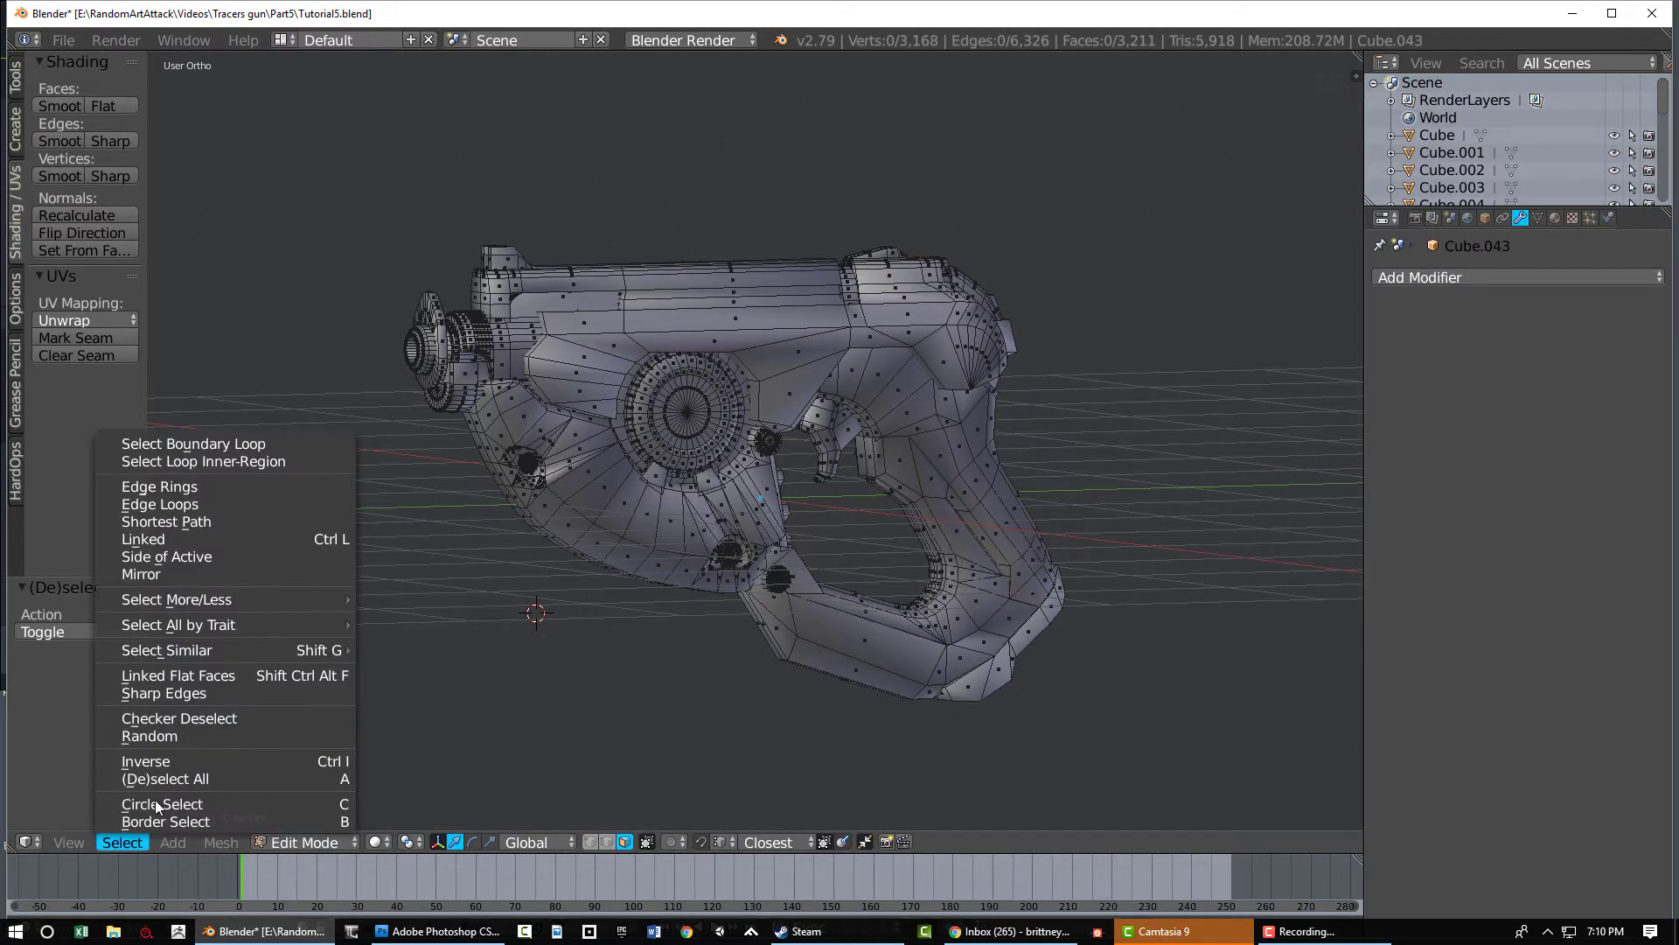
left_click(202, 693)
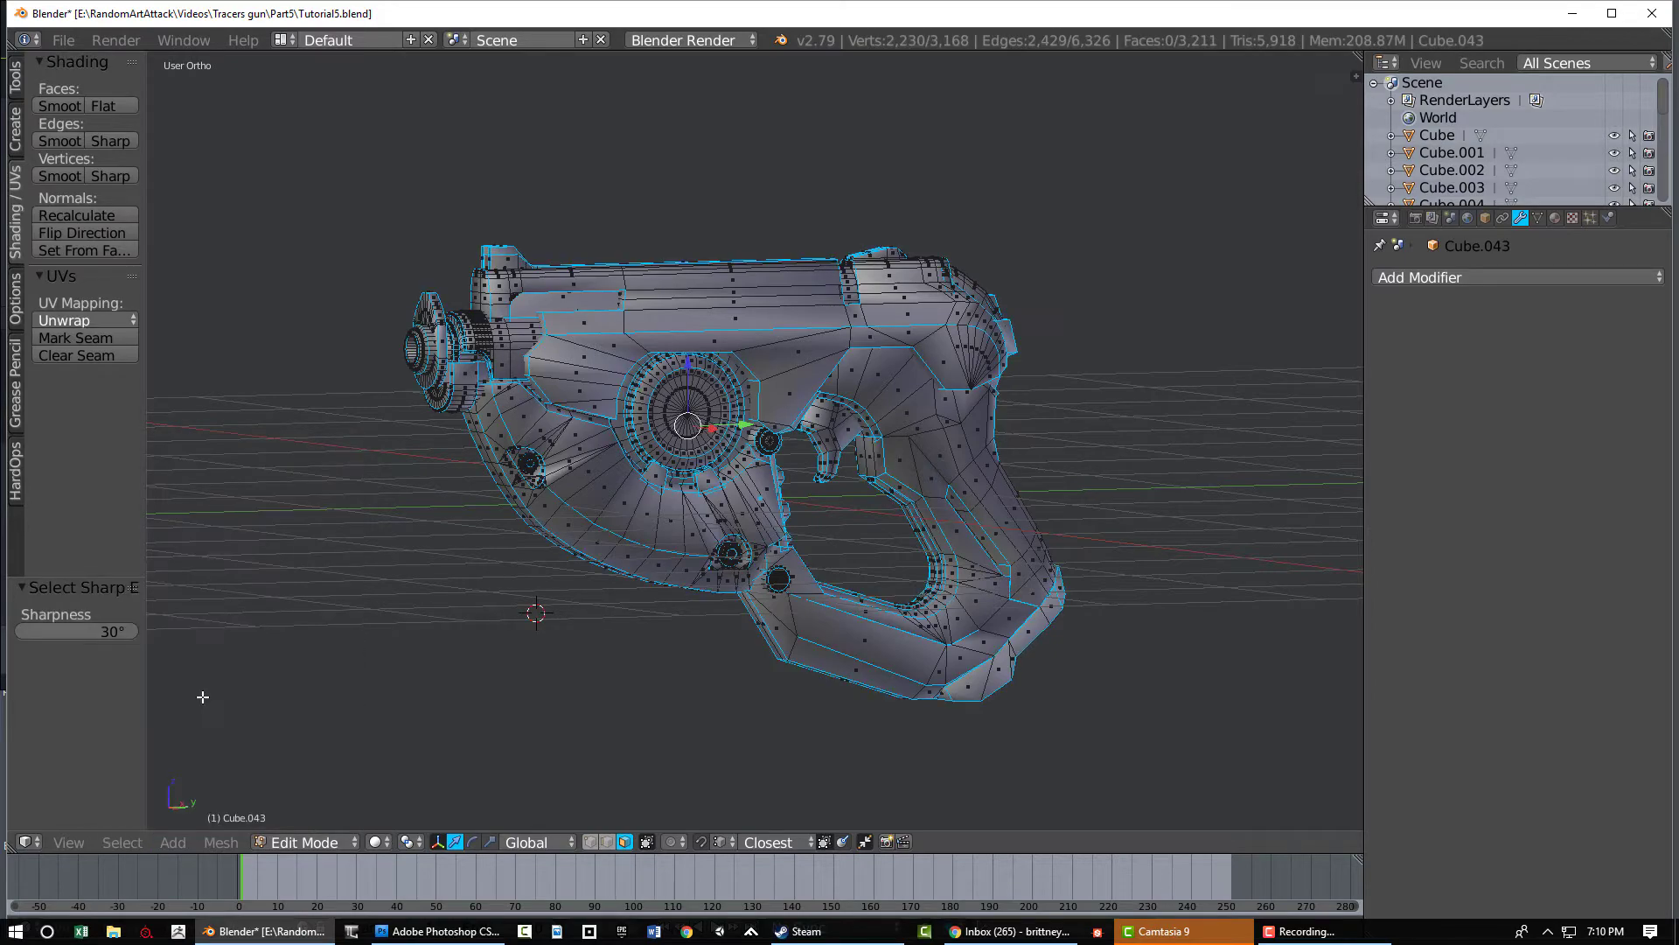
left_click(607, 841)
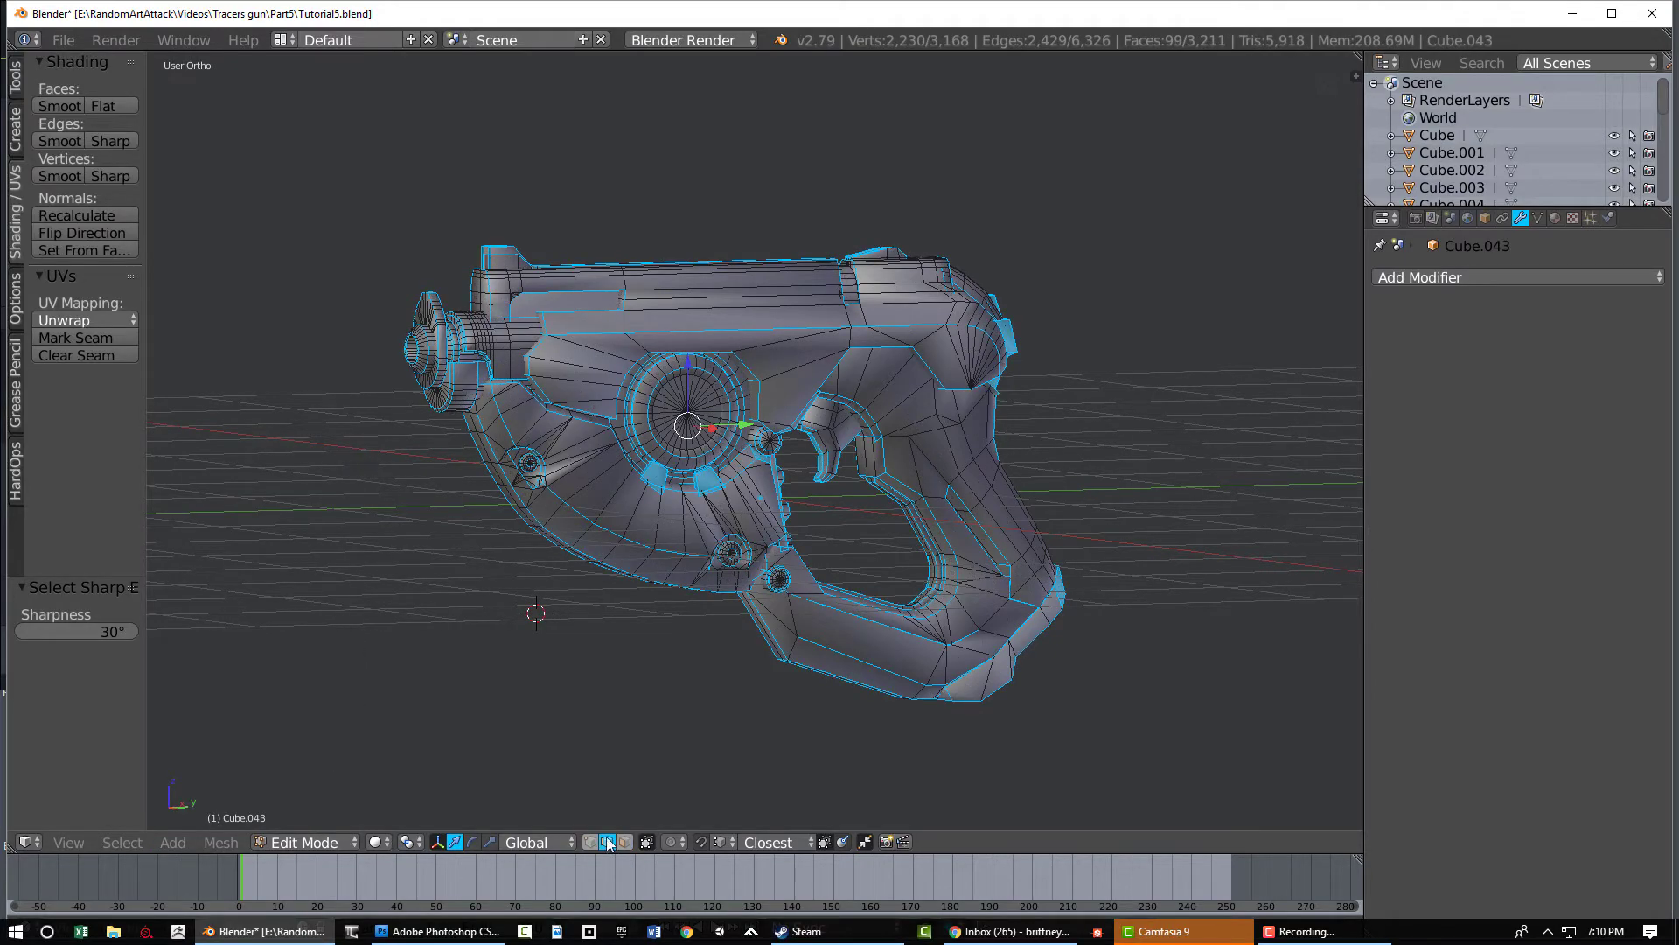
Remove the stray edges along the back of the grip from the sharp-edge selection
middle_click_drag(792, 700, 601, 712)
scroll(697, 633, "up", 6)
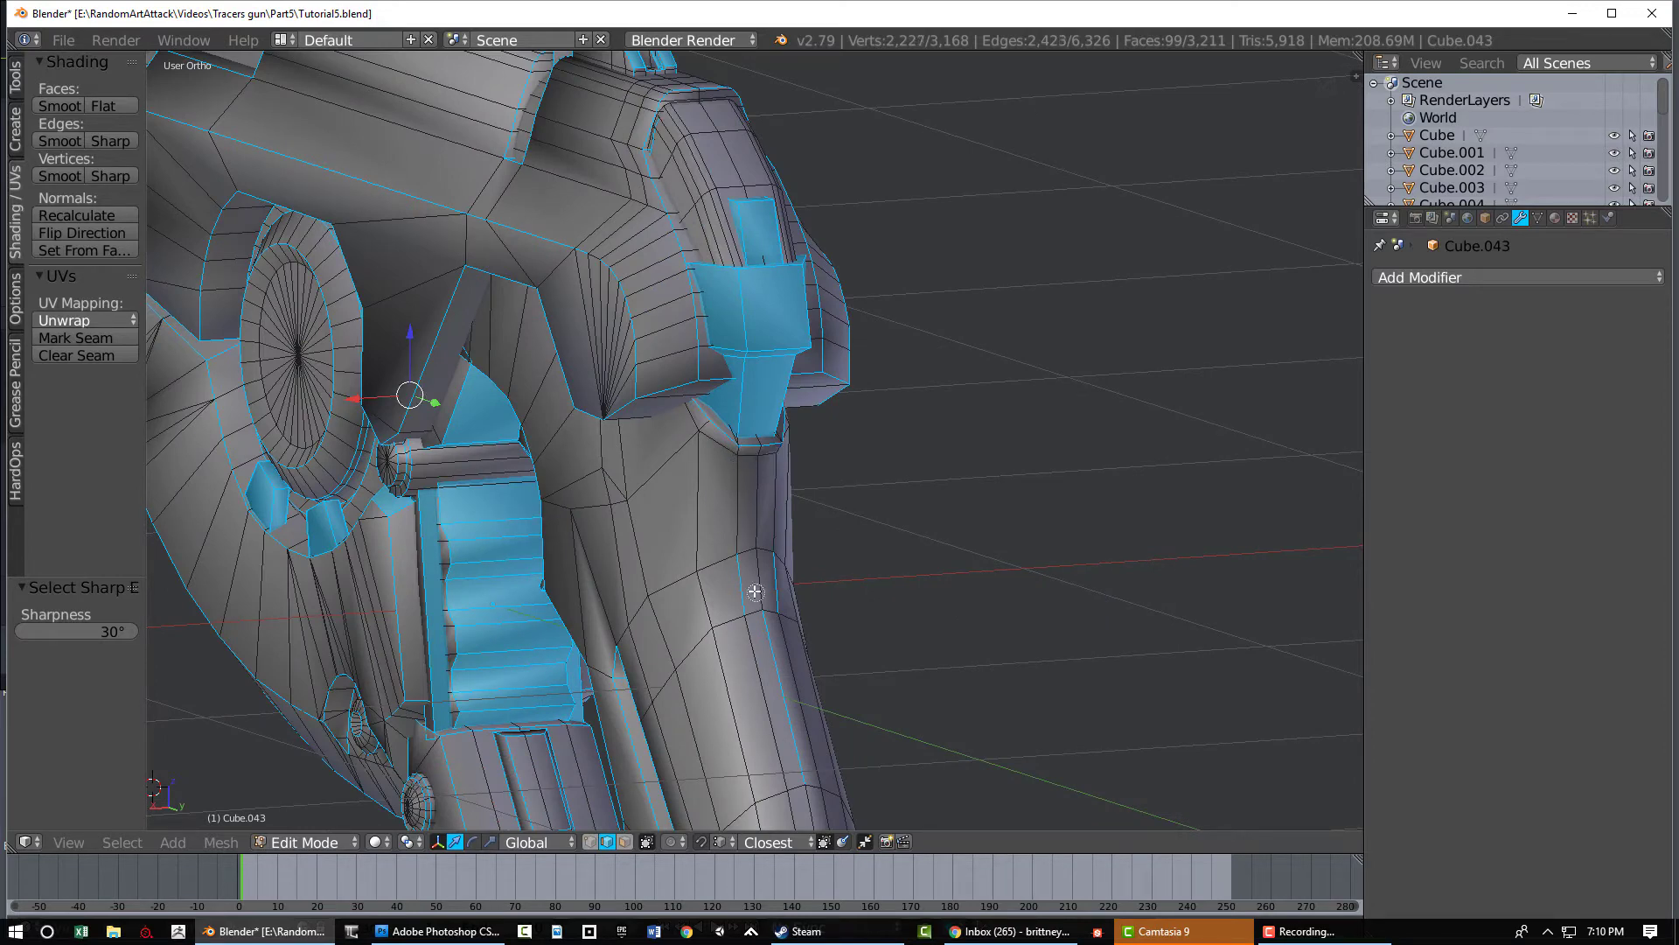
scroll(821, 577, "down", 1)
middle_click_drag(752, 654, 662, 538)
scroll(757, 712, "up", 2)
scroll(712, 502, "up", 1)
scroll(662, 538, "up", 2)
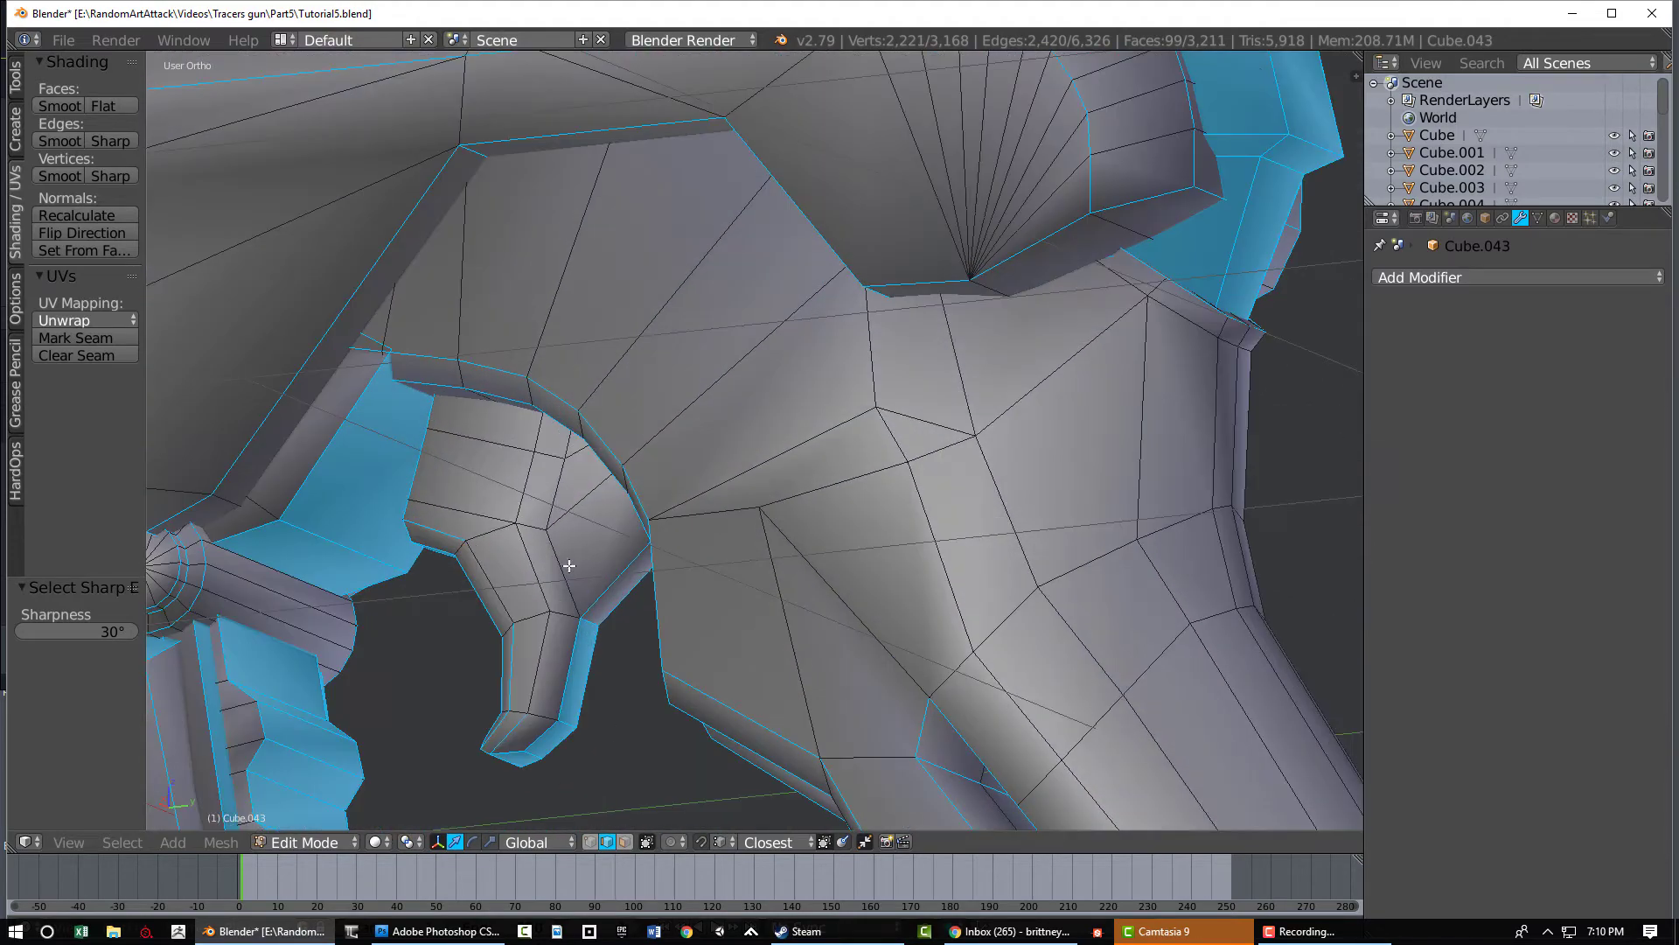
Add the edge path running down the trigger's side to the selection and undo the last selection change
left_click(568, 450, "ctrl")
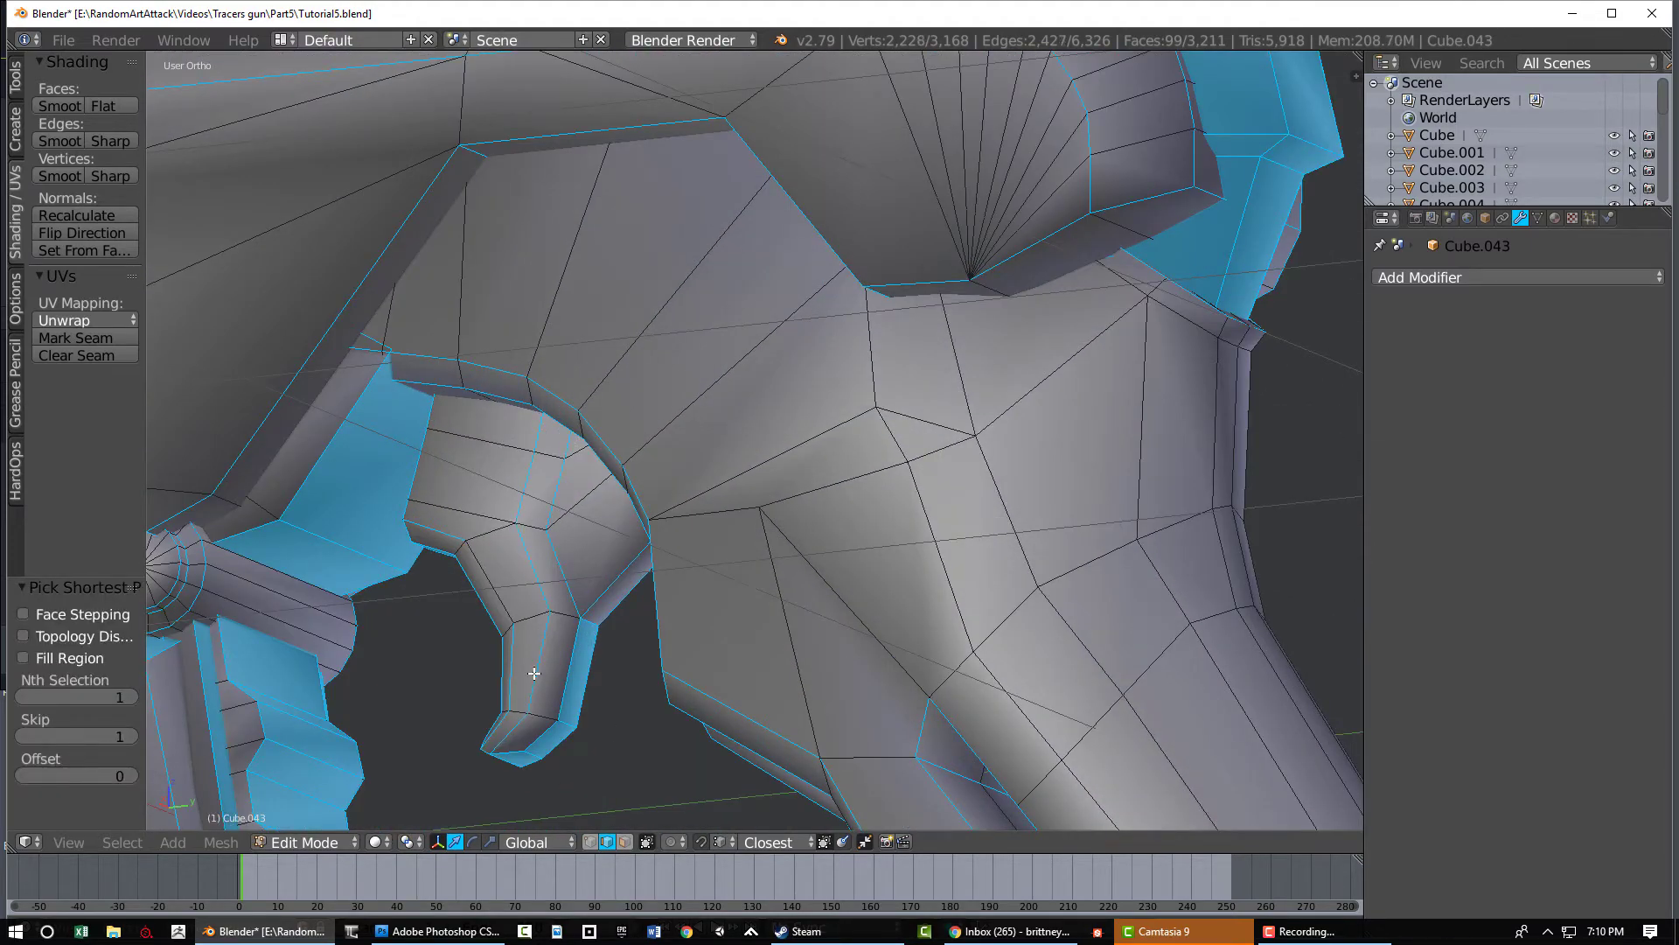
scroll(509, 604, "down", 3)
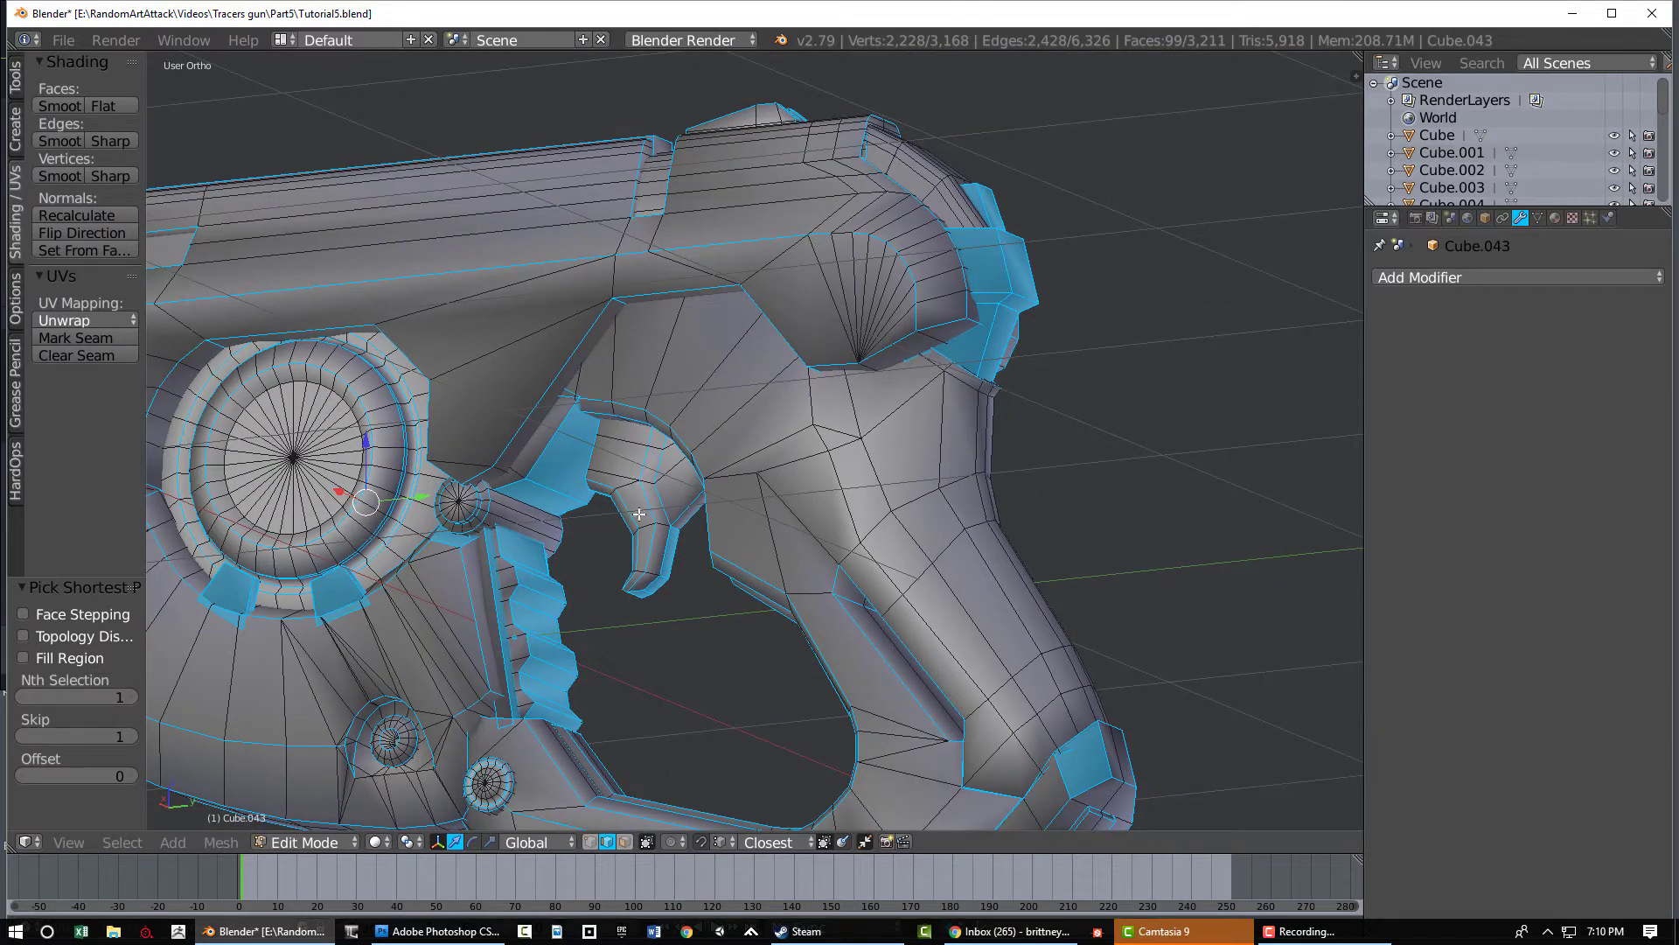
key("ctrl+z")
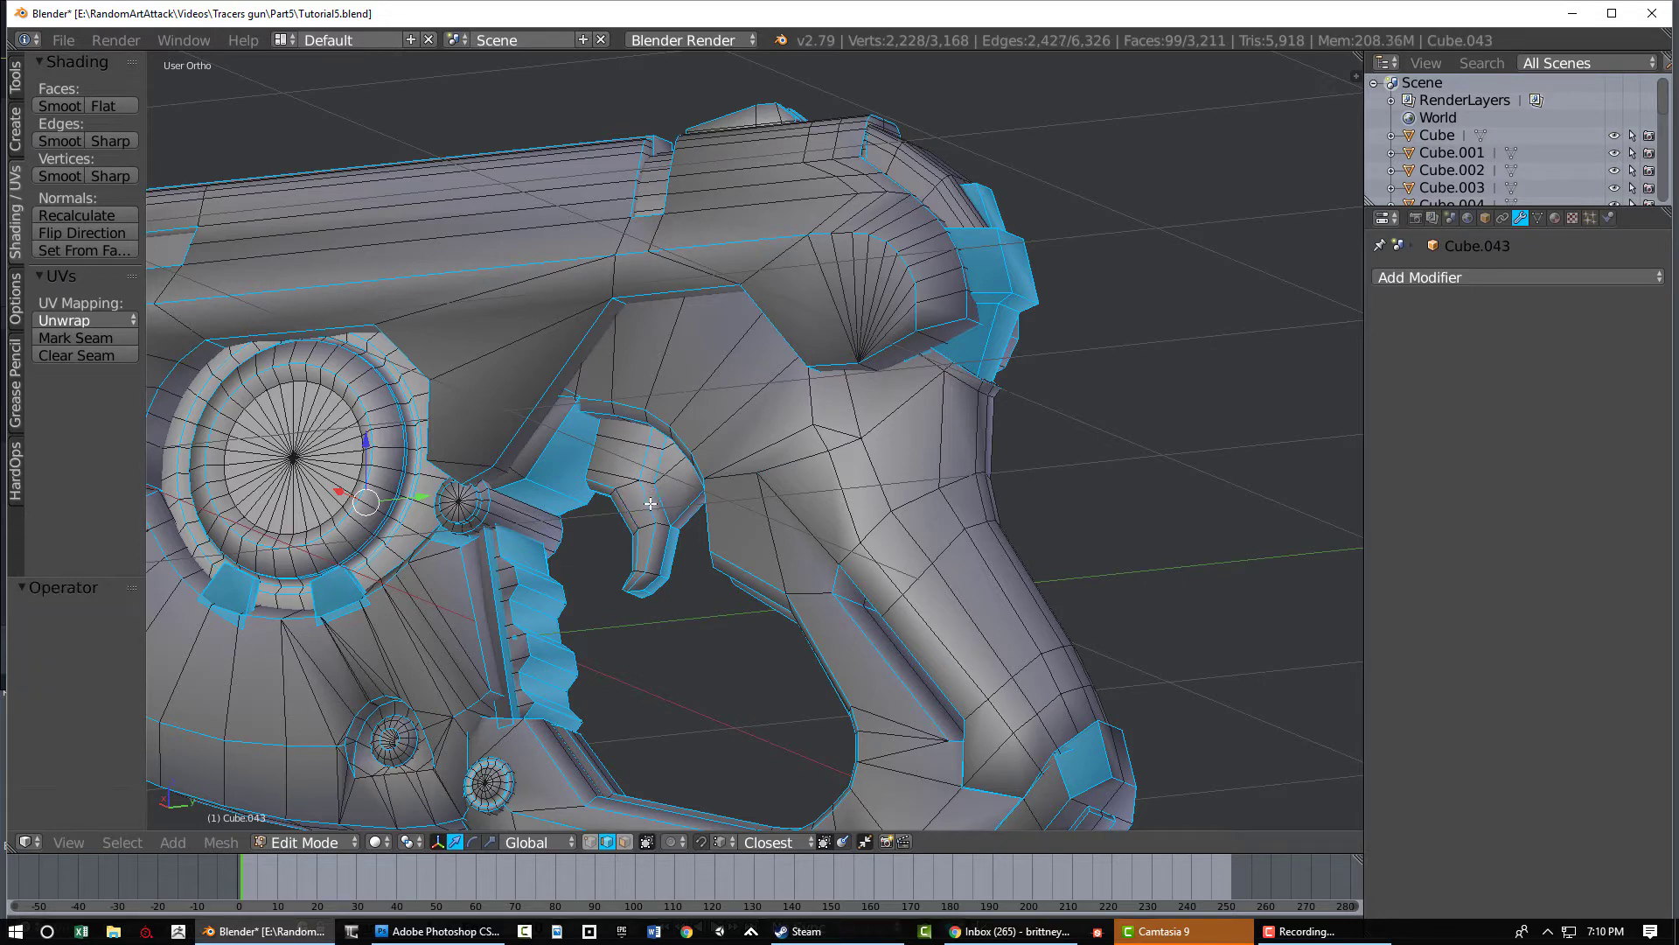
Remove the edges of the two round rivets on the lower body from the sharp-edge selection
scroll(663, 512, "down", 3)
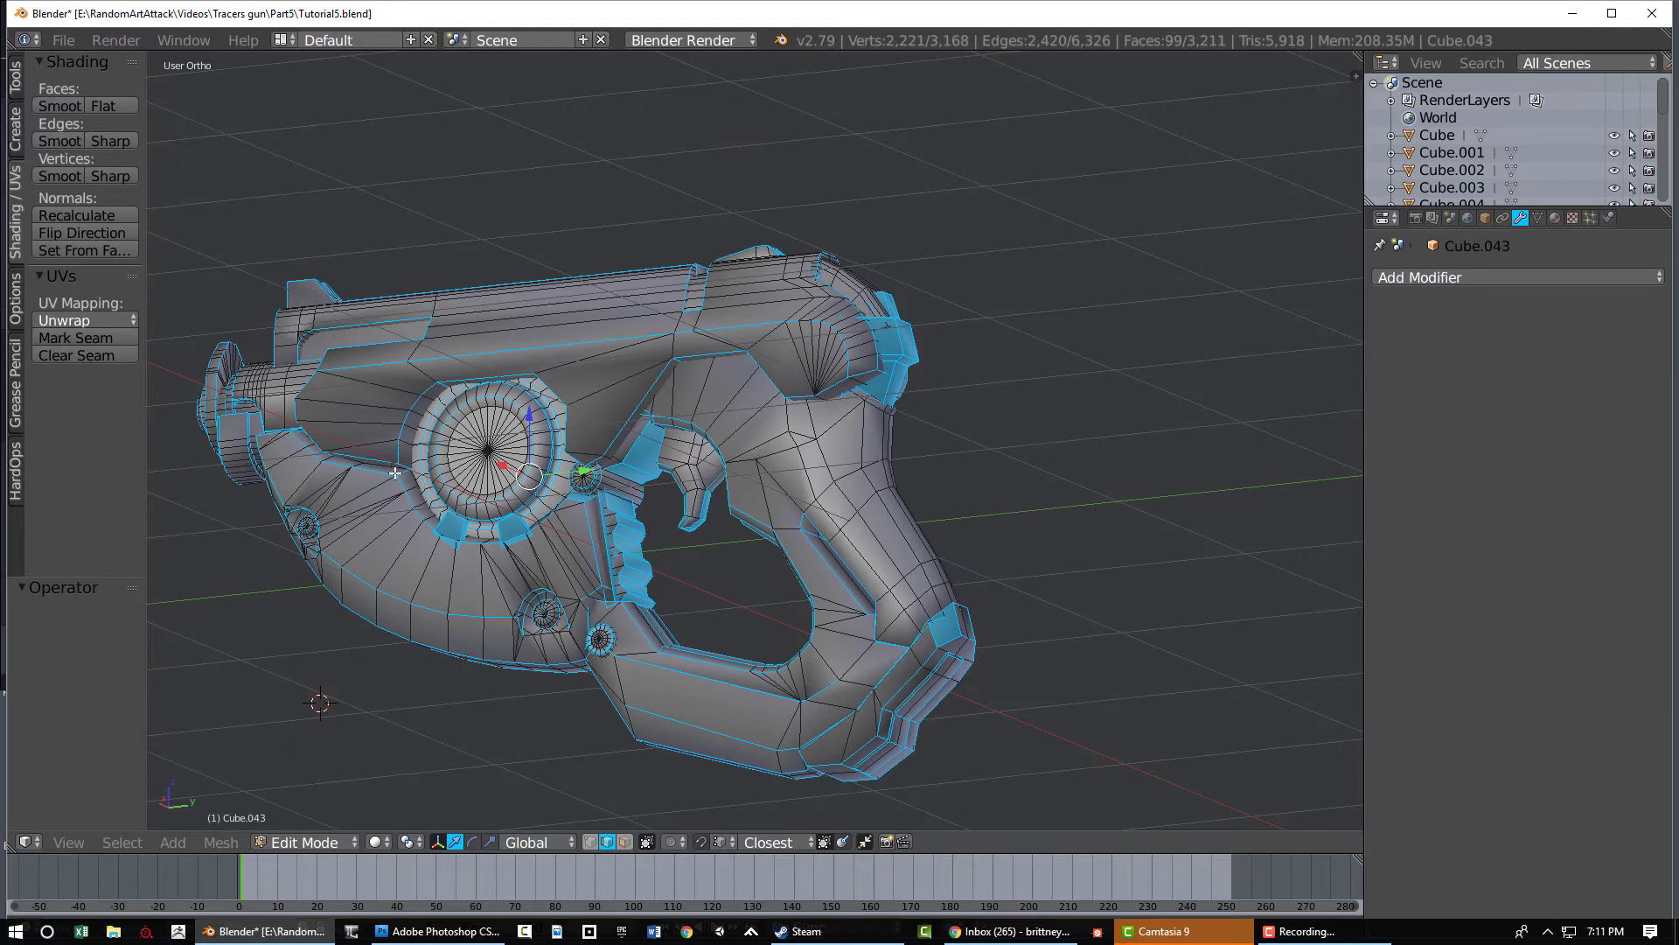
middle_click_drag(395, 473, 642, 420, "shift")
middle_click_drag(642, 420, 612, 425)
scroll(622, 498, "up", 2)
middle_click_drag(726, 658, 651, 550, "shift")
scroll(646, 392, "up", 4)
scroll(648, 452, "up", 2)
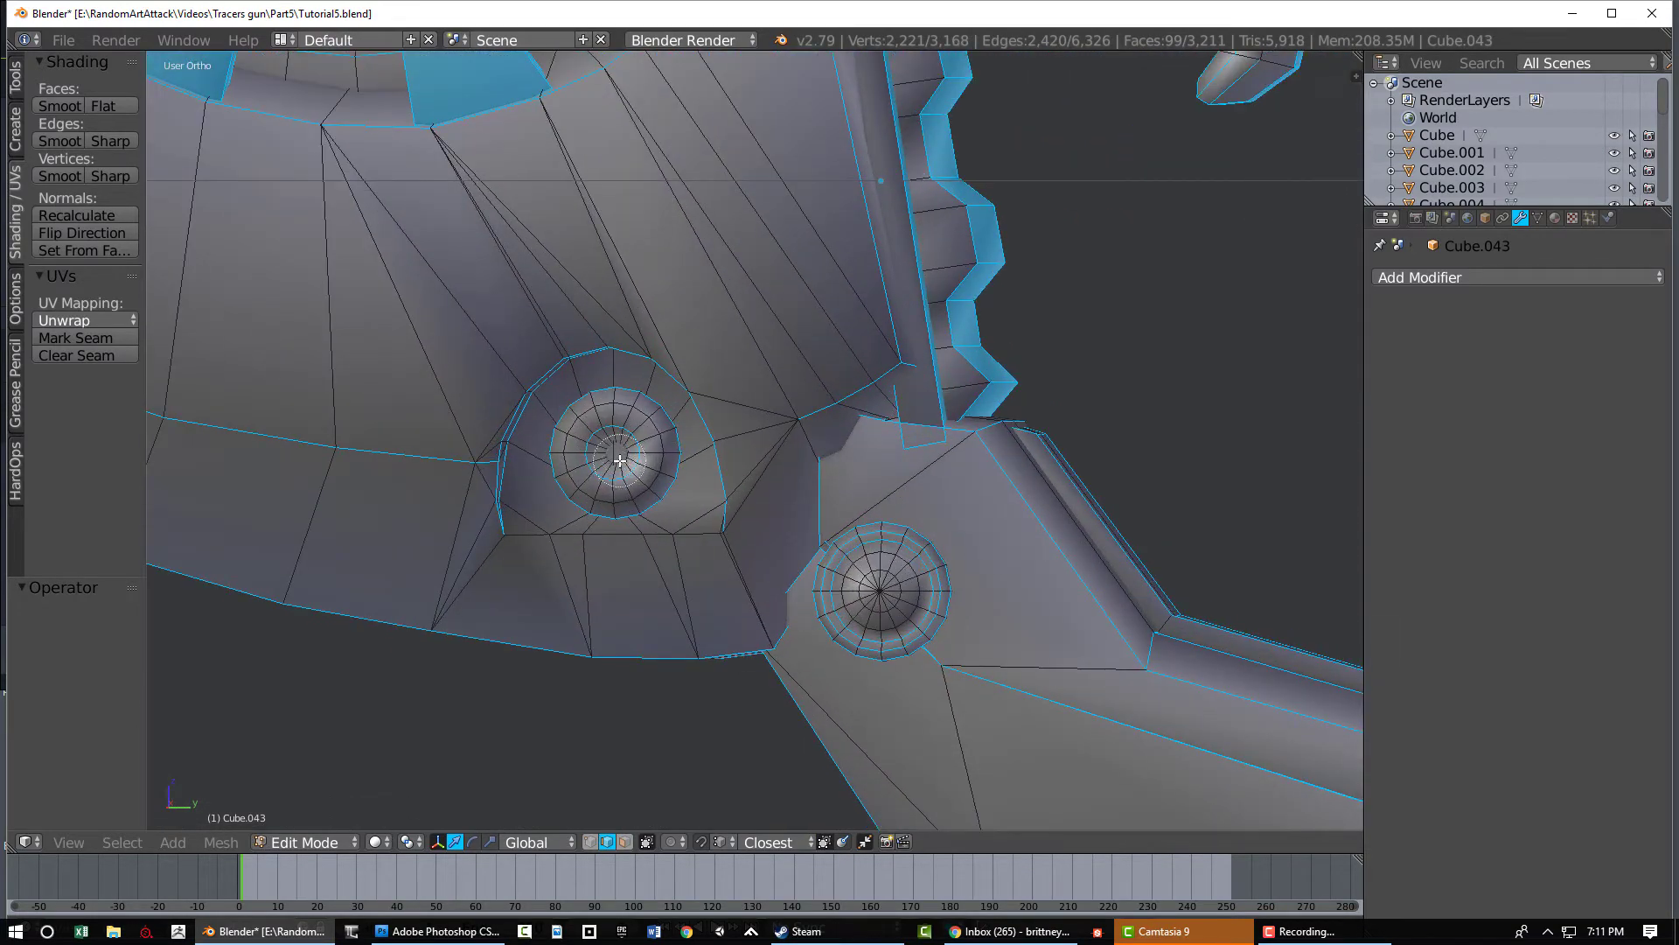
middle_click_drag(620, 460, 615, 452)
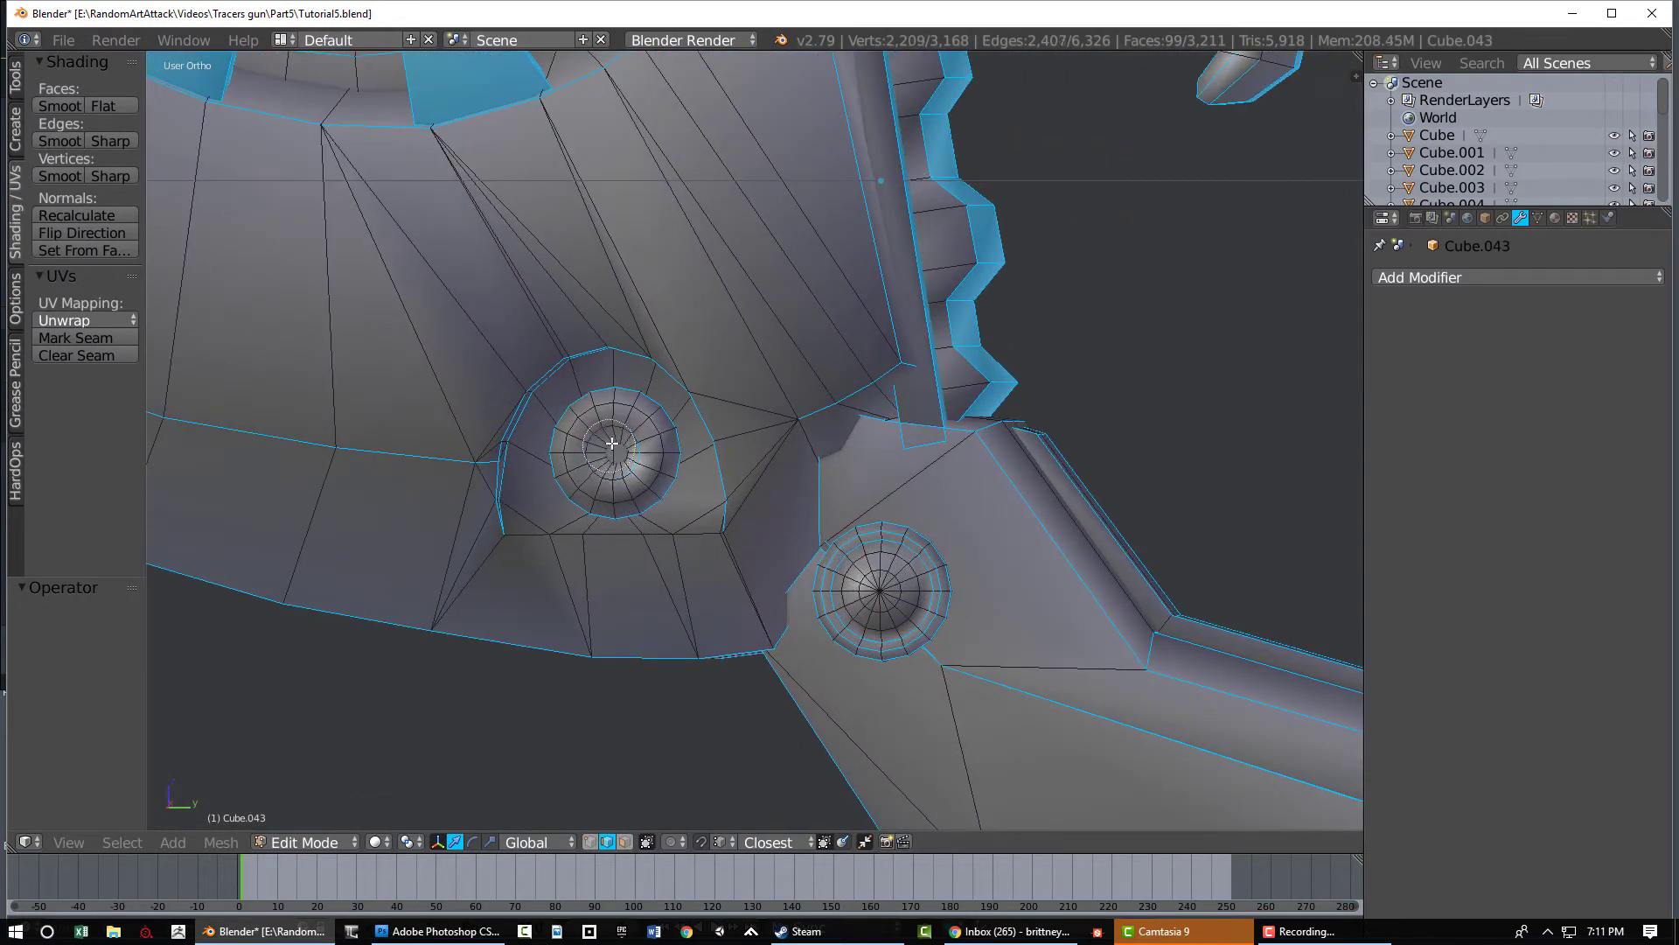
mouse_move(845, 583)
middle_mouse_down()
mouse_move(885, 551)
mouse_move(911, 593)
mouse_move(874, 625)
mouse_move(851, 614)
middle_mouse_up()
right_click(851, 614)
scroll(777, 593, "down", 4)
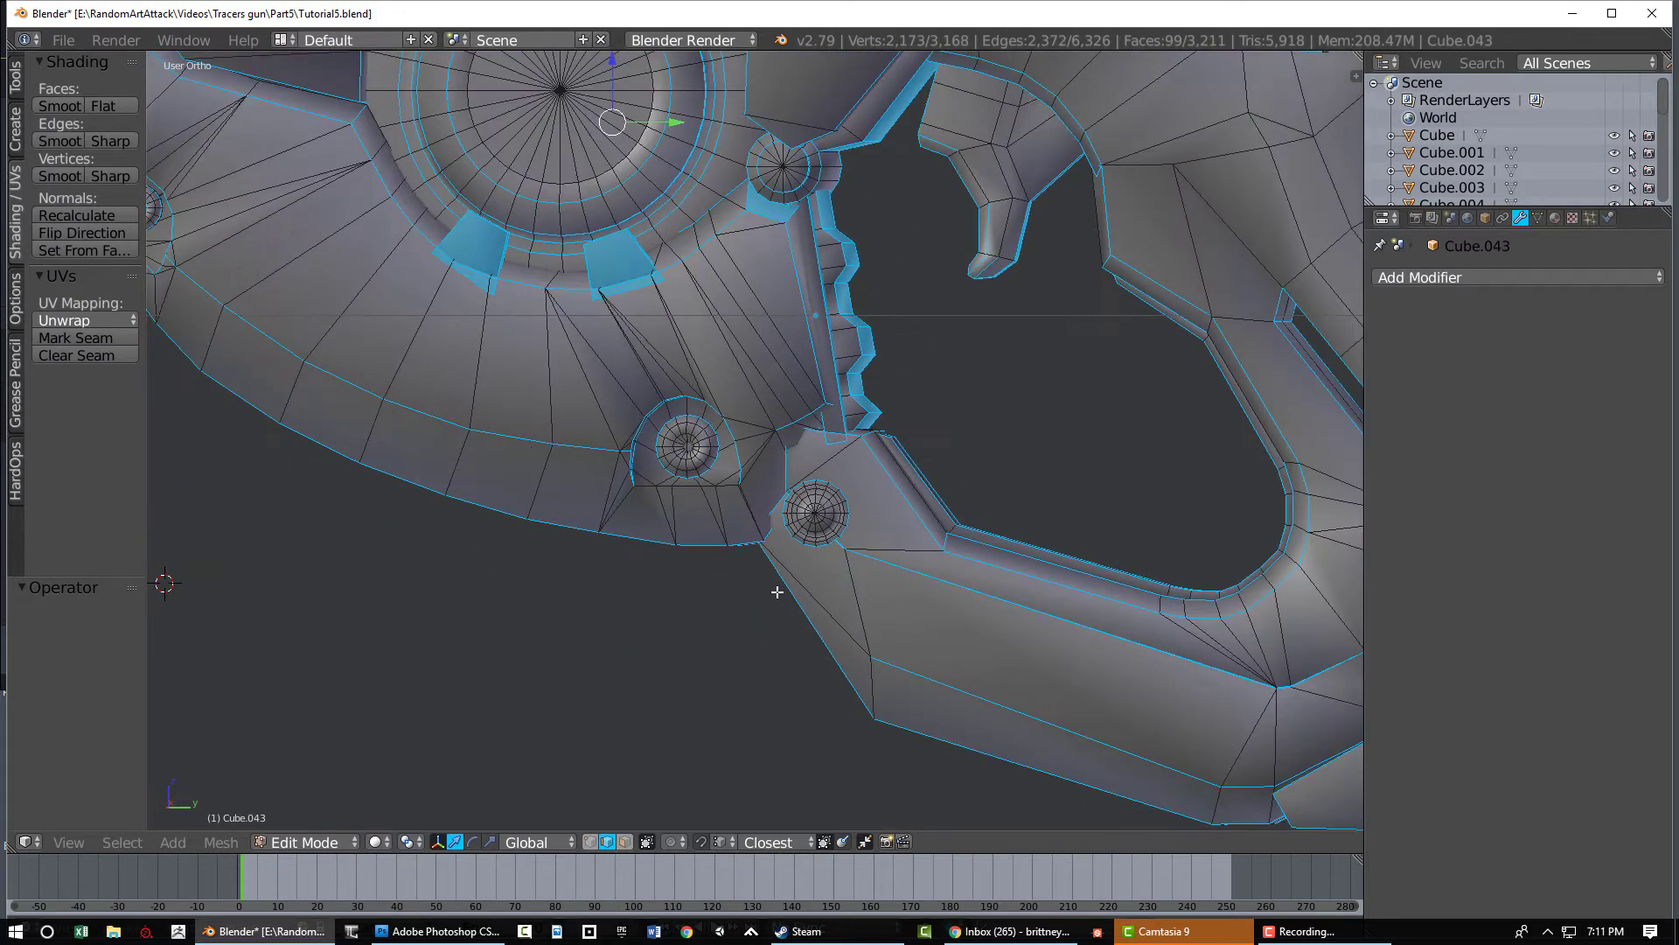
Add the straight edge path along the bottom of the lower rivet's recess to the selection
right_click(732, 486, "ctrl")
middle_click_drag(732, 486, 1013, 517, "shift")
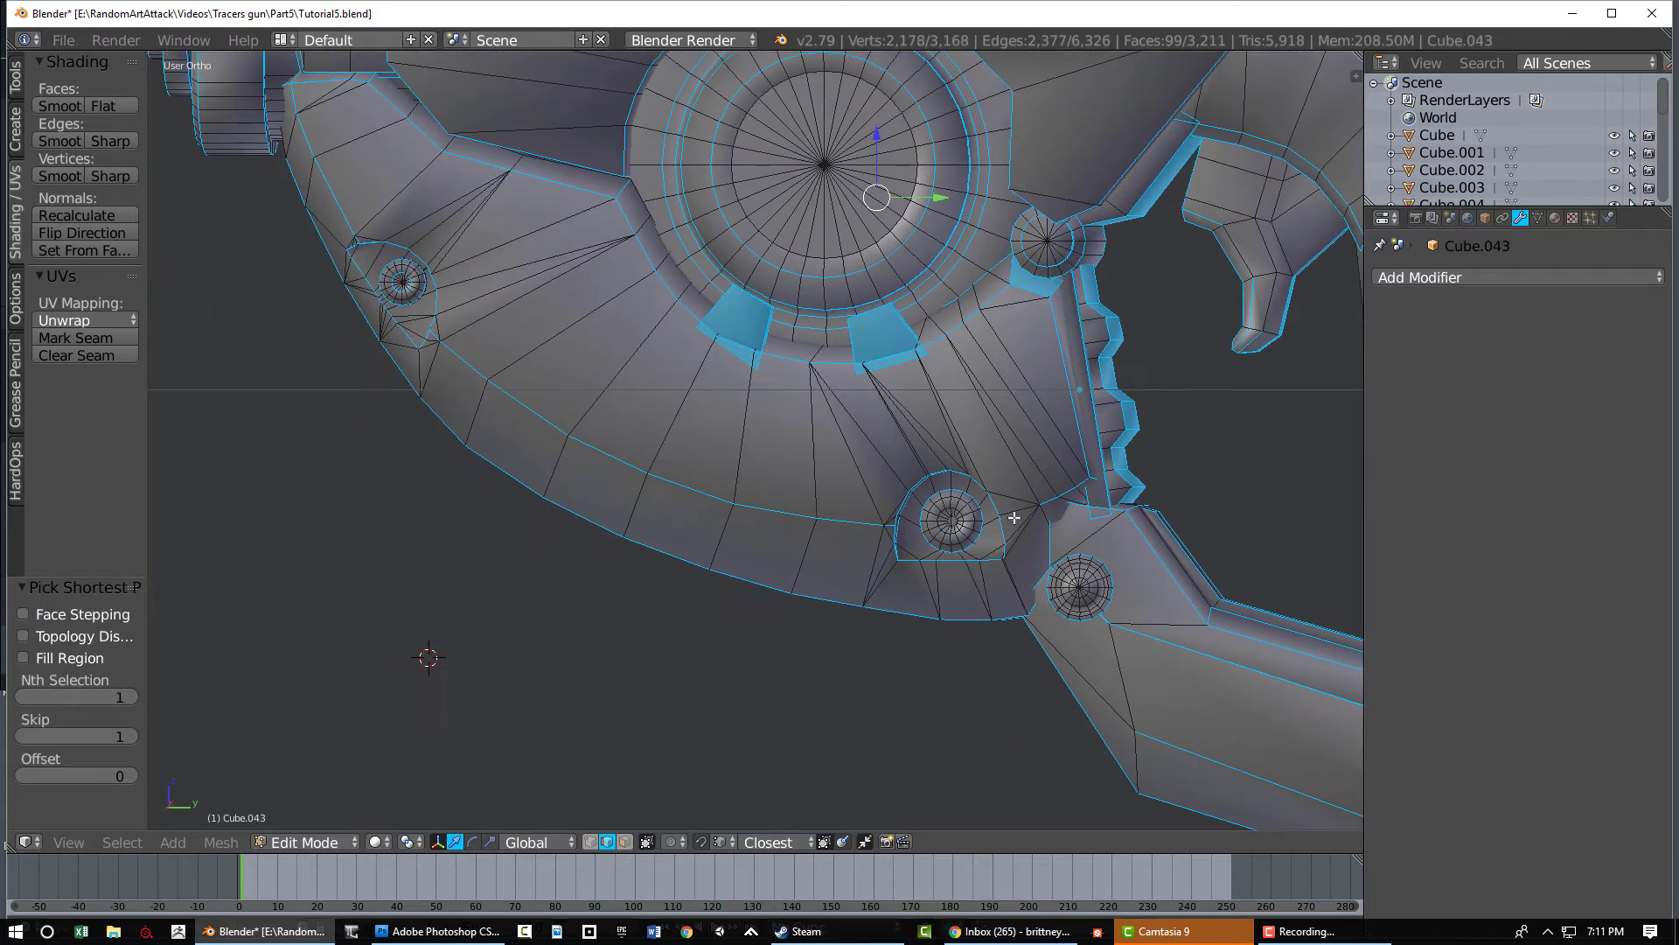
middle_click_drag(842, 478, 953, 506, "shift")
middle_click_drag(477, 334, 652, 442, "shift")
Remove the edges of the front rivet near the barrel from the sharp-edge selection
scroll(677, 414, "up", 2)
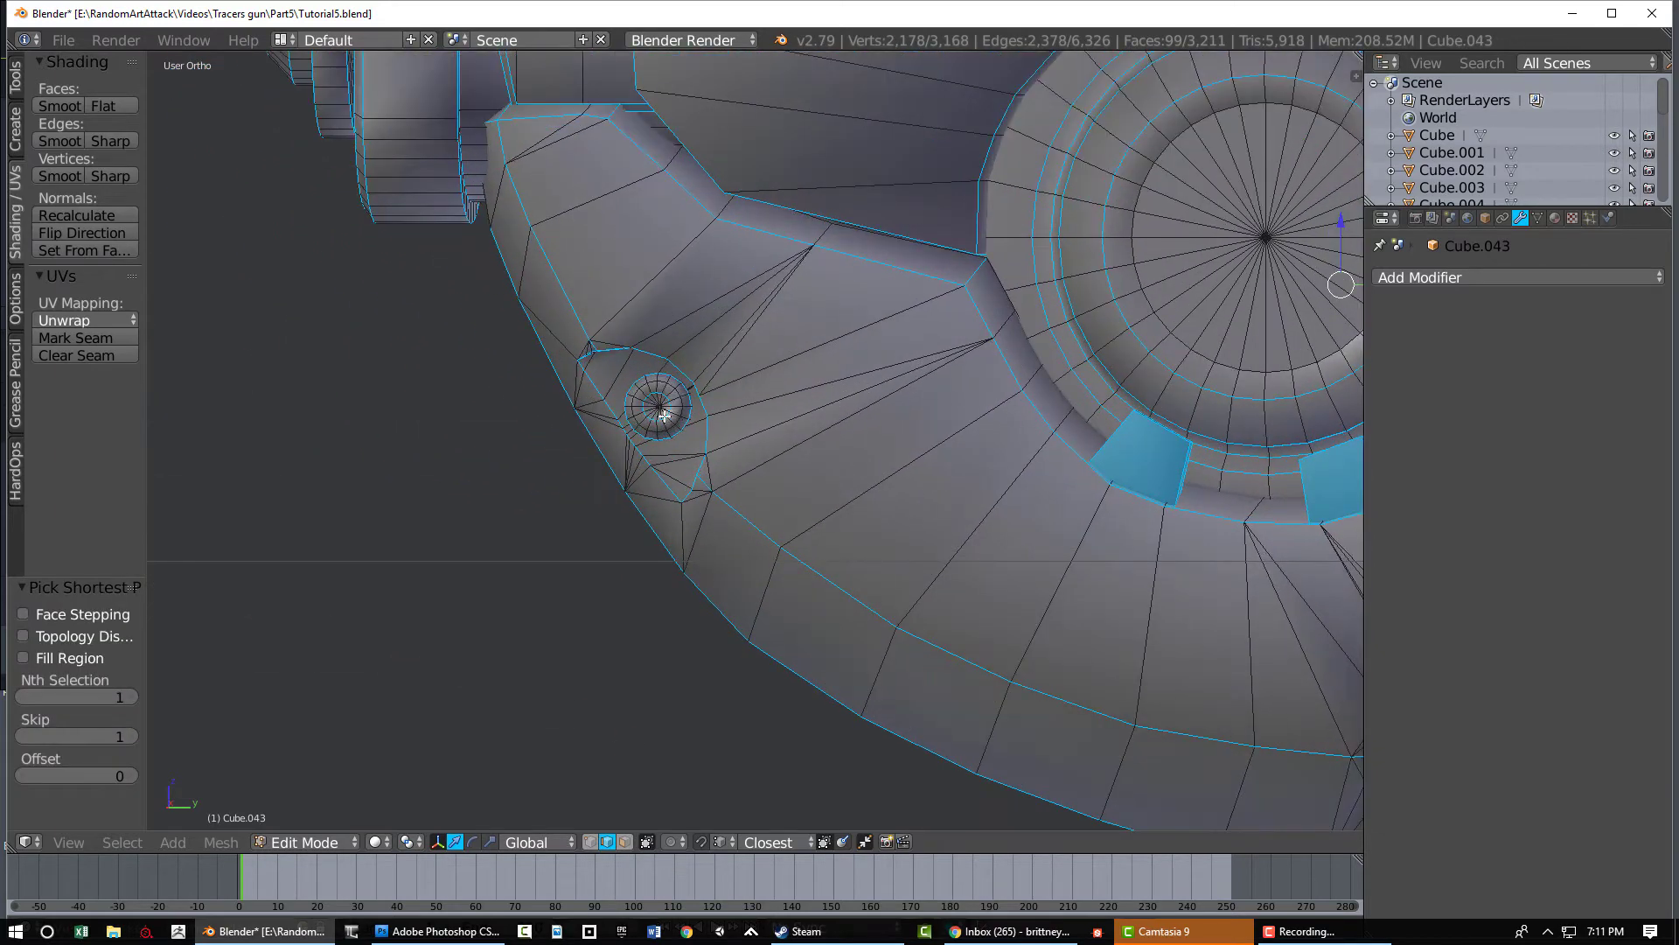
key("c")
scroll(657, 406, "up", 1)
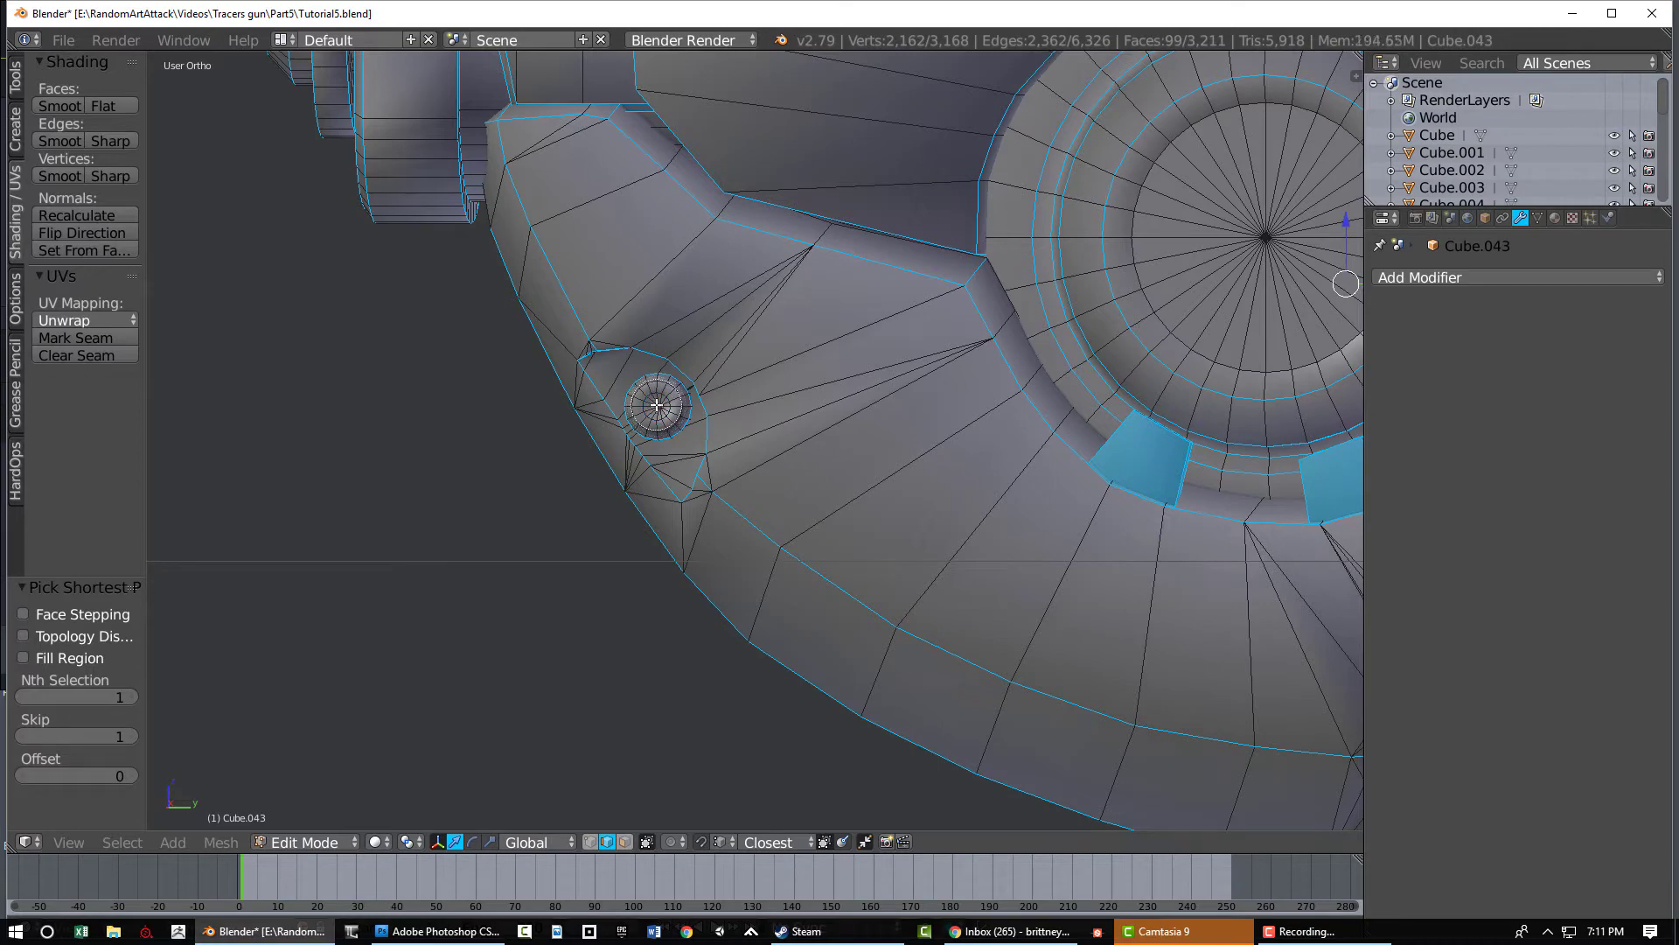
mouse_move(655, 404)
middle_mouse_down()
mouse_move(952, 457)
mouse_move(1045, 420)
middle_mouse_up()
right_click(663, 401)
scroll(663, 402, "down", 3)
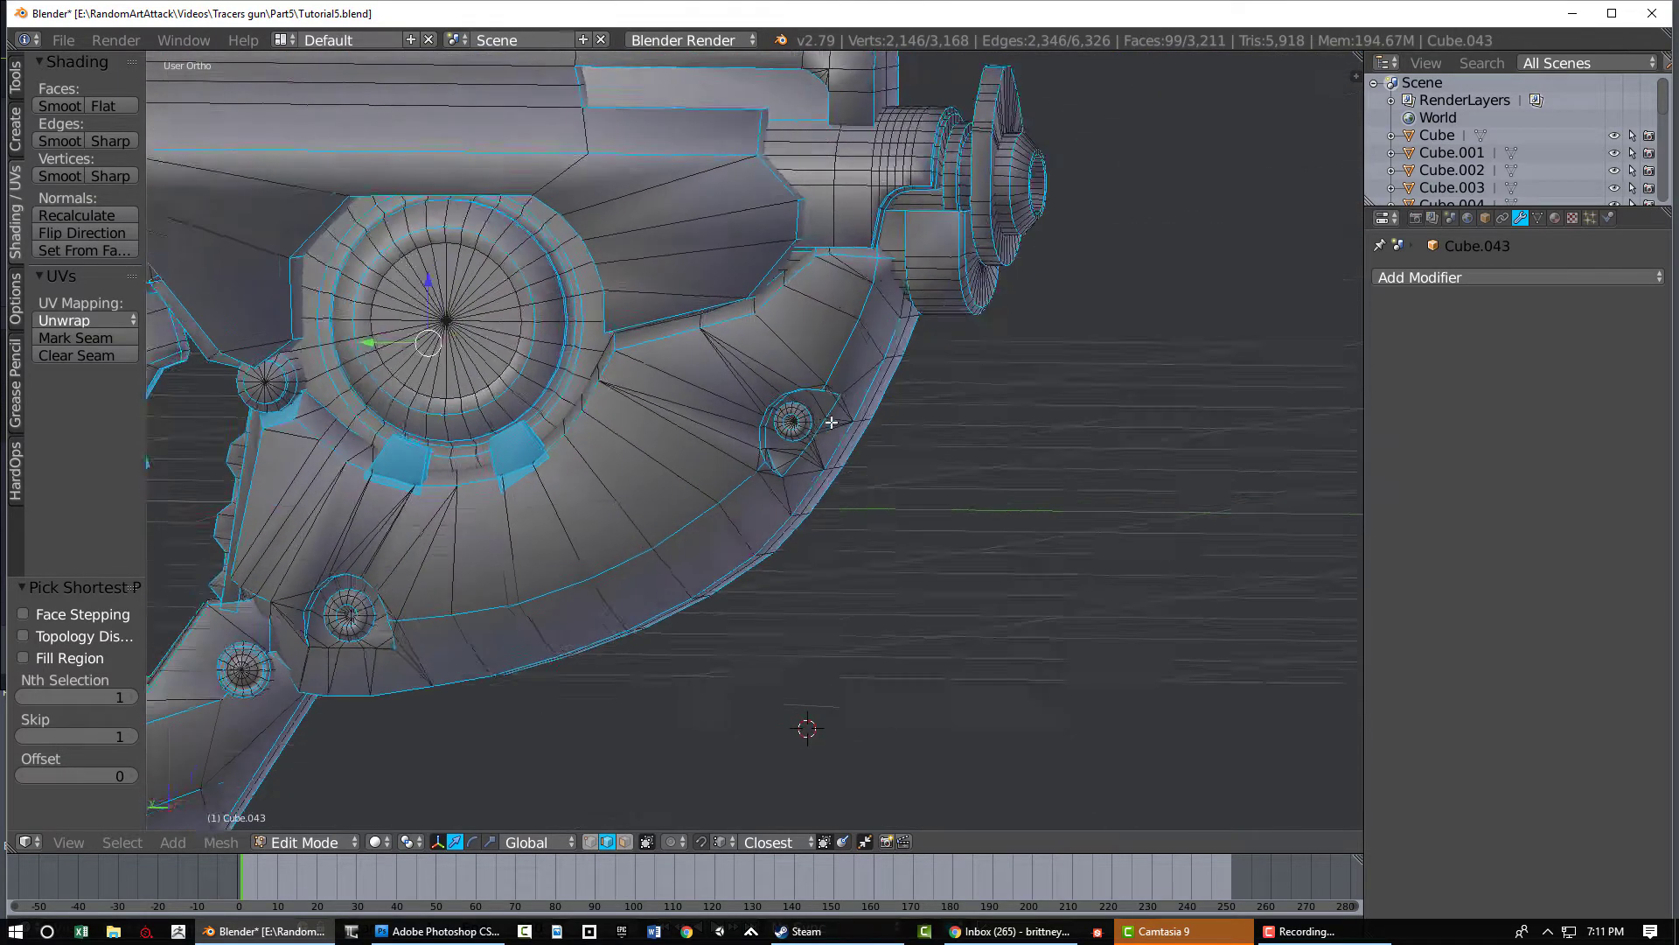
Remove the matching front rivet's edges on the pistol's opposite side from the selection
middle_click_drag(831, 423, 842, 398)
scroll(842, 398, "up", 3)
mouse_move(842, 398)
middle_mouse_down("shift")
mouse_move(744, 492)
mouse_move(751, 533)
middle_mouse_up("shift")
scroll(744, 492, "up", 2)
key("c")
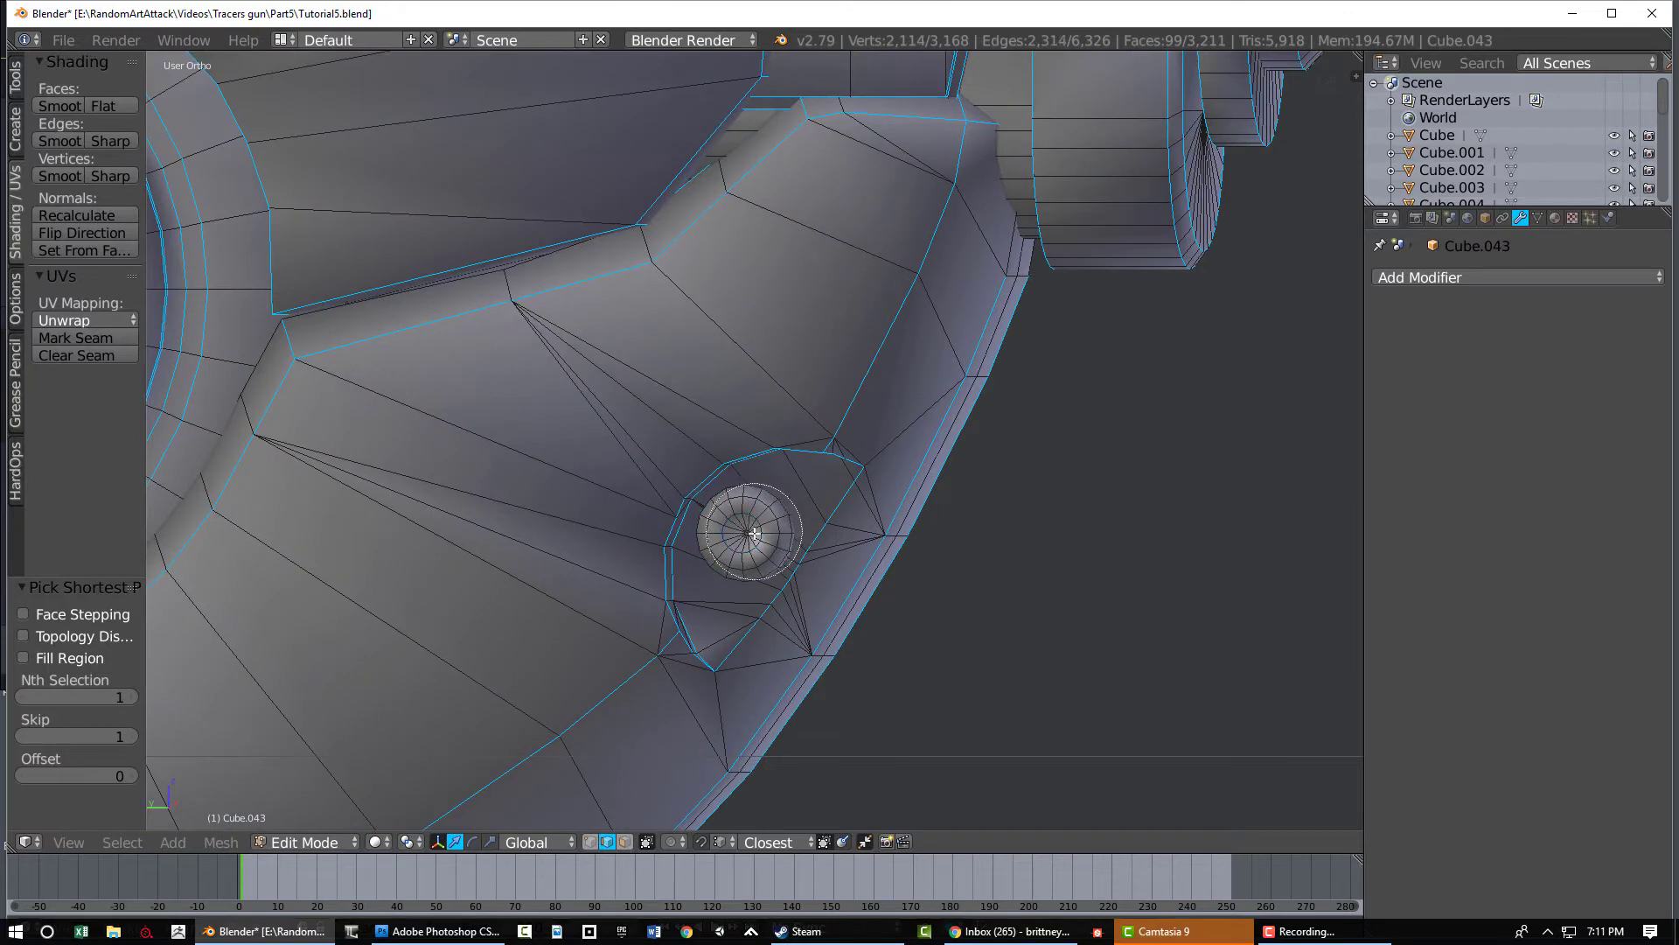
right_click(751, 537)
Deselect the edges of the recessed lower rivet on the pistol's opposite side
scroll(749, 540, "down", 3)
scroll(749, 540, "down", 1)
middle_click_drag(393, 683, 653, 491, "shift")
mouse_move(471, 536)
middle_mouse_down("shift")
mouse_move(720, 449)
mouse_move(690, 474)
mouse_move(682, 444)
mouse_move(700, 458)
middle_mouse_up("shift")
scroll(719, 450, "up", 3)
key("c")
right_click(699, 459)
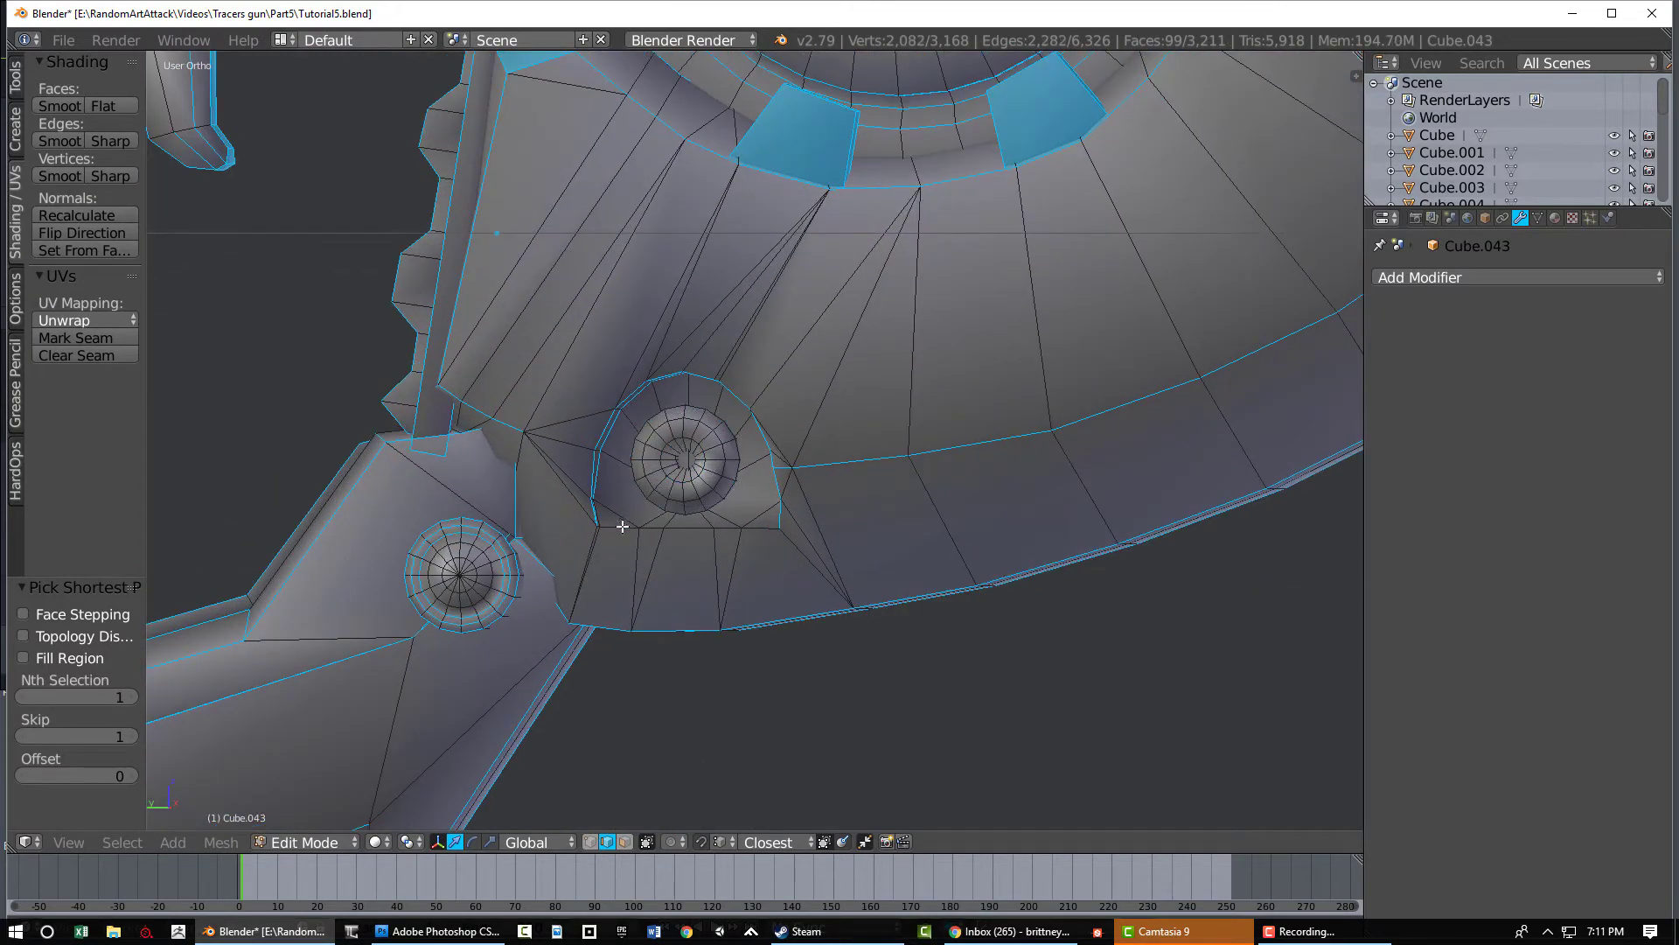
Add the bottom edges of that rivet's recess to the selection and deselect the neighbouring rivet beside the trigger guard
scroll(553, 455, "down", 1)
key("c")
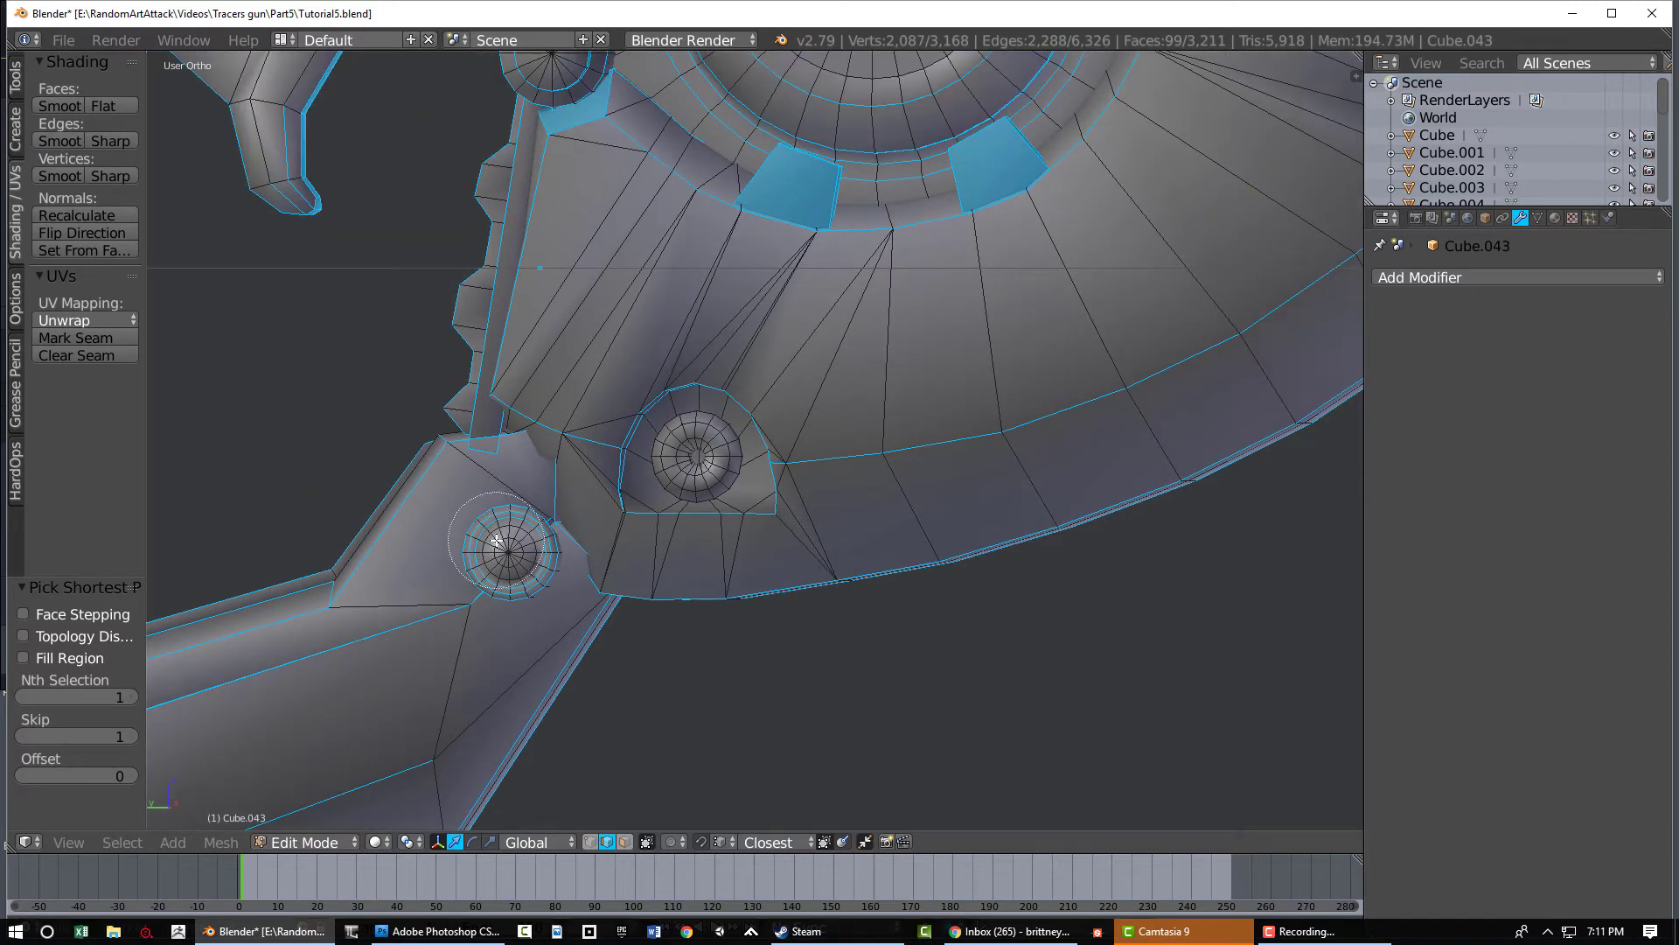
mouse_move(502, 547)
middle_mouse_down()
mouse_move(944, 641)
mouse_move(1120, 645)
mouse_move(504, 507)
mouse_move(678, 488)
middle_mouse_up()
right_click(511, 566)
Mark all the selected sharp edges of the pistol mesh as seams
scroll(516, 576, "down", 5)
key("ctrl+e")
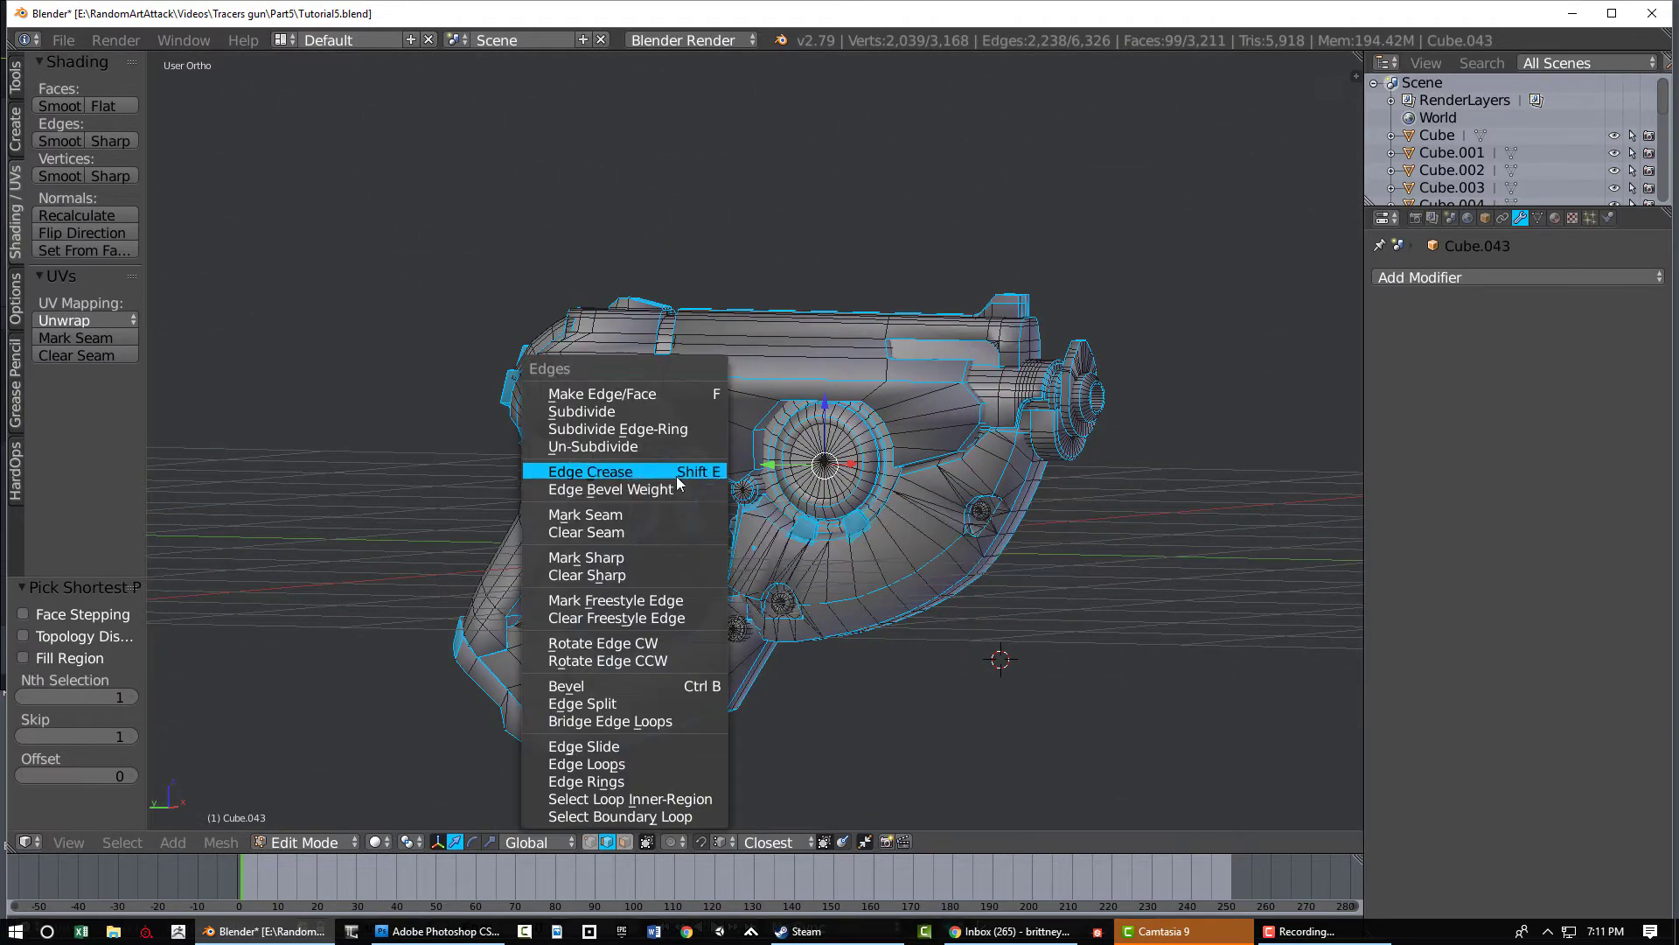
left_click(644, 513)
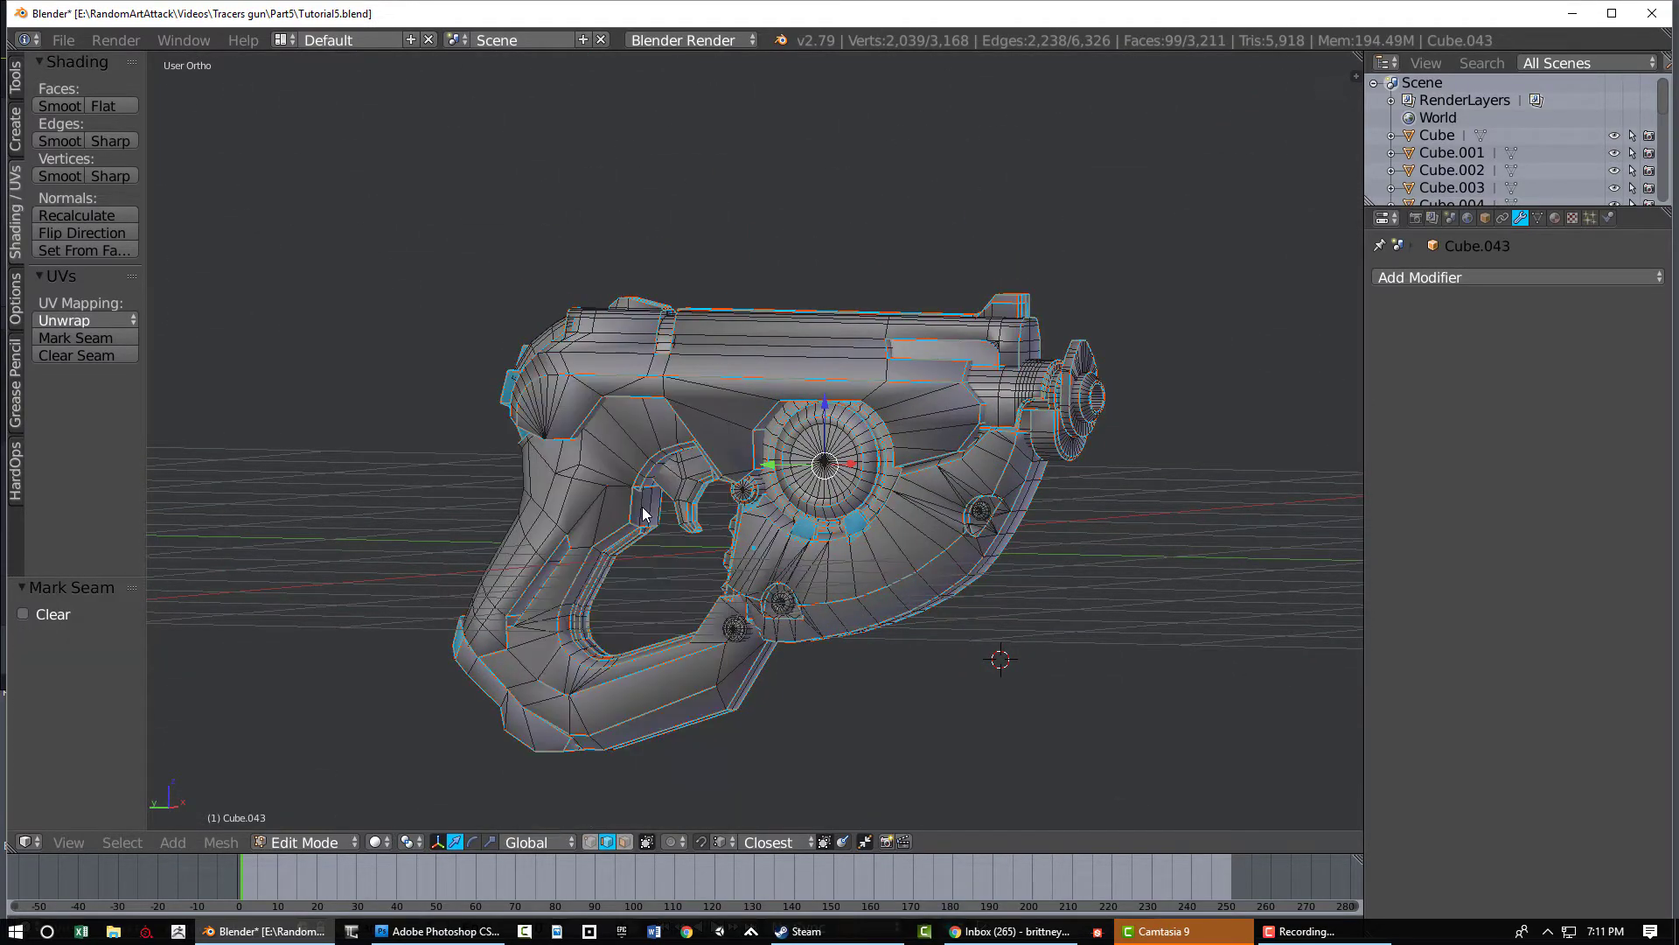
middle_click_drag(714, 567, 324, 494)
scroll(600, 467, "up", 2)
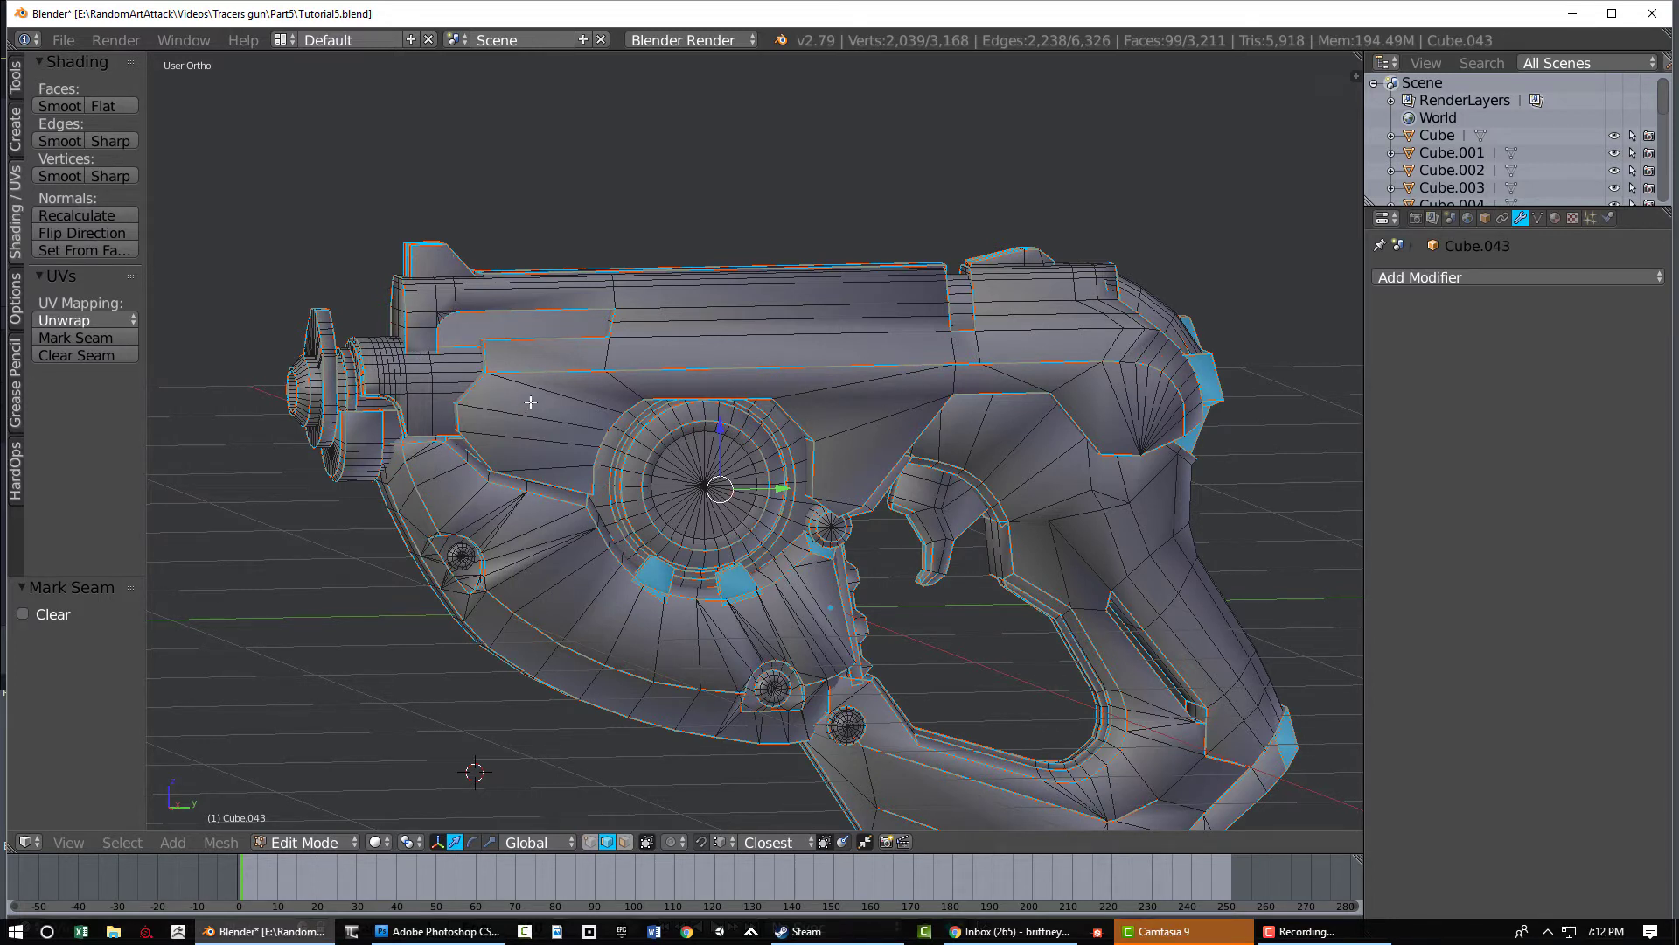
scroll(664, 442, "down", 1)
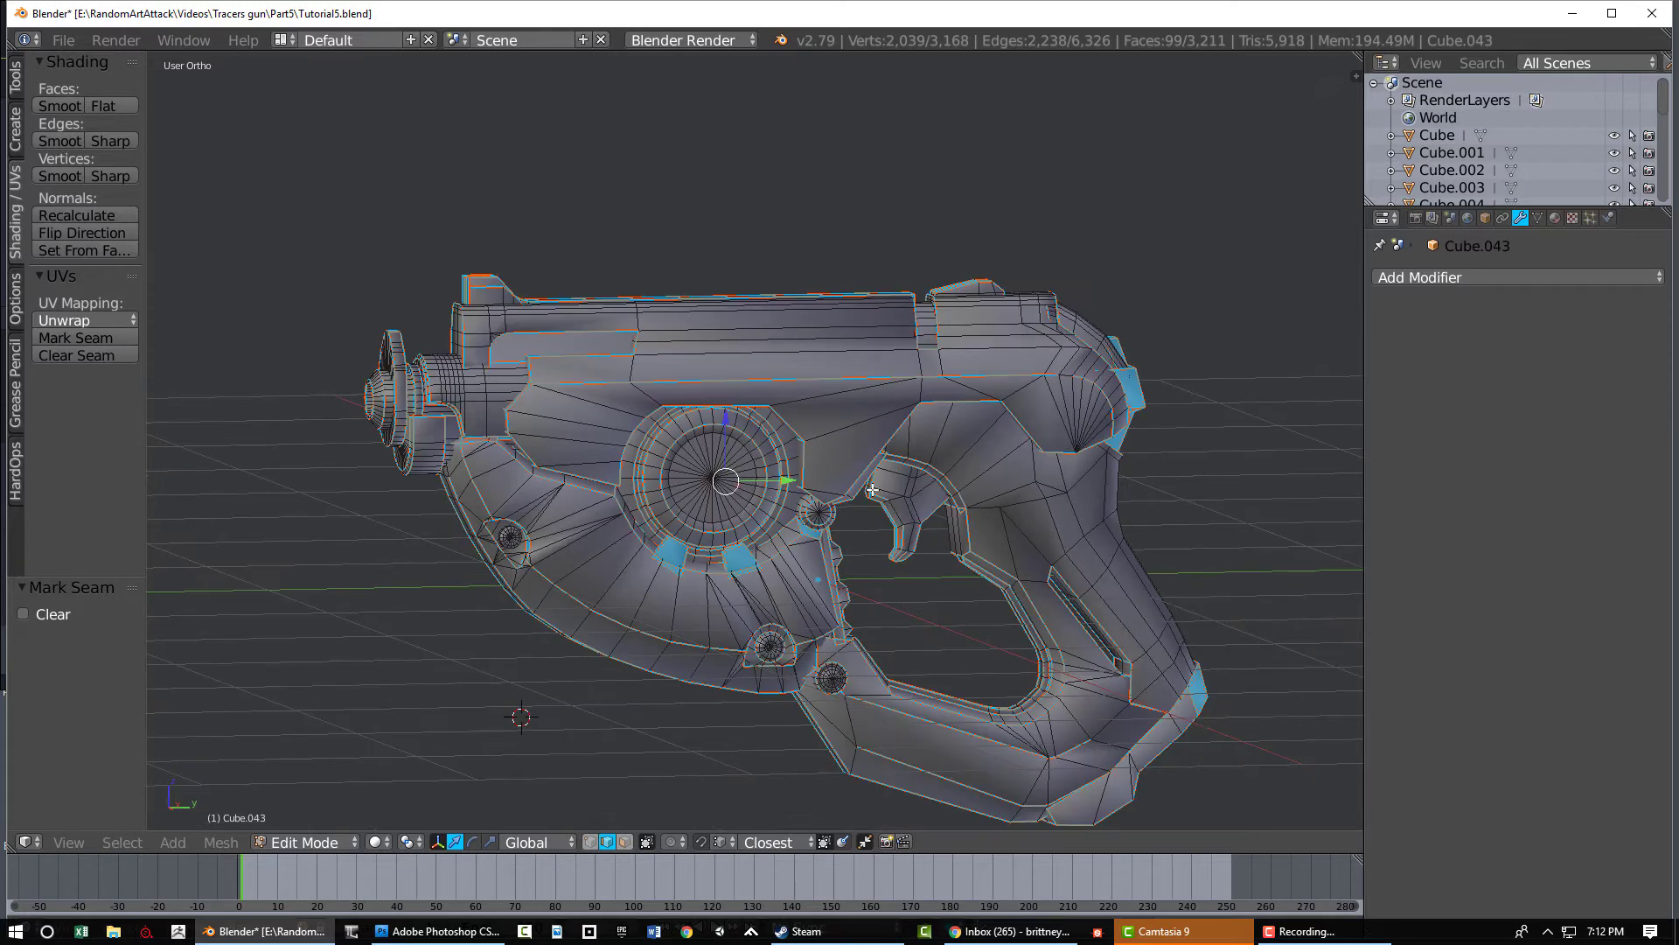
middle_click_drag(879, 486, 979, 493)
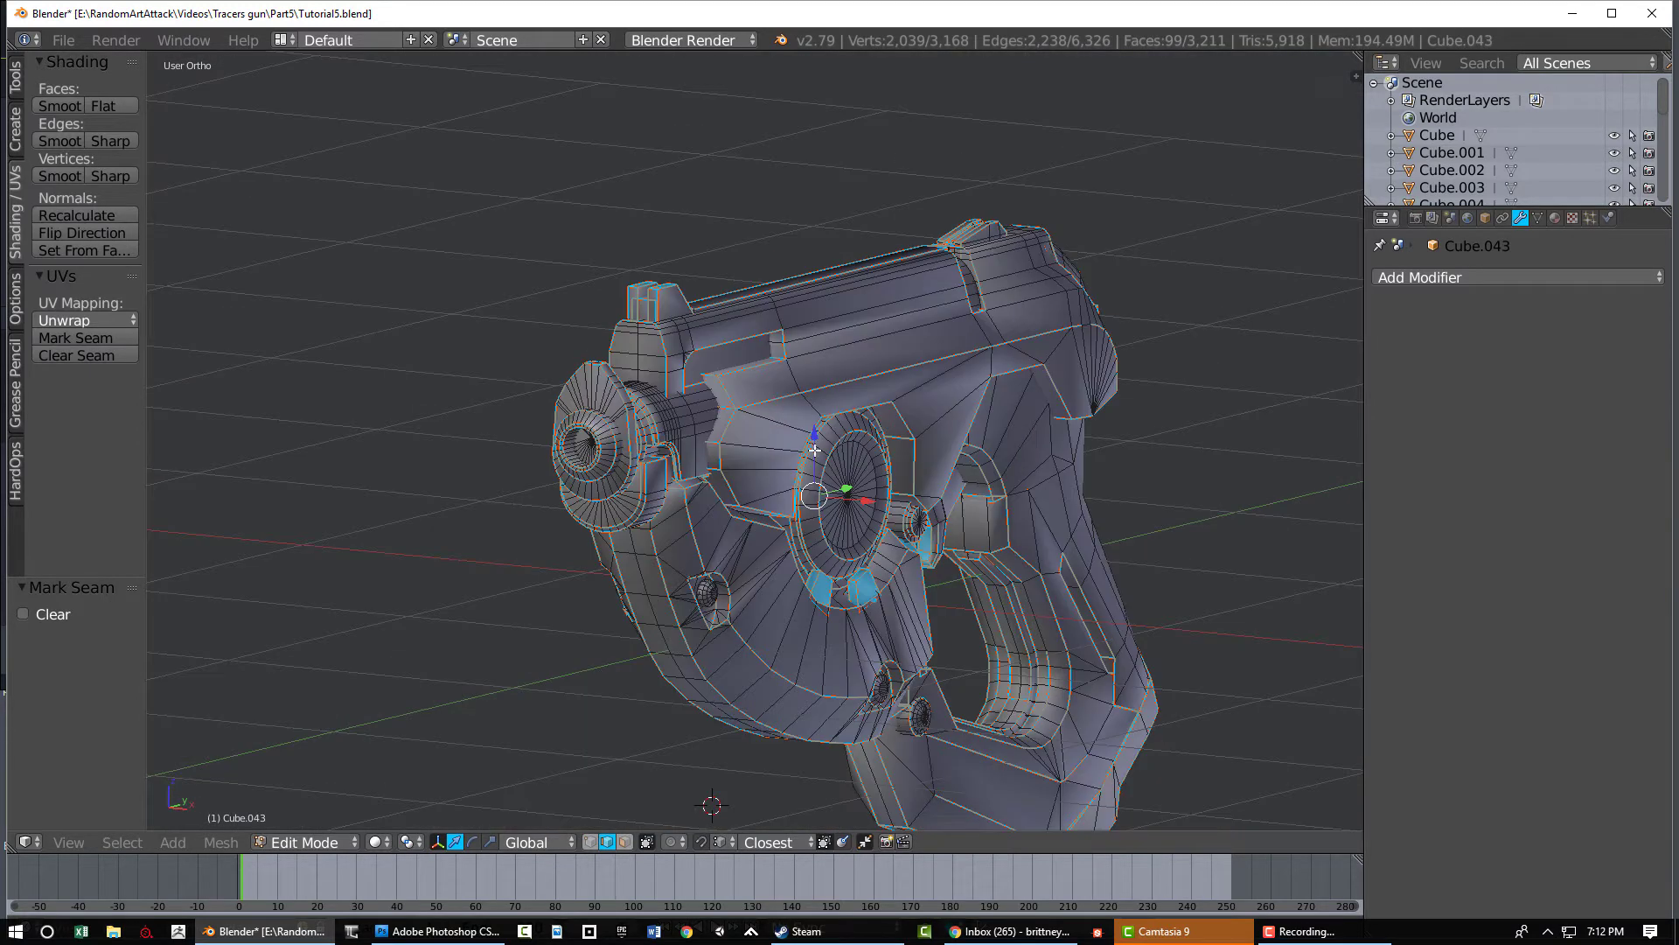
Apply Edge Split to the selected edges and view the pistol's shading in Object Mode
key("ctrl+e")
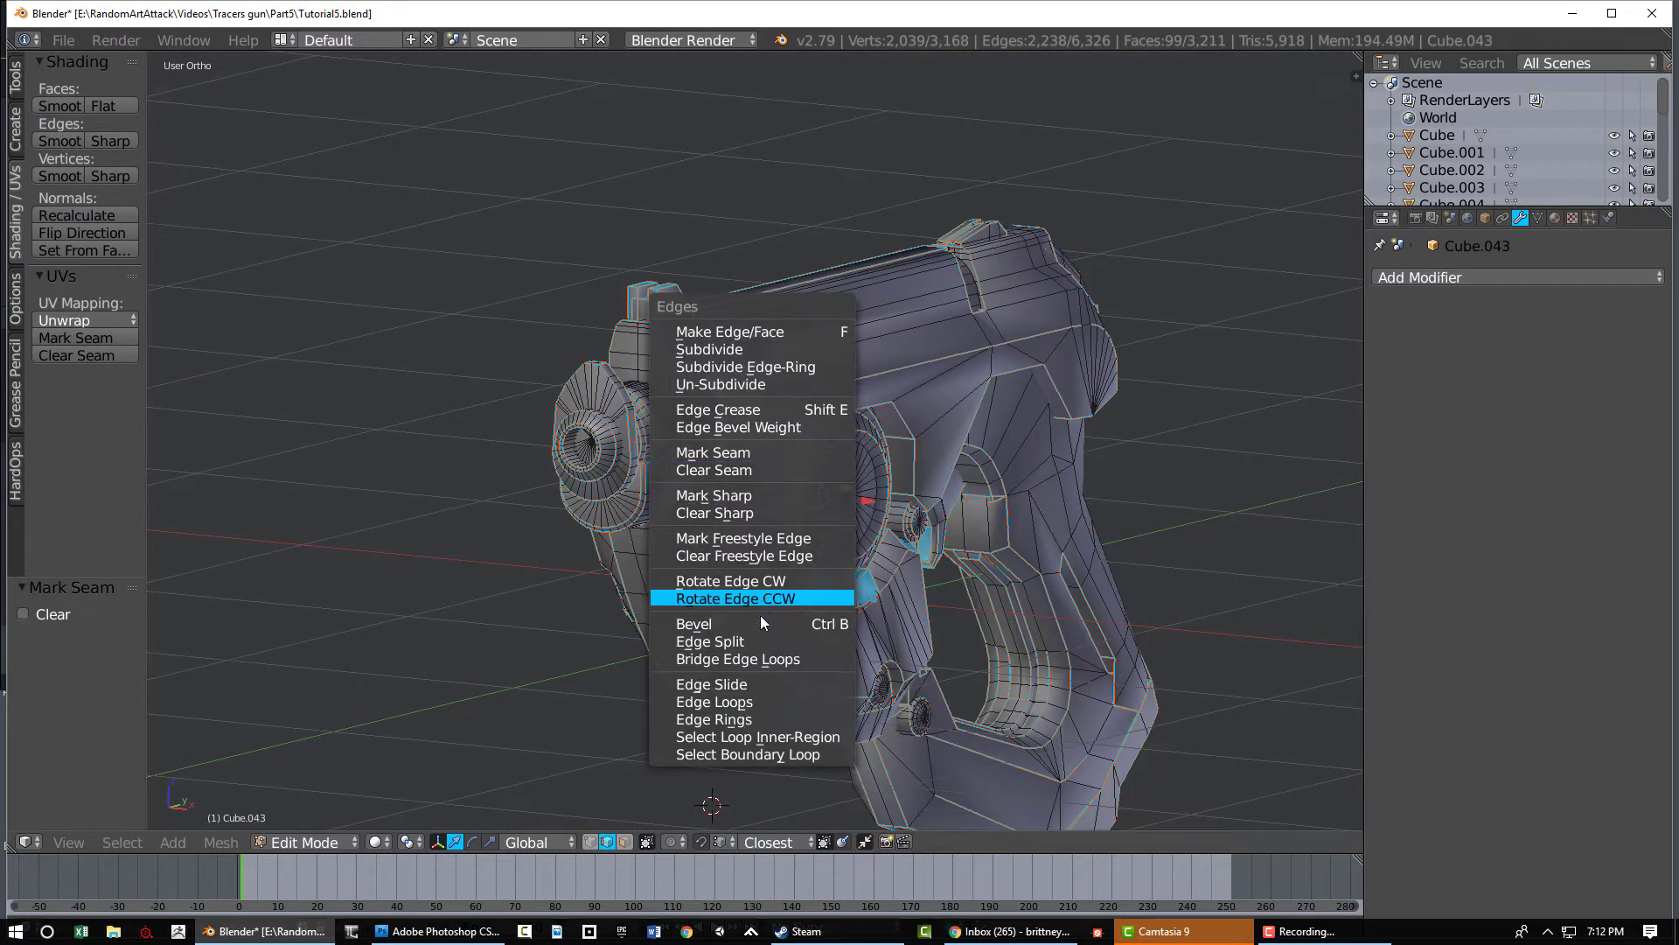
left_click(757, 642)
key("Tab")
middle_click_drag(867, 503, 894, 426)
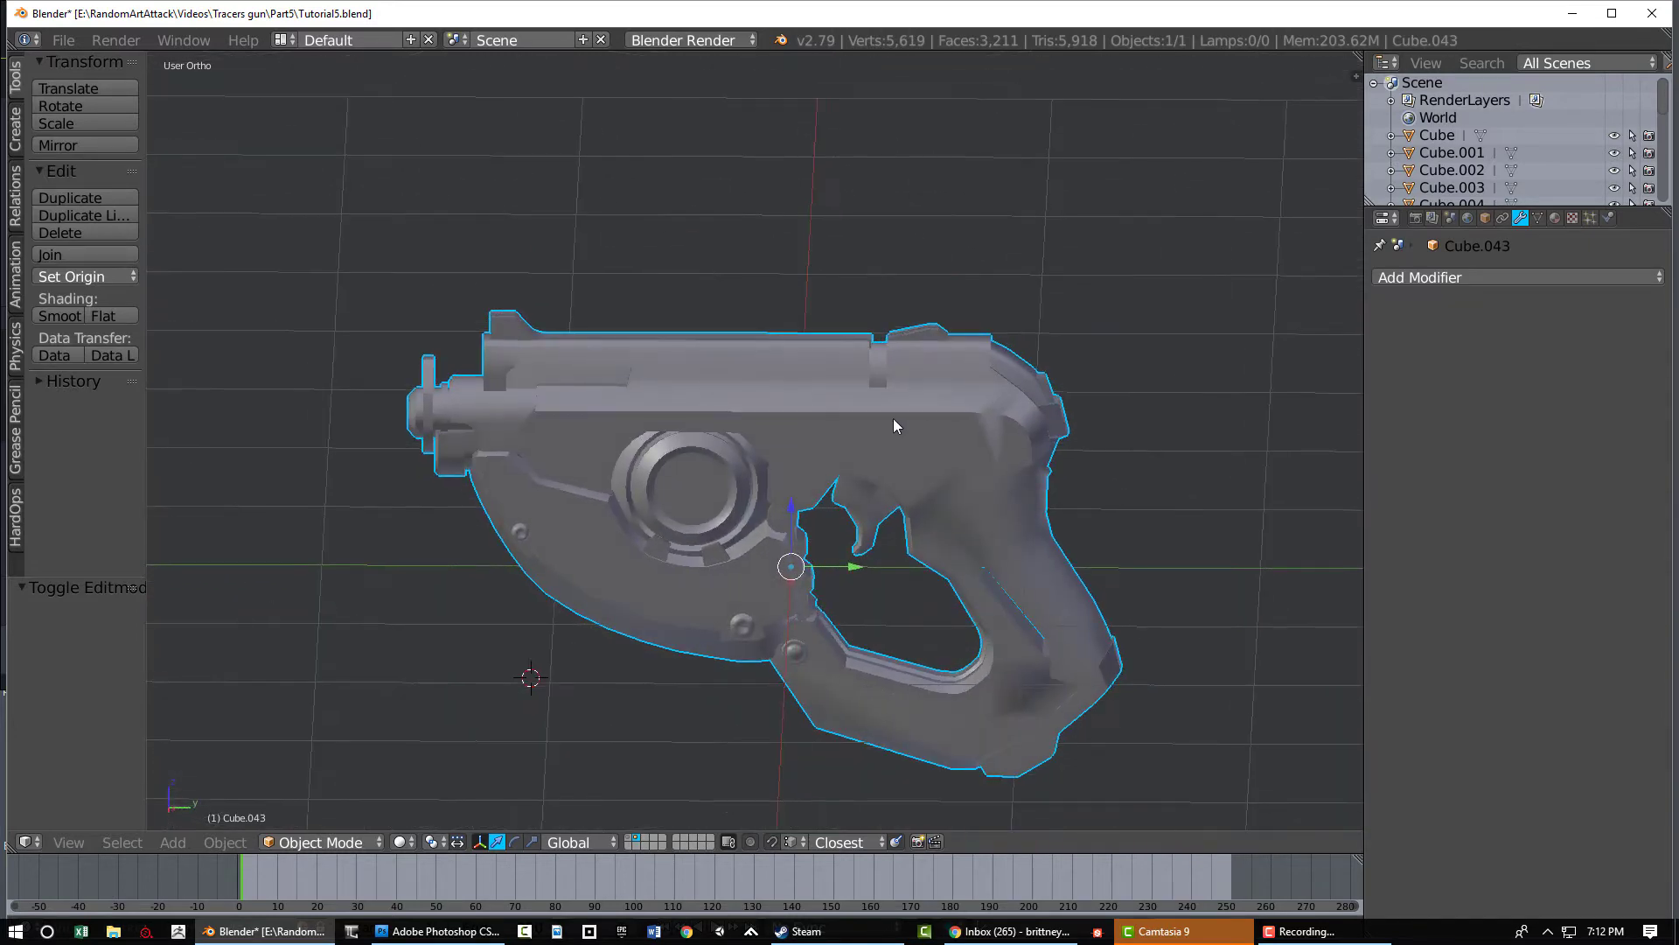
middle_click_drag(545, 477, 561, 428)
Examine the pistol's split seam edges in Edit Mode, using both wireframe and solid display
key("Tab")
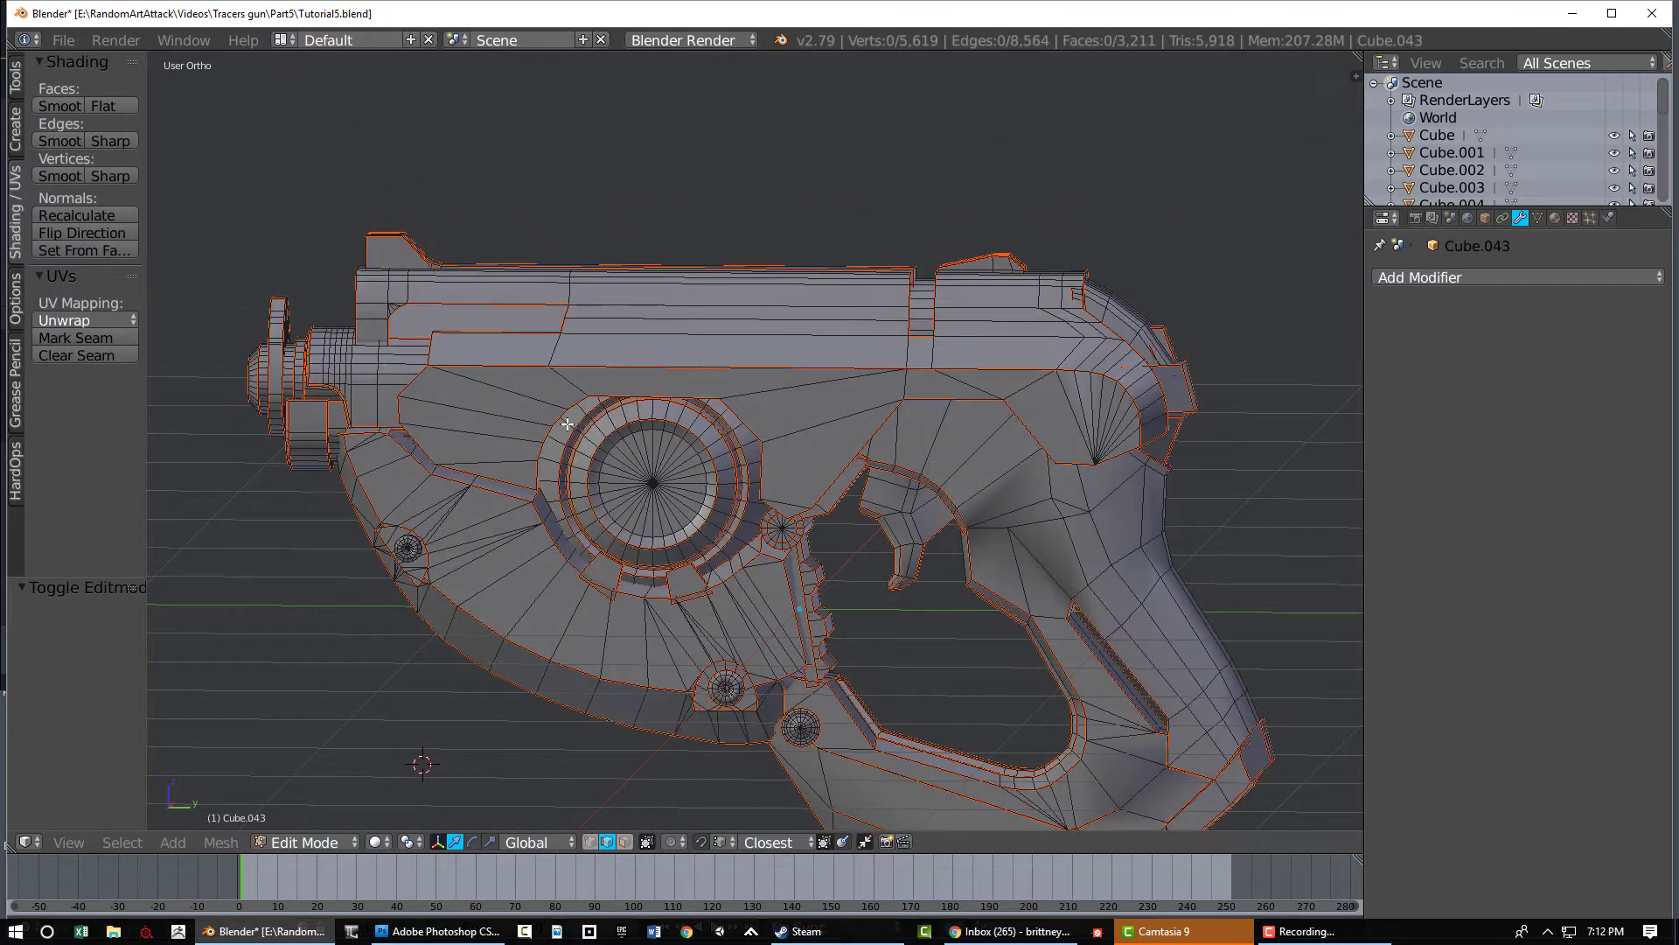
key("KP_3")
scroll(830, 484, "up", 1)
middle_click_drag(955, 486, 708, 332)
scroll(909, 404, "up", 3)
mouse_move(910, 404)
middle_mouse_down()
mouse_move(967, 405)
mouse_move(892, 424)
mouse_move(832, 466)
mouse_move(888, 464)
mouse_move(944, 415)
mouse_move(596, 438)
mouse_move(586, 392)
middle_mouse_up()
key("z")
scroll(971, 407, "up", 2)
key("z")
scroll(905, 418, "down", 4)
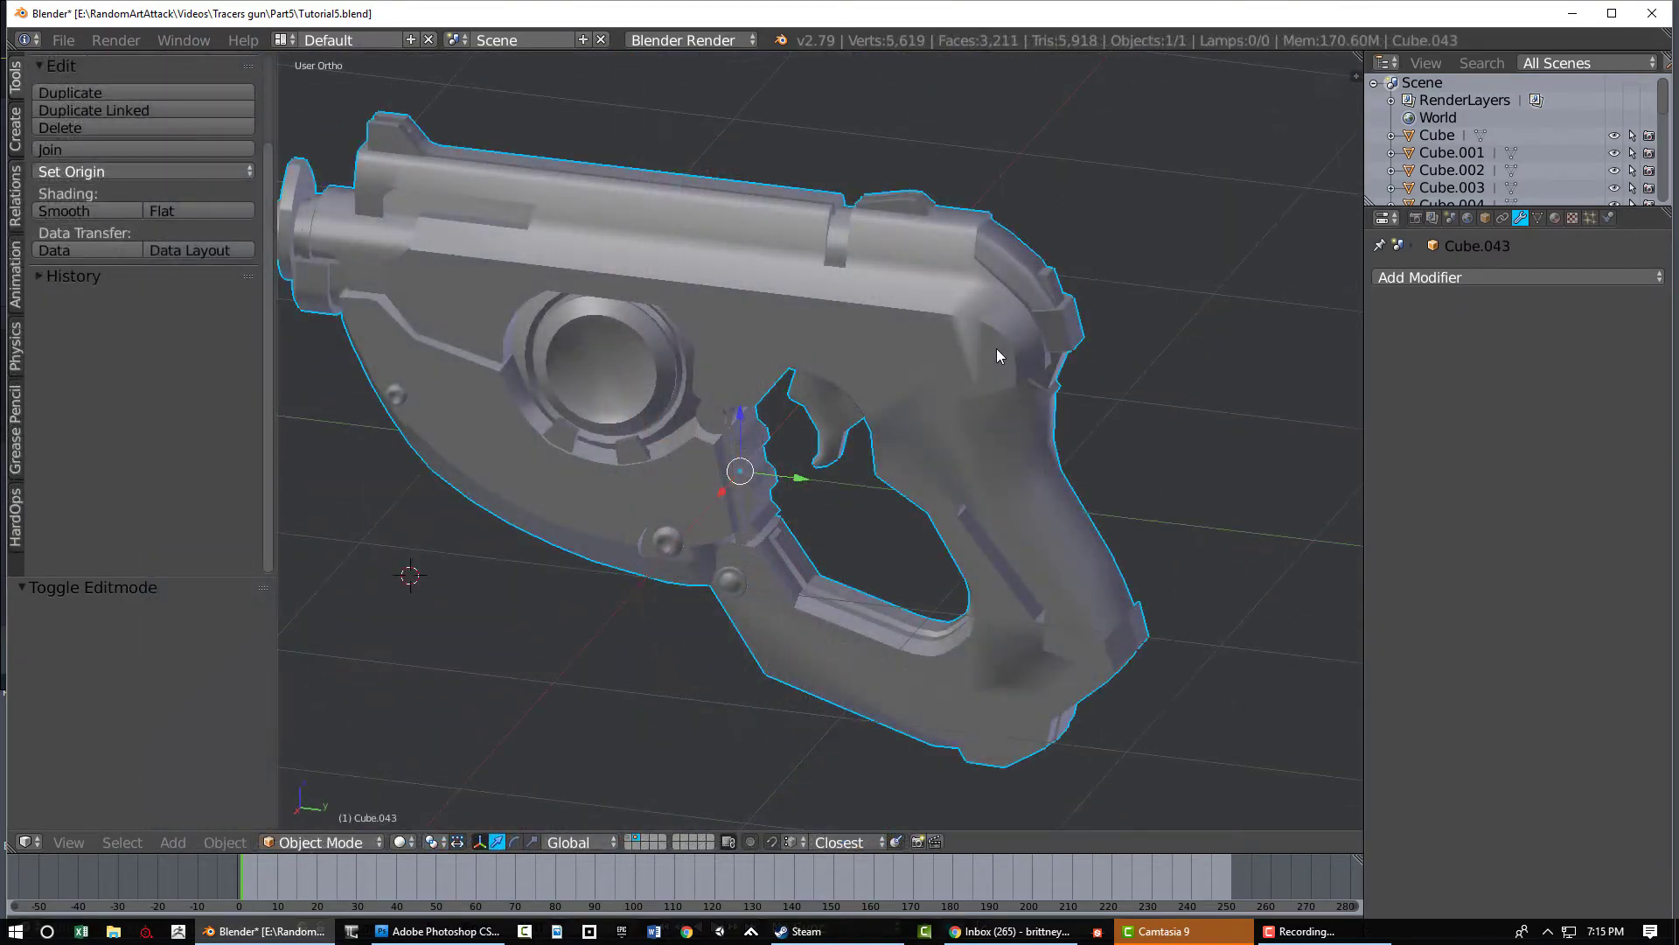
Mark the edge above the fan of edges at the slide's curved rear as a seam on both sides and split it
key("Tab")
scroll(979, 346, "up", 5)
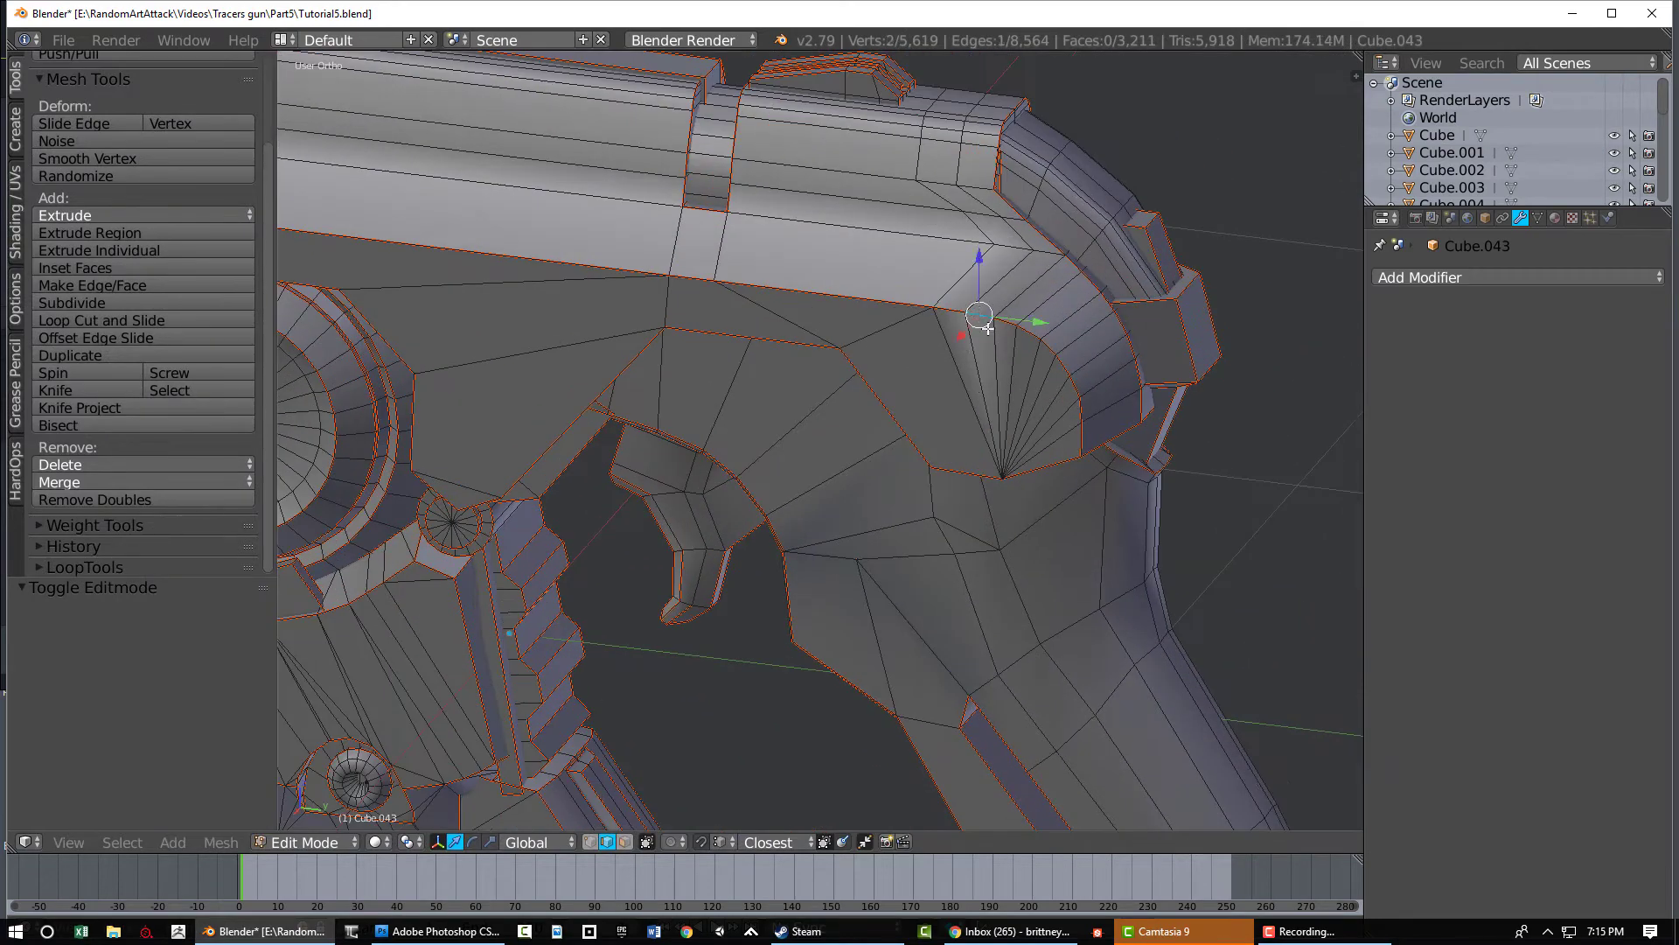
middle_click_drag(988, 328, 643, 317)
right_click(628, 287, "shift")
key("ctrl+e")
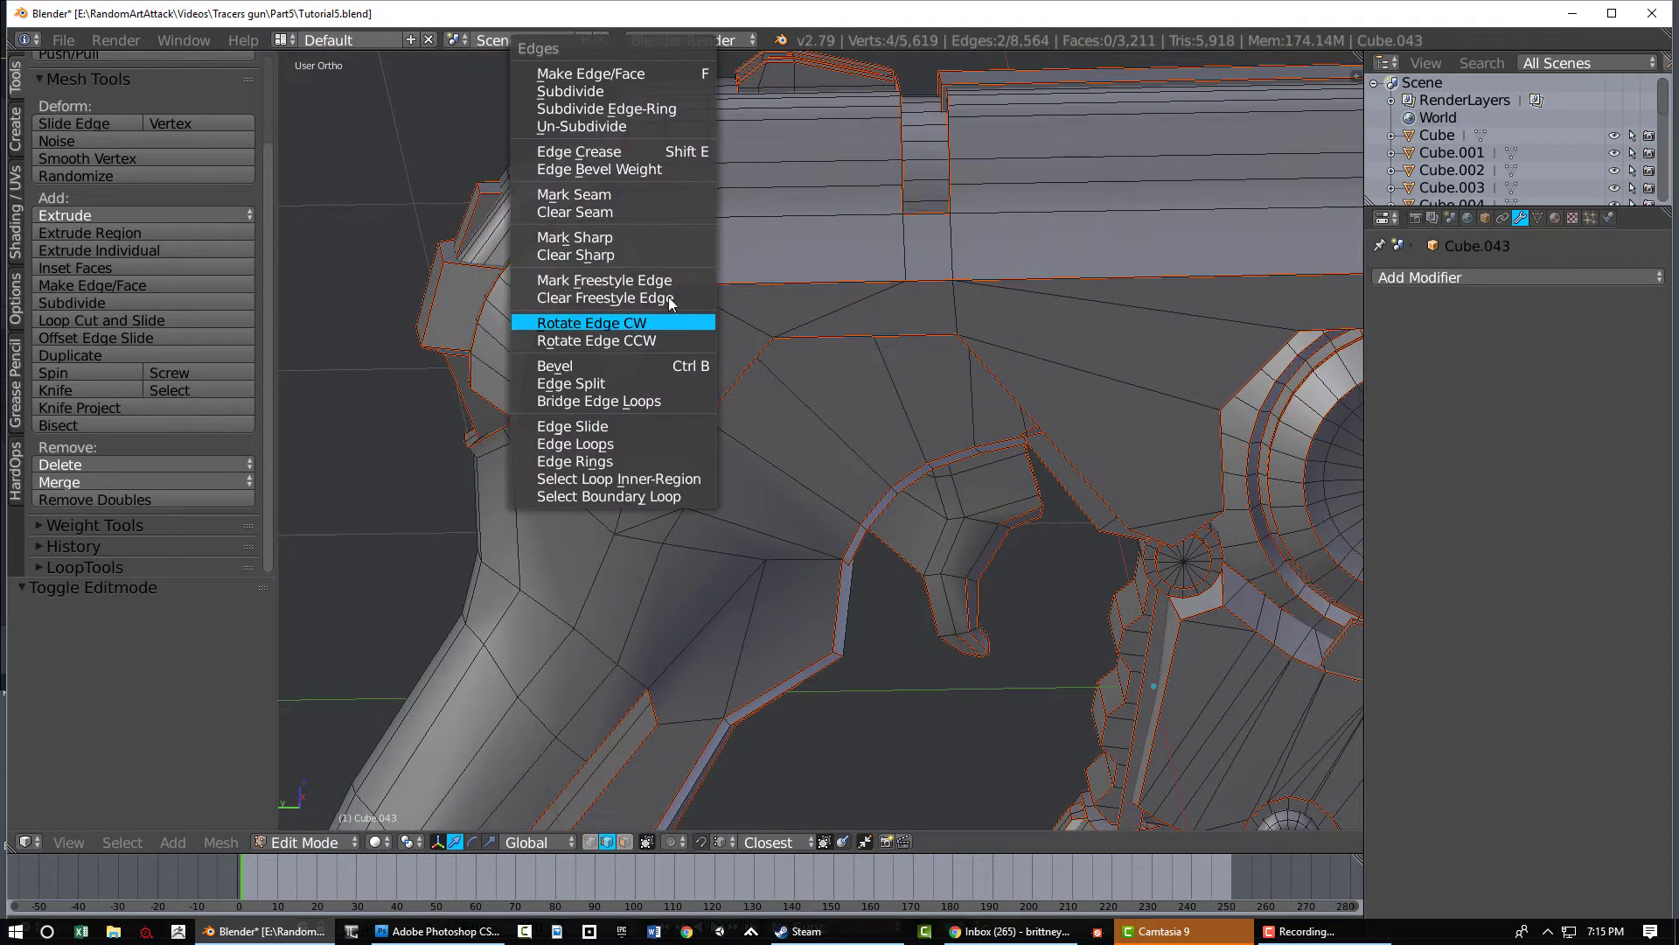
left_click(645, 211)
key("ctrl+e")
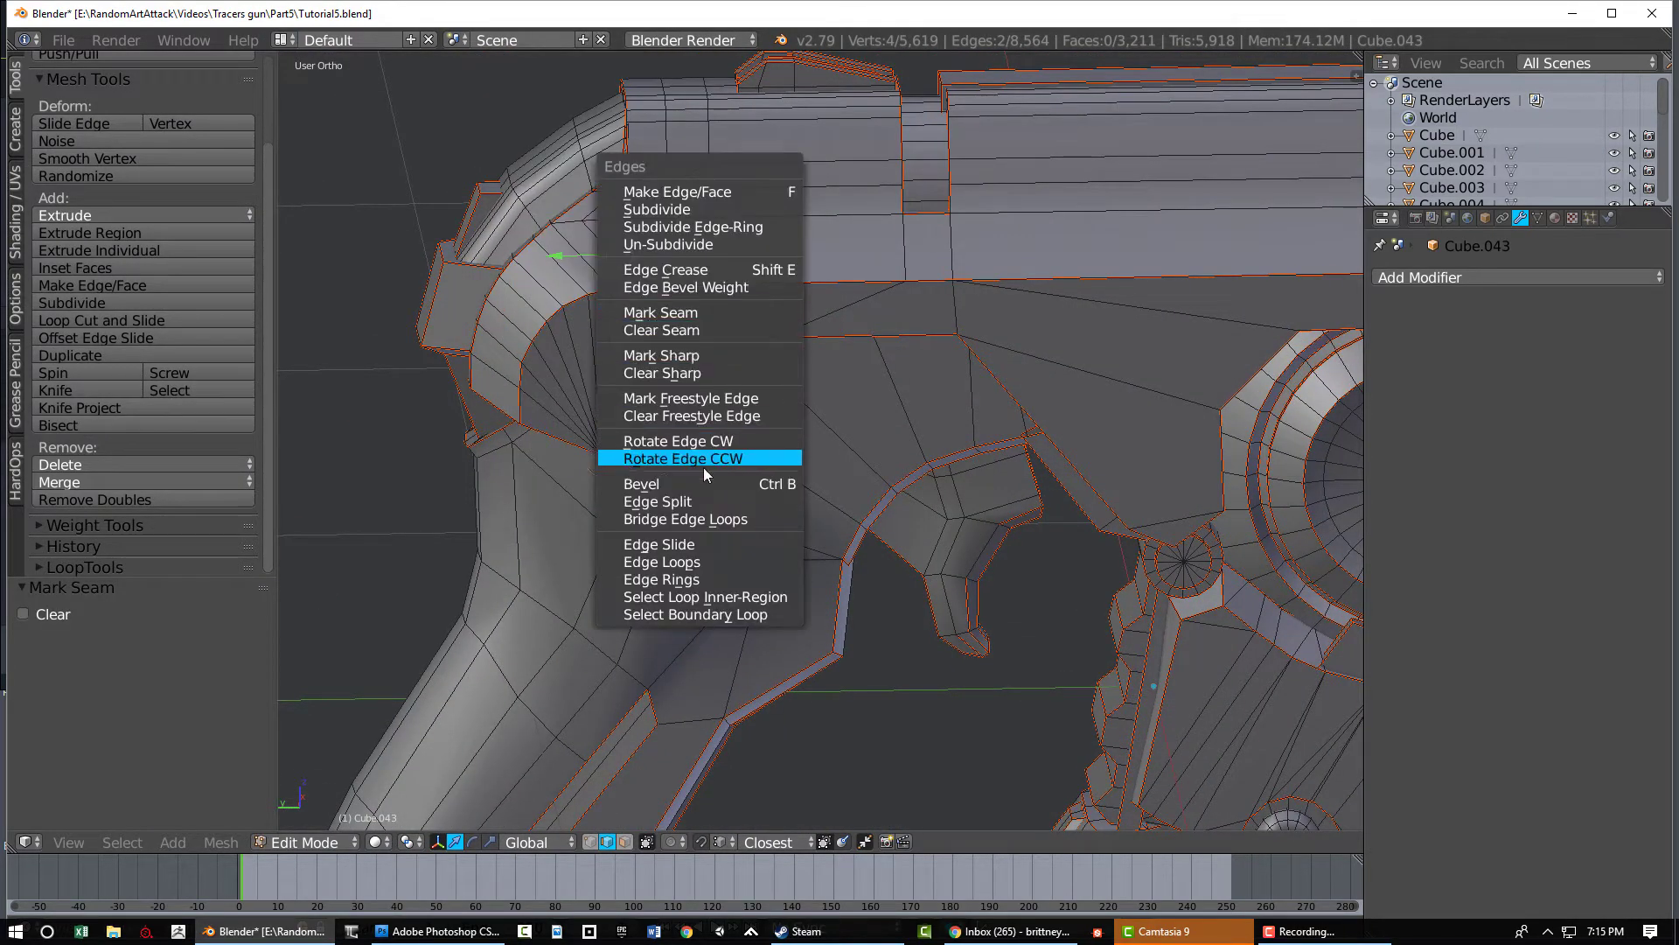
key("Tab")
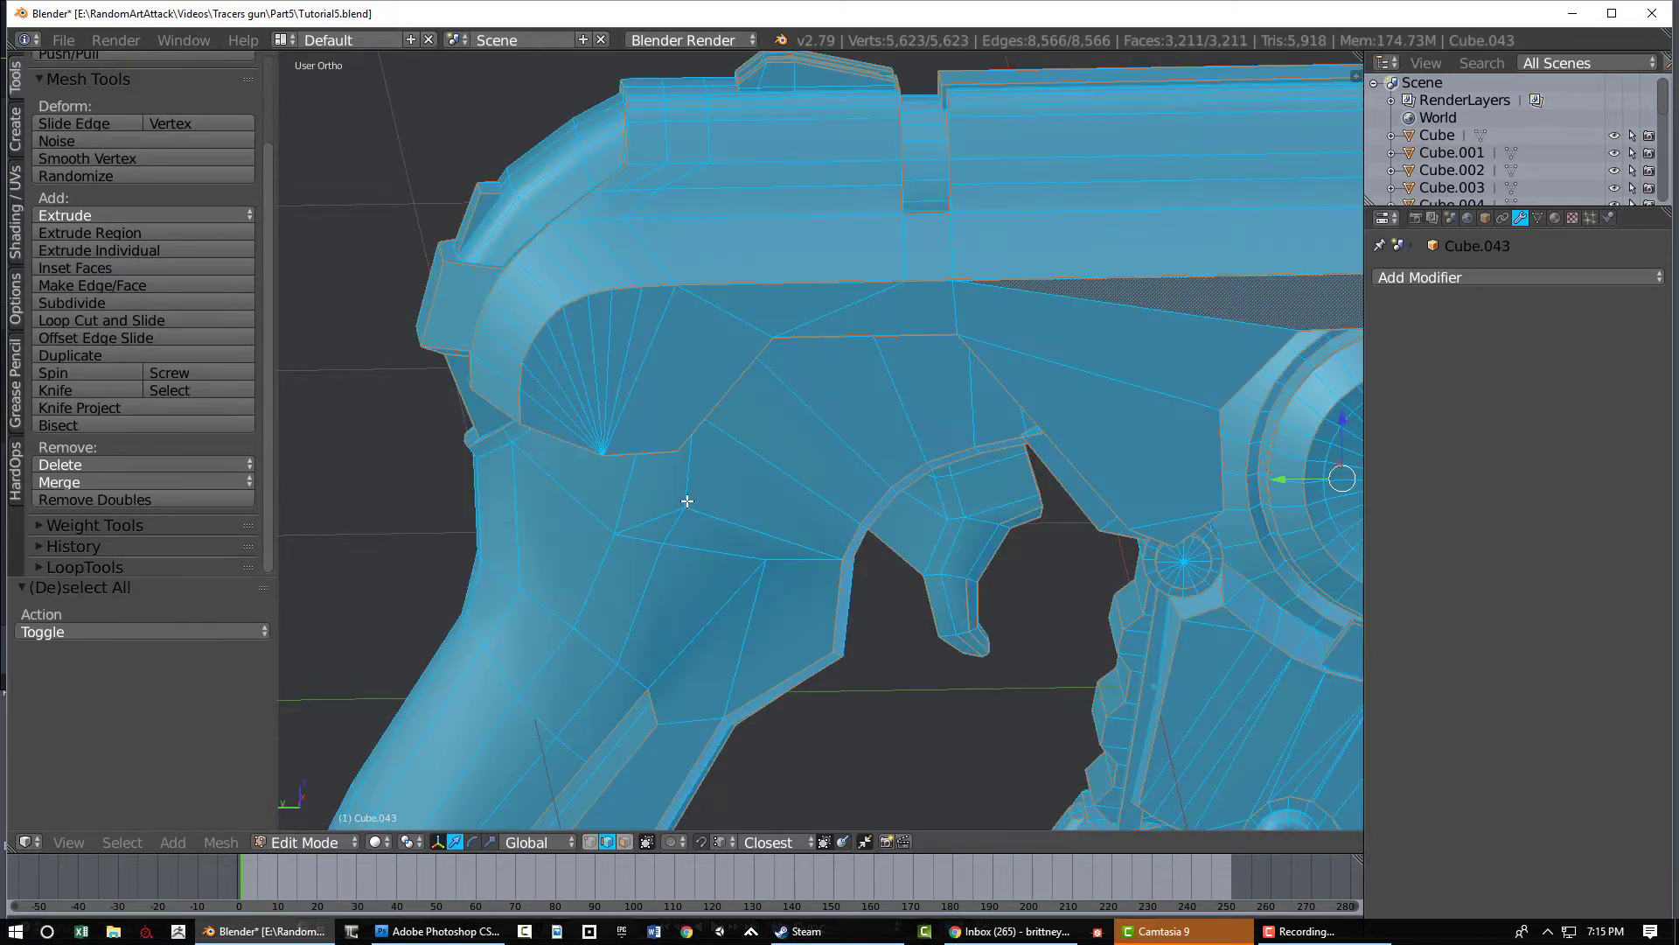
Inspect the shading and seams along the barrel, slide and circular side disc in Edit and Object Mode
scroll(976, 444, "down", 5)
middle_click_drag(976, 445, 906, 454)
scroll(1019, 443, "up", 3)
middle_click_drag(638, 407, 433, 445, "shift")
middle_click_drag(811, 463, 556, 461)
key("Tab")
scroll(594, 460, "up", 4)
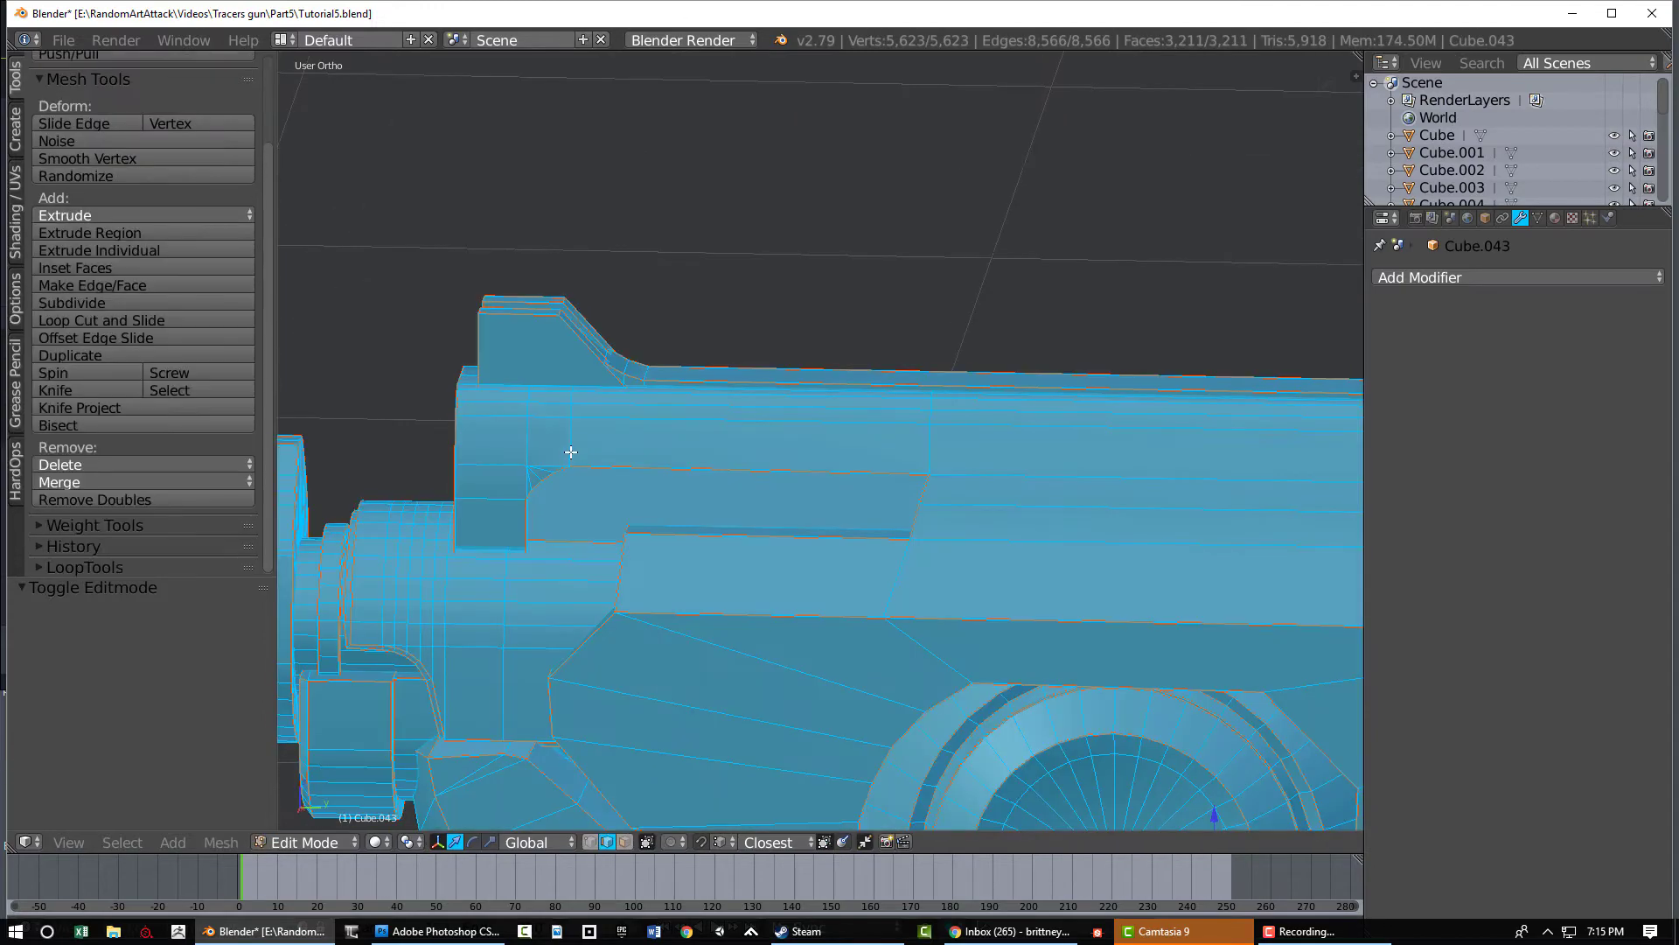
key("Tab")
scroll(561, 459, "down", 2)
middle_click_drag(701, 385, 704, 195, "shift")
key("Tab")
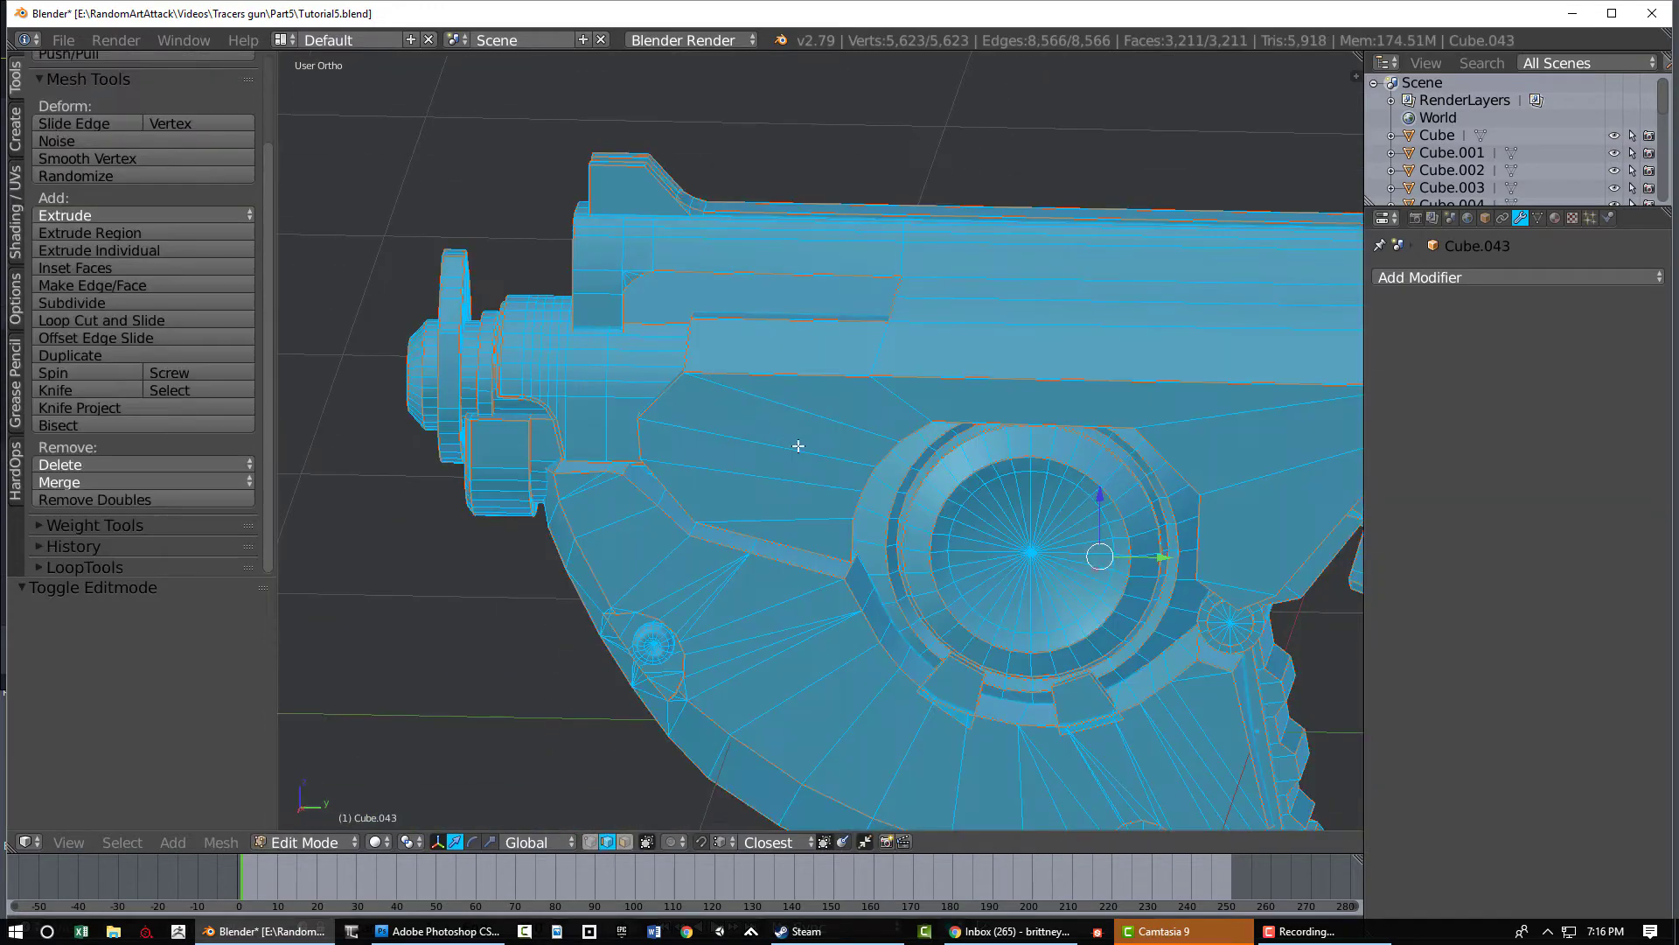
middle_click_drag(799, 446, 725, 208, "shift")
middle_click_drag(855, 388, 653, 197, "shift")
middle_click_drag(938, 366, 716, 229, "shift")
key("Tab")
scroll(955, 360, "down", 4)
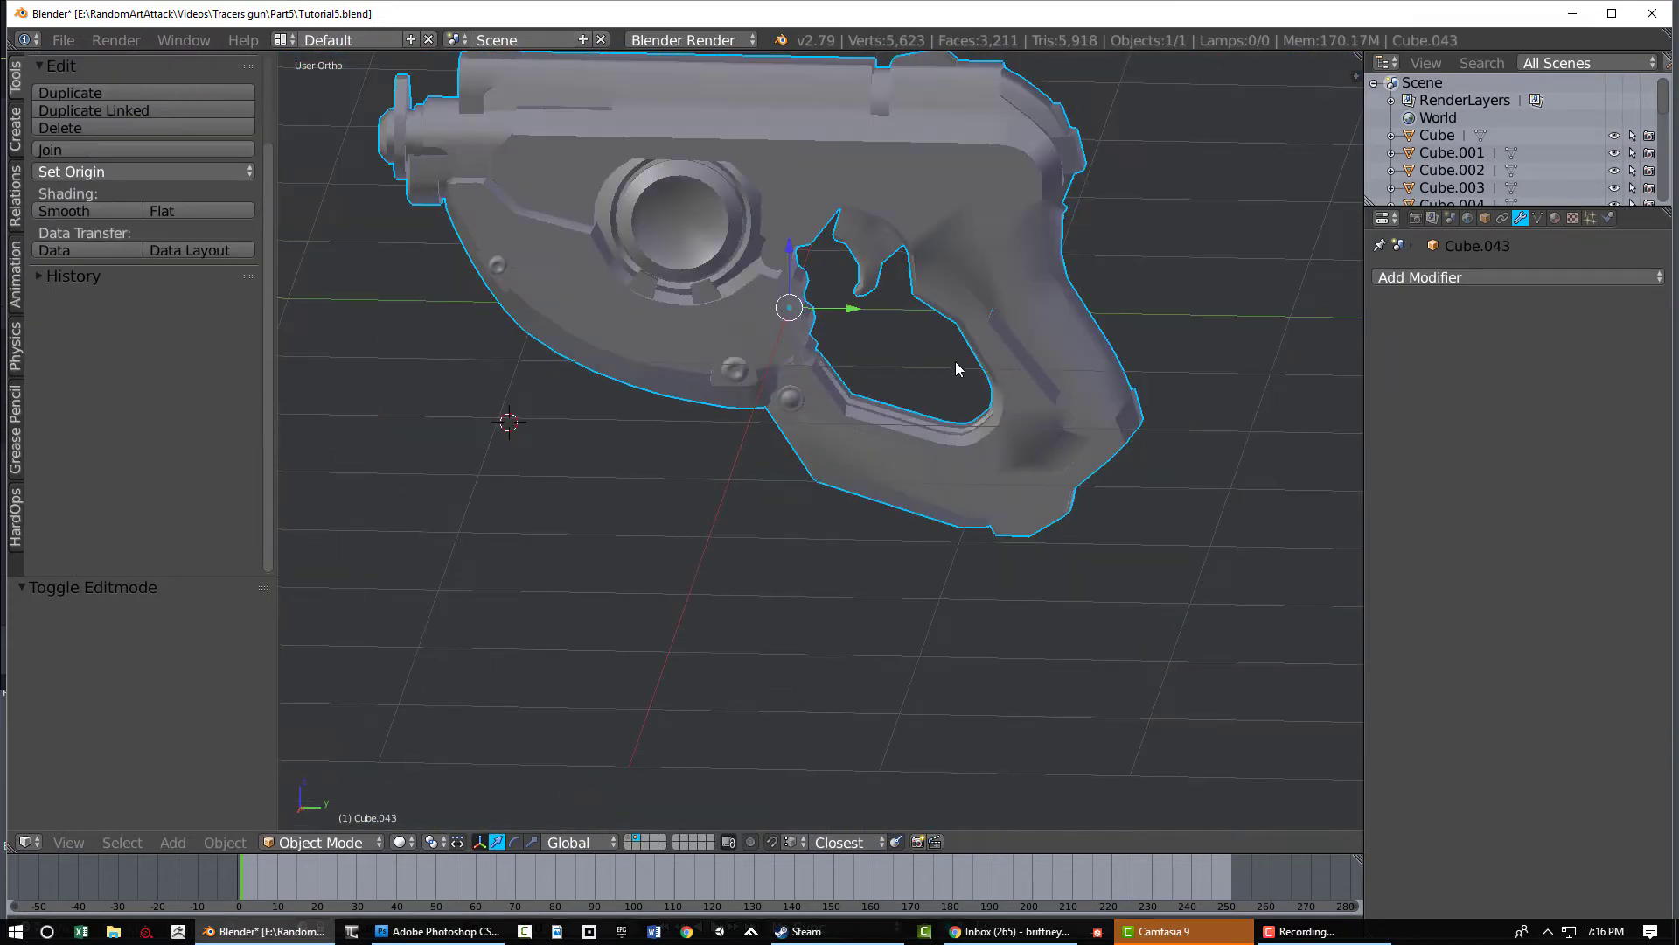
Mark the short edges below the grip's slot on both sides as seams and apply Edge Split to them
middle_click_drag(955, 360, 967, 327)
middle_click_drag(1036, 343, 620, 270, "shift")
scroll(787, 315, "up", 3)
key("Tab")
right_click(763, 275)
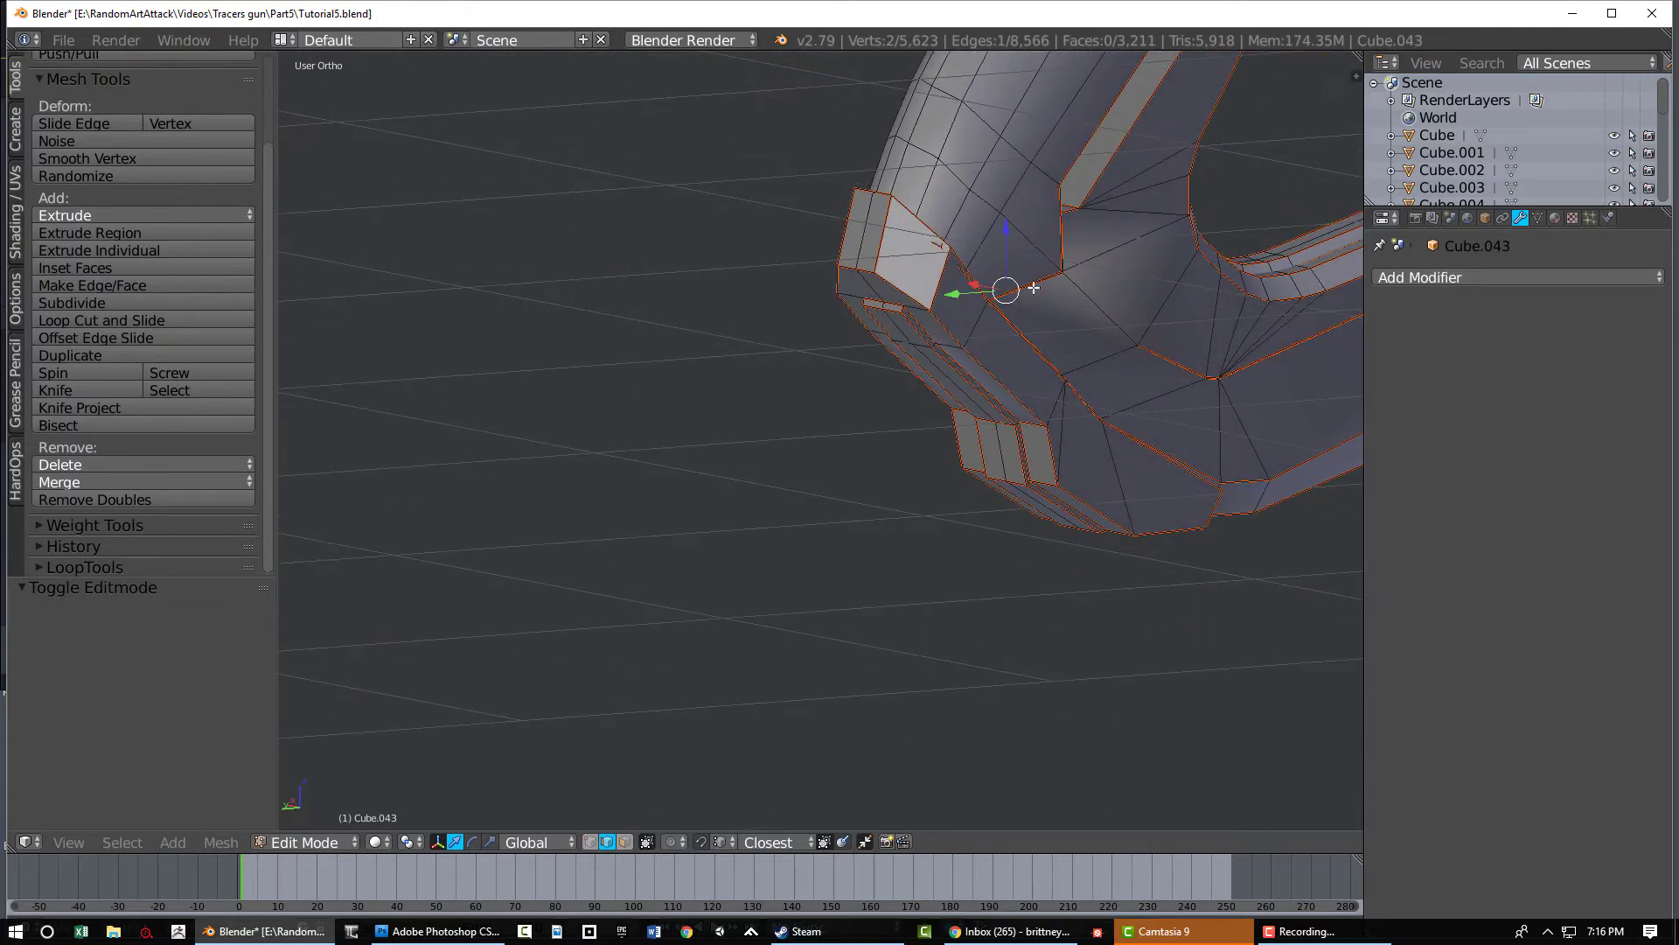
middle_click_drag(1090, 299, 1275, 320)
key("ctrl+e")
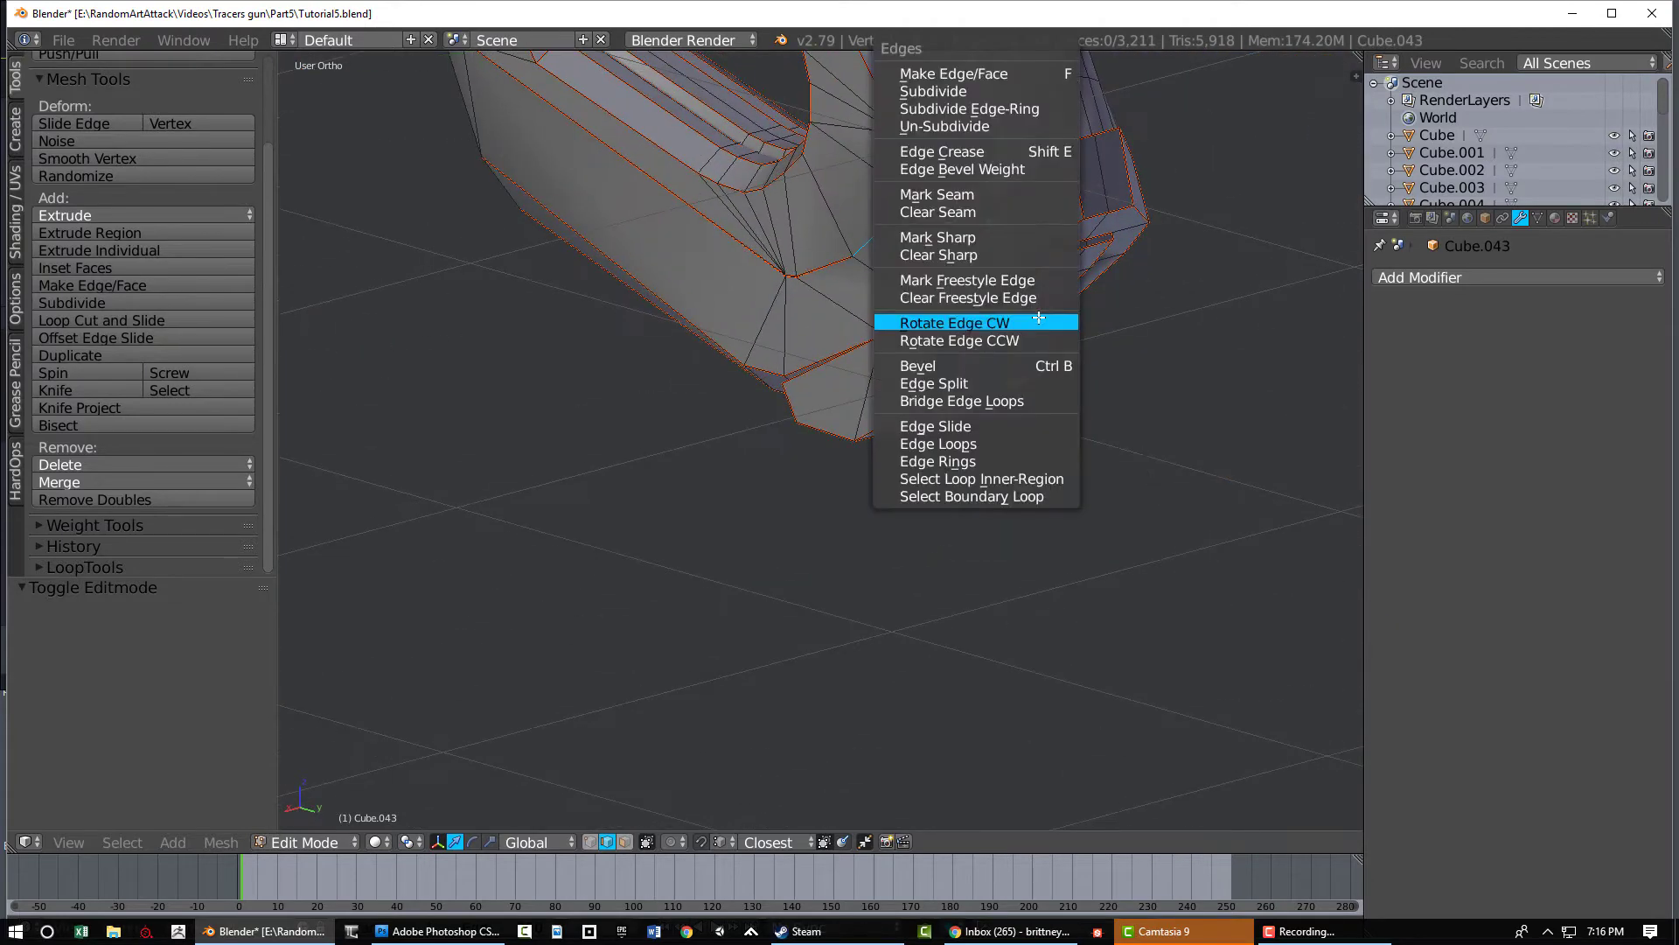
left_click(1019, 196)
key("ctrl+e")
left_click(968, 385)
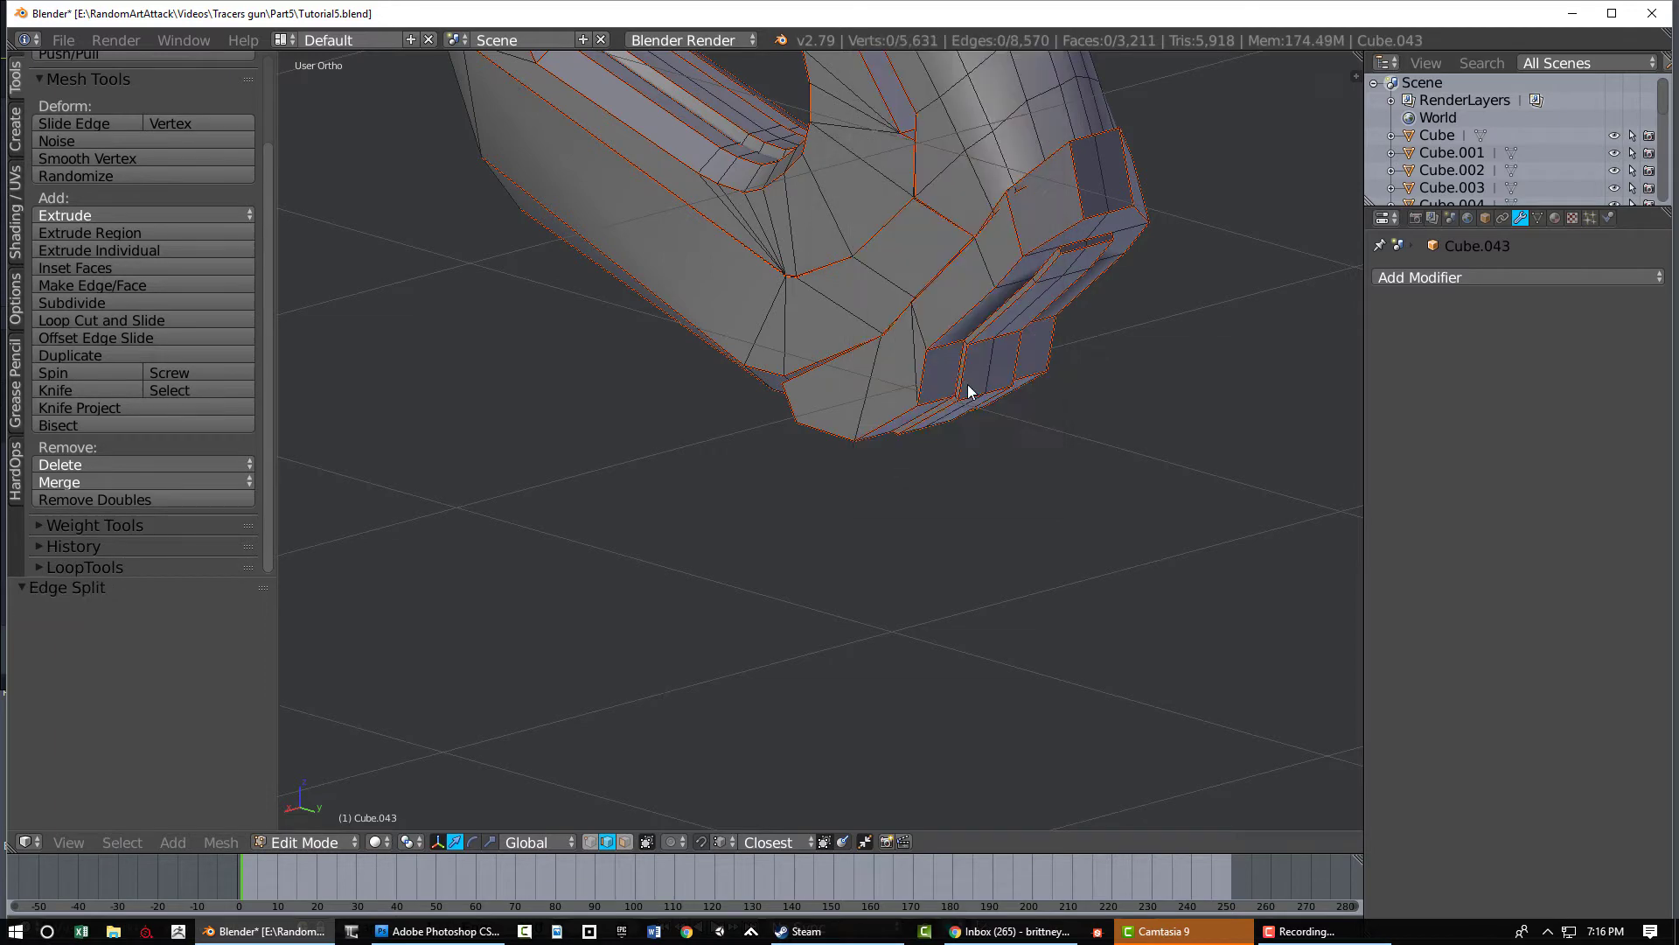
Inspect the shading around the trigger guard and grip in Object Mode
key("a")
scroll(969, 377, "down", 3)
key("a")
key("Tab")
middle_click_drag(956, 358, 1031, 343)
middle_click_drag(927, 282, 1012, 495, "shift")
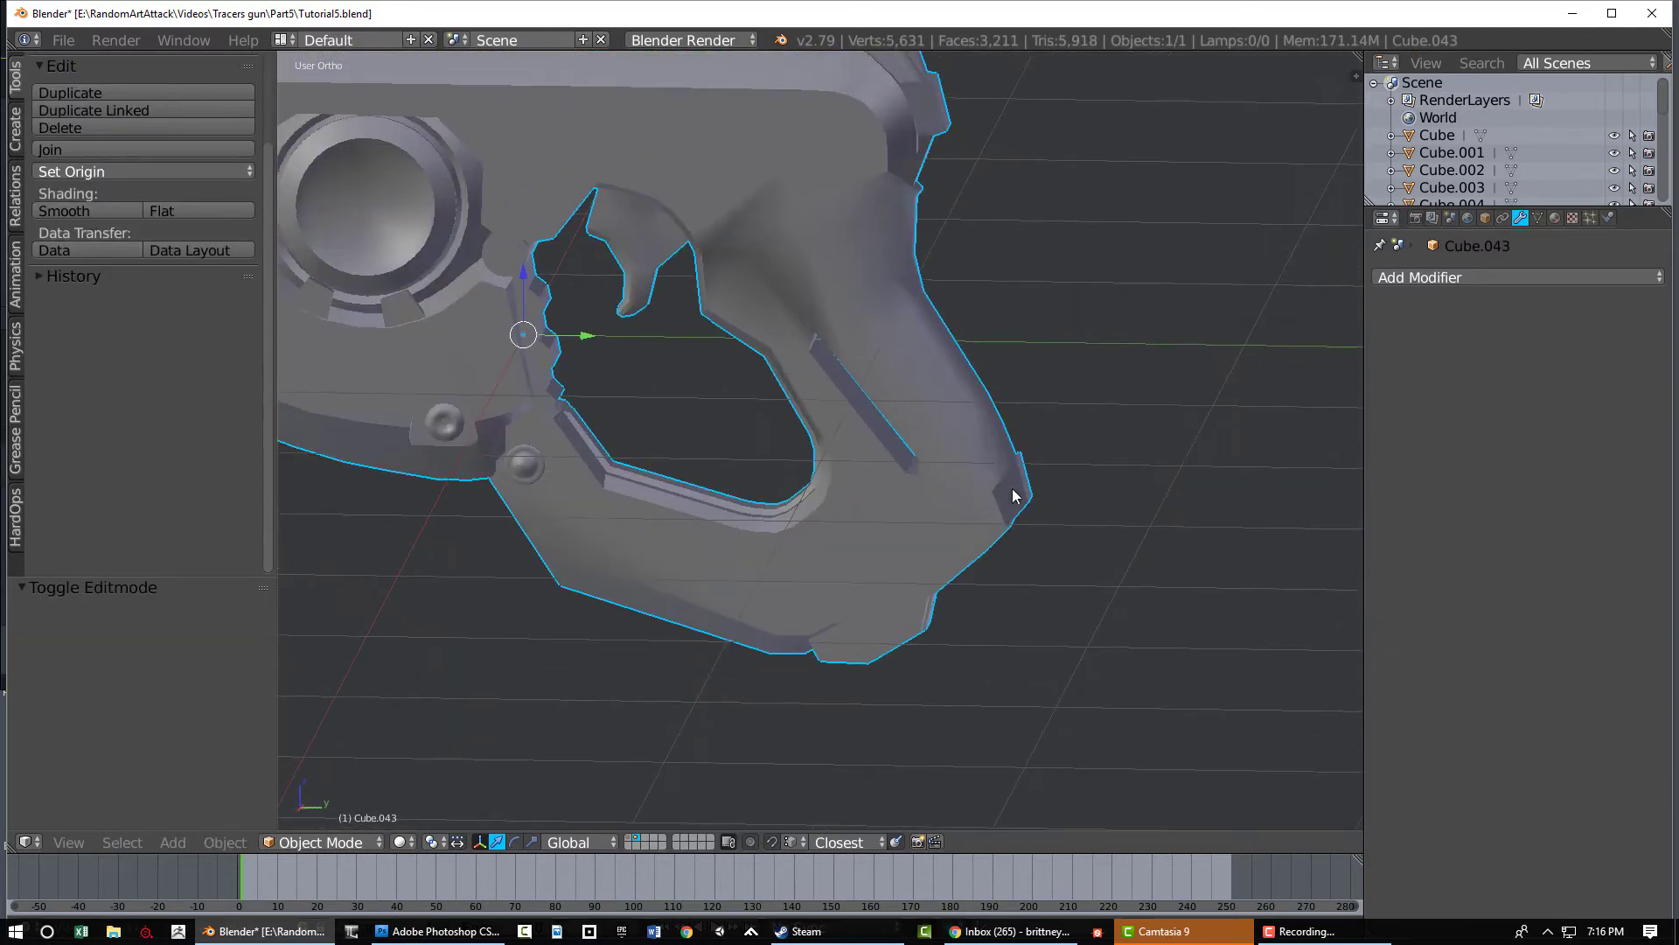
key("Tab")
scroll(881, 412, "up", 3)
key("Tab")
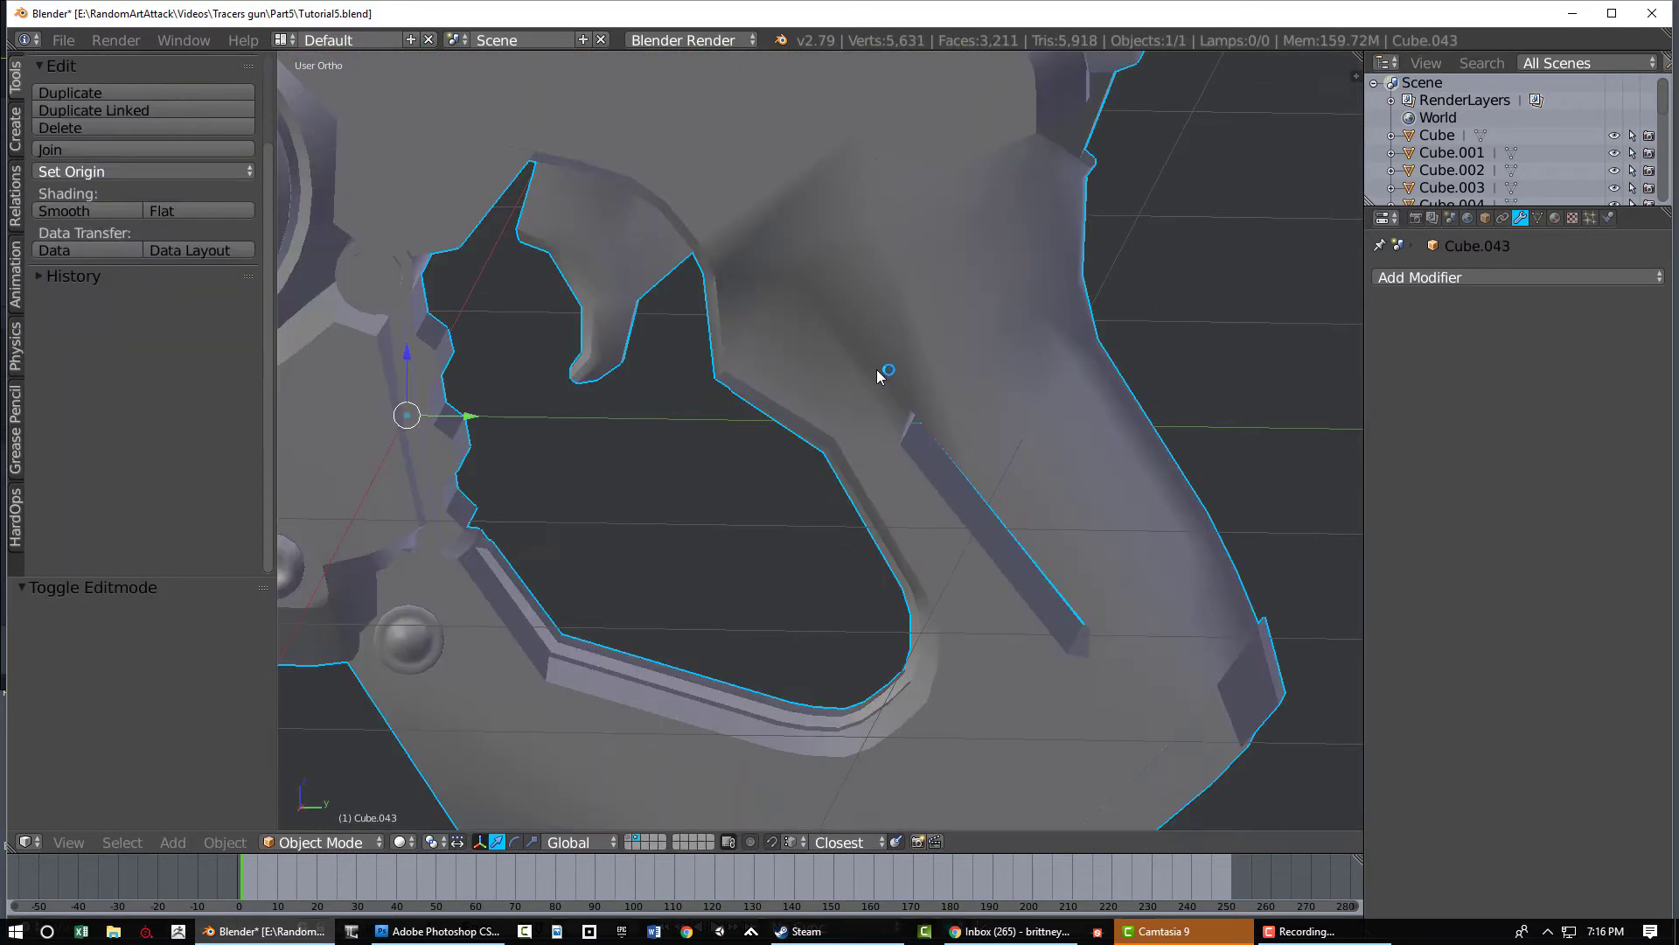
scroll(785, 346, "down", 2)
Mark the edges running from the upper end of the grip's slot to the trigger opening on both sides as seams and apply Edge Split
key("Tab")
scroll(762, 349, "up", 4)
right_click(756, 290)
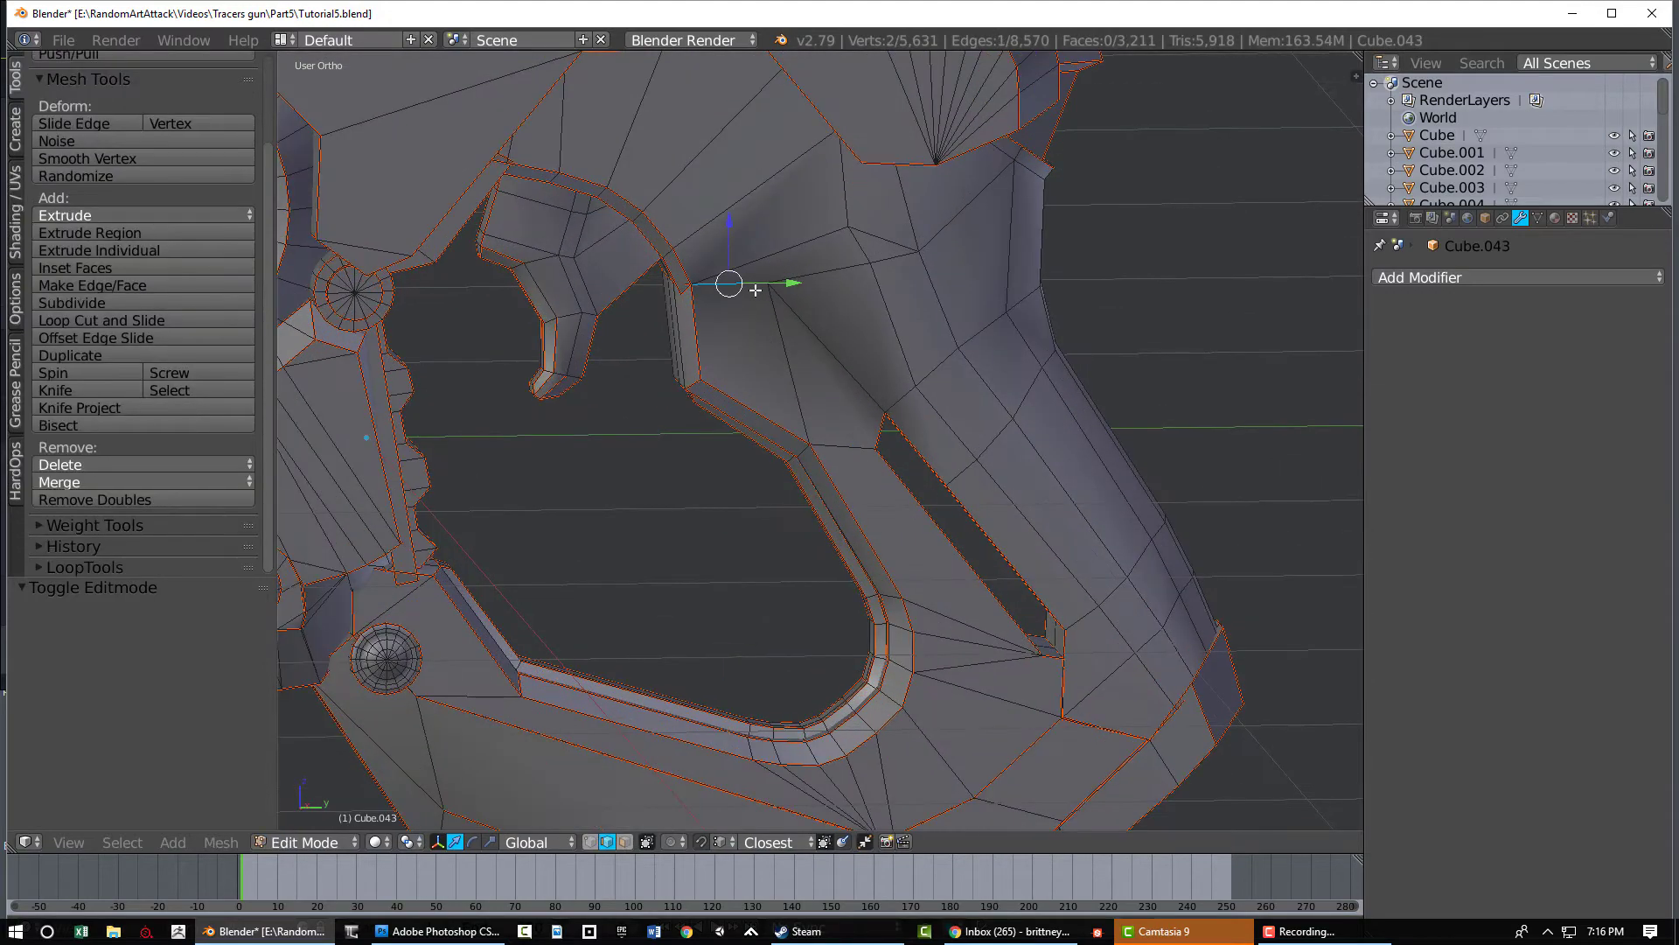
middle_click_drag(817, 335, 684, 359)
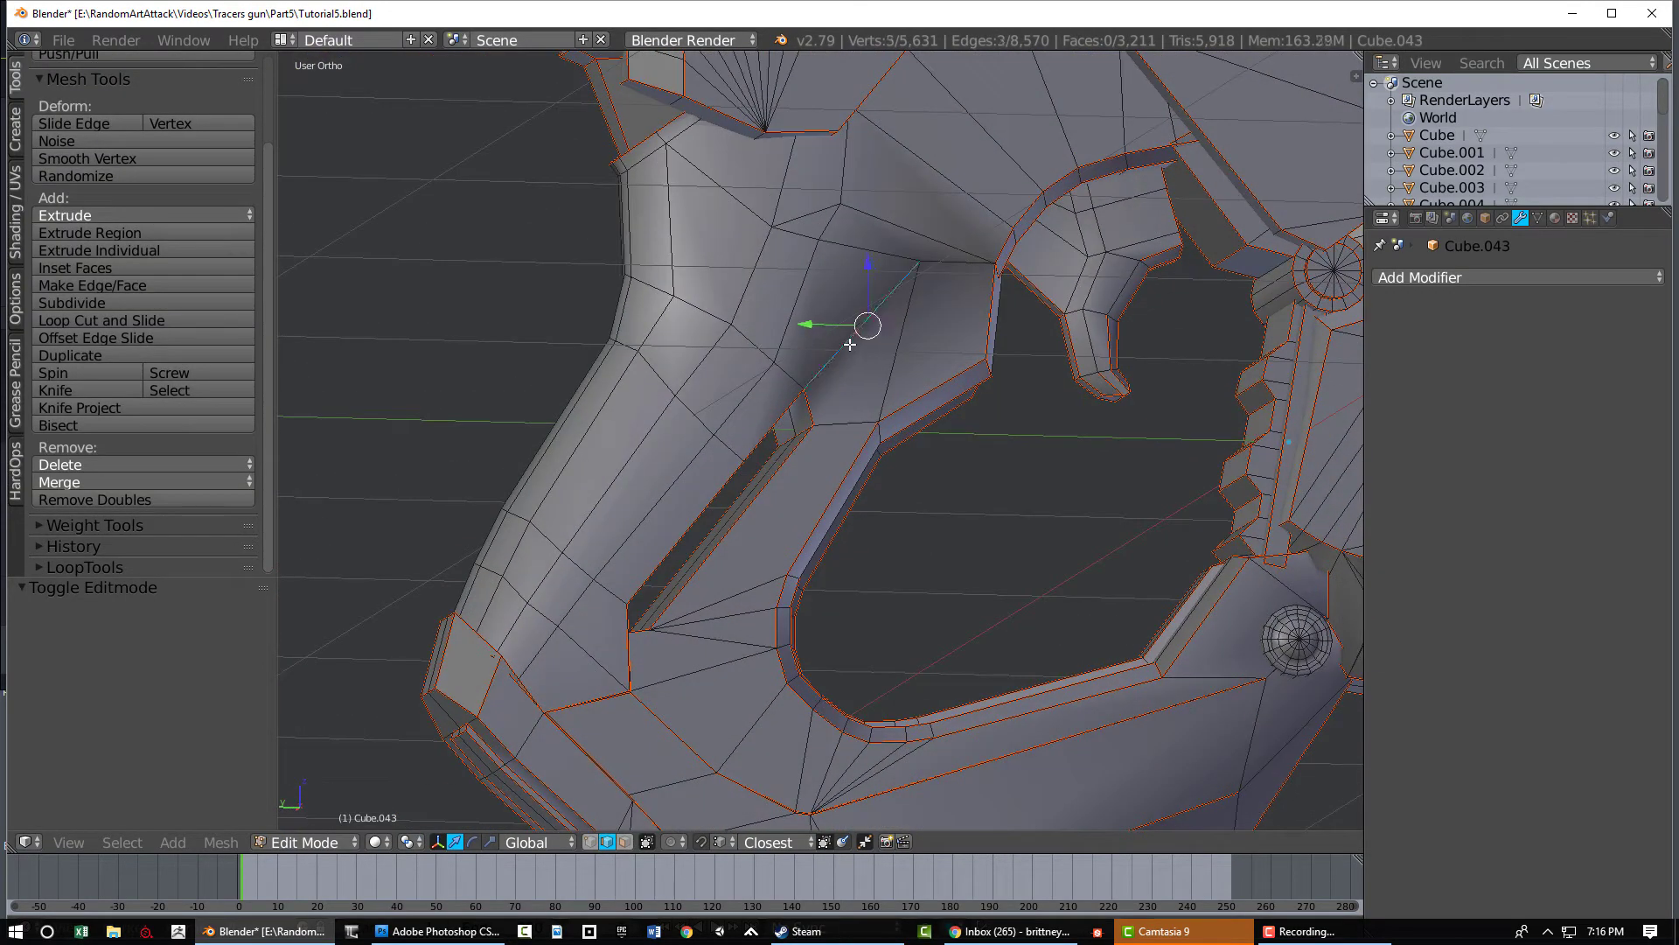
key("ctrl+e")
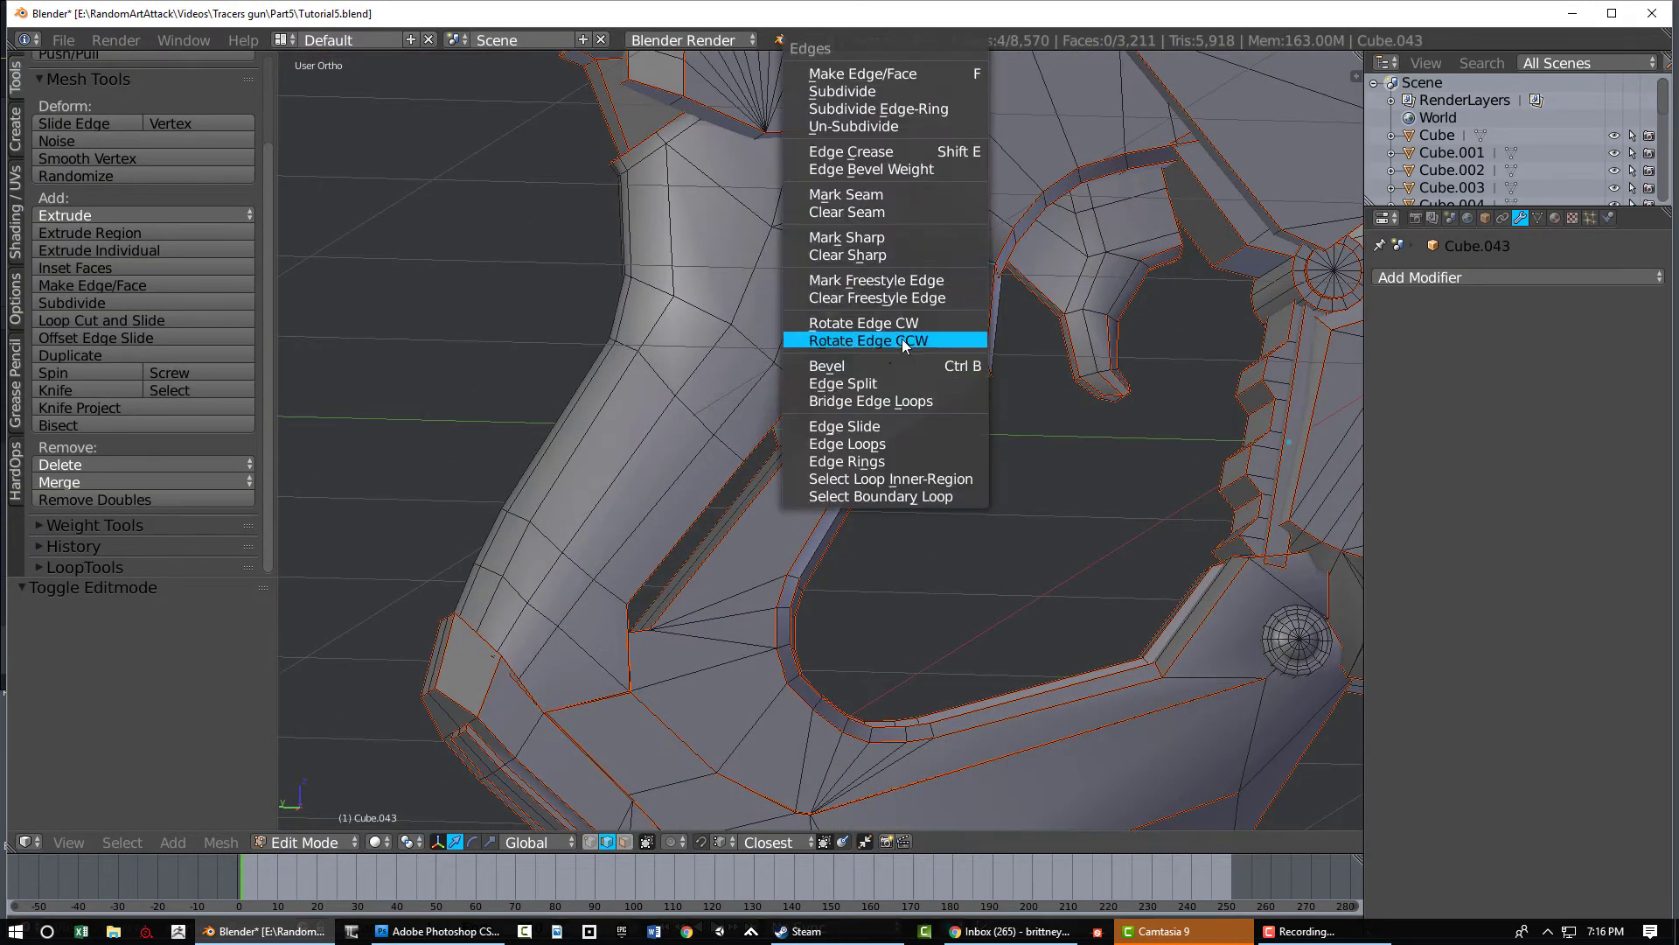
left_click(885, 382)
key("ctrl+e")
right_click(976, 267)
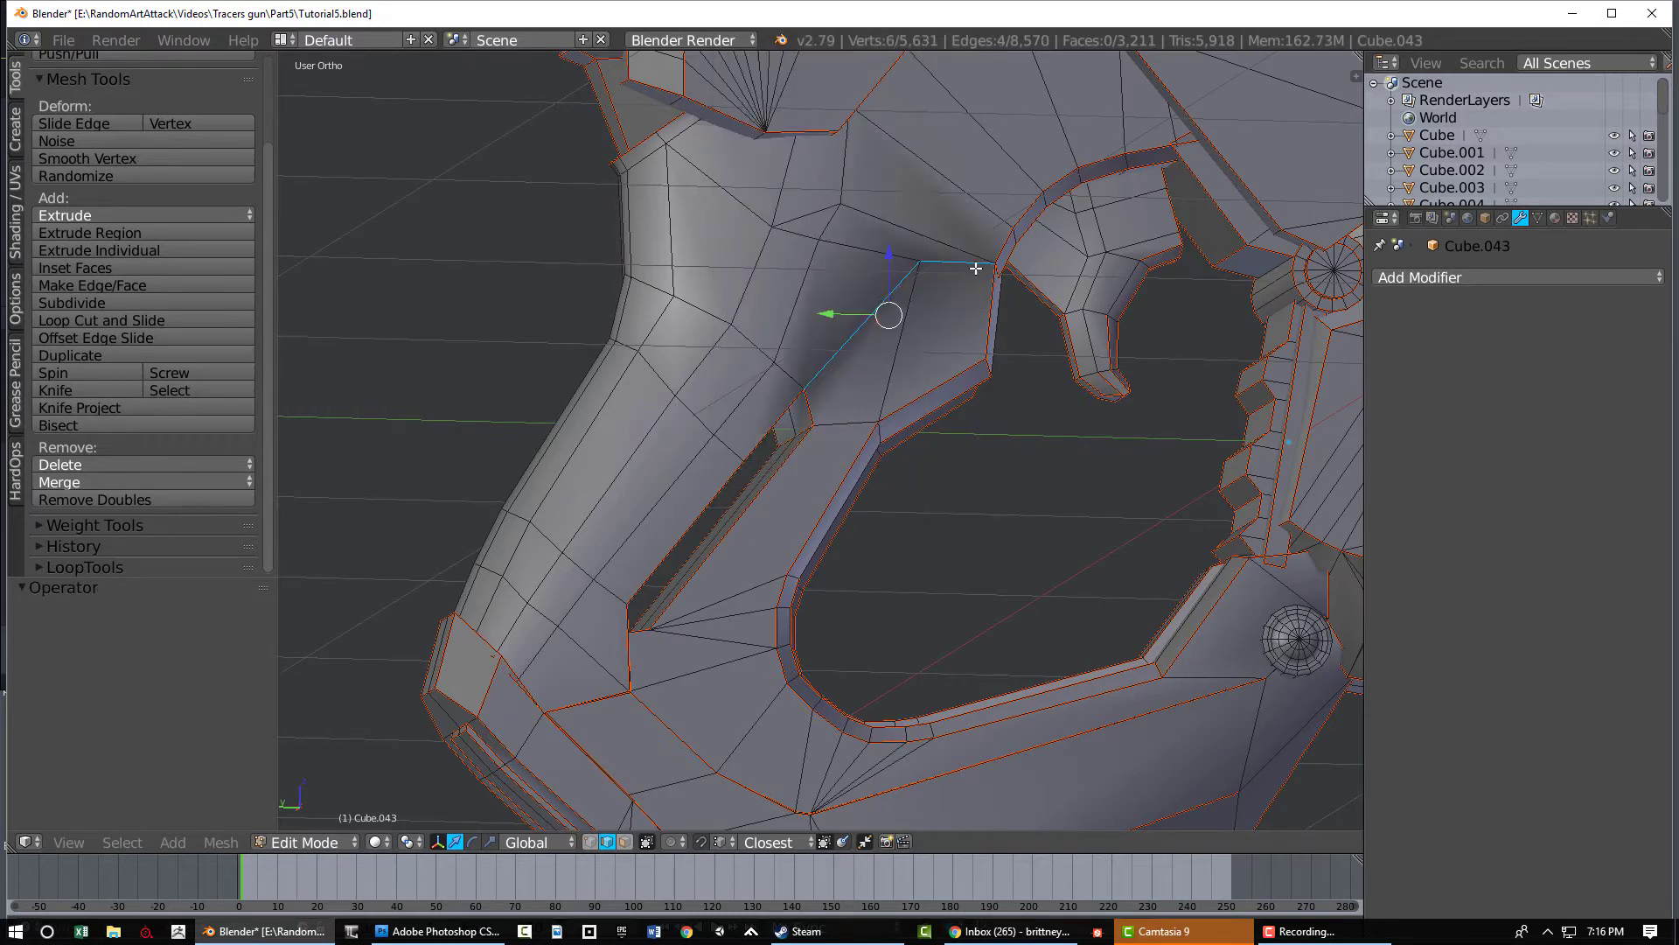
key("ctrl+e")
left_click(940, 194)
key("ctrl+e")
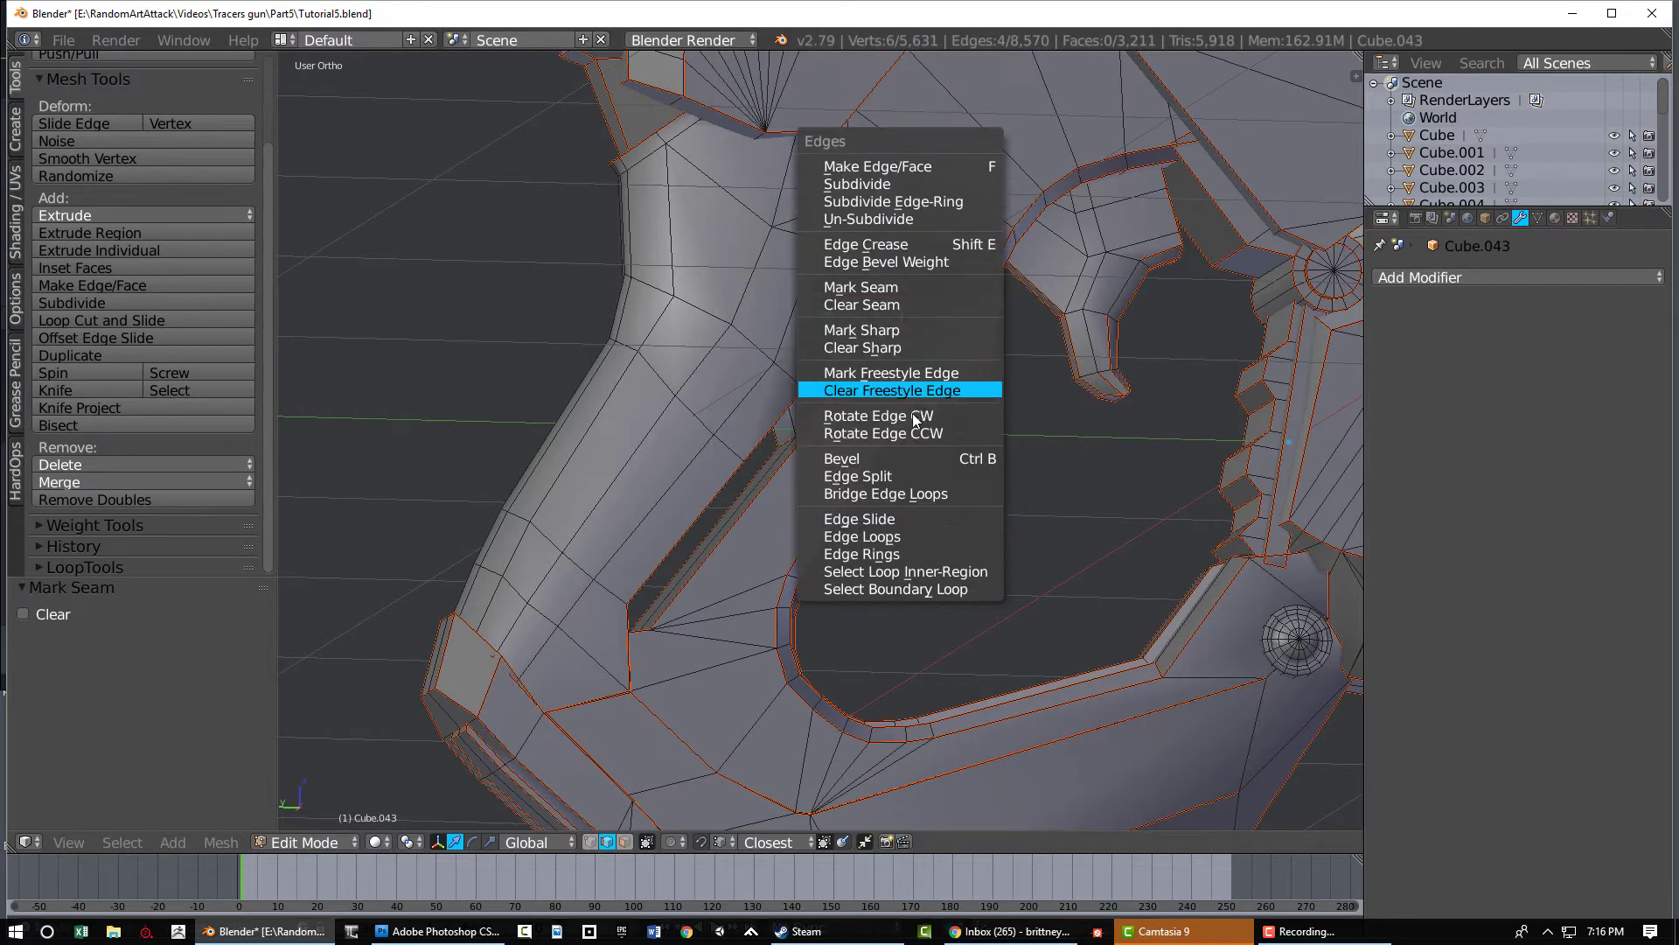
left_click(905, 469)
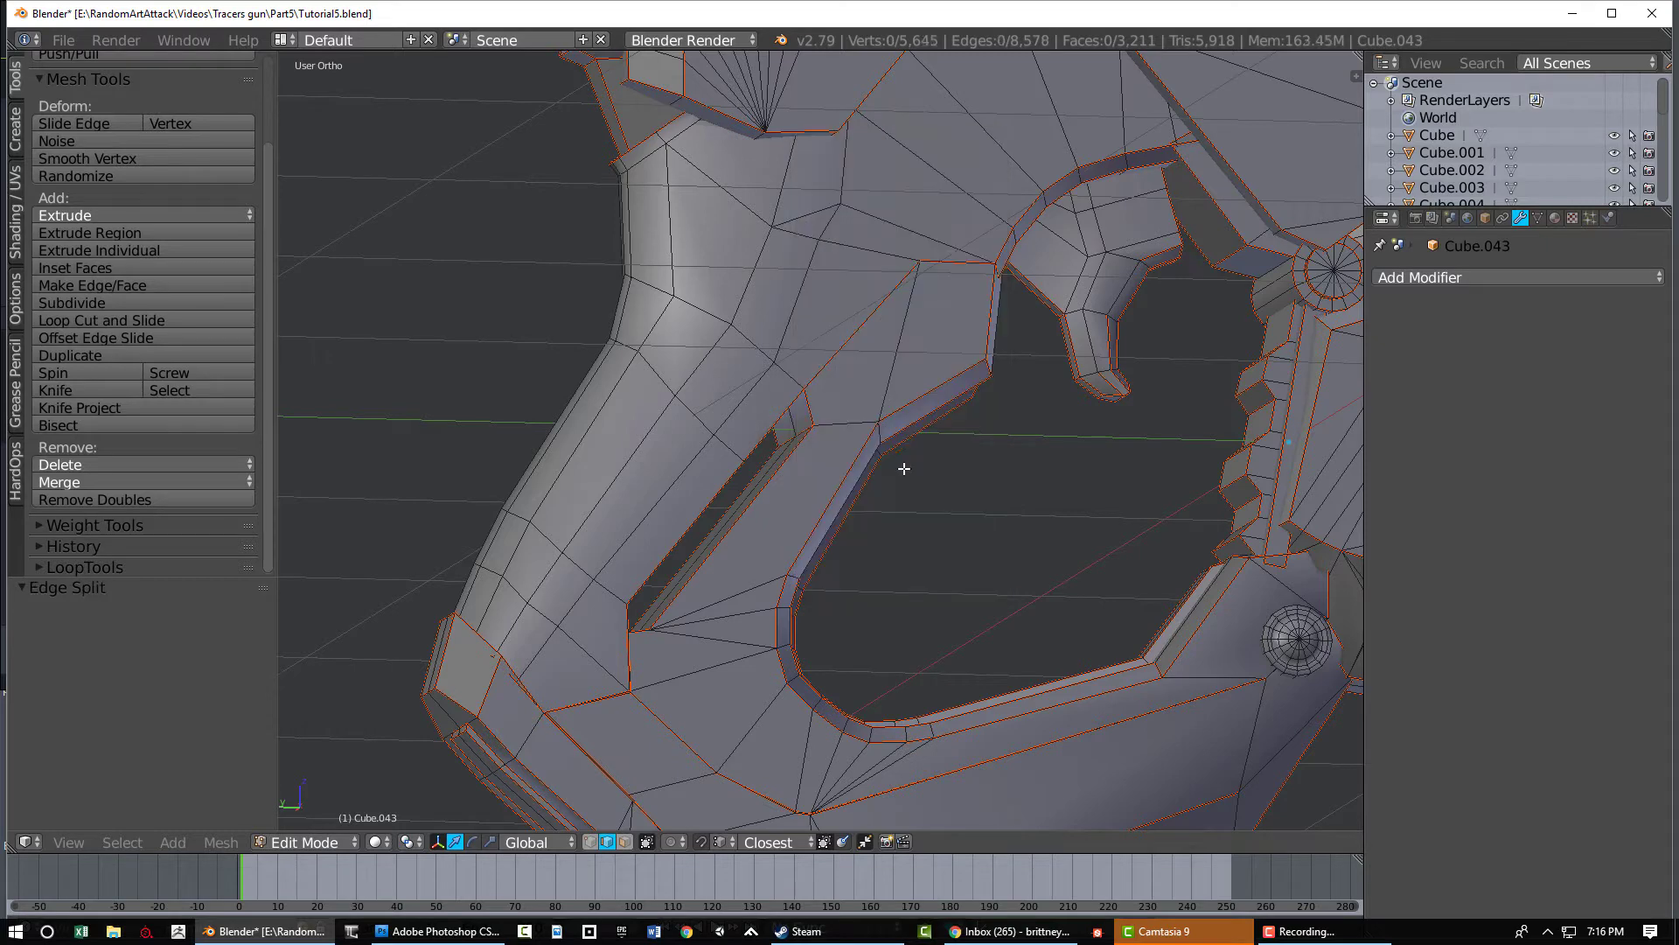
Inspect the shading of the whole pistol and the seams along the underside of its grip
scroll(897, 460, "down", 2)
key("a")
key("a")
key("Tab")
scroll(888, 456, "down", 2)
scroll(889, 450, "down", 2)
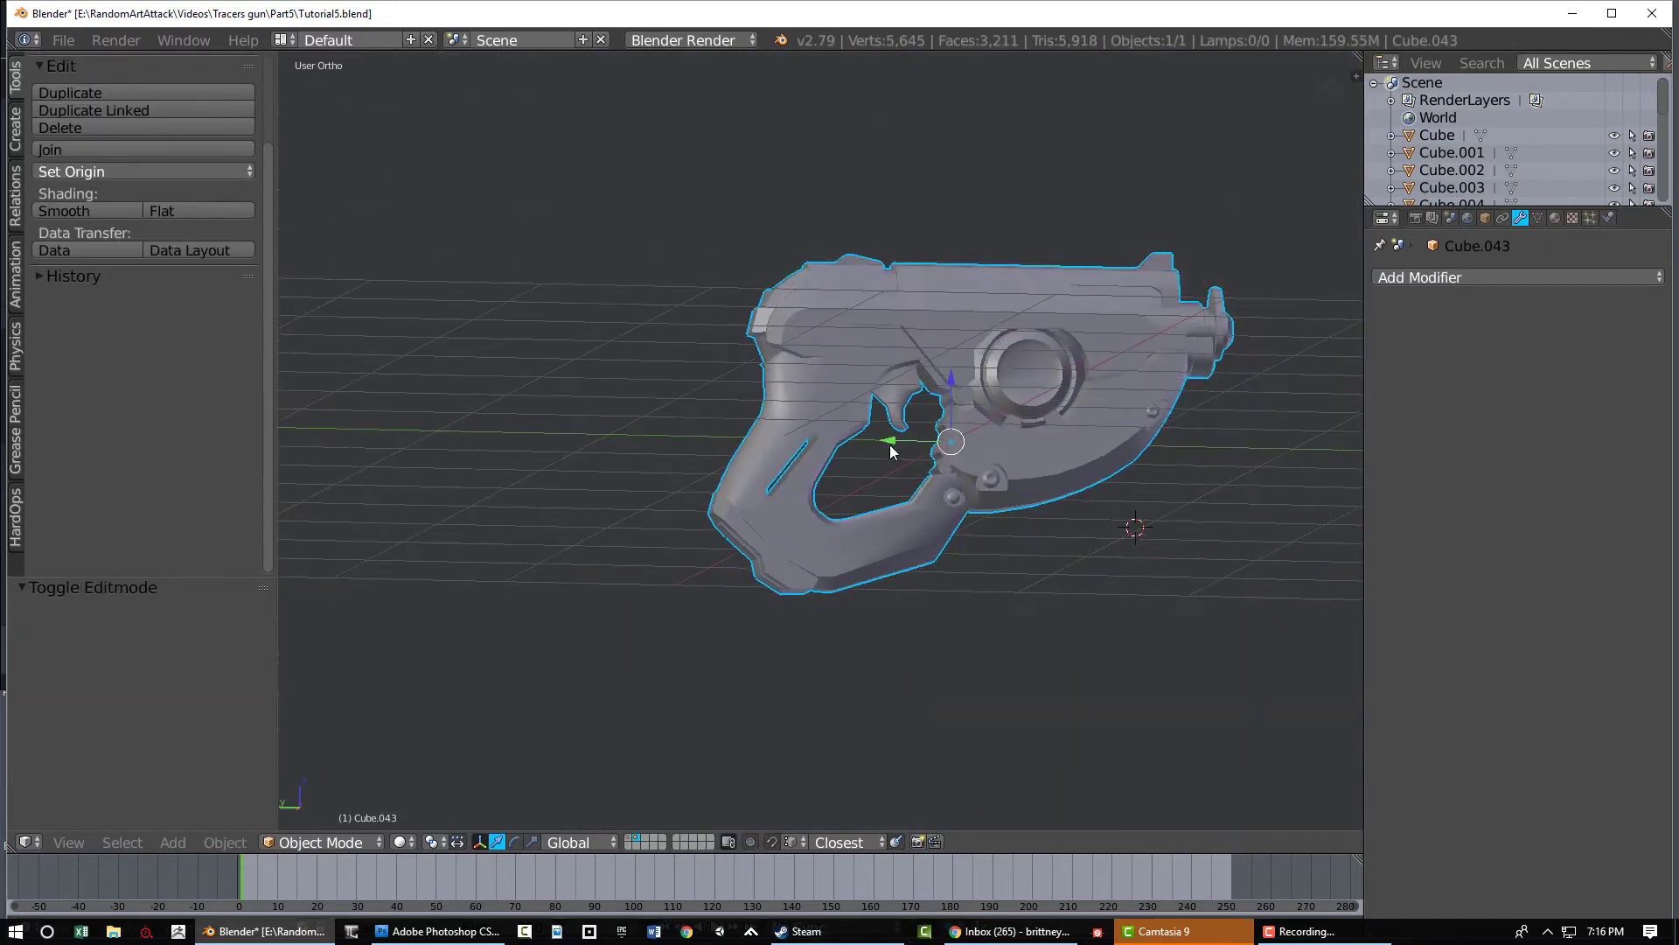
middle_click_drag(889, 444, 943, 514)
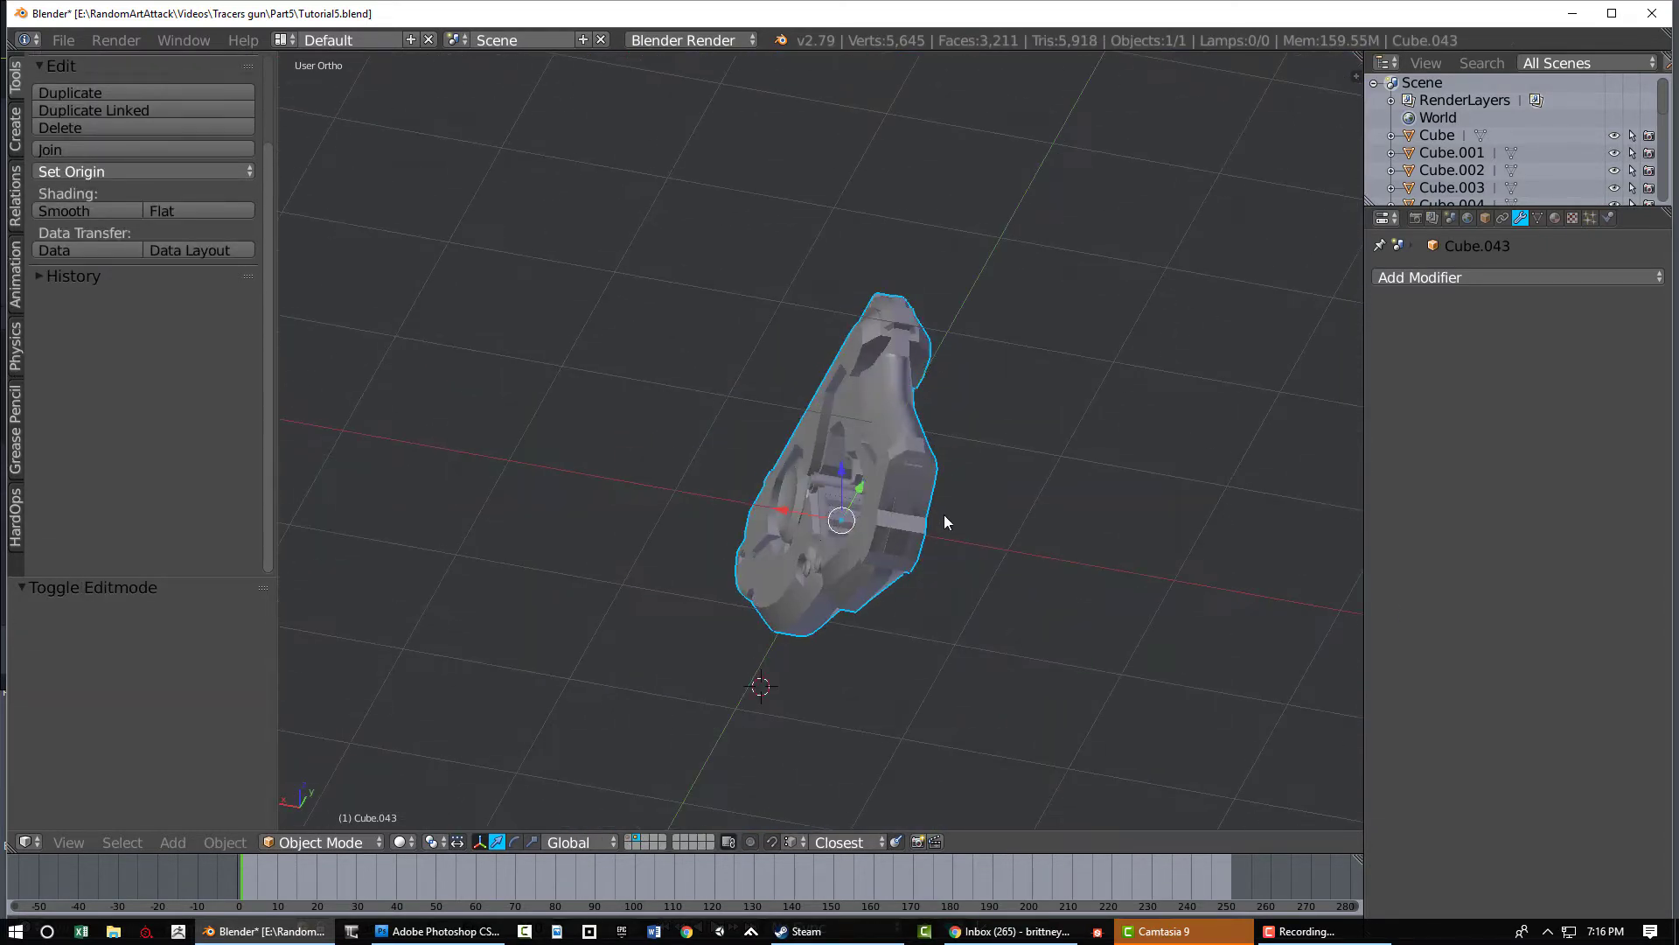
scroll(766, 401, "up", 6)
key("Tab")
key("a")
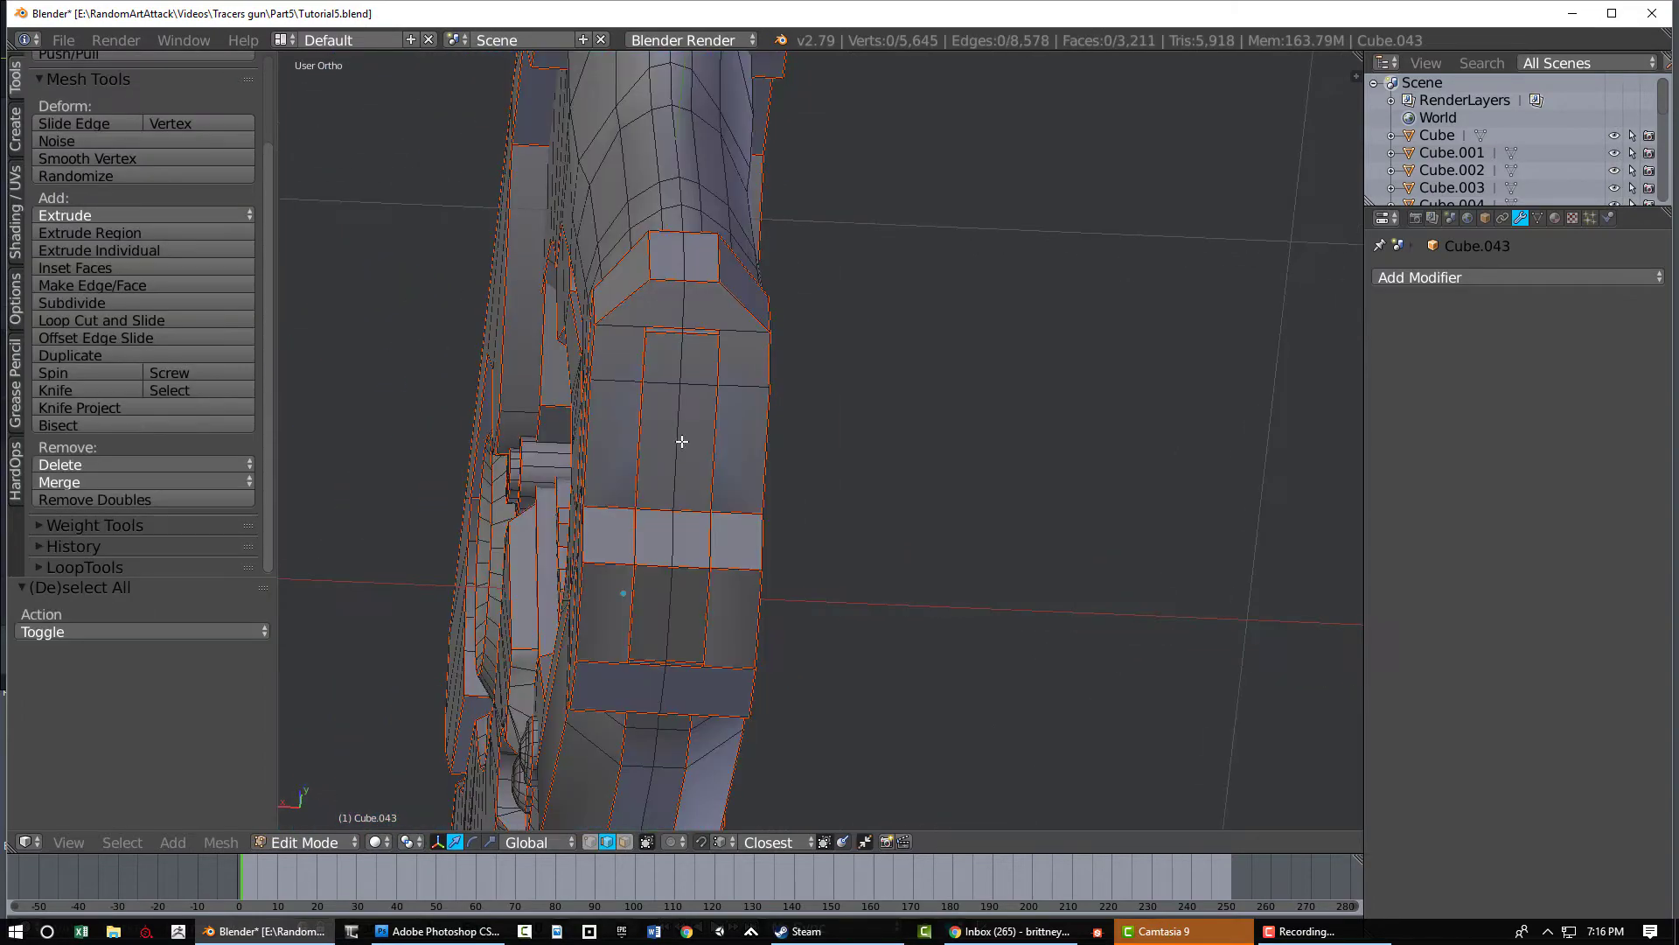
scroll(691, 450, "down", 4)
middle_click_drag(923, 647, 881, 655)
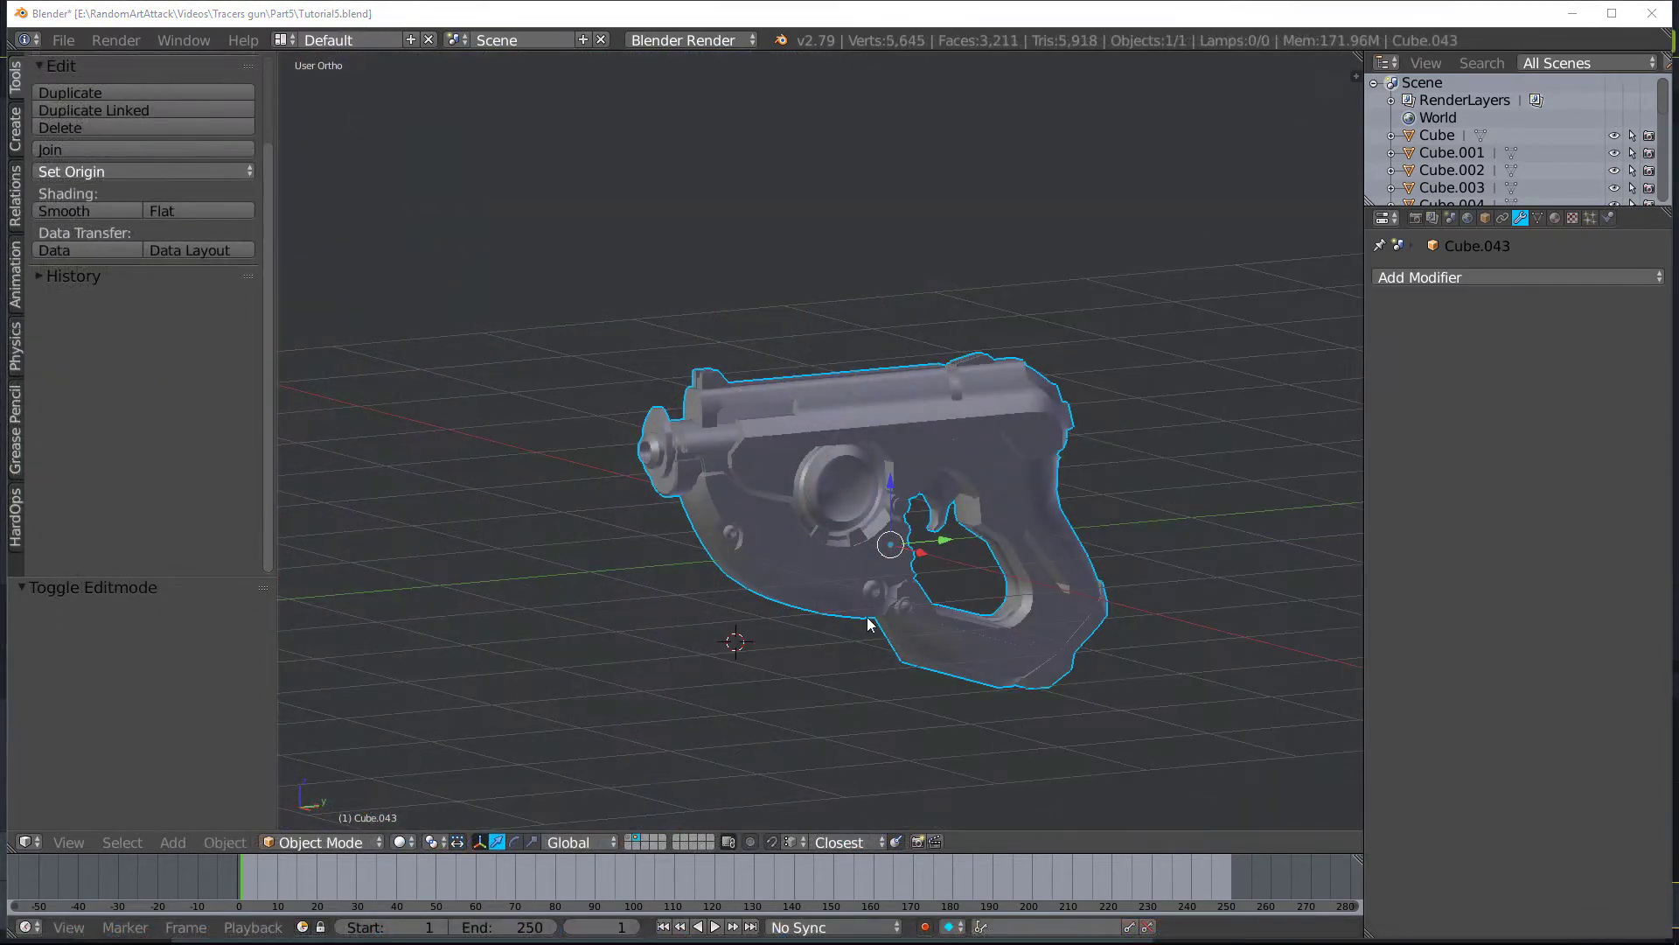
Compare the low-poly pistol with the high-poly version on the first layer
left_click(628, 837)
key("KP_3")
scroll(856, 632, "up", 2)
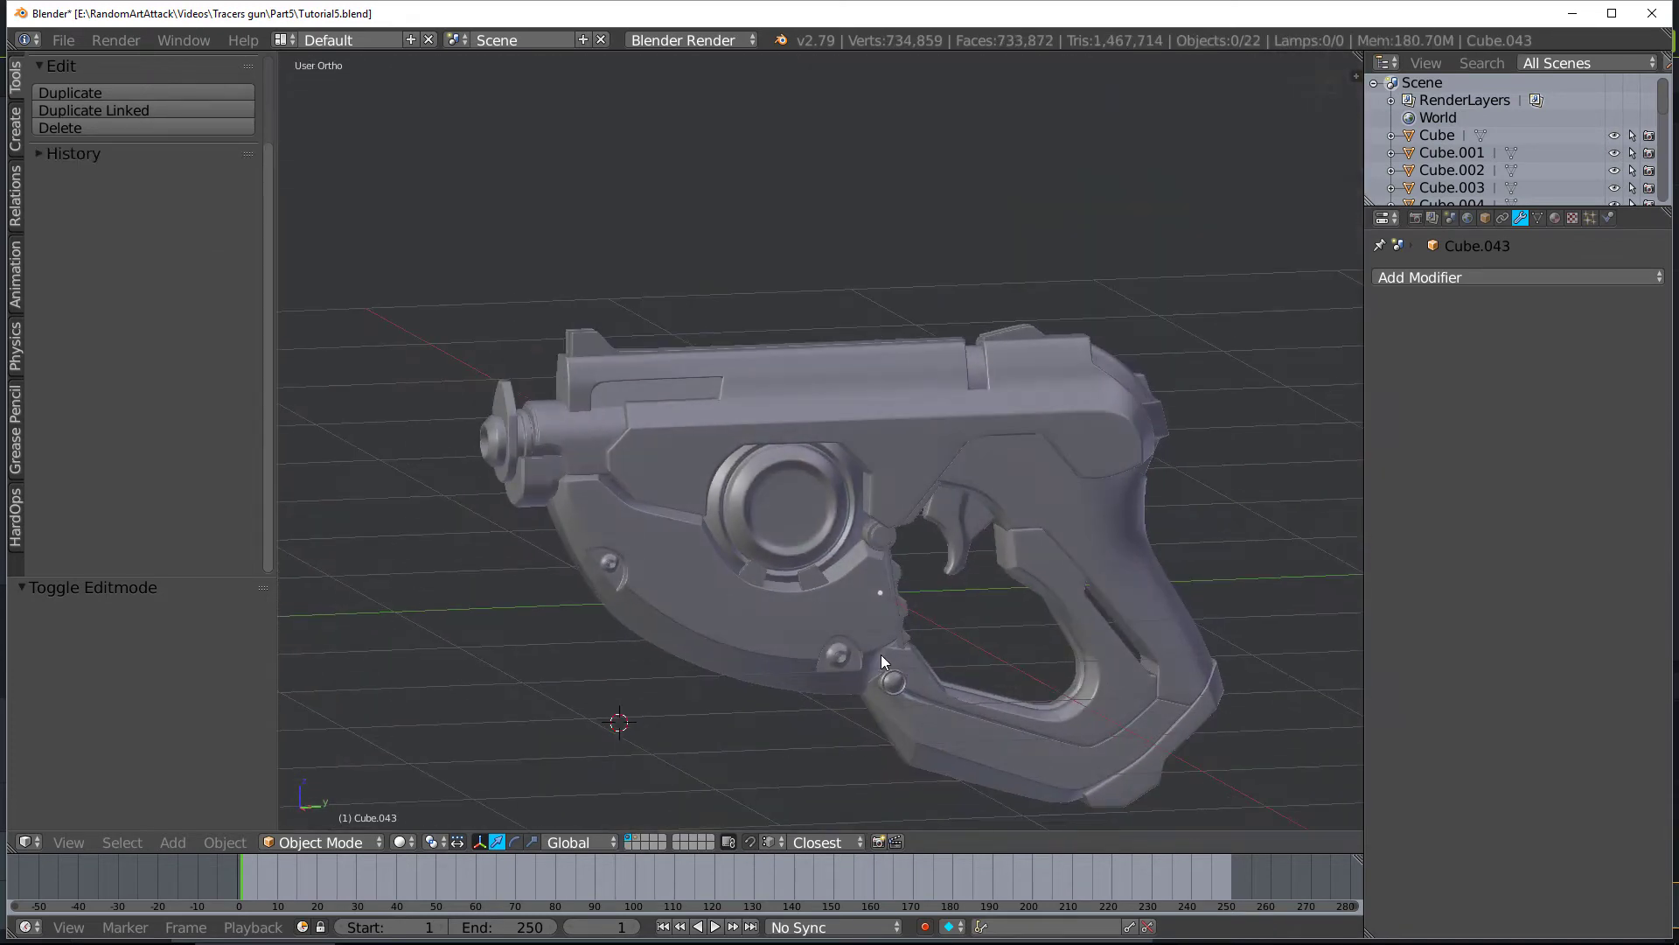
left_click(639, 842)
mouse_move(800, 621)
middle_mouse_down()
mouse_move(723, 606)
mouse_move(791, 609)
middle_mouse_up()
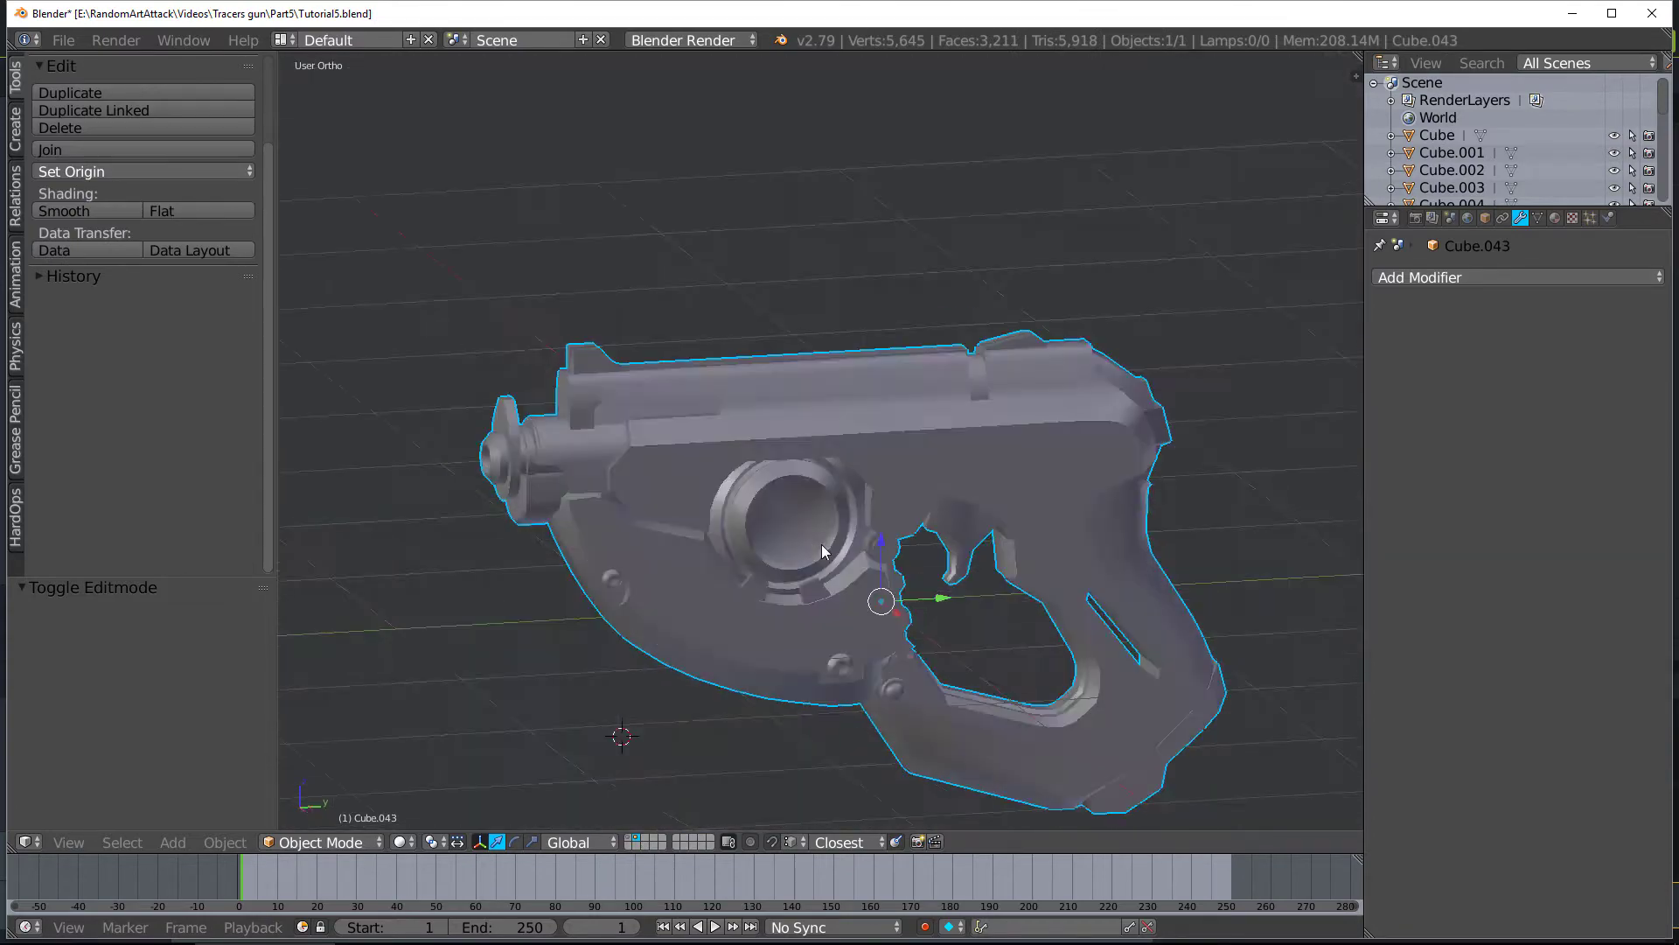
Select the entire low-poly mesh in Edit Mode and open a UV/Image Editor beside the 3D view
key("Tab")
middle_click_drag(821, 544, 751, 521)
key("a")
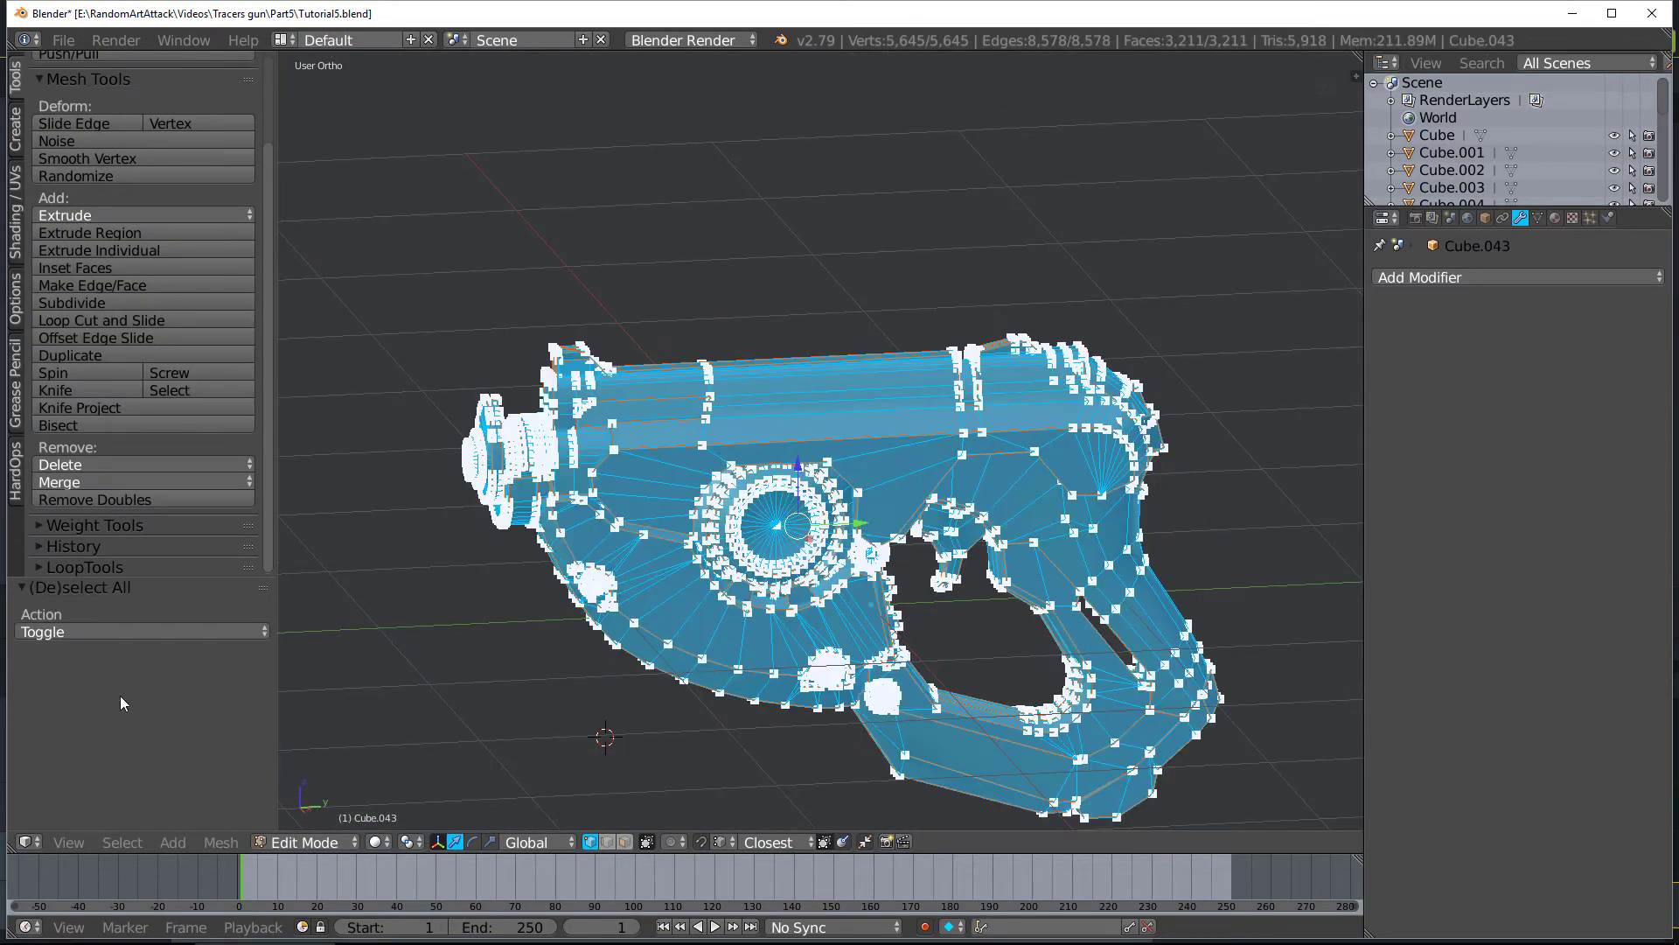
left_click_drag(12, 848, 582, 822)
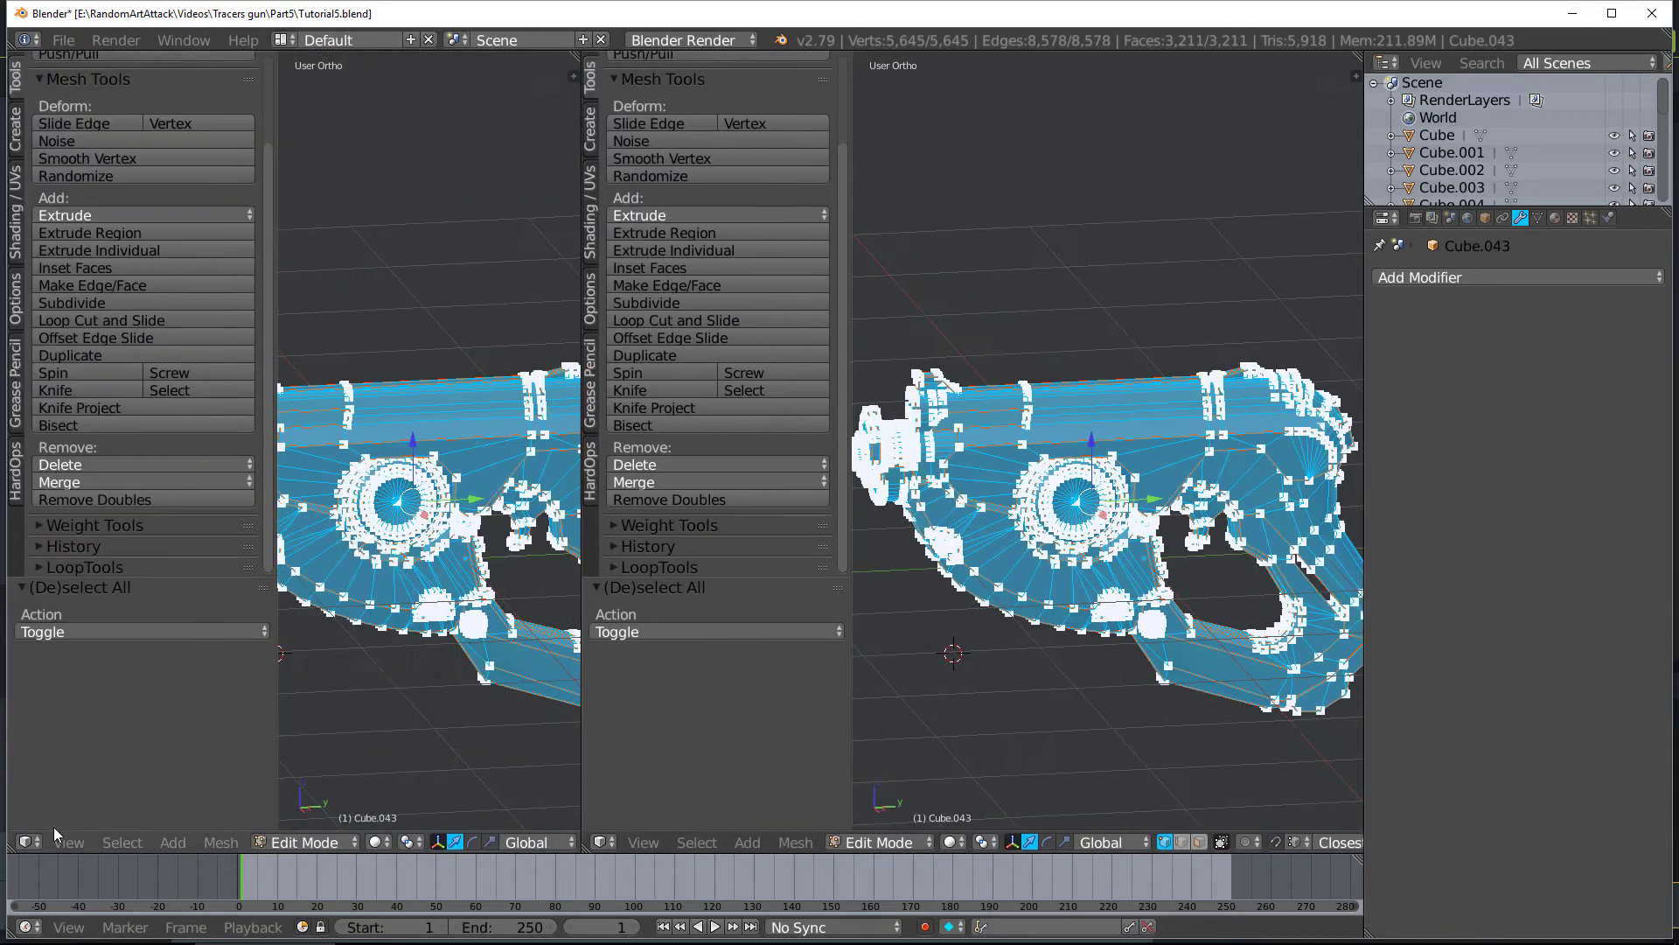
left_click(23, 842)
left_click(80, 707)
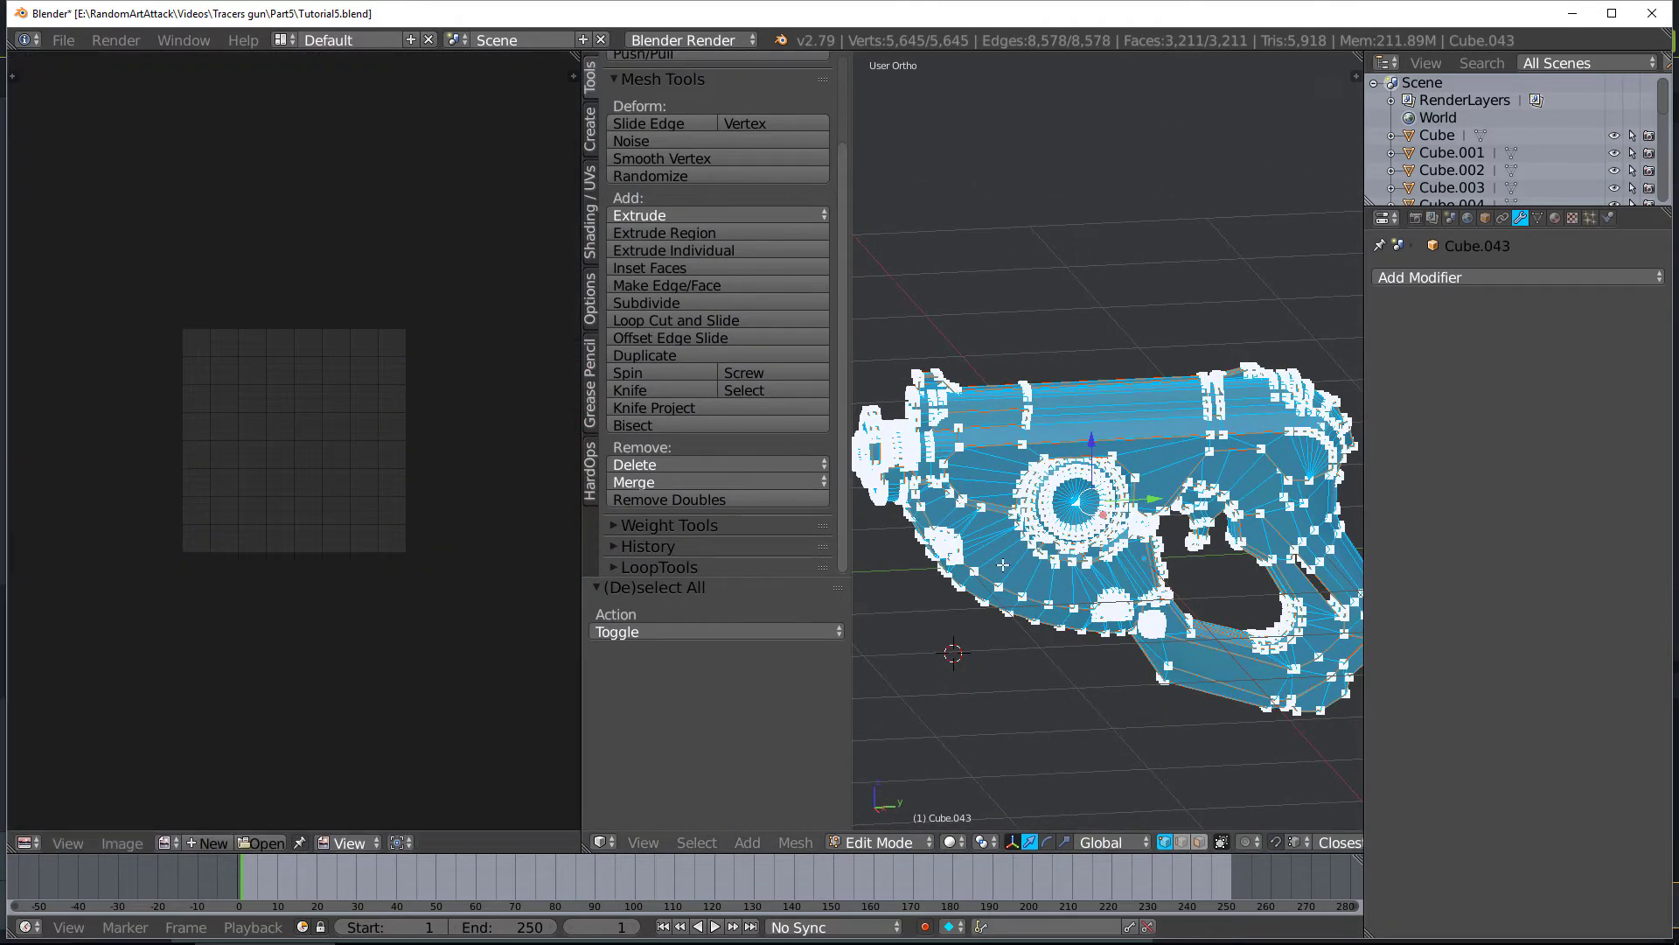
Unwrap the selected mesh along its seams and view the resulting UV layout
key("u")
left_click(969, 563)
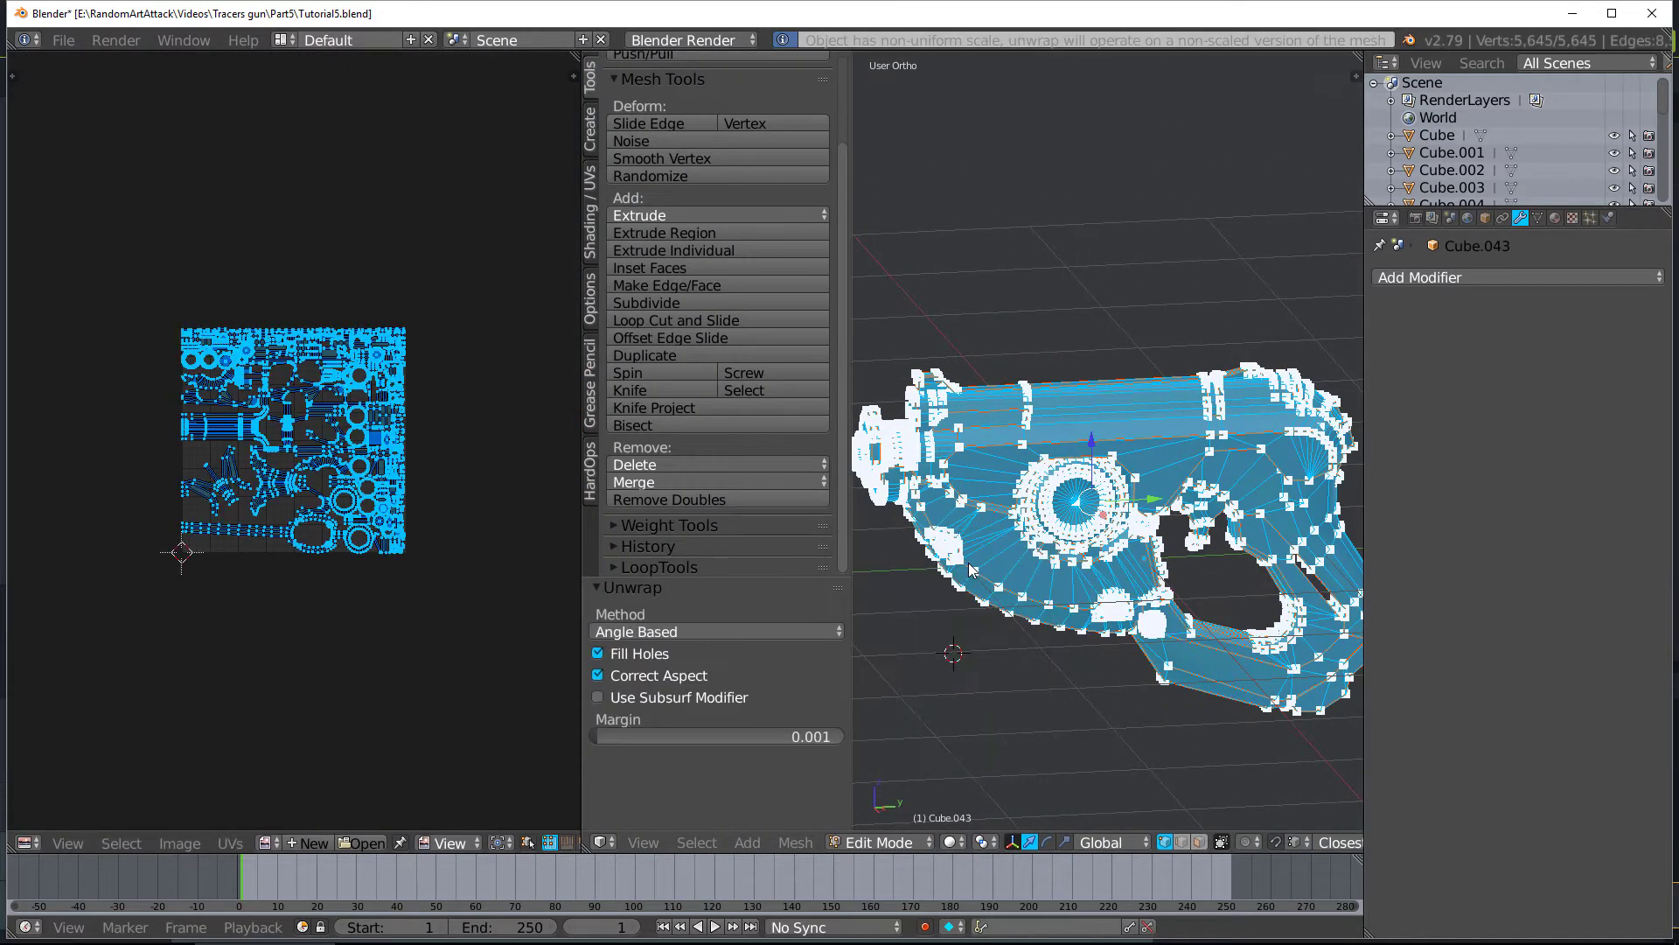
scroll(342, 531, "up", 6)
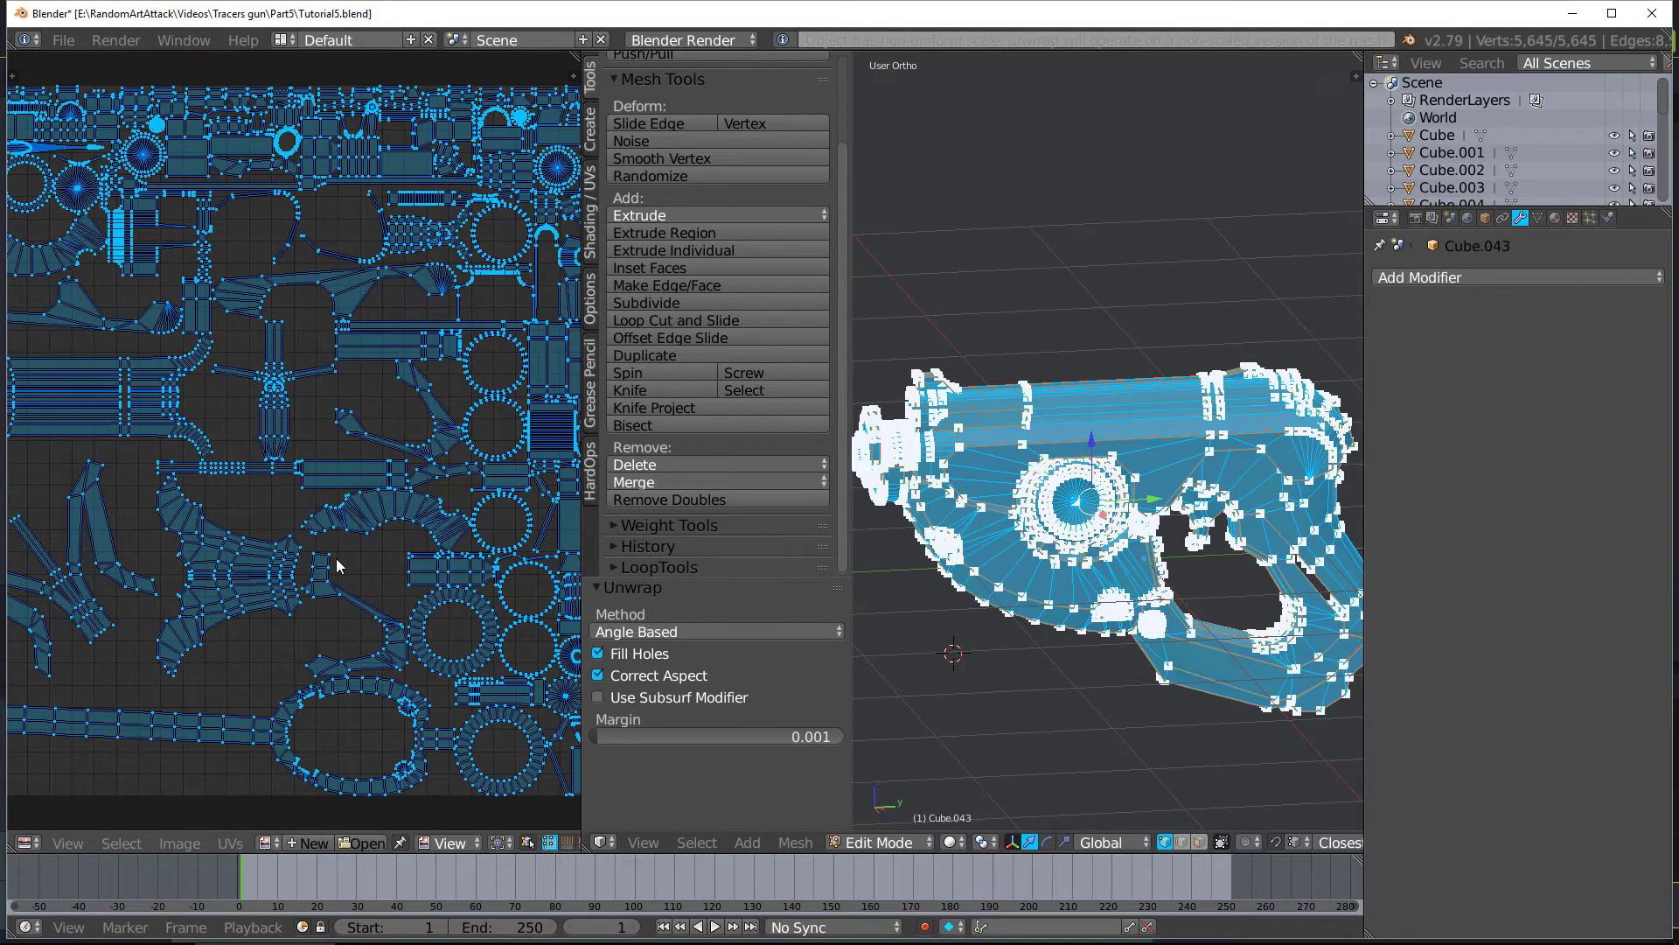
scroll(337, 566, "down", 1)
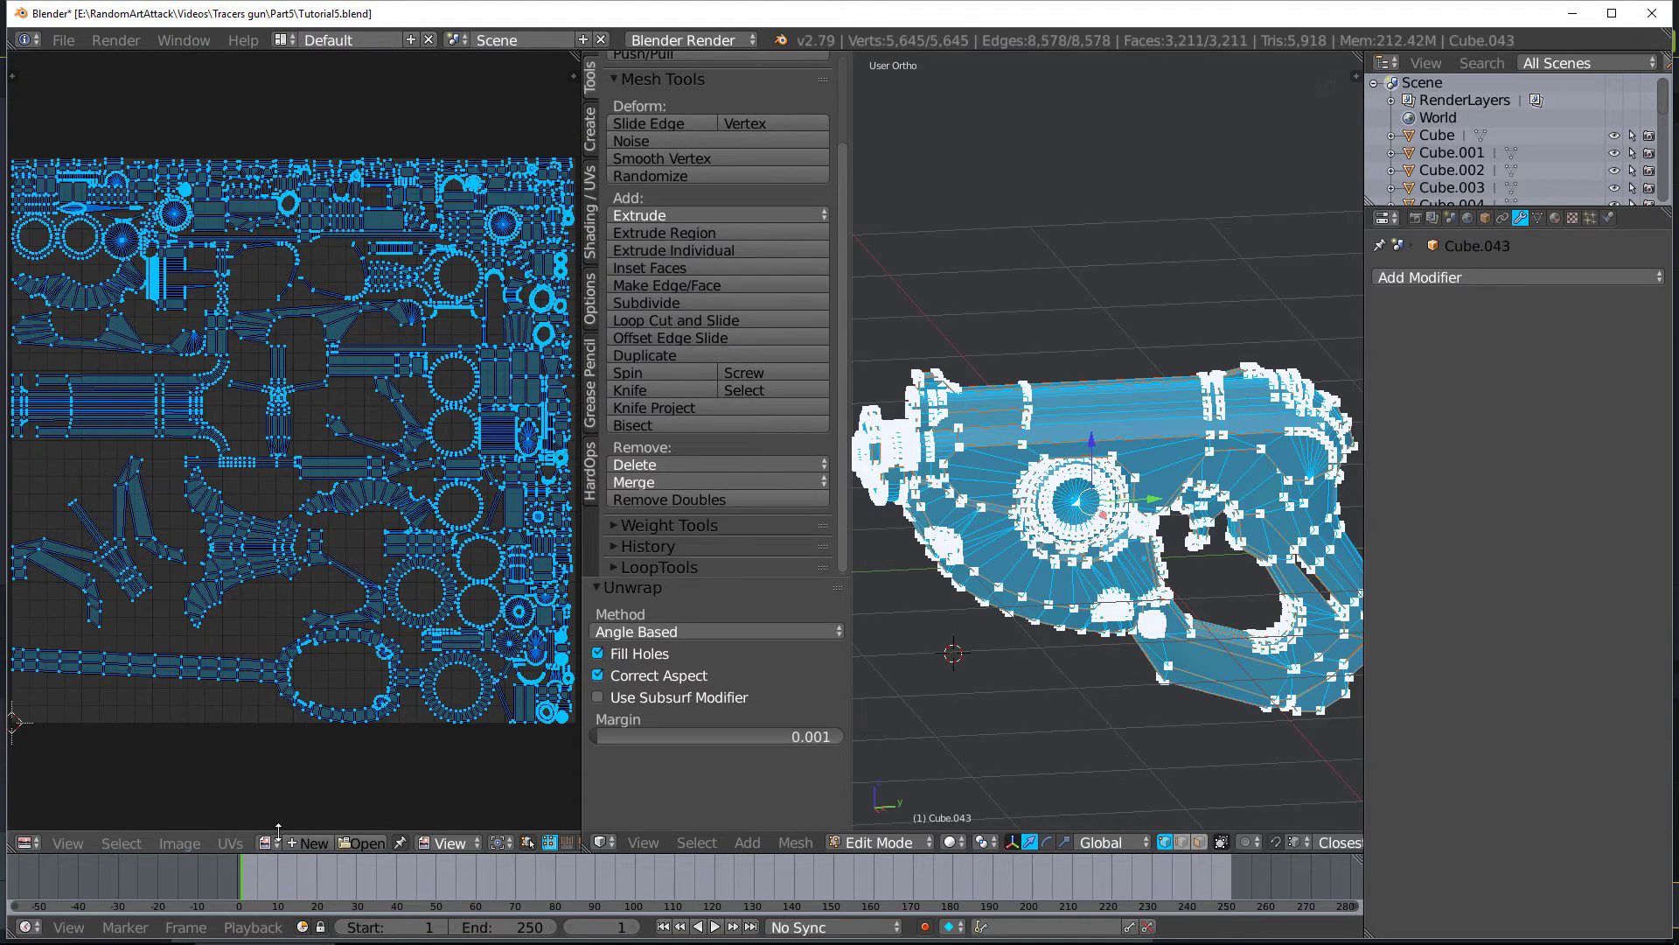
Create a new 1024 x 1024 px image with the UV Grid generated type for the UV layout
left_click(315, 844)
left_click(357, 878)
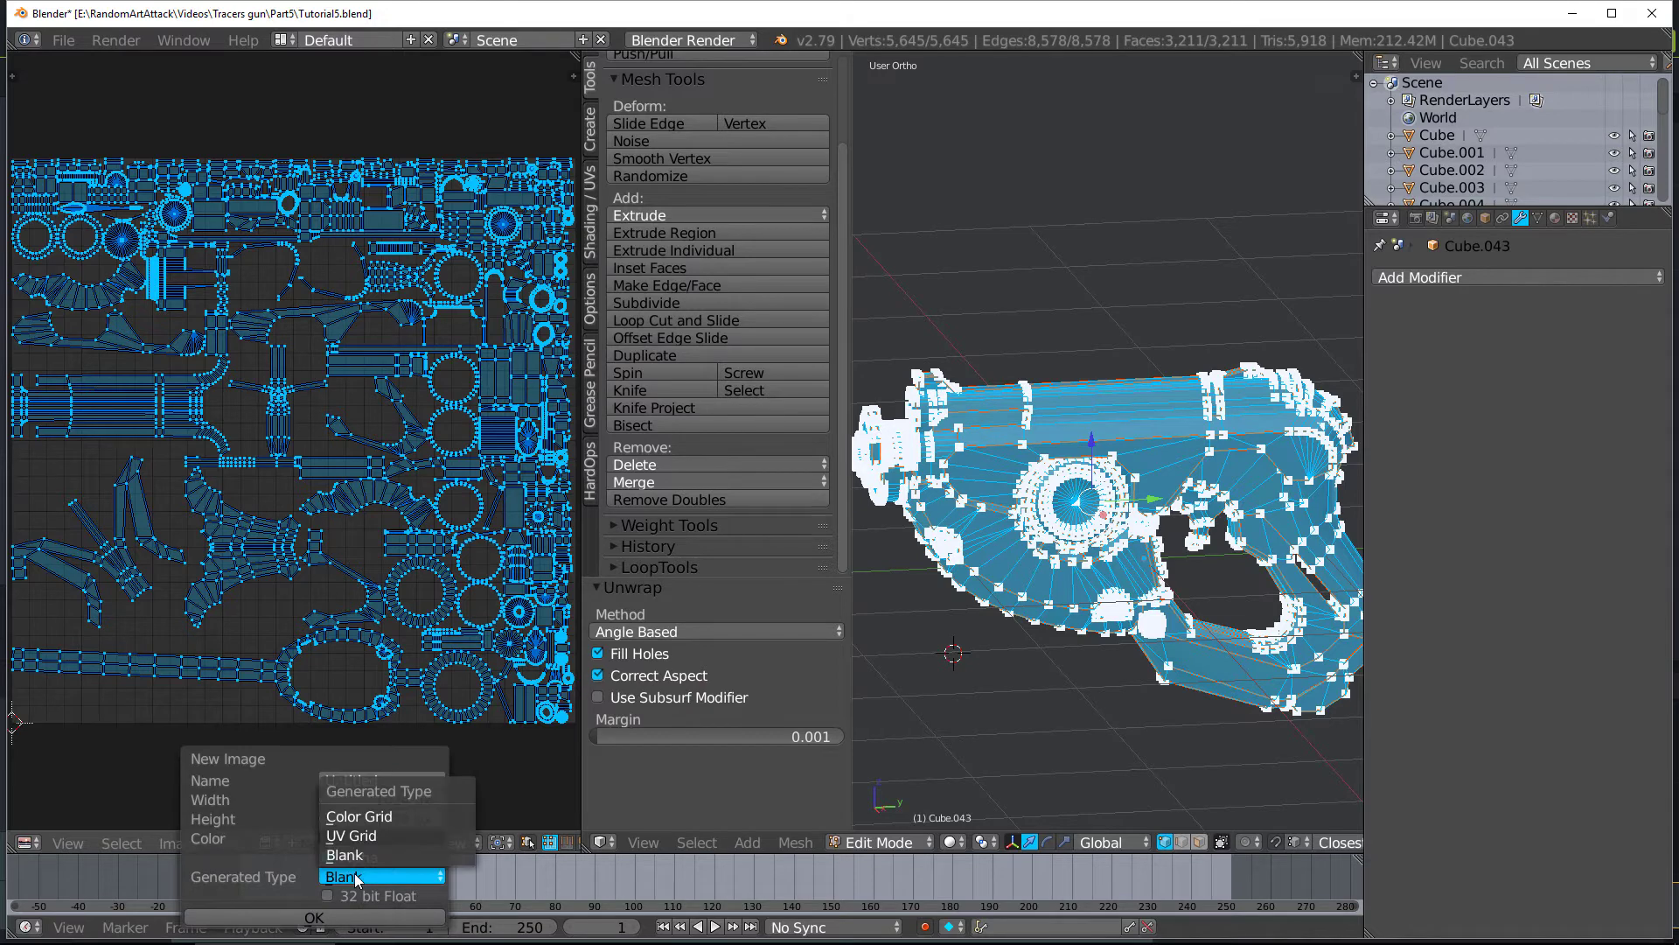
left_click(366, 836)
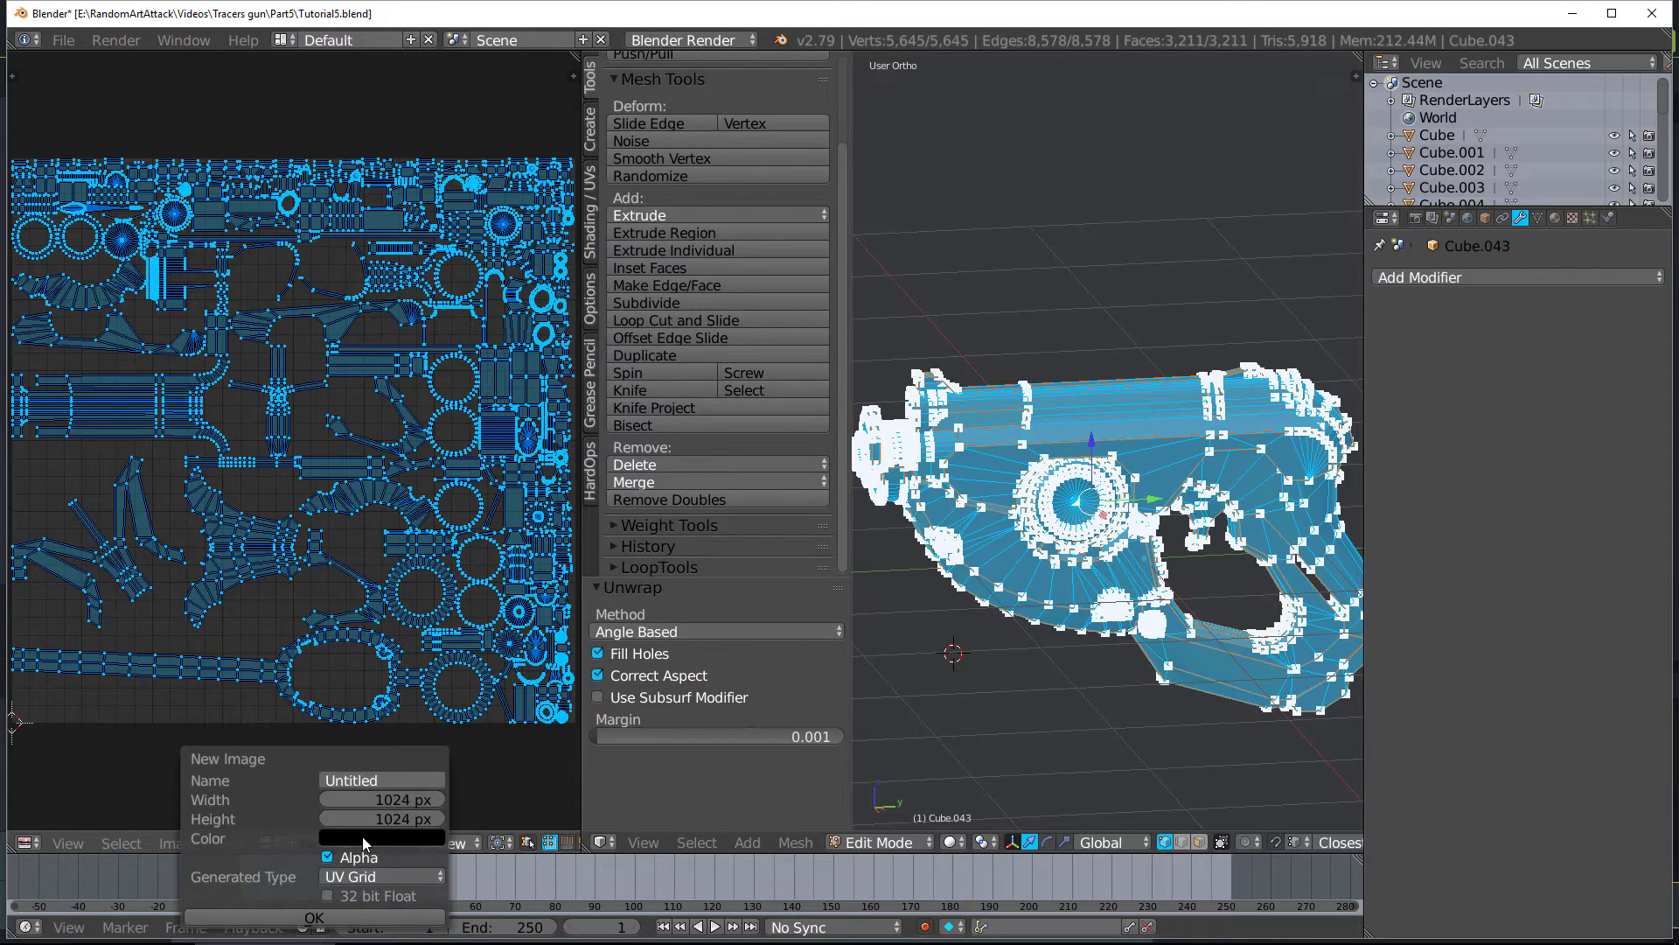
left_click(315, 917)
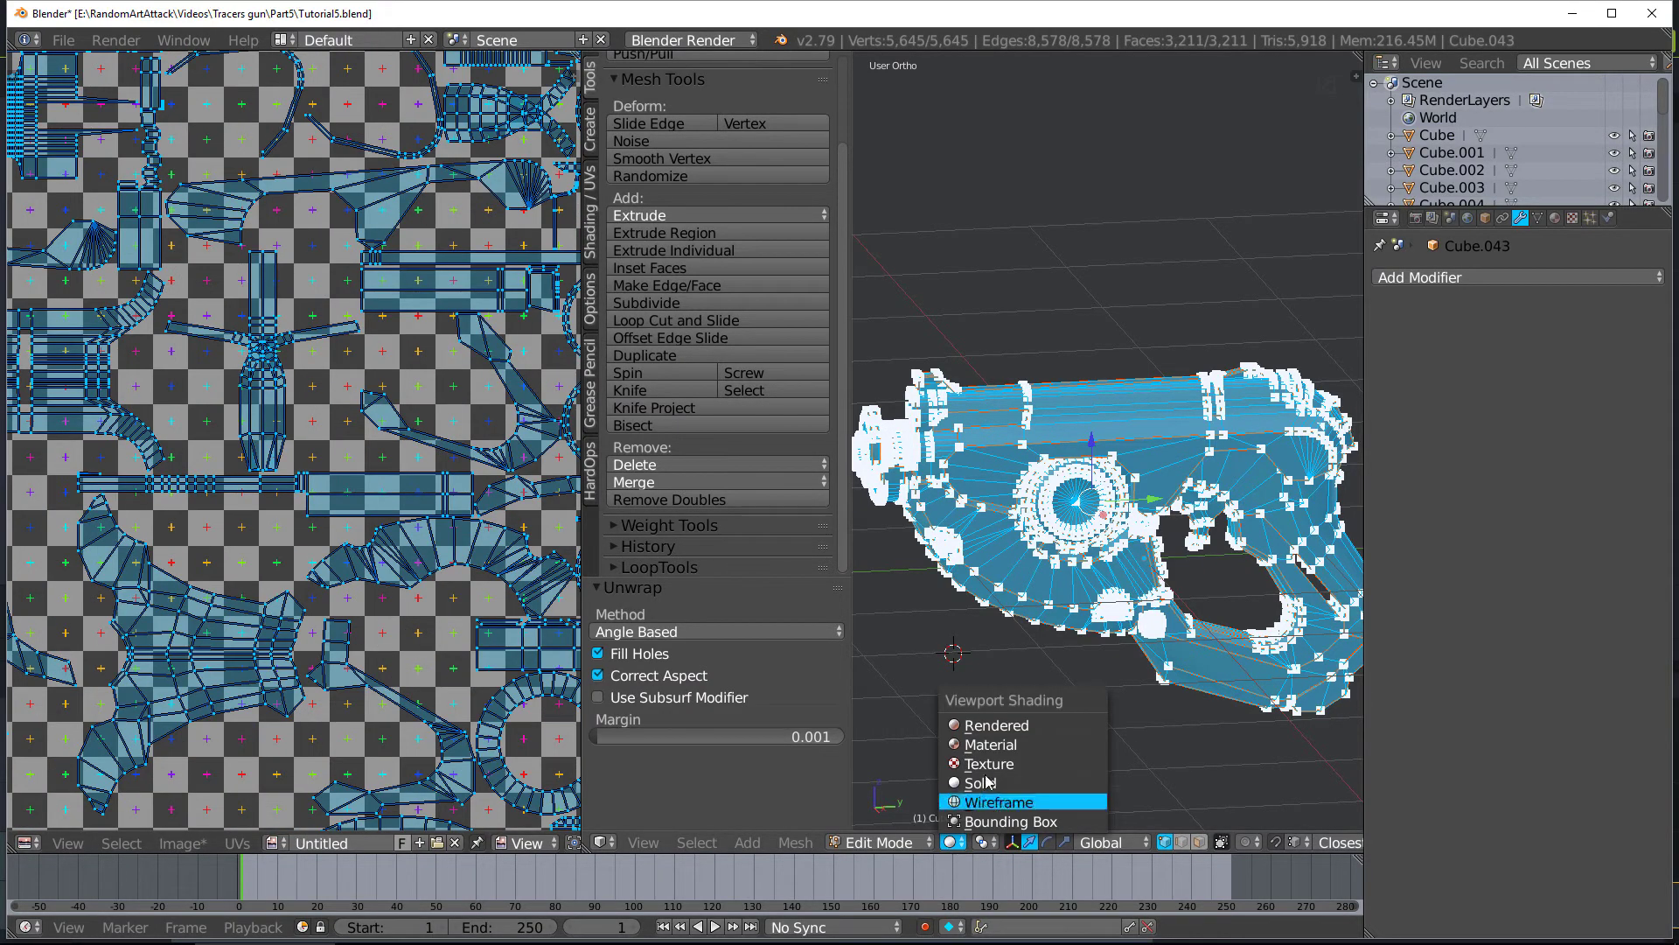
Set the viewport shading to Texture, narrow the UV editor and return the pistol to Object Mode
left_click(998, 762)
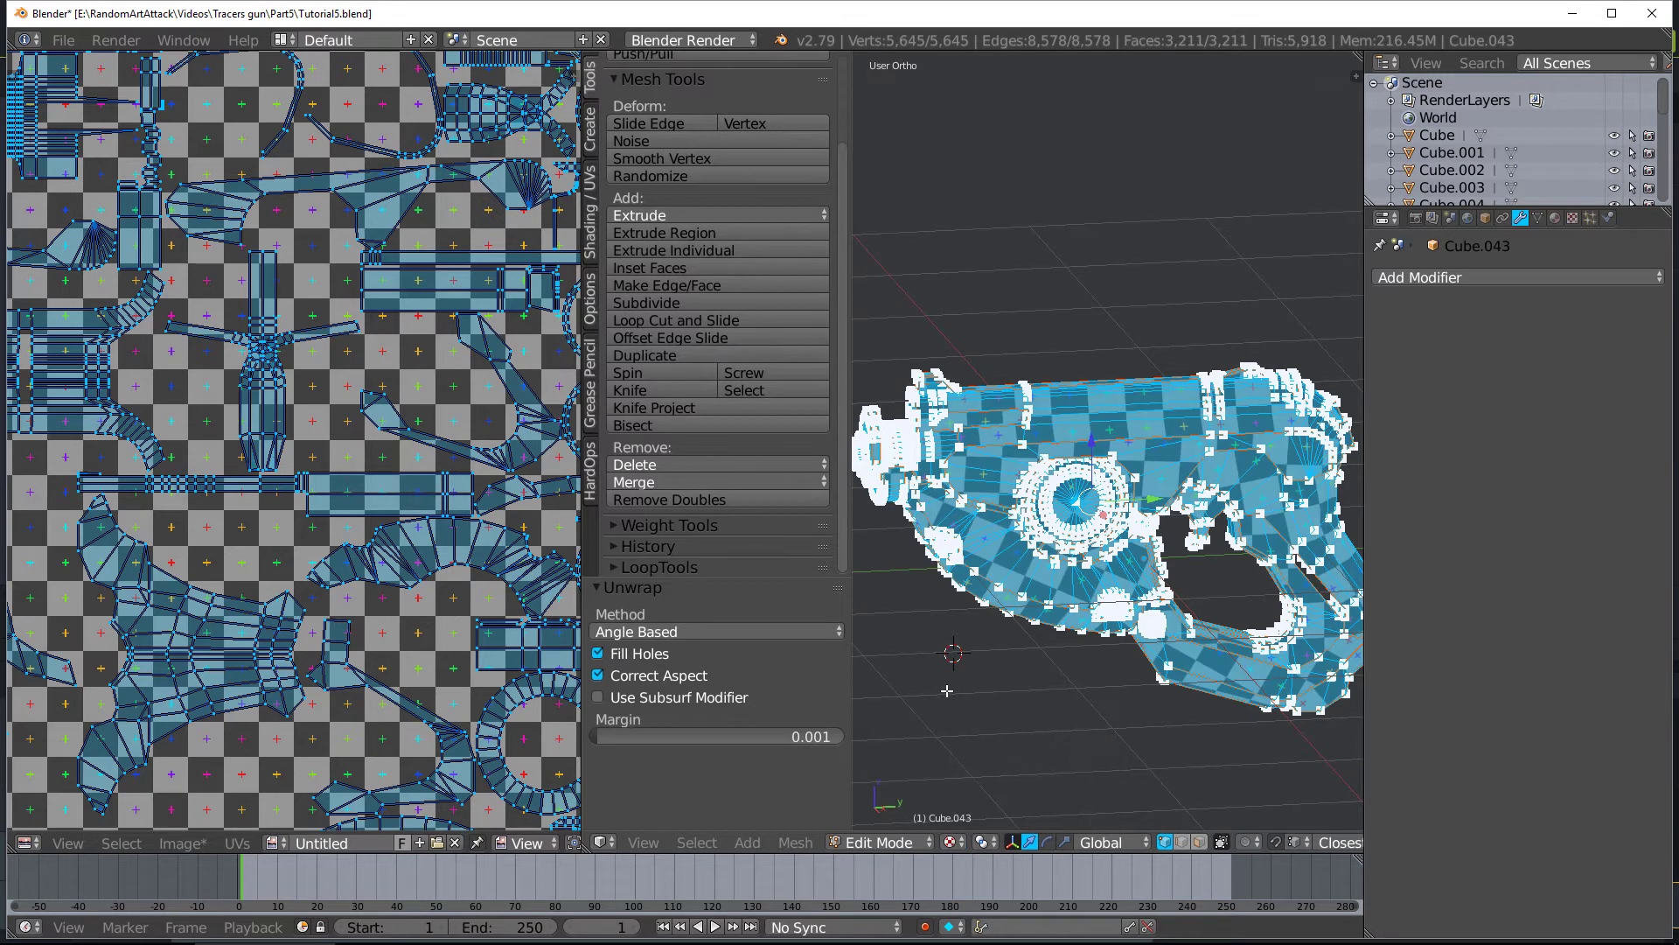
key("a")
left_click_drag(579, 695, 337, 695)
key("Tab")
middle_click_drag(948, 667, 900, 599)
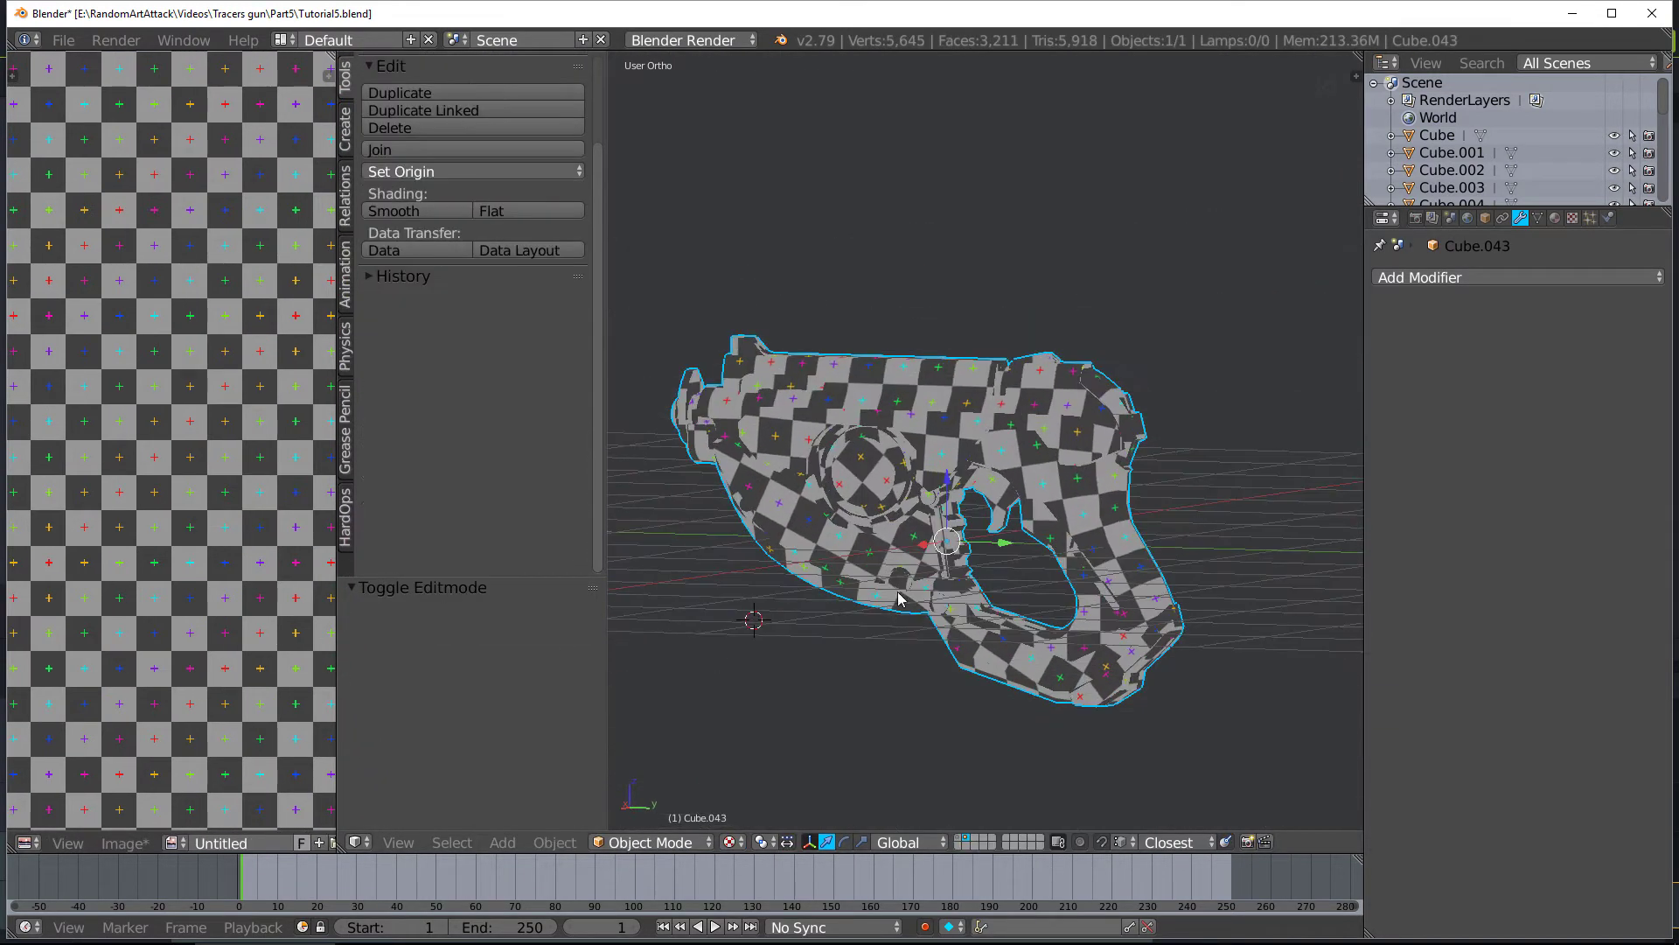
Examine the checker pattern for stretching across the pistol's side disc, screws, trigger guard, slide and barrel
scroll(922, 553, "up", 6)
scroll(1012, 486, "down", 2)
middle_click_drag(1012, 486, 911, 591)
scroll(976, 416, "down", 1)
middle_click_drag(1019, 577, 933, 473, "shift")
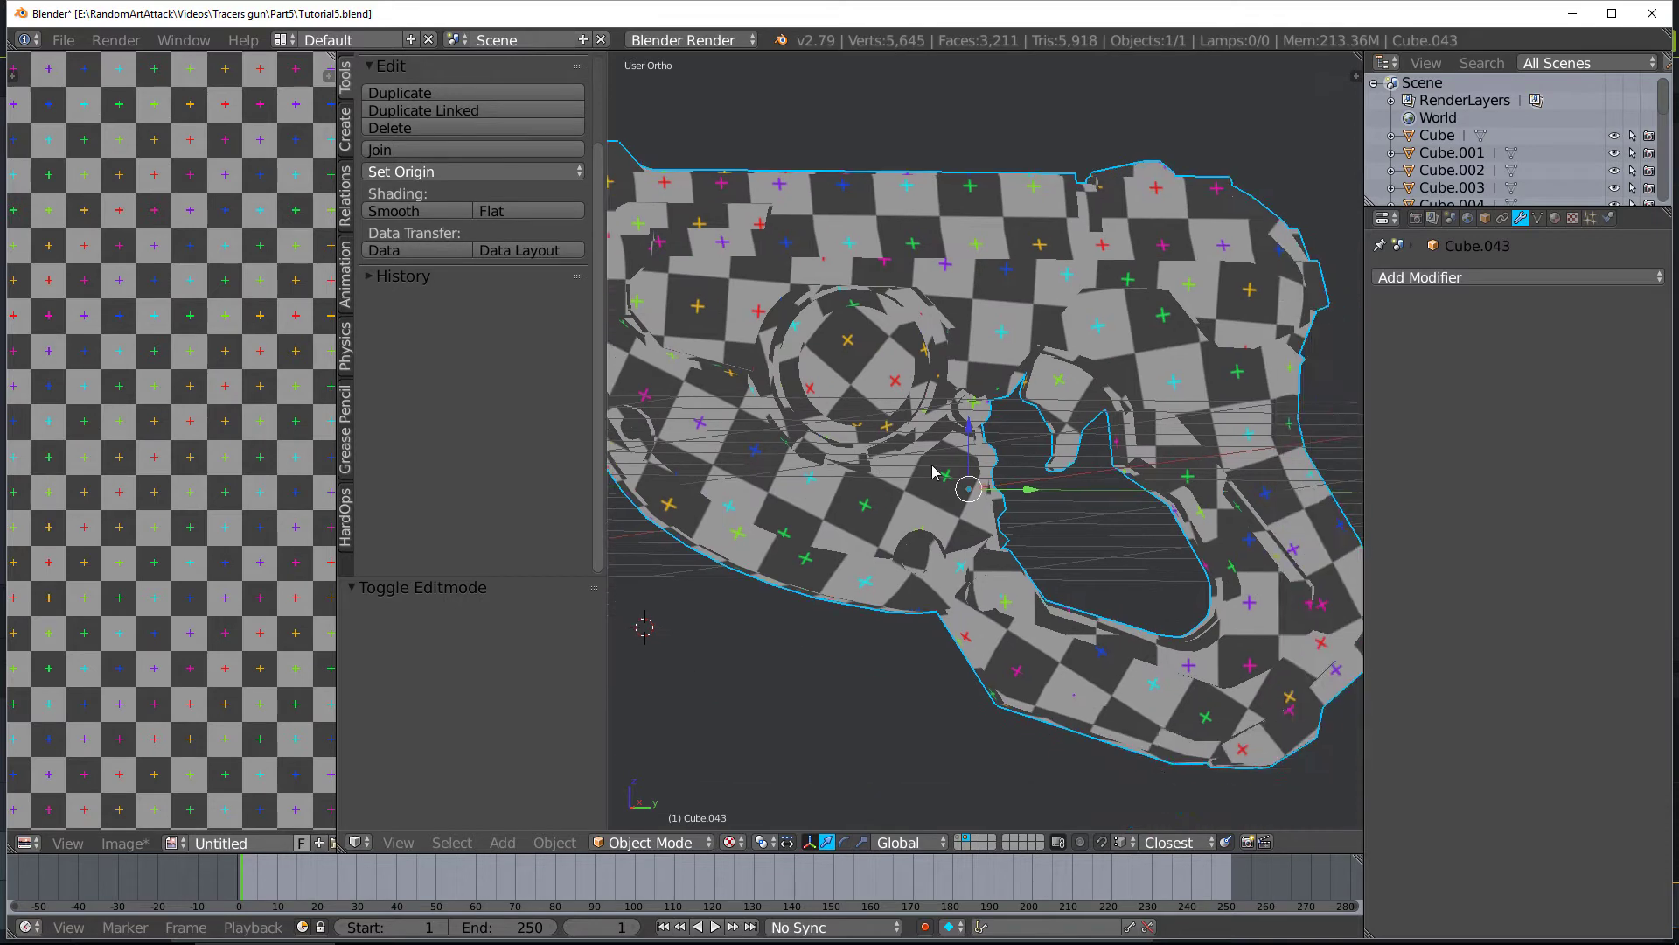
scroll(883, 533, "up", 4)
middle_click_drag(861, 613, 922, 441, "shift")
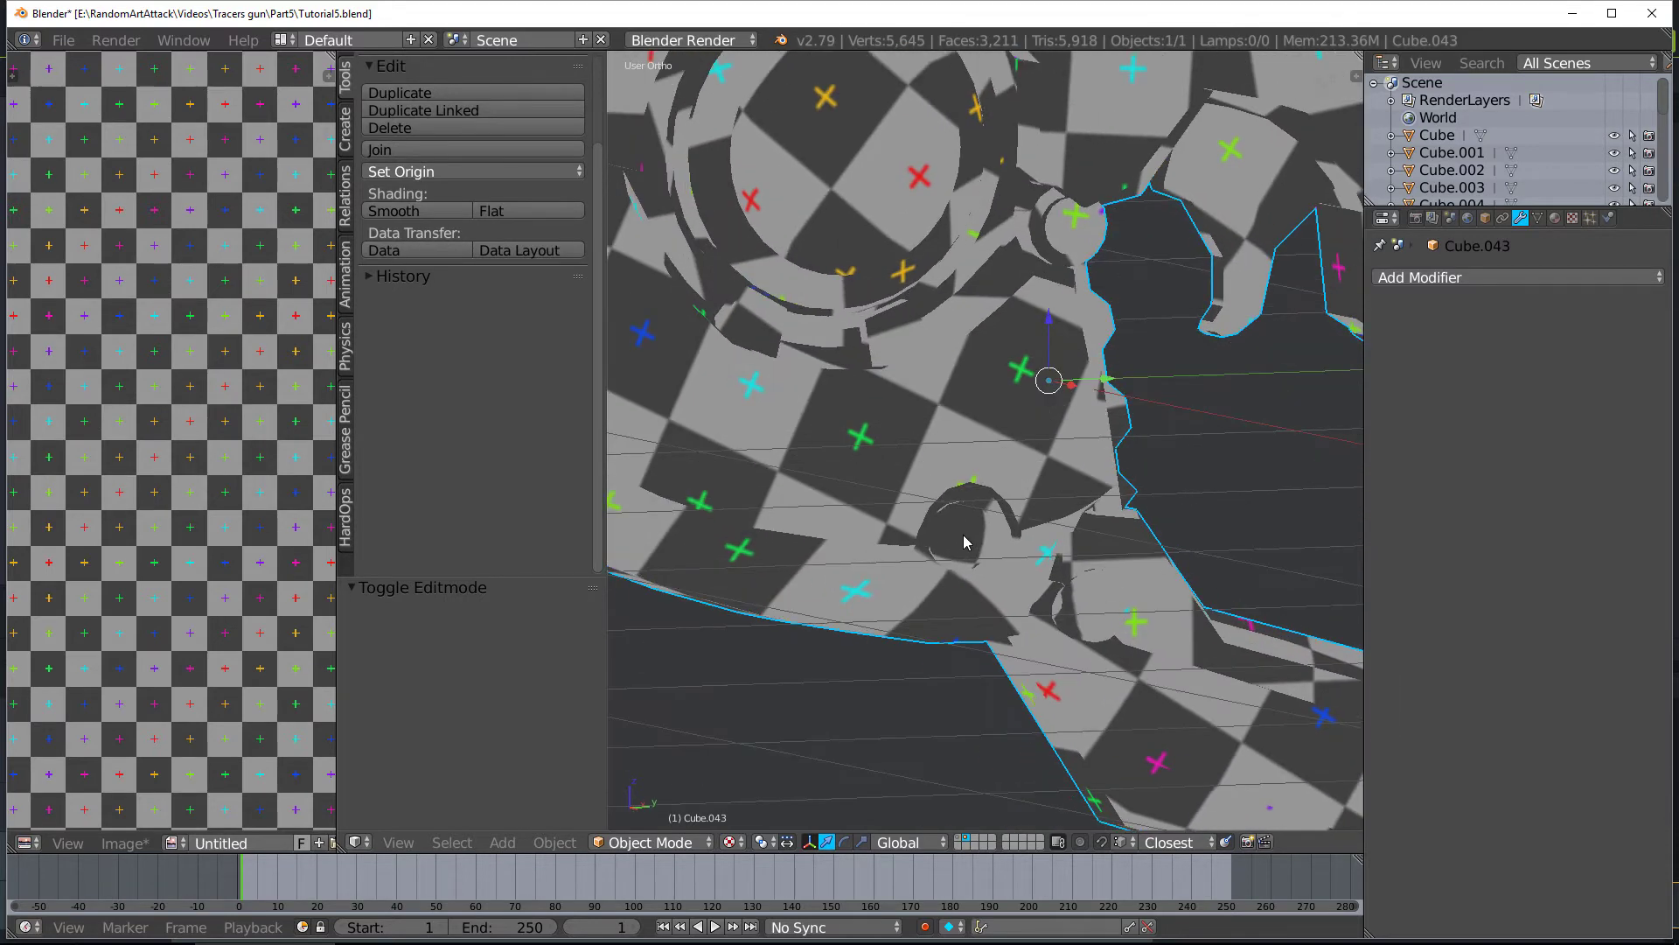
scroll(1090, 607, "down", 2)
middle_click_drag(646, 269, 921, 512, "shift")
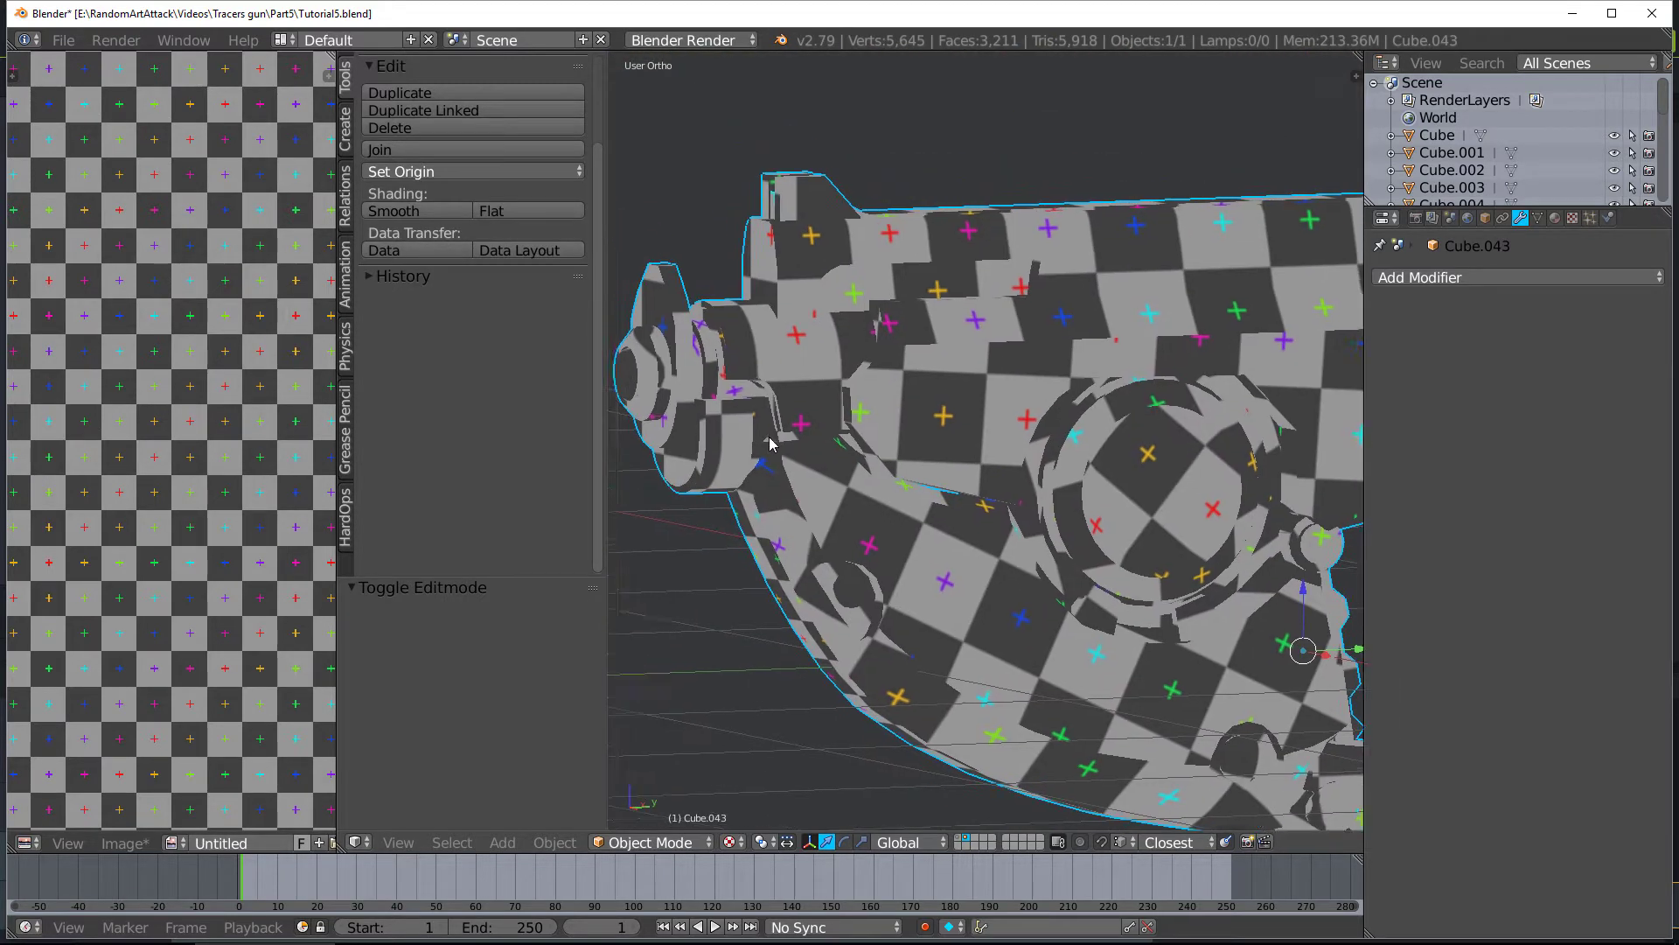
scroll(801, 492, "up", 2)
middle_click_drag(769, 443, 962, 492, "shift")
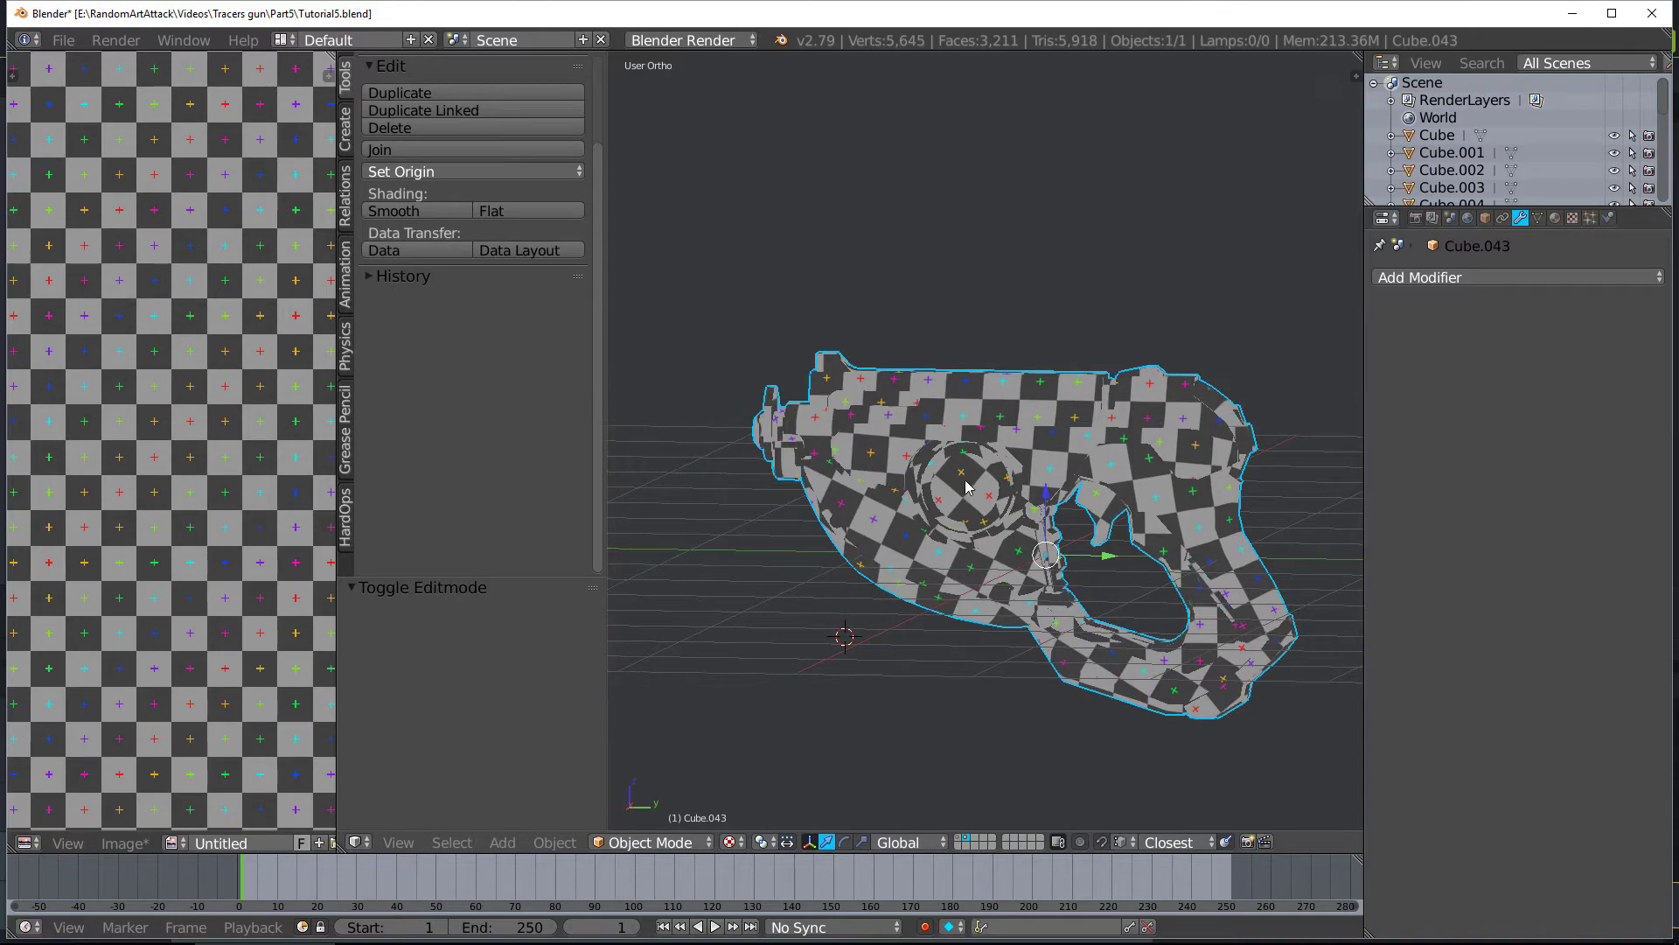
Select the seam-delimited face island along the slide's side and examine its shape in the UV layout
key("Tab")
key("a")
key("a")
scroll(966, 501, "up", 5)
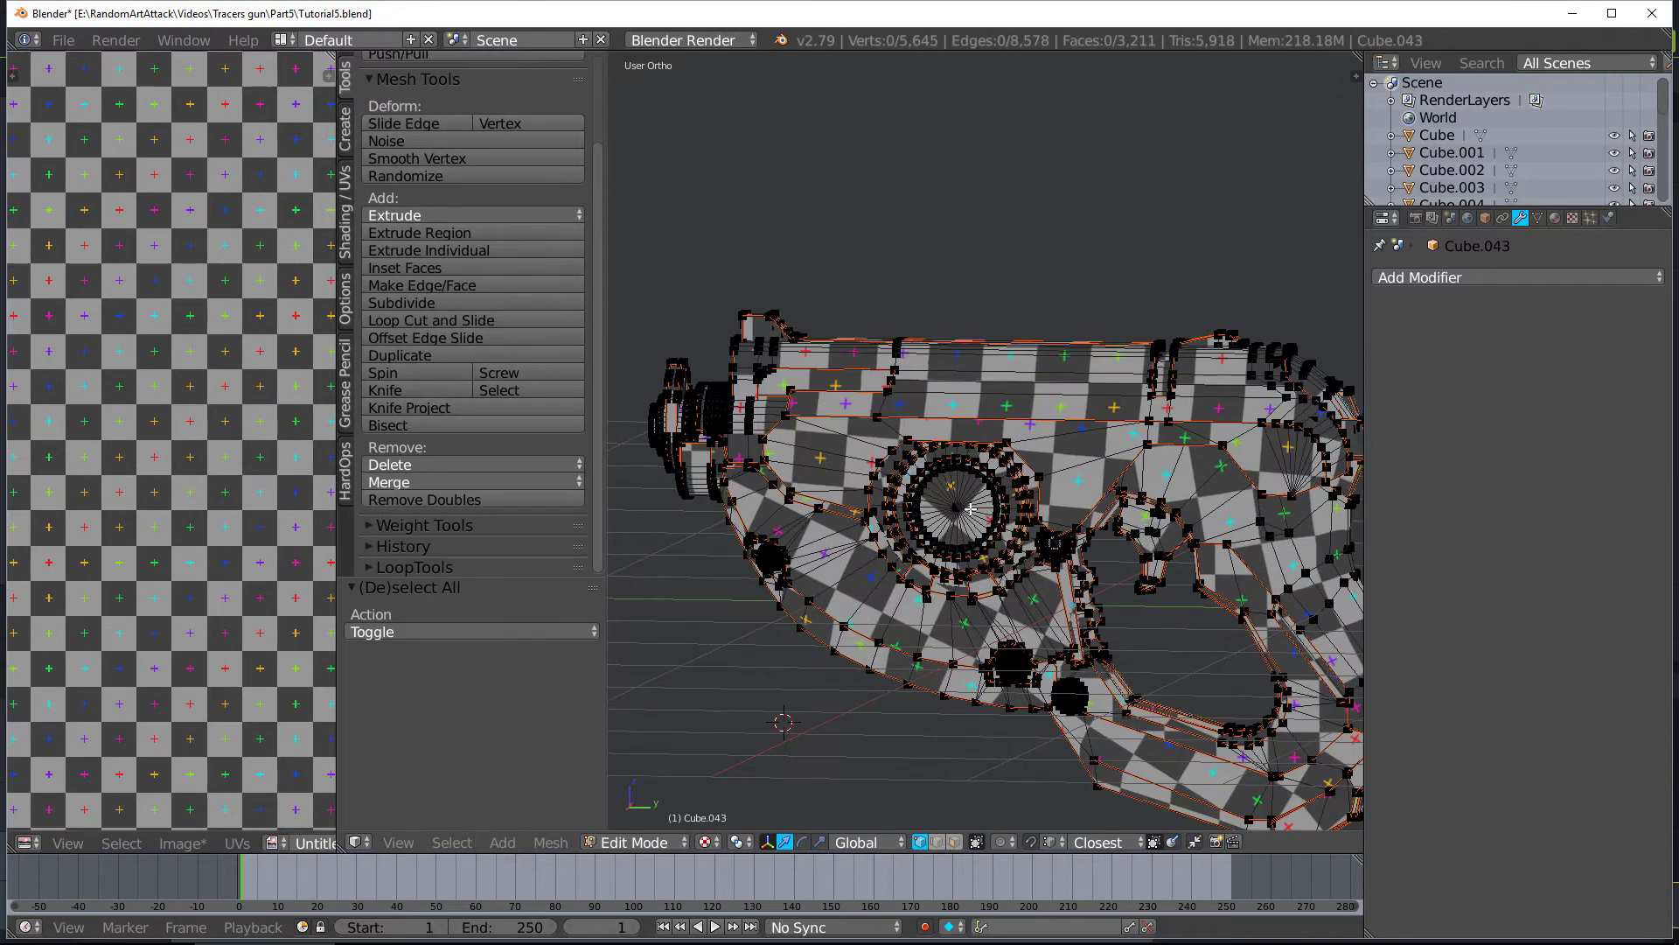
middle_click_drag(973, 508, 1029, 377)
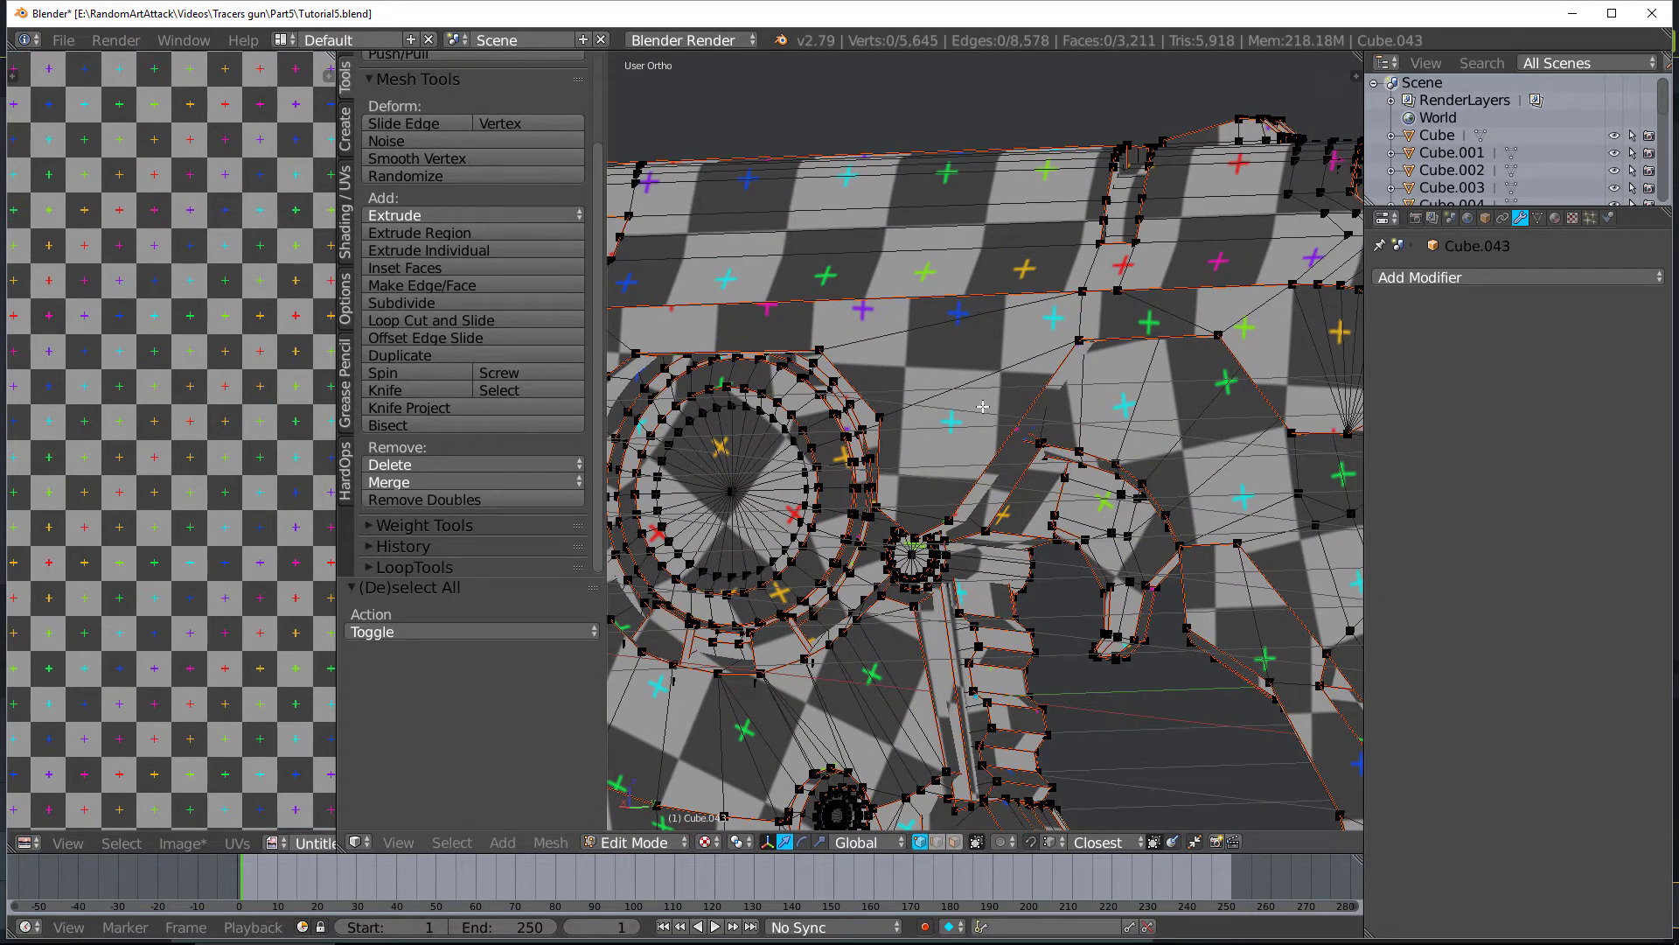
left_click(956, 842)
key("l")
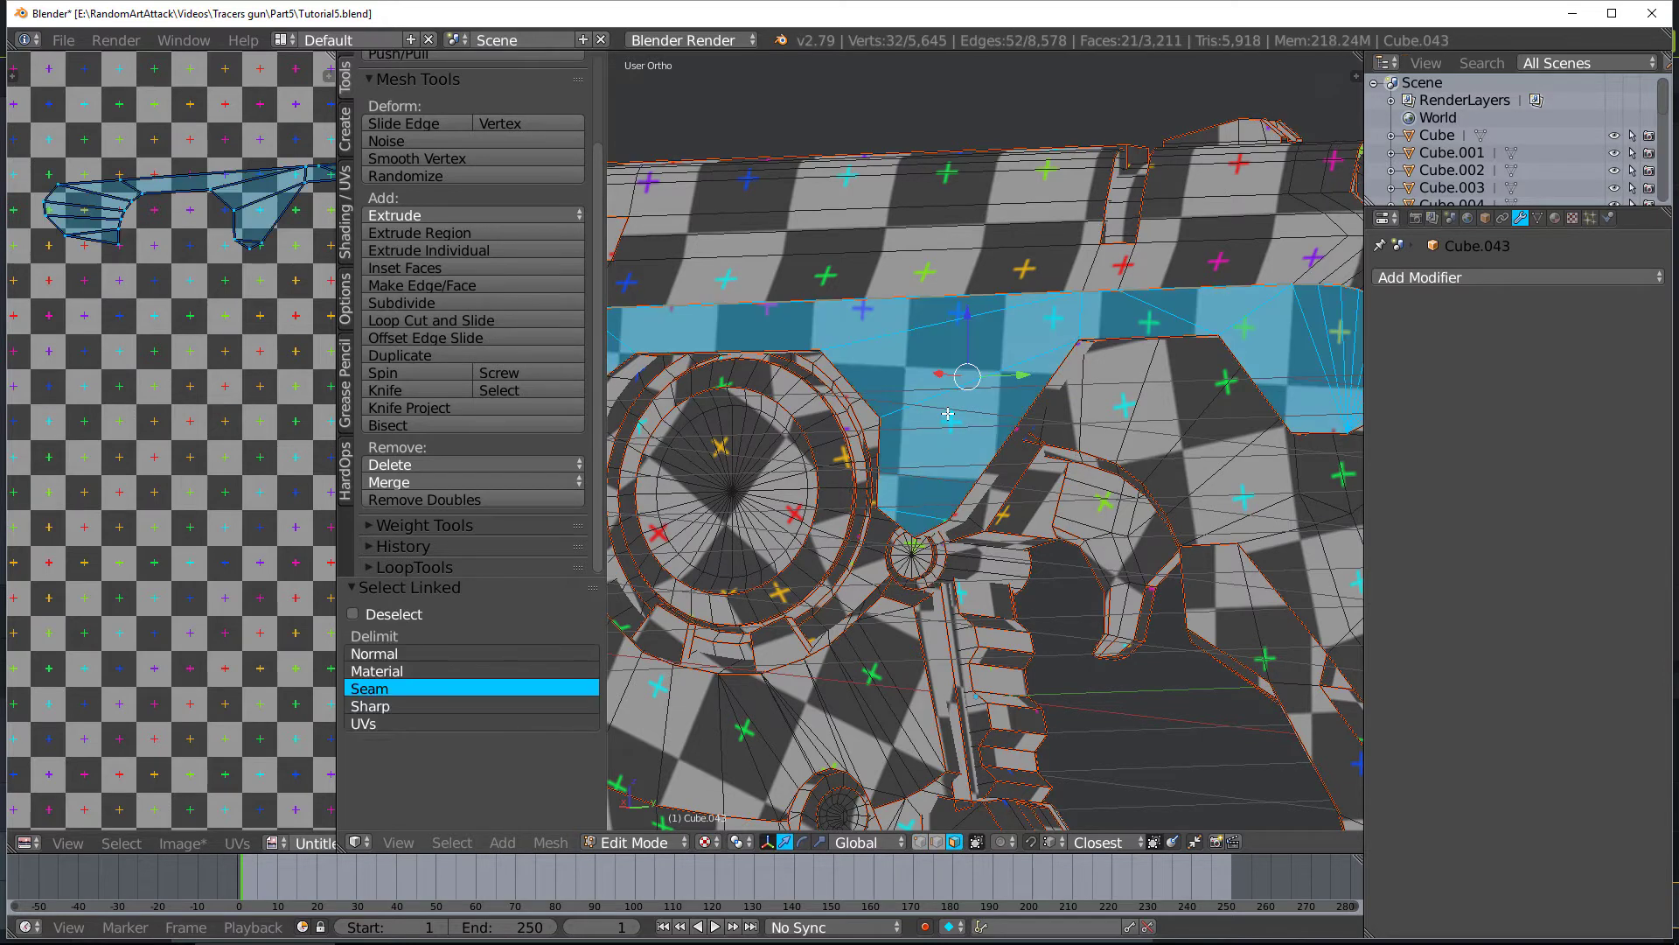
scroll(947, 413, "down", 3)
scroll(276, 322, "down", 3)
middle_click_drag(274, 319, 253, 322)
middle_click_drag(761, 426, 824, 437)
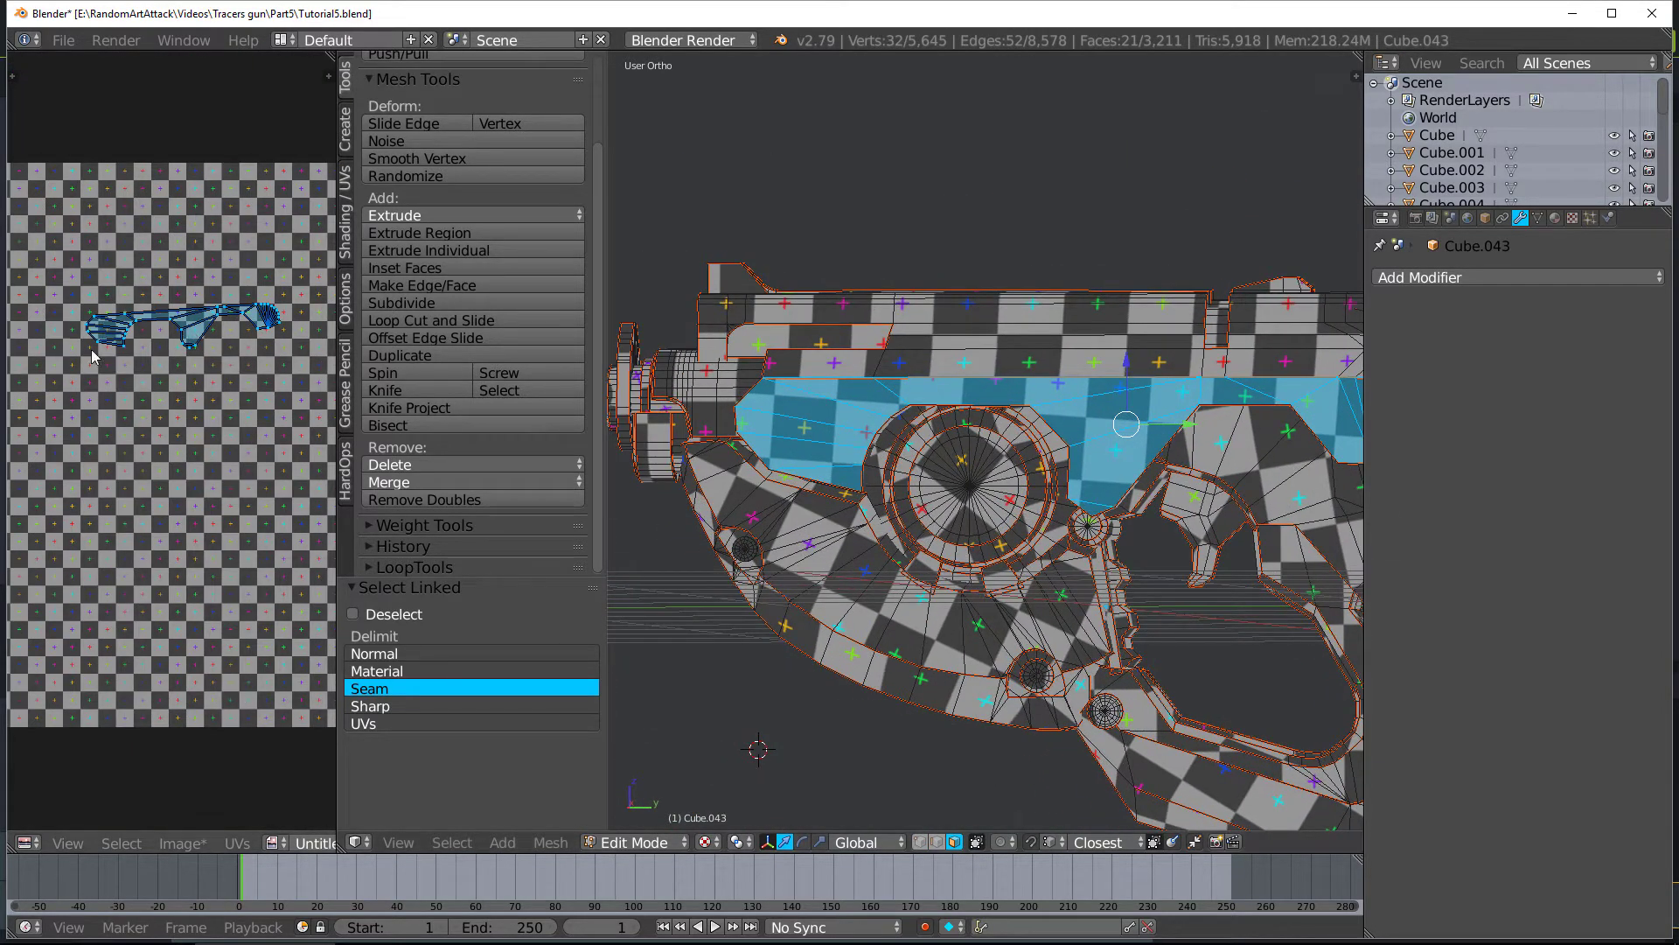
Select the conical ring island at the muzzle, check its UV layout against the grid and clear the selection
scroll(760, 355, "up", 5)
middle_click_drag(761, 354, 805, 449, "shift")
key("a")
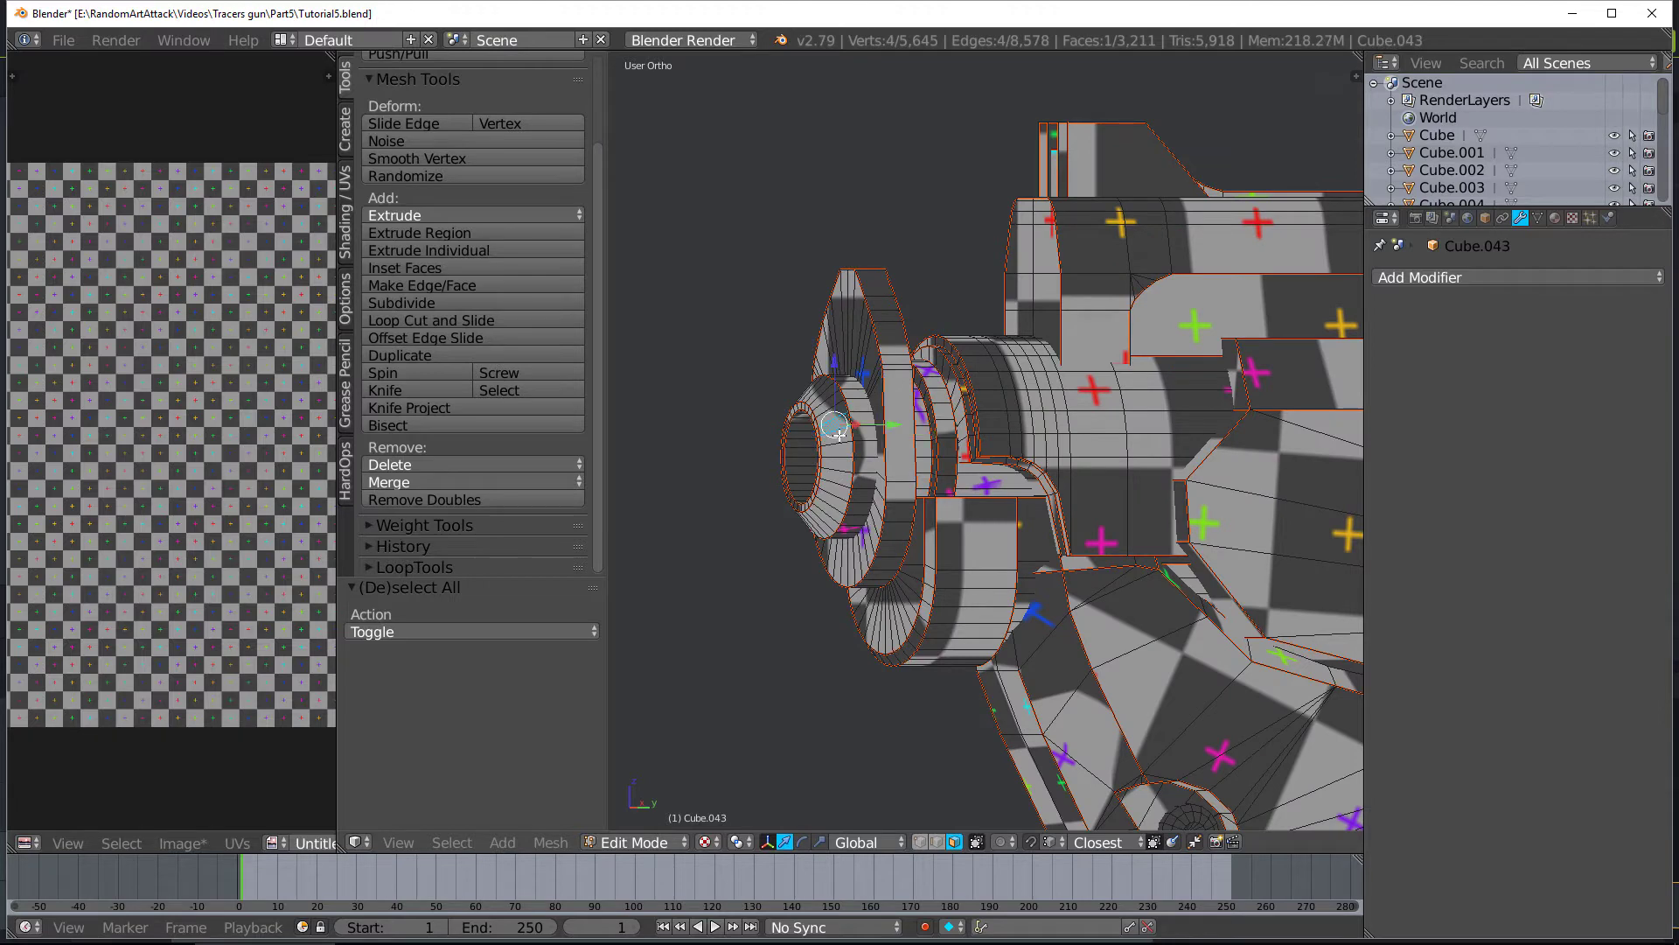
key("KP_Decimal")
scroll(847, 457, "down", 14)
key("l")
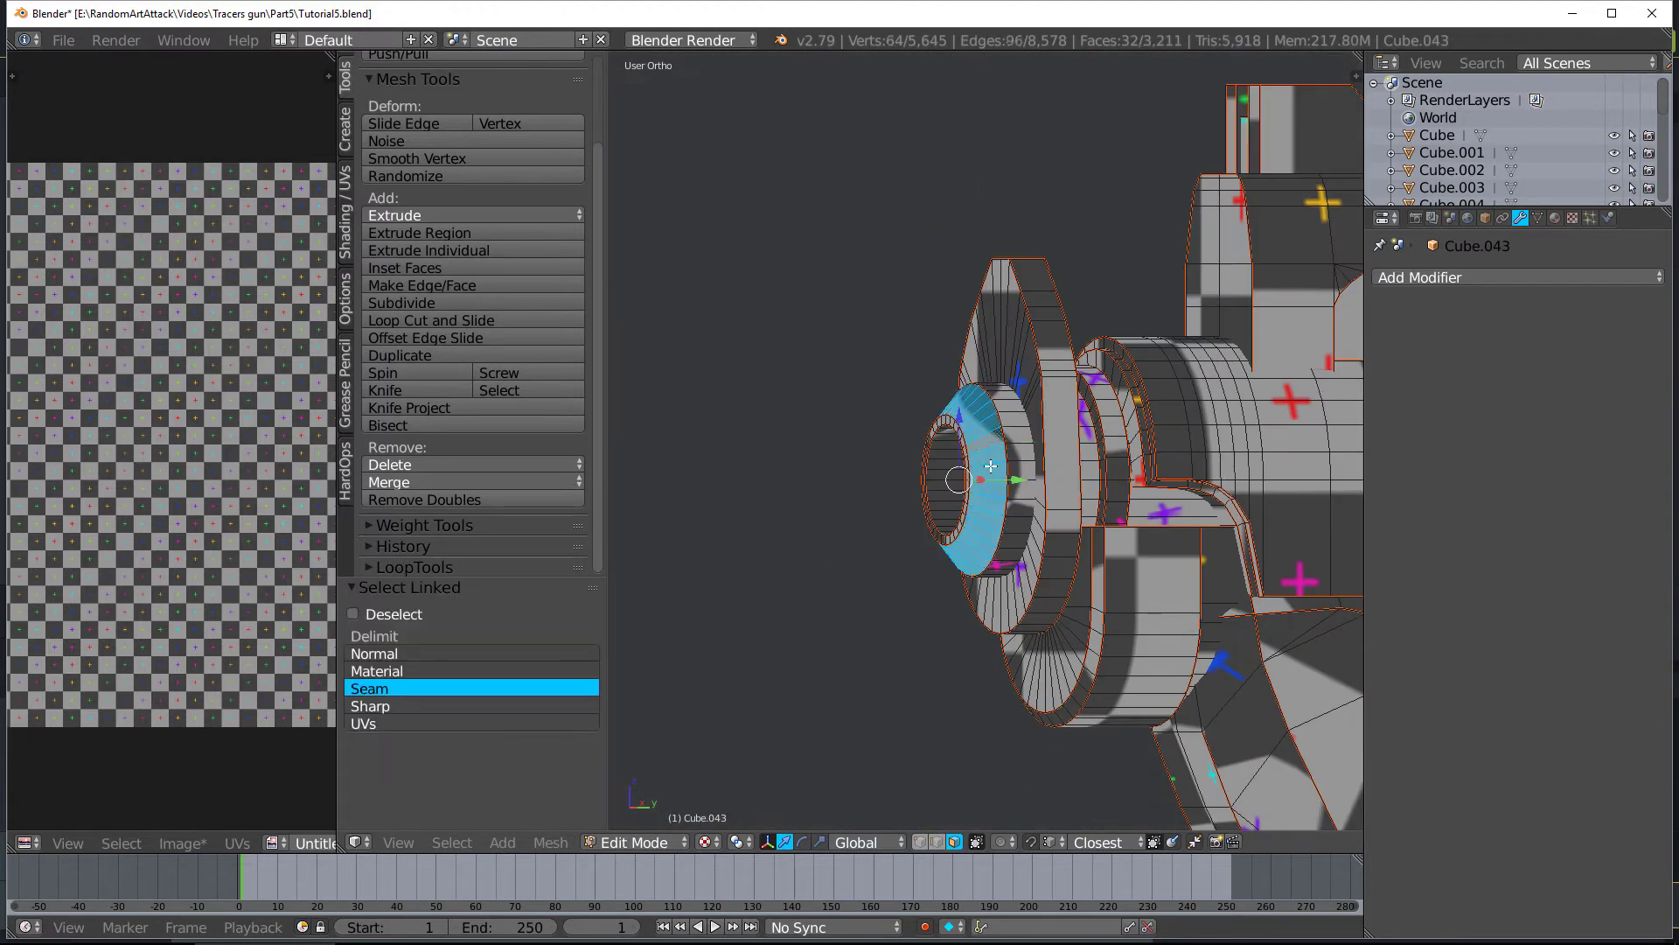
scroll(170, 490, "down", 1)
scroll(233, 459, "up", 6)
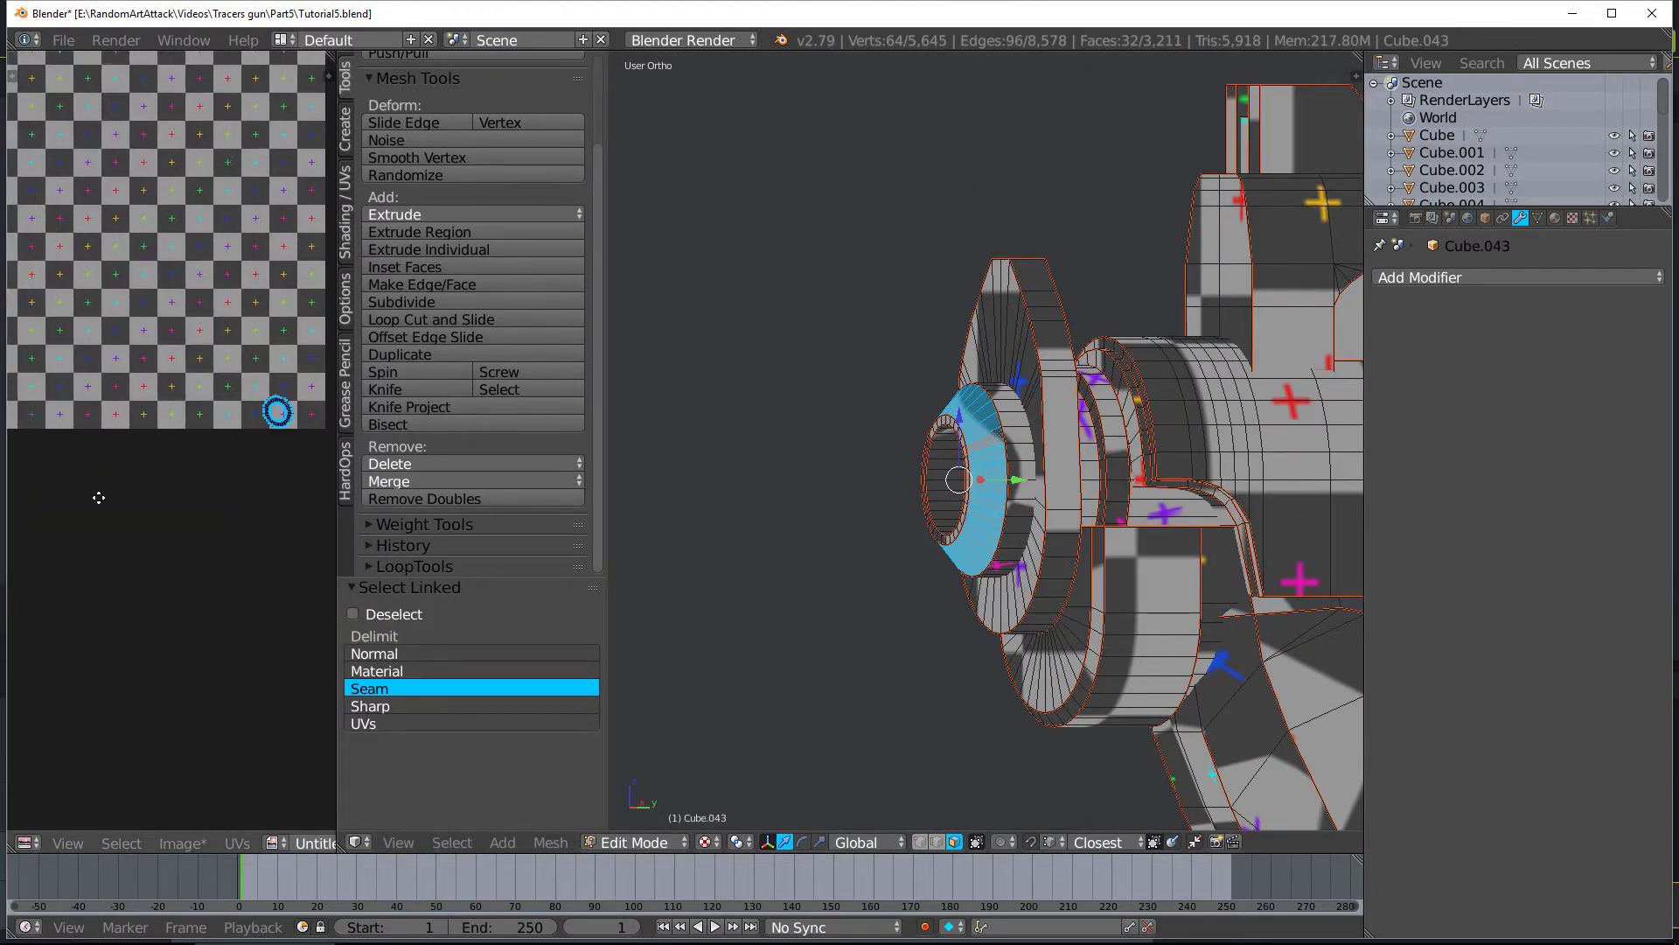
scroll(206, 486, "up", 3)
middle_click_drag(891, 504, 1016, 452)
key("a")
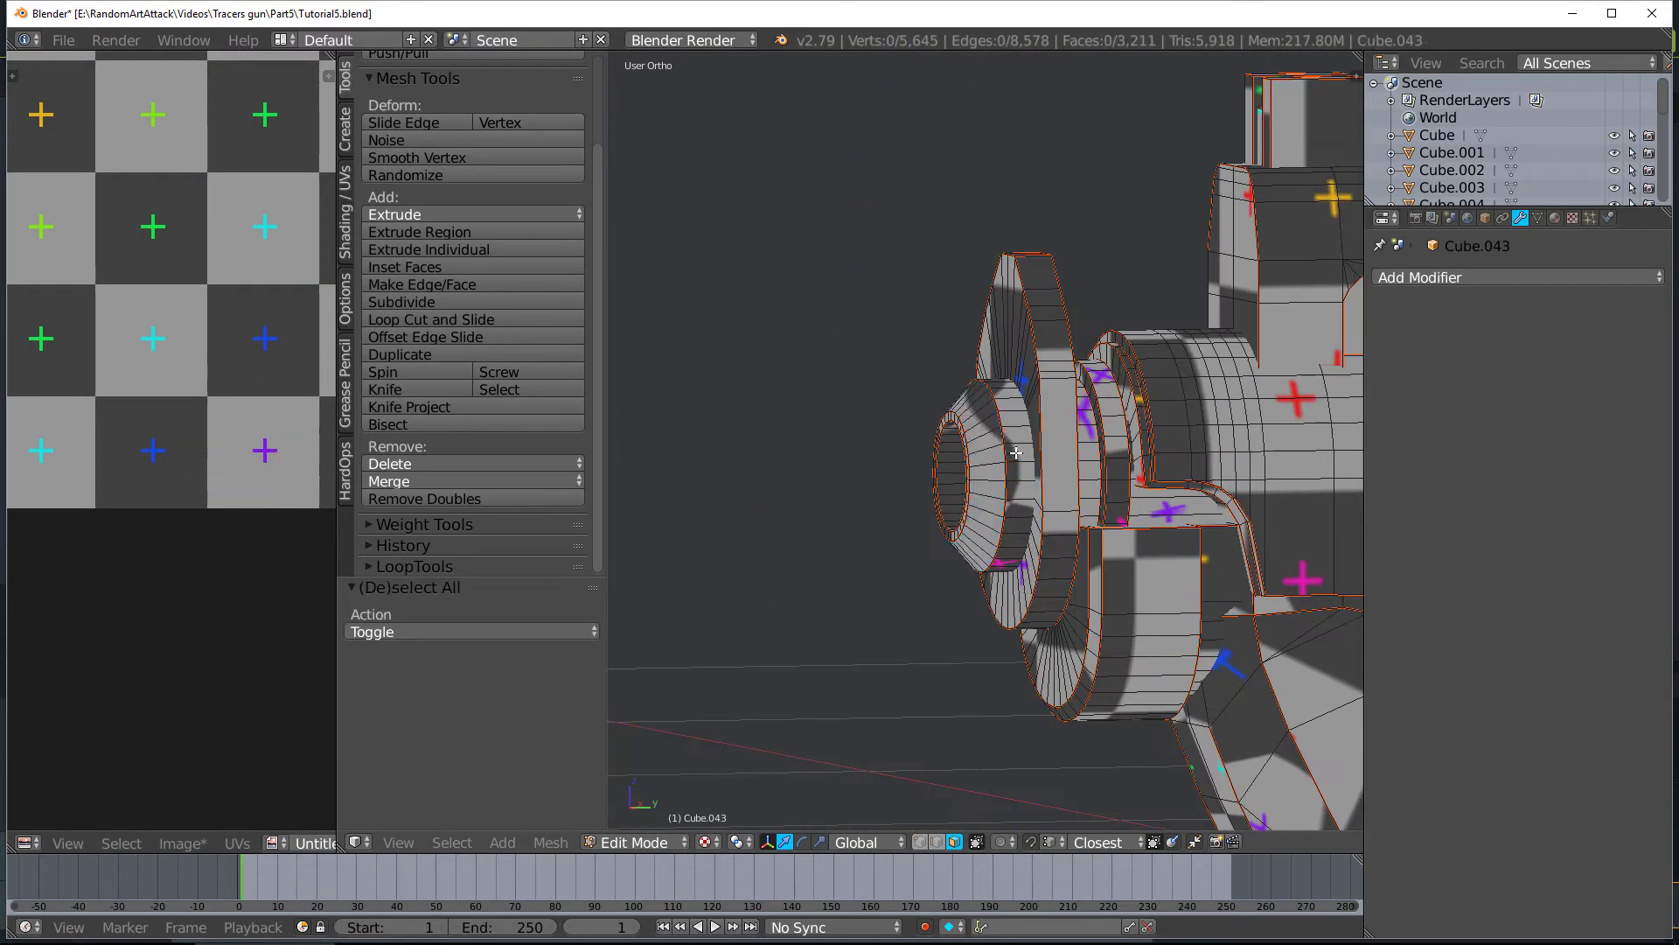
Select the seam-delimited cylindrical band behind the muzzle cone and check its UV island against the grid
key("l")
scroll(234, 420, "down", 3)
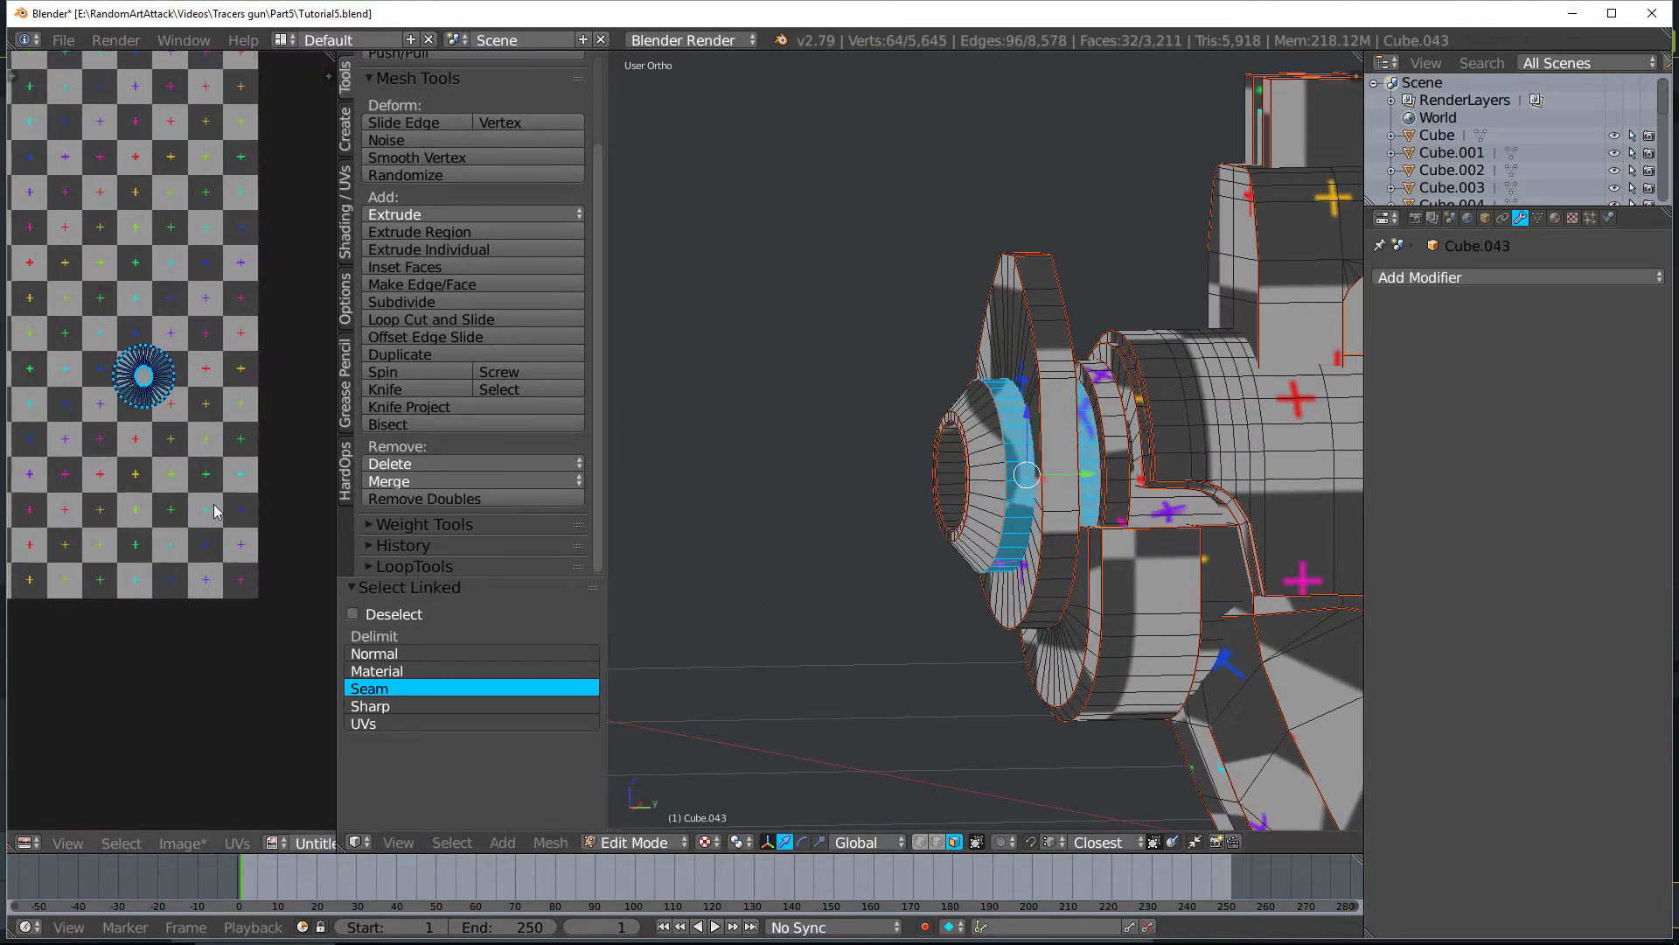
scroll(151, 409, "up", 4)
middle_click_drag(112, 342, 164, 441)
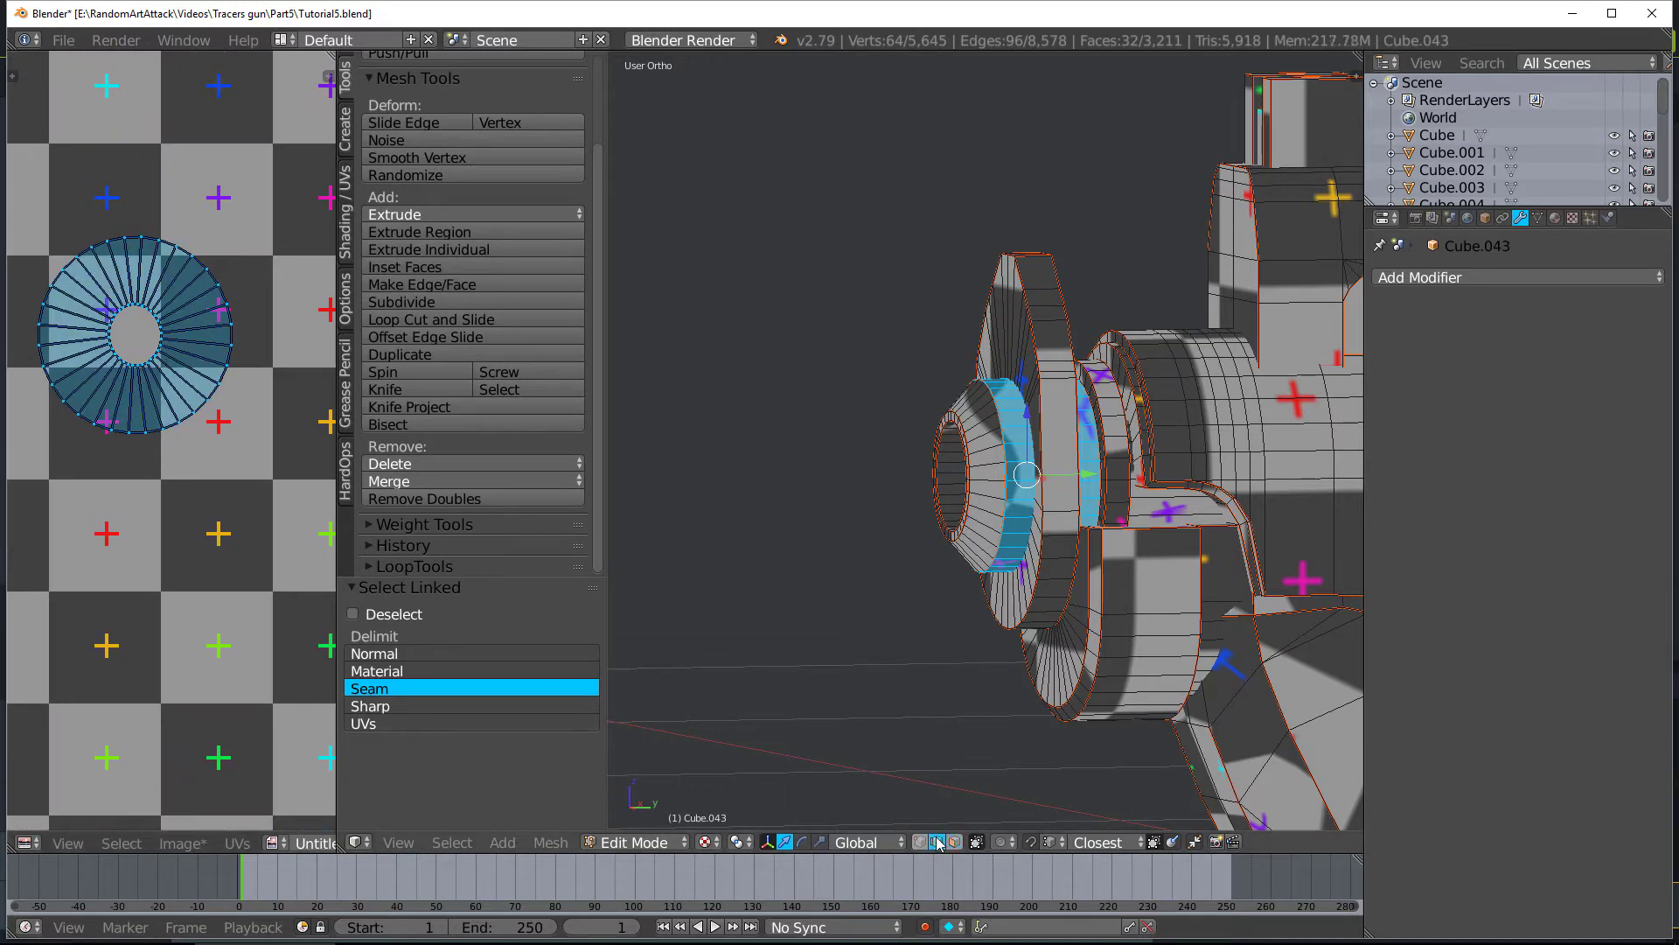
Mark a seam along one lengthwise edge of the cylindrical band behind the muzzle cone
middle_click_drag(1003, 682, 1075, 618)
right_click(958, 604)
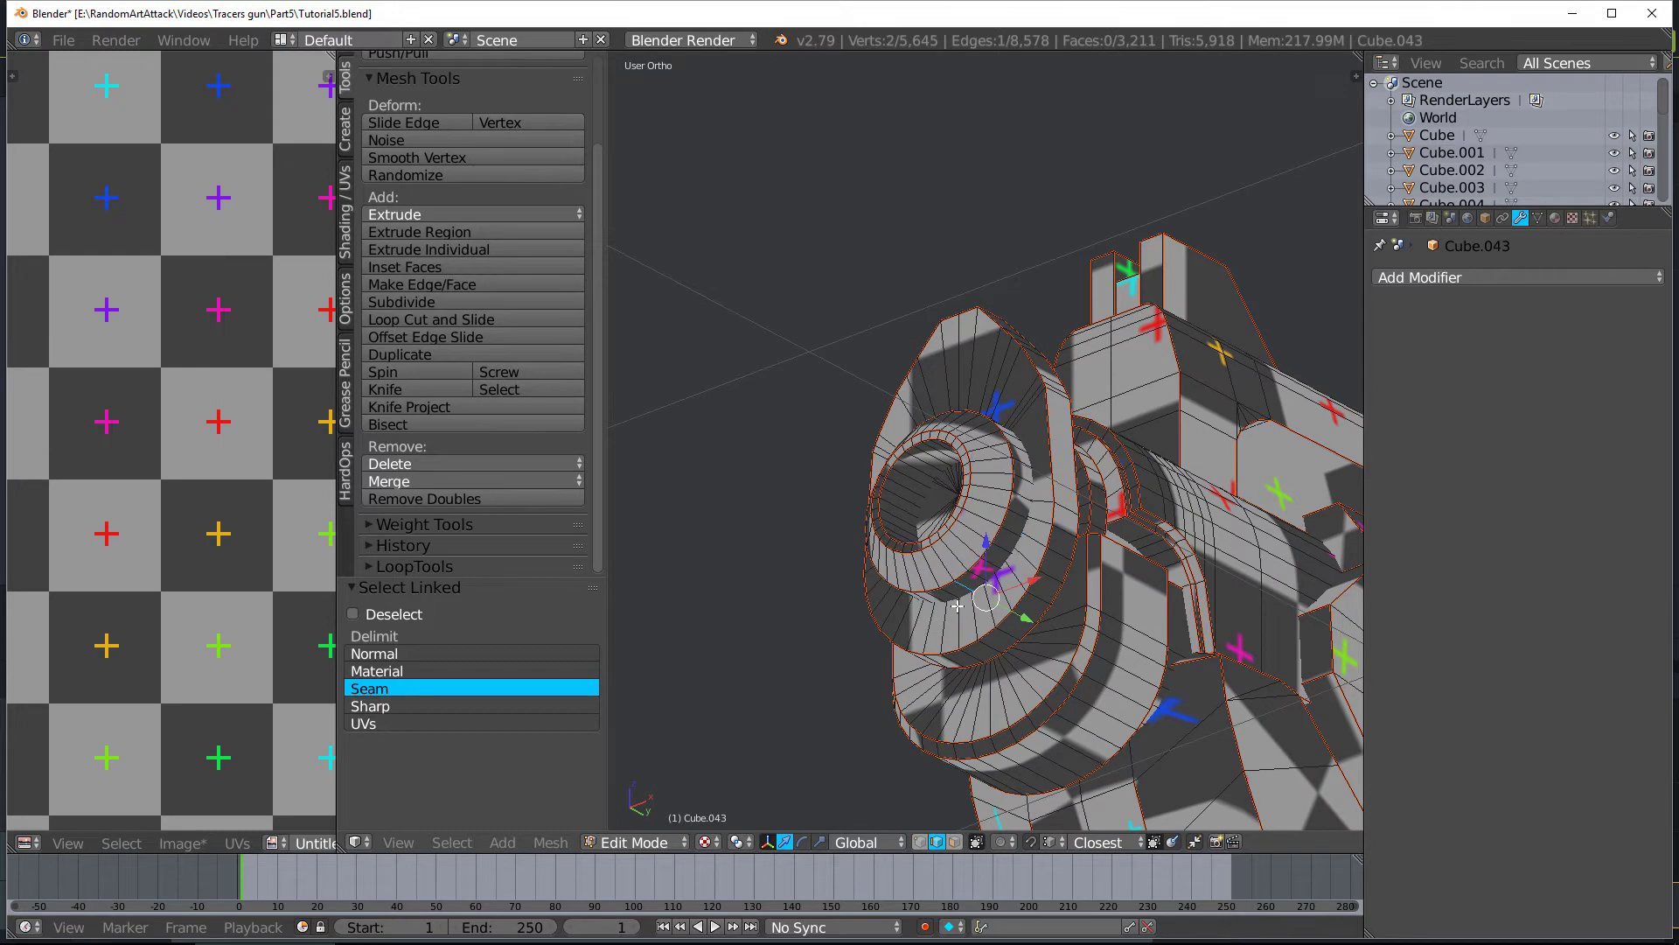
key("ctrl+e")
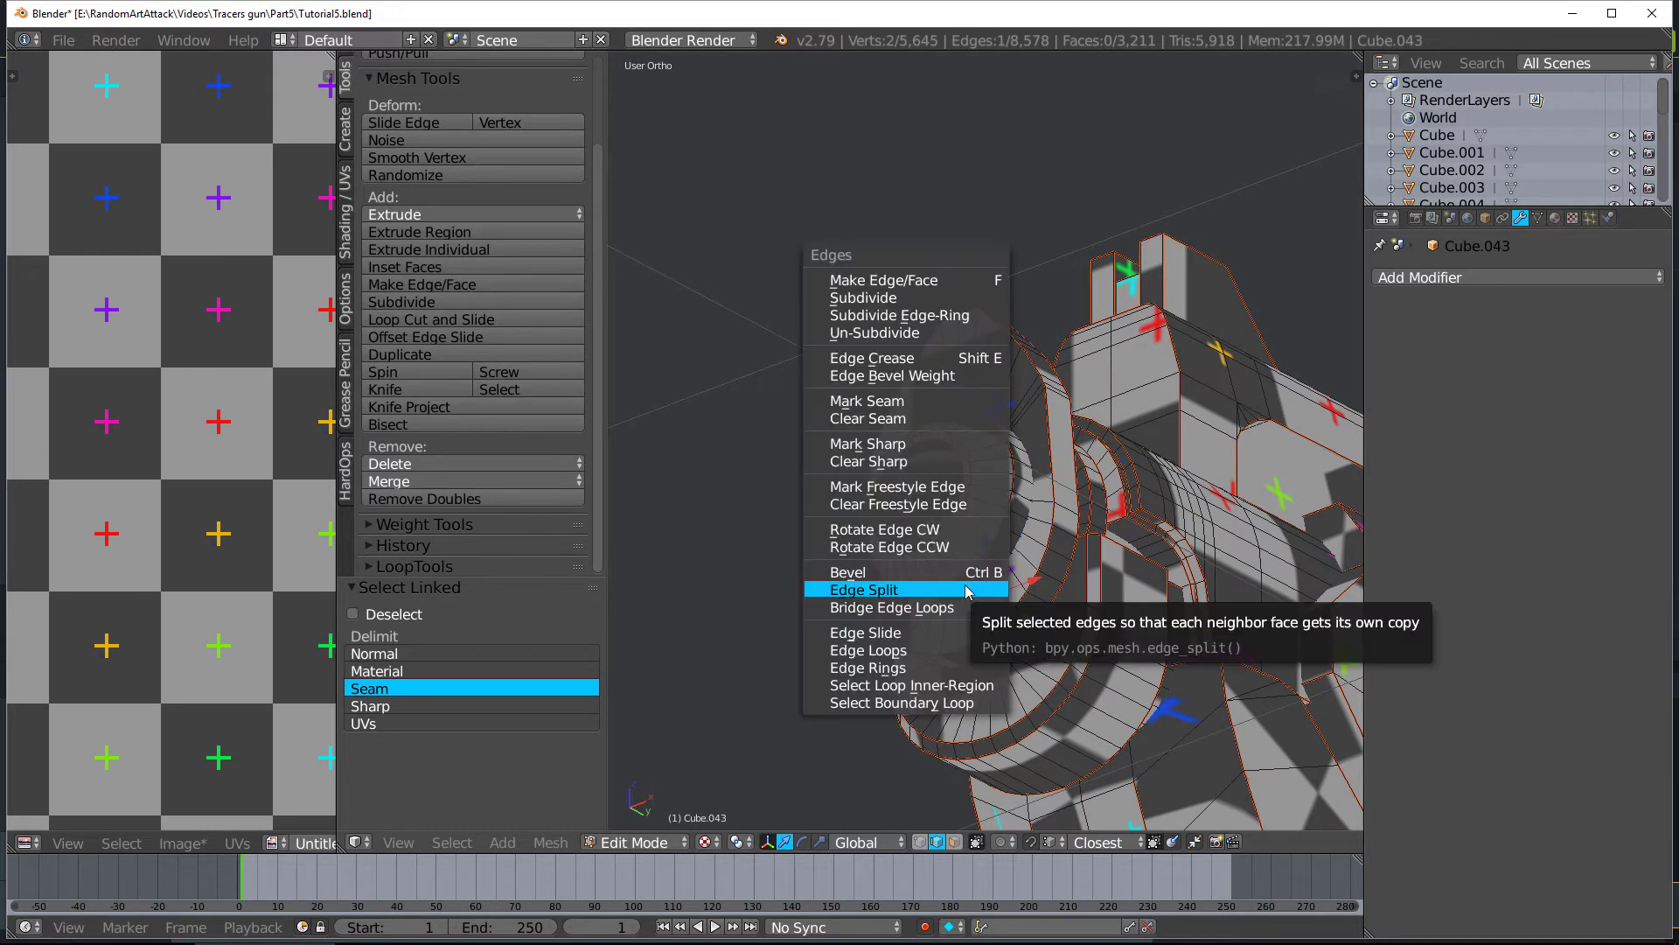
left_click(922, 405)
key("Tab")
Mark a seam on a single edge across the muzzle disc's outer rim at the underside, and clear the selection
middle_click_drag(982, 575, 916, 604)
key("Tab")
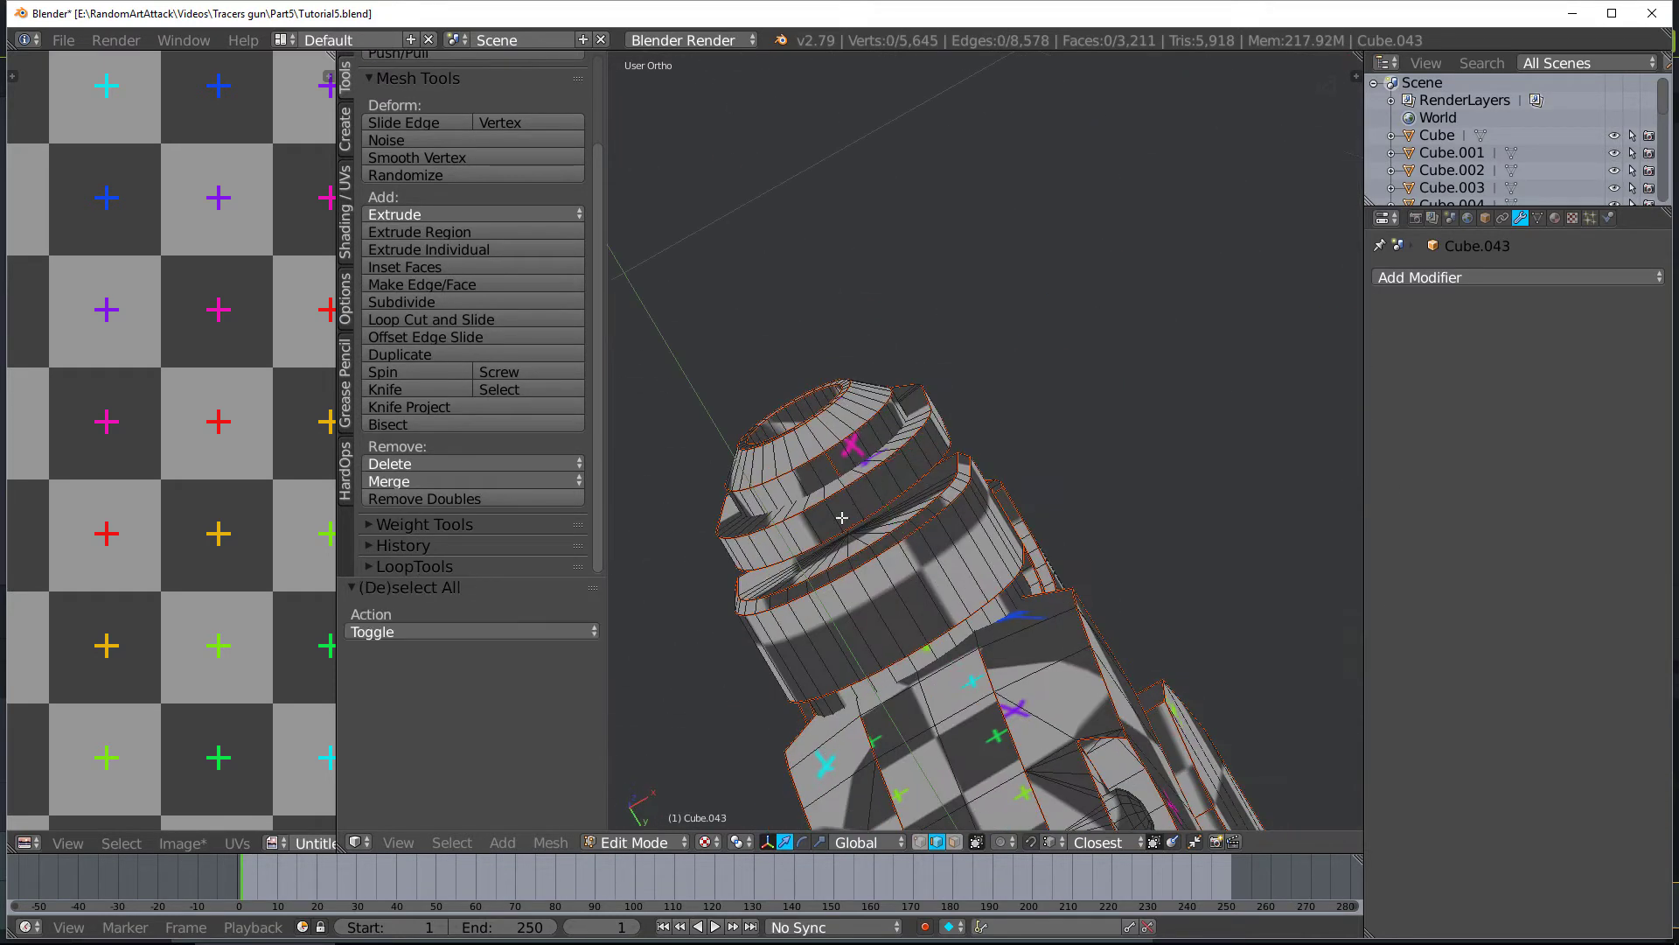
middle_click_drag(853, 535, 818, 638)
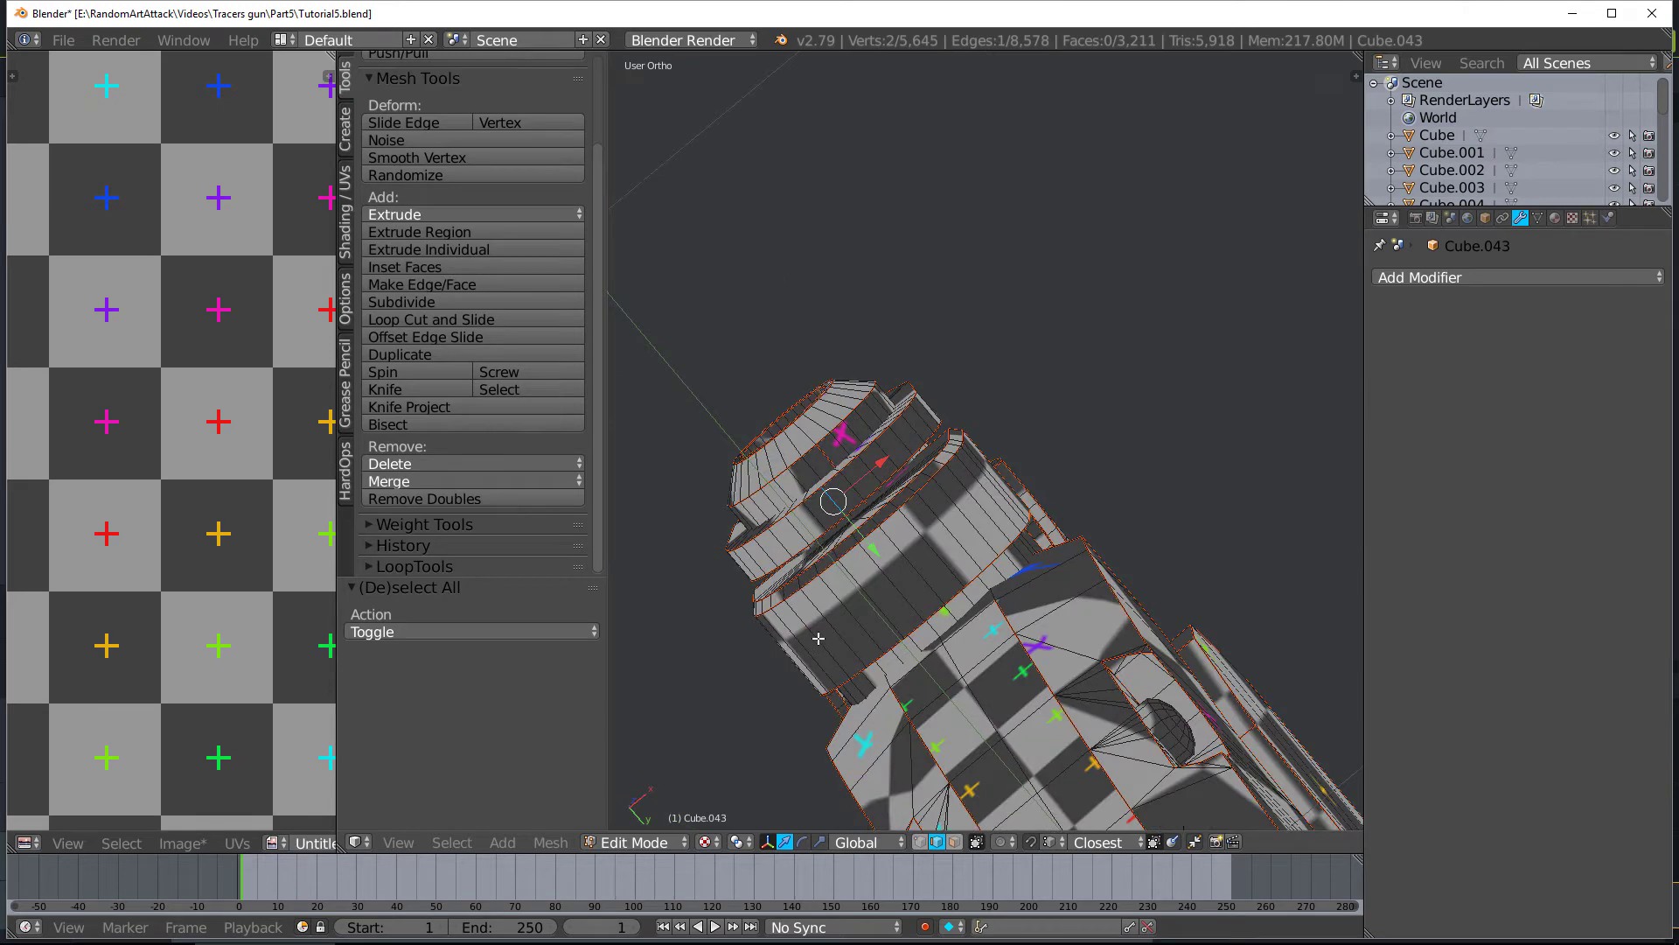
key("ctrl+e")
left_click(784, 620)
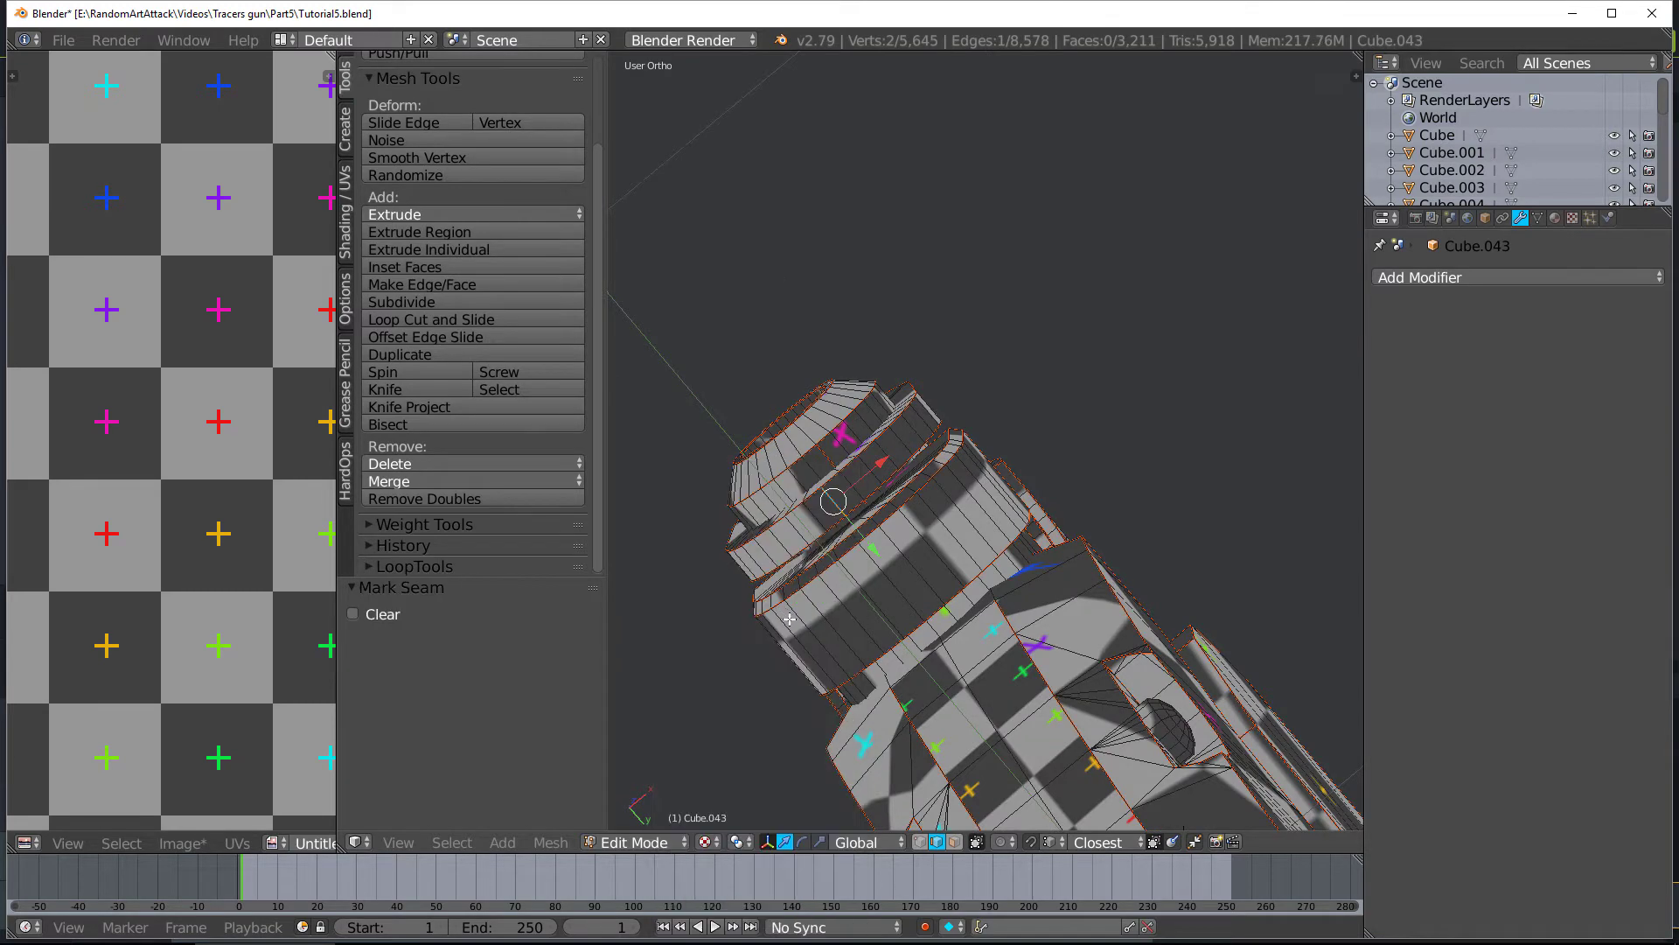
key("a")
Mark seams on the outer edge loops of the recessed front screws on both sides of the body
middle_click_drag(784, 619, 765, 731)
scroll(765, 731, "up", 1)
middle_click_drag(1023, 770, 874, 593, "shift")
scroll(874, 593, "up", 7)
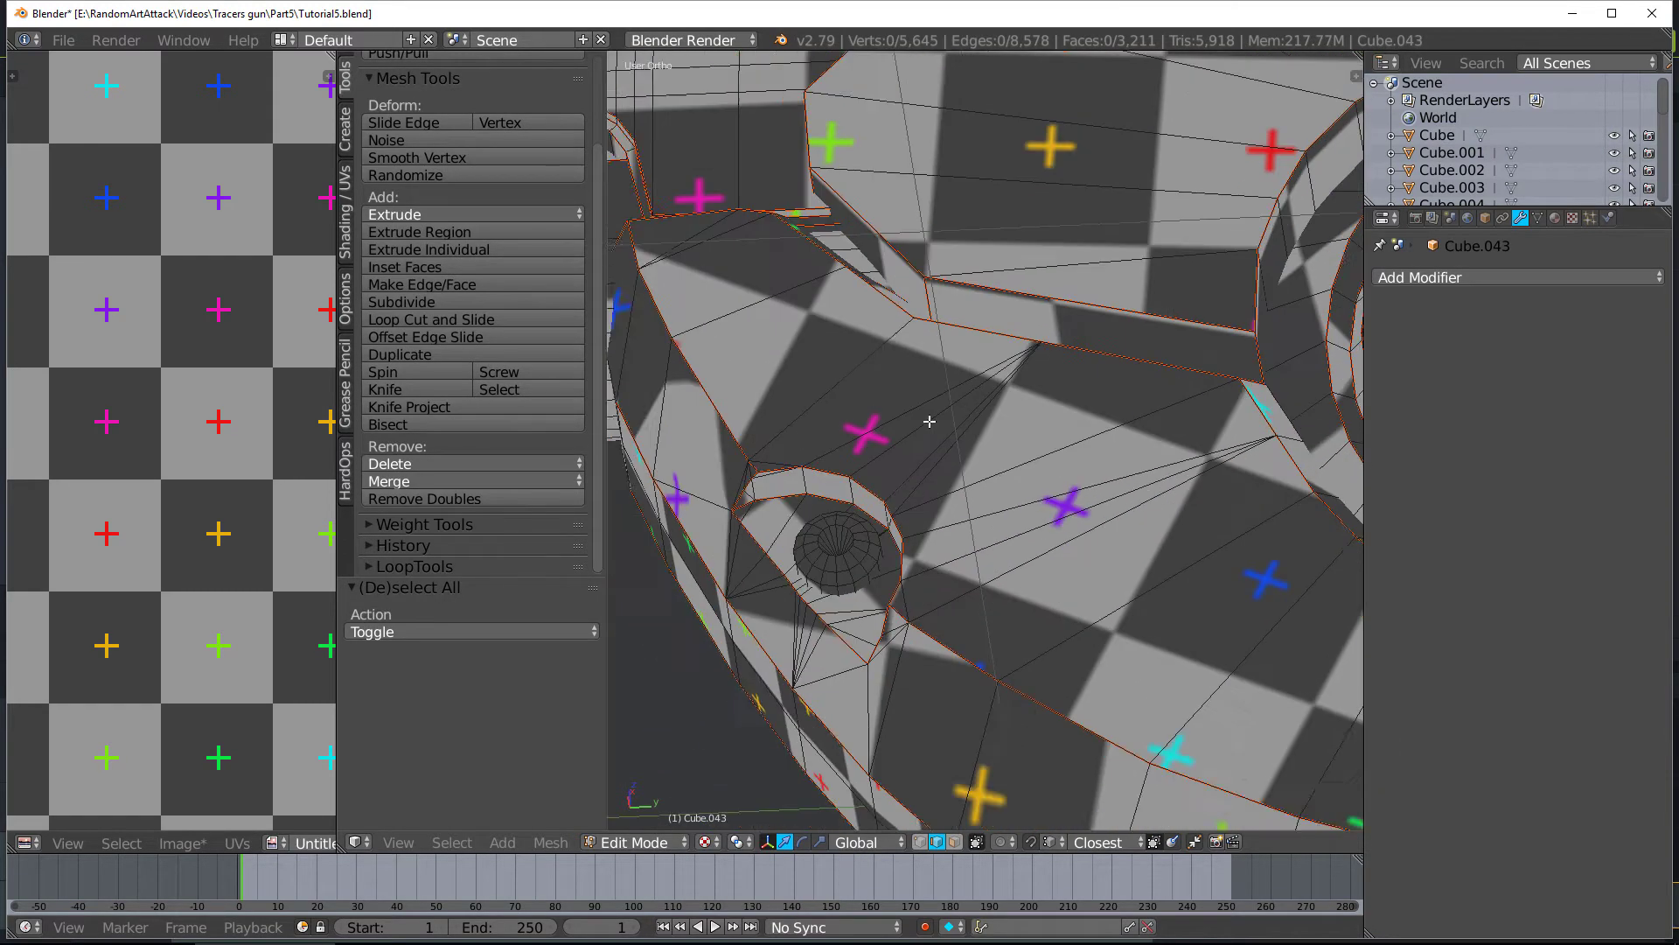
middle_click_drag(822, 401, 803, 280, "shift")
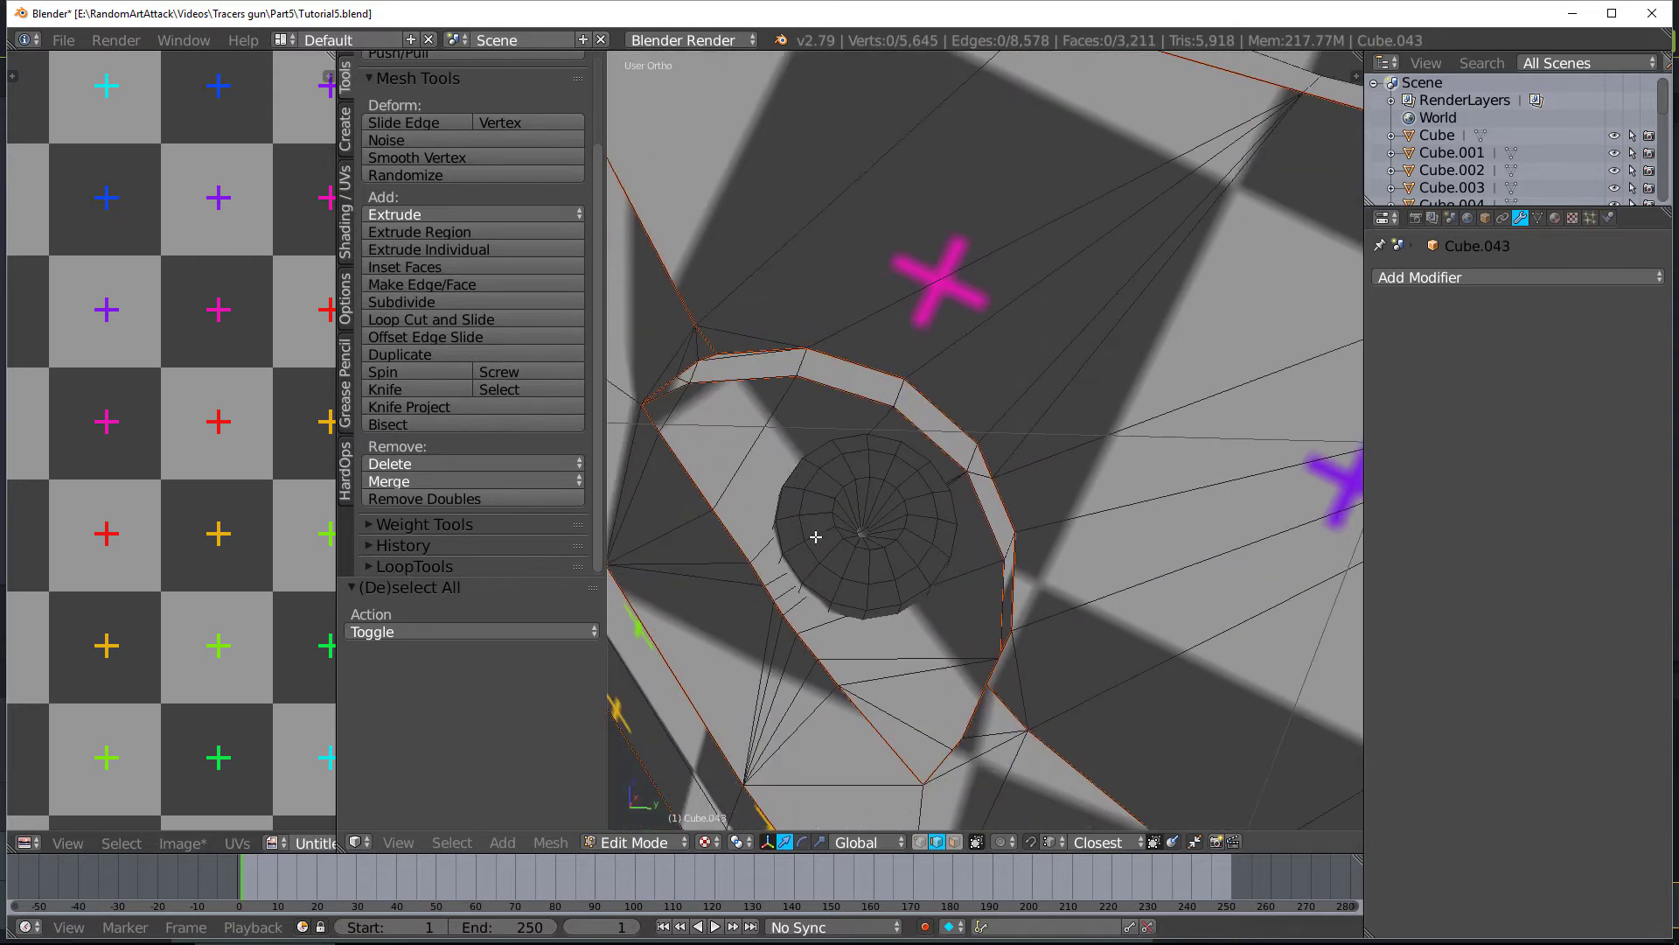
scroll(781, 539, "down", 4)
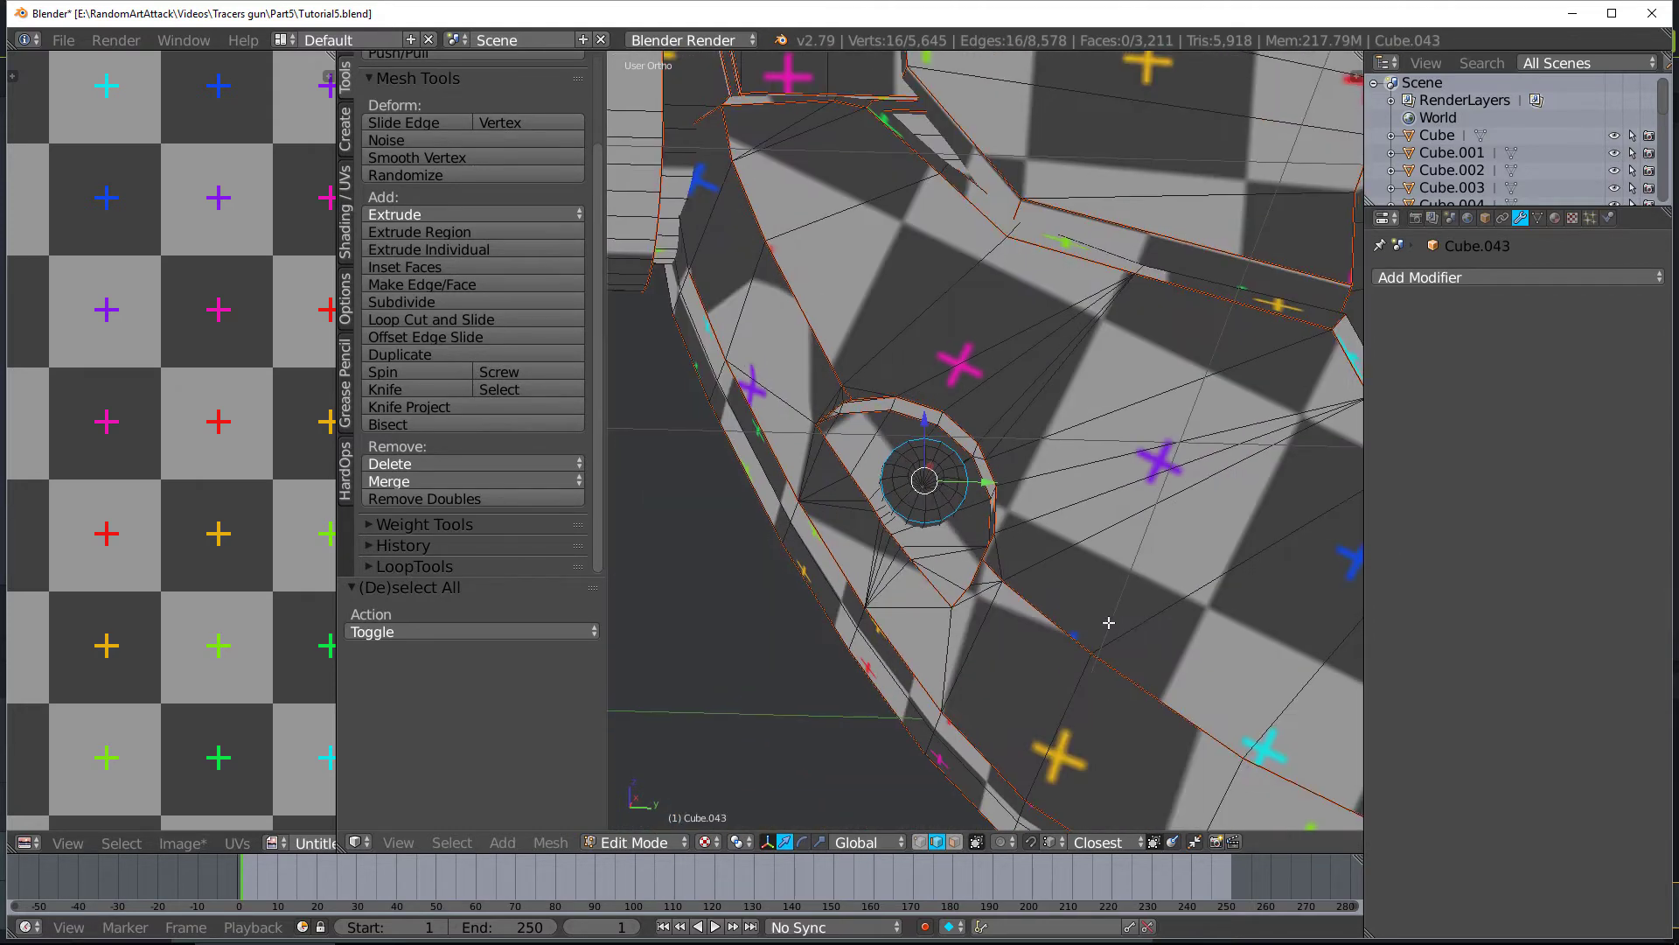
middle_click_drag(1109, 622, 720, 345, "shift")
middle_click_drag(1190, 563, 1009, 538, "shift")
middle_click_drag(1109, 616, 924, 497, "shift")
middle_click_drag(717, 421, 1361, 694, "shift")
scroll(795, 492, "down", 1)
middle_click_drag(795, 492, 1132, 489)
key("ctrl+e")
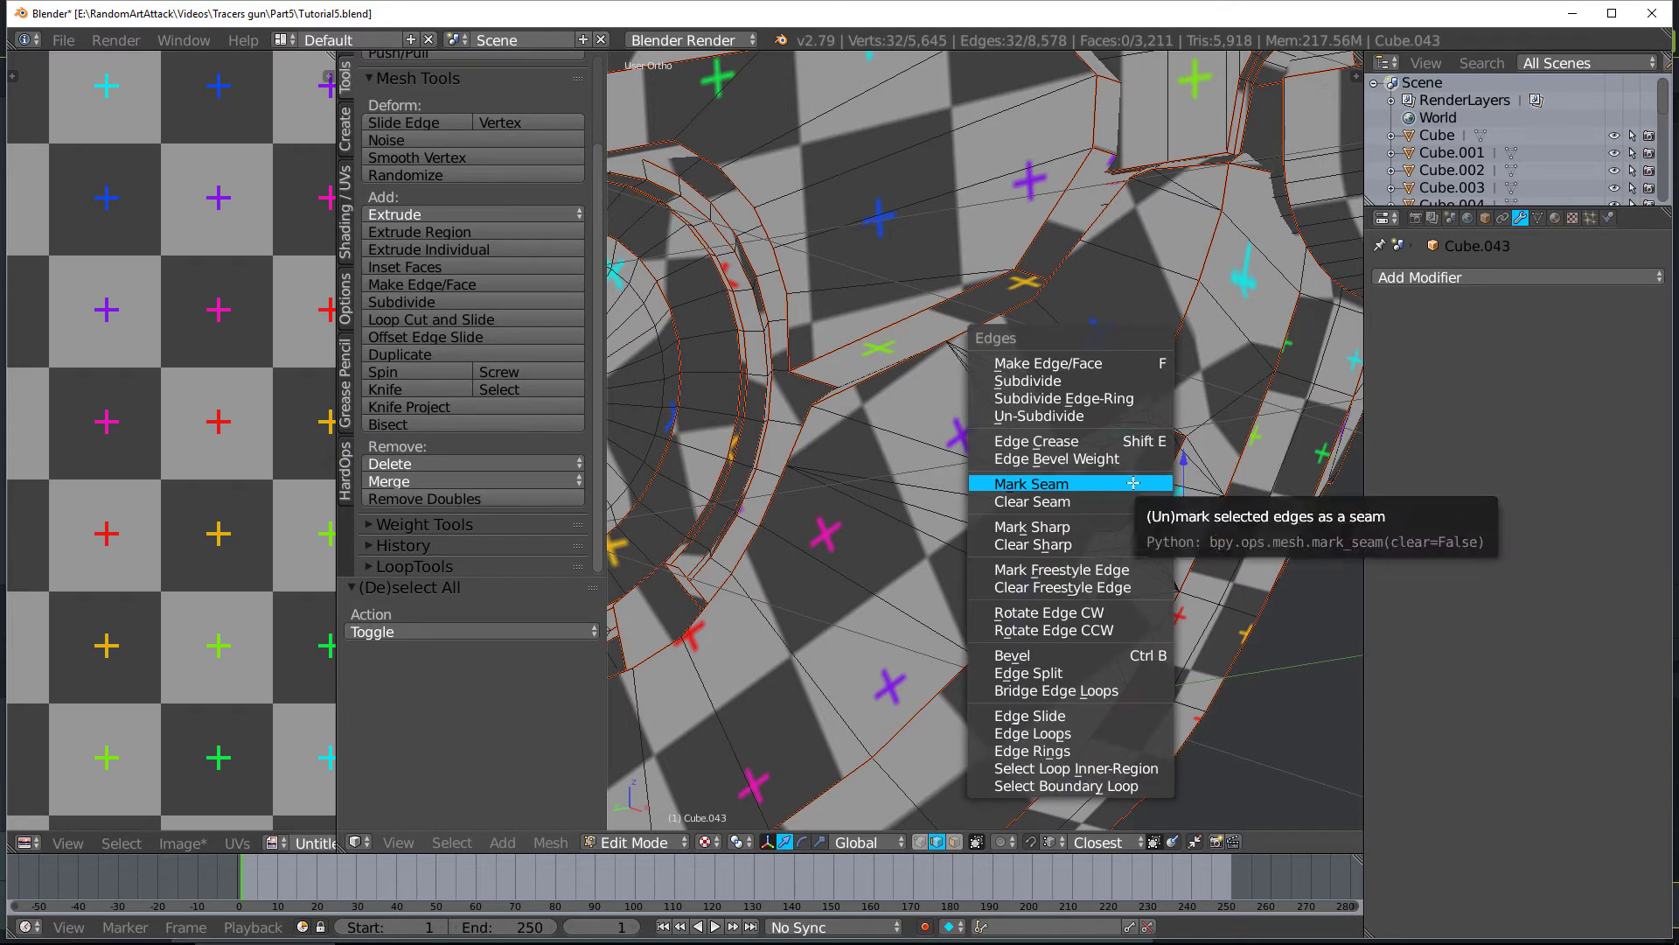
left_click(1129, 482)
Mark seams on the edge loops around the screws near the front end of the trigger guard and clear the selection
scroll(1110, 514, "down", 4)
middle_click_drag(1110, 514, 949, 507)
scroll(980, 543, "up", 4)
key("ctrl+e")
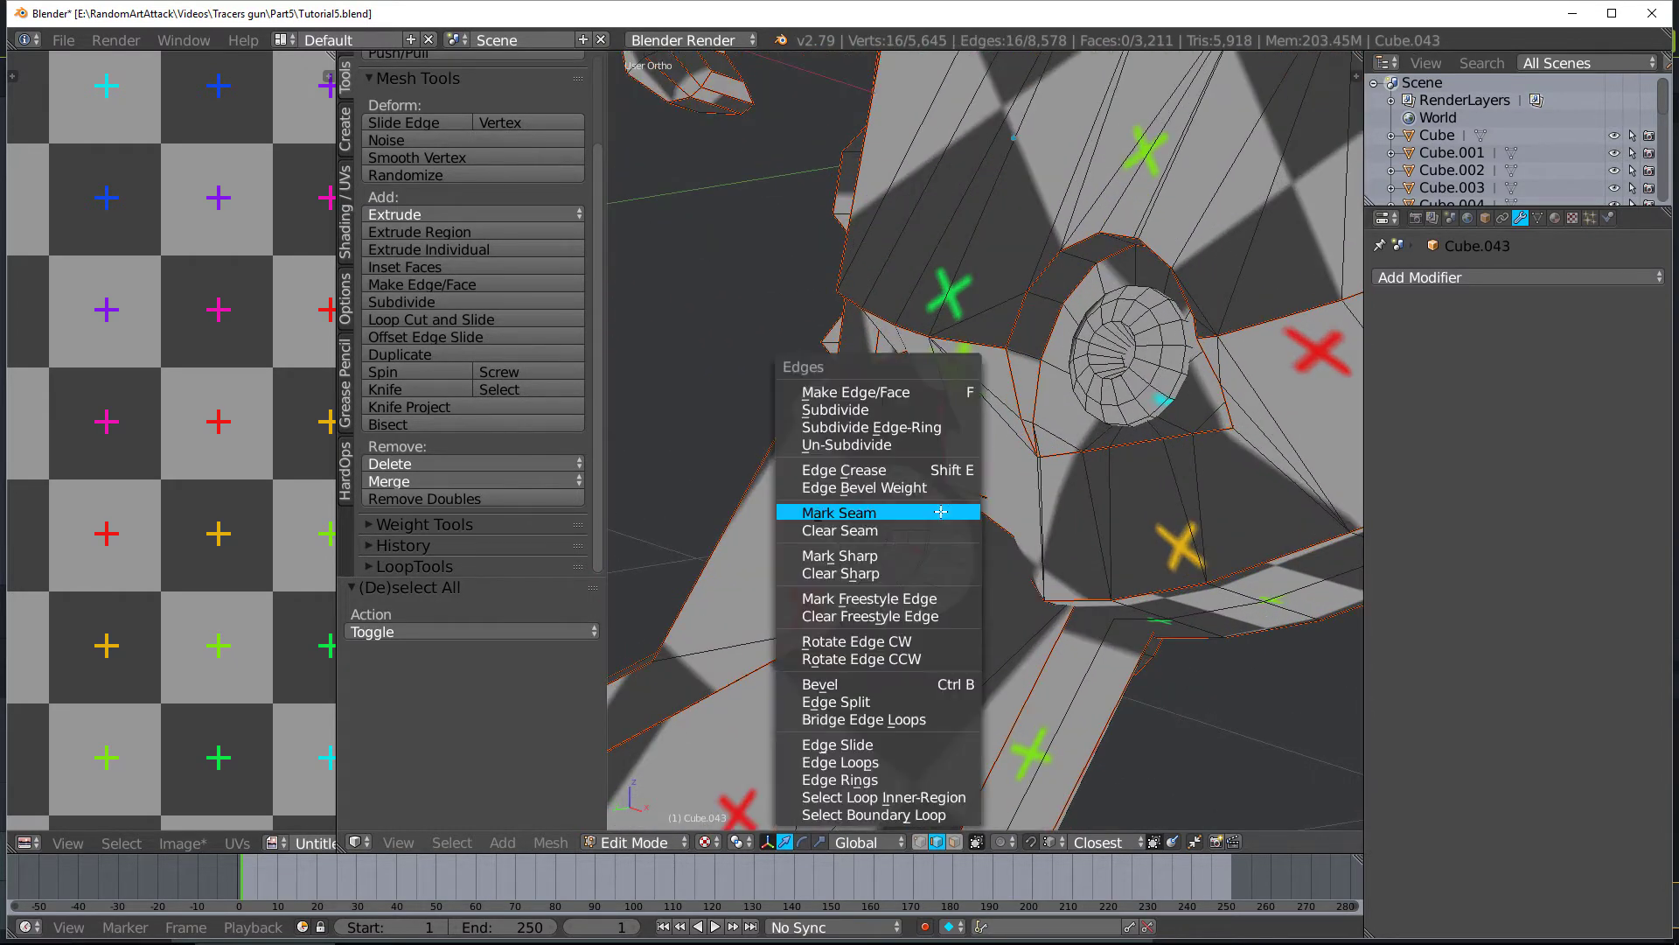
left_click(945, 508)
key("ctrl+e")
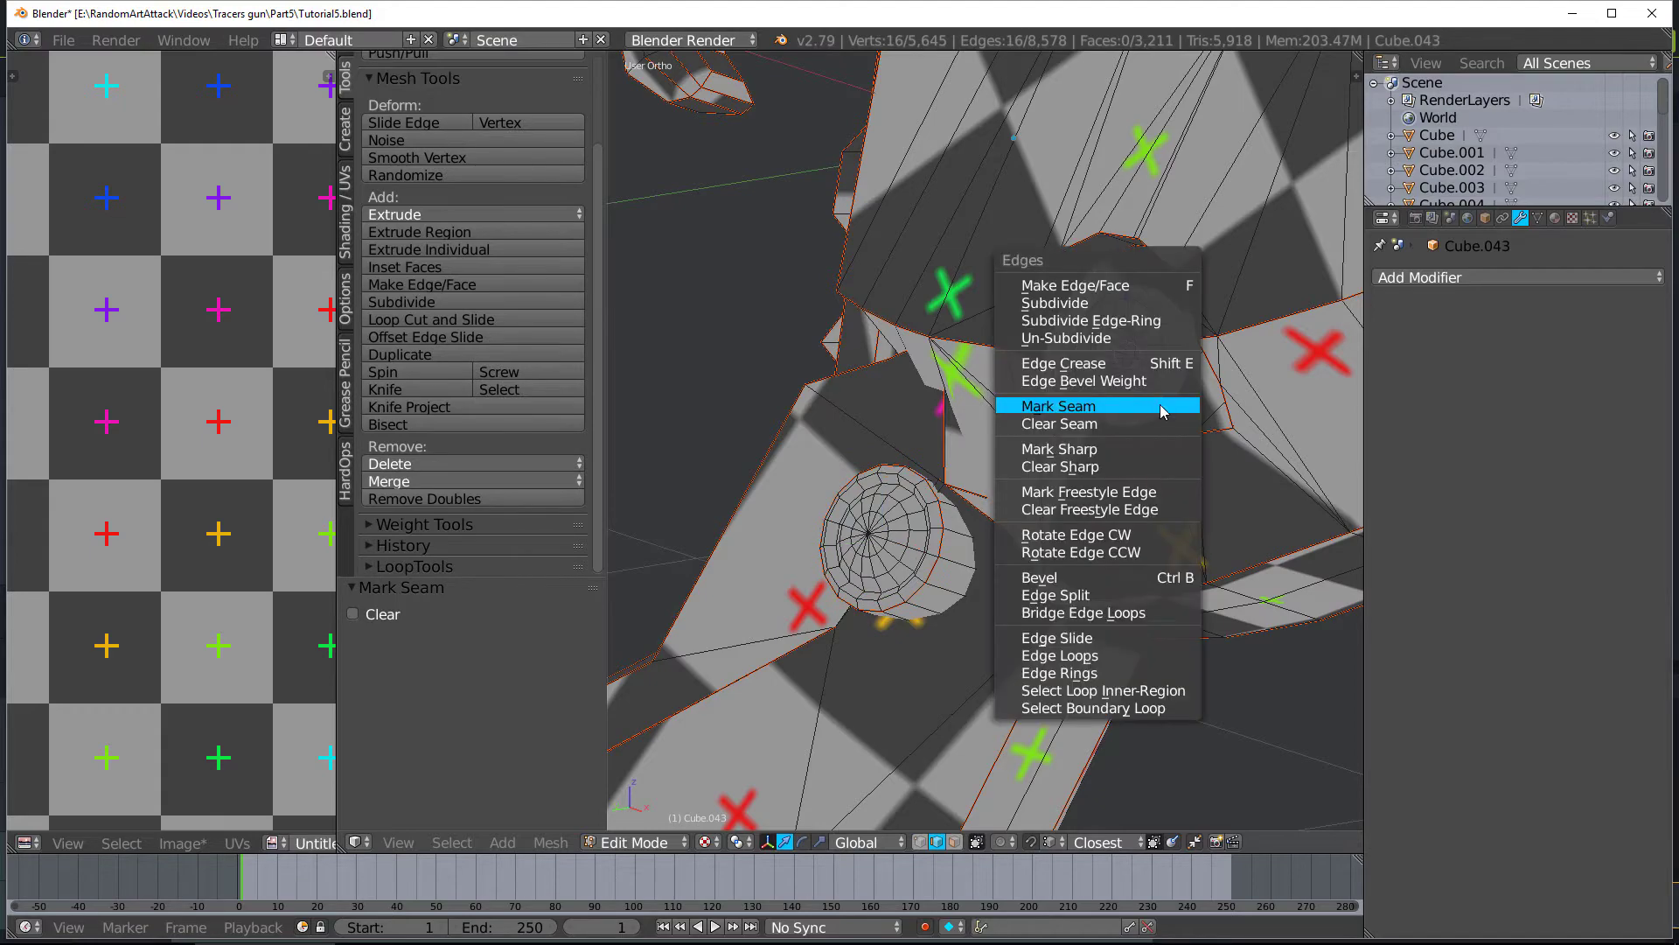
left_click(1162, 406)
scroll(1162, 406, "down", 5)
key("a")
Select the whole pistol mesh and unwrap it with the added seams
scroll(1049, 446, "down", 3)
middle_click_drag(953, 492, 1001, 465)
scroll(1173, 465, "down", 4)
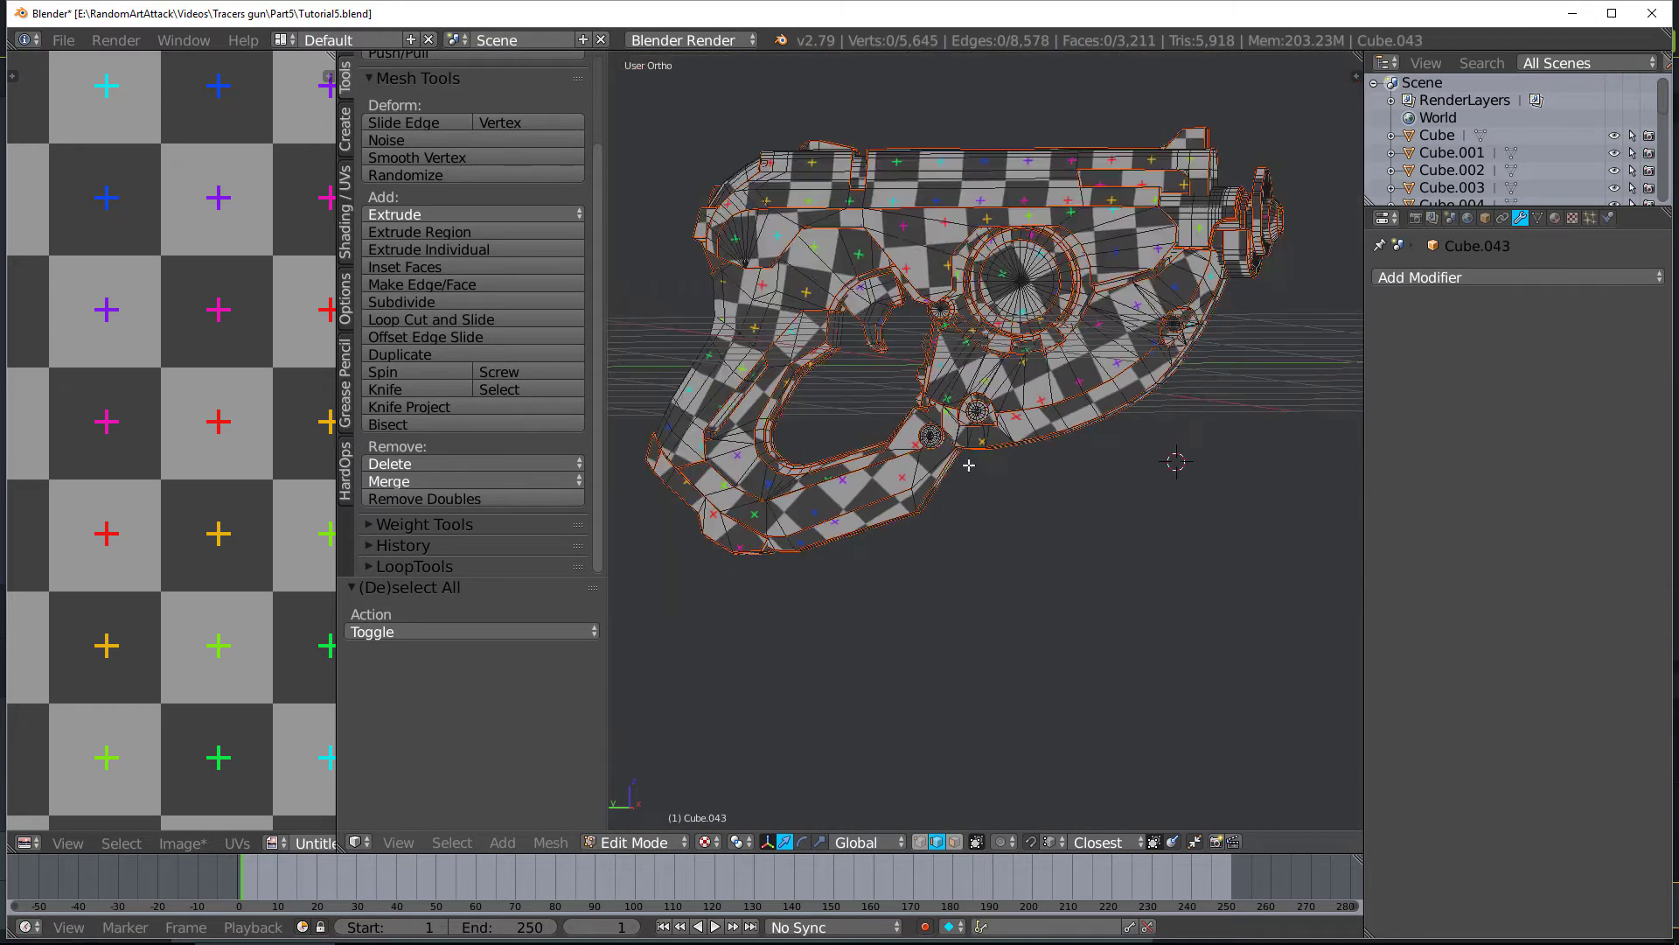
scroll(1137, 459, "up", 4)
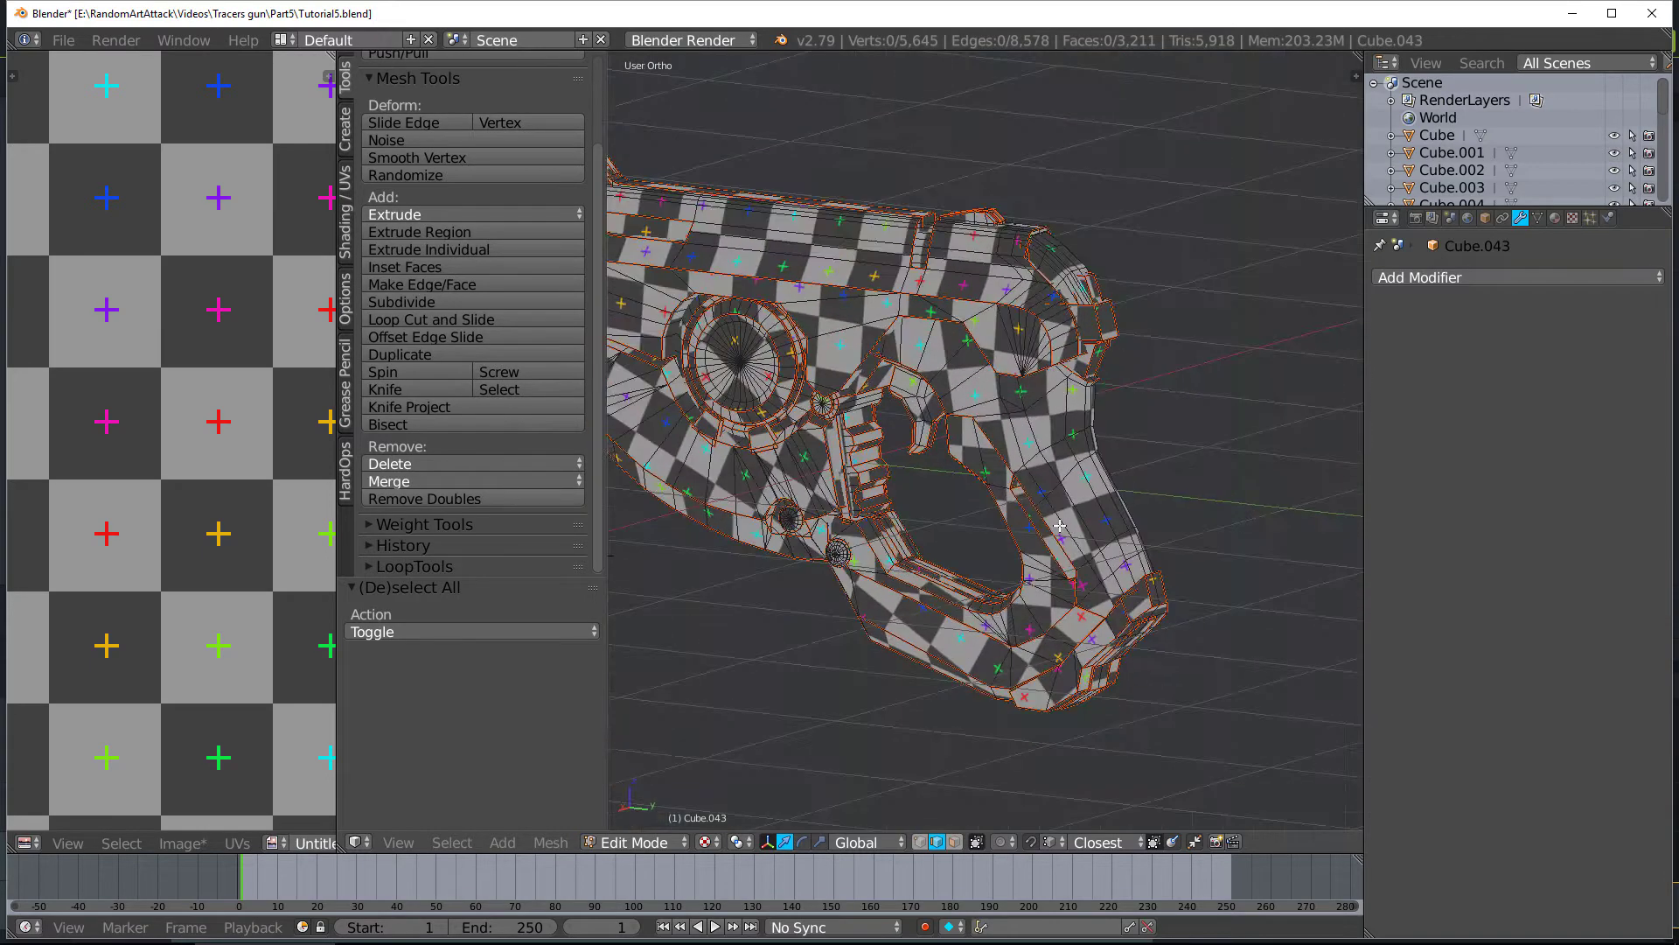
key("a")
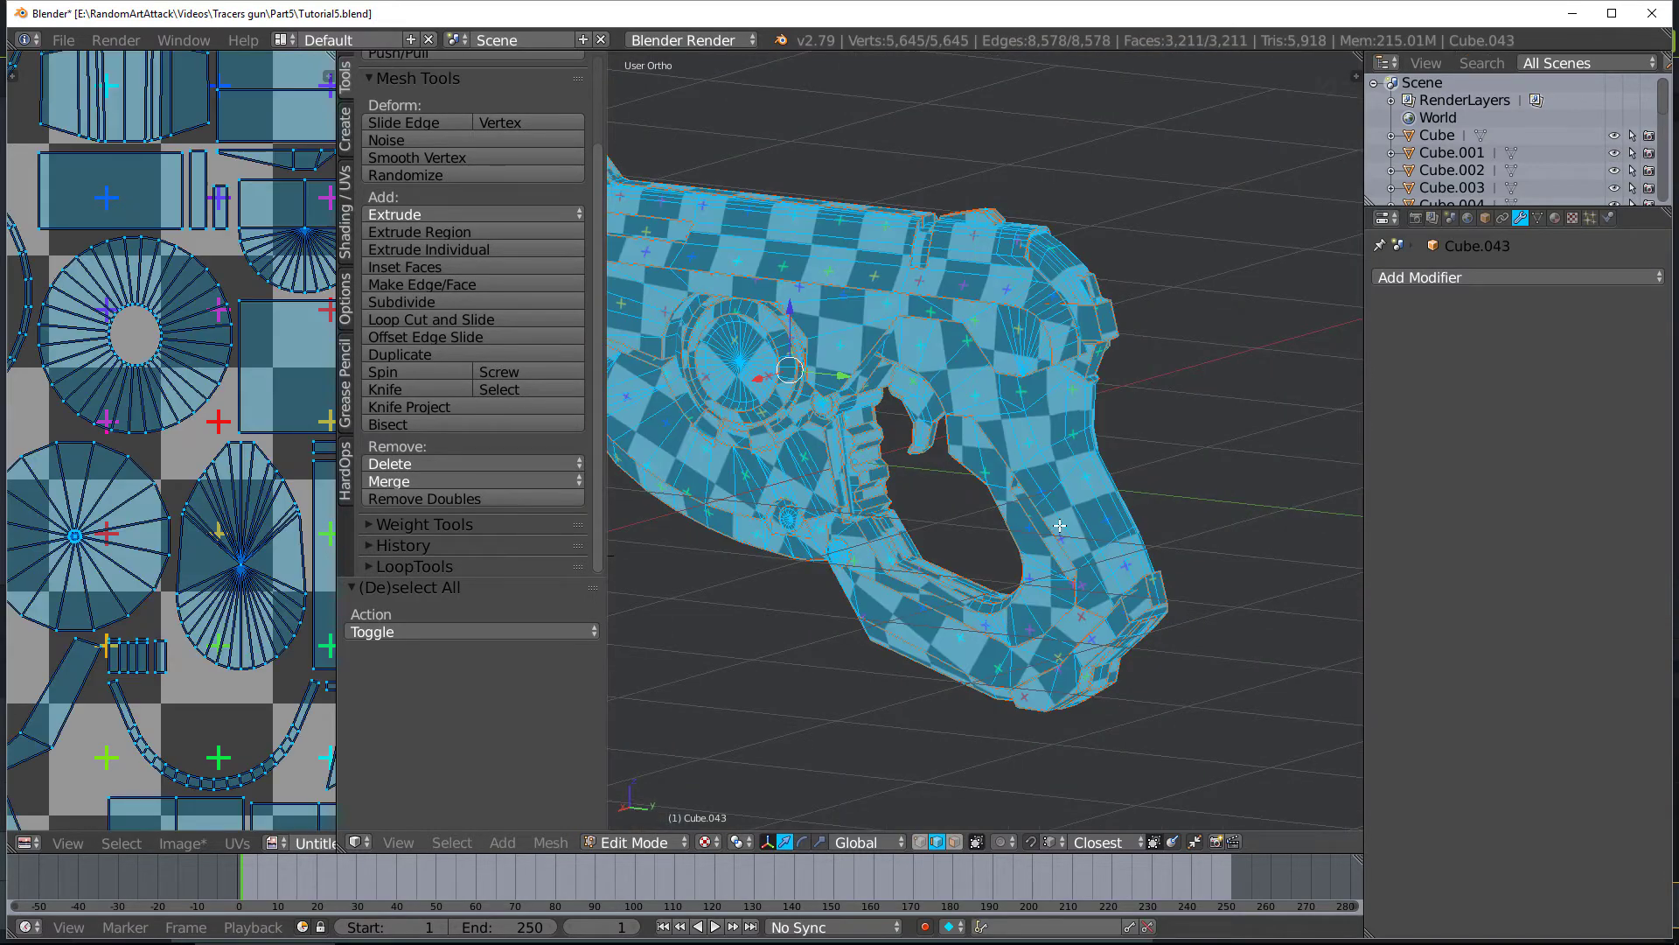
left_click(1062, 527)
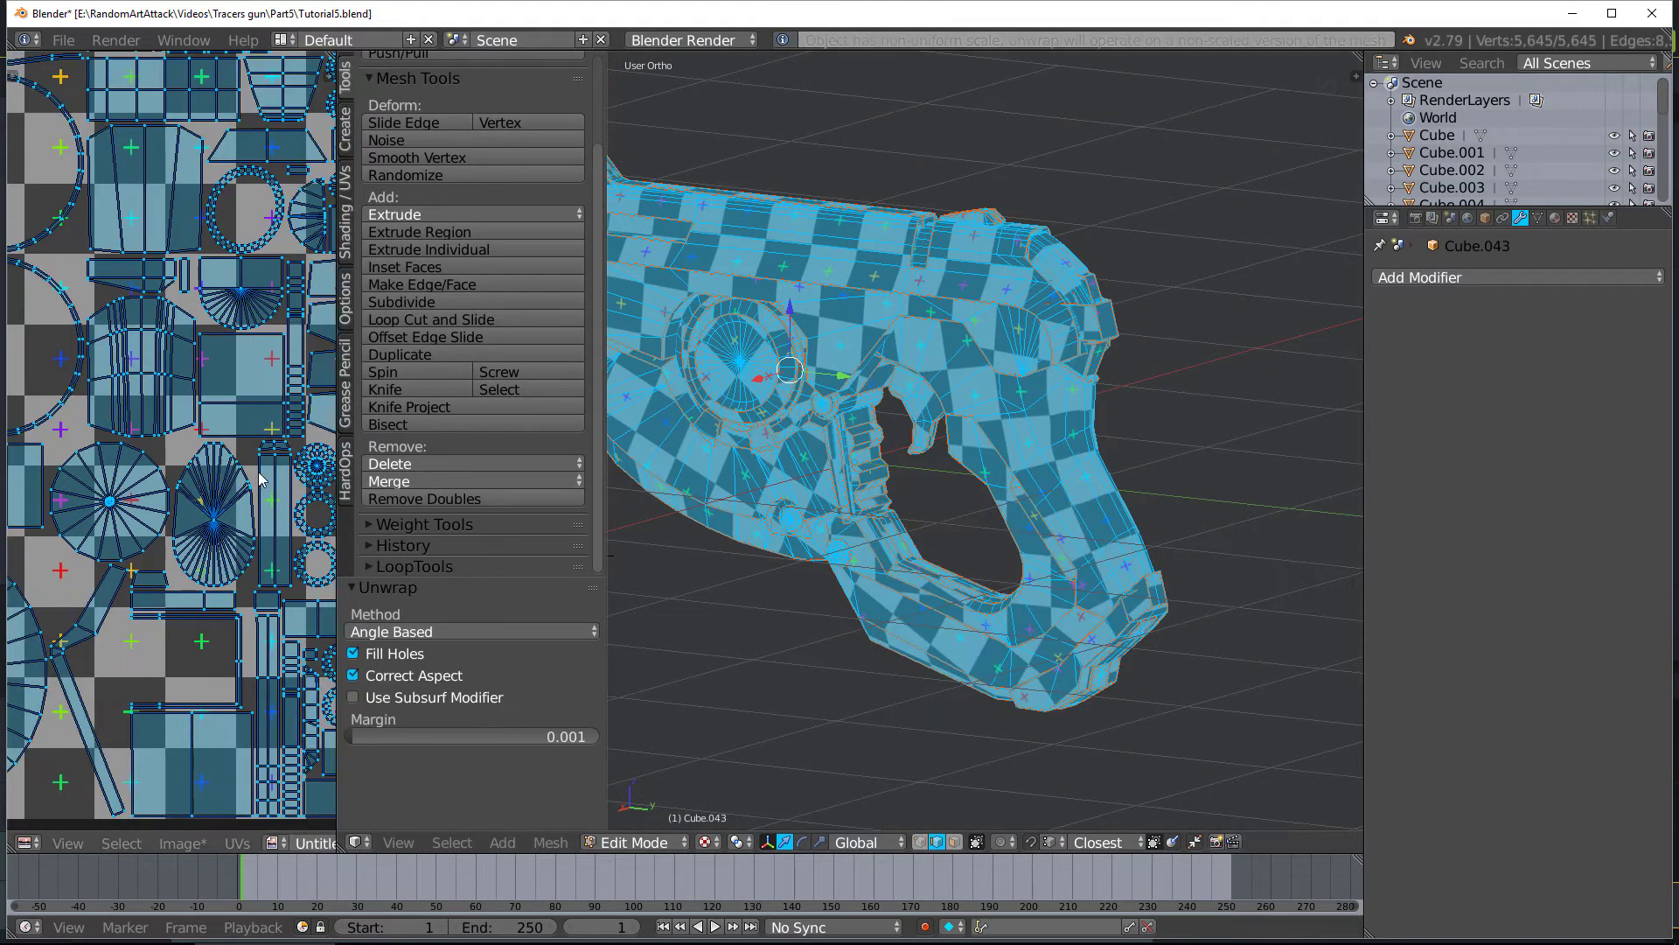
Inspect the checker pattern across the pistol in Object Mode and return to Edit Mode
key("Tab")
middle_click_drag(829, 497, 943, 465)
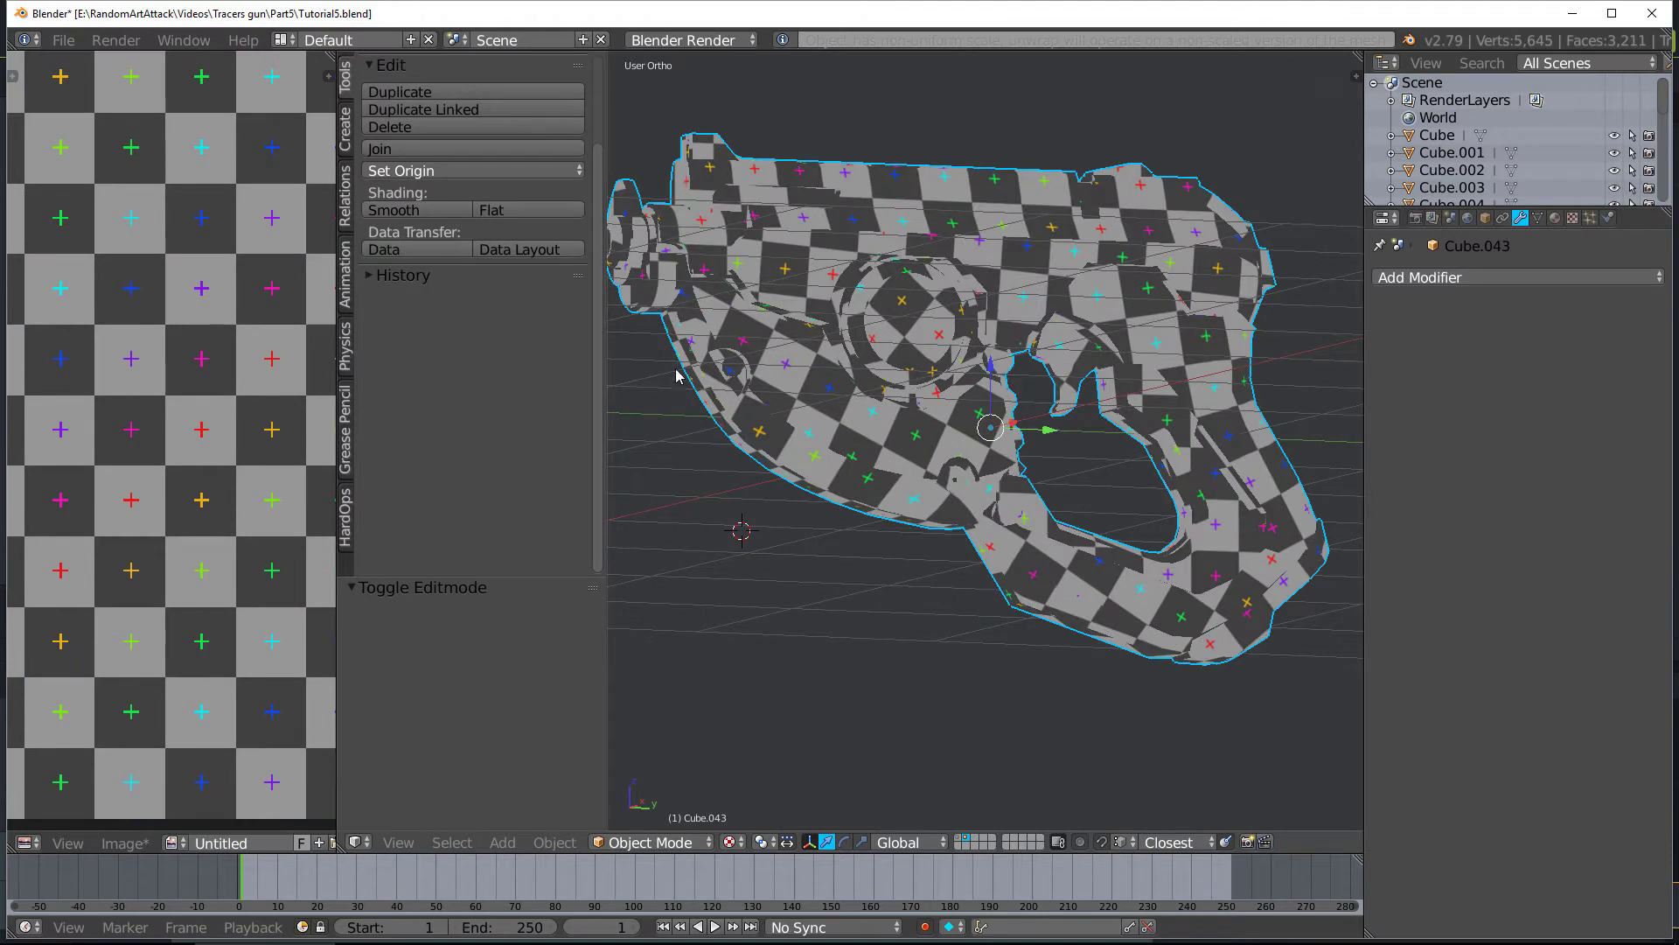
middle_click_drag(676, 376, 710, 439, "shift")
middle_click_drag(774, 383, 783, 428)
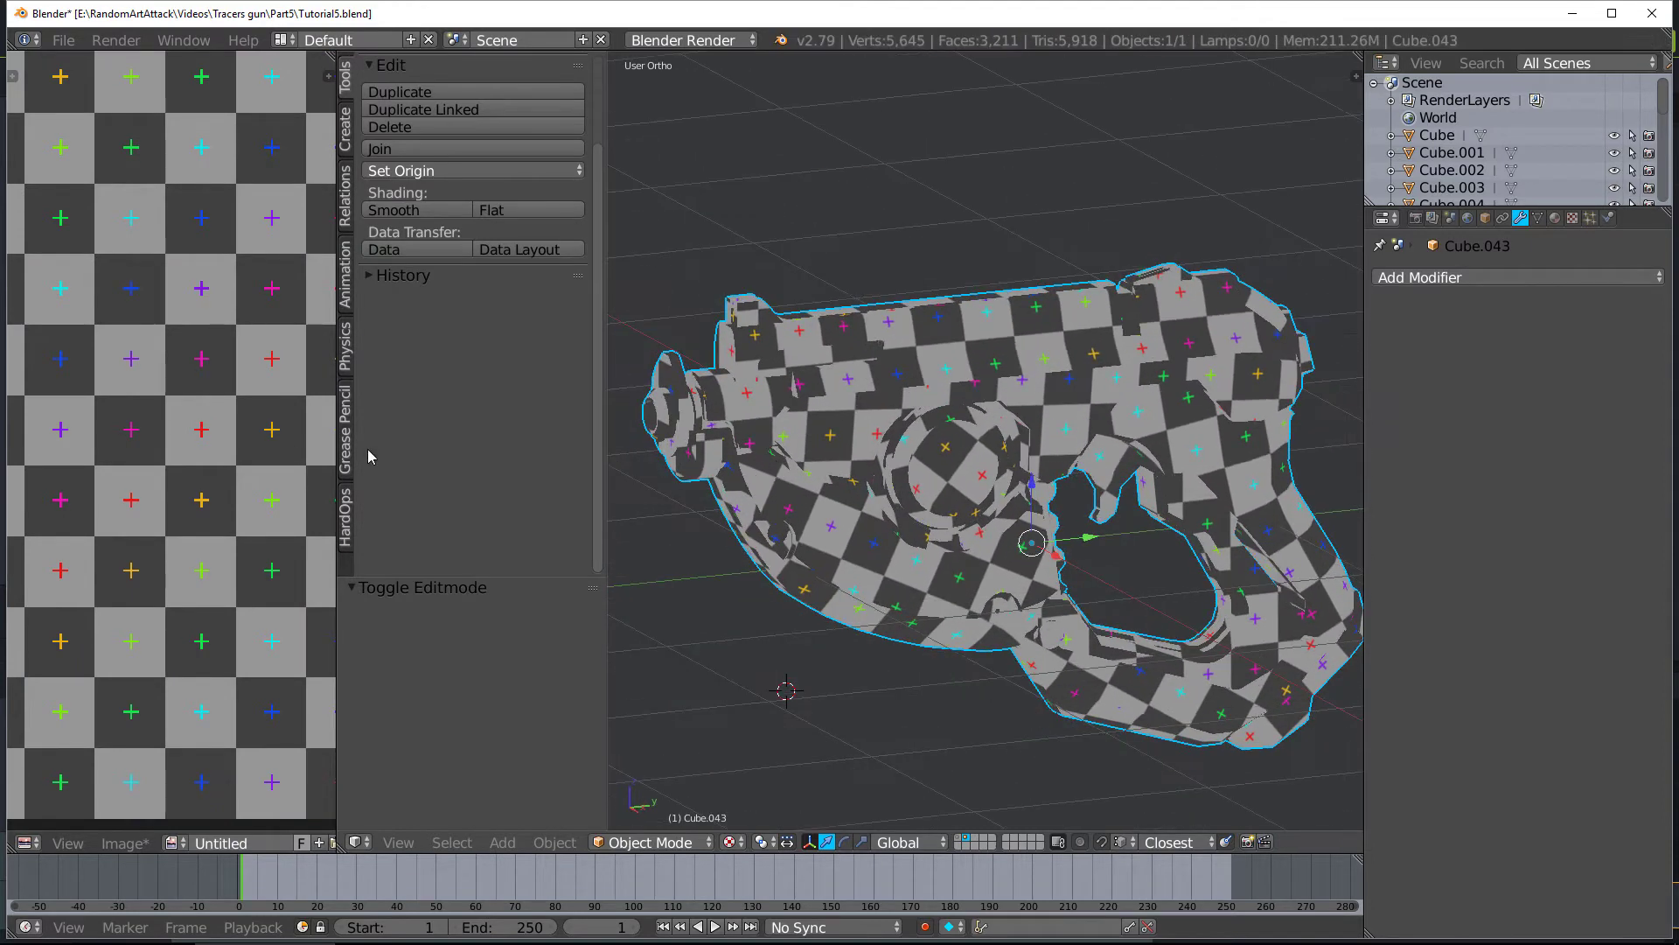
key("Tab")
scroll(199, 435, "down", 3)
key("a")
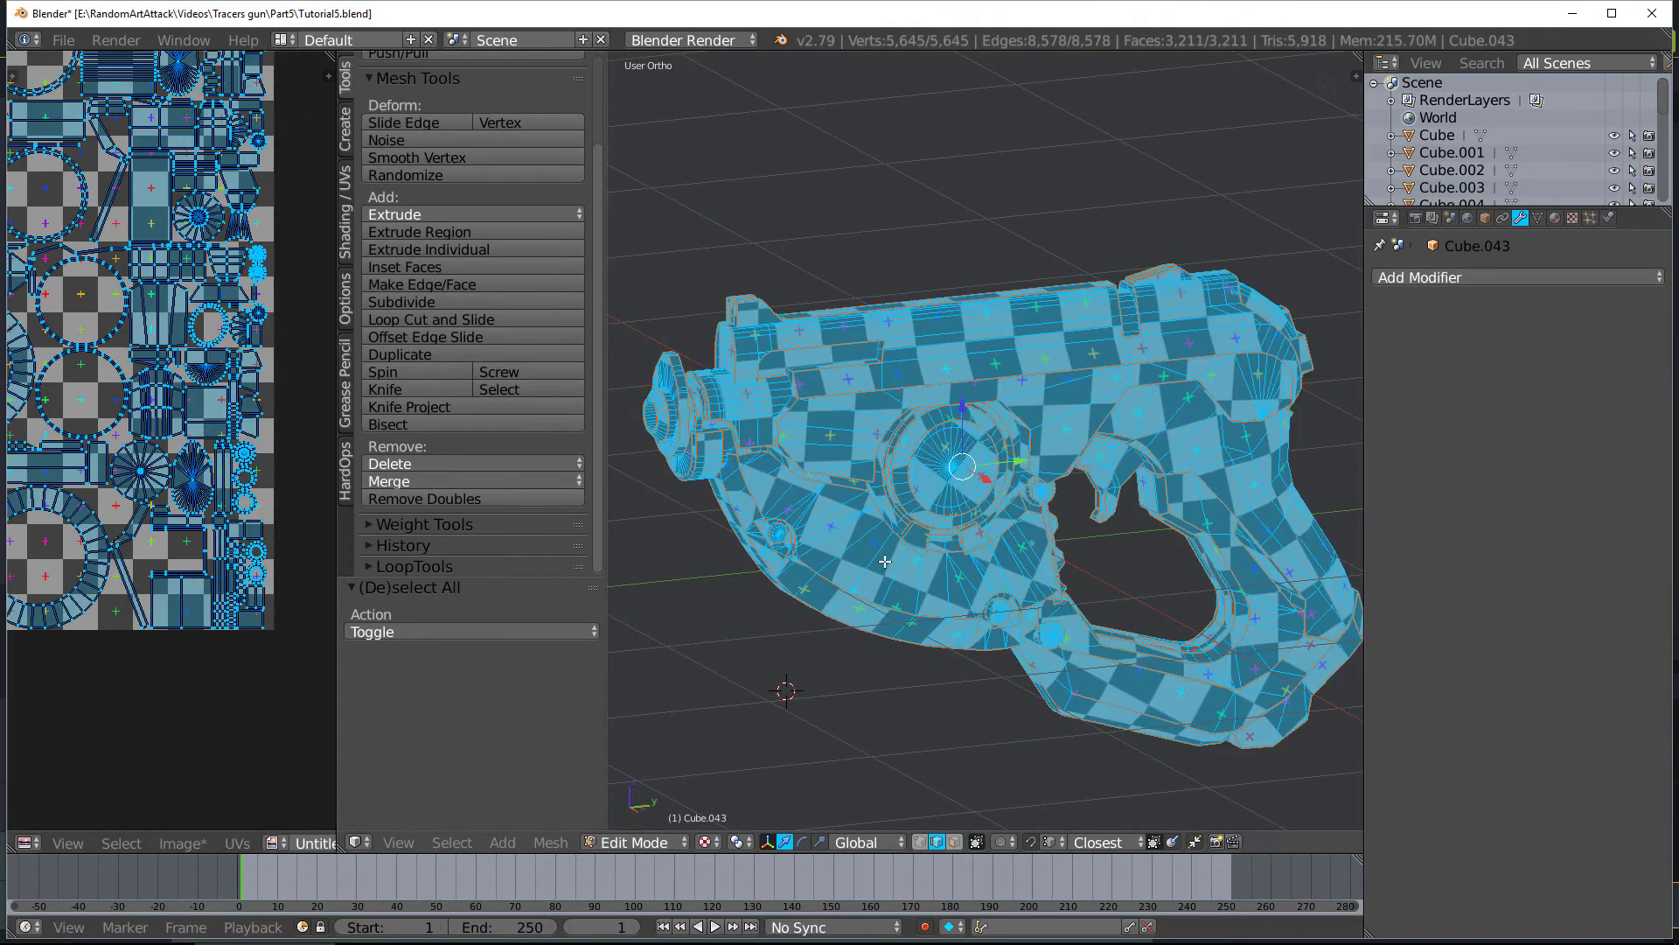
key("s")
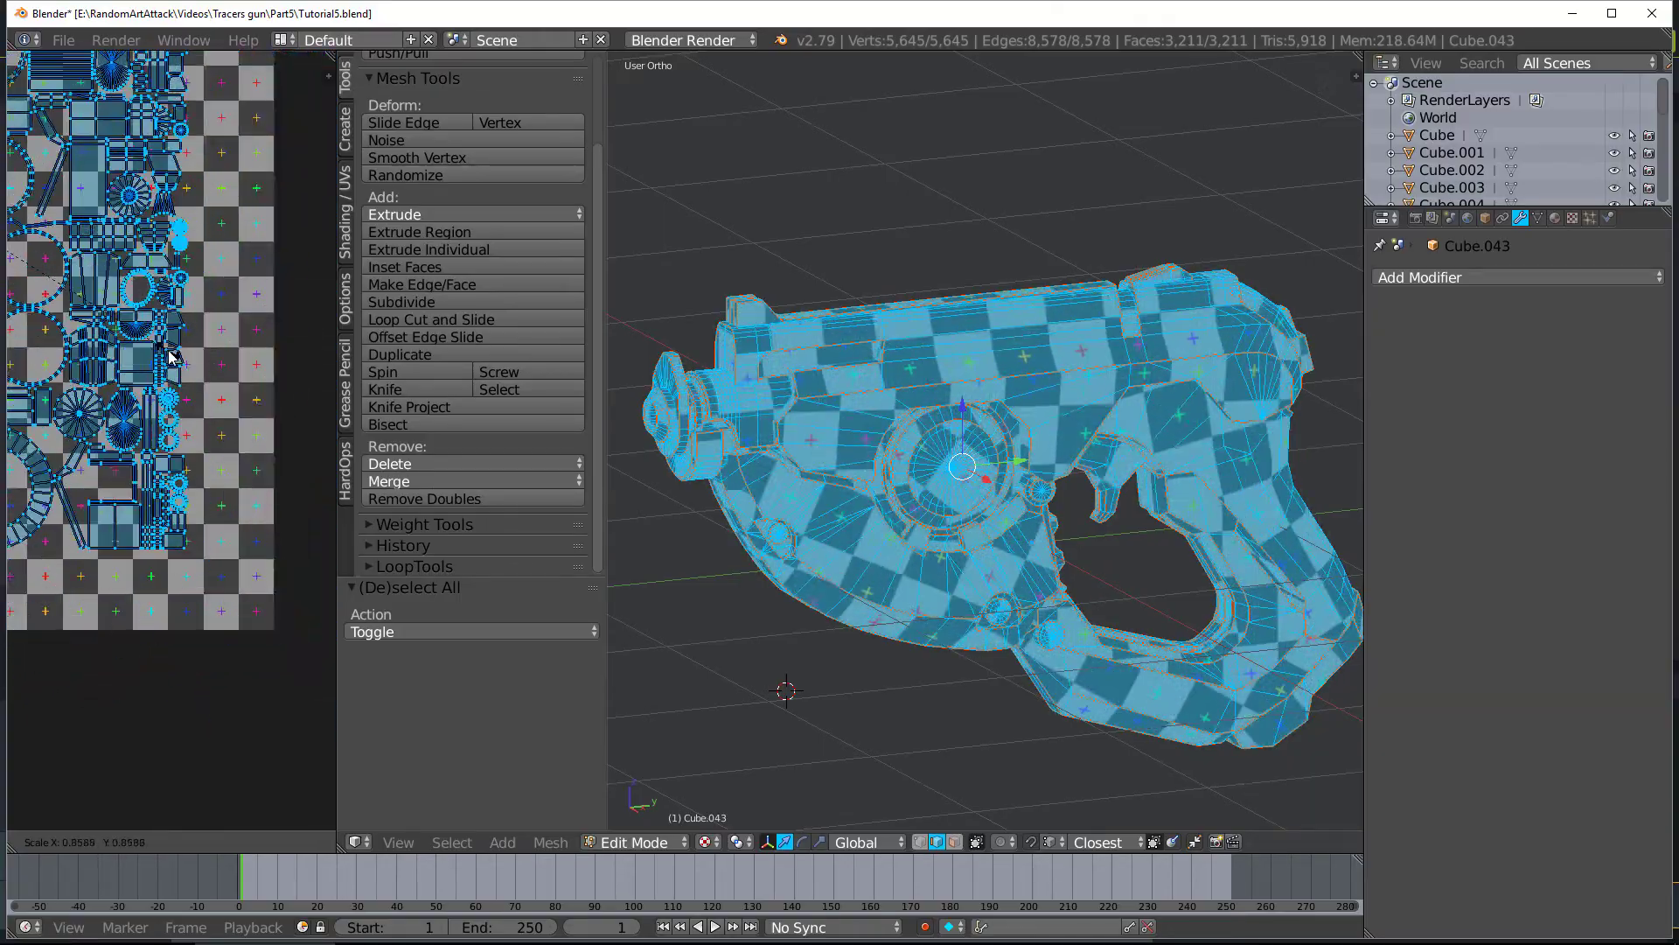
left_click(259, 415)
Widen the UV editor and examine the complete UV layout of the pistol
scroll(280, 472, "down", 6)
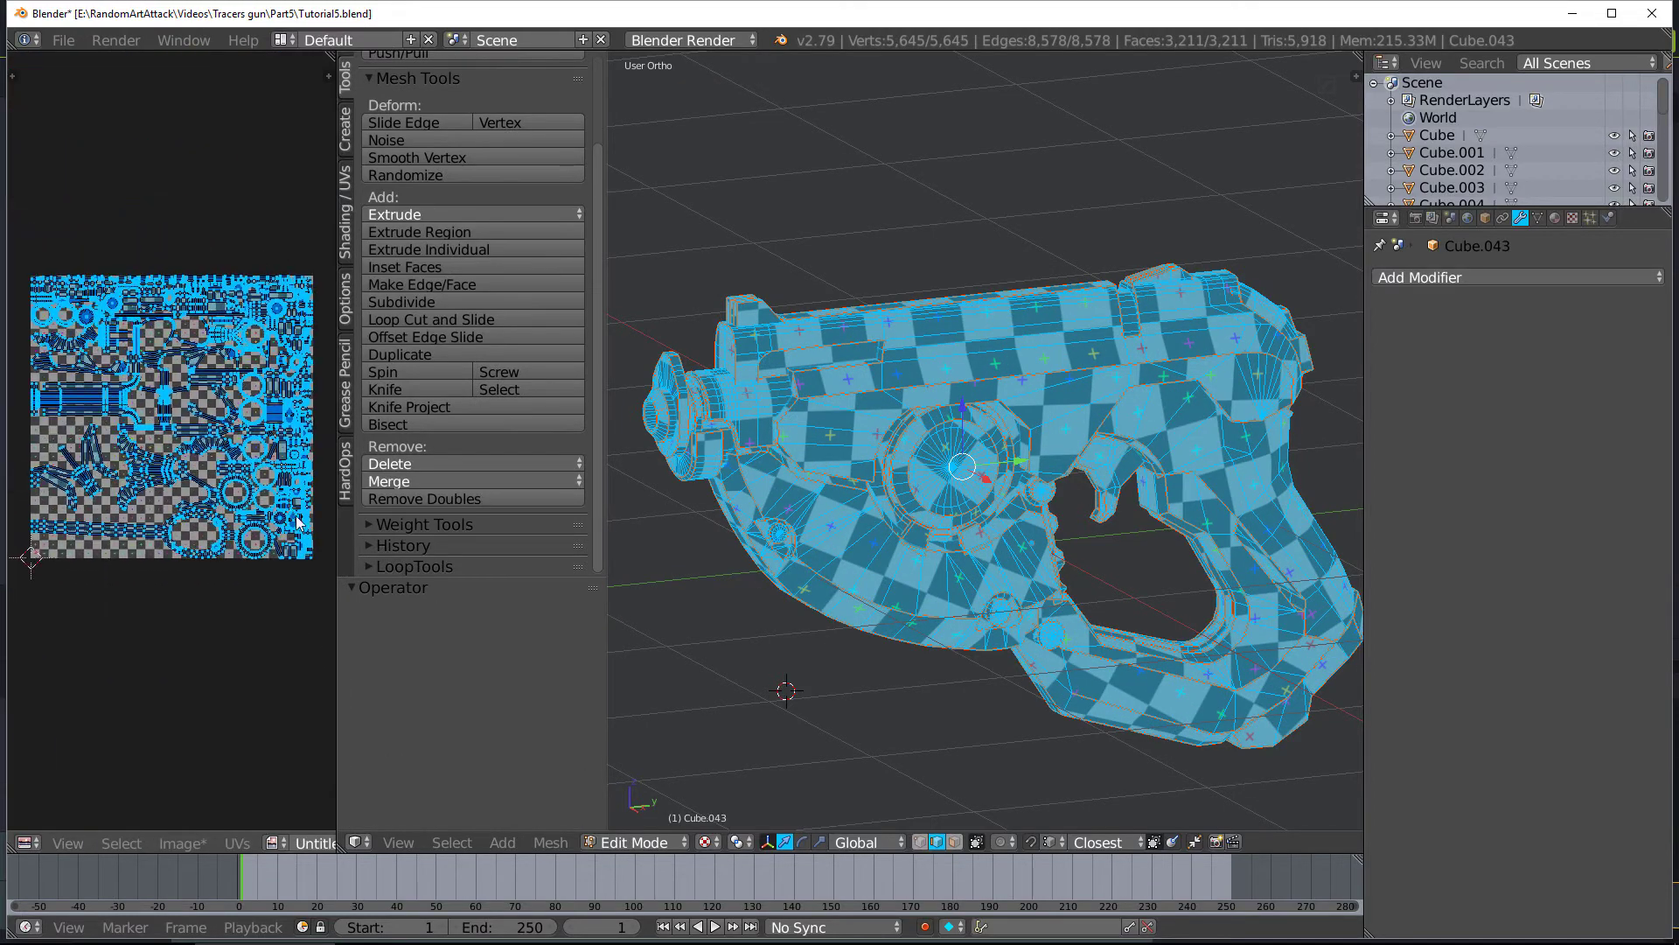
left_click_drag(339, 649, 535, 649)
scroll(380, 567, "up", 3)
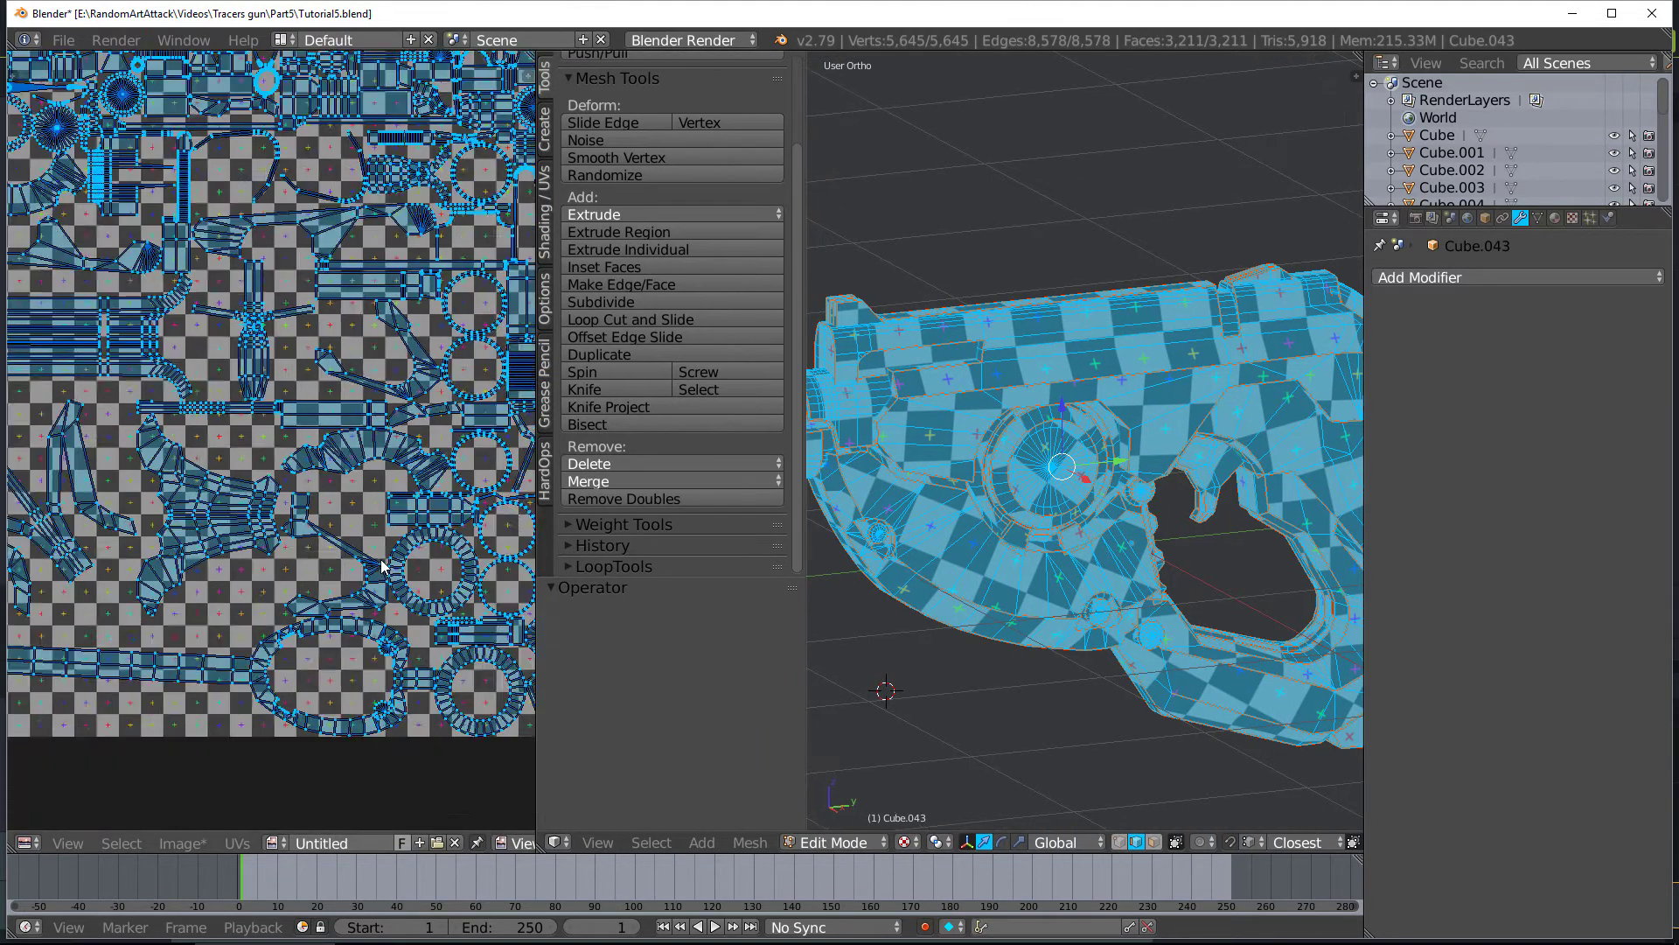
scroll(380, 567, "up", 1)
scroll(380, 566, "down", 2)
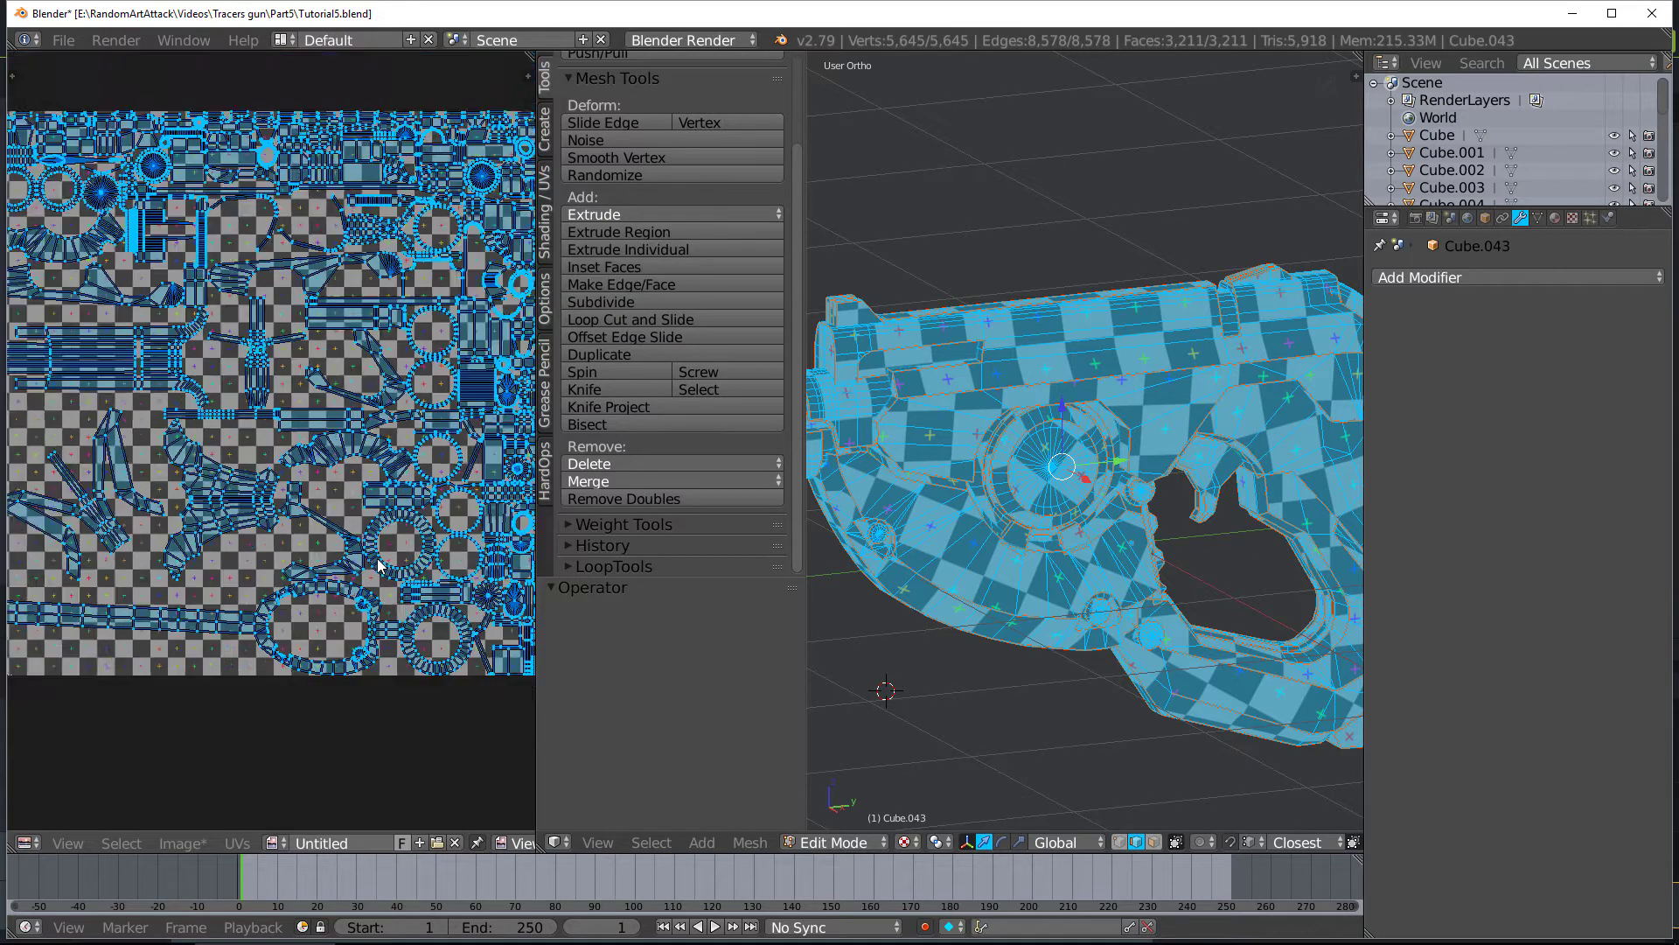
scroll(184, 586, "up", 3)
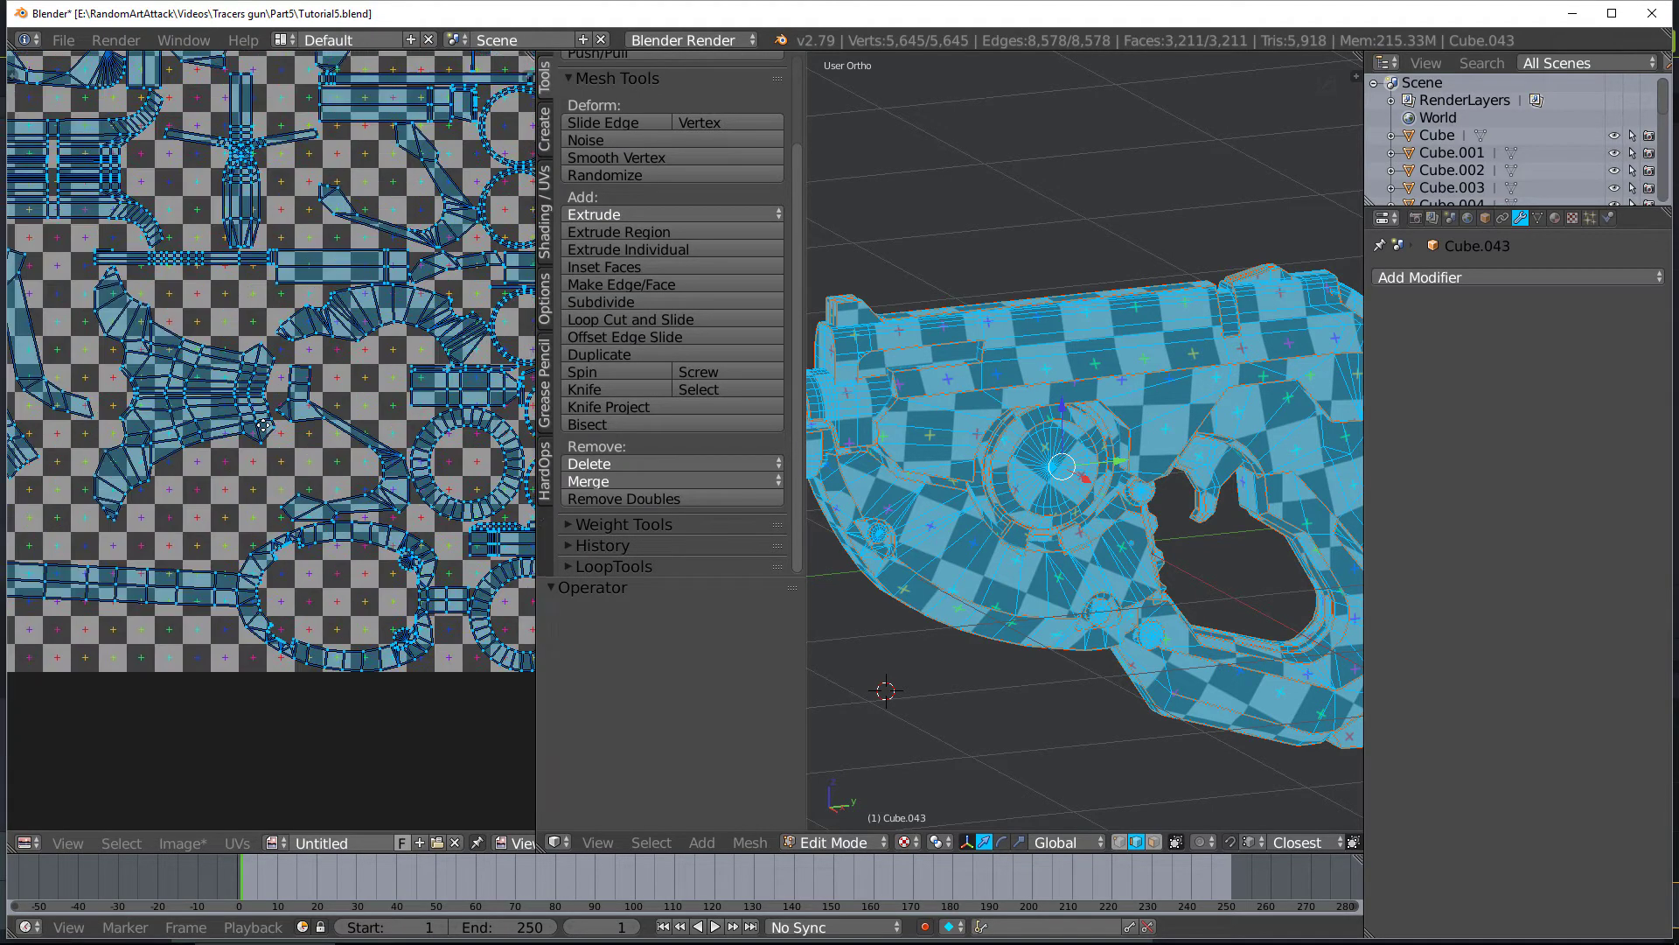
Enable sync selection in the UV editor and select the faces where the long strip meets the oval loop
key("a")
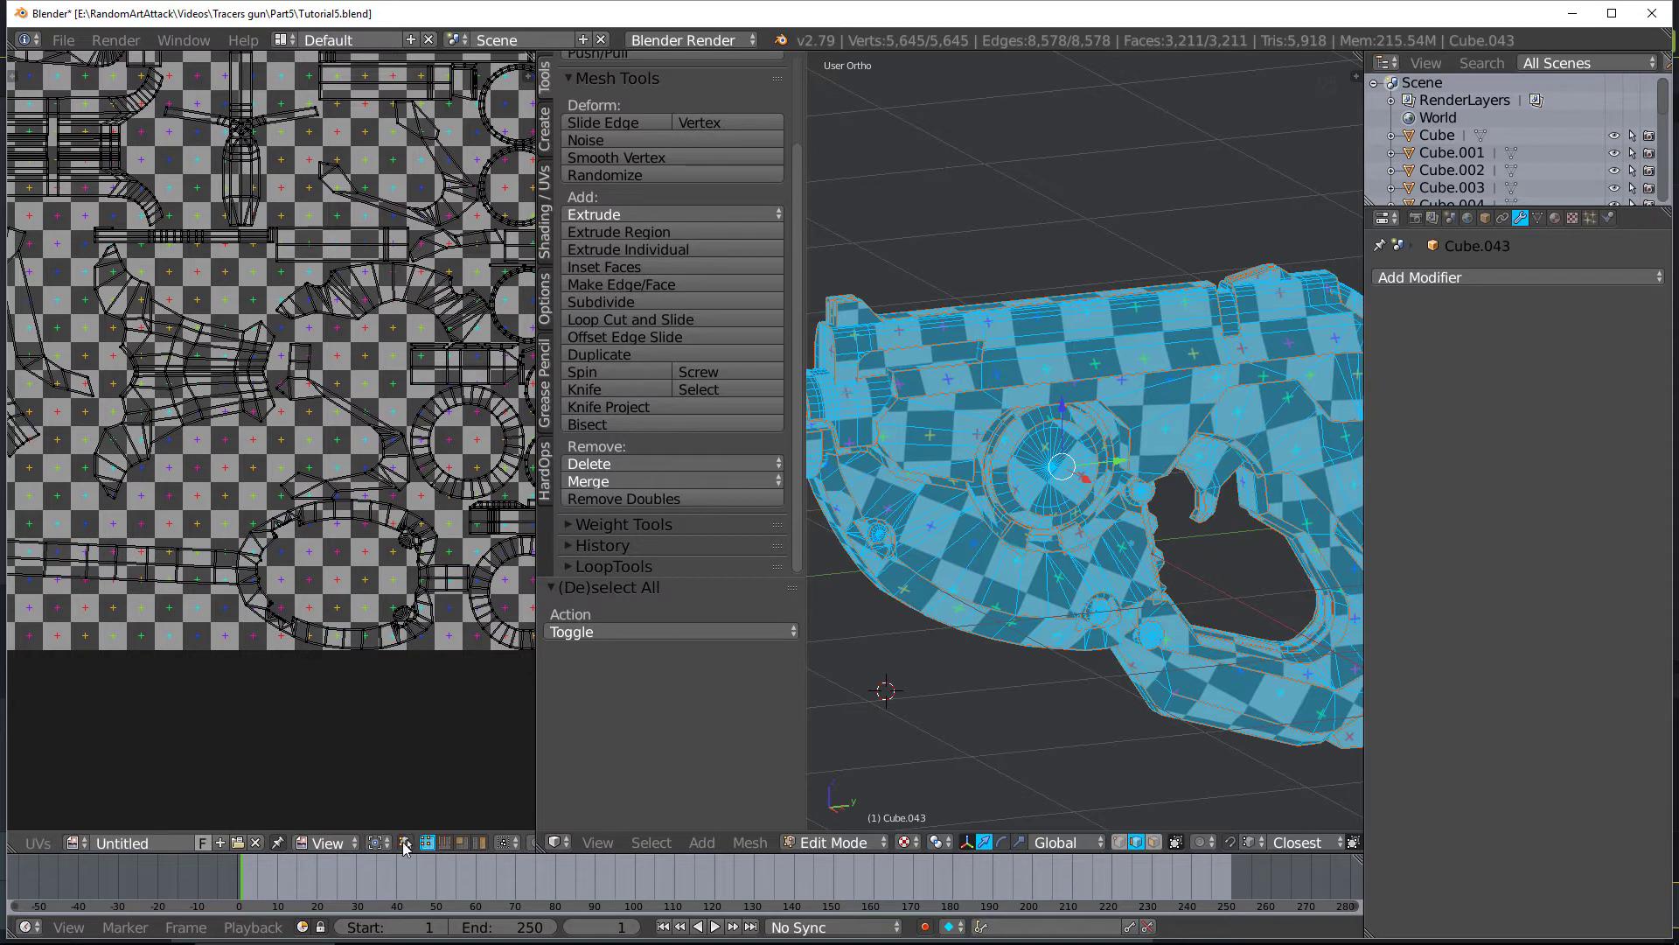
left_click(404, 843)
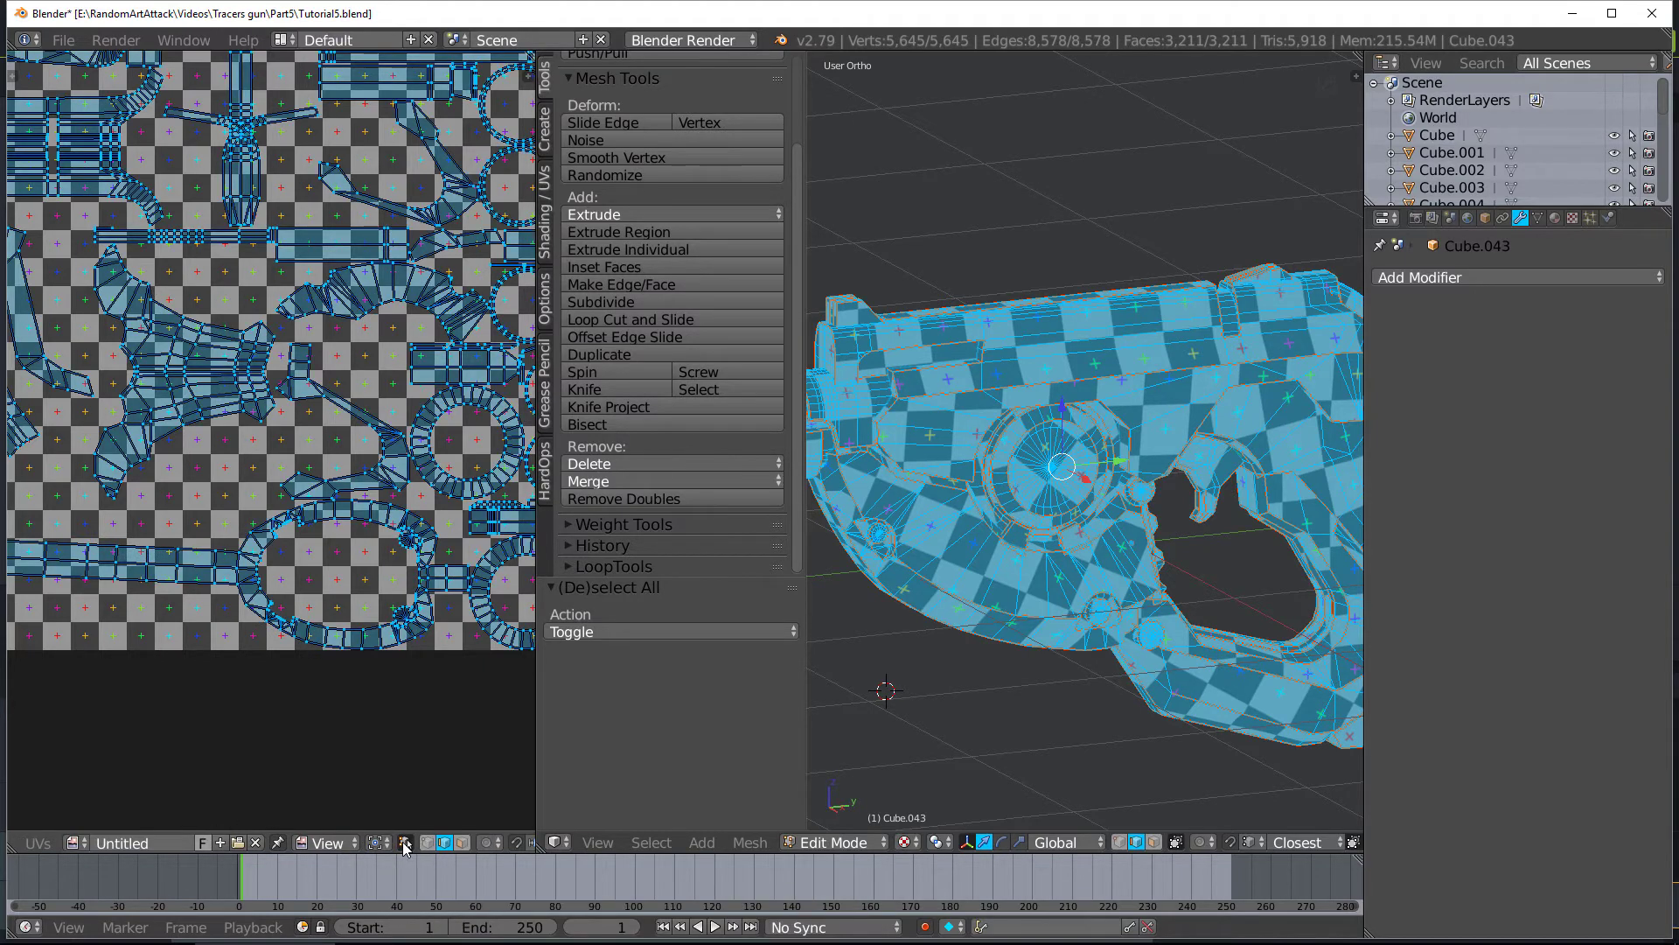
key("a")
key("l")
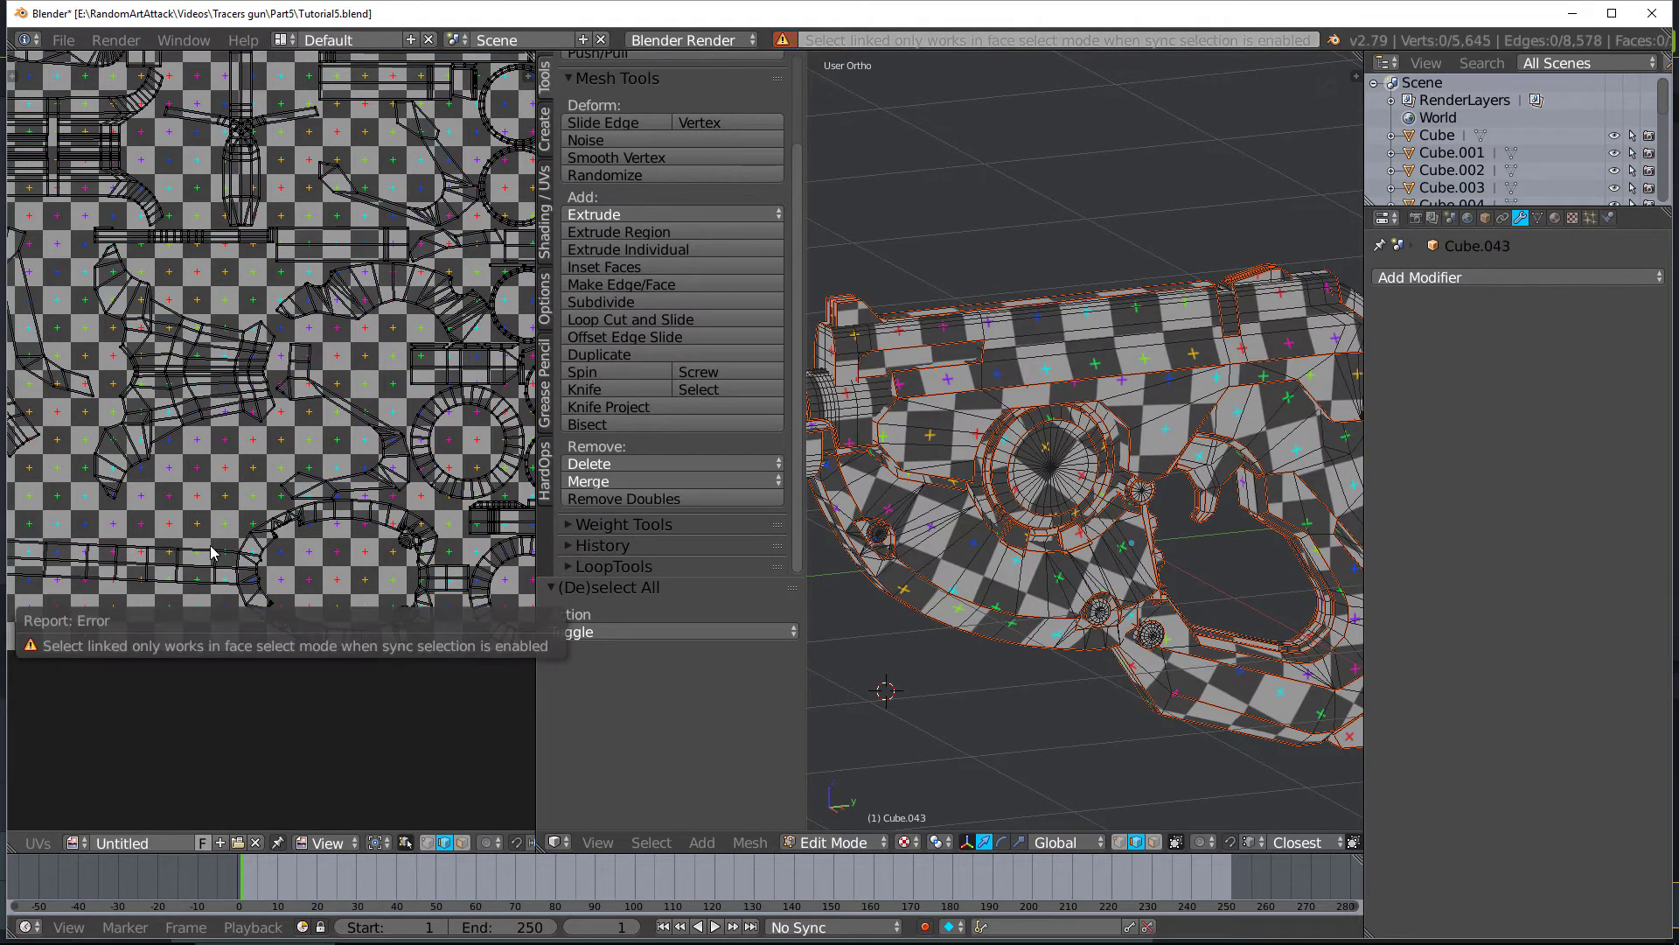
left_click(194, 568)
right_click(195, 568)
Select the whole linked island under the front body and compare its mesh in wireframe with its UV layout
scroll(887, 568, "down", 1)
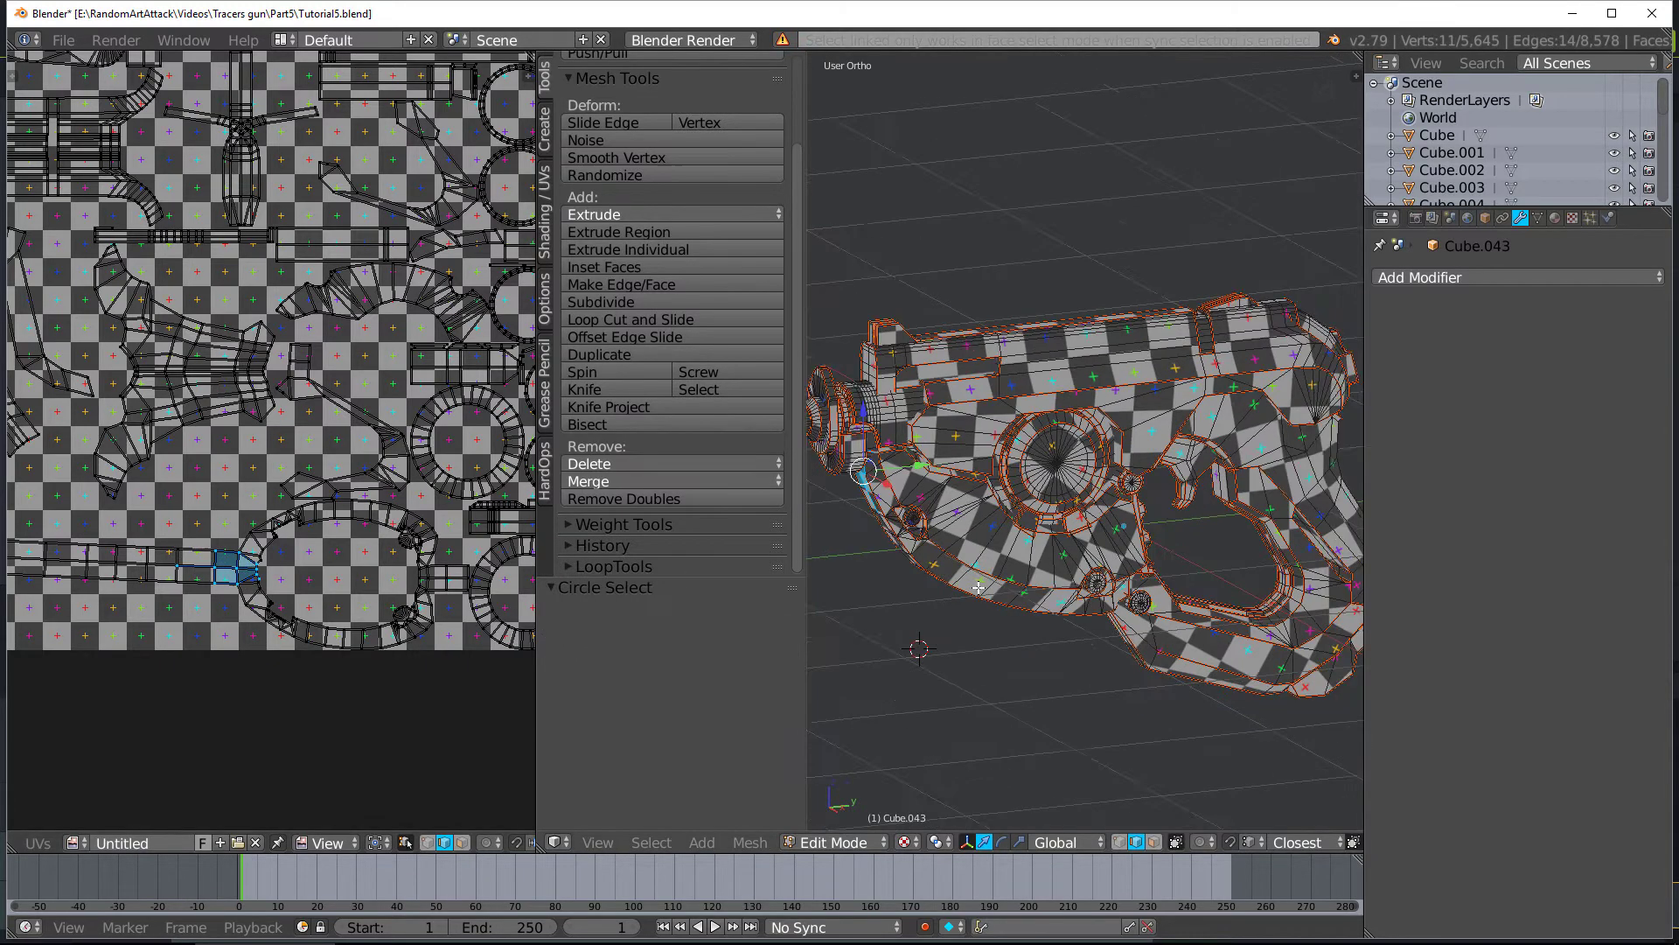
scroll(963, 583, "up", 2)
middle_click_drag(888, 568, 984, 576, "shift")
scroll(983, 575, "up", 1)
scroll(984, 575, "up", 2)
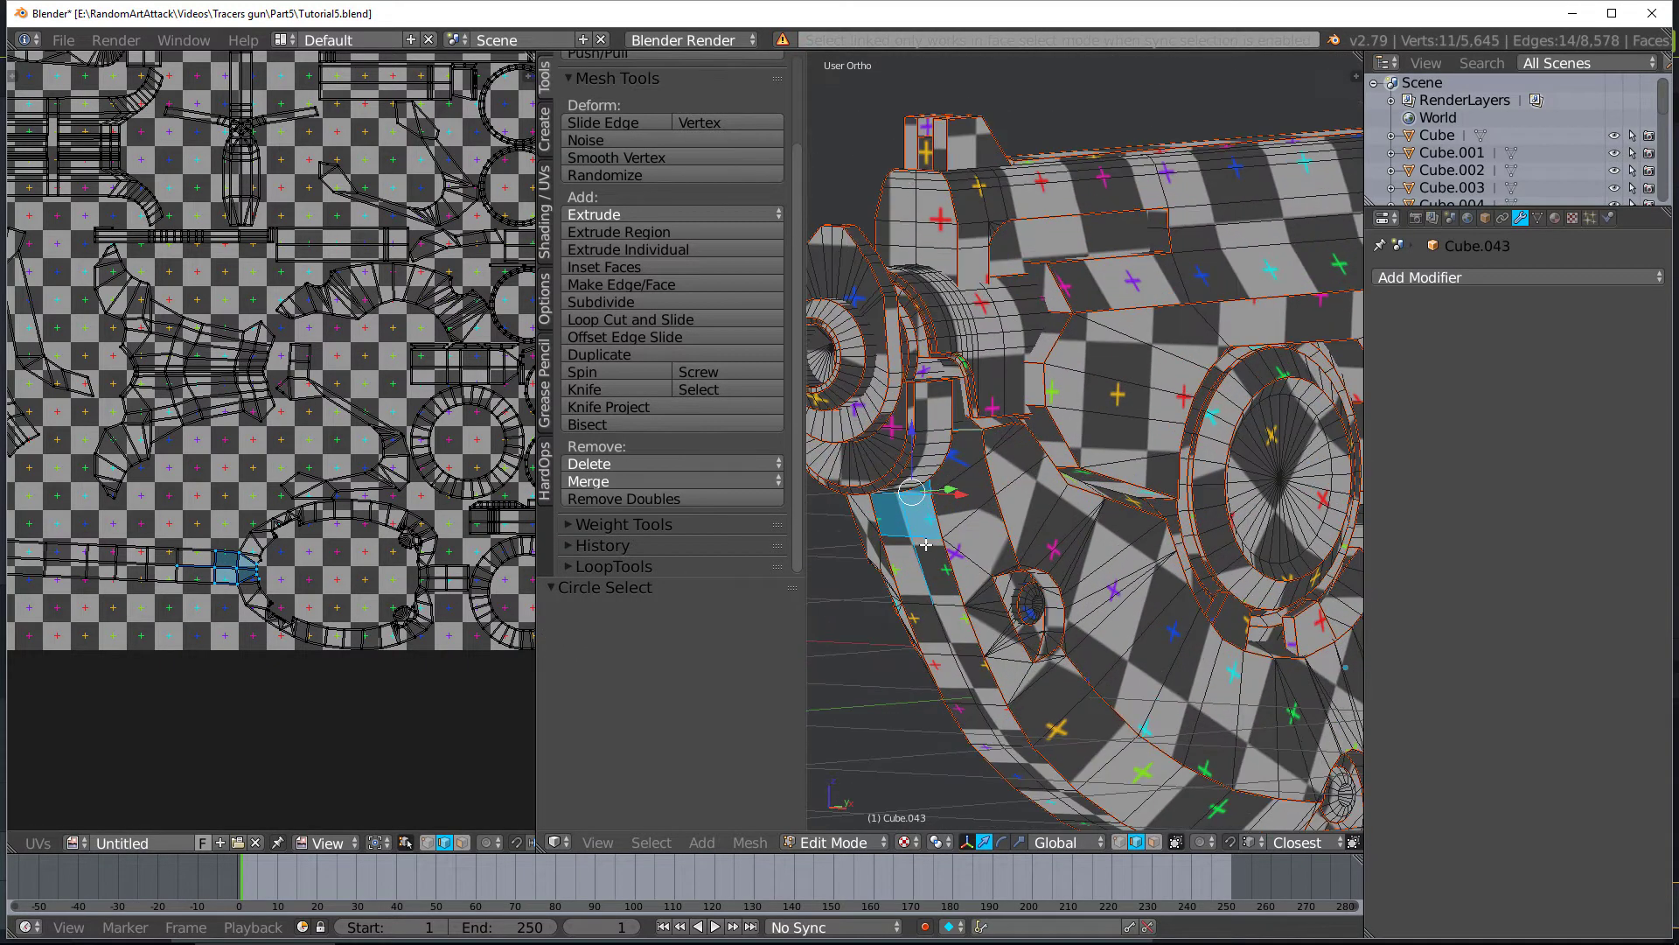
key("l")
scroll(925, 539, "down", 2)
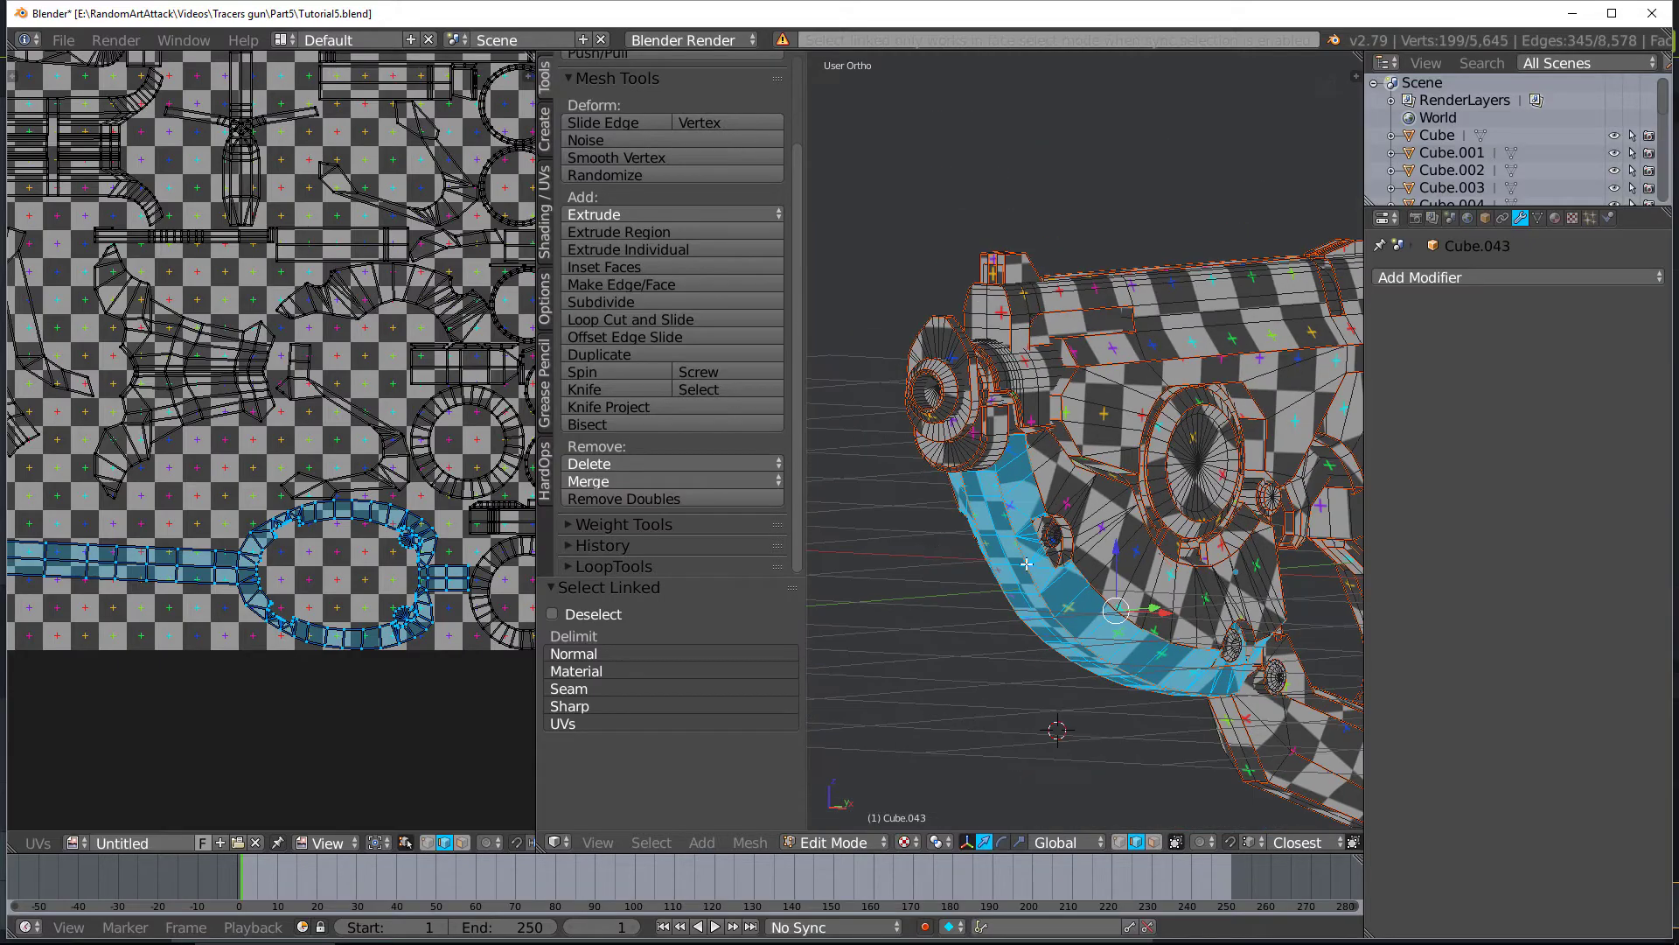
mouse_move(925, 539)
middle_mouse_down()
mouse_move(827, 506)
mouse_move(1353, 525)
mouse_move(832, 530)
mouse_move(911, 517)
mouse_move(956, 485)
mouse_move(927, 490)
middle_mouse_up()
key("z")
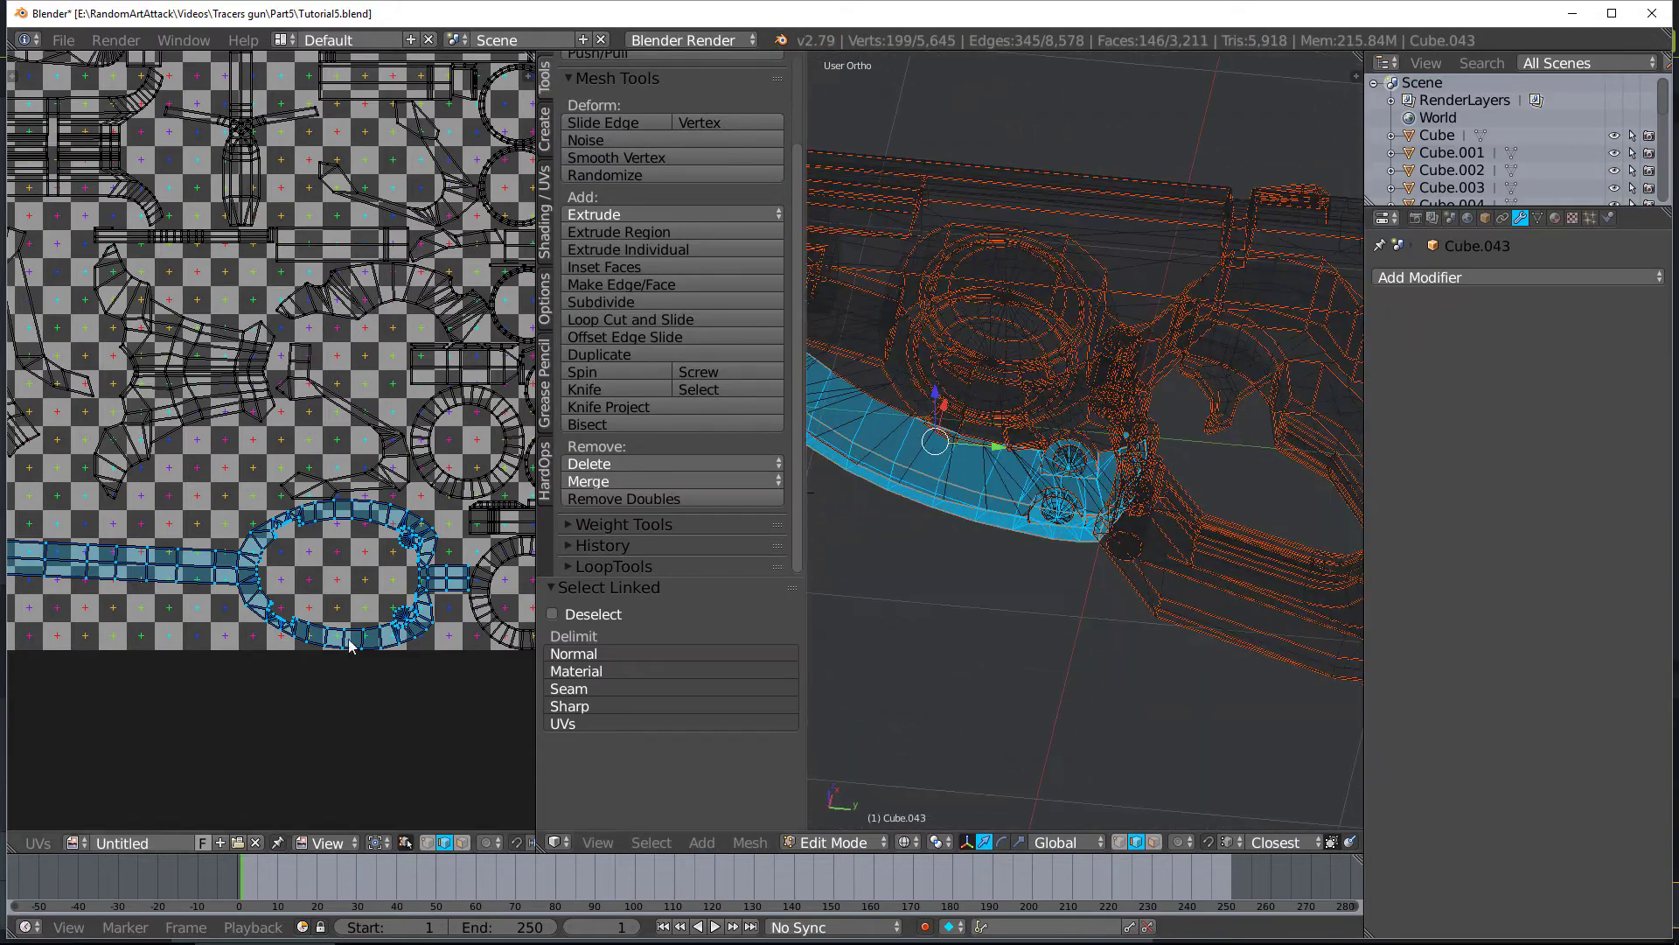
scroll(257, 529, "up", 6)
scroll(258, 535, "down", 7)
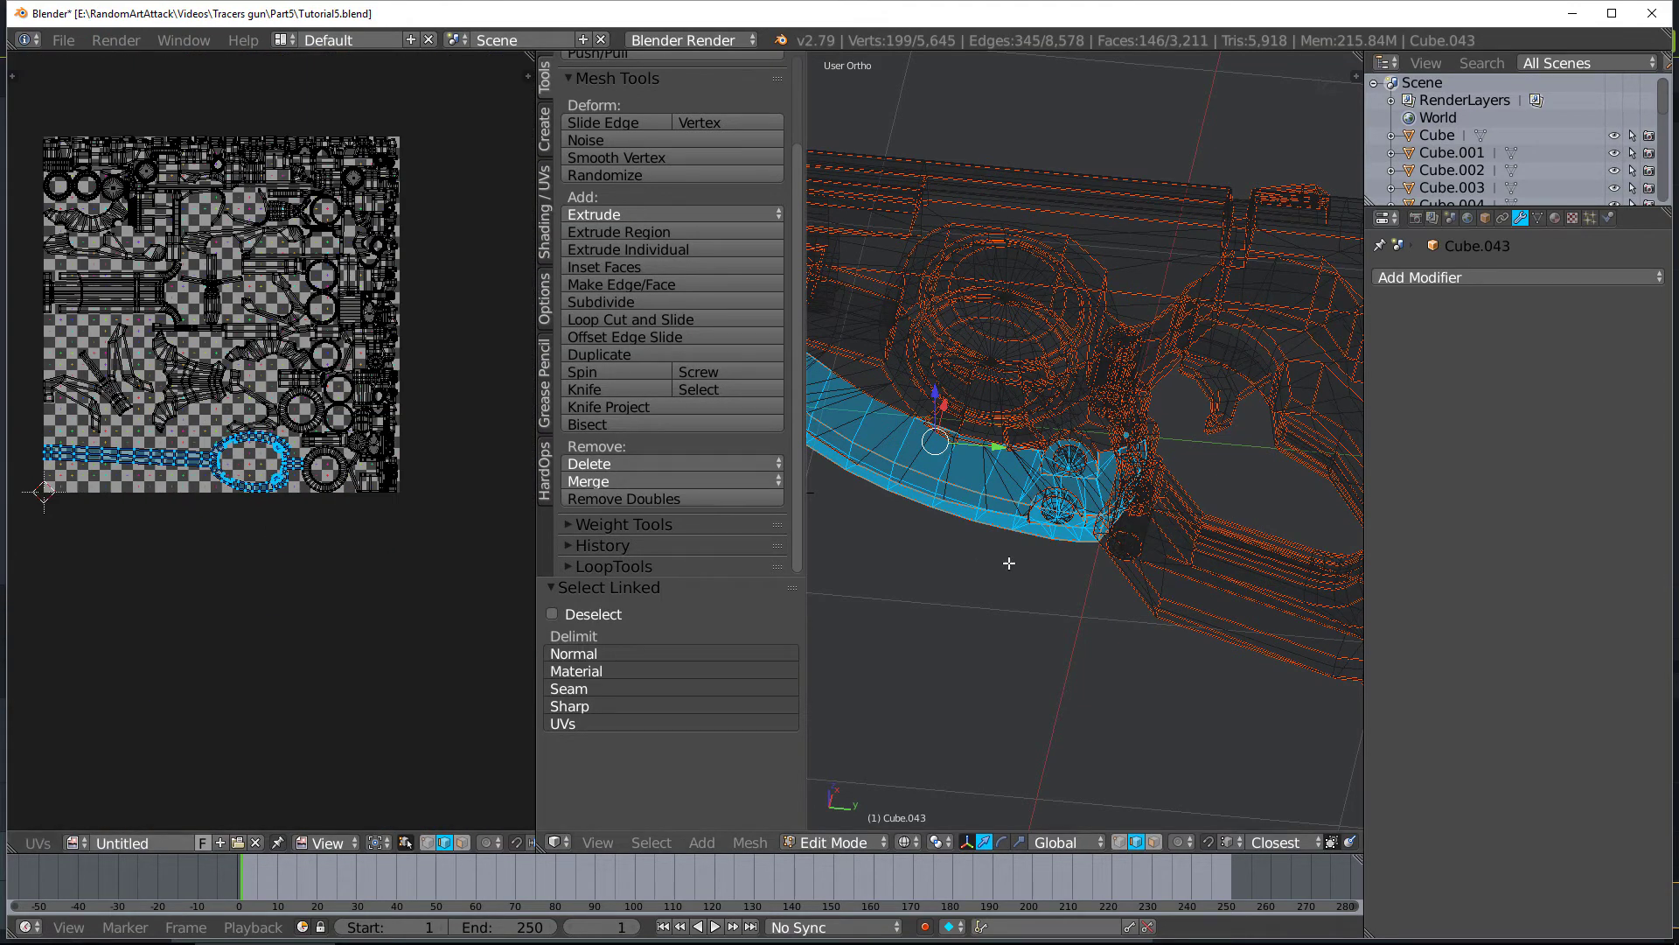
Dissolve the lengthwise middle edge loop of the curved strip under the pistol's front body
key("z")
middle_click_drag(1008, 563, 1067, 644)
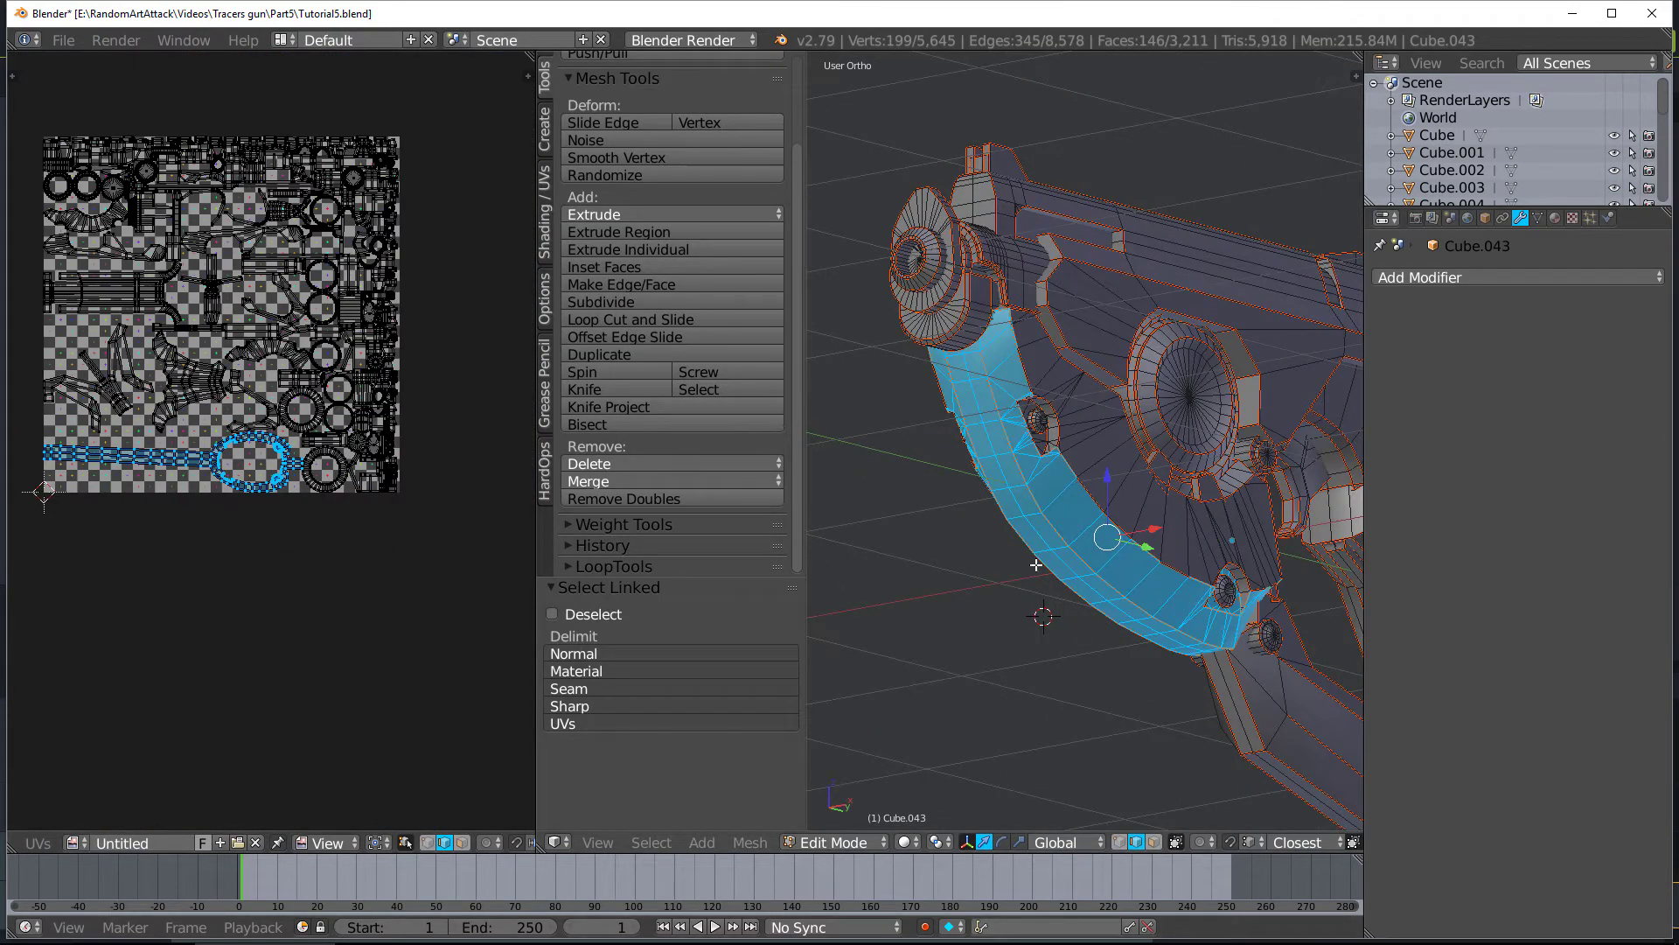
scroll(1036, 565, "up", 3)
key("a")
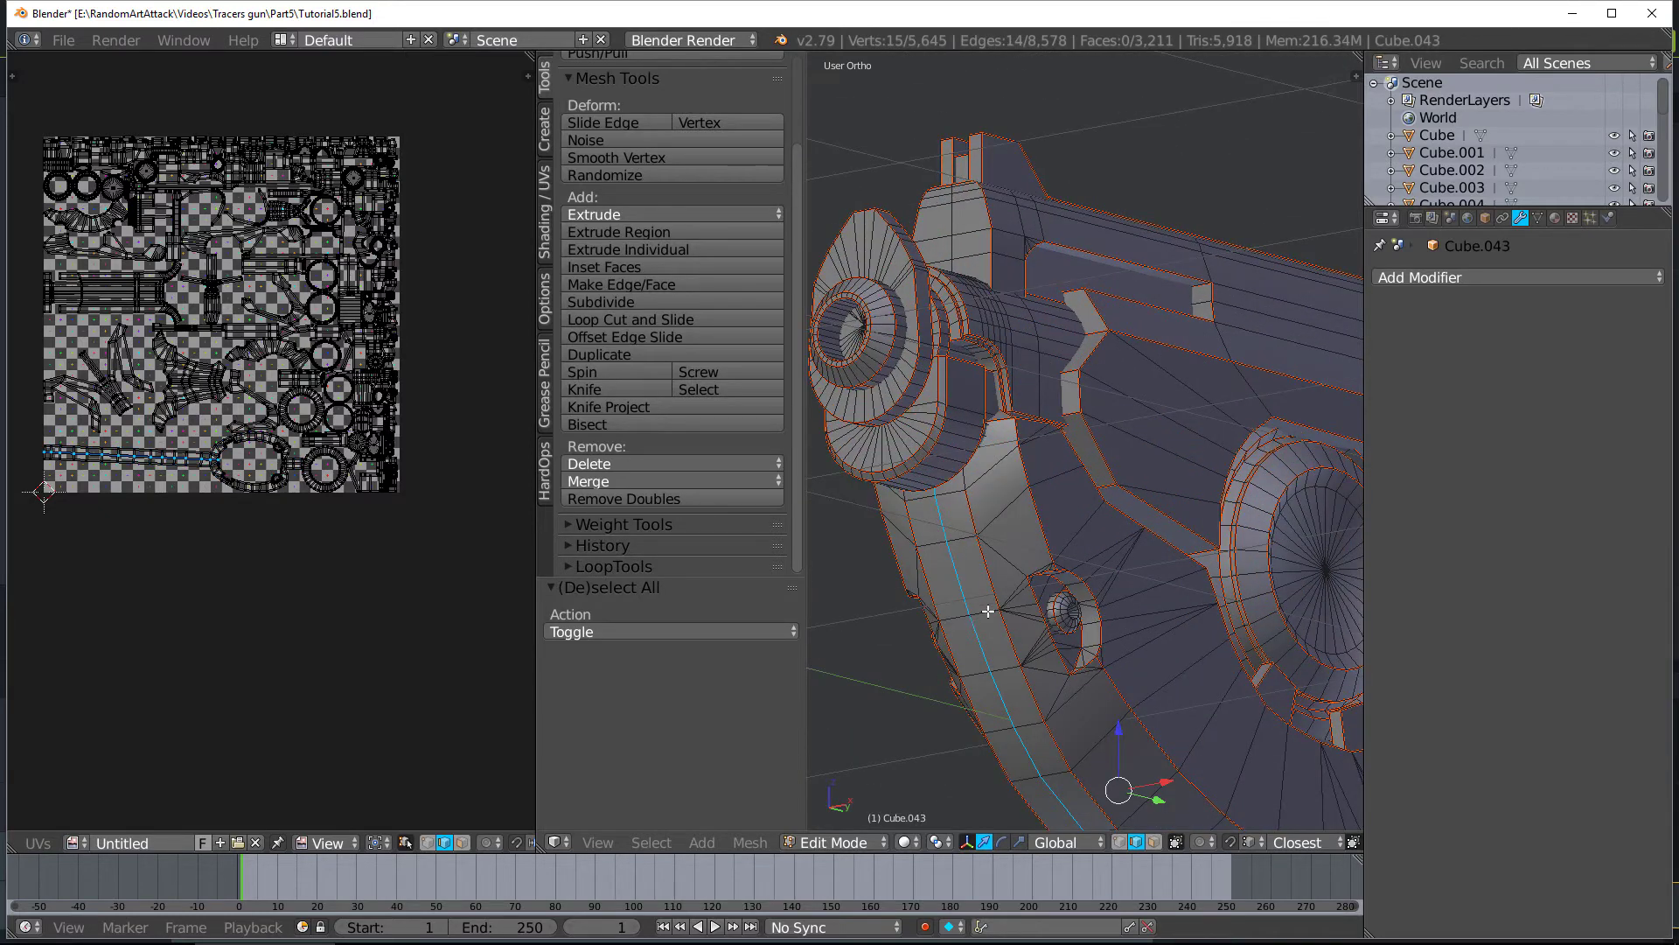
key("x")
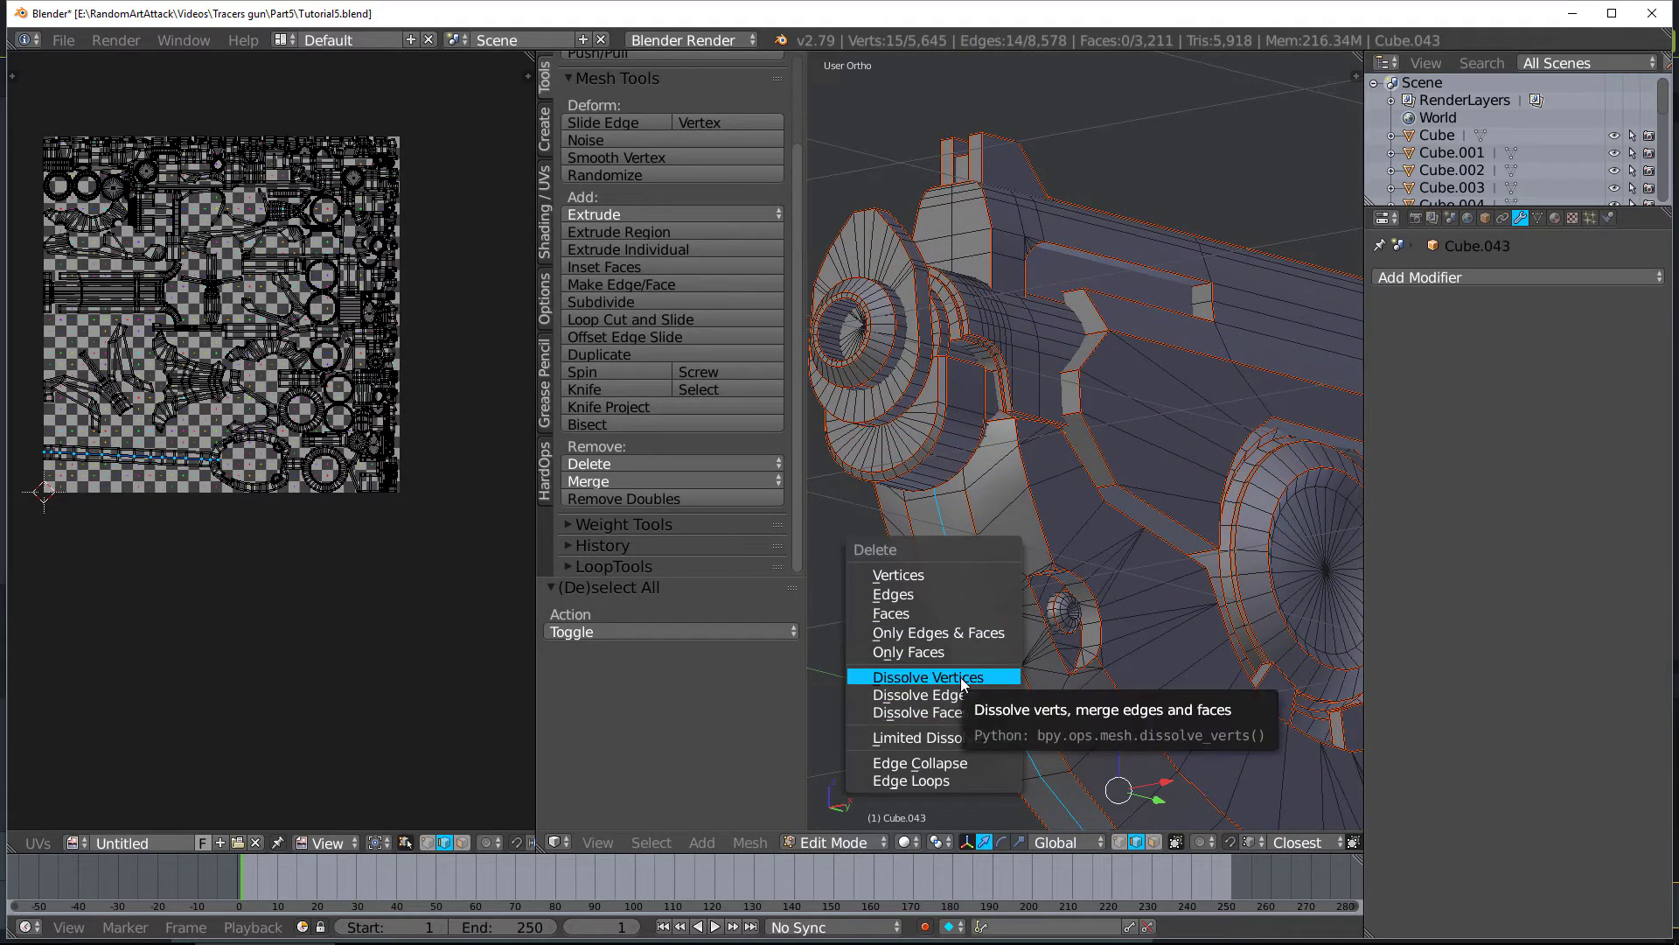
left_click(966, 696)
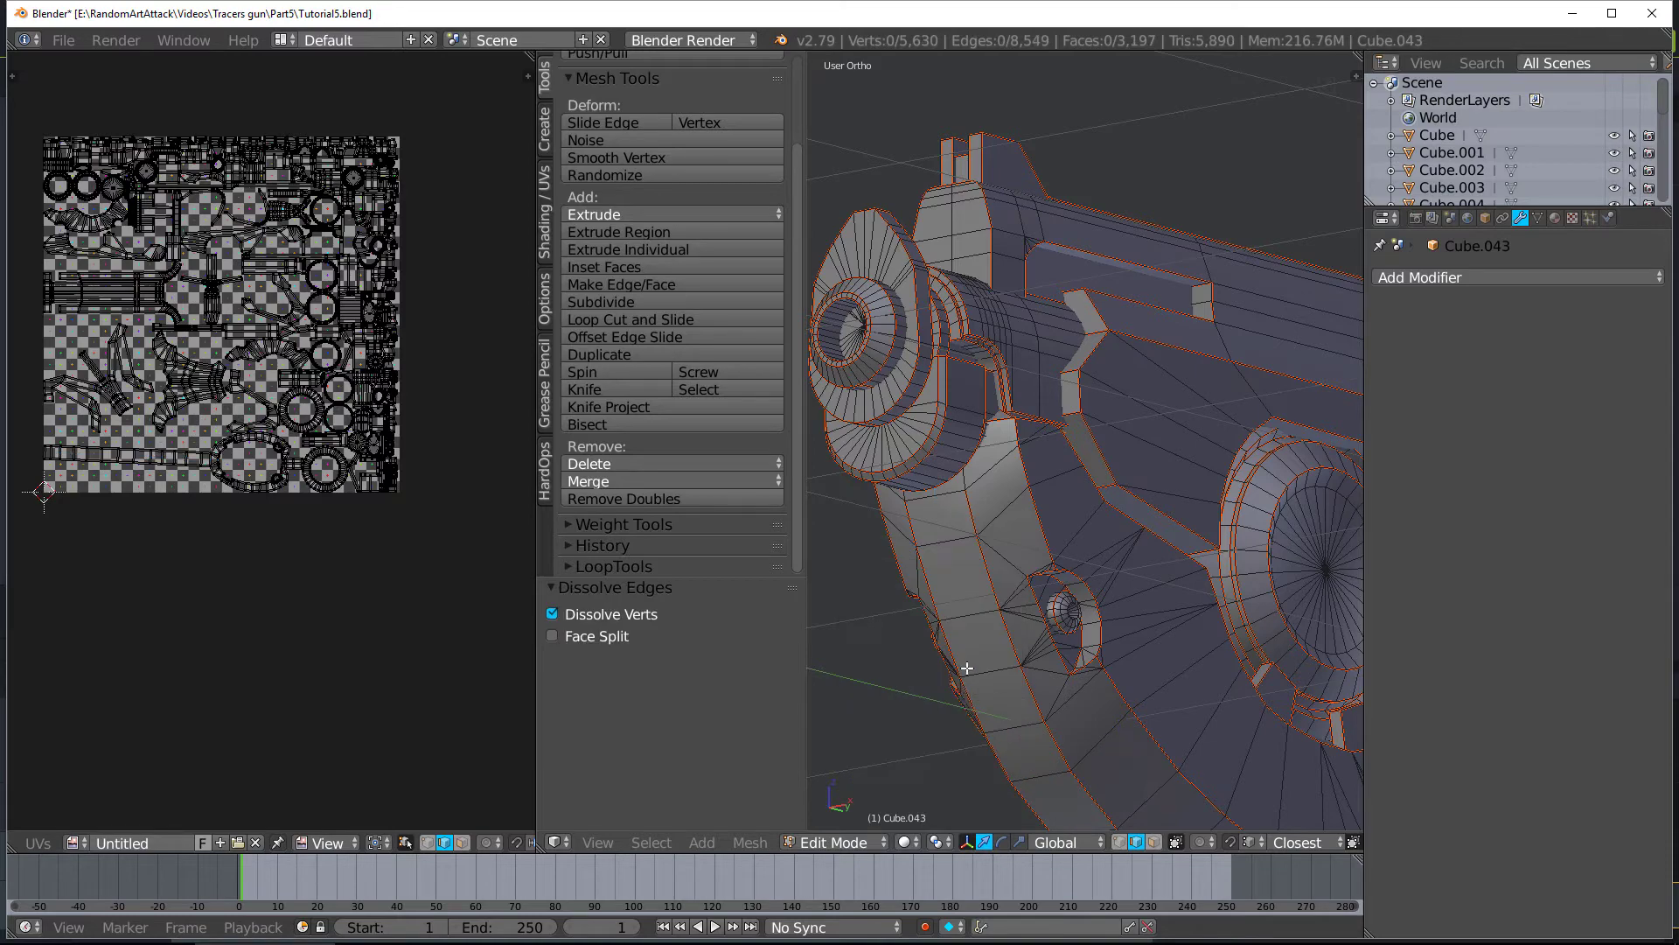
Dissolve the lengthwise edge loop along the underside of the lower frame near the grip's end
key("a")
key("a")
scroll(1012, 703, "down", 5)
middle_click_drag(1126, 599, 956, 594)
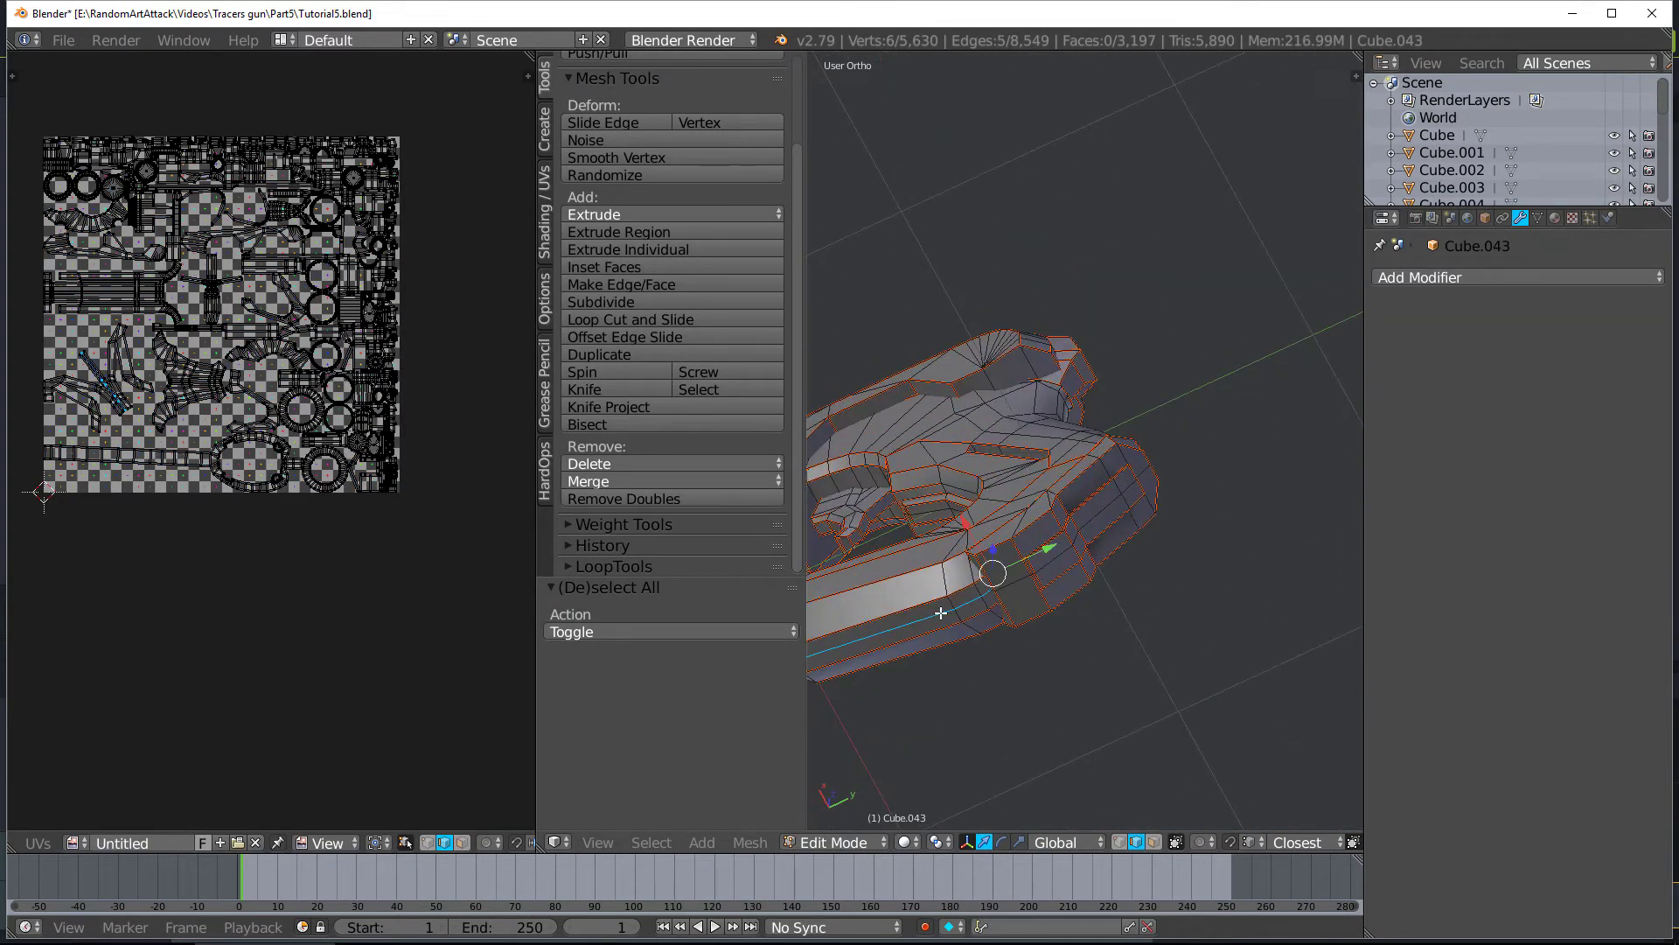
key("x")
left_click(940, 612)
Check the grip's end and the slide's rear for further removable edge loops and clear the selection
middle_click_drag(1084, 524, 1041, 626)
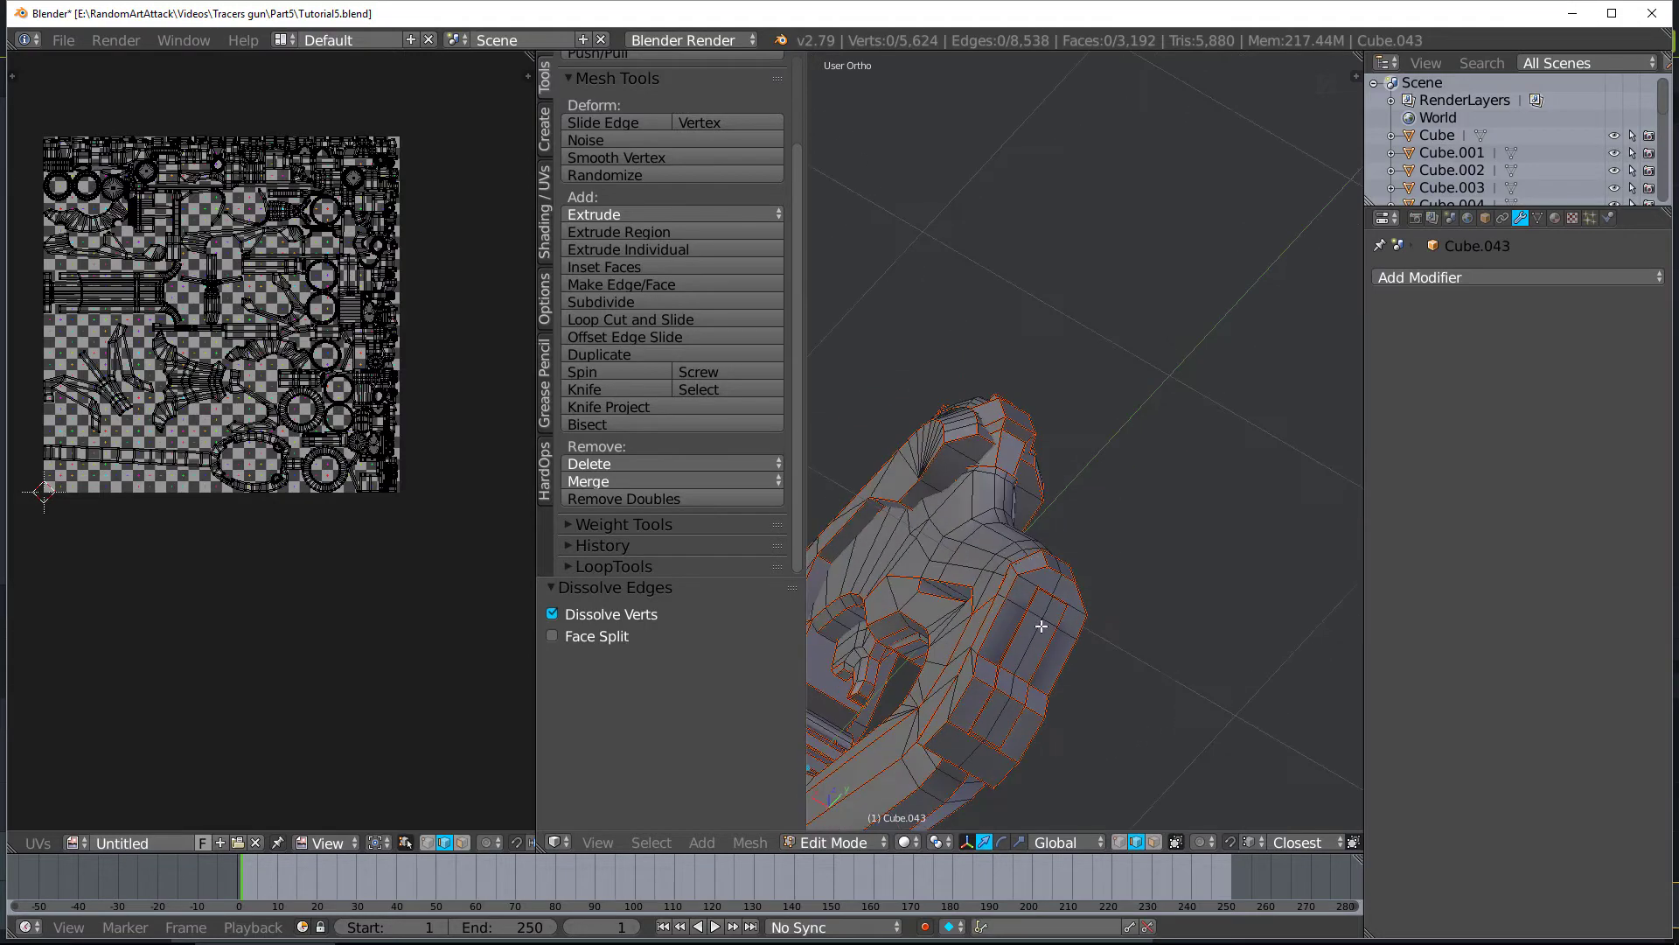
right_click(1042, 628, "alt")
key("x")
middle_click_drag(1189, 521, 1058, 600)
middle_click_drag(955, 640, 1046, 621)
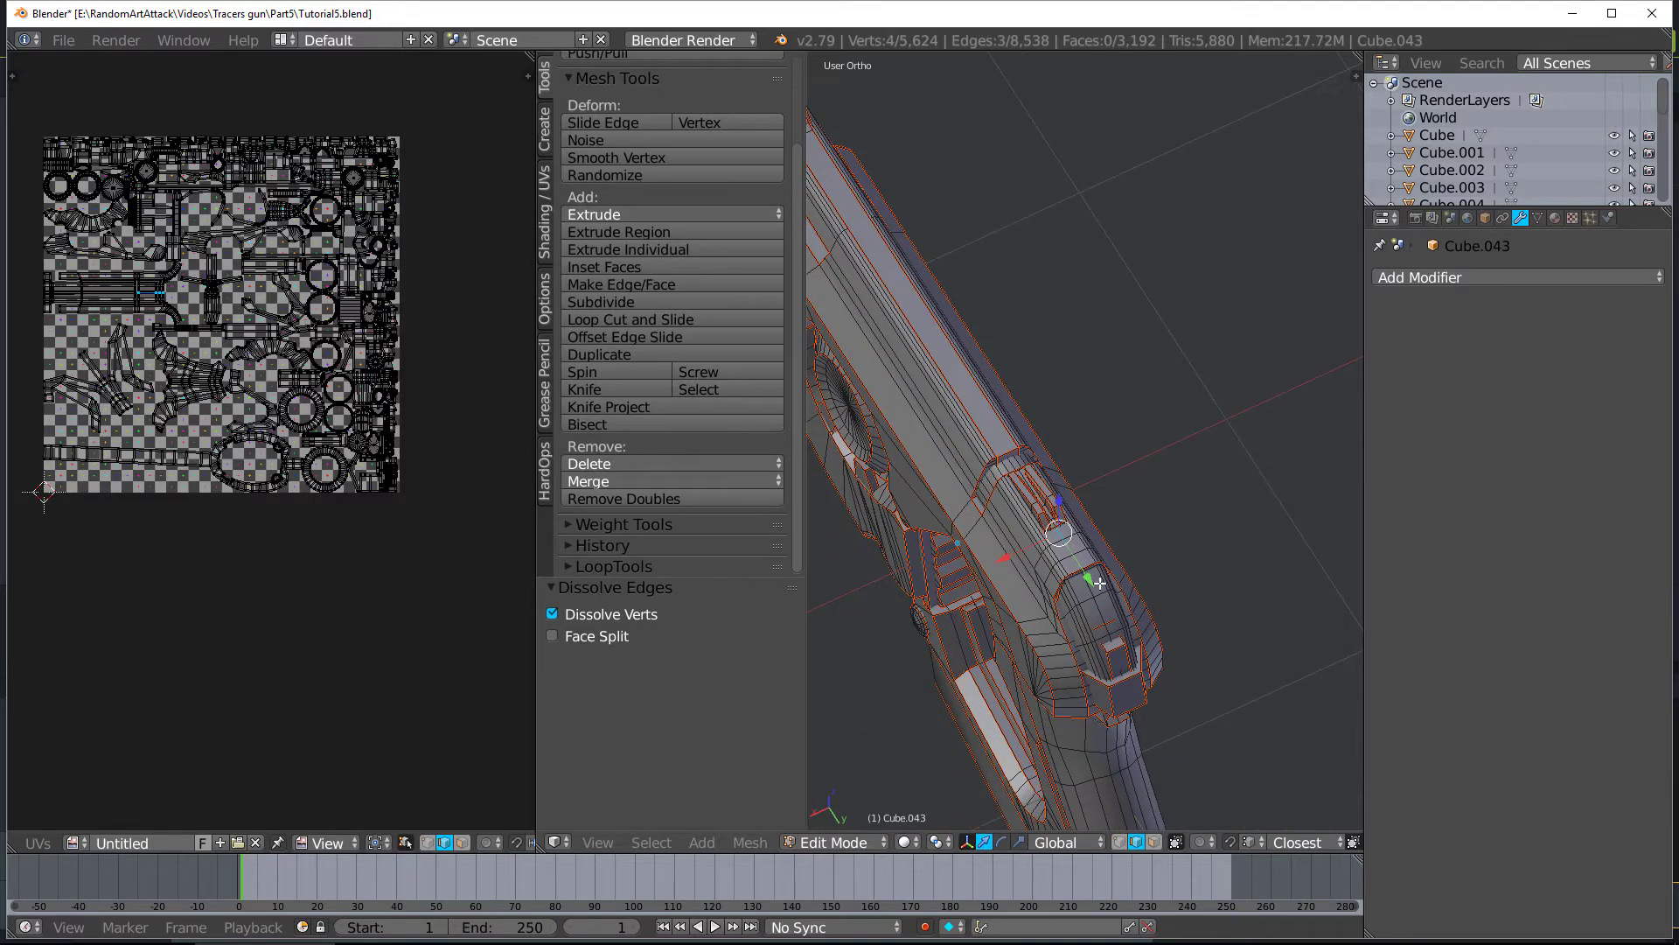
scroll(1094, 596, "down", 3)
key("a")
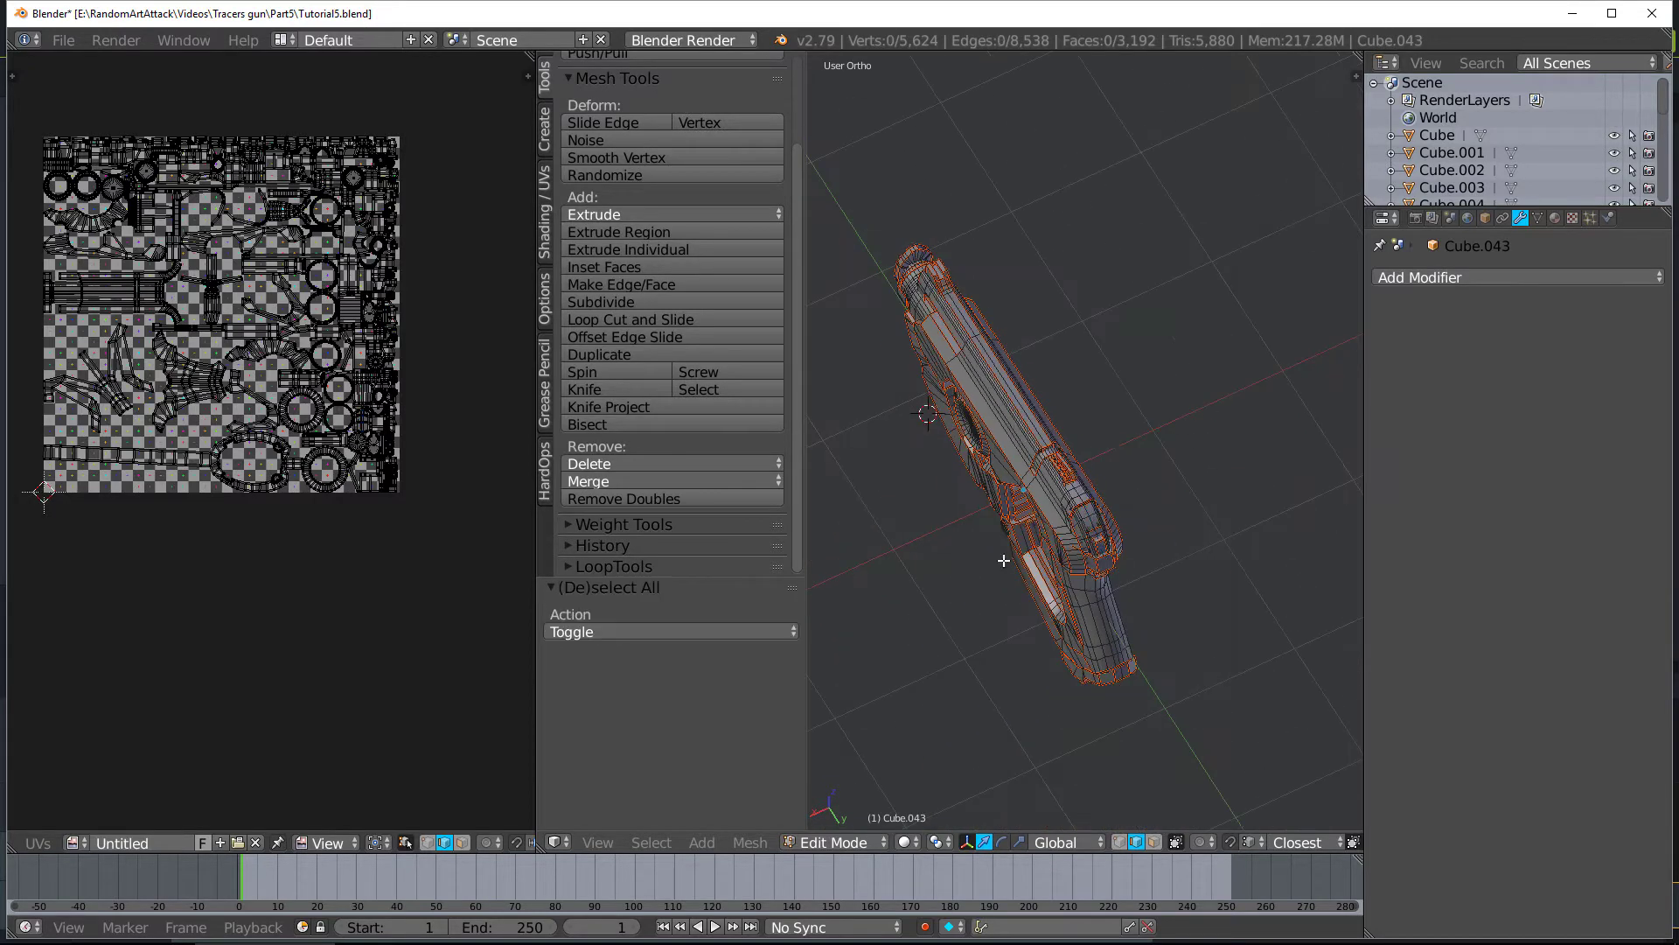
Select the whole pistol mesh and widen the UV editor
middle_click_drag(1001, 559, 1128, 376)
scroll(1128, 376, "up", 4)
middle_click_drag(988, 473, 1017, 499)
key("a")
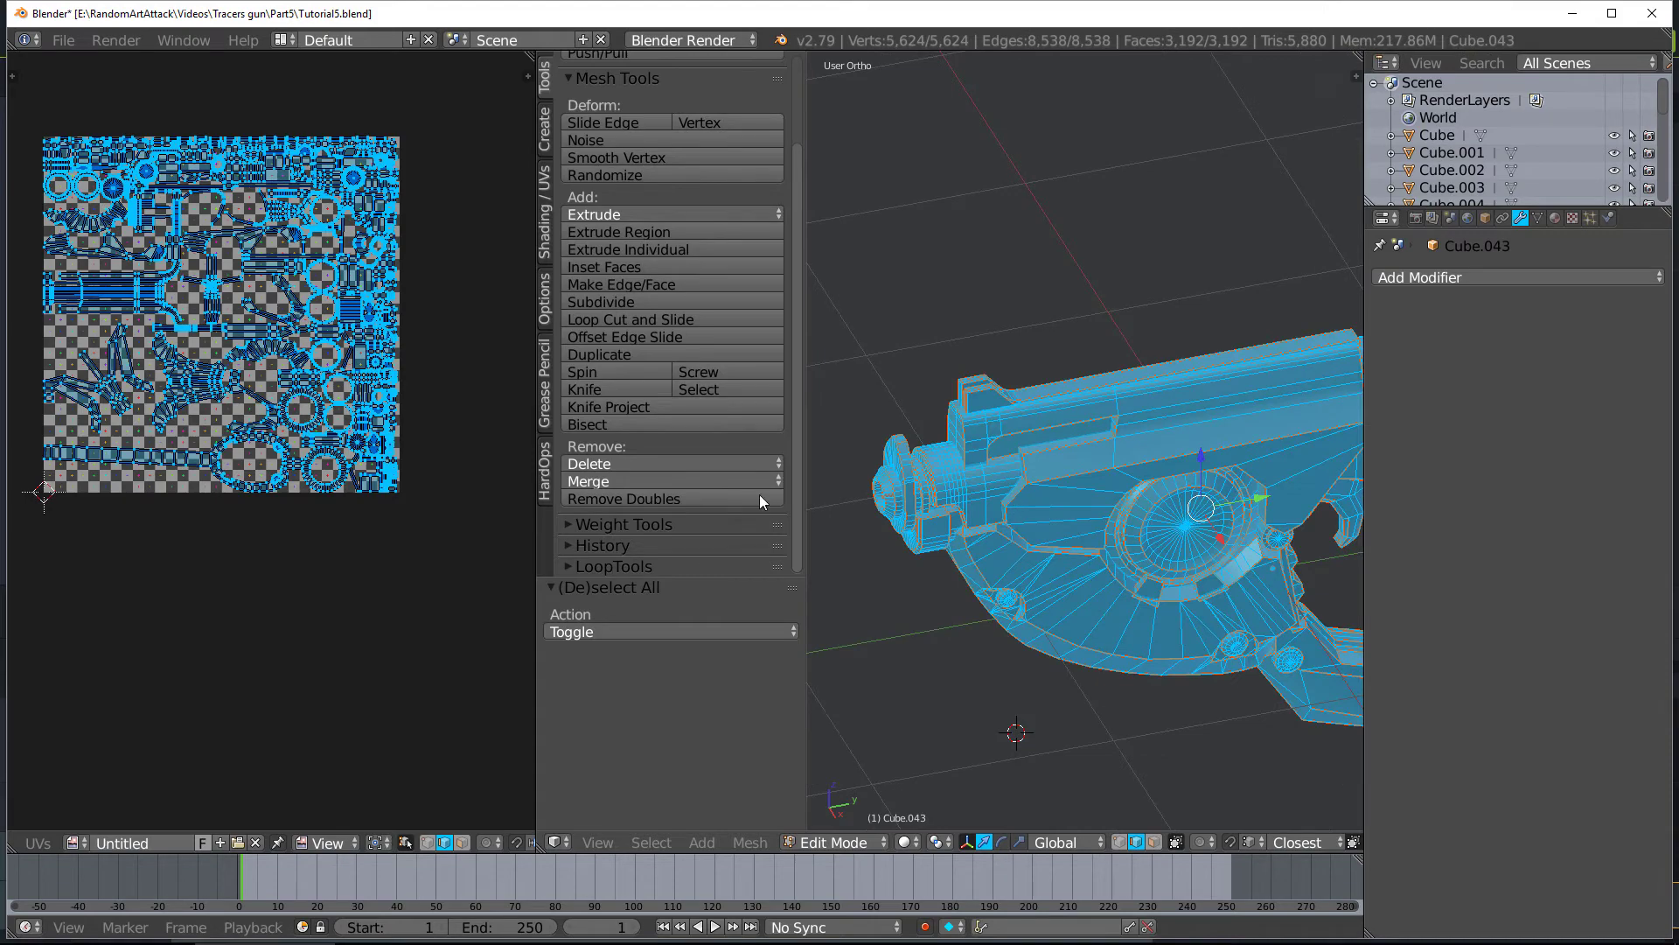
scroll(420, 499, "up", 2)
scroll(438, 570, "down", 3)
left_click_drag(537, 616, 969, 586)
Move all UV islands off the grid texture to the empty space on its right
scroll(398, 500, "up", 4)
key("a")
key("a")
scroll(437, 511, "down", 5)
key("g")
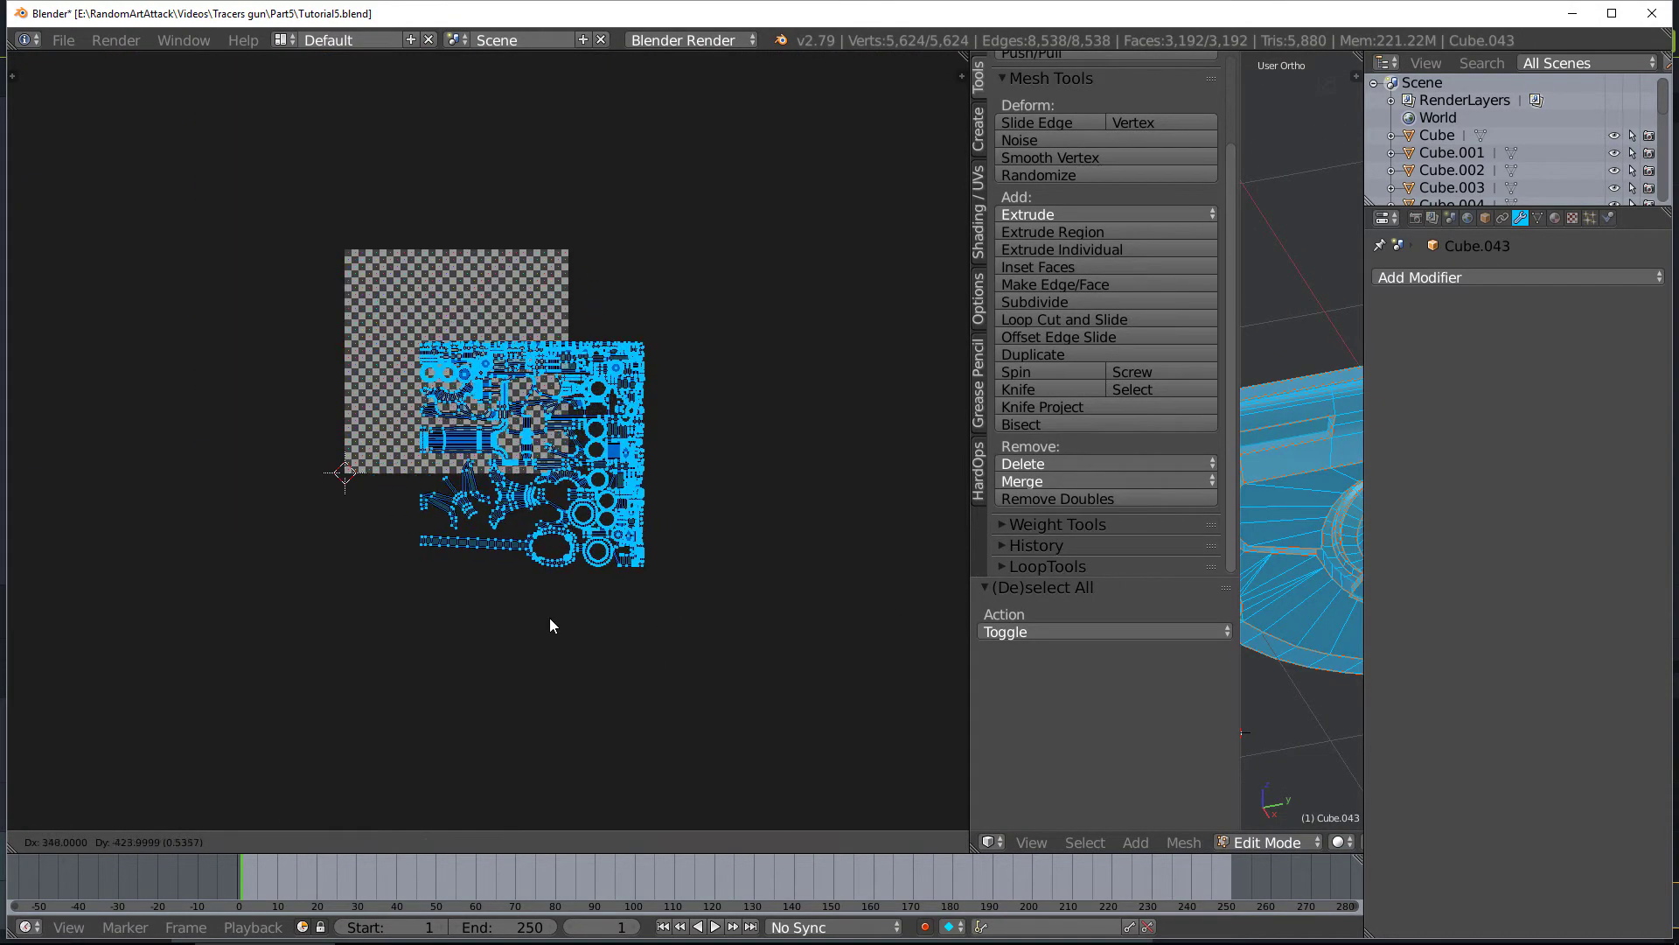
left_click(684, 523)
scroll(652, 553, "up", 2)
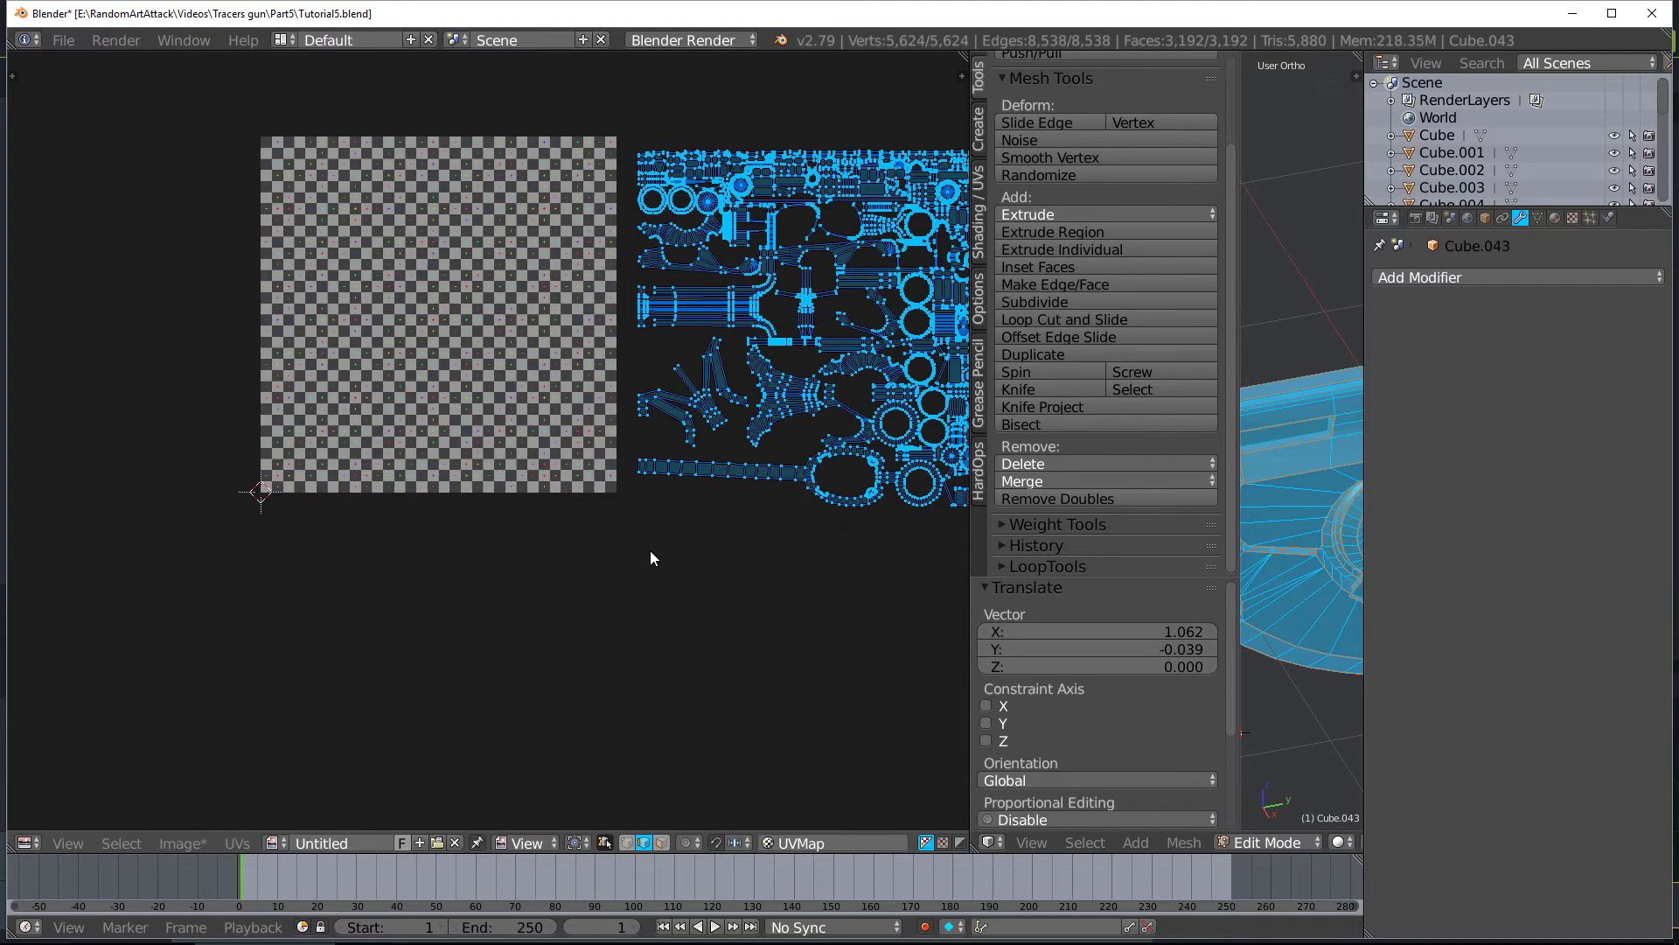
Turn off sync selection in the UV editor and select the whole pistol mesh
key("a")
key("l")
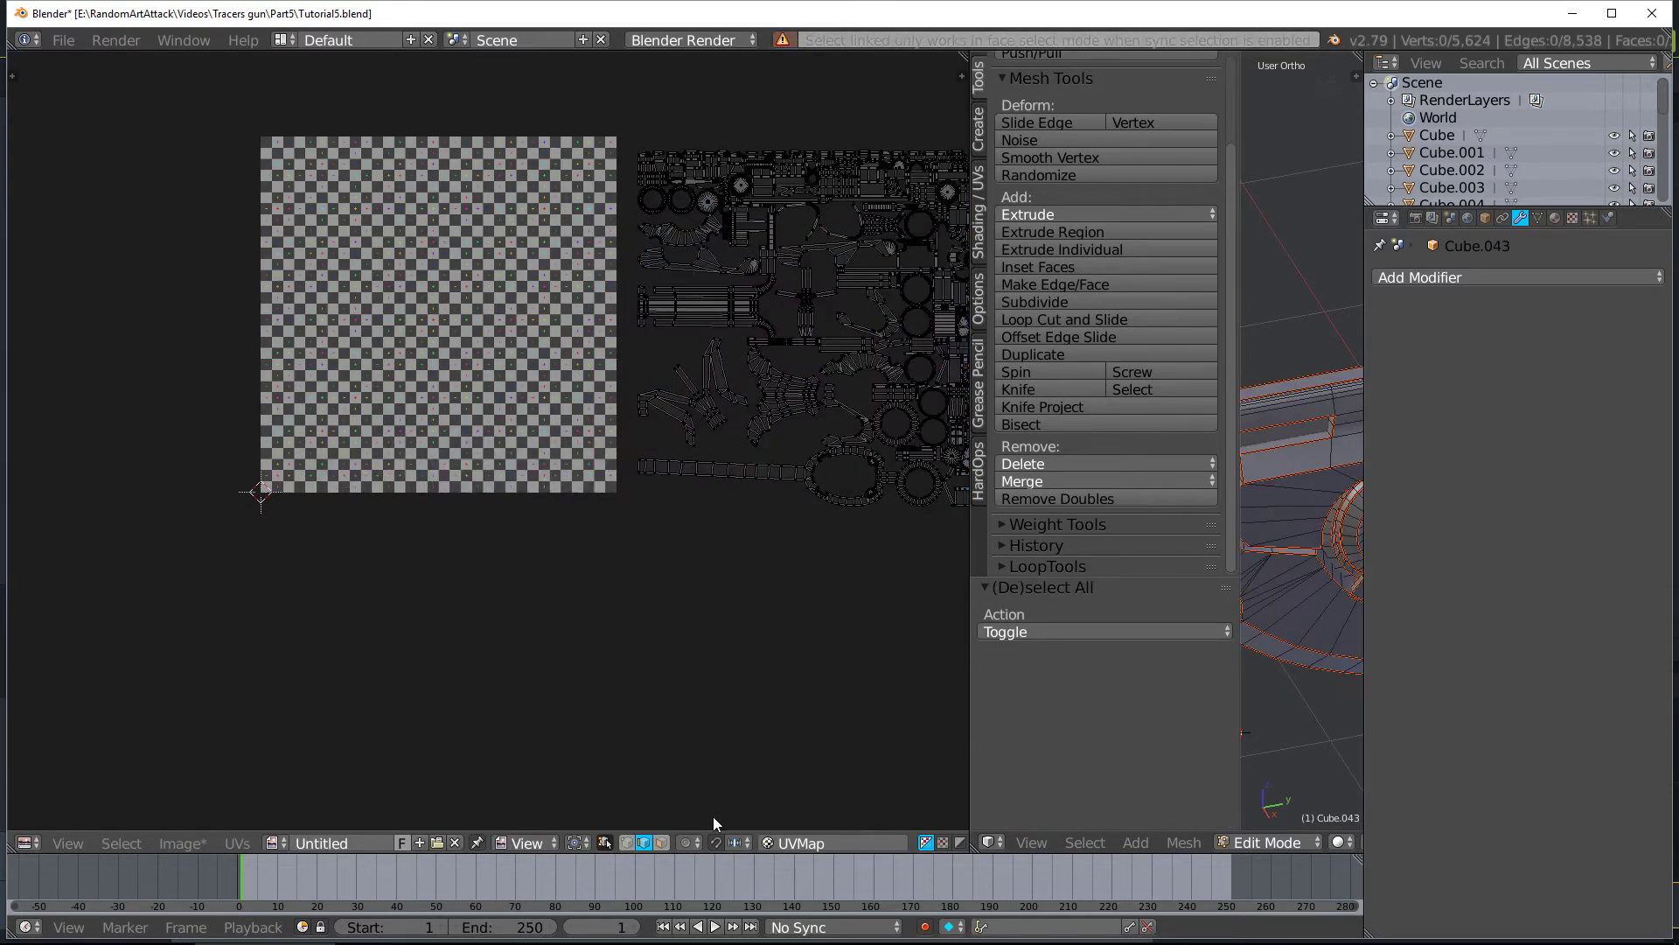
left_click(605, 842)
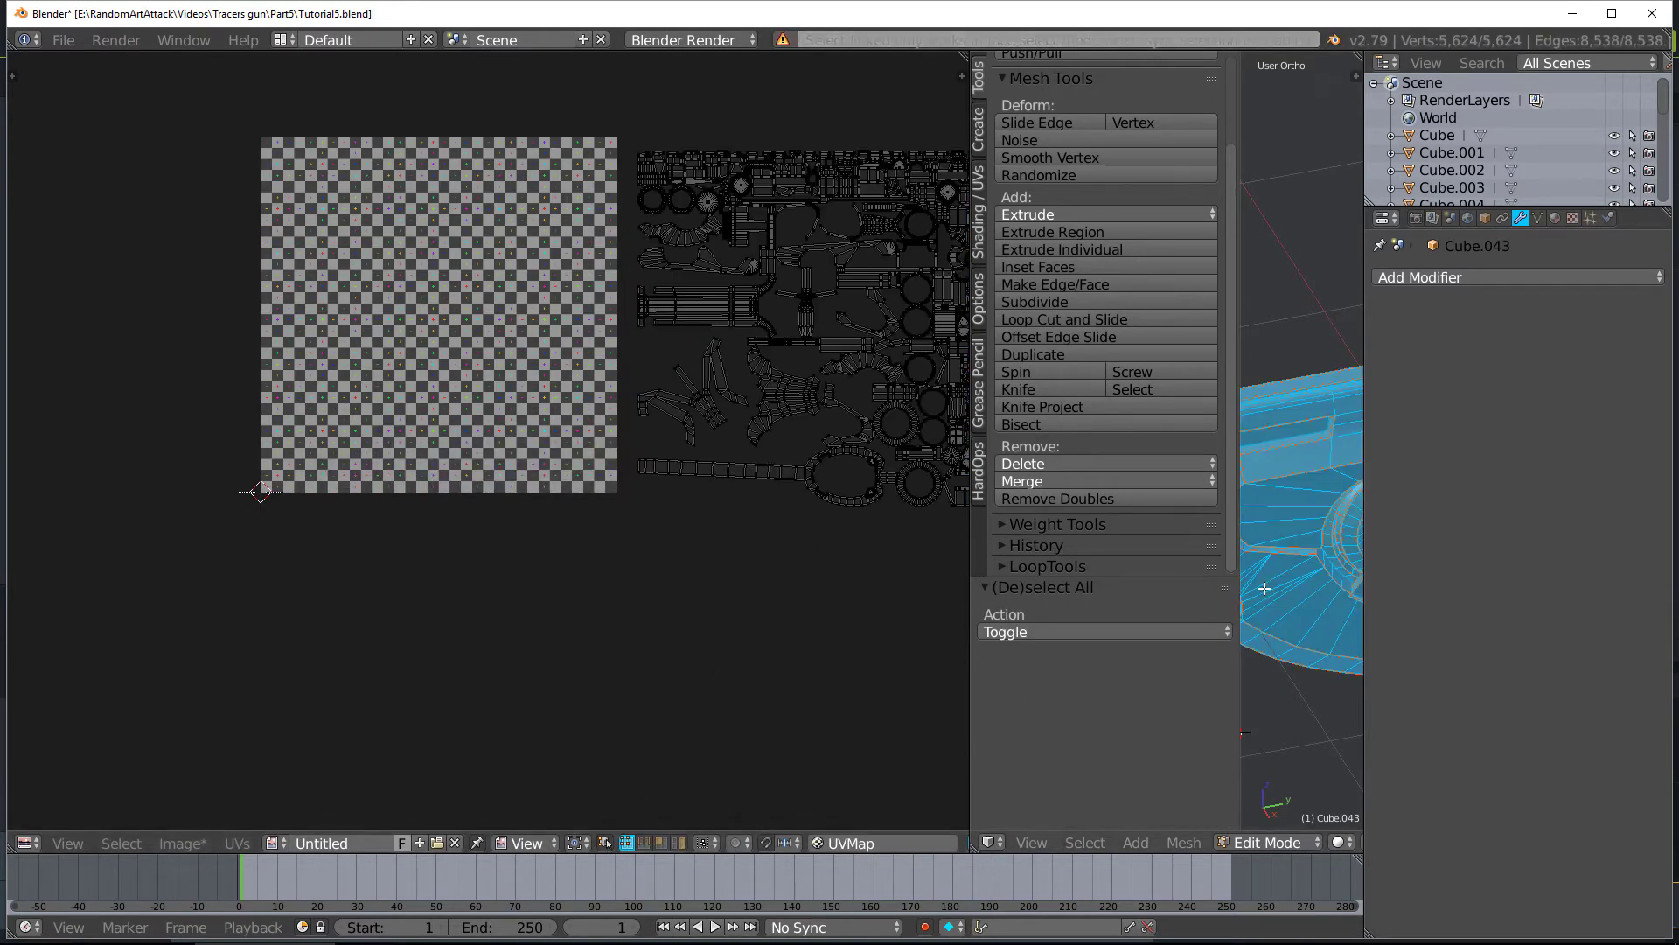
key("a")
Place the long strip-and-oval island in the grid's lower right corner and straighten it by about -2.48°
key("g")
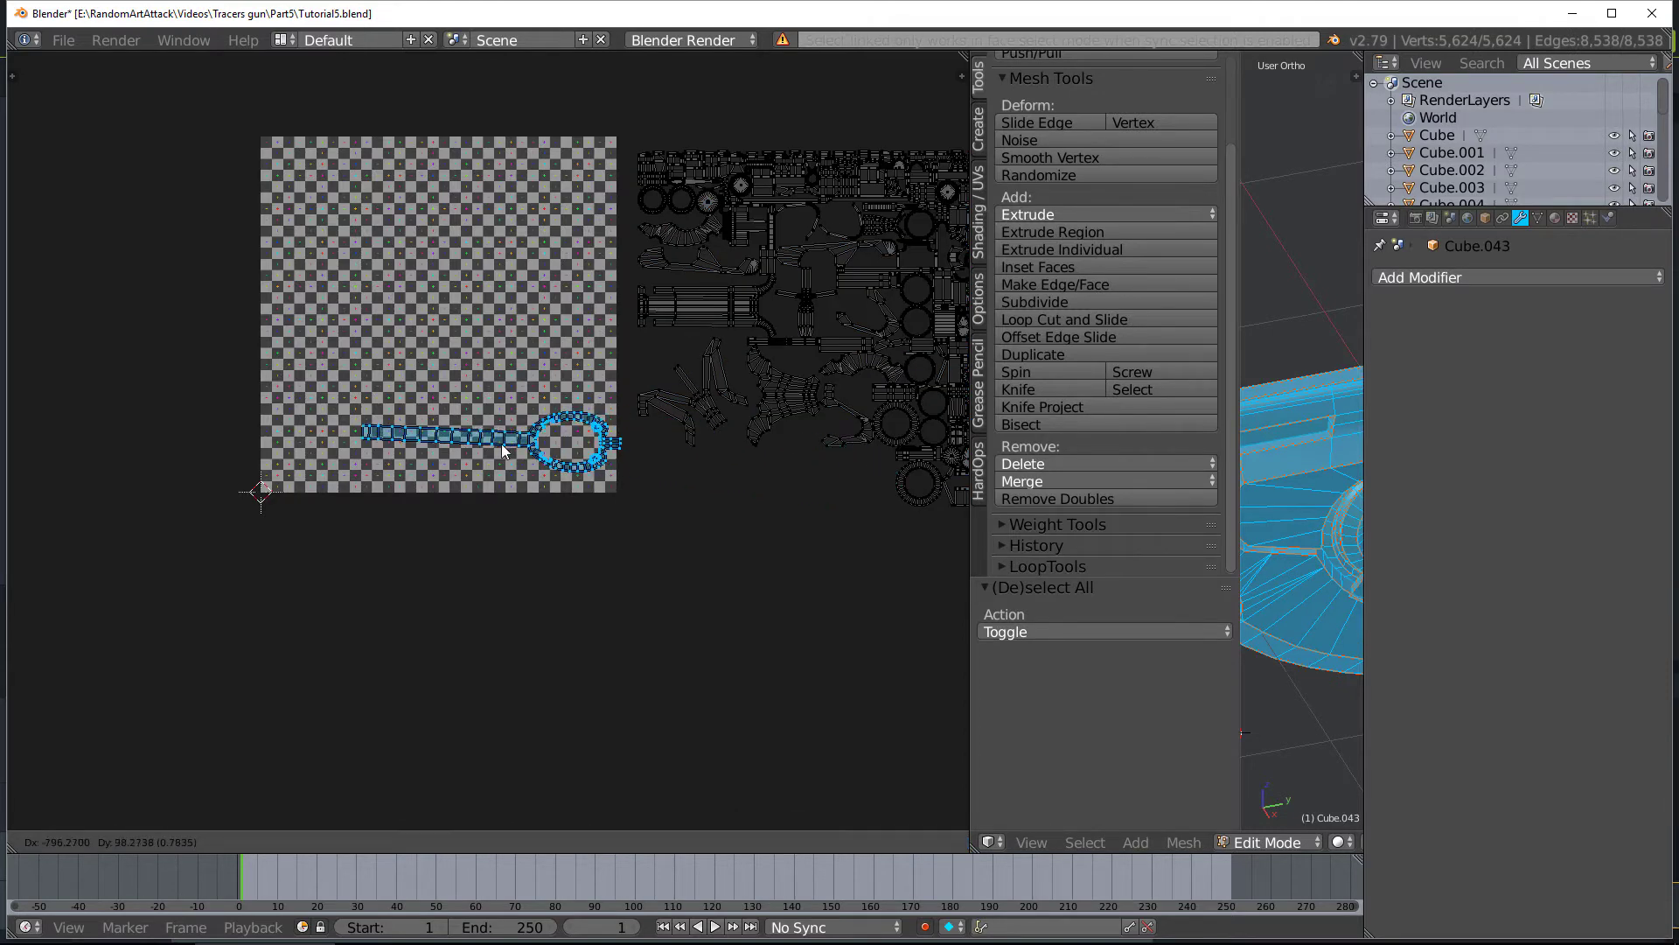
left_click(505, 462)
key("r")
left_click(588, 477)
scroll(588, 477, "up", 2)
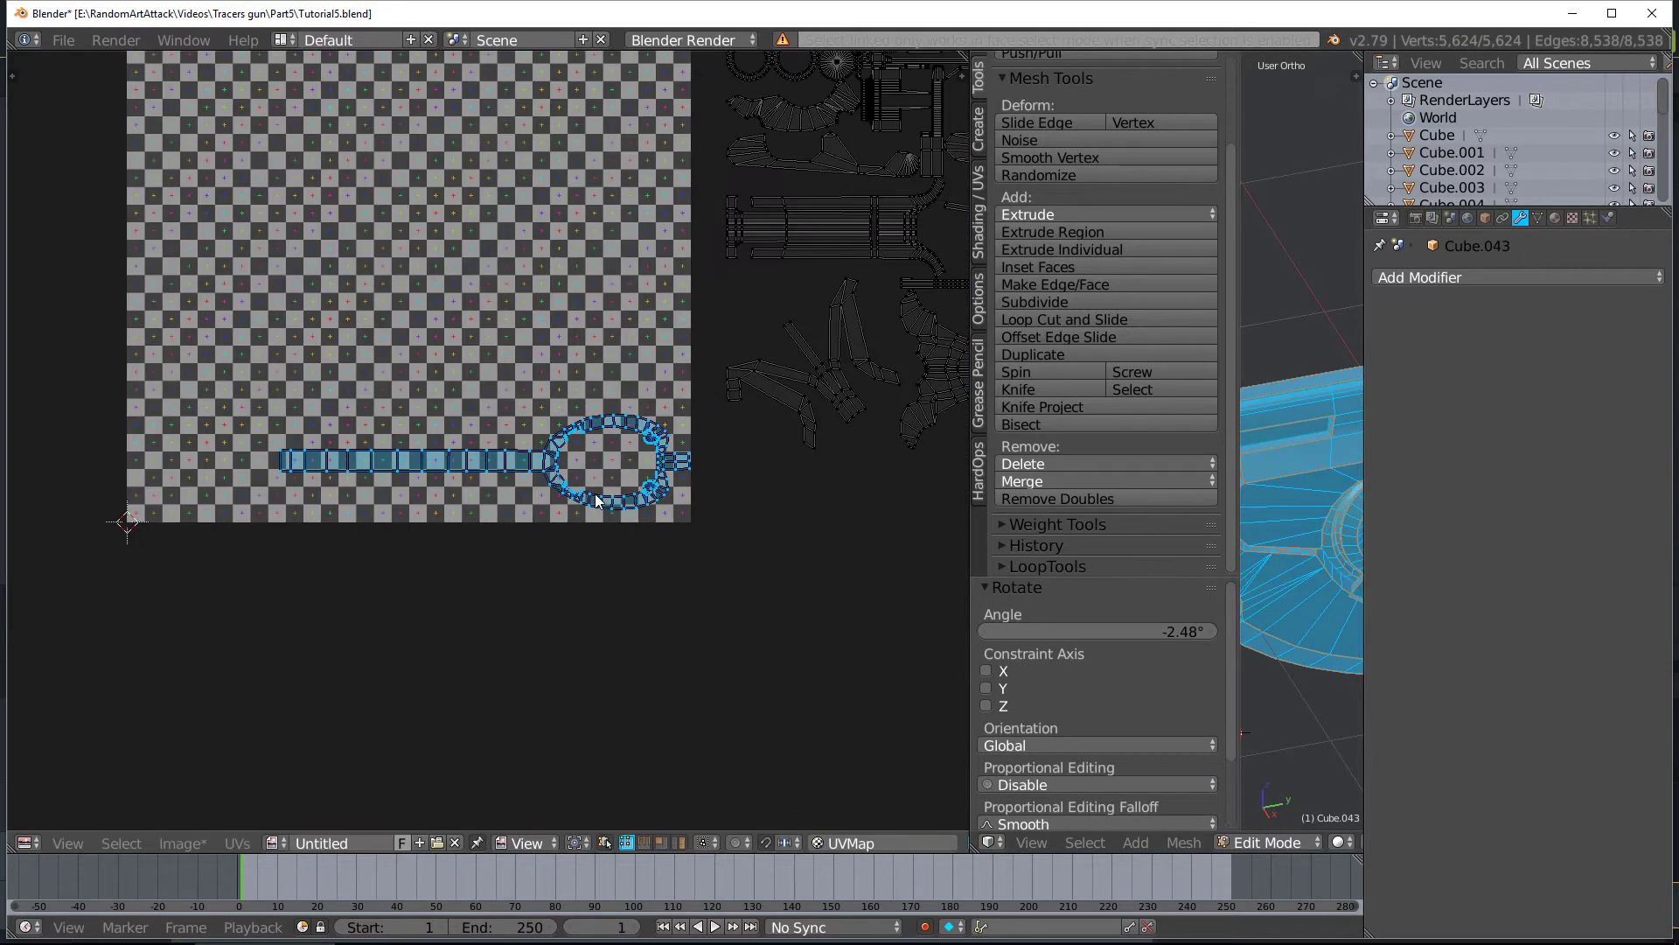
key("g")
left_click(593, 509)
Move the branched island onto the grid and rotate it to nest just above the long strip and oval
key("a")
key("l")
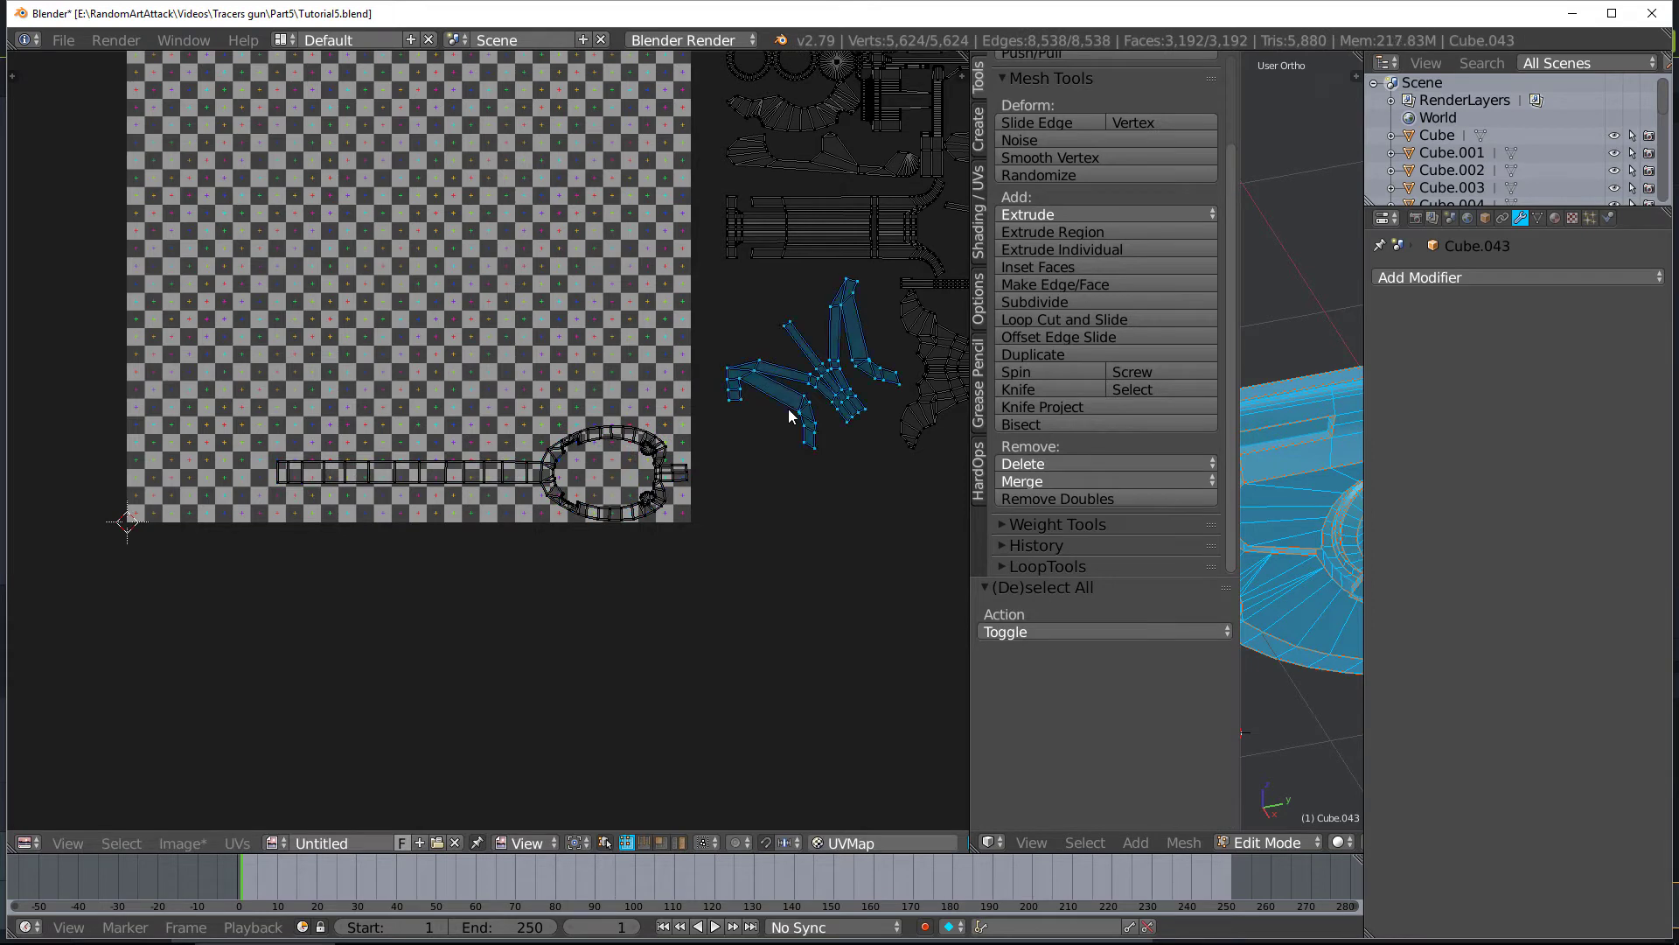
key("g")
left_click(715, 389)
key("r")
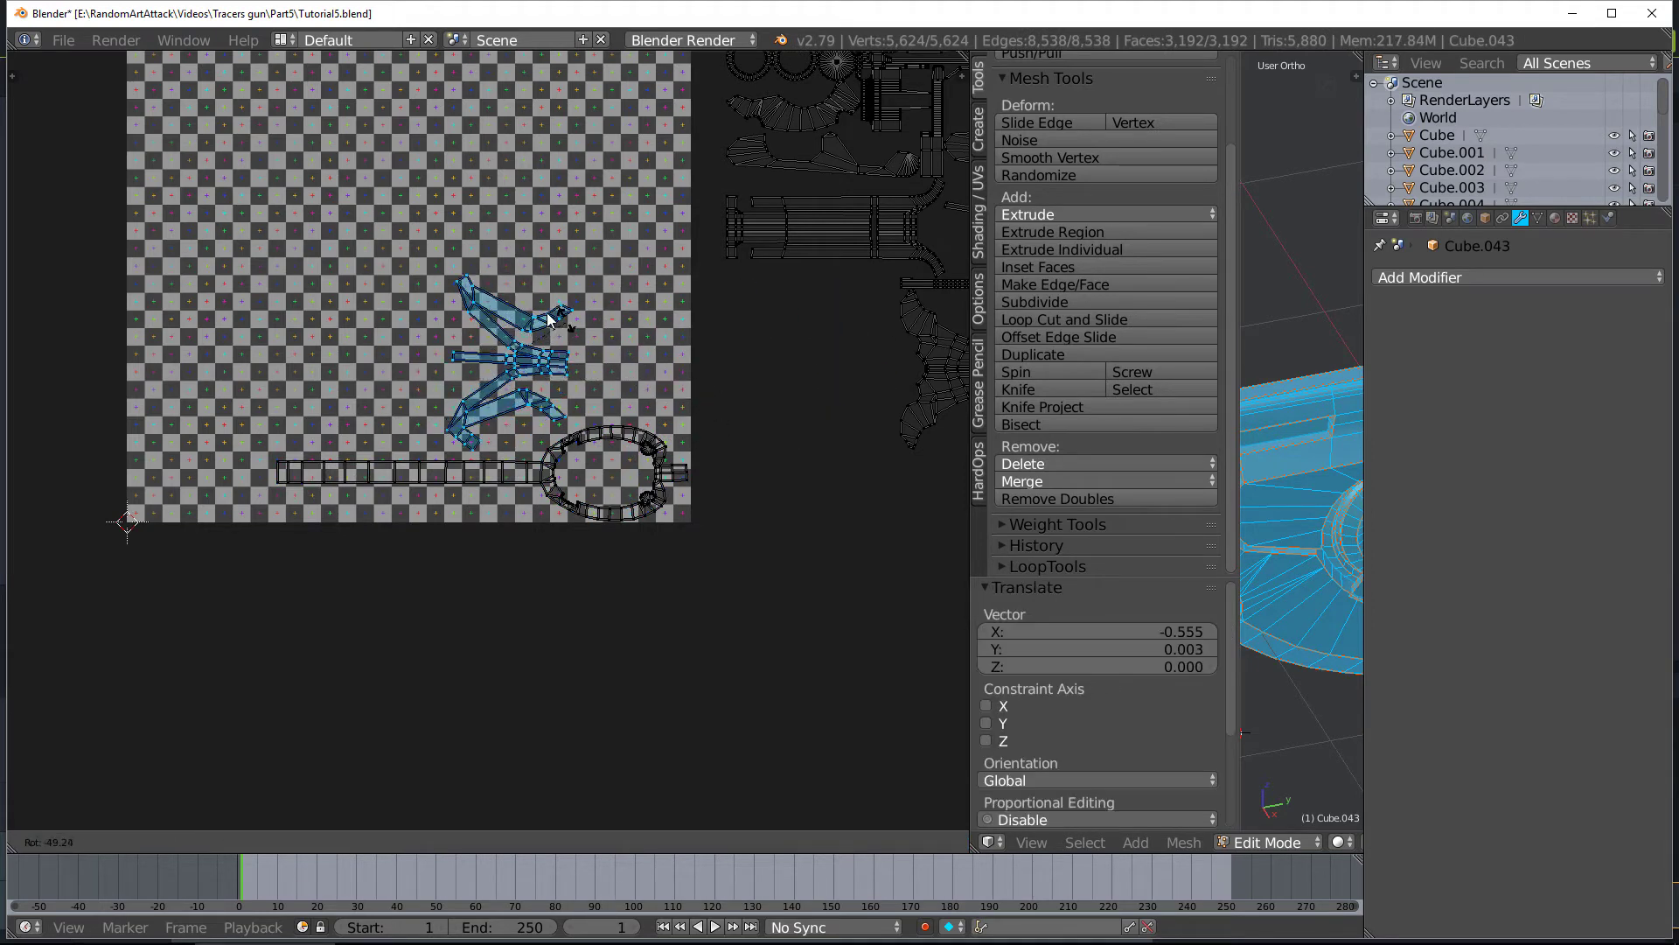
left_click(559, 365)
key("g")
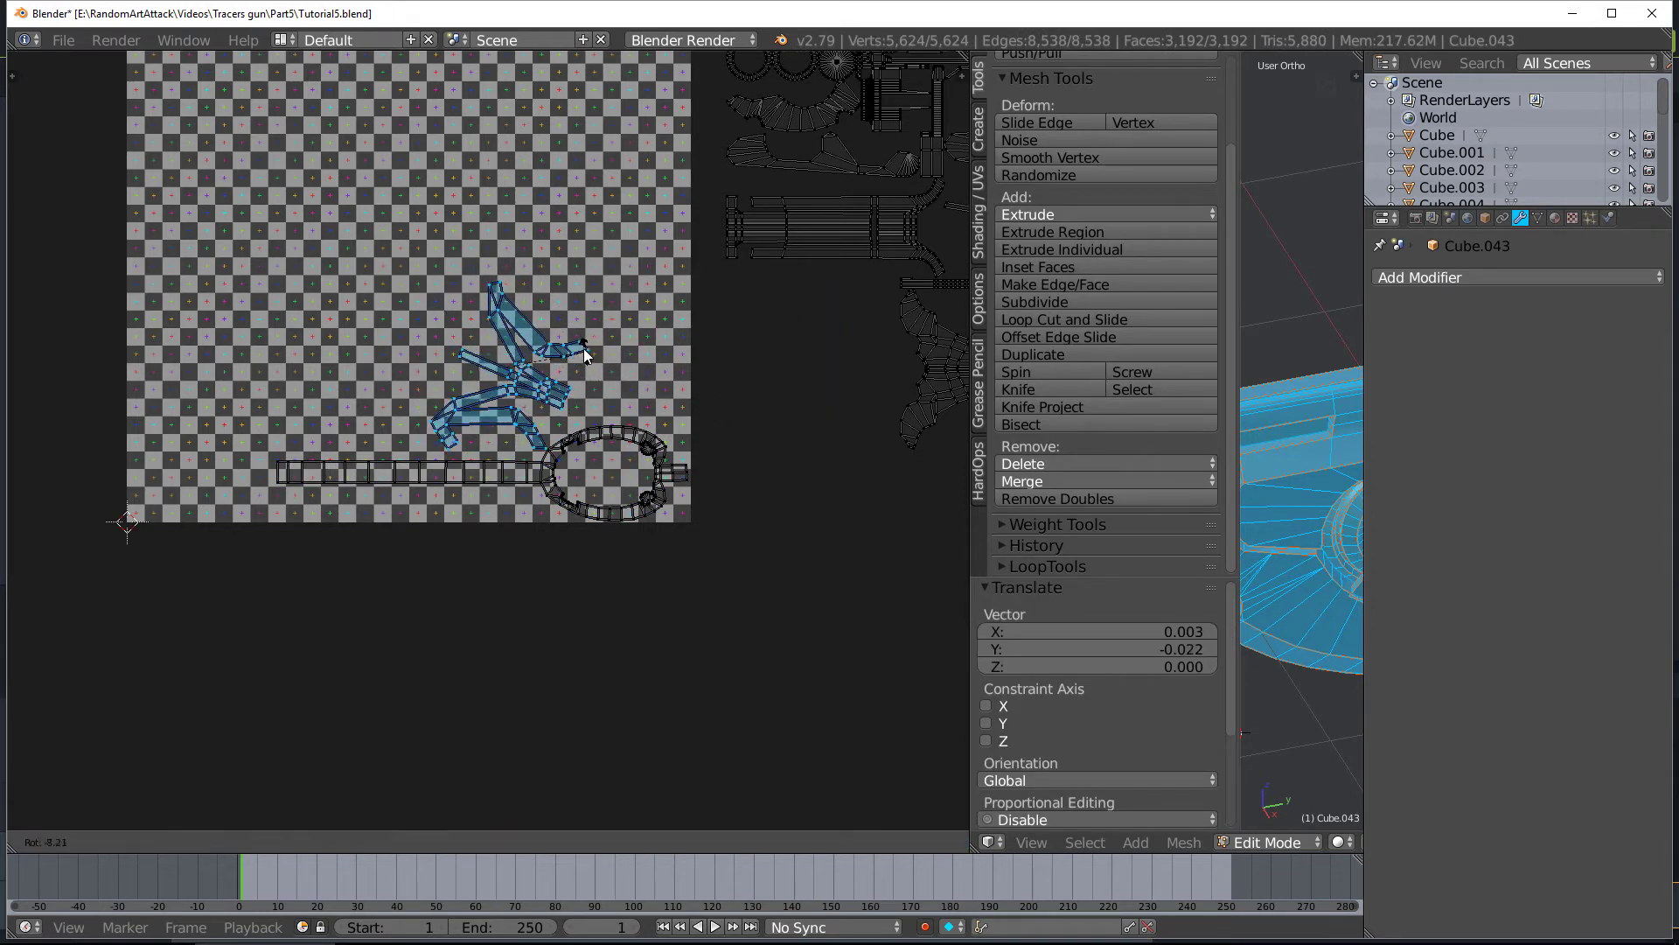
left_click(564, 372)
Unwrap the entire pistol mesh again with the Angle Based method and a 0.001 margin
scroll(715, 313, "down", 3)
scroll(715, 313, "up", 3)
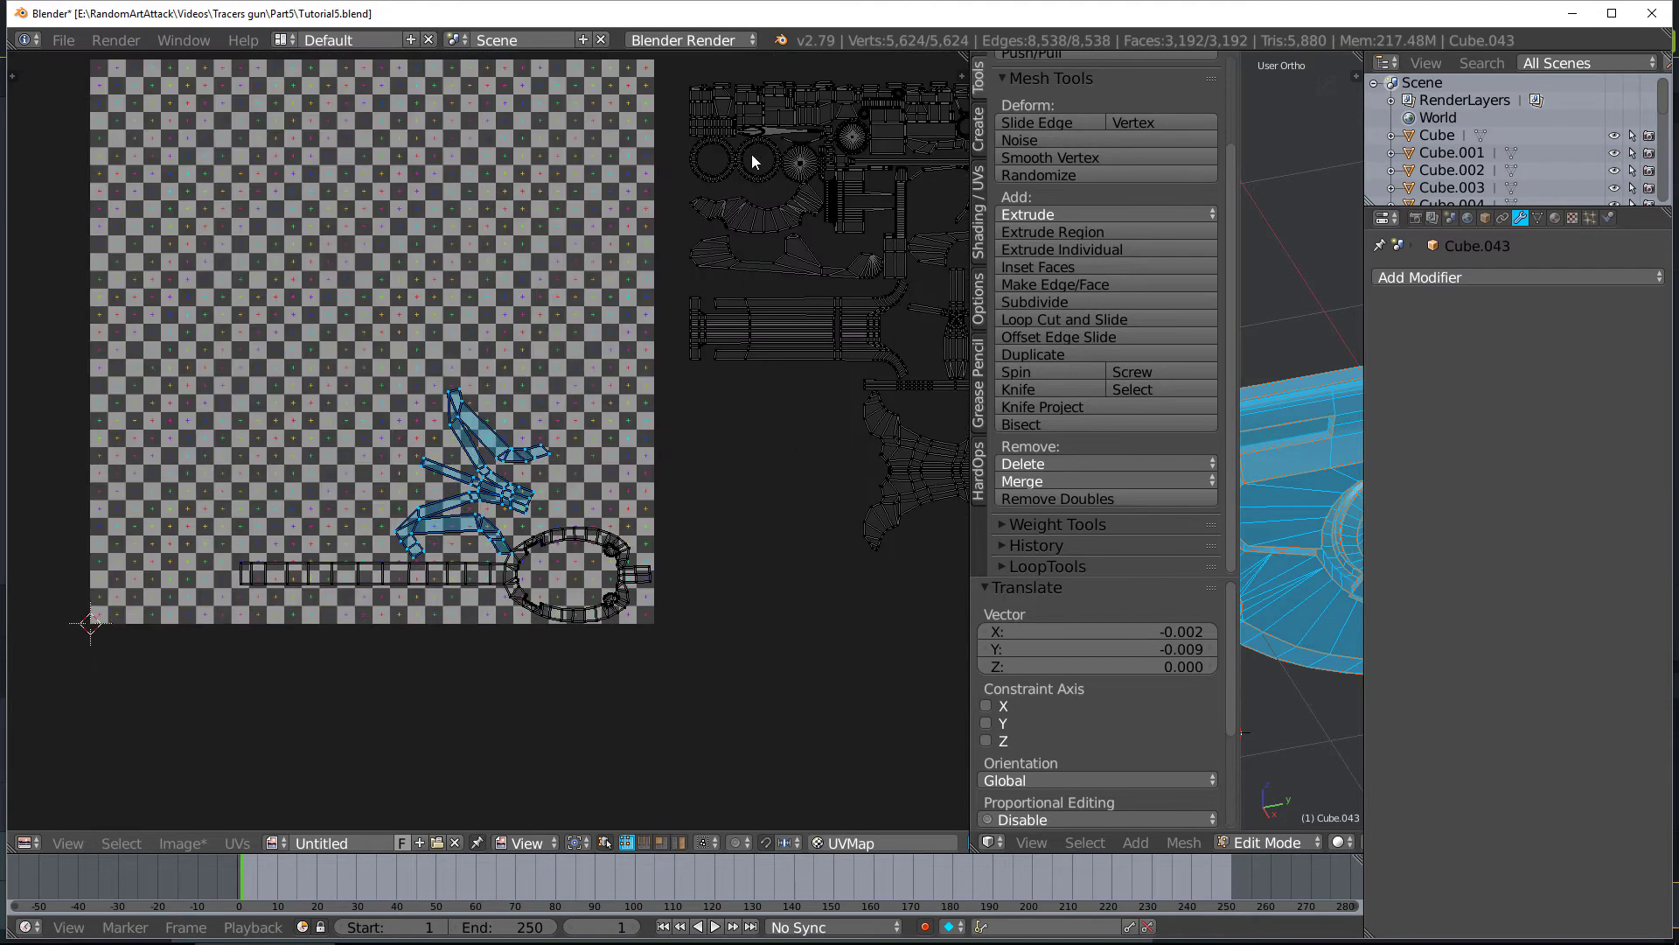
scroll(505, 544, "down", 2)
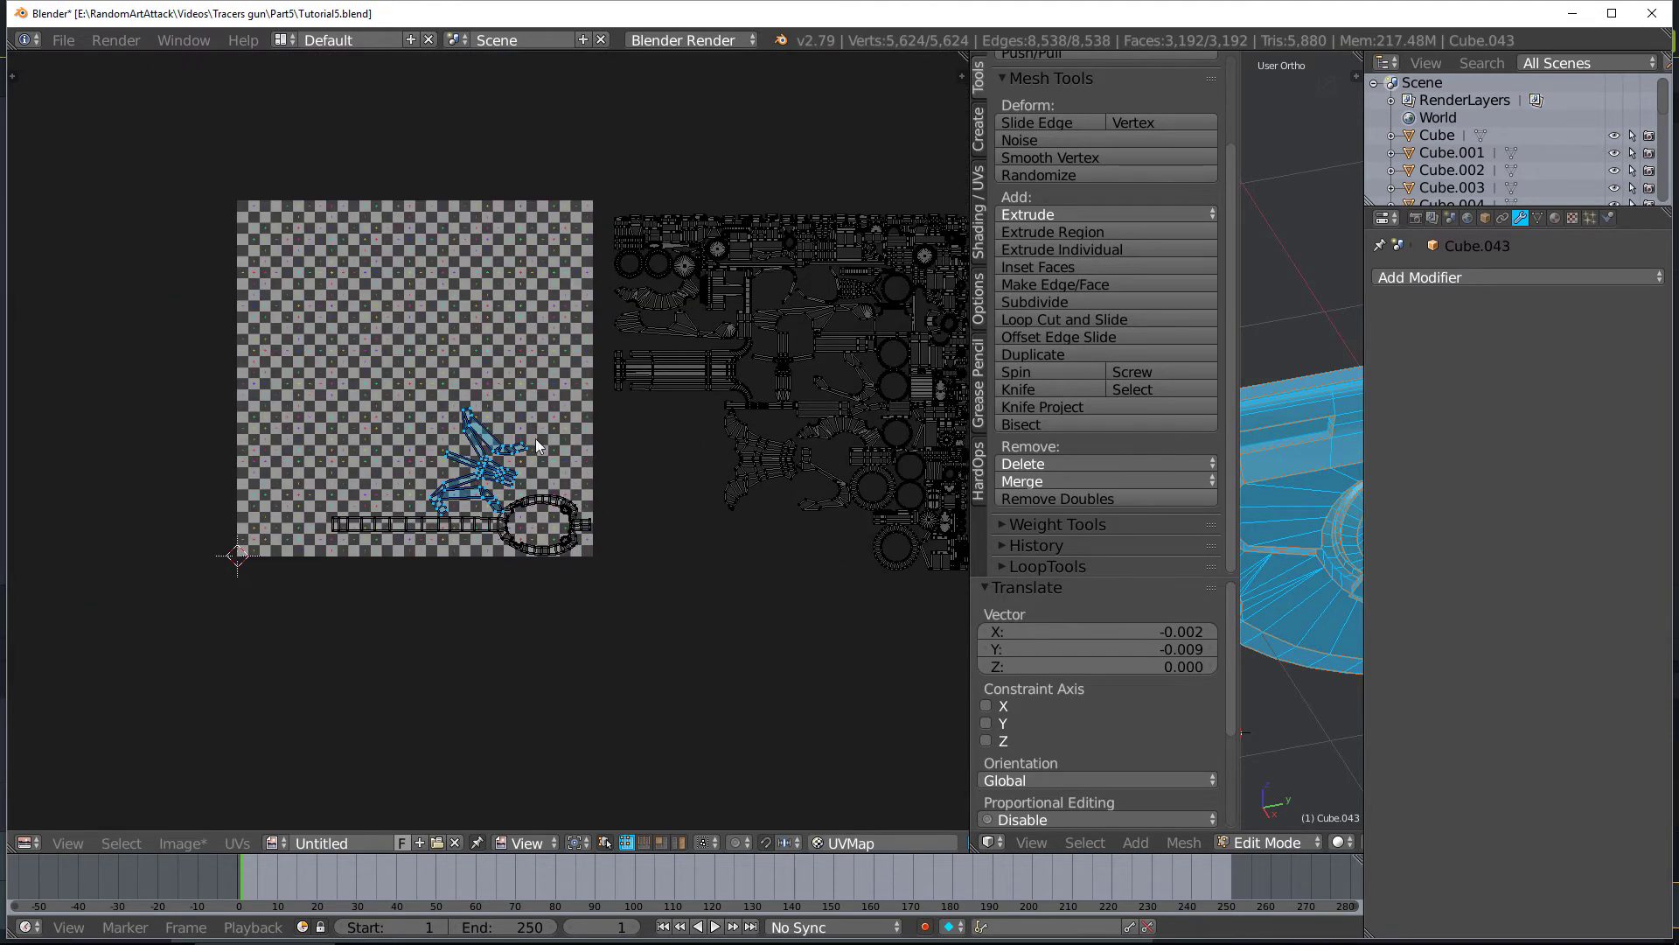
key("a")
key("a")
key("a")
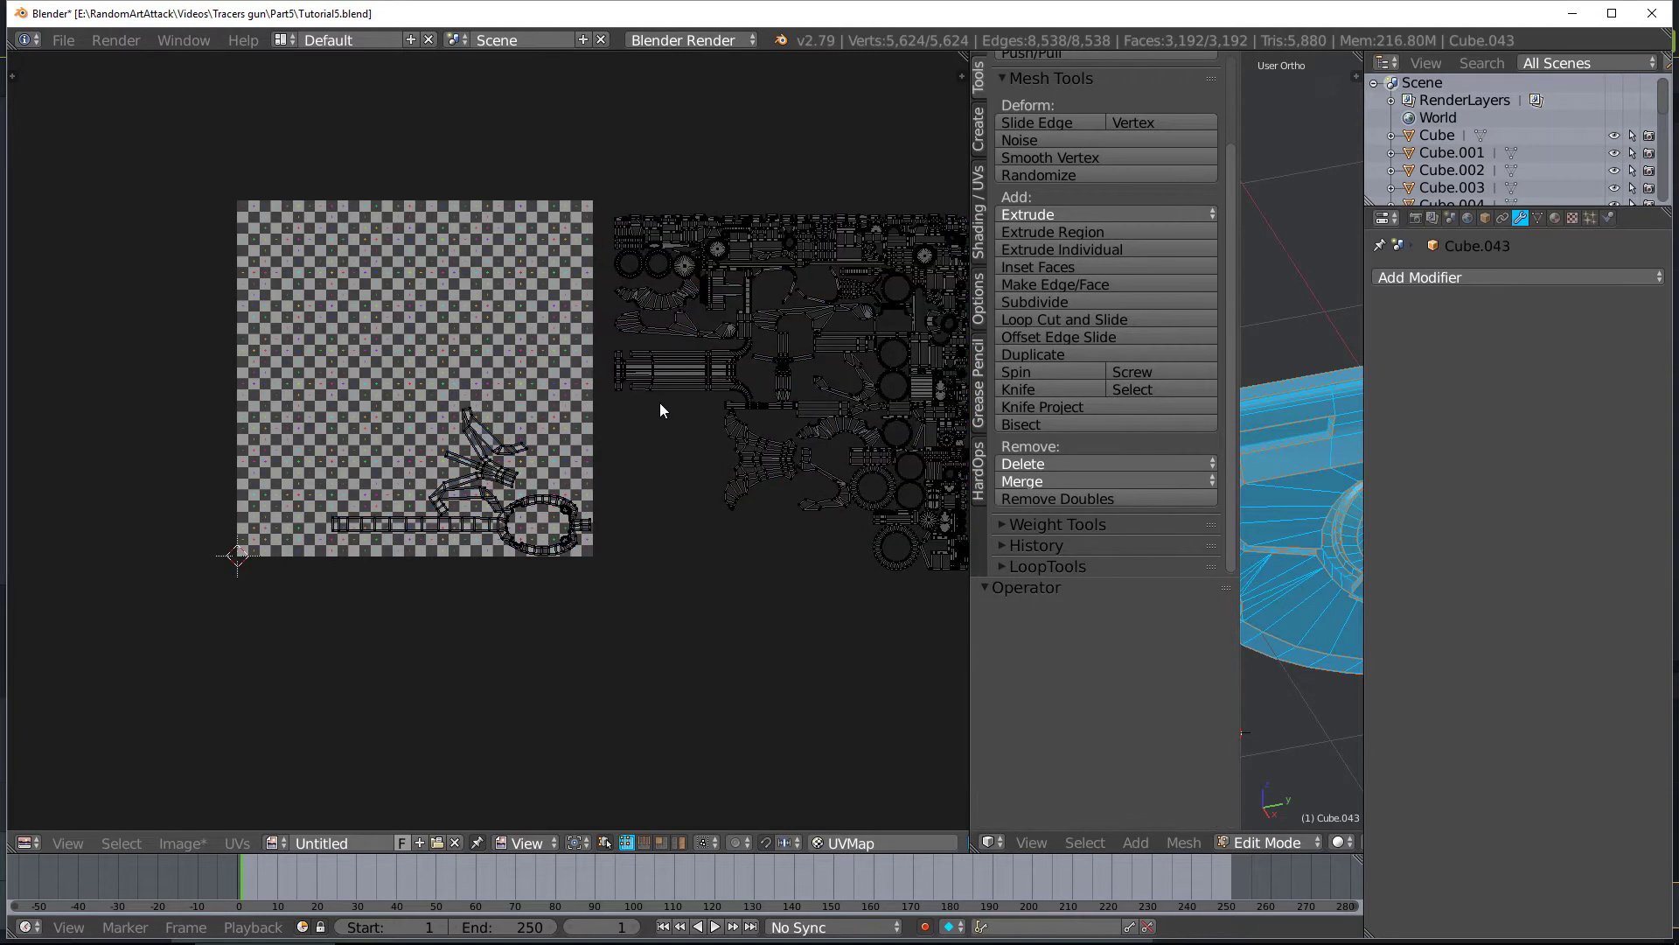
key("u")
left_click(1317, 602)
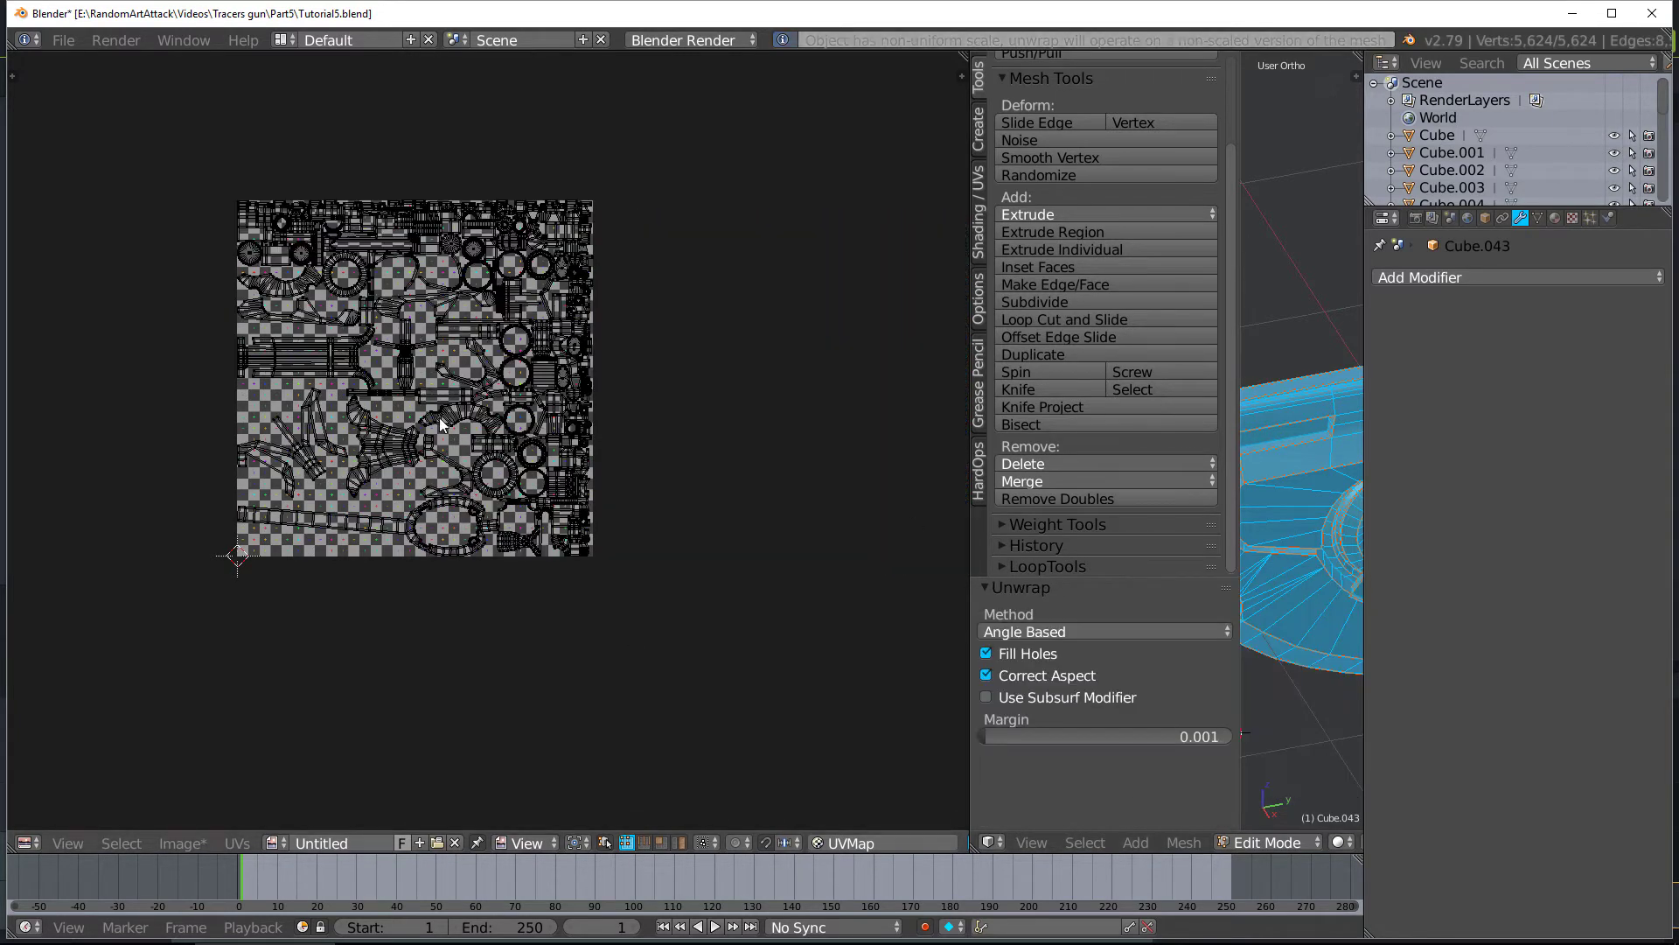
Scale all UV islands to about 0.7 and move them into the grid's lower right corner
key("a")
key("s")
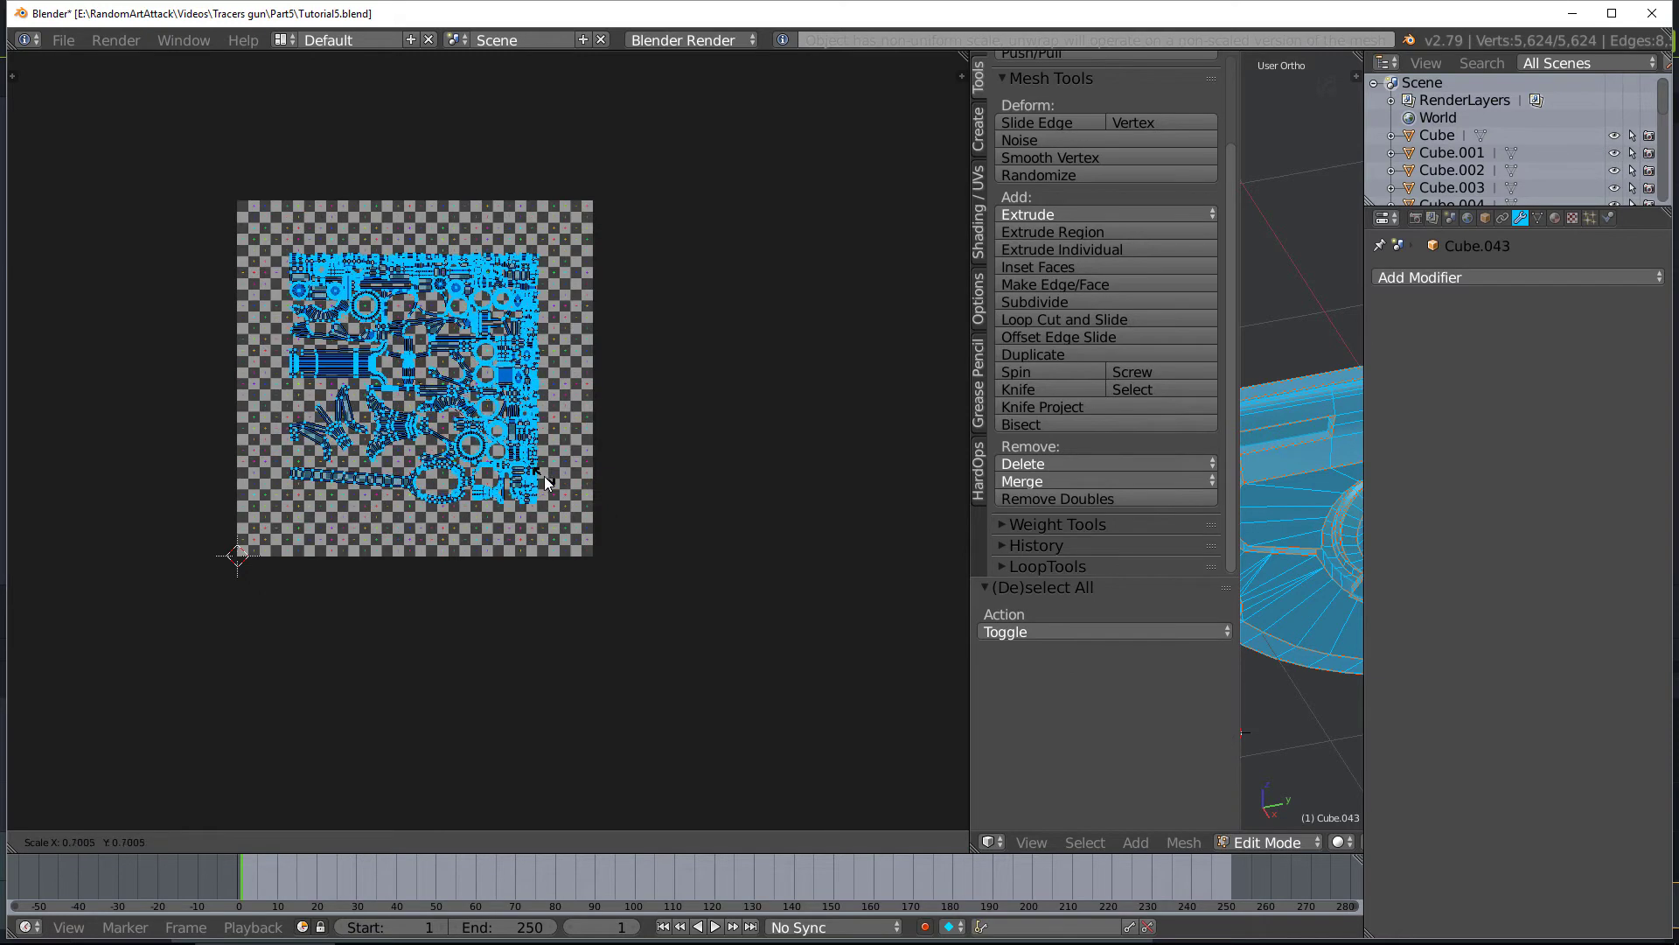
left_click(548, 486)
key("g")
left_click(599, 529)
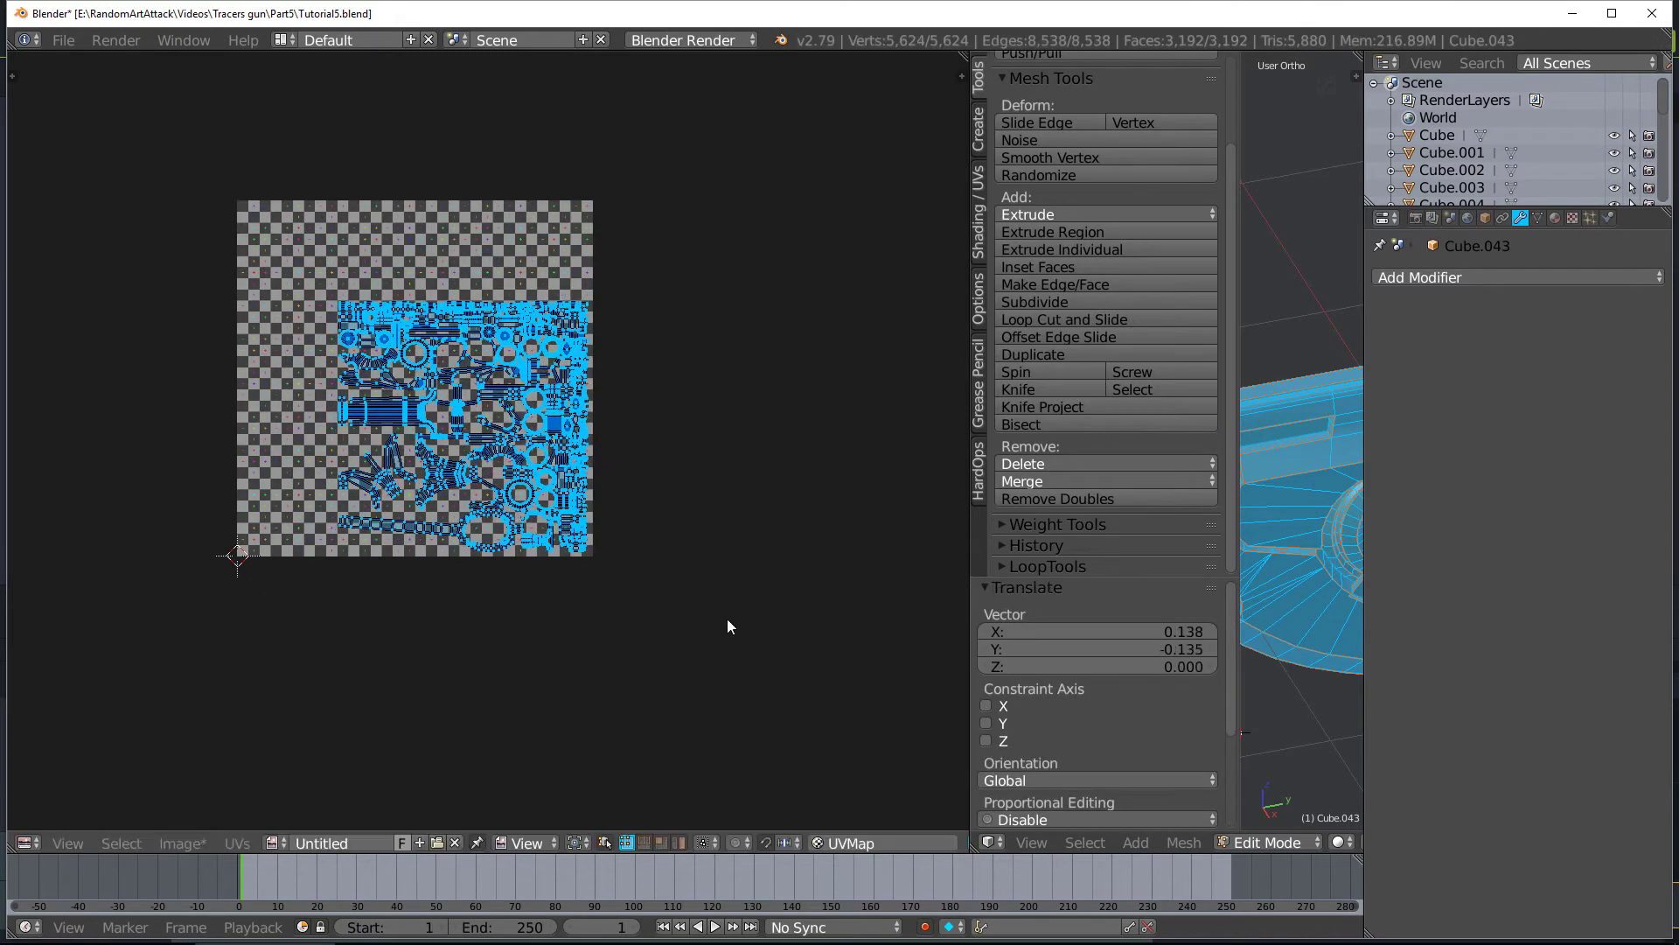
Move the UV layout back to the grid's centre and scale it up by about 1.19
key("g")
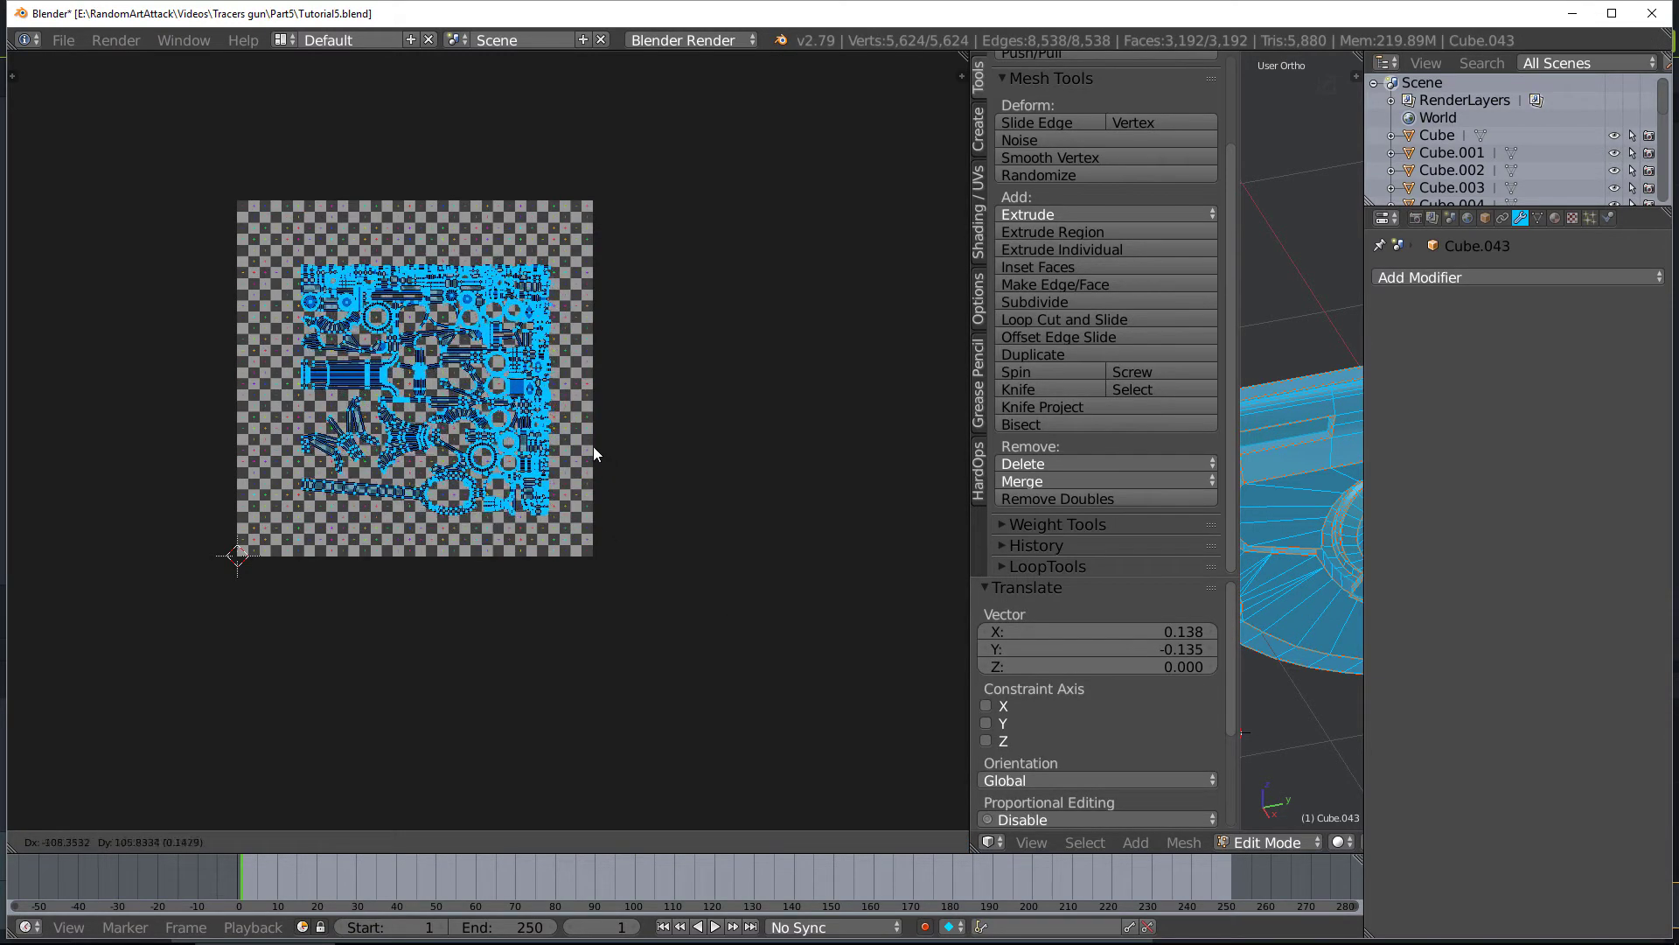
left_click(594, 447)
key("s")
left_click(625, 465)
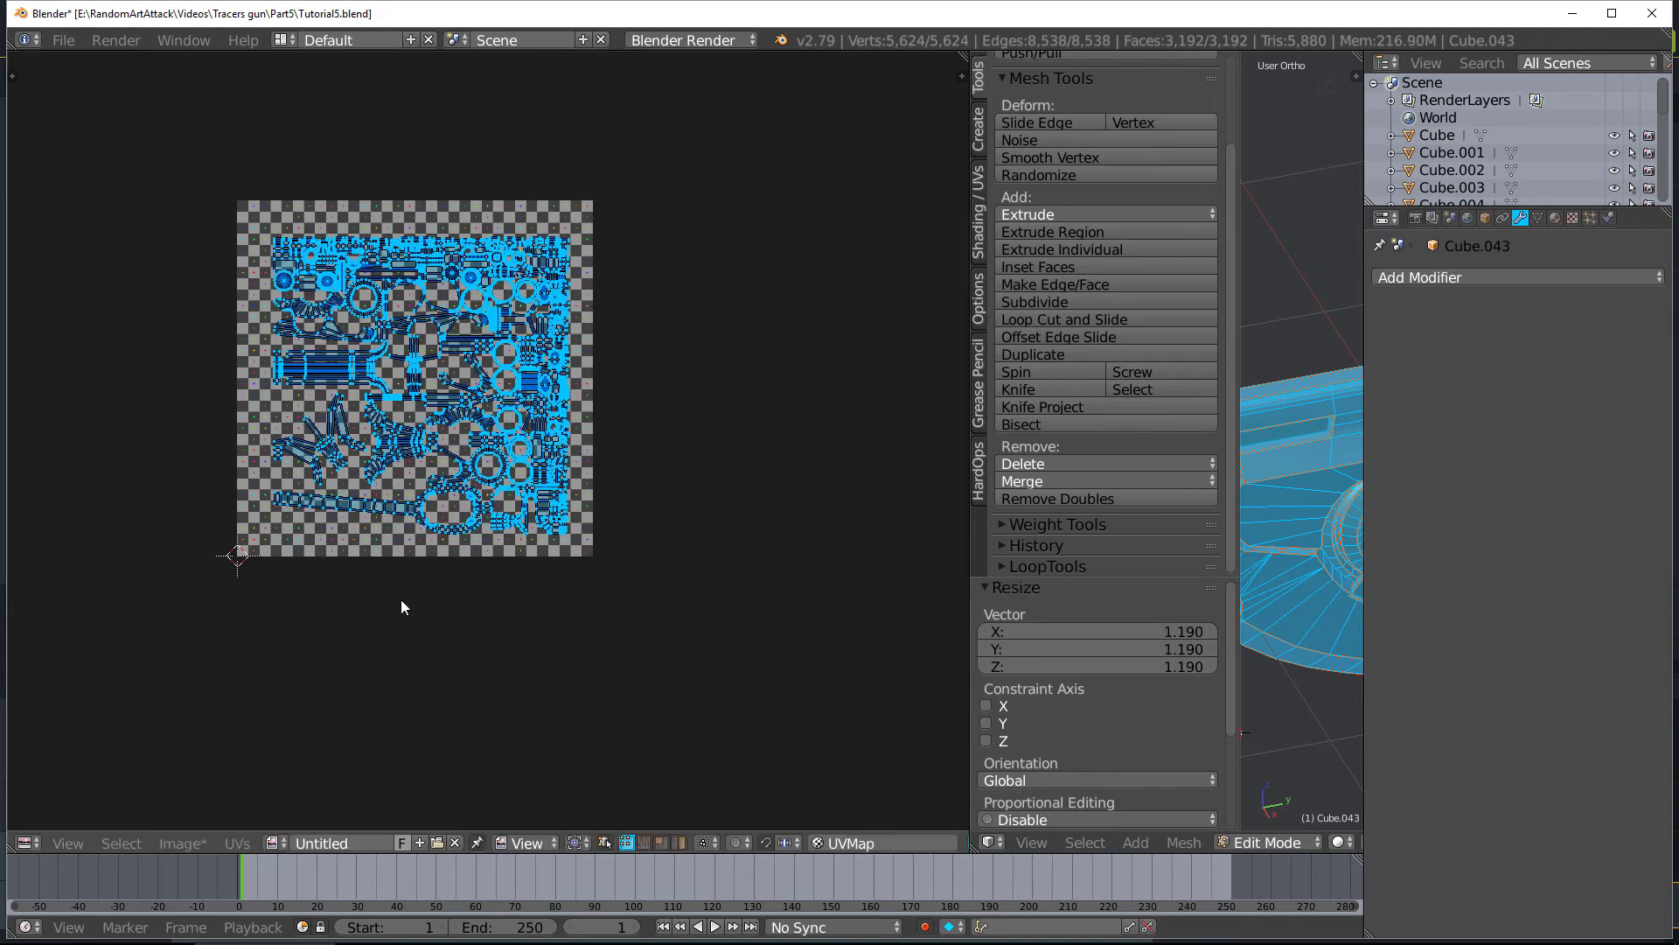
Enable Constrain to Image Bounds, shift the UV layout toward the upper left and enlarge it by about 1.1 to fill the grid
left_click(200, 849)
mouse_move(245, 848)
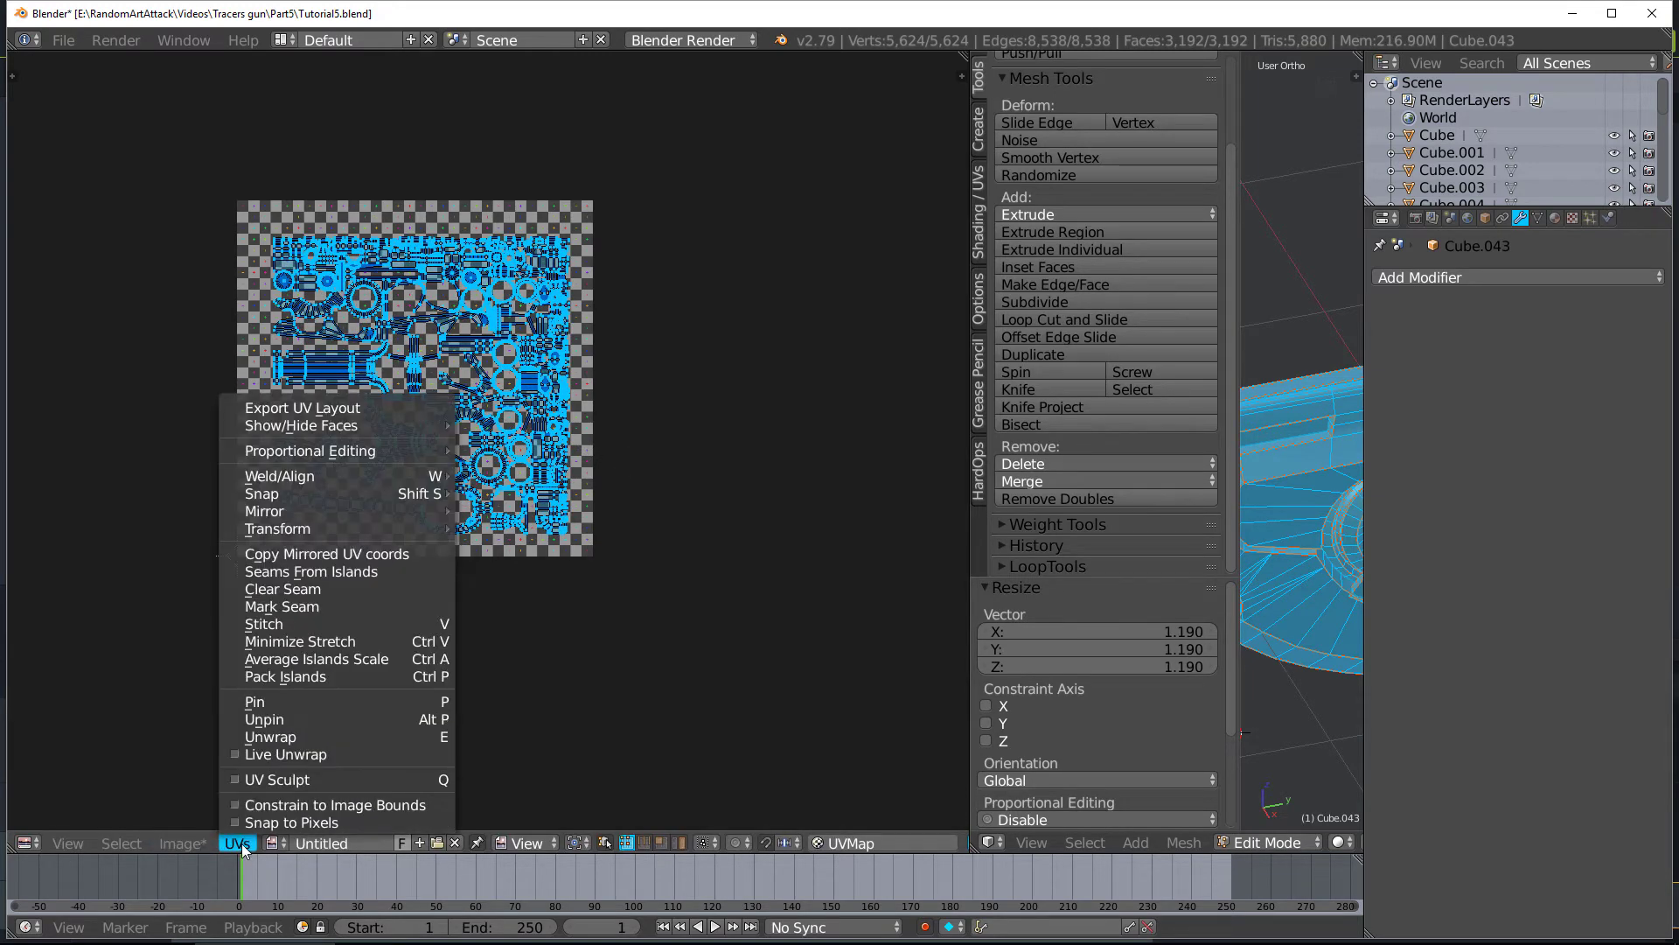
left_click(281, 820)
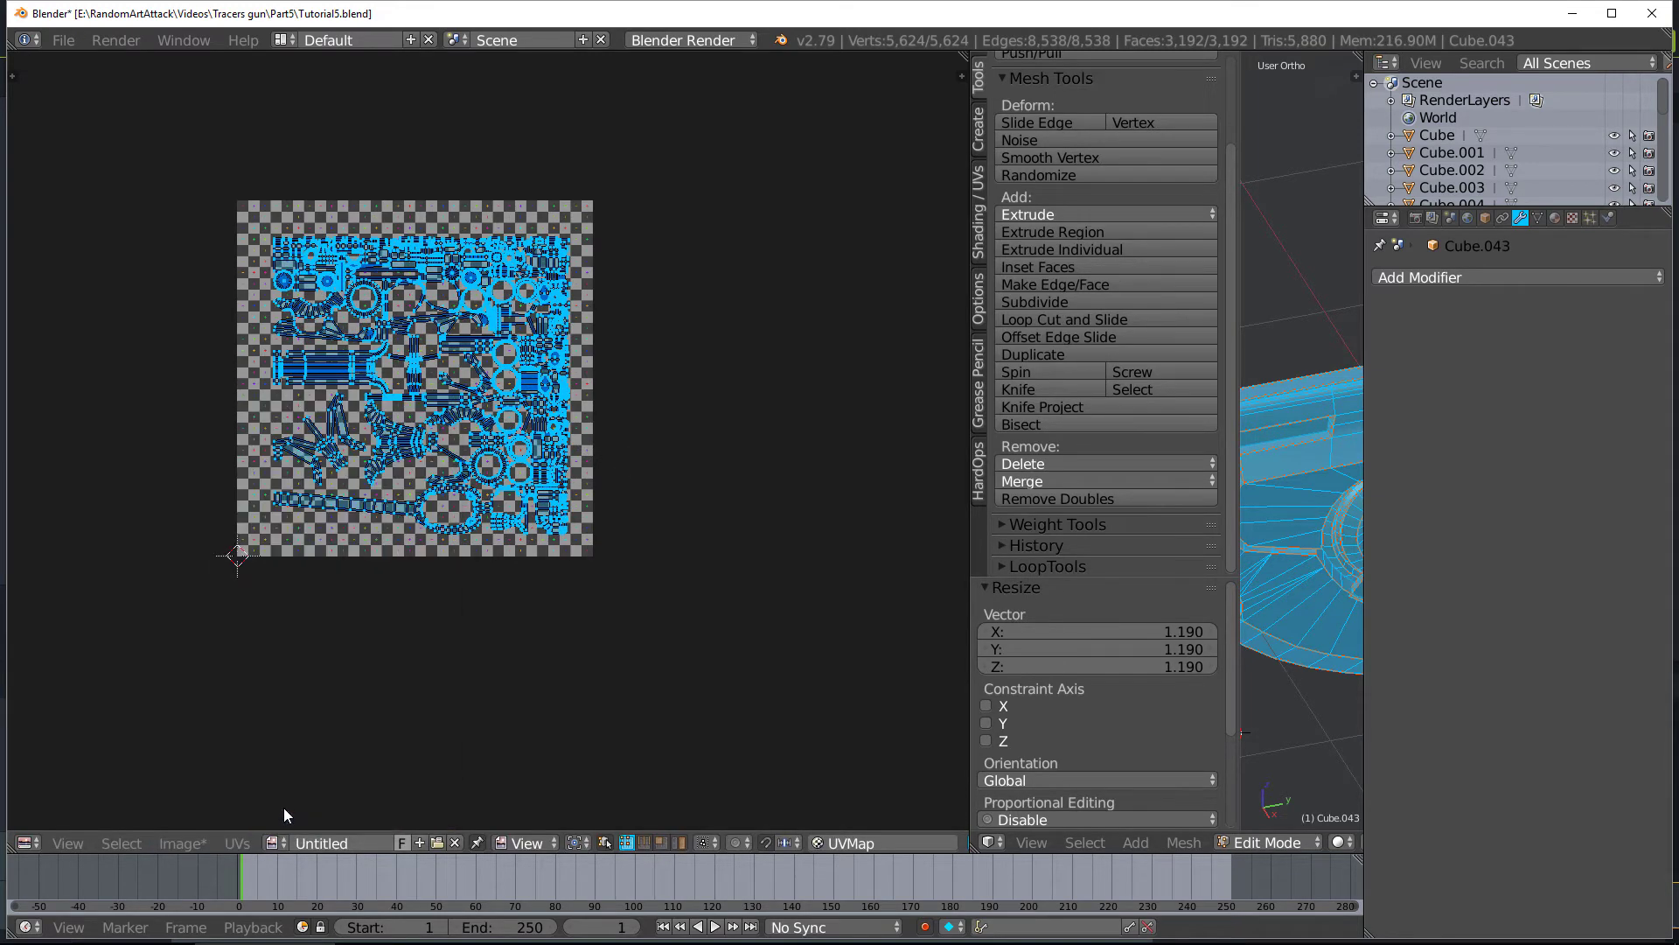
key("g")
left_click(486, 581)
key("s")
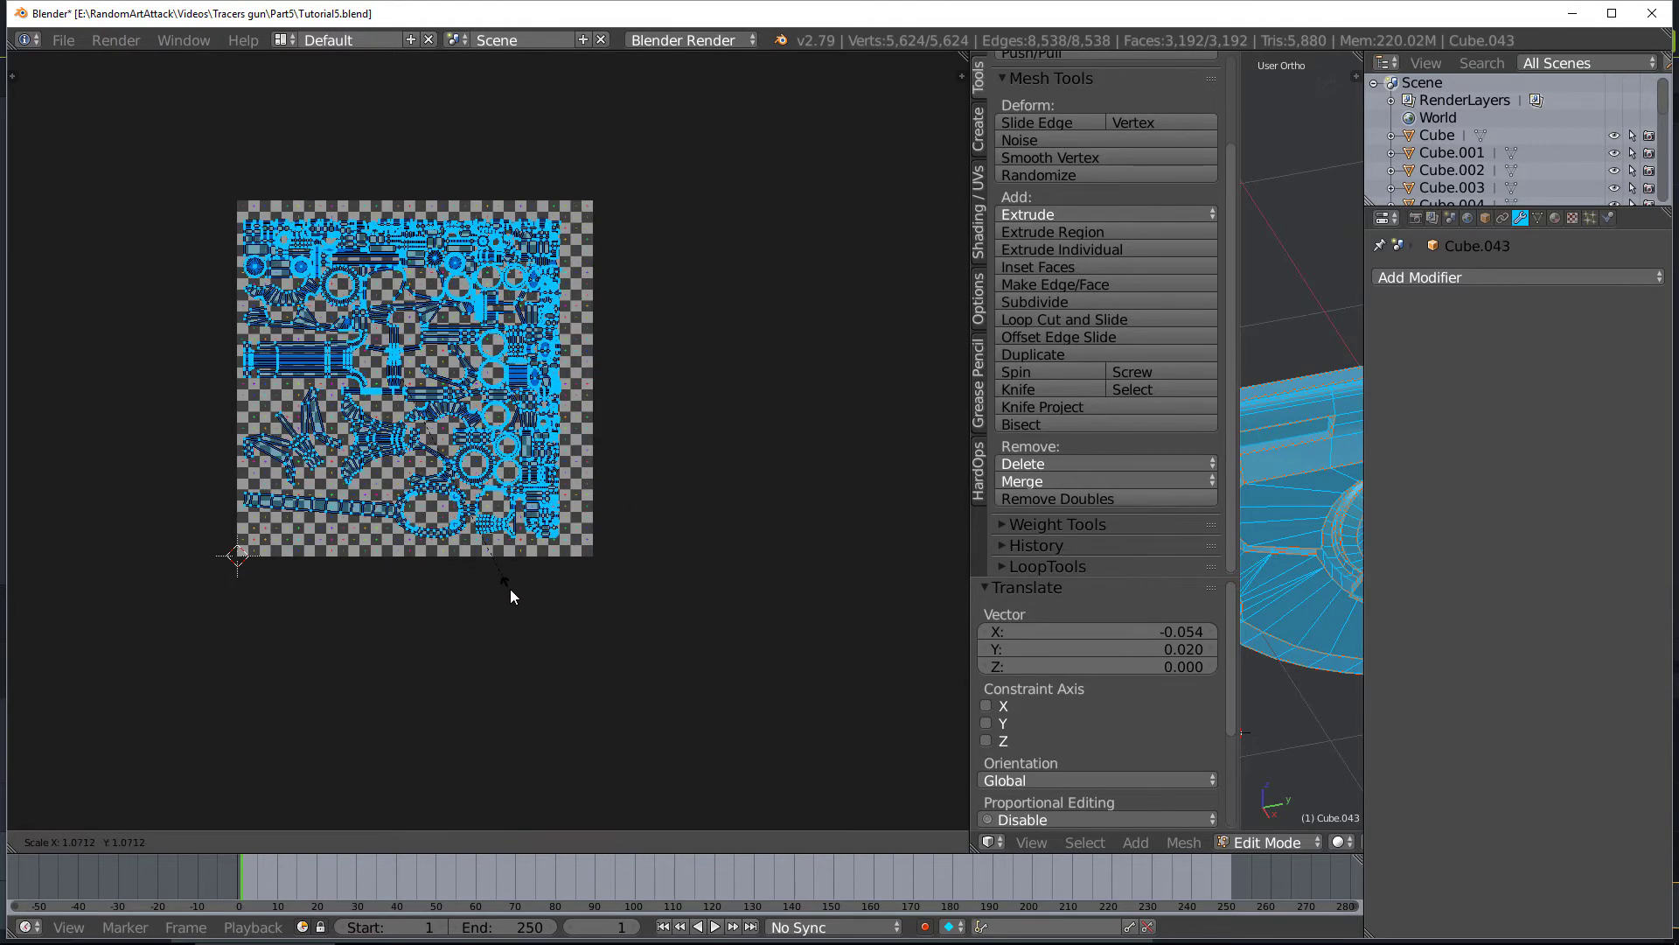
left_click(555, 611)
Examine the spacing and empty areas between the islands across the whole UV layout
scroll(451, 567, "up", 3)
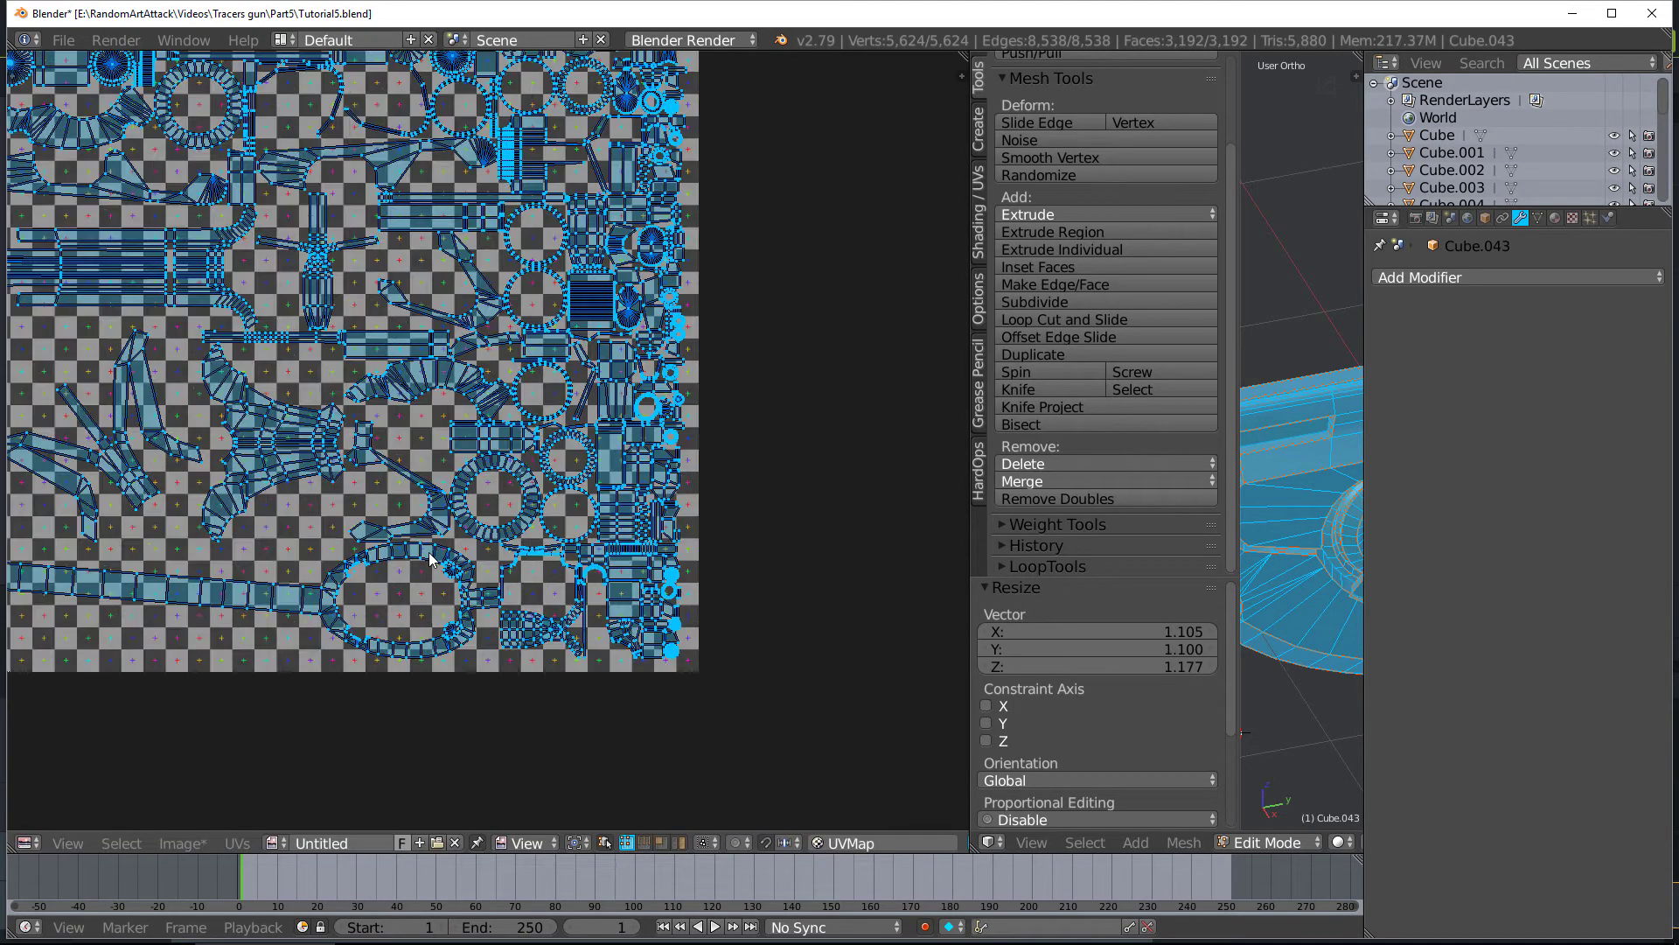
scroll(376, 454, "down", 1)
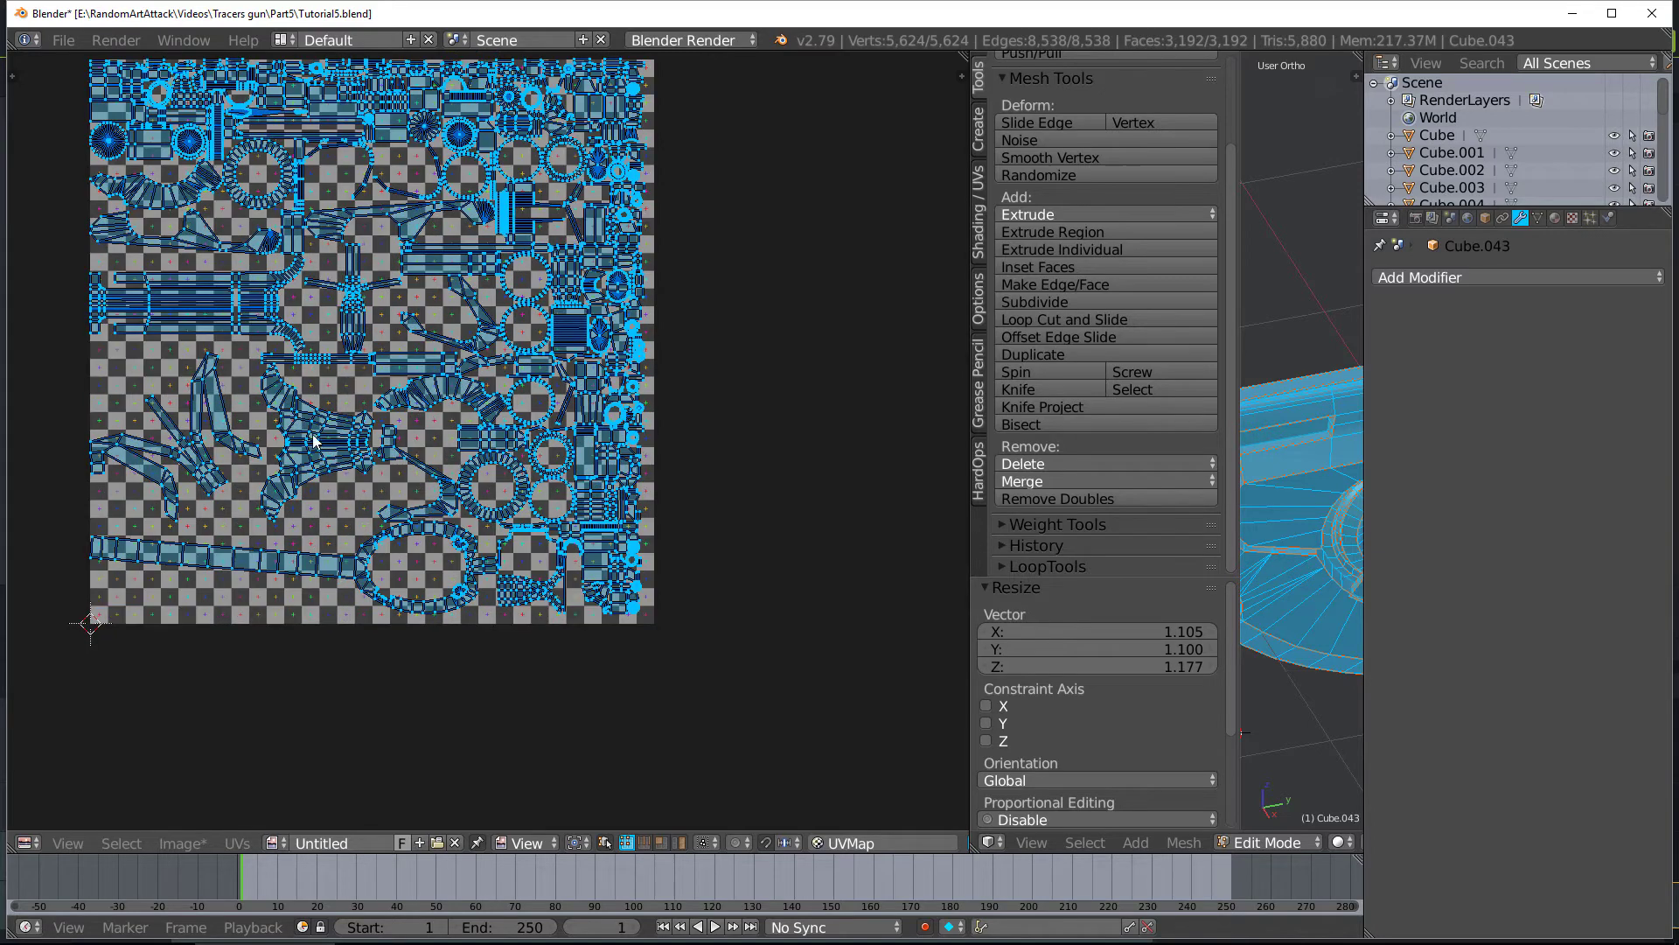
scroll(444, 341, "down", 1)
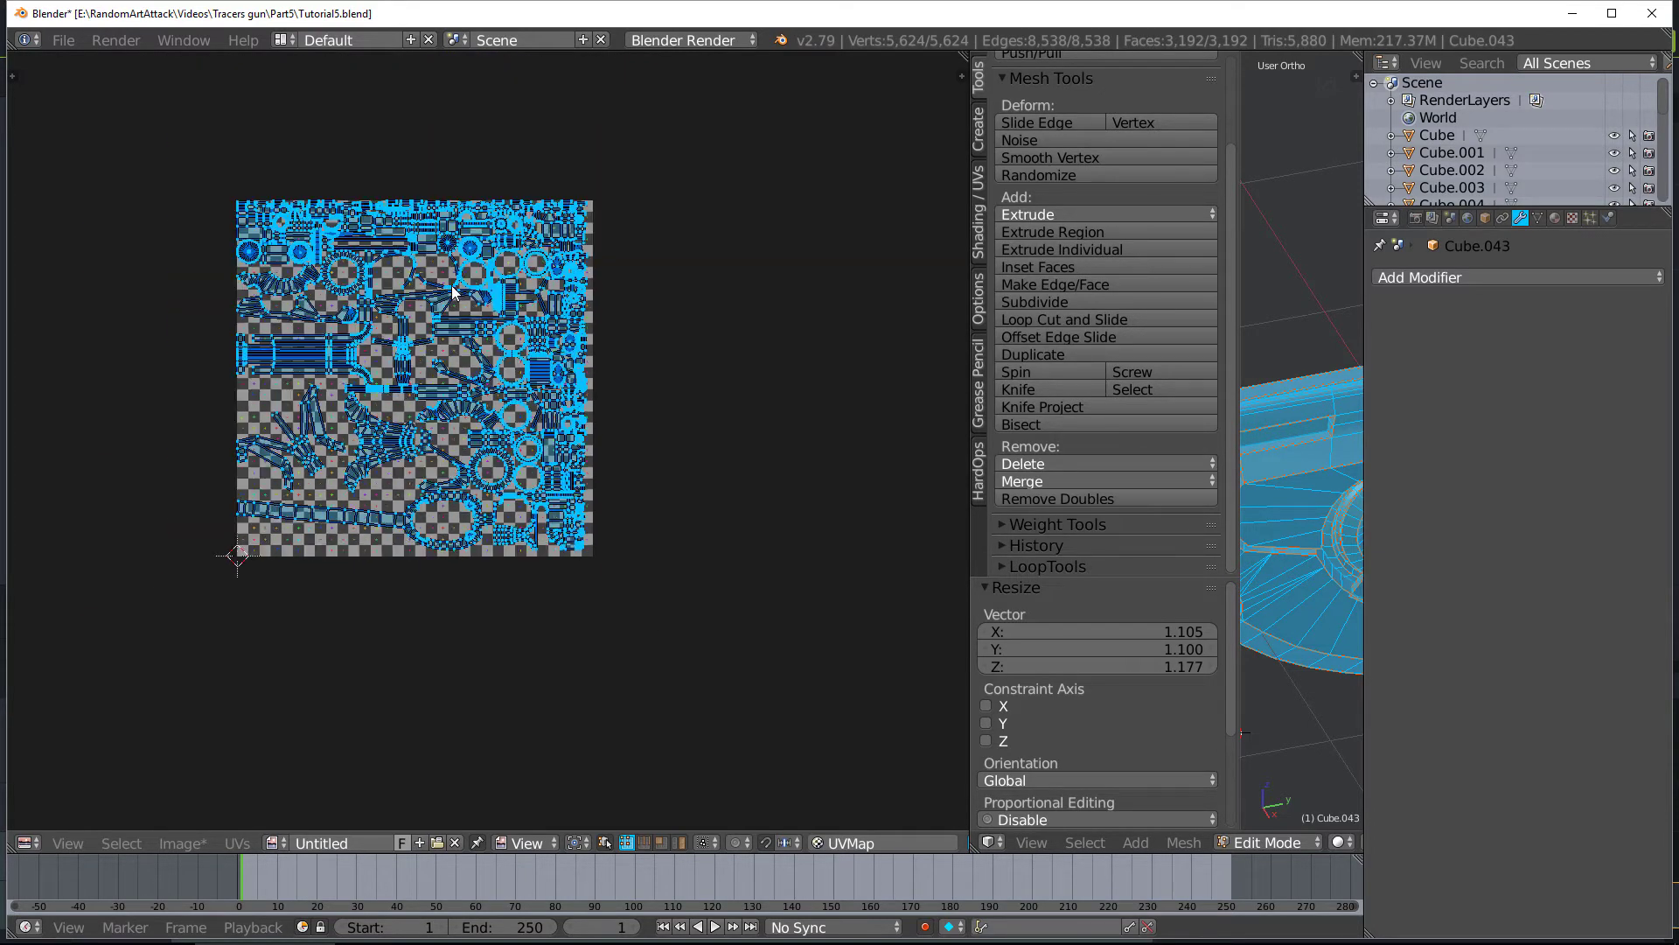
scroll(453, 296, "up", 2)
scroll(449, 303, "down", 1)
scroll(546, 392, "down", 1)
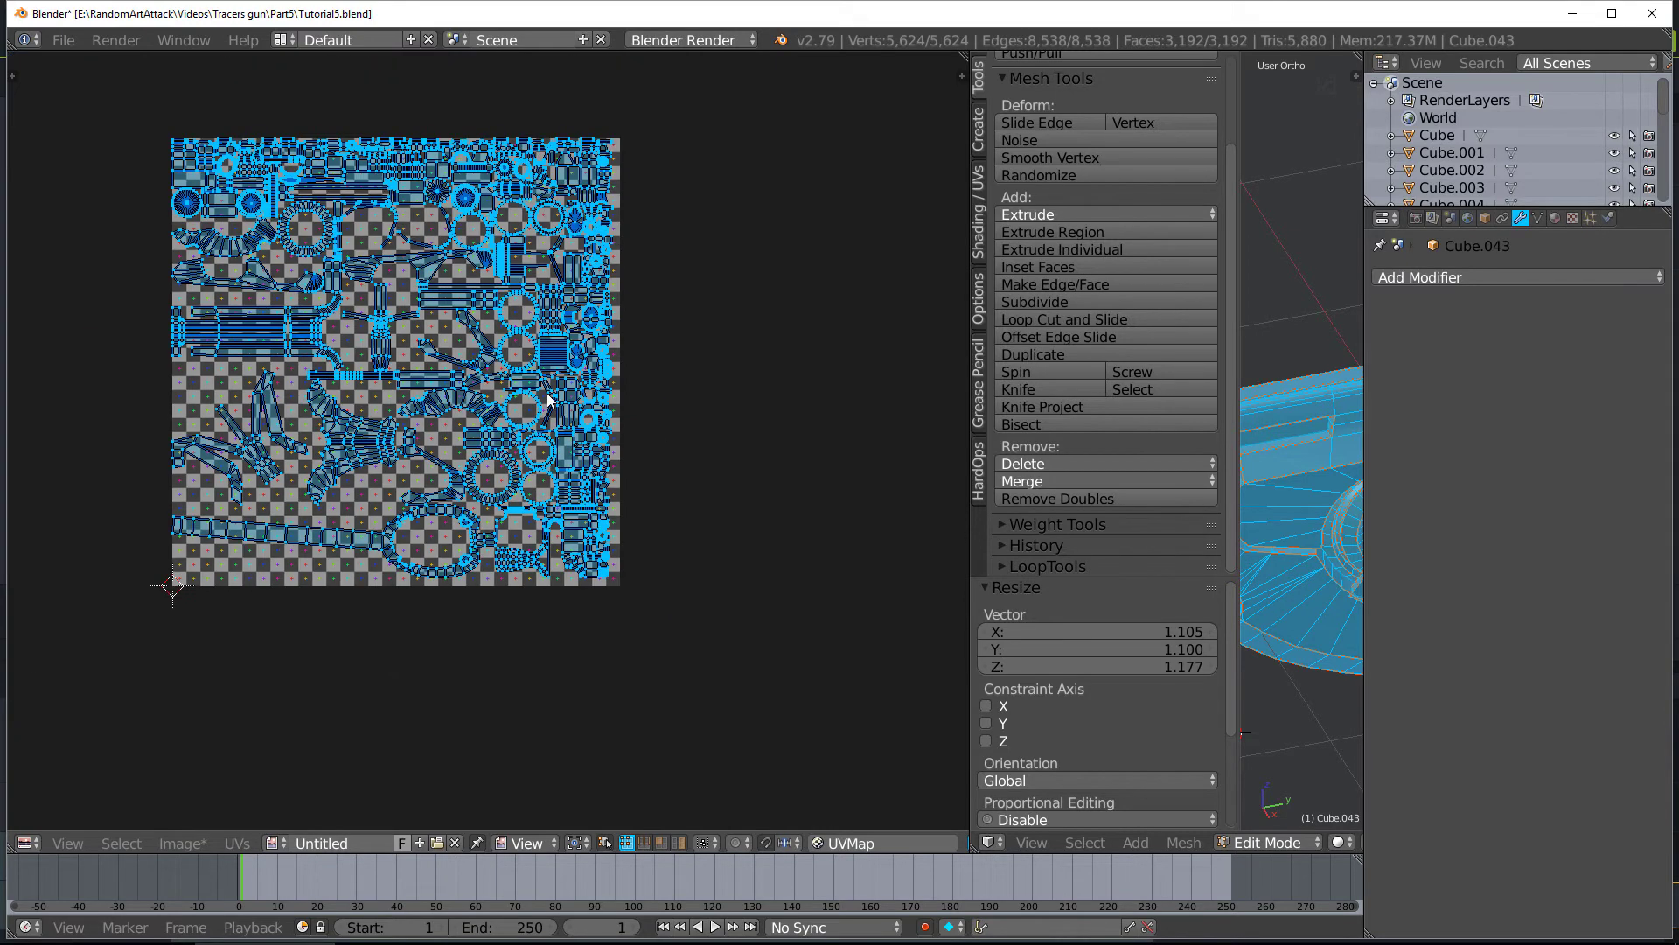
scroll(484, 413, "up", 1)
scroll(581, 505, "down", 1)
scroll(550, 516, "up", 1)
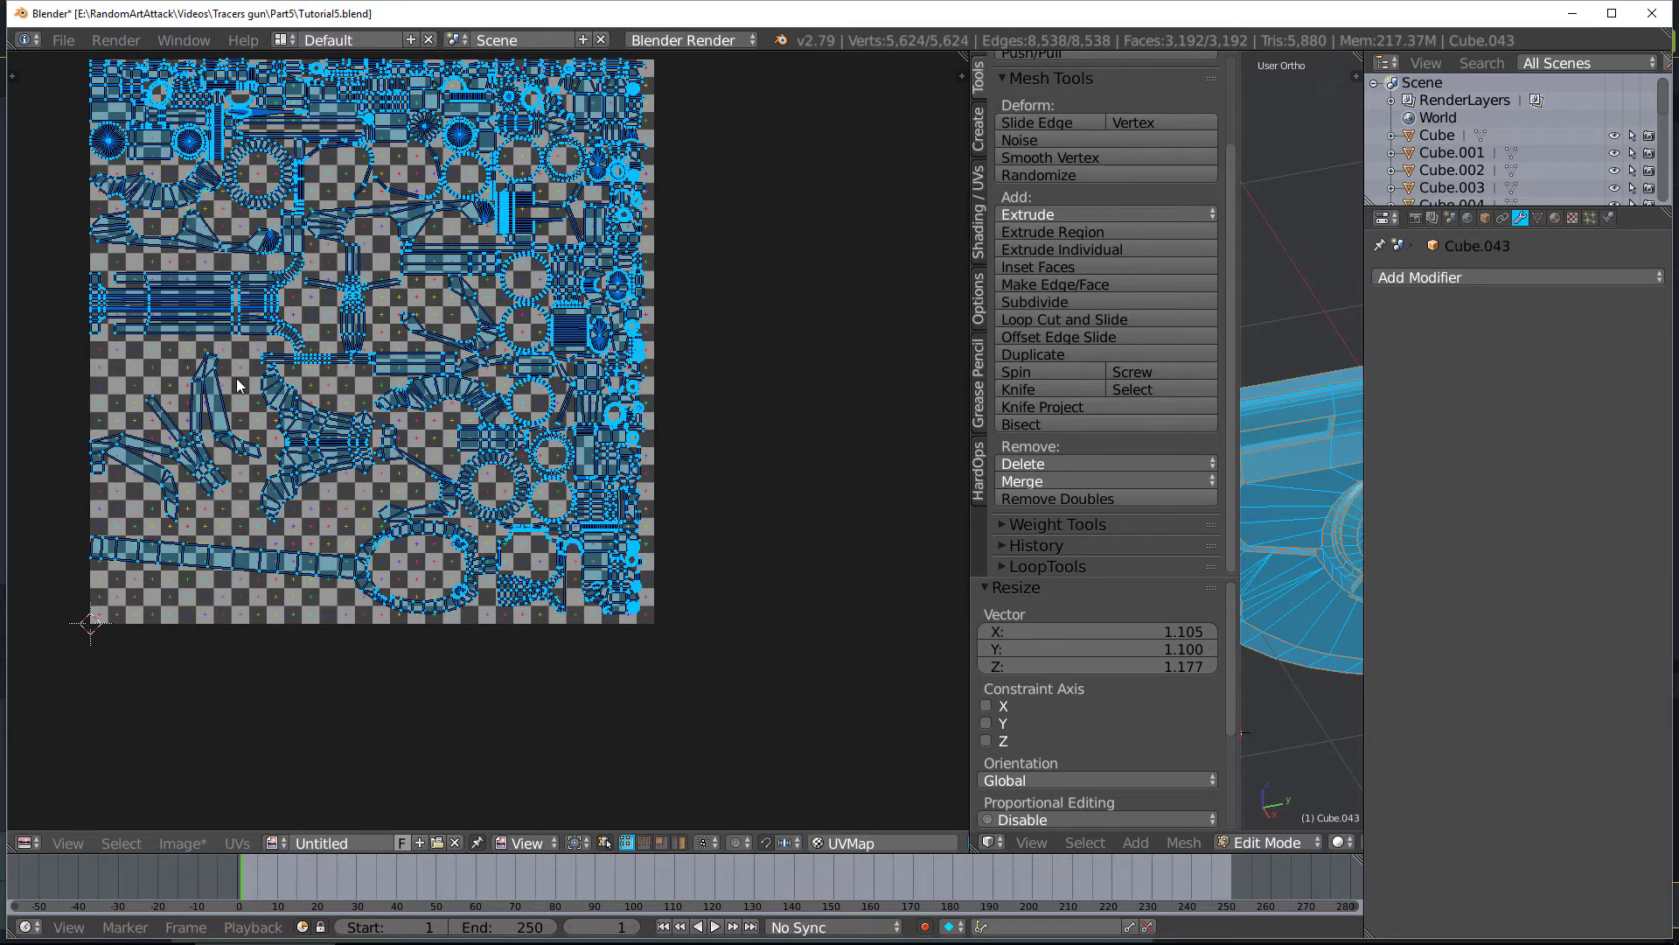
Unwrap the whole pistol mesh again with Correct Aspect and Fill Holes turned off
key("u")
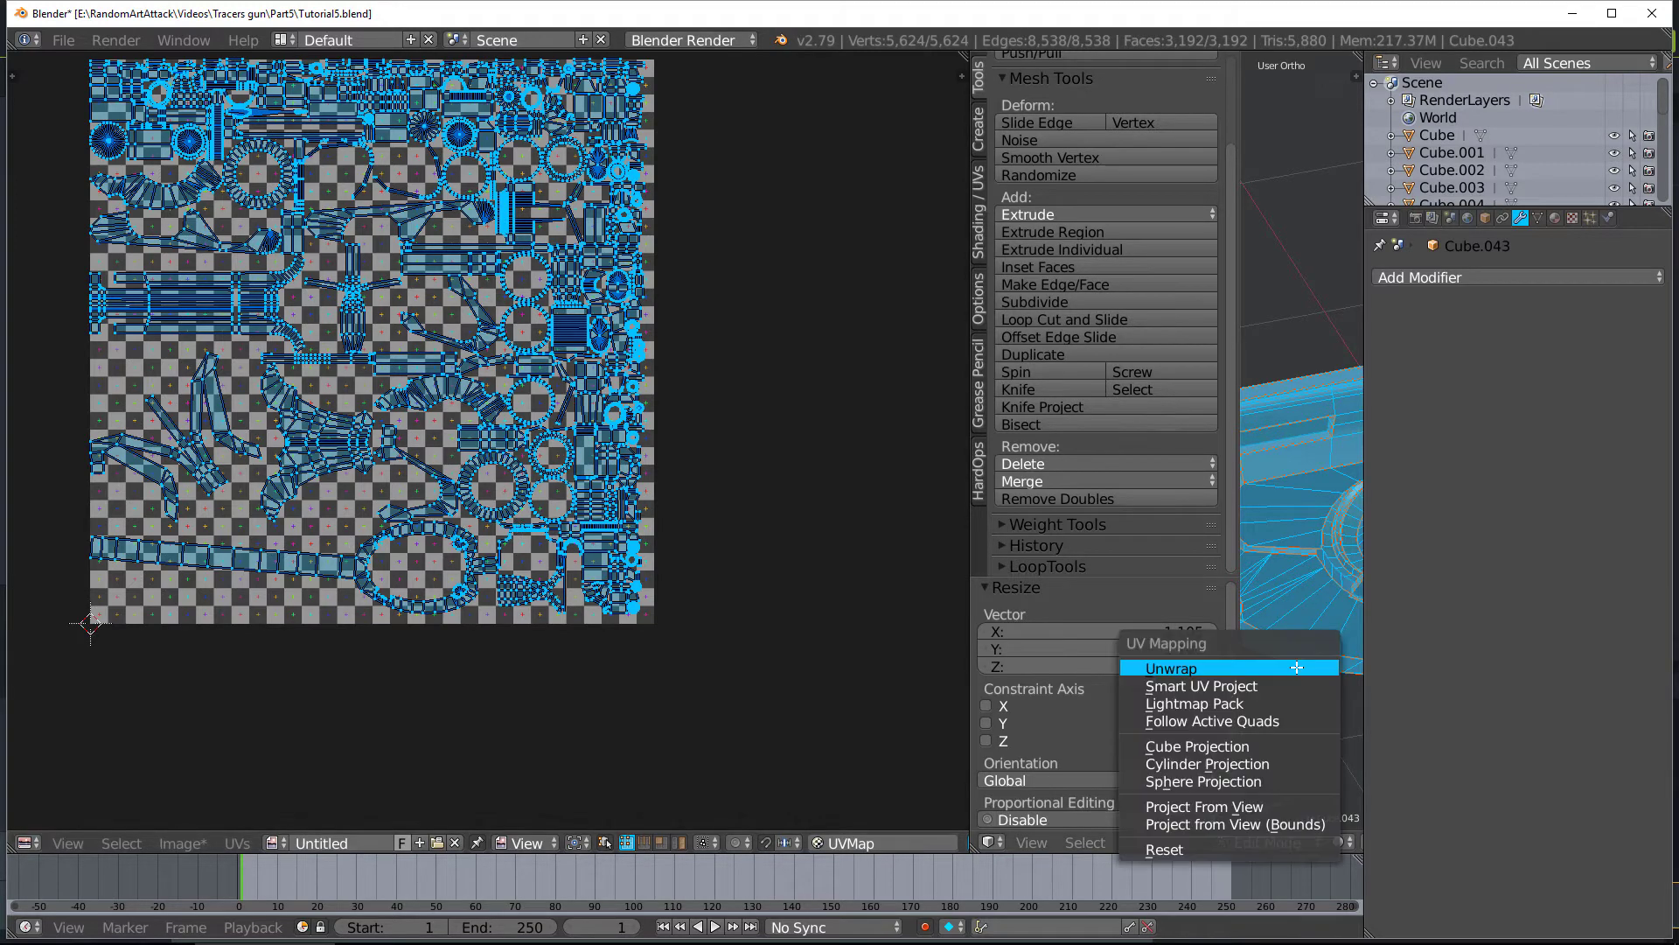
left_click(1172, 668)
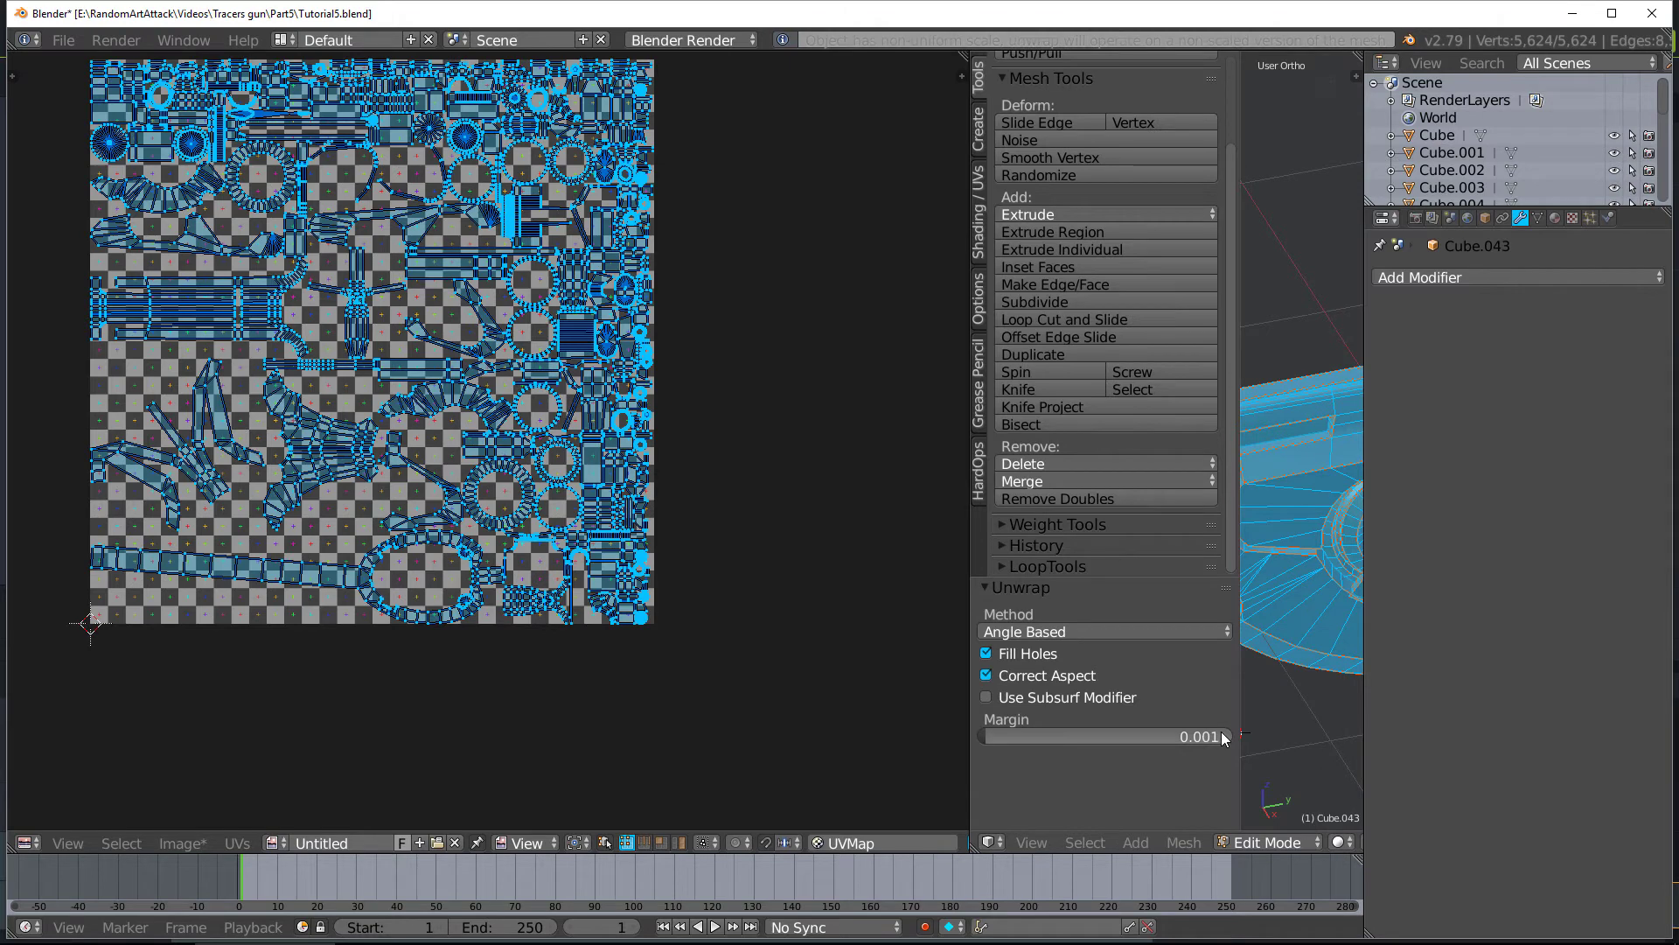
left_click(986, 675)
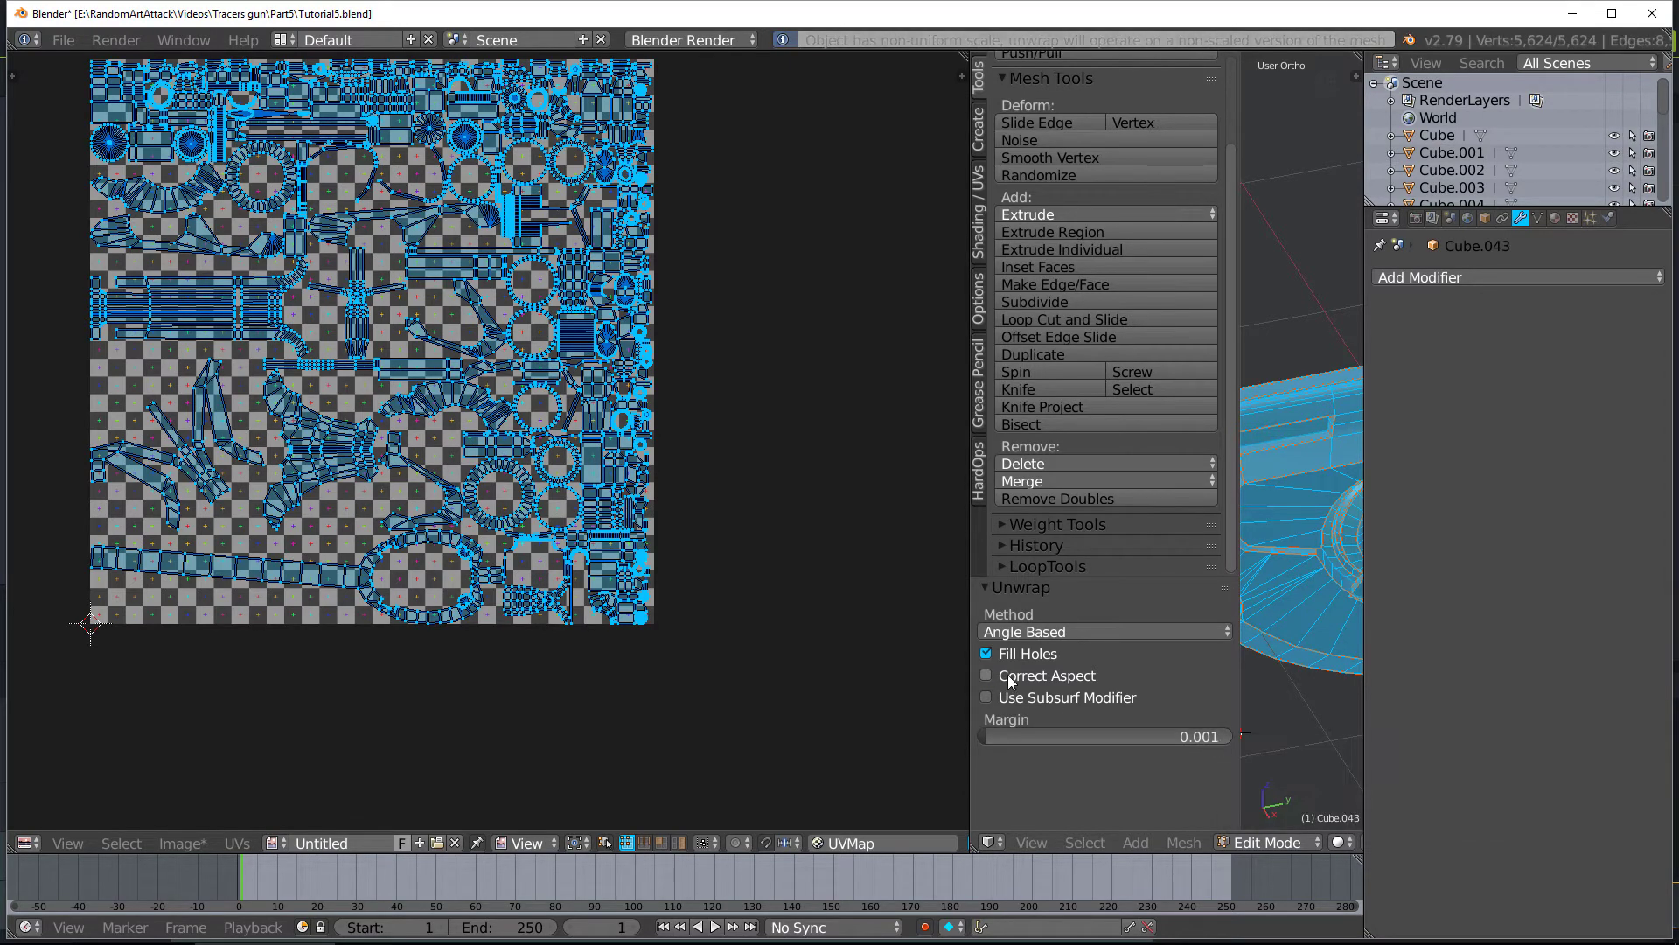
left_click(1012, 657)
left_click(1011, 657)
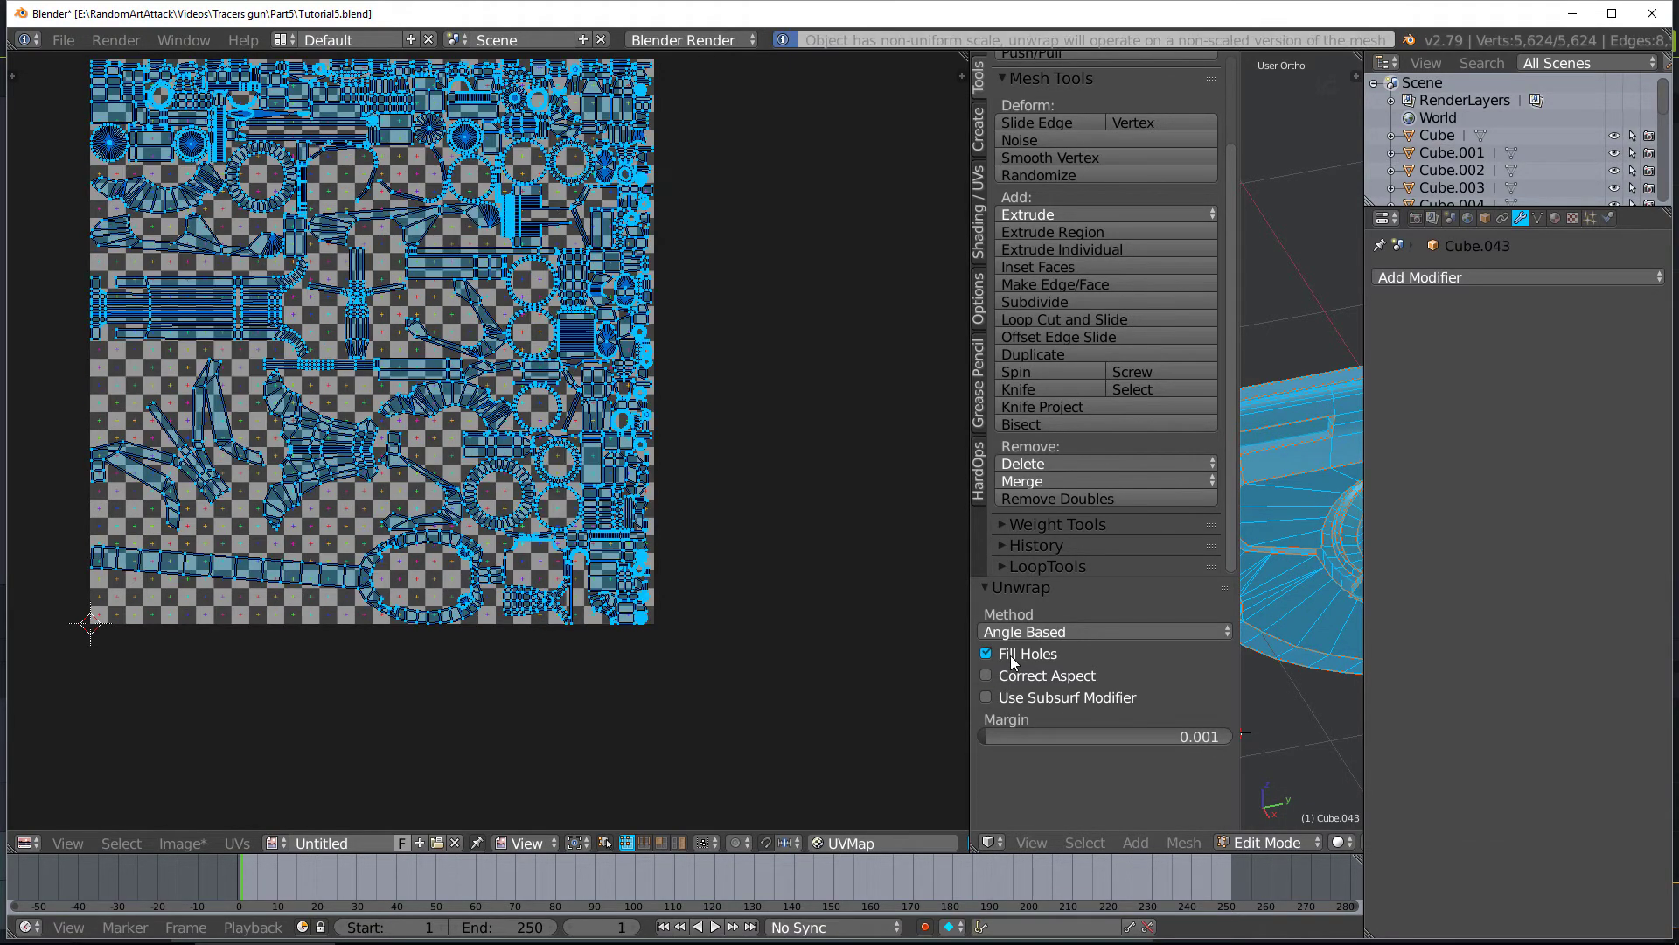
left_click(1011, 657)
left_click(1011, 657)
left_click(1011, 657)
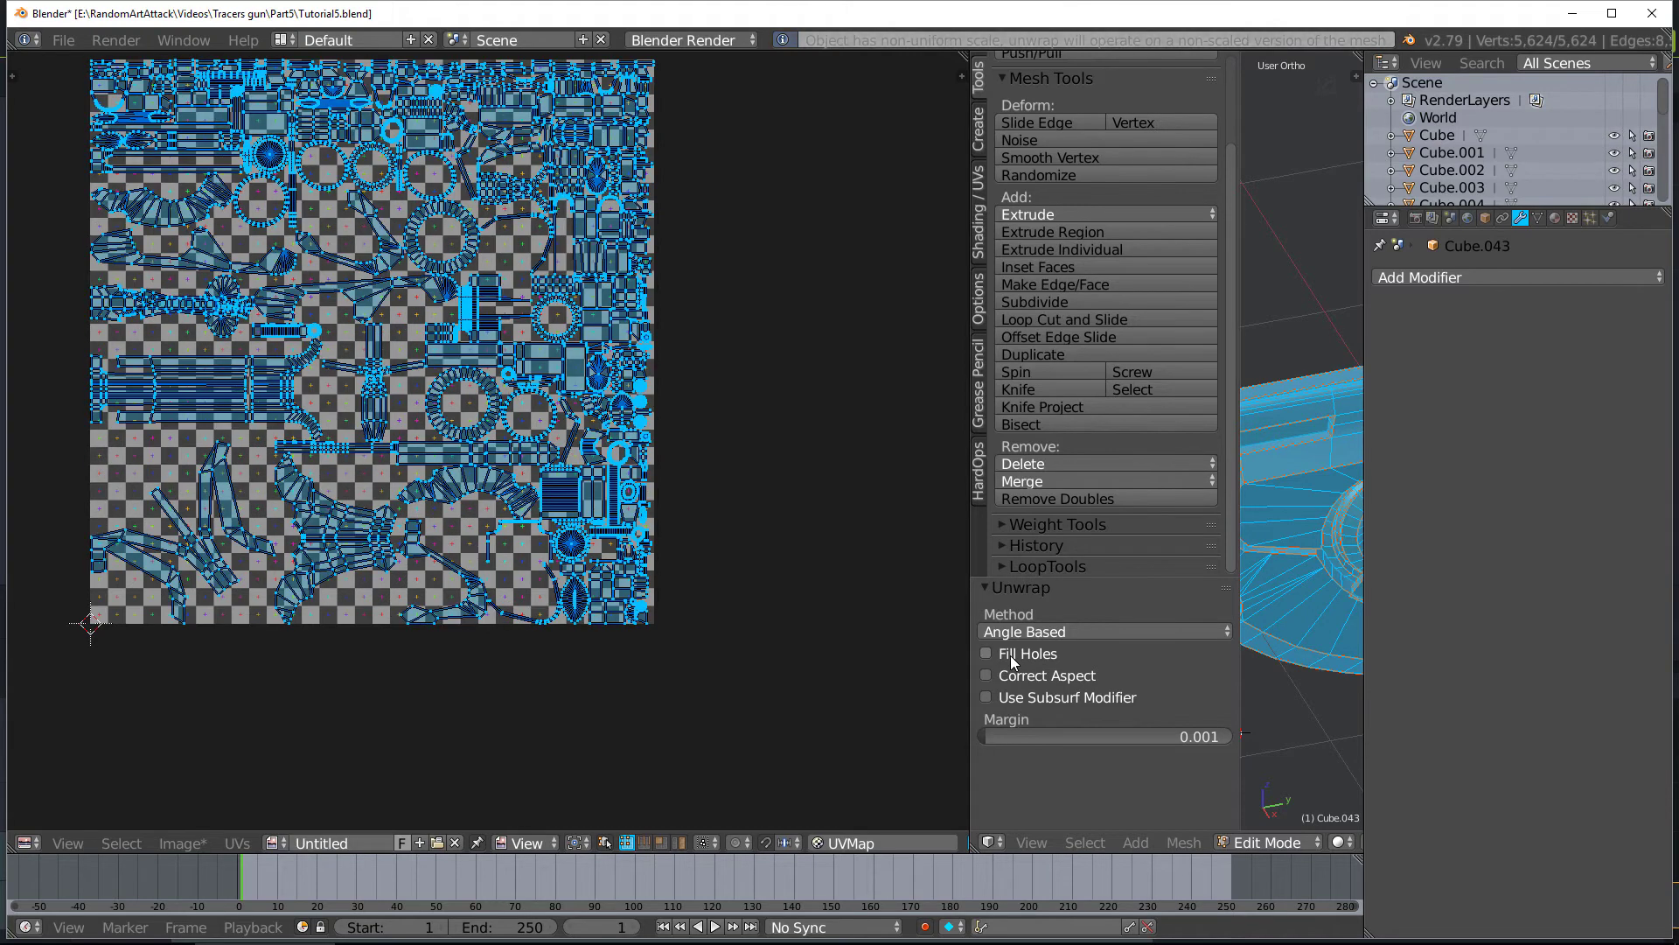
Change the unwrap method to Conformal and check how the islands fill the grid
left_click(1014, 632)
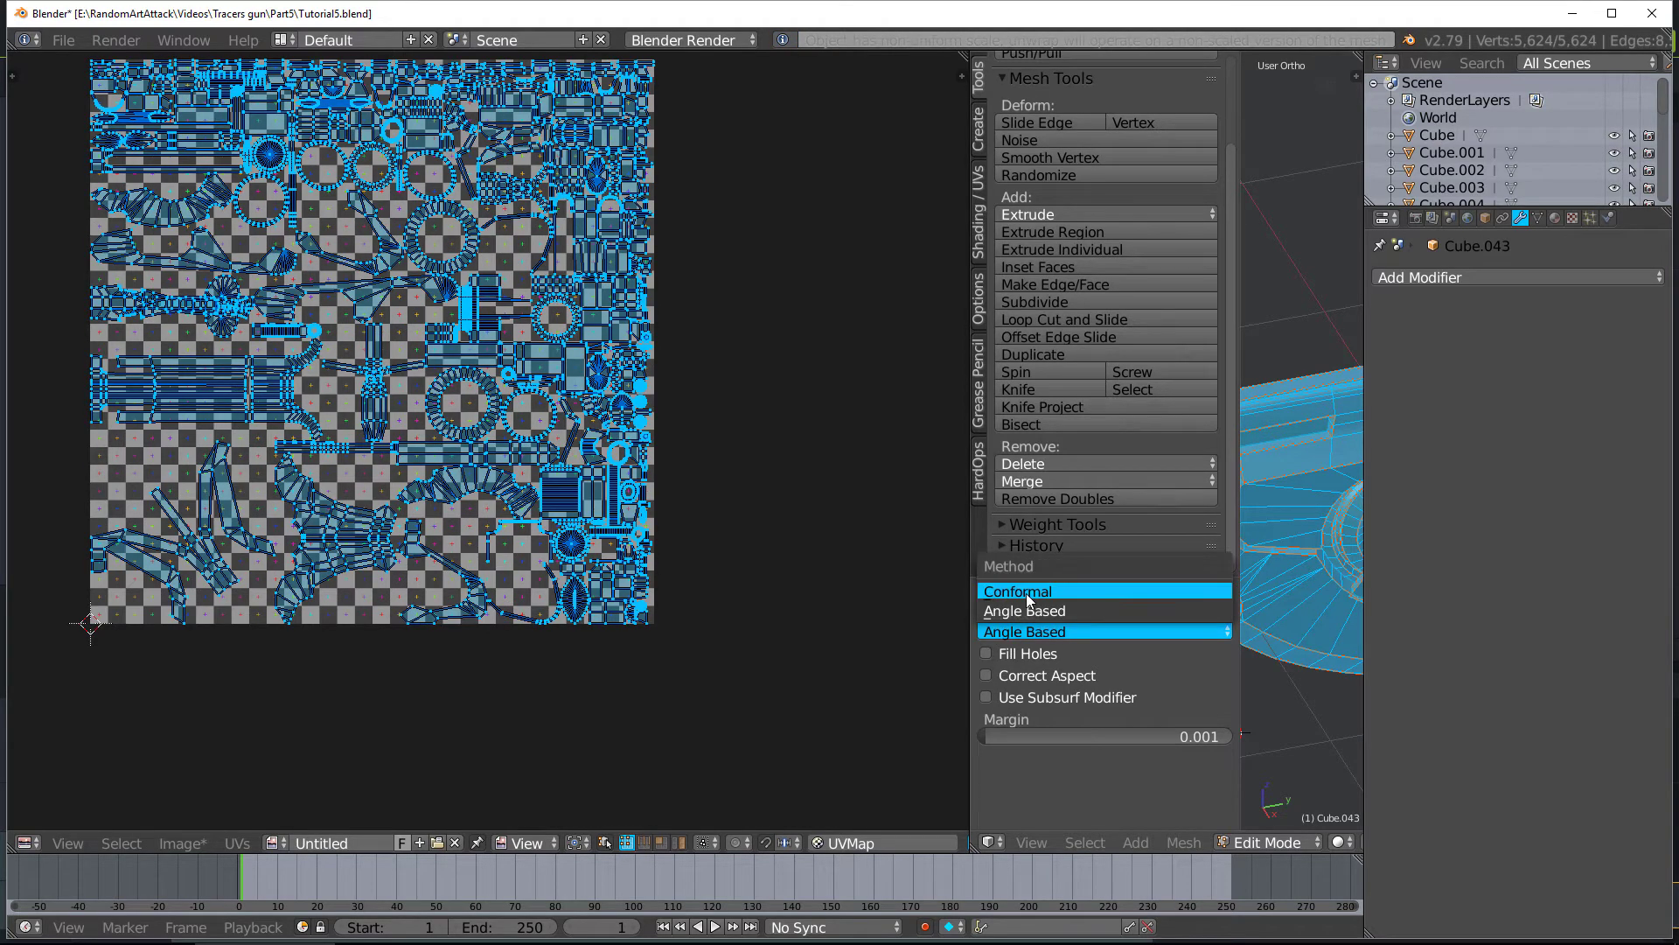
left_click(1027, 594)
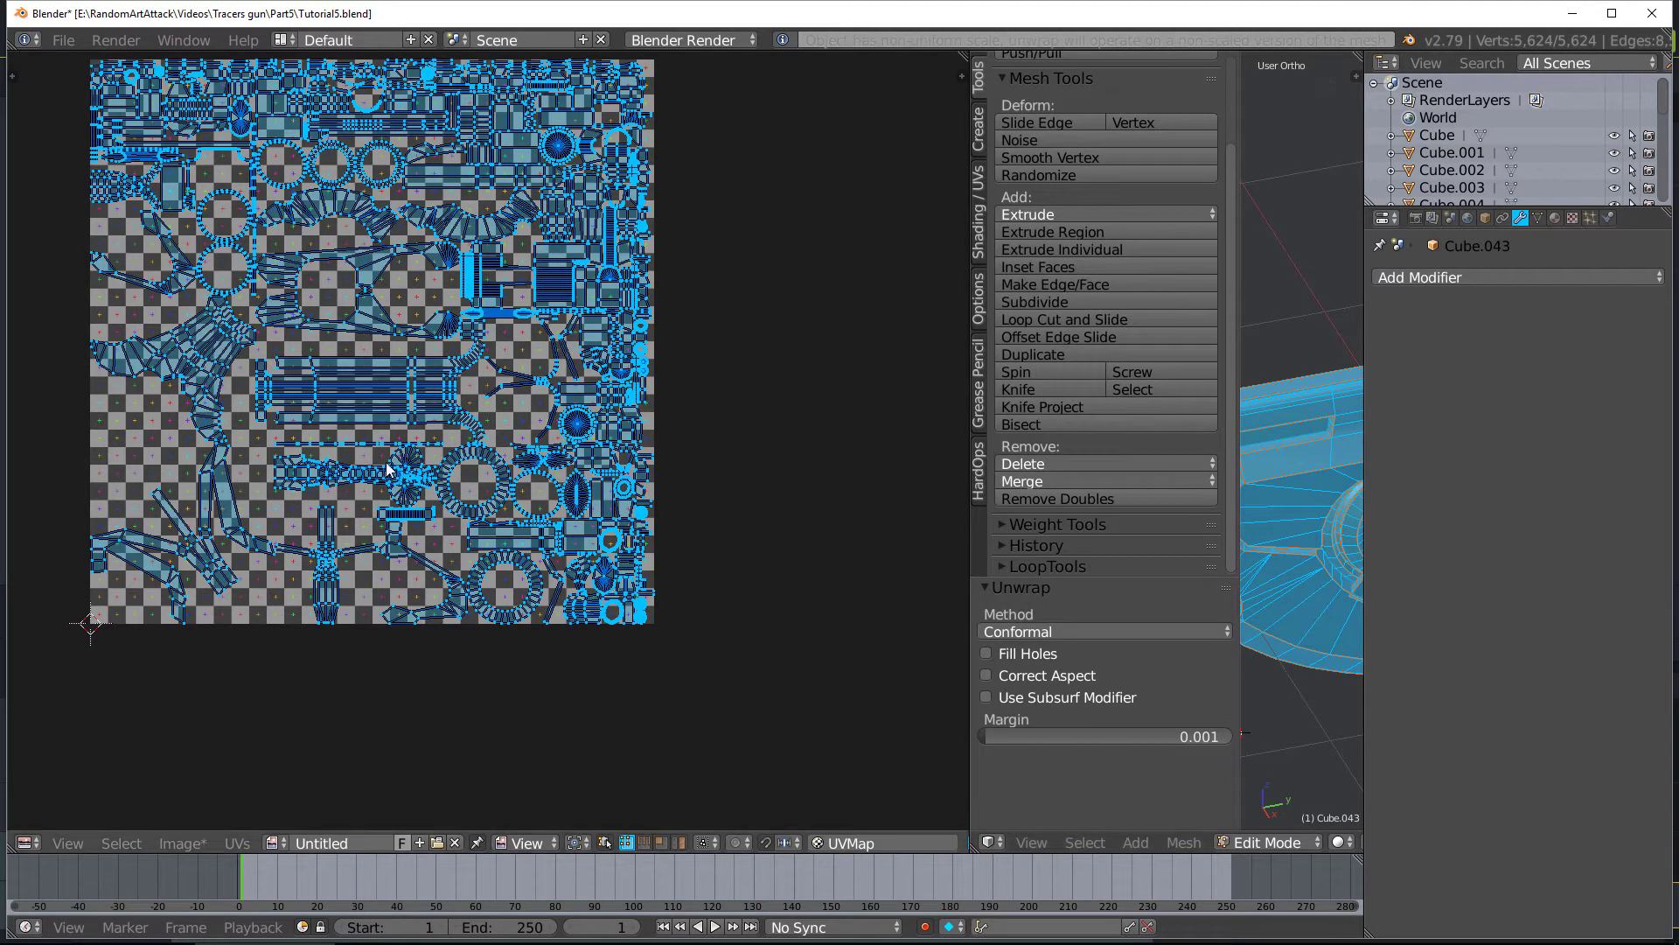
middle_click_drag(387, 462, 392, 587)
scroll(396, 498, "up", 2)
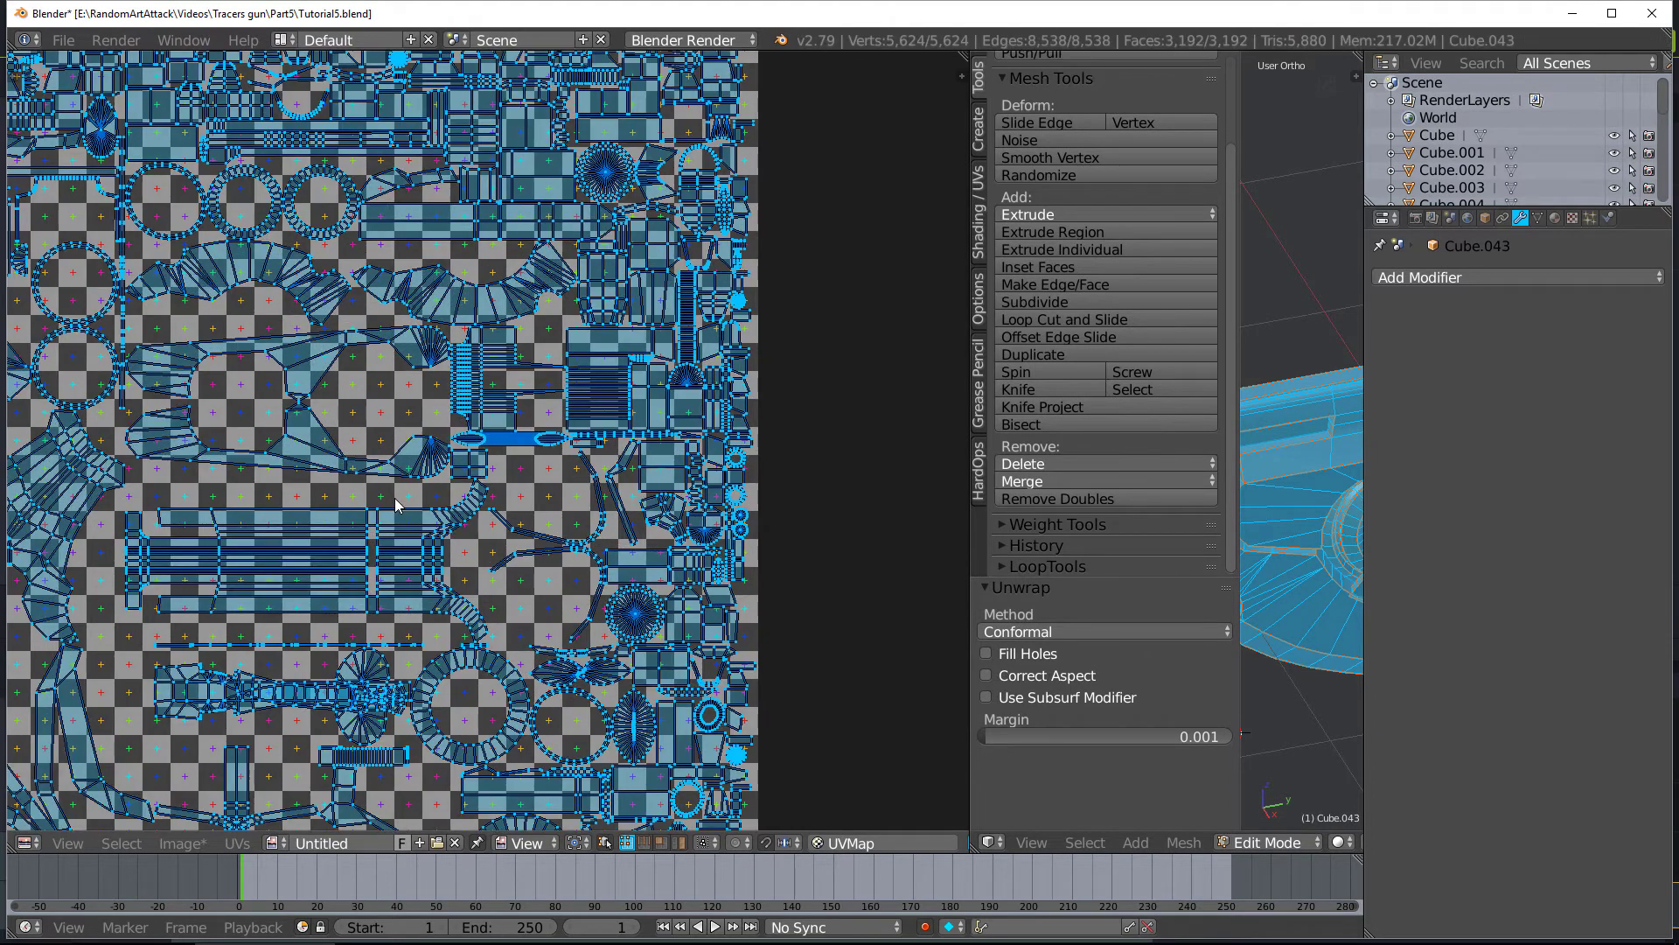
scroll(395, 505, "down", 2)
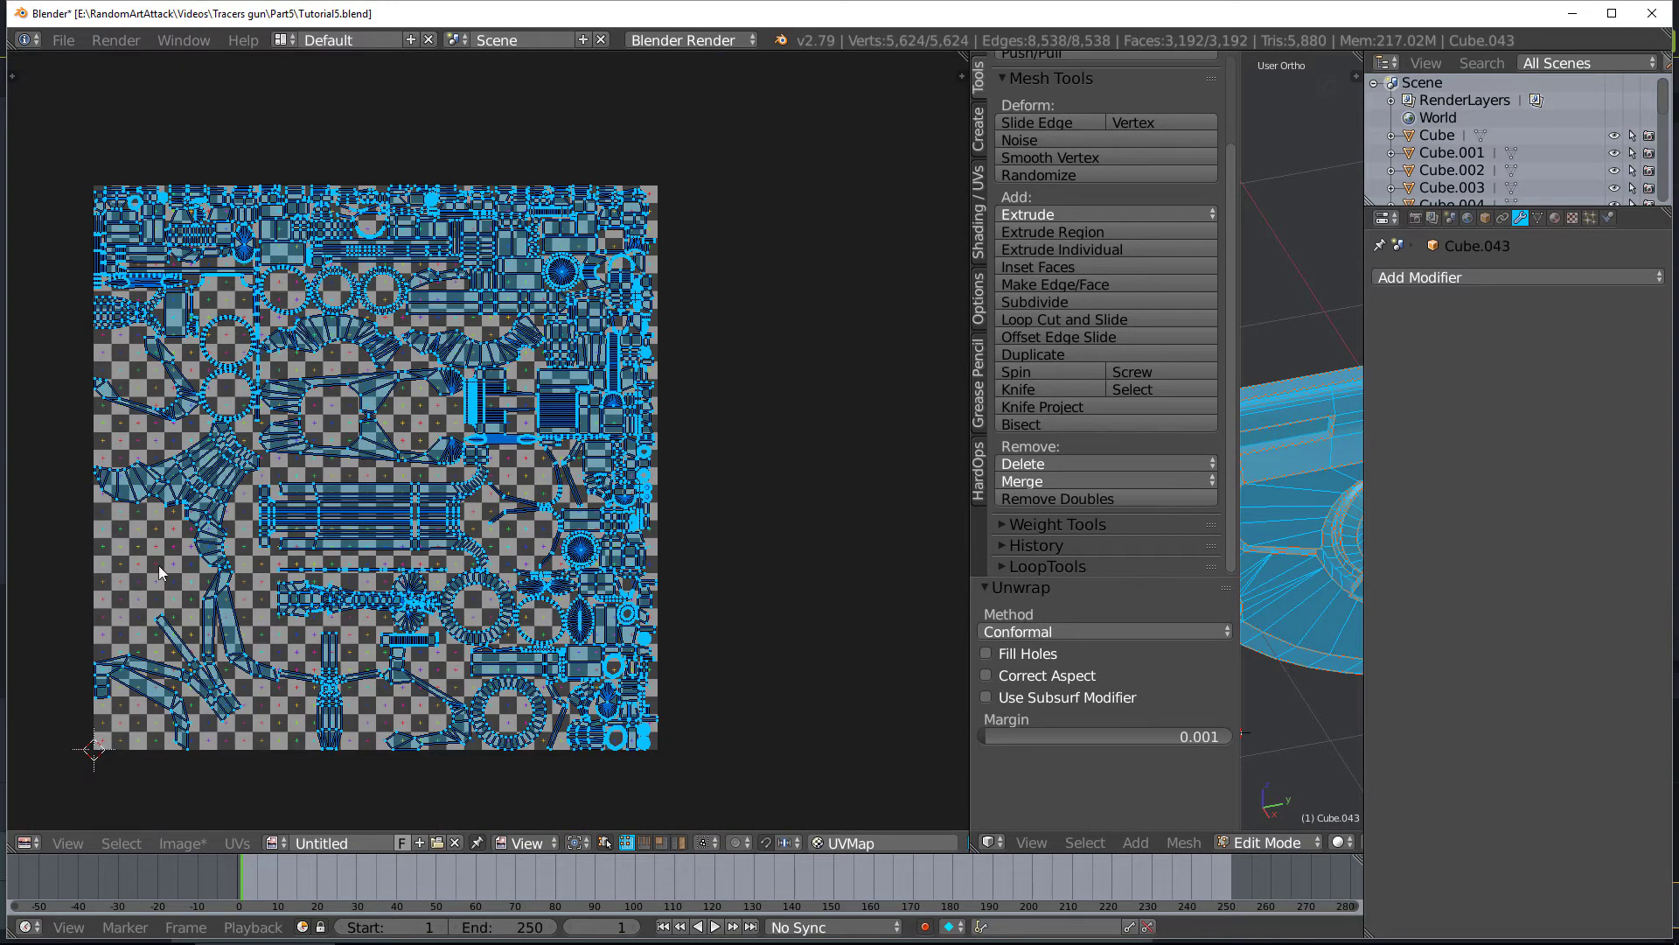
scroll(452, 594, "down", 1)
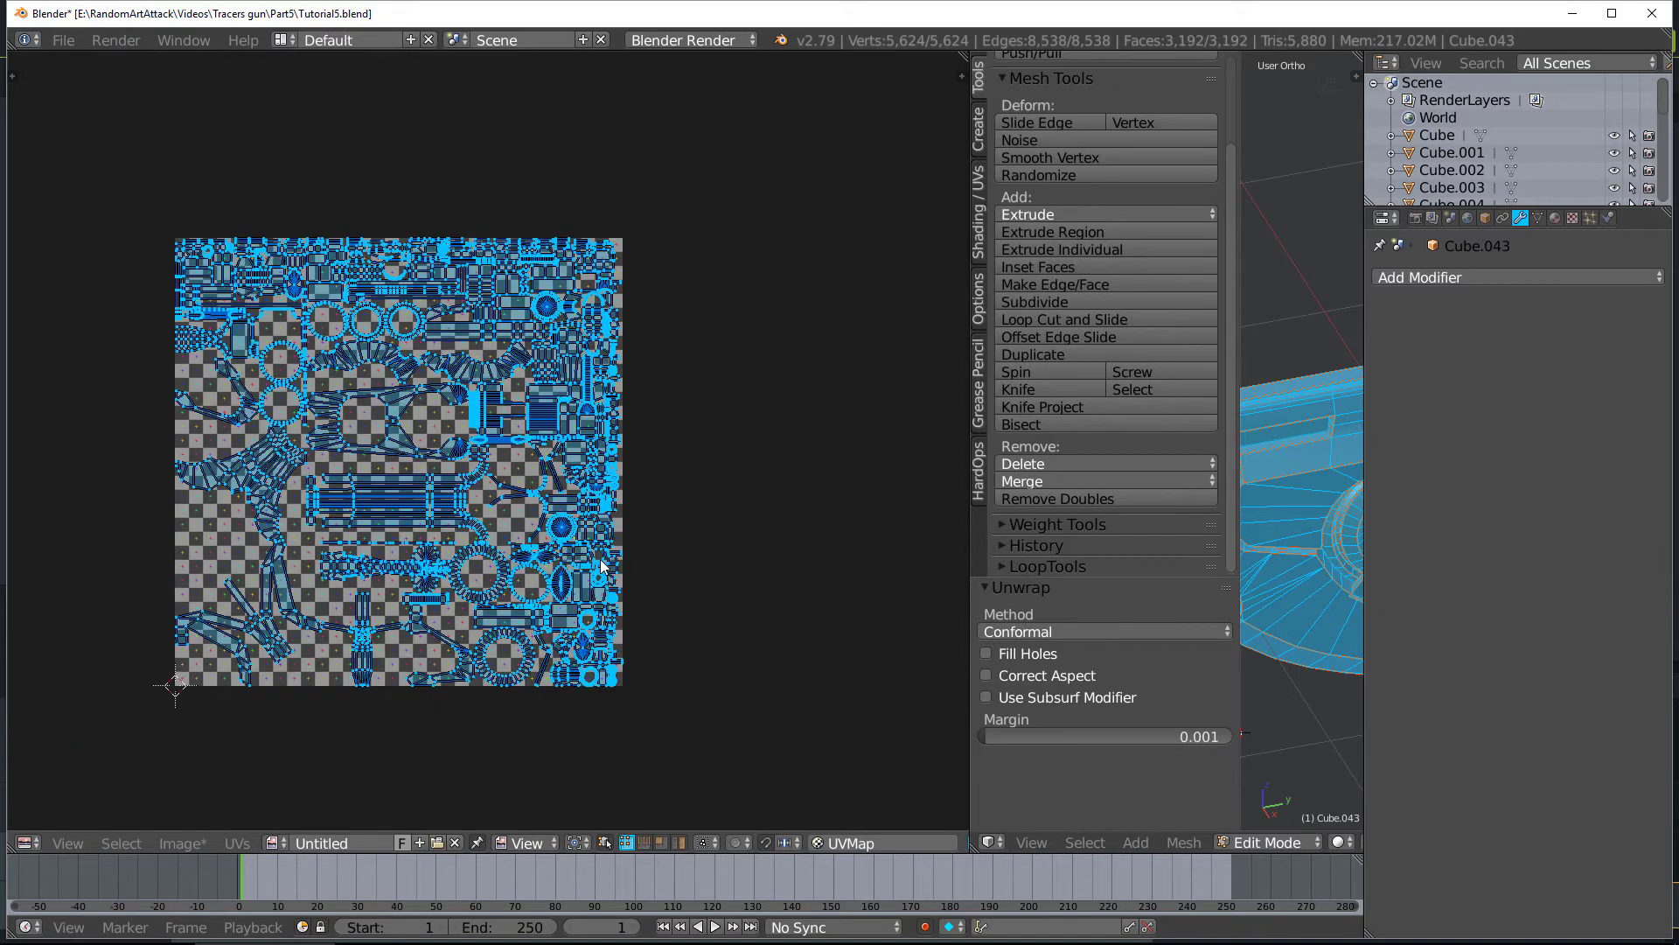
Enable selection sync between the UVs and mesh, and circle-select the rounded end of the long, squashed cylinder island
scroll(455, 586, "up", 11)
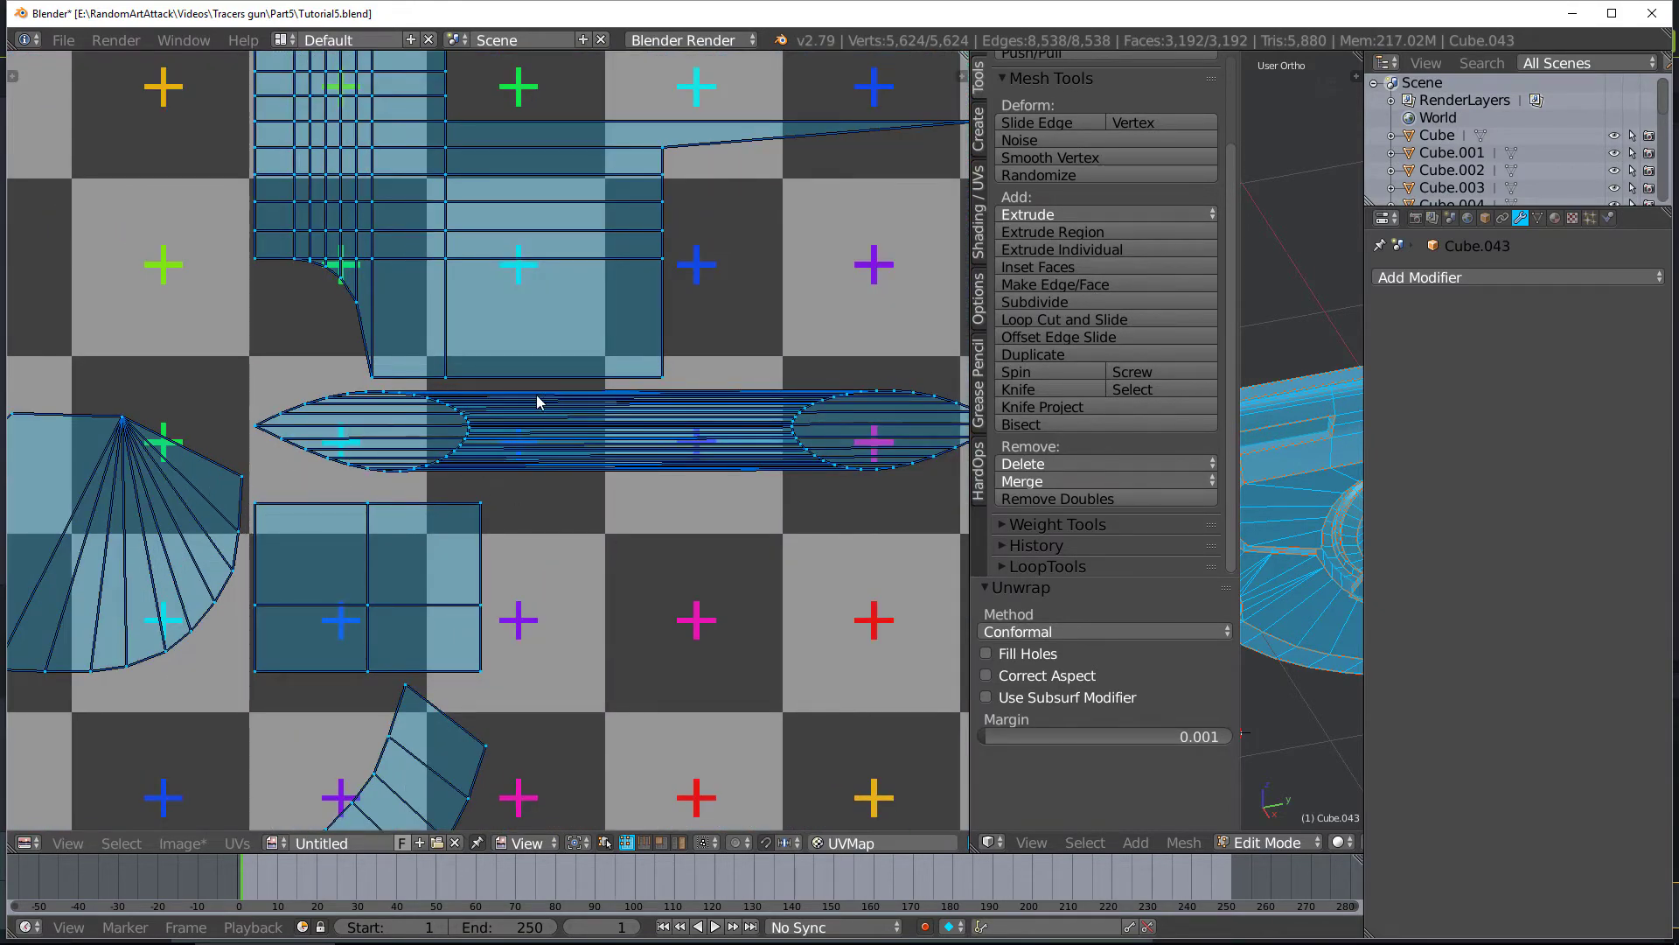
scroll(537, 401, "down", 3)
scroll(536, 412, "up", 3)
key("a")
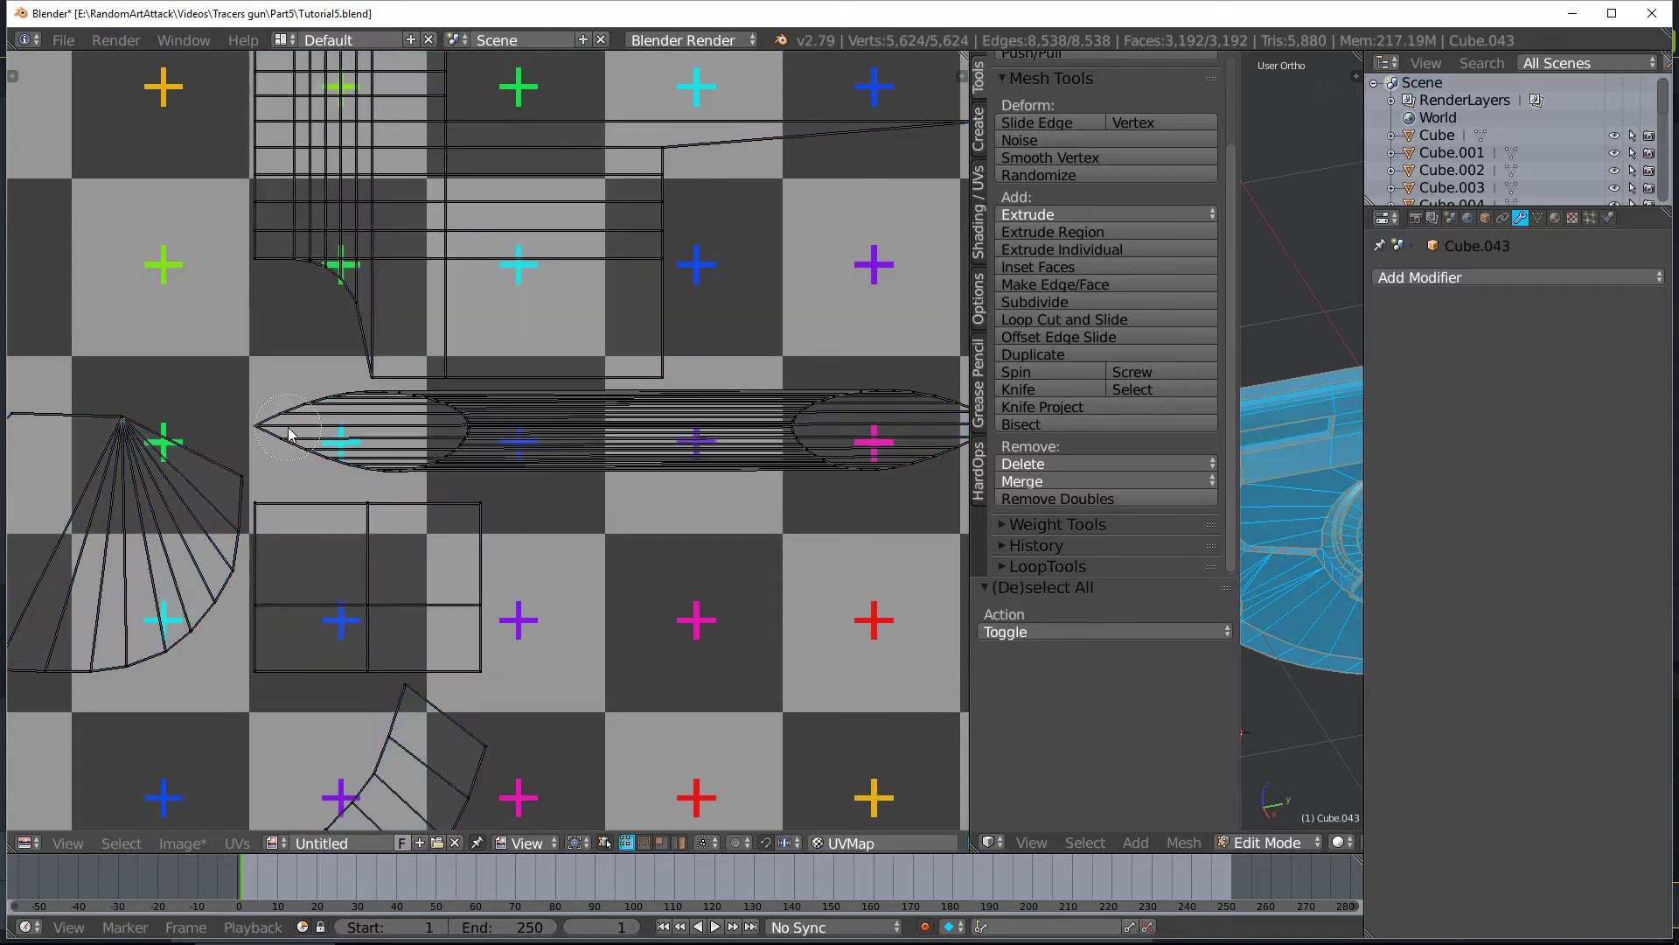
left_click_drag(462, 425, 391, 474)
right_click(391, 474)
left_click(605, 842)
key("a")
left_click_drag(414, 452, 453, 434)
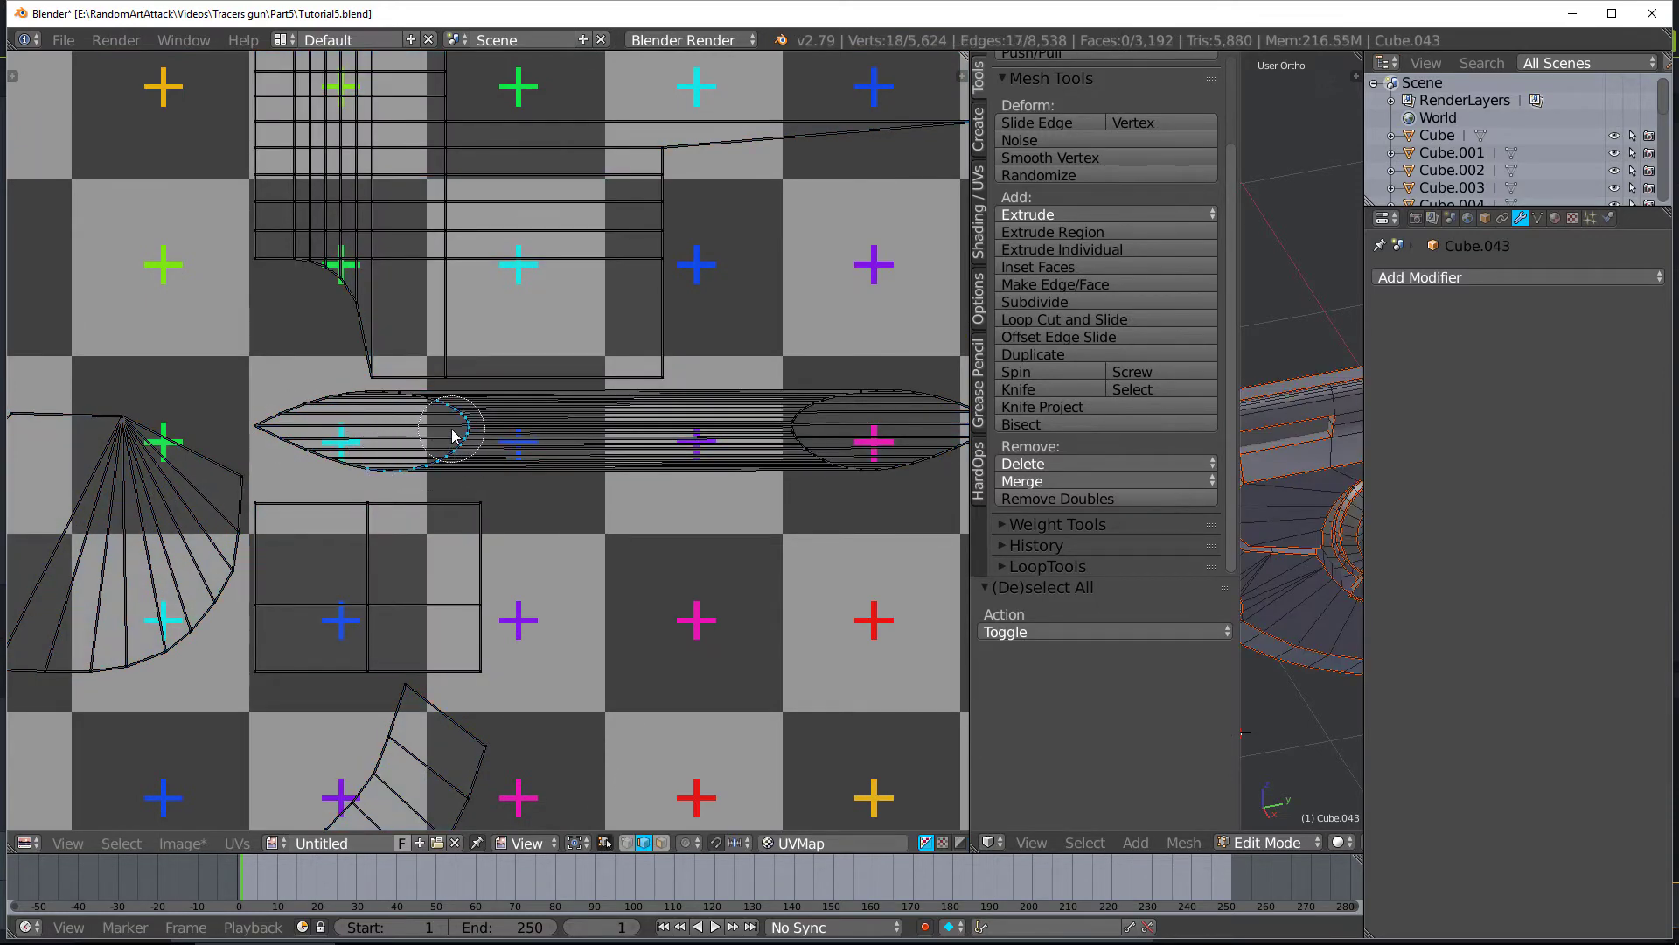
Mark a seam along one lengthwise edge of the inner wall of the matching round opening on the pistol
scroll(1354, 612, "down", 8)
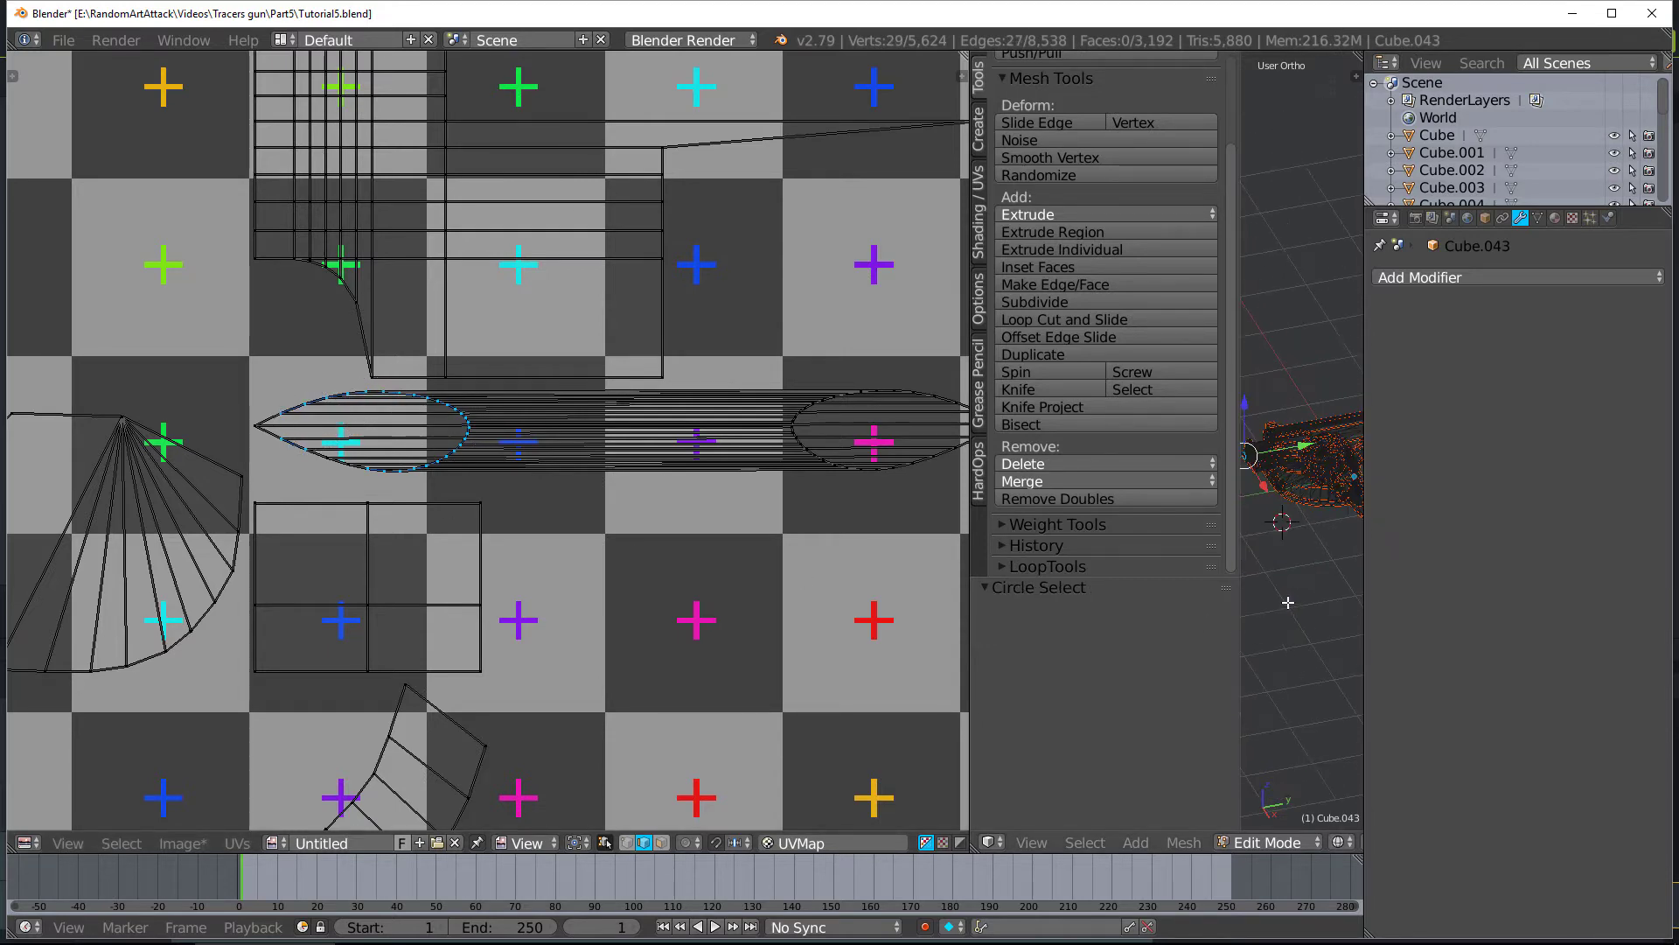
left_click_drag(1238, 660, 1010, 660)
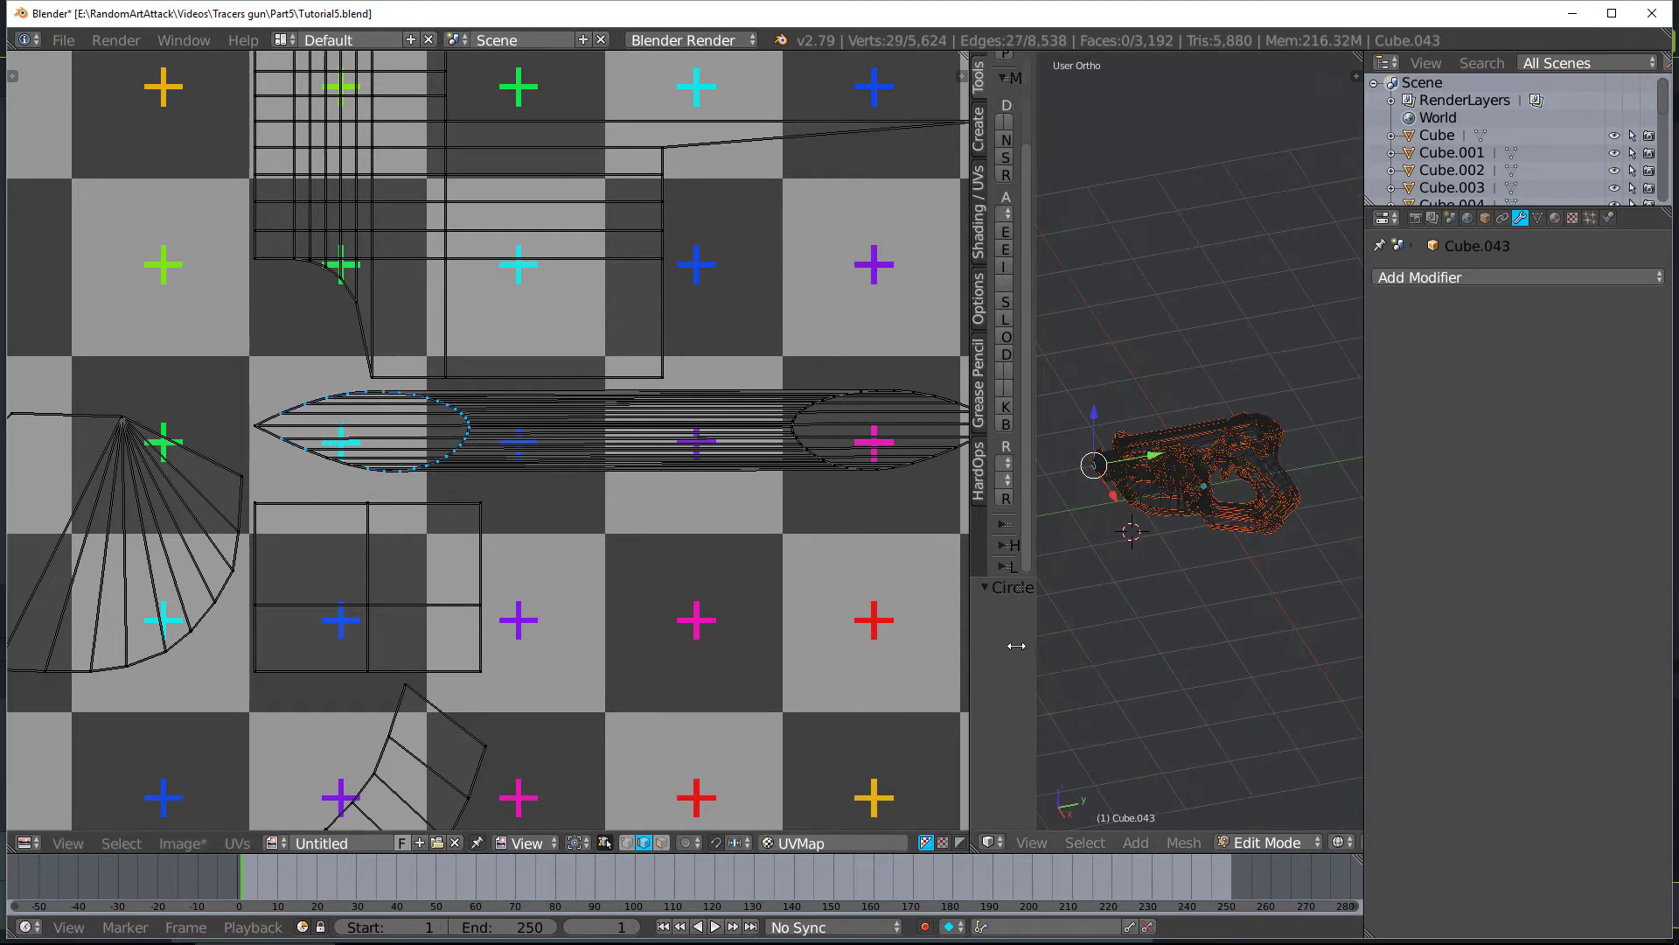
scroll(1159, 459, "up", 8)
mouse_move(1158, 459)
middle_mouse_down()
mouse_move(1136, 457)
mouse_move(1172, 380)
mouse_move(1152, 399)
middle_mouse_up()
scroll(1151, 443, "up", 5)
key("z")
right_click(1122, 406)
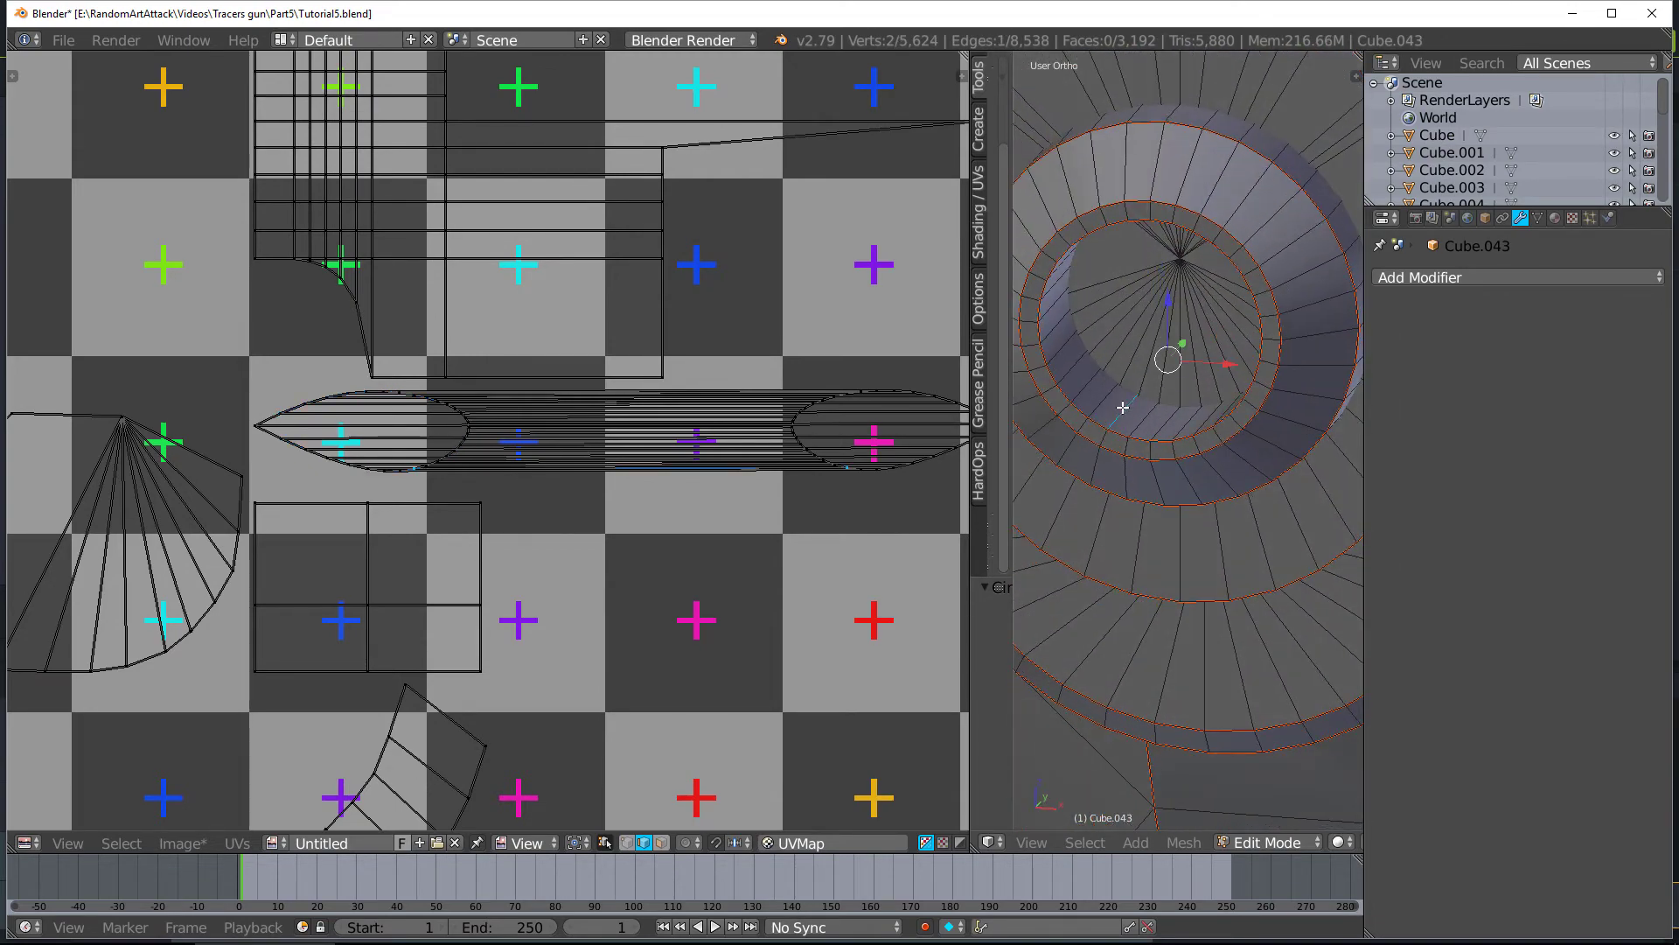
key("ctrl+e")
left_click(1122, 404)
Unwrap the entire pistol again with the new seam and widen the UV layout area
key("a")
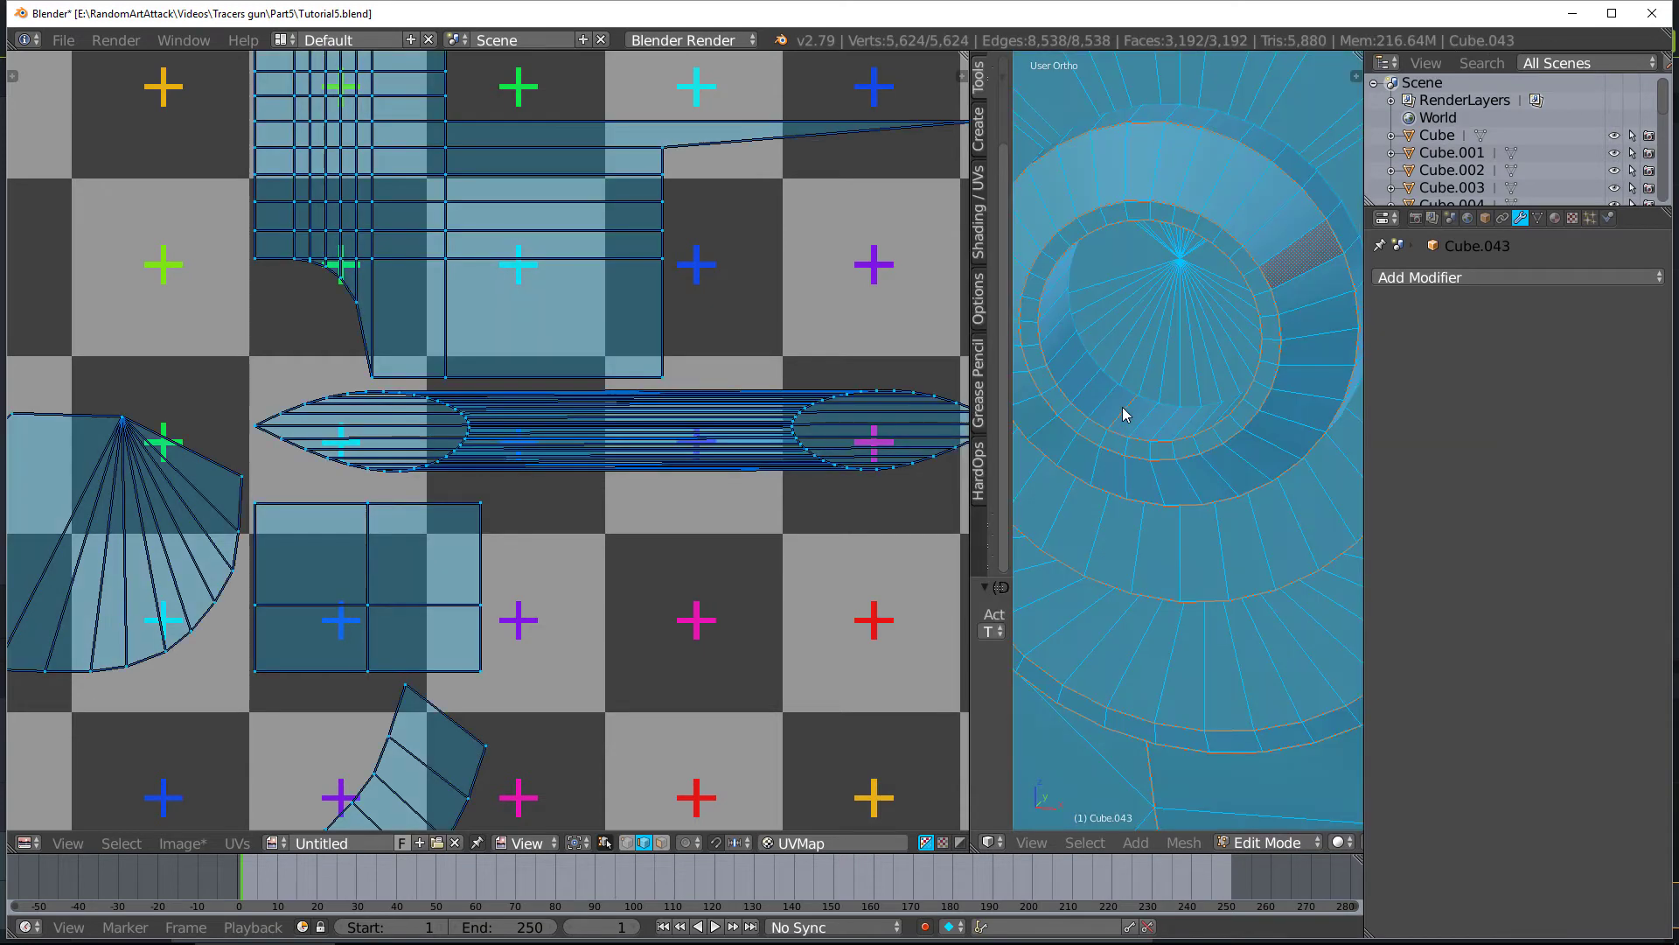
key("u")
left_click(1125, 414)
left_click_drag(969, 631, 1097, 604)
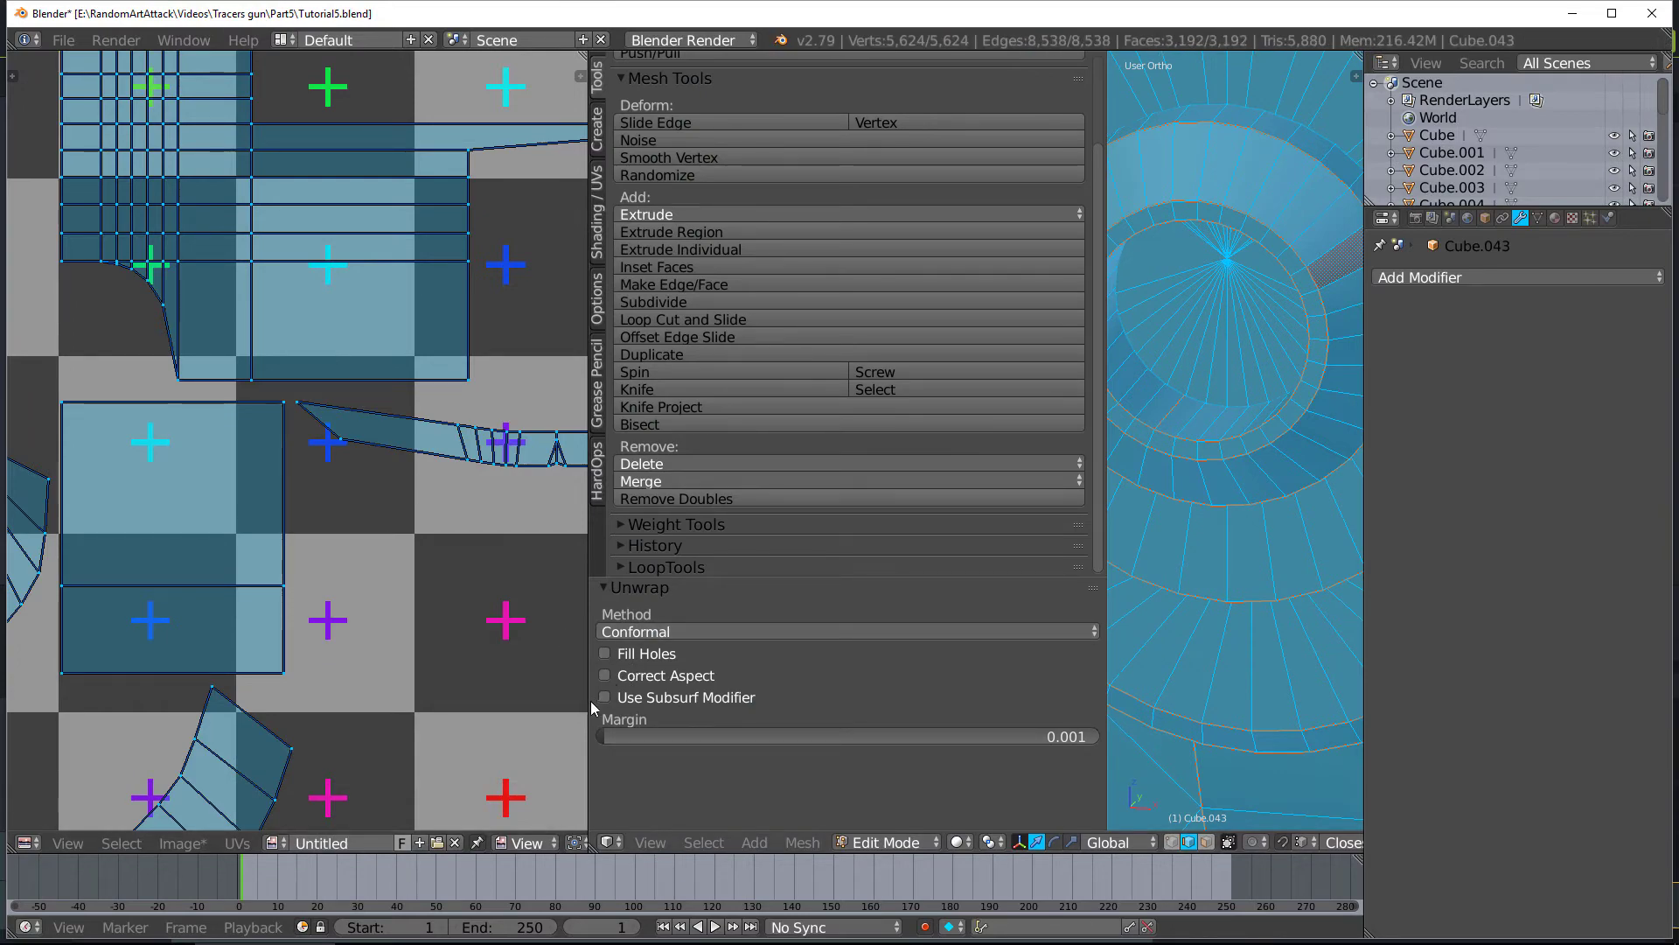
left_click_drag(586, 699, 960, 648)
scroll(727, 543, "down", 9)
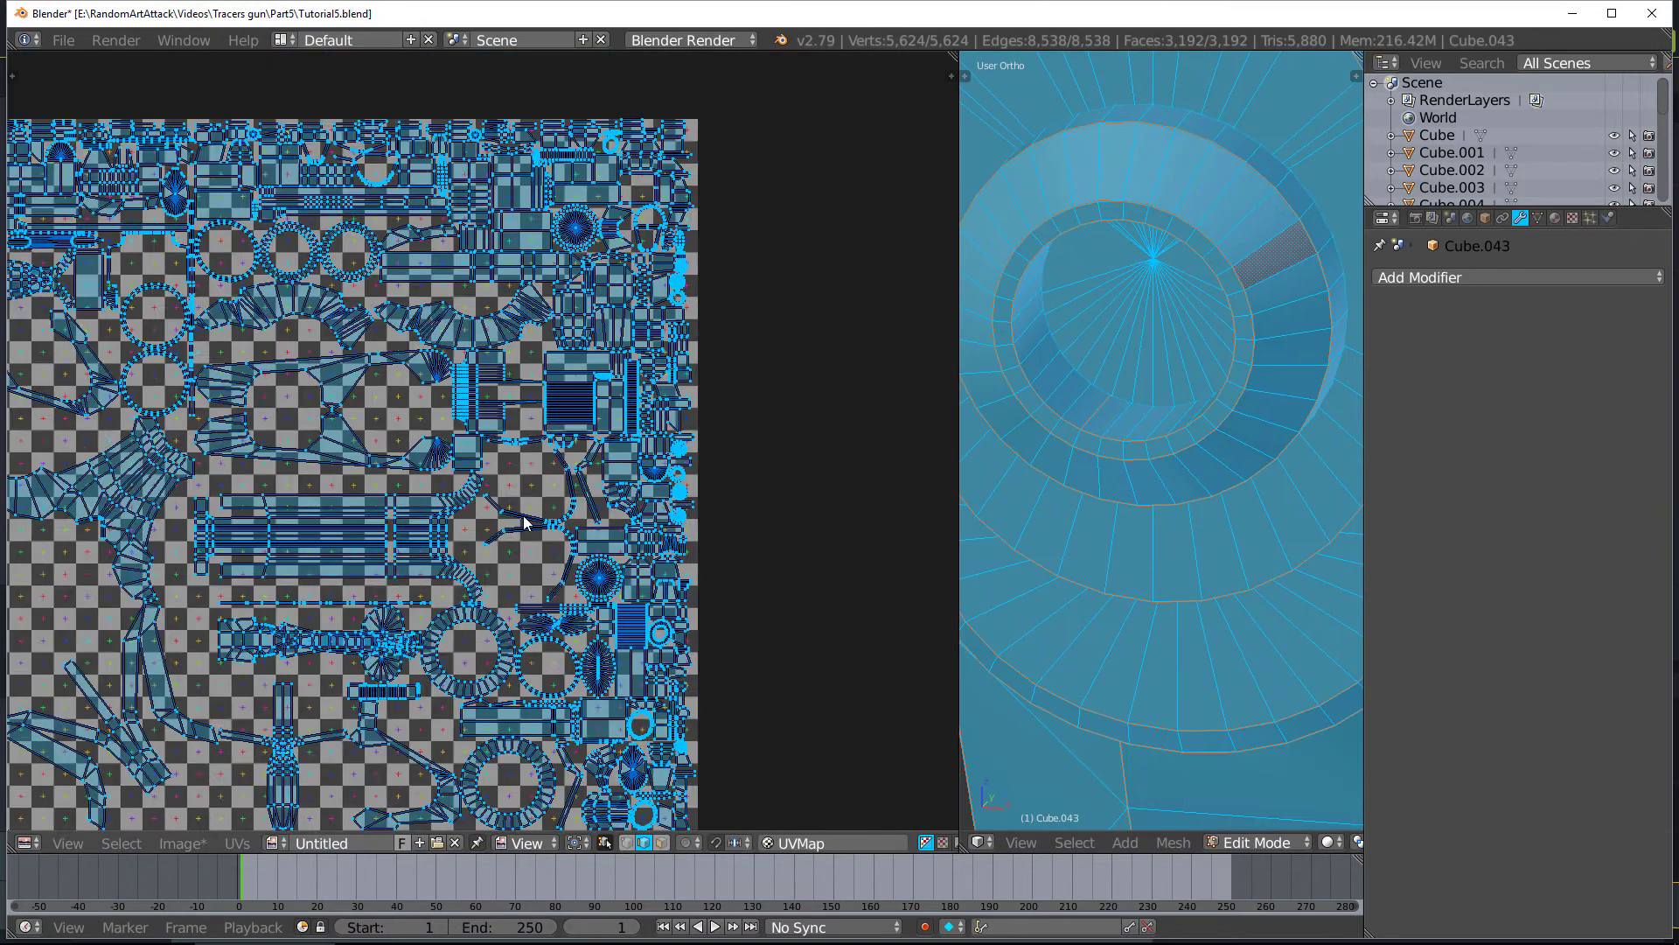
Examine the re-unwrapped layout for cylinder islands that are still distorted or pinched
scroll(523, 516, "down", 2)
scroll(524, 516, "up", 1)
key("a")
key("Tab")
scroll(989, 523, "down", 5)
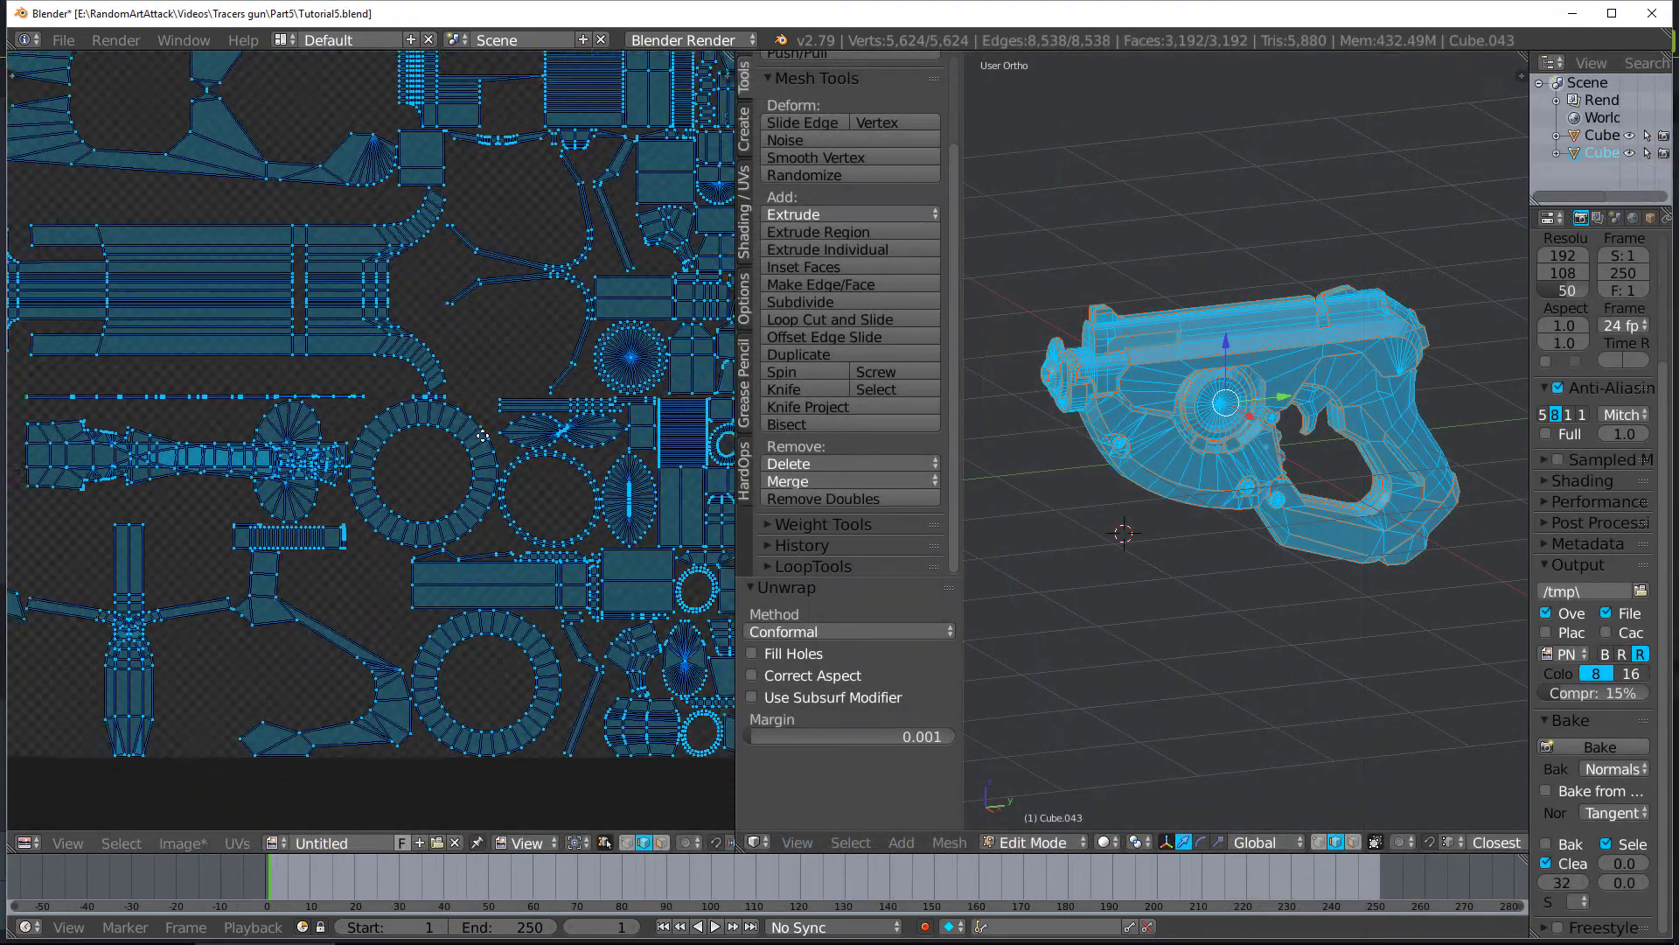
scroll(459, 472, "up", 4)
scroll(650, 428, "up", 4)
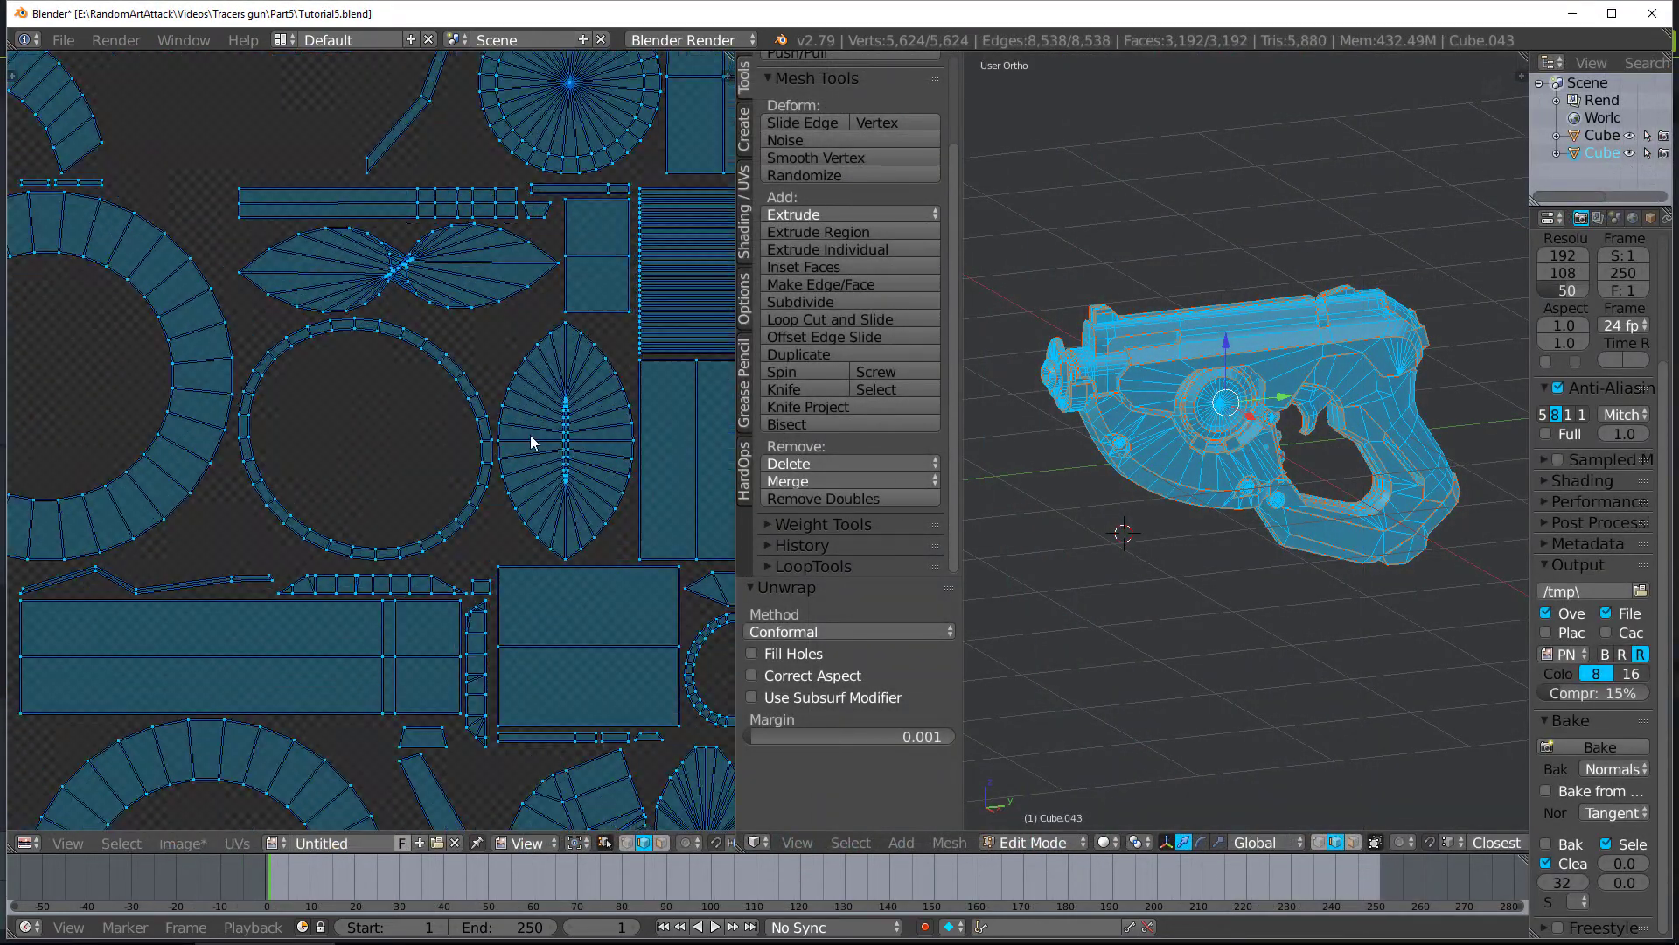
middle_click_drag(127, 112, 244, 325)
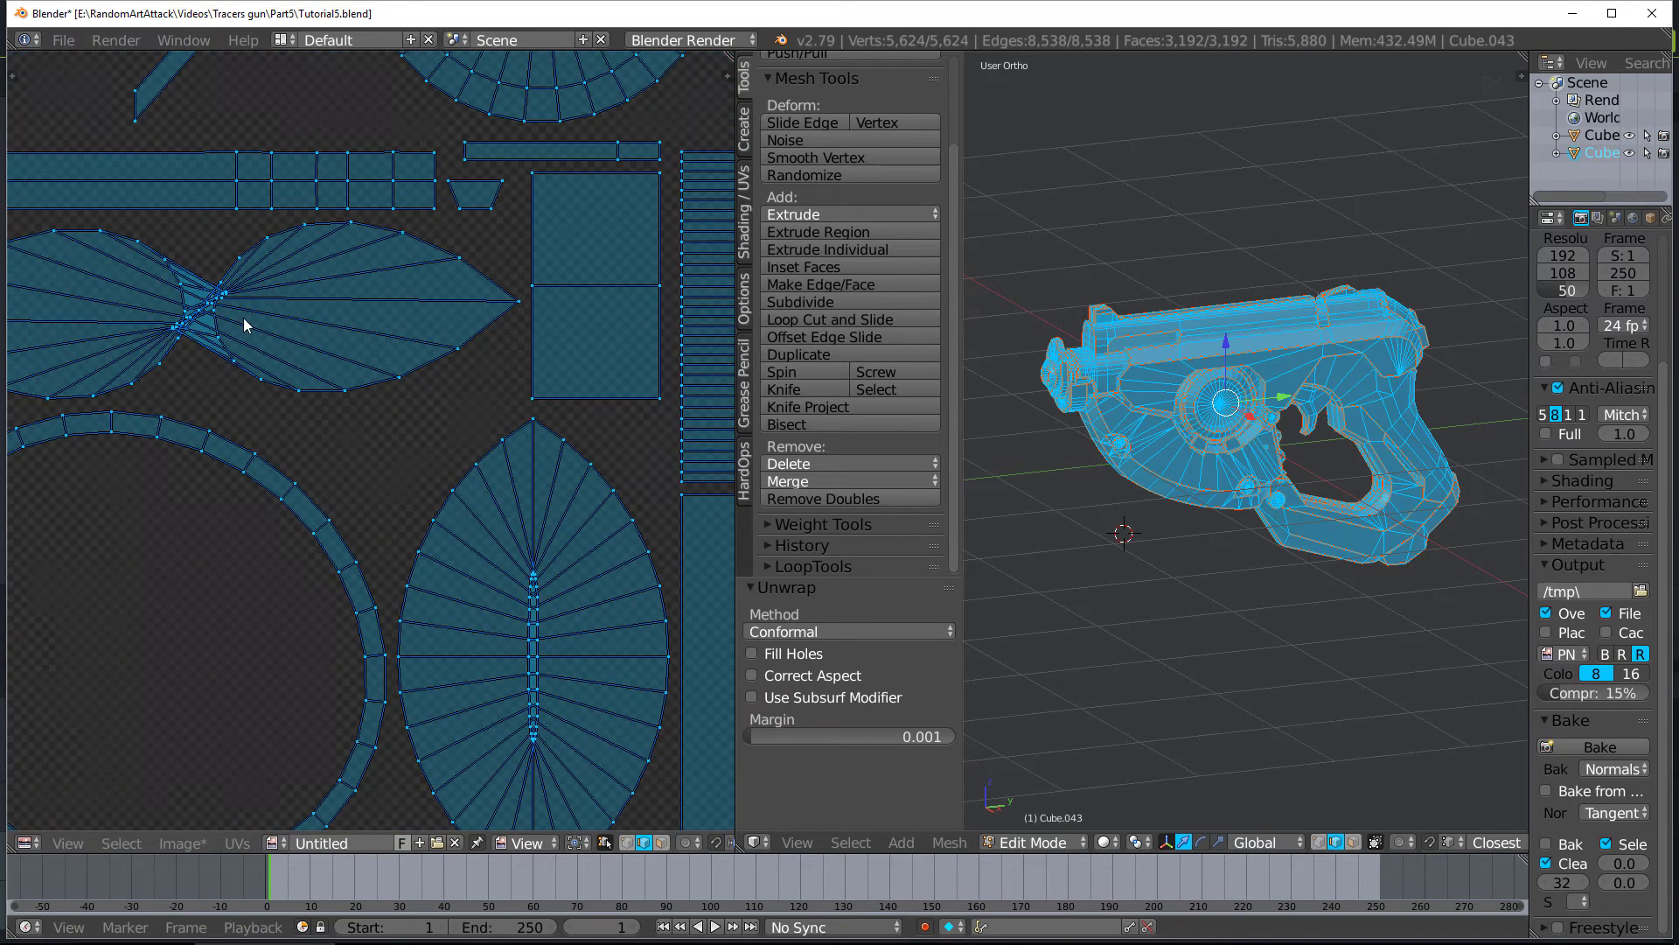
Circle-select the pinched centre and right half of the butterfly-shaped island with selection sync enabled
left_click(605, 843)
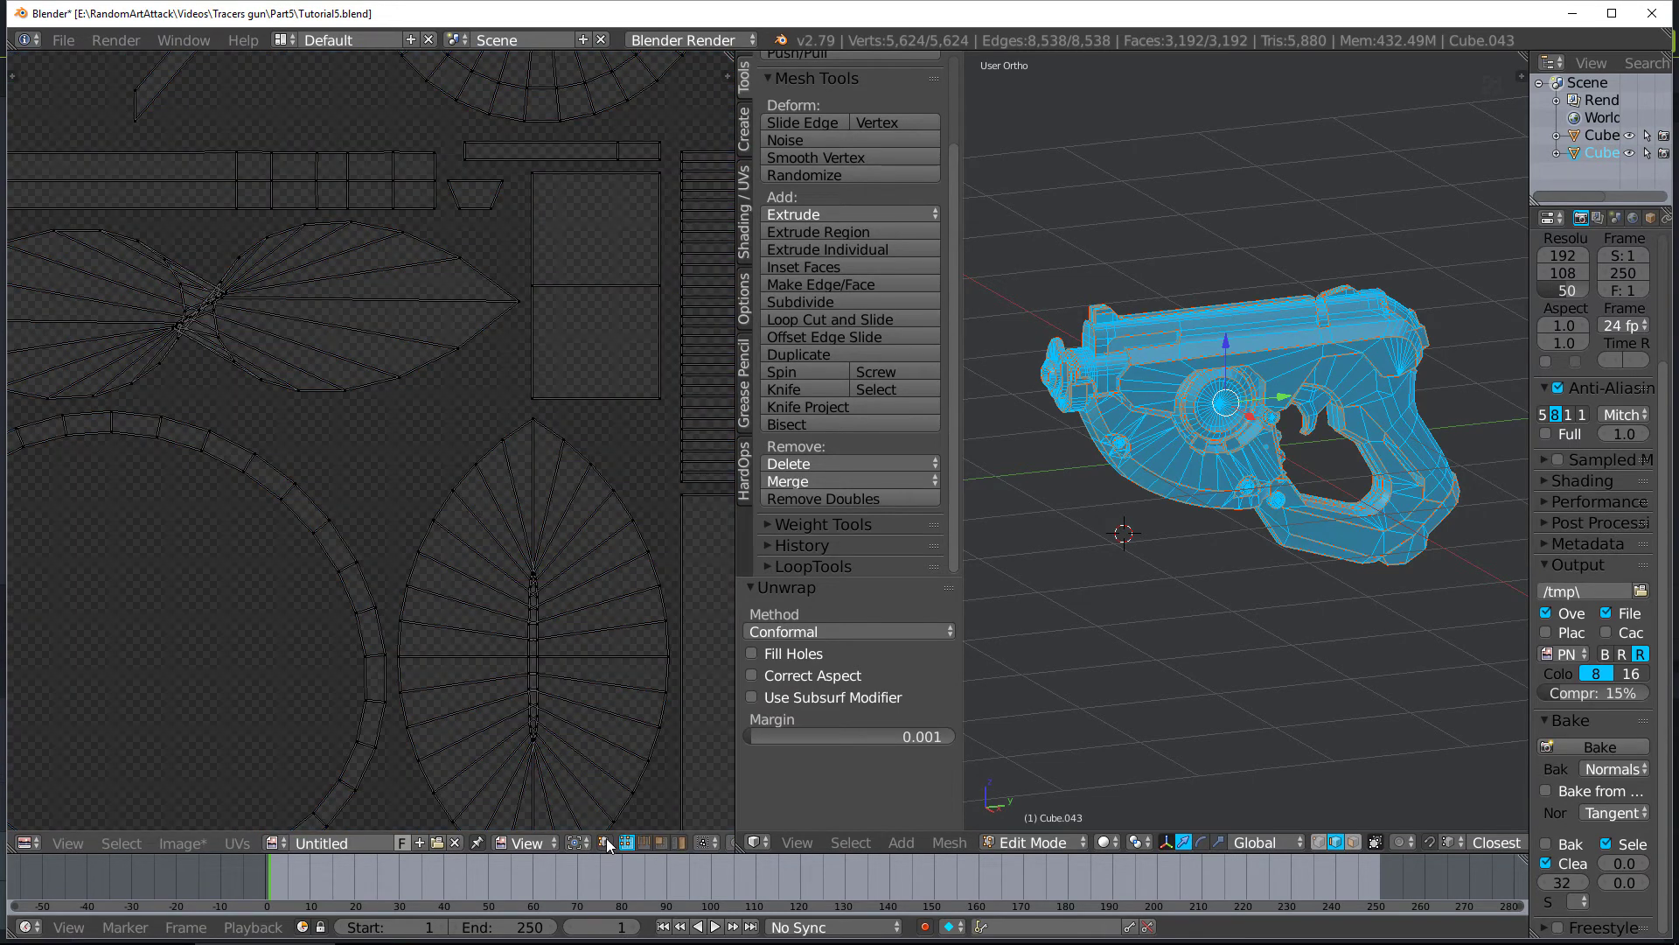
left_click(606, 843)
key("a")
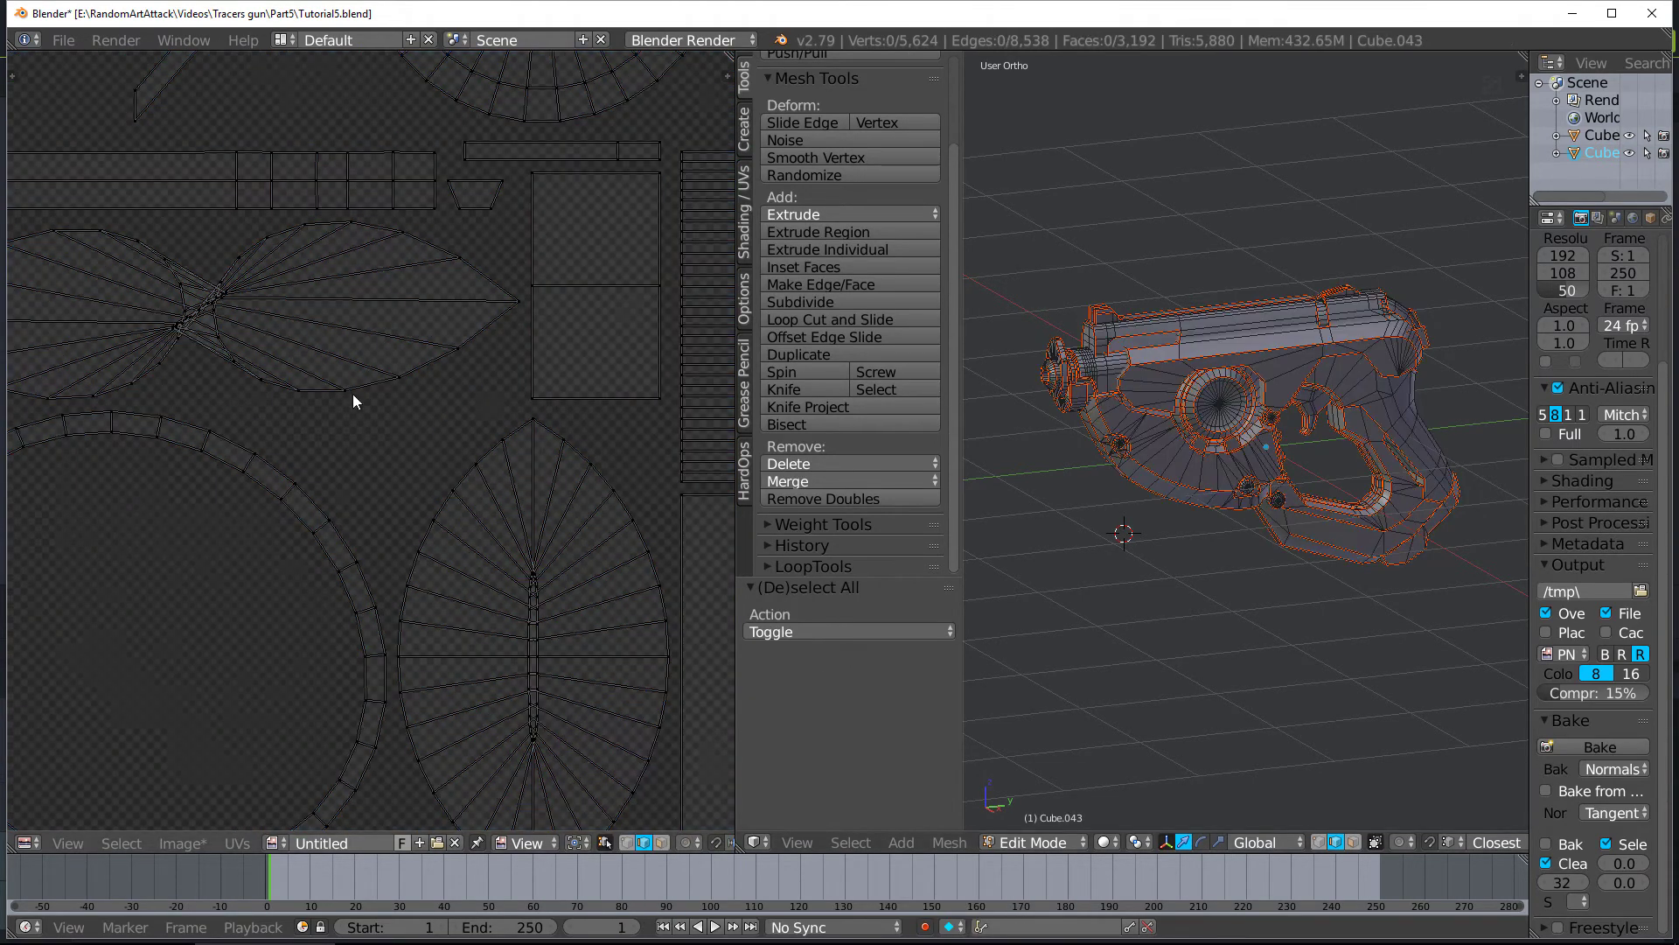
key("c")
left_click(210, 319)
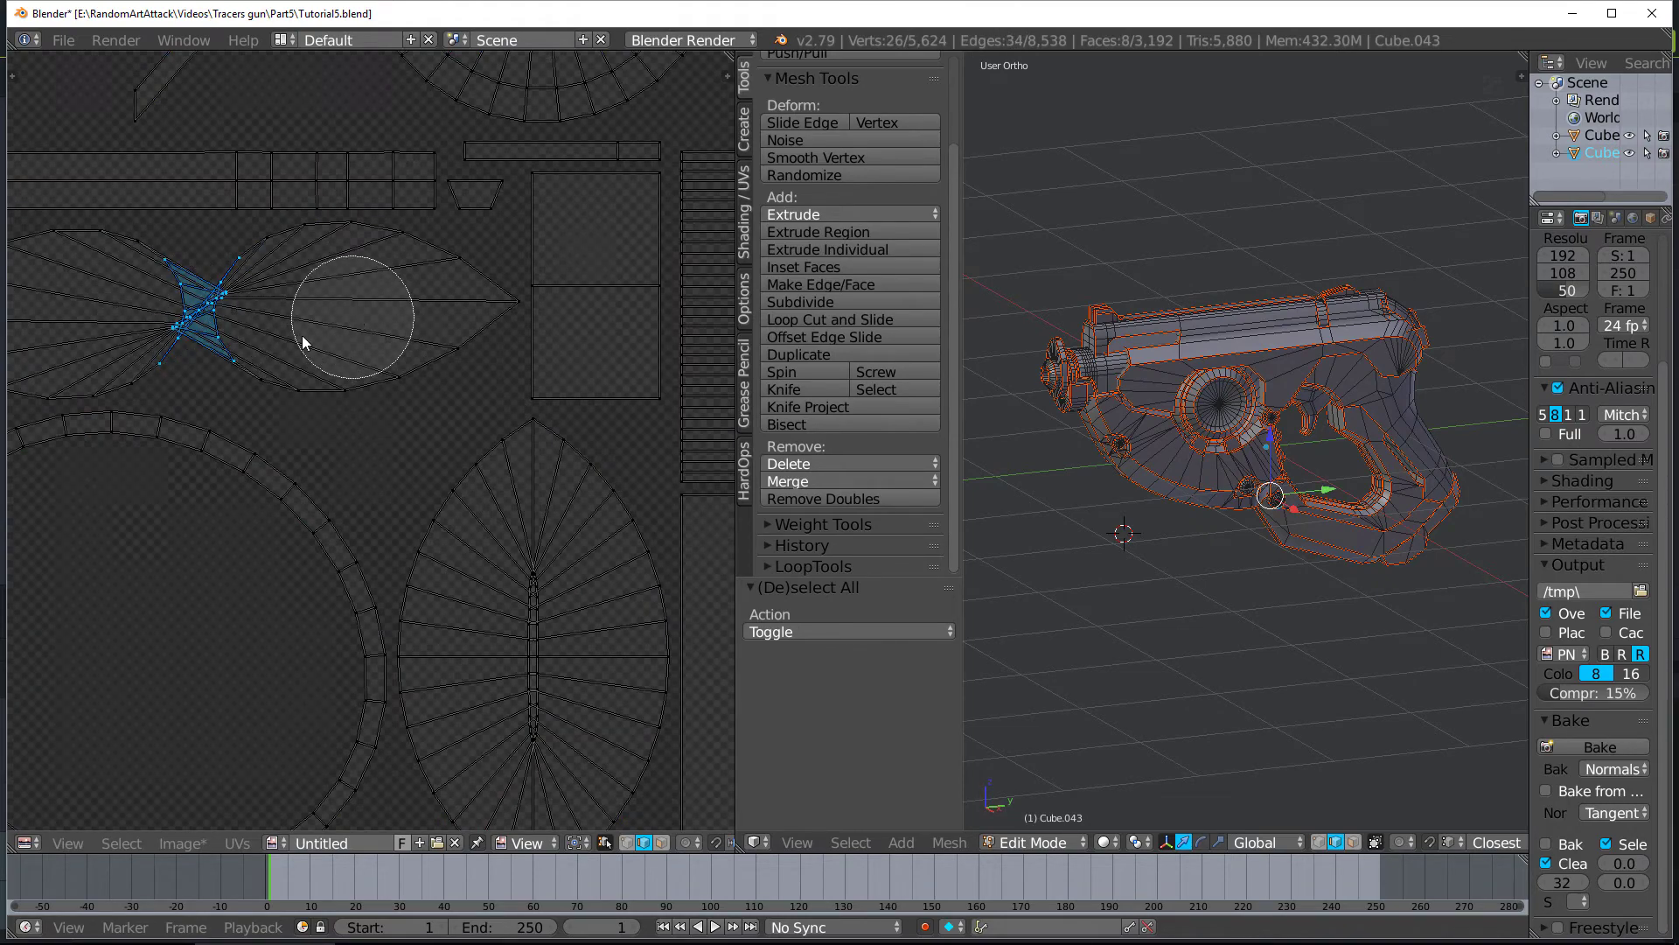
mouse_move(328, 302)
left_mouse_down()
mouse_move(455, 322)
mouse_move(272, 277)
left_mouse_up()
right_click(272, 277)
Mark a seam along the length of the small cylinder near the trigger guard that matches the butterfly-shaped island
scroll(1246, 446, "up", 4)
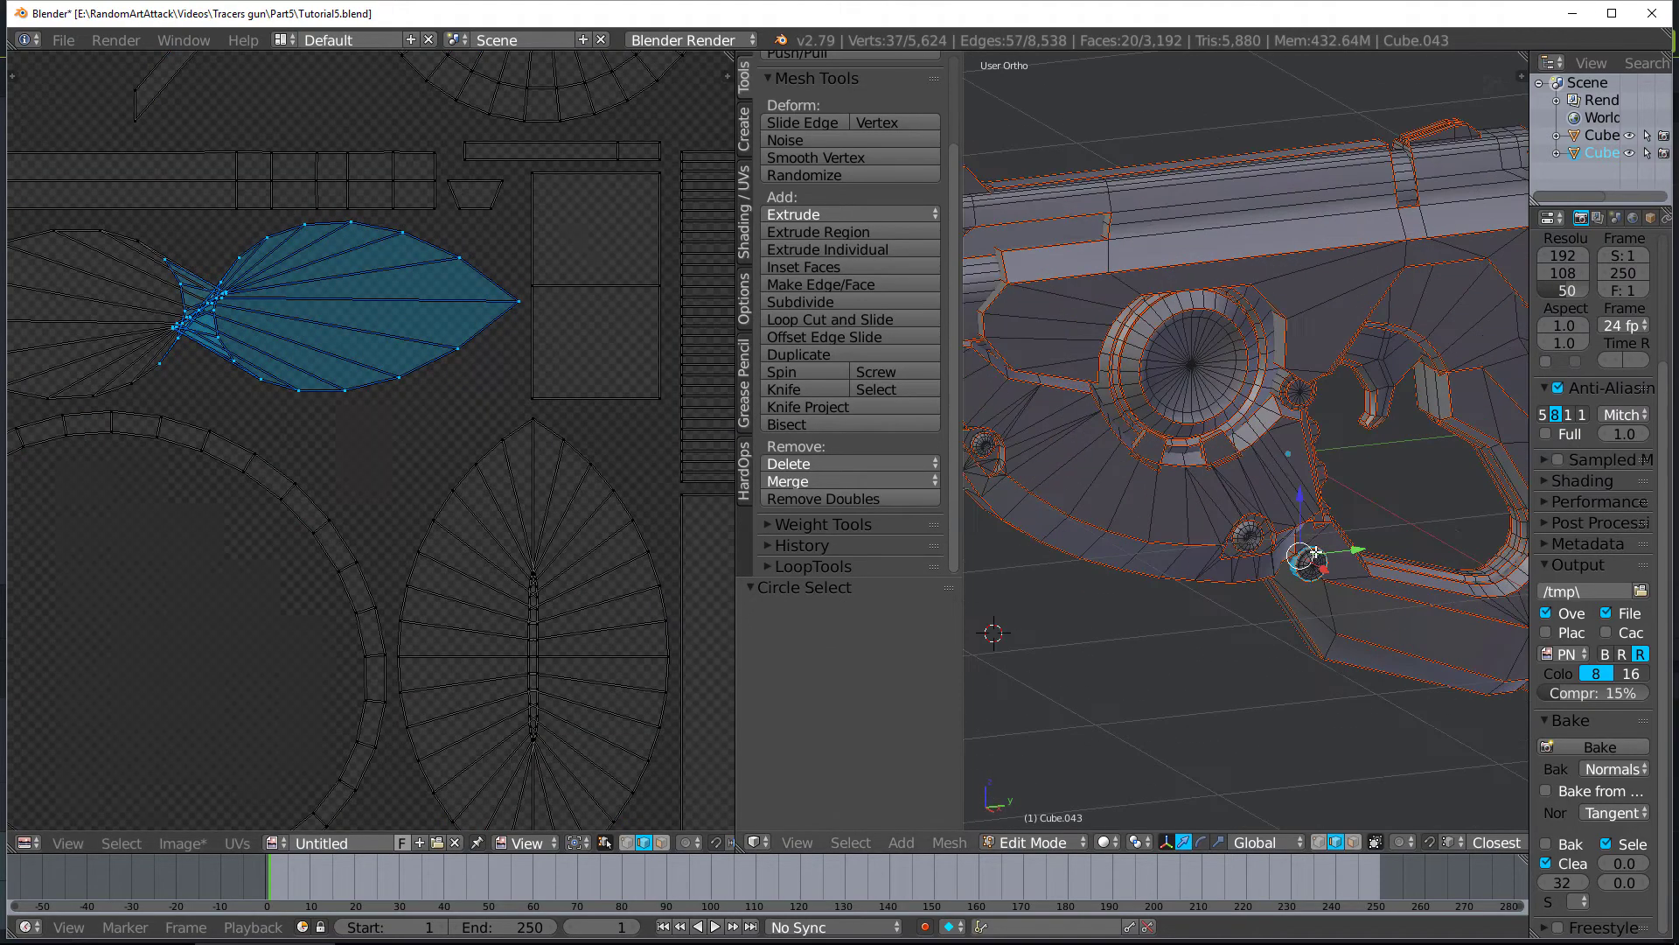
key("z")
middle_click_drag(1241, 482, 1029, 334, "shift")
scroll(1029, 334, "up", 2)
scroll(1220, 449, "up", 2)
middle_click_drag(1220, 449, 1183, 370)
scroll(1162, 435, "up", 2)
key("a")
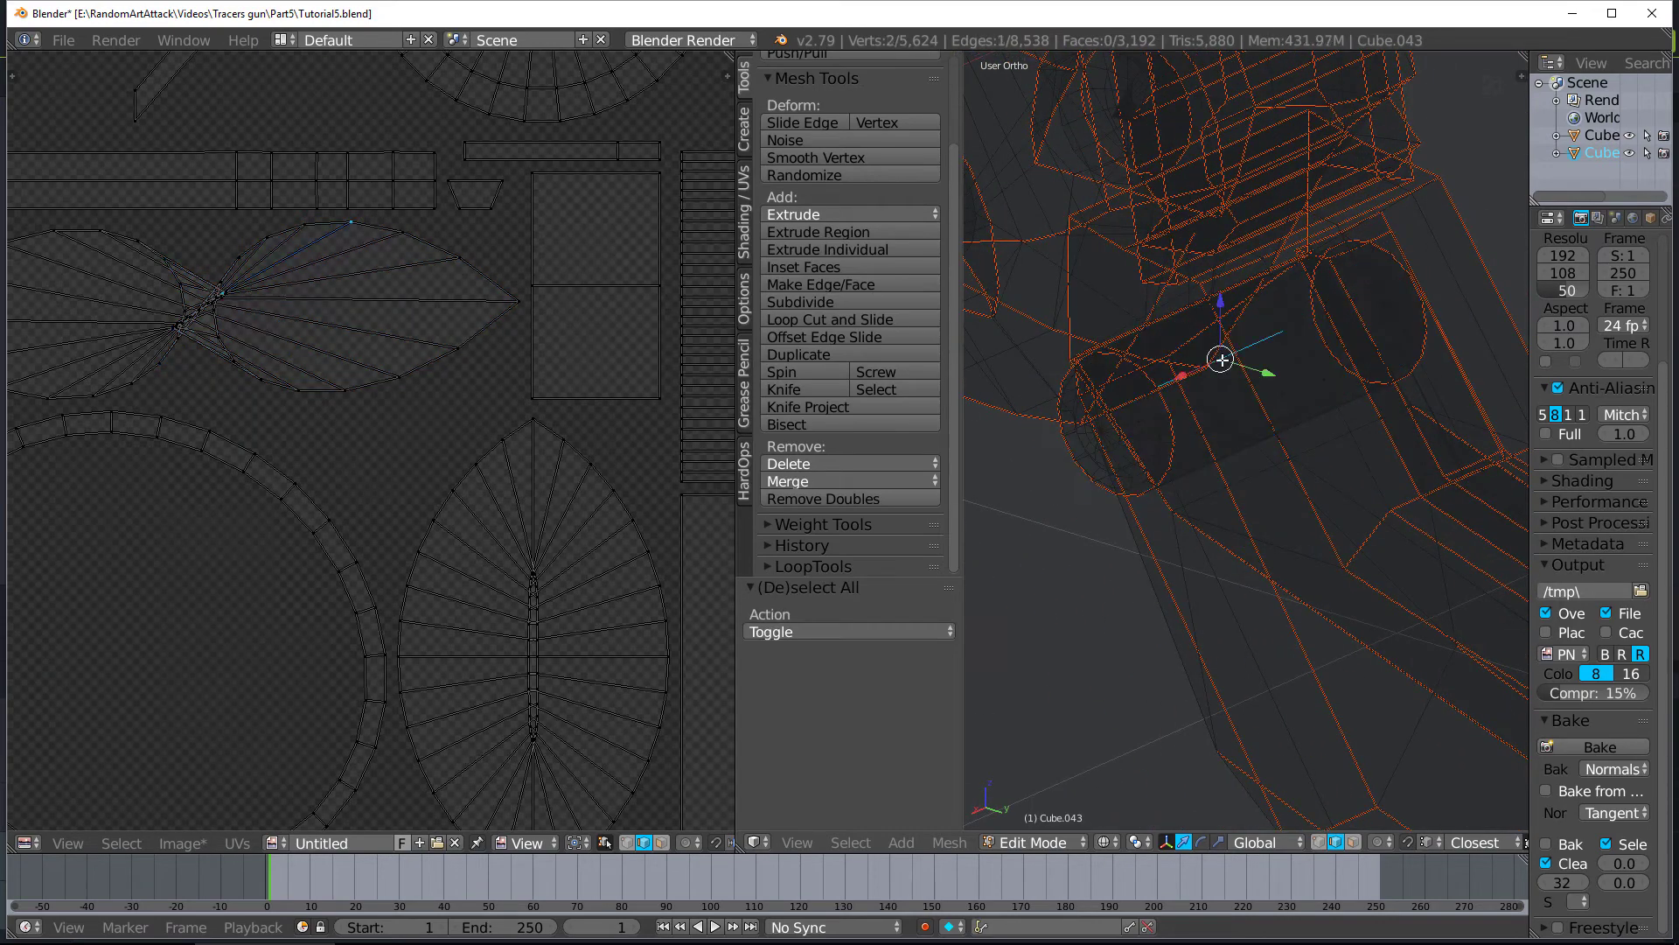
key("ctrl+e")
left_click(1310, 320)
scroll(407, 398, "down", 3)
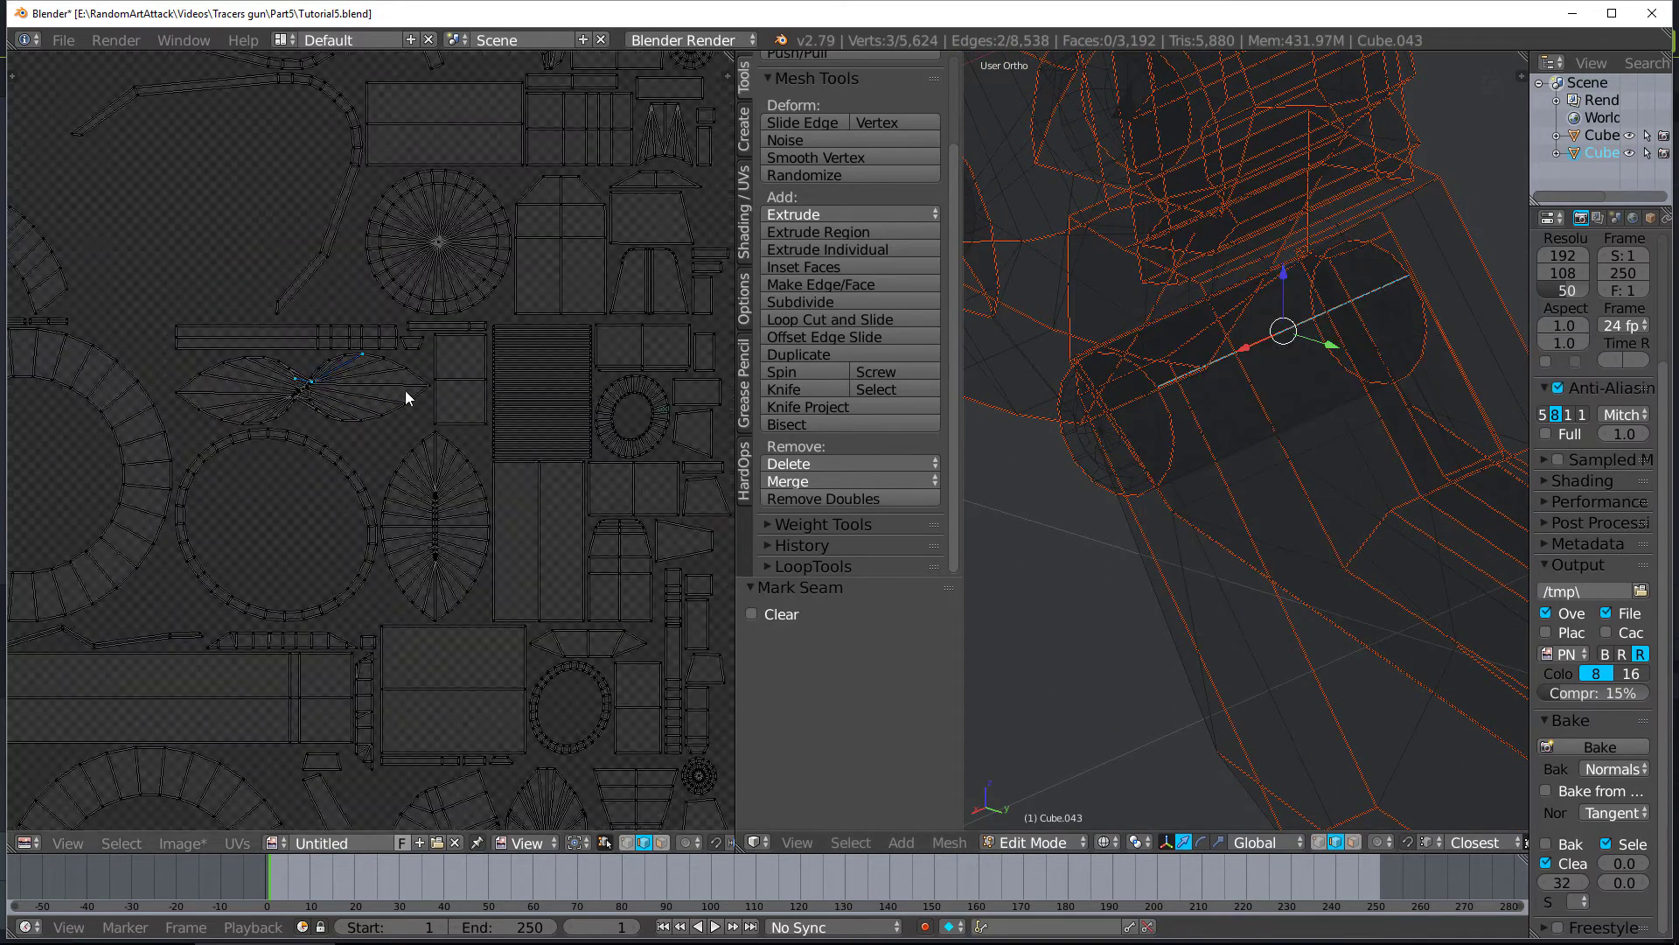
Circle-select the centre line of the leaf-shaped island and locate the matching geometry on the wireframe model
key("a")
key("c")
scroll(435, 510, "up", 4)
left_click_drag(435, 506, 435, 577)
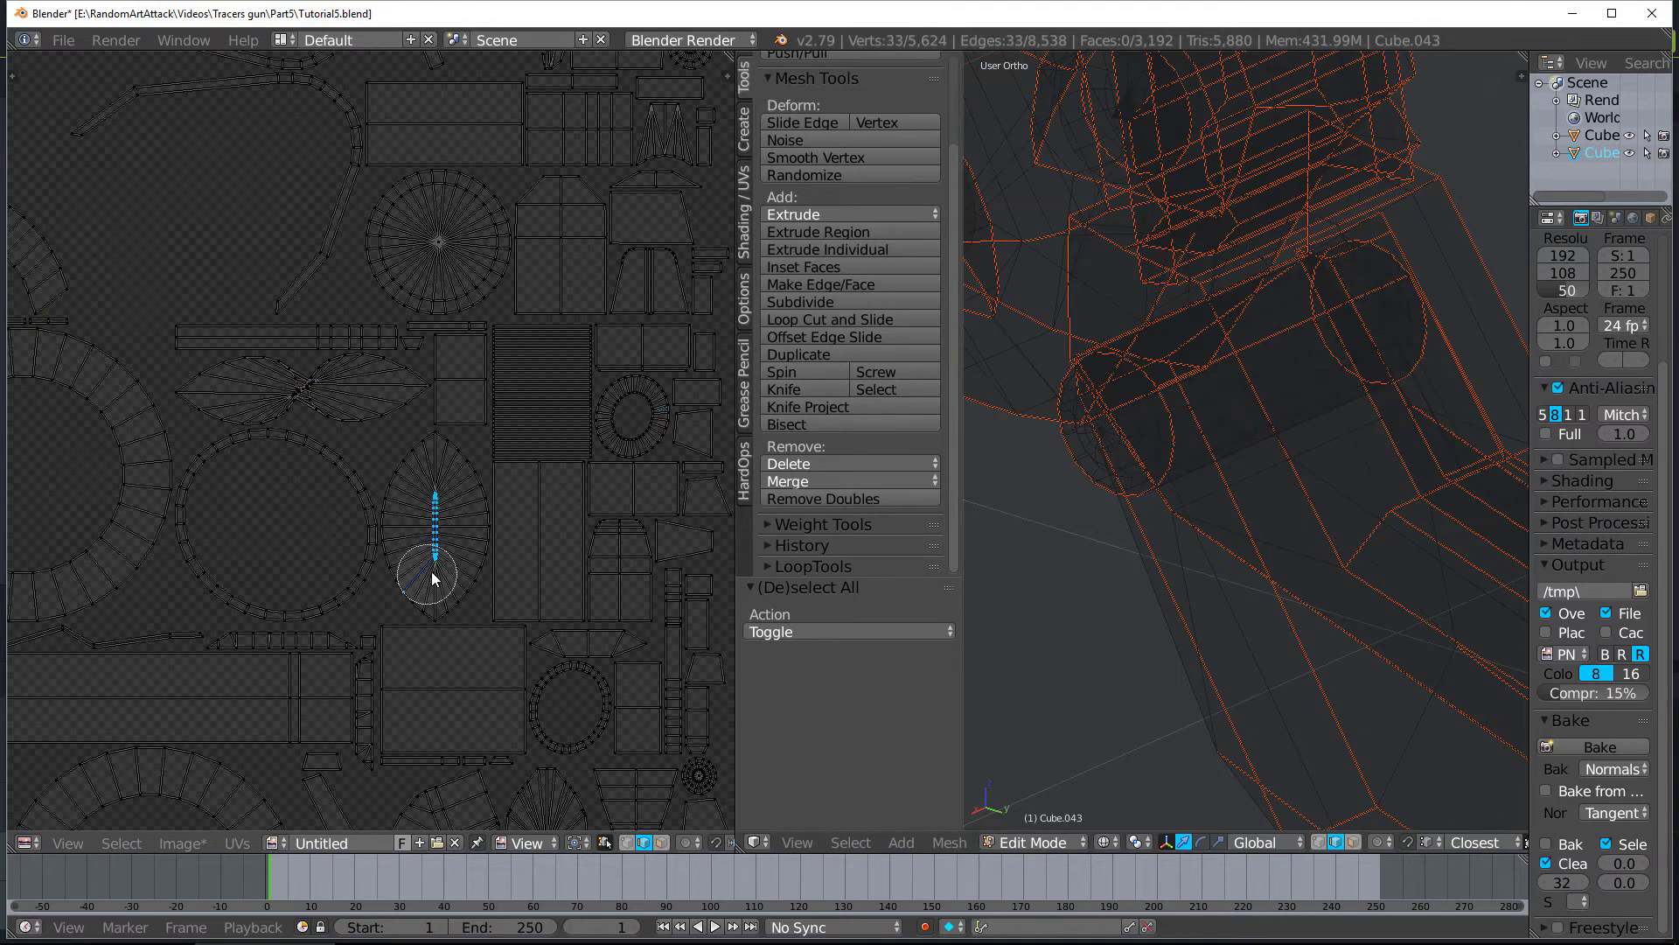
right_click(435, 577)
scroll(1170, 478, "down", 6)
scroll(1176, 472, "down", 6)
middle_click_drag(1189, 463, 1192, 581, "shift")
scroll(1137, 490, "up", 8)
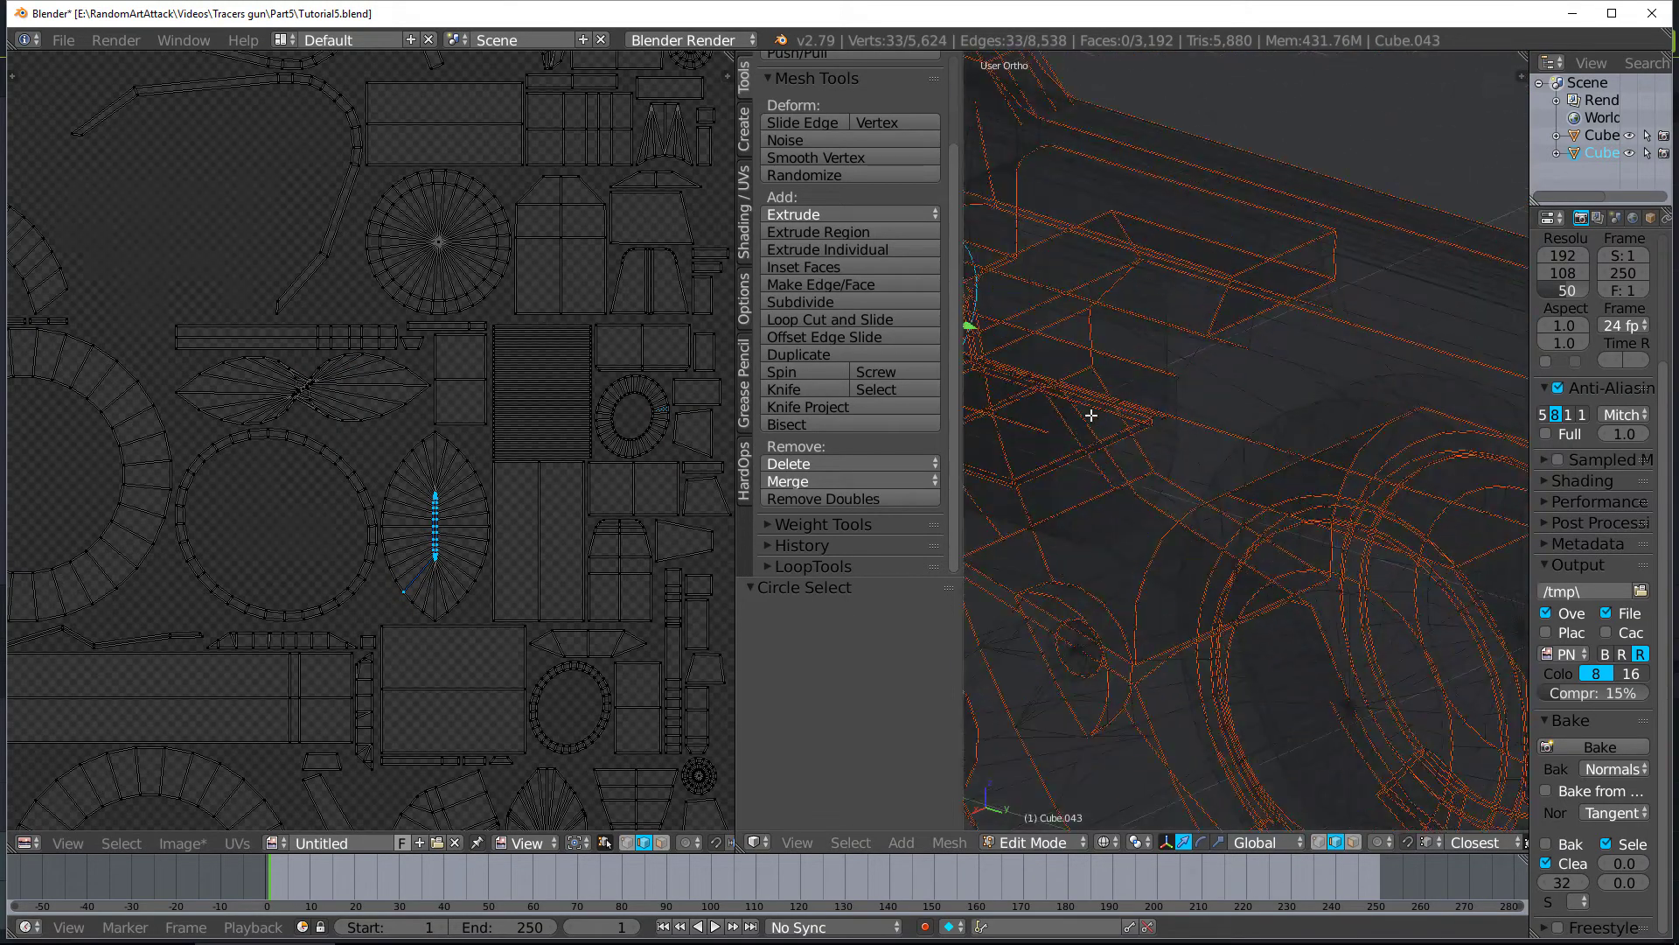
middle_click_drag(1090, 412, 1333, 322, "shift")
scroll(1233, 447, "up", 5)
scroll(1163, 474, "down", 3)
Select the circular edge loop matching the leaf-shaped island's centre line and mark it as a seam
key("a")
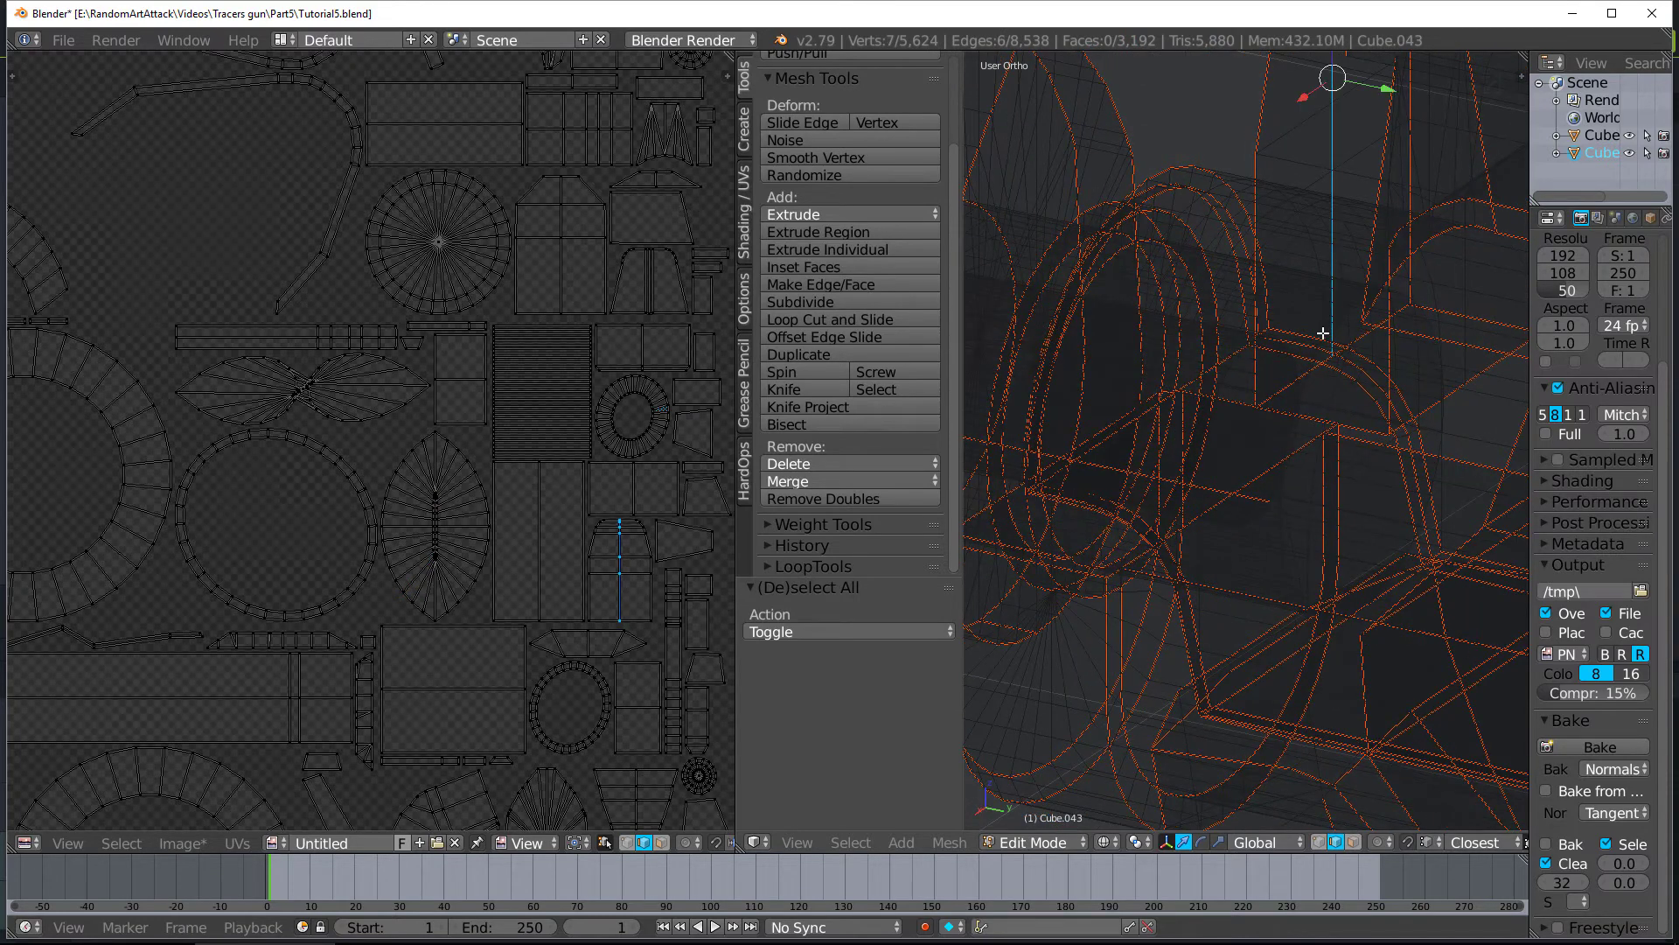
right_click(1325, 332, "alt")
right_click(1338, 323, "alt")
right_click(1346, 318, "alt")
scroll(1347, 322, "up", 3)
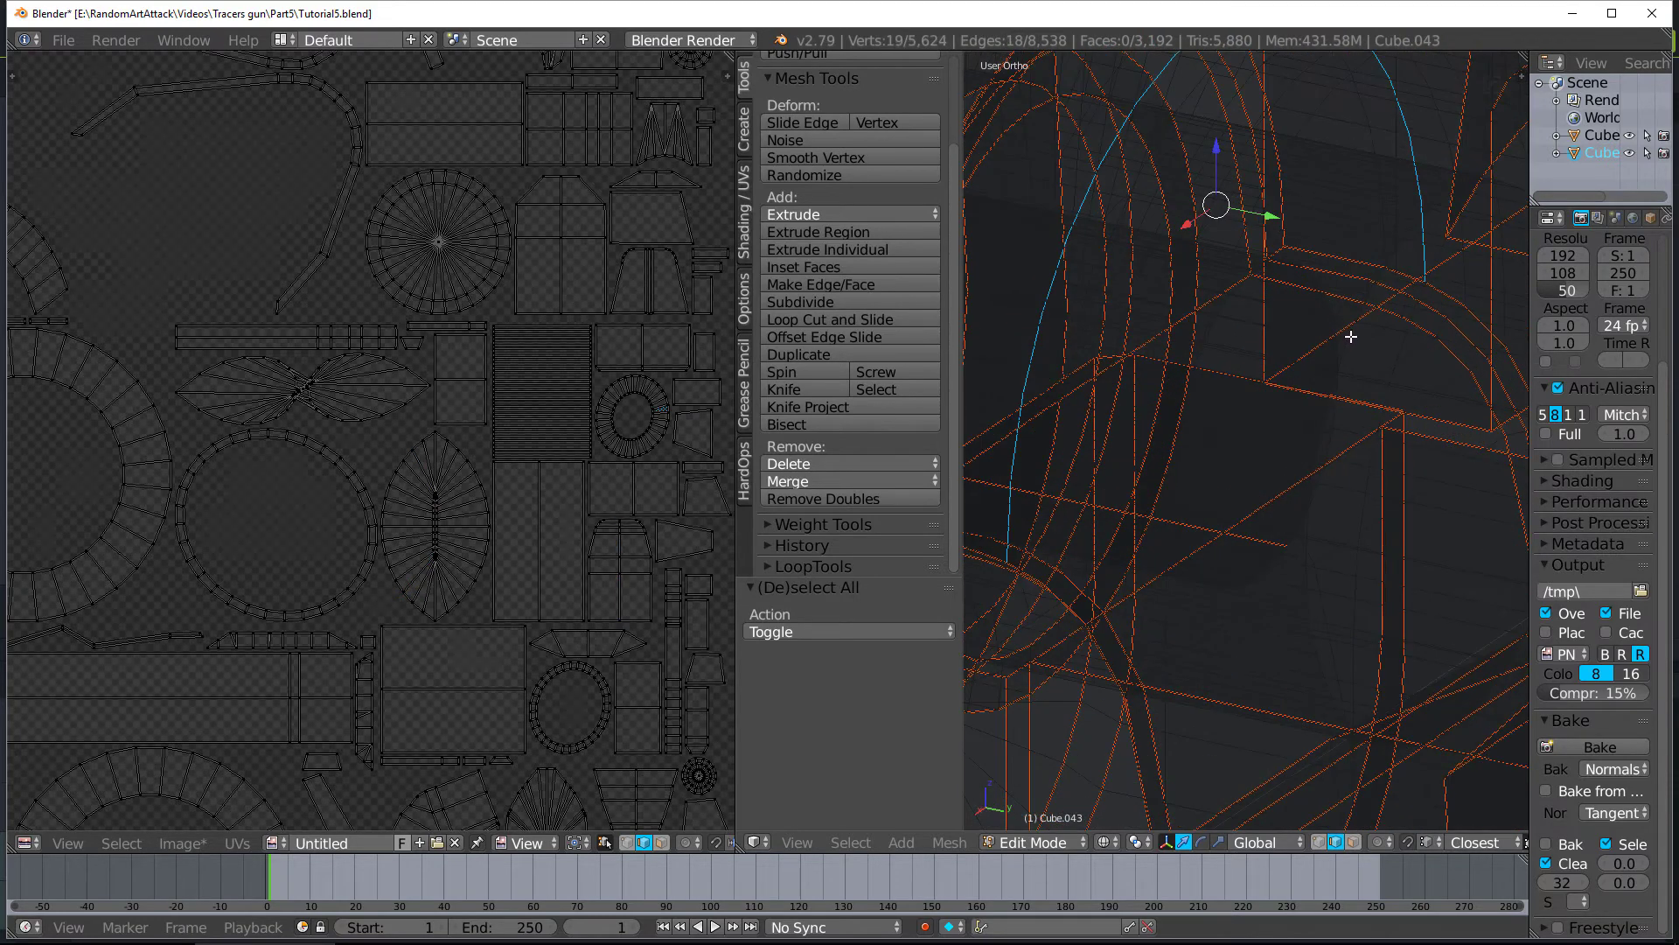
right_click(1351, 337, "alt")
key("ctrl+e")
left_click(1351, 337)
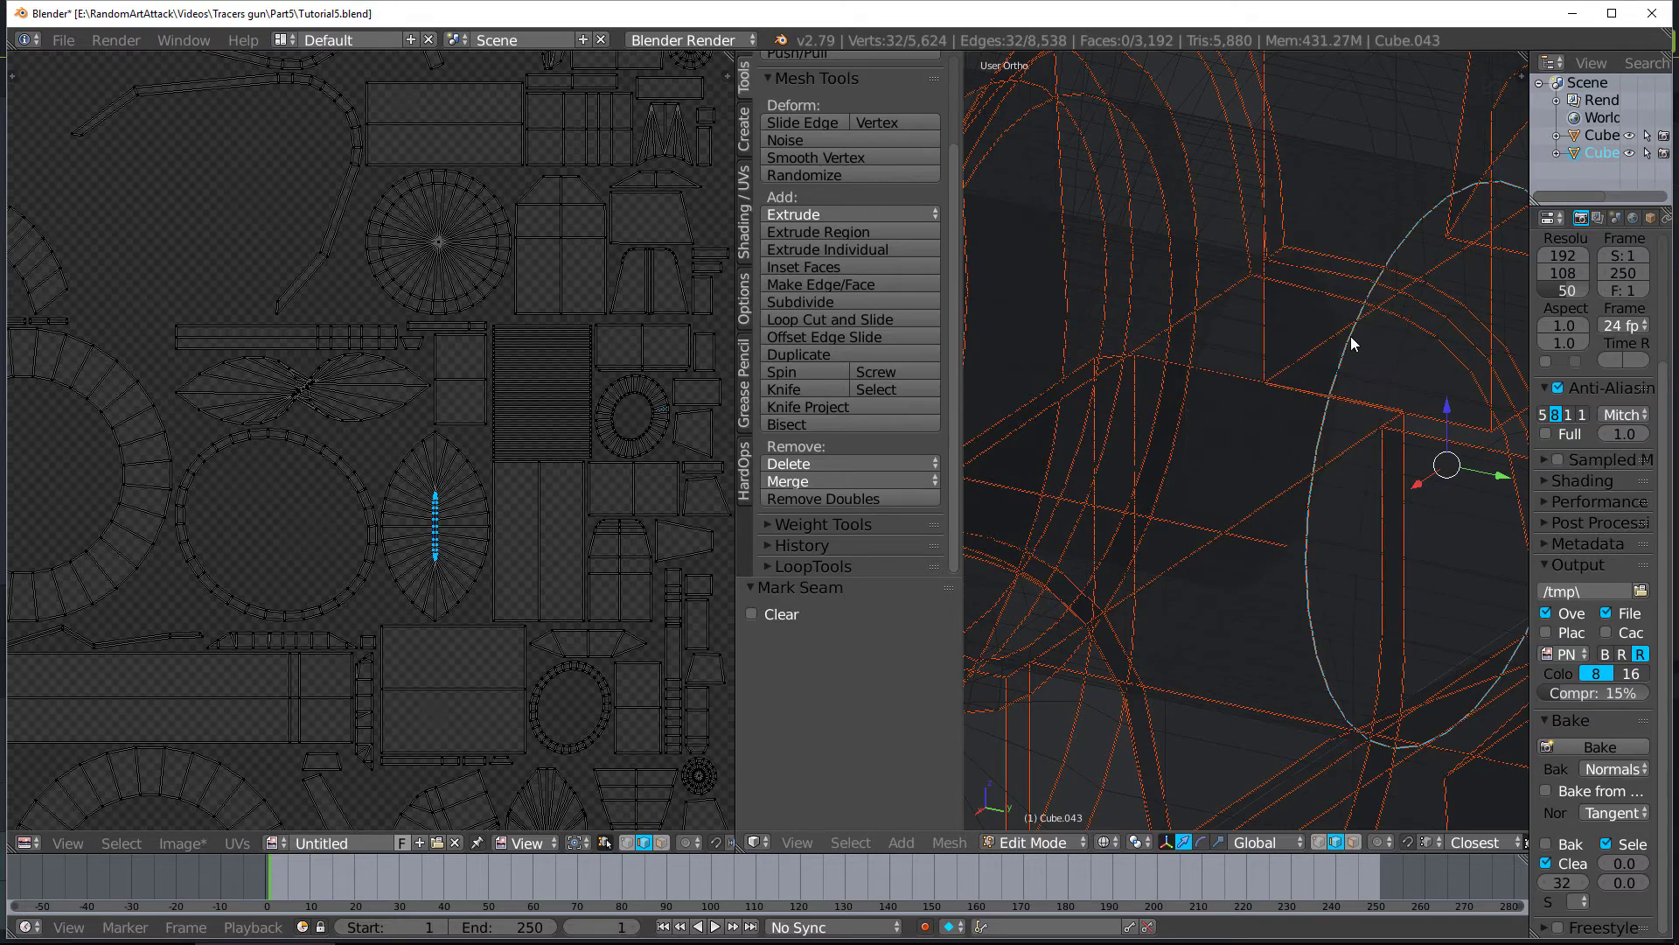
Examine the rest of the UV layout for other islands that need extra seams
scroll(1351, 342, "down", 3)
scroll(494, 433, "down", 1)
middle_click_drag(473, 454, 520, 266)
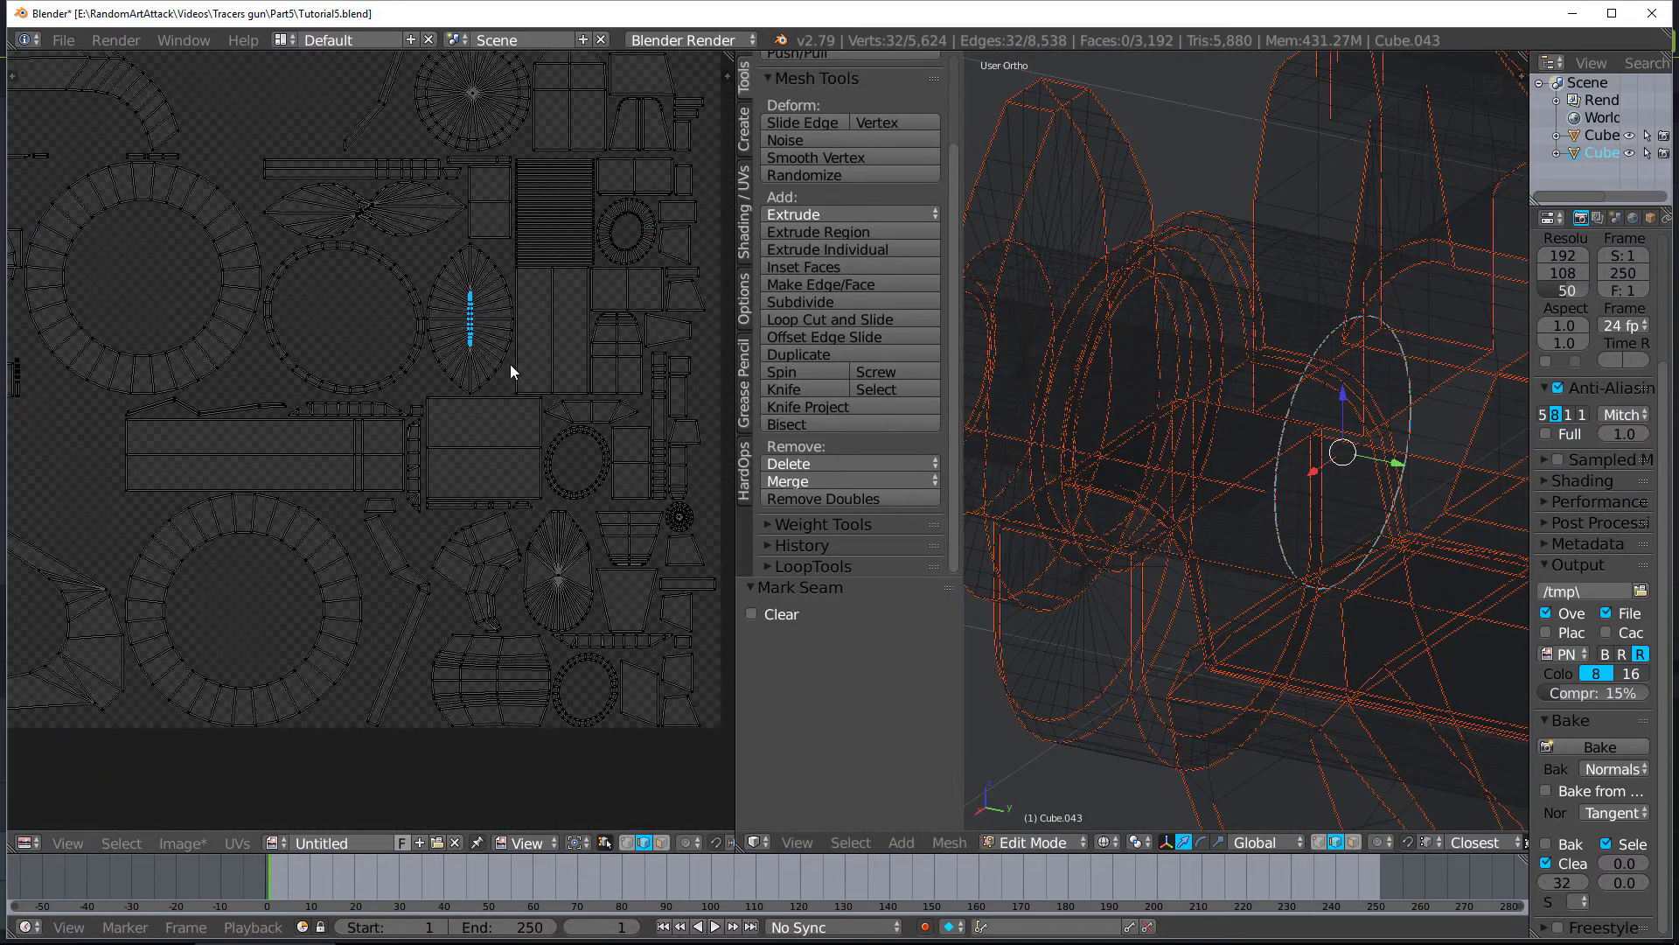
scroll(567, 587, "up", 2)
middle_click_drag(381, 284, 501, 514)
middle_click_drag(596, 221, 416, 589)
scroll(470, 454, "down", 3)
middle_click_drag(469, 462, 485, 632)
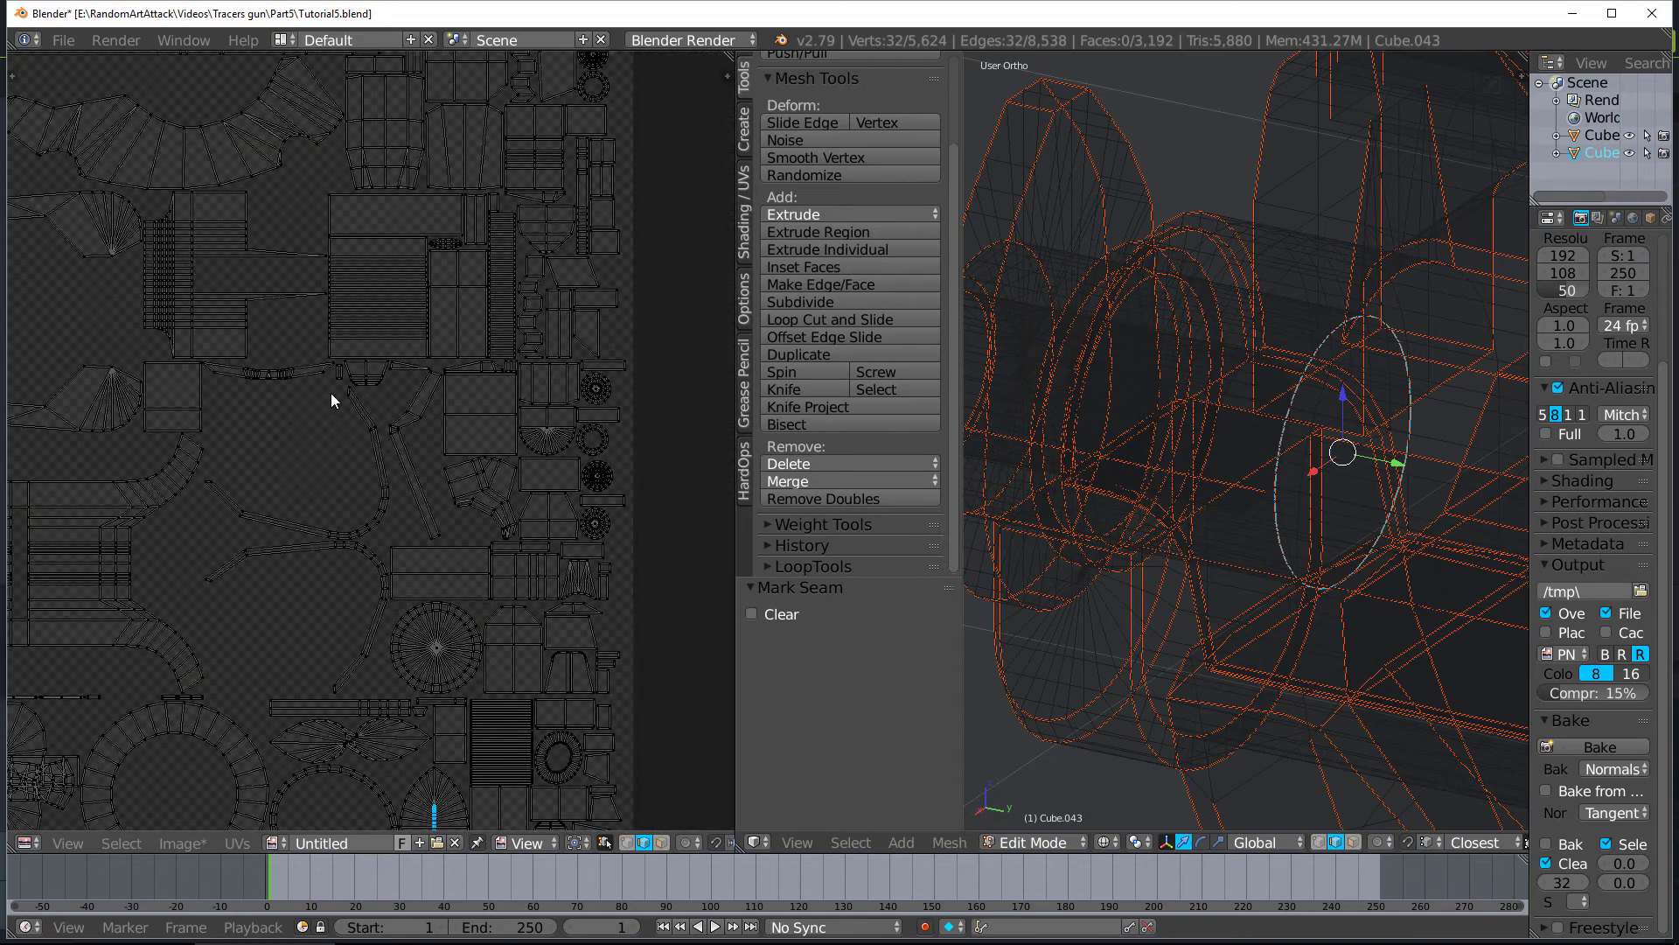
Circle-select the middle of the long overlapping UV island and locate the matching faces on the pistol's wireframe
middle_click_drag(329, 397, 358, 630)
middle_click_drag(428, 374, 453, 530)
scroll(417, 428, "up", 6)
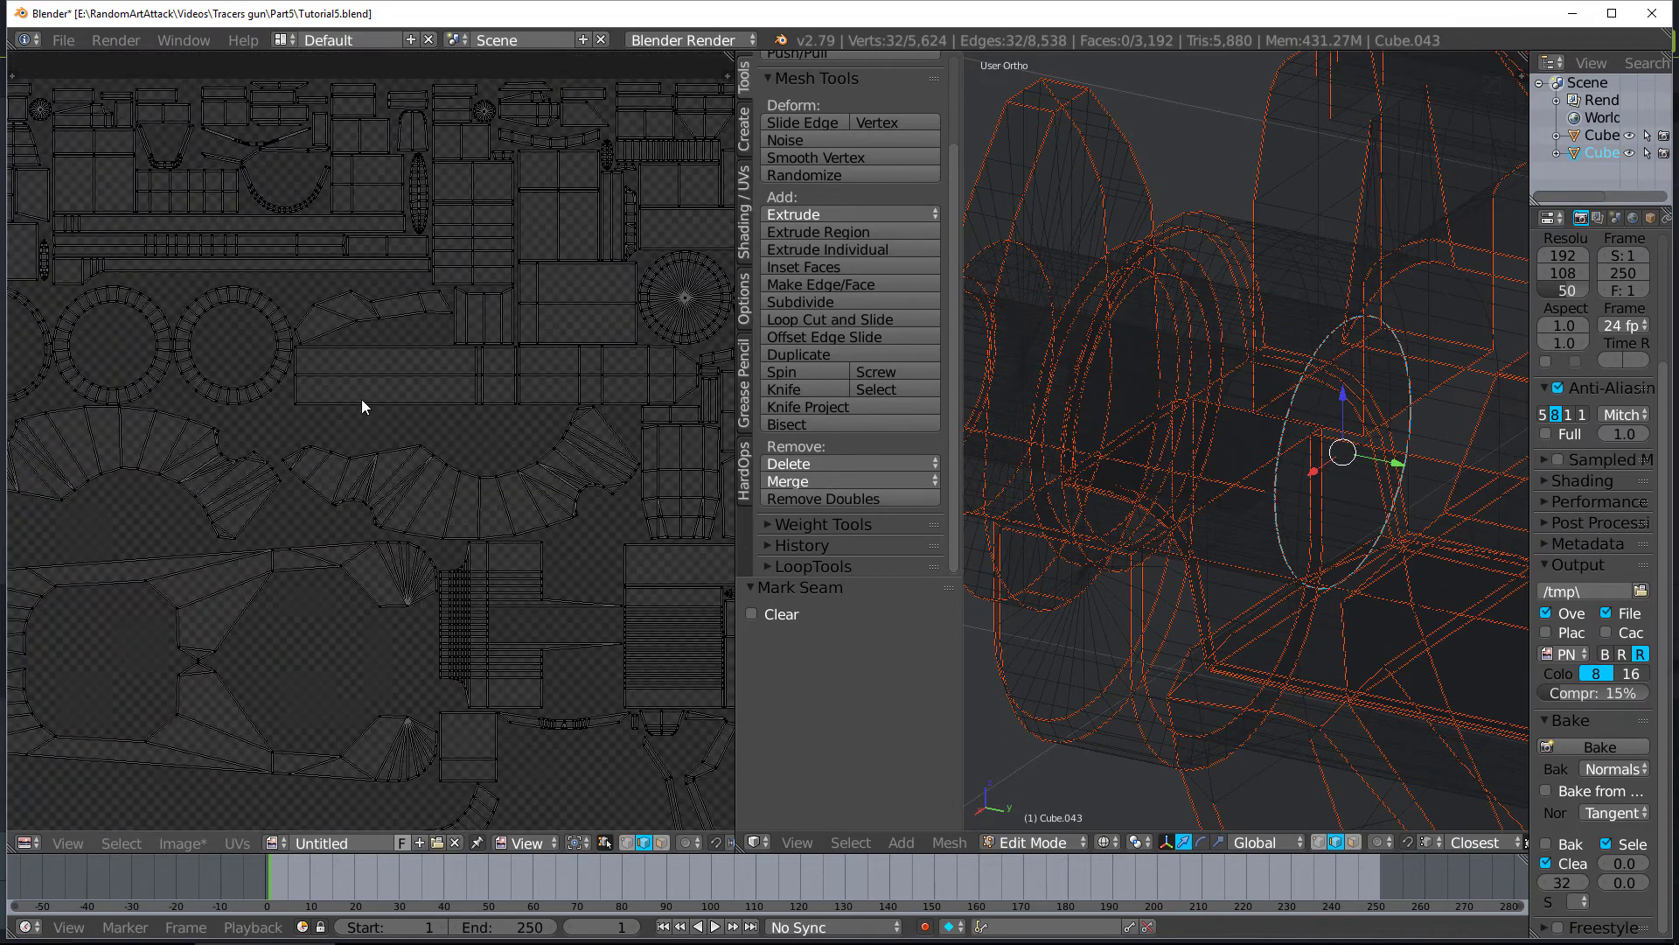
scroll(429, 363, "down", 4)
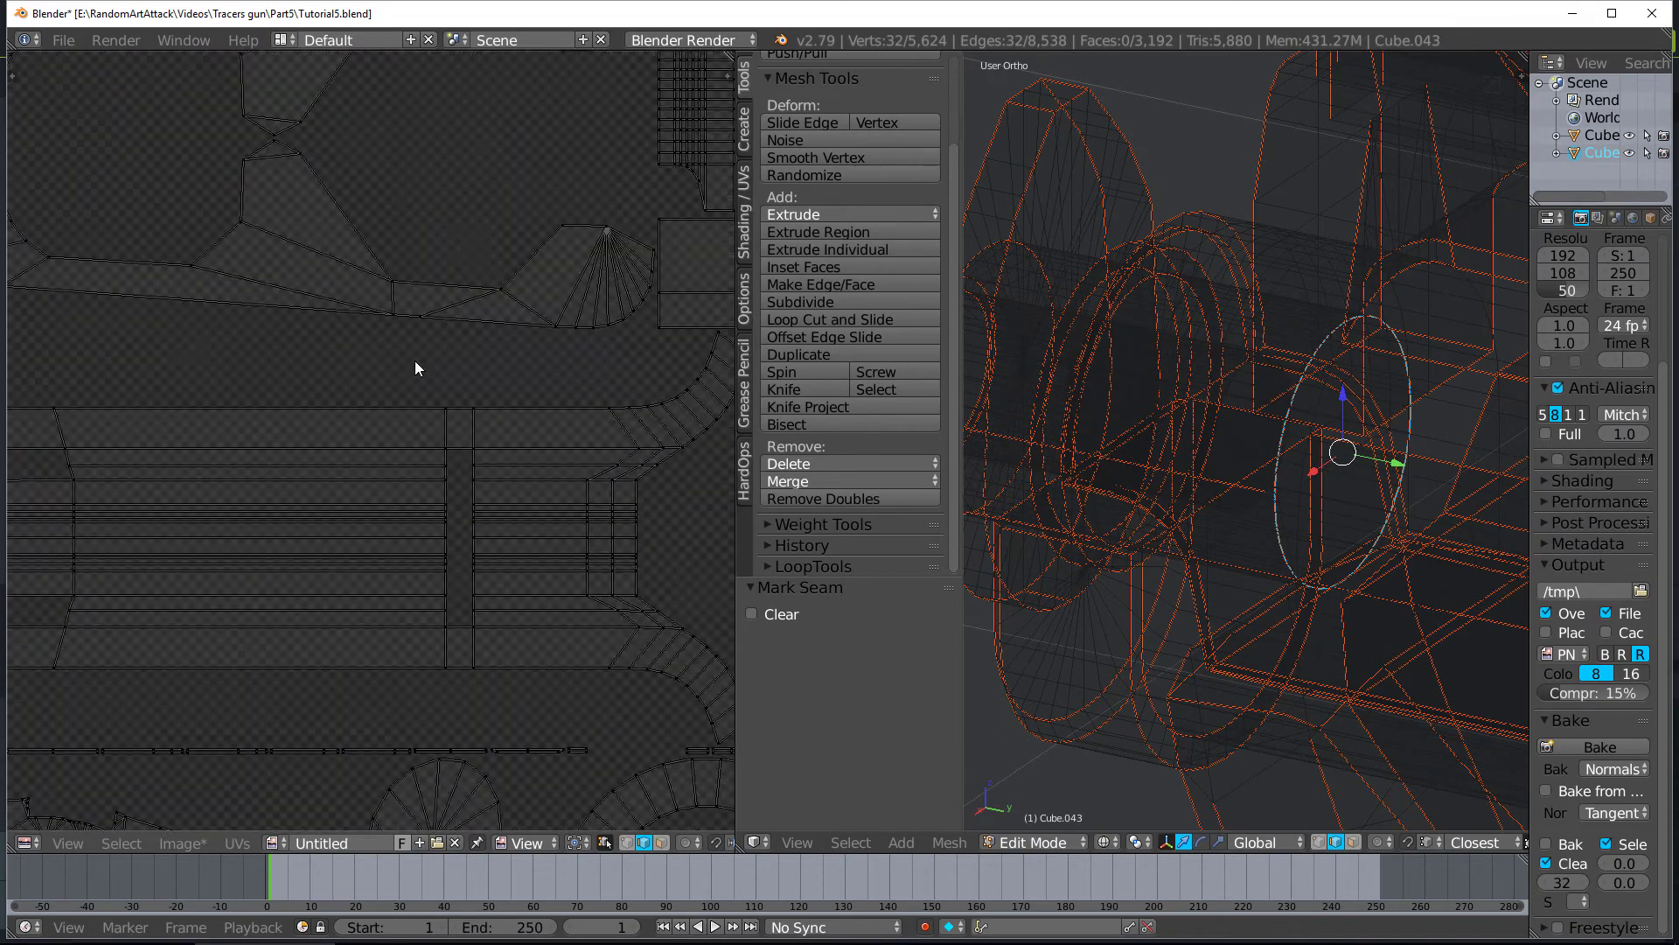
key("a")
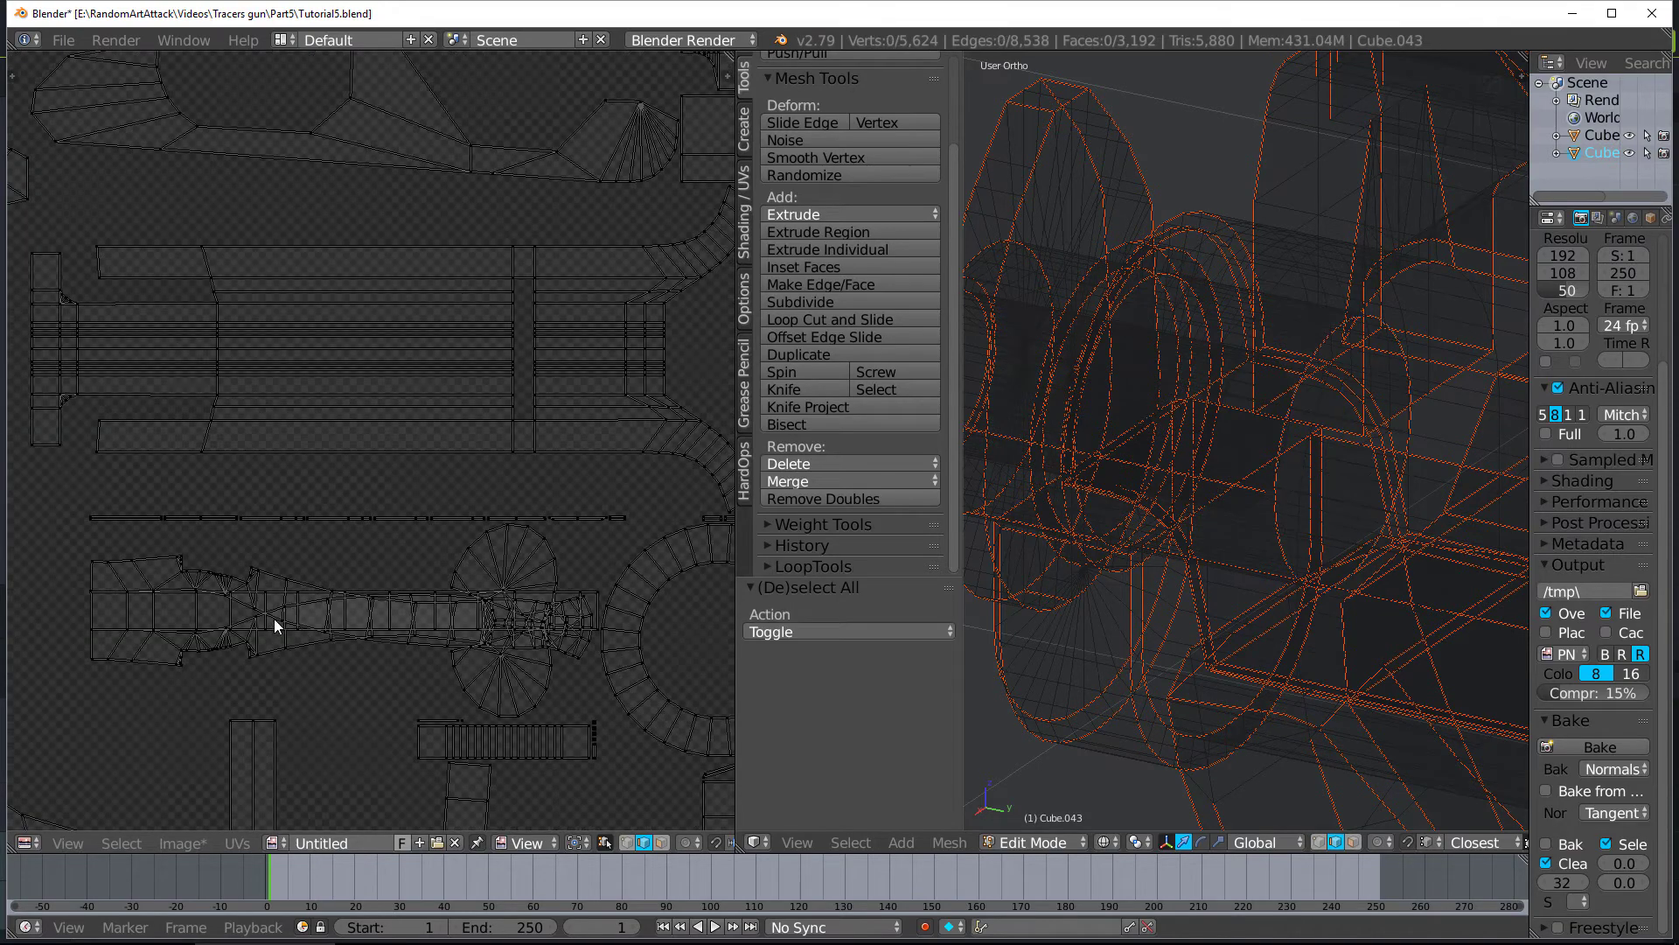
left_click_drag(249, 614, 502, 623)
right_click(502, 623)
scroll(1210, 644, "down", 5)
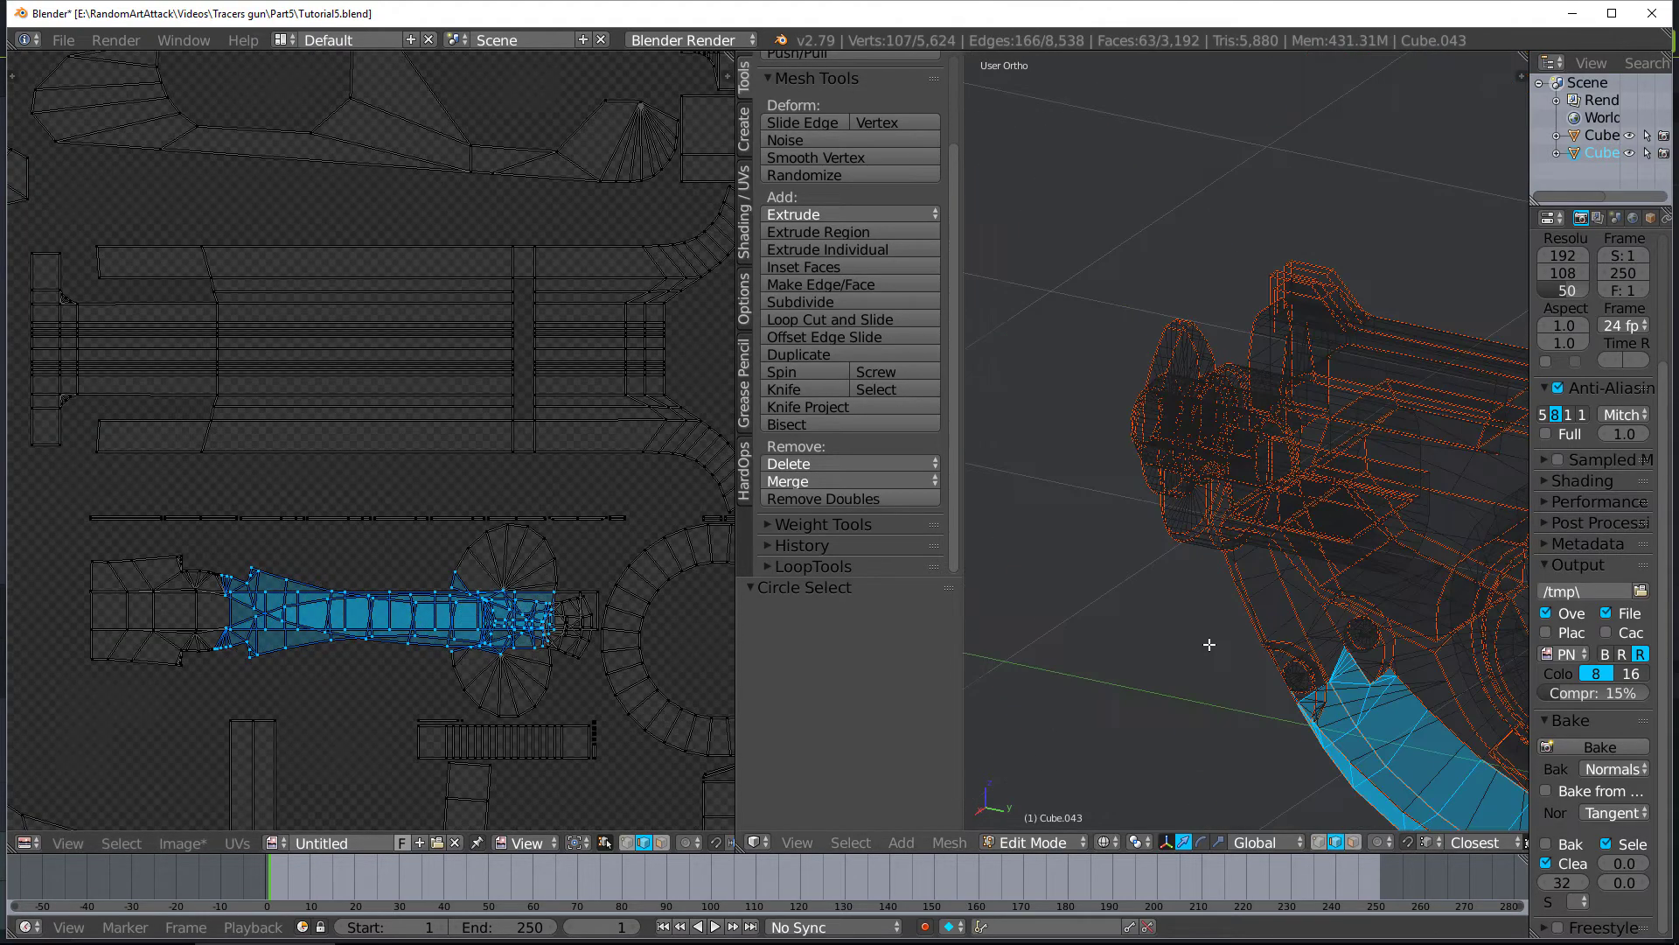
mouse_move(1399, 770)
middle_mouse_down("shift")
mouse_move(1194, 408)
mouse_move(1081, 337)
middle_mouse_up("shift")
scroll(1080, 337, "down", 1)
key("KP_Decimal")
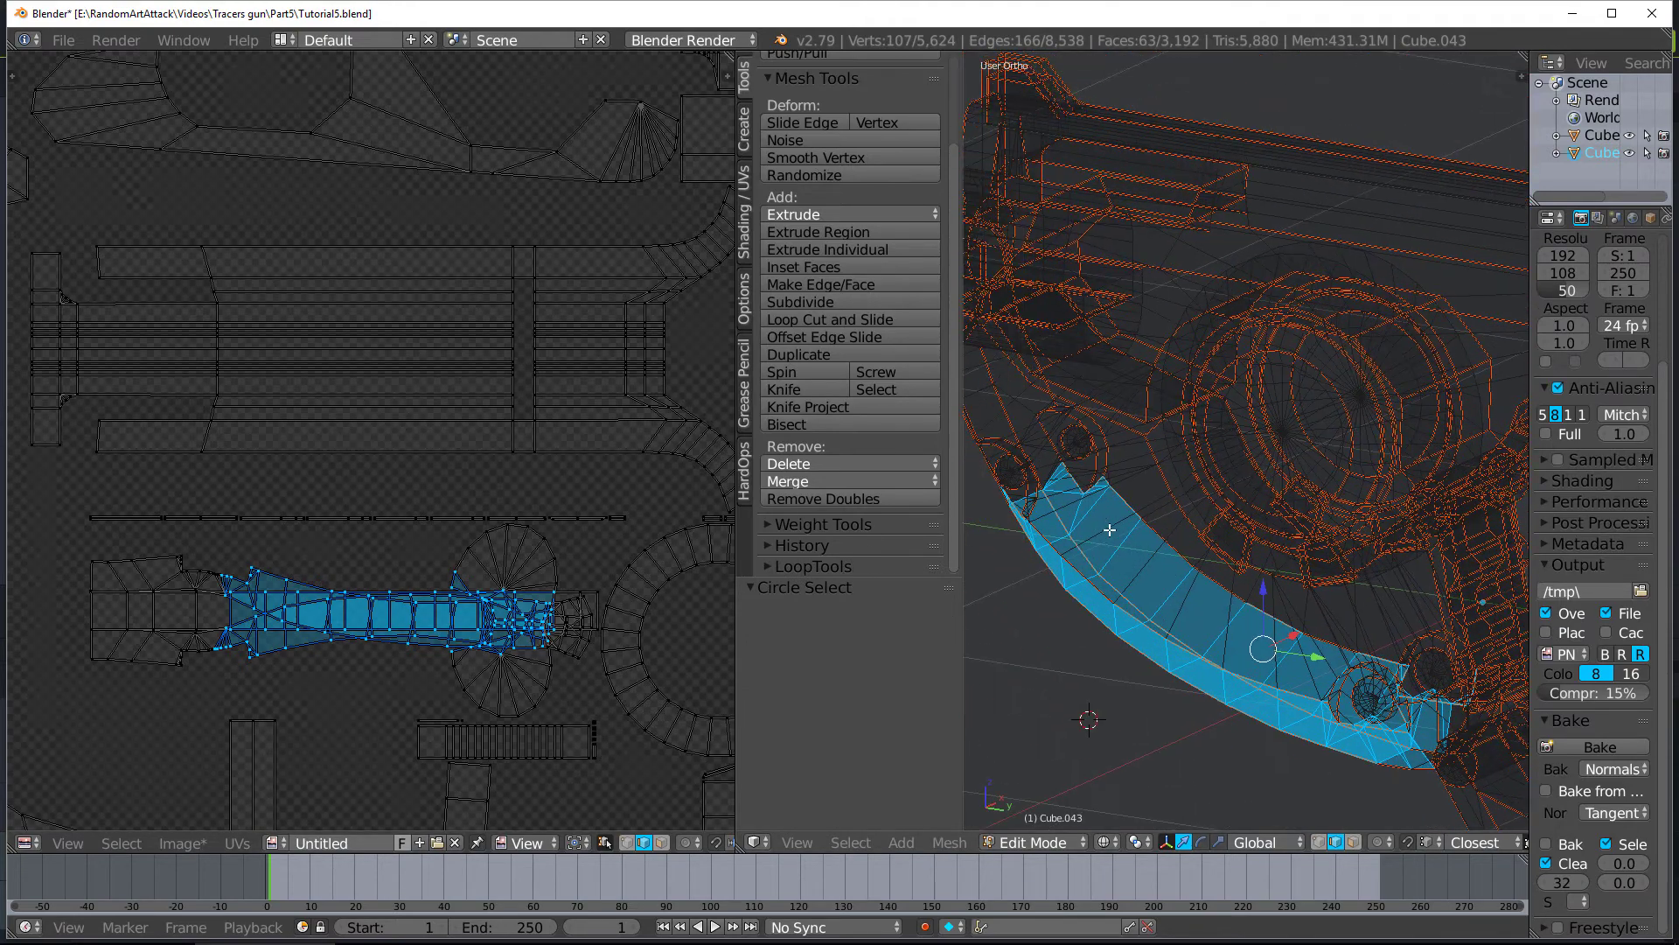
Box-select the entire overlapping island, including its two fan shapes, and examine the matching curved strip under the pistol body
key("a")
scroll(1137, 477, "up", 4)
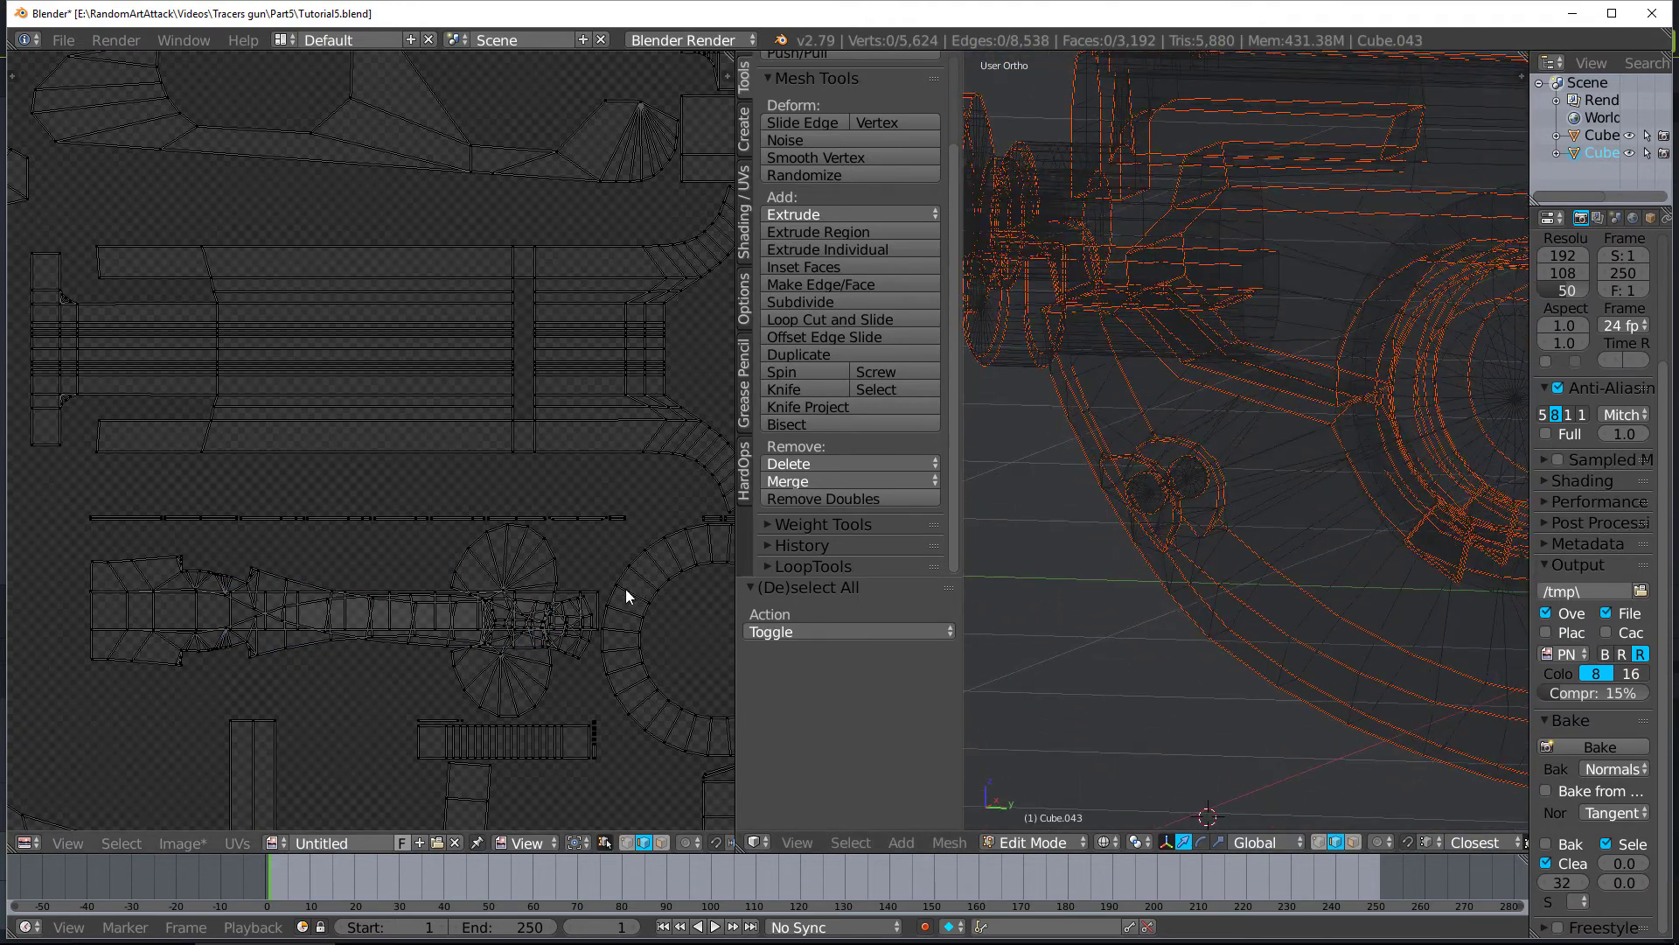
key("l")
key("b")
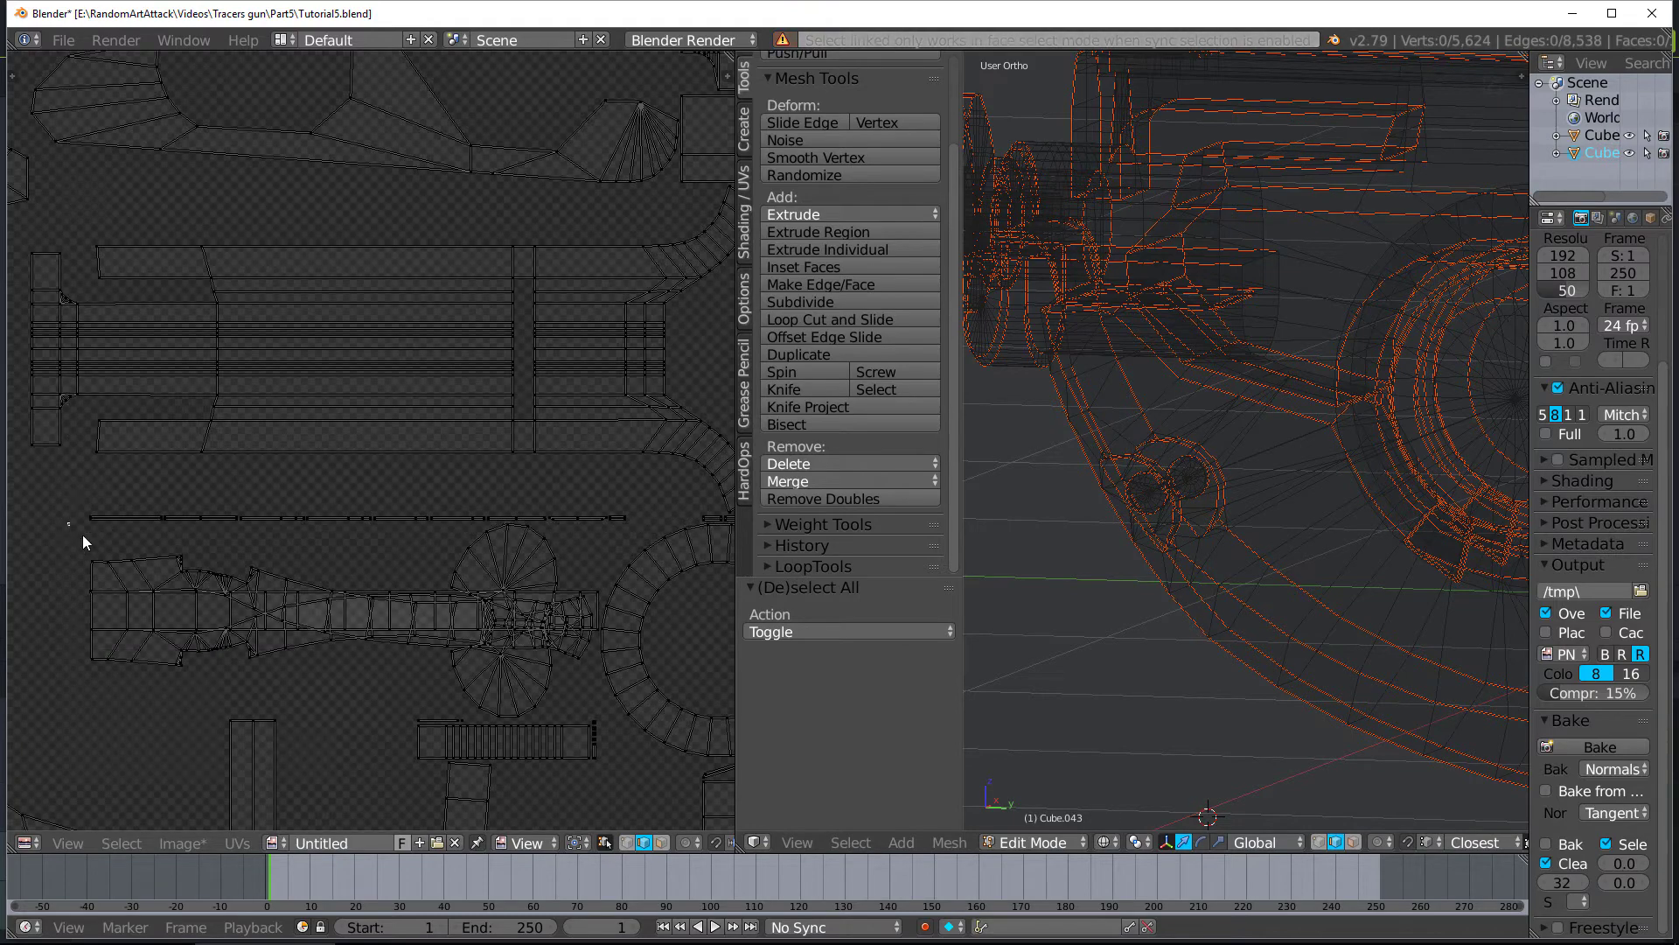
left_click_drag(68, 526, 603, 711)
scroll(1304, 630, "down", 3)
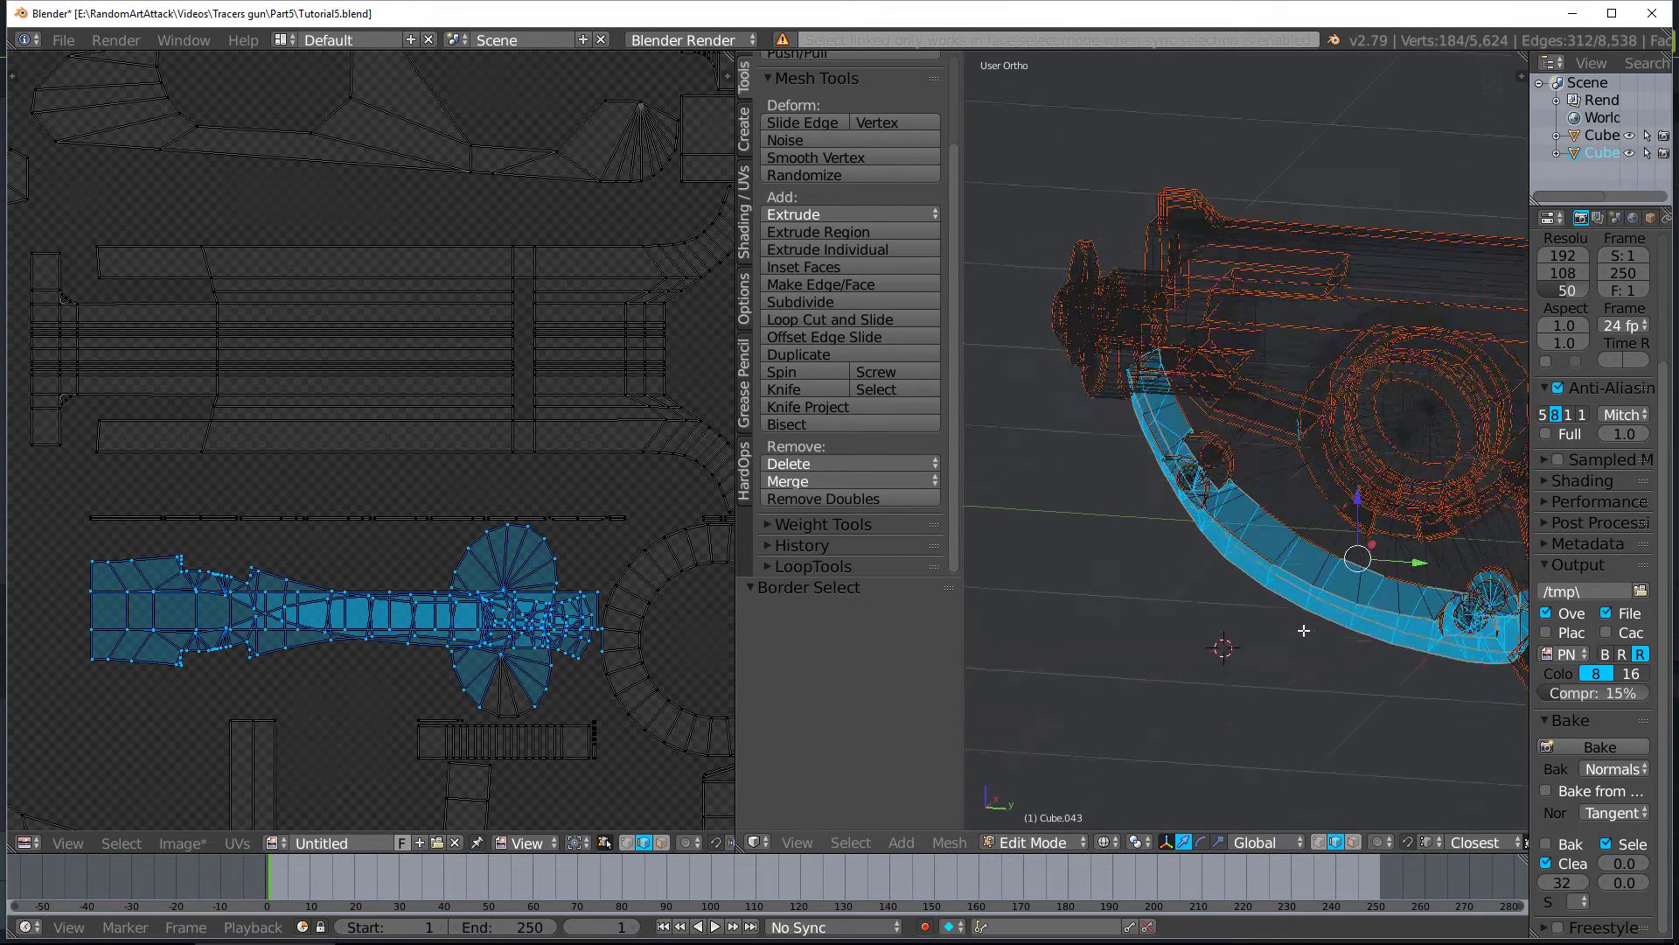
middle_click_drag(1304, 630, 1560, 558)
scroll(1465, 607, "up", 1)
scroll(1540, 612, "up", 2)
scroll(770, 556, "up", 3)
scroll(1155, 540, "up", 5)
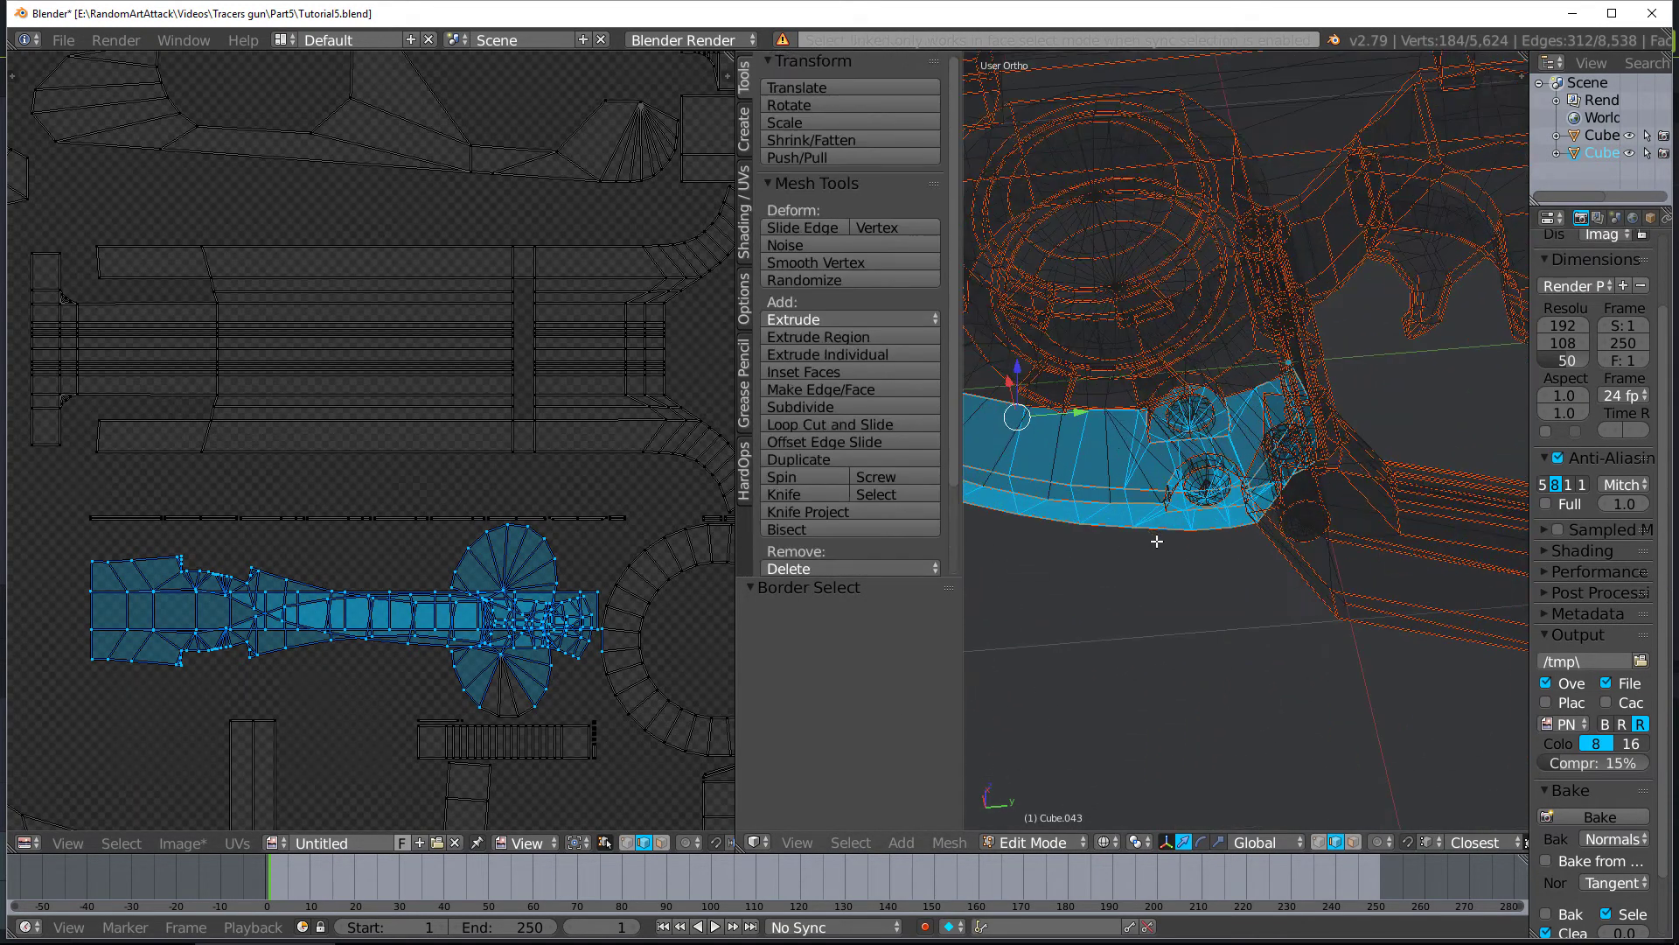
Select the curved underside strip as linked geometry and hide all the other geometry
key("a")
key("z")
middle_click_drag(1271, 514, 1209, 530)
key("z")
key("l")
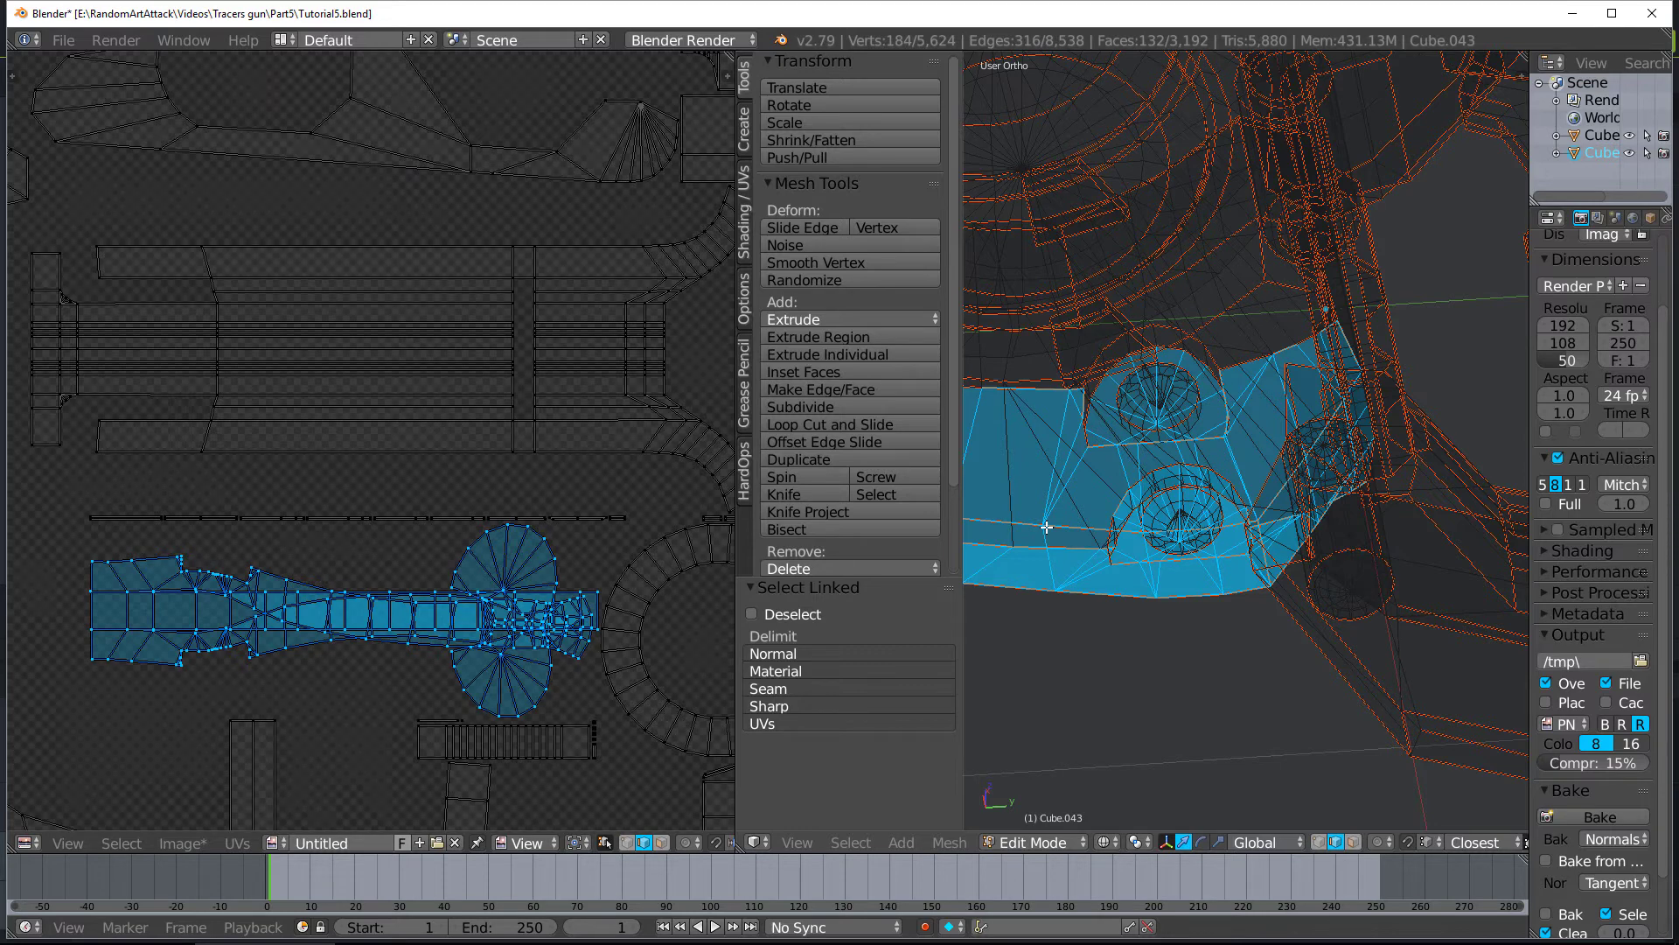
key("ctrl+i")
key("h")
key("a")
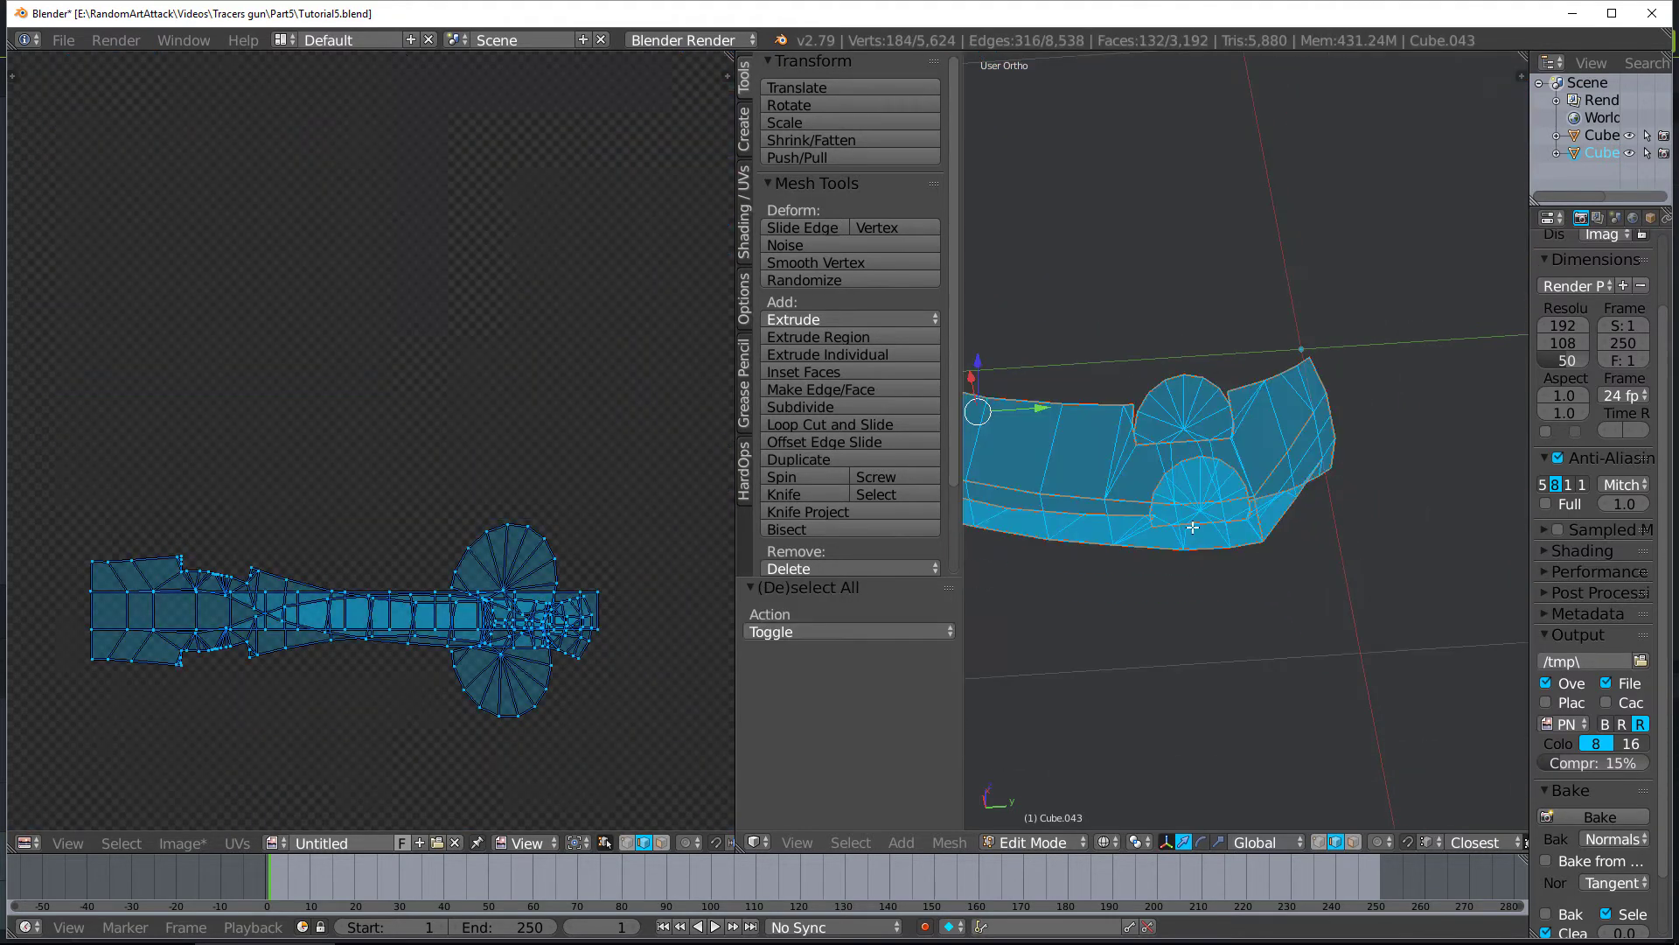
Mark the two lengthwise edges at the grip end of the isolated strip as seams
middle_click_drag(1238, 525, 1118, 692)
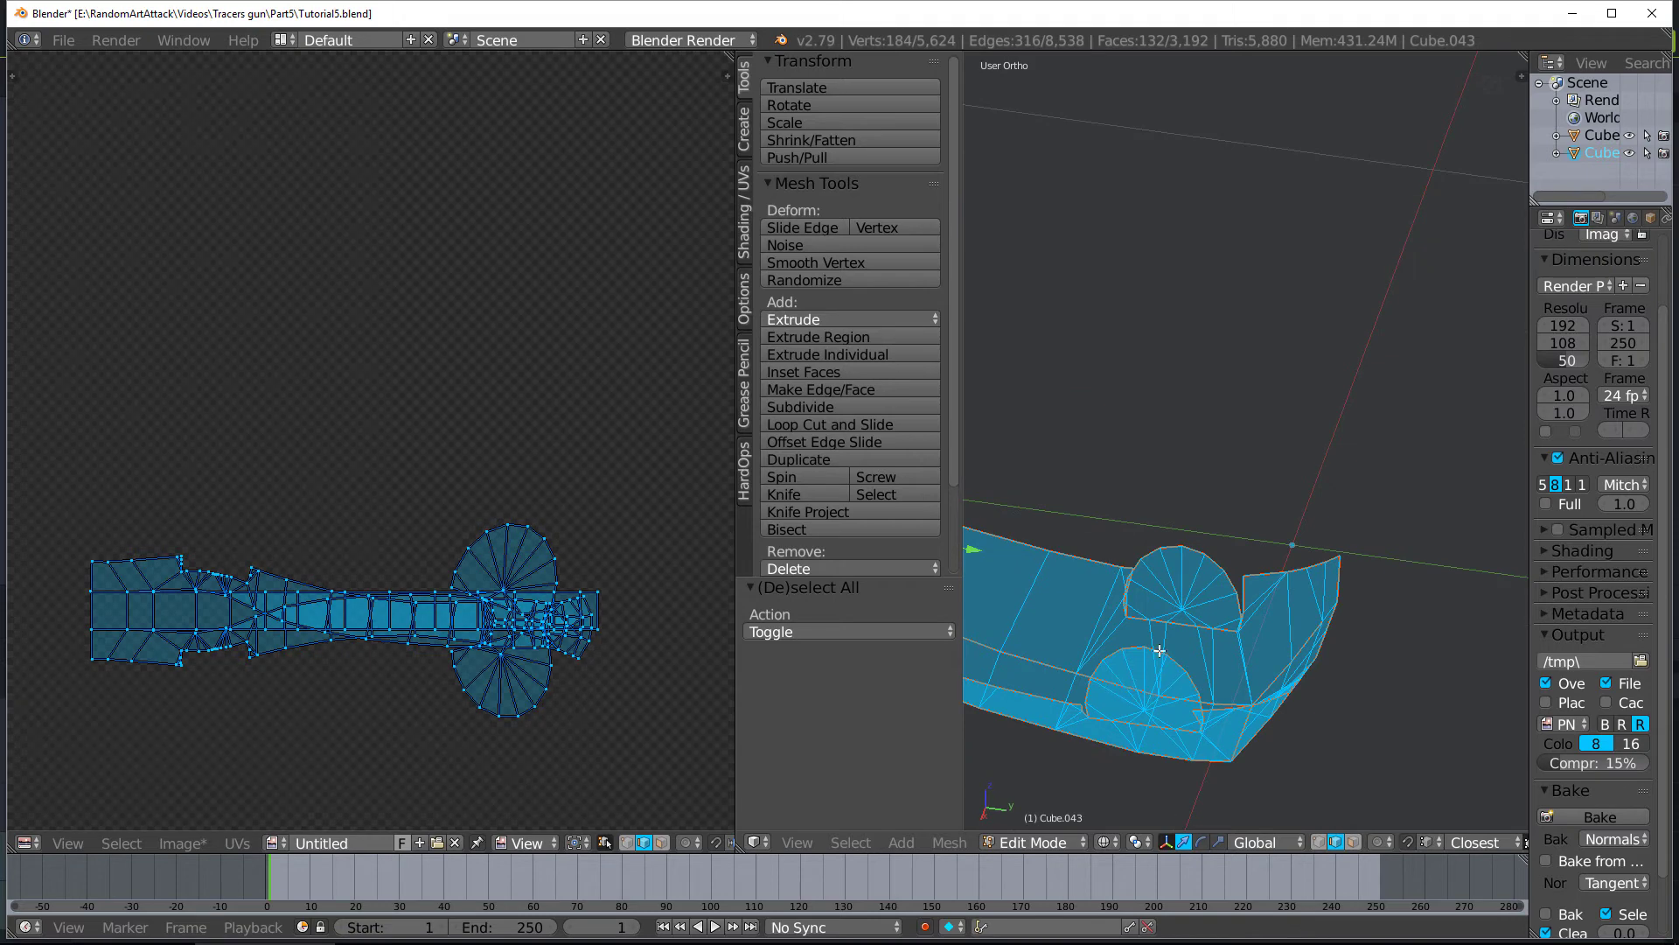
key("a")
middle_click_drag(1189, 647, 1286, 559)
right_click(1288, 557)
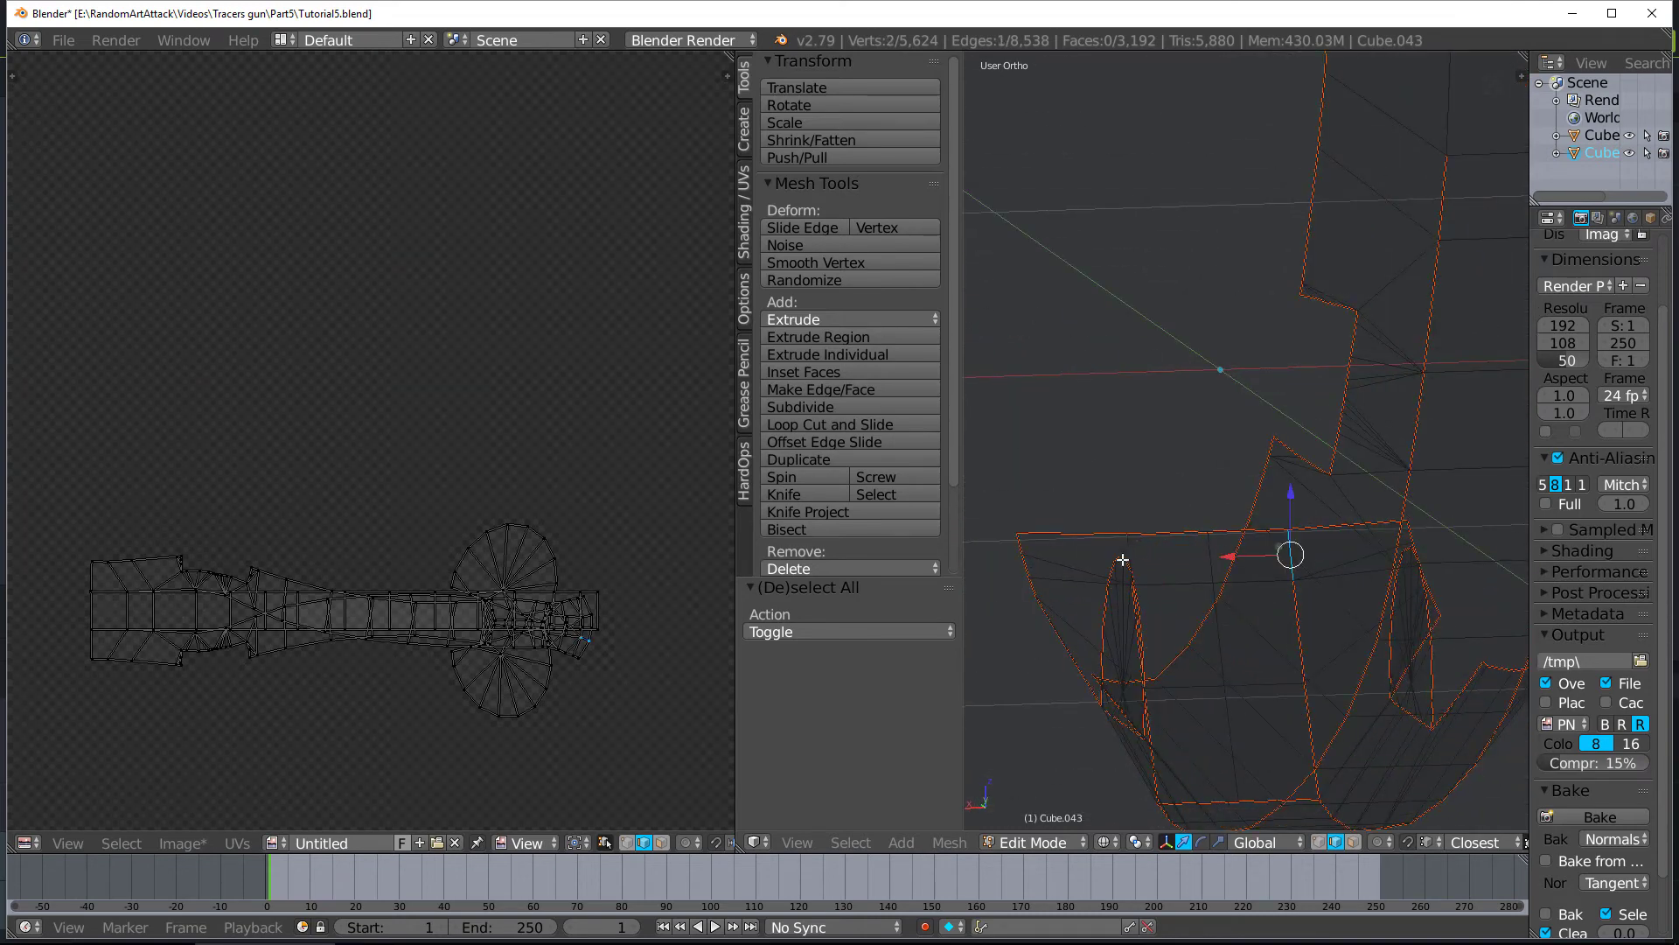
right_click(1129, 555, "shift")
key("ctrl+e")
left_click(1133, 565)
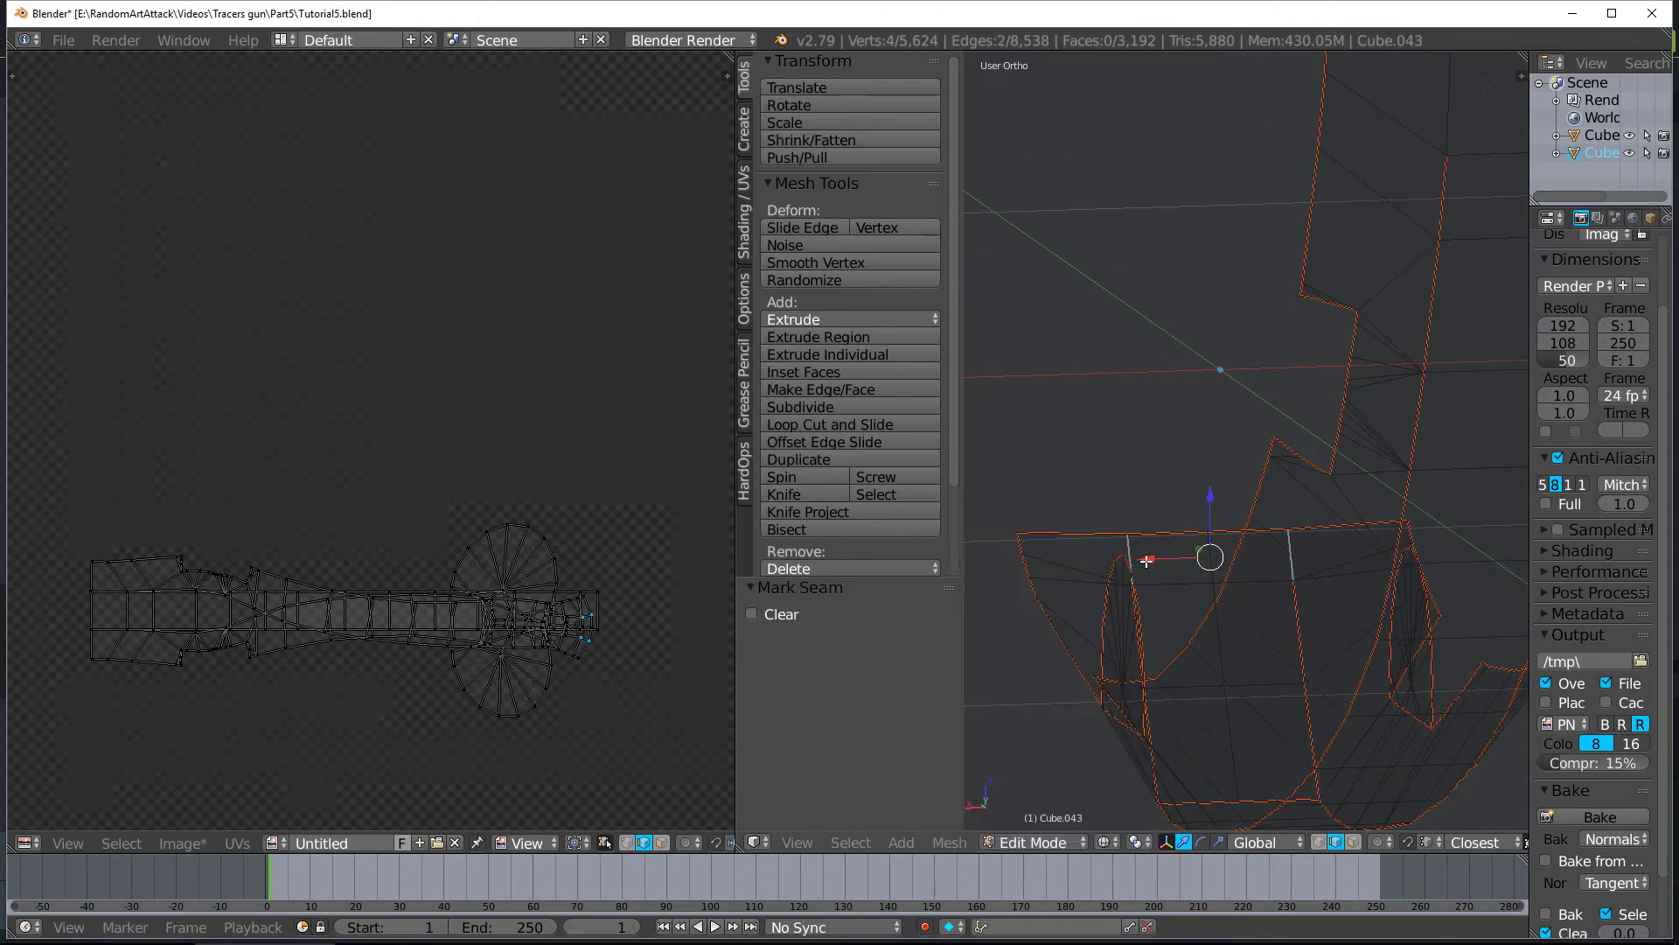
Mark the two lengthwise edges at the muzzle end of the isolated strip as seams
scroll(1137, 564, "down", 3)
key("a")
middle_click_drag(1163, 570, 1274, 487)
right_click(1299, 248)
right_click(1358, 255, "shift")
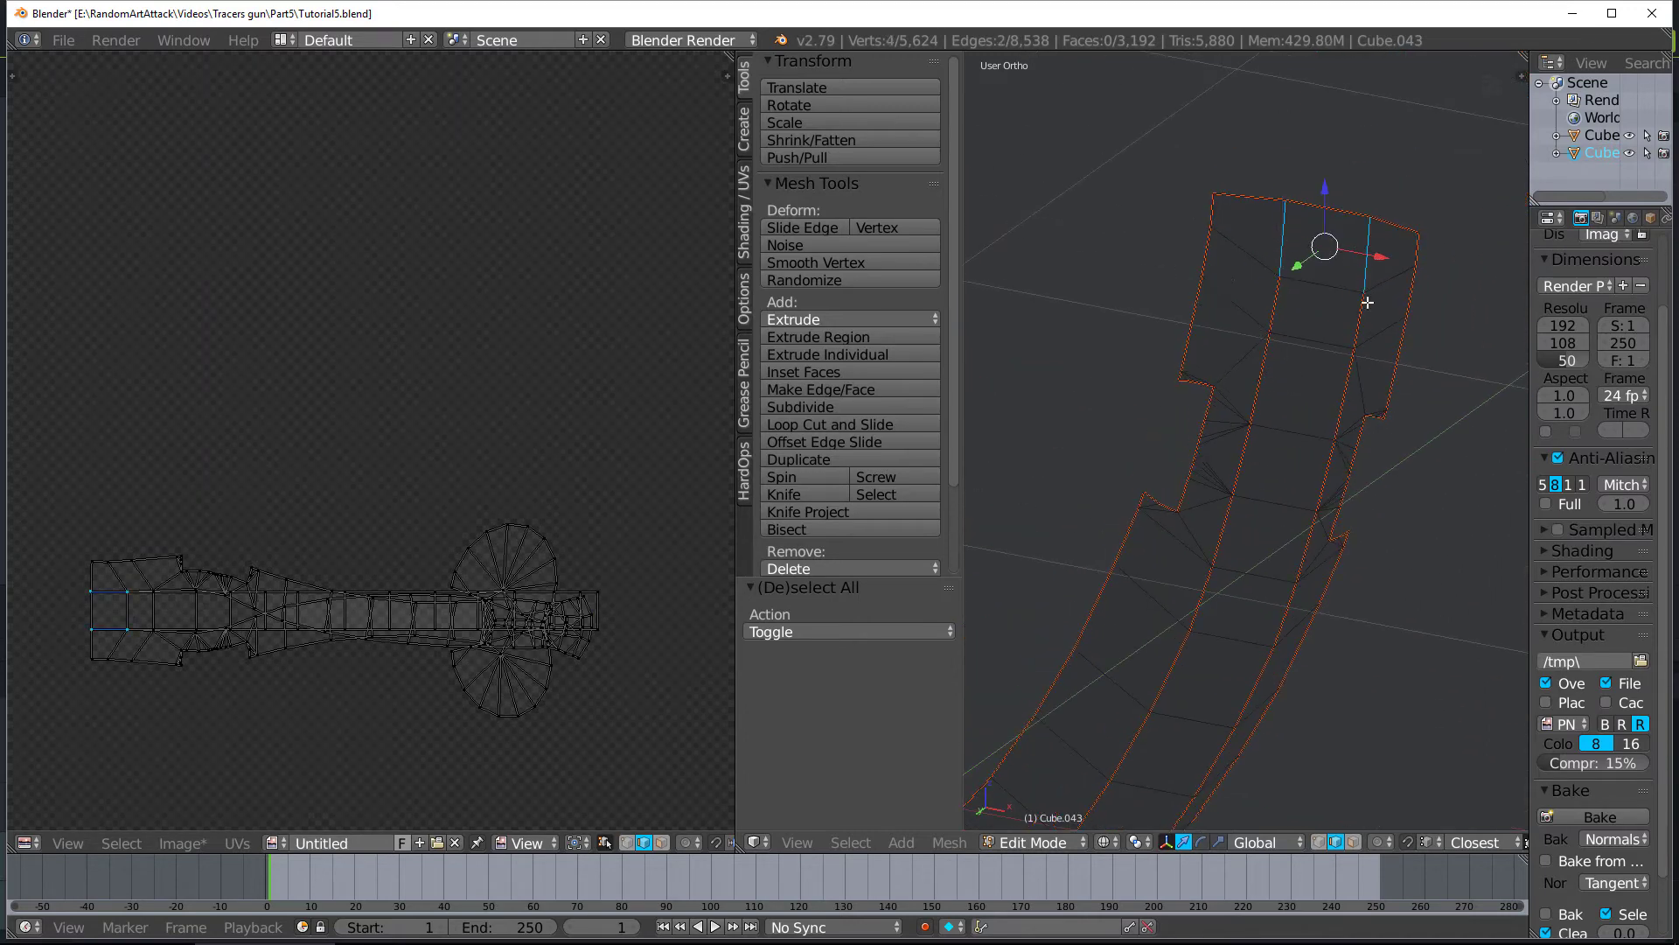
key("ctrl+e")
left_click(1291, 316)
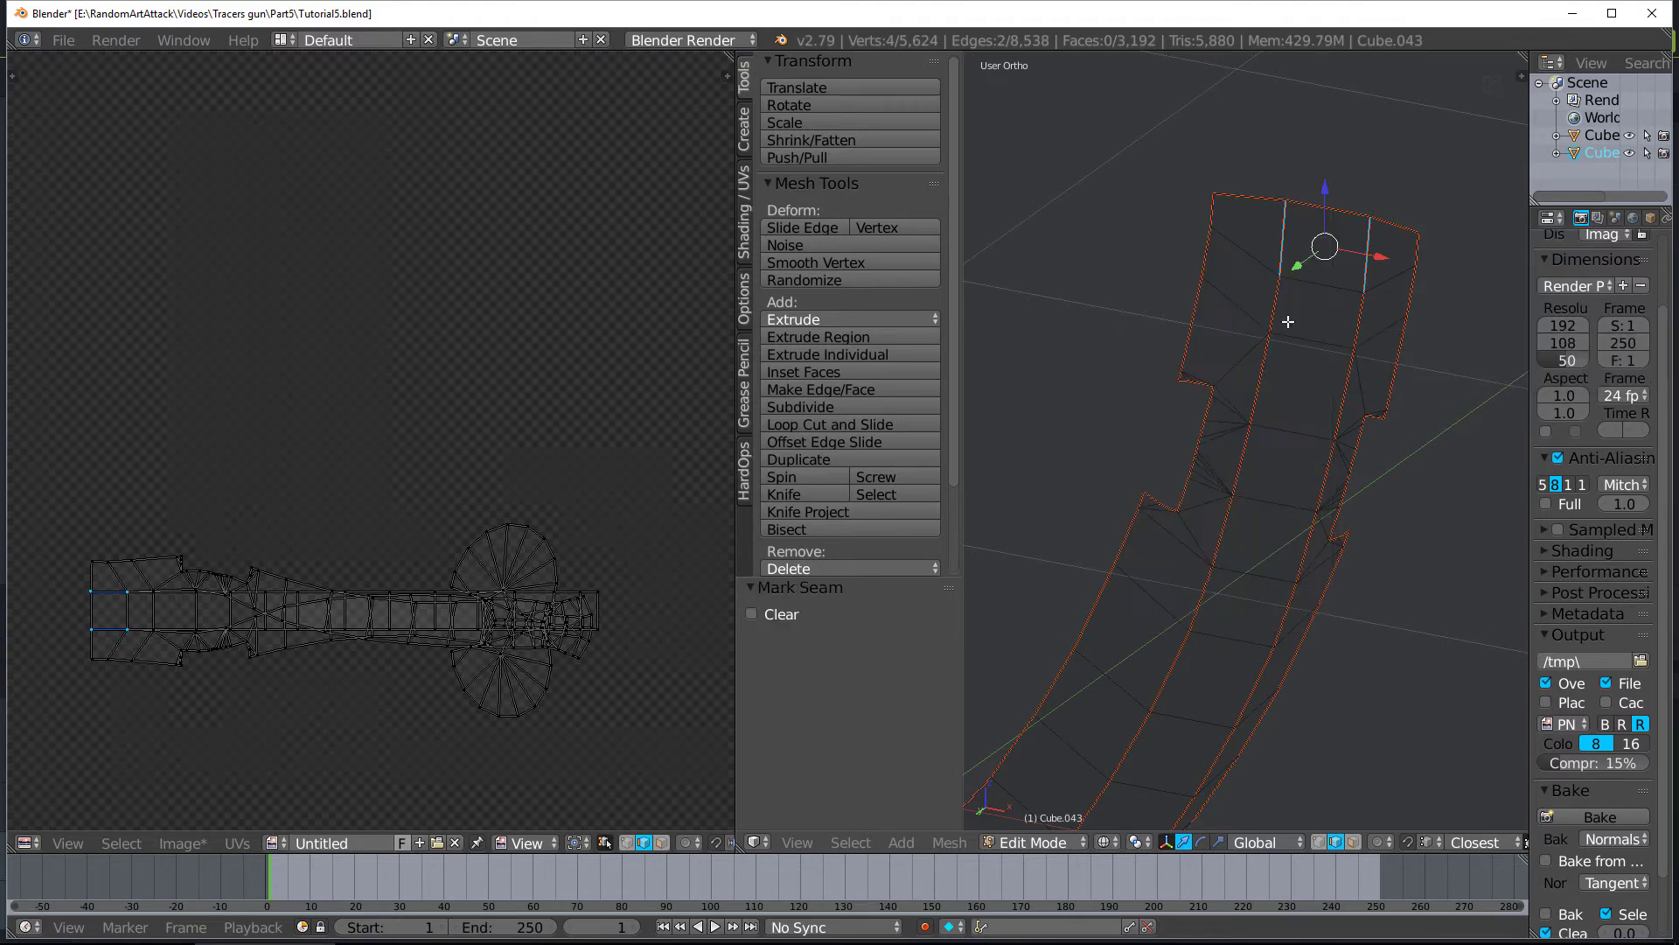
Unwrap the isolated strip on its own and check how its separated islands lie flat
key("a")
key("u")
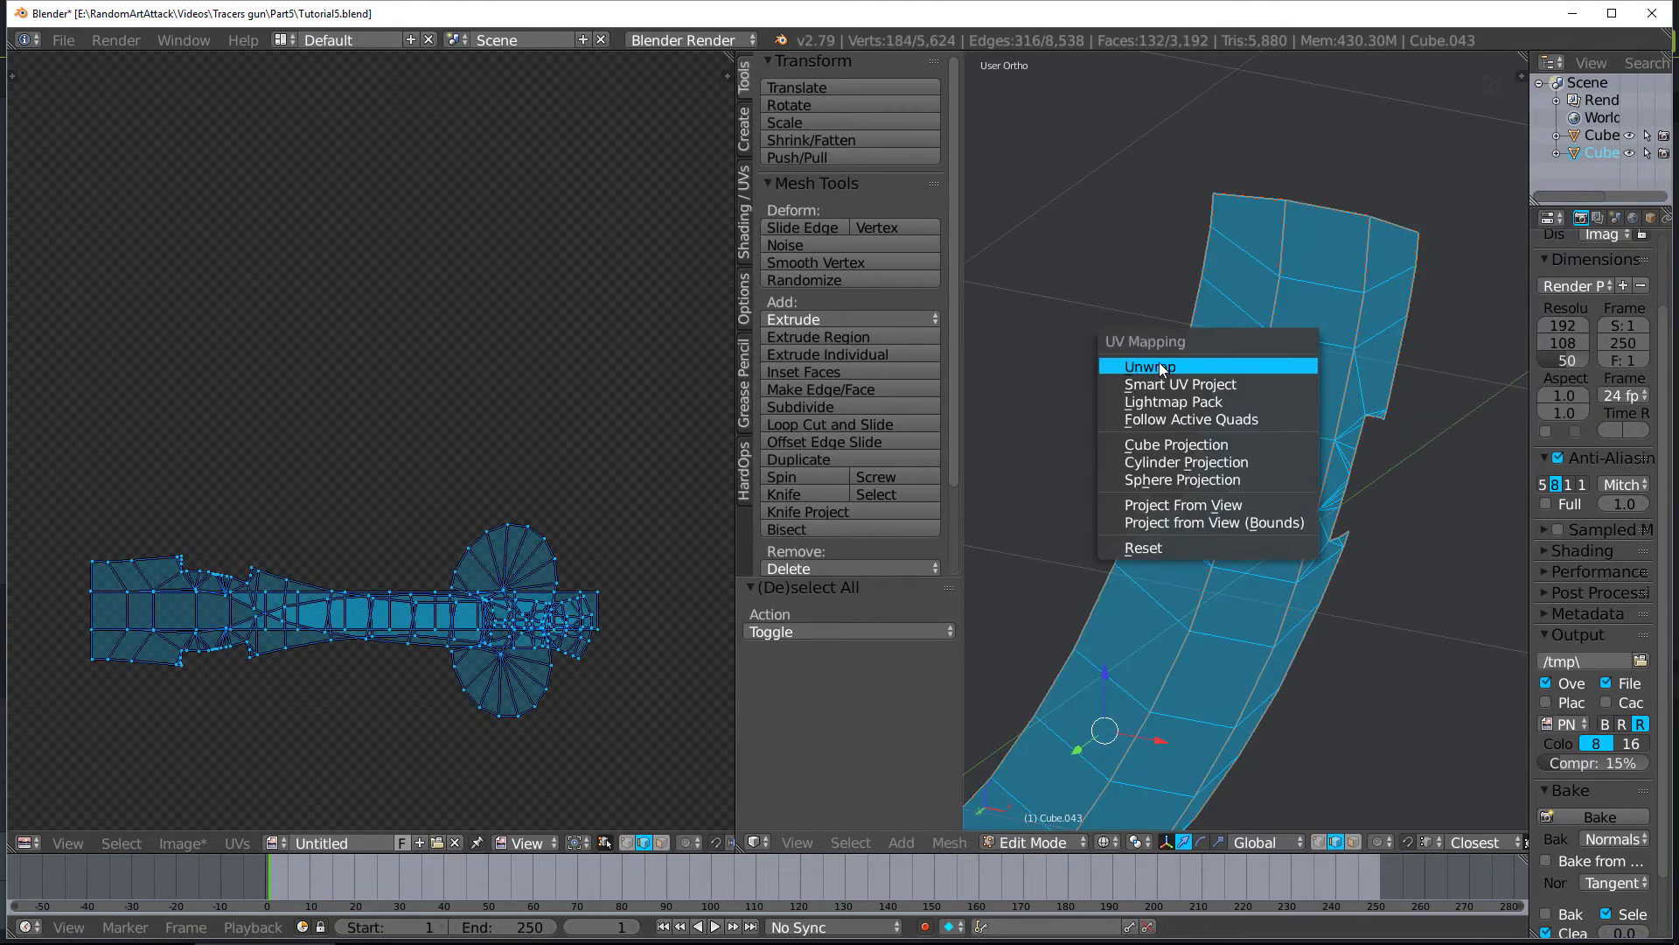
left_click(1260, 363)
scroll(508, 411, "down", 5)
scroll(479, 428, "up", 3)
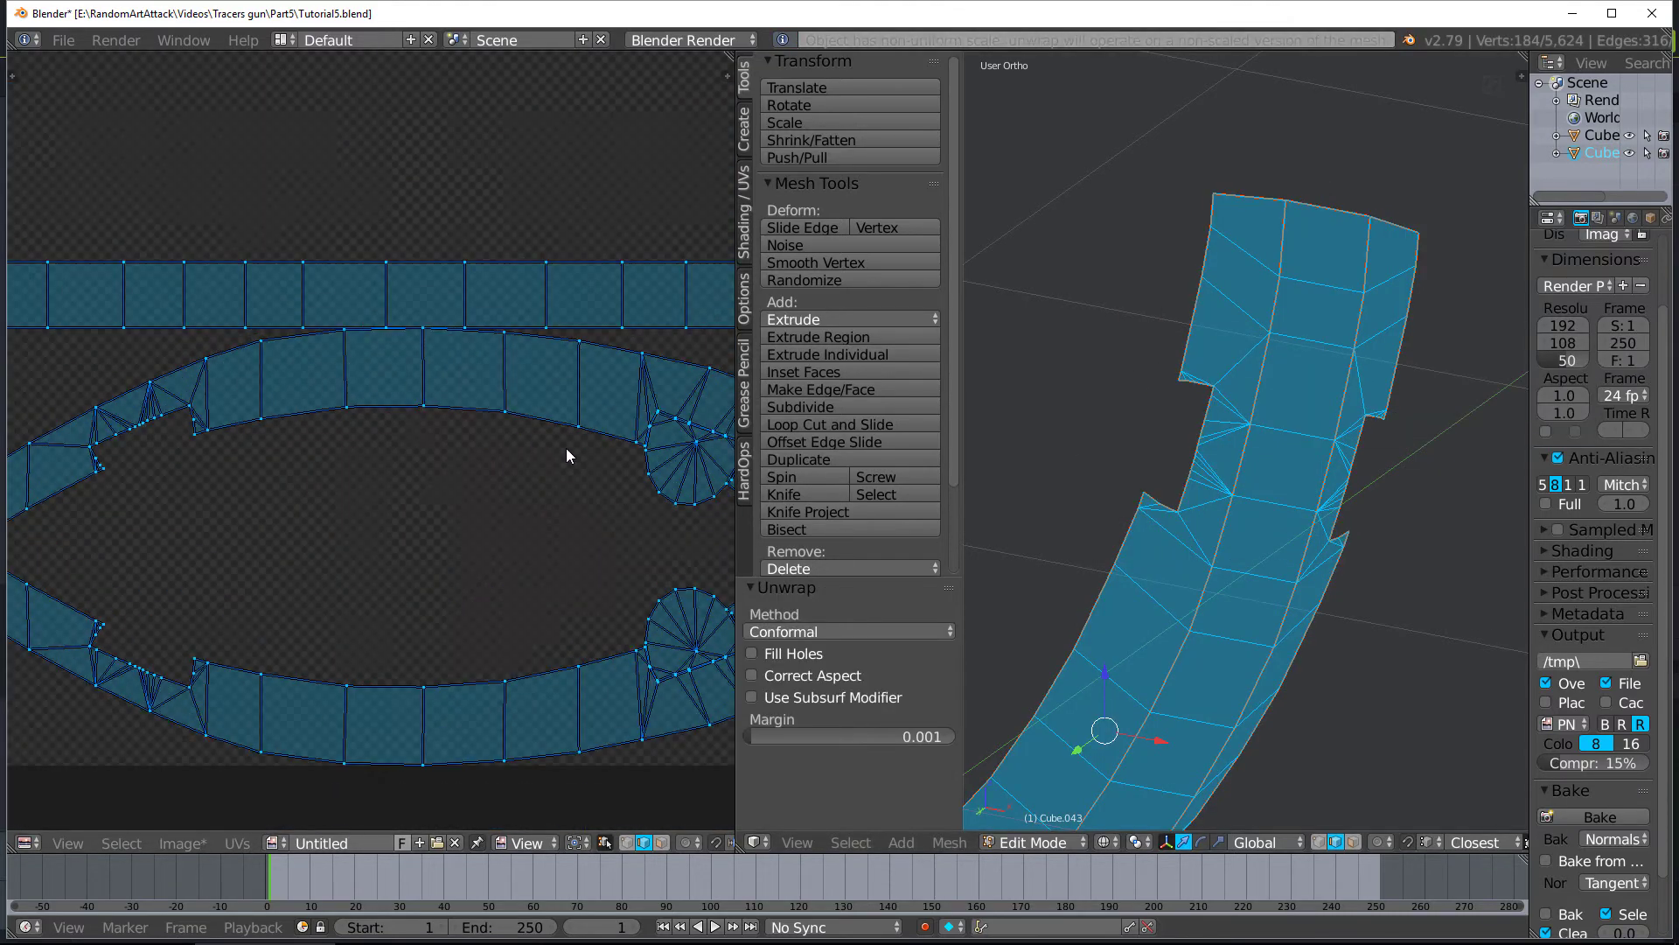
scroll(536, 454, "down", 2)
key("a")
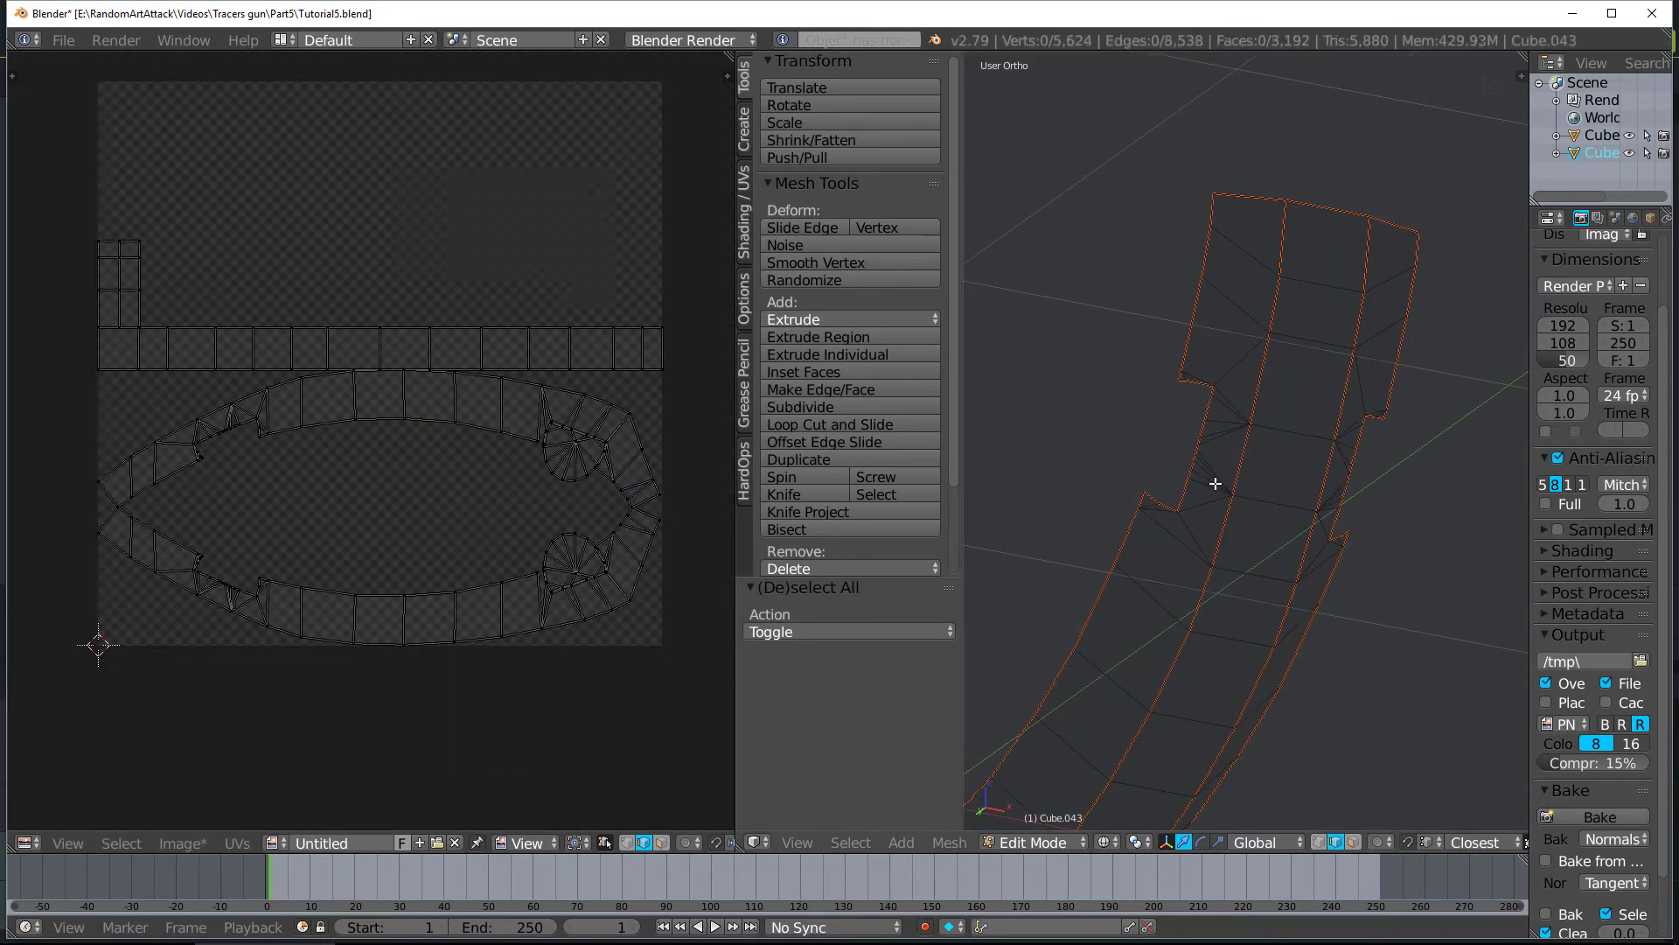
Reveal the hidden geometry and unwrap the entire pistol mesh again
key("alt+h")
key("u")
left_click(1215, 481)
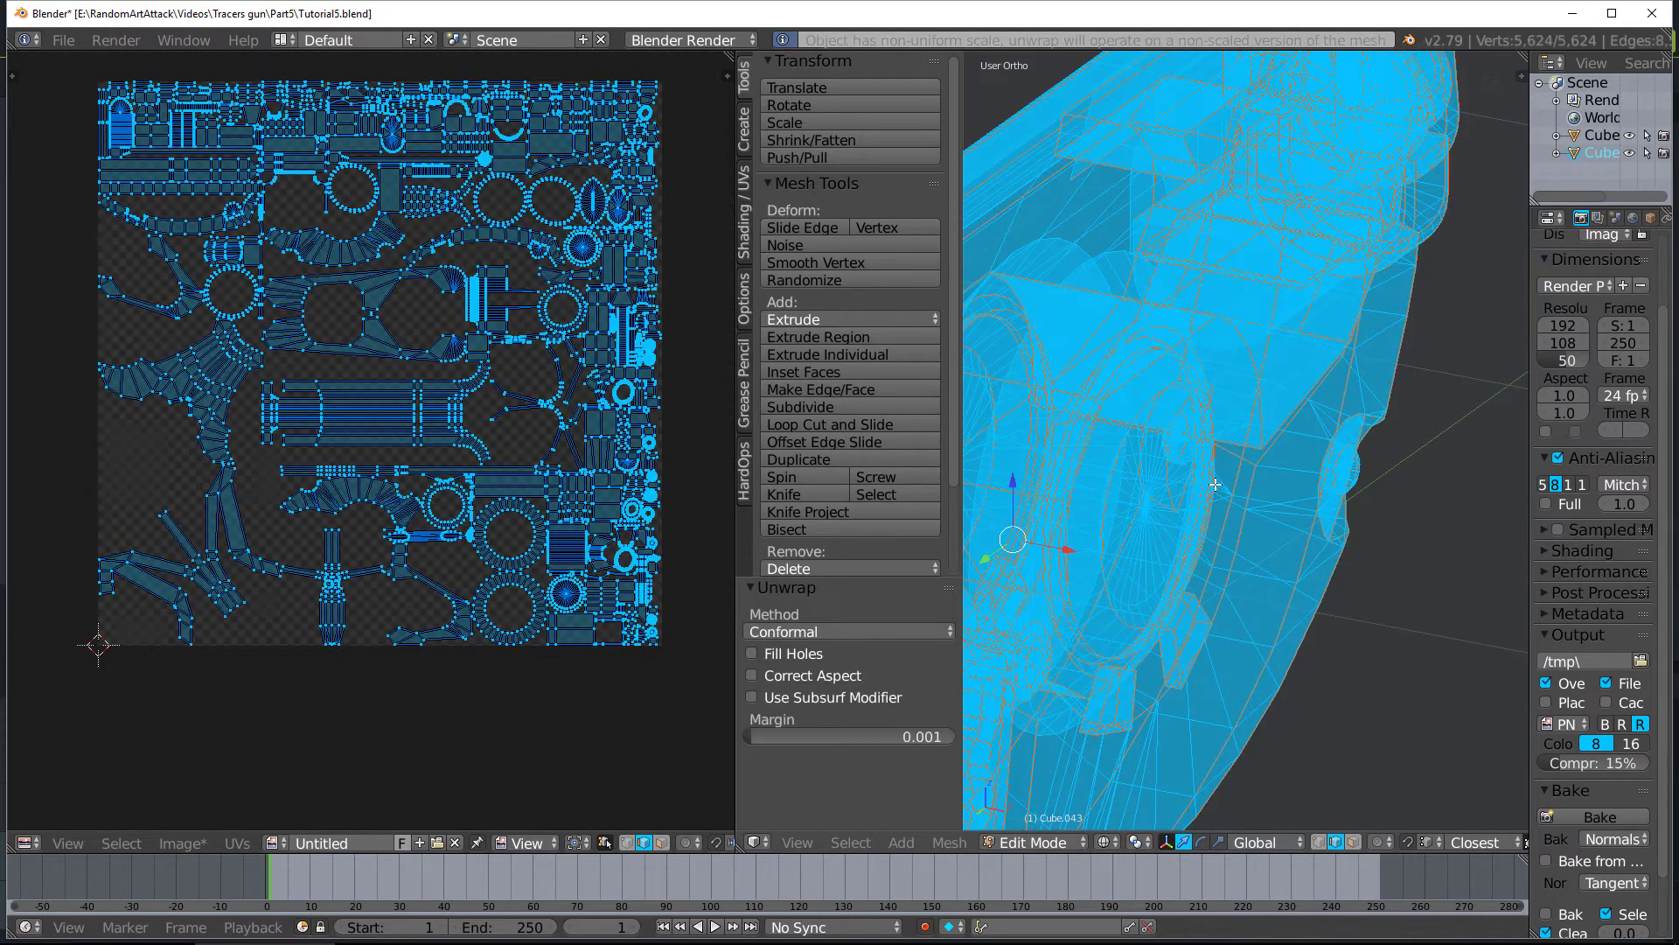
scroll(496, 532, "up", 3)
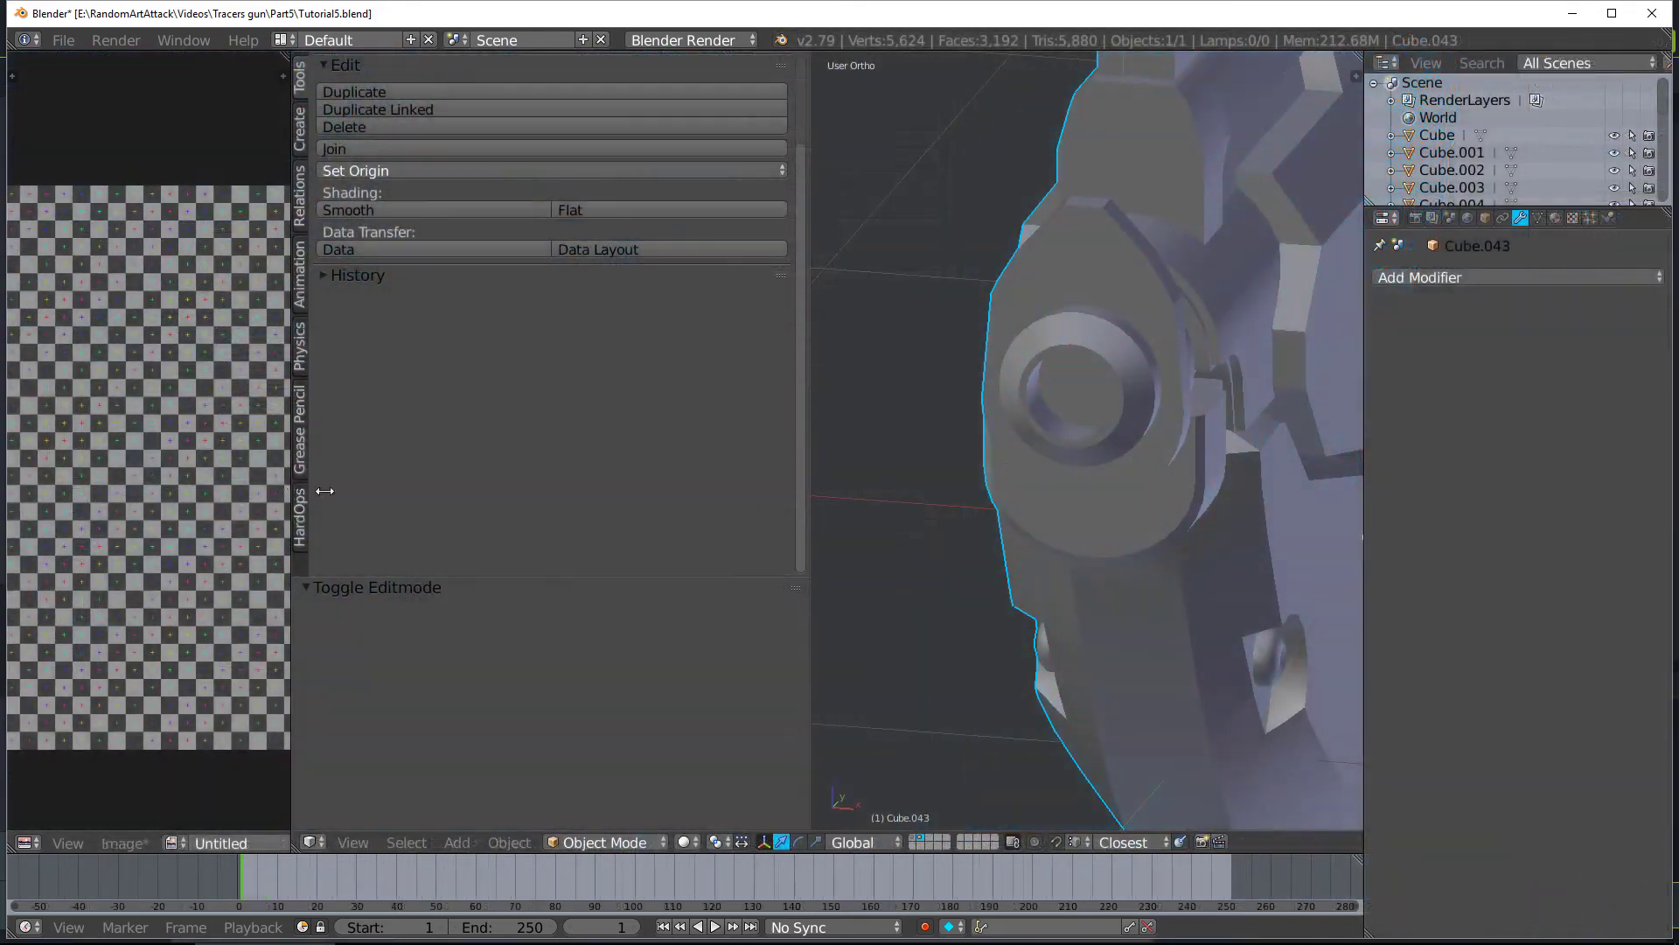
Narrow the tool shelf and image editor to enlarge the 3D viewport, and frame the whole pistol
left_click_drag(324, 490, 573, 505)
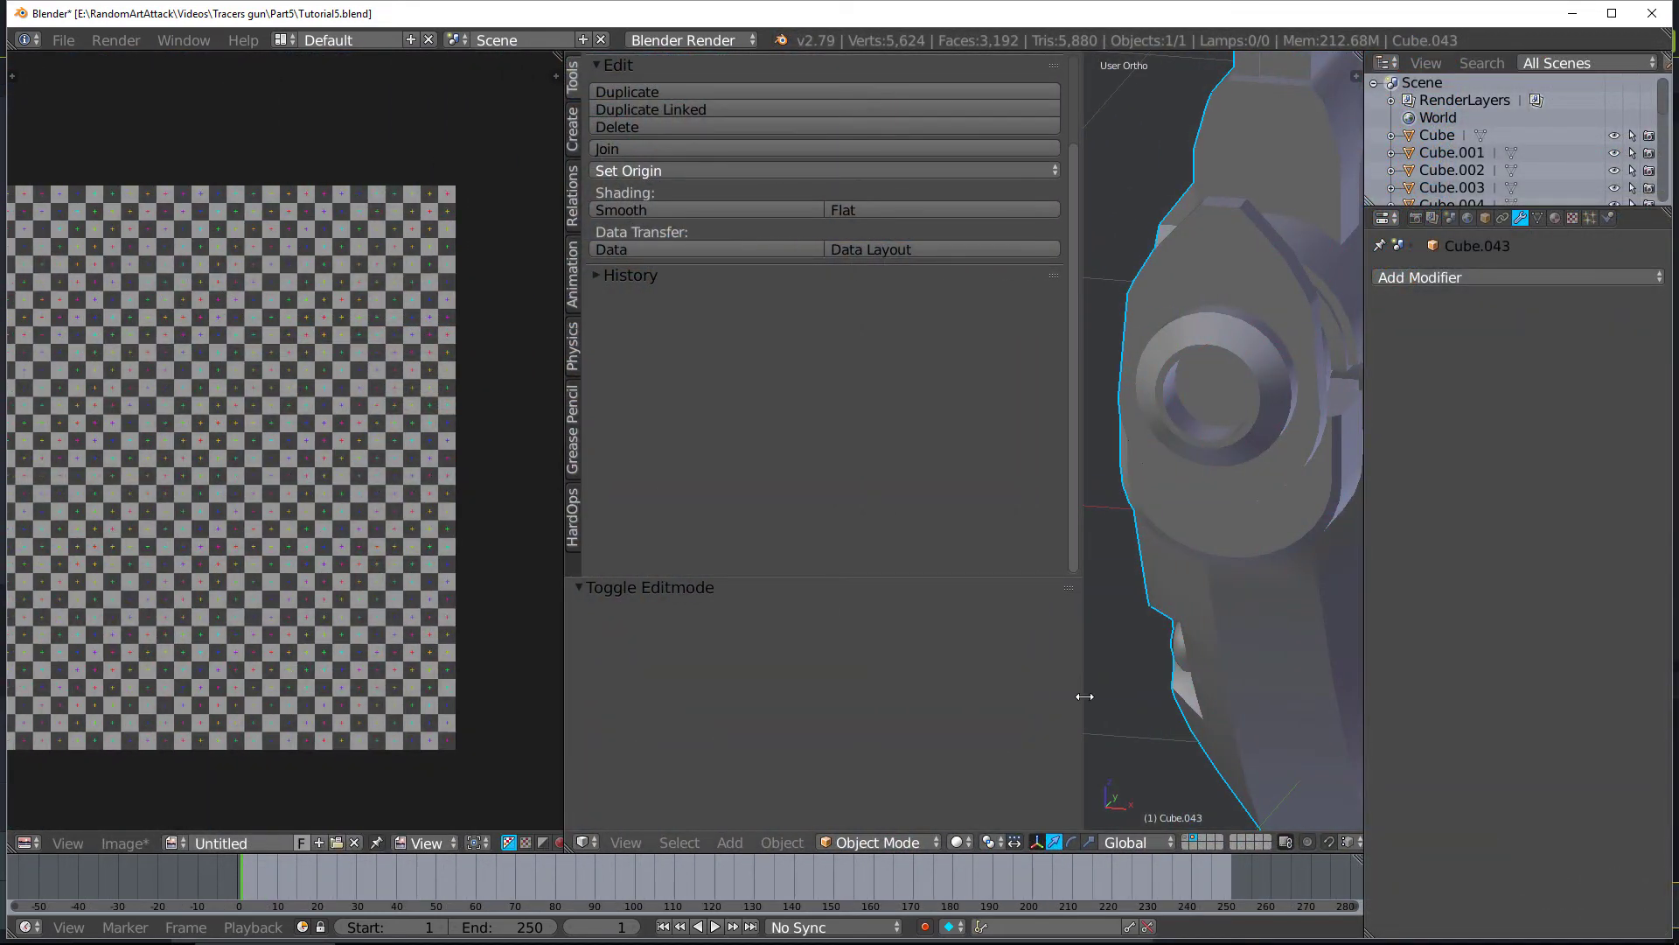
left_click_drag(1084, 696, 653, 675)
scroll(1061, 607, "down", 6)
middle_click_drag(1061, 607, 901, 586)
middle_click_drag(901, 563, 666, 455, "shift")
scroll(681, 509, "down", 1)
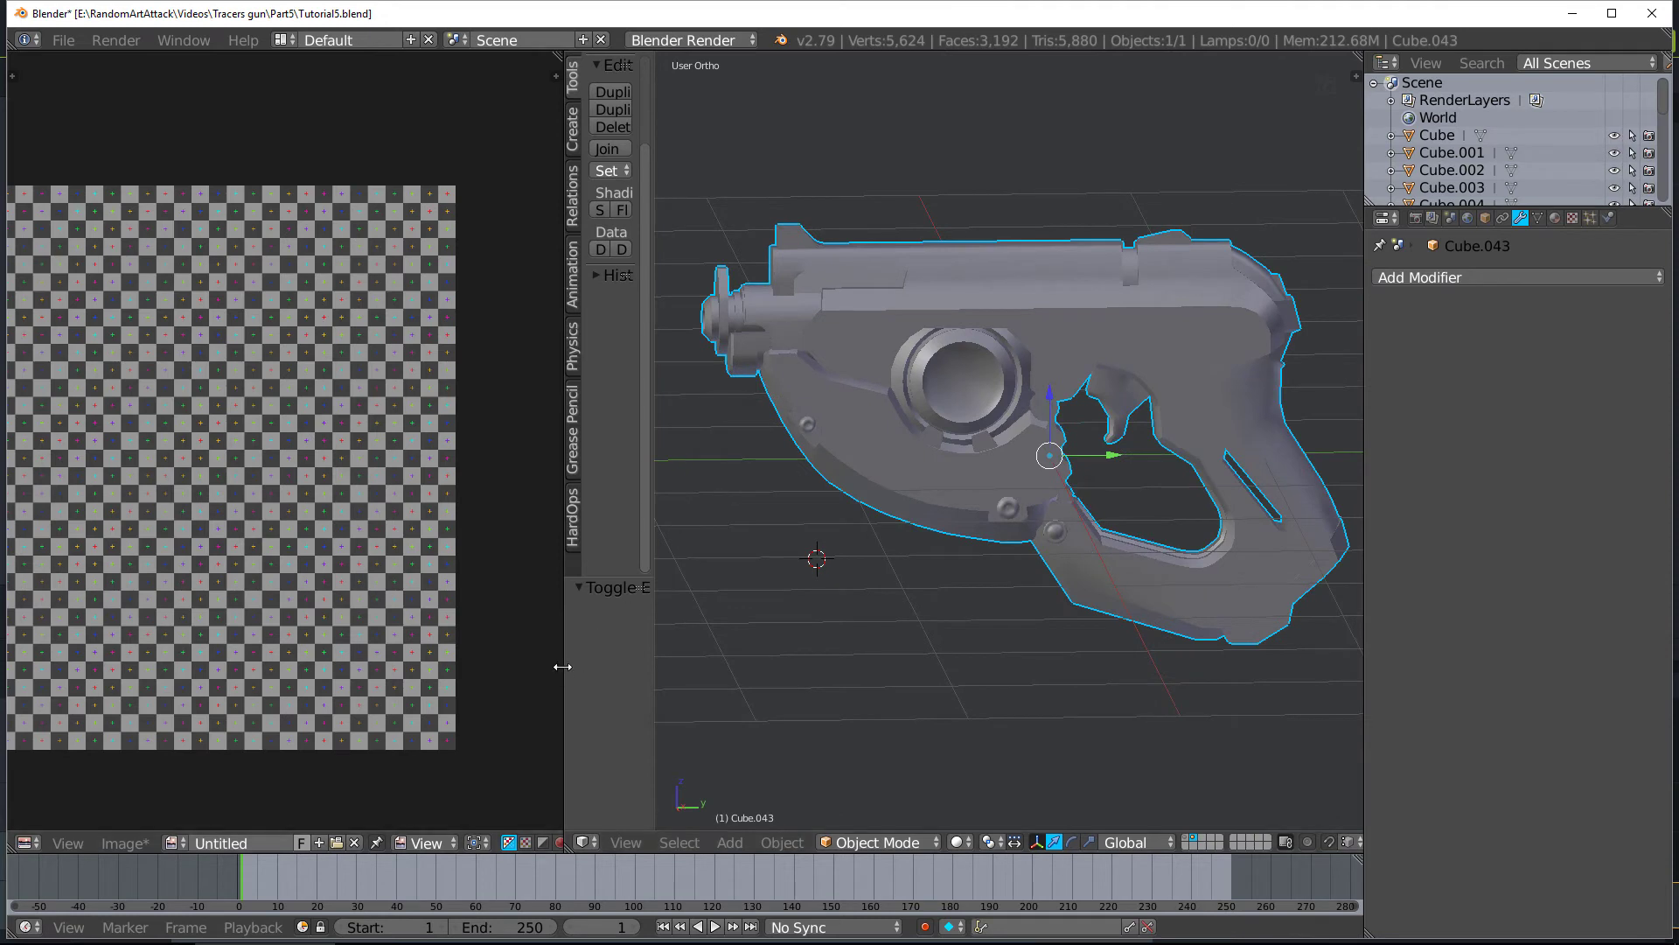
left_click_drag(561, 666, 353, 640)
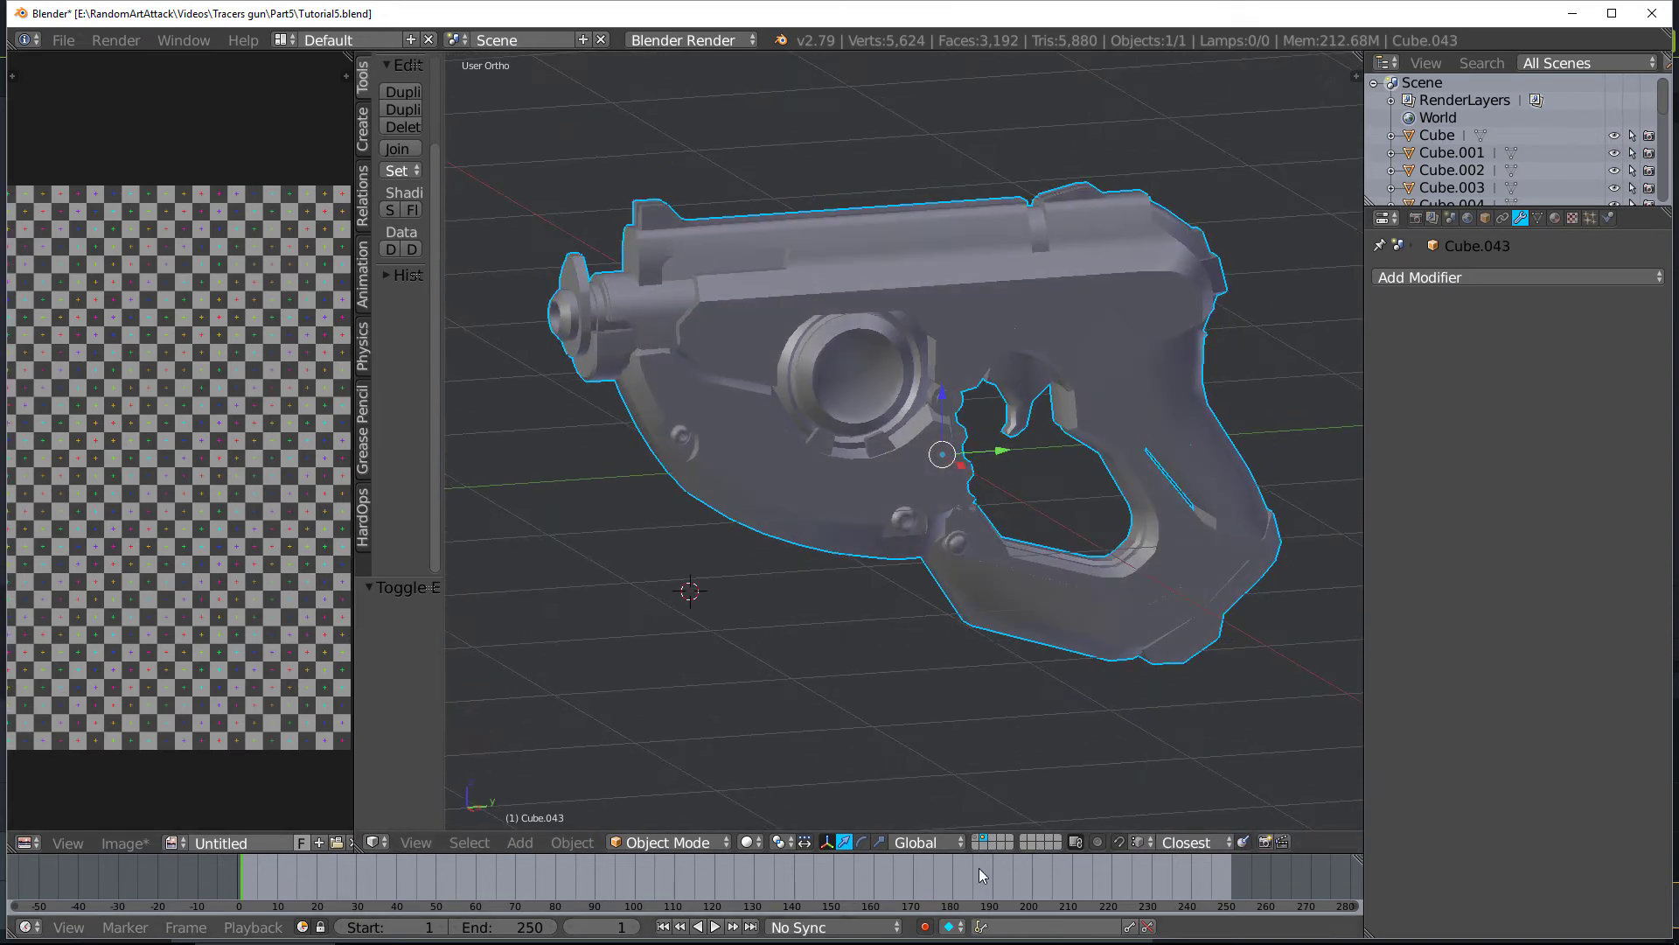
Compare the high-poly pistol on the first layer with the low-poly one on the second, including the low-poly mesh's seams and UVs
left_click(979, 842)
middle_click_drag(926, 622, 890, 615)
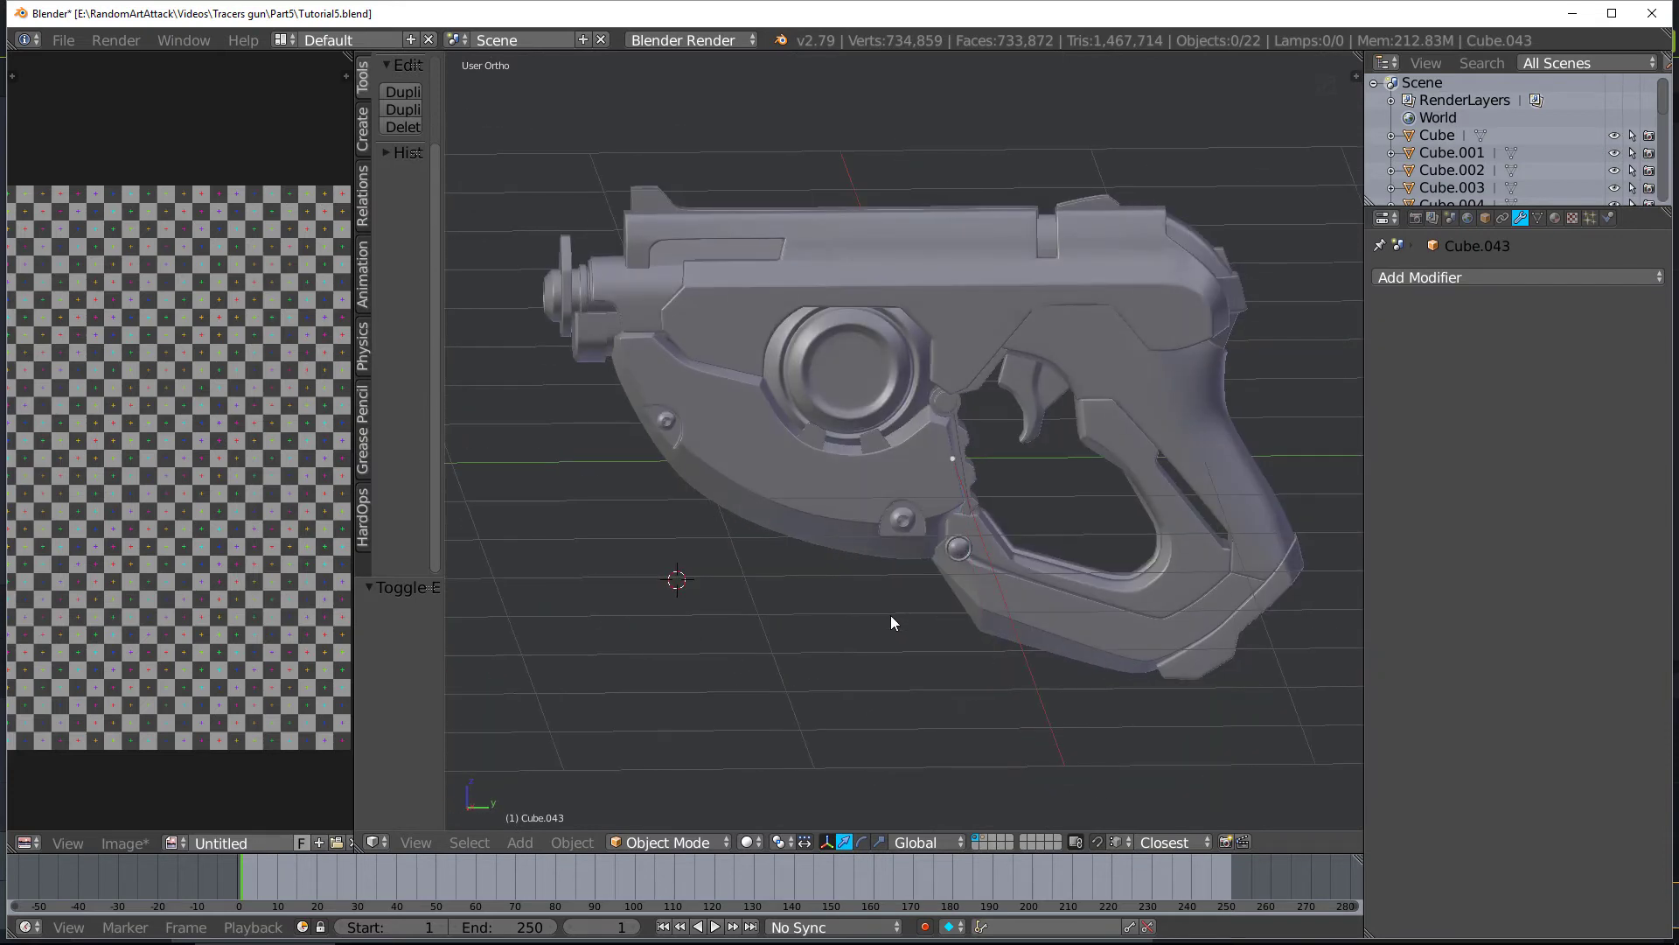
left_click(986, 841)
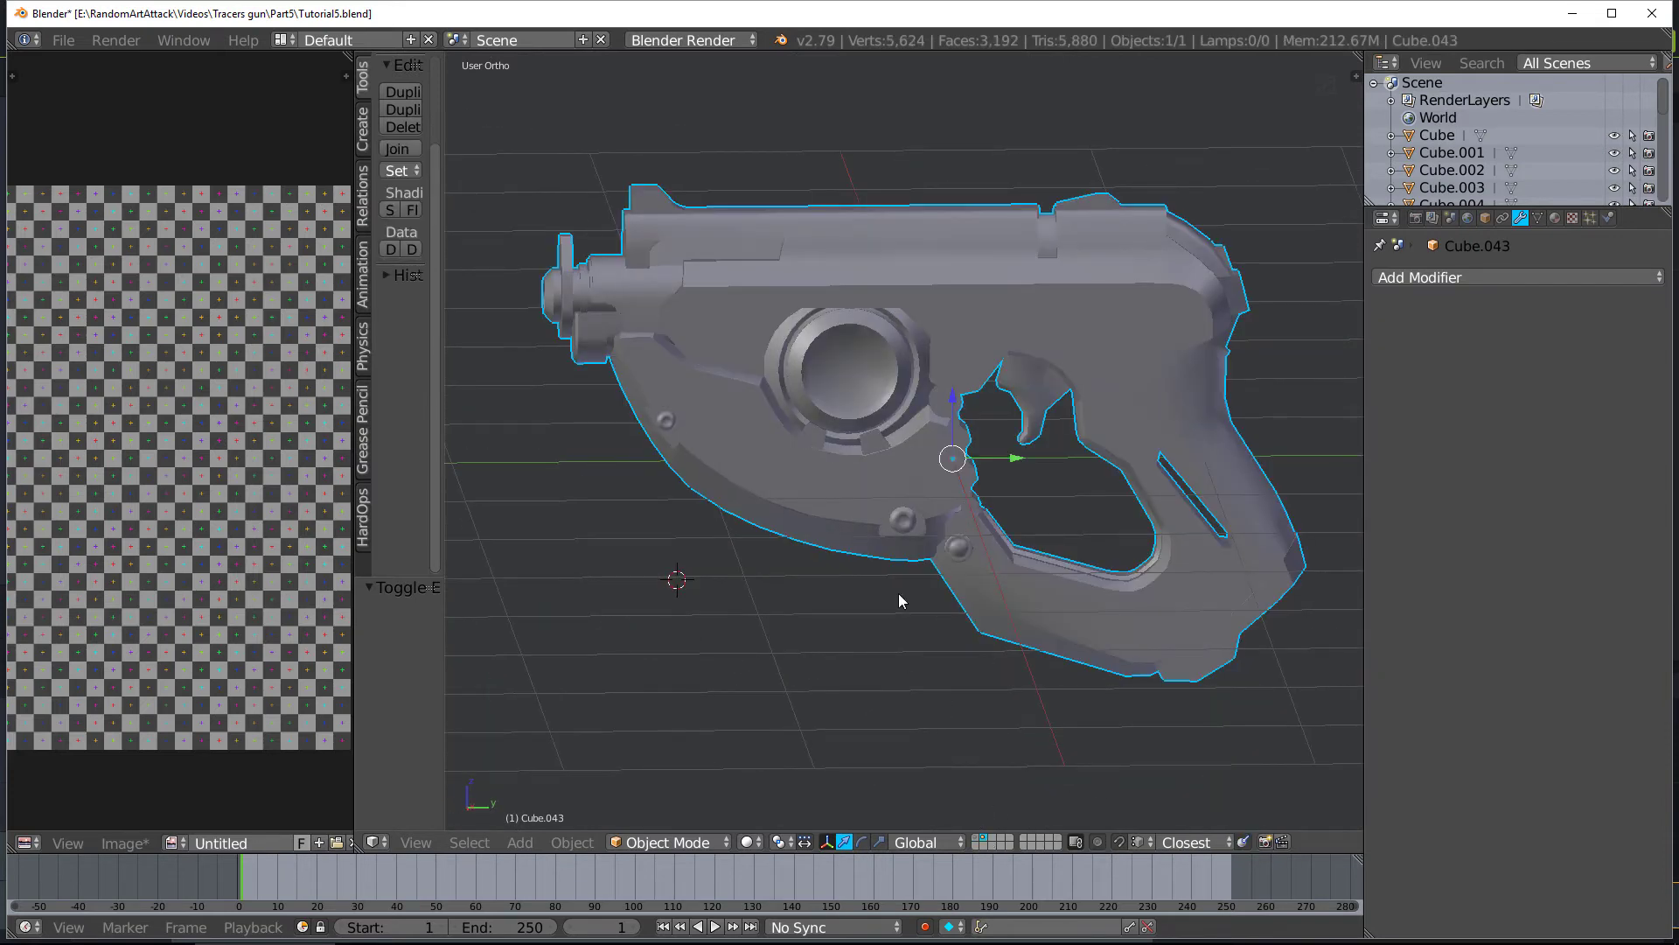
scroll(900, 592, "up", 2)
scroll(900, 592, "down", 2)
key("Tab")
key("a")
key("a")
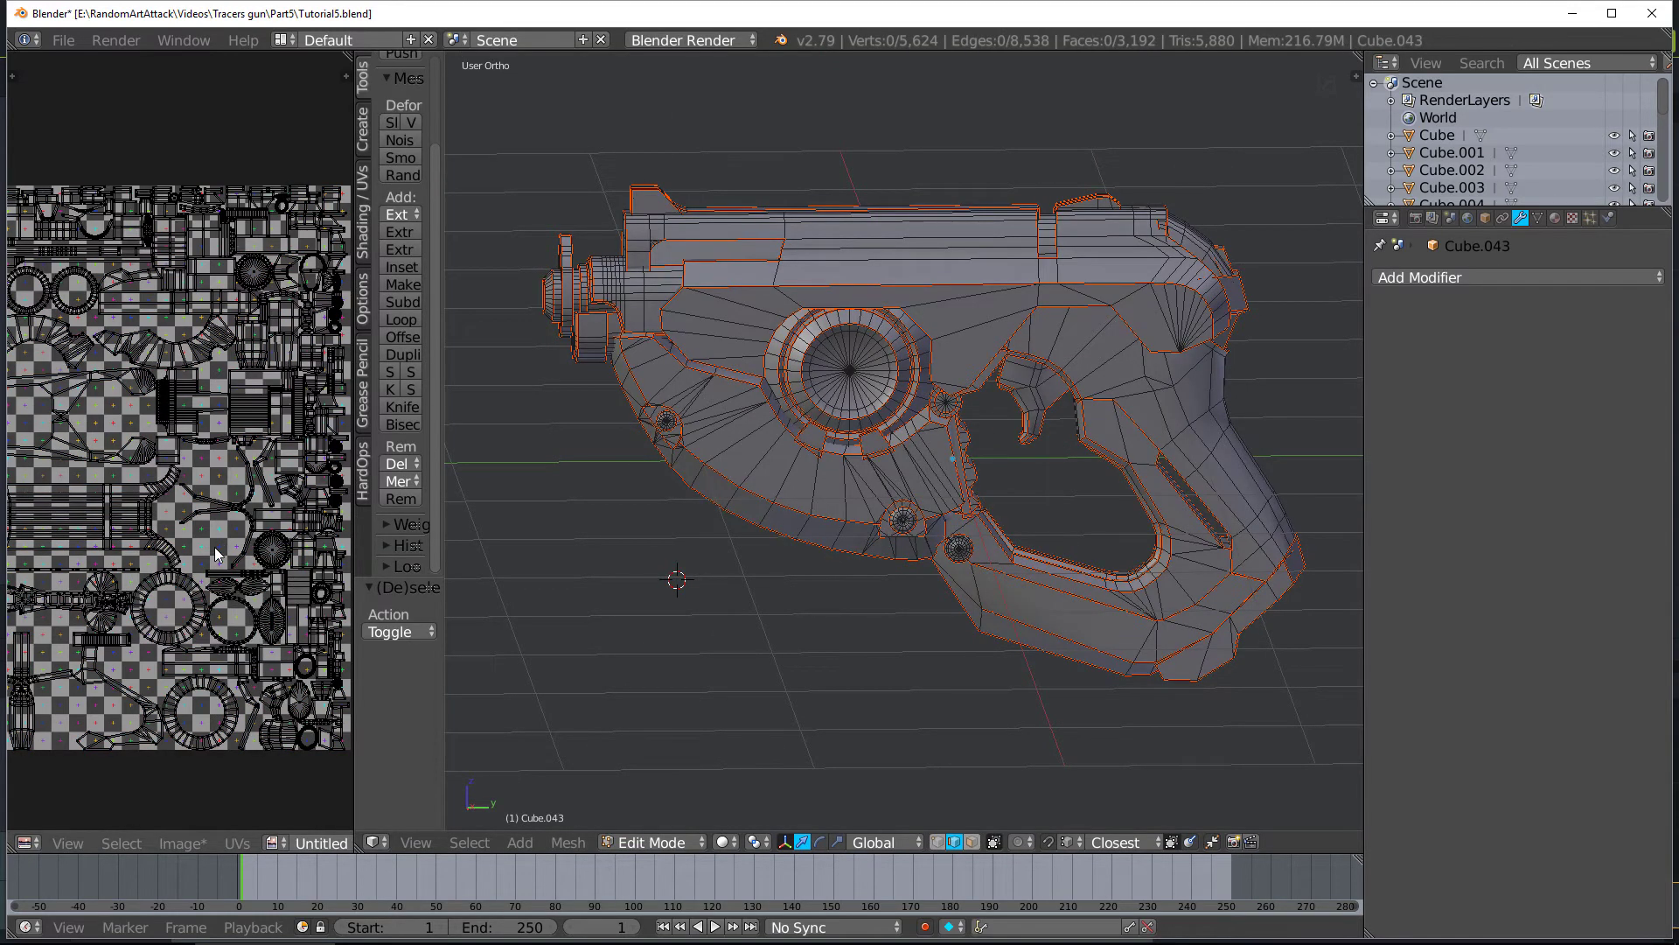
key("Tab")
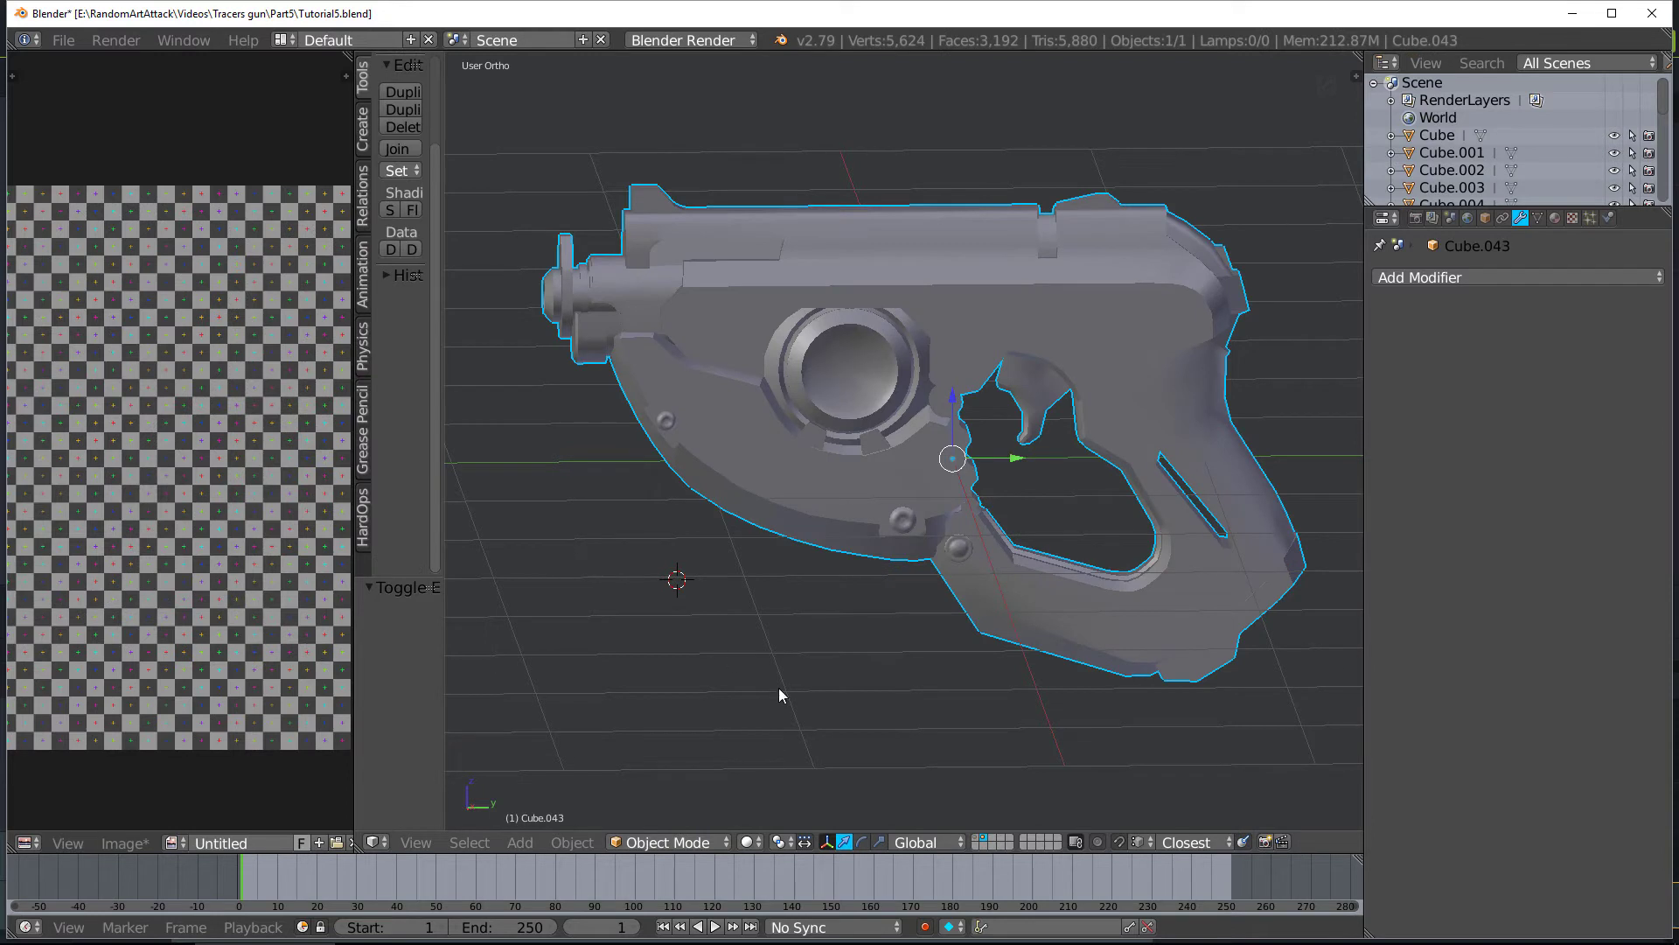
left_click(977, 841)
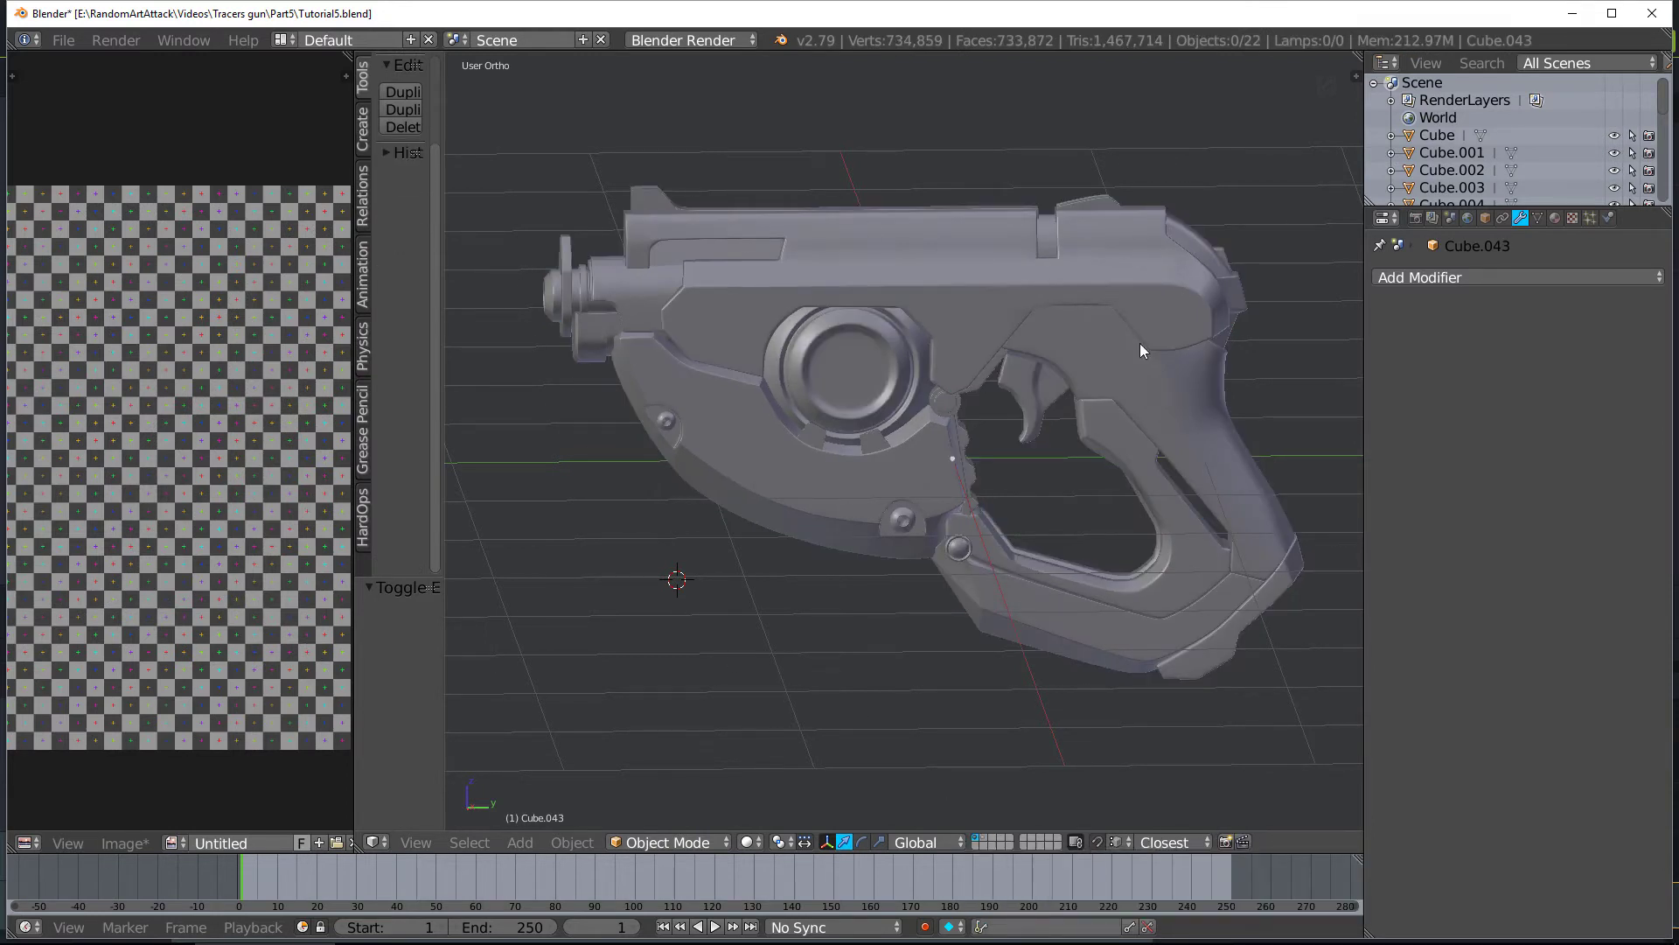
left_click(983, 840)
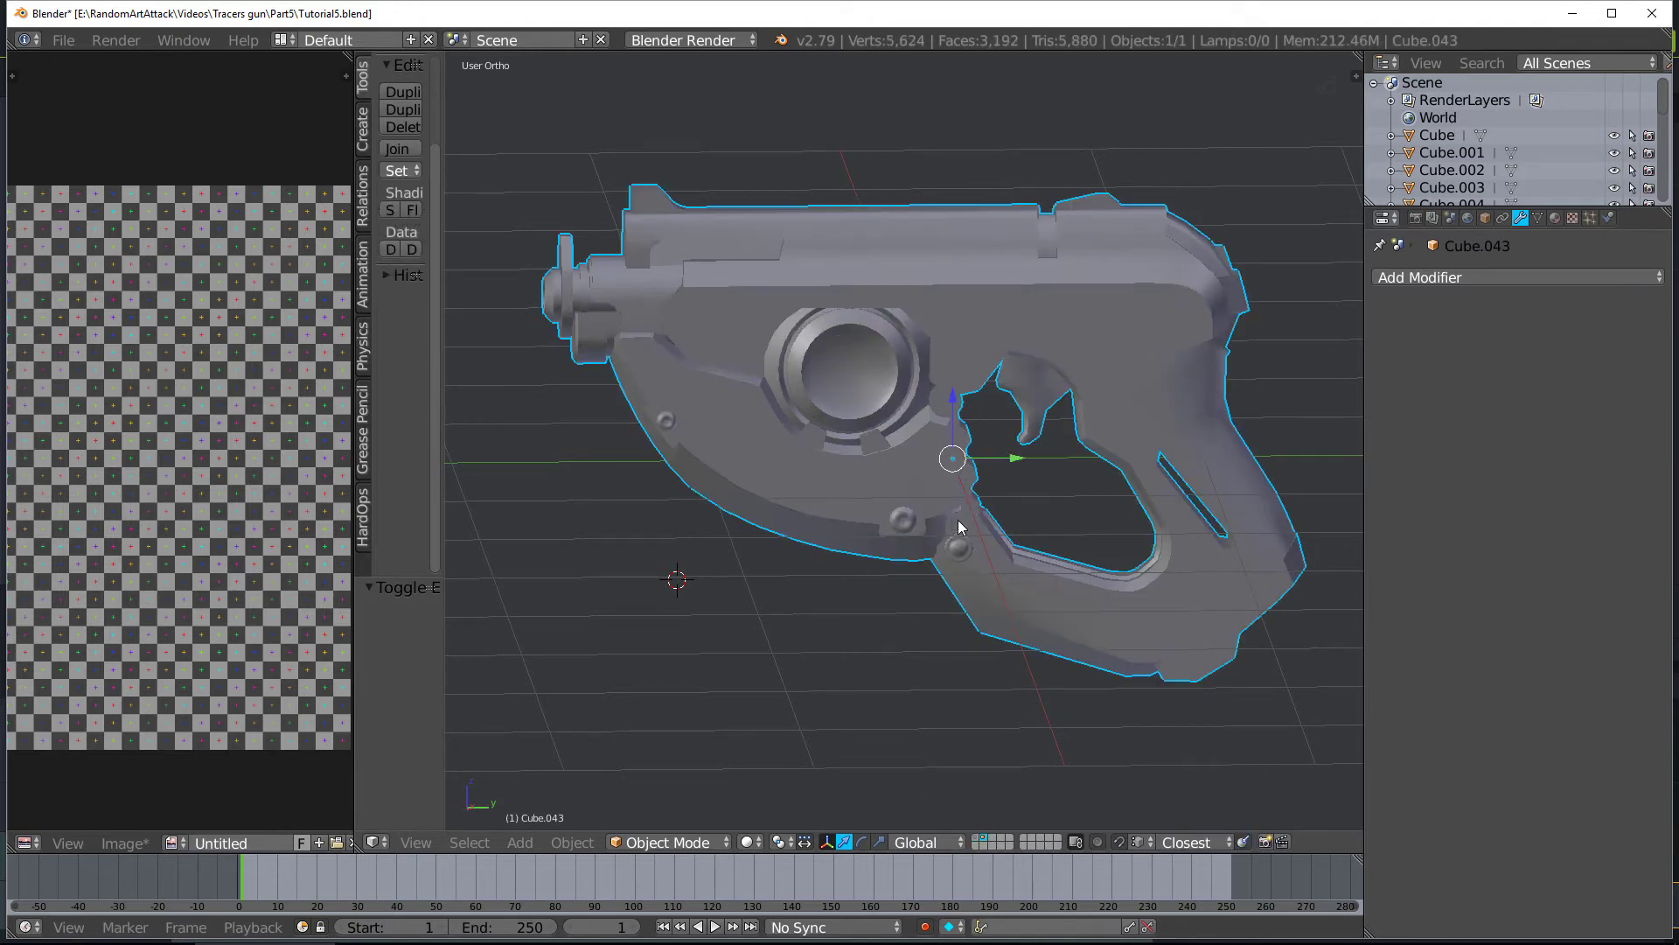
Set the render bake mode to Normals and keep Tangent as the normal space
left_click(1415, 217)
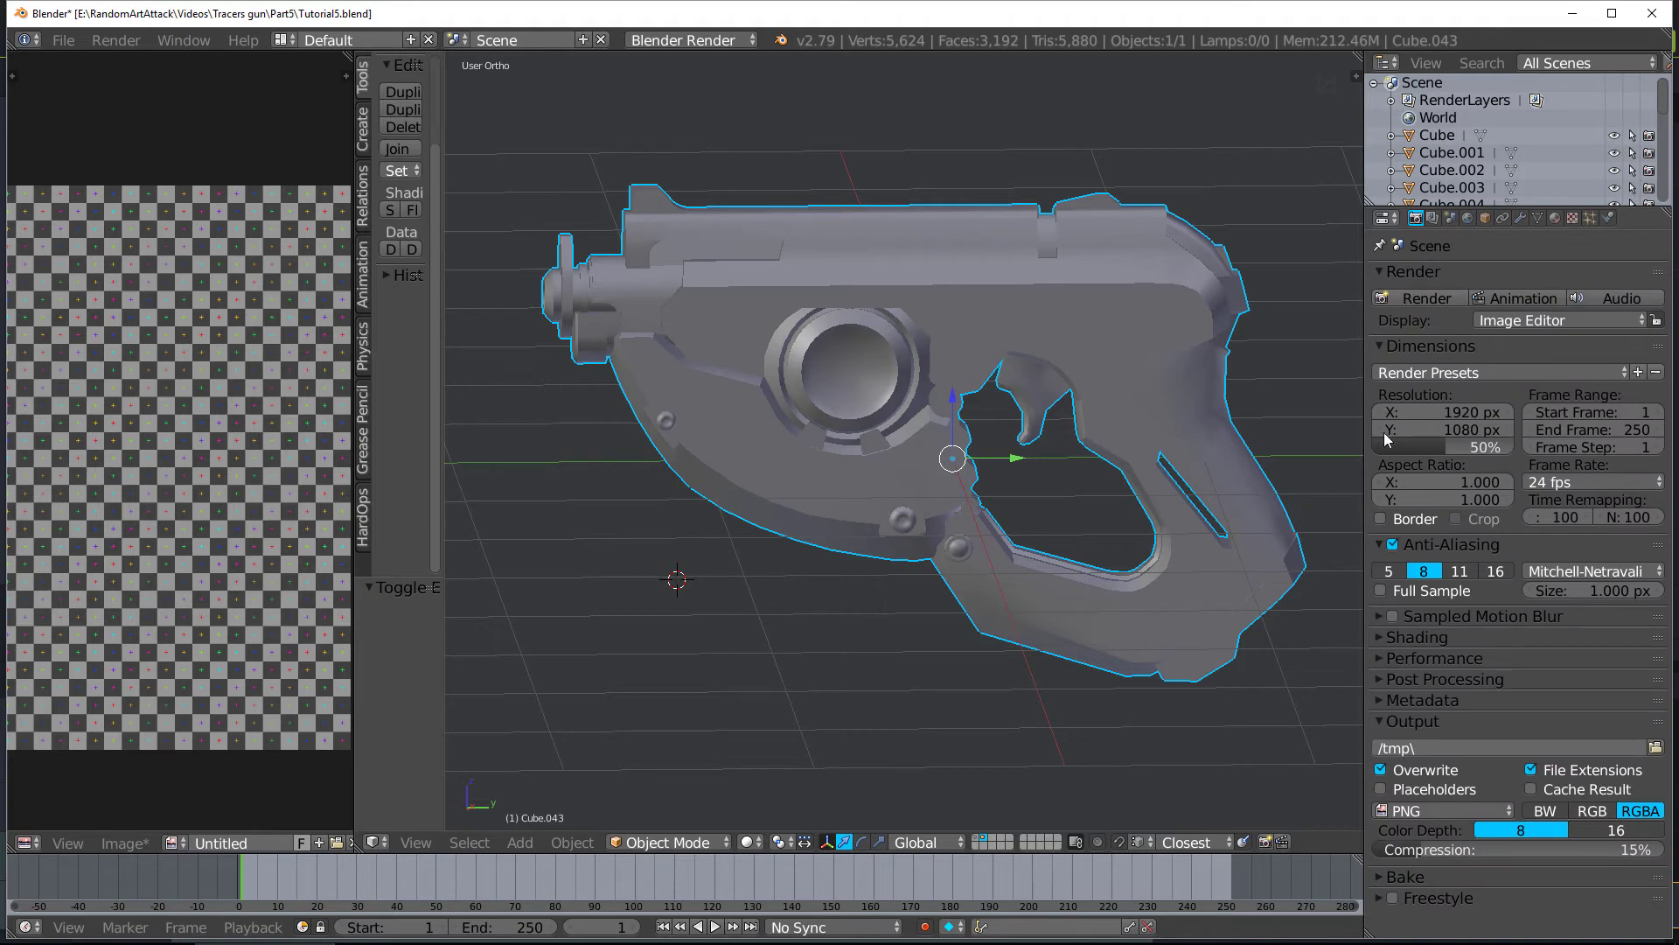
left_click(1396, 876)
scroll(1396, 870, "down", 3)
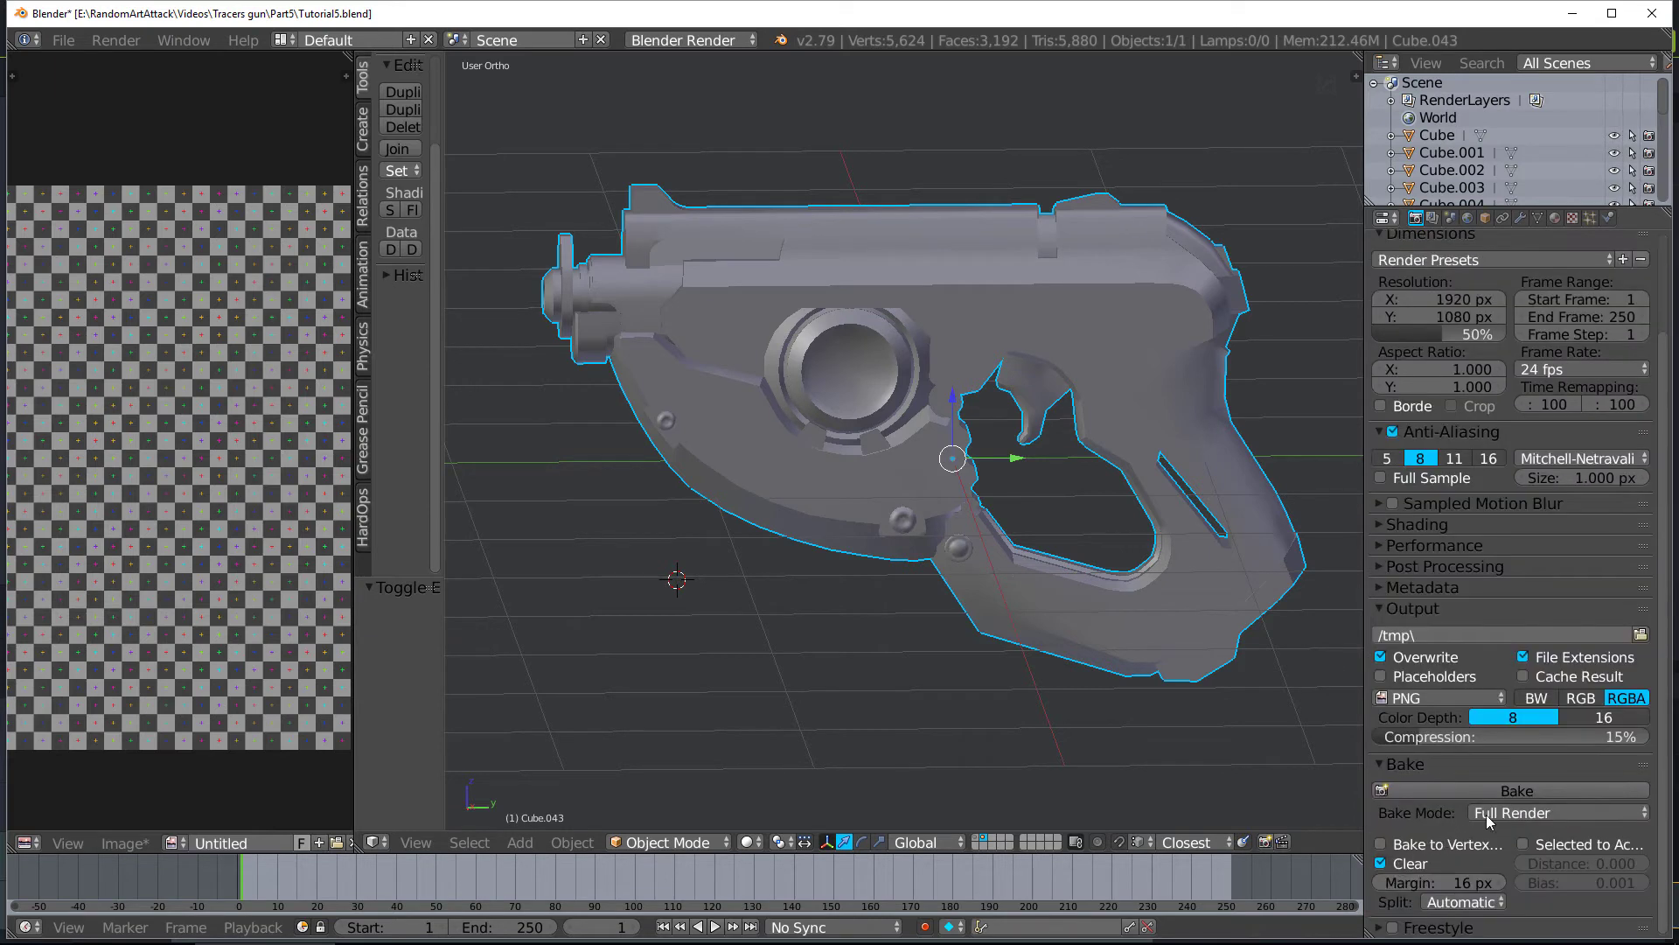
left_click(1486, 813)
left_click(1487, 737)
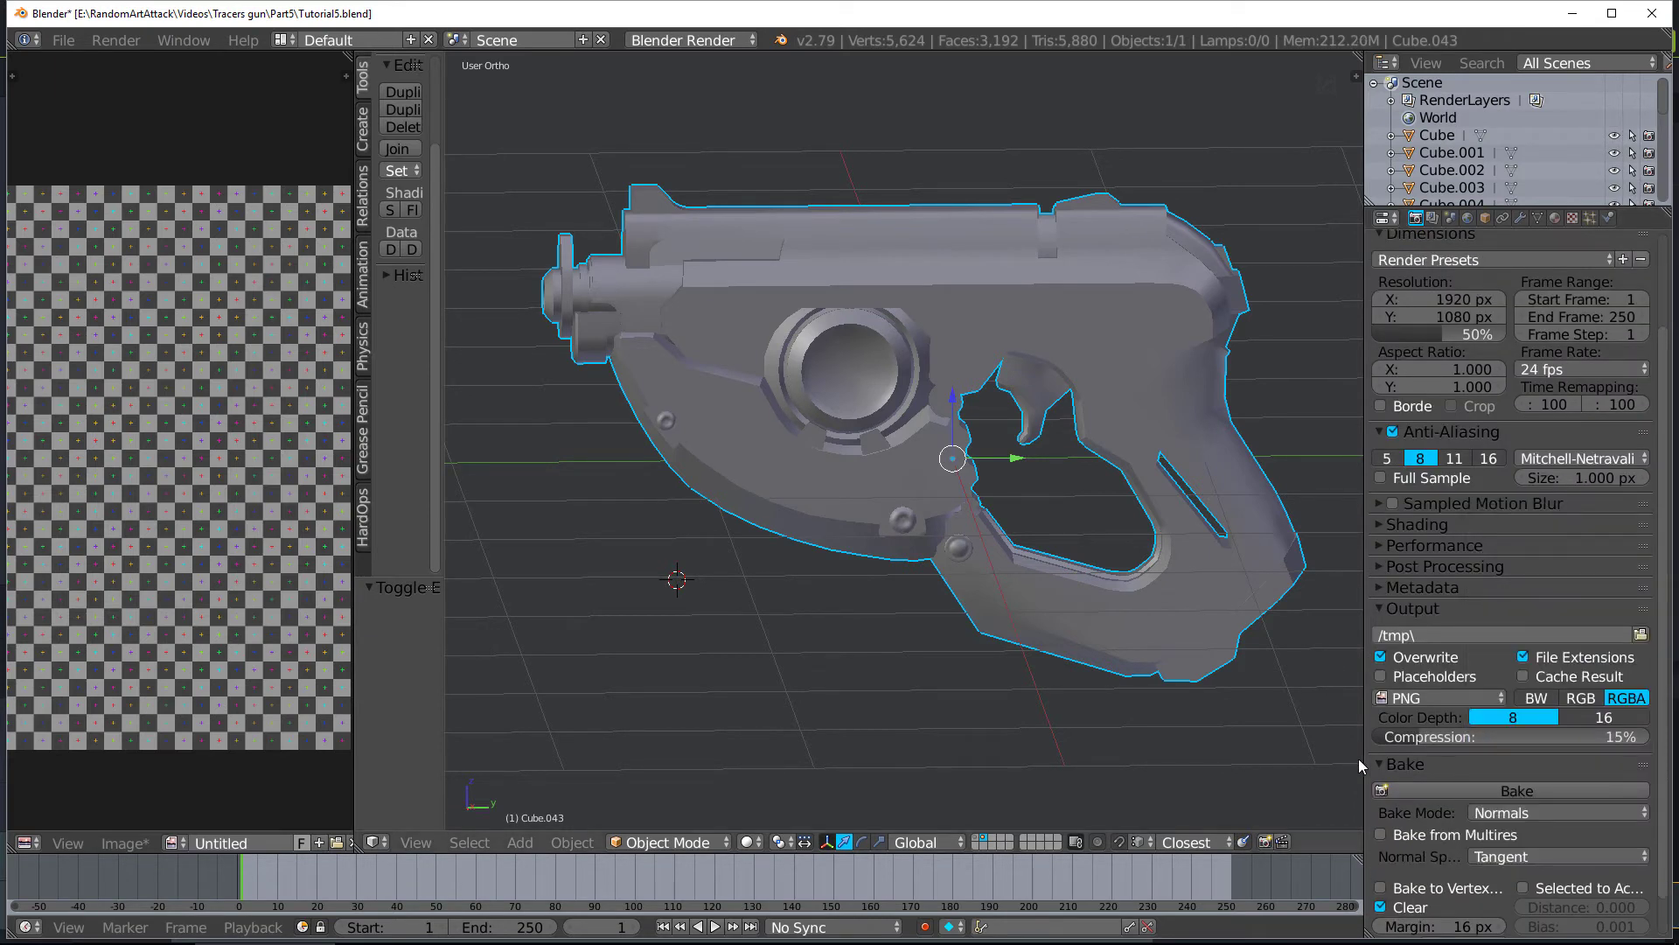
scroll(1443, 814, "down", 1)
left_click(1498, 812)
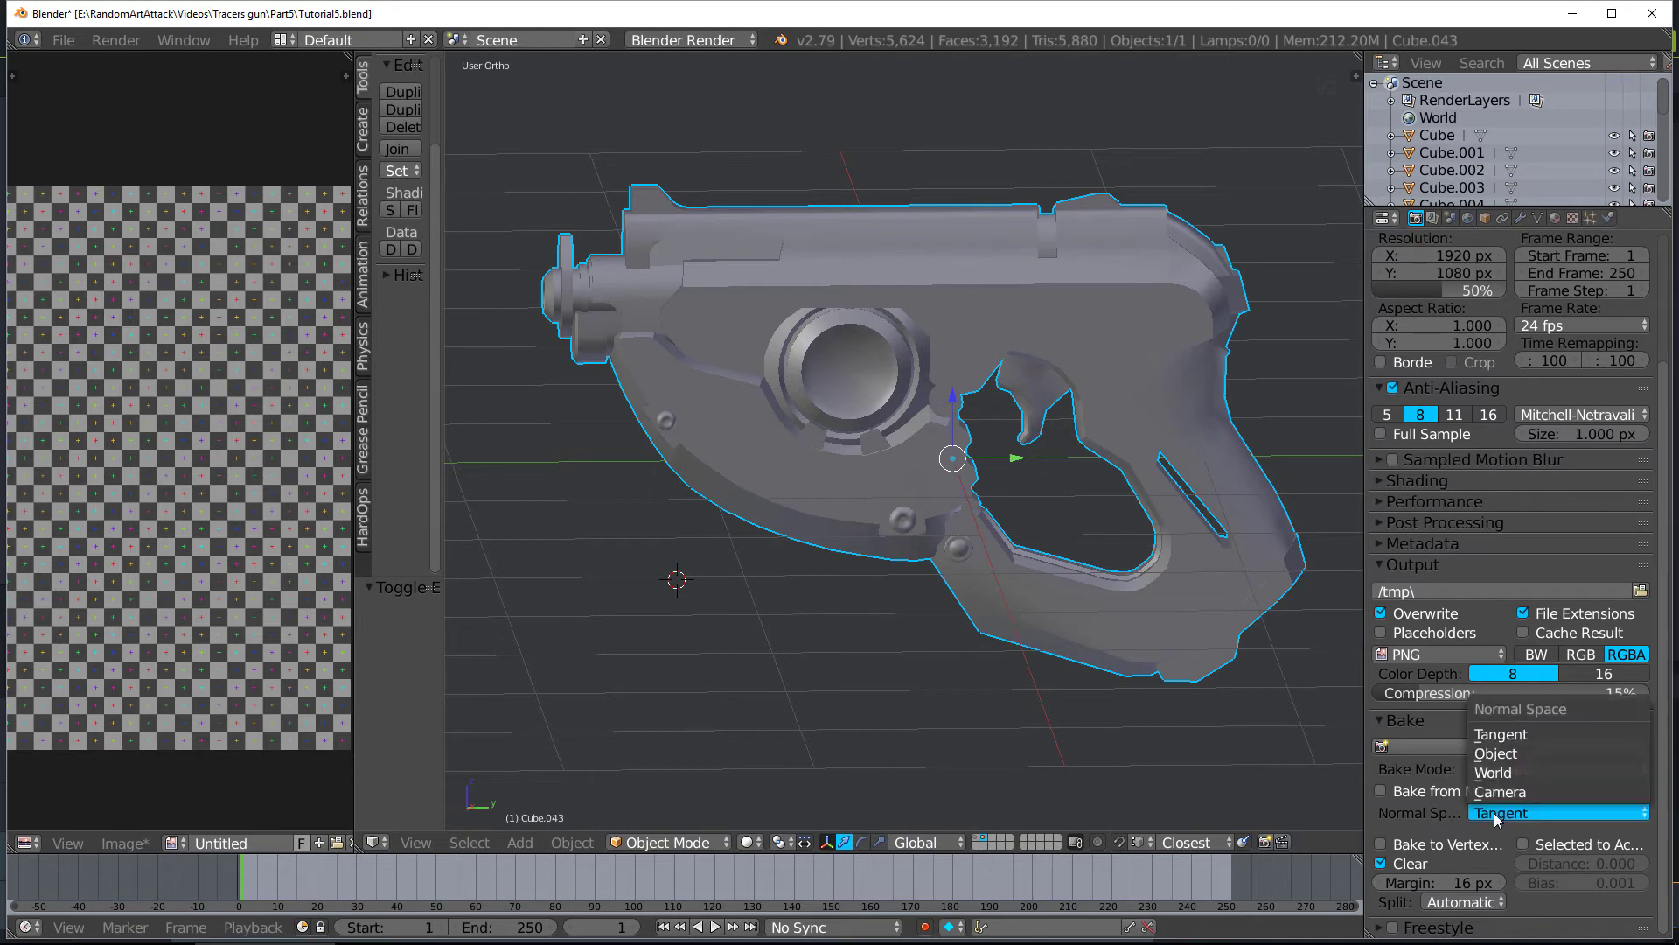
left_click(1498, 815)
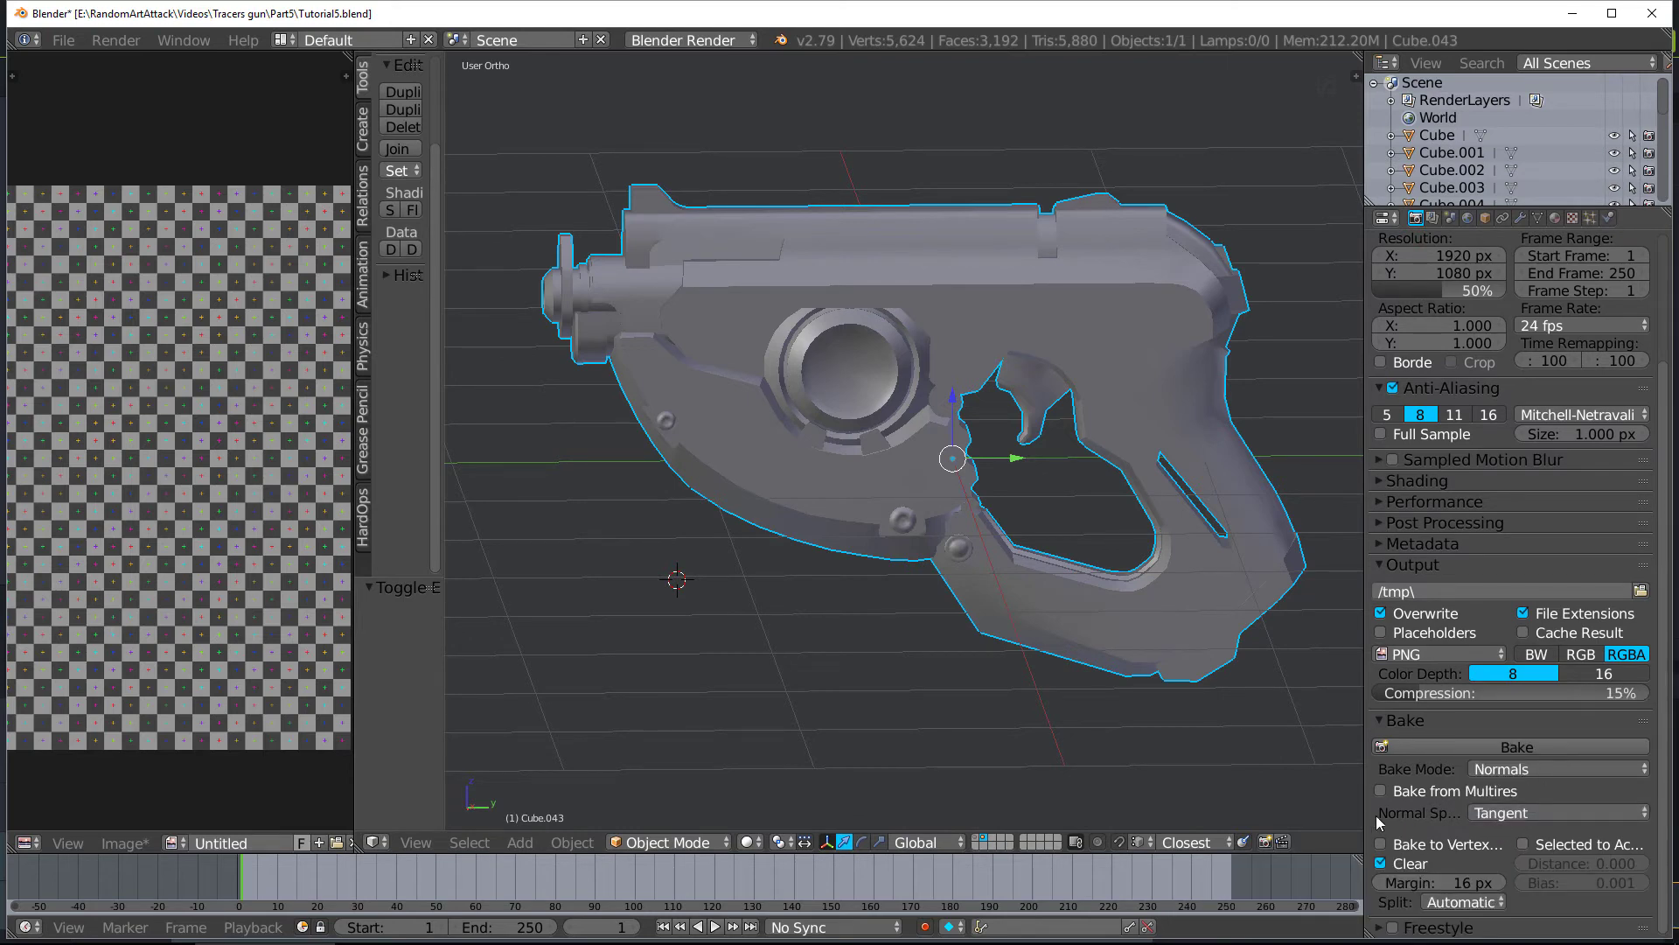
Widen the render properties area, enable Selected to Active for the bake, and set its margin to 32 px
left_click_drag(1366, 820, 1137, 820)
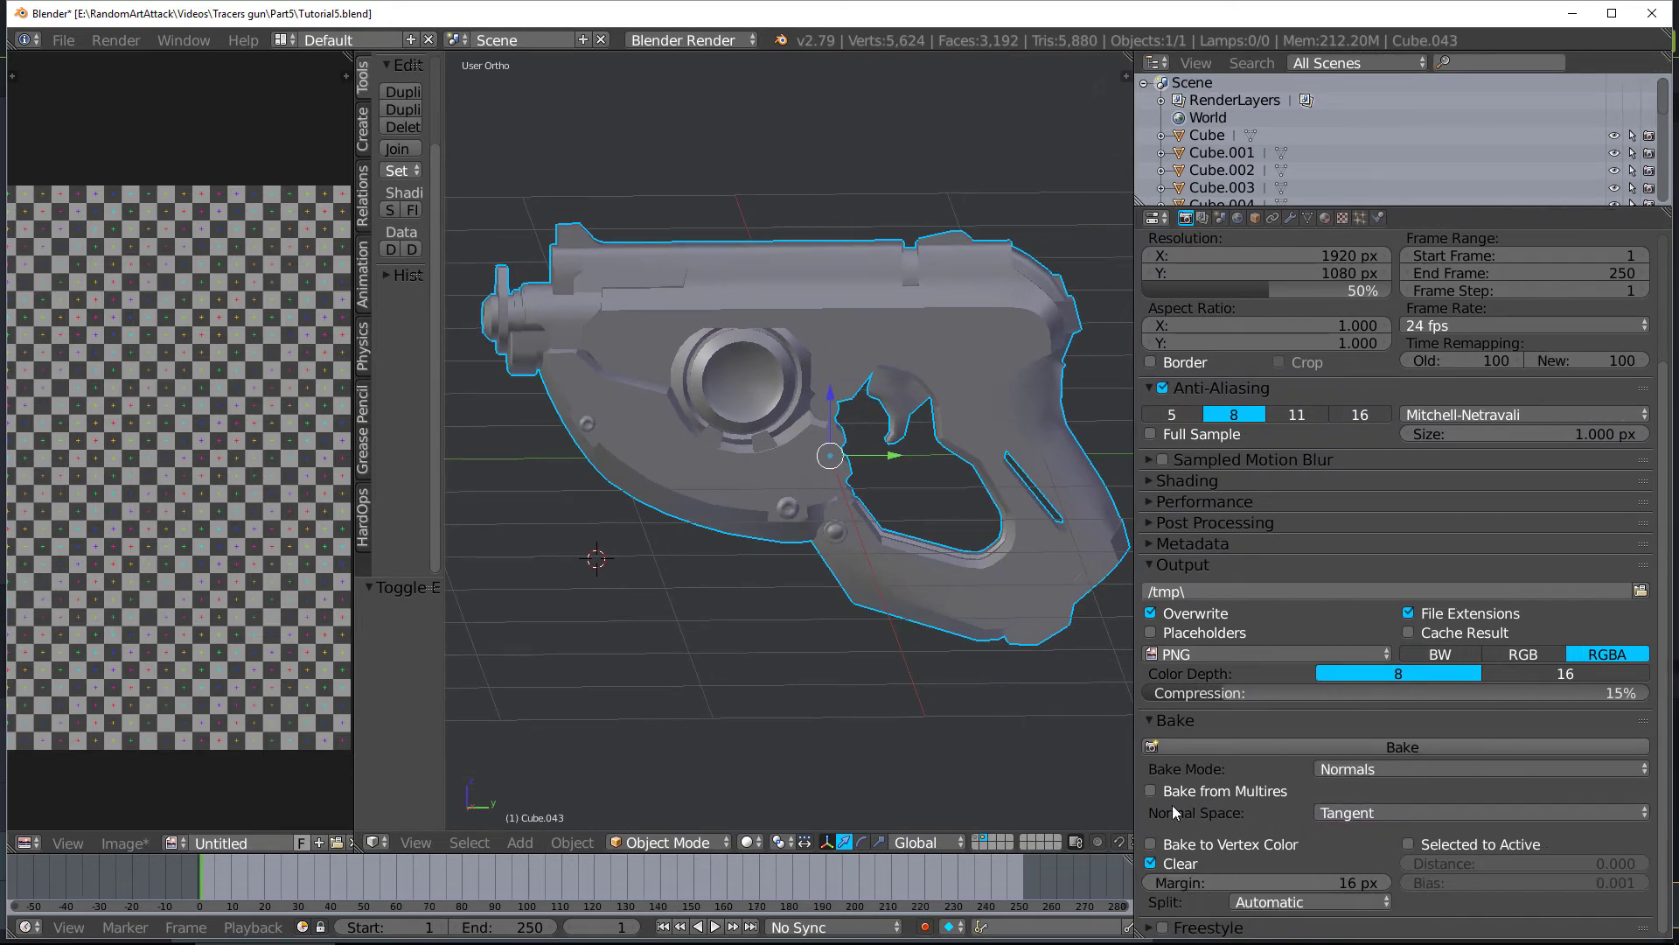
left_click(1409, 844)
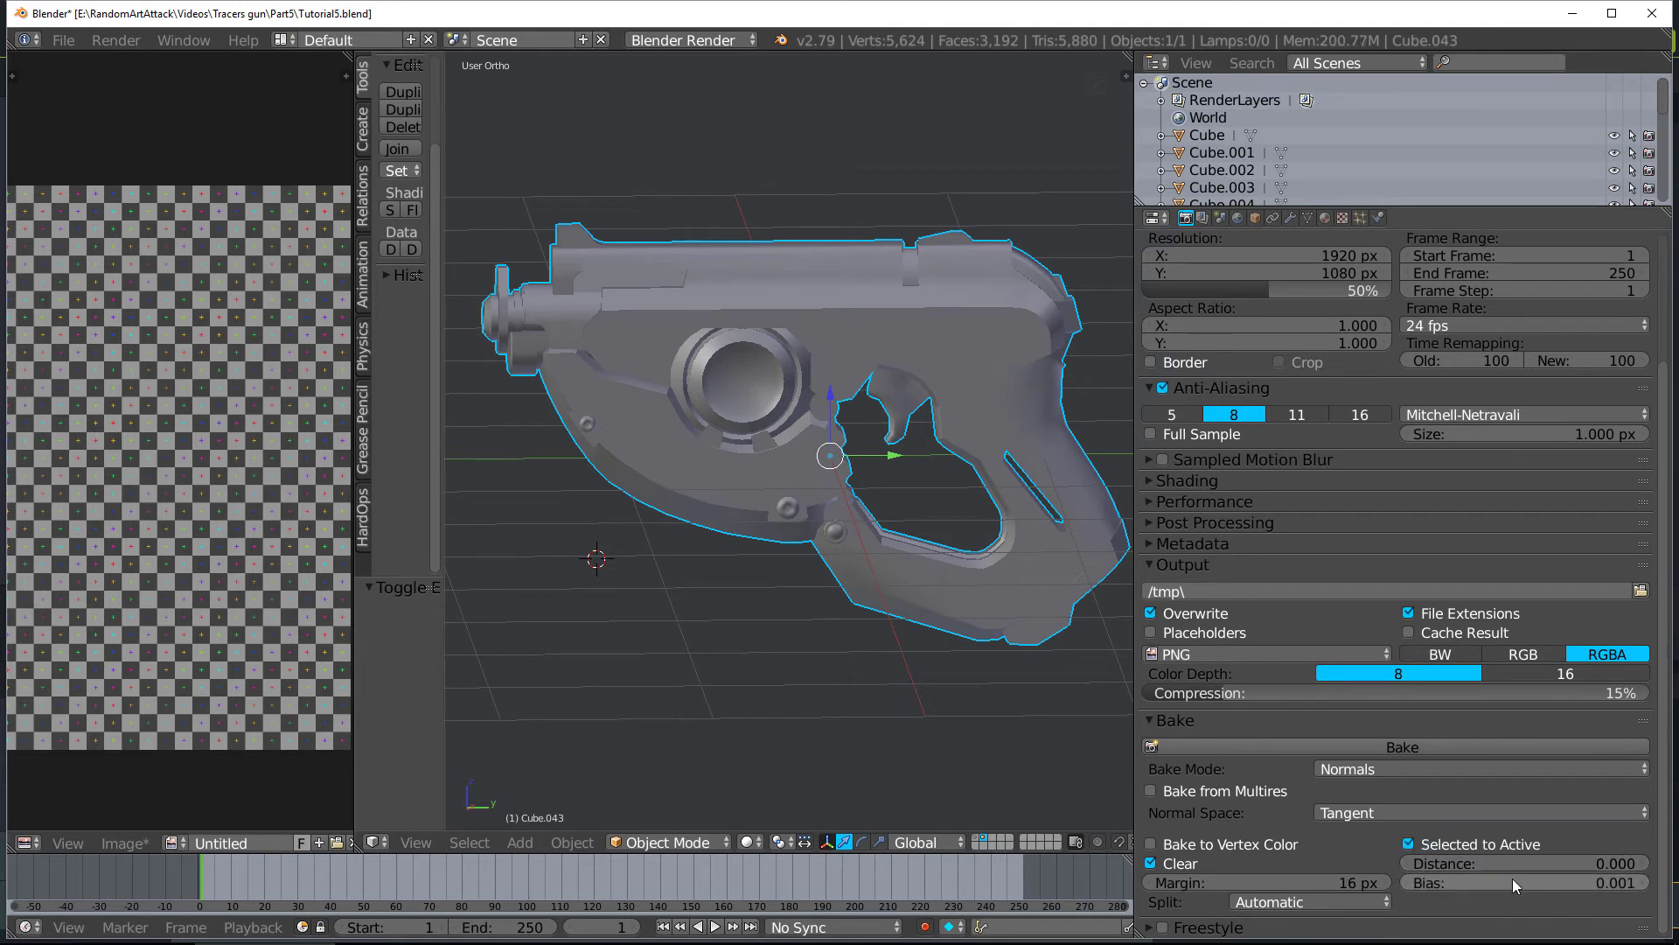
left_click(1330, 882)
type("32")
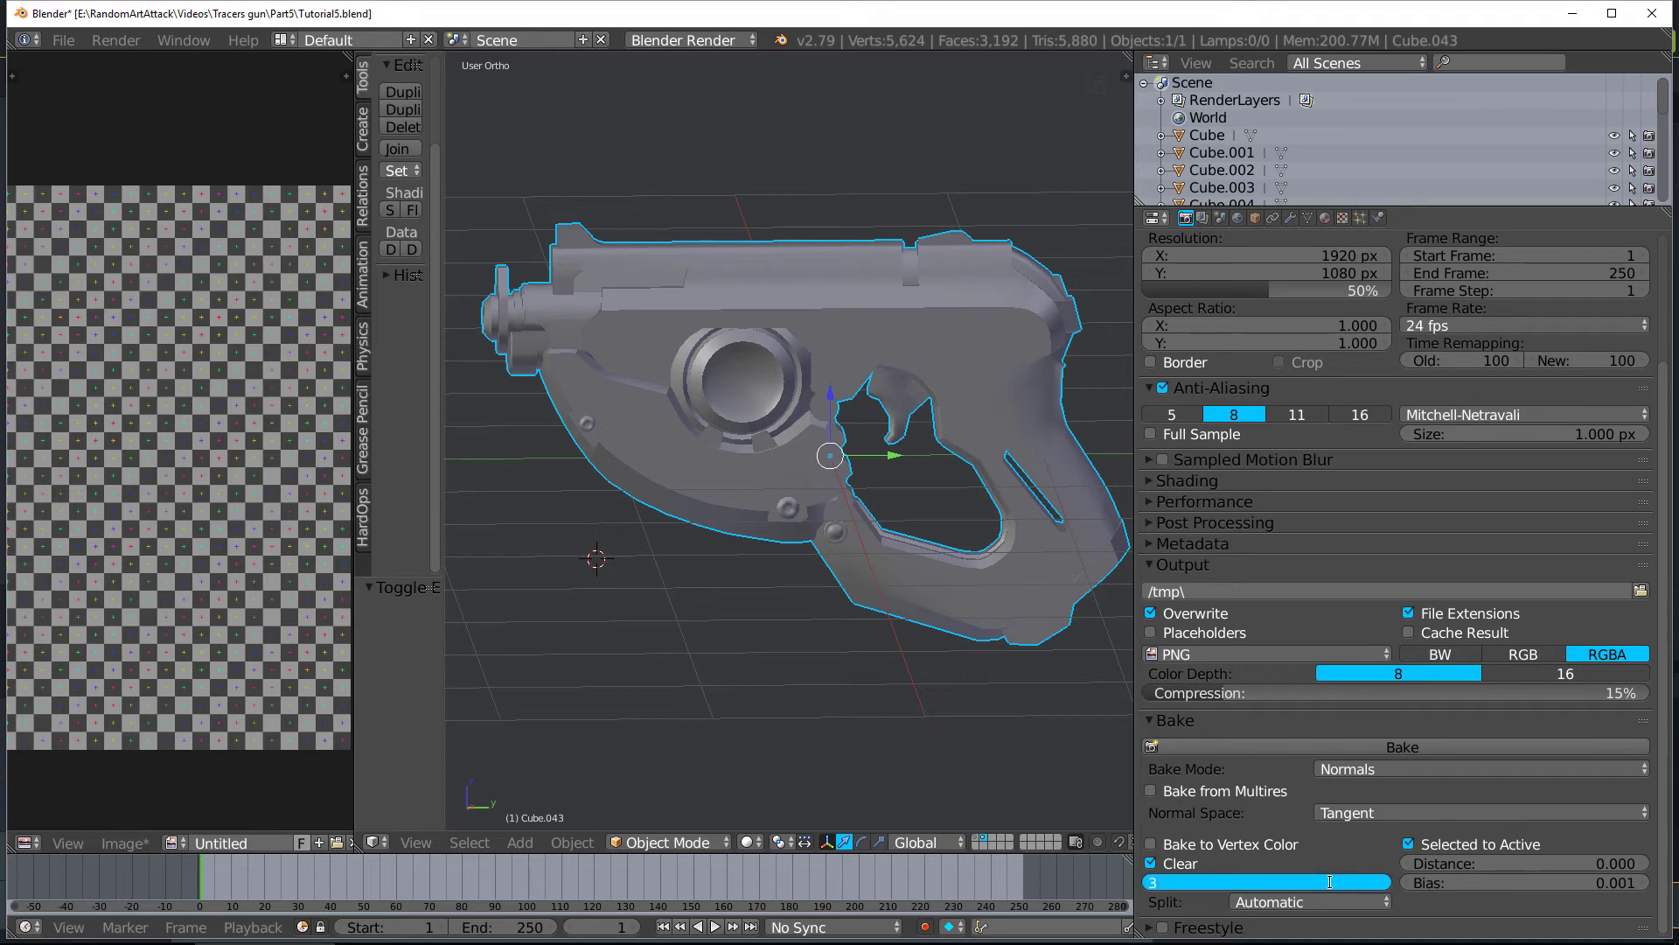
key("Return")
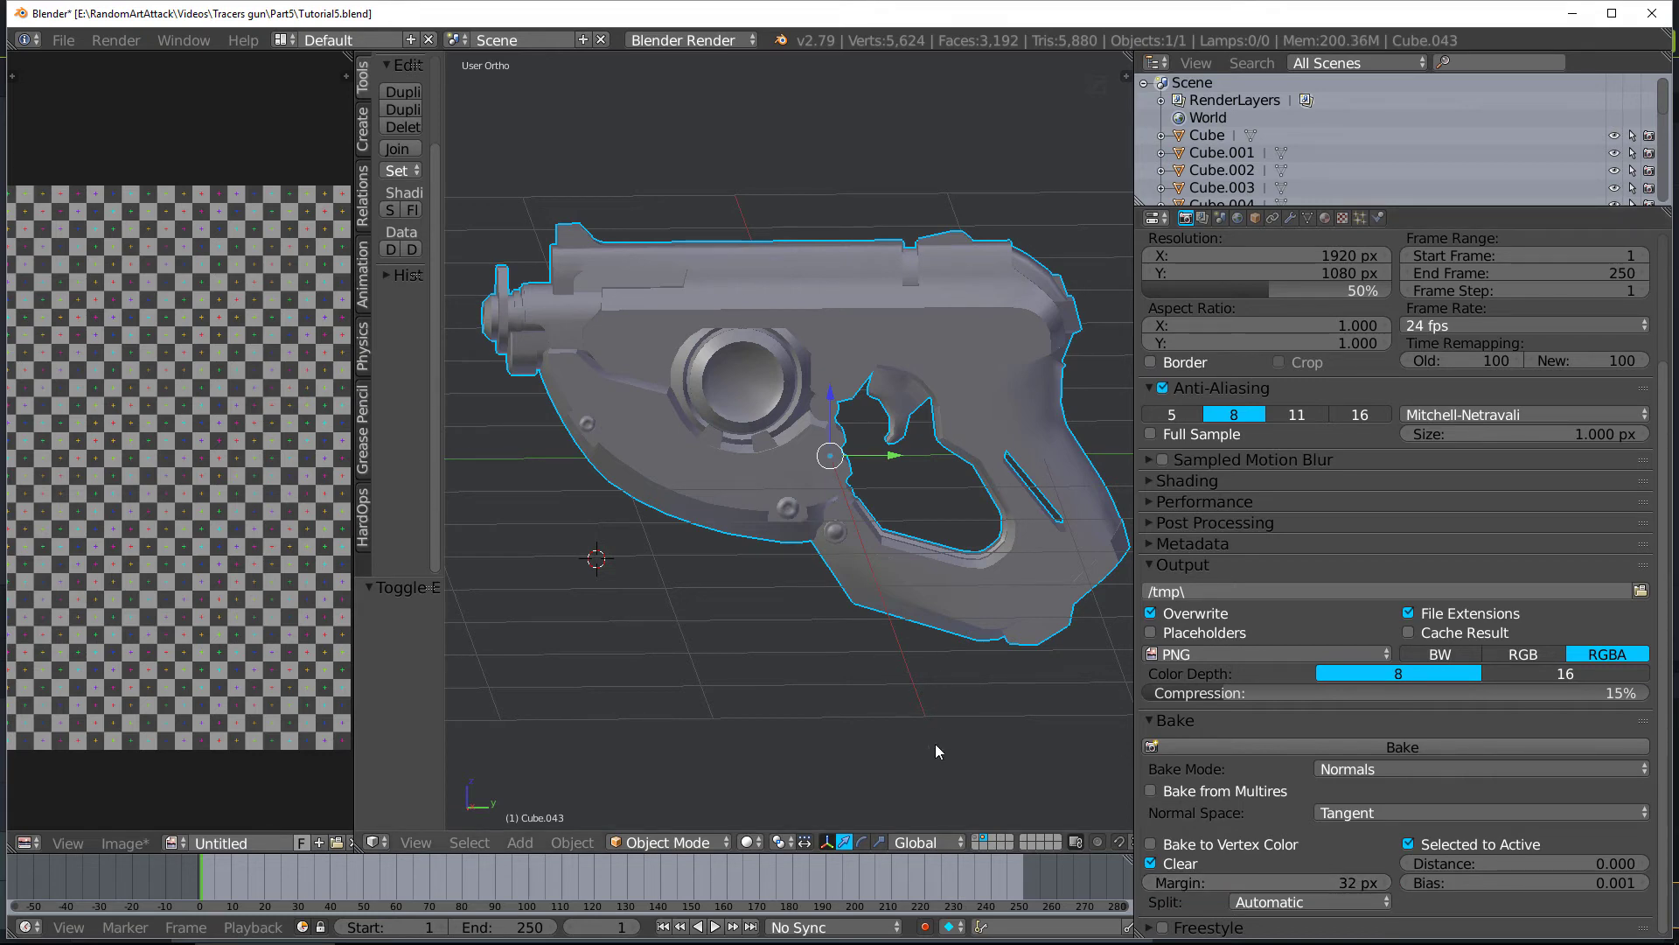
Isolate the first layer with the high-poly pistol and select all of its parts
left_click(980, 838, "shift")
key("a")
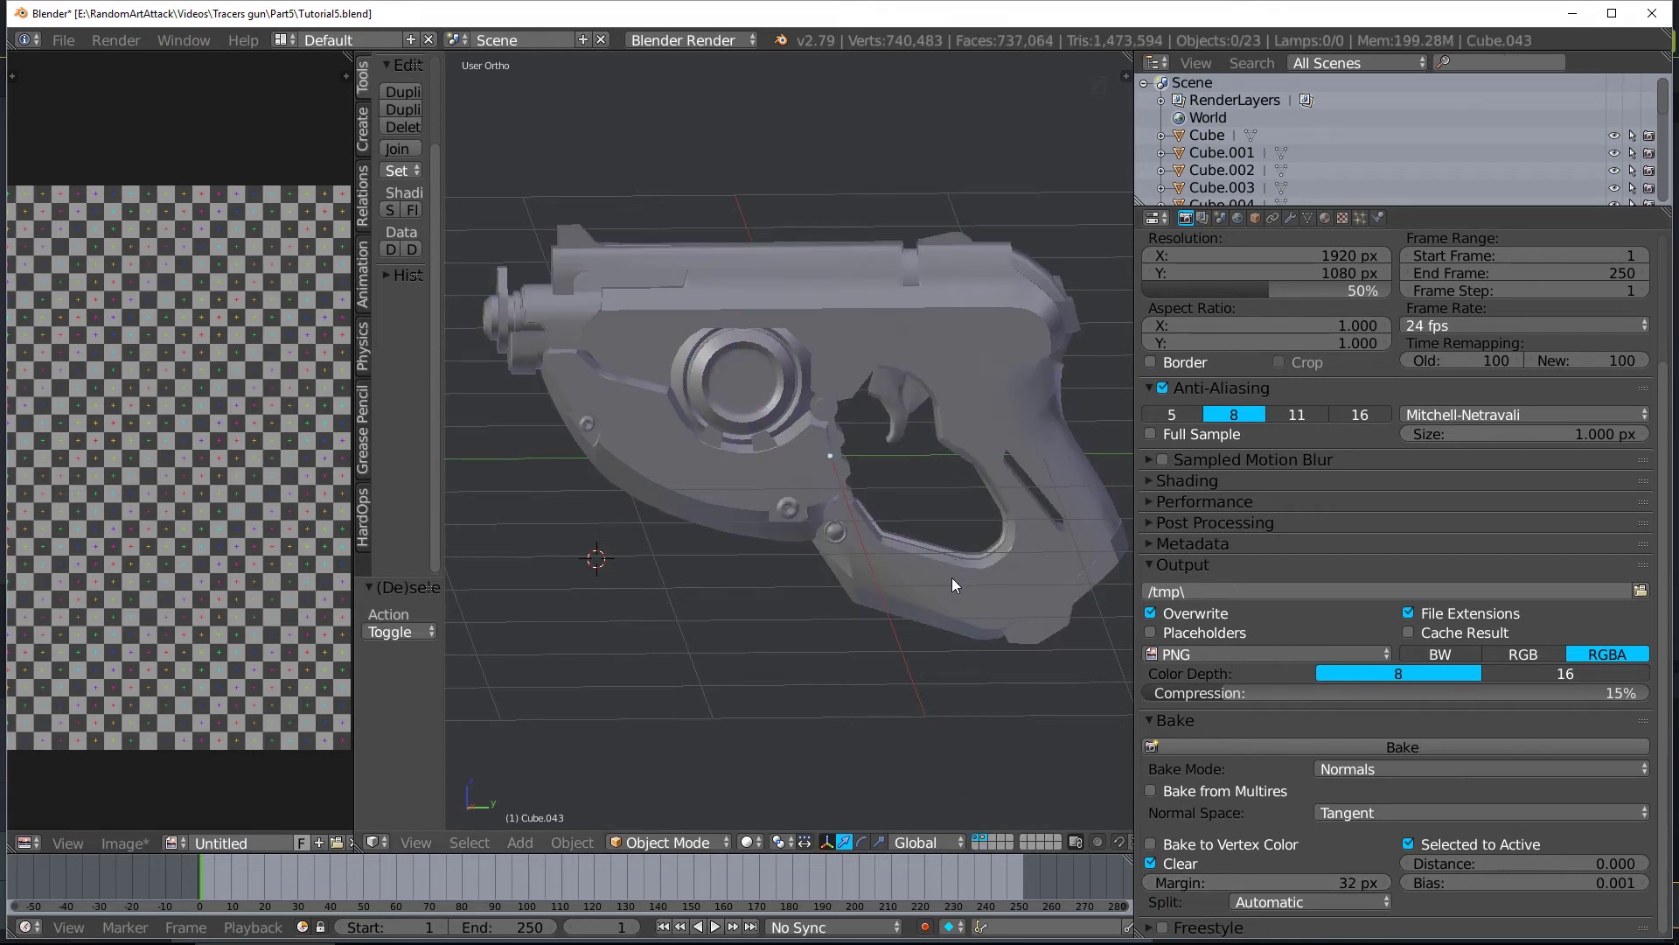
key("a")
left_click(980, 838, "shift")
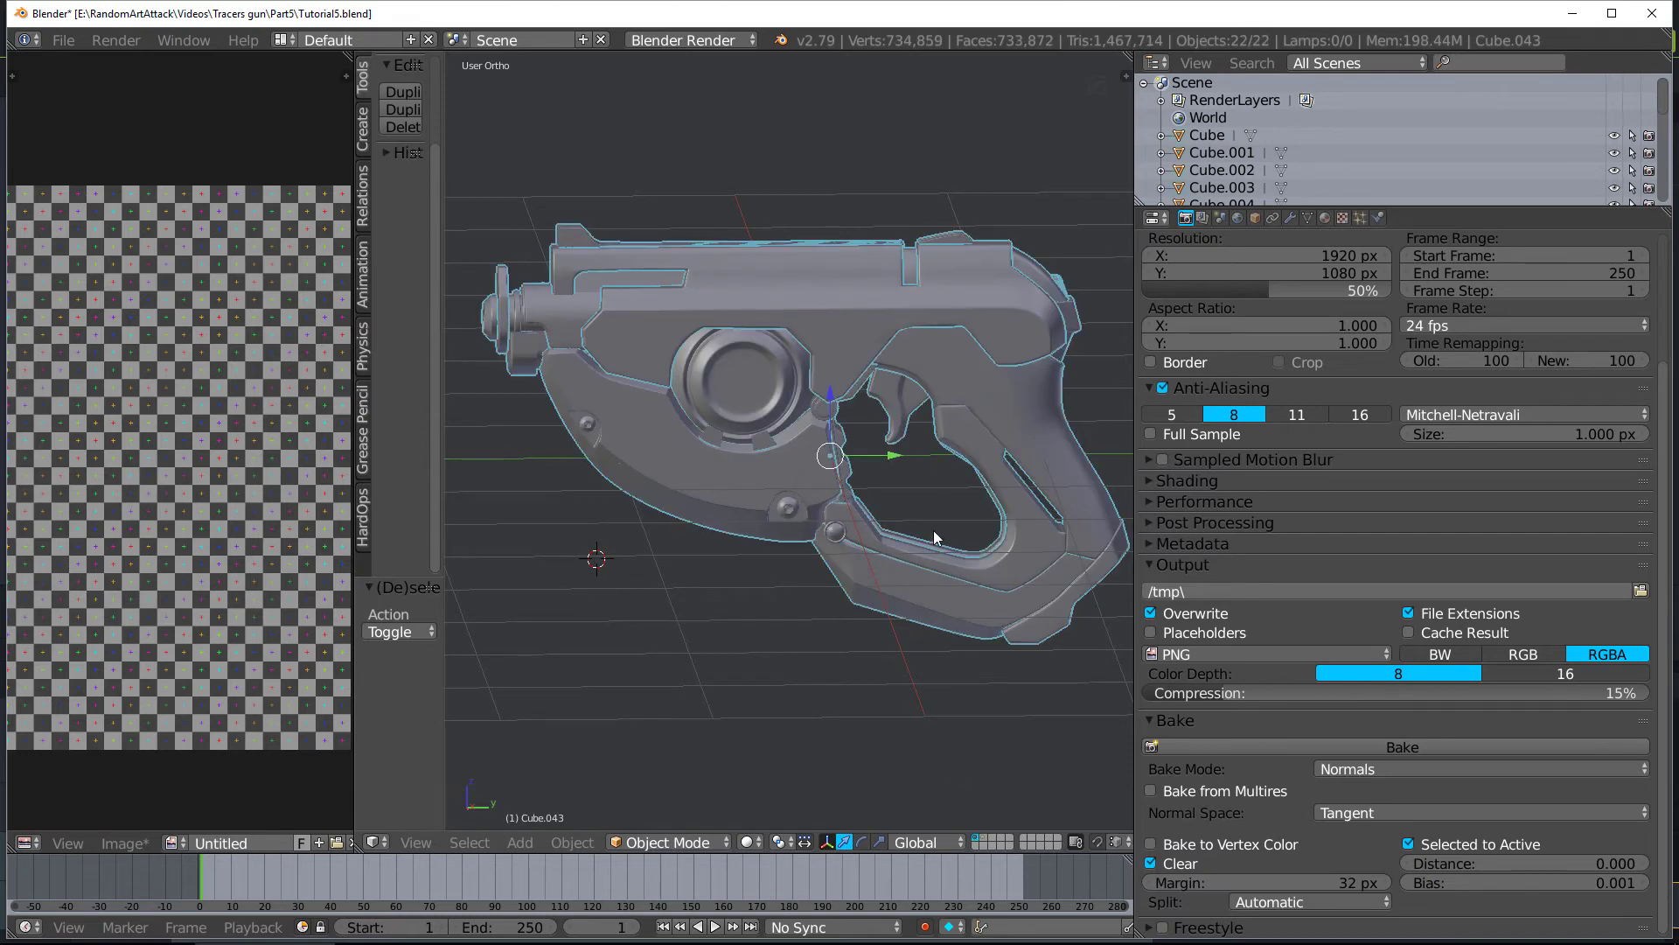
Save the scene over the existing Tutorial5.blend in the Part5 folder
left_click(62, 40)
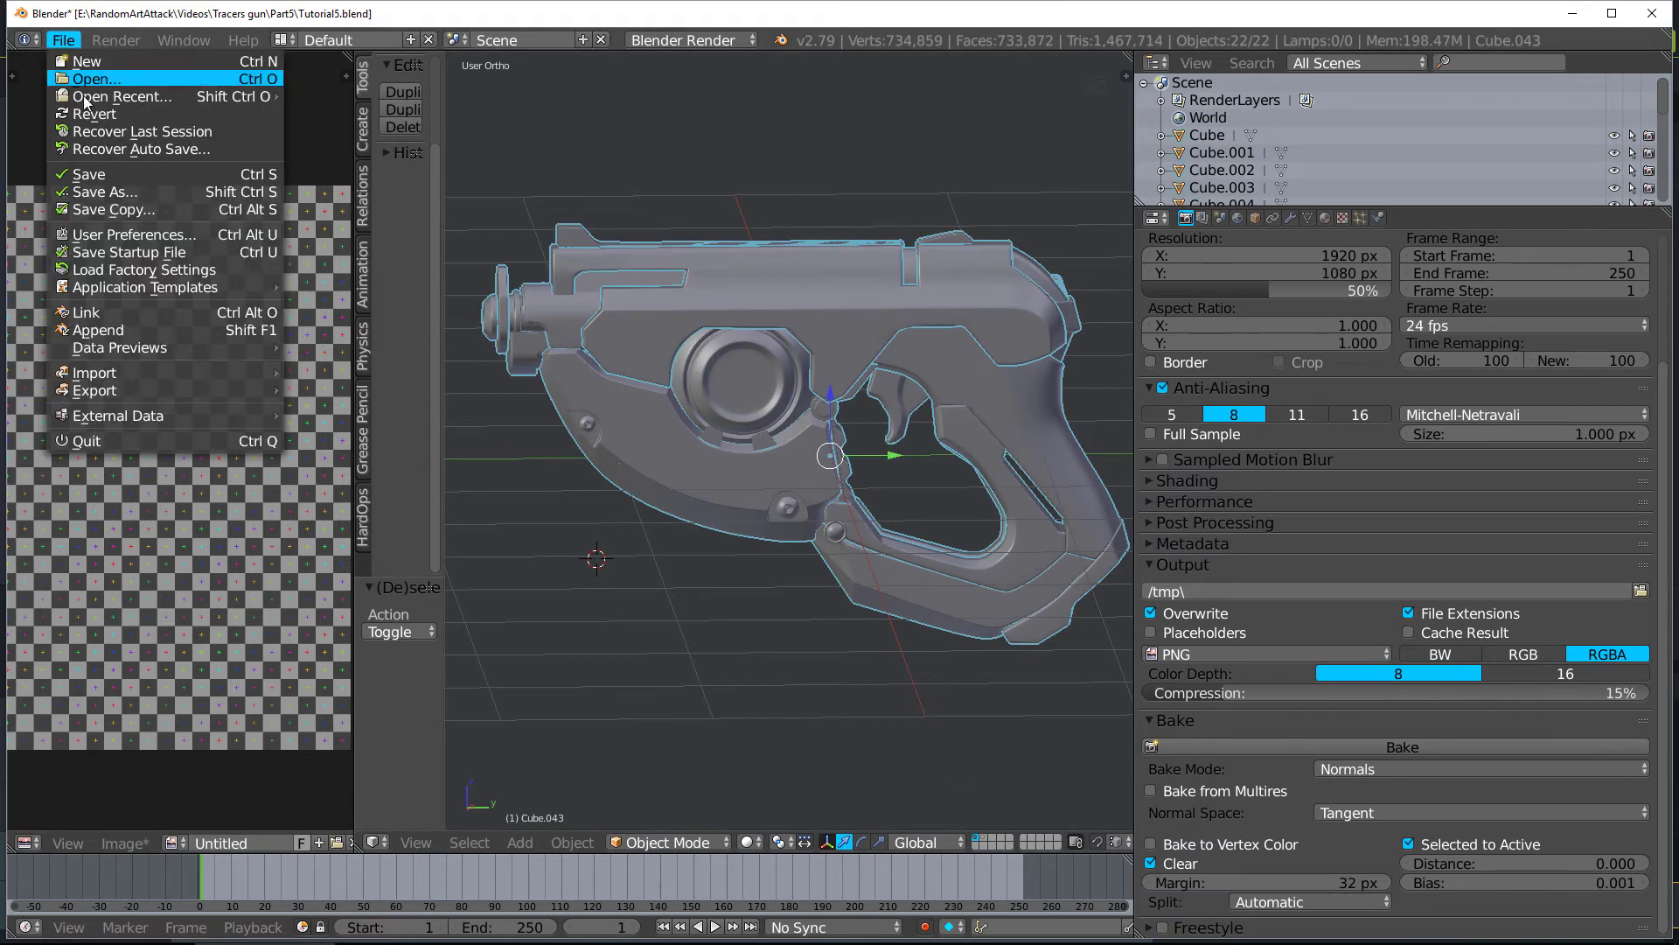
left_click(113, 191)
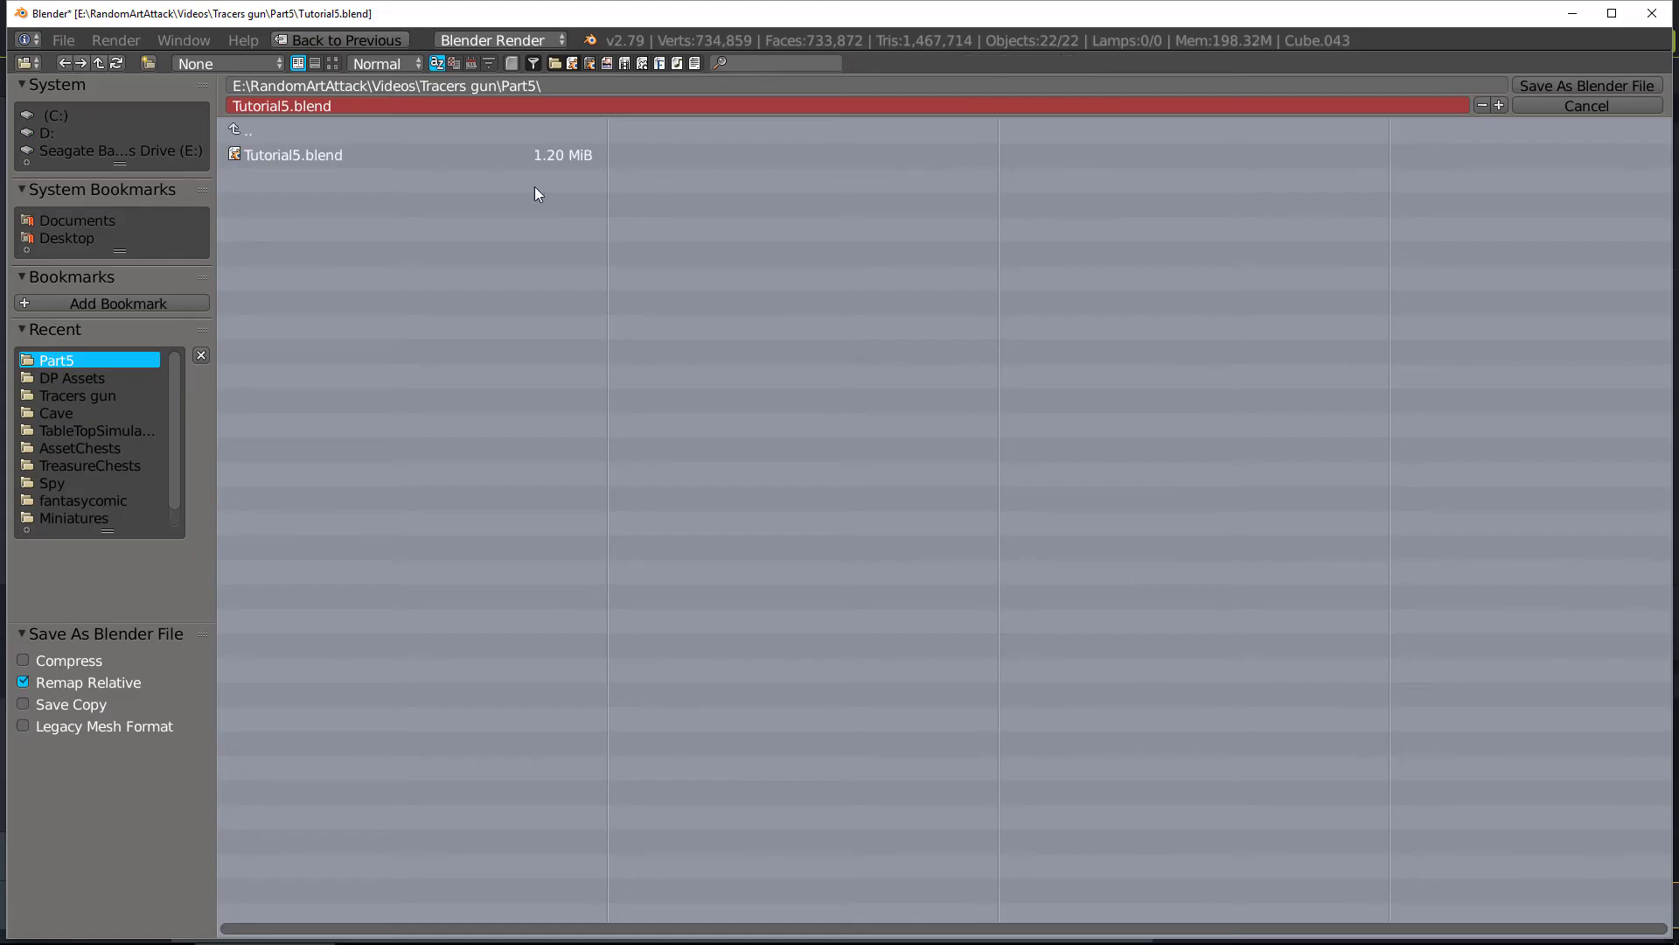
left_click(1570, 86)
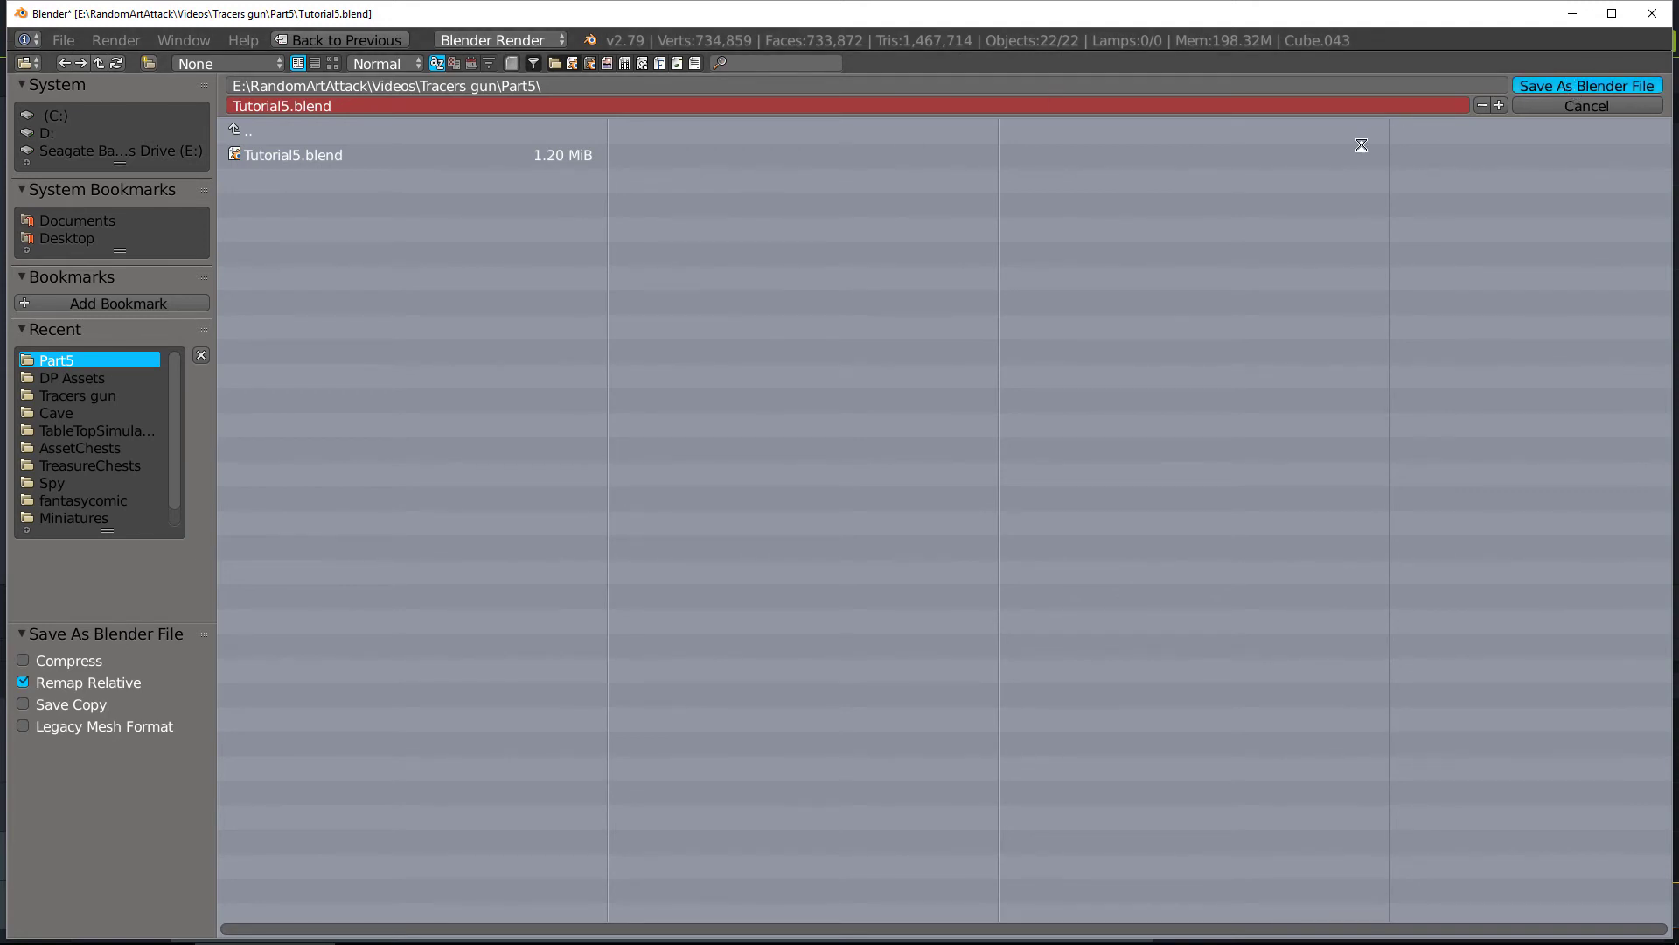
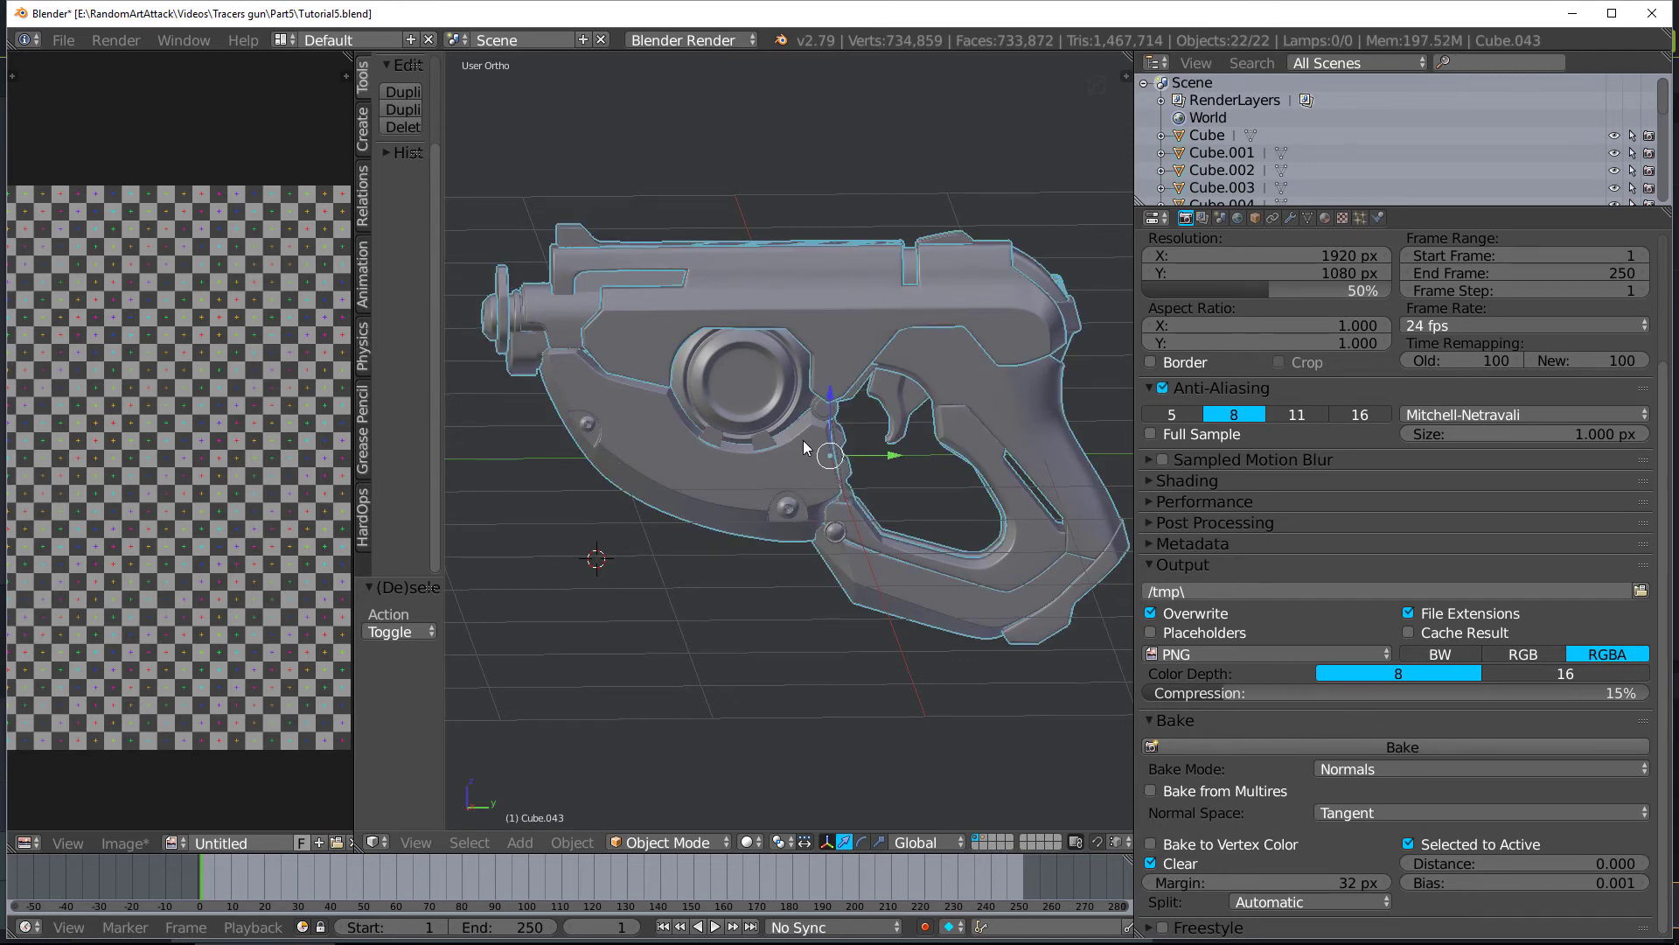
Join all the high-poly pistol parts into the main body object, Cube, and clear the selection
right_click(795, 395)
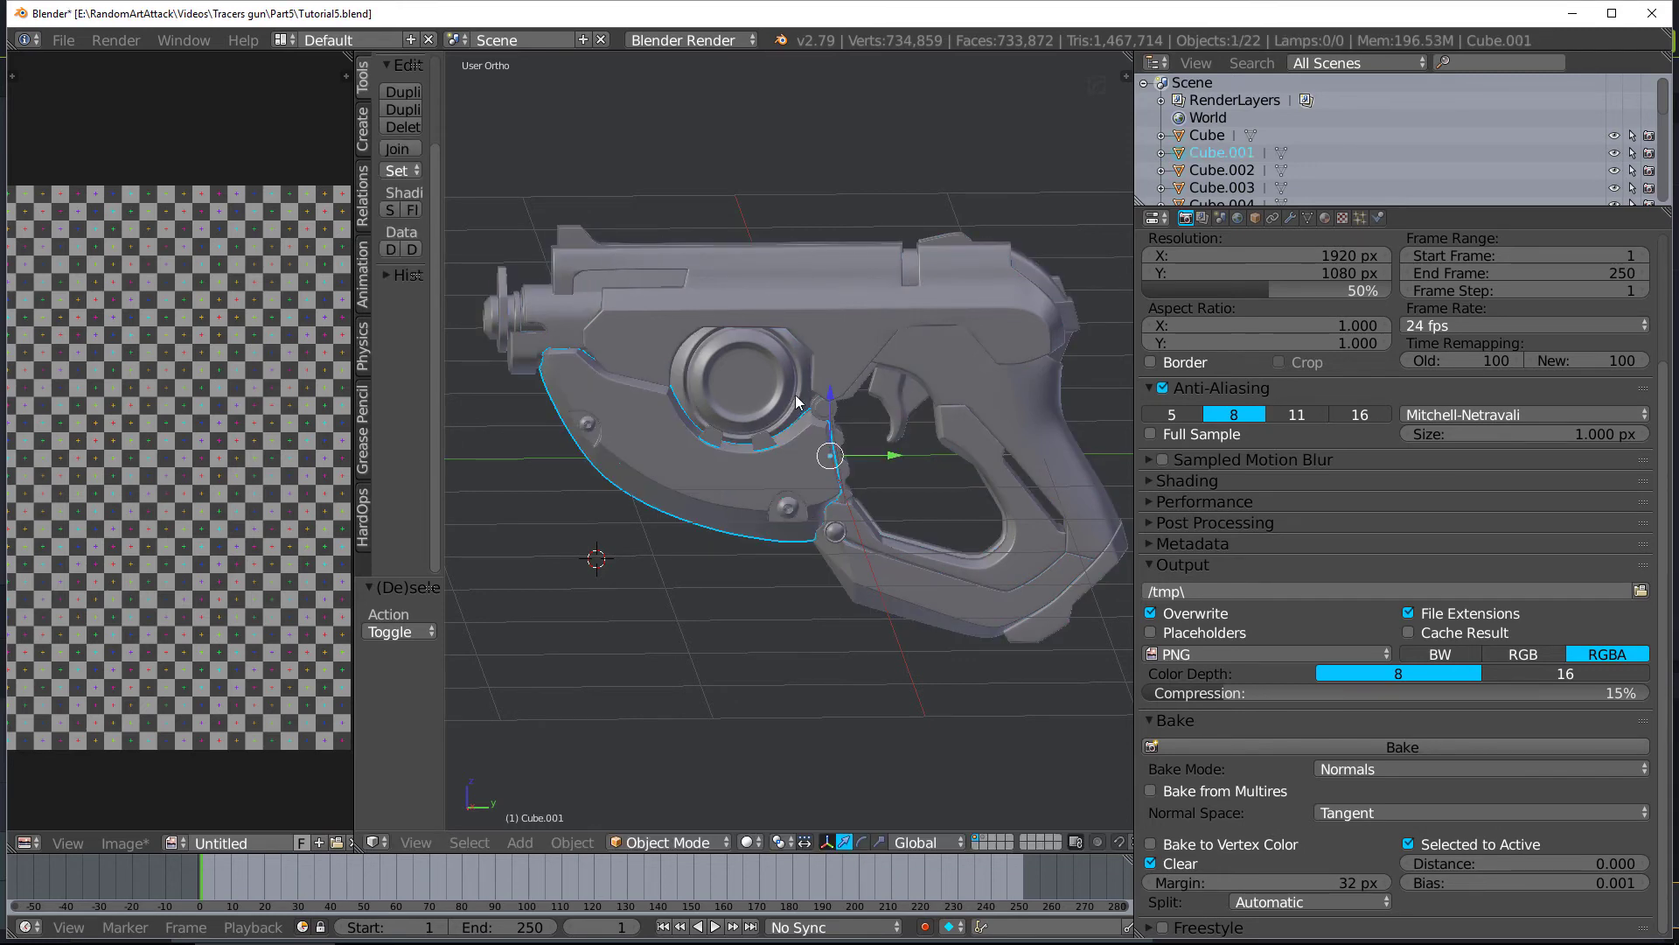
right_click(836, 329, "shift")
key("ctrl+j")
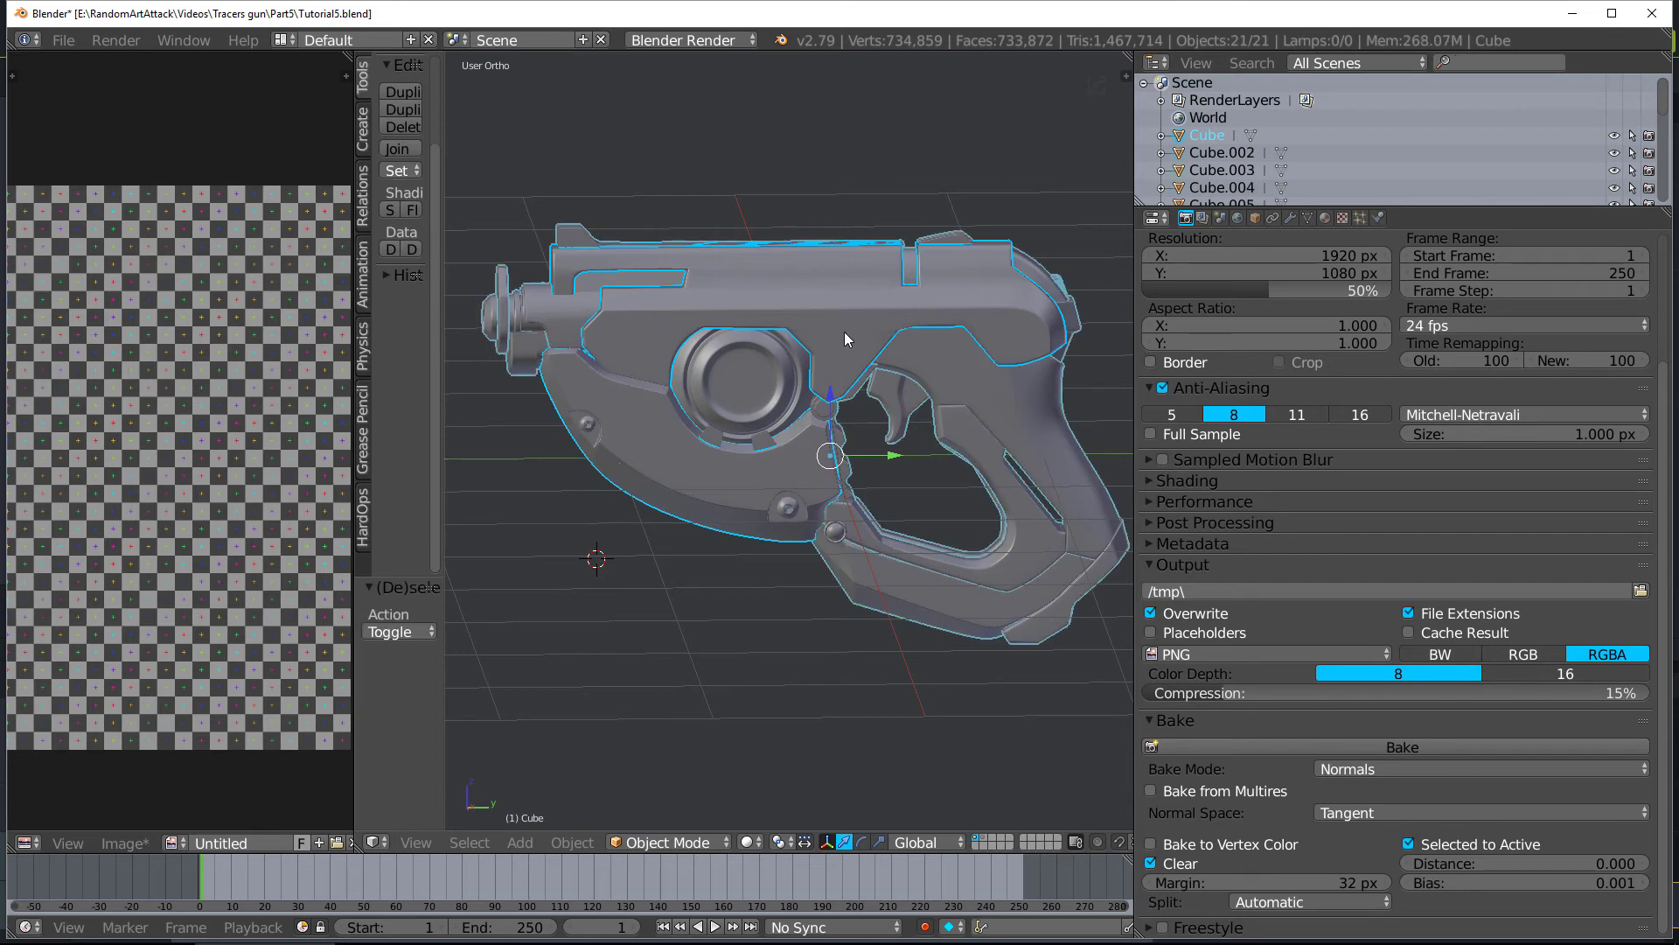
key("a")
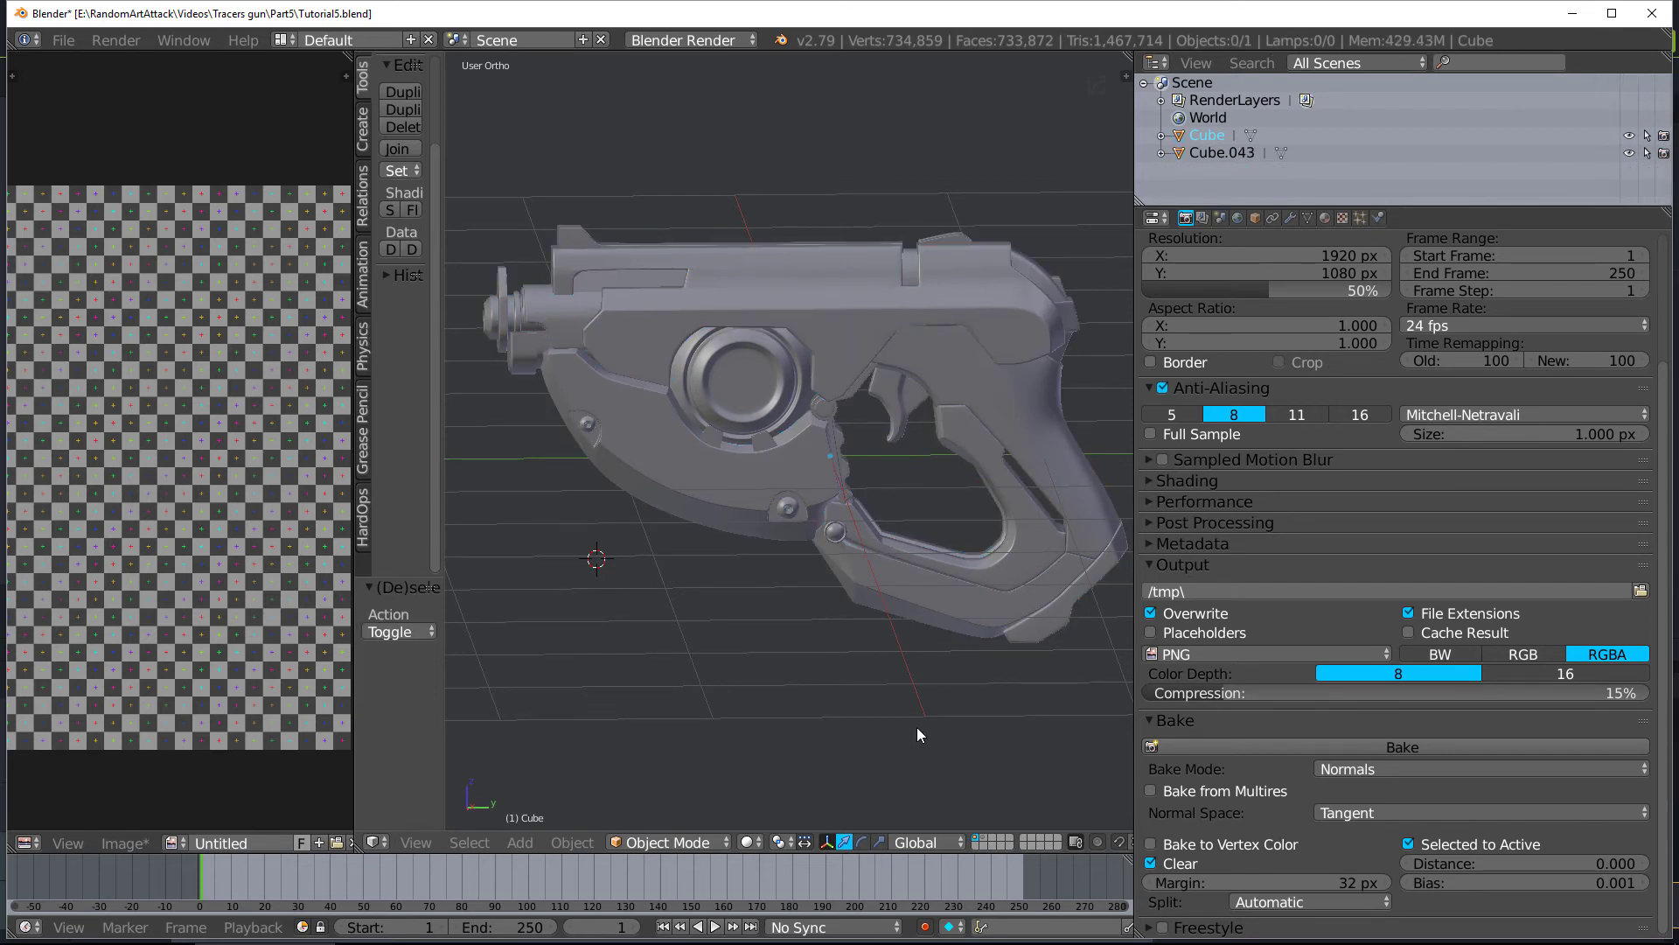
Select the low-poly pistol on the second layer and display it together with the high-poly layer
left_click(983, 841)
key("a")
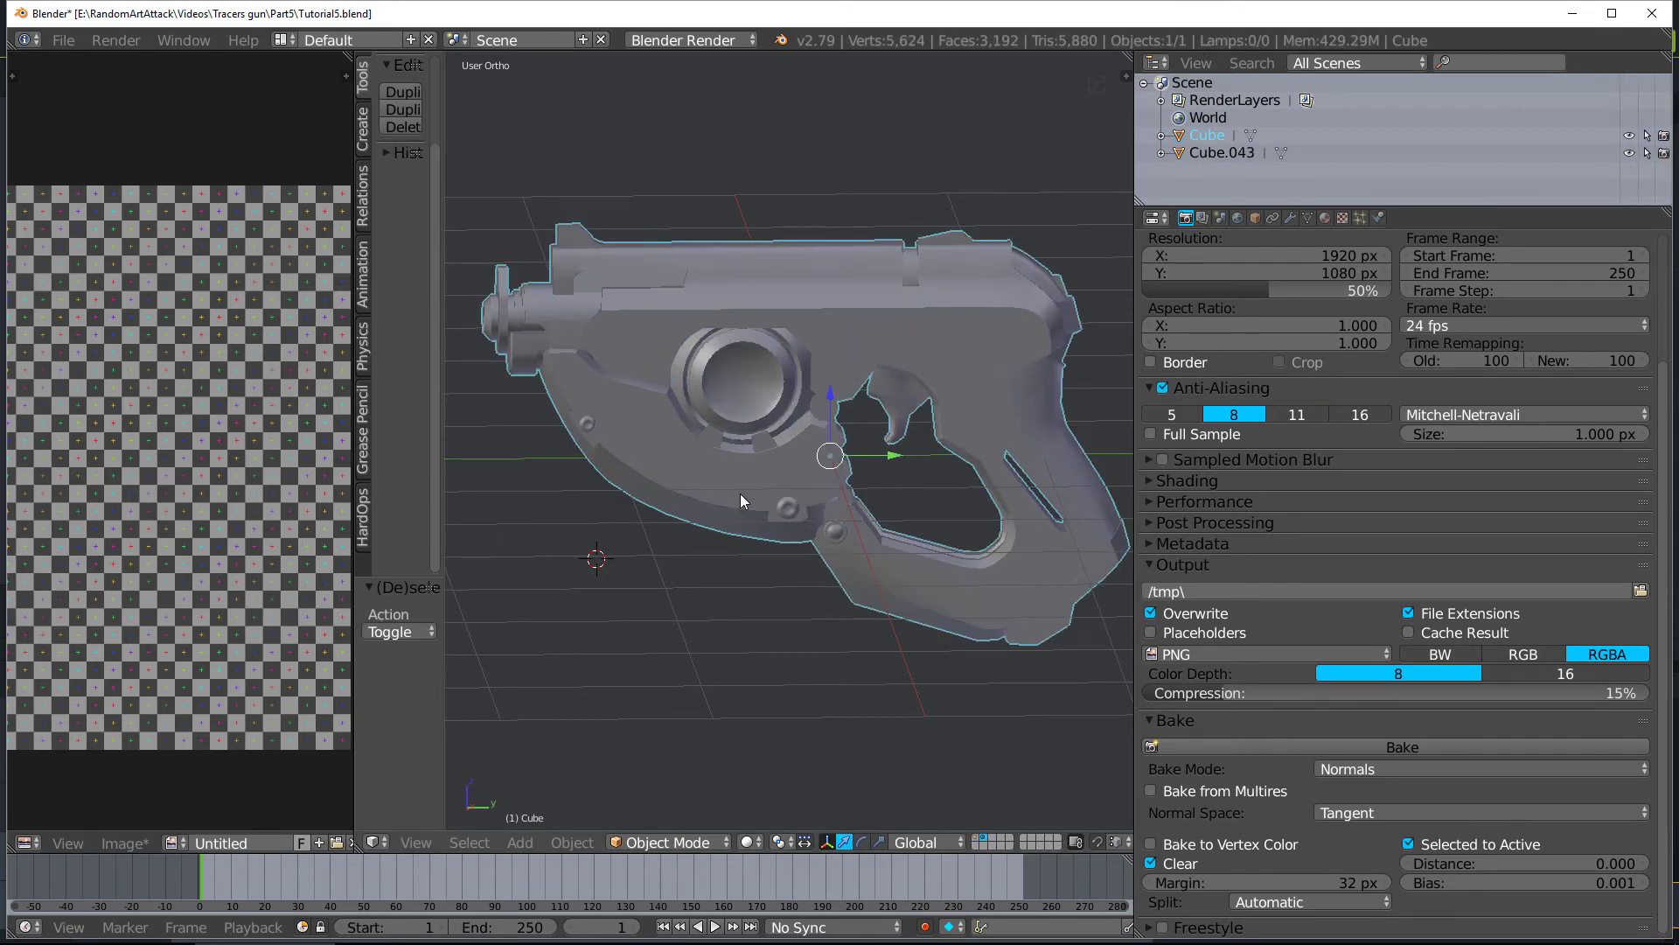
right_click(741, 497)
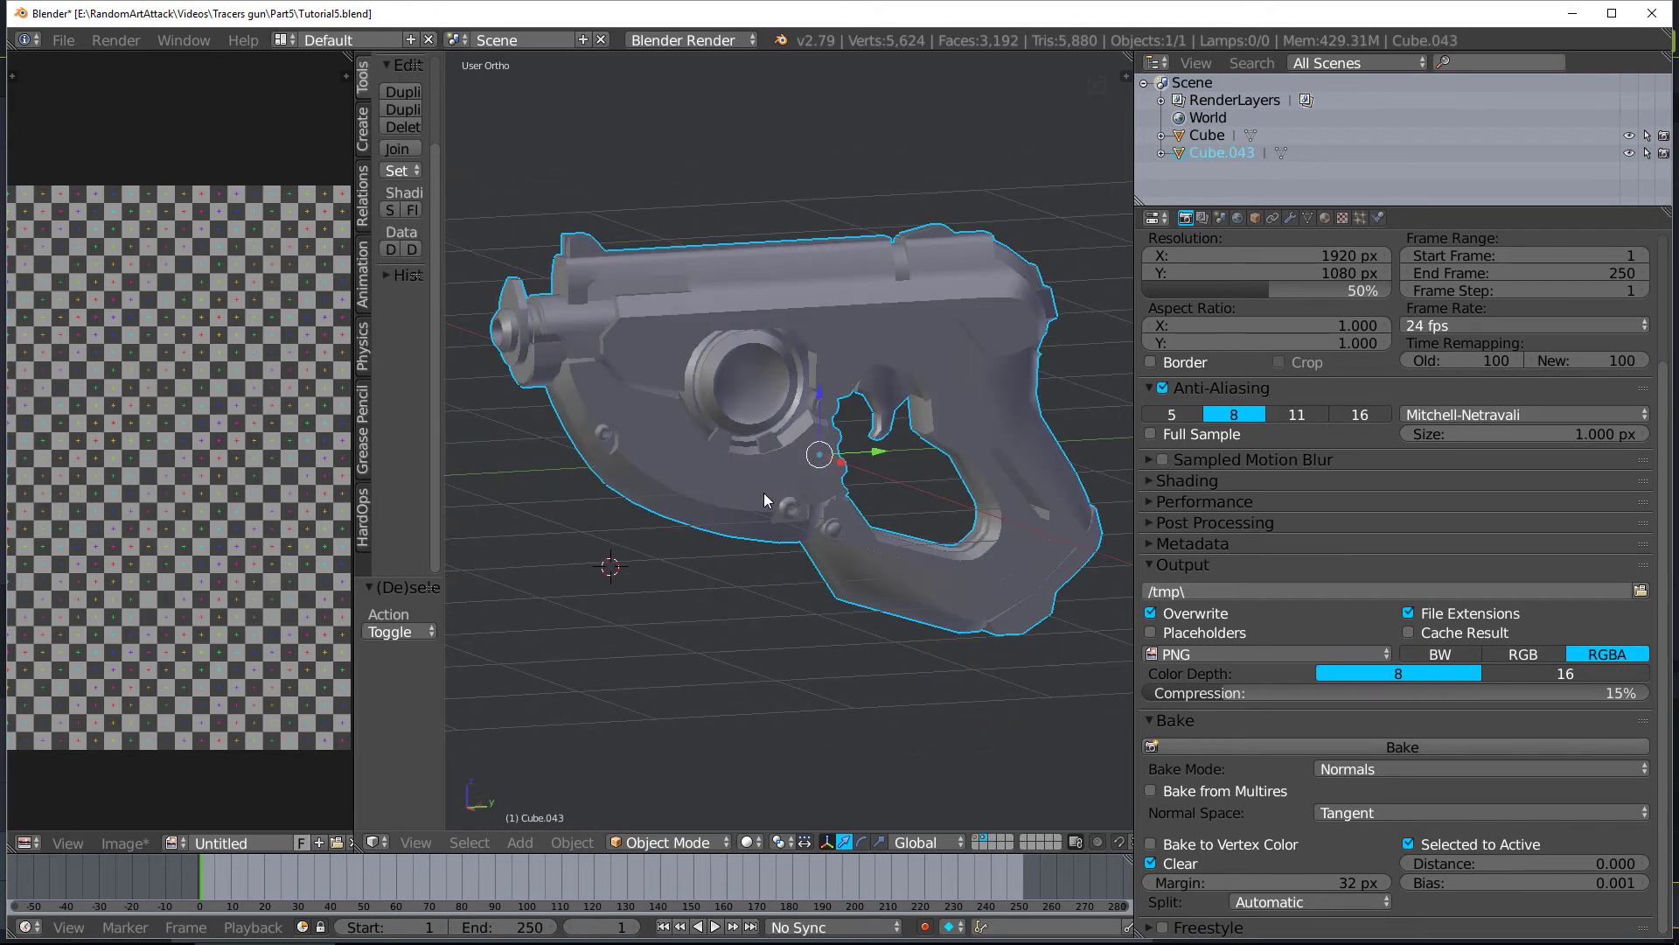
key("Tab")
key("Tab")
left_click(978, 841, "shift")
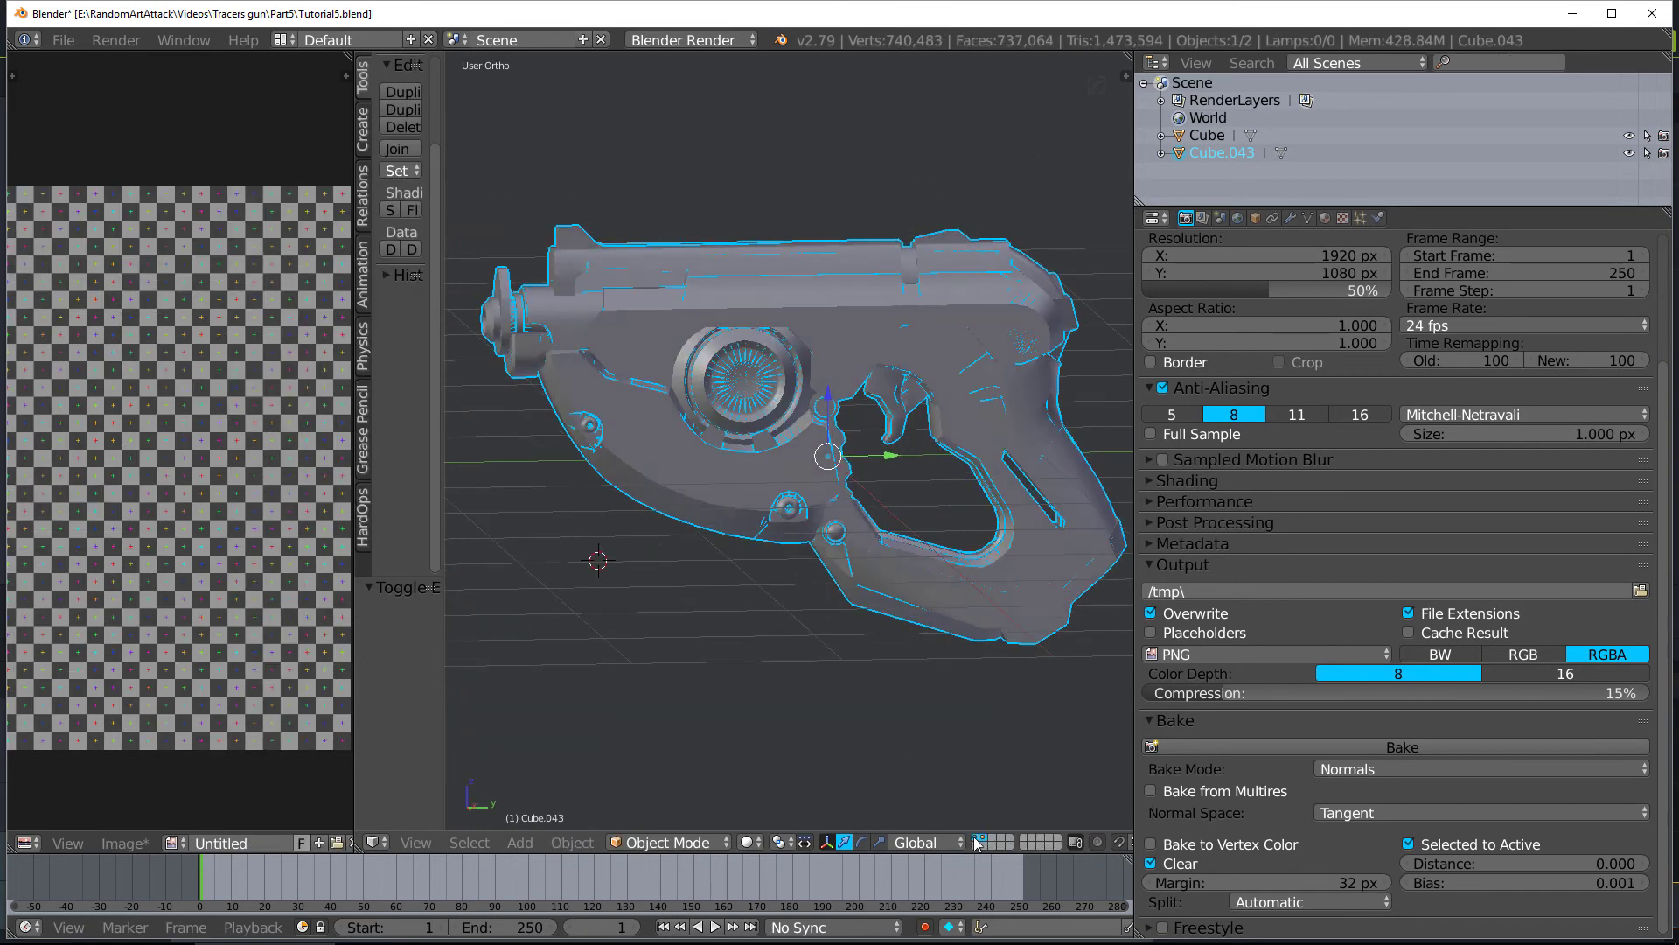
Select the high-poly Cube with the low-poly Cube.043 as active, start the normal map bake, and cancel it
right_click(836, 350)
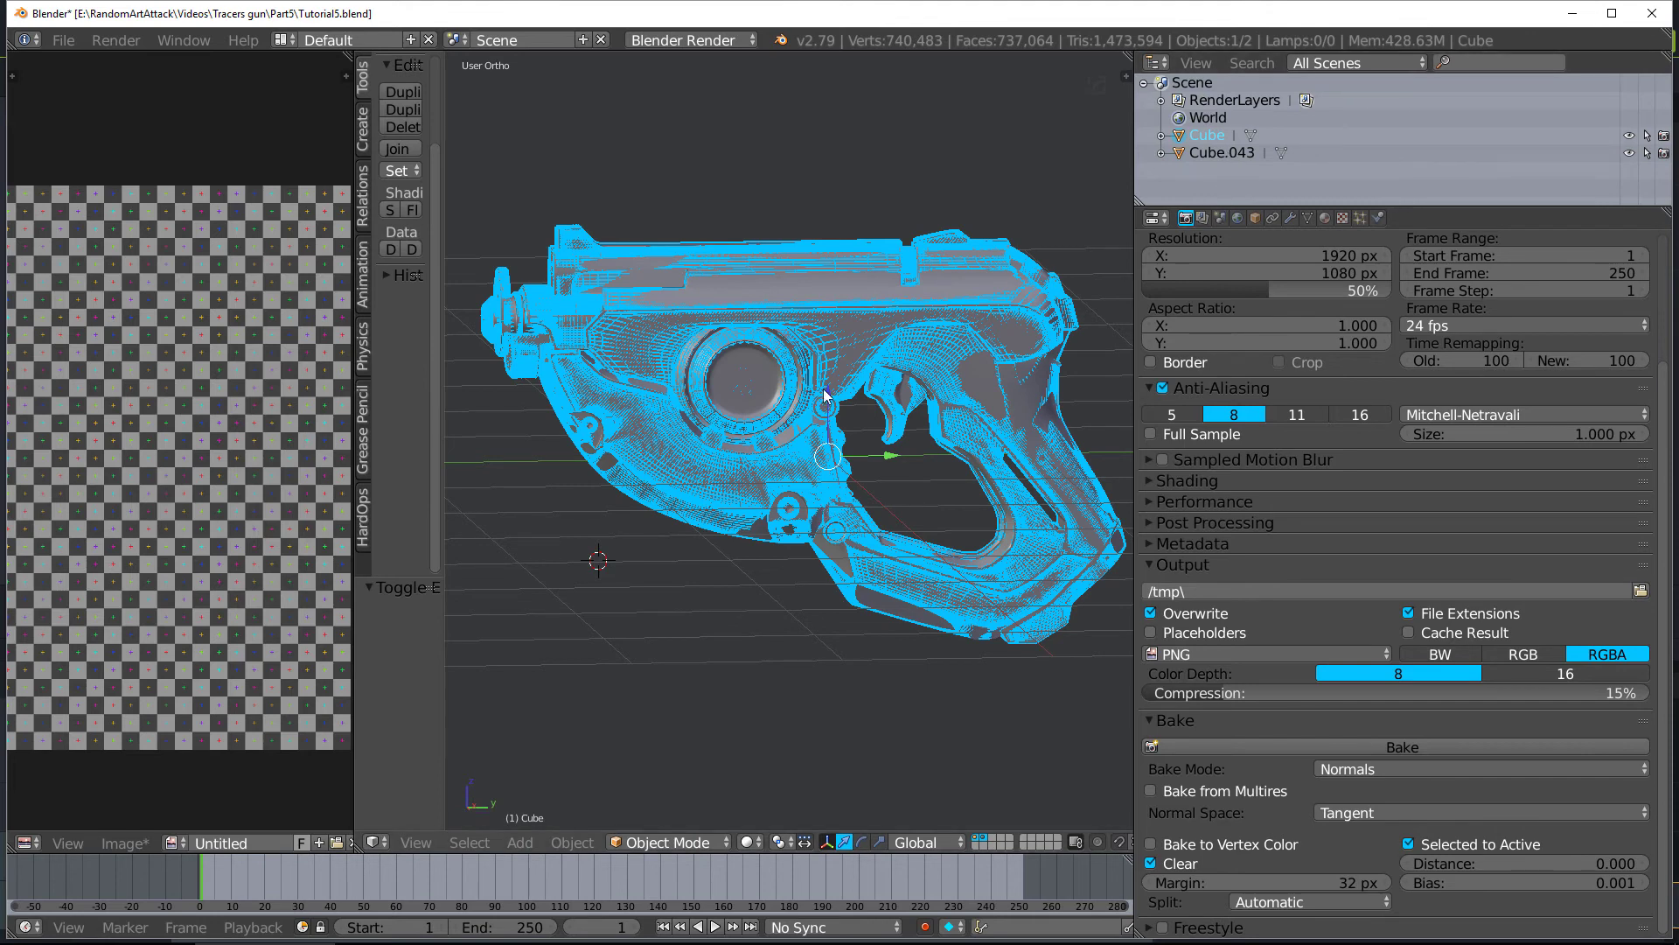
key("a")
left_click(1207, 137)
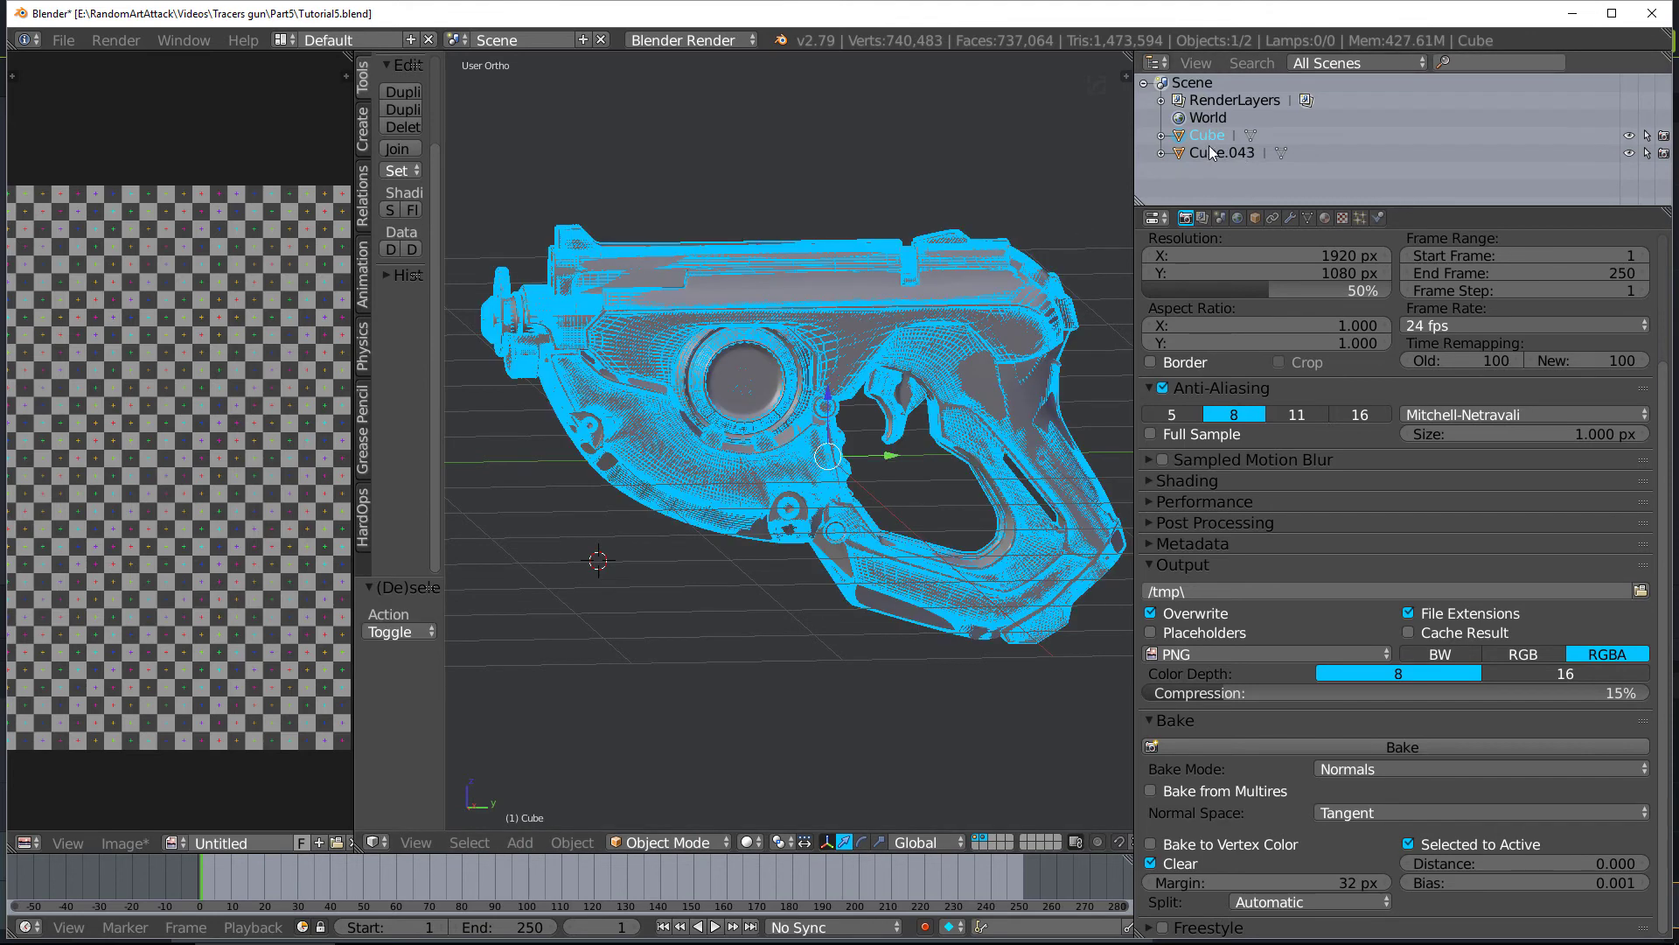
left_click(1210, 154, "ctrl")
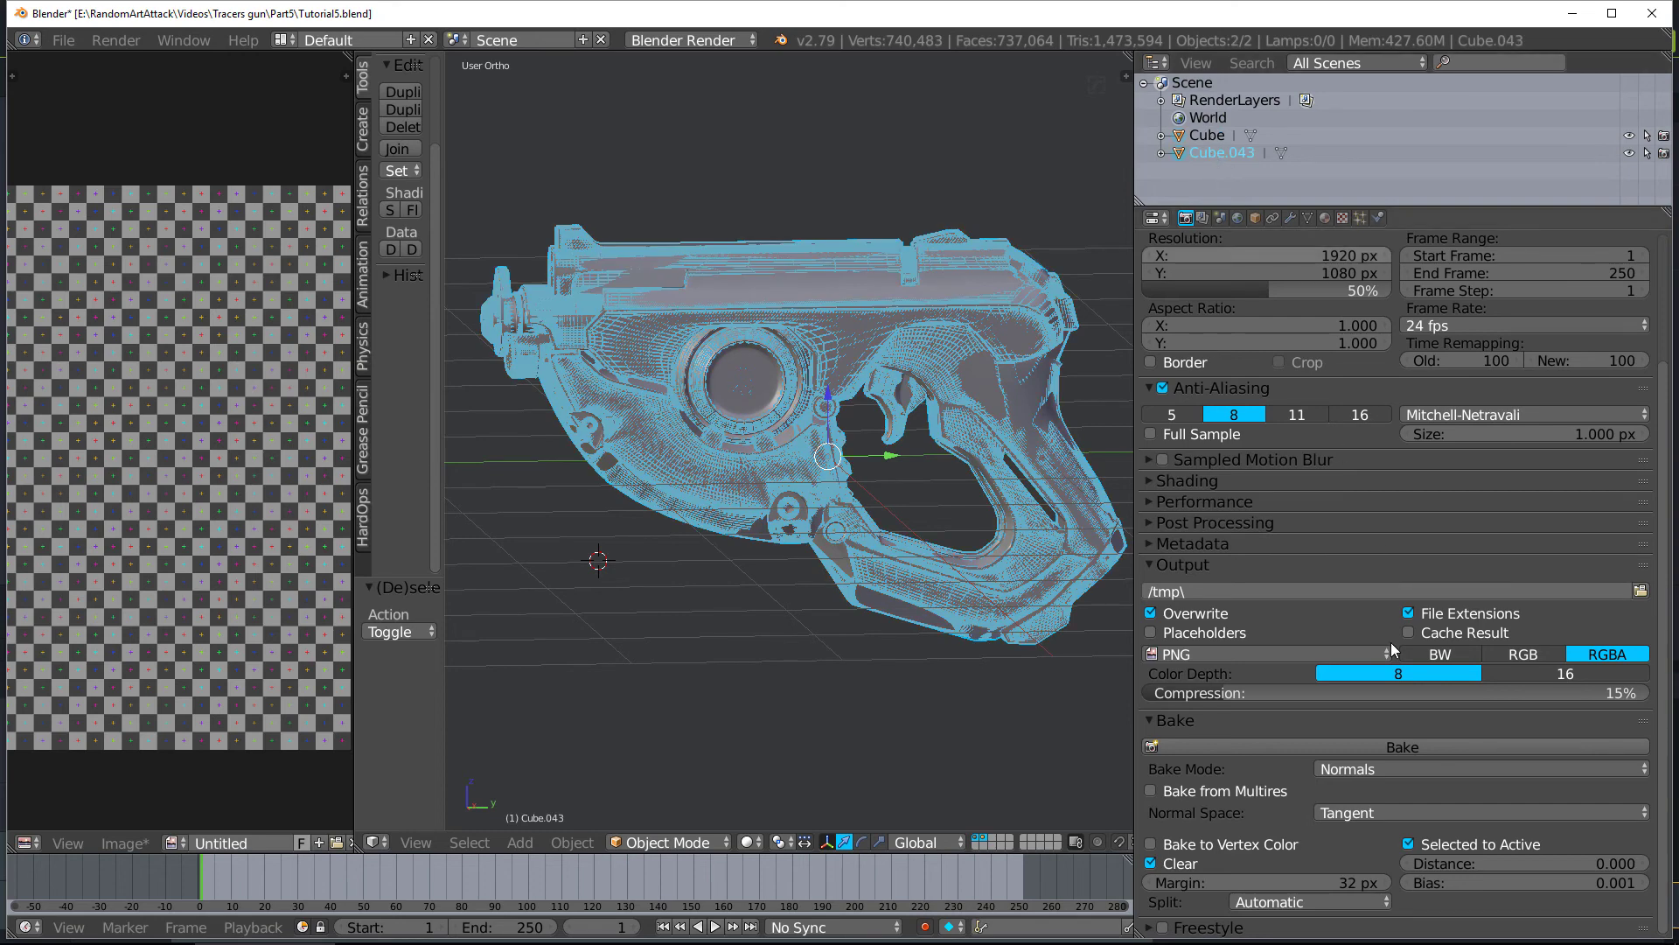
left_click(1378, 747)
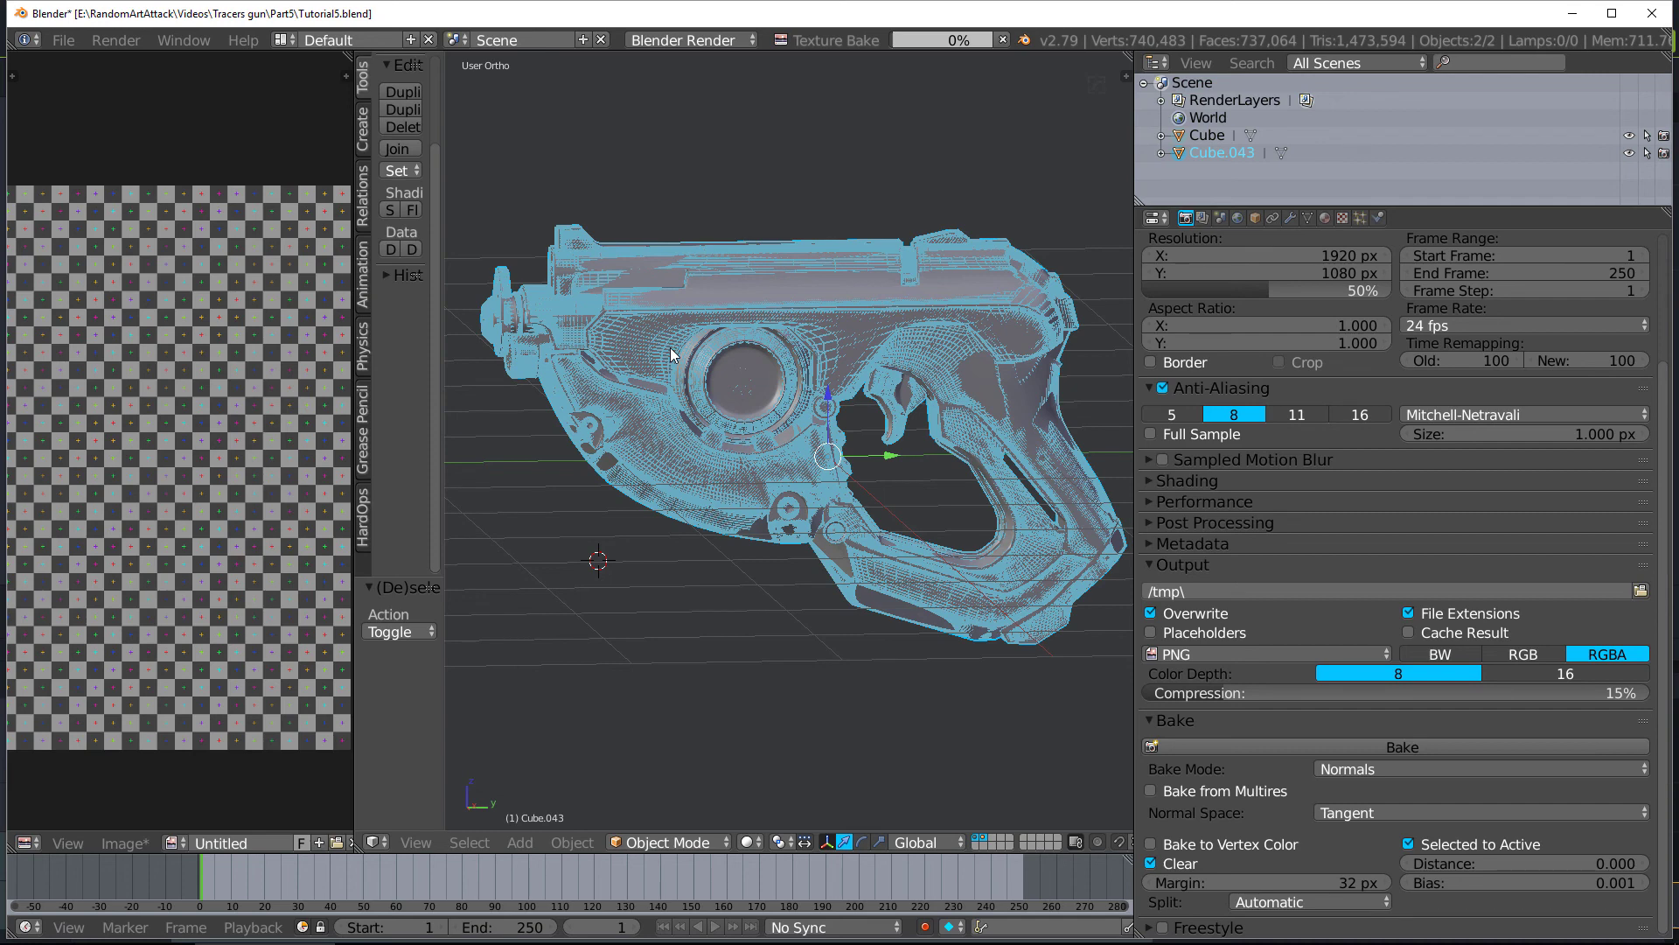
left_click(1003, 42)
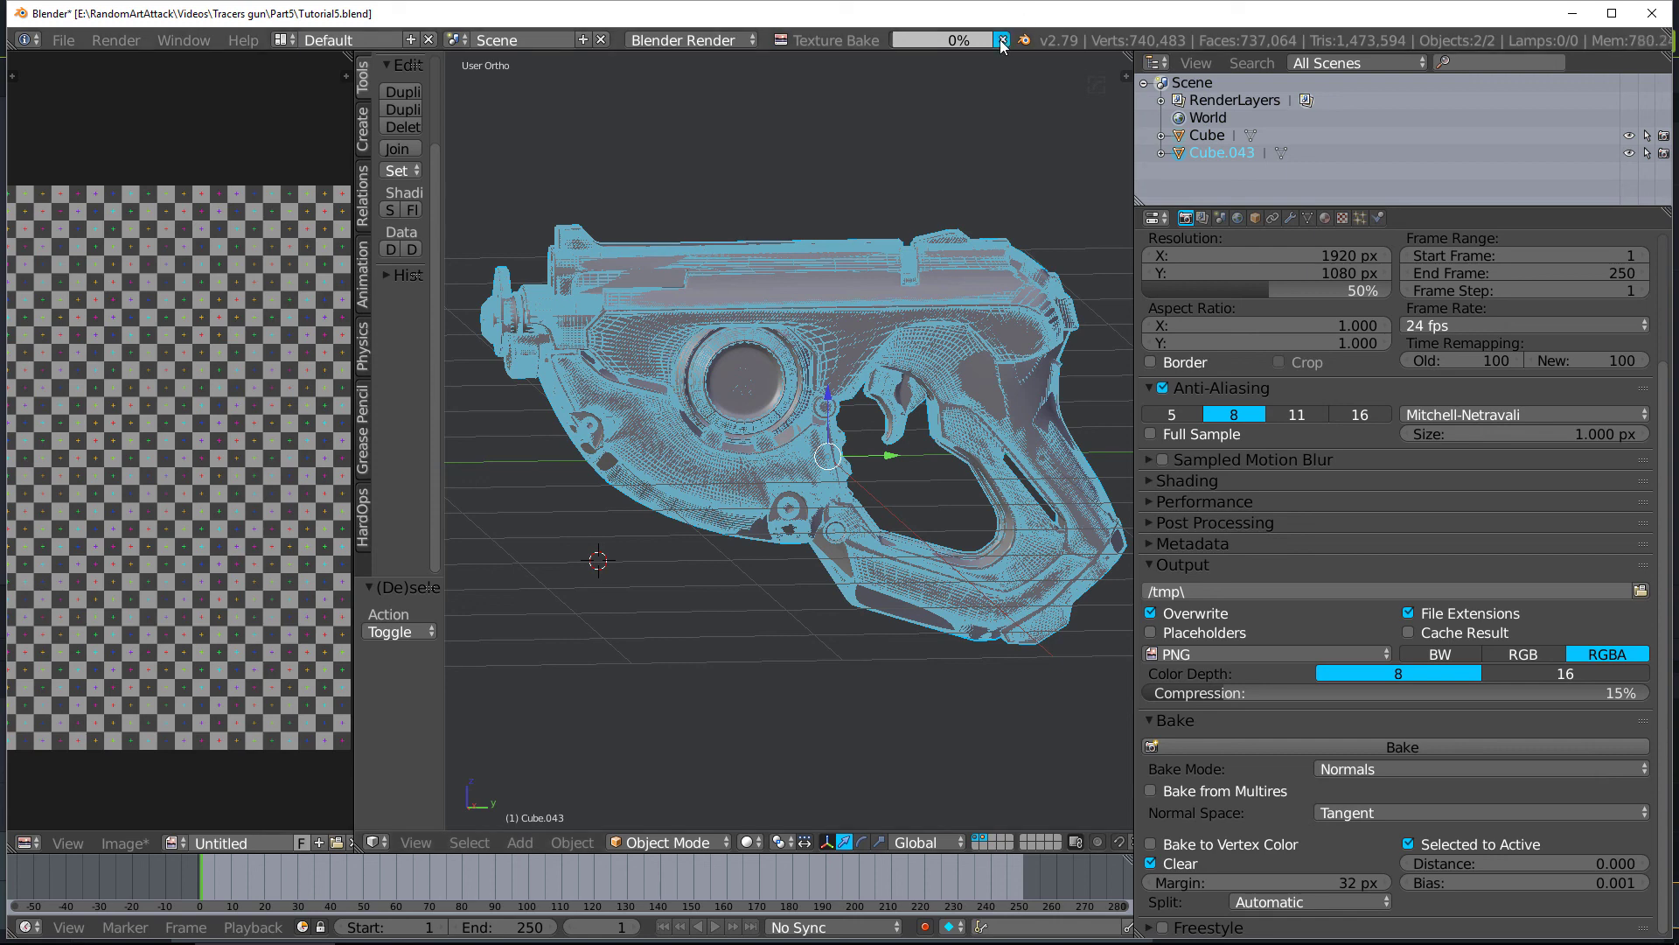
Compare the low-poly and high-poly layers, select the joined high-poly pistol on the first layer, and bring up the export formats
left_click(978, 838)
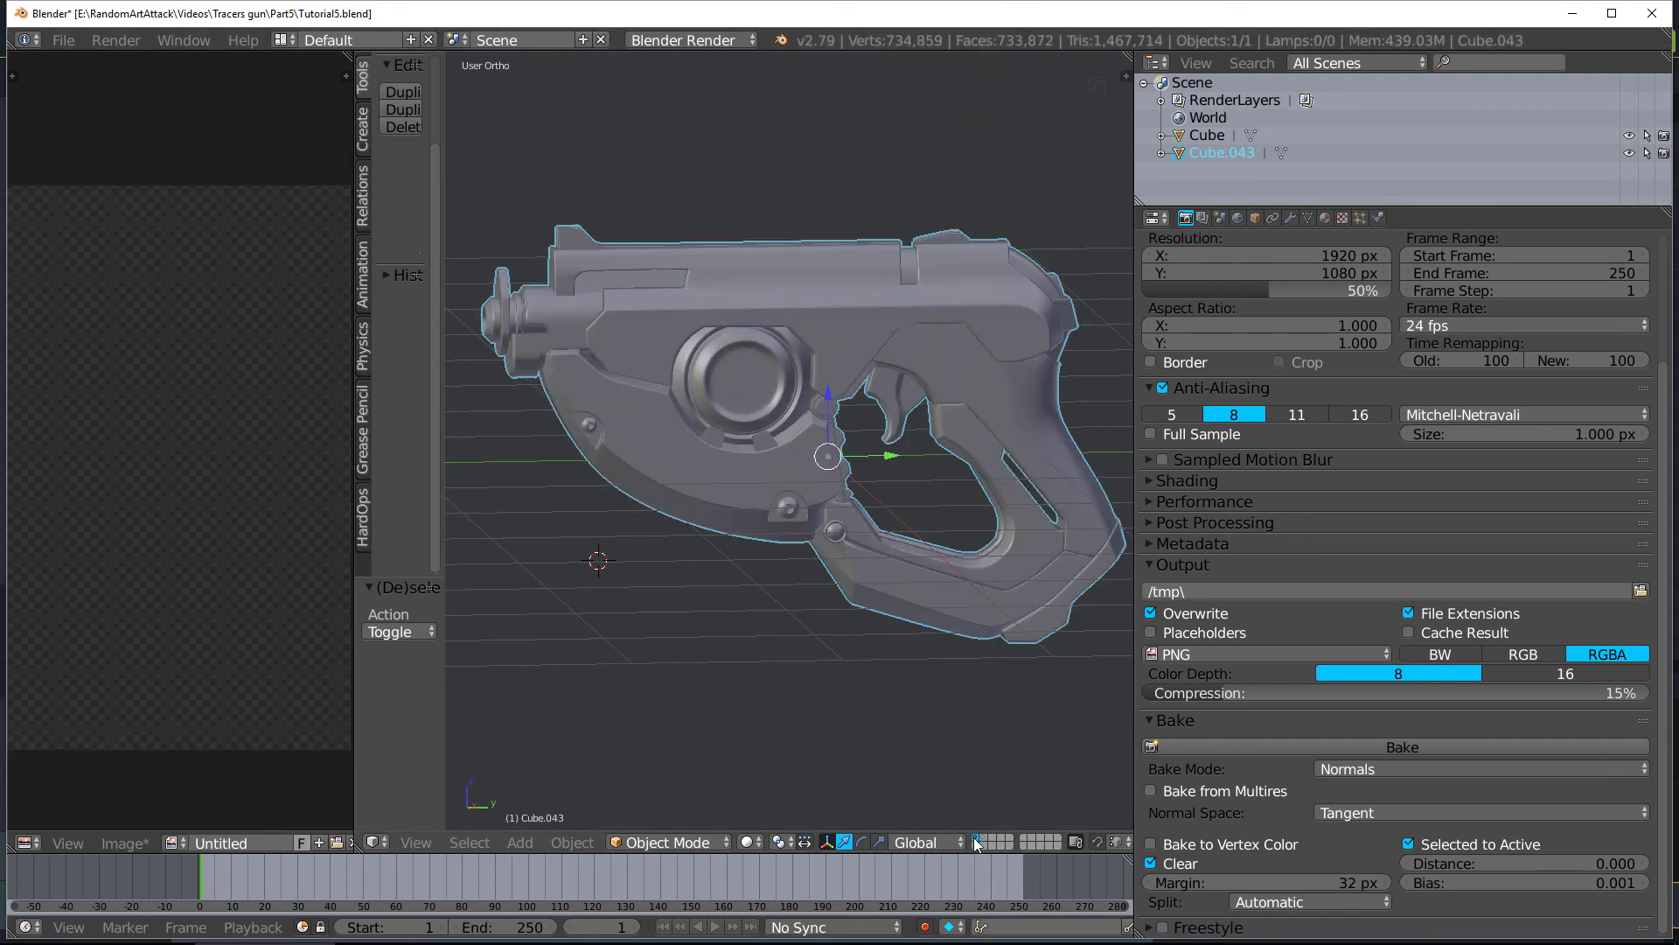
scroll(942, 710, "down", 2)
left_click(987, 840)
mouse_move(935, 587)
middle_mouse_down()
mouse_move(788, 596)
mouse_move(944, 579)
middle_mouse_up()
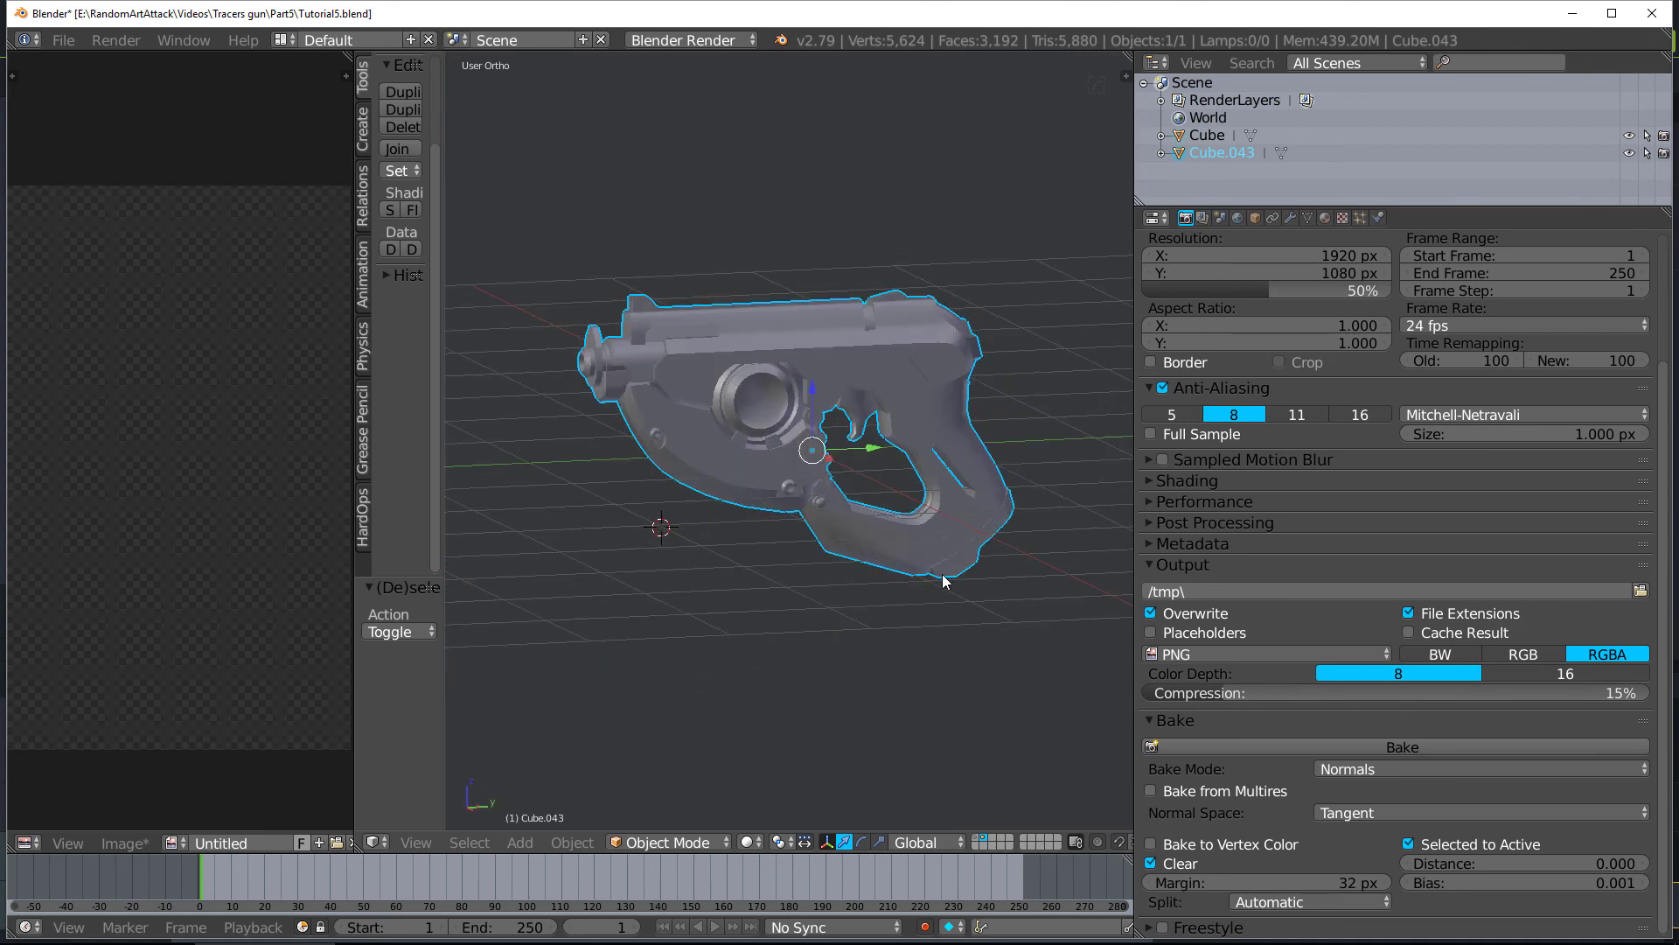
scroll(910, 731, "up", 3)
left_click(977, 837)
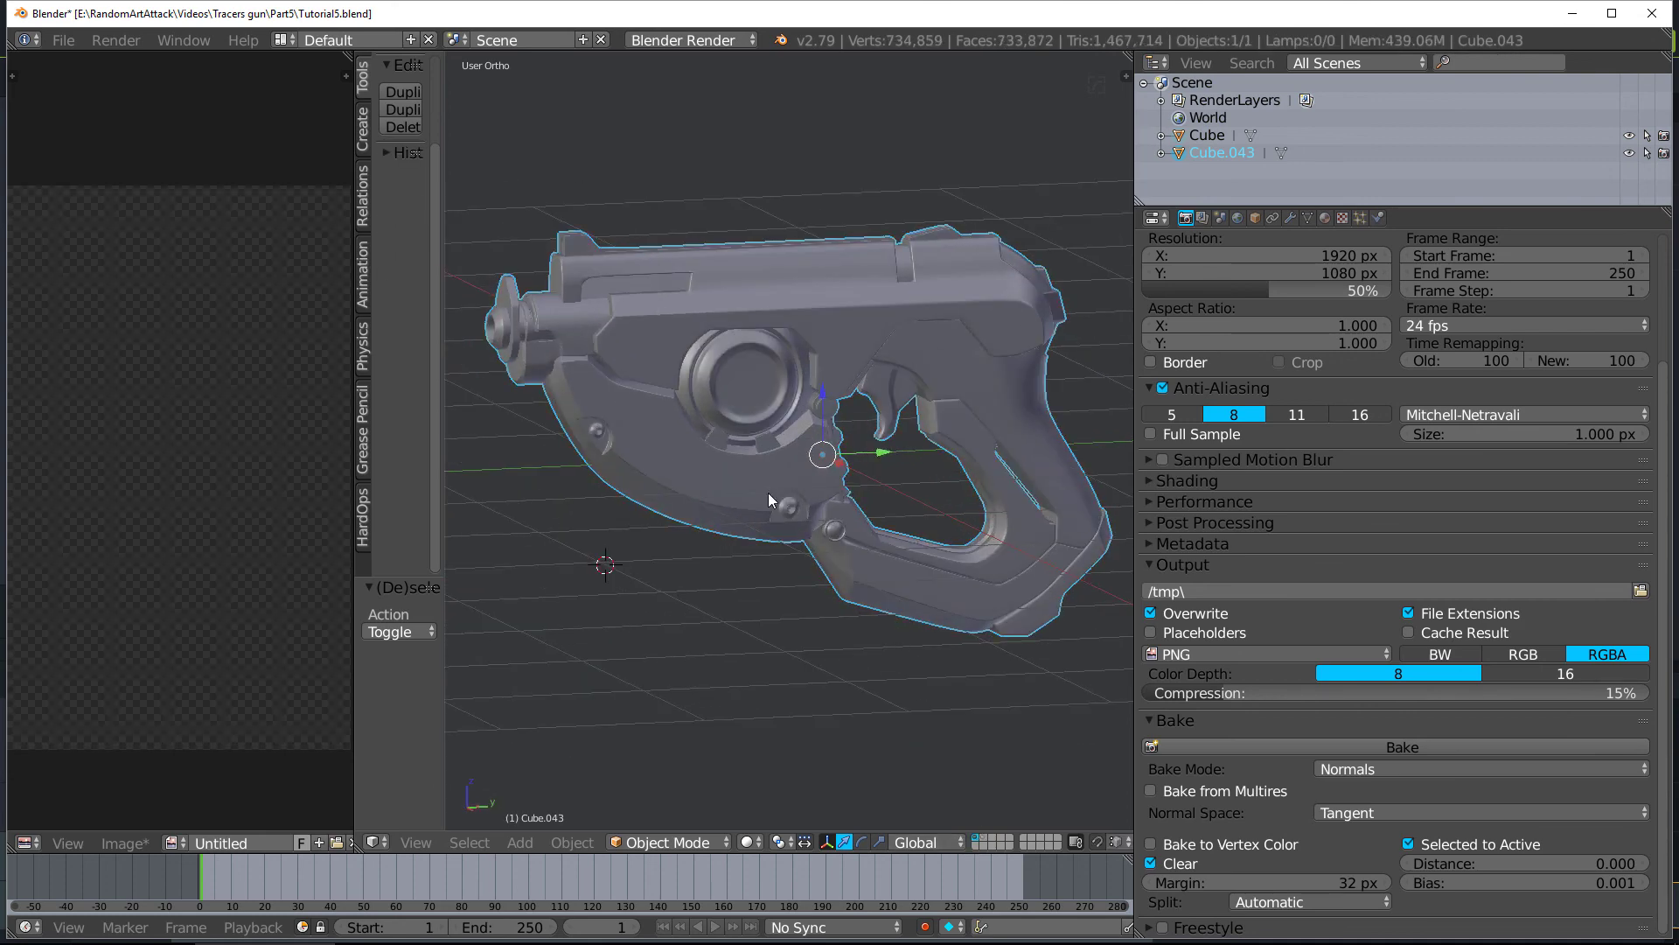
key("a")
right_click(835, 360)
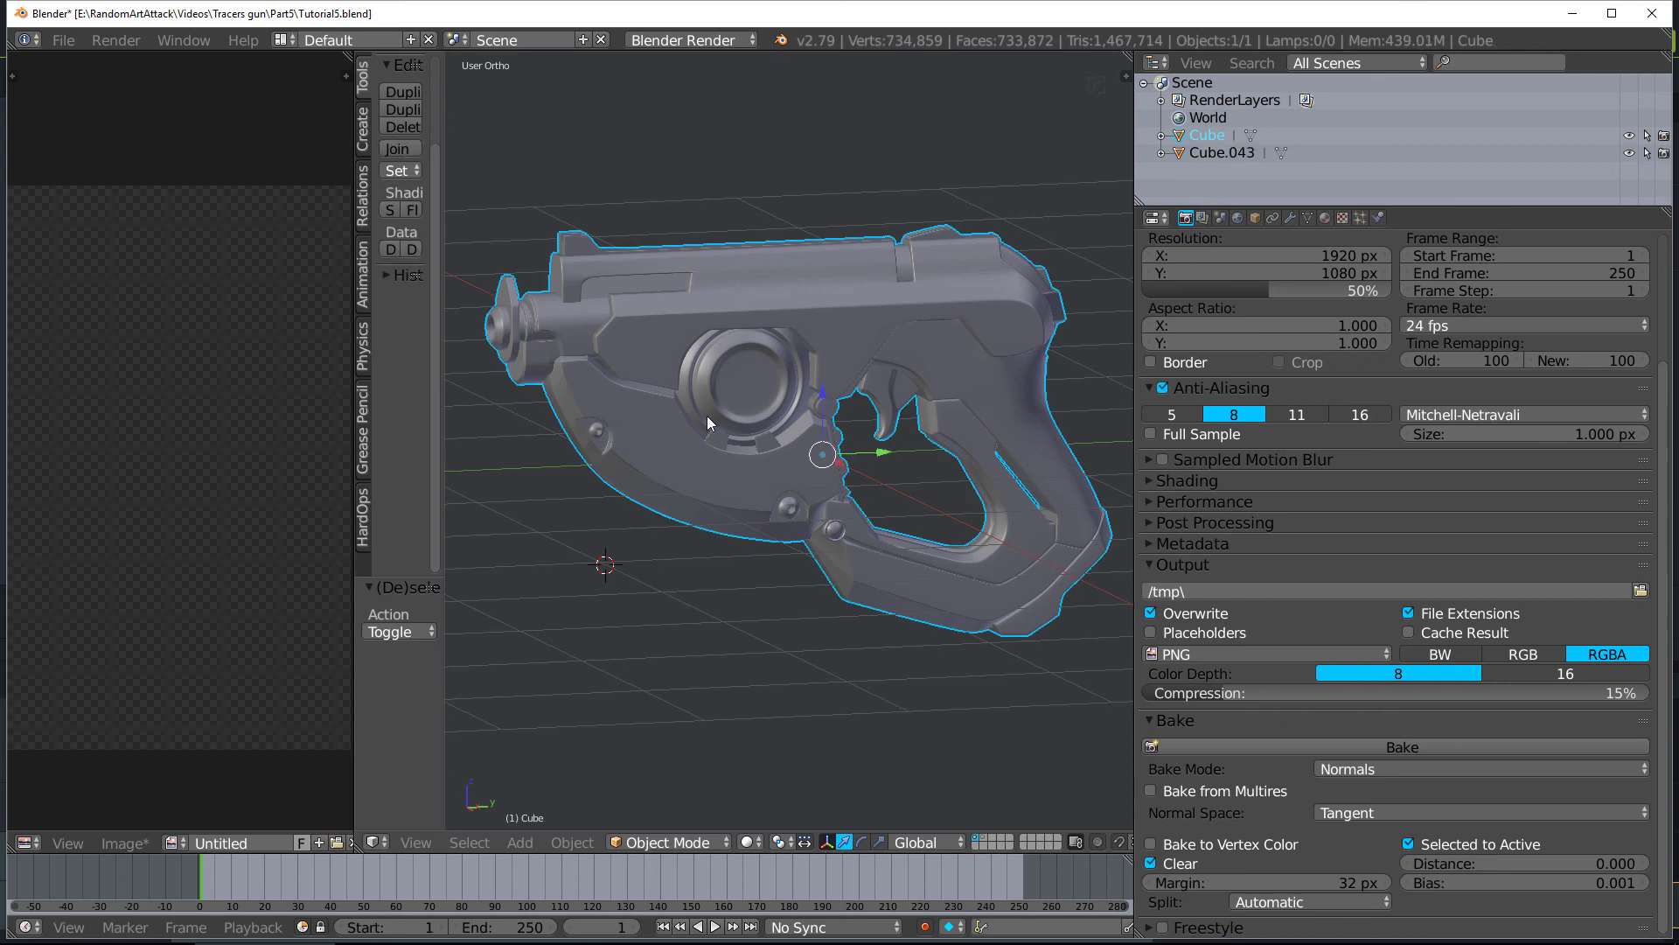
left_click(63, 41)
mouse_move(140, 393)
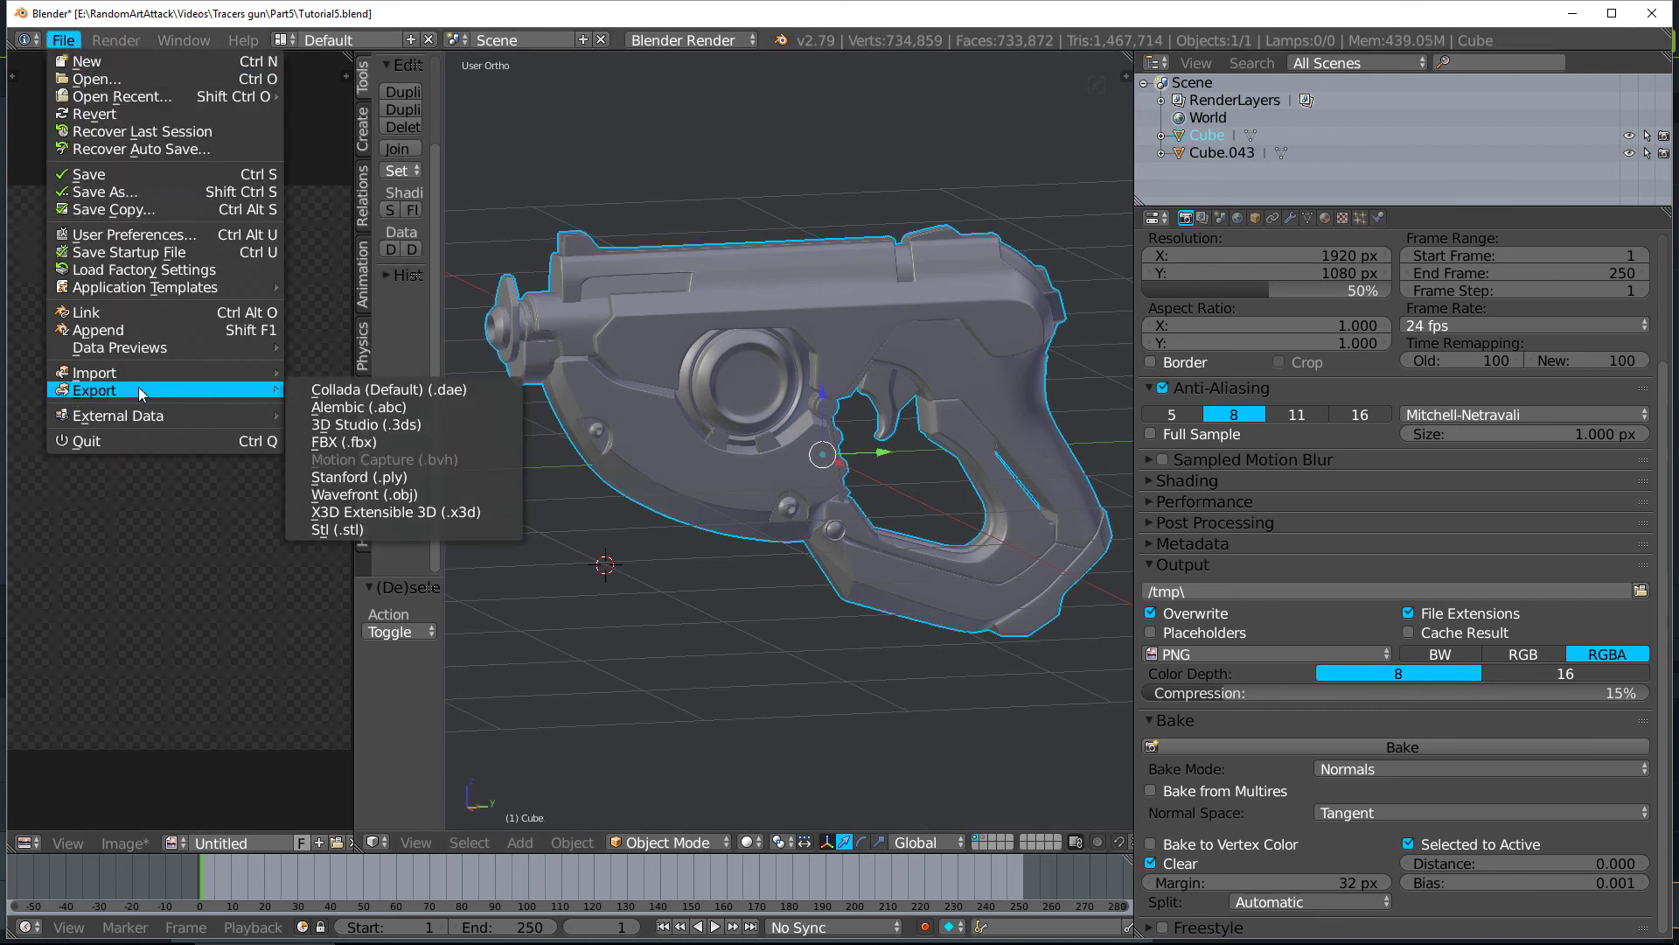